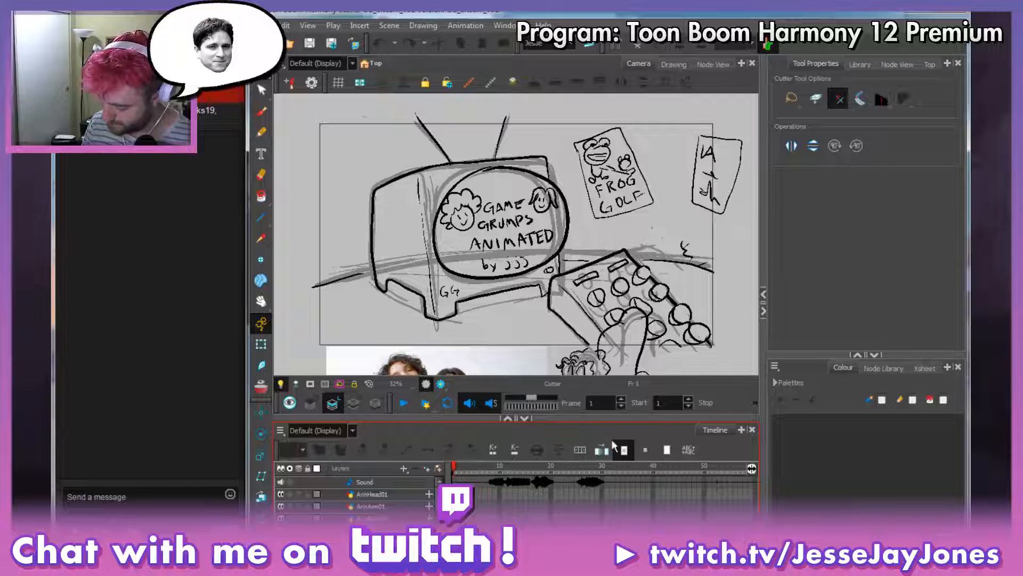
# Go to frame 123 on the ArinHead01 layer and zoom in on the head drawing.
pyautogui.moveTo(488, 519); pyautogui.dragTo(524, 511)
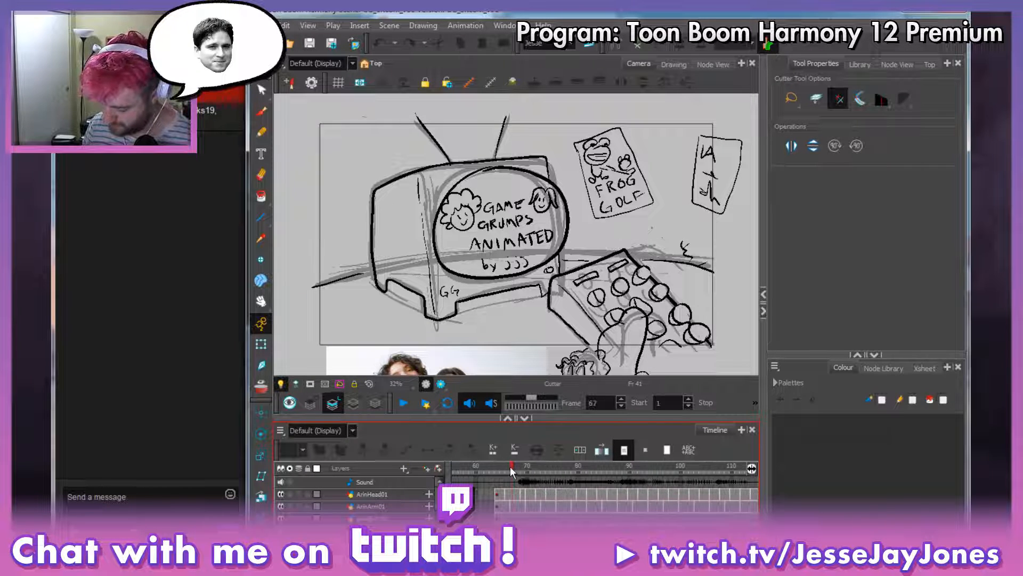
pyautogui.moveTo(511, 466)
pyautogui.mouseDown()
pyautogui.moveTo(757, 487)
pyautogui.moveTo(452, 488)
pyautogui.moveTo(602, 506)
pyautogui.moveTo(565, 516)
pyautogui.moveTo(597, 516)
pyautogui.mouseUp()
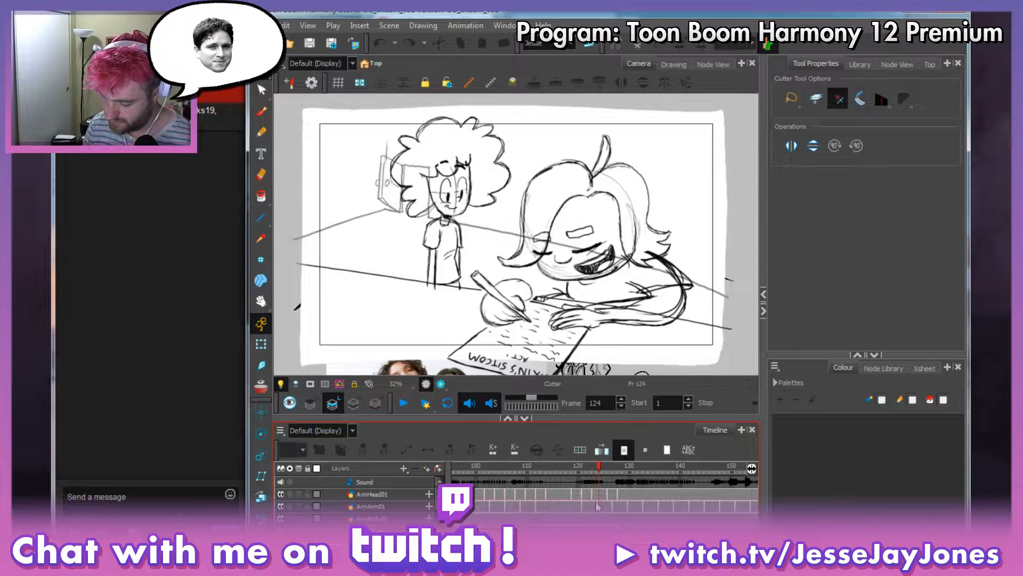
pyautogui.click(593, 493)
pyautogui.scroll(2, 583, 276)
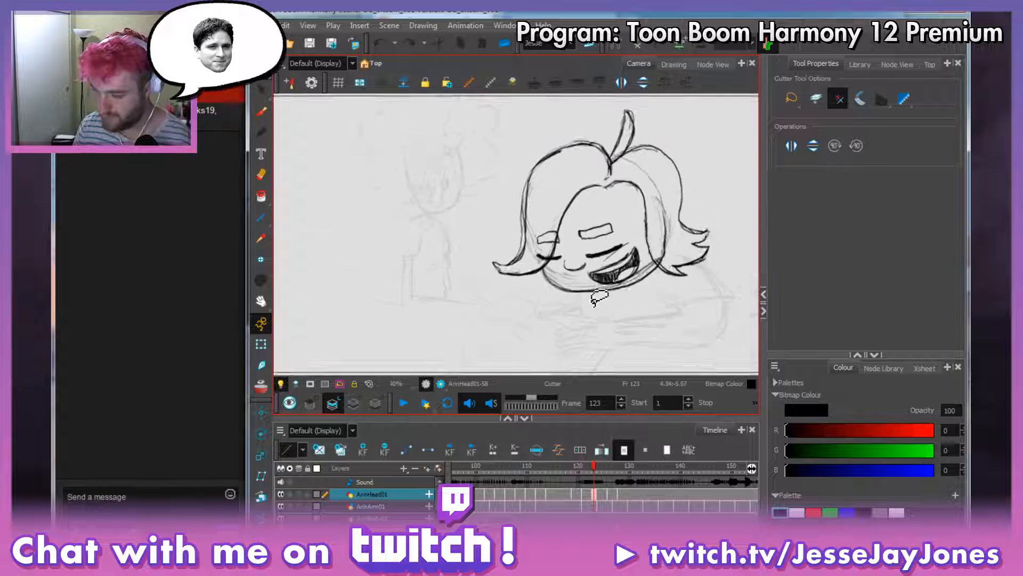
pyautogui.moveTo(717, 280); pyautogui.dragTo(501, 224)
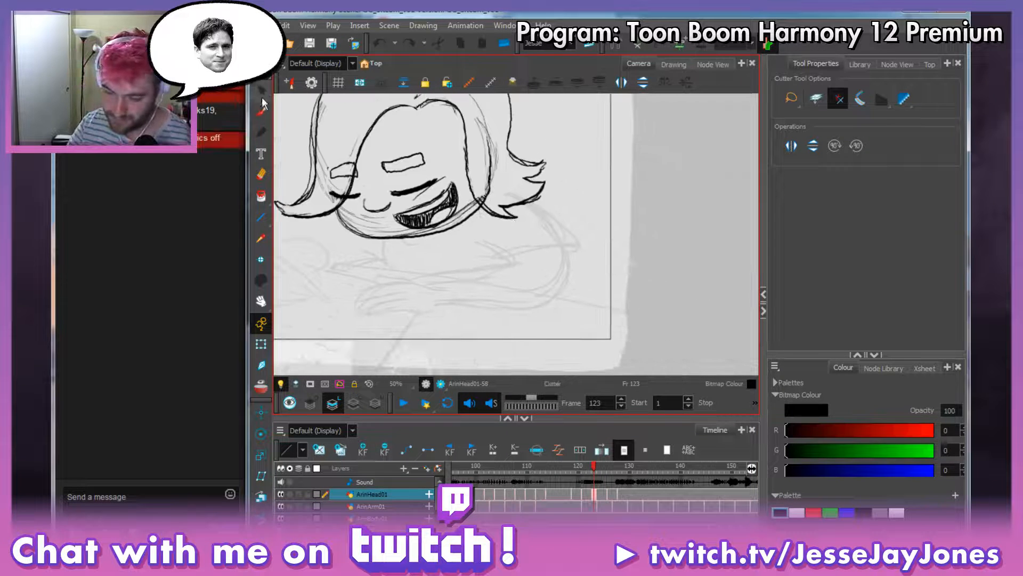
# Remove the open mouth from the head drawing on frame 123, leaving the Brush active.
pyautogui.hotkey('alt', 'b')
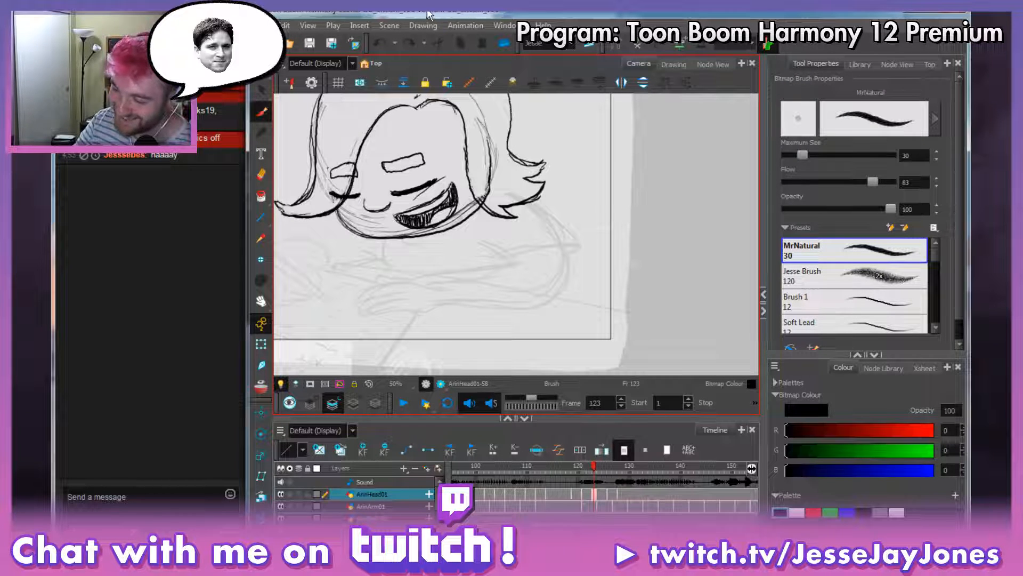
pyautogui.moveTo(467, 181); pyautogui.dragTo(467, 230)
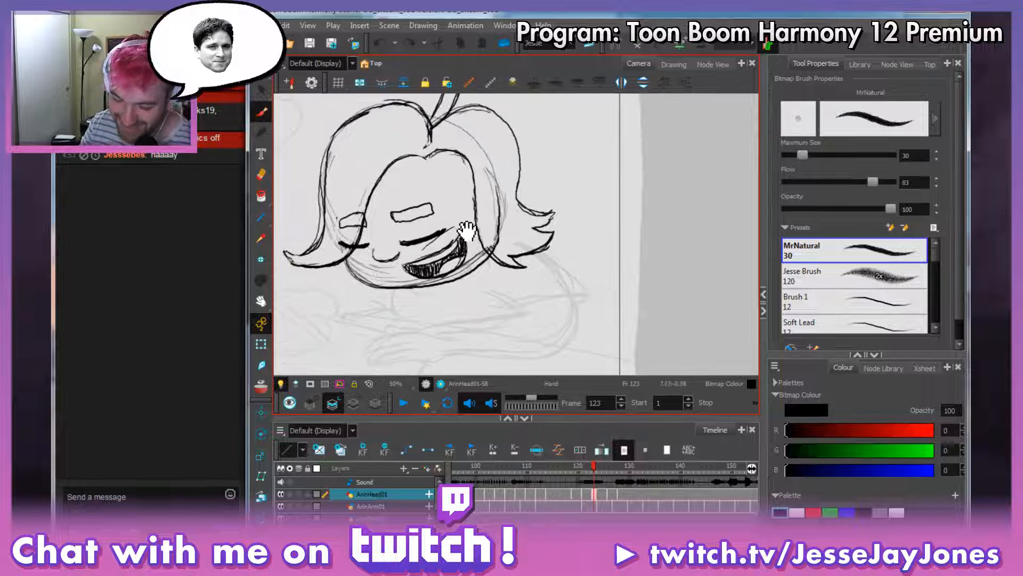
pyautogui.moveTo(457, 268)
pyautogui.mouseDown()
pyautogui.moveTo(419, 267)
pyautogui.moveTo(464, 242)
pyautogui.moveTo(451, 265)
pyautogui.moveTo(417, 277)
pyautogui.moveTo(474, 251)
pyautogui.moveTo(425, 282)
pyautogui.moveTo(467, 260)
pyautogui.mouseUp()
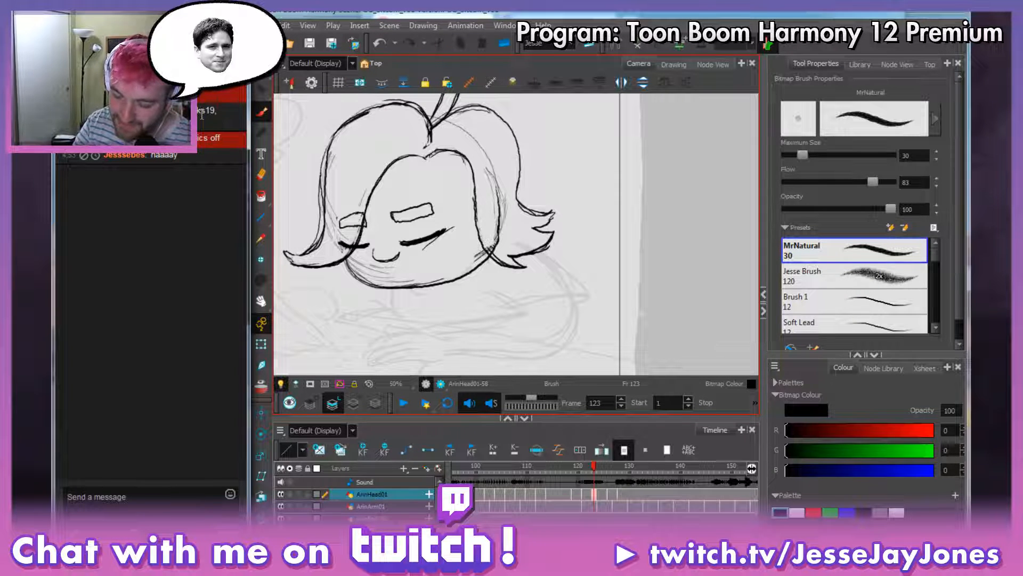
pyautogui.press('space')
pyautogui.moveTo(468, 303)
pyautogui.mouseDown()
pyautogui.moveTo(434, 270)
pyautogui.moveTo(424, 276)
pyautogui.moveTo(466, 308)
pyautogui.mouseUp()
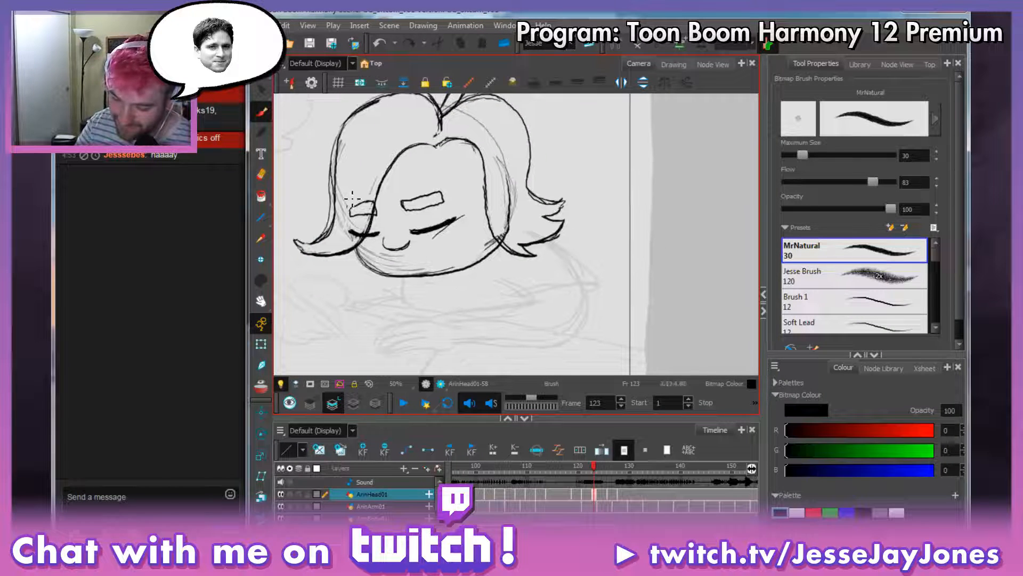
pyautogui.moveTo(458, 252)
pyautogui.mouseDown()
pyautogui.moveTo(482, 250)
pyautogui.moveTo(453, 247)
pyautogui.moveTo(440, 271)
pyautogui.mouseUp()
pyautogui.hotkey('ctrl', 'z')
pyautogui.press('space')
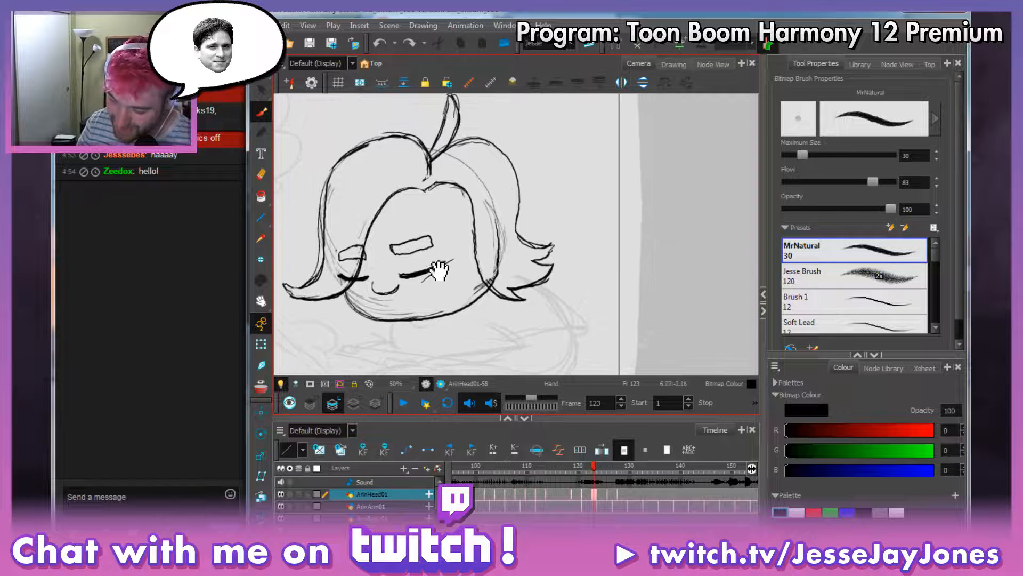
pyautogui.moveTo(466, 302)
pyautogui.mouseDown()
pyautogui.moveTo(475, 260)
pyautogui.moveTo(413, 311)
pyautogui.moveTo(469, 299)
pyautogui.moveTo(464, 283)
pyautogui.mouseUp()
pyautogui.moveTo(444, 218); pyautogui.dragTo(449, 203)
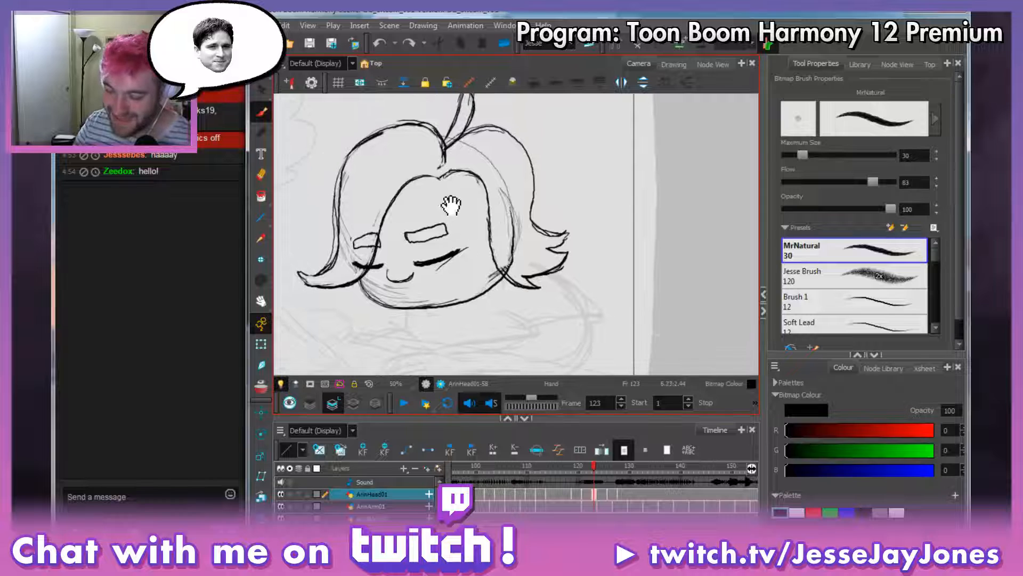
pyautogui.moveTo(436, 329); pyautogui.dragTo(442, 324)
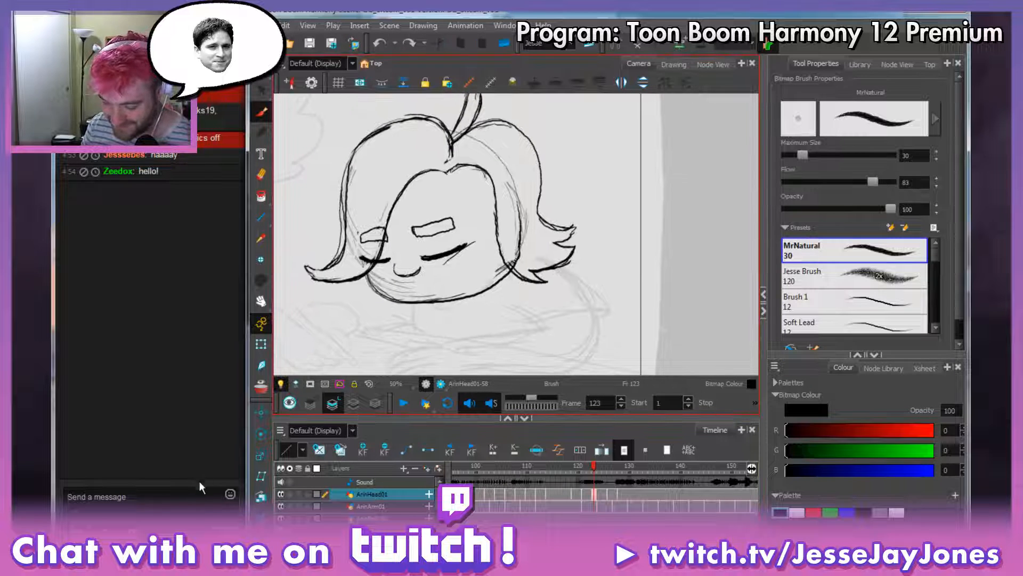
# Select the head drawing on frame 123 of the ArinHead01 layer and save the scene.
pyautogui.click(591, 495)
pyautogui.click(596, 496)
pyautogui.moveTo(417, 266)
pyautogui.mouseDown()
pyautogui.moveTo(446, 270)
pyautogui.moveTo(453, 285)
pyautogui.mouseUp()
pyautogui.hotkey('ctrl', 's')
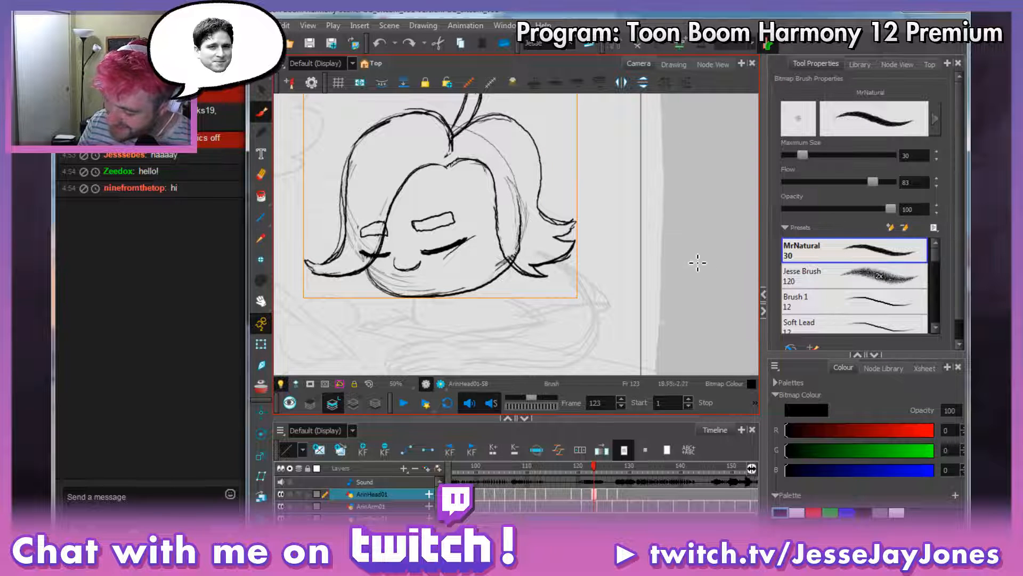
pyautogui.press('s')
pyautogui.click(698, 245)
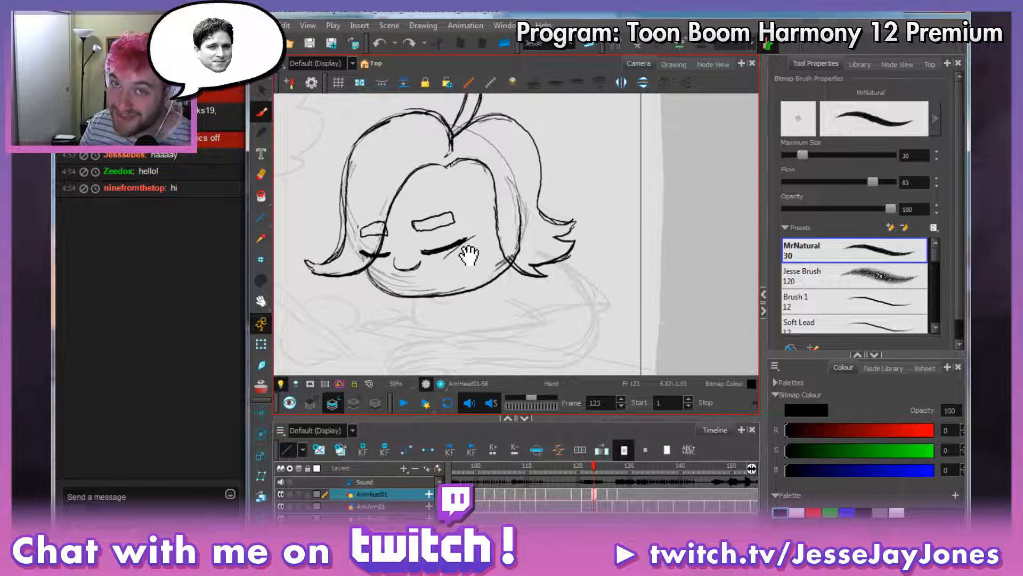
# Compare with the head on frame 122 and sketch a closed, curved smile on the frame 123 head.
pyautogui.moveTo(467, 286); pyautogui.dragTo(460, 304)
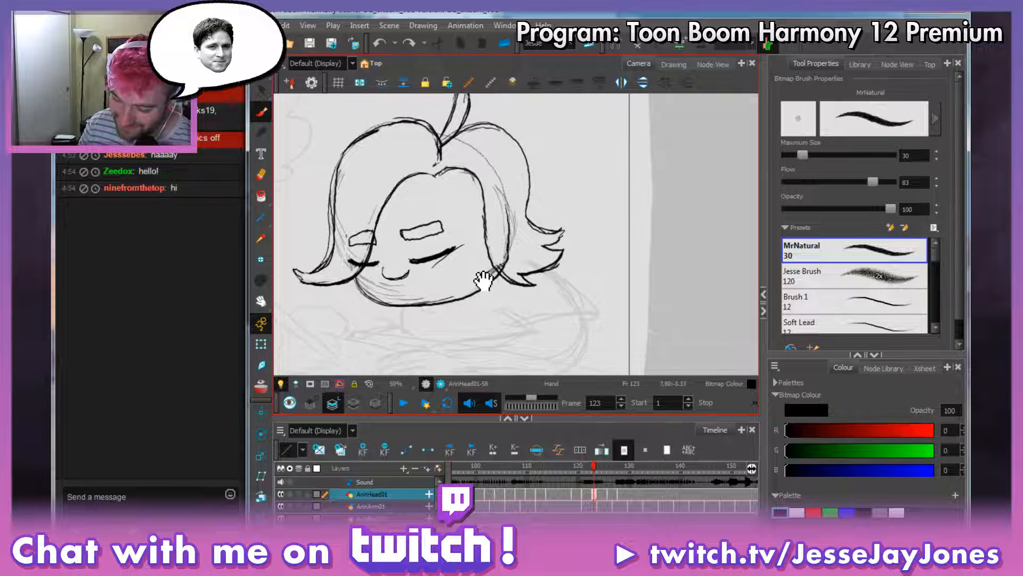
pyautogui.press(',')
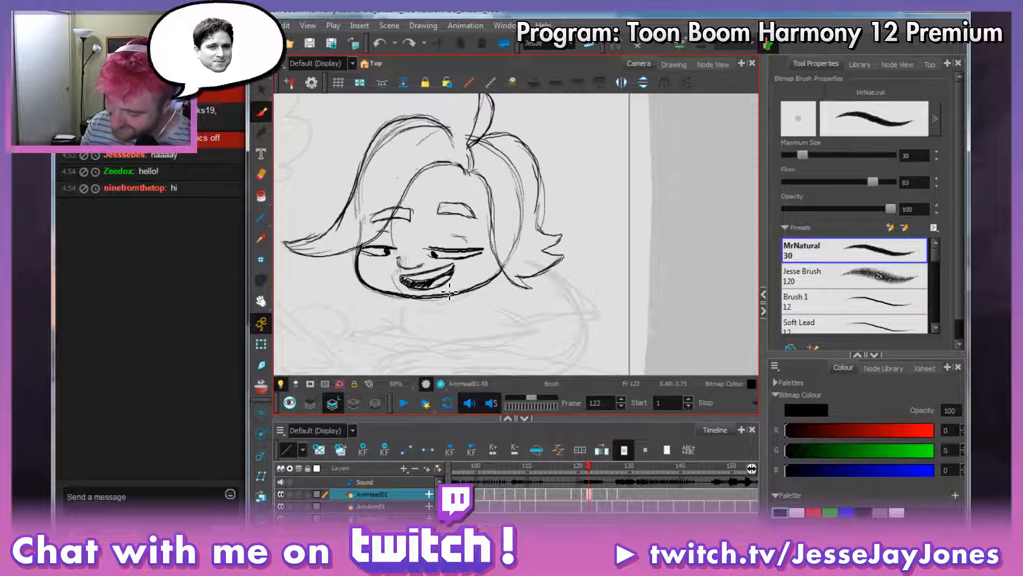
pyautogui.press('.')
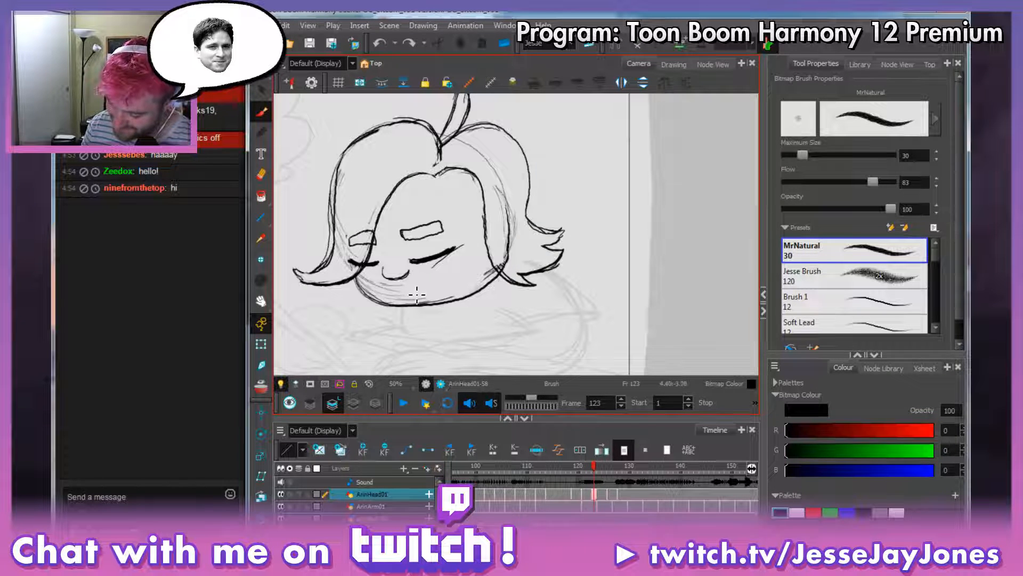
pyautogui.moveTo(407, 291)
pyautogui.mouseDown()
pyautogui.moveTo(461, 275)
pyautogui.moveTo(414, 293)
pyautogui.moveTo(466, 285)
pyautogui.moveTo(440, 282)
pyautogui.mouseUp()
pyautogui.hotkey('ctrl', 'z')
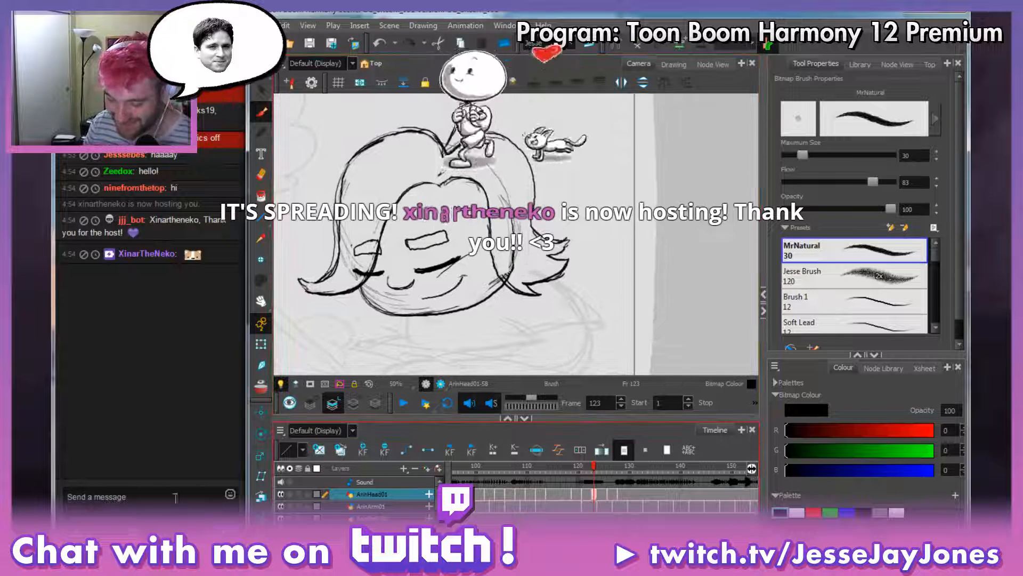
# Send a "<3" message in the stream chat.
pyautogui.click(160, 510)
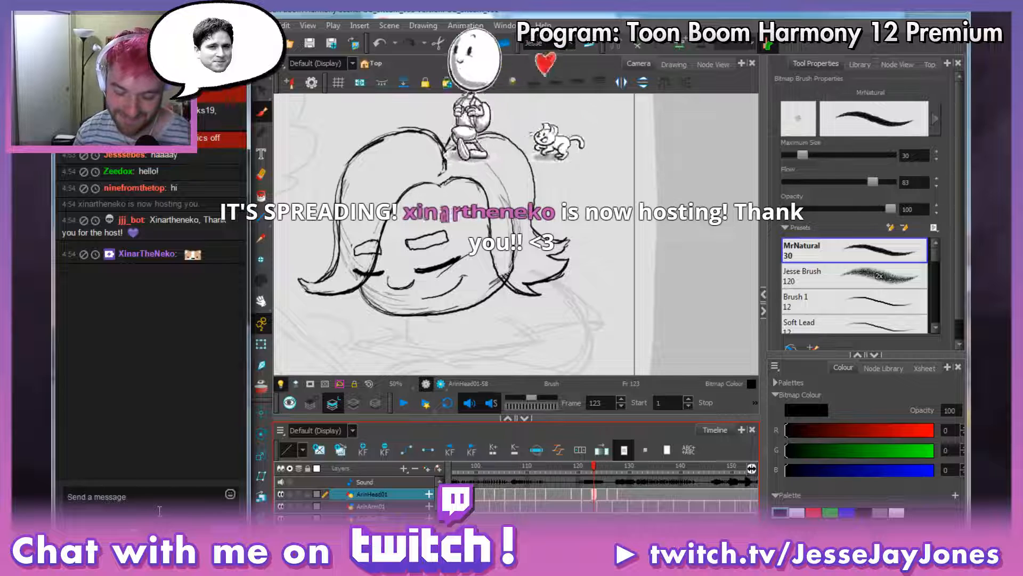
pyautogui.write('<3')
pyautogui.press('Return')
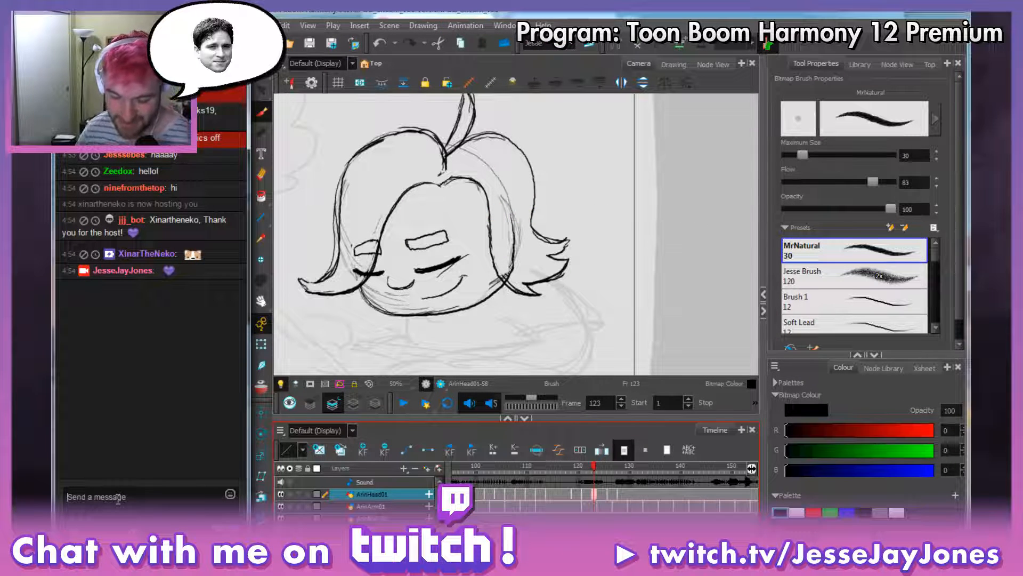
# Send the !follow command with the hosting streamer's username in the chat and return to the drawing program.
pyautogui.write('!fol')
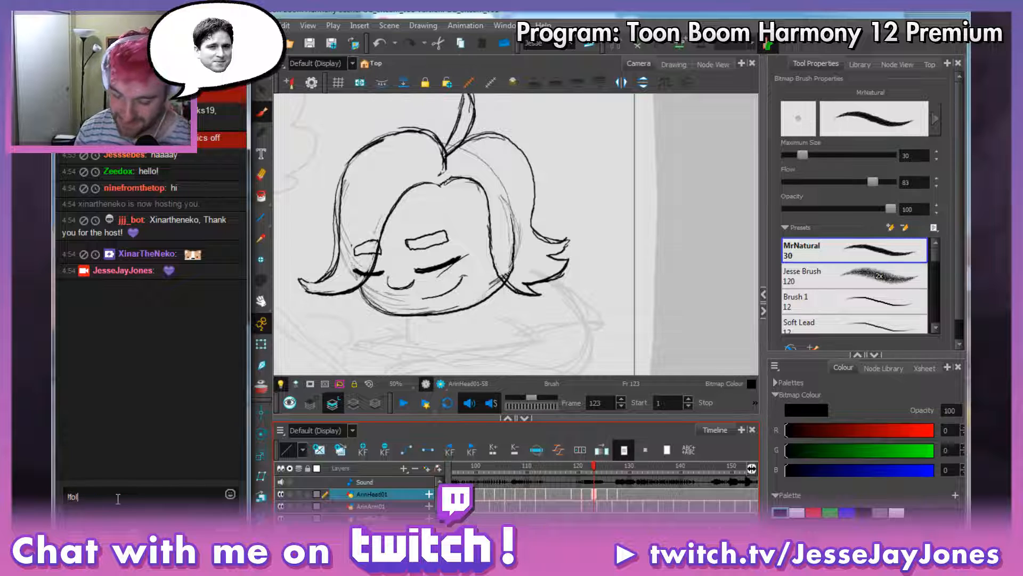
pyautogui.write('low')
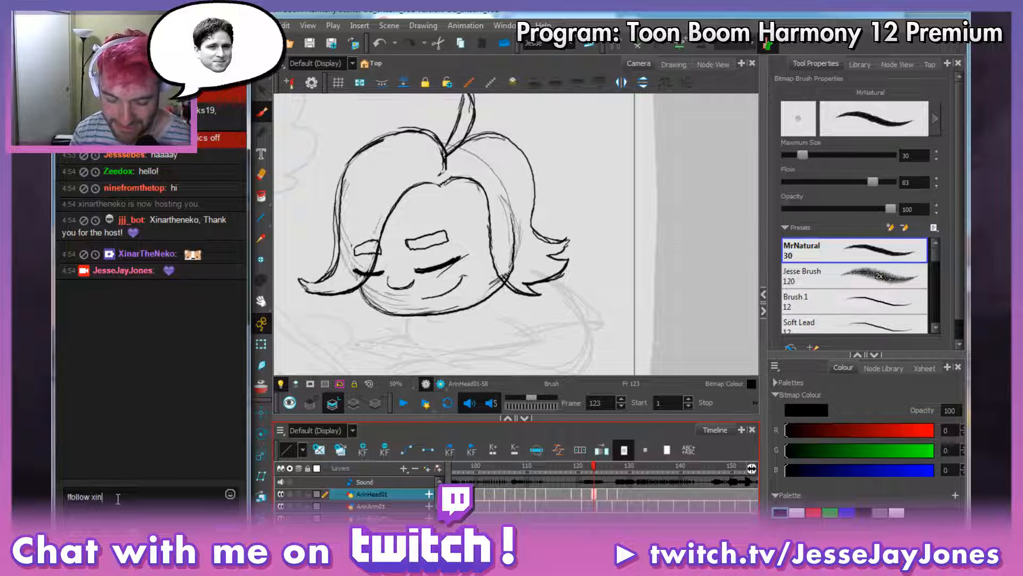
pyautogui.write(' xin')
pyautogui.press('Tab')
pyautogui.press('Return')
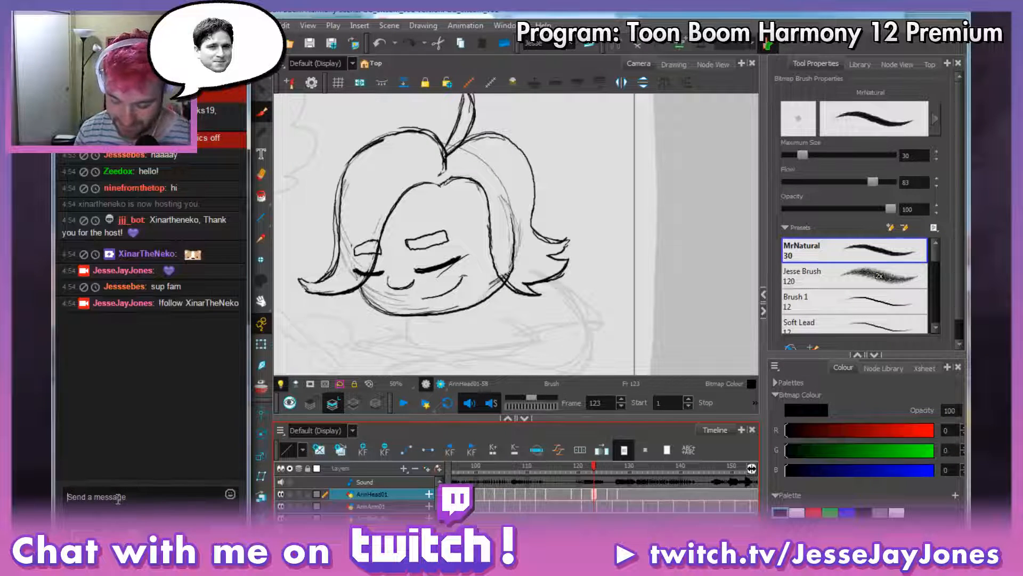
pyautogui.click(462, 21)
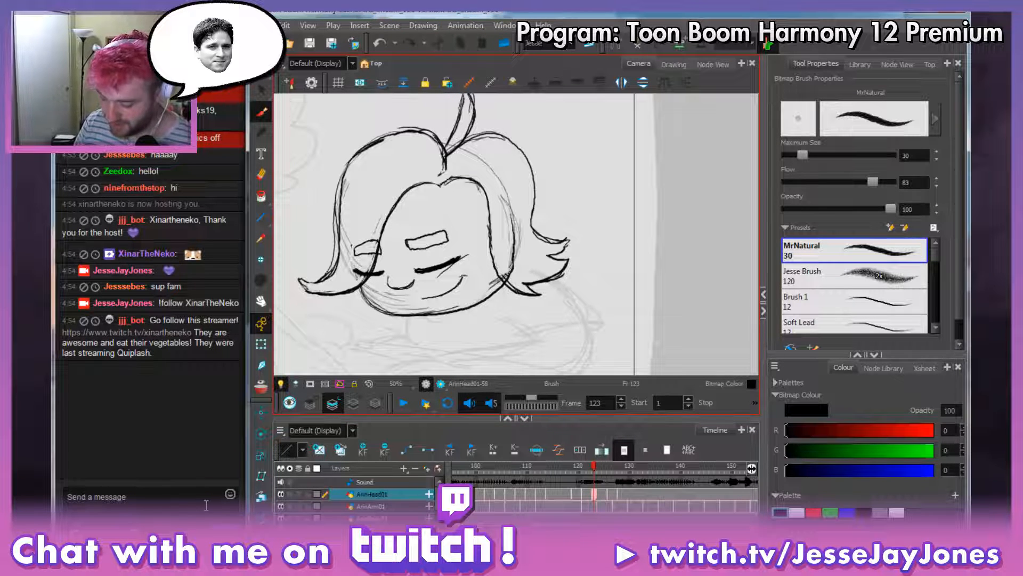
# Reselect the ArinHead01 drawing on frame 123 and redraw the smile with a darker brush line.
pyautogui.click(331, 495)
pyautogui.click(586, 496)
pyautogui.click(593, 495)
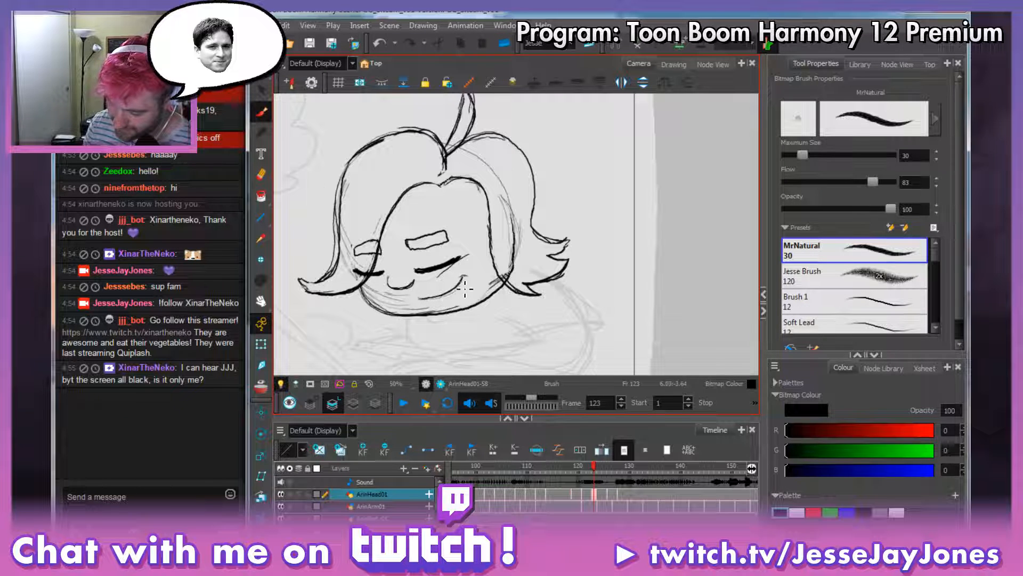
pyautogui.hscroll(2, 464, 284)
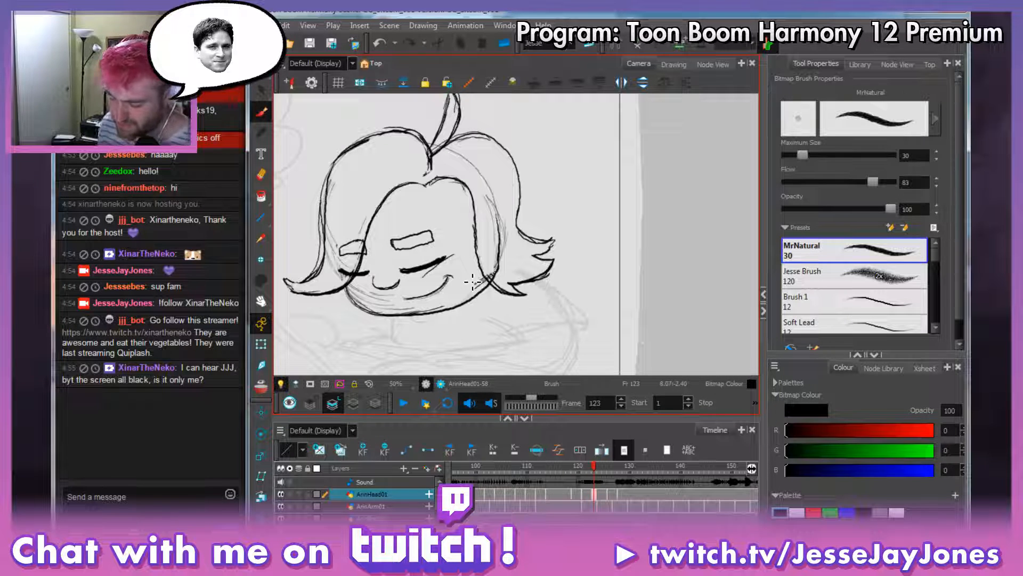
# Flip back and forth through frames 124 to 128 to examine how the head drawings flow together.
pyautogui.press('.')
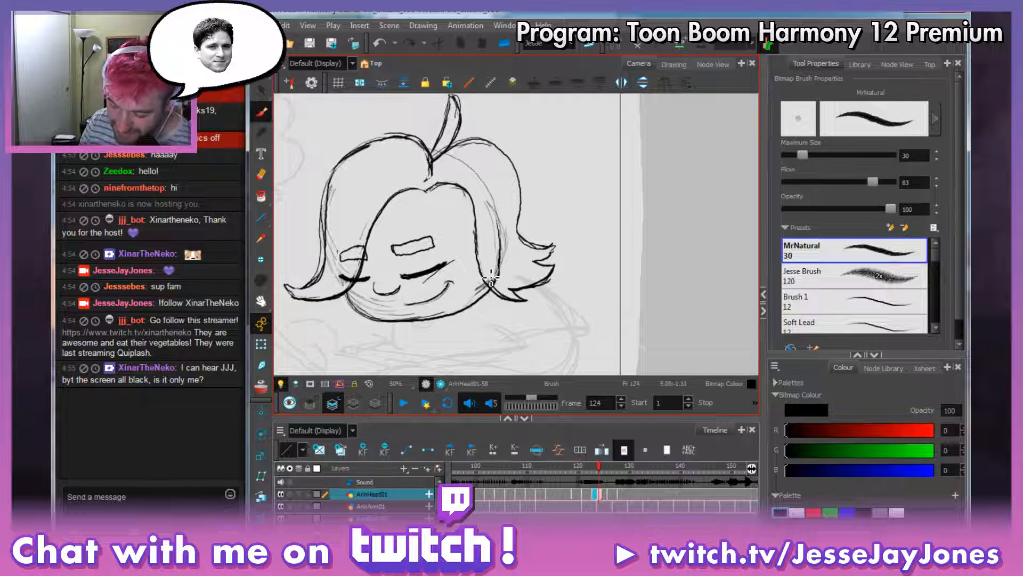
pyautogui.press('.')
pyautogui.press('.')
pyautogui.press(',')
pyautogui.press('.')
pyautogui.press(',')
pyautogui.press('.')
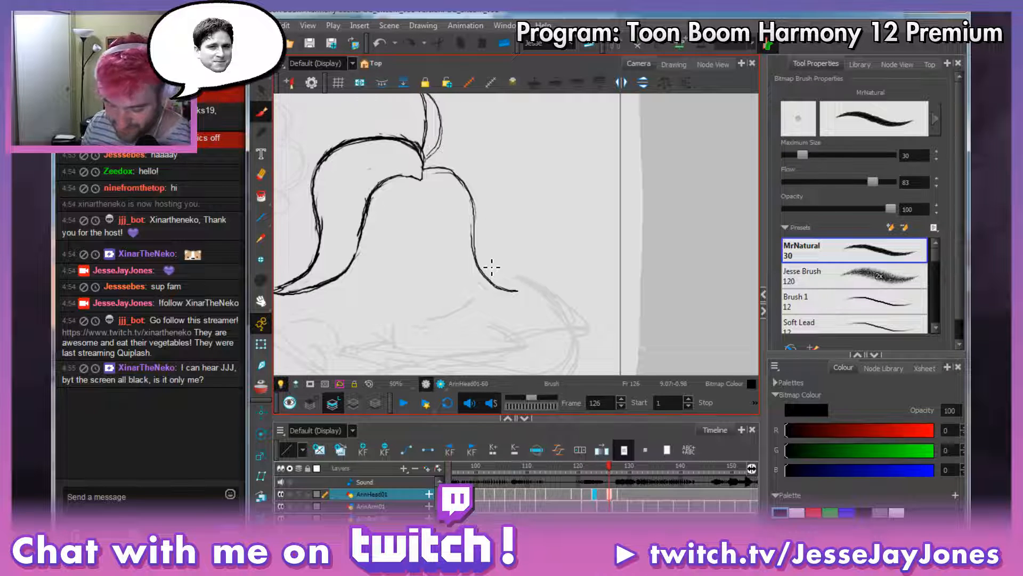
pyautogui.press('.')
pyautogui.press(',')
pyautogui.press('.')
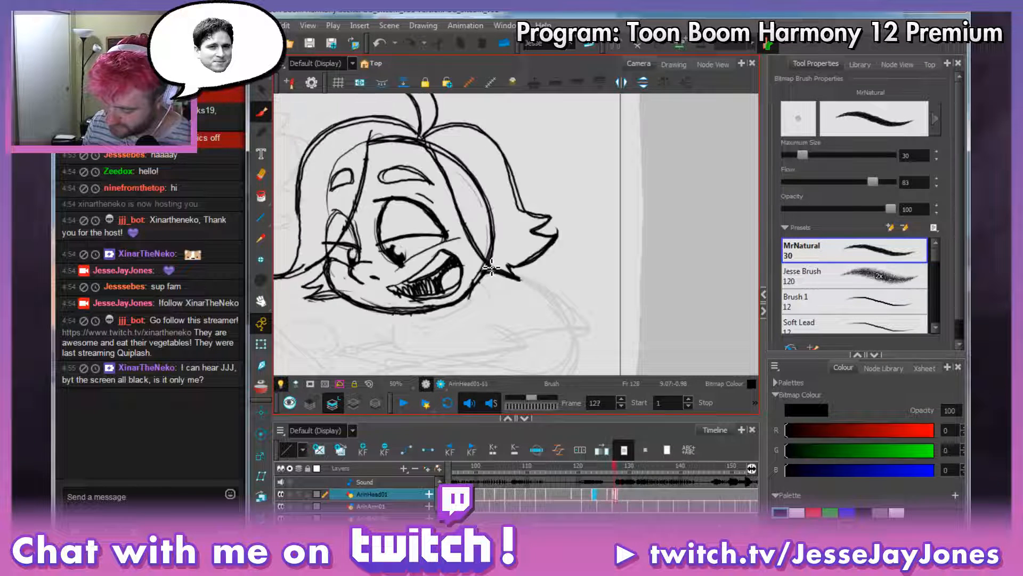
pyautogui.press(',')
pyautogui.press(',')
pyautogui.press('.')
pyautogui.press(',')
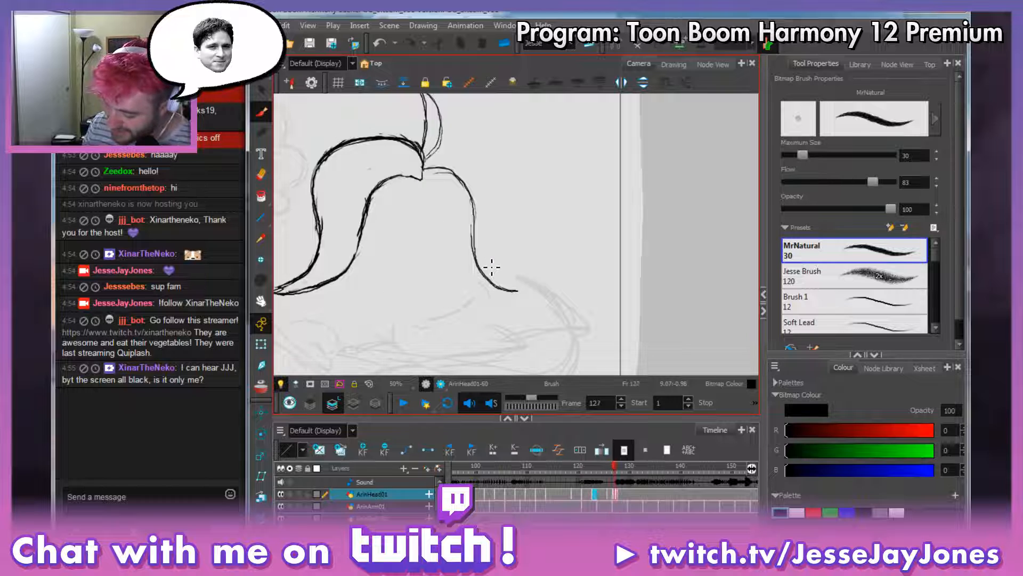
pyautogui.press('.')
pyautogui.press(',')
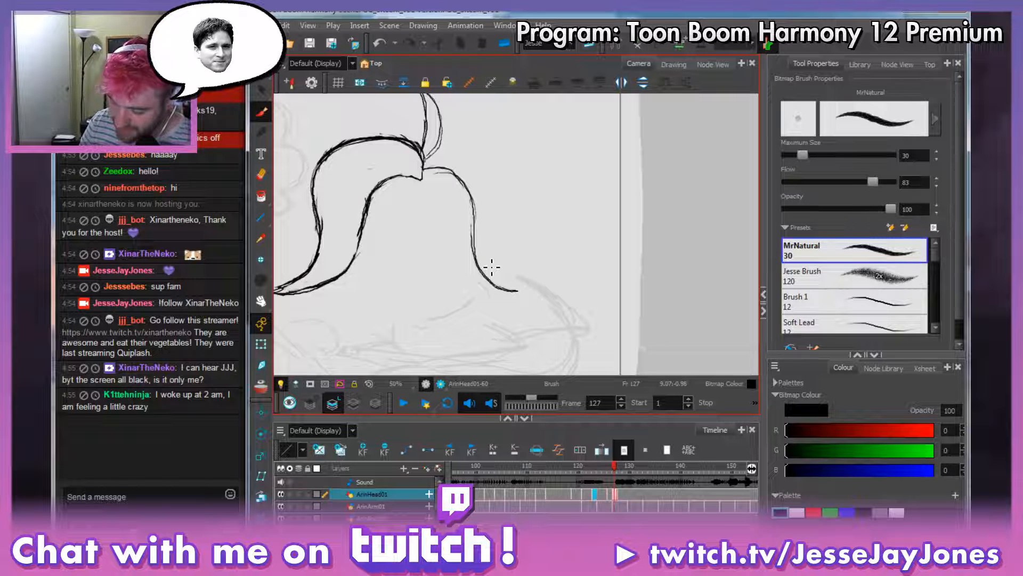
pyautogui.press(',')
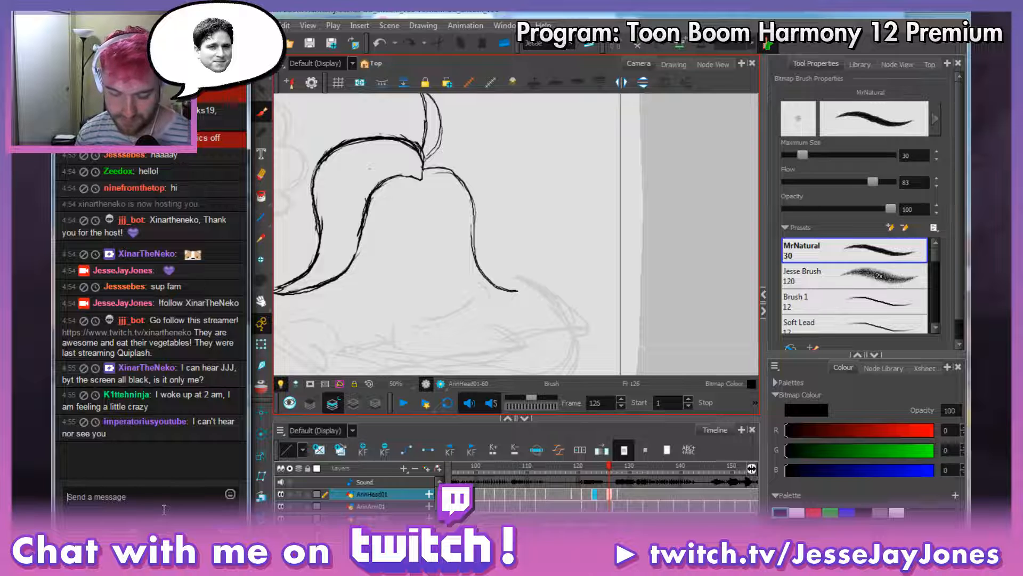
# Send the message "Try refreshing" in the stream chat.
pyautogui.write('Try refre')
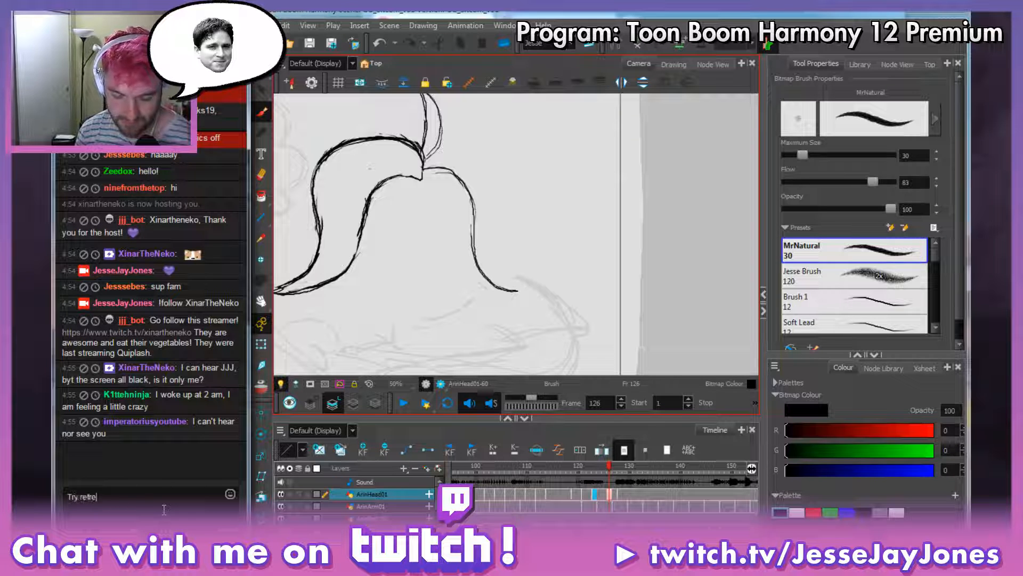
pyautogui.write('shing')
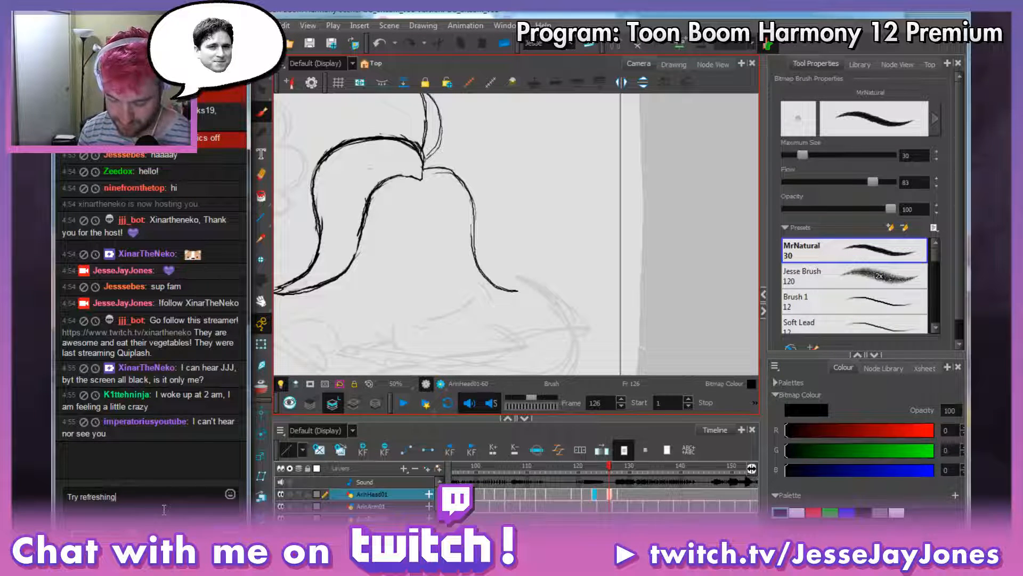
pyautogui.press('Return')
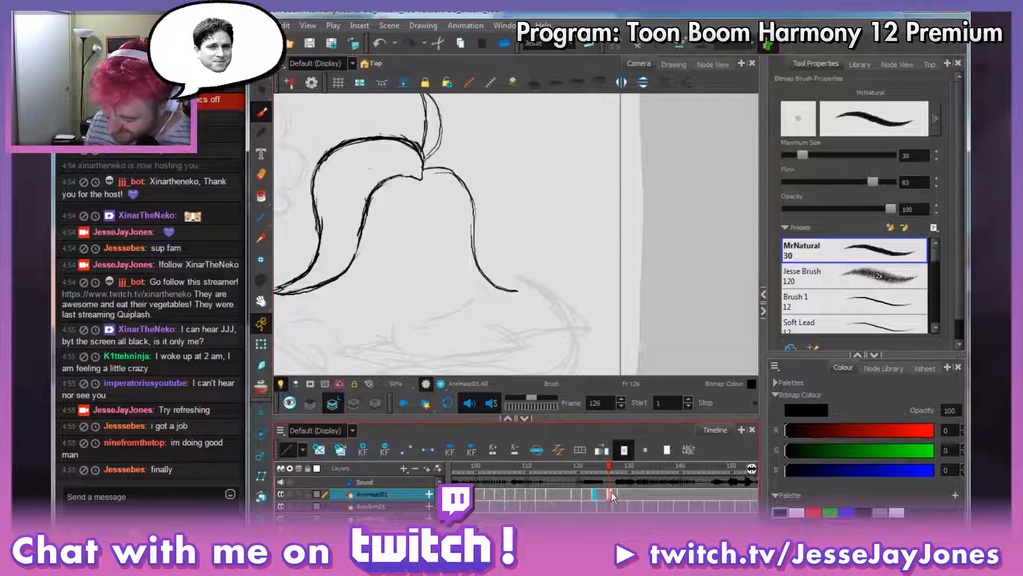
pyautogui.press('space')
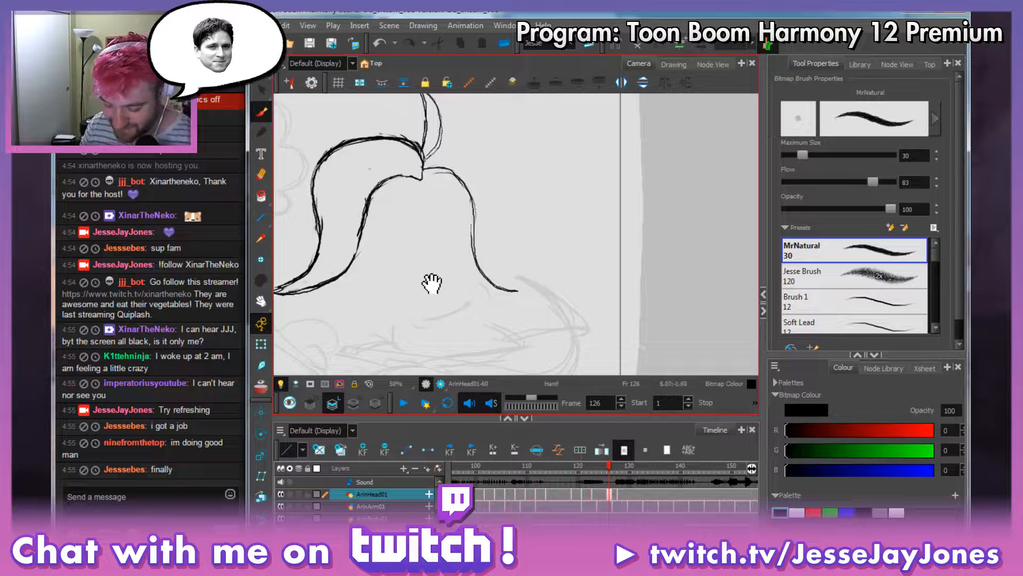
# Flip back and forth through frames 125 to 128 to examine how the partial head drawing on frame 126 fits between its neighbours.
pyautogui.moveTo(434, 281)
pyautogui.mouseDown()
pyautogui.moveTo(434, 267)
pyautogui.moveTo(407, 263)
pyautogui.moveTo(396, 281)
pyautogui.mouseUp()
pyautogui.press(',')
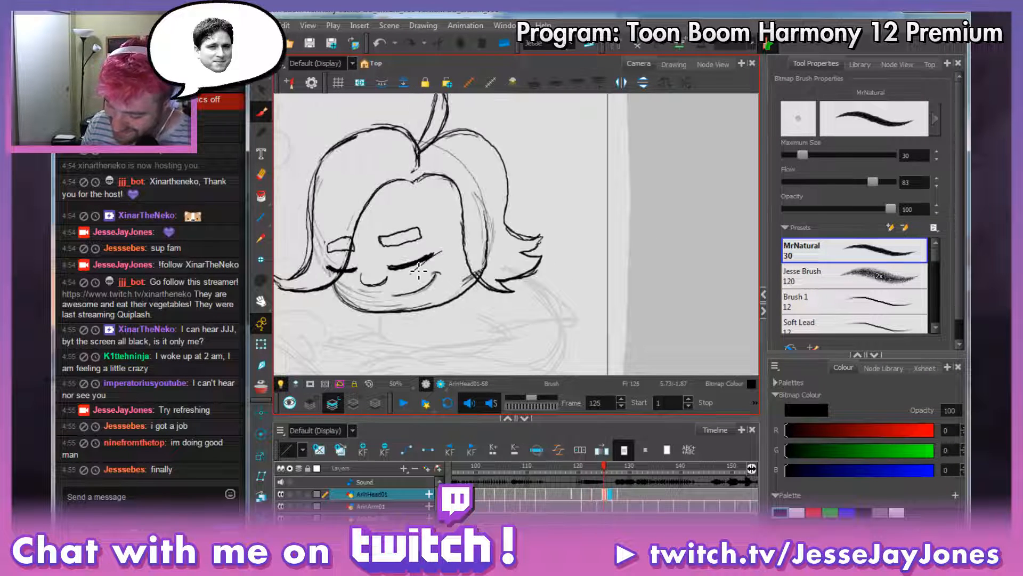
pyautogui.press('.')
pyautogui.press('.')
pyautogui.press(',')
pyautogui.press(',')
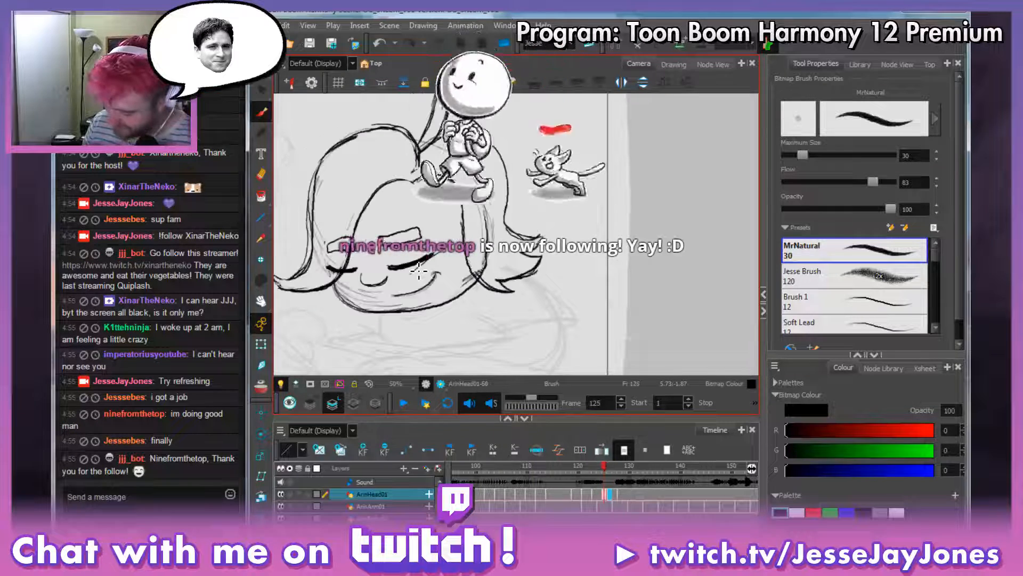
pyautogui.press('.')
pyautogui.press('.')
pyautogui.press(',')
pyautogui.press(',')
pyautogui.press('.')
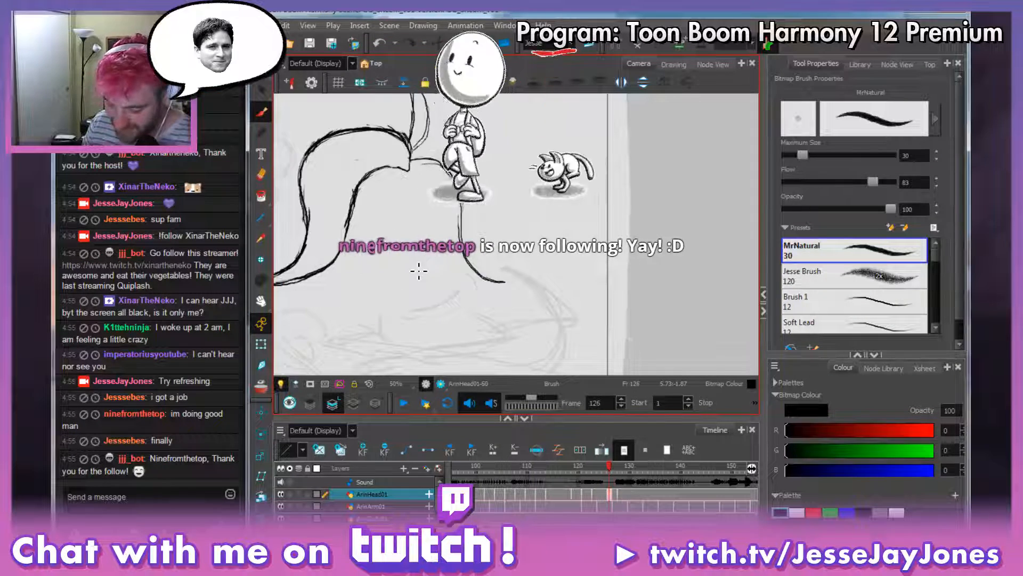
pyautogui.press(',')
pyautogui.press('.')
pyautogui.press(',')
pyautogui.press('.')
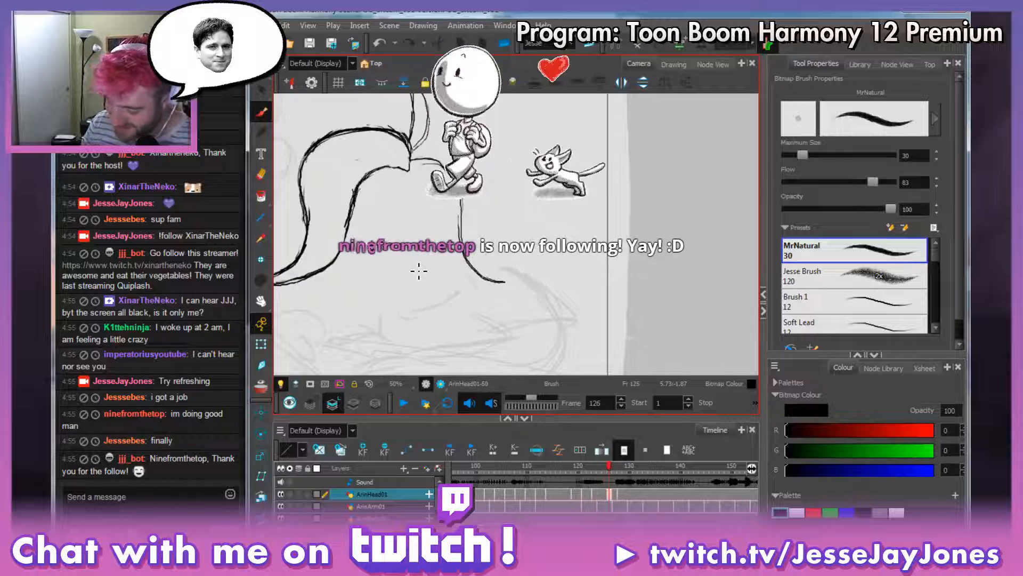
pyautogui.press(',')
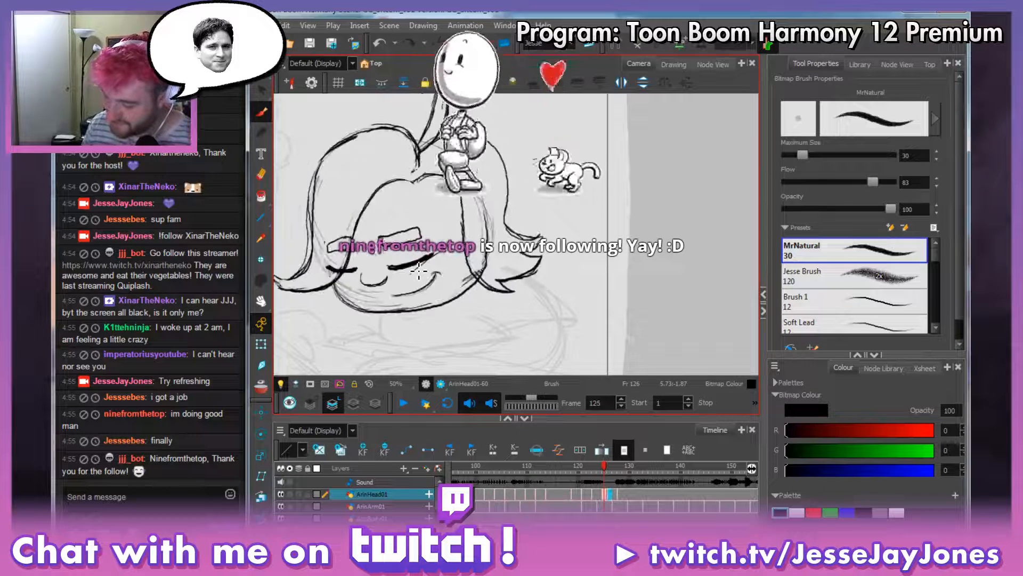
pyautogui.press('.')
pyautogui.press('.')
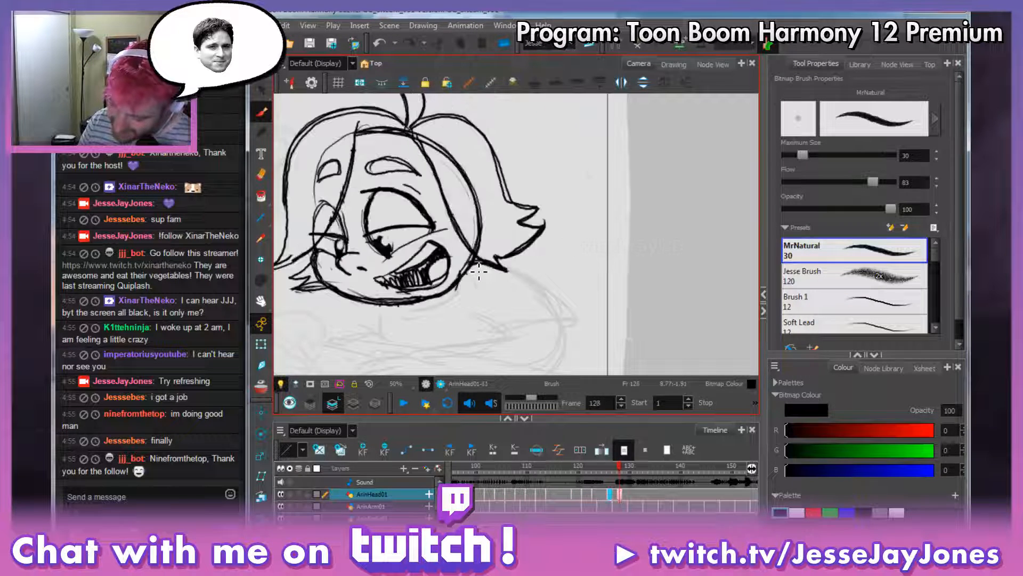
pyautogui.press(',')
pyautogui.press(',')
pyautogui.press('.')
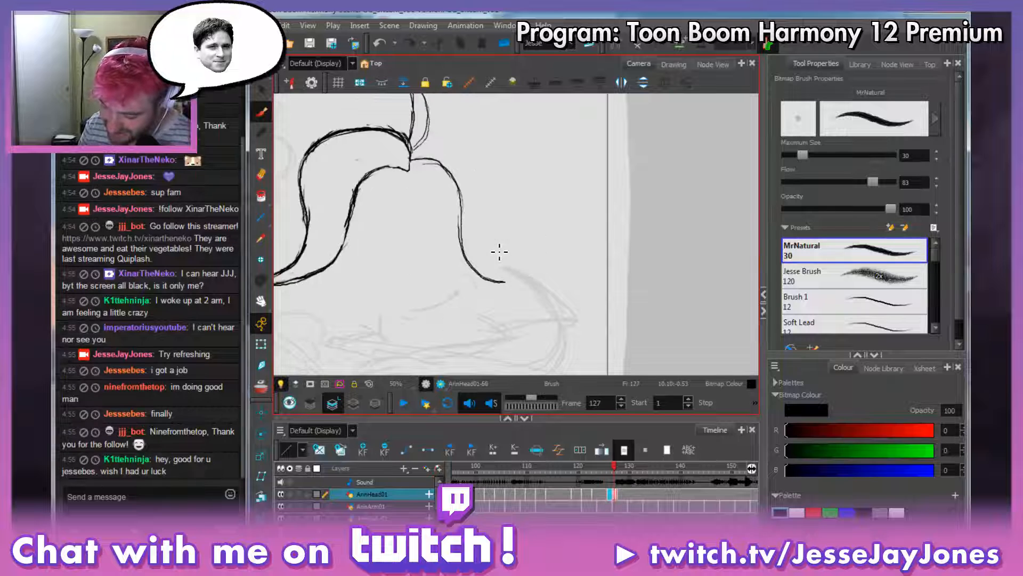
# Turn on onion skinning and flip between the head drawings on frames 125 and 126 to compare them.
pyautogui.click(260, 388)
pyautogui.moveTo(447, 242)
pyautogui.mouseDown()
pyautogui.moveTo(463, 278)
pyautogui.moveTo(467, 268)
pyautogui.moveTo(472, 275)
pyautogui.mouseUp()
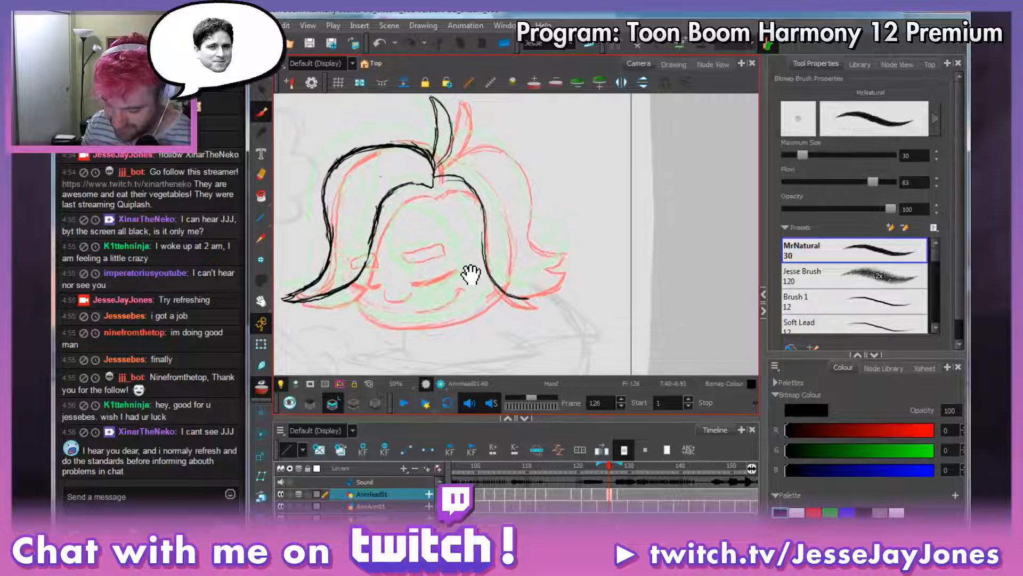
pyautogui.press('f')
pyautogui.press('g')
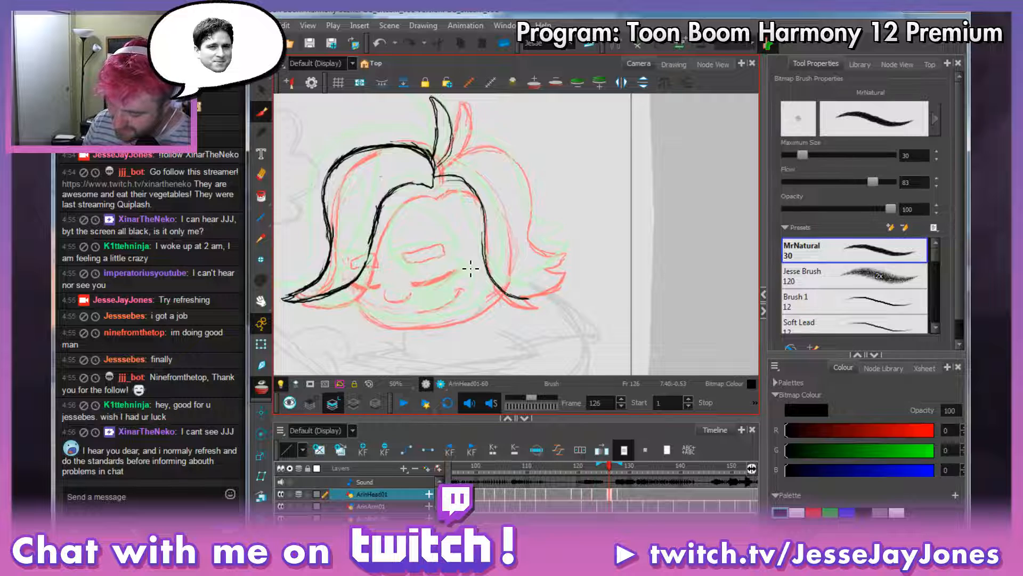
pyautogui.press('f')
pyautogui.press('g')
pyautogui.press('f')
pyautogui.press('g')
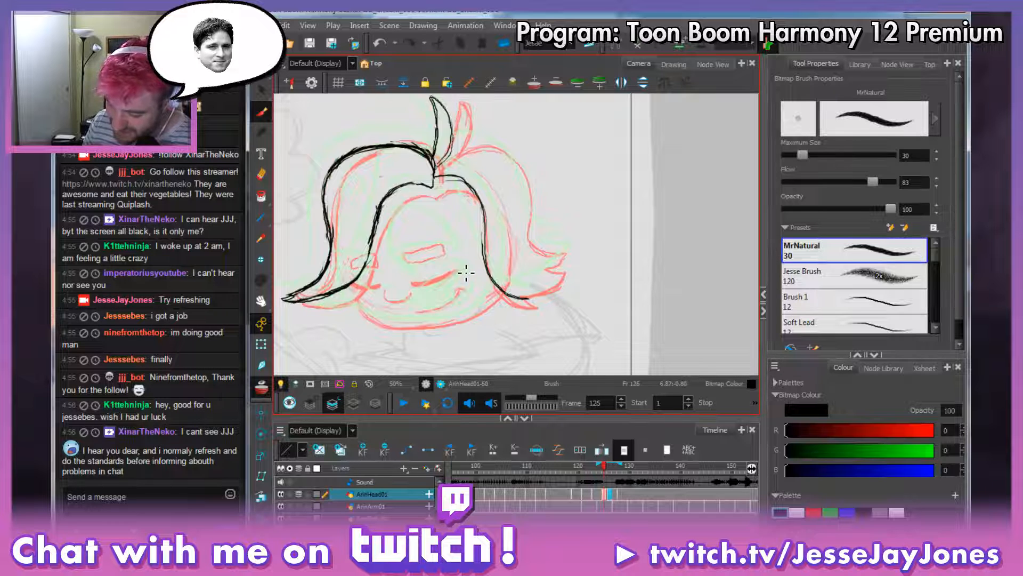
pyautogui.press('f')
pyautogui.press('g')
pyautogui.press('f')
pyautogui.press('g')
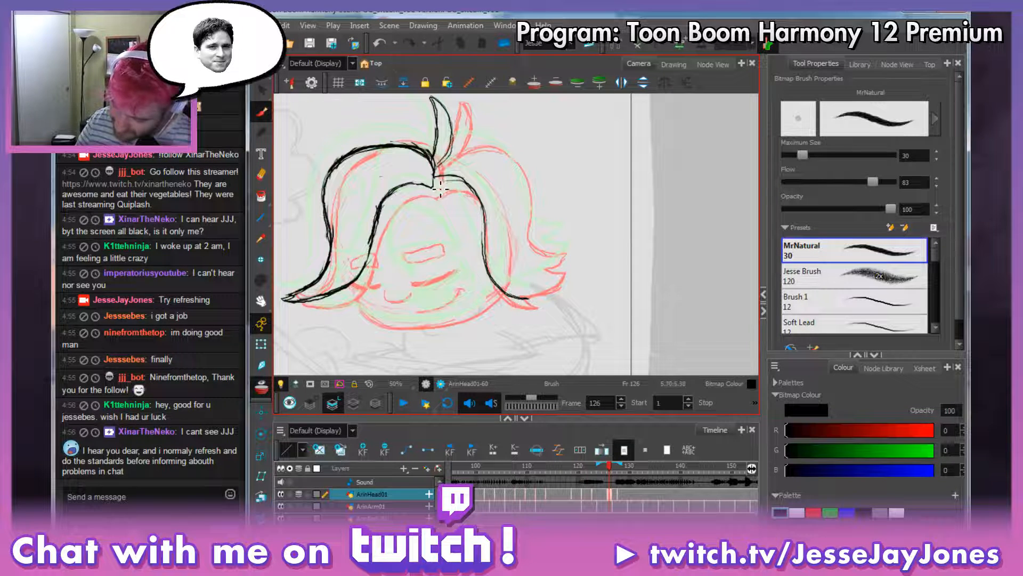
# Complete the right-hand lock of hair on frame 126, drawing its inner edge, flicked tips and rounded outer curve.
pyautogui.moveTo(450, 181)
pyautogui.mouseDown()
pyautogui.moveTo(486, 226)
pyautogui.moveTo(491, 270)
pyautogui.mouseUp()
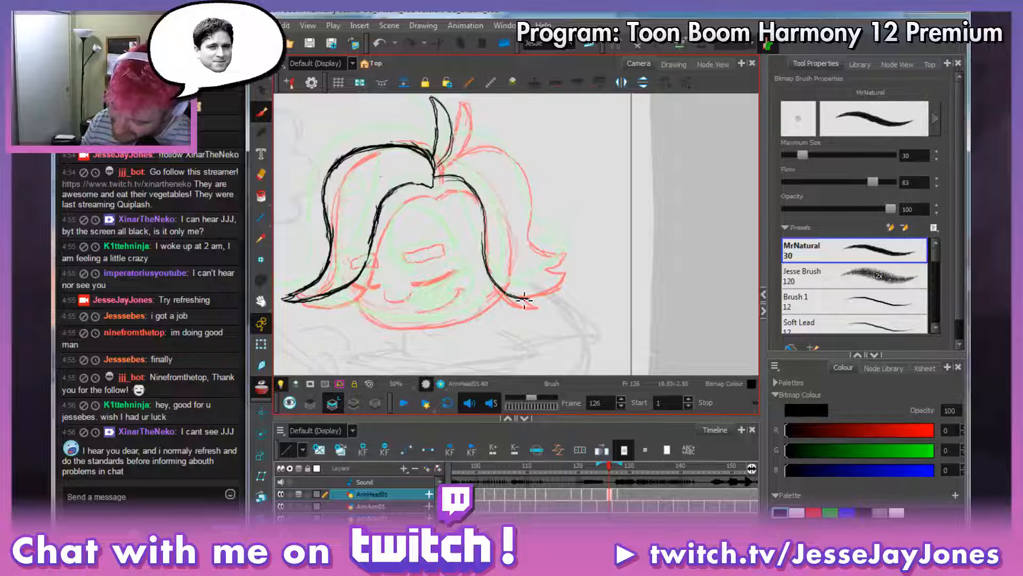
pyautogui.moveTo(524, 300); pyautogui.dragTo(531, 301)
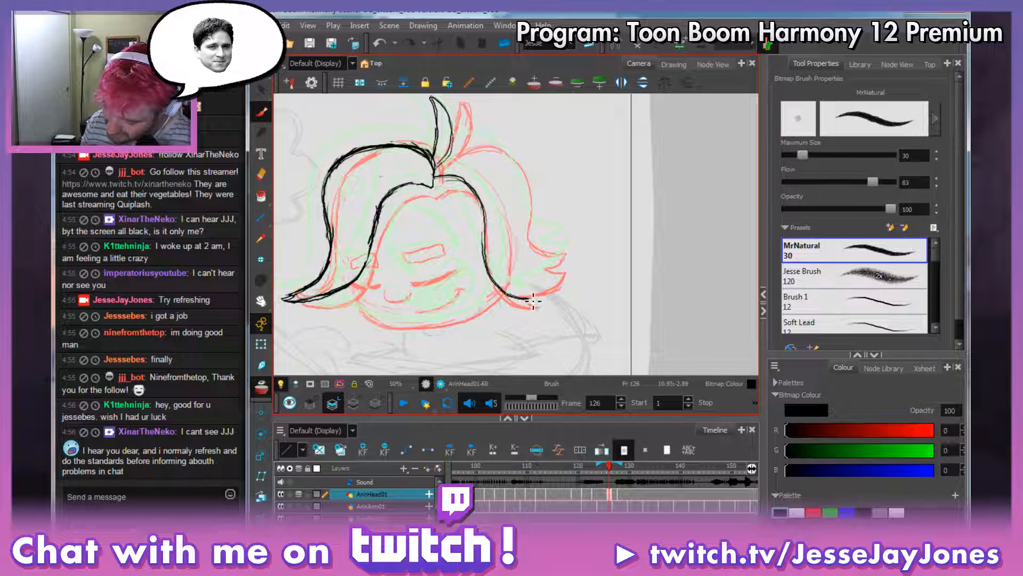
pyautogui.moveTo(527, 298)
pyautogui.mouseDown()
pyautogui.moveTo(540, 299)
pyautogui.moveTo(528, 291)
pyautogui.moveTo(562, 273)
pyautogui.moveTo(551, 281)
pyautogui.moveTo(563, 267)
pyautogui.moveTo(543, 251)
pyautogui.moveTo(564, 239)
pyautogui.moveTo(508, 214)
pyautogui.moveTo(475, 164)
pyautogui.moveTo(426, 179)
pyautogui.moveTo(499, 194)
pyautogui.mouseUp()
pyautogui.press('space')
pyautogui.moveTo(510, 254)
pyautogui.mouseDown()
pyautogui.moveTo(507, 198)
pyautogui.moveTo(459, 167)
pyautogui.moveTo(426, 183)
pyautogui.moveTo(482, 171)
pyautogui.moveTo(509, 225)
pyautogui.mouseUp()
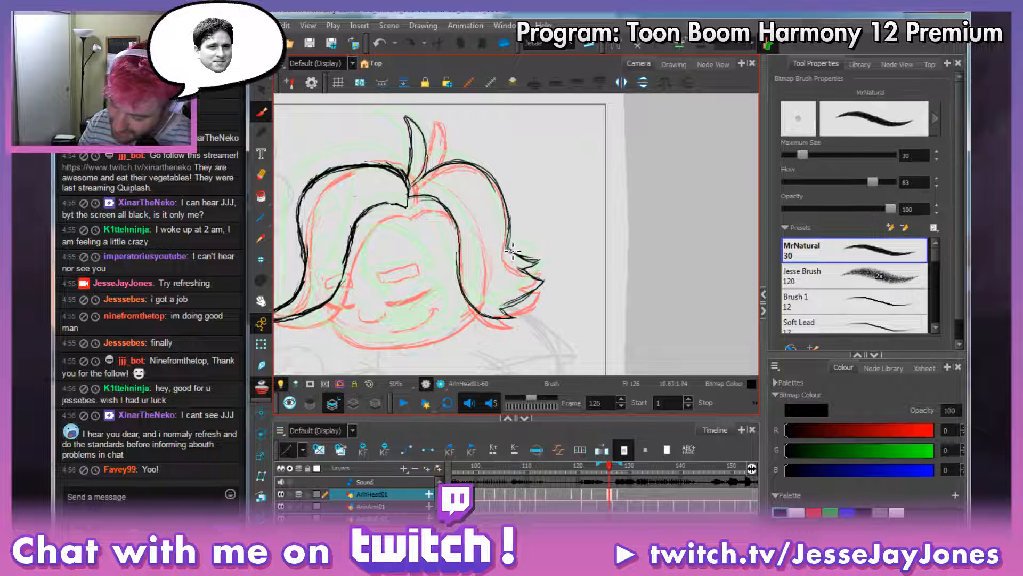
pyautogui.moveTo(469, 267)
pyautogui.mouseDown()
pyautogui.moveTo(542, 230)
pyautogui.moveTo(516, 231)
pyautogui.mouseUp()
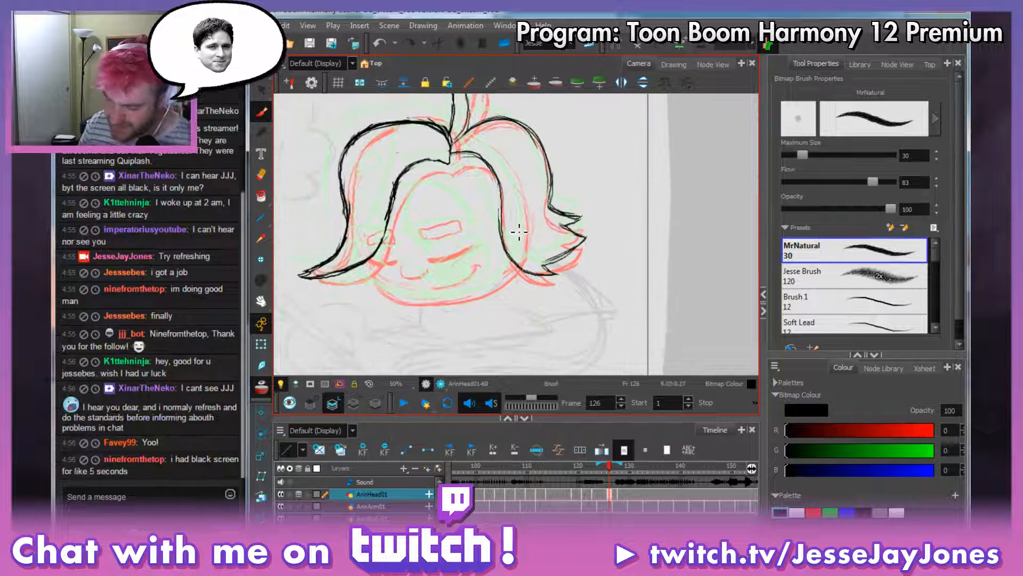
pyautogui.moveTo(496, 175)
pyautogui.mouseDown()
pyautogui.moveTo(503, 202)
pyautogui.moveTo(494, 221)
pyautogui.mouseUp()
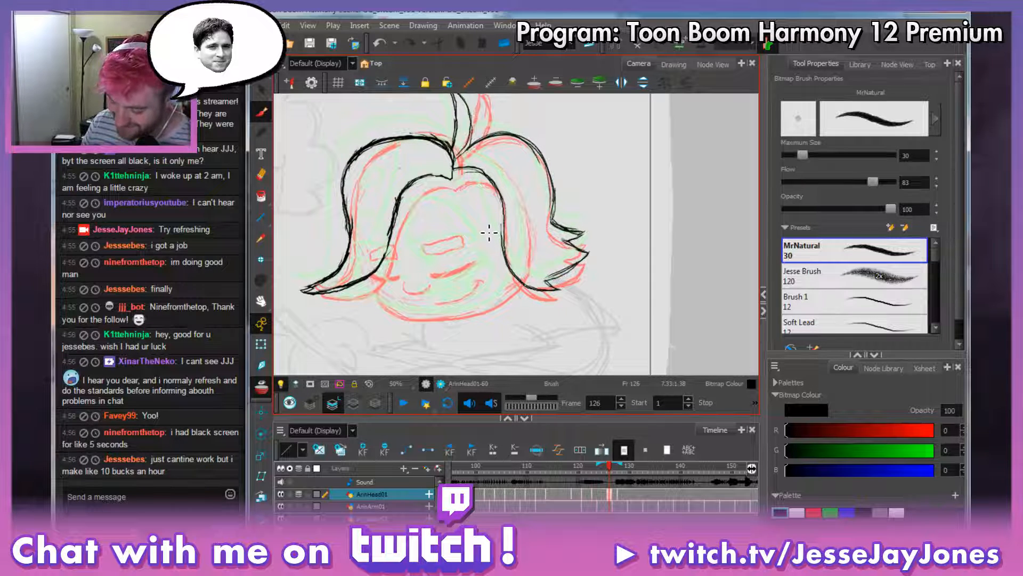
# Draw the curved jaw and chin line between the two hair locks on frame 126 and darken it with repeated strokes.
pyautogui.moveTo(526, 289)
pyautogui.mouseDown()
pyautogui.moveTo(514, 267)
pyautogui.moveTo(480, 286)
pyautogui.moveTo(498, 302)
pyautogui.moveTo(487, 313)
pyautogui.moveTo(499, 318)
pyautogui.moveTo(511, 293)
pyautogui.moveTo(500, 318)
pyautogui.moveTo(507, 308)
pyautogui.mouseUp()
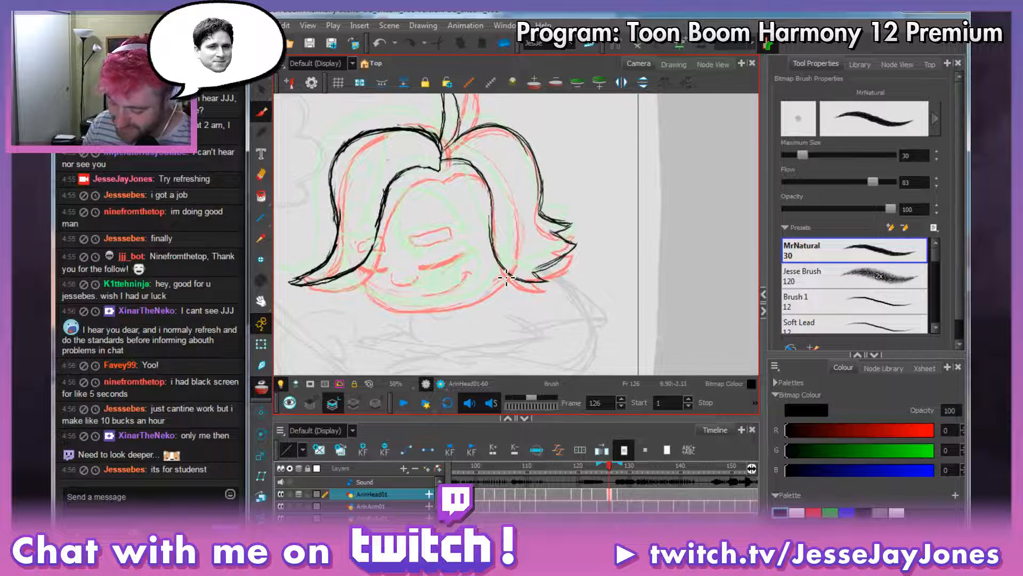
pyautogui.moveTo(520, 223); pyautogui.dragTo(504, 210)
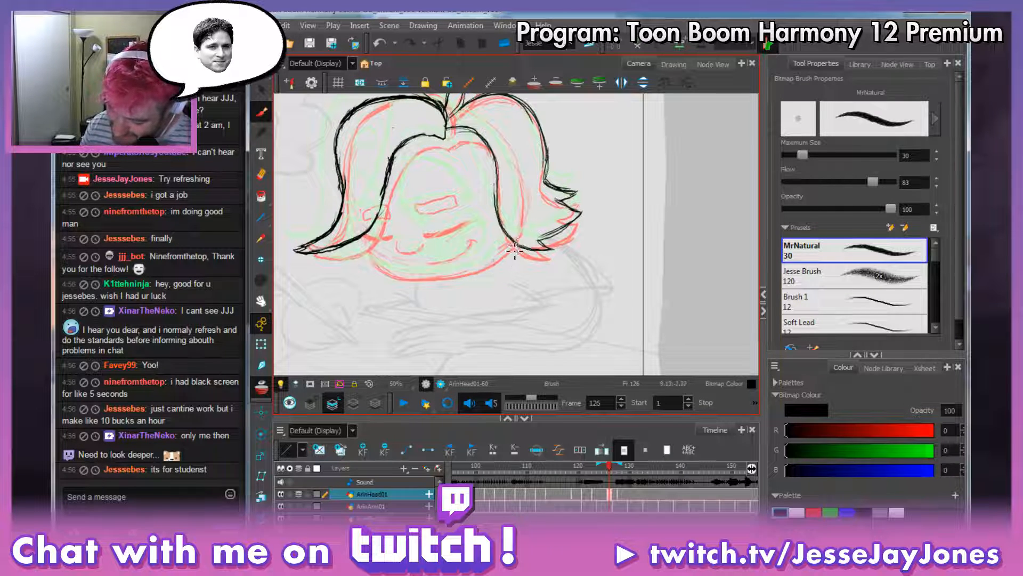
pyautogui.moveTo(510, 251)
pyautogui.mouseDown()
pyautogui.moveTo(434, 280)
pyautogui.moveTo(387, 272)
pyautogui.moveTo(369, 256)
pyautogui.moveTo(368, 232)
pyautogui.mouseUp()
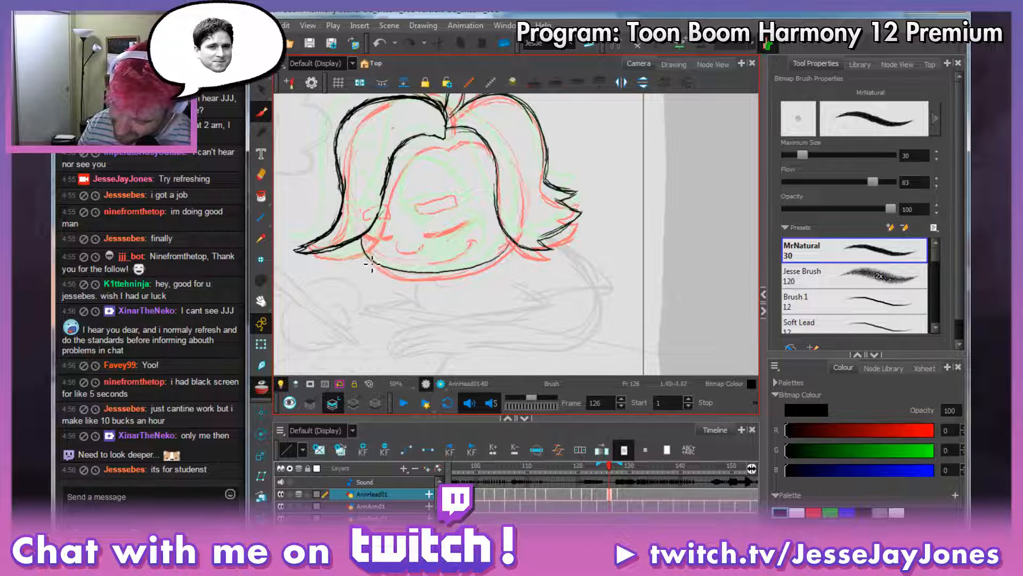
pyautogui.moveTo(517, 244); pyautogui.dragTo(476, 271)
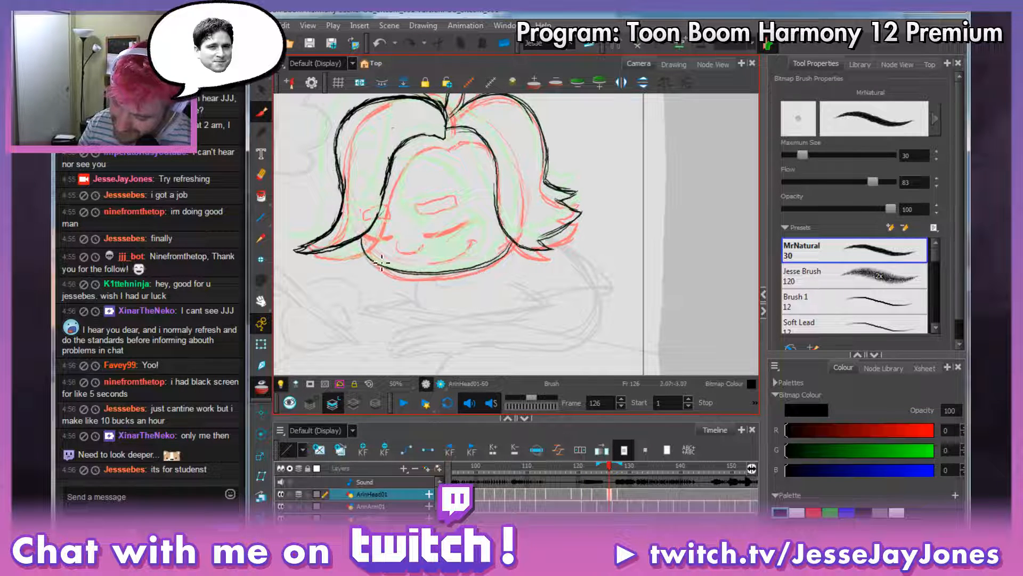
pyautogui.moveTo(515, 242); pyautogui.dragTo(509, 250)
pyautogui.moveTo(453, 275)
pyautogui.mouseDown()
pyautogui.moveTo(384, 270)
pyautogui.moveTo(366, 240)
pyautogui.moveTo(367, 253)
pyautogui.moveTo(455, 277)
pyautogui.mouseUp()
pyautogui.moveTo(513, 244); pyautogui.dragTo(478, 267)
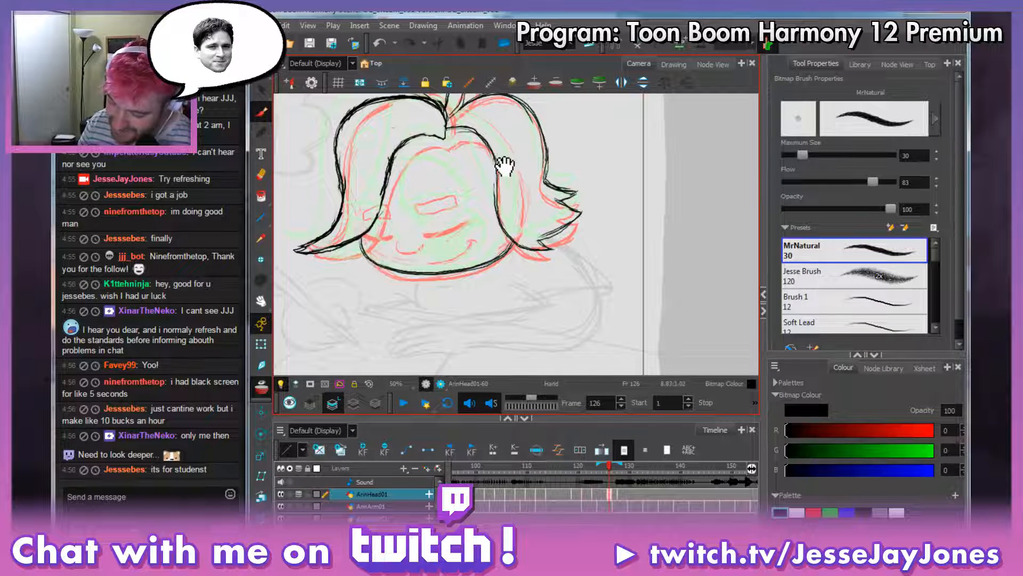
# Draw the small curved nose low on the face on frame 126, just above the chin line.
pyautogui.moveTo(503, 165); pyautogui.dragTo(457, 194)
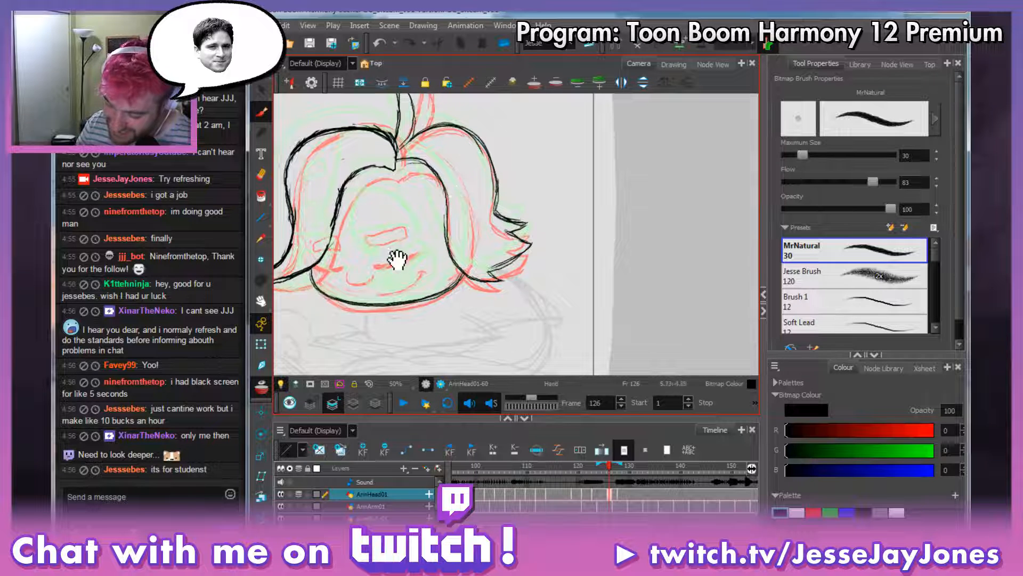
pyautogui.moveTo(383, 235)
pyautogui.mouseDown()
pyautogui.moveTo(403, 267)
pyautogui.moveTo(356, 276)
pyautogui.moveTo(357, 285)
pyautogui.moveTo(356, 274)
pyautogui.moveTo(373, 284)
pyautogui.mouseUp()
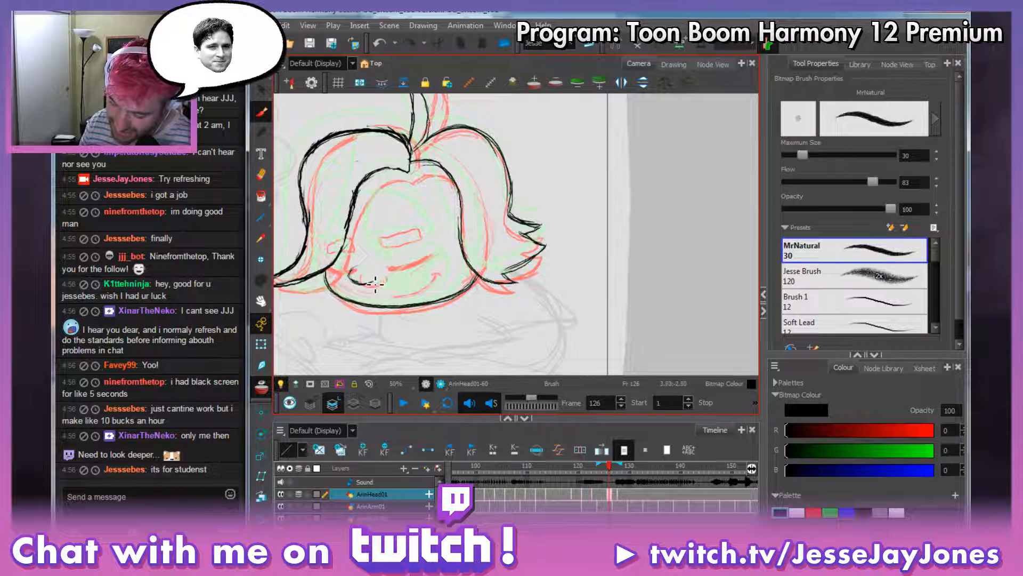
pyautogui.press('space')
pyautogui.moveTo(449, 276); pyautogui.dragTo(435, 282)
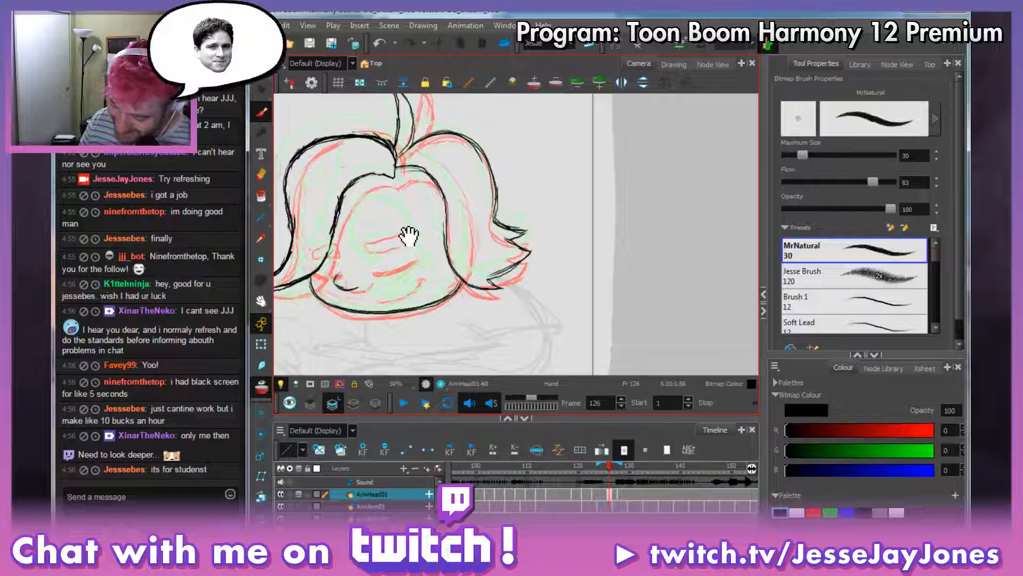
pyautogui.moveTo(409, 235); pyautogui.dragTo(415, 243)
# Flip repeatedly between frames 125 and 126 to examine how the face and hair move.
pyautogui.press(',')
pyautogui.press('.')
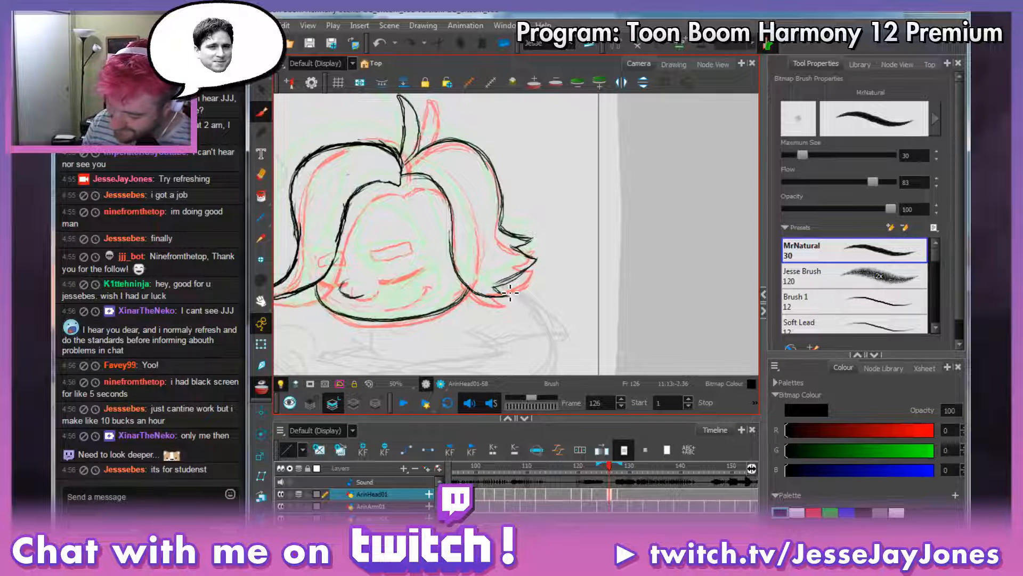
pyautogui.press(',')
pyautogui.press('.')
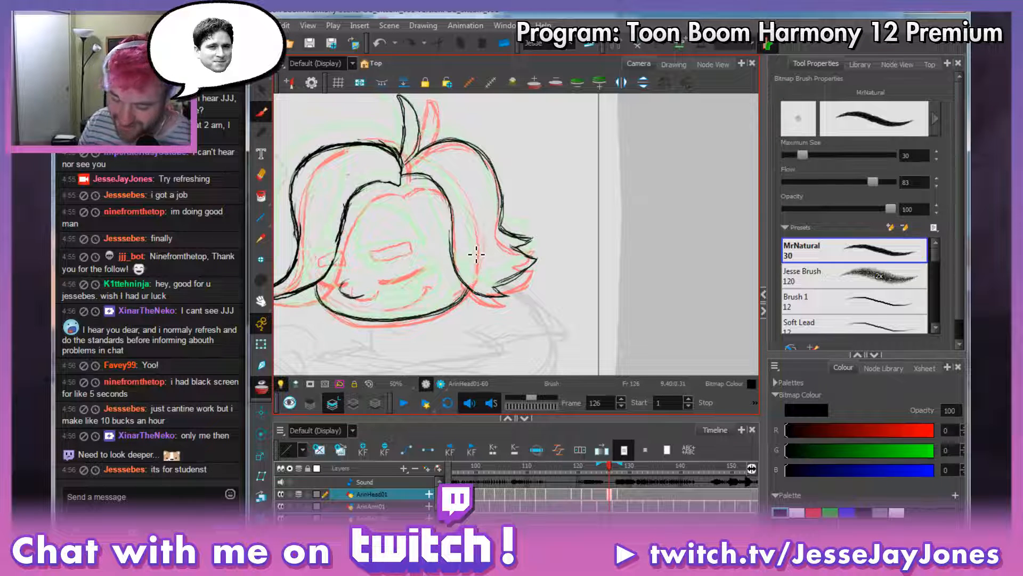
pyautogui.moveTo(445, 250); pyautogui.dragTo(453, 251)
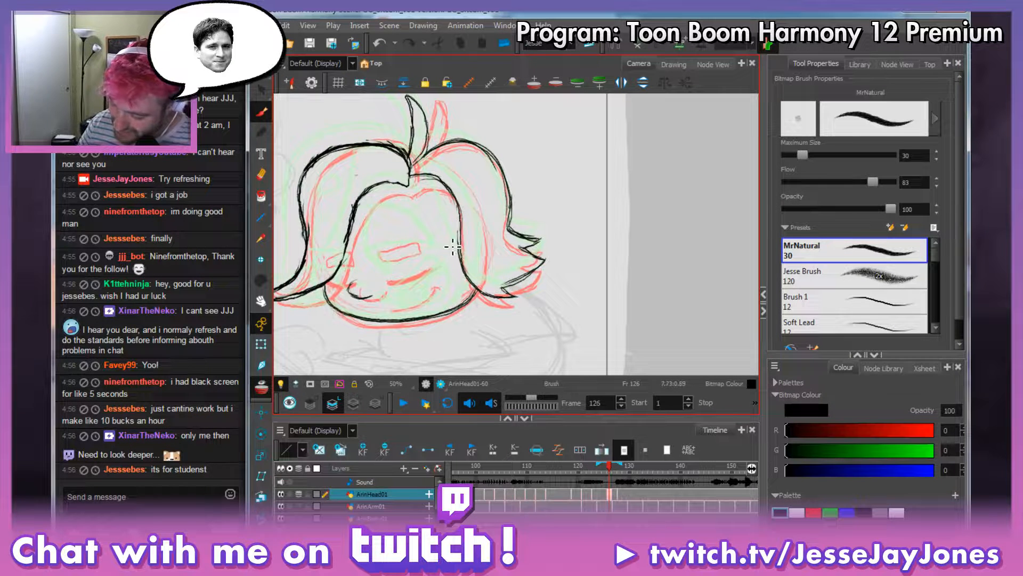
pyautogui.press(',')
pyautogui.press('.')
pyautogui.press(',')
pyautogui.press('.')
pyautogui.press(',')
pyautogui.press('.')
pyautogui.press(',')
pyautogui.press('.')
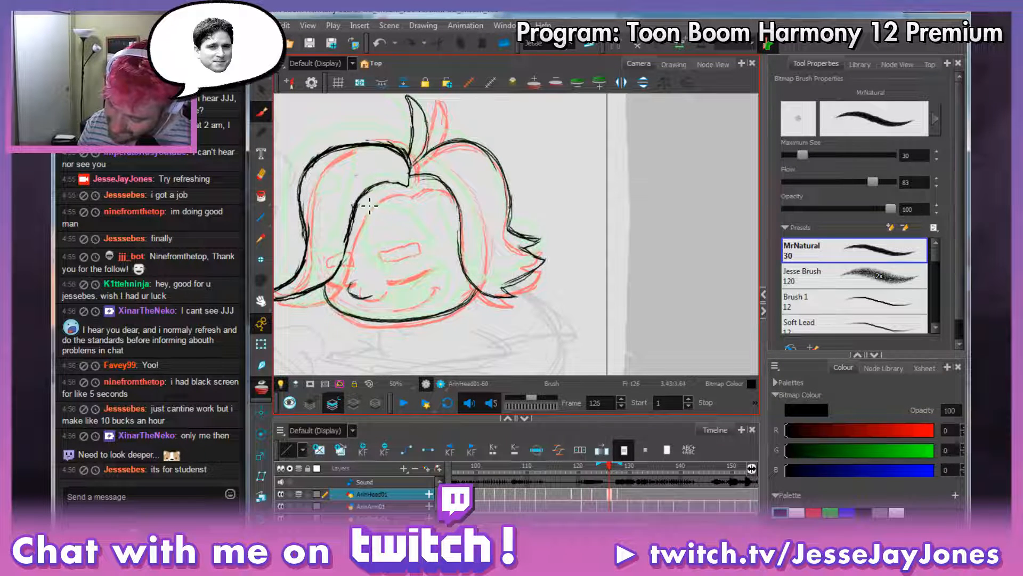
# Draw a raised rectangular eyebrow just beneath the parted fringe on frame 126.
pyautogui.moveTo(367, 208)
pyautogui.mouseDown()
pyautogui.moveTo(410, 204)
pyautogui.moveTo(415, 217)
pyautogui.moveTo(369, 222)
pyautogui.moveTo(417, 213)
pyautogui.moveTo(400, 223)
pyautogui.moveTo(389, 205)
pyautogui.moveTo(366, 215)
pyautogui.moveTo(413, 214)
pyautogui.moveTo(379, 221)
pyautogui.moveTo(403, 212)
pyautogui.moveTo(389, 200)
pyautogui.moveTo(369, 220)
pyautogui.moveTo(411, 212)
pyautogui.mouseUp()
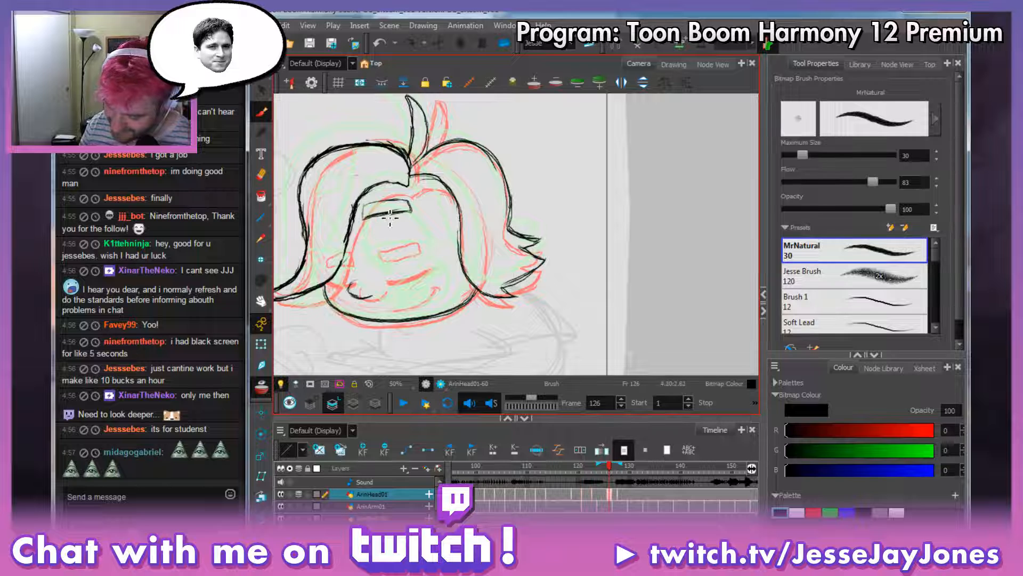
pyautogui.moveTo(423, 187); pyautogui.dragTo(442, 203)
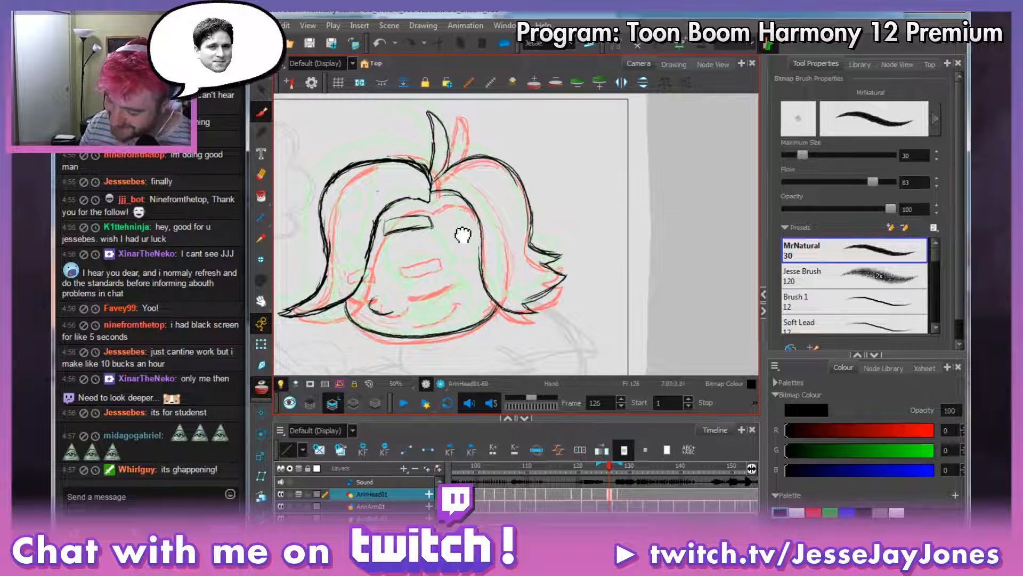
pyautogui.moveTo(463, 235); pyautogui.dragTo(477, 232)
# Send the !follow command in the stream chat with the username of the most recent chatter.
pyautogui.click(156, 505)
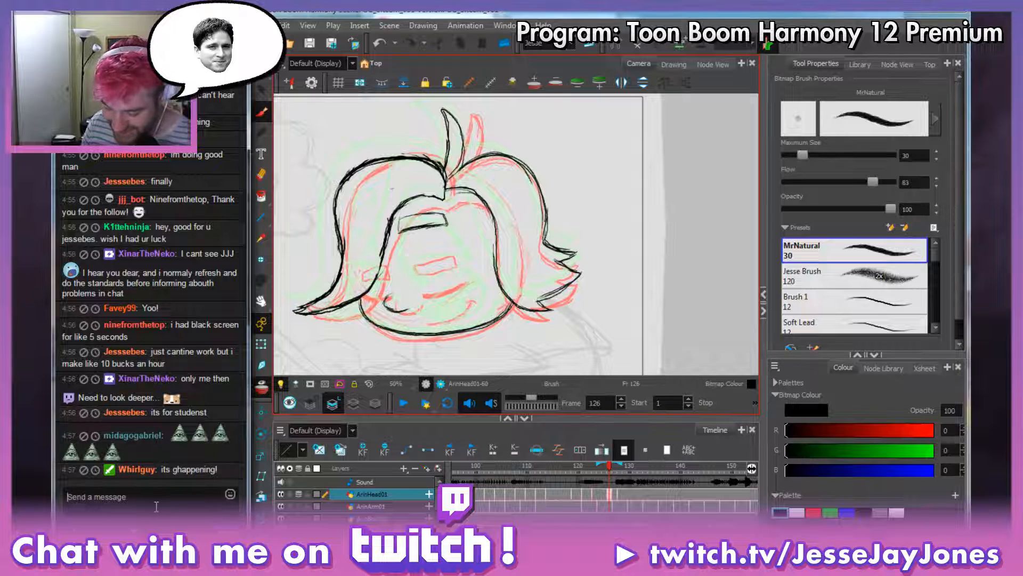
pyautogui.write('t')
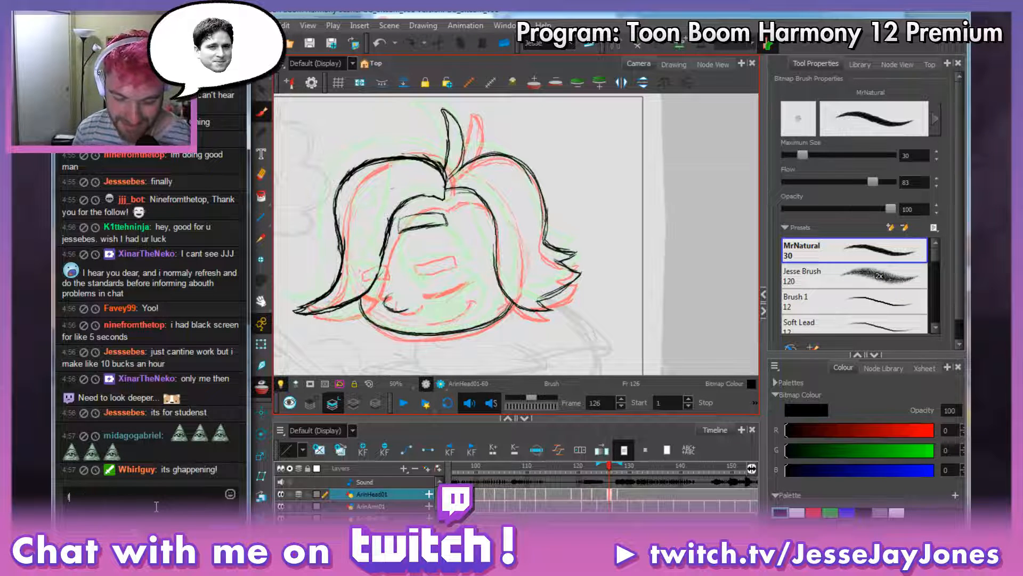
pyautogui.write('follow w')
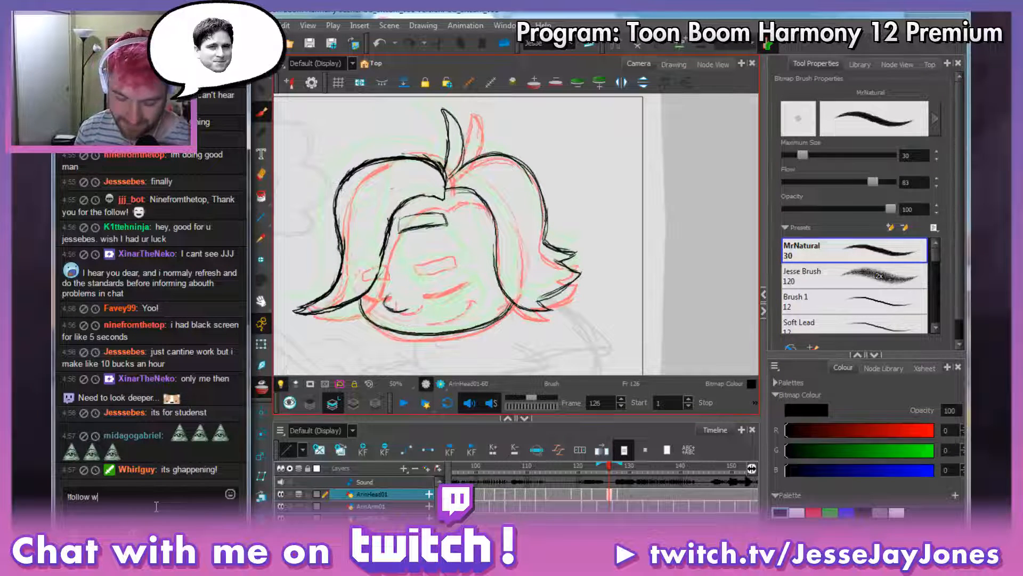
pyautogui.write('hirlguy')
pyautogui.press('Tab')
pyautogui.press('Return')
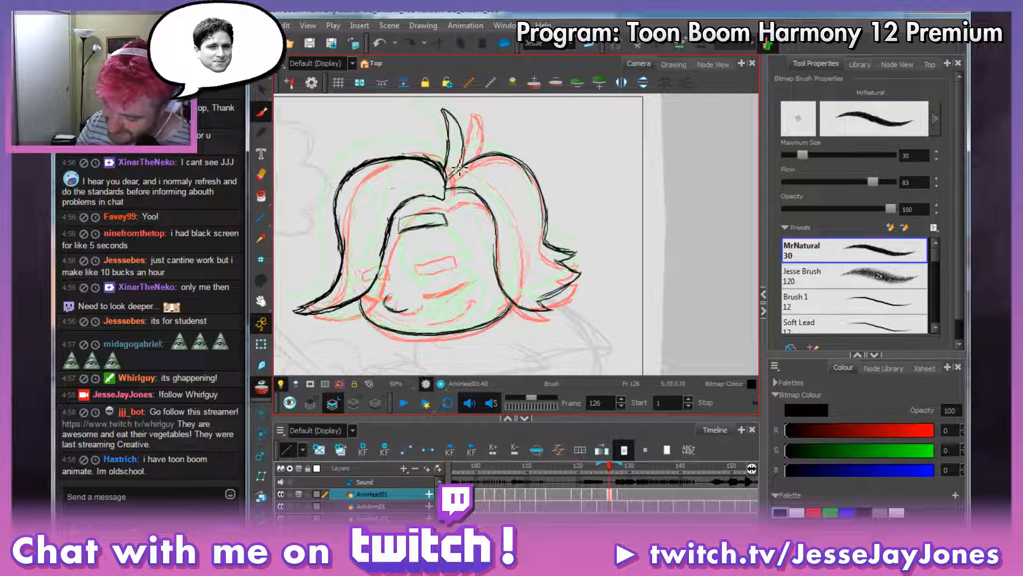
# Go over both edges of the curved hair tuft above the parting on frame 126.
pyautogui.moveTo(446, 175); pyautogui.dragTo(449, 116)
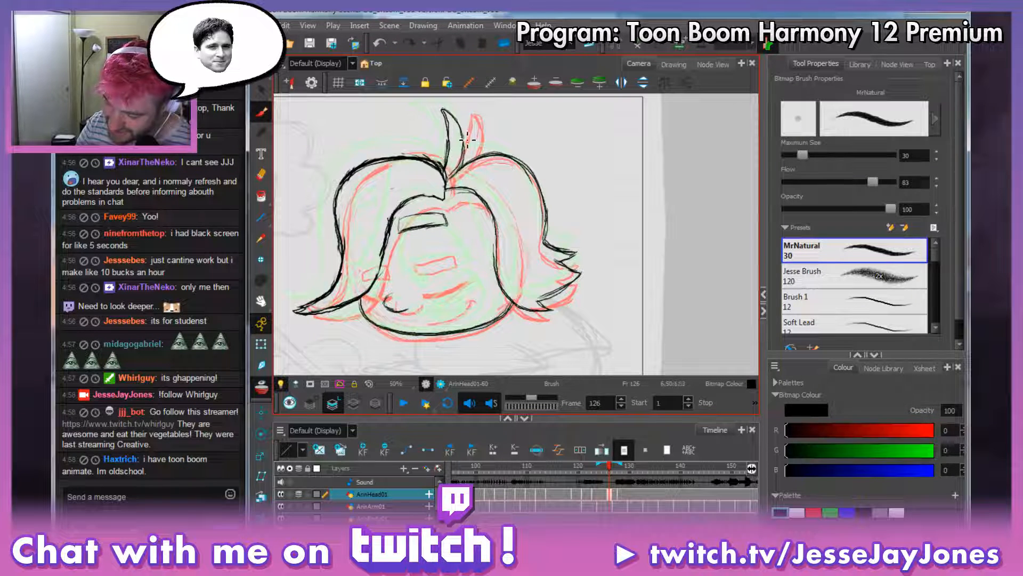
pyautogui.moveTo(448, 114); pyautogui.dragTo(461, 160)
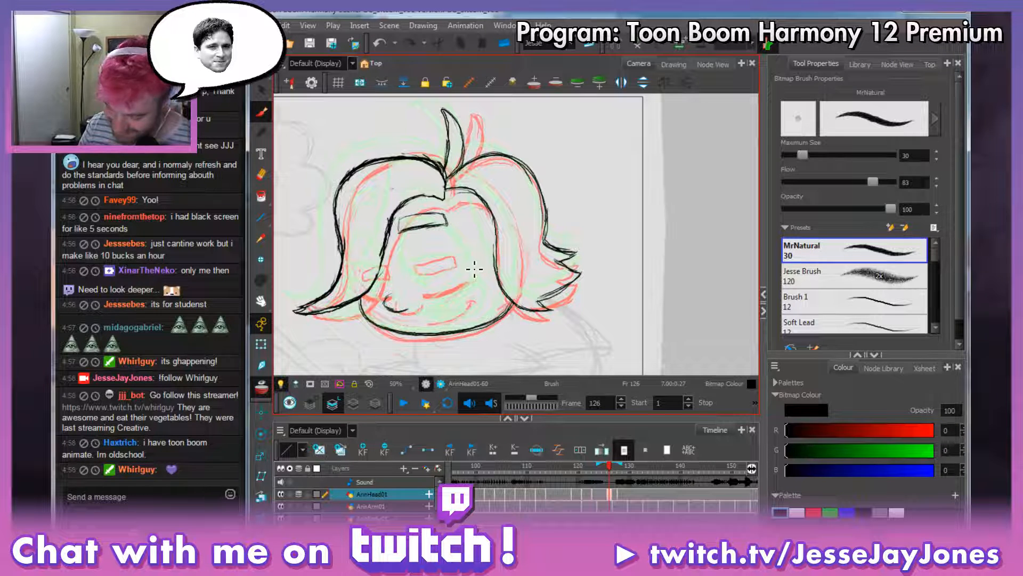
pyautogui.press('space')
pyautogui.moveTo(468, 274); pyautogui.dragTo(459, 283)
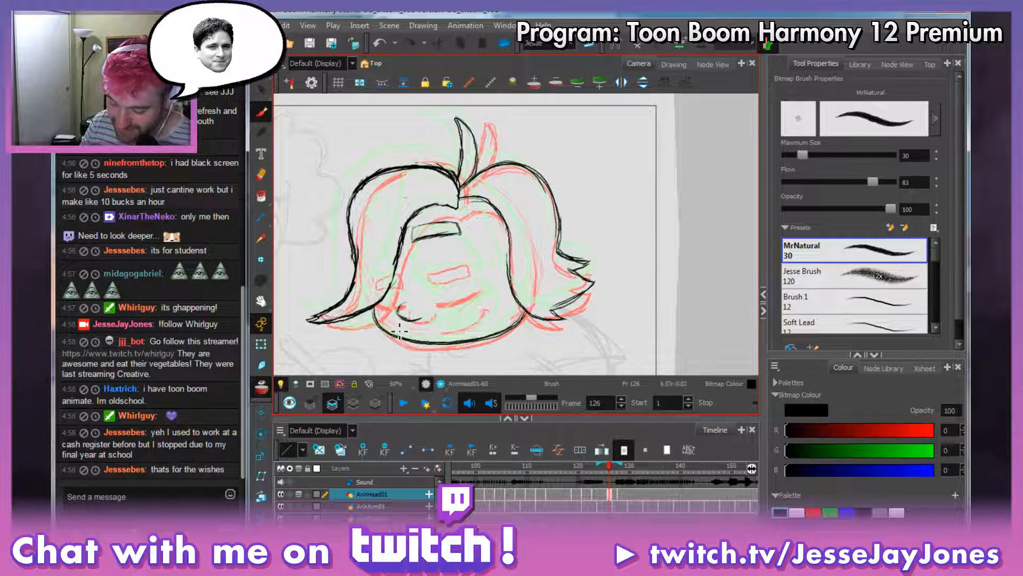
# Draw the far eyebrow as a small slanted rectangle over the hair beside the near eyebrow on frame 126.
pyautogui.press('space')
pyautogui.moveTo(452, 240); pyautogui.dragTo(459, 238)
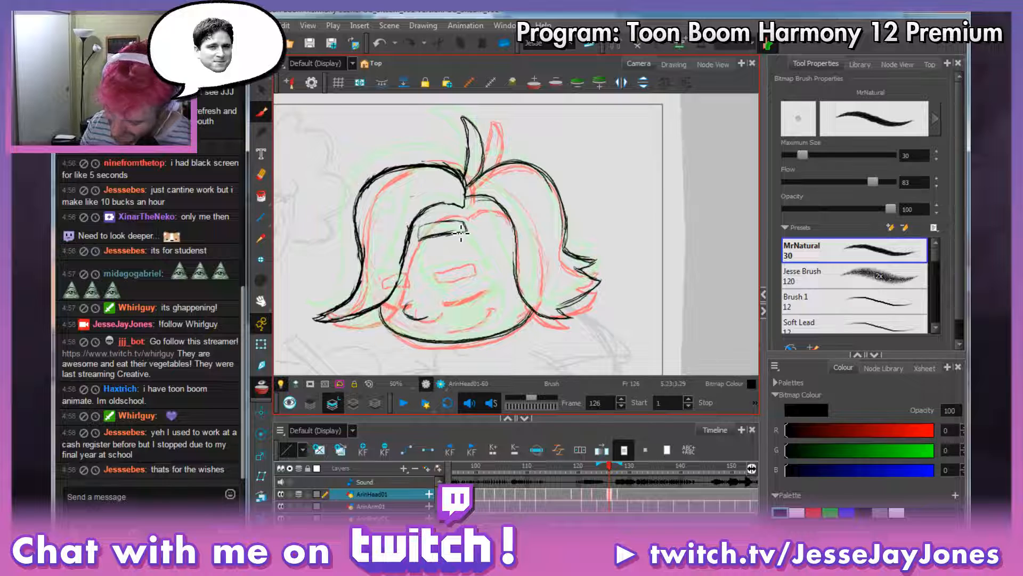
pyautogui.press('f')
pyautogui.press('g')
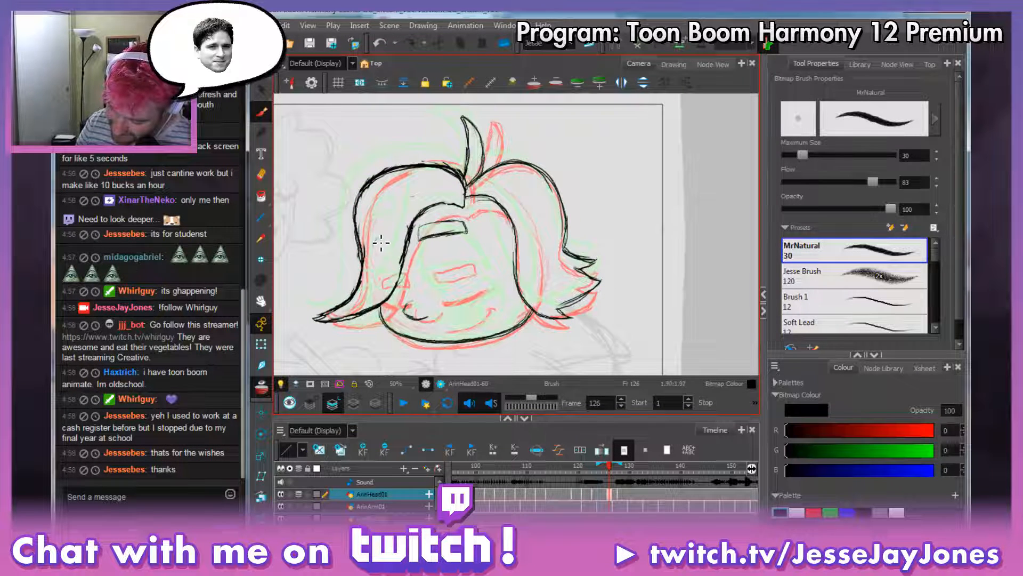
pyautogui.moveTo(382, 241)
pyautogui.mouseDown()
pyautogui.moveTo(402, 235)
pyautogui.moveTo(401, 247)
pyautogui.moveTo(378, 251)
pyautogui.moveTo(396, 238)
pyautogui.moveTo(403, 248)
pyautogui.moveTo(376, 251)
pyautogui.mouseUp()
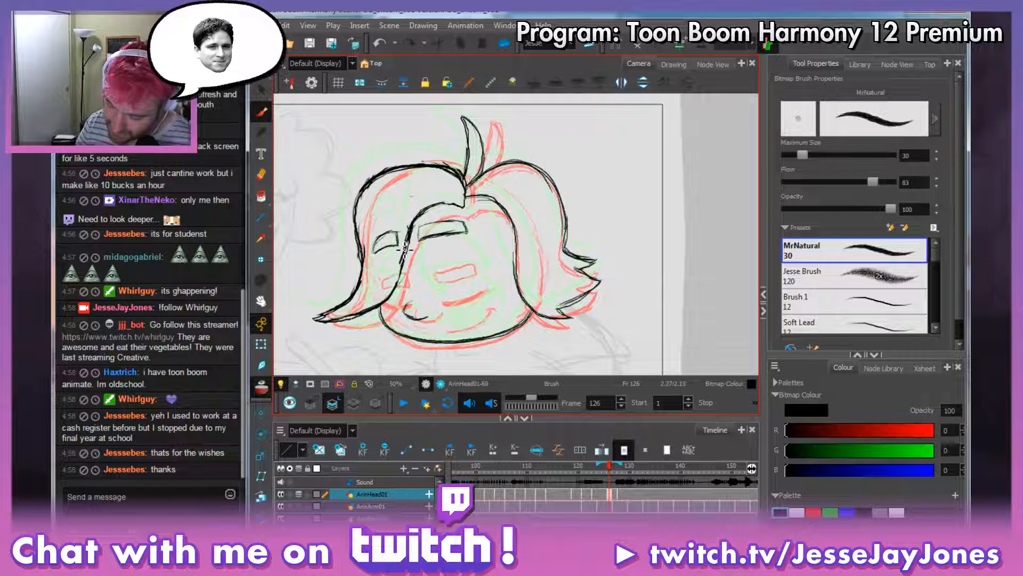
# Flip repeatedly between frames 125 and 126 to examine how the eyebrows, hair and face move.
pyautogui.press('space')
pyautogui.moveTo(508, 287)
pyautogui.mouseDown()
pyautogui.moveTo(485, 288)
pyautogui.moveTo(502, 274)
pyautogui.moveTo(509, 312)
pyautogui.moveTo(533, 304)
pyautogui.mouseUp()
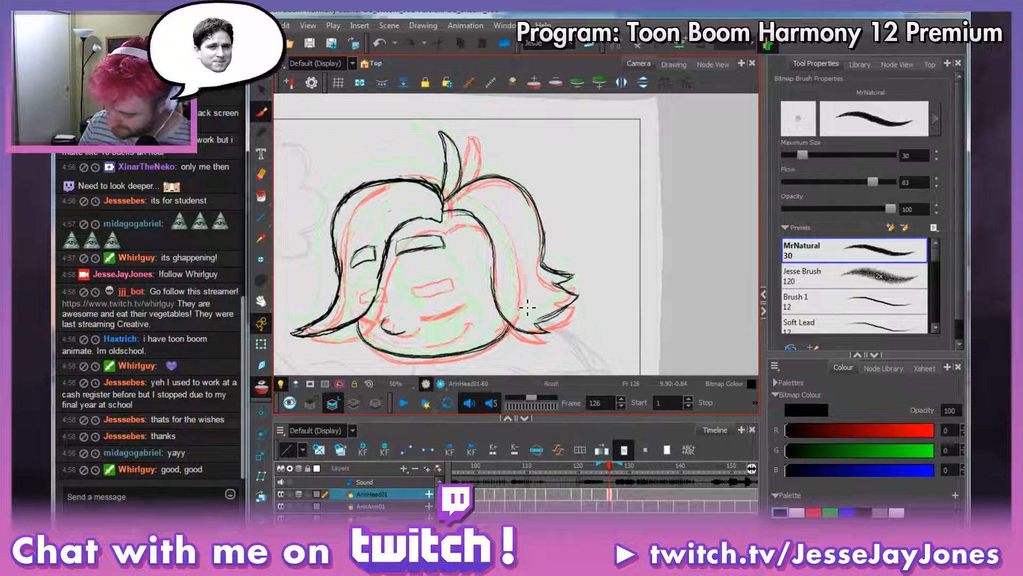
pyautogui.press(',')
pyautogui.press('.')
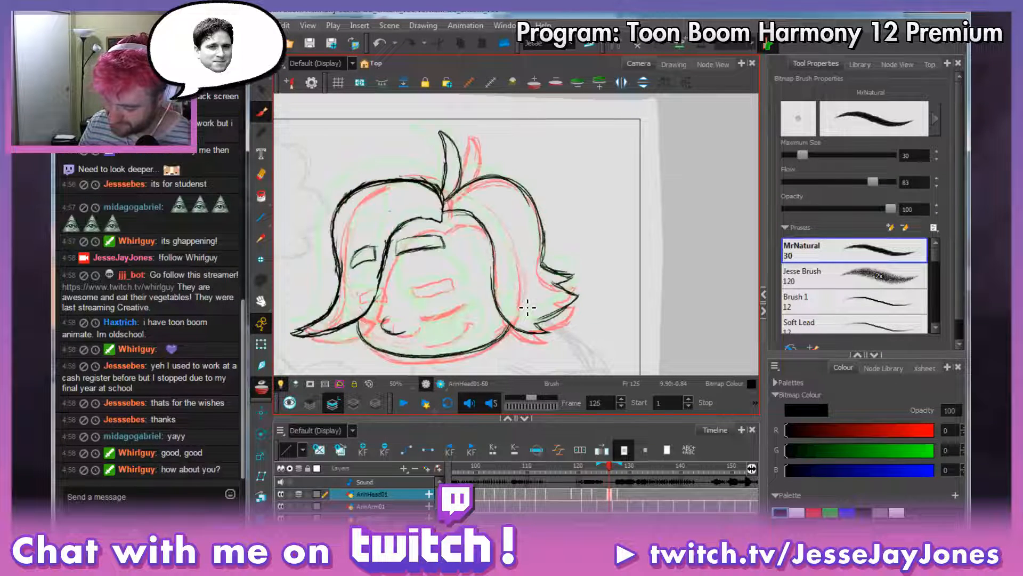
pyautogui.press(',')
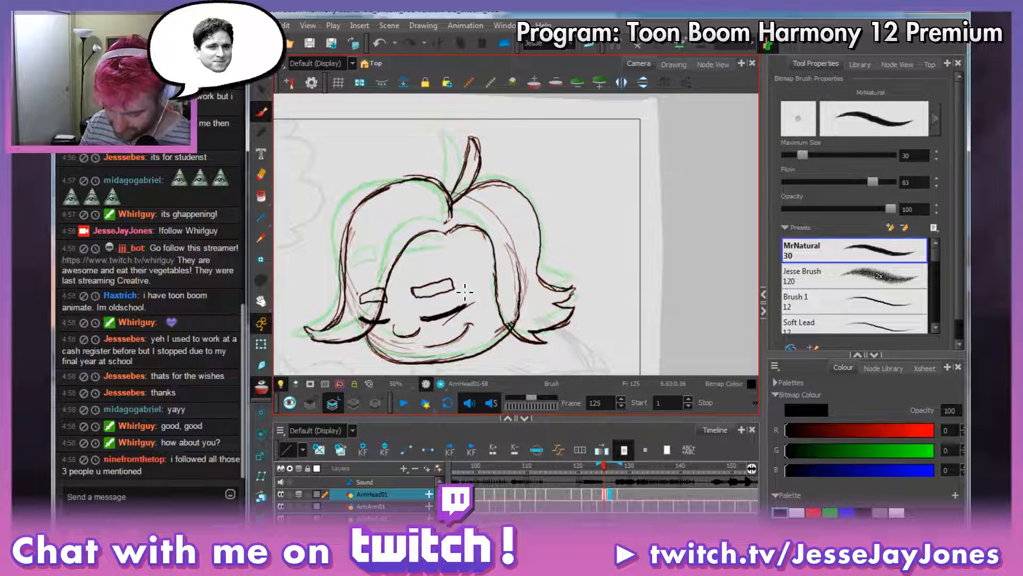
pyautogui.press('.')
pyautogui.moveTo(473, 280); pyautogui.dragTo(468, 293)
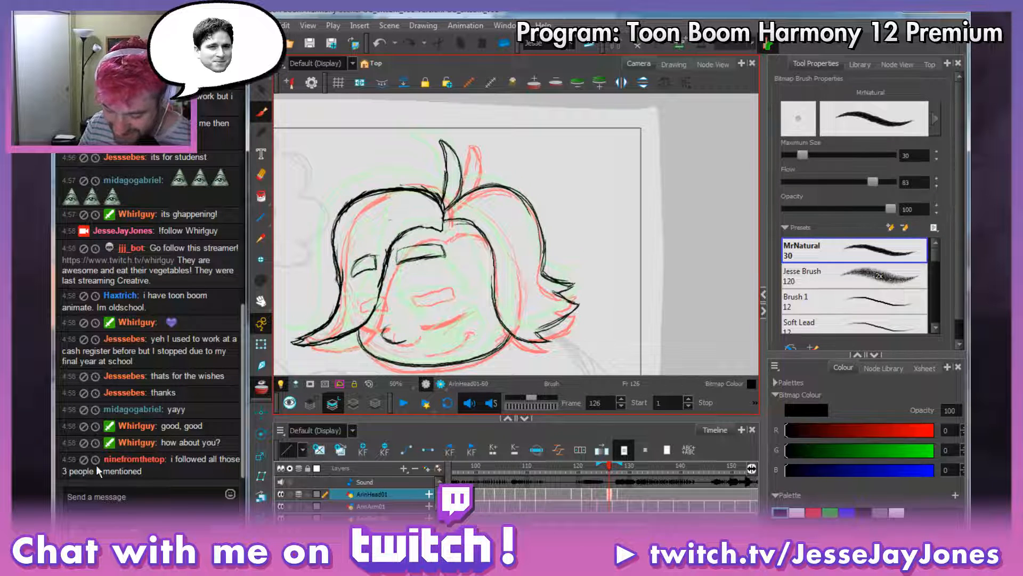
pyautogui.press(',')
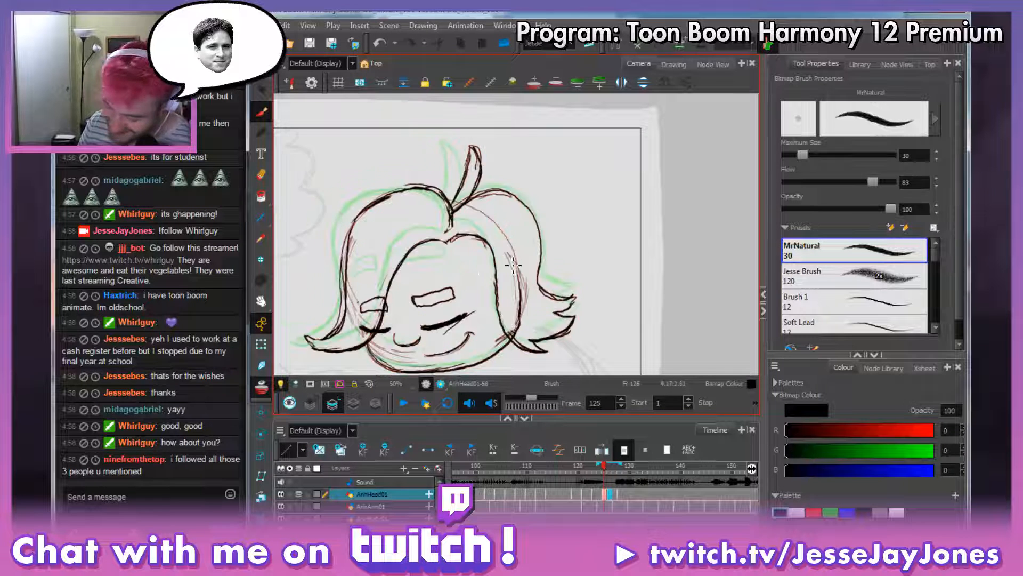
pyautogui.press('.')
pyautogui.press(',')
pyautogui.press('.')
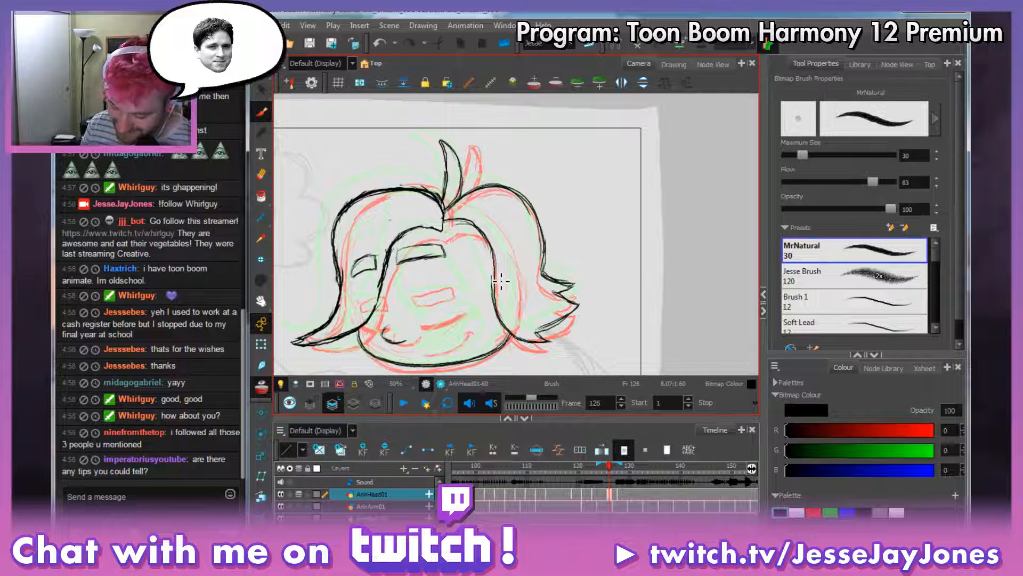
pyautogui.press(',')
pyautogui.press('.')
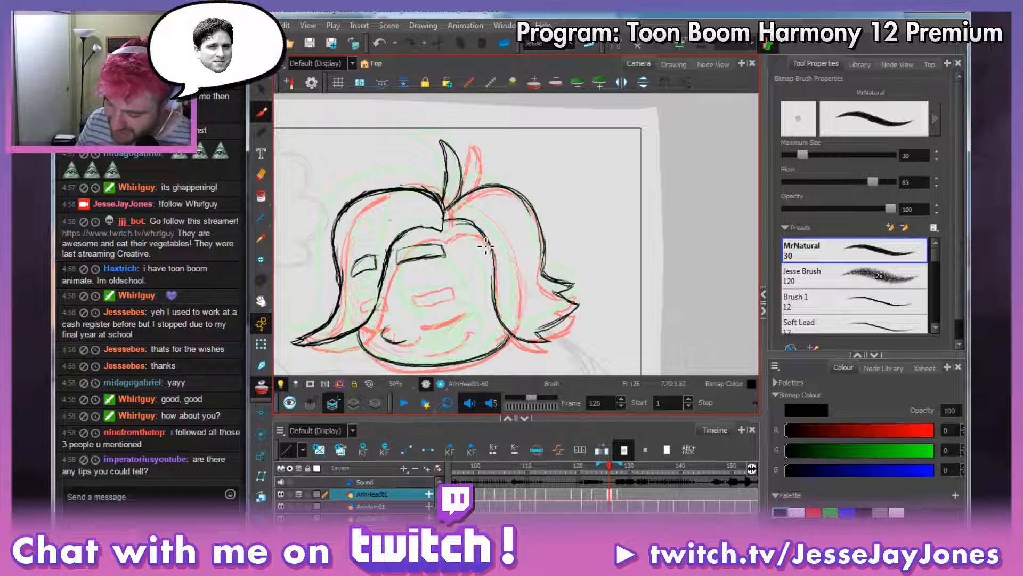
# Draw the near half-closed eye below its eyebrow on frame 126, with upper and lower lids and a dark pupil looking down.
pyautogui.moveTo(473, 294)
pyautogui.mouseDown()
pyautogui.moveTo(374, 285)
pyautogui.moveTo(439, 300)
pyautogui.moveTo(388, 284)
pyautogui.moveTo(402, 284)
pyautogui.moveTo(373, 287)
pyautogui.moveTo(431, 295)
pyautogui.moveTo(376, 283)
pyautogui.mouseUp()
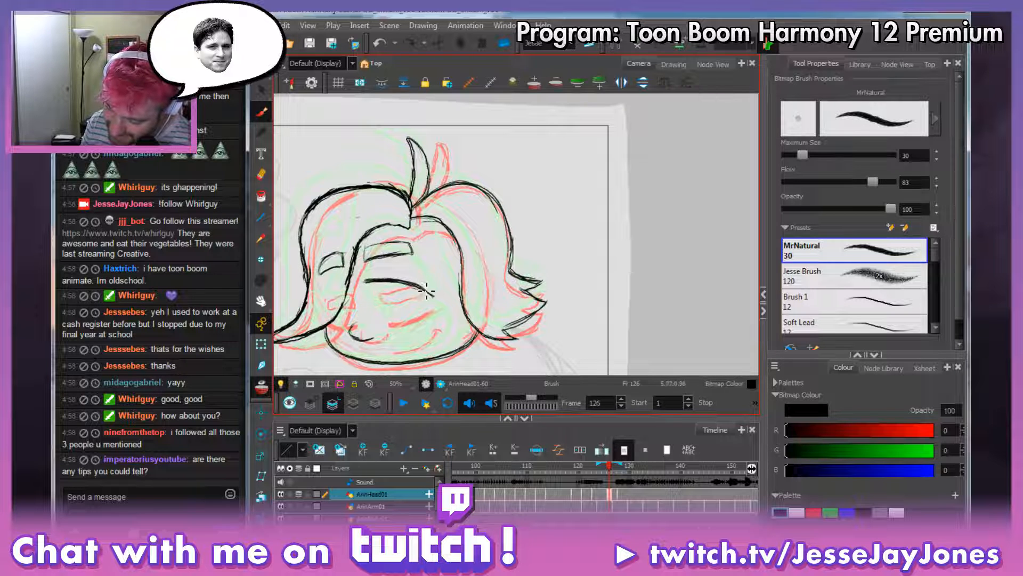
pyautogui.press('space')
pyautogui.moveTo(458, 299); pyautogui.dragTo(458, 307)
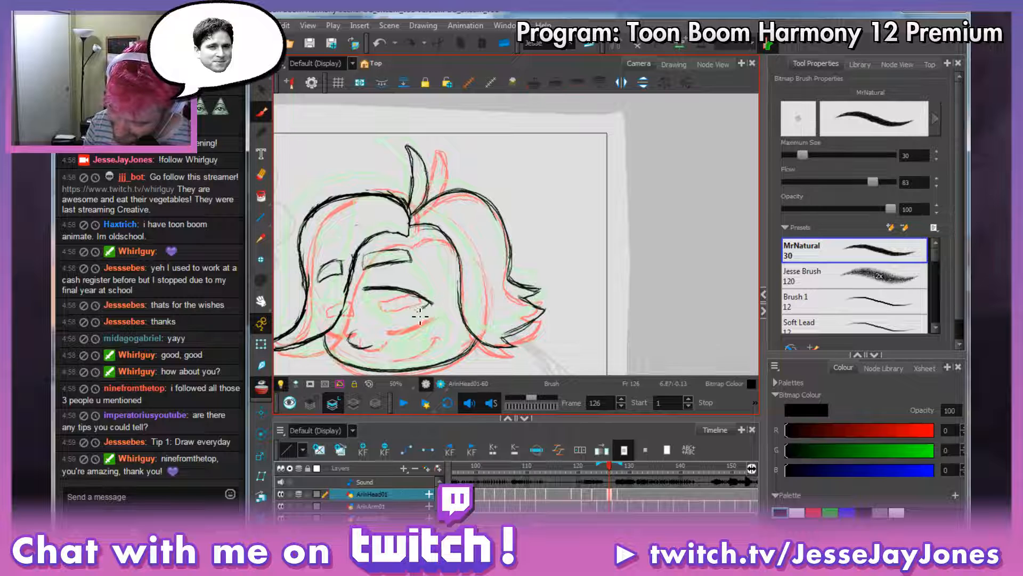
pyautogui.moveTo(430, 304); pyautogui.dragTo(379, 324)
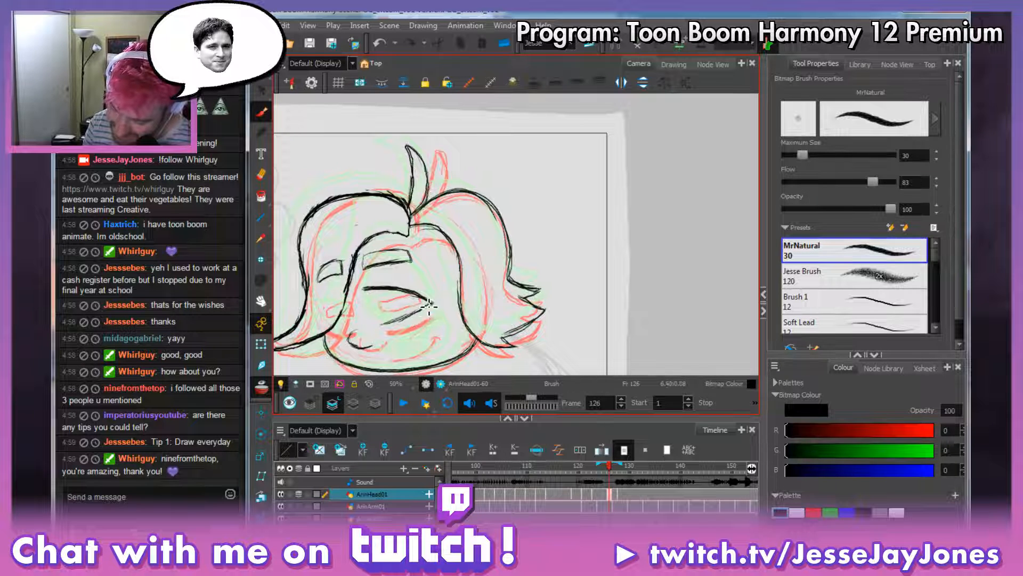
pyautogui.moveTo(431, 305)
pyautogui.mouseDown()
pyautogui.moveTo(384, 315)
pyautogui.moveTo(382, 291)
pyautogui.moveTo(375, 312)
pyautogui.moveTo(374, 297)
pyautogui.moveTo(374, 331)
pyautogui.mouseUp()
pyautogui.moveTo(368, 285)
pyautogui.mouseDown()
pyautogui.moveTo(376, 314)
pyautogui.moveTo(400, 289)
pyautogui.moveTo(379, 304)
pyautogui.moveTo(435, 303)
pyautogui.moveTo(391, 301)
pyautogui.moveTo(363, 278)
pyautogui.mouseUp()
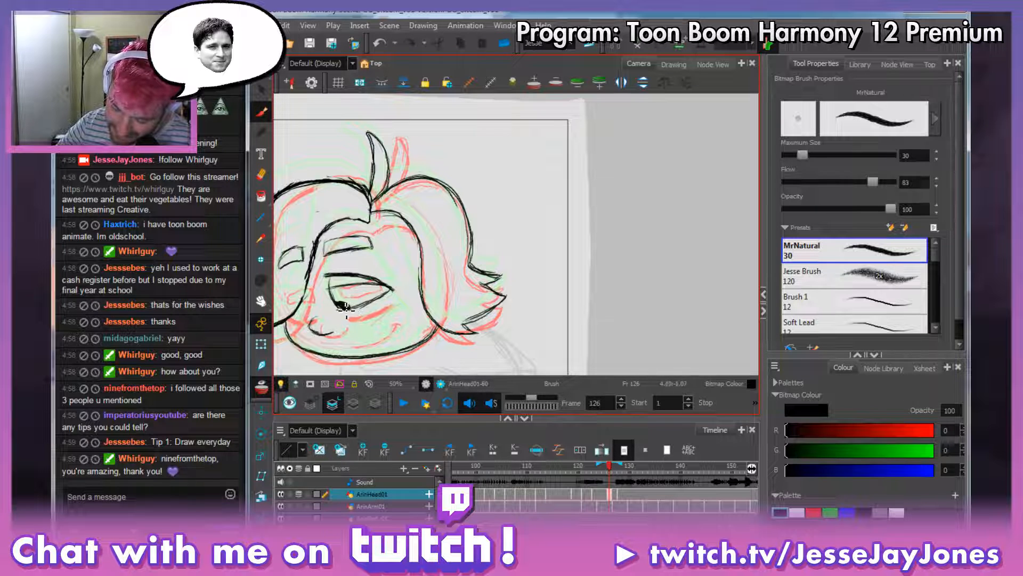
pyautogui.moveTo(347, 308); pyautogui.dragTo(426, 322)
# Flip back and forth through frames 126 to 128 to examine the head turn with the new eye.
pyautogui.press('.')
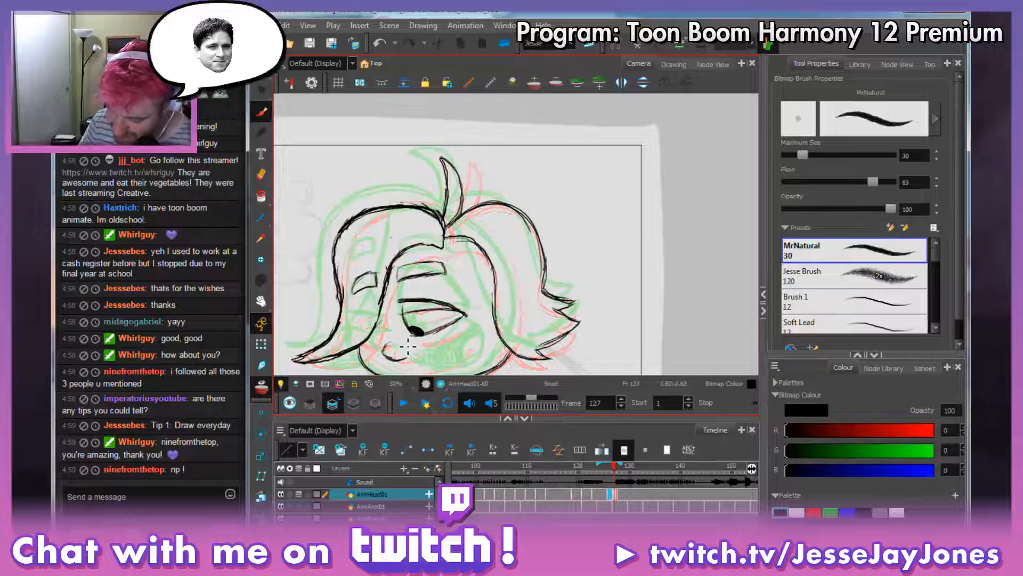
pyautogui.press('.')
pyautogui.press(',')
pyautogui.press(',')
pyautogui.press('.')
pyautogui.press('.')
pyautogui.press(',')
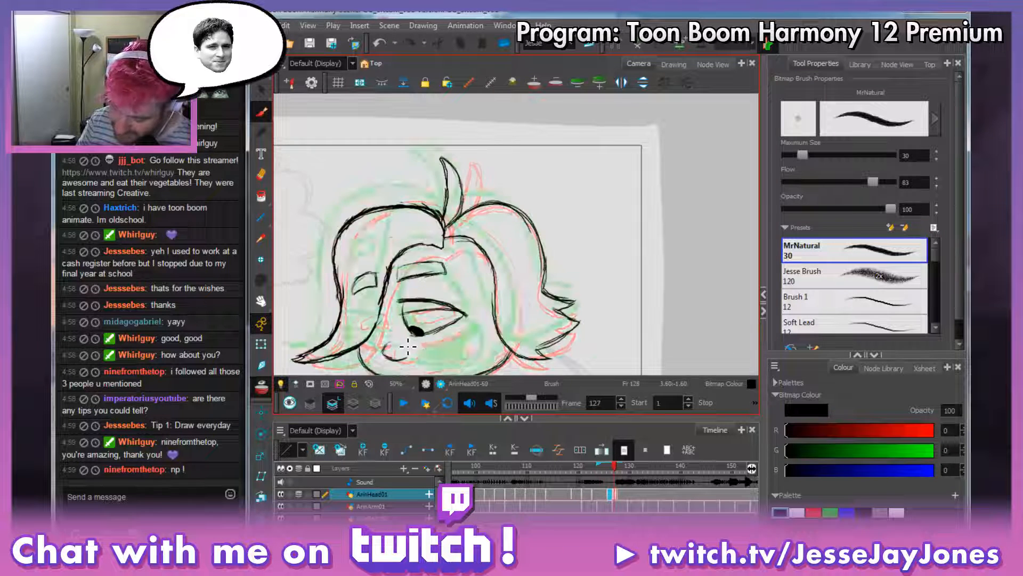
pyautogui.press('.')
pyautogui.press(',')
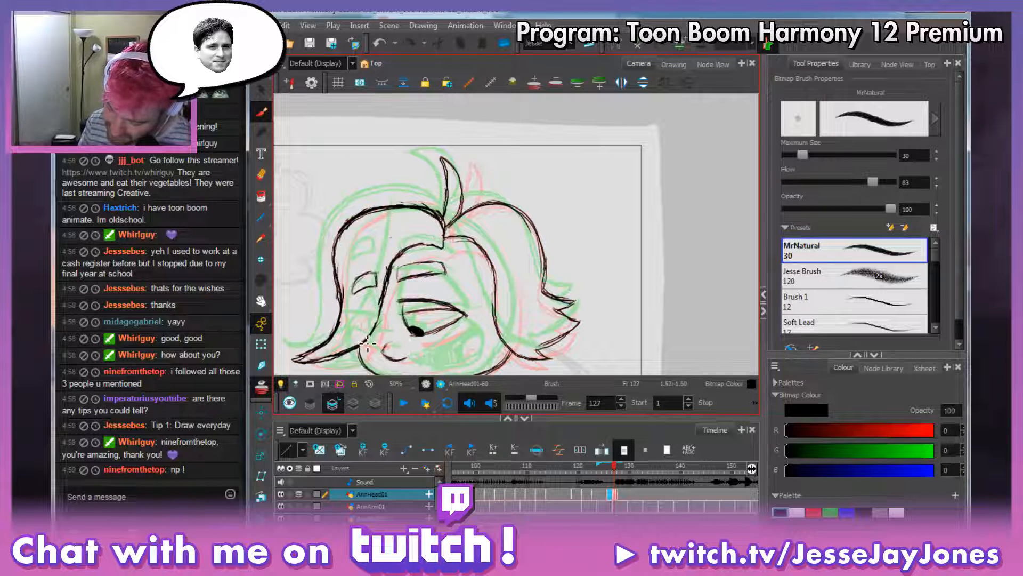
# Draw the far eye as a narrow curved shape beside the nose, overlapping the edge of the hair, on frame 127.
pyautogui.moveTo(367, 342); pyautogui.dragTo(386, 349)
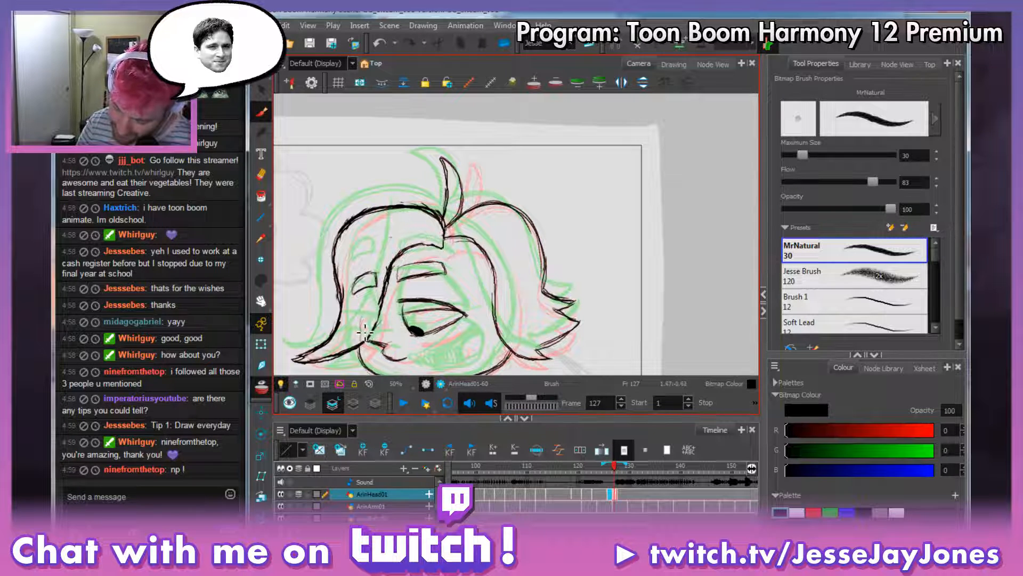
pyautogui.moveTo(363, 338); pyautogui.dragTo(388, 311)
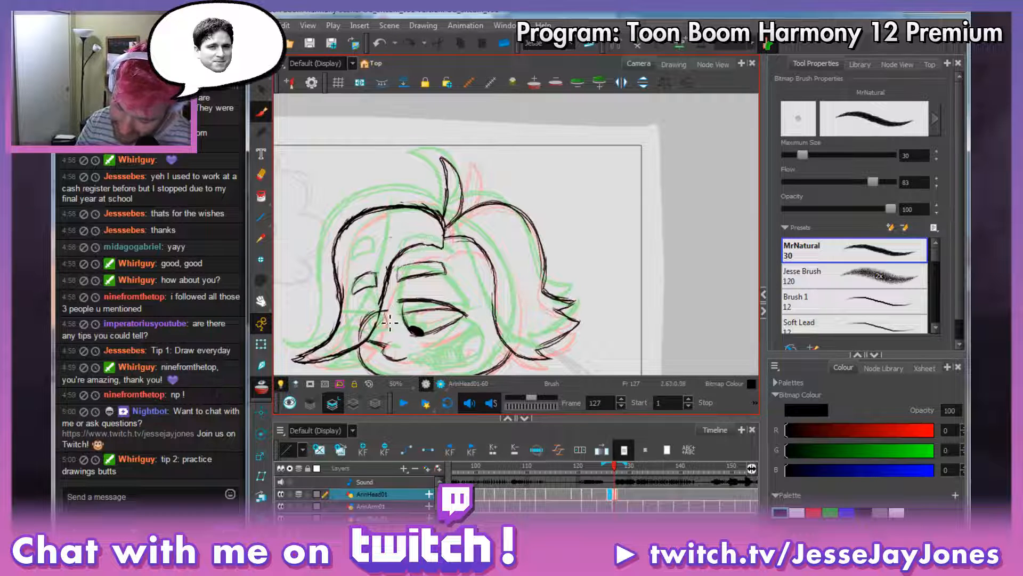
pyautogui.moveTo(397, 347); pyautogui.dragTo(378, 315)
pyautogui.moveTo(437, 292); pyautogui.dragTo(427, 275)
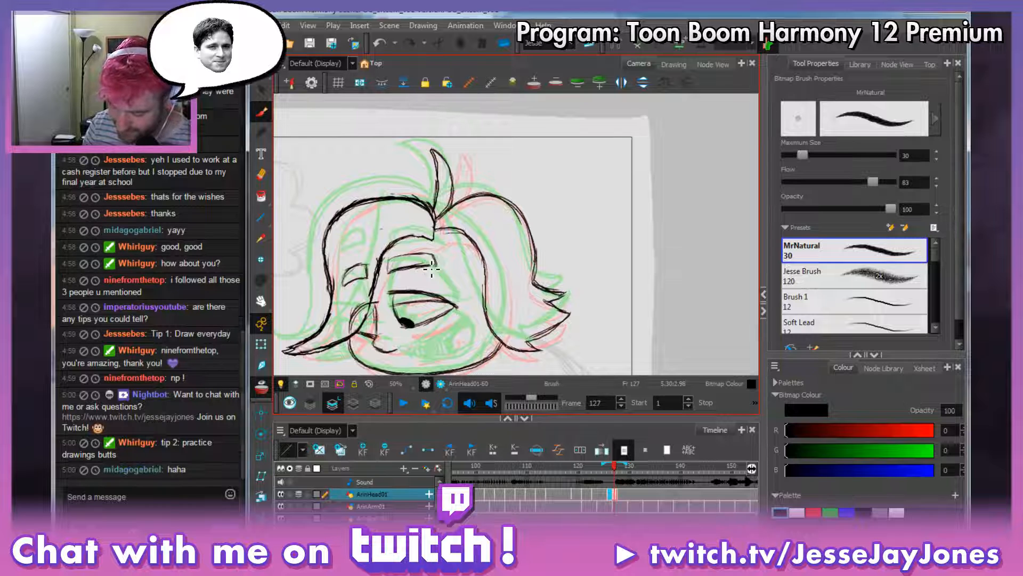
# Ban the Nightbot account from the stream chat with the command /ban nightbot.
pyautogui.click(177, 503)
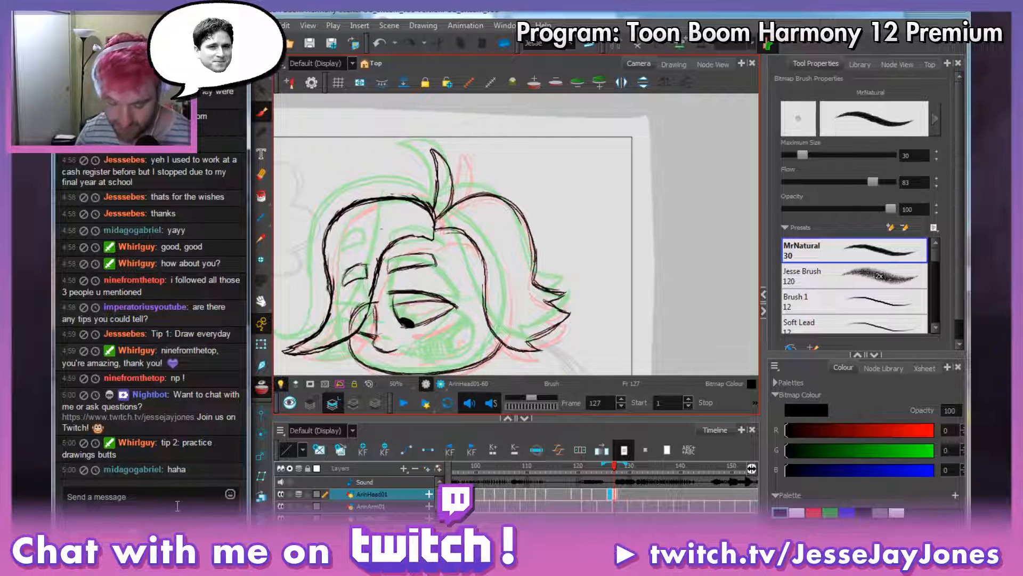
pyautogui.write('/ba')
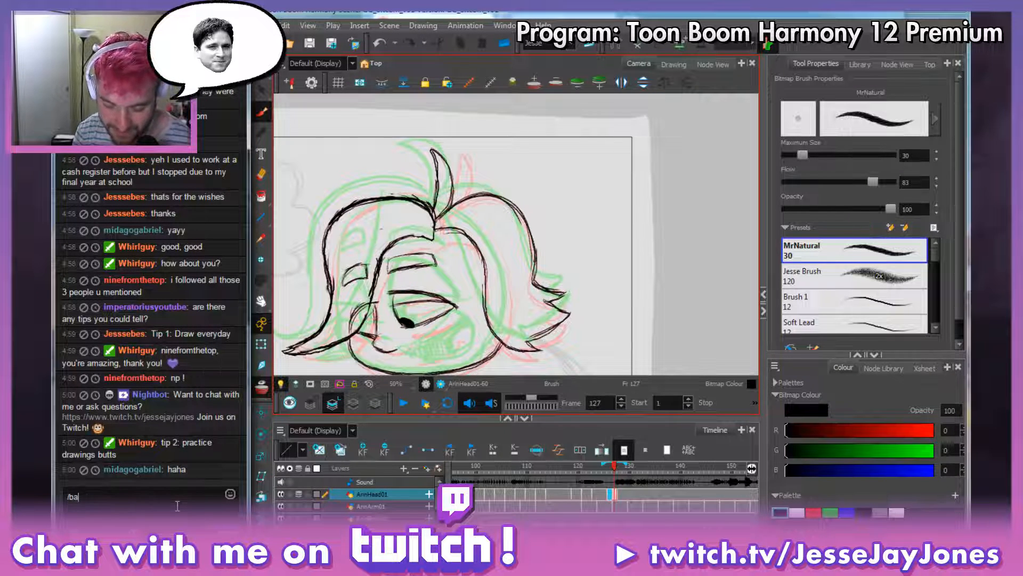
pyautogui.write('n nightbo')
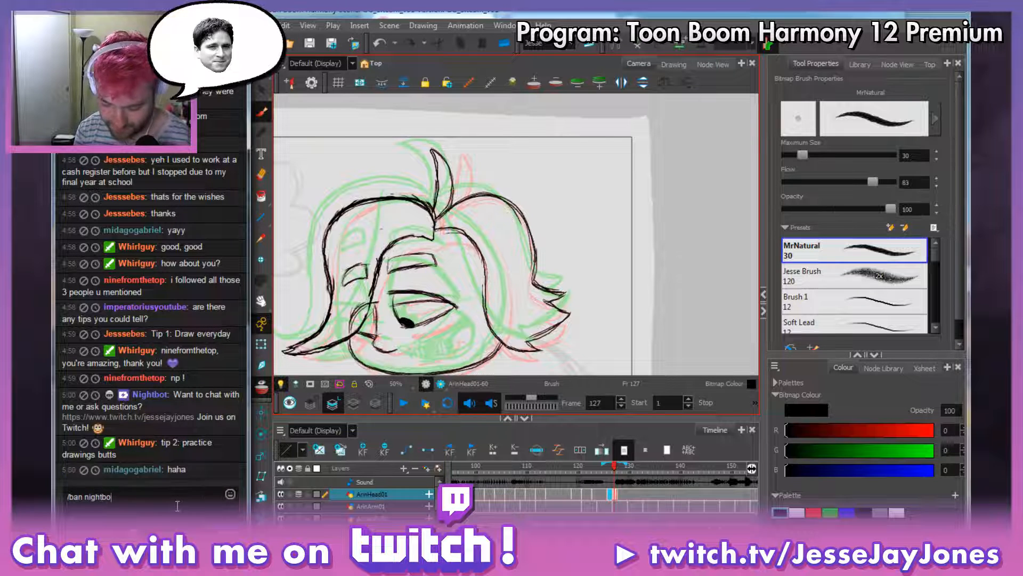
pyautogui.write('t')
pyautogui.press('Return')
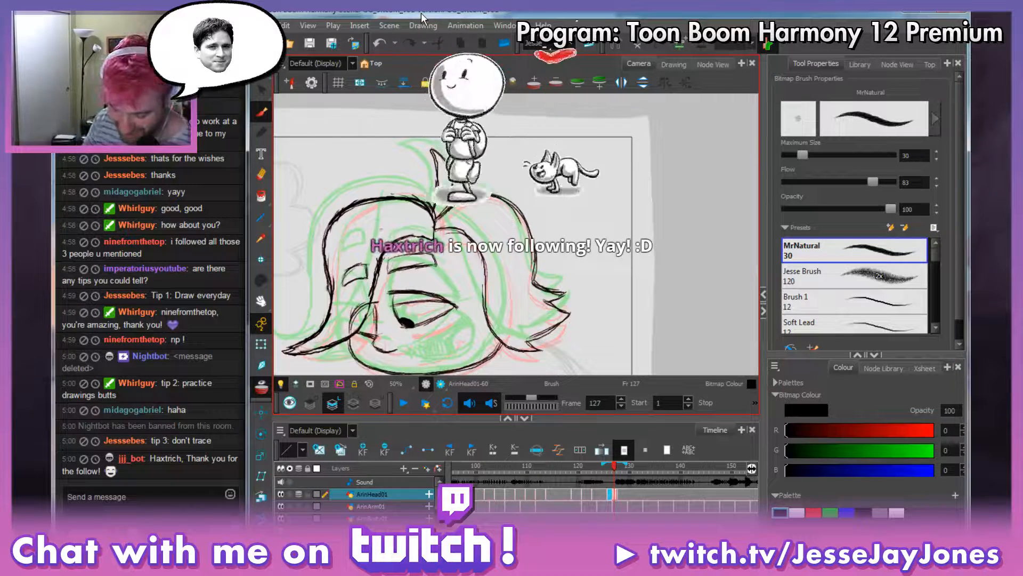
# Switch to the browser to read the chat on the YouTube Live Dashboard, then return to the Toon Boom Harmony drawing.
pyautogui.click(145, 530)
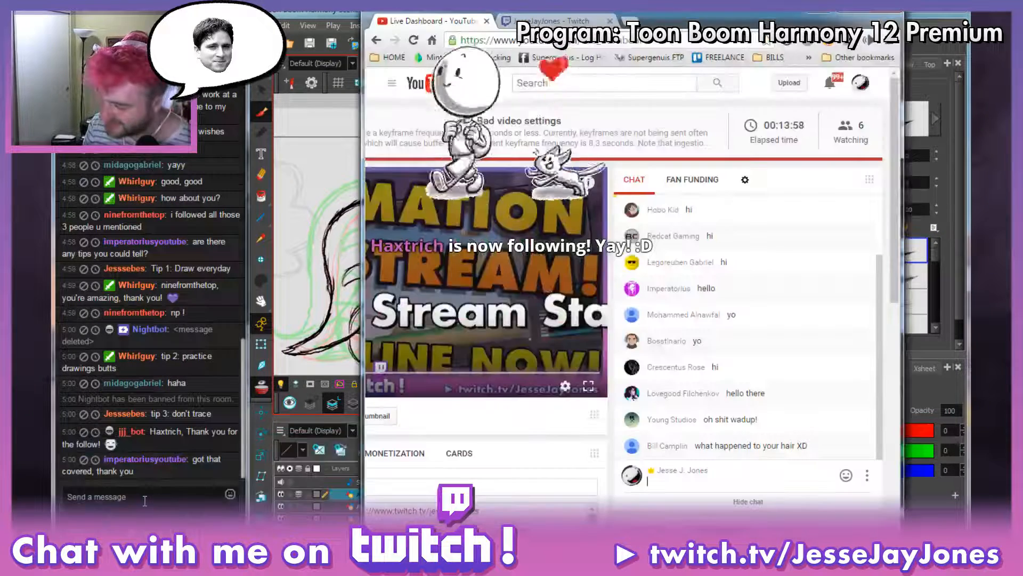
pyautogui.scroll(1, 885, 410)
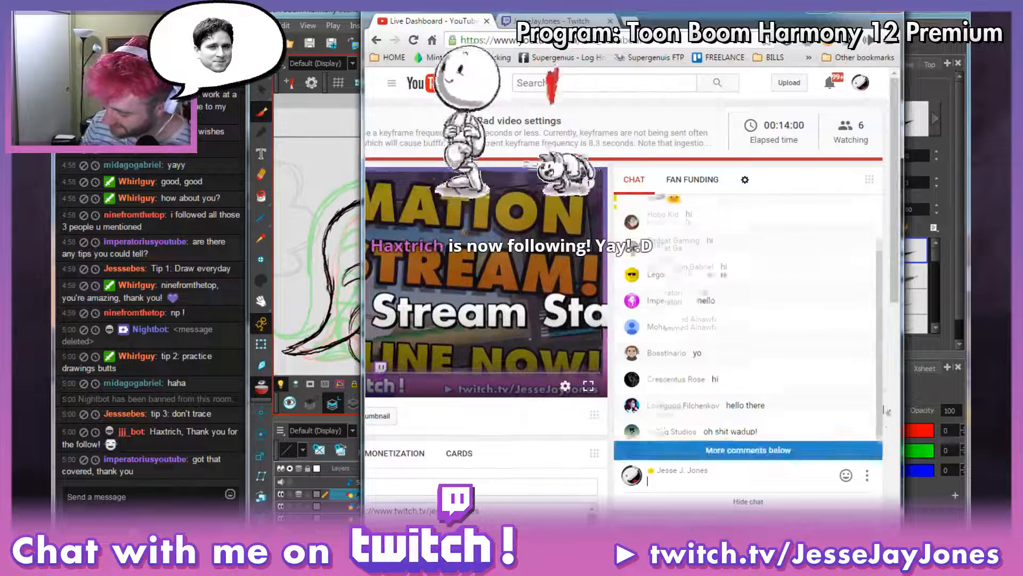
pyautogui.scroll(-2, 885, 409)
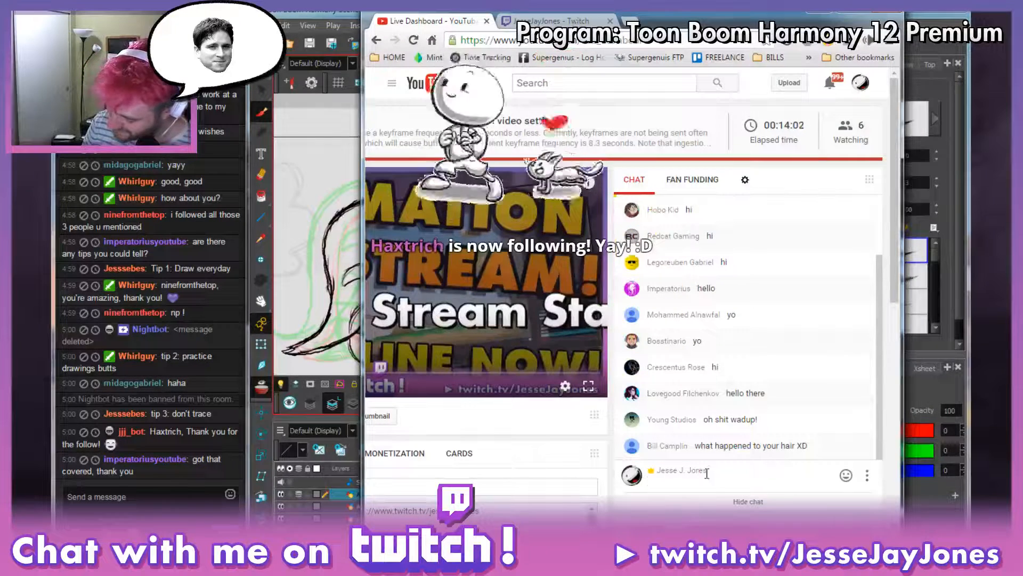
pyautogui.click(547, 21)
pyautogui.click(313, 13)
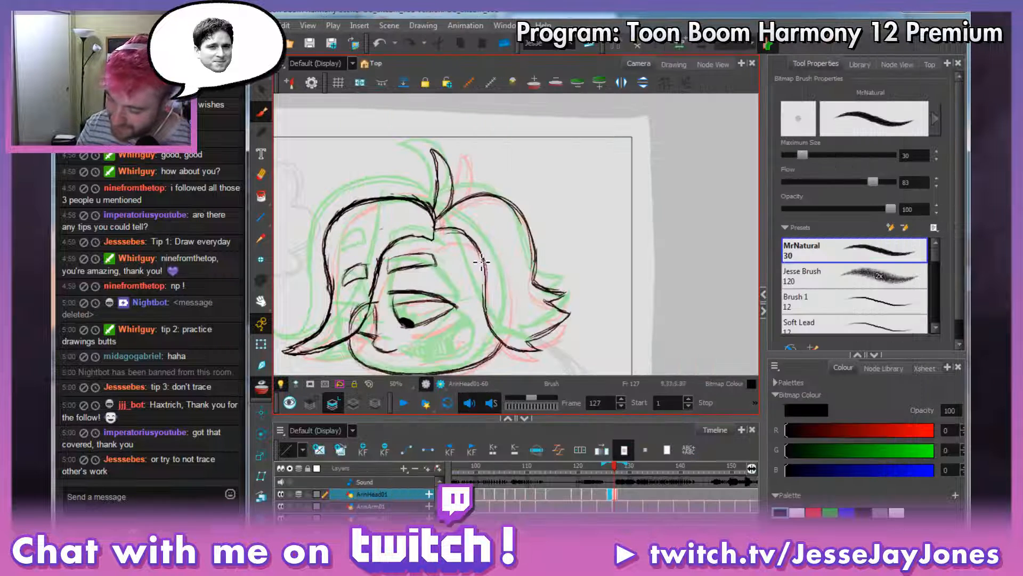
# Erase the far eye beside the nose on frame 127, clearing the strokes that overlap the edge of the hair.
pyautogui.moveTo(513, 245); pyautogui.dragTo(472, 186)
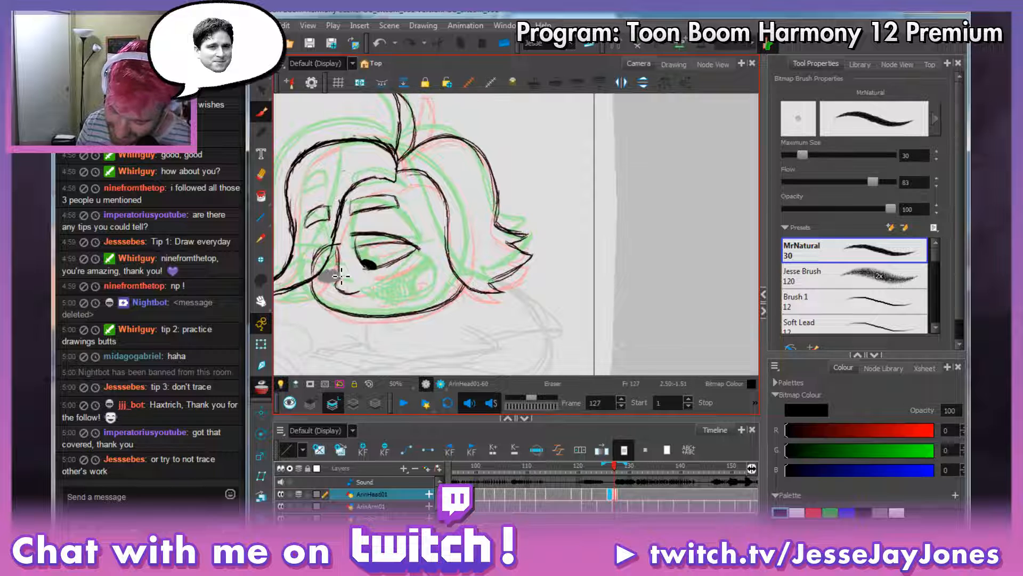
pyautogui.moveTo(341, 276); pyautogui.dragTo(344, 273)
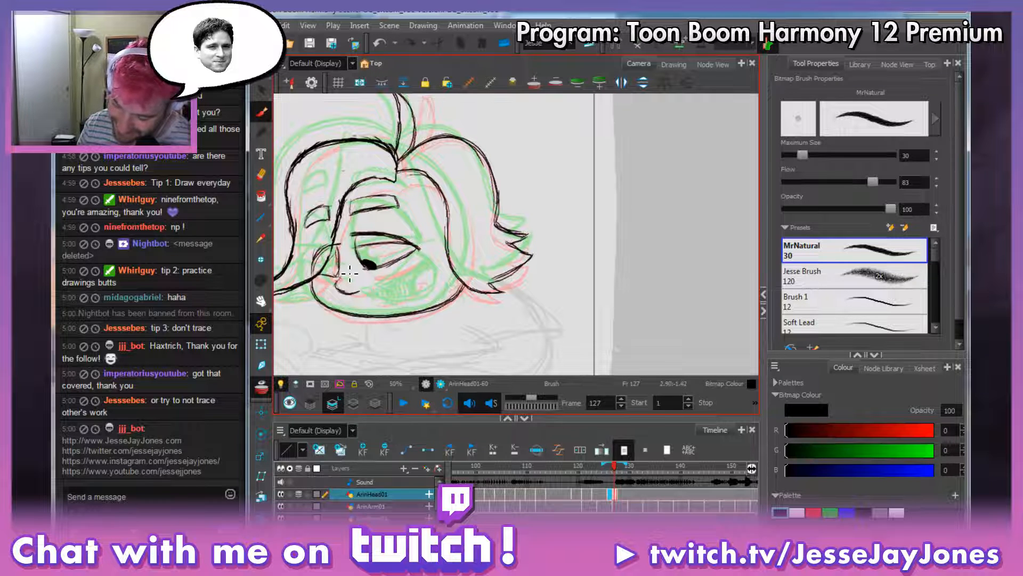
pyautogui.press('space')
pyautogui.moveTo(406, 280); pyautogui.dragTo(444, 282)
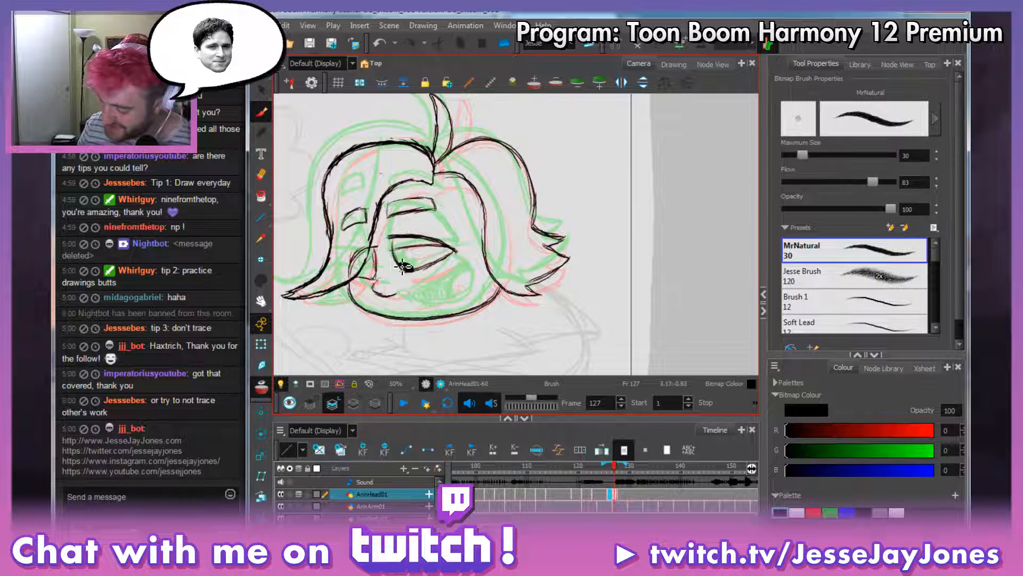
pyautogui.moveTo(378, 273)
pyautogui.mouseDown()
pyautogui.moveTo(390, 266)
pyautogui.moveTo(370, 278)
pyautogui.mouseUp()
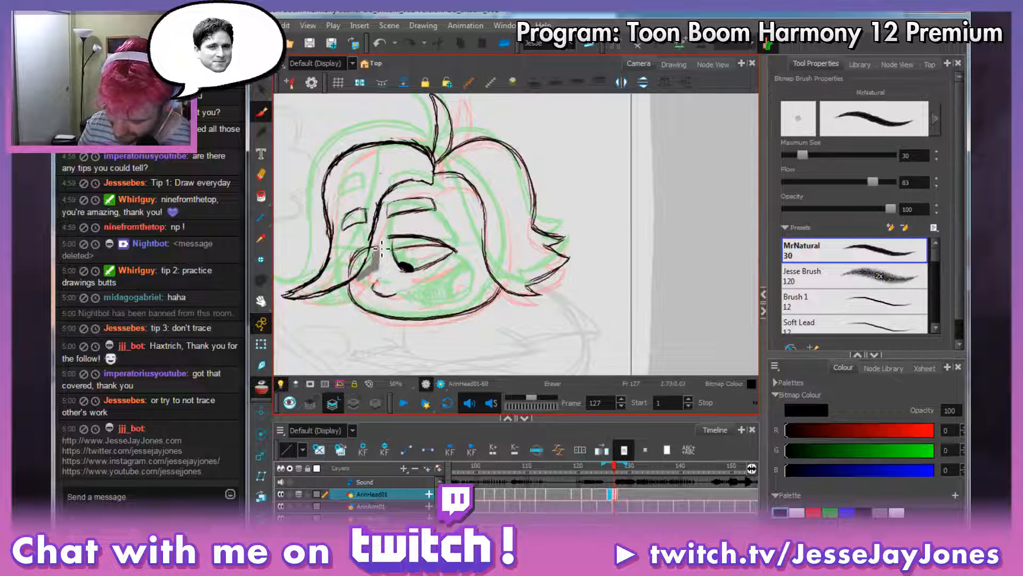
pyautogui.moveTo(381, 248)
pyautogui.mouseDown()
pyautogui.moveTo(379, 266)
pyautogui.moveTo(373, 249)
pyautogui.moveTo(362, 263)
pyautogui.moveTo(353, 252)
pyautogui.moveTo(354, 269)
pyautogui.mouseUp()
pyautogui.hotkey('alt', 'b')
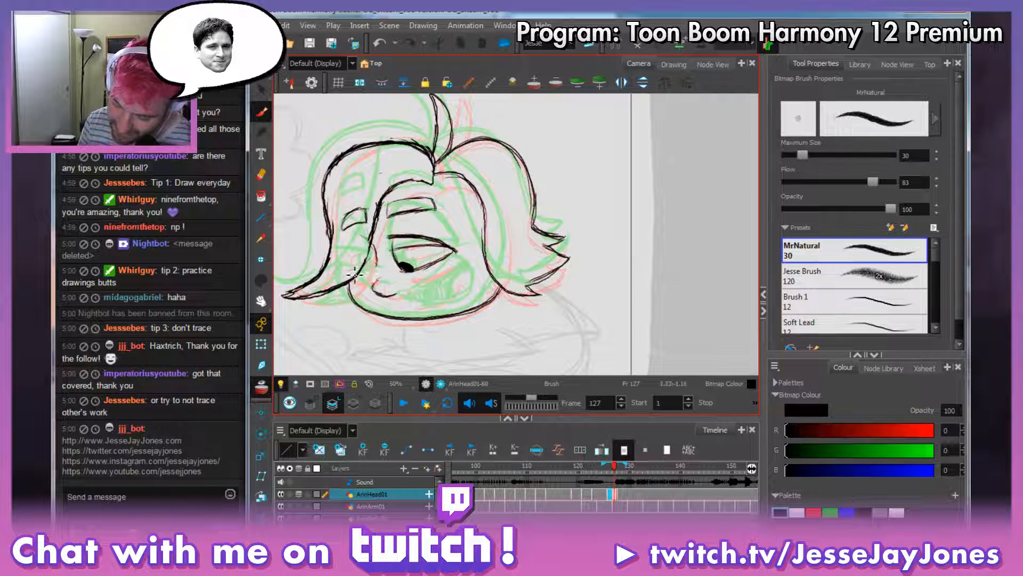
# Redraw the far eye between the nose and the hair, with a lower lid line and a half-closed upper lid.
pyautogui.moveTo(352, 270); pyautogui.dragTo(376, 274)
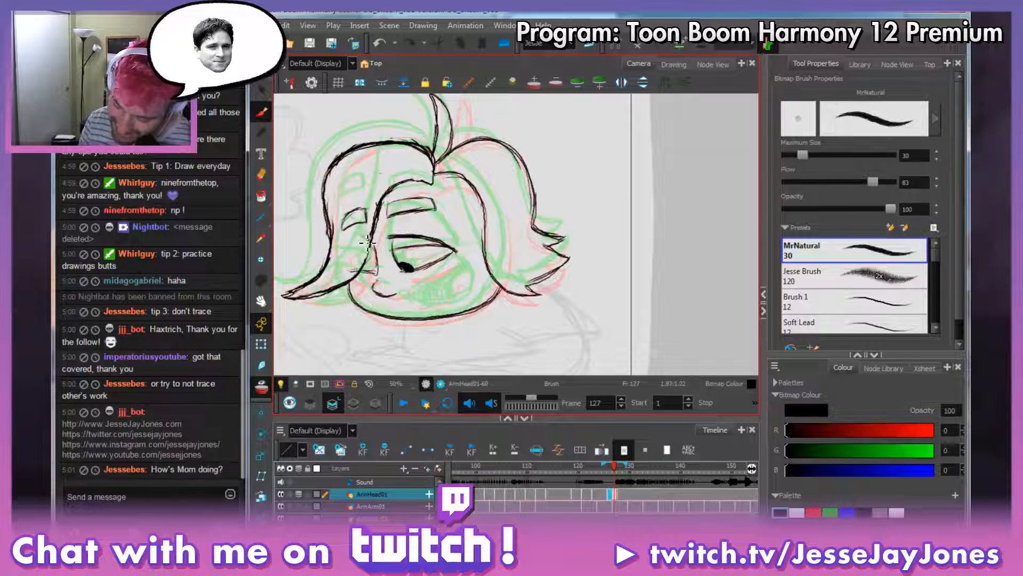
pyautogui.moveTo(359, 240)
pyautogui.mouseDown()
pyautogui.moveTo(356, 273)
pyautogui.moveTo(365, 240)
pyautogui.moveTo(353, 268)
pyautogui.moveTo(365, 241)
pyautogui.moveTo(359, 273)
pyautogui.moveTo(389, 260)
pyautogui.mouseUp()
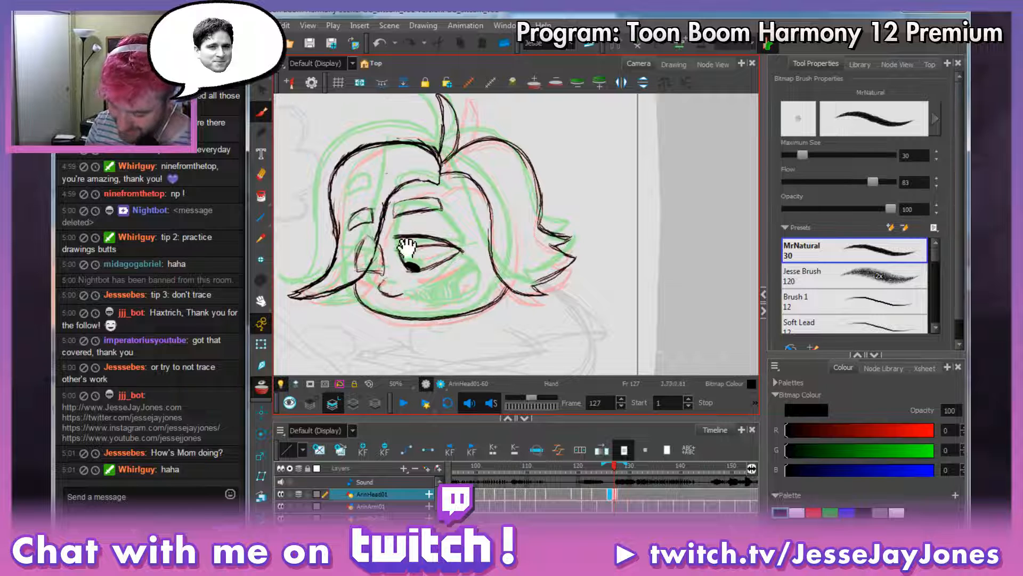
pyautogui.moveTo(407, 248)
pyautogui.mouseDown()
pyautogui.moveTo(415, 263)
pyautogui.moveTo(390, 253)
pyautogui.moveTo(395, 238)
pyautogui.mouseUp()
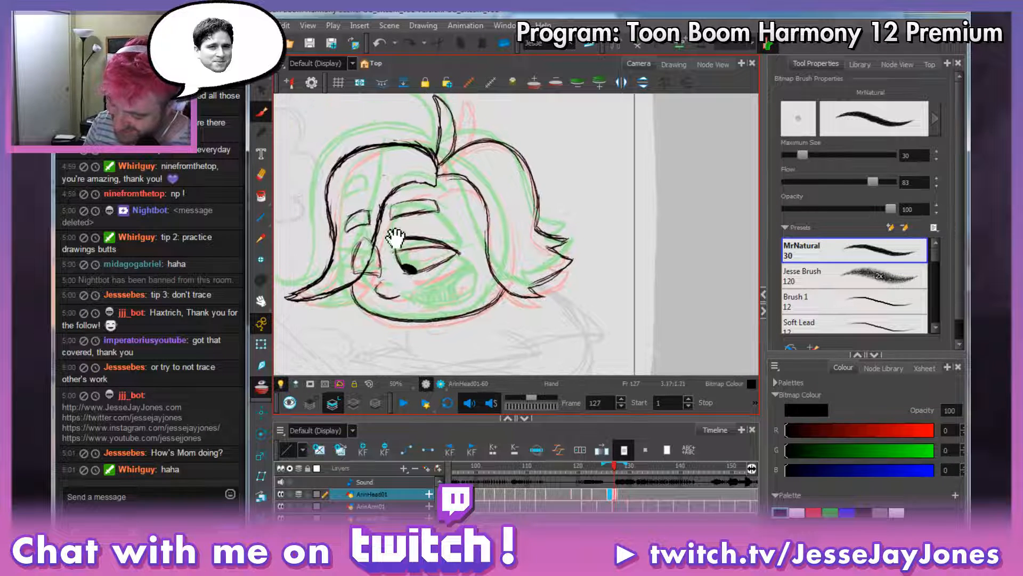
pyautogui.moveTo(386, 295); pyautogui.dragTo(395, 296)
pyautogui.moveTo(360, 262); pyautogui.dragTo(376, 257)
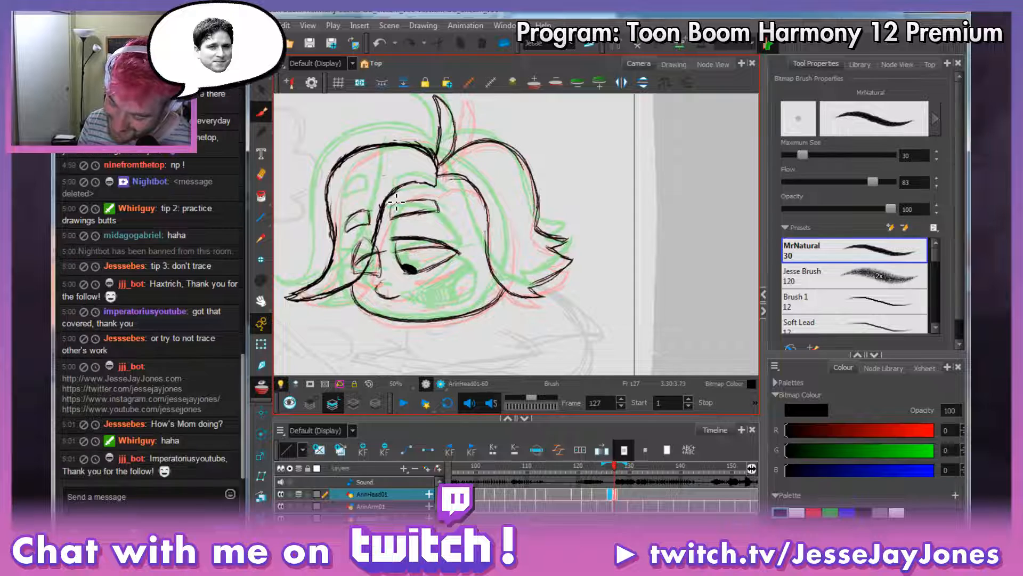
# Add a small black pupil to the far eye on frame 126, comparing its position with the drawing on frame 128.
pyautogui.press(',')
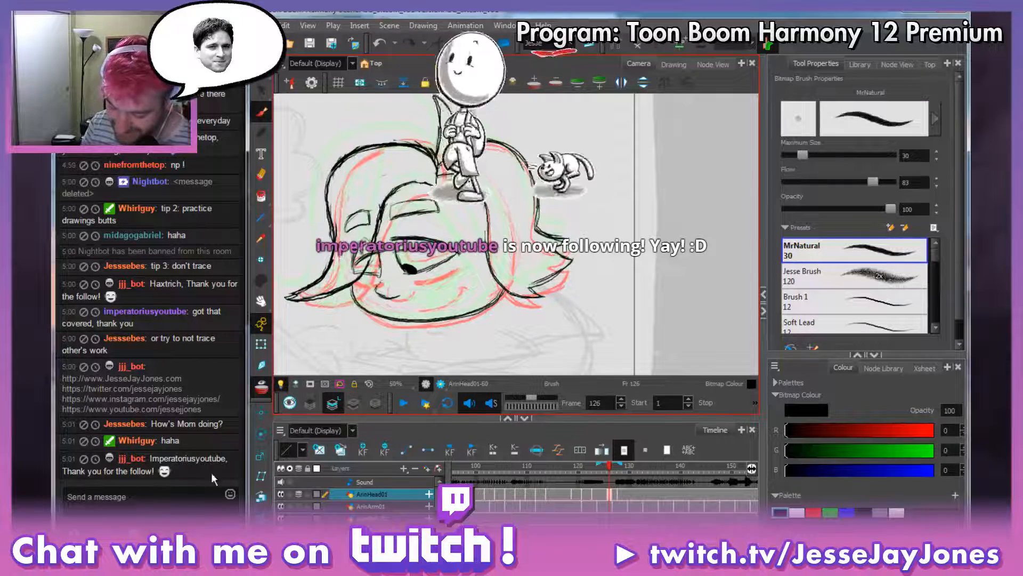
pyautogui.moveTo(373, 250); pyautogui.dragTo(371, 260)
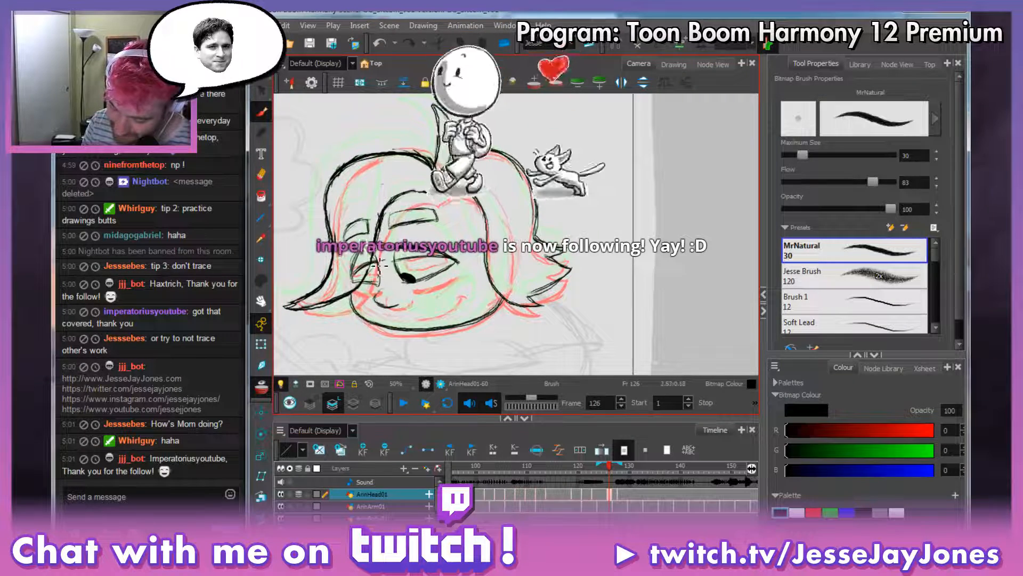
pyautogui.press('f')
pyautogui.press('g')
pyautogui.press('g')
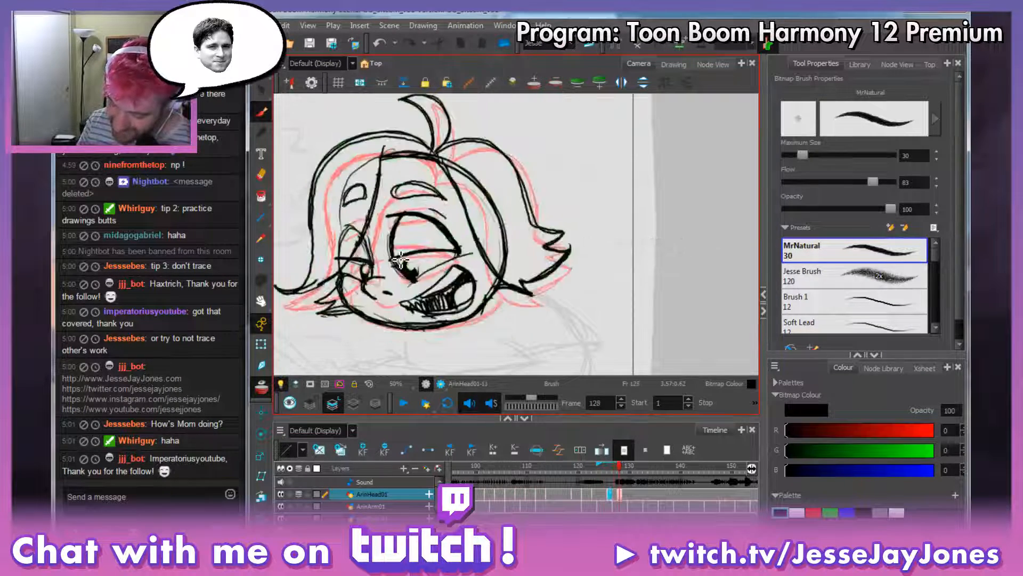
pyautogui.press('f')
pyautogui.press('f')
pyautogui.press('g')
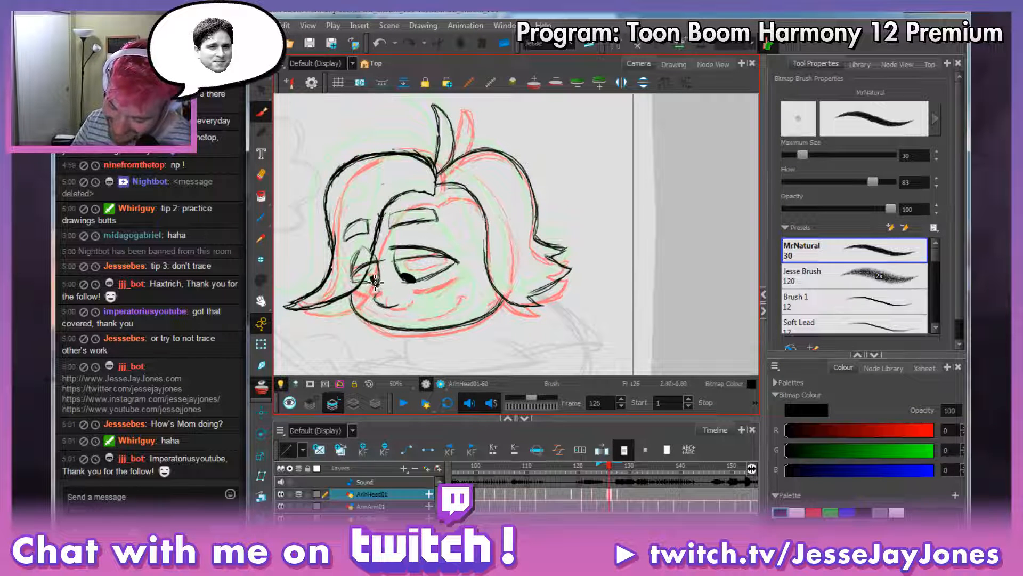
# Flip back and forth through frames 125 to 128 to examine how the eyes move during the head turn.
pyautogui.press('f')
pyautogui.press('g')
pyautogui.press('g')
pyautogui.press('f')
pyautogui.press('g')
pyautogui.press('f')
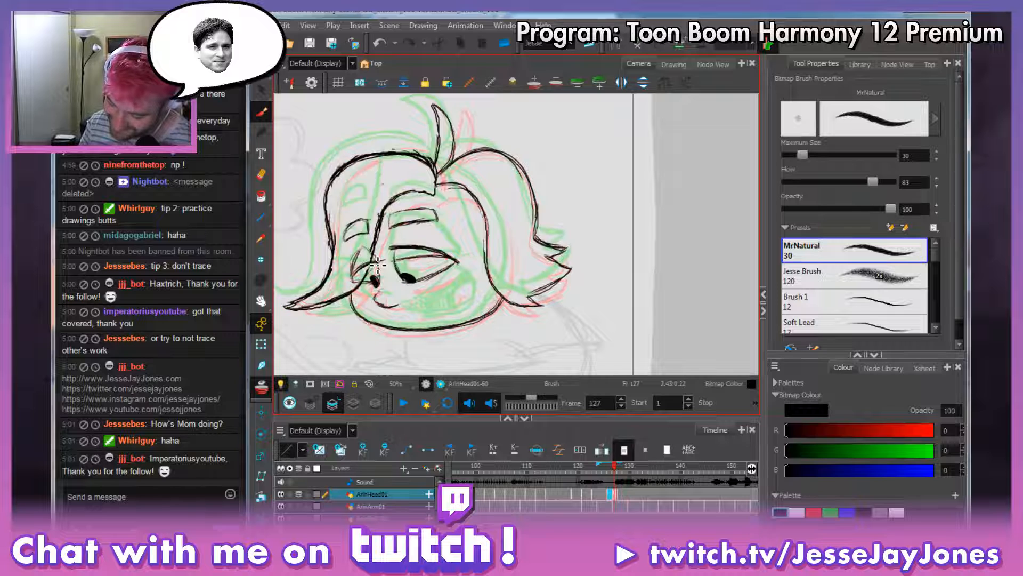
pyautogui.press('f')
pyautogui.press('f')
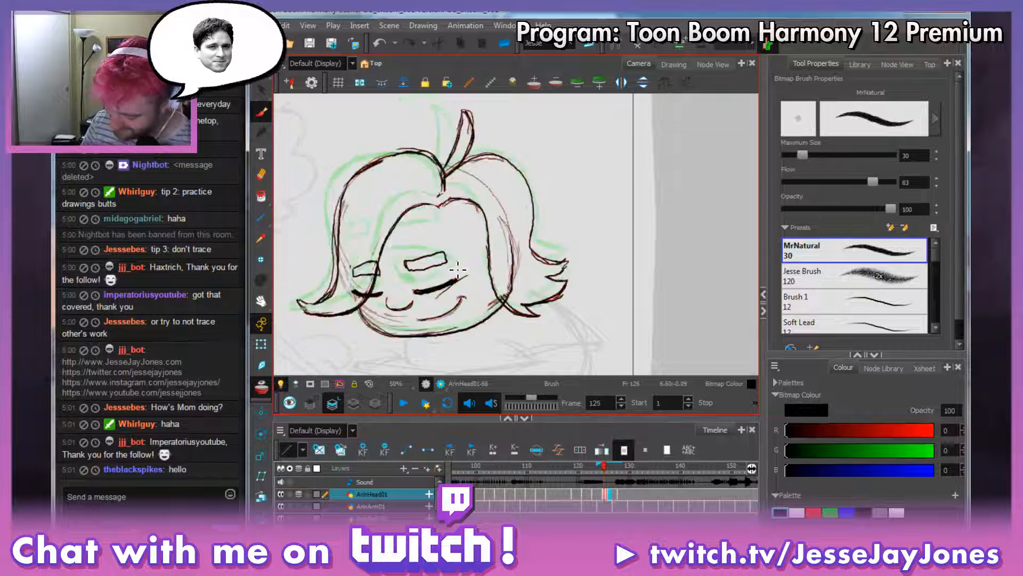
pyautogui.press('g')
pyautogui.press('g')
pyautogui.press('f')
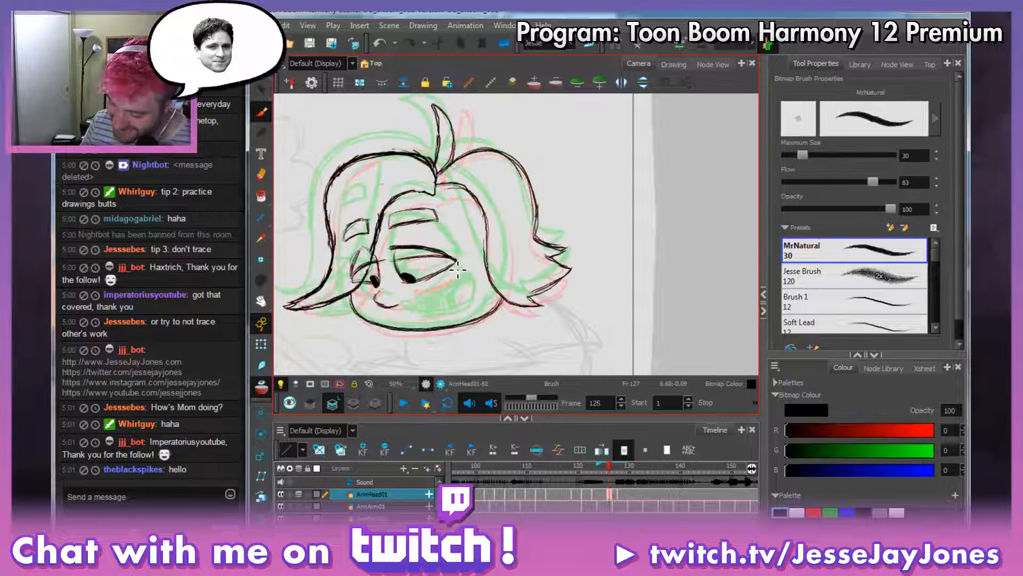
pyautogui.press('g')
pyautogui.press('f')
# Cut around the near eye on frame 126, shift it slightly away from the nose, and return to the Brush tool.
pyautogui.hotkey('alt', 't')
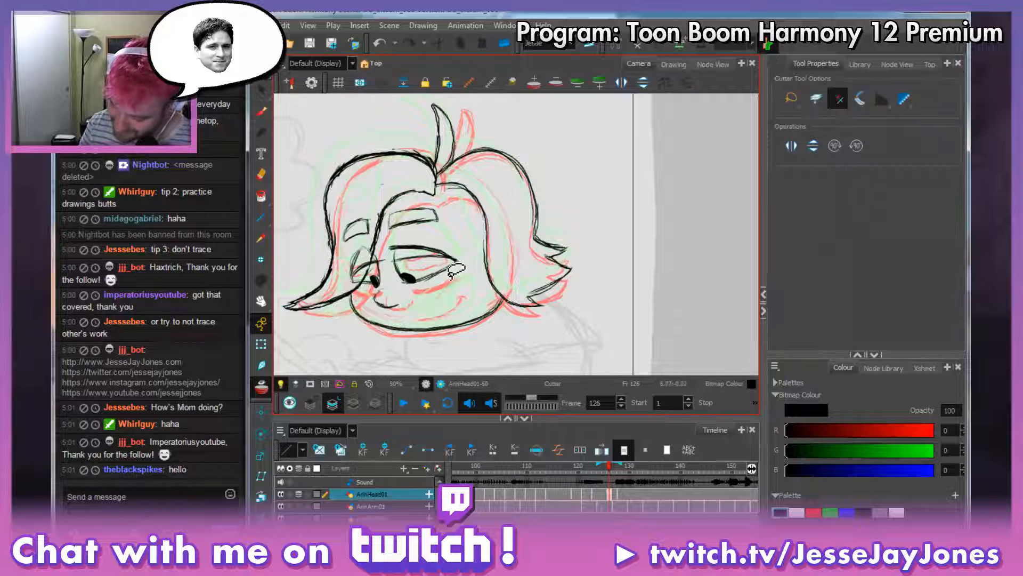
pyautogui.moveTo(405, 240); pyautogui.dragTo(392, 261)
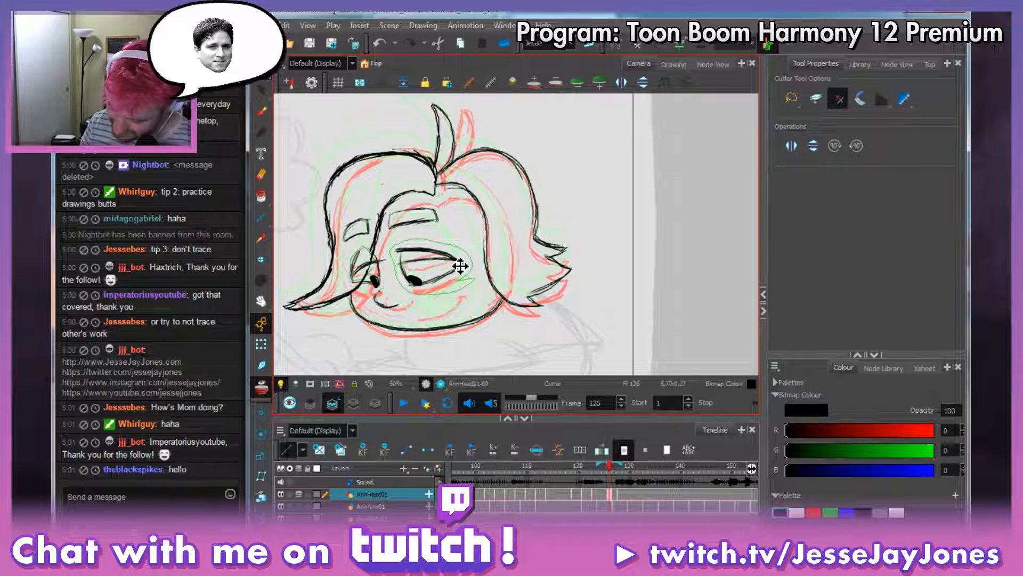
pyautogui.moveTo(460, 266); pyautogui.dragTo(463, 266)
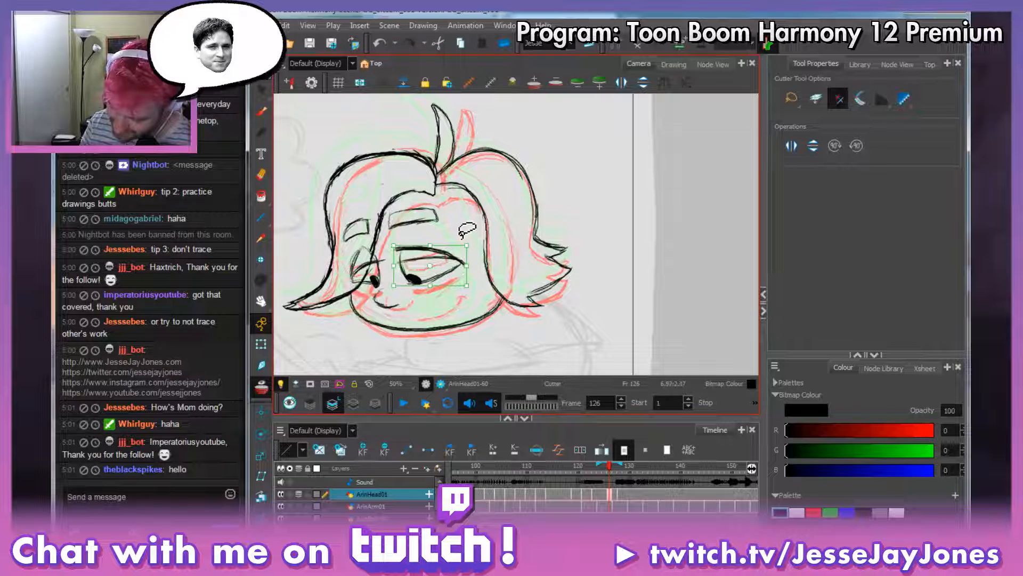
pyautogui.click(263, 110)
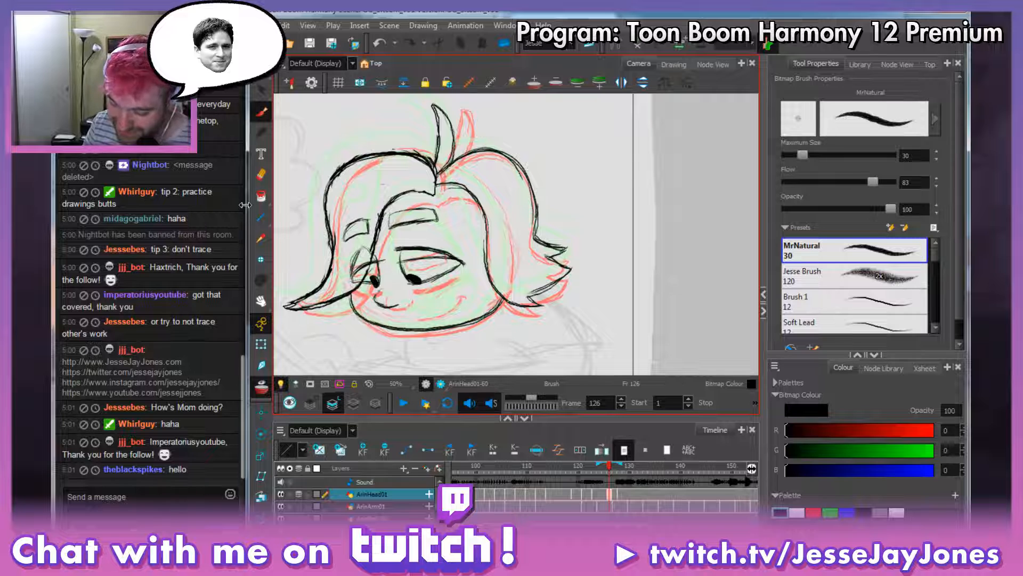
# Step through frames 116 to 126 to examine the head motion leading into the in-between.
pyautogui.moveTo(557, 270)
pyautogui.mouseDown()
pyautogui.moveTo(546, 258)
pyautogui.moveTo(519, 268)
pyautogui.mouseUp()
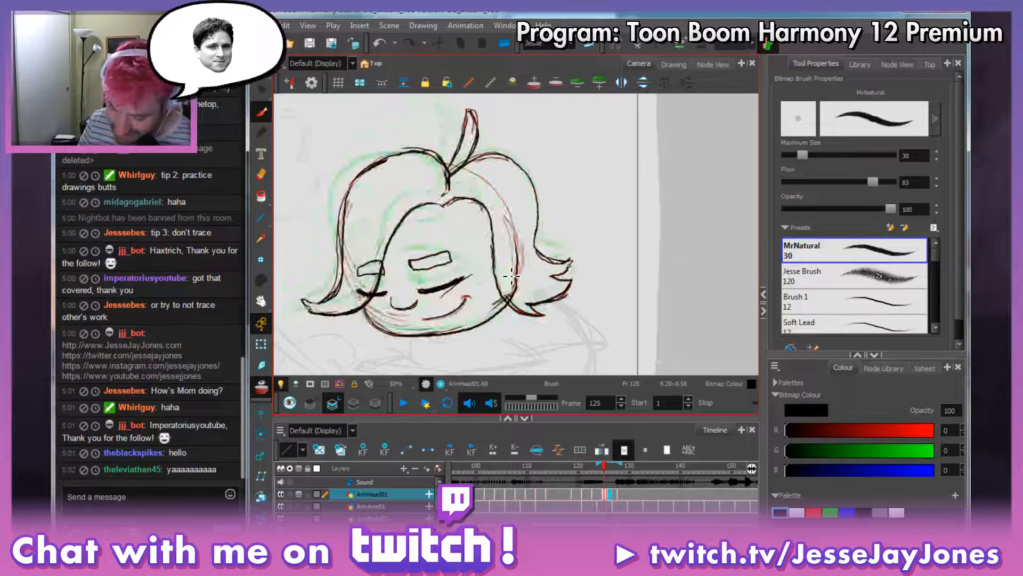
pyautogui.press('.')
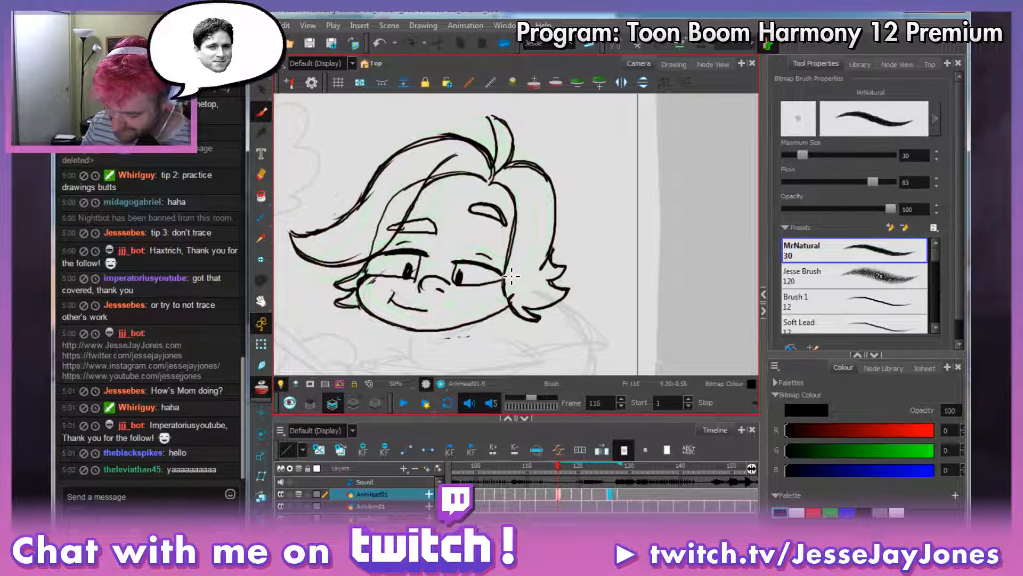
pyautogui.press('.')
pyautogui.press('.')
pyautogui.press('.')
pyautogui.press('.')
pyautogui.press('.')
pyautogui.press('.')
pyautogui.press('.')
pyautogui.press('.')
pyautogui.press('.')
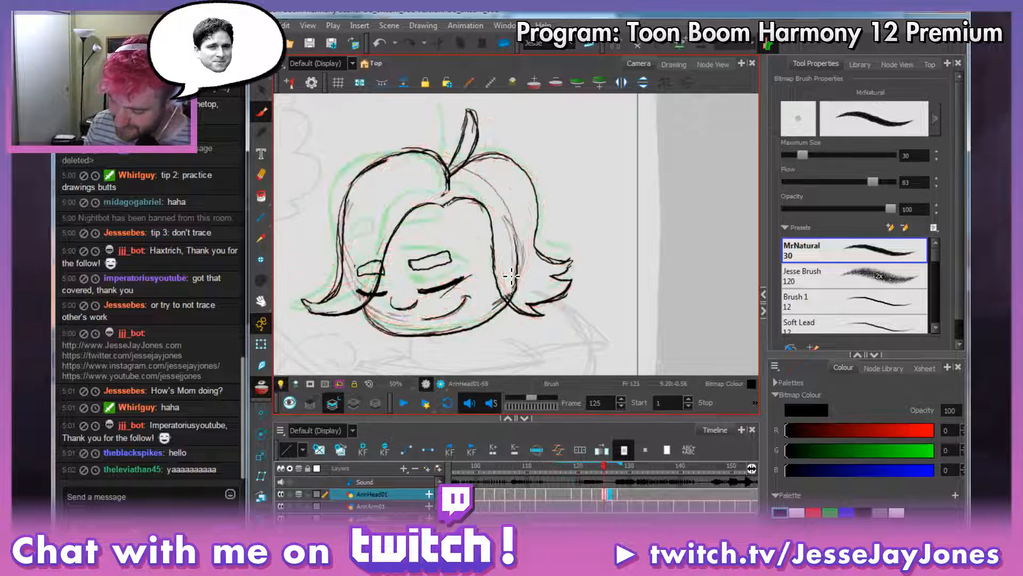
pyautogui.moveTo(607, 468)
pyautogui.mouseDown()
pyautogui.moveTo(565, 472)
pyautogui.moveTo(616, 482)
pyautogui.mouseUp()
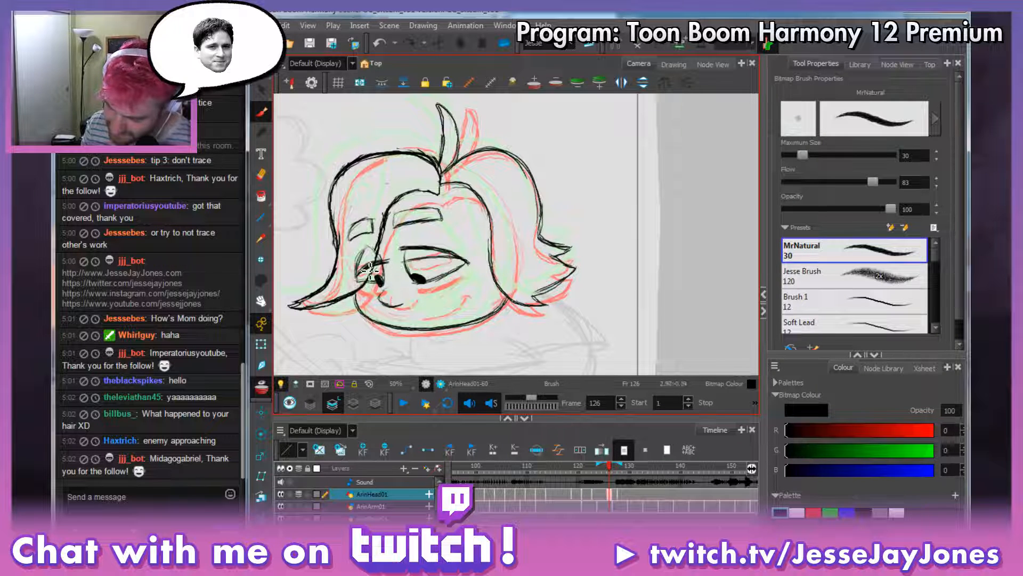
# Draw a heavier upper lid on the far eye and rework the near eye's upper lid on frame 126.
pyautogui.moveTo(390, 266); pyautogui.dragTo(389, 264)
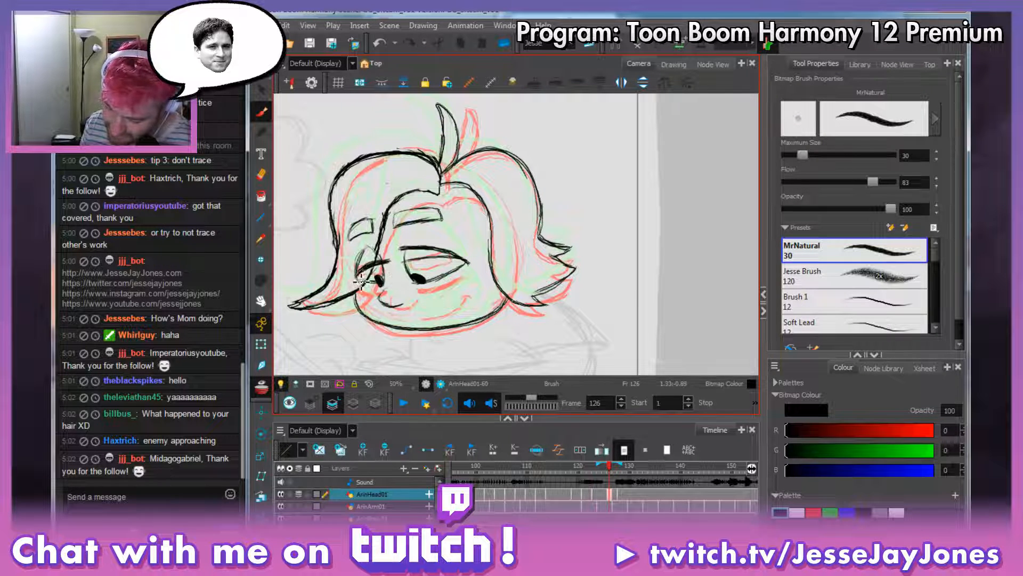
pyautogui.scroll(1, 453, 269)
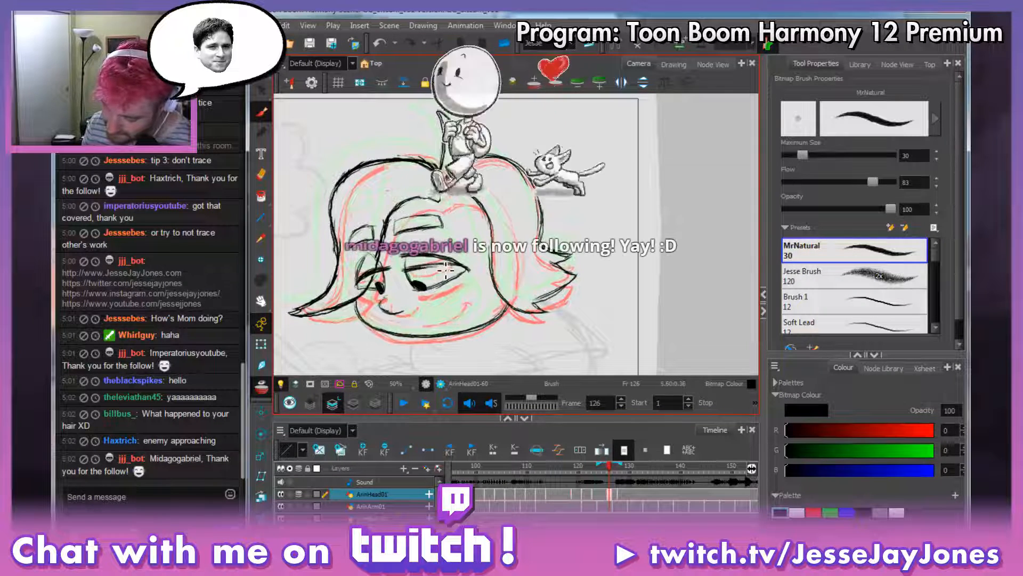
pyautogui.scroll(1, 394, 294)
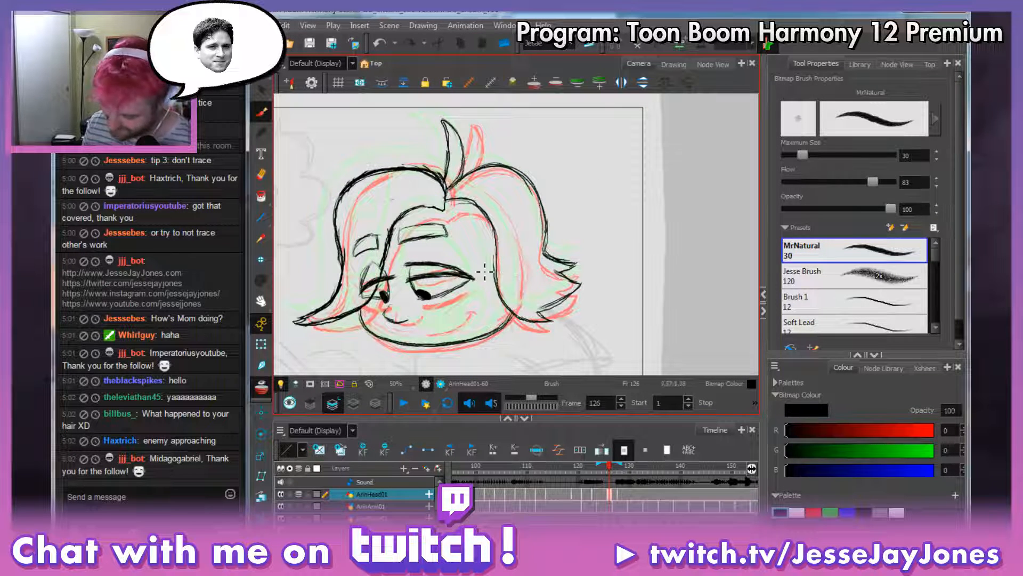
pyautogui.moveTo(476, 278)
pyautogui.mouseDown()
pyautogui.moveTo(411, 264)
pyautogui.moveTo(439, 262)
pyautogui.mouseUp()
pyautogui.hotkey('alt', 'b')
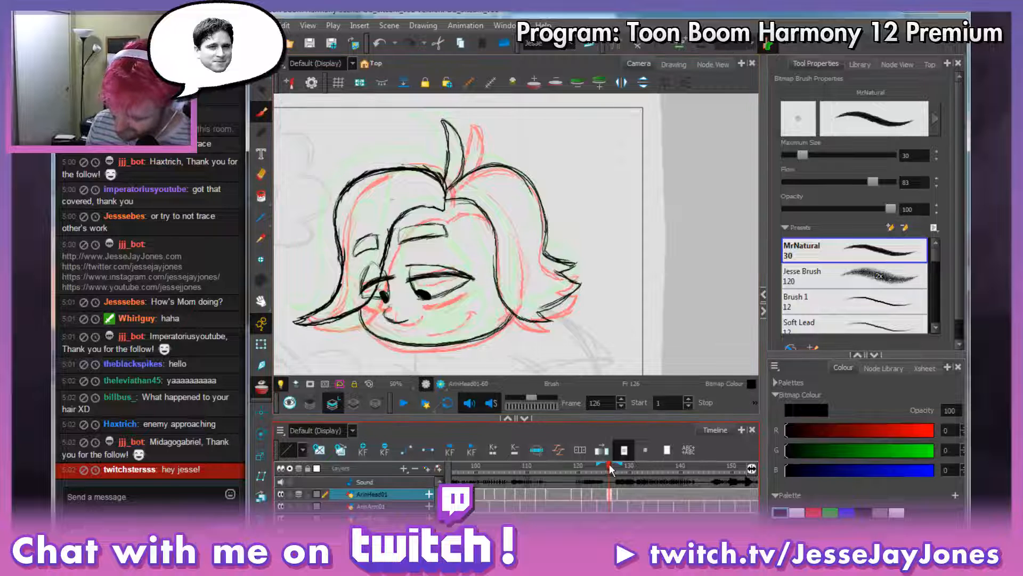
# Erase the near eyebrow on frame 126 and turn off the onion skin.
pyautogui.moveTo(609, 464)
pyautogui.mouseDown()
pyautogui.moveTo(593, 465)
pyautogui.moveTo(610, 468)
pyautogui.mouseUp()
pyautogui.moveTo(620, 468); pyautogui.dragTo(611, 469)
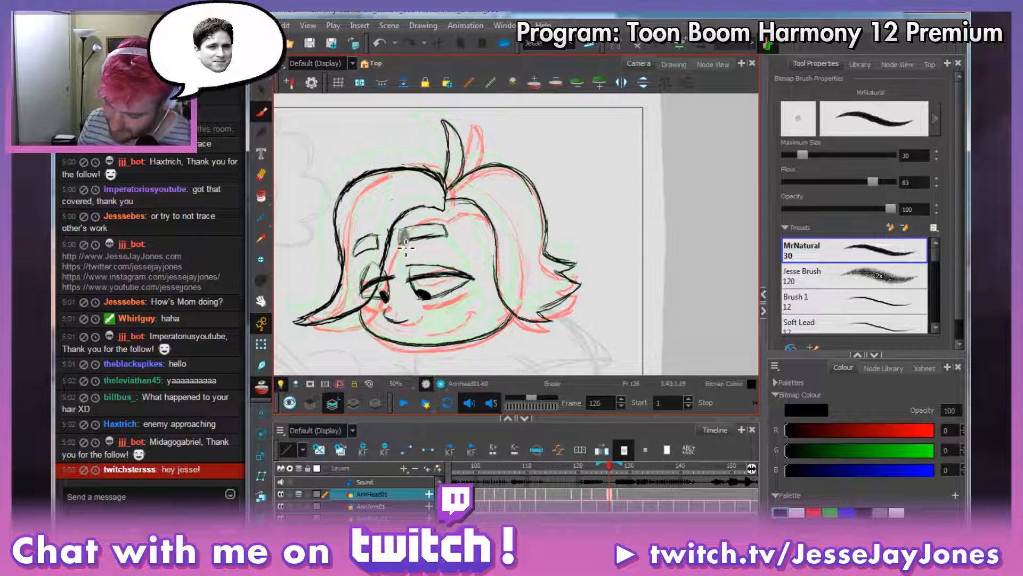
pyautogui.moveTo(406, 246)
pyautogui.mouseDown()
pyautogui.moveTo(459, 231)
pyautogui.moveTo(419, 234)
pyautogui.moveTo(450, 227)
pyautogui.mouseUp()
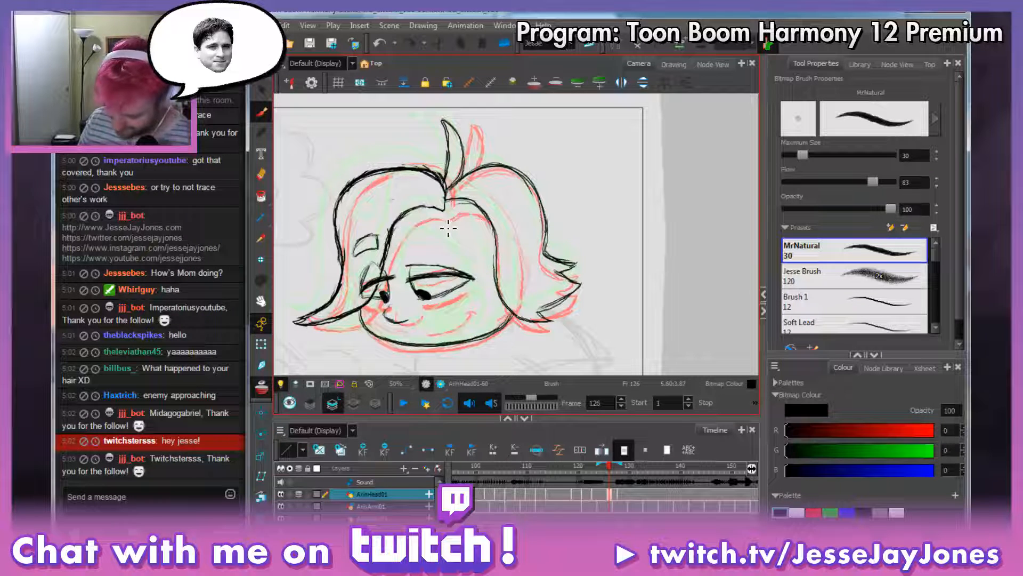
pyautogui.click(265, 382)
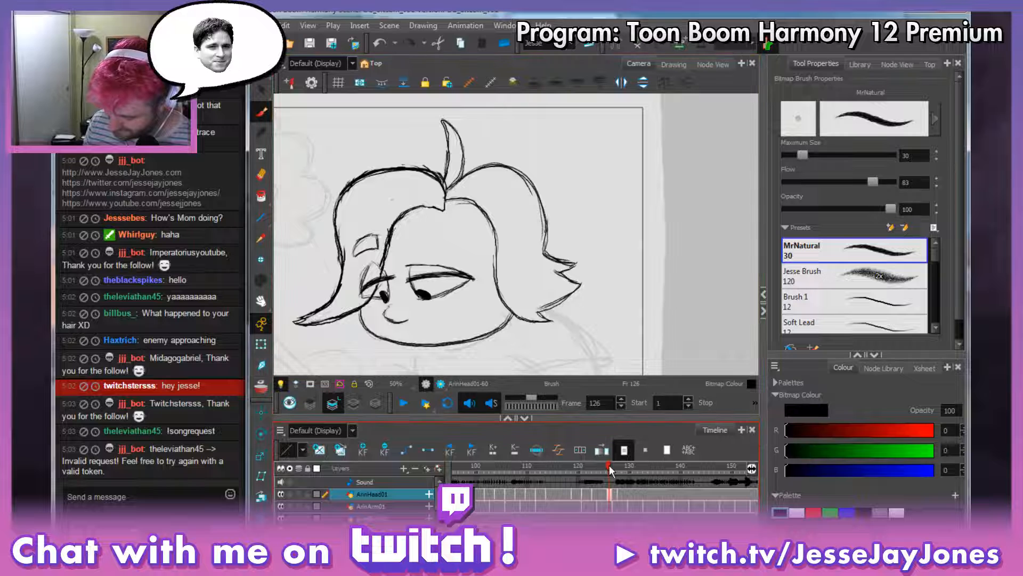
# Flip between frames 124 and 126 without onion skin to examine the eyes opening and the head turning.
pyautogui.moveTo(609, 464); pyautogui.dragTo(607, 466)
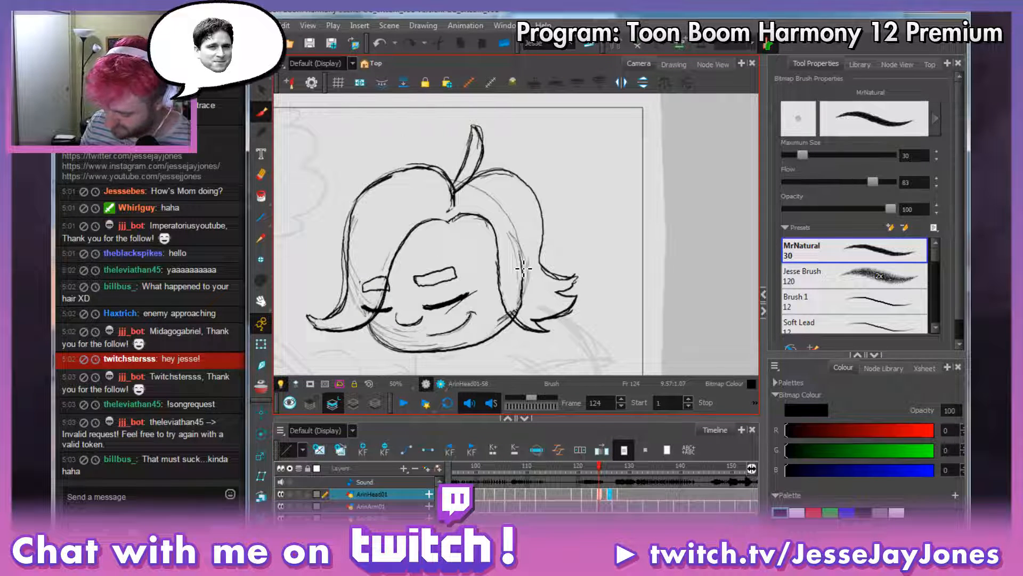
pyautogui.press('.')
pyautogui.press('.')
pyautogui.press(',')
pyautogui.press('.')
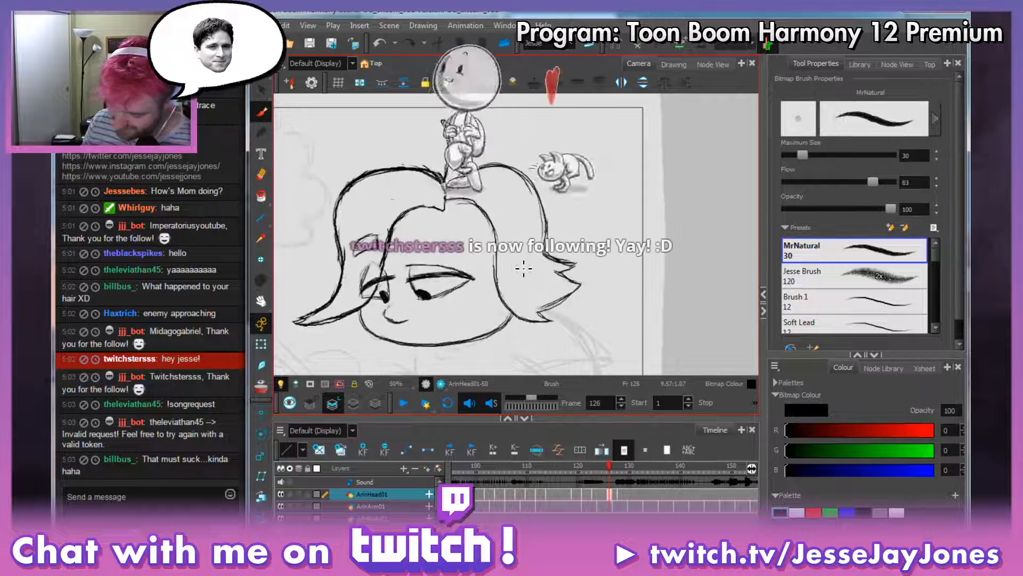
pyautogui.press(',')
pyautogui.press('.')
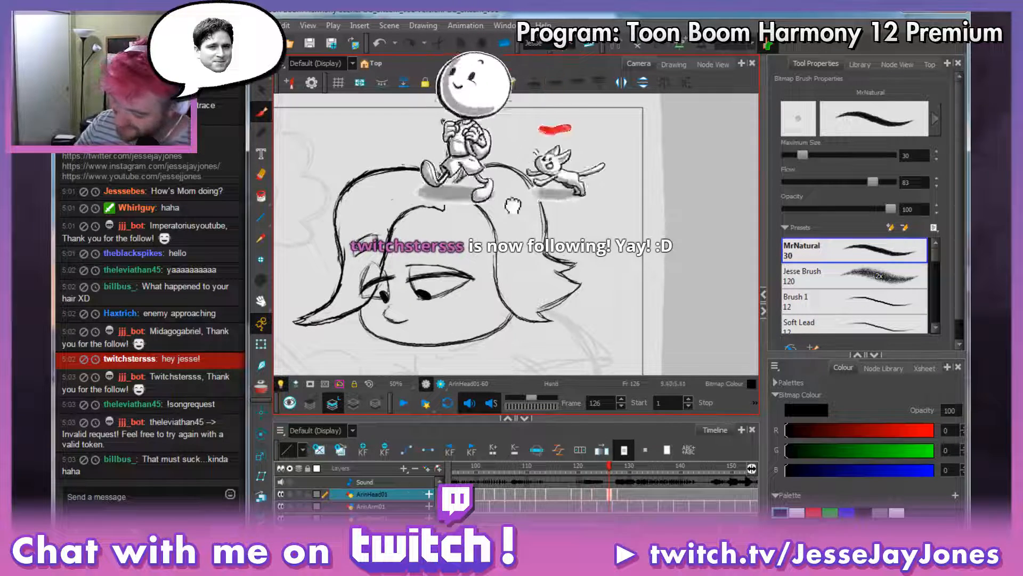
pyautogui.press('space')
pyautogui.moveTo(515, 263)
pyautogui.mouseDown()
pyautogui.moveTo(482, 170)
pyautogui.moveTo(495, 193)
pyautogui.mouseUp()
pyautogui.moveTo(611, 467); pyautogui.dragTo(609, 470)
pyautogui.click(604, 465)
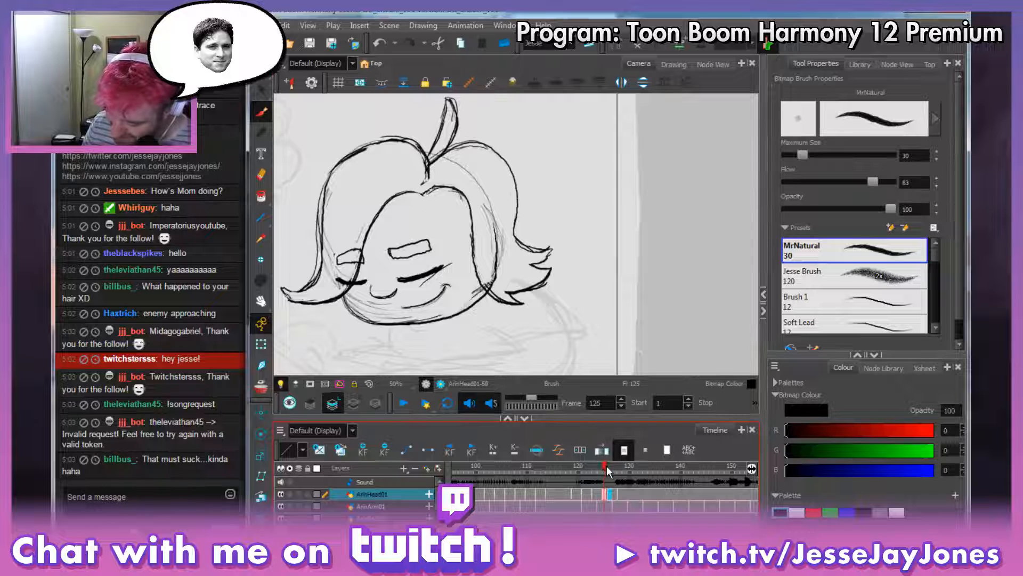
# Switch to StreamLabels and move its window lower to view the recent donation event below the drawing.
pyautogui.click(607, 465)
pyautogui.moveTo(604, 464)
pyautogui.mouseDown()
pyautogui.moveTo(583, 469)
pyautogui.moveTo(609, 472)
pyautogui.mouseUp()
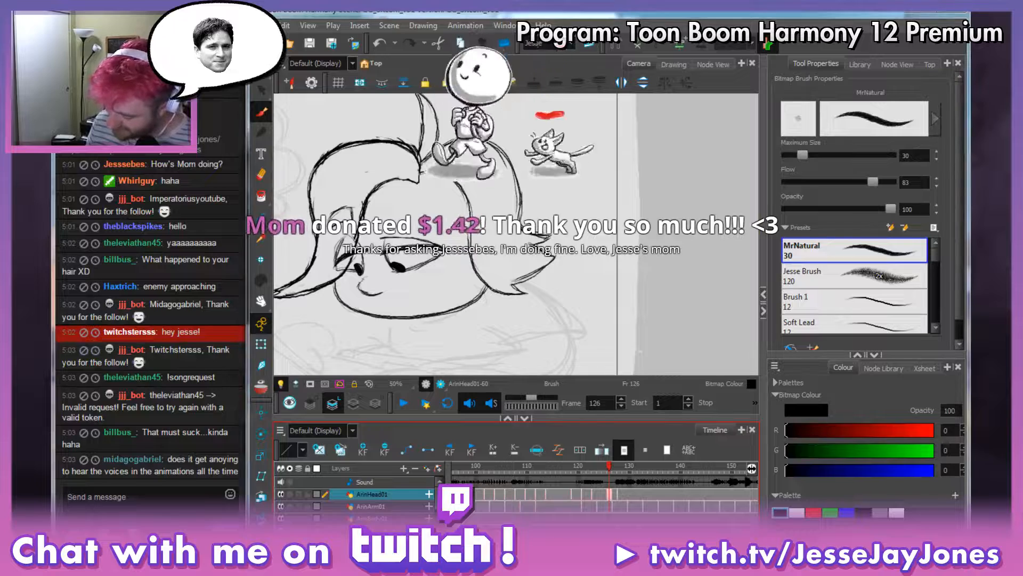
pyautogui.hotkey('alt', 'Tab')
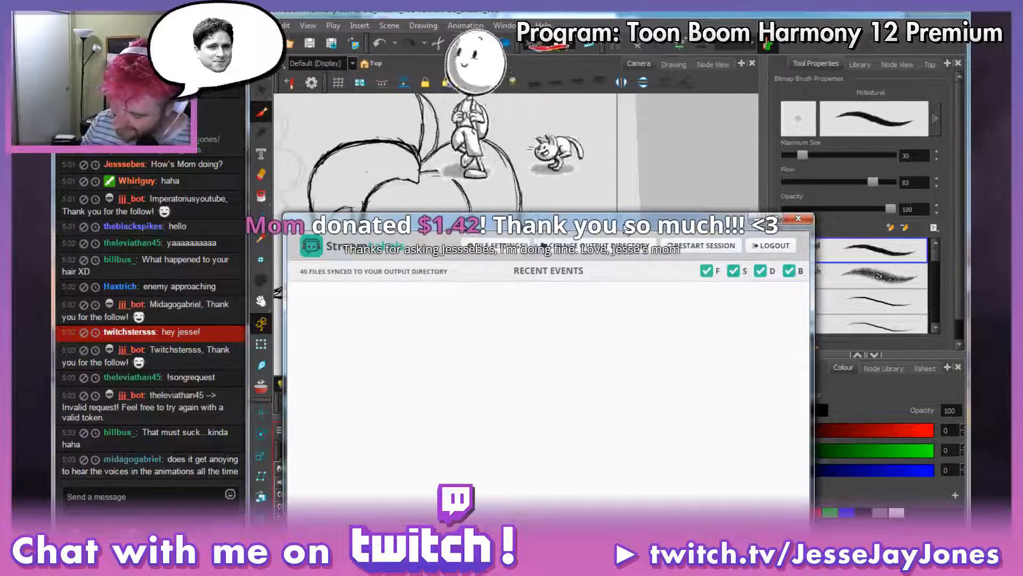
pyautogui.moveTo(608, 229); pyautogui.dragTo(608, 424)
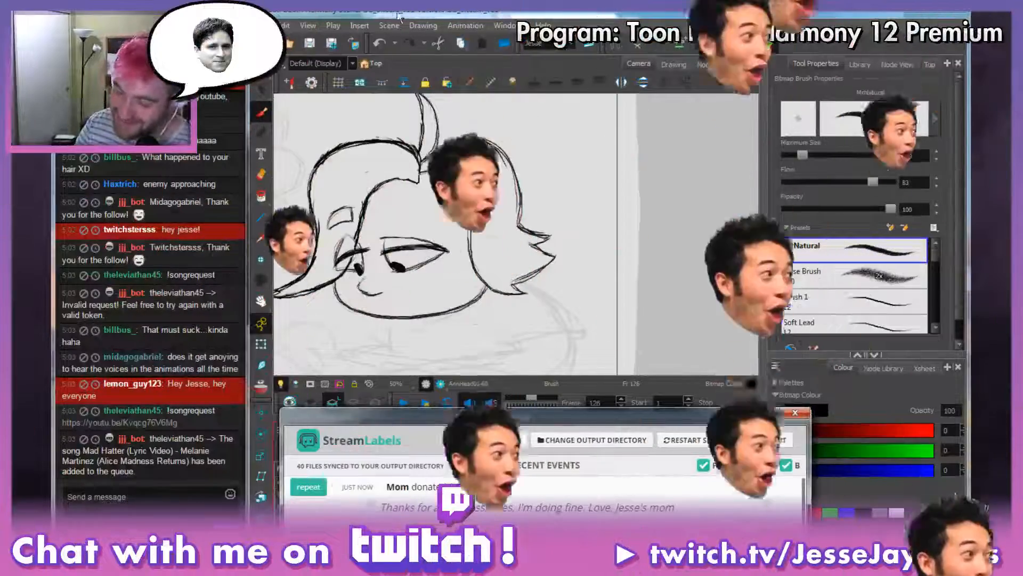
# Return to Toon Boom Harmony and save the scene.
pyautogui.click(594, 15)
pyautogui.click(264, 26)
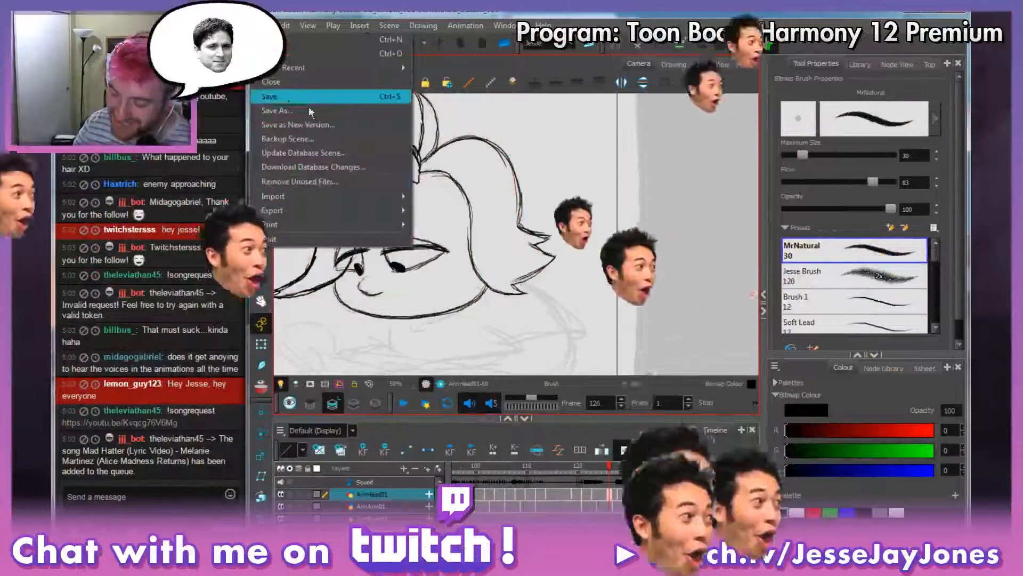
pyautogui.click(308, 98)
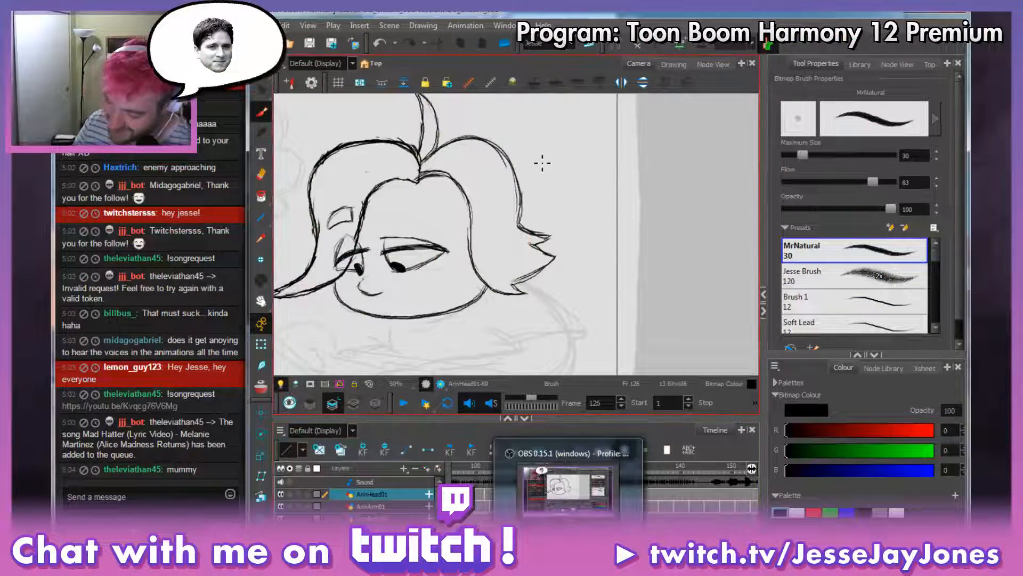
# Flip repeatedly between frames 125 and 126 to examine how the head turns and the eyes open.
pyautogui.moveTo(462, 173); pyautogui.dragTo(474, 177)
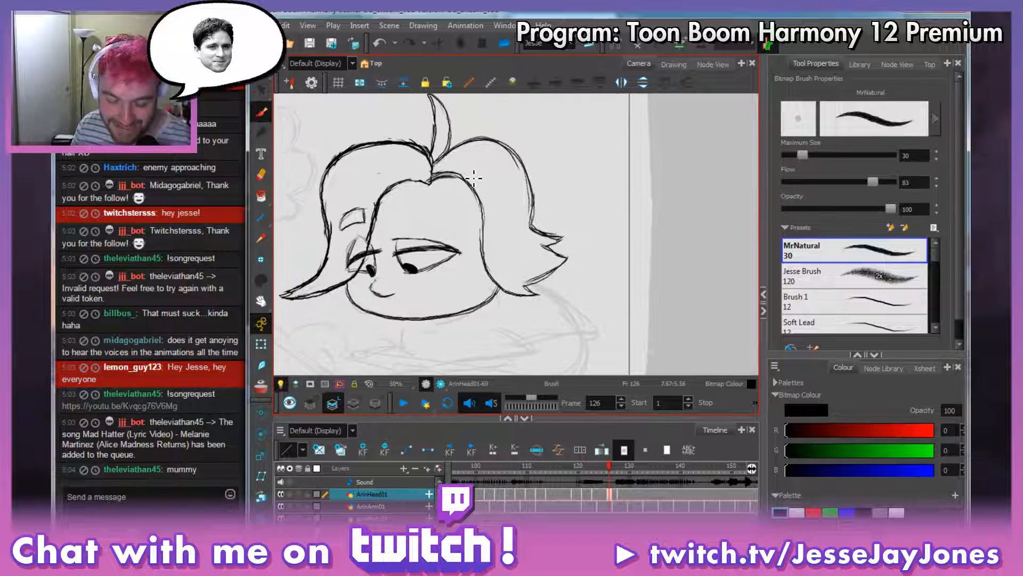
pyautogui.moveTo(528, 250)
pyautogui.mouseDown()
pyautogui.moveTo(504, 256)
pyautogui.moveTo(515, 262)
pyautogui.mouseUp()
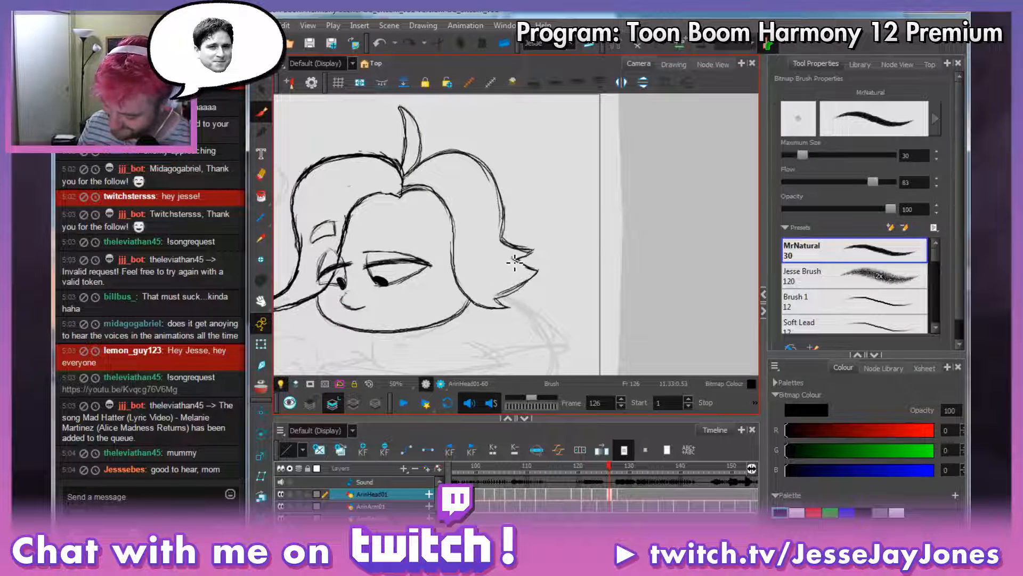
pyautogui.press(',')
pyautogui.press('.')
pyautogui.press(',')
pyautogui.press('.')
pyautogui.press(',')
pyautogui.press('.')
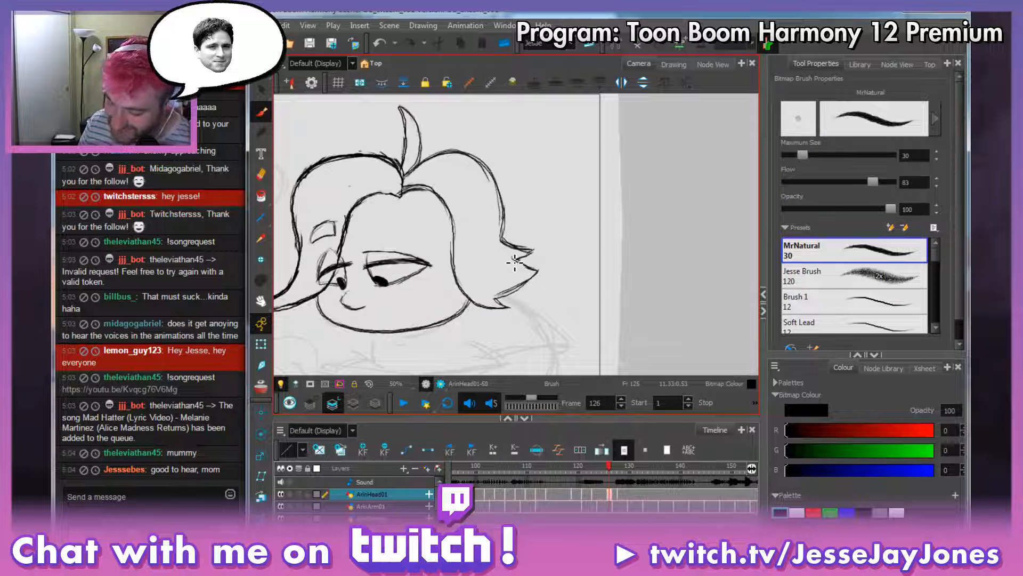
pyautogui.press(',')
pyautogui.press('.')
pyautogui.press(',')
pyautogui.press('.')
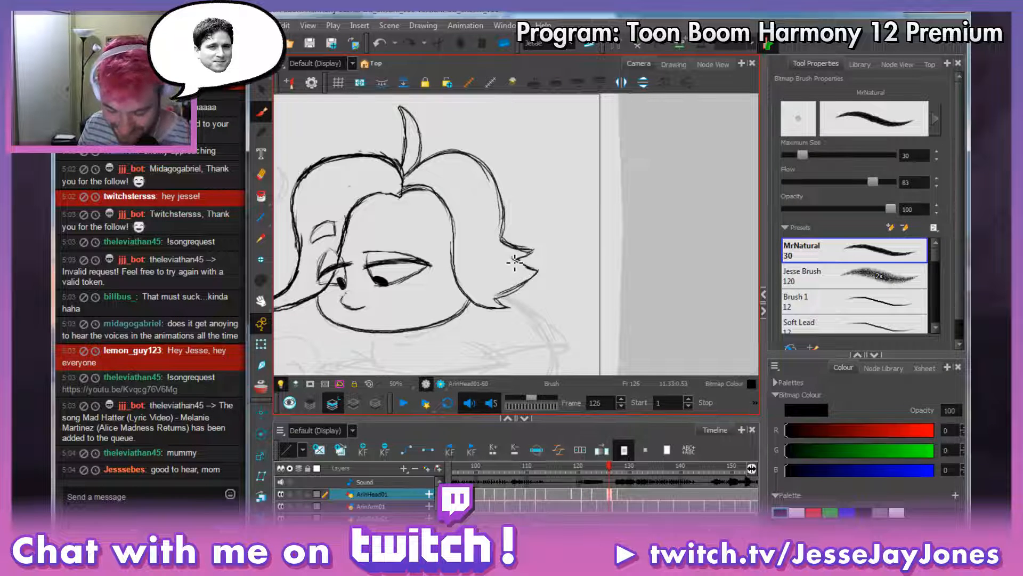
pyautogui.moveTo(495, 251); pyautogui.dragTo(504, 256)
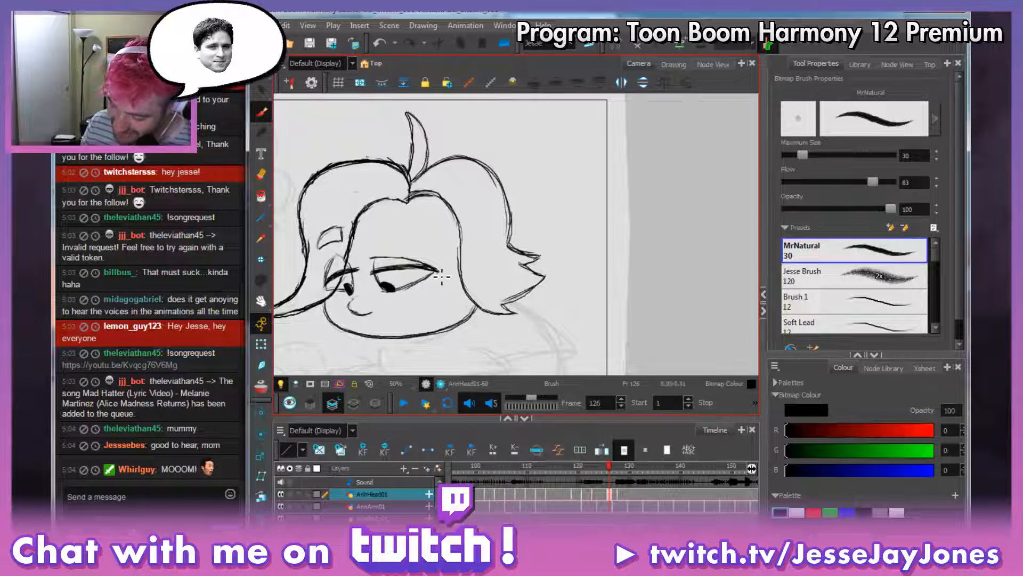
# Compare the head drawings at frames 125 and 131, and return to the in-between on frame 126.
pyautogui.click(606, 467)
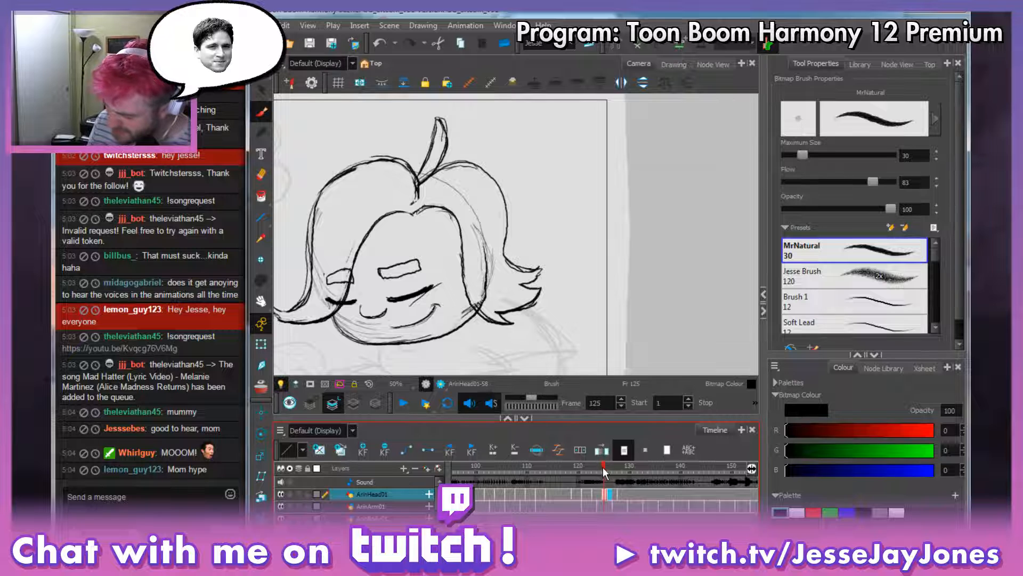
pyautogui.click(626, 471)
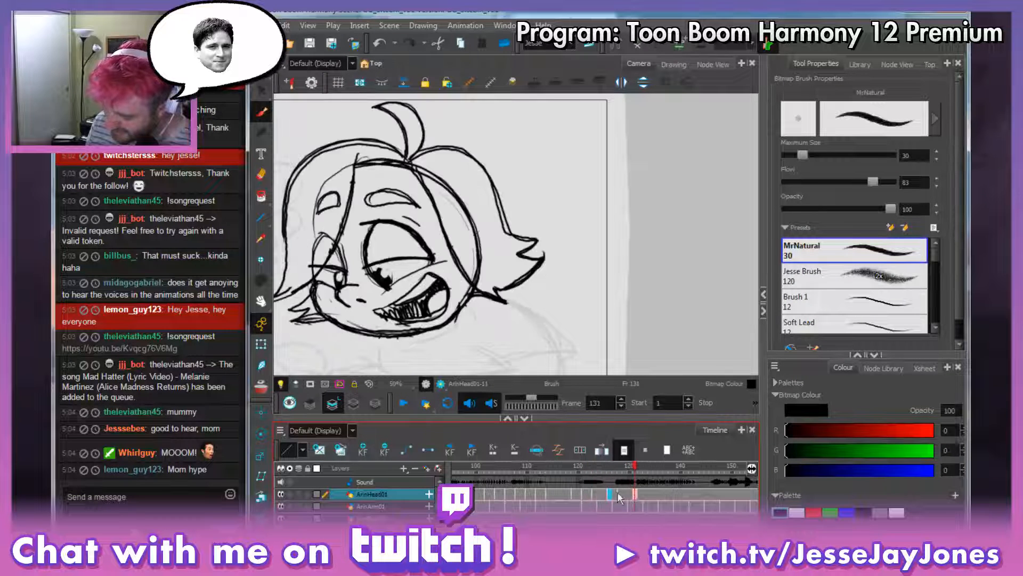
pyautogui.click(612, 494)
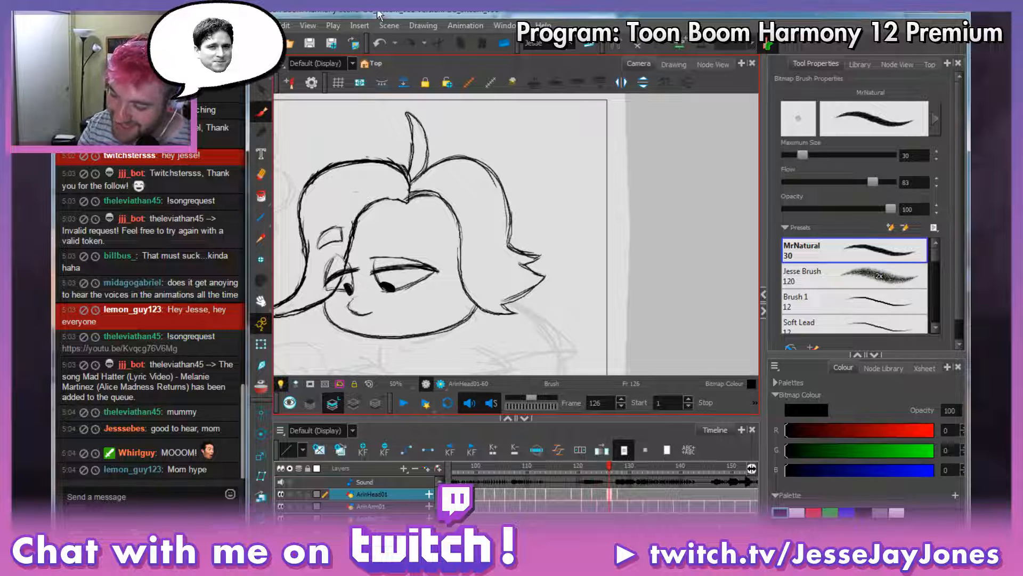
# Save the scene again with the current head drawings.
pyautogui.click(261, 25)
pyautogui.click(279, 98)
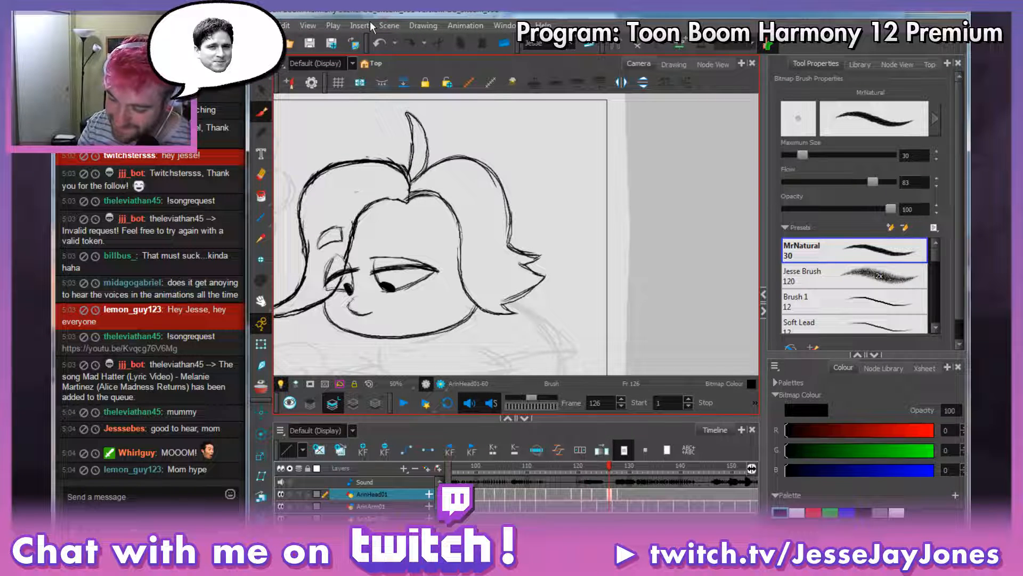
pyautogui.doubleClick(328, 12)
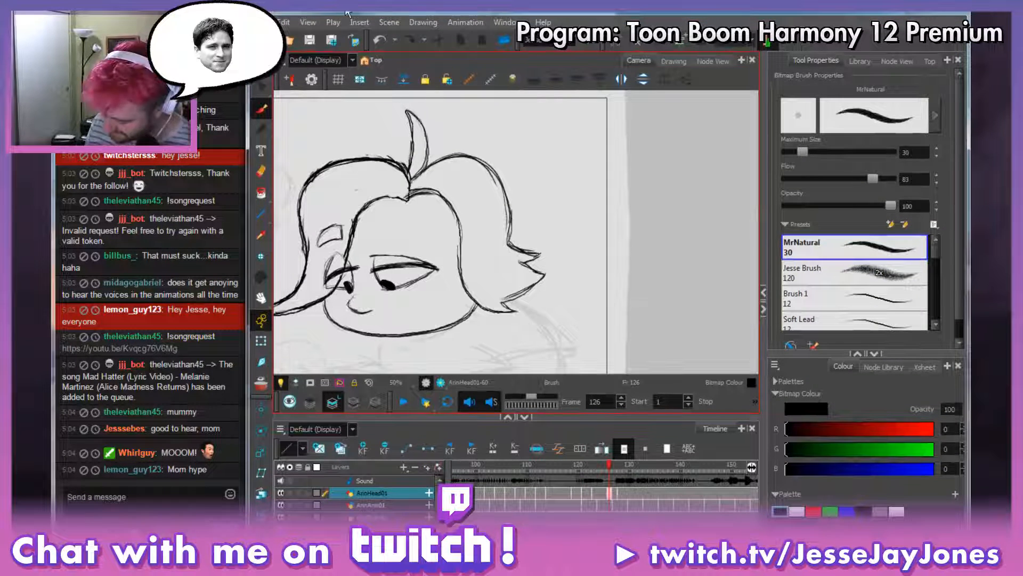
# Draw an open, lopsided grin with a cheek line and a darkened mouth interior on frame 126.
pyautogui.click(610, 493)
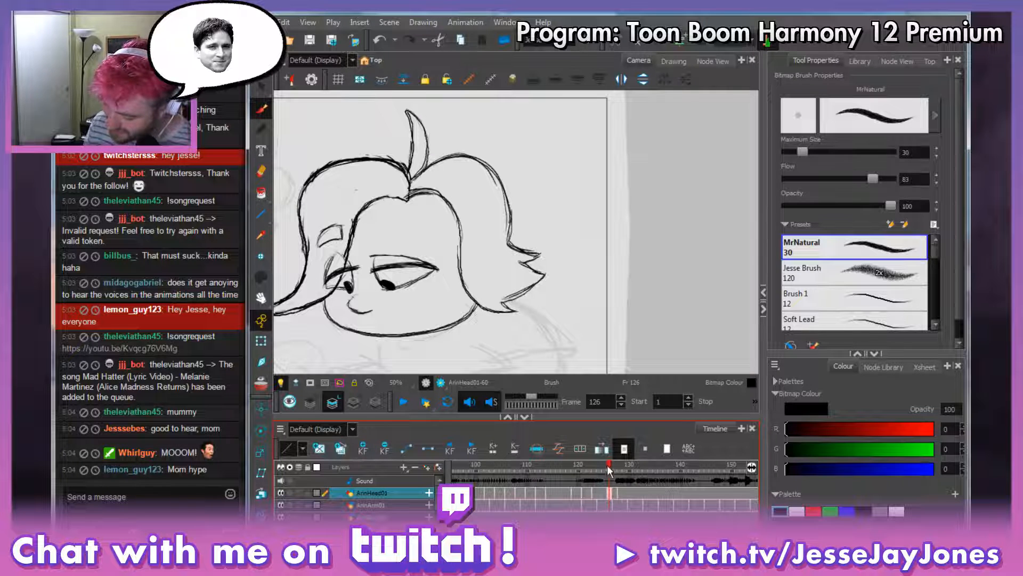
pyautogui.moveTo(606, 465); pyautogui.dragTo(609, 468)
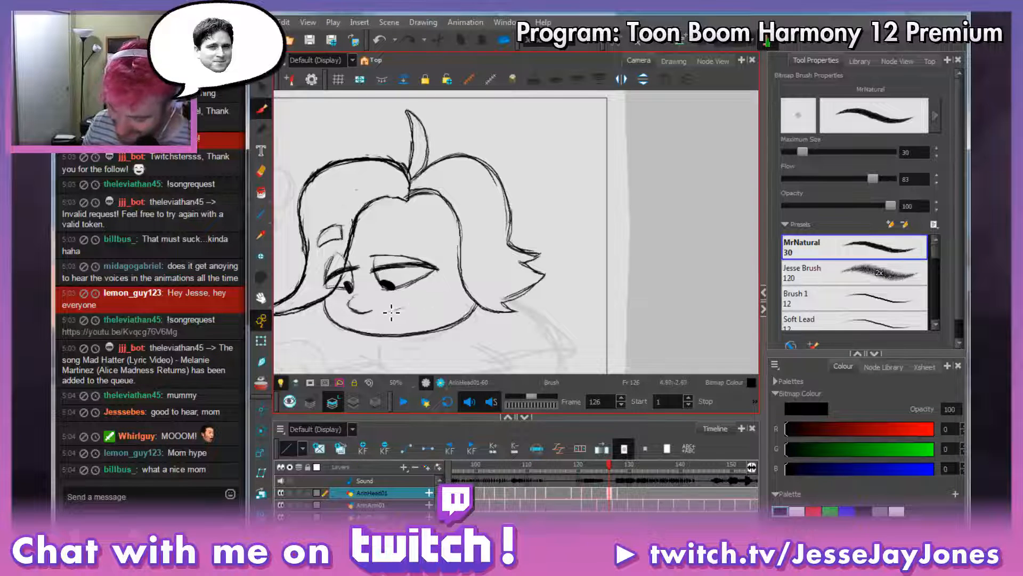
pyautogui.moveTo(392, 312); pyautogui.dragTo(408, 307)
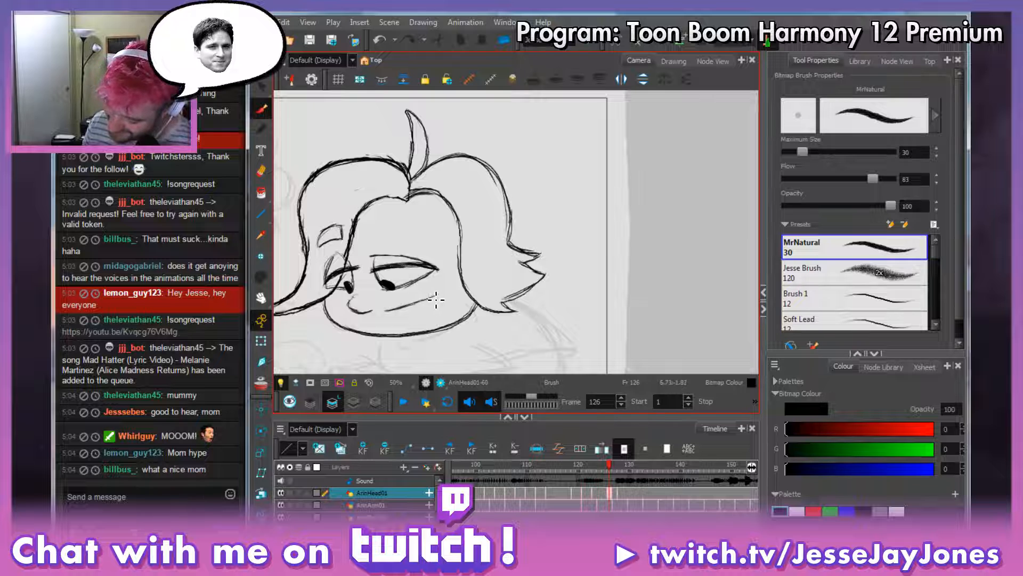
pyautogui.moveTo(429, 302); pyautogui.dragTo(453, 291)
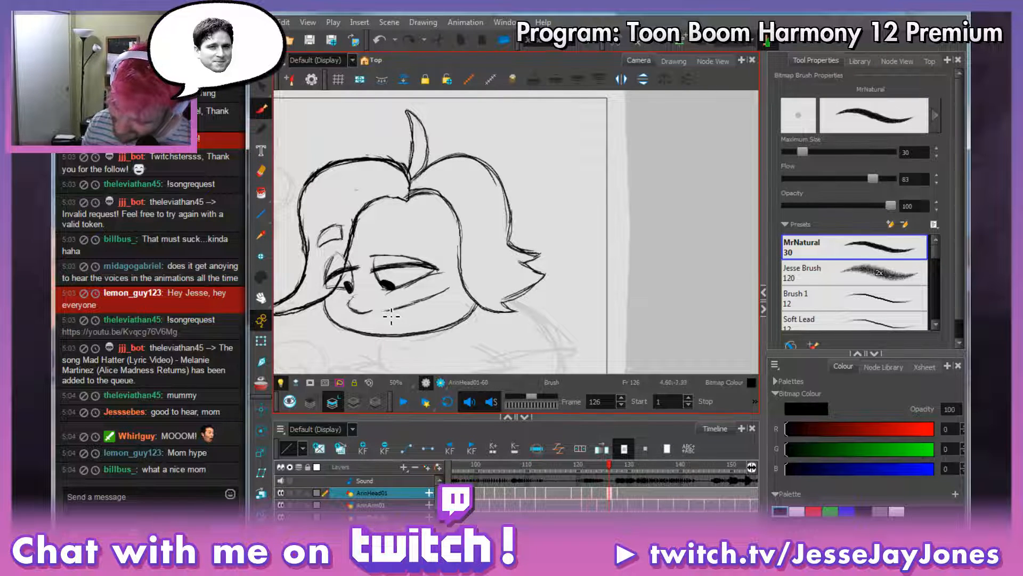
pyautogui.moveTo(389, 315); pyautogui.dragTo(405, 319)
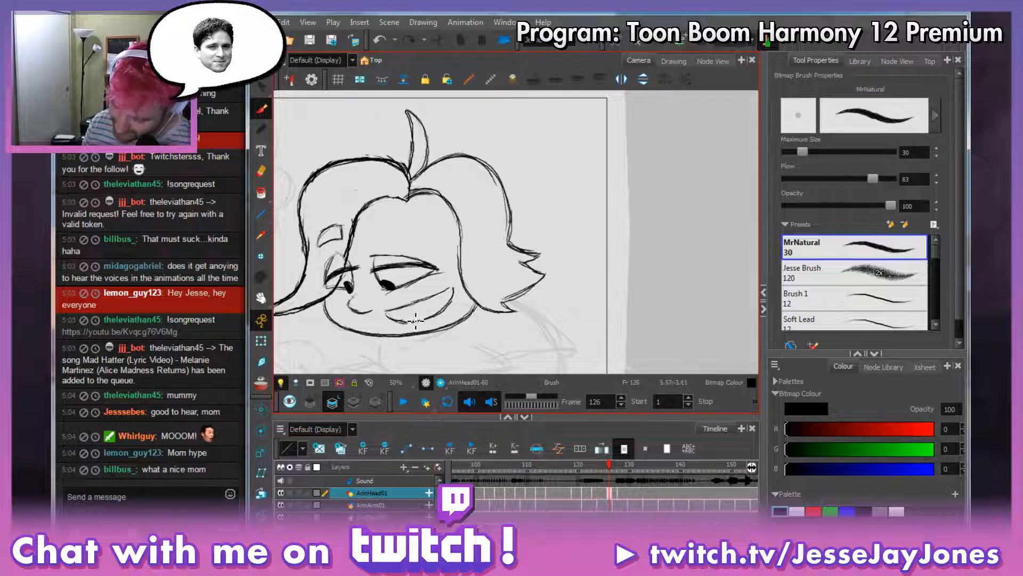
pyautogui.moveTo(403, 320); pyautogui.dragTo(420, 310)
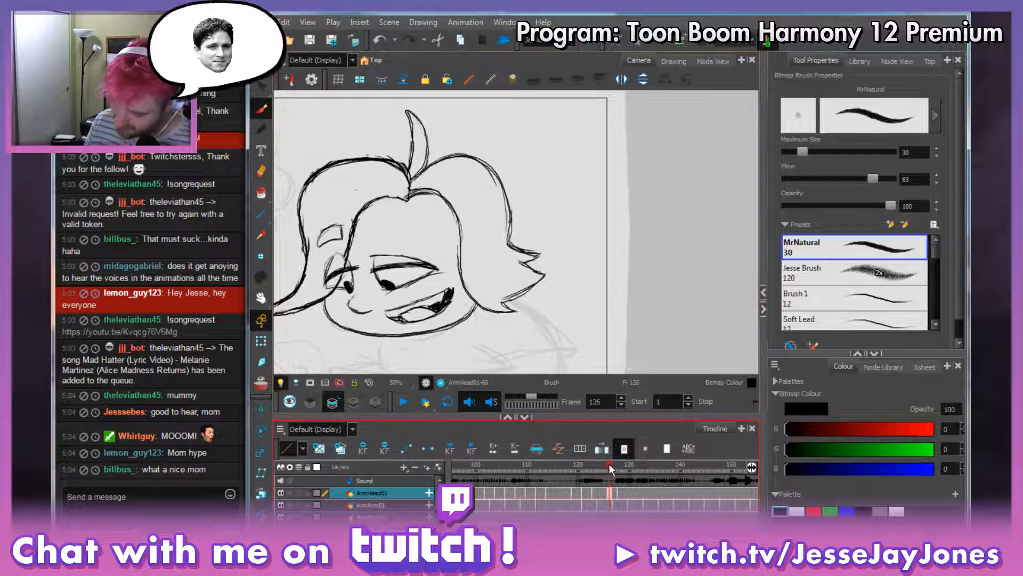
# Step back and forth through frames 123 to 128 to examine the mouth opening during the head turn.
pyautogui.moveTo(610, 464); pyautogui.dragTo(599, 463)
pyautogui.press('.')
pyautogui.press('.')
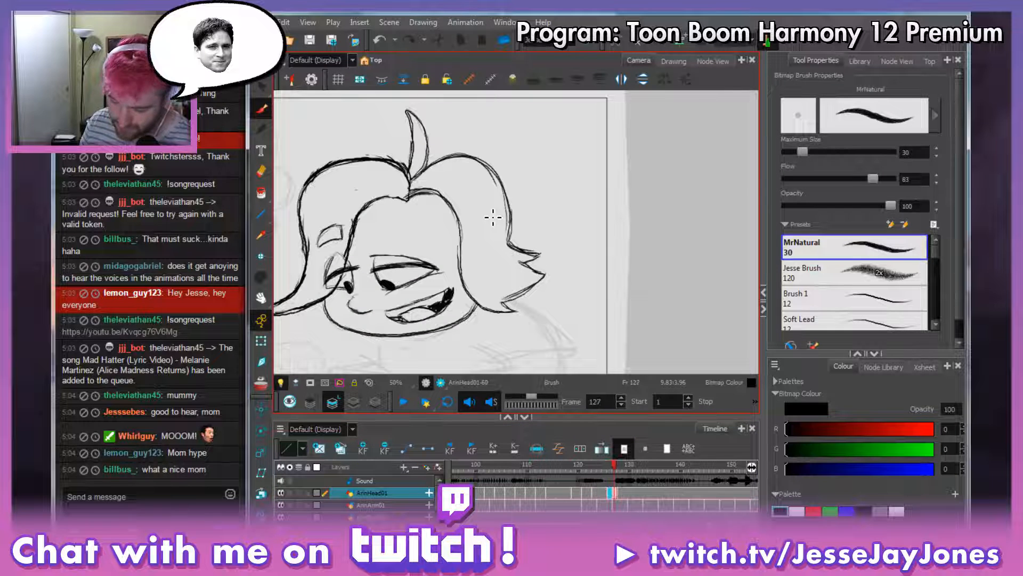
pyautogui.press('.')
pyautogui.press(',')
pyautogui.press(',')
pyautogui.press(',')
pyautogui.press(',')
pyautogui.press(',')
pyautogui.press('.')
pyautogui.press('.')
pyautogui.press('.')
pyautogui.press('.')
pyautogui.press('.')
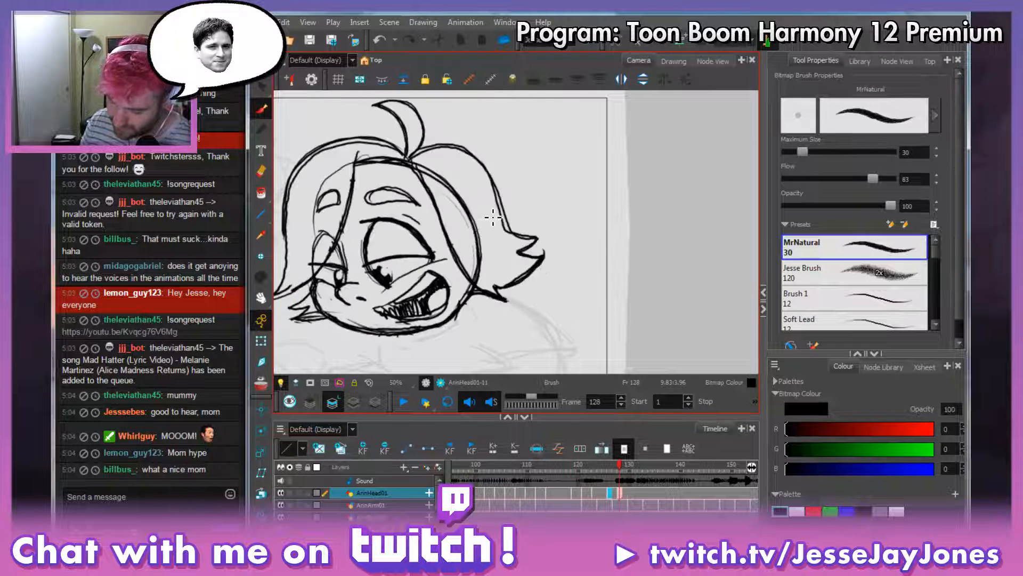
pyautogui.press(',')
pyautogui.press(',')
pyautogui.press(',')
pyautogui.press(',')
pyautogui.press(',')
pyautogui.press('.')
pyautogui.press('.')
pyautogui.press('.')
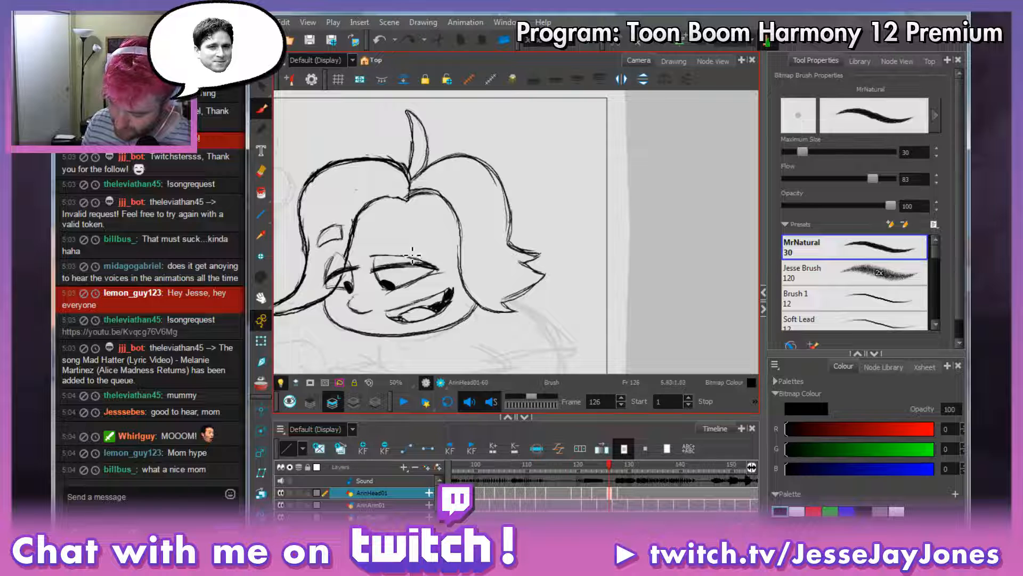
pyautogui.press(',')
pyautogui.press(',')
pyautogui.press(',')
pyautogui.press('.')
pyautogui.press('.')
pyautogui.press('.')
pyautogui.press('.')
pyautogui.press('.')
pyautogui.press(',')
pyautogui.press(',')
pyautogui.press(',')
pyautogui.press(',')
pyautogui.press(',')
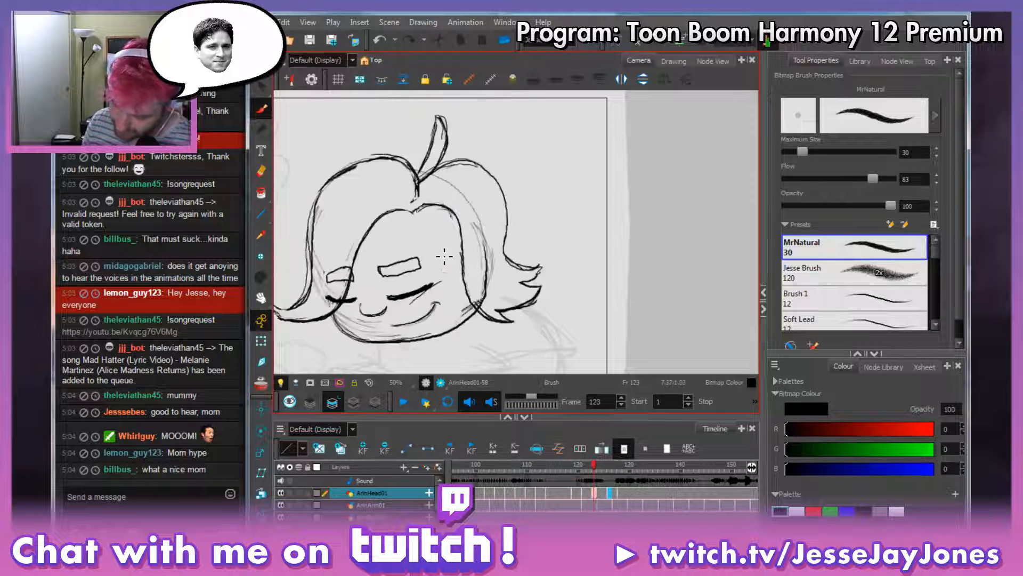
pyautogui.press('.')
pyautogui.press('.')
pyautogui.press('.')
pyautogui.press(',')
pyautogui.press(',')
pyautogui.press(',')
pyautogui.press('.')
pyautogui.press('.')
pyautogui.press('.')
pyautogui.press('.')
pyautogui.press('.')
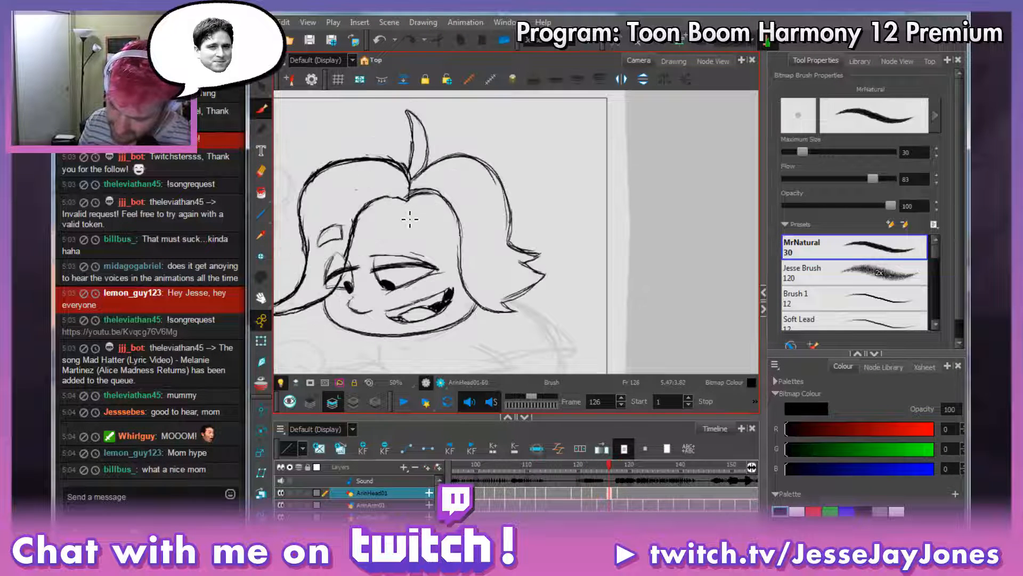
pyautogui.press(',')
pyautogui.press(',')
pyautogui.press(',')
pyautogui.press(',')
pyautogui.press(',')
pyautogui.press('.')
pyautogui.press('.')
pyautogui.press('.')
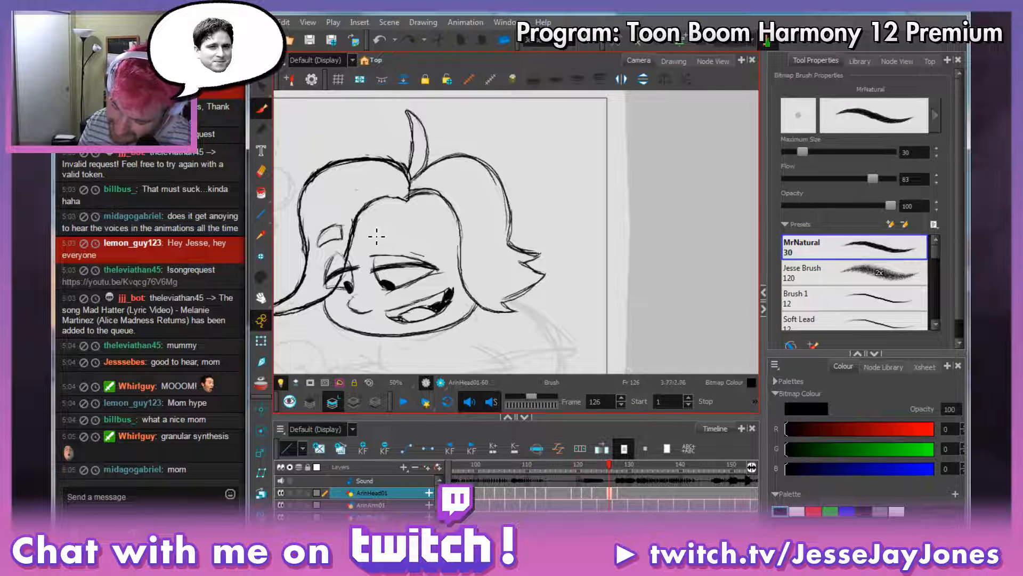
# Draw the near eyebrow above the half-open eye on frame 126 and compare it with frame 123.
pyautogui.moveTo(372, 232); pyautogui.dragTo(374, 242)
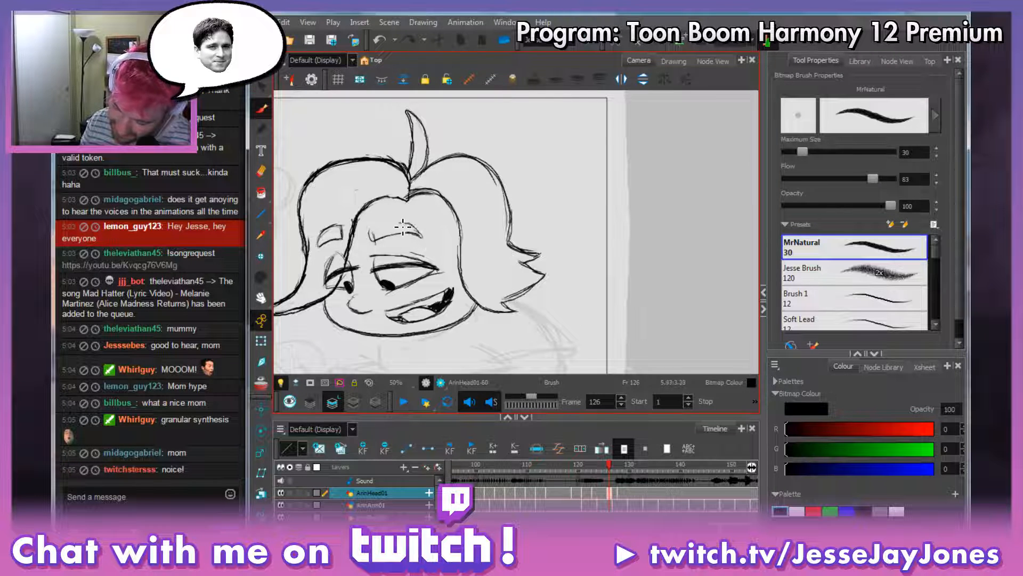
pyautogui.press('.')
pyautogui.press('.')
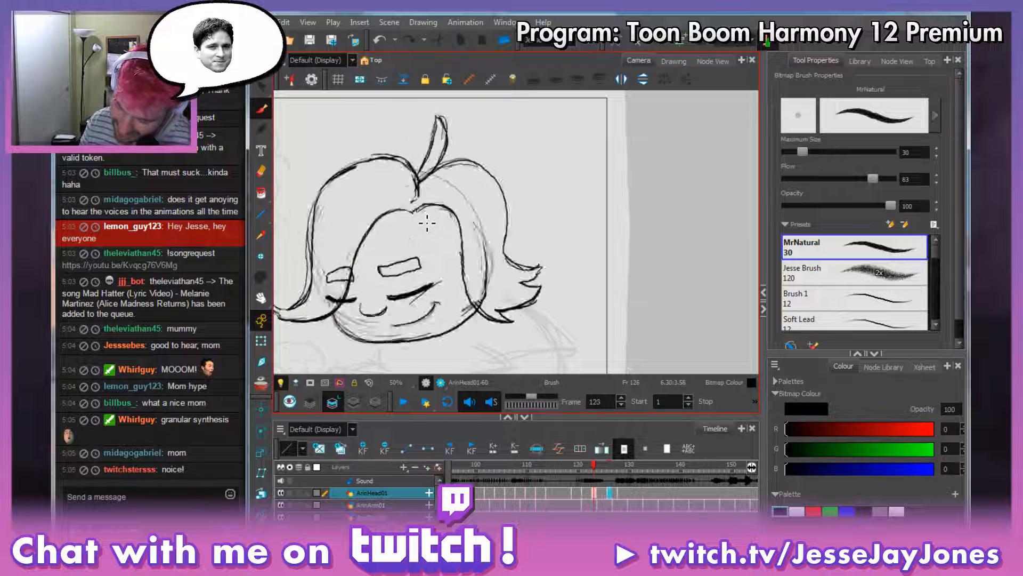
pyautogui.press(',')
pyautogui.press(',')
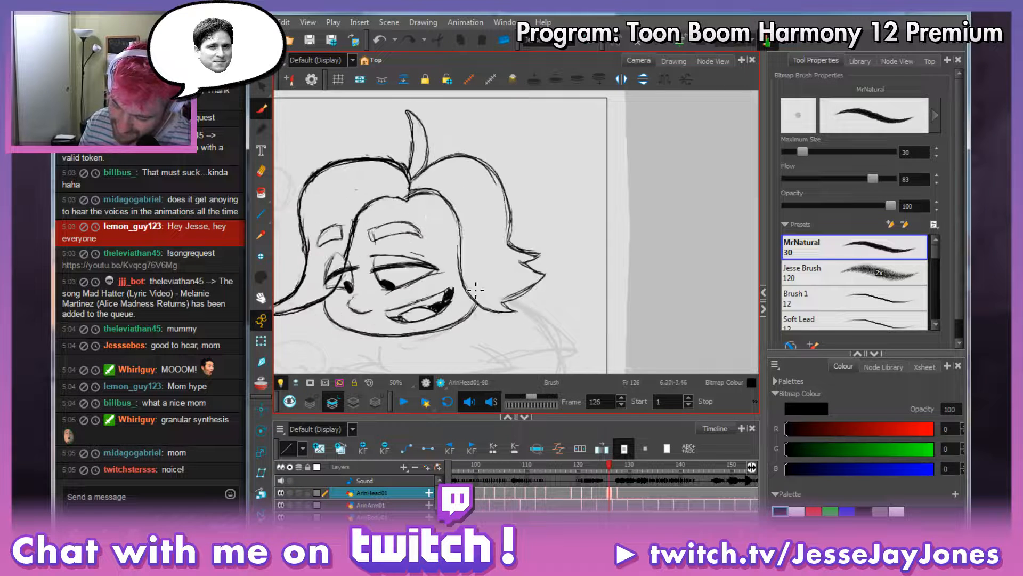
# Flip between the in-between on frame 126 and the neighbouring key drawing on frame 128 to examine the eyebrow and eye motion.
pyautogui.press('f')
pyautogui.press('g')
pyautogui.press('g')
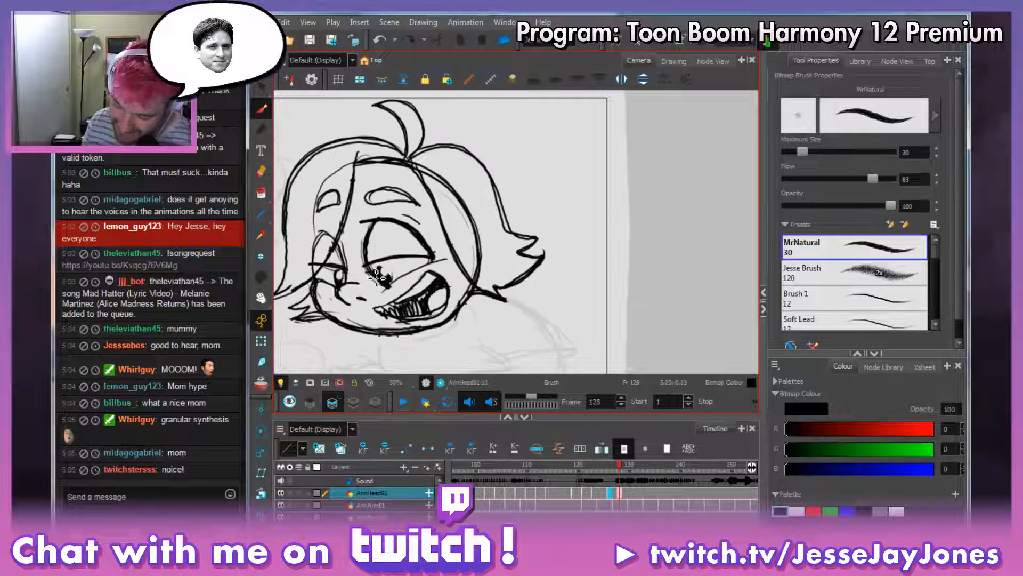
pyautogui.press('f')
pyautogui.press('f')
pyautogui.press('g')
pyautogui.press('g')
pyautogui.press('f')
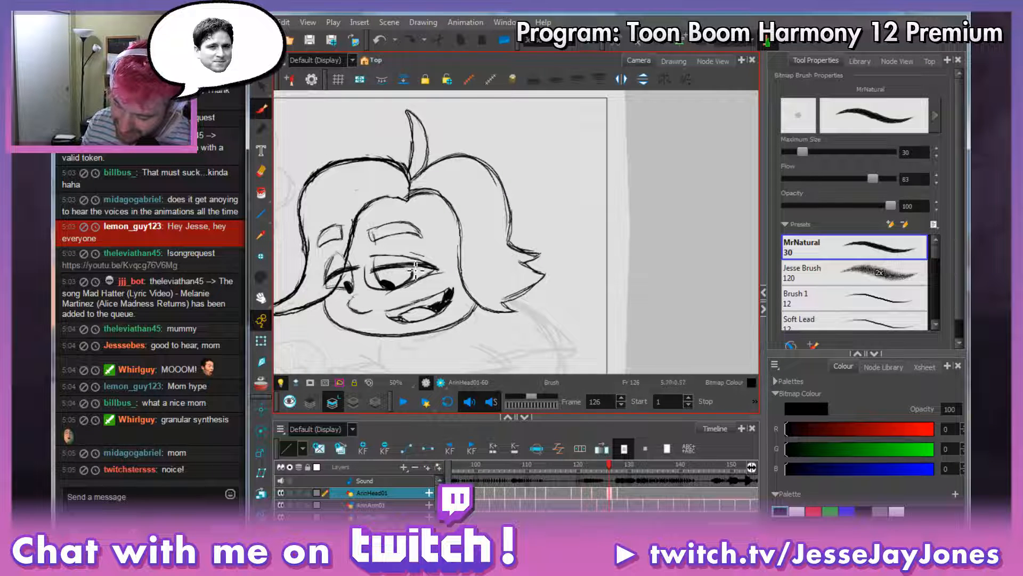
# Try an extra stroke inside the near eye on frame 126 and undo it.
pyautogui.moveTo(405, 261); pyautogui.dragTo(415, 270)
pyautogui.hotkey('ctrl', 'z')
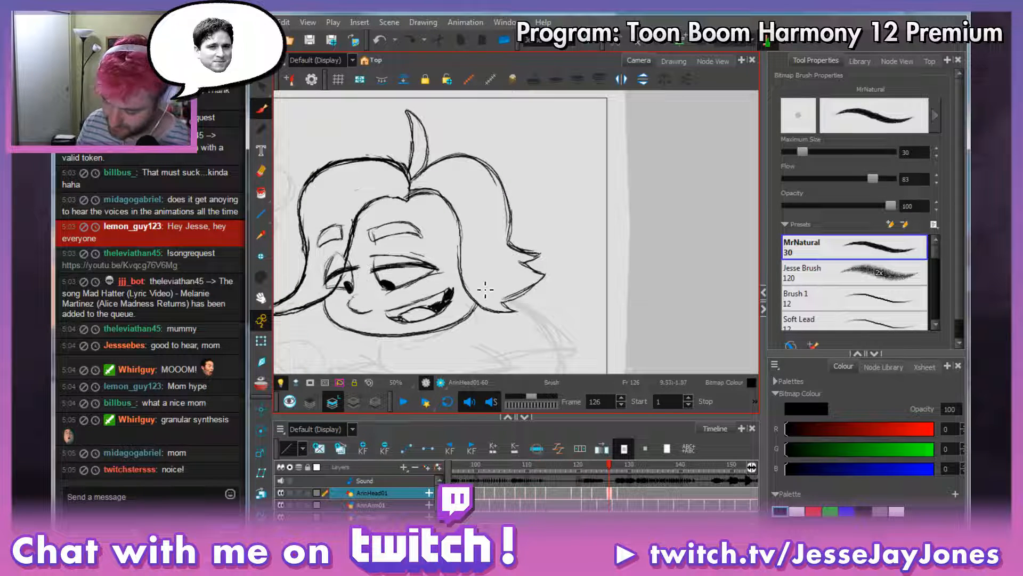
# Flip between the key drawing on frame 123 and the in-between on frame 126 to examine the facial change.
pyautogui.press('f')
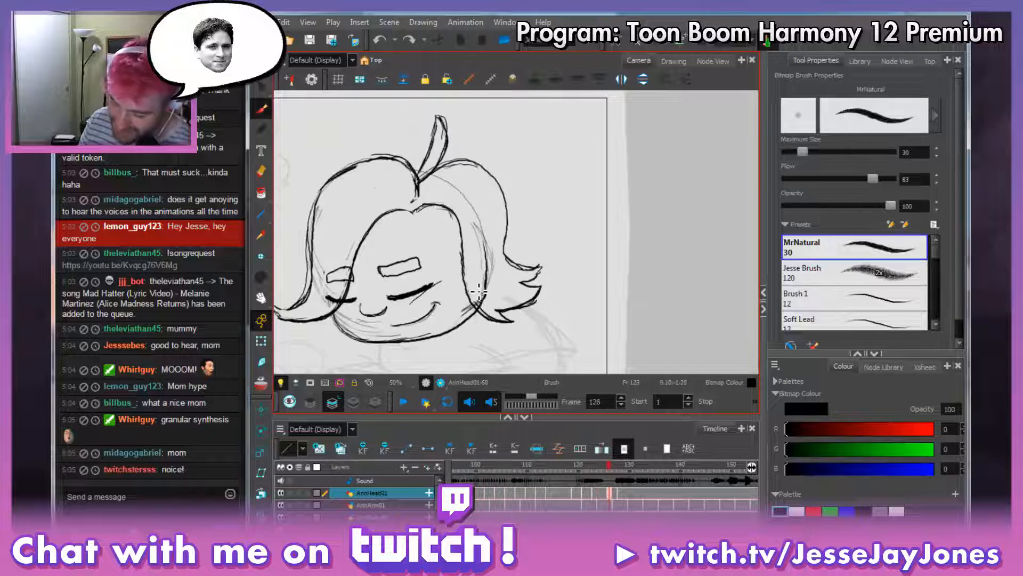
pyautogui.press('g')
pyautogui.press('g')
pyautogui.press('f')
pyautogui.press('f')
pyautogui.press('g')
pyautogui.press('f')
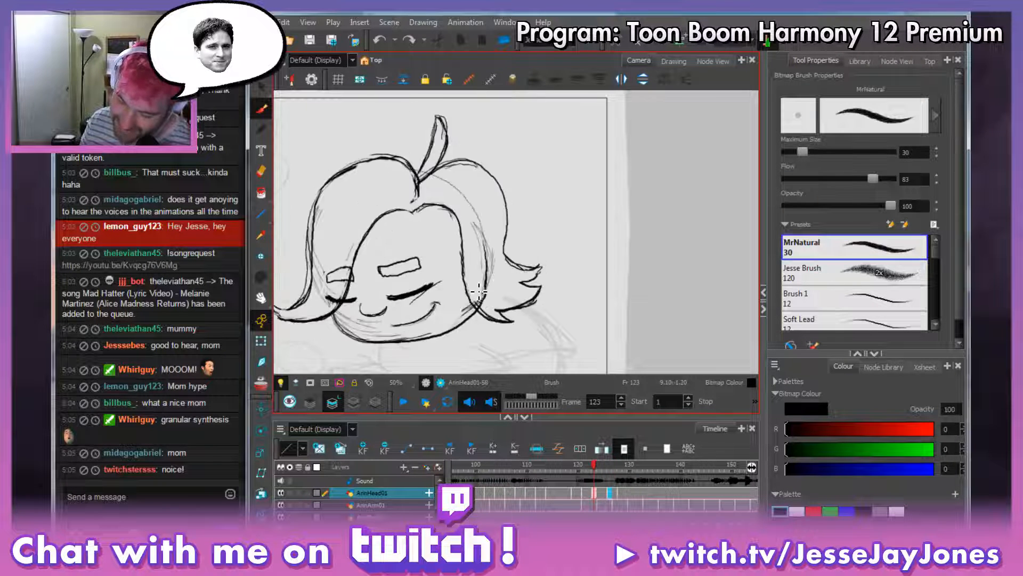
# Flip repeatedly between the head drawings on frames 123, 126 and 128 to examine the in-between's eyes and mouth.
pyautogui.press('g')
pyautogui.press('f')
pyautogui.press('g')
pyautogui.press('g')
pyautogui.press('f')
pyautogui.press('f')
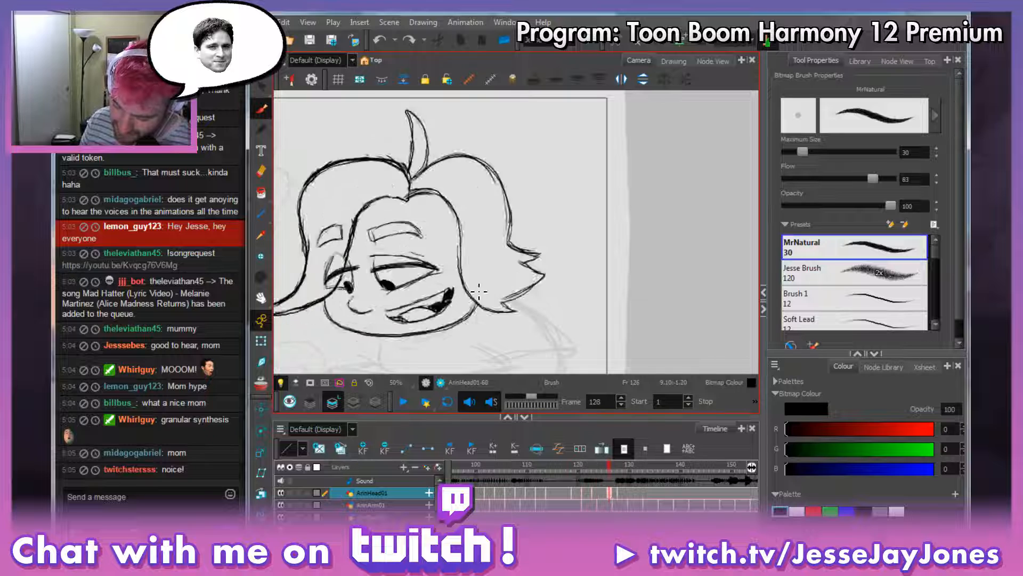
pyautogui.press('g')
pyautogui.press('g')
pyautogui.press('f')
pyautogui.press('f')
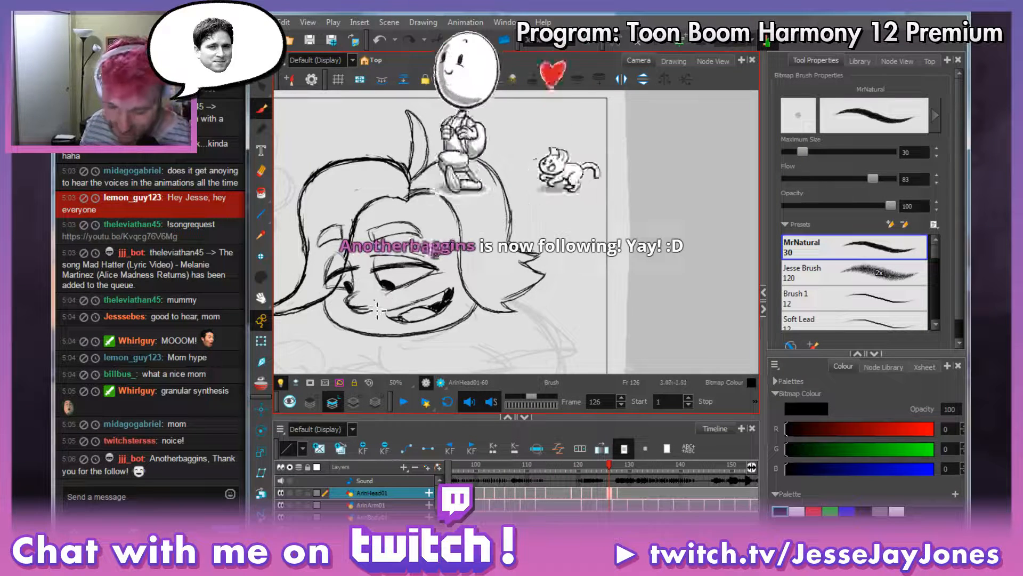
pyautogui.hotkey('alt', 'e')
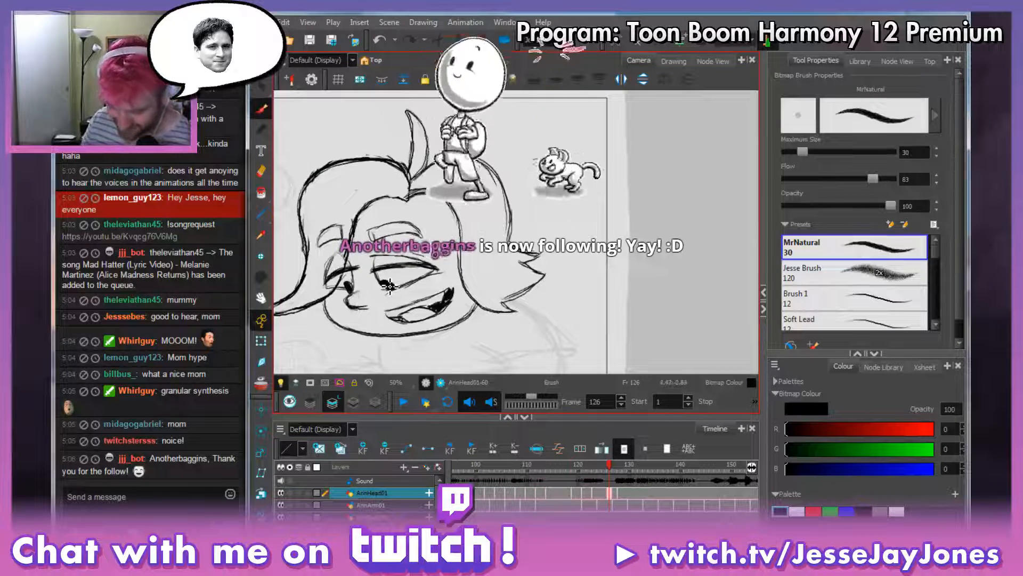
pyautogui.hotkey('alt', 'b')
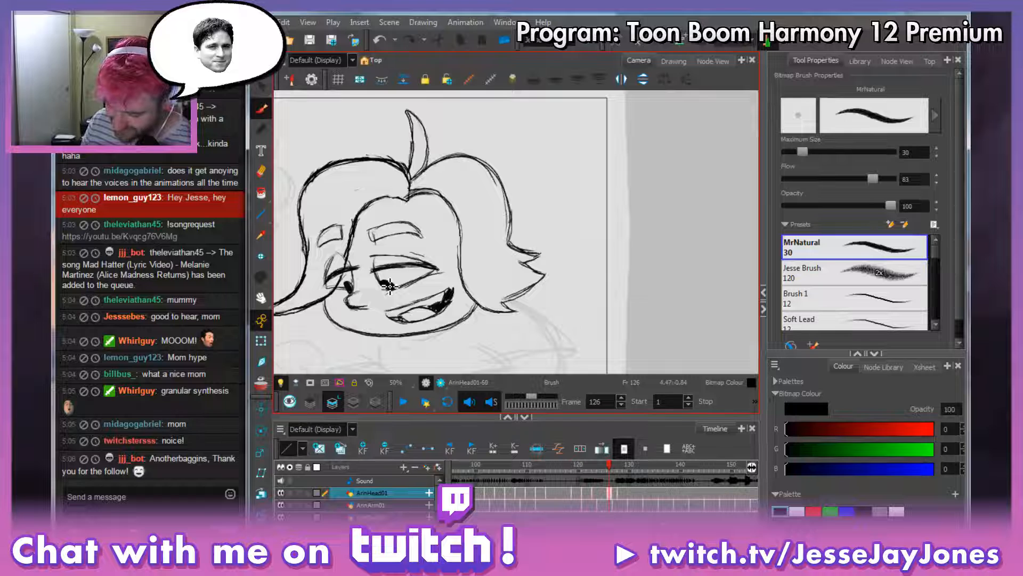
pyautogui.press('f')
pyautogui.press('g')
pyautogui.press('g')
pyautogui.press('f')
pyautogui.press('f')
pyautogui.press('g')
pyautogui.press('g')
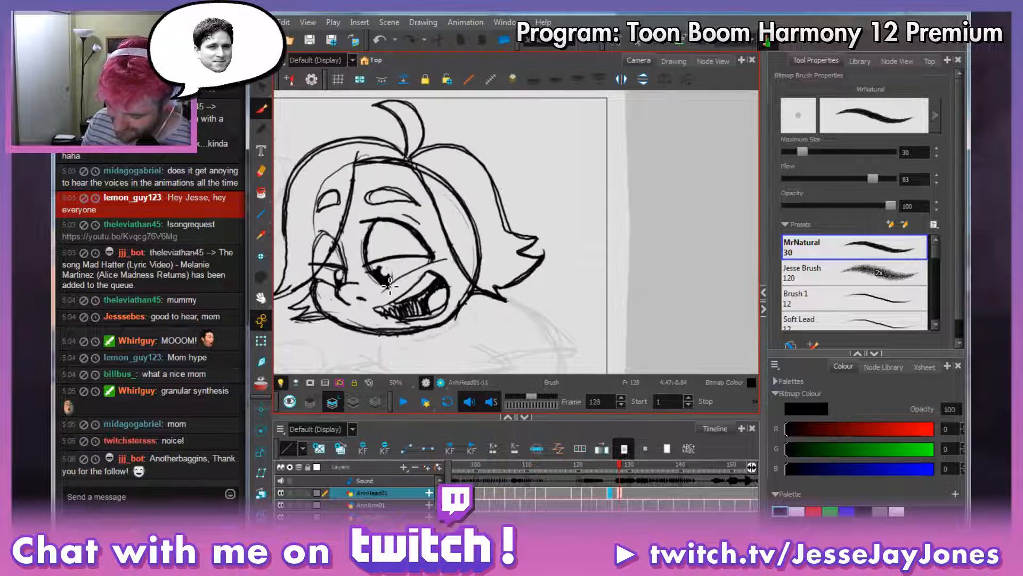
pyautogui.press('f')
pyautogui.press('f')
pyautogui.press('g')
pyautogui.press('g')
pyautogui.press('f')
pyautogui.press('f')
pyautogui.press('g')
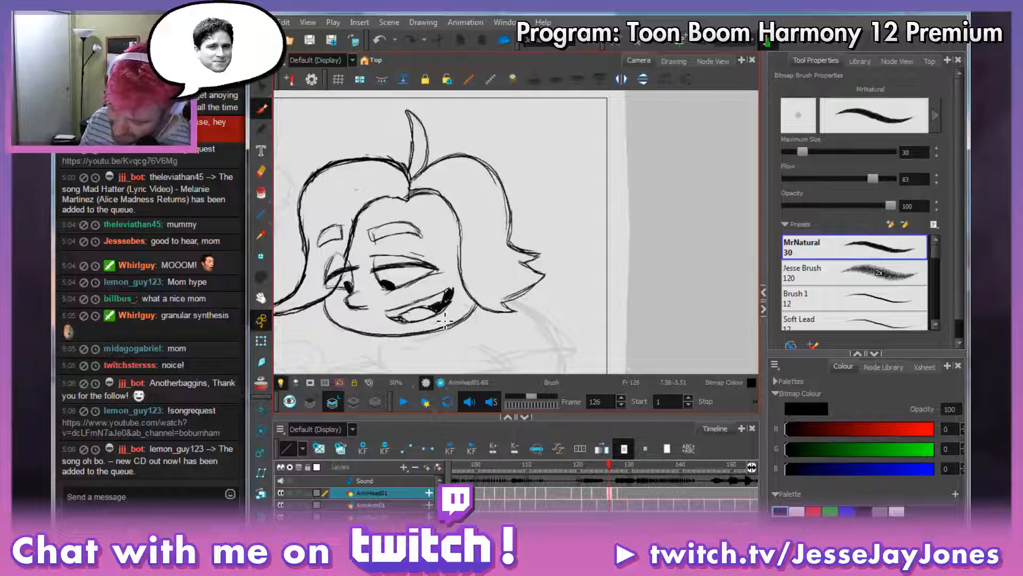
pyautogui.press('f')
pyautogui.press('f')
pyautogui.press('g')
pyautogui.press('g')
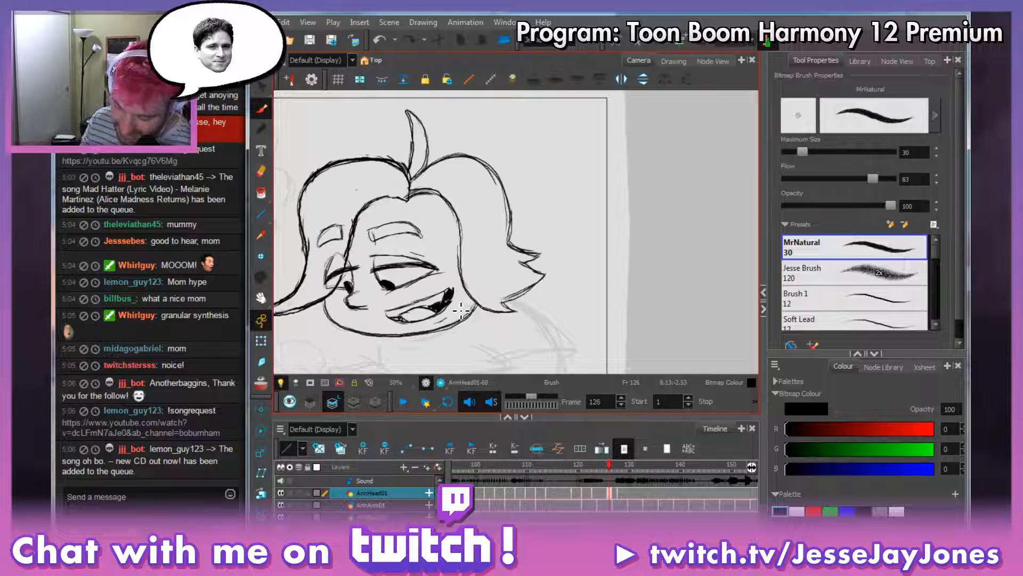
# Flip back through the head drawings from frame 126 to frame 121 to examine the start of the turn.
pyautogui.press('g')
pyautogui.press('f')
pyautogui.press('f')
pyautogui.press('f')
pyautogui.press('g')
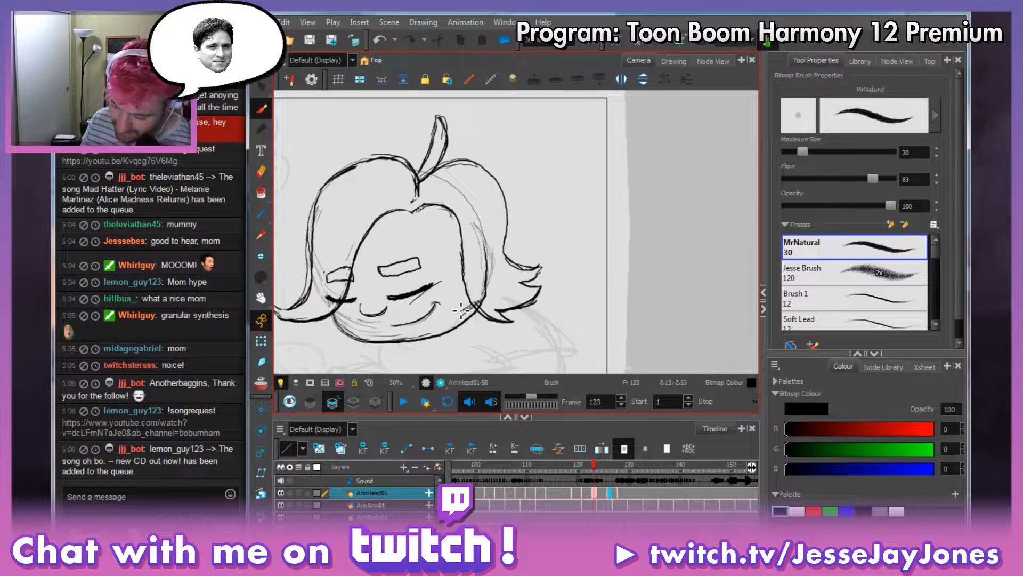
pyautogui.press('f')
pyautogui.press('f')
pyautogui.press('f')
pyautogui.press('g')
pyautogui.press('g')
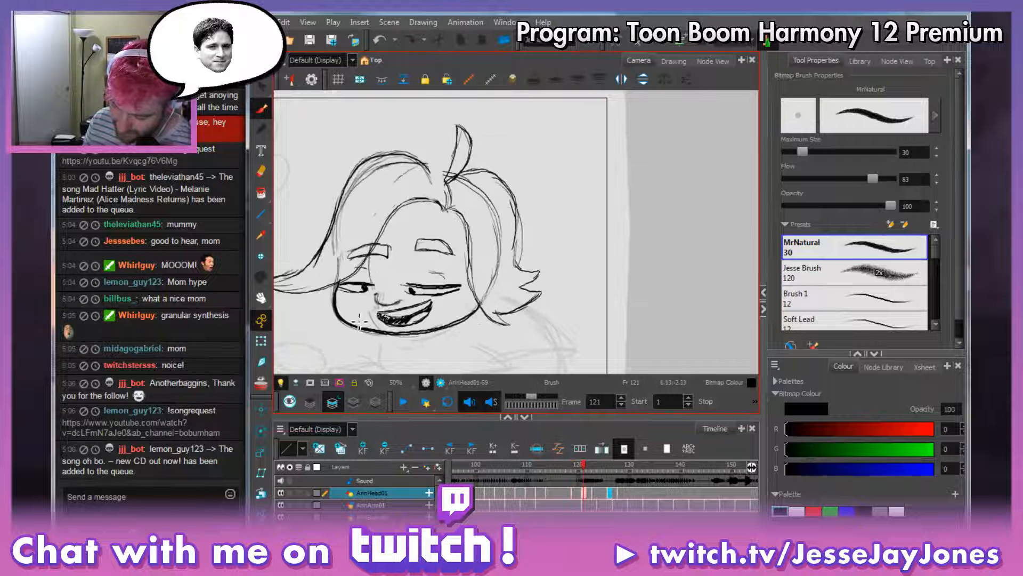
# Draw the small back hair strands beside the far cheek on frame 121 and save the scene.
pyautogui.press('f')
pyautogui.press('g')
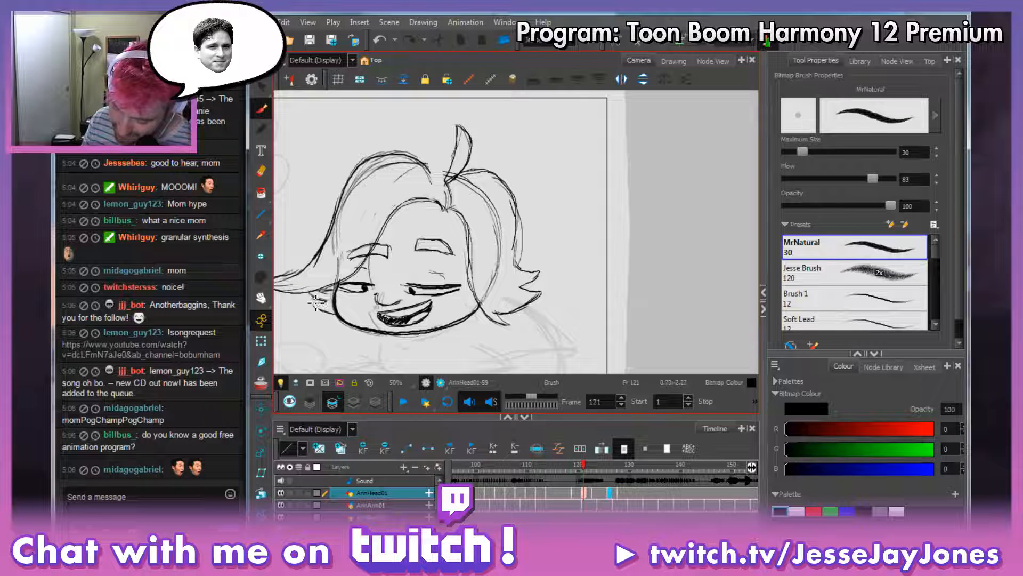
pyautogui.moveTo(315, 306); pyautogui.dragTo(331, 309)
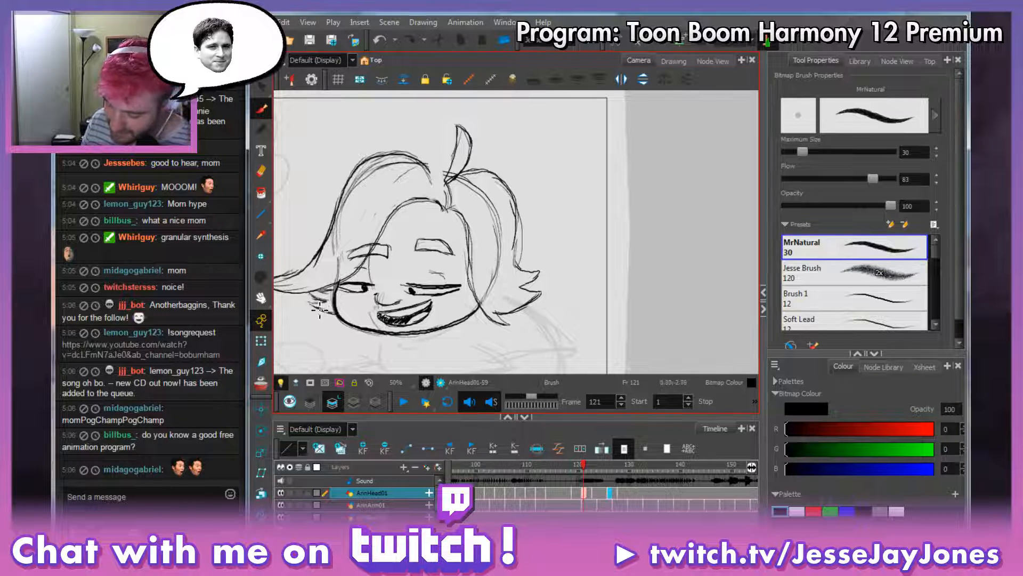
pyautogui.hotkey('alt', 's')
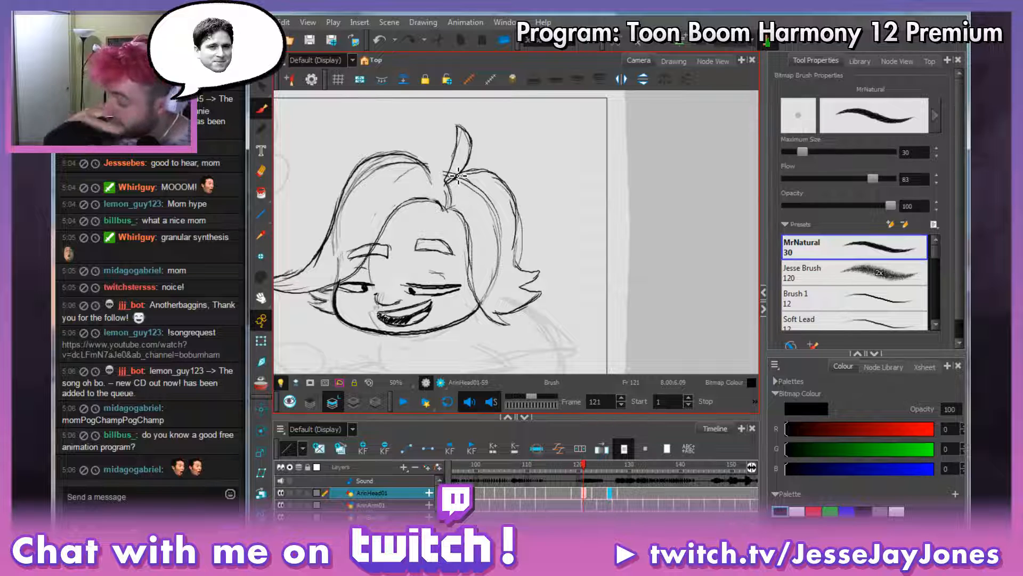
pyautogui.click(265, 22)
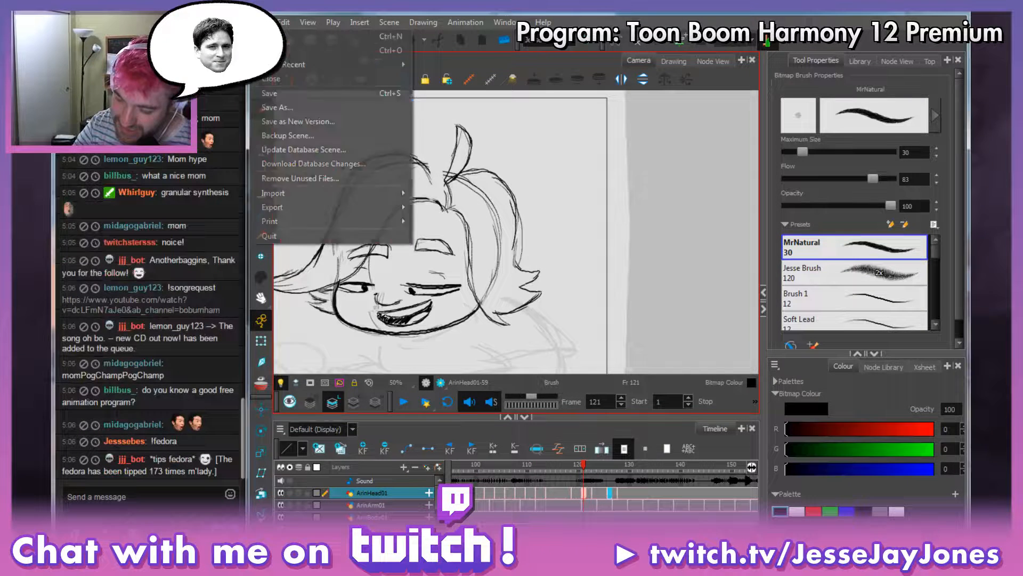
pyautogui.click(279, 96)
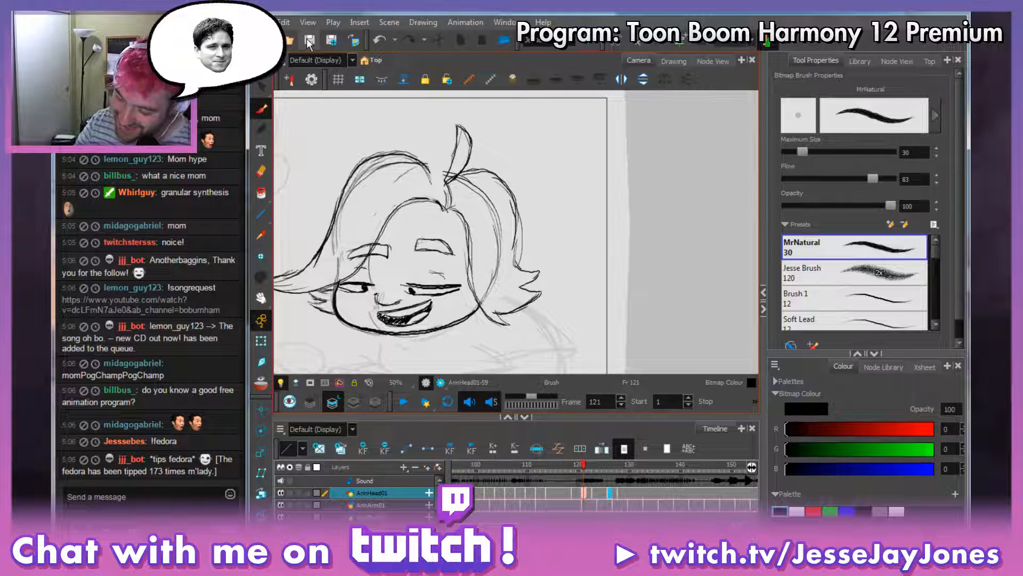
# Add the small back hair tuft beside the far cheek on the frame 126 in-between.
pyautogui.press('.')
pyautogui.press('.')
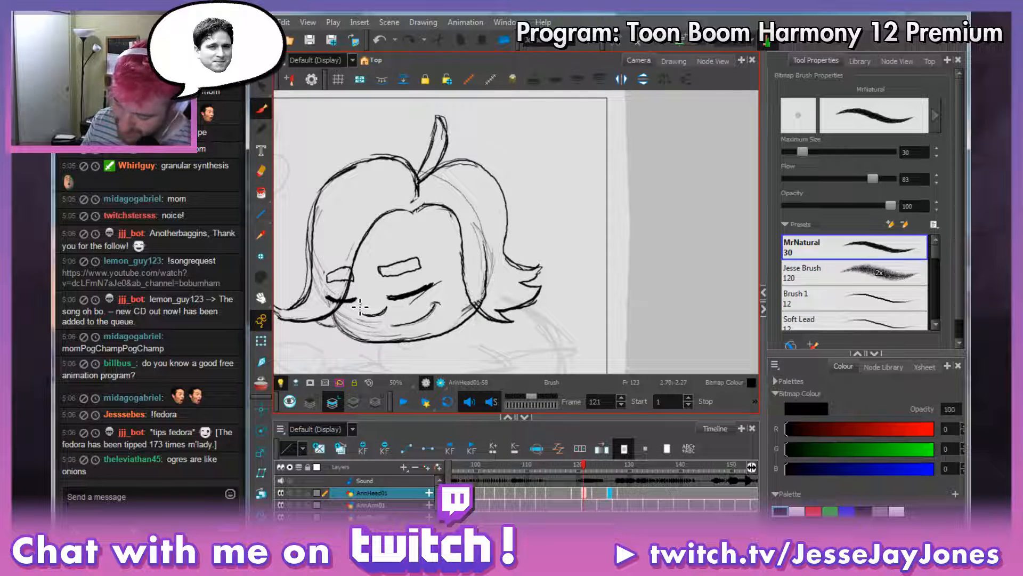
pyautogui.press('g')
pyautogui.press('g')
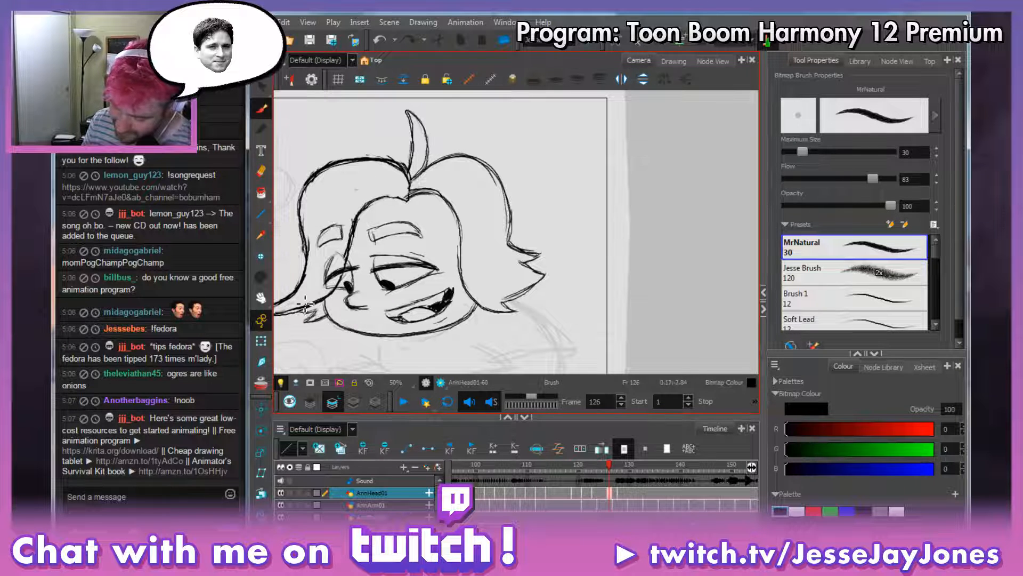
# Flip between frames 123, 126 and 128 to examine the back hair tuft's motion.
pyautogui.press('f')
pyautogui.press('g')
pyautogui.press('g')
pyautogui.press('f')
pyautogui.press('f')
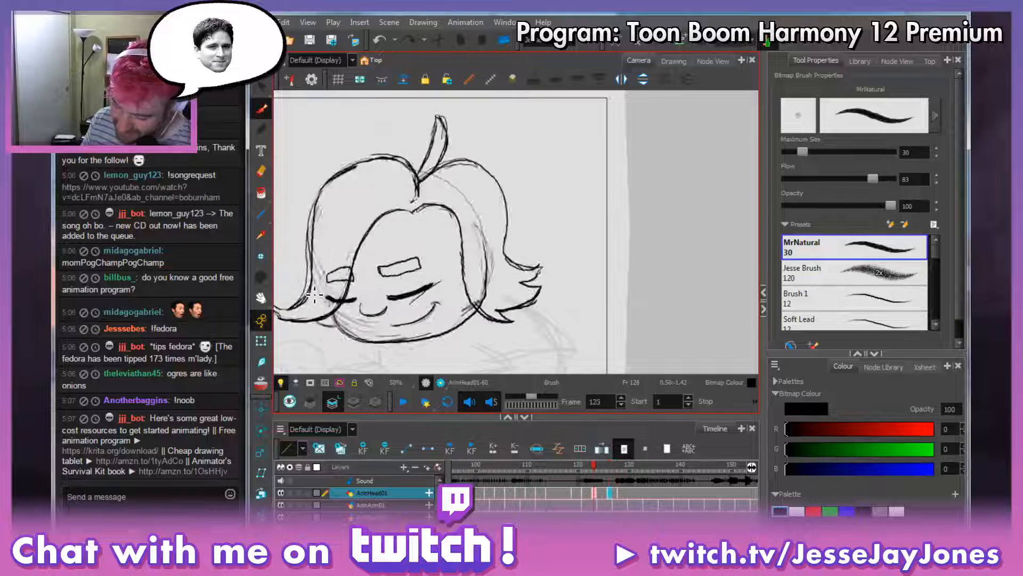
pyautogui.press('g')
pyautogui.press('g')
pyautogui.press('f')
pyautogui.press('f')
pyautogui.press('g')
pyautogui.press('g')
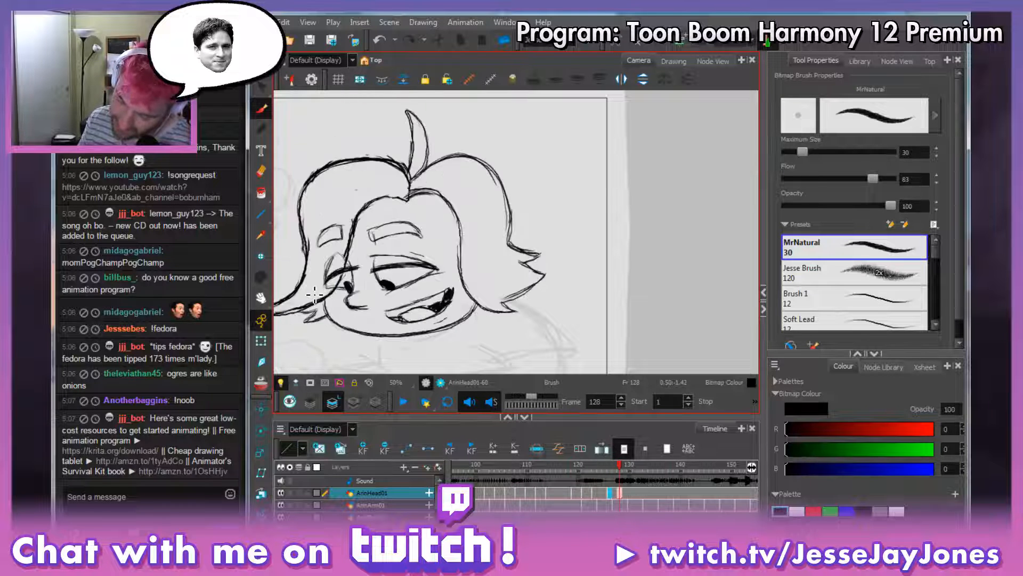
# Flip through the head drawings from frame 128 back to 121 and ahead to frame 160 to examine the turn.
pyautogui.press('f')
pyautogui.press('f')
pyautogui.press('f')
pyautogui.press('g')
pyautogui.press('g')
pyautogui.press('g')
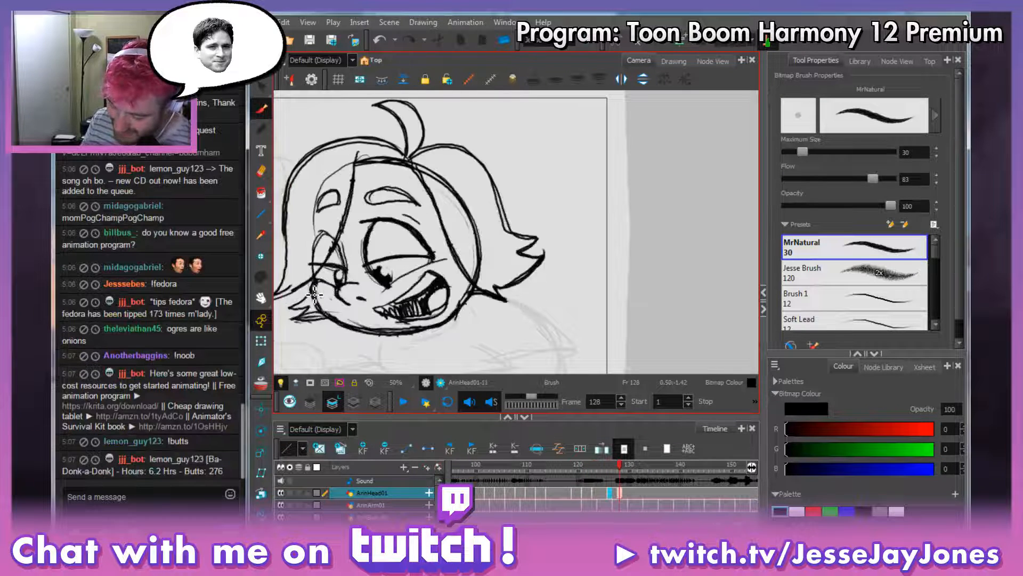
pyautogui.press('f')
pyautogui.press('f')
pyautogui.press('f')
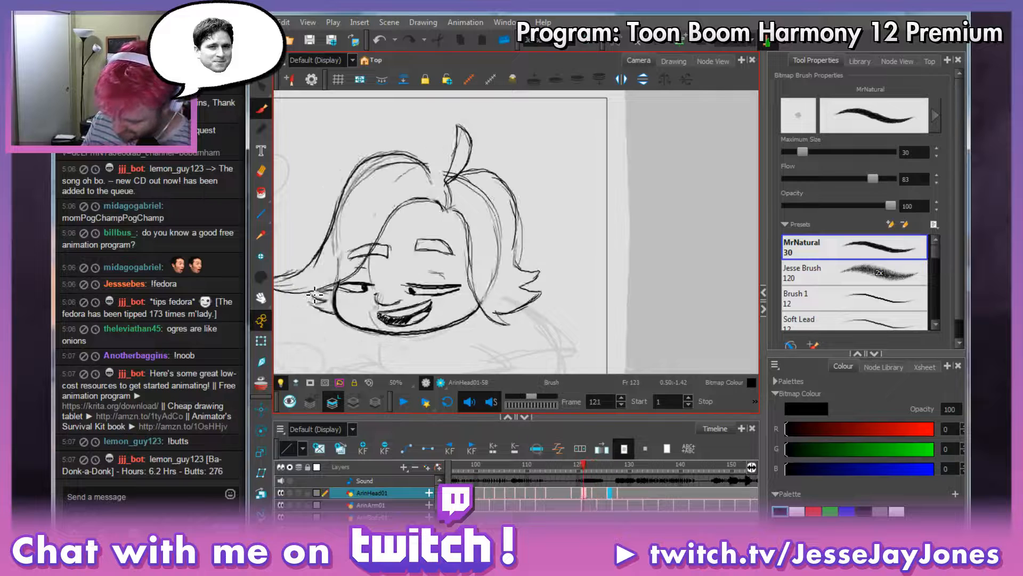
pyautogui.press('f')
pyautogui.press('f')
pyautogui.press('f')
pyautogui.press('g')
pyautogui.press('g')
pyautogui.press('g')
pyautogui.press('g')
pyautogui.press('g')
pyautogui.press('g')
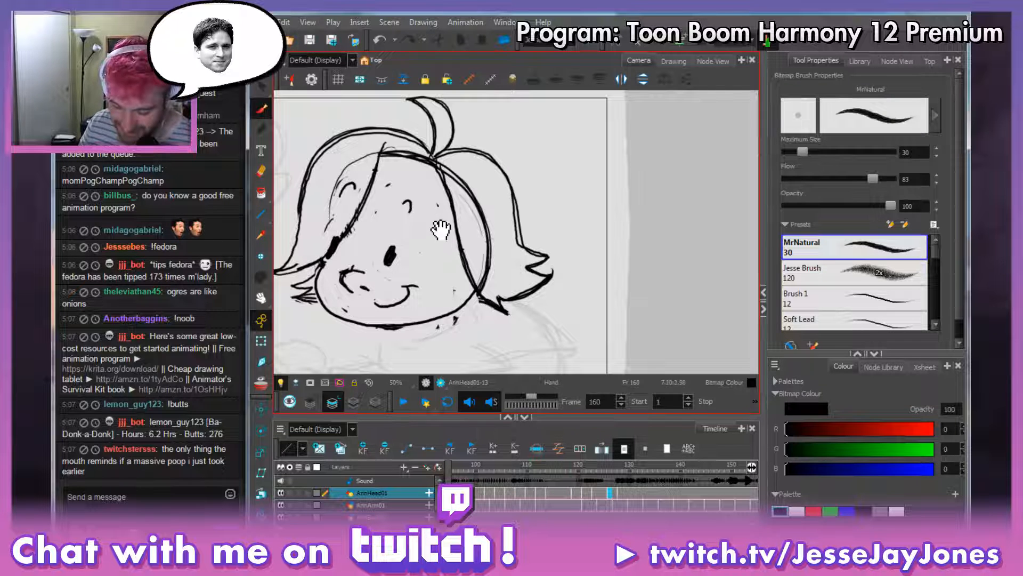
# Flip through the head drawings between frames 114 and 160 to examine the flow of the whole head movement.
pyautogui.moveTo(440, 229); pyautogui.dragTo(463, 239)
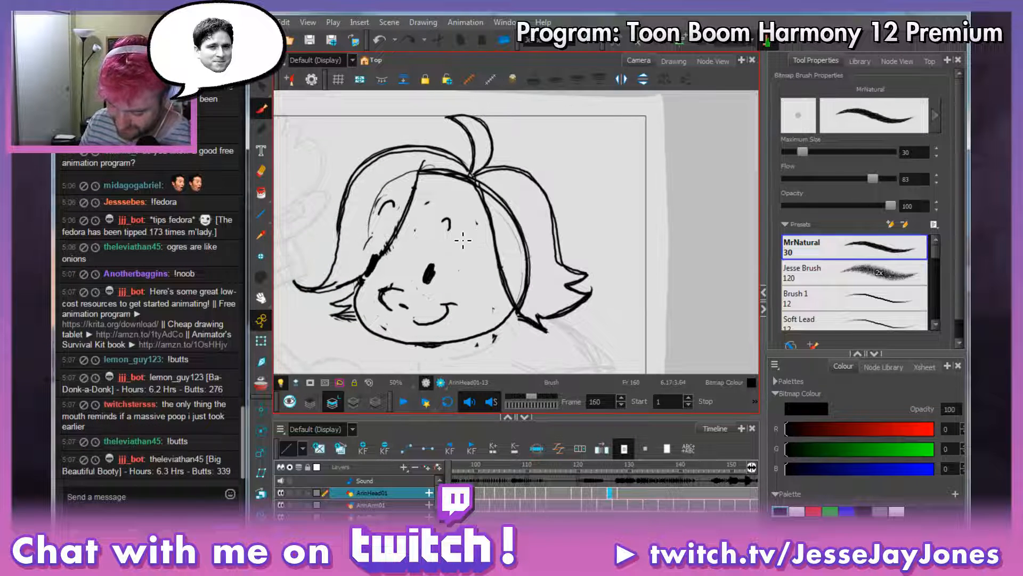
pyautogui.moveTo(566, 287)
pyautogui.mouseDown()
pyautogui.moveTo(539, 281)
pyautogui.moveTo(545, 293)
pyautogui.moveTo(572, 261)
pyautogui.mouseUp()
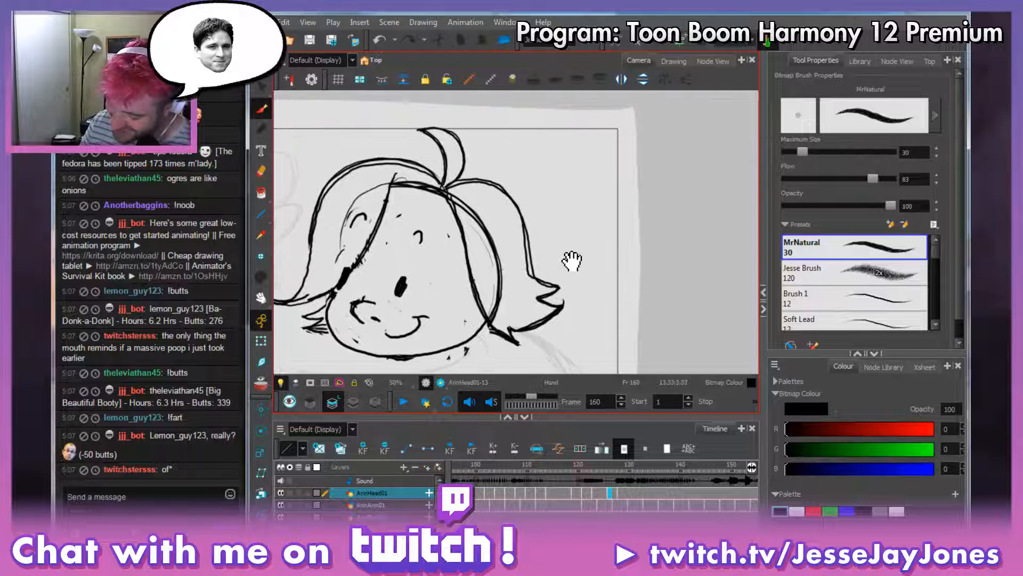
pyautogui.press('f')
pyautogui.press('f')
pyautogui.press('f')
pyautogui.press('f')
pyautogui.press('f')
pyautogui.press('f')
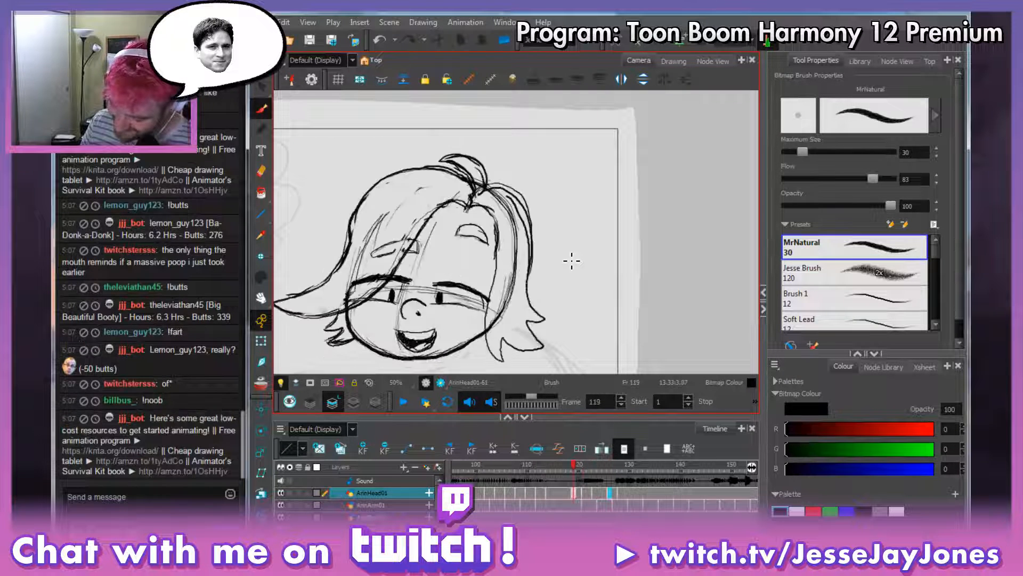
pyautogui.press('g')
pyautogui.press('g')
pyautogui.press('g')
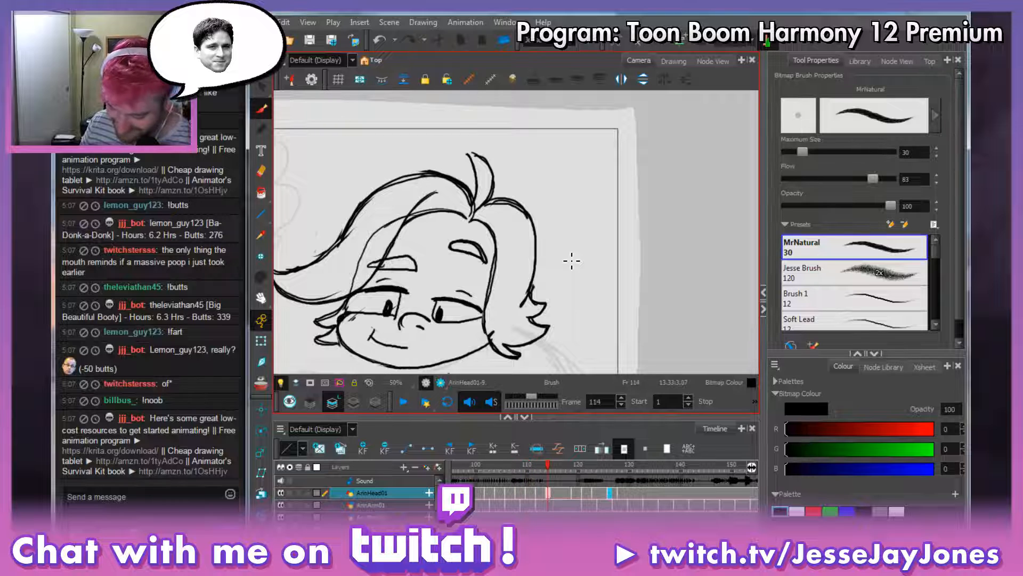
pyautogui.press('g')
pyautogui.press('g')
pyautogui.press('g')
pyautogui.press('g')
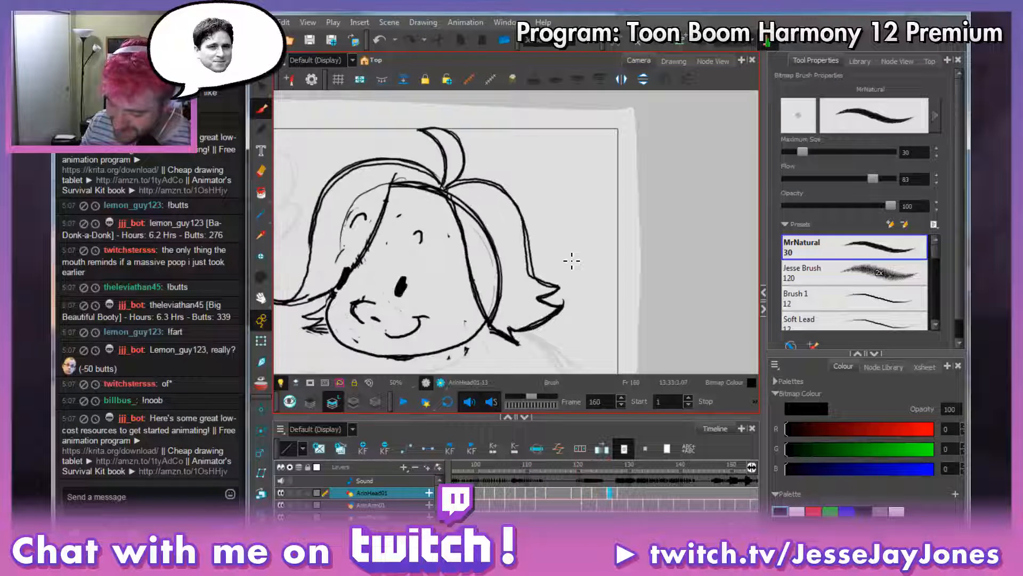
# Flip back from frame 160 to the head drawing on frame 121 and check the motion up to frame 124.
pyautogui.press('f')
pyautogui.press('f')
pyautogui.press('f')
pyautogui.press('f')
pyautogui.press('f')
pyautogui.press('f')
pyautogui.press('f')
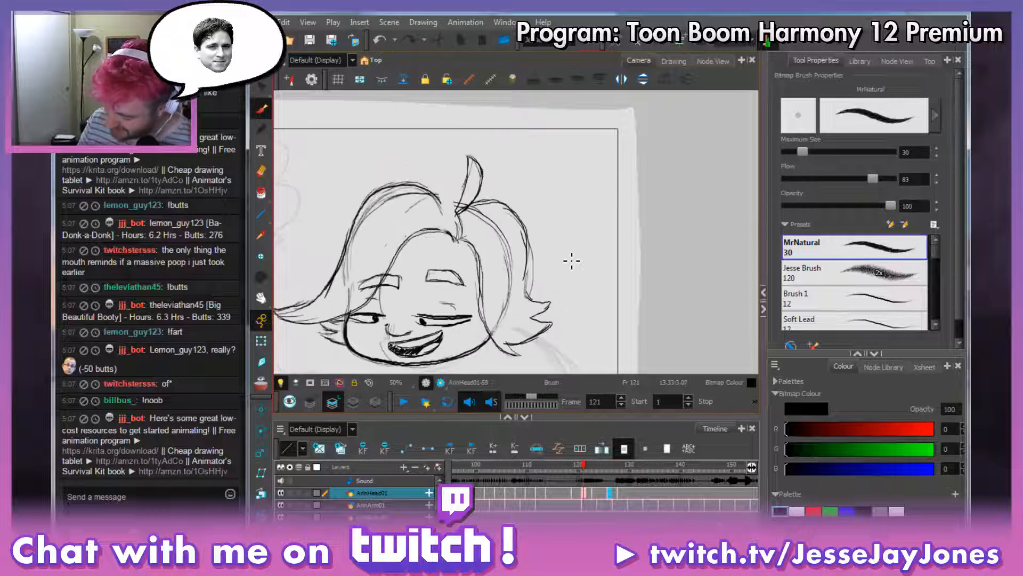
pyautogui.press('g')
pyautogui.press('g')
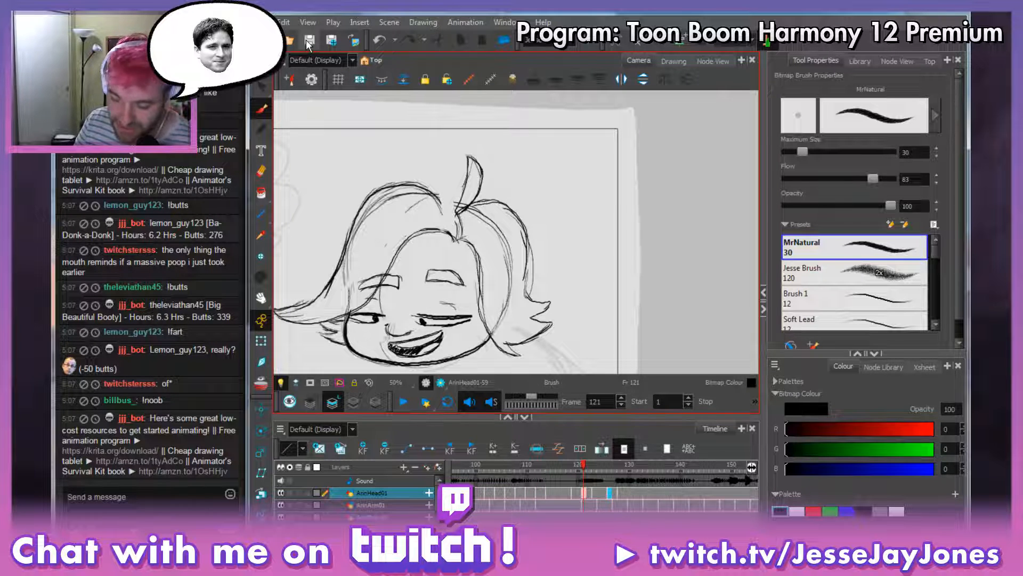
pyautogui.press('g')
pyautogui.press('g')
pyautogui.press('g')
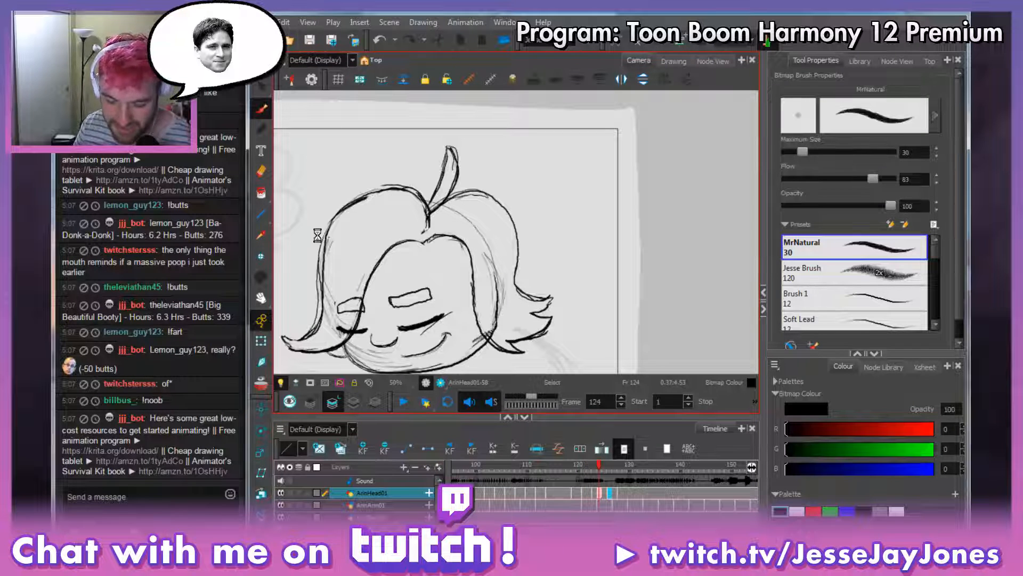
# Duplicate the open-mouthed head drawing at frame 135 so that frame has its own separate copy.
pyautogui.moveTo(599, 469); pyautogui.dragTo(625, 470)
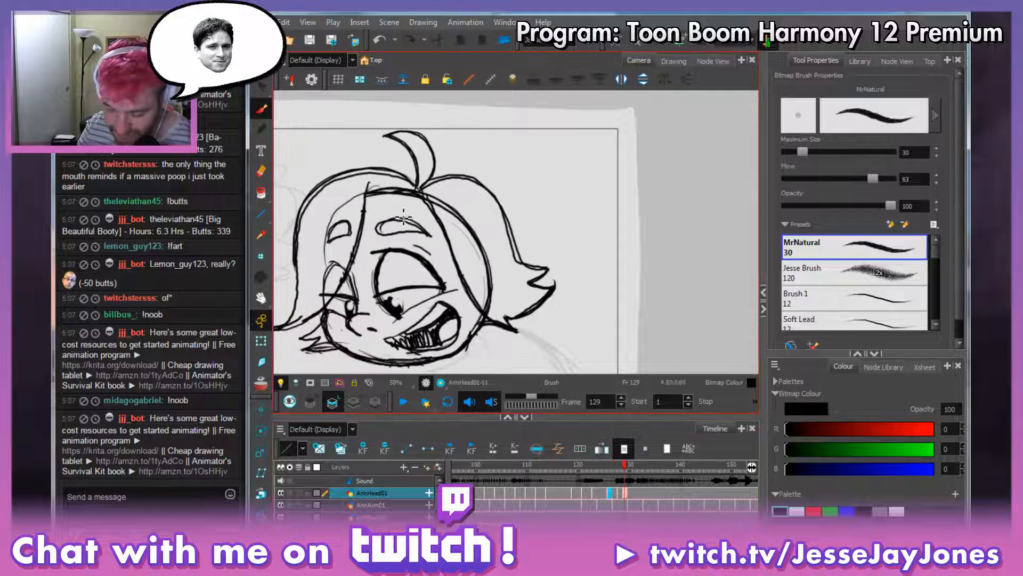
pyautogui.press('space')
pyautogui.moveTo(426, 211); pyautogui.dragTo(445, 229)
pyautogui.moveTo(472, 295); pyautogui.dragTo(499, 295)
pyautogui.moveTo(623, 461)
pyautogui.mouseDown()
pyautogui.moveTo(619, 469)
pyautogui.moveTo(648, 472)
pyautogui.moveTo(632, 479)
pyautogui.mouseUp()
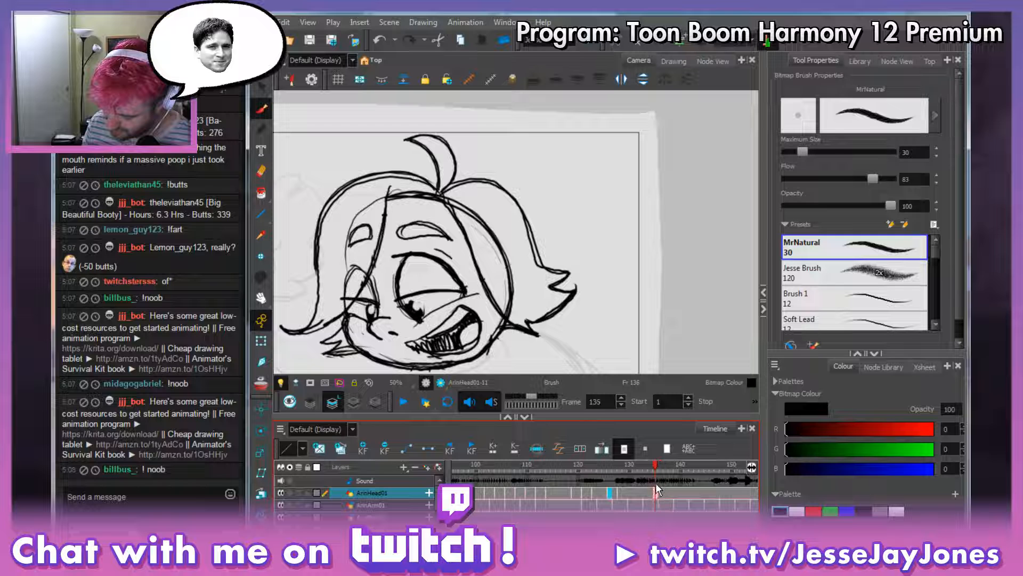
pyautogui.click(655, 492)
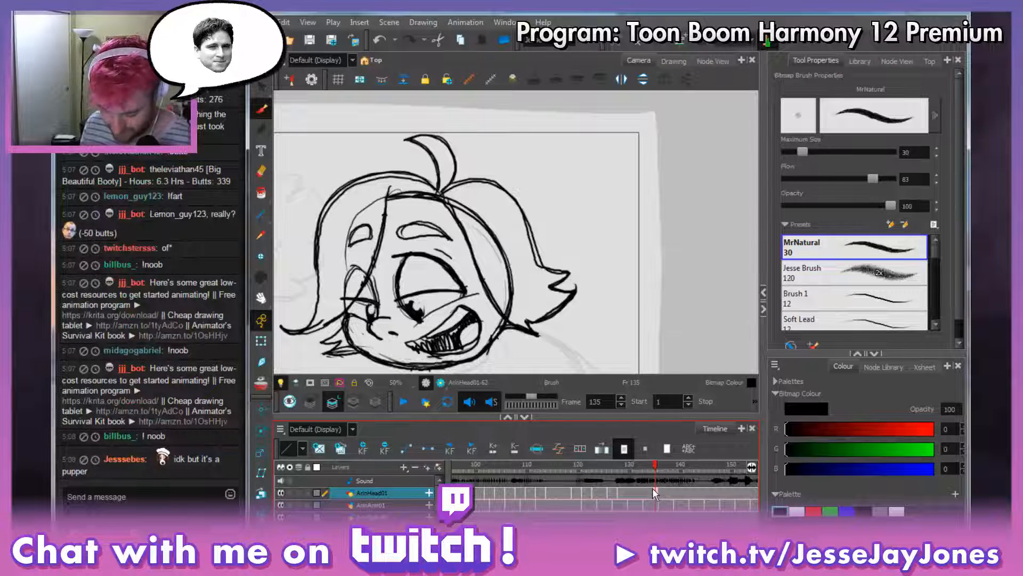
# Compare frame 128 with the preceding in-between, and erase the mouth and lower face outline on frame 128.
pyautogui.click(620, 492)
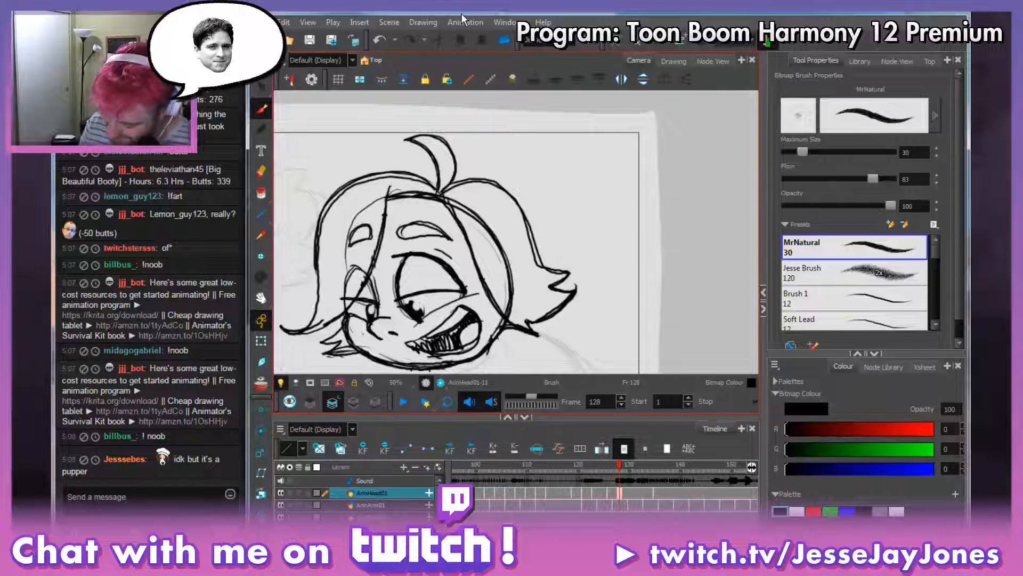
pyautogui.click(613, 464)
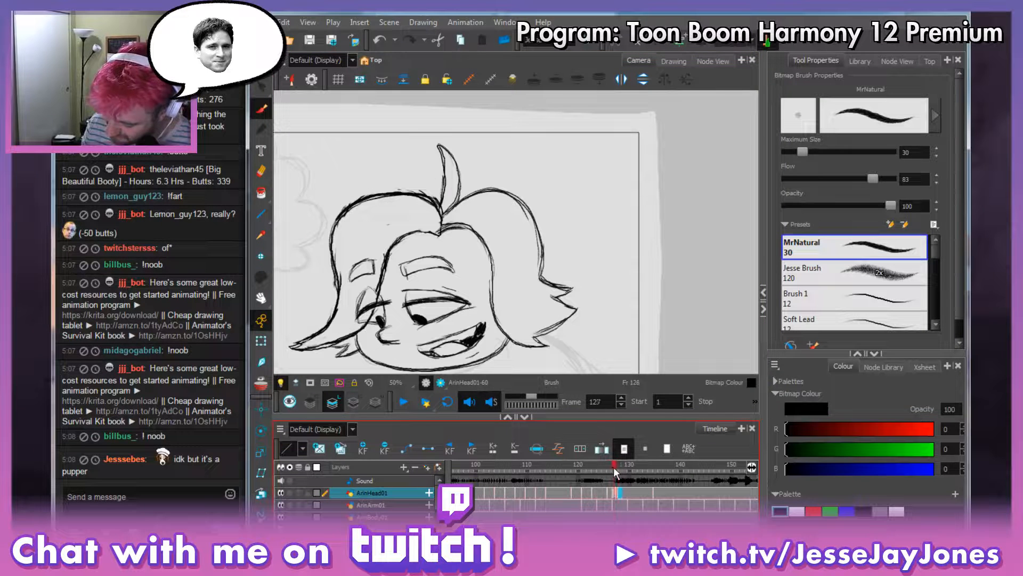
pyautogui.moveTo(613, 467); pyautogui.dragTo(618, 465)
pyautogui.moveTo(484, 320)
pyautogui.mouseDown()
pyautogui.moveTo(481, 310)
pyautogui.moveTo(465, 290)
pyautogui.moveTo(444, 293)
pyautogui.moveTo(413, 328)
pyautogui.moveTo(469, 302)
pyautogui.moveTo(460, 312)
pyautogui.moveTo(464, 293)
pyautogui.moveTo(480, 338)
pyautogui.moveTo(478, 305)
pyautogui.moveTo(481, 313)
pyautogui.moveTo(478, 356)
pyautogui.moveTo(464, 318)
pyautogui.moveTo(470, 343)
pyautogui.moveTo(447, 316)
pyautogui.moveTo(429, 354)
pyautogui.moveTo(462, 324)
pyautogui.moveTo(410, 355)
pyautogui.moveTo(437, 330)
pyautogui.moveTo(390, 351)
pyautogui.moveTo(355, 310)
pyautogui.mouseUp()
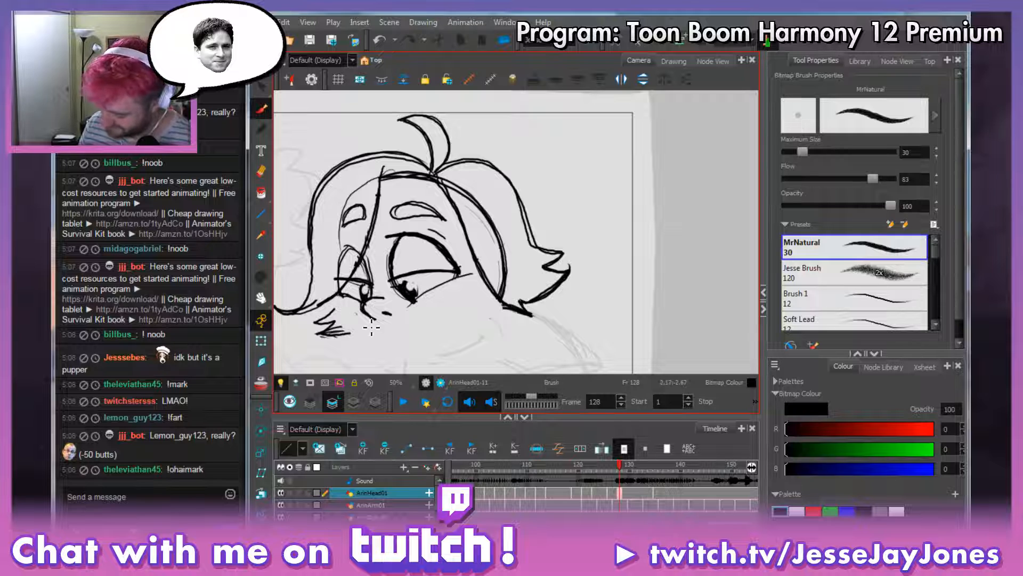
# Flip back and forth around frame 128 to compare the erased head drawing with its neighbouring frames.
pyautogui.press(',')
pyautogui.press('.')
pyautogui.press('.')
pyautogui.press('.')
pyautogui.press(',')
pyautogui.press(',')
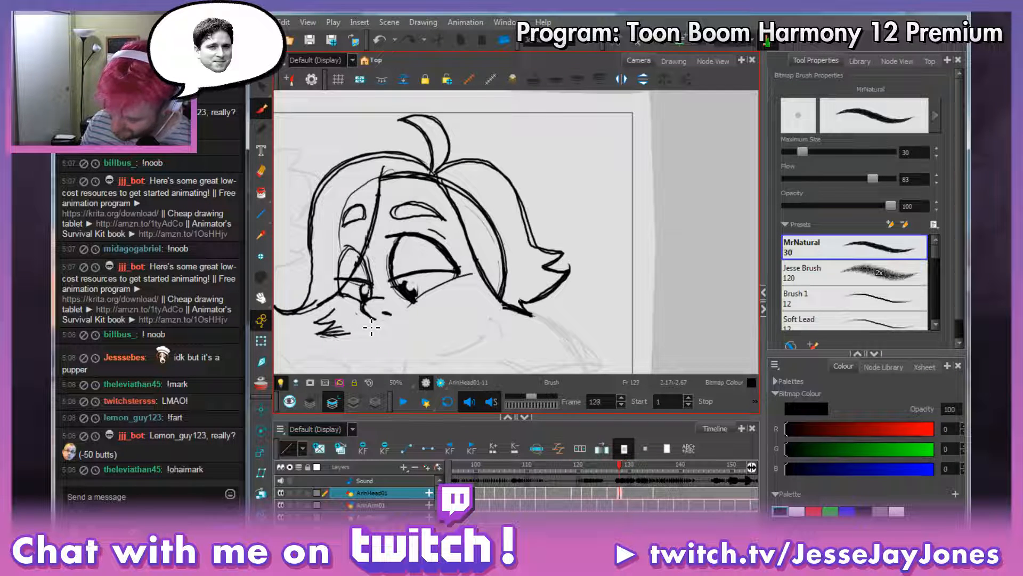
pyautogui.press(',')
pyautogui.press('.')
pyautogui.press('space')
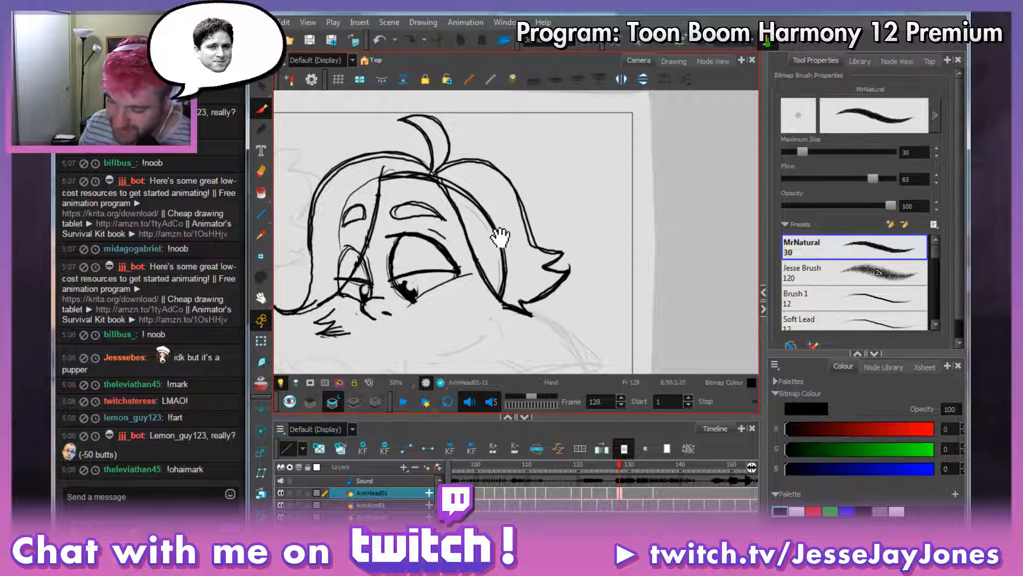
pyautogui.moveTo(500, 237); pyautogui.dragTo(498, 263)
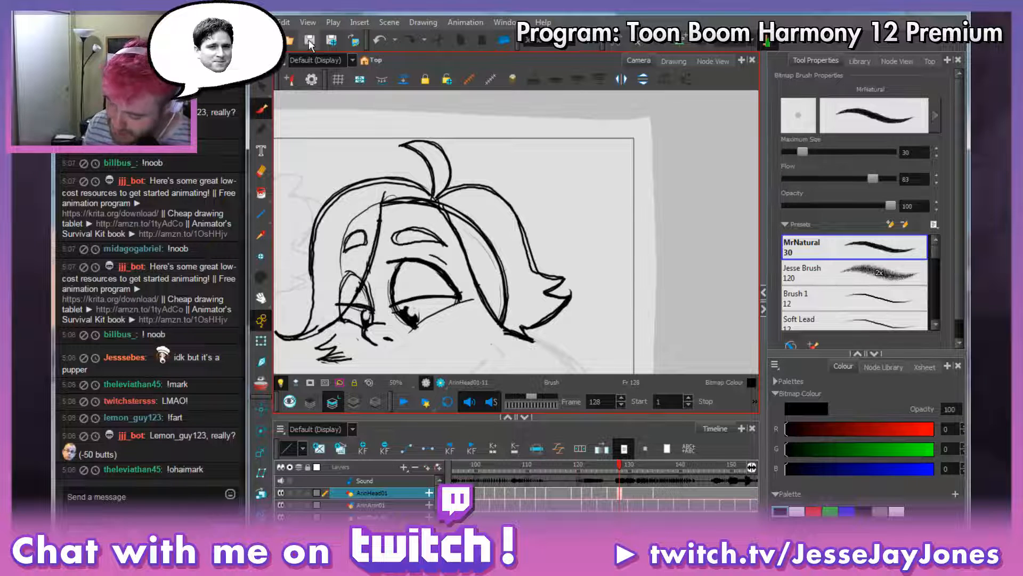
# Go to frame 134 and flip repeatedly between frames 134 and 135 to compare the two head drawings.
pyautogui.press('.')
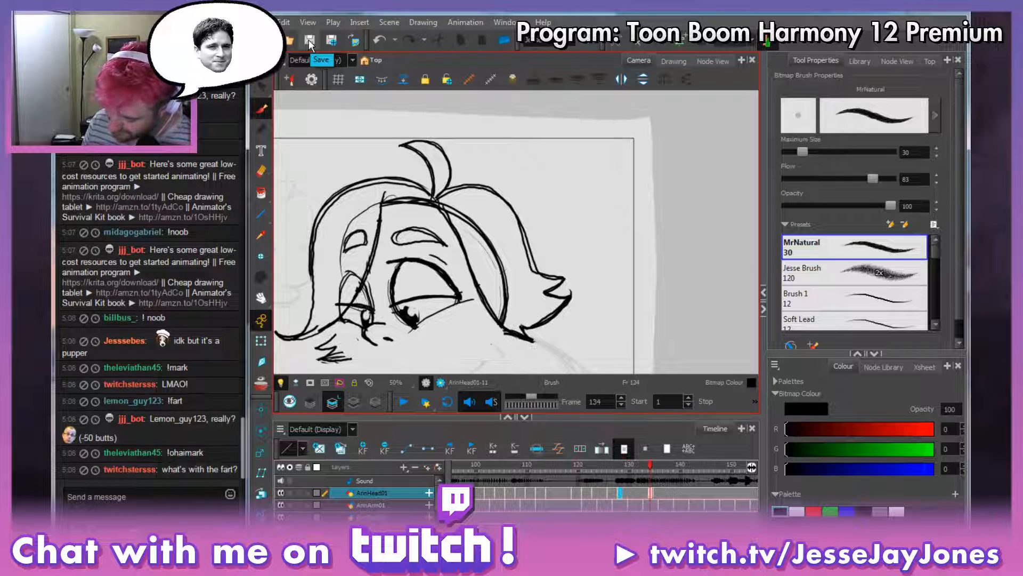
pyautogui.press('.')
pyautogui.press('.')
pyautogui.moveTo(502, 282); pyautogui.dragTo(493, 251)
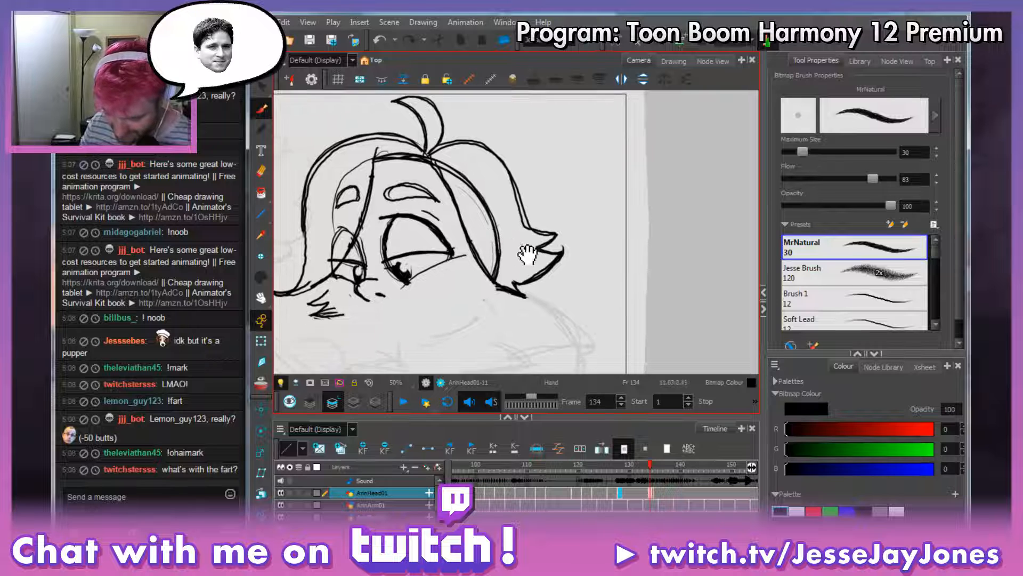
pyautogui.press('.')
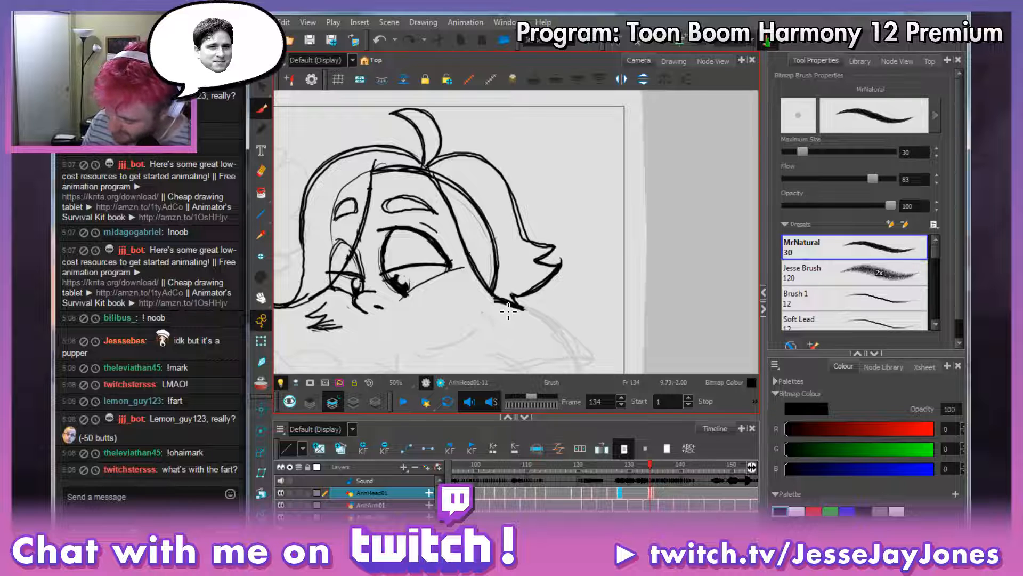
pyautogui.press('.')
pyautogui.press(',')
pyautogui.press('.')
pyautogui.press(',')
pyautogui.press('.')
pyautogui.press(',')
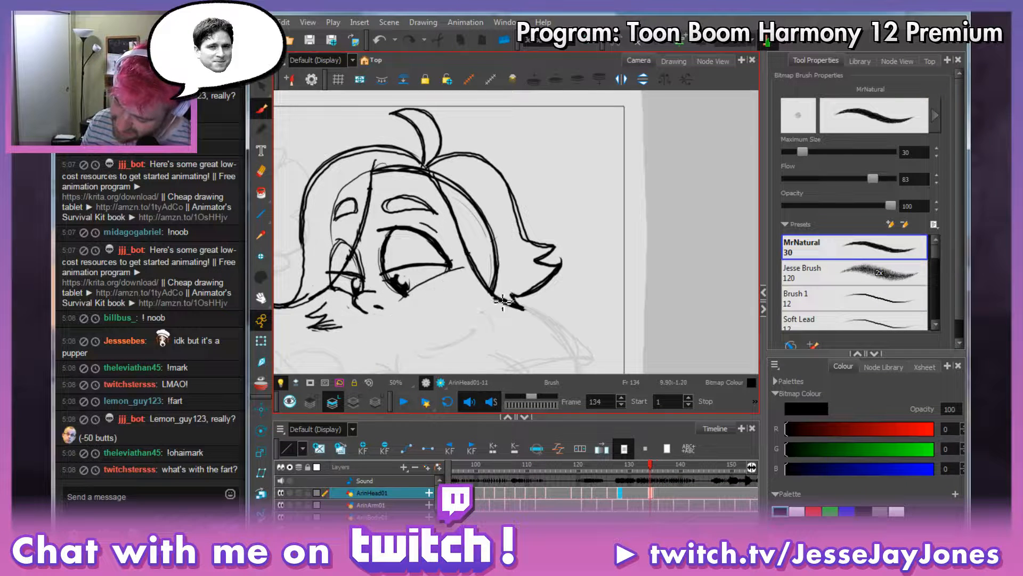
# Draw a closed lower face outline at frame 134, curving from the cheek beneath the hair around the chin to the far cheek.
pyautogui.moveTo(494, 296); pyautogui.dragTo(421, 326)
pyautogui.moveTo(493, 295)
pyautogui.mouseDown()
pyautogui.moveTo(382, 336)
pyautogui.moveTo(336, 314)
pyautogui.moveTo(405, 325)
pyautogui.moveTo(386, 336)
pyautogui.moveTo(496, 299)
pyautogui.moveTo(458, 326)
pyautogui.moveTo(384, 338)
pyautogui.moveTo(330, 310)
pyautogui.mouseUp()
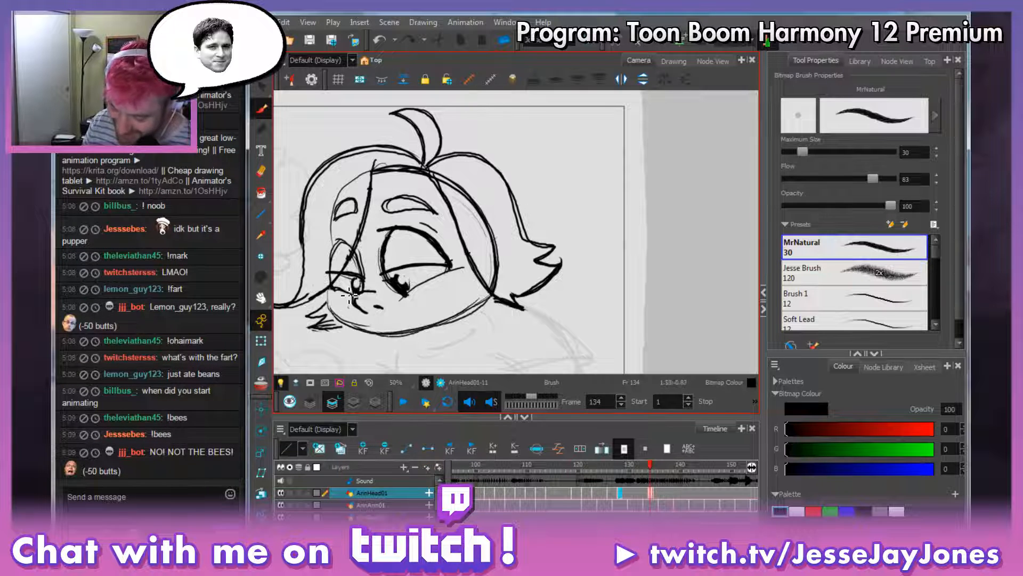
pyautogui.moveTo(545, 229); pyautogui.dragTo(564, 235)
pyautogui.moveTo(598, 292)
pyautogui.mouseDown()
pyautogui.moveTo(548, 241)
pyautogui.moveTo(564, 271)
pyautogui.mouseUp()
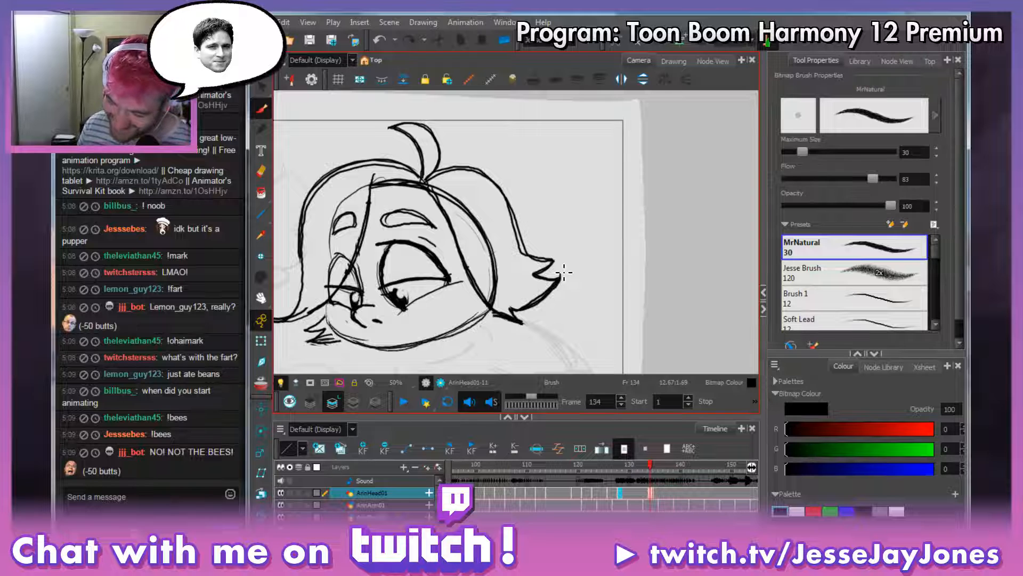
pyautogui.hotkey('ctrl', 'z')
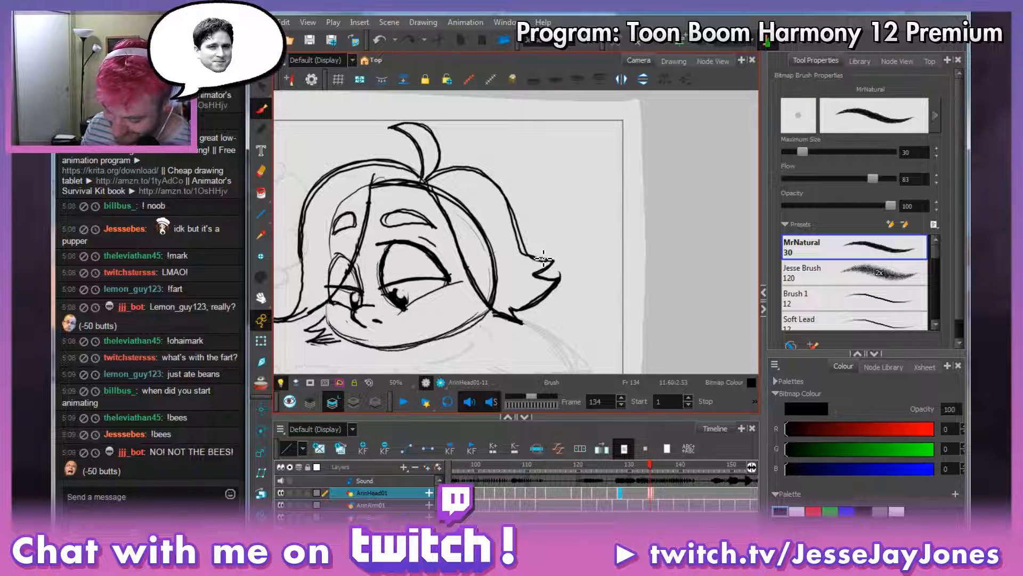
# Check the redrawn face outline across frames 130 to 135, and save the scene.
pyautogui.press('.')
pyautogui.press(',')
pyautogui.press(',')
pyautogui.press(',')
pyautogui.press(',')
pyautogui.press(',')
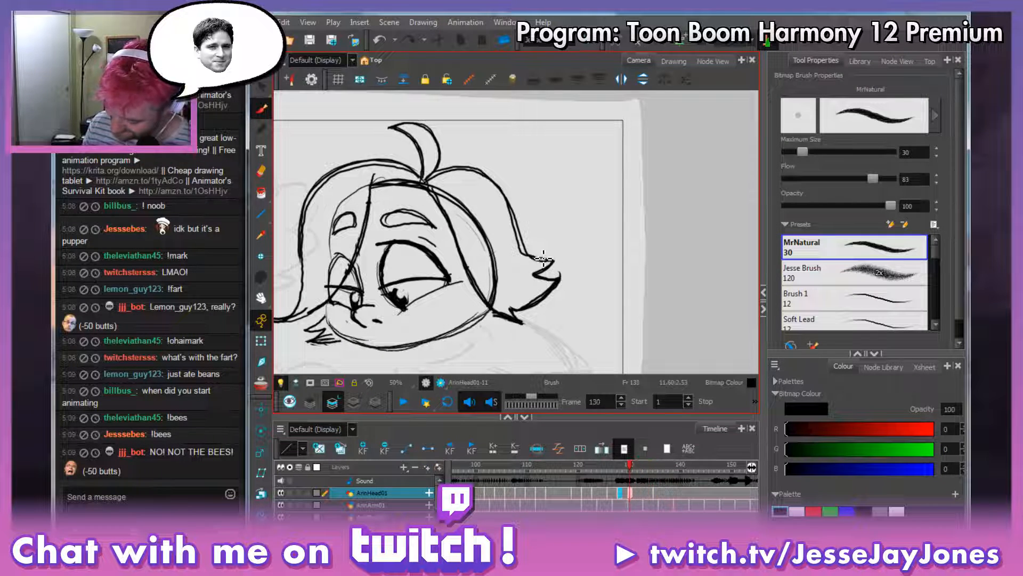
pyautogui.moveTo(629, 468)
pyautogui.mouseDown()
pyautogui.moveTo(613, 466)
pyautogui.moveTo(646, 465)
pyautogui.mouseUp()
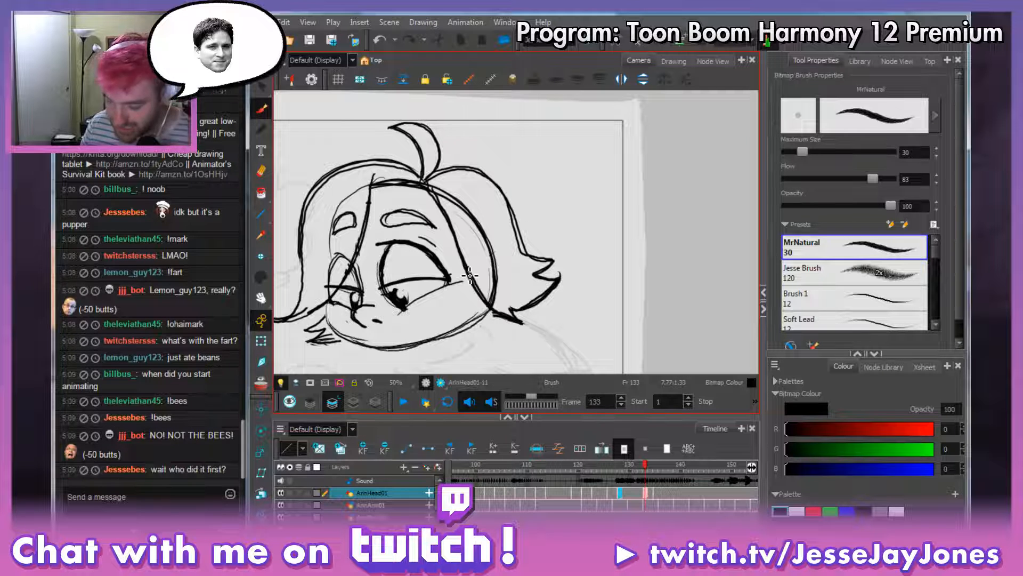
pyautogui.click(310, 43)
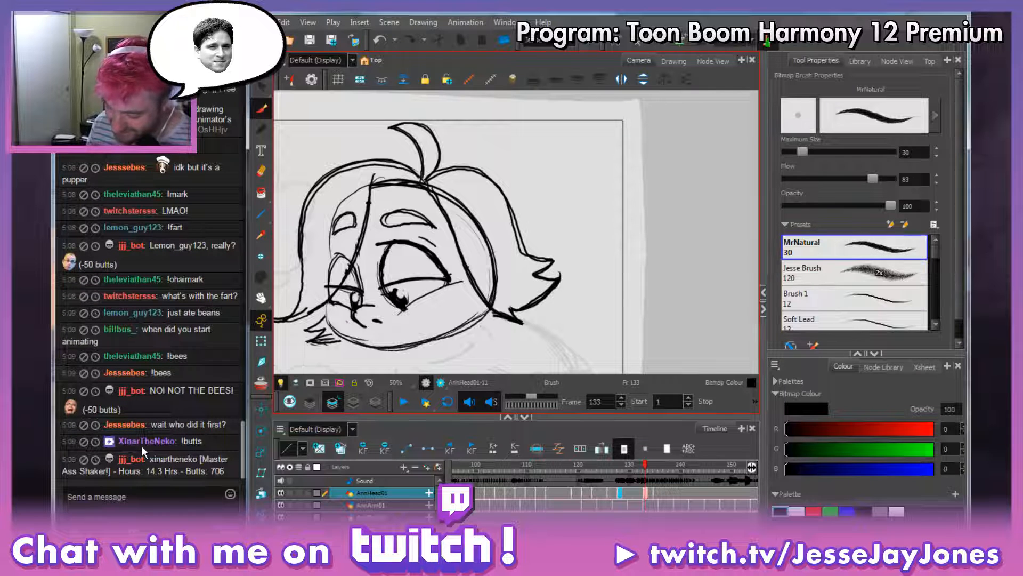
pyautogui.click(639, 471)
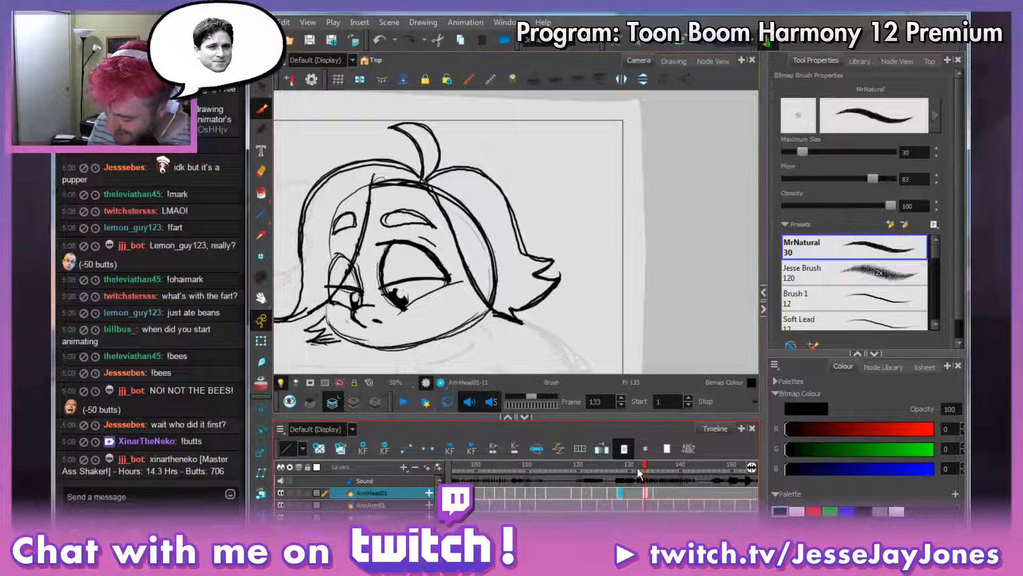
pyautogui.click(651, 464)
pyautogui.press('space')
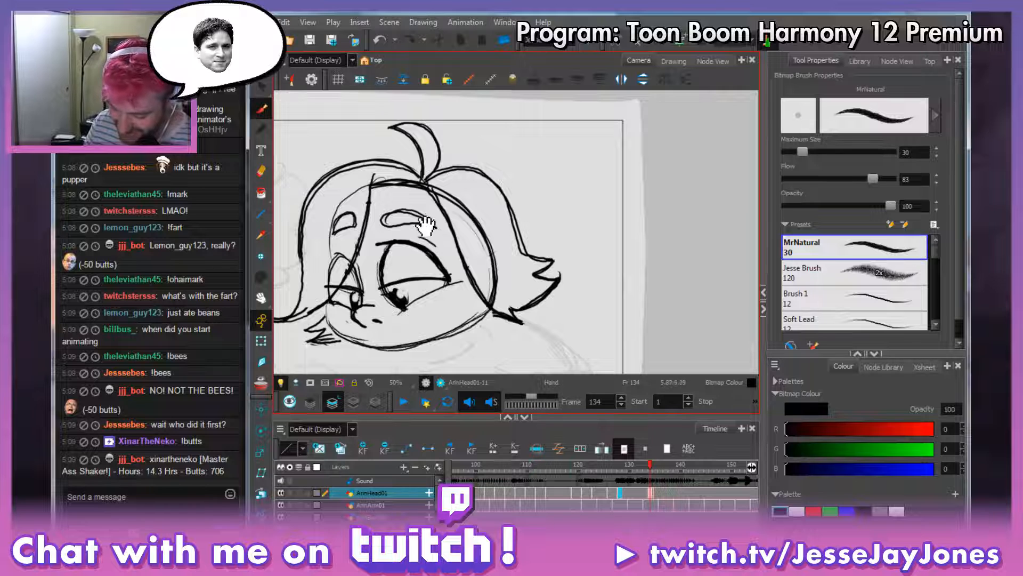
pyautogui.moveTo(427, 227)
pyautogui.mouseDown()
pyautogui.moveTo(425, 208)
pyautogui.moveTo(467, 266)
pyautogui.mouseUp()
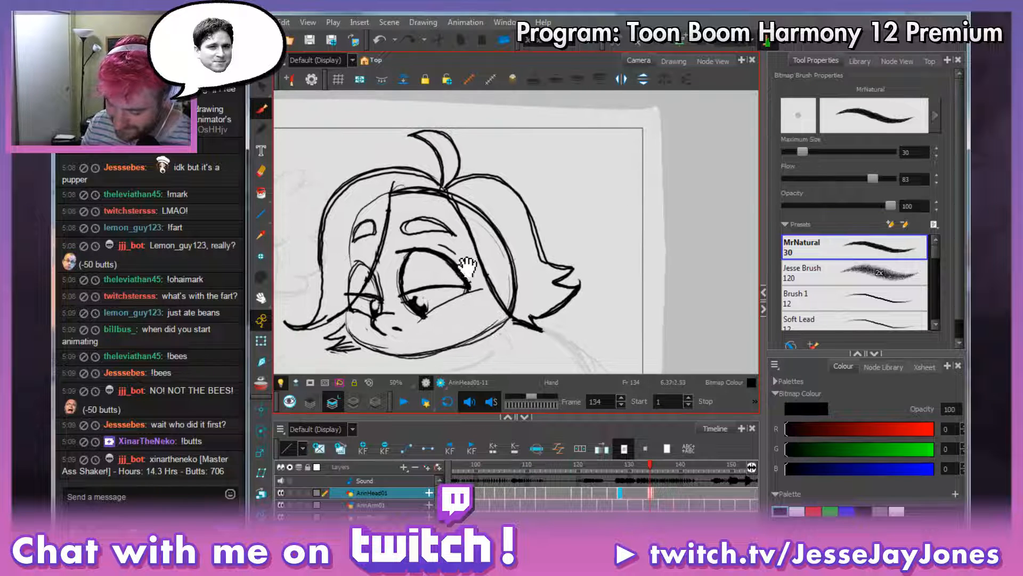
pyautogui.click(650, 461)
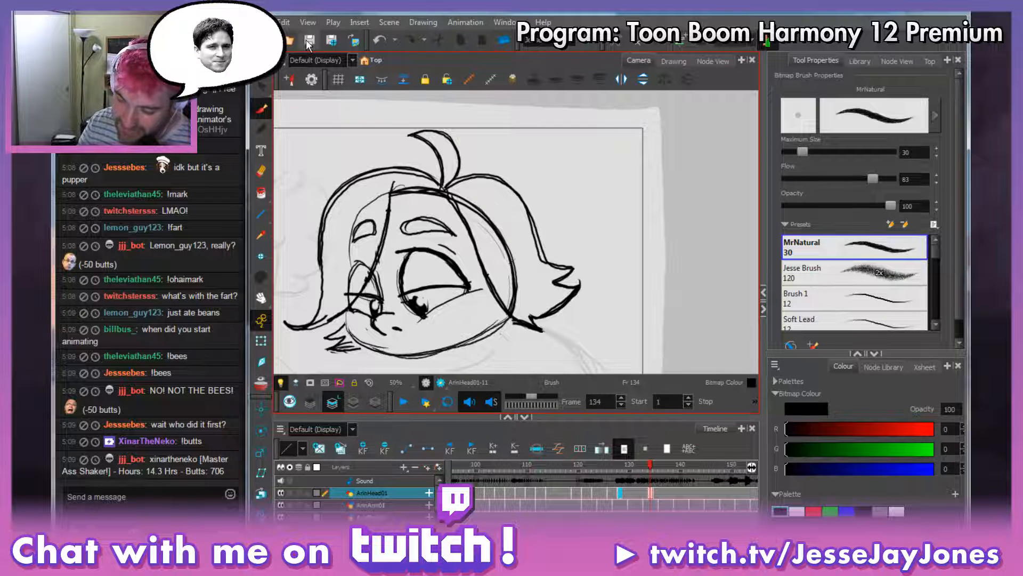
pyautogui.moveTo(466, 294); pyautogui.dragTo(473, 289)
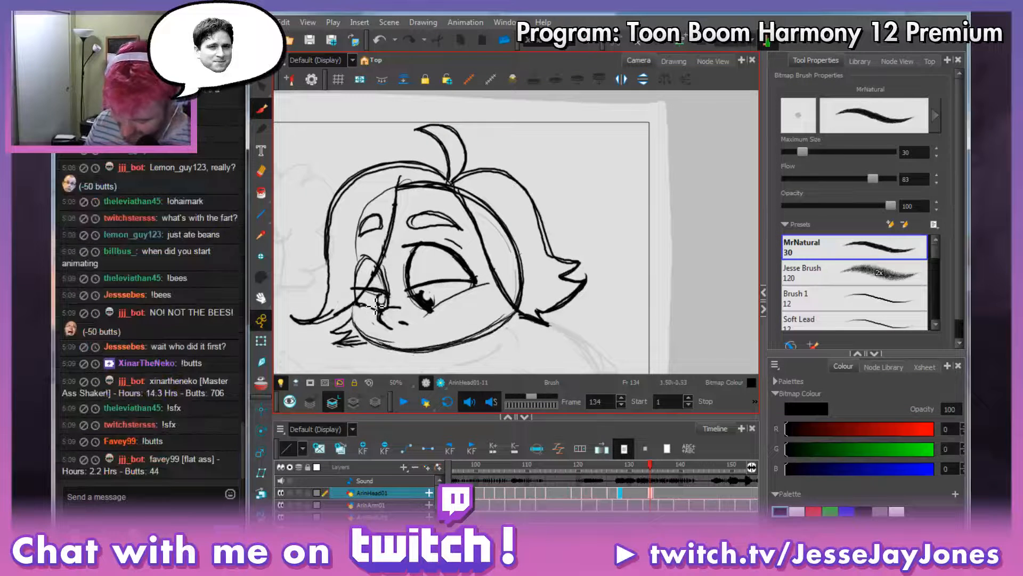
# Try a small teardrop-shaped mouth near the chin on frame 128, erasing the face outline around it.
pyautogui.moveTo(646, 465); pyautogui.dragTo(622, 473)
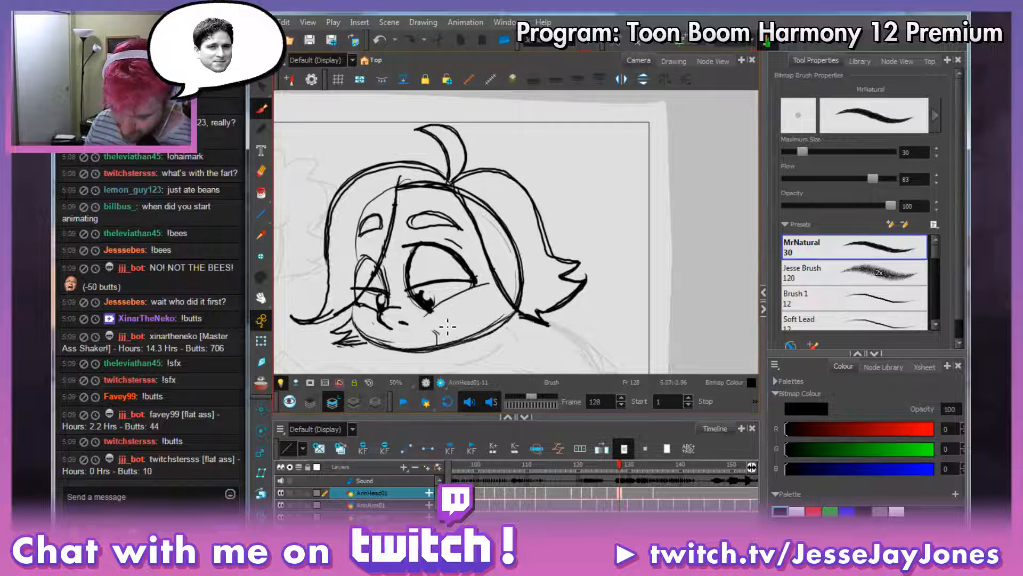
pyautogui.moveTo(442, 323); pyautogui.dragTo(457, 335)
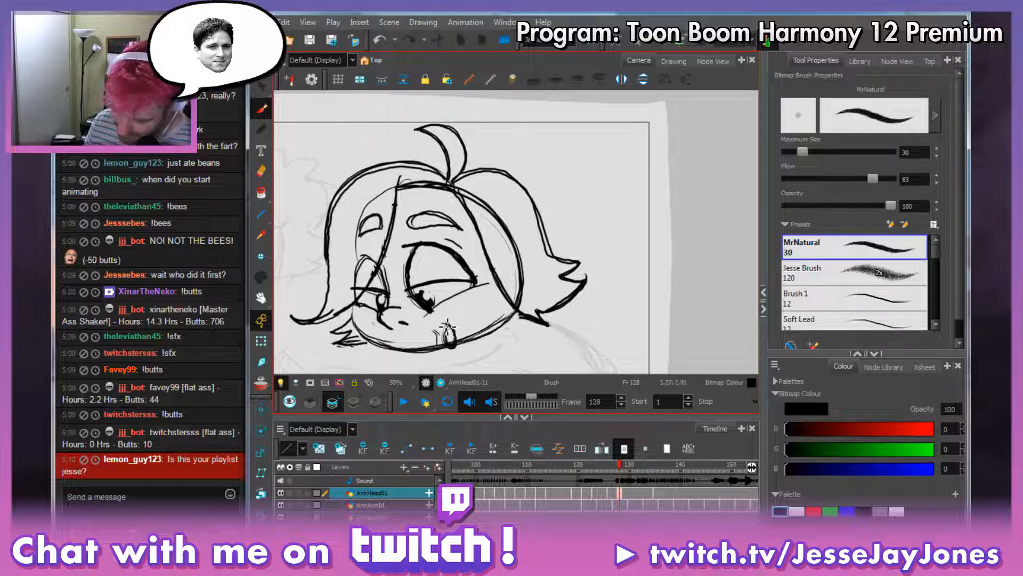
pyautogui.hotkey('alt', 'e')
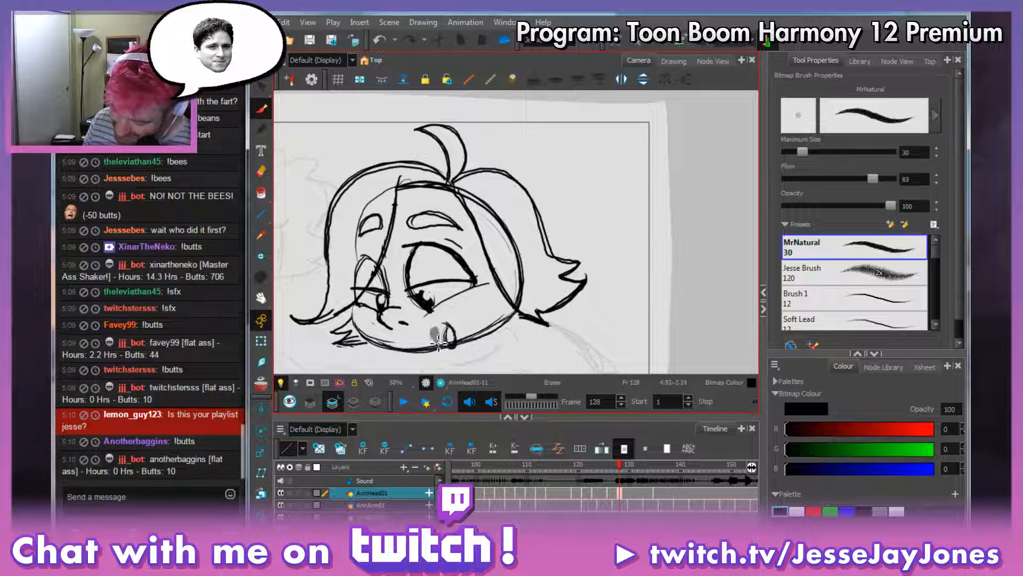
pyautogui.moveTo(447, 338); pyautogui.dragTo(443, 345)
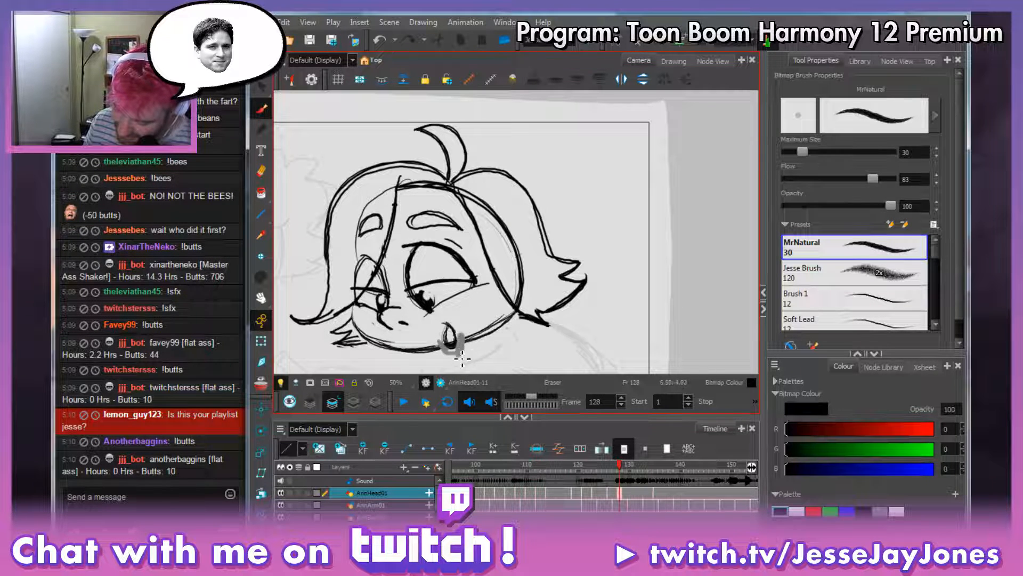
pyautogui.hotkey('alt', 'b')
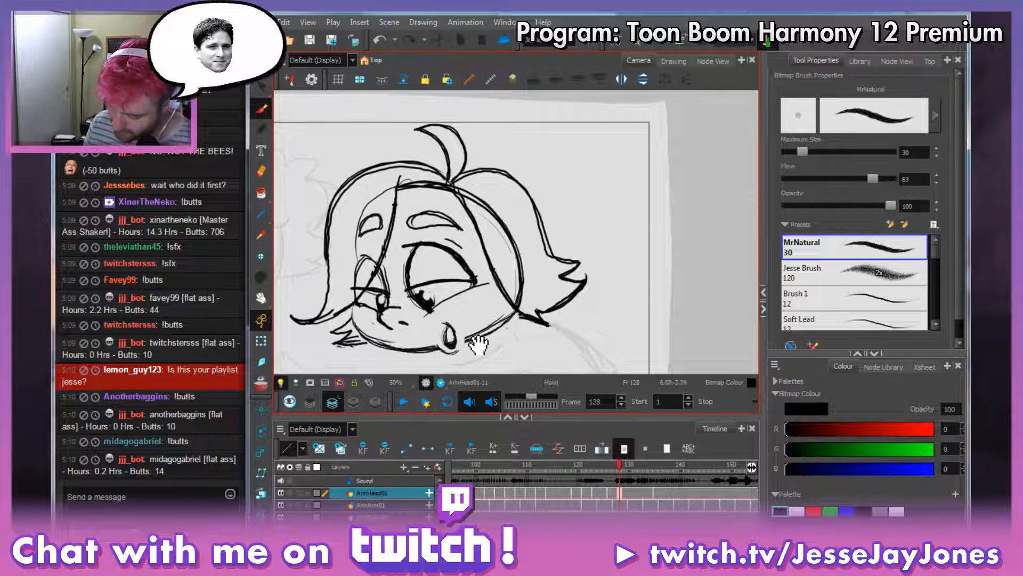
pyautogui.moveTo(478, 344); pyautogui.dragTo(469, 338)
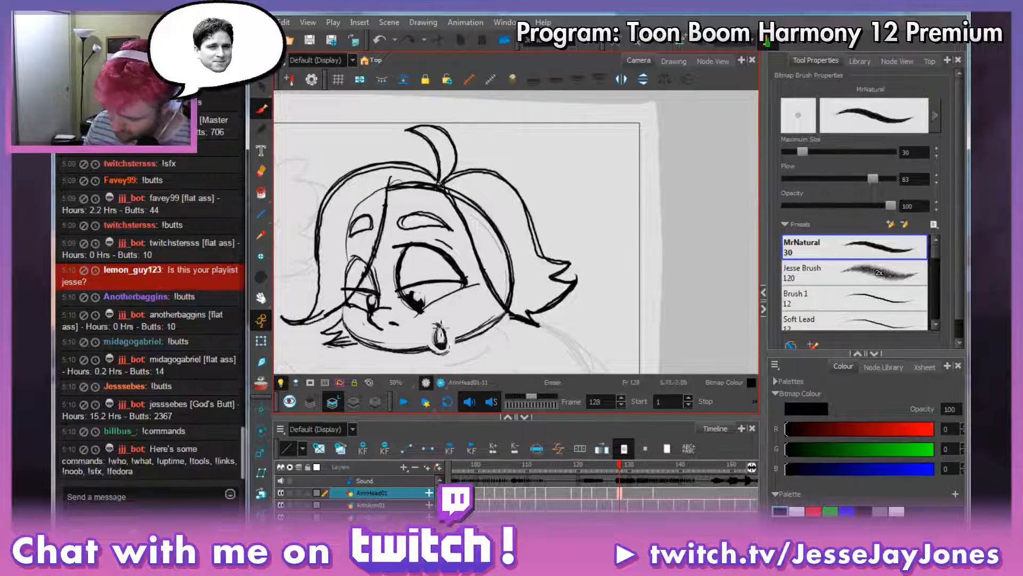
# Erase the teardrop-shaped mouth on frame 128 and redraw the chin line across the gap.
pyautogui.hotkey('alt', 'e')
pyautogui.moveTo(437, 328)
pyautogui.mouseDown()
pyautogui.moveTo(447, 350)
pyautogui.moveTo(446, 342)
pyautogui.mouseUp()
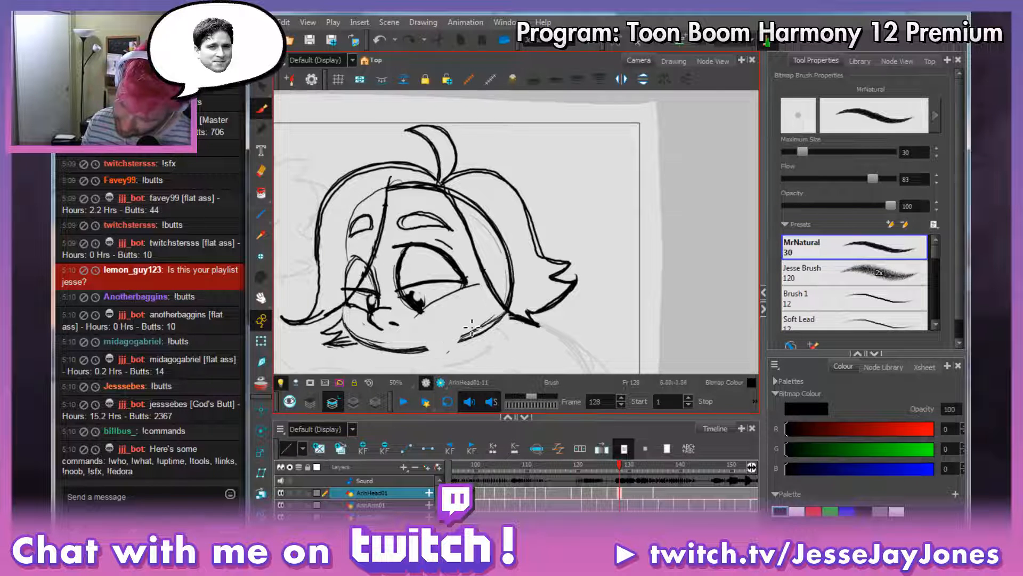
pyautogui.hotkey('alt', 'b')
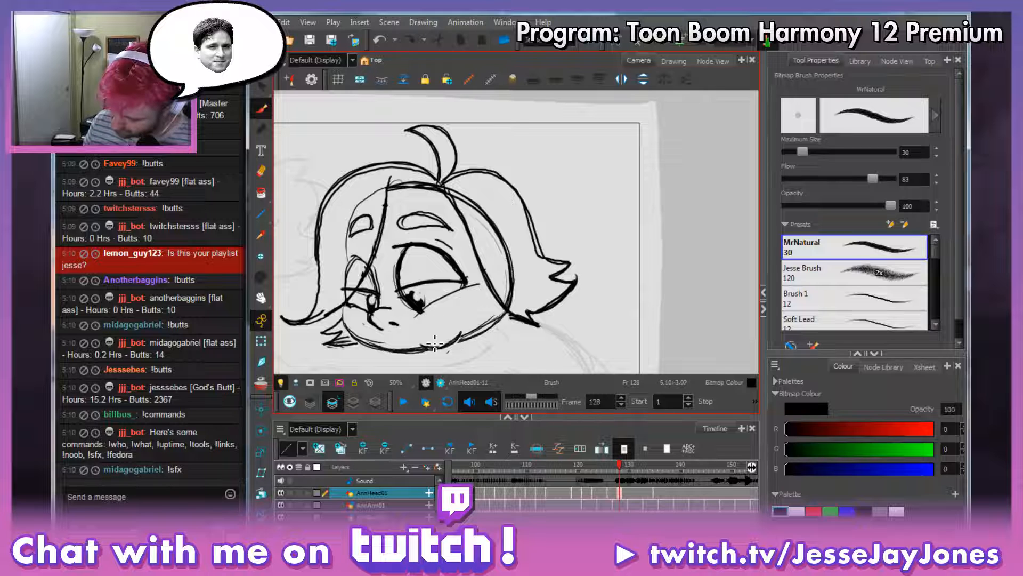
# Compare frame 128 with frame 126, draw a small rounded open mouth just above the chin line on frame 128, and save the scene.
pyautogui.press(',')
pyautogui.press(',')
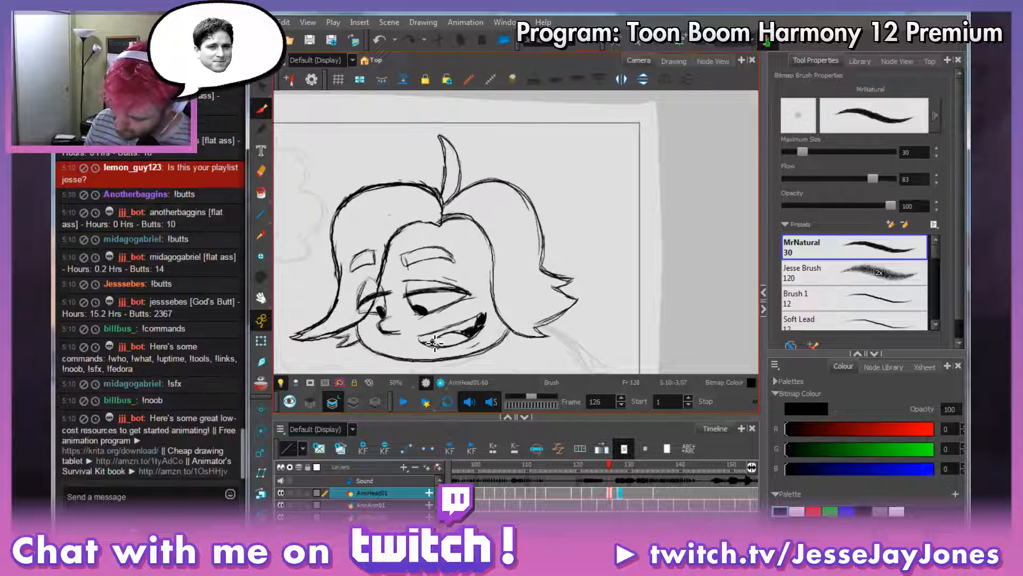
pyautogui.press('.')
pyautogui.press('.')
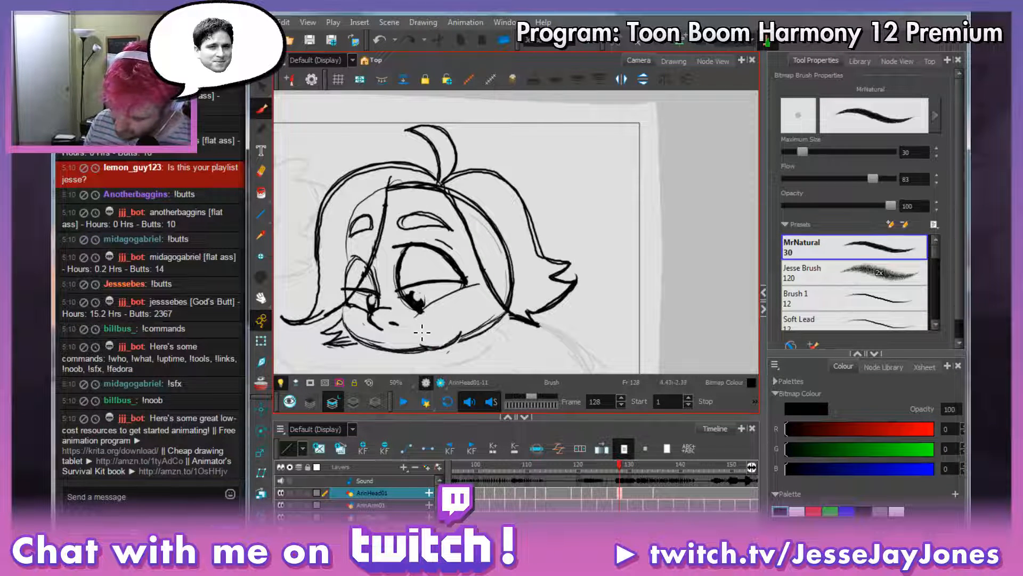
pyautogui.moveTo(418, 328); pyautogui.dragTo(440, 340)
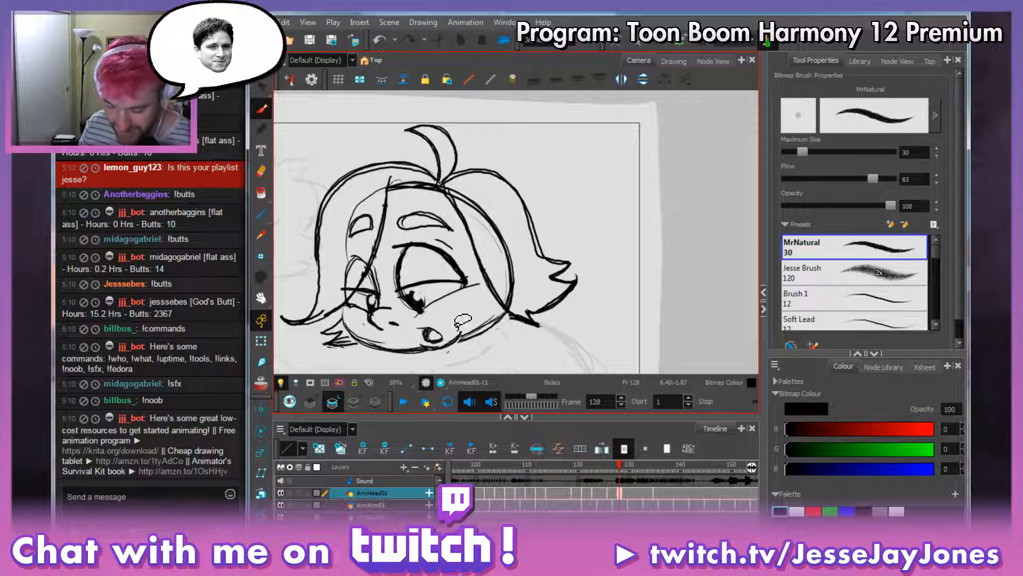
pyautogui.click(614, 465)
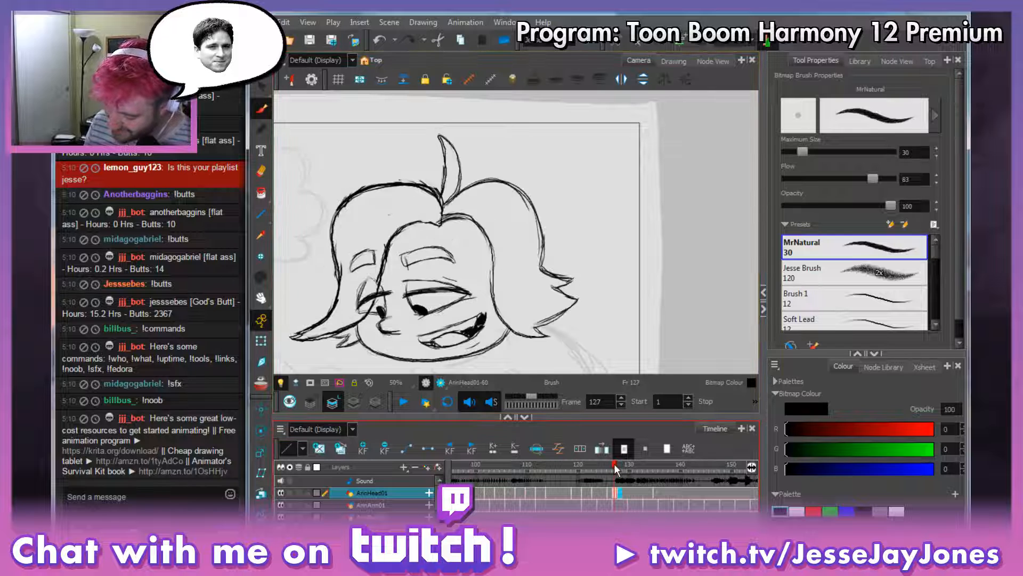
pyautogui.click(310, 42)
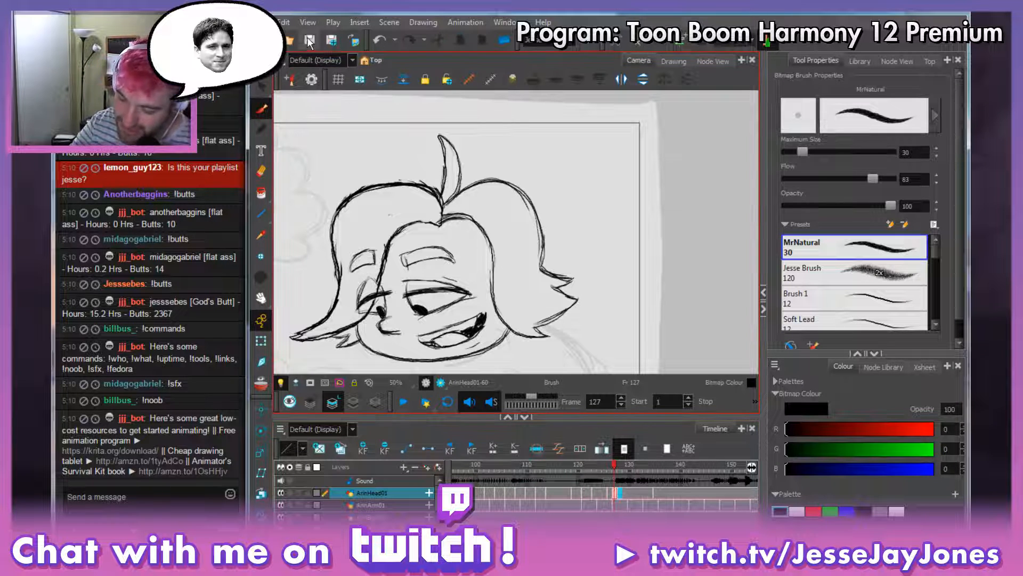
# Scrub between frames 125 and 128 to examine how the head moves into the reworked small-mouthed drawing.
pyautogui.press('space')
pyautogui.moveTo(477, 236)
pyautogui.mouseDown()
pyautogui.moveTo(467, 172)
pyautogui.moveTo(487, 239)
pyautogui.mouseUp()
pyautogui.moveTo(599, 311); pyautogui.dragTo(619, 304)
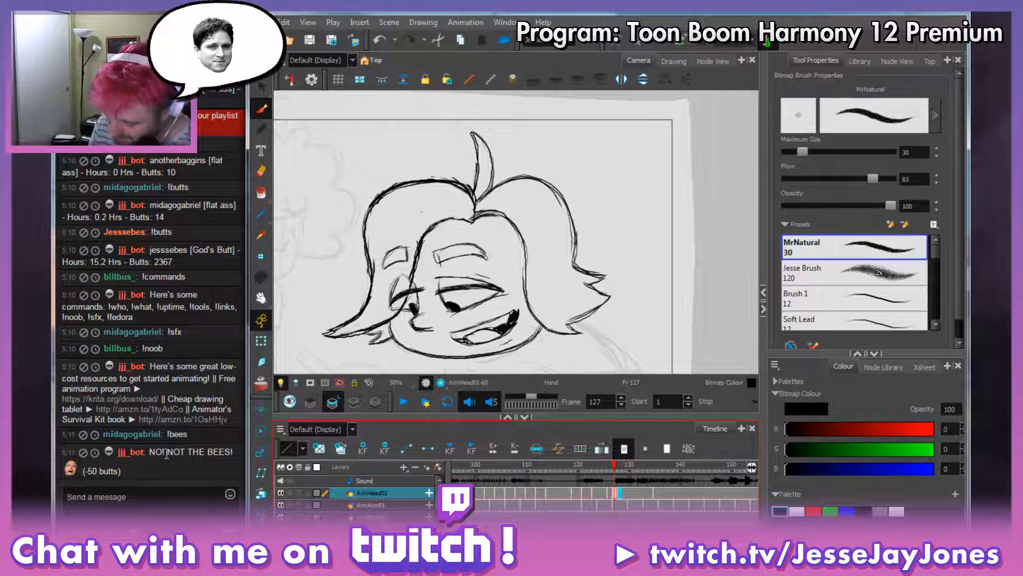
pyautogui.moveTo(617, 469); pyautogui.dragTo(605, 469)
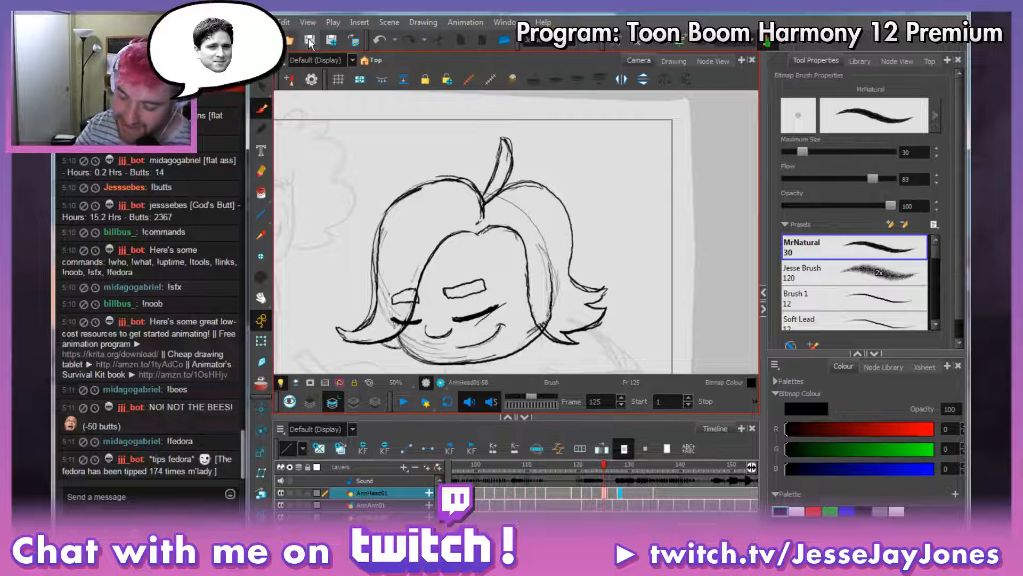
pyautogui.click(607, 469)
pyautogui.moveTo(606, 466); pyautogui.dragTo(621, 462)
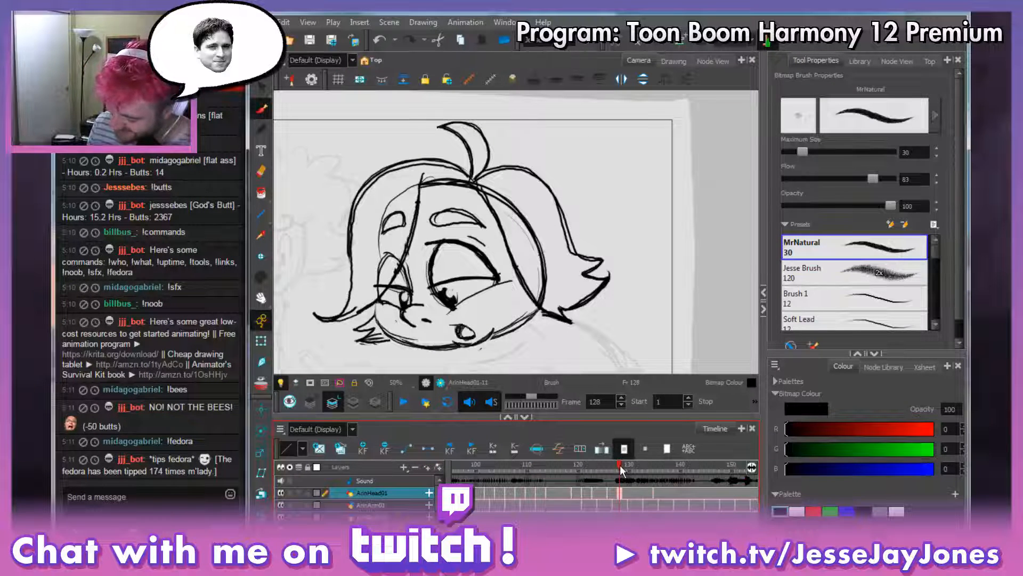
pyautogui.moveTo(619, 464); pyautogui.dragTo(615, 468)
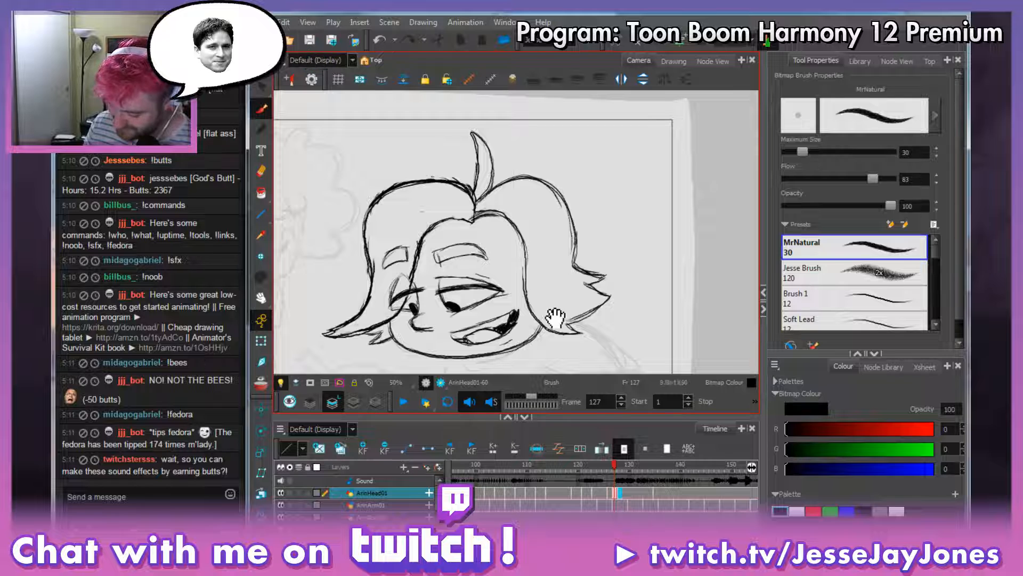
# Examine the head on frames 127 and 128, comparing the wide smile with the small-mouthed drawing.
pyautogui.press('space')
pyautogui.moveTo(554, 318); pyautogui.dragTo(540, 301)
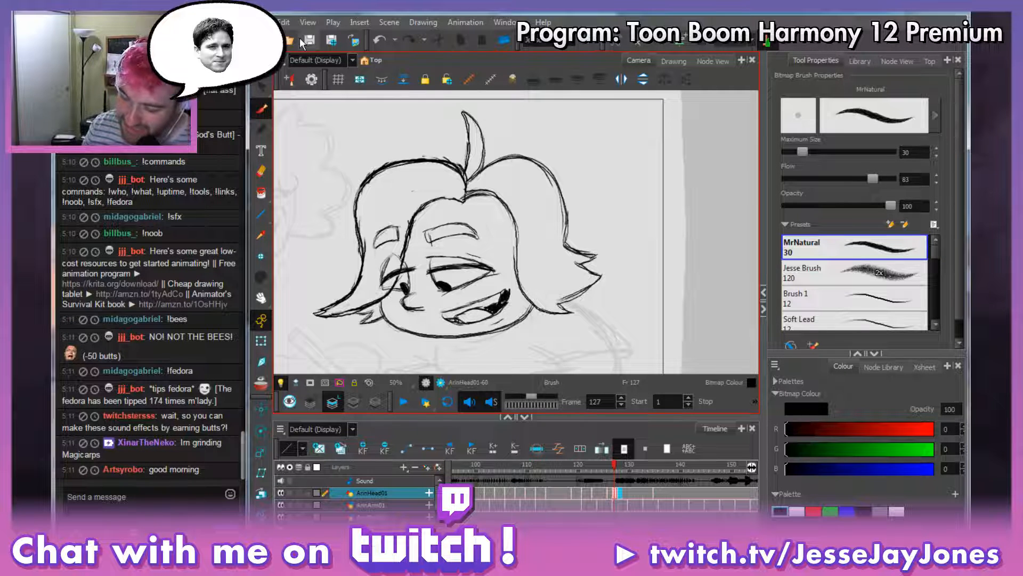
pyautogui.press('space')
pyautogui.moveTo(477, 298); pyautogui.dragTo(471, 299)
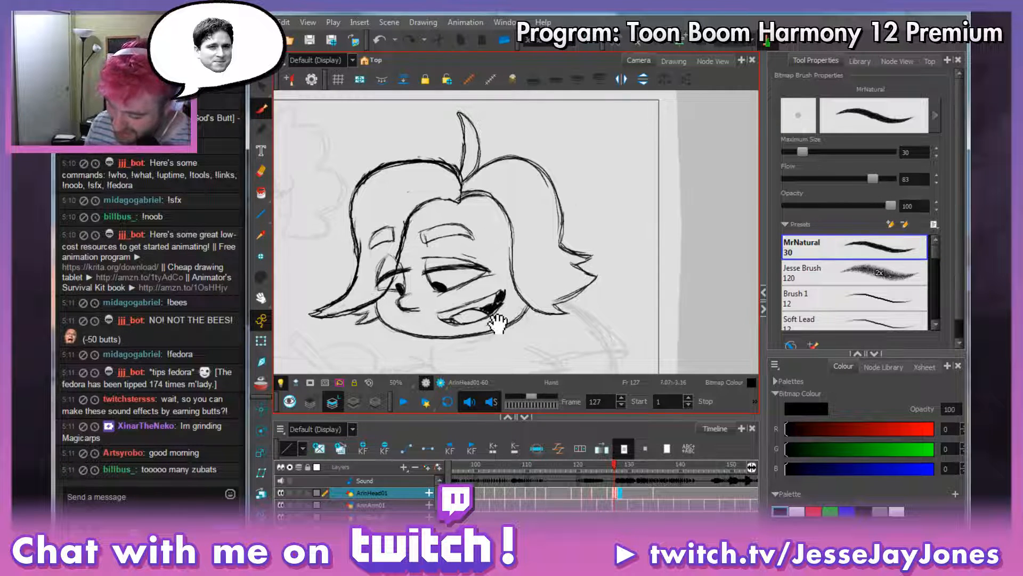
pyautogui.moveTo(532, 331)
pyautogui.mouseDown()
pyautogui.moveTo(537, 322)
pyautogui.moveTo(528, 321)
pyautogui.mouseUp()
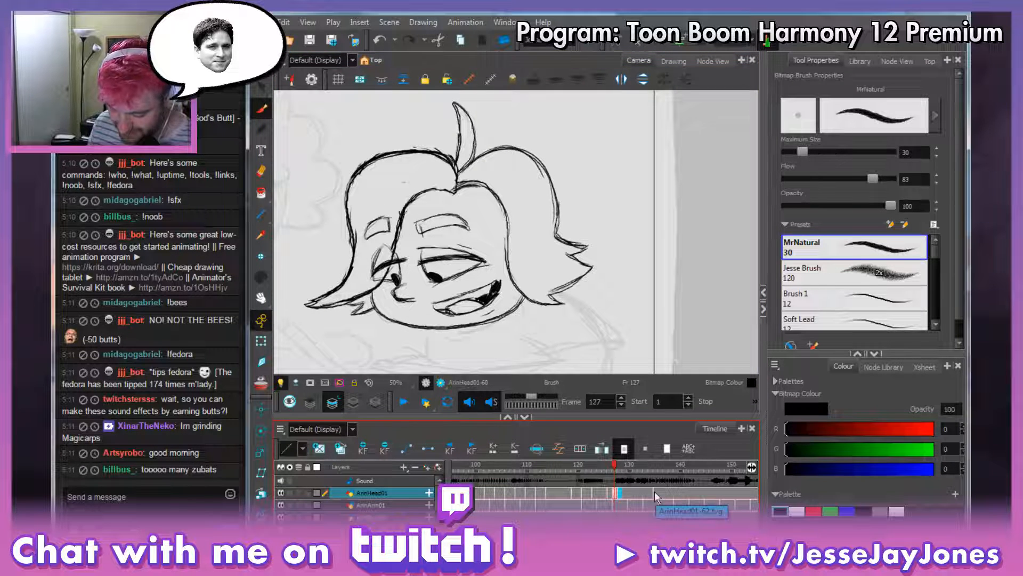
pyautogui.click(619, 493)
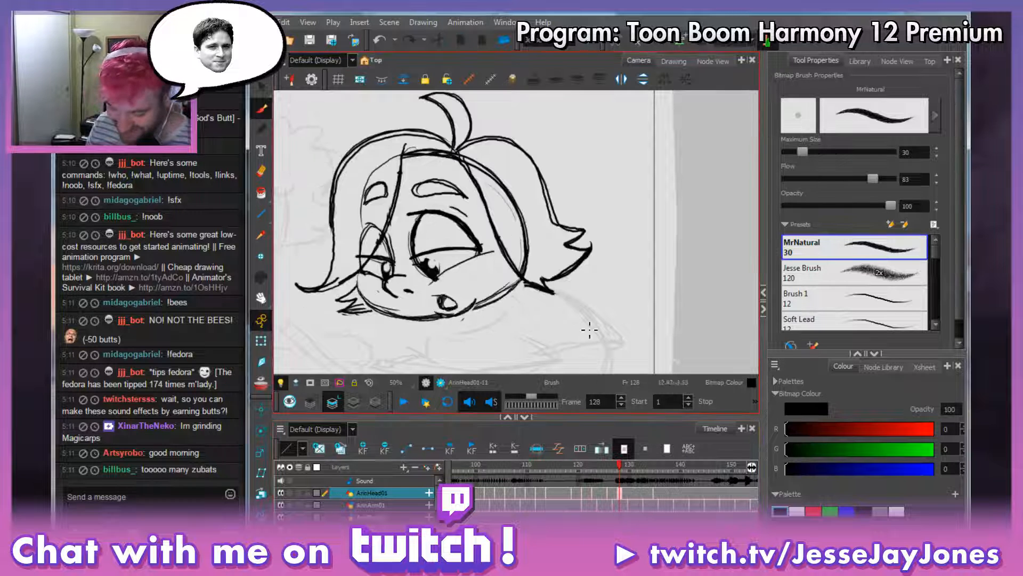
pyautogui.click(617, 463)
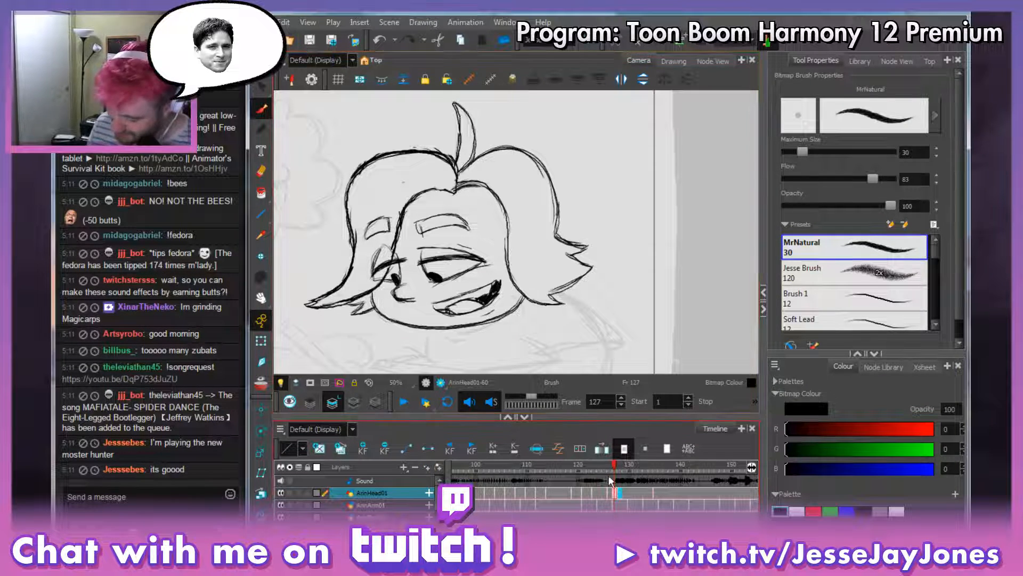
# Give frame 130 its own duplicate of the head drawing and erase its jaw line and small mouth.
pyautogui.moveTo(613, 464)
pyautogui.mouseDown()
pyautogui.moveTo(594, 463)
pyautogui.moveTo(629, 469)
pyautogui.mouseUp()
pyautogui.click(630, 495)
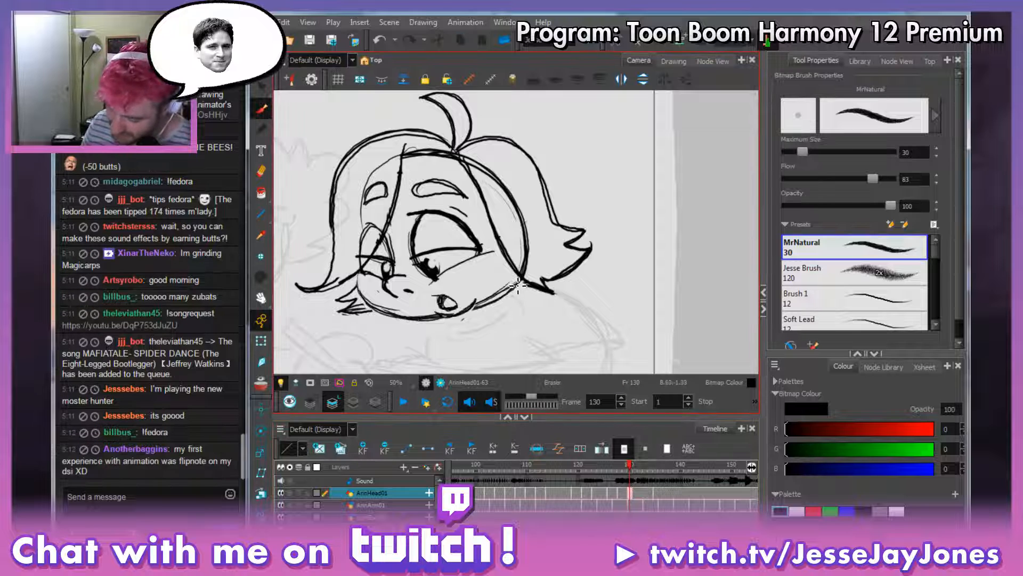
pyautogui.moveTo(518, 286)
pyautogui.mouseDown()
pyautogui.moveTo(500, 306)
pyautogui.moveTo(469, 319)
pyautogui.moveTo(472, 303)
pyautogui.moveTo(452, 332)
pyautogui.moveTo(454, 301)
pyautogui.moveTo(434, 326)
pyautogui.moveTo(438, 309)
pyautogui.moveTo(398, 318)
pyautogui.moveTo(409, 312)
pyautogui.moveTo(410, 323)
pyautogui.moveTo(379, 308)
pyautogui.moveTo(383, 319)
pyautogui.moveTo(368, 283)
pyautogui.mouseUp()
pyautogui.hotkey('ctrl', 'z')
pyautogui.hotkey('ctrl', 'z')
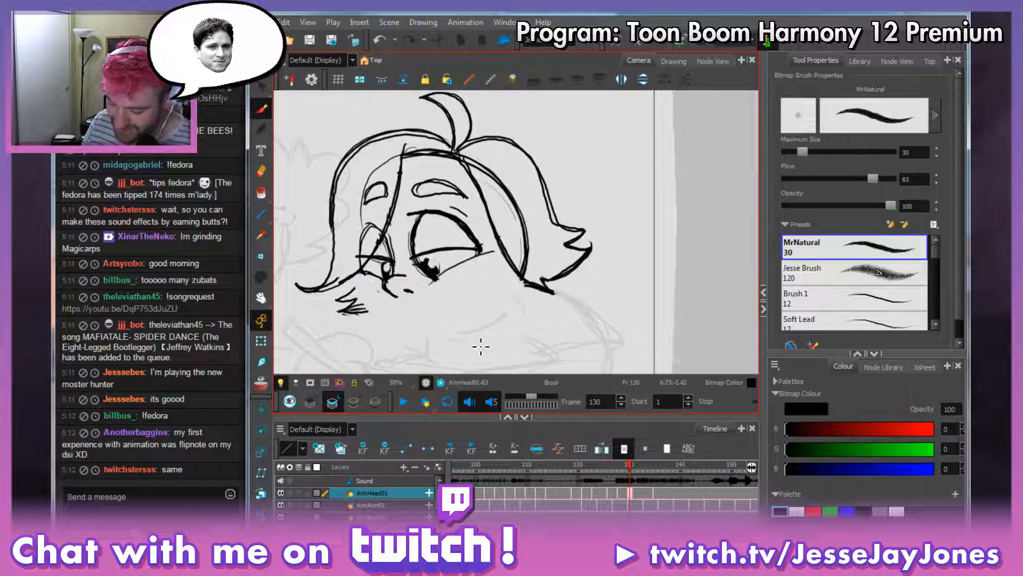
# Turn on onion skinning and redraw the jaw on frame 130 as one rounded curve from cheek to cheek.
pyautogui.click(261, 383)
pyautogui.moveTo(641, 467); pyautogui.dragTo(659, 465)
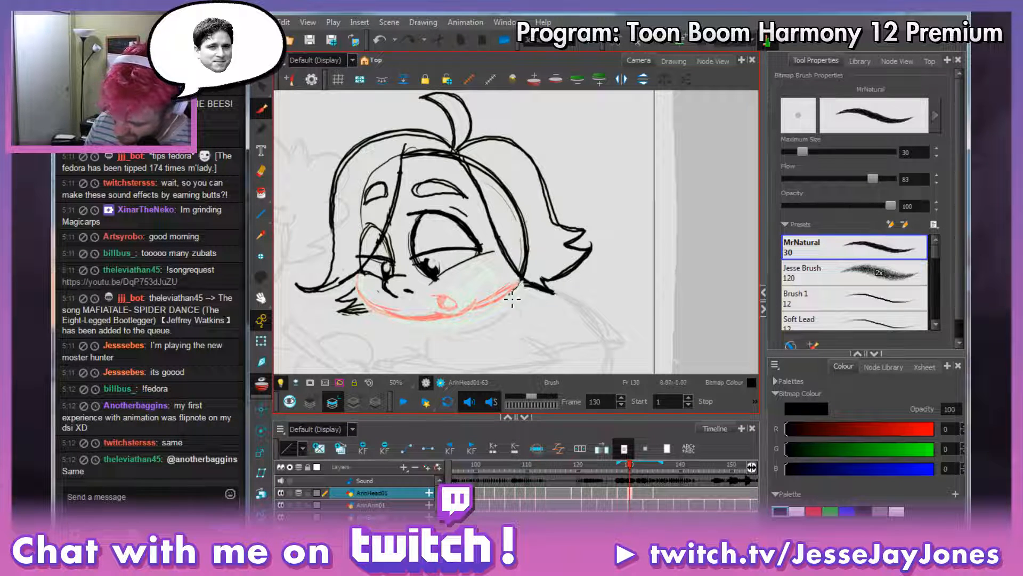
pyautogui.moveTo(512, 299)
pyautogui.mouseDown()
pyautogui.moveTo(408, 321)
pyautogui.moveTo(370, 307)
pyautogui.moveTo(360, 289)
pyautogui.moveTo(368, 273)
pyautogui.moveTo(375, 309)
pyautogui.mouseUp()
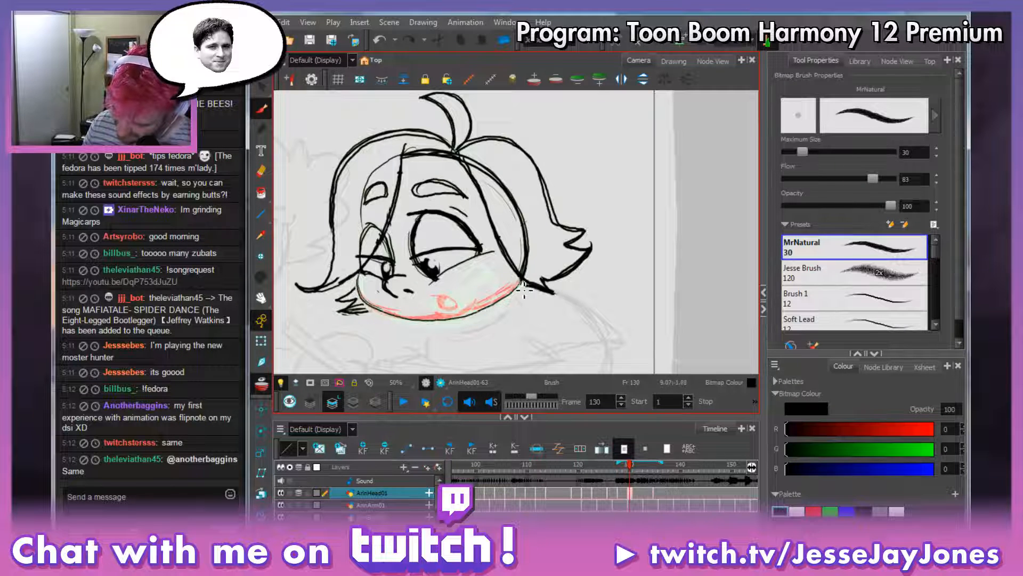
pyautogui.moveTo(524, 289)
pyautogui.mouseDown()
pyautogui.moveTo(482, 316)
pyautogui.moveTo(425, 324)
pyautogui.moveTo(369, 306)
pyautogui.moveTo(361, 287)
pyautogui.mouseUp()
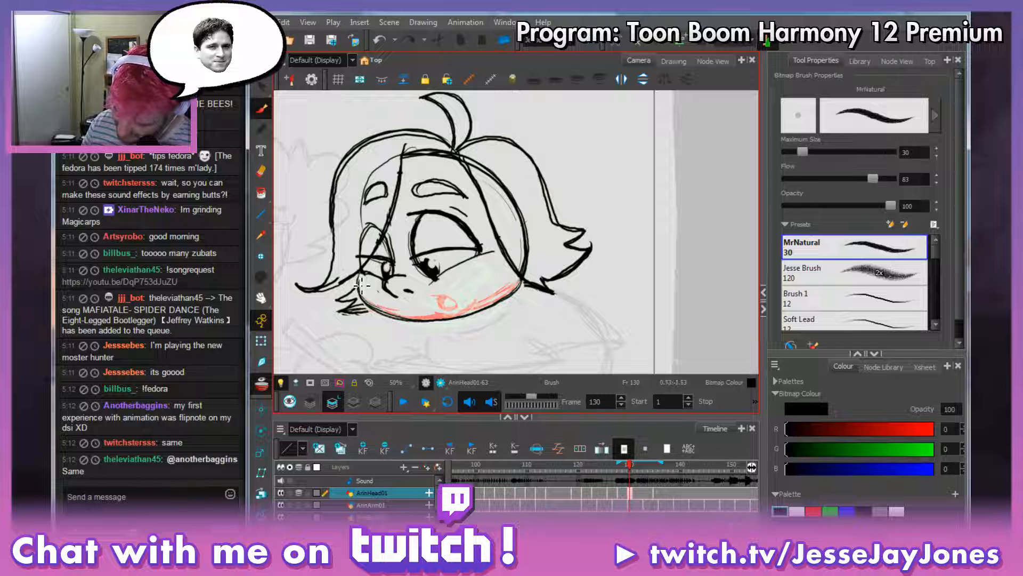
pyautogui.moveTo(525, 284)
pyautogui.mouseDown()
pyautogui.moveTo(509, 303)
pyautogui.moveTo(464, 318)
pyautogui.moveTo(397, 317)
pyautogui.moveTo(362, 297)
pyautogui.mouseUp()
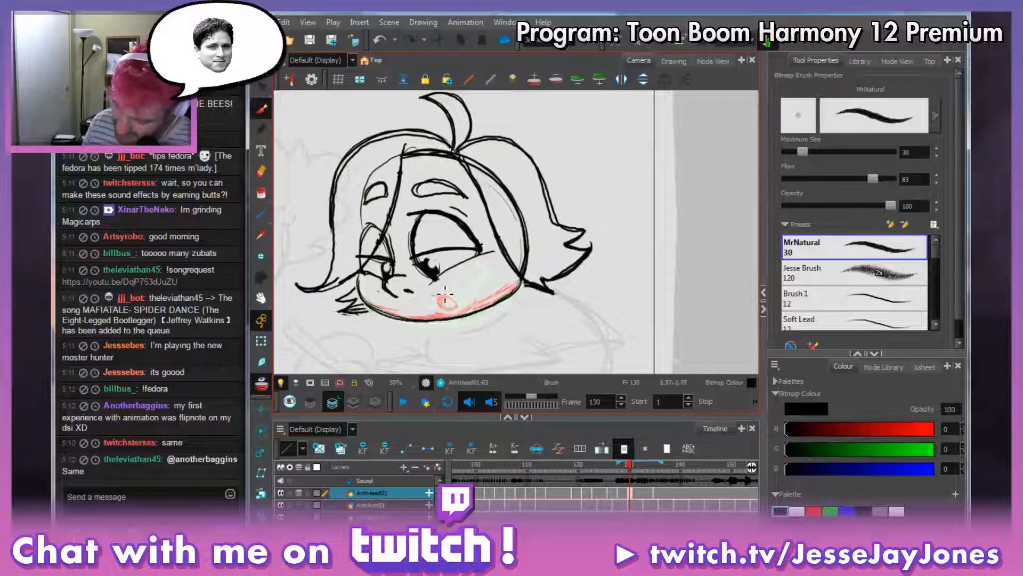
# Draw a wide, narrow open grin slanting up toward the larger cheek on frame 130.
pyautogui.moveTo(500, 253); pyautogui.dragTo(473, 295)
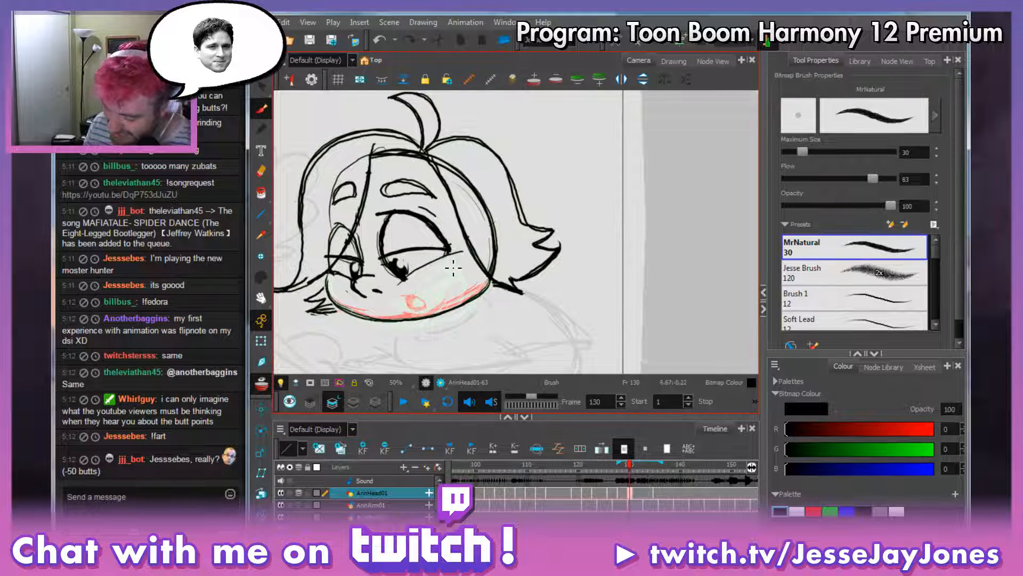
pyautogui.moveTo(453, 268)
pyautogui.mouseDown()
pyautogui.moveTo(413, 297)
pyautogui.moveTo(444, 273)
pyautogui.moveTo(452, 292)
pyautogui.moveTo(429, 299)
pyautogui.moveTo(444, 292)
pyautogui.moveTo(484, 317)
pyautogui.moveTo(528, 313)
pyautogui.moveTo(523, 305)
pyautogui.mouseUp()
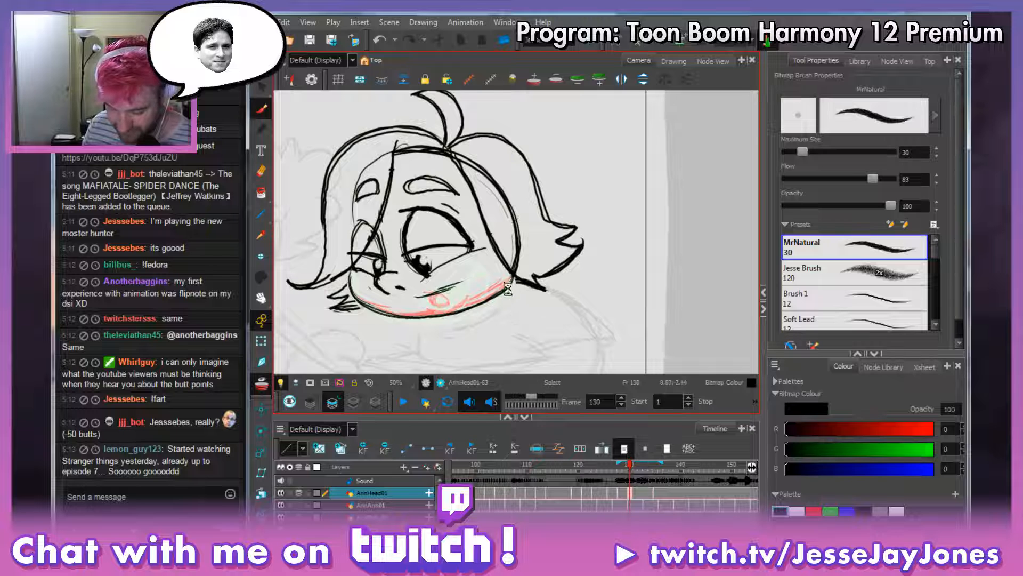
pyautogui.moveTo(516, 300)
pyautogui.mouseDown()
pyautogui.moveTo(453, 290)
pyautogui.moveTo(464, 291)
pyautogui.mouseUp()
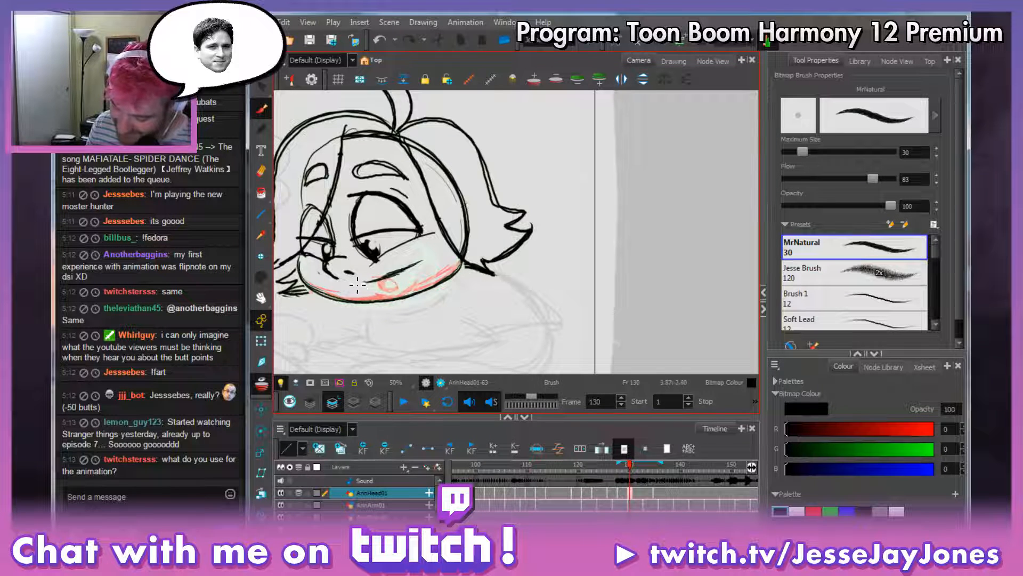
pyautogui.moveTo(393, 275); pyautogui.dragTo(431, 265)
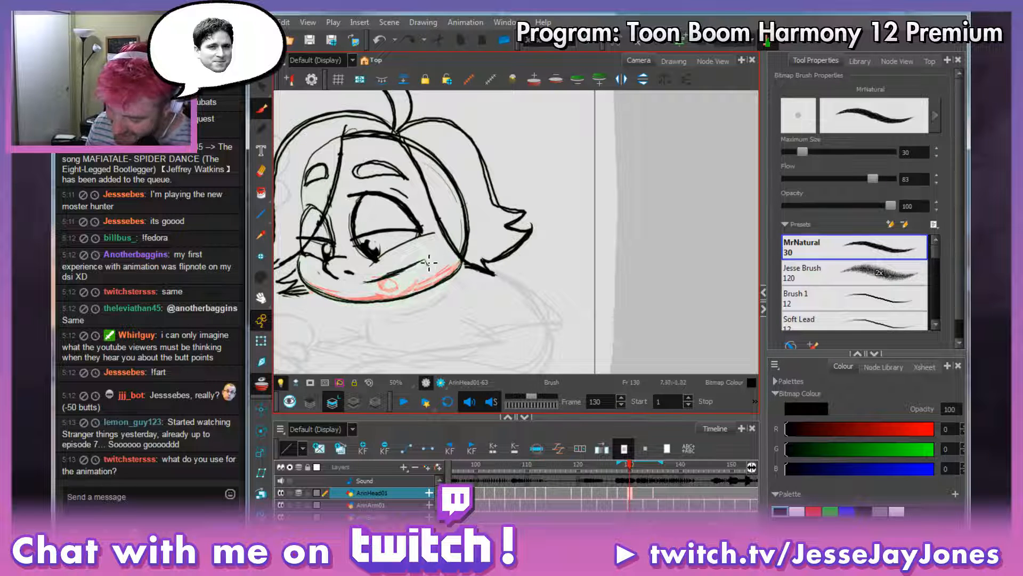
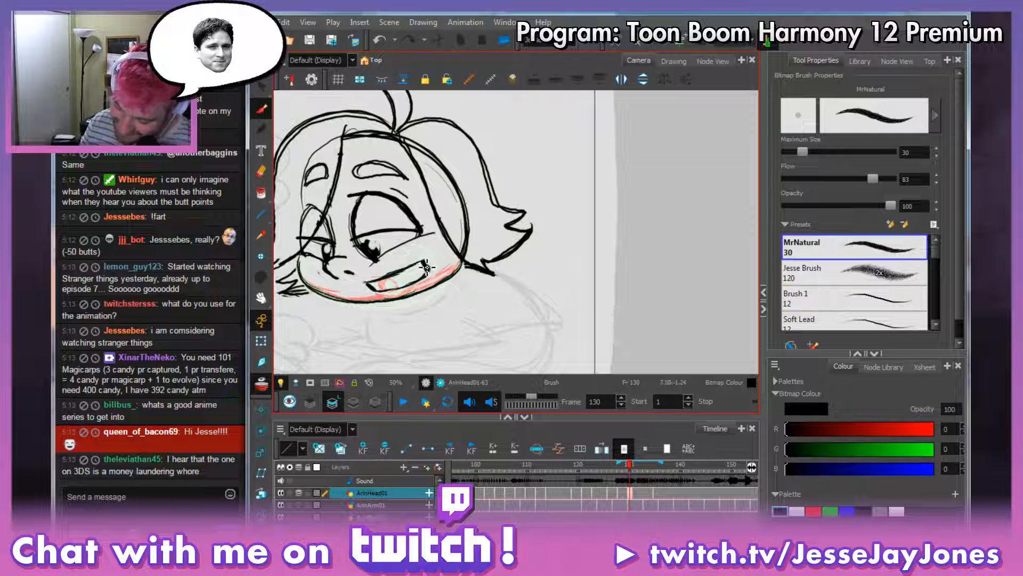
pyautogui.moveTo(425, 265)
pyautogui.mouseDown()
pyautogui.moveTo(429, 278)
pyautogui.moveTo(378, 290)
pyautogui.mouseUp()
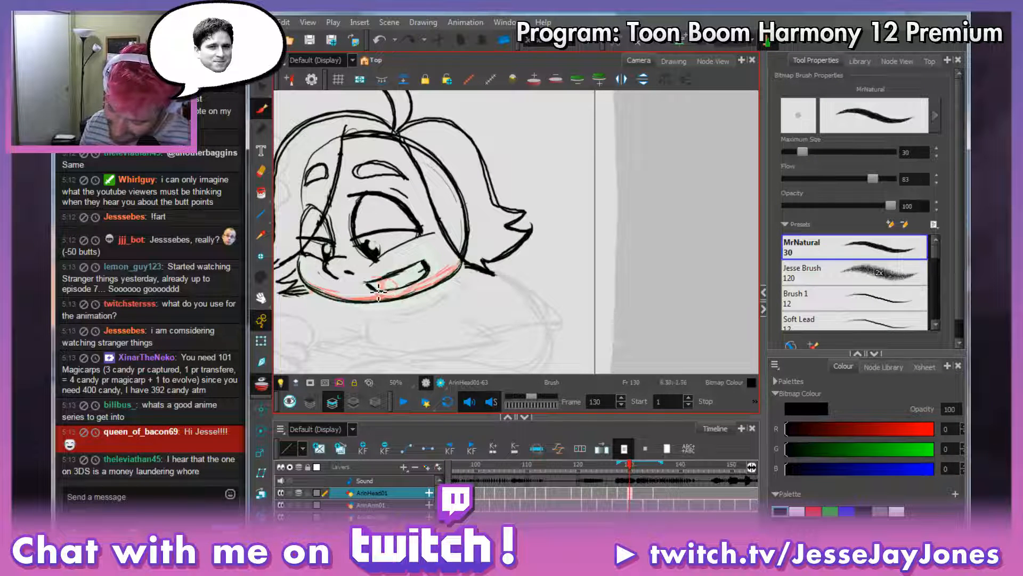
pyautogui.hotkey('ctrl', 'z')
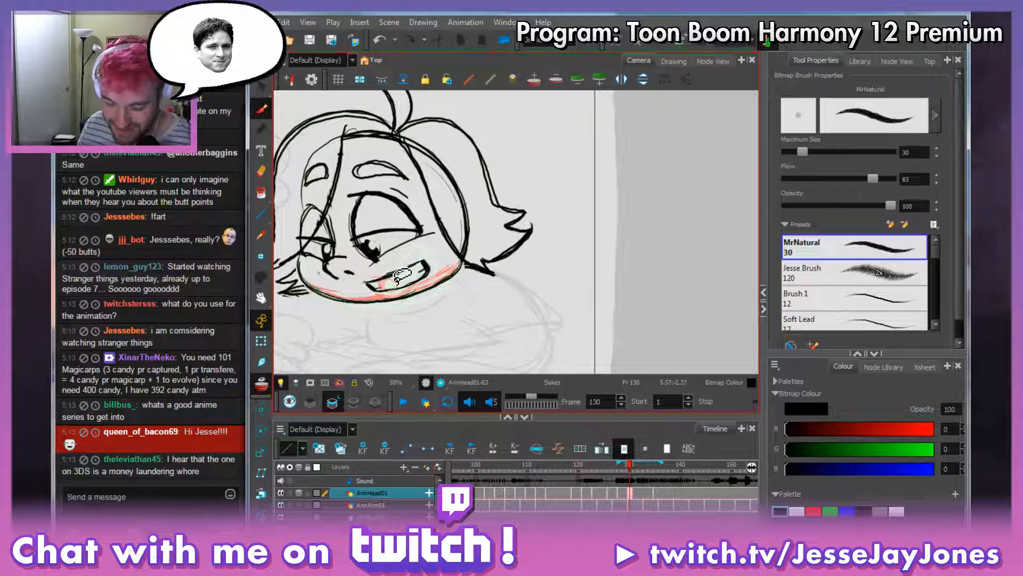
# Flip through frames 127 to 133 with onion skinning to examine how the mouth changes into the new grin.
pyautogui.moveTo(445, 256); pyautogui.dragTo(454, 275)
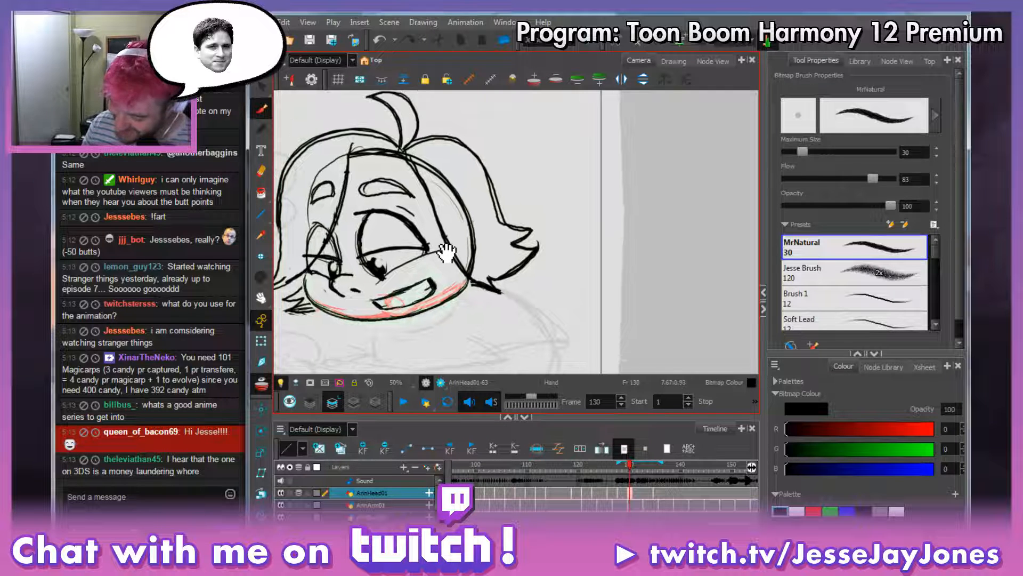
pyautogui.moveTo(587, 293); pyautogui.dragTo(593, 310)
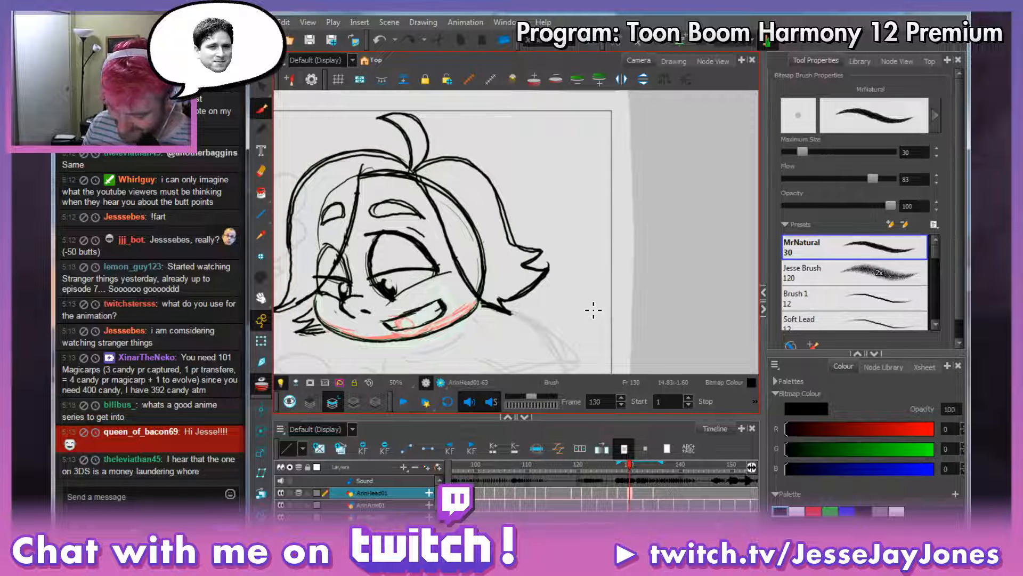
pyautogui.press('.')
pyautogui.press(',')
pyautogui.press('.')
pyautogui.press('.')
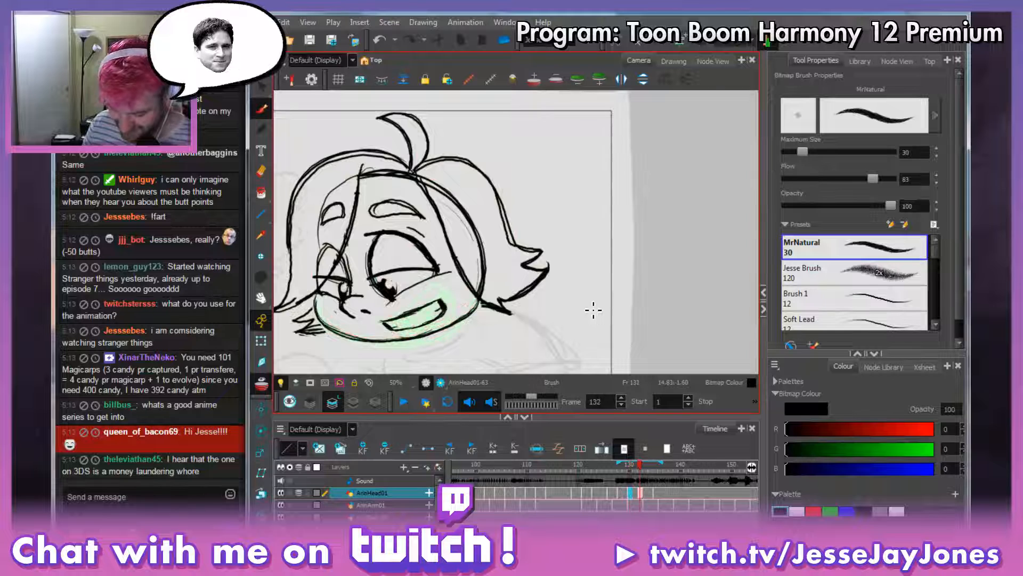
pyautogui.press(',')
pyautogui.press(',')
pyautogui.press(',')
pyautogui.press(',')
pyautogui.press(',')
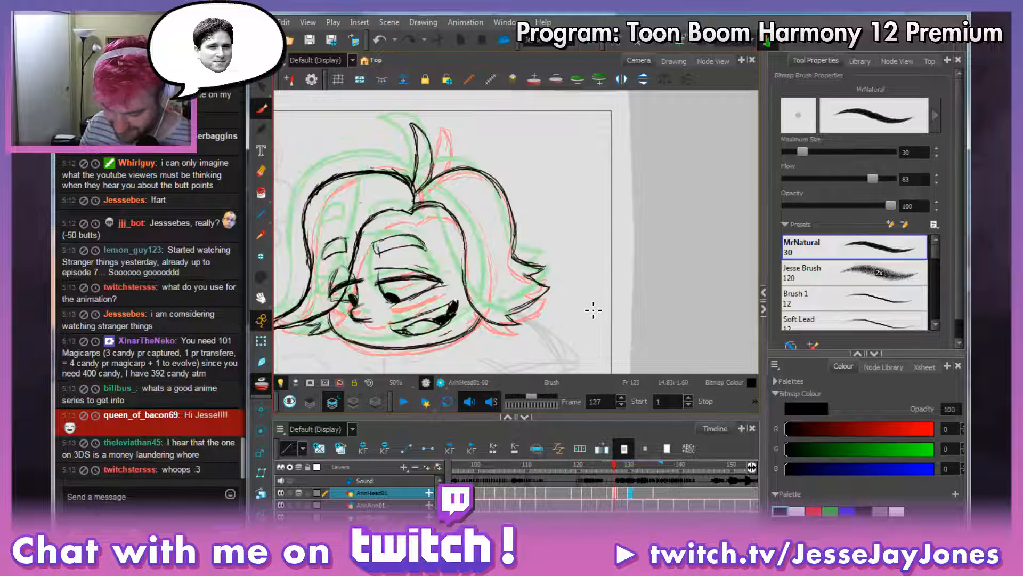
pyautogui.press('.')
pyautogui.press('.')
pyautogui.hotkey('alt', 's')
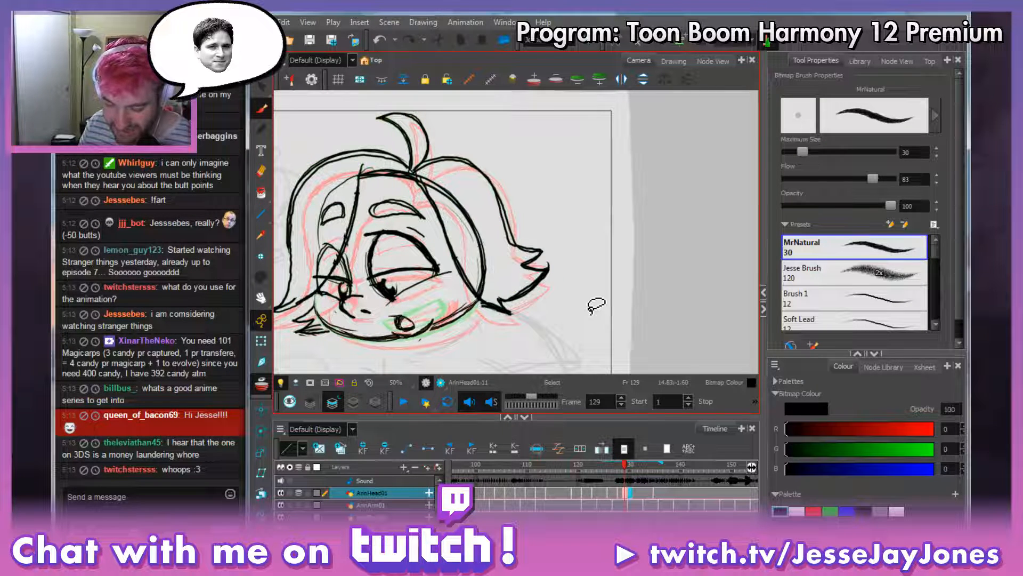
pyautogui.hotkey('alt', 'b')
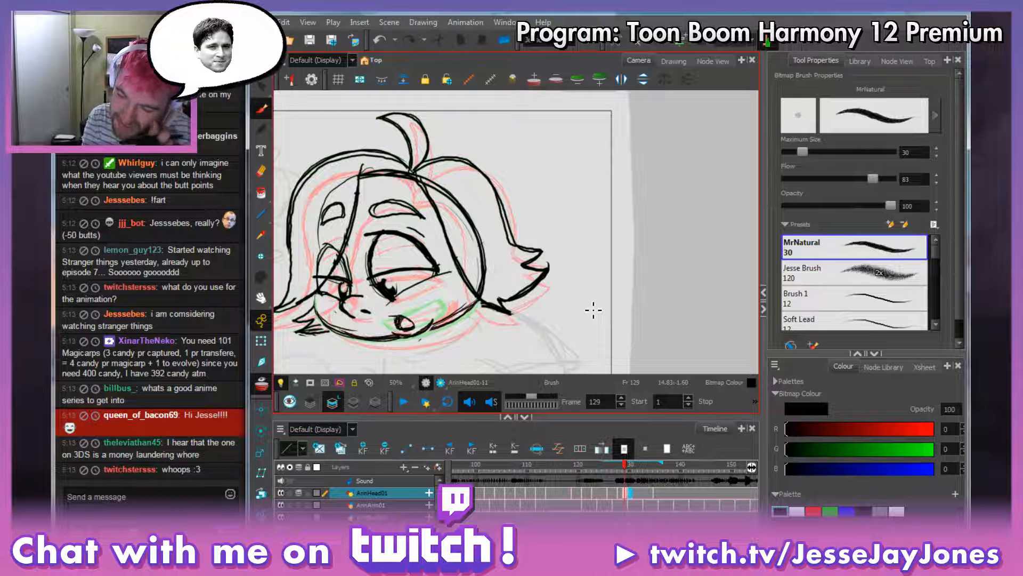
pyautogui.press('.')
pyautogui.press('.')
pyautogui.press('.')
pyautogui.press('.')
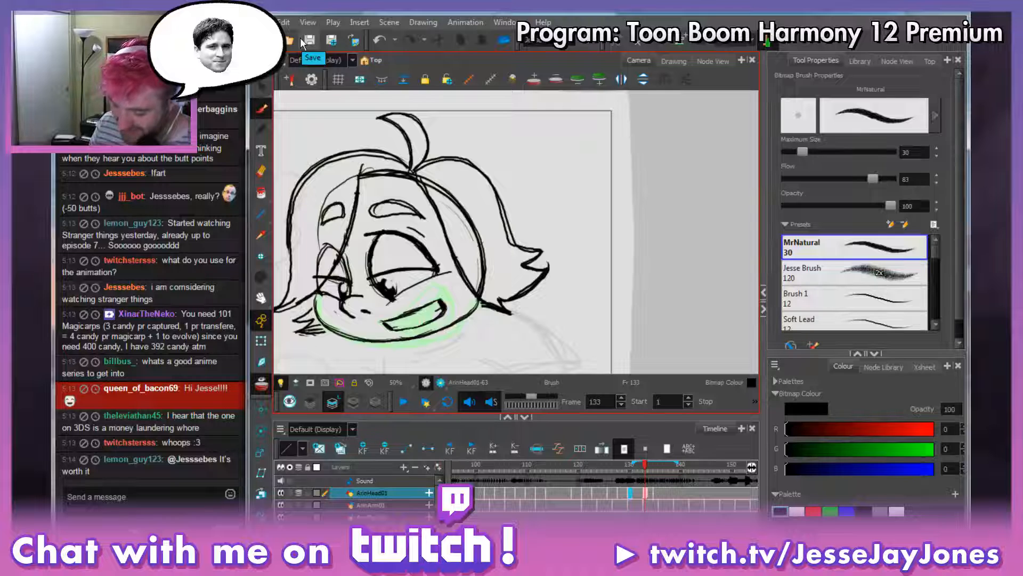
# Turn off onion skinning on frame 130 and scrub frames 127 to 131 to check the grin's timing.
pyautogui.click(643, 492)
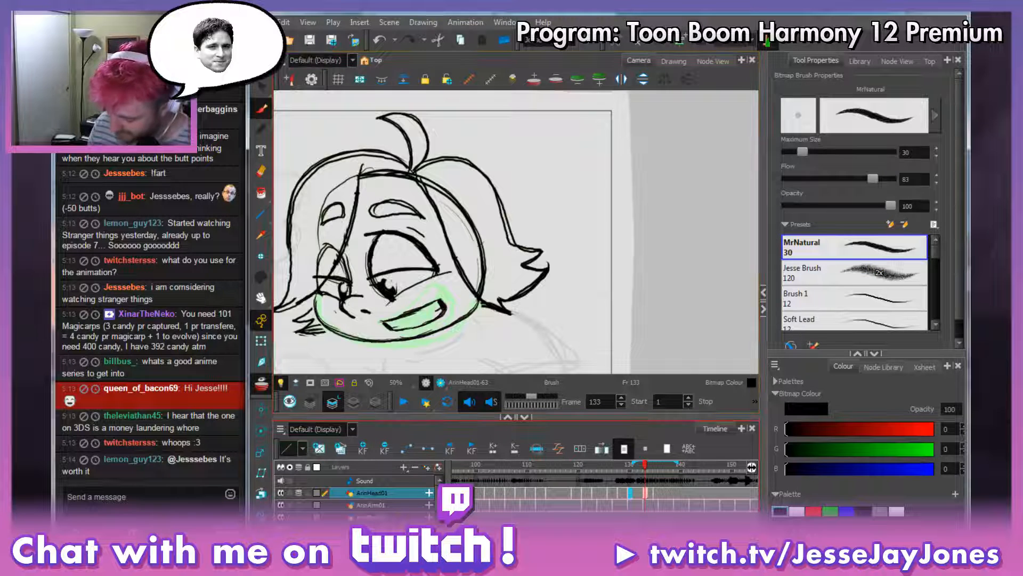
pyautogui.click(631, 494)
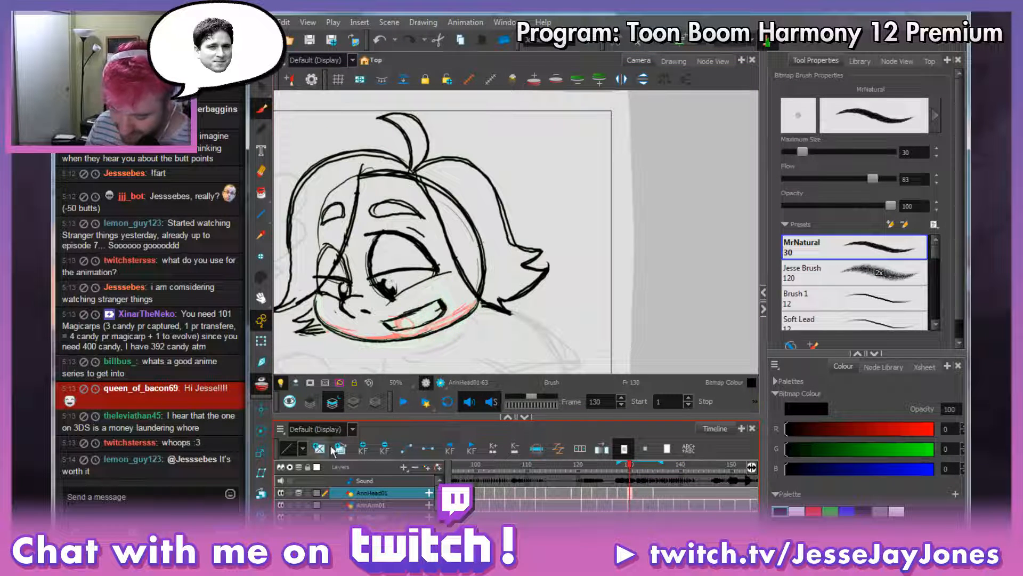
pyautogui.click(261, 385)
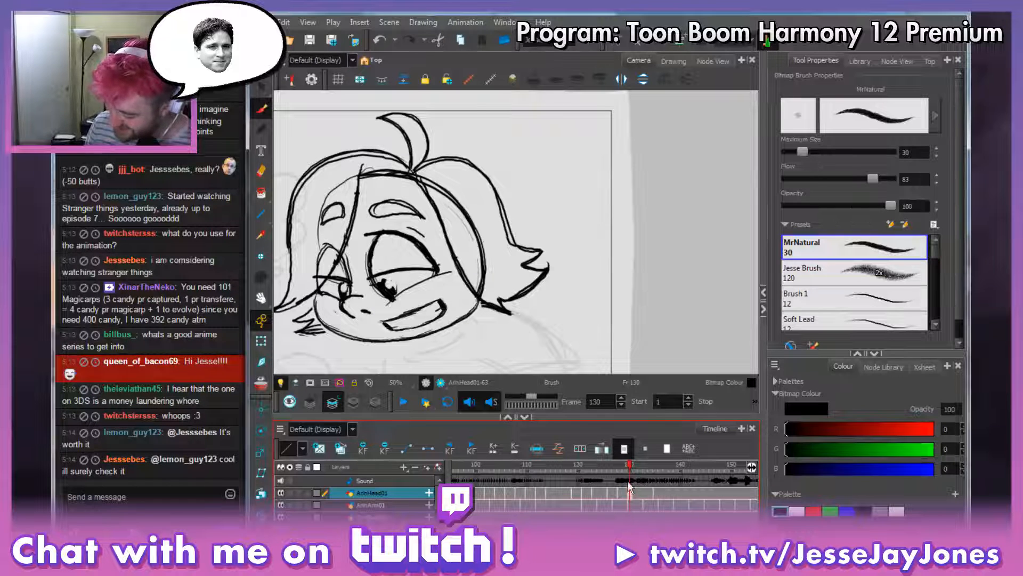
pyautogui.moveTo(631, 470); pyautogui.dragTo(618, 466)
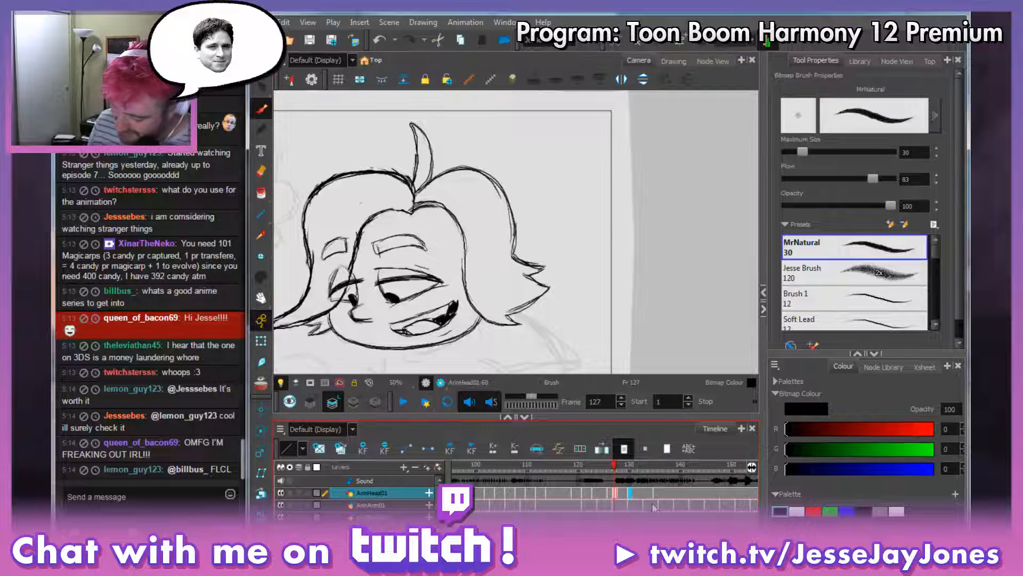
pyautogui.click(626, 465)
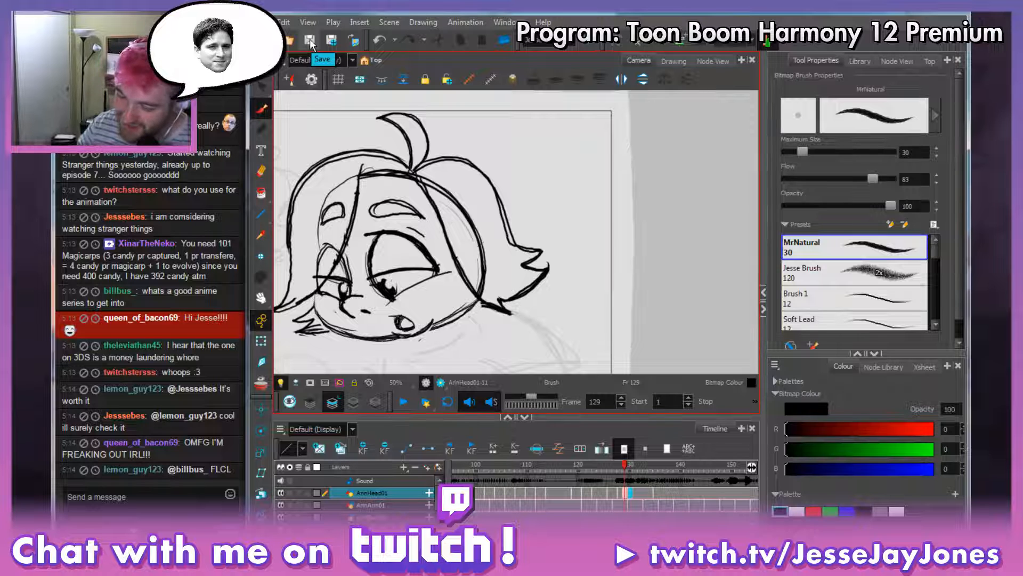
pyautogui.click(635, 465)
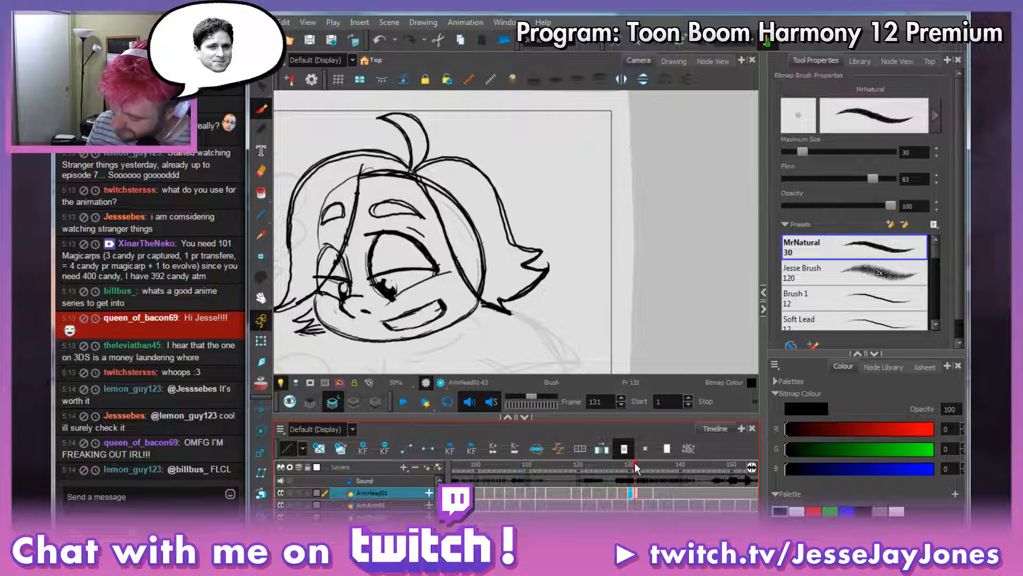
# Give frame 132 its own duplicate of the grinning head drawing on the ArinHead01 layer.
pyautogui.click(639, 491)
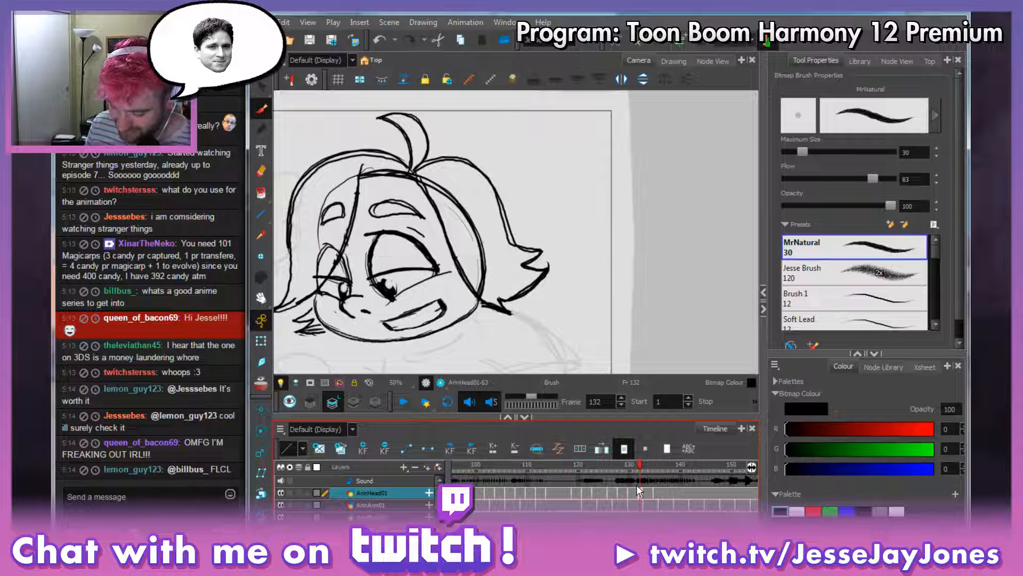
pyautogui.click(637, 491)
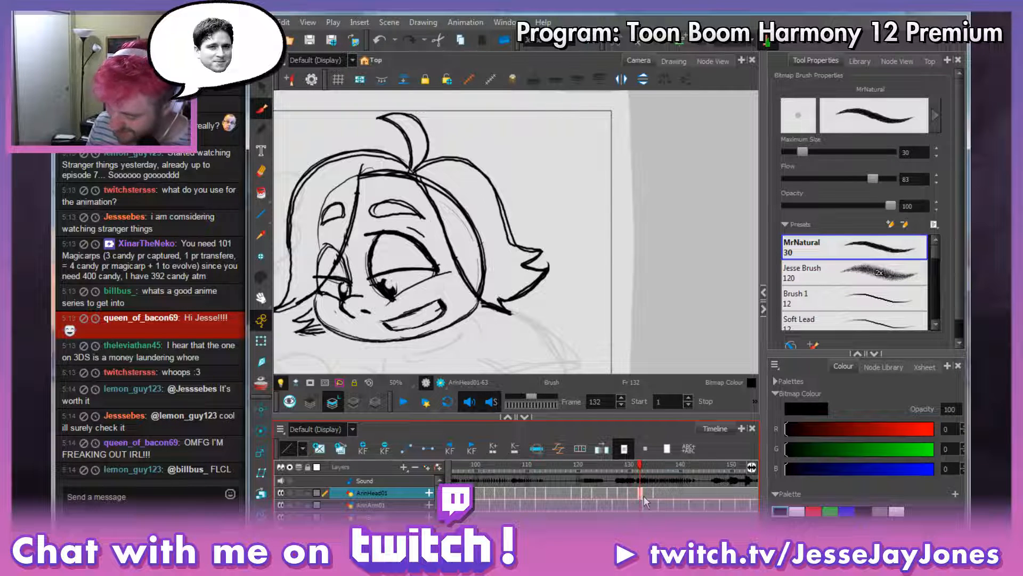
pyautogui.click(636, 464)
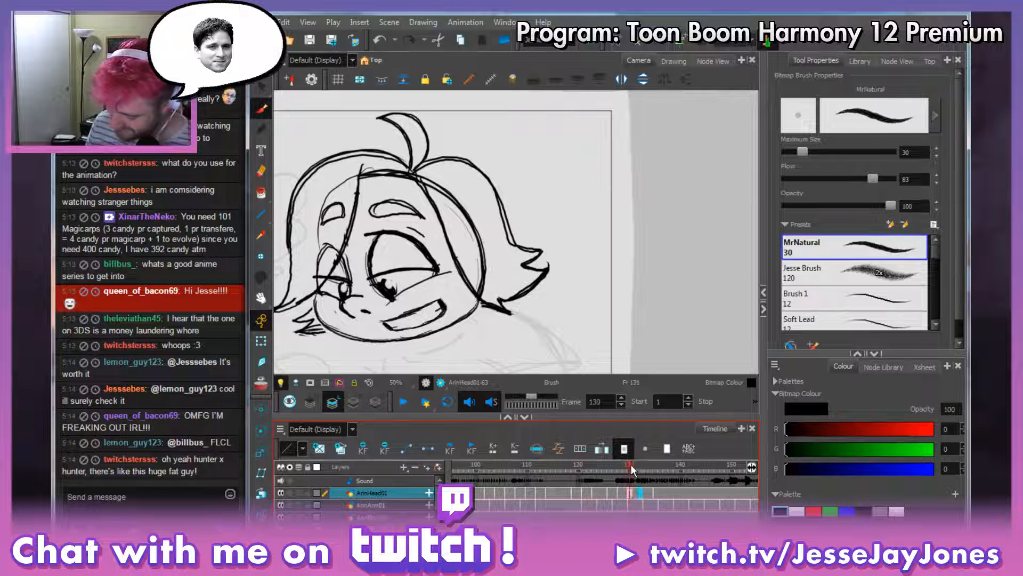
pyautogui.moveTo(631, 465)
pyautogui.mouseDown()
pyautogui.moveTo(612, 466)
pyautogui.moveTo(655, 472)
pyautogui.moveTo(646, 474)
pyautogui.mouseUp()
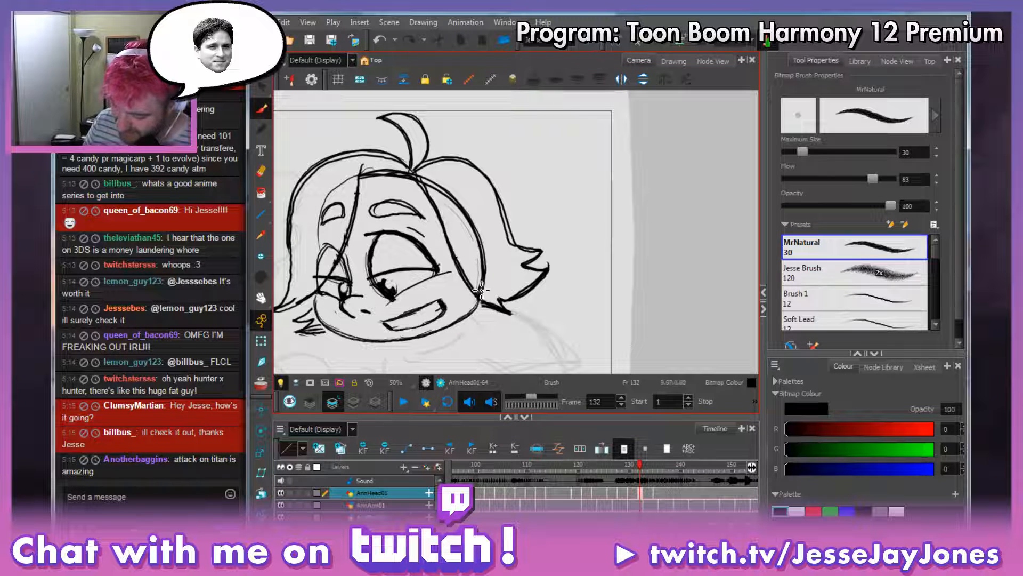
# Erase the jaw line and the mouth from the head drawing on frame 132 and turn on onion skinning.
pyautogui.press('e')
pyautogui.moveTo(469, 301)
pyautogui.mouseDown()
pyautogui.moveTo(478, 325)
pyautogui.moveTo(454, 307)
pyautogui.moveTo(445, 307)
pyautogui.moveTo(456, 327)
pyautogui.moveTo(433, 313)
pyautogui.moveTo(426, 350)
pyautogui.moveTo(422, 319)
pyautogui.moveTo(426, 350)
pyautogui.moveTo(413, 343)
pyautogui.moveTo(416, 318)
pyautogui.moveTo(405, 319)
pyautogui.moveTo(391, 355)
pyautogui.moveTo(403, 347)
pyautogui.moveTo(391, 324)
pyautogui.moveTo(389, 352)
pyautogui.moveTo(324, 307)
pyautogui.mouseUp()
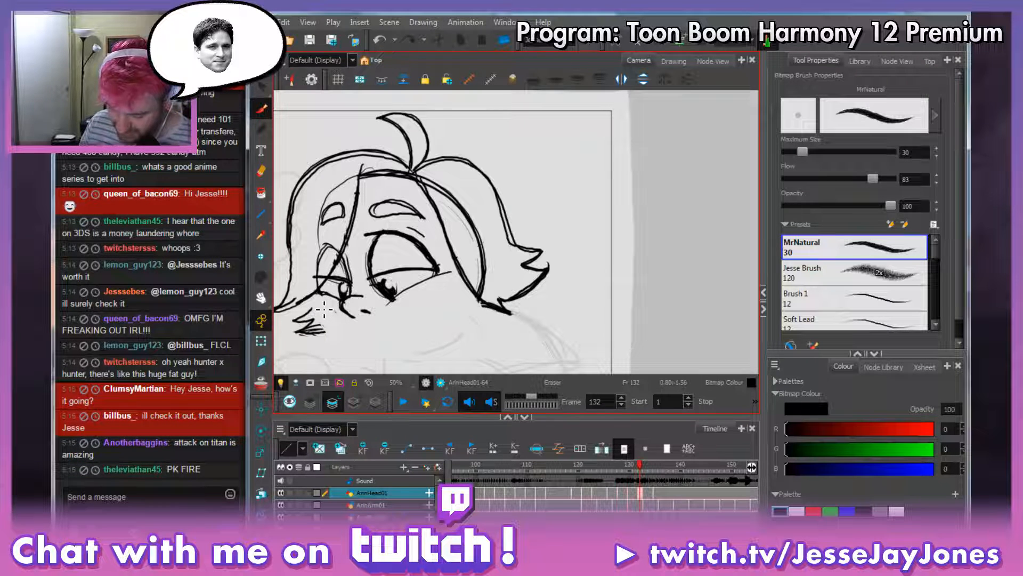
pyautogui.click(261, 387)
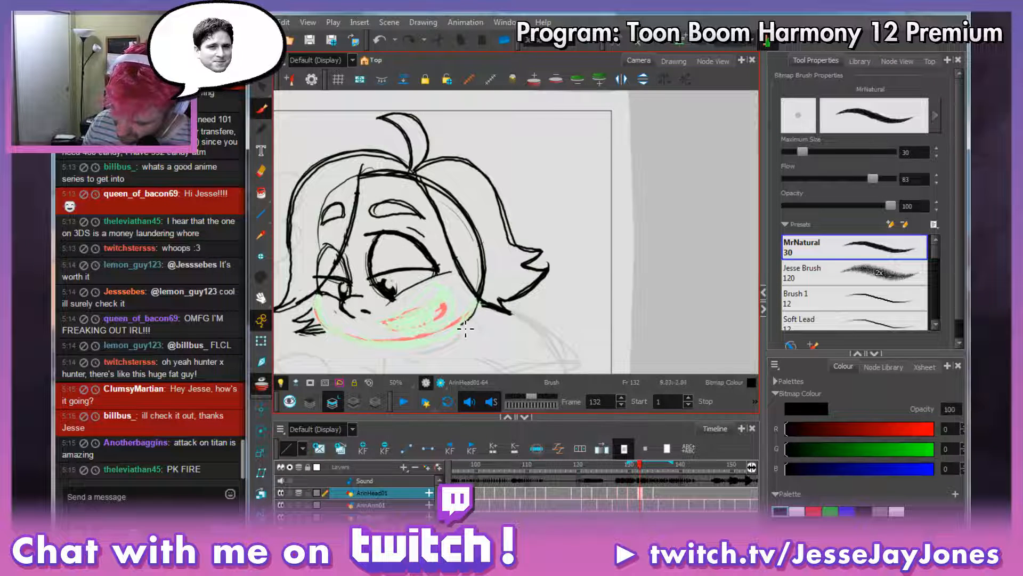
# Redraw the jaw line on frame 132 as a rounded curve from cheek to cheek, comparing it with frame 131.
pyautogui.moveTo(466, 330)
pyautogui.mouseDown()
pyautogui.moveTo(374, 348)
pyautogui.moveTo(334, 332)
pyautogui.moveTo(320, 294)
pyautogui.mouseUp()
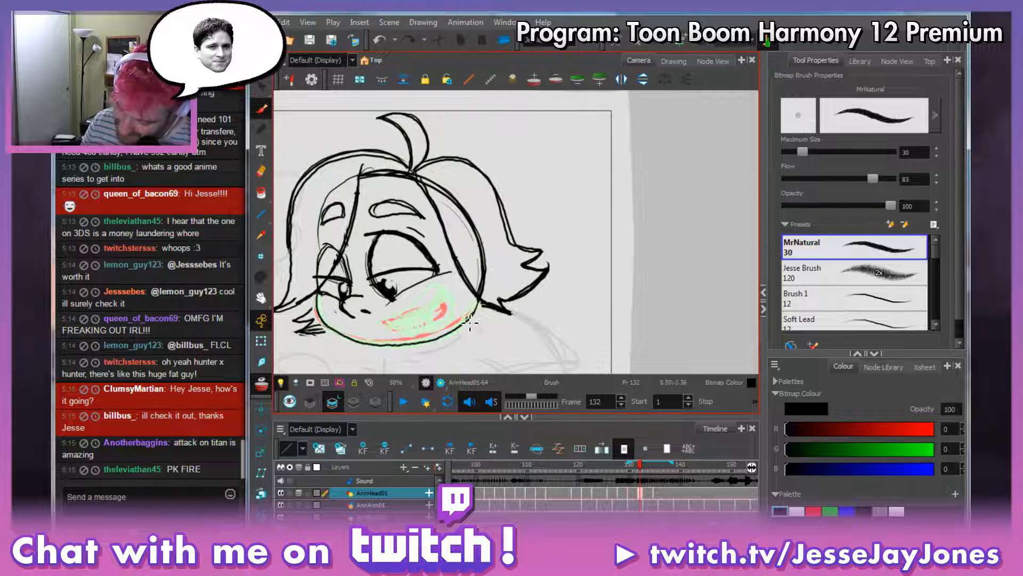
pyautogui.moveTo(470, 323); pyautogui.dragTo(437, 338)
pyautogui.moveTo(481, 301)
pyautogui.mouseDown()
pyautogui.moveTo(432, 342)
pyautogui.moveTo(386, 348)
pyautogui.moveTo(347, 337)
pyautogui.moveTo(323, 297)
pyautogui.moveTo(344, 336)
pyautogui.moveTo(386, 335)
pyautogui.moveTo(329, 321)
pyautogui.moveTo(365, 341)
pyautogui.moveTo(372, 331)
pyautogui.moveTo(328, 321)
pyautogui.moveTo(332, 331)
pyautogui.moveTo(397, 344)
pyautogui.mouseUp()
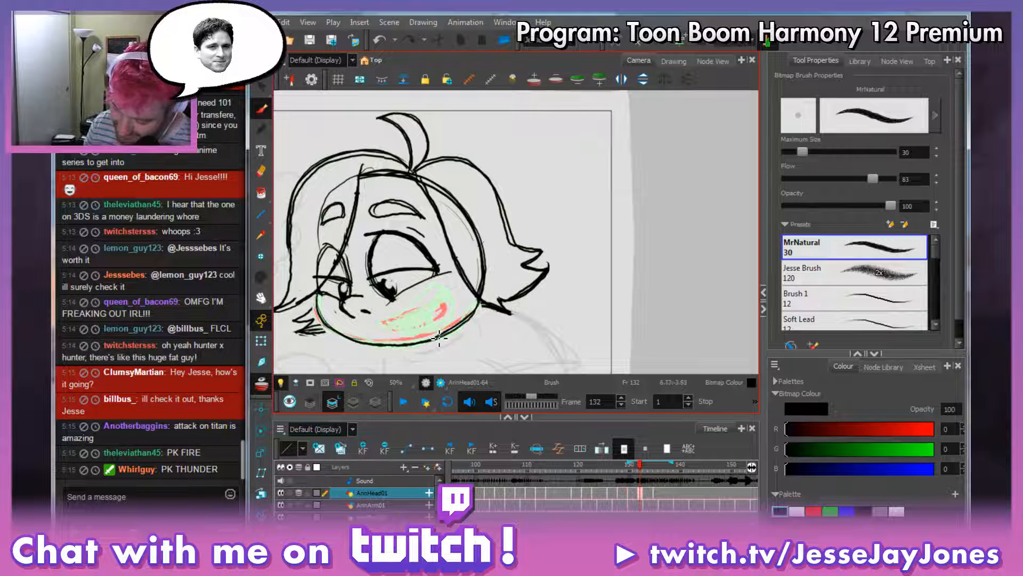
pyautogui.hotkey('alt', 's')
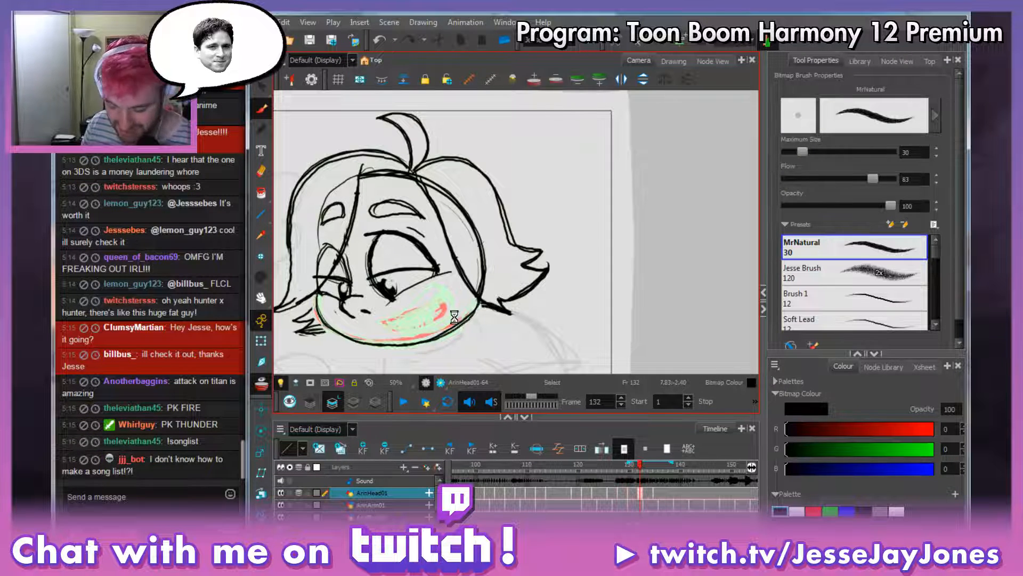
pyautogui.hotkey('alt', 'b')
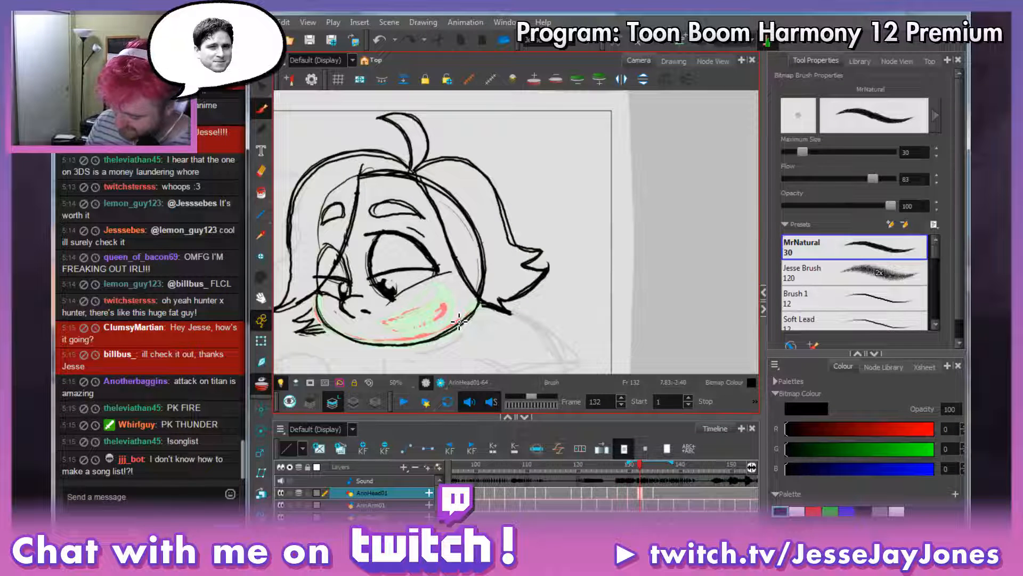
pyautogui.press(',')
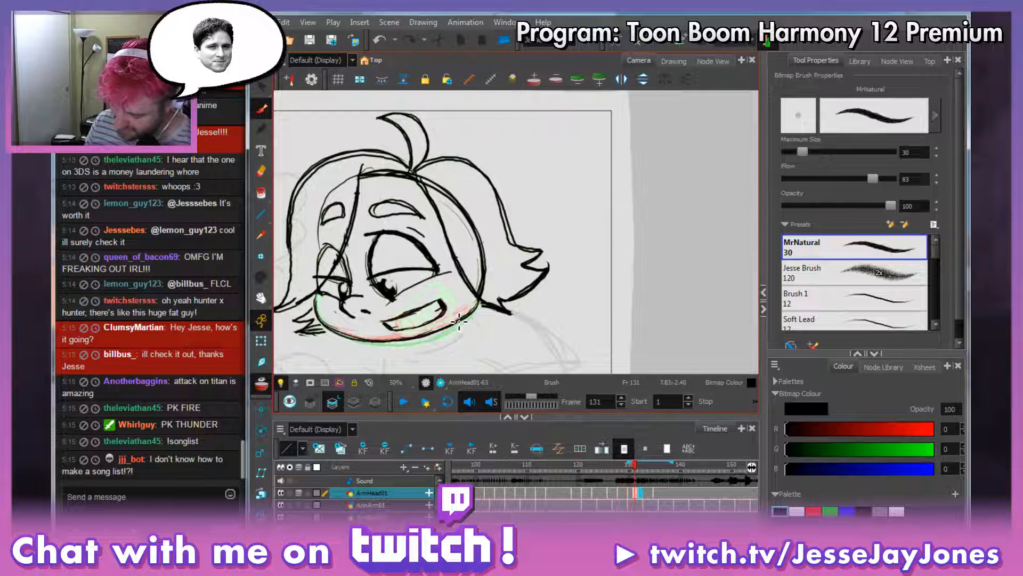
pyautogui.press('.')
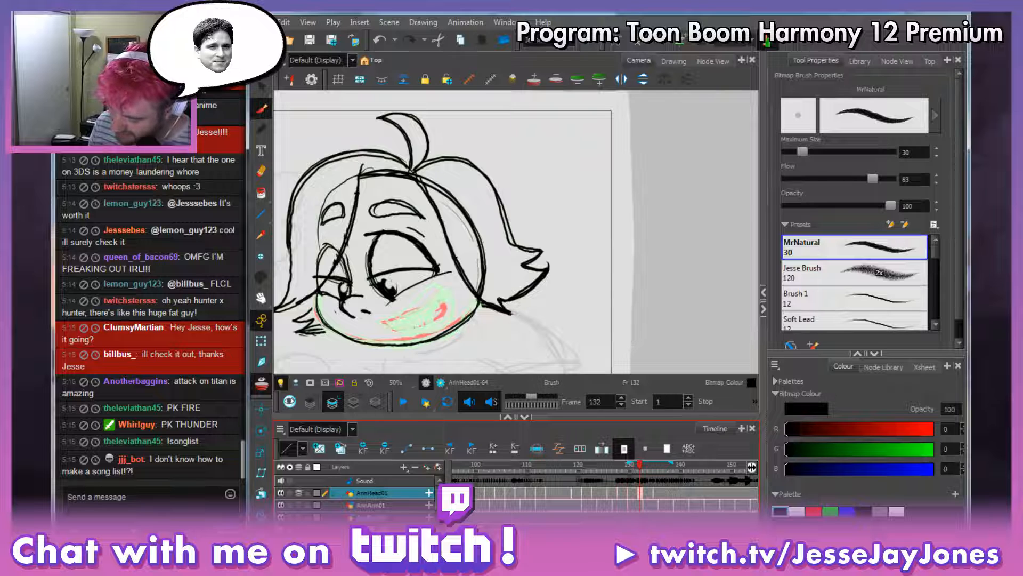
# Switch to AnkhBot, skip the current song in the song request player, and return to Toon Boom Harmony.
pyautogui.hotkey('alt', 'Tab')
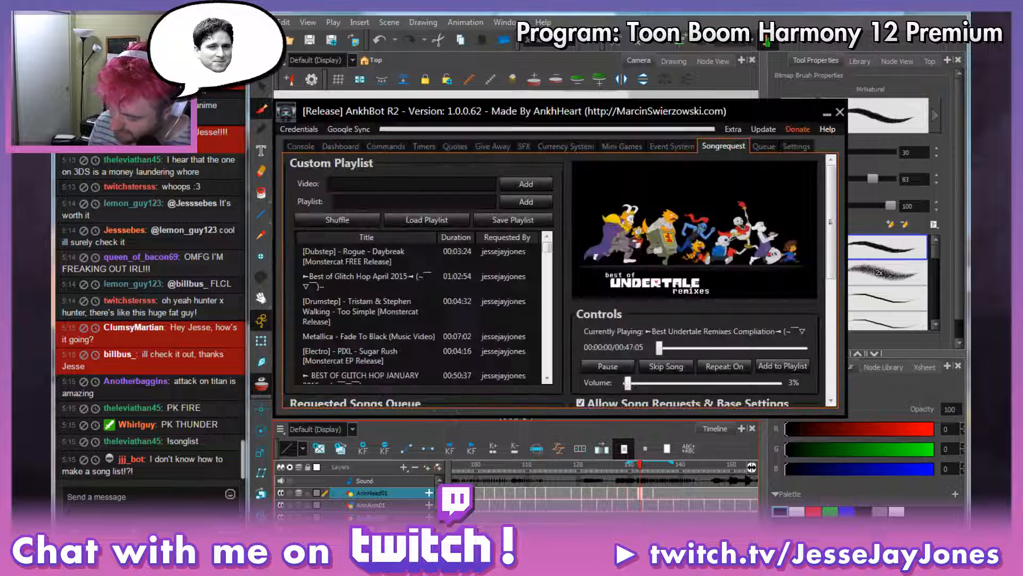
pyautogui.click(661, 366)
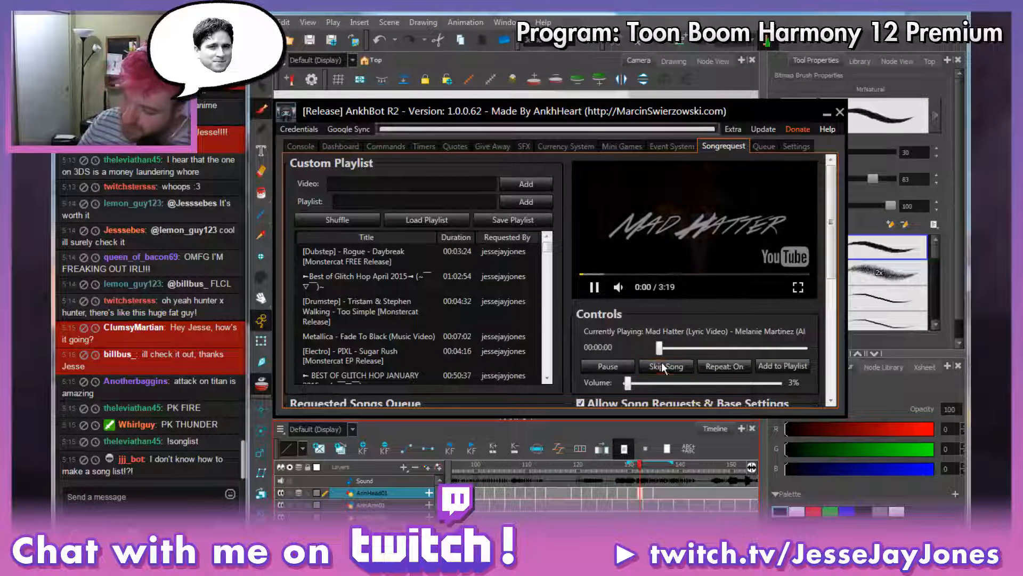
pyautogui.hotkey('alt', 'Tab')
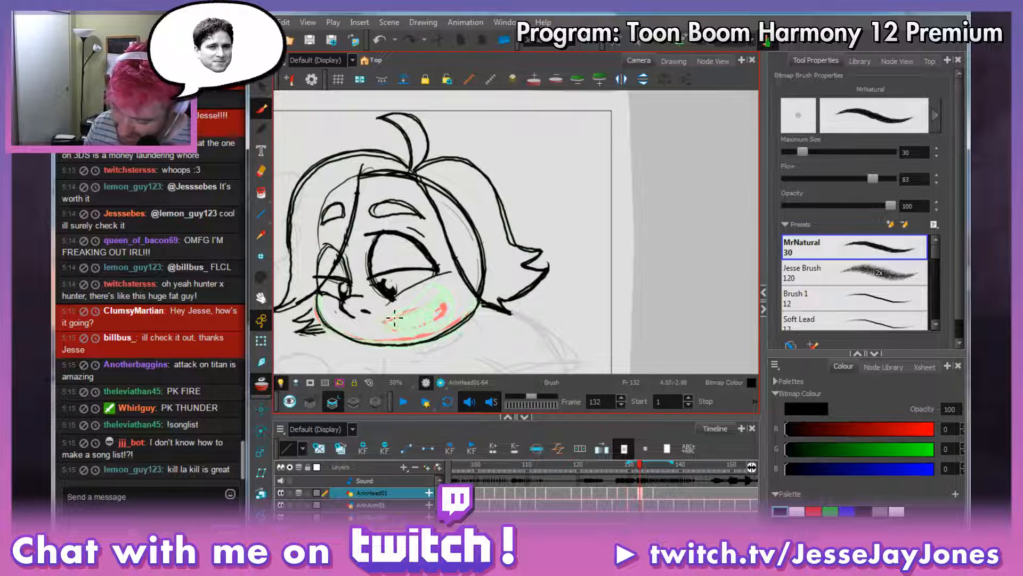
# Draw the upper lip line on frame 132, slanting up from below the nose toward the larger cheek.
pyautogui.moveTo(376, 322)
pyautogui.mouseDown()
pyautogui.moveTo(448, 292)
pyautogui.moveTo(387, 317)
pyautogui.mouseUp()
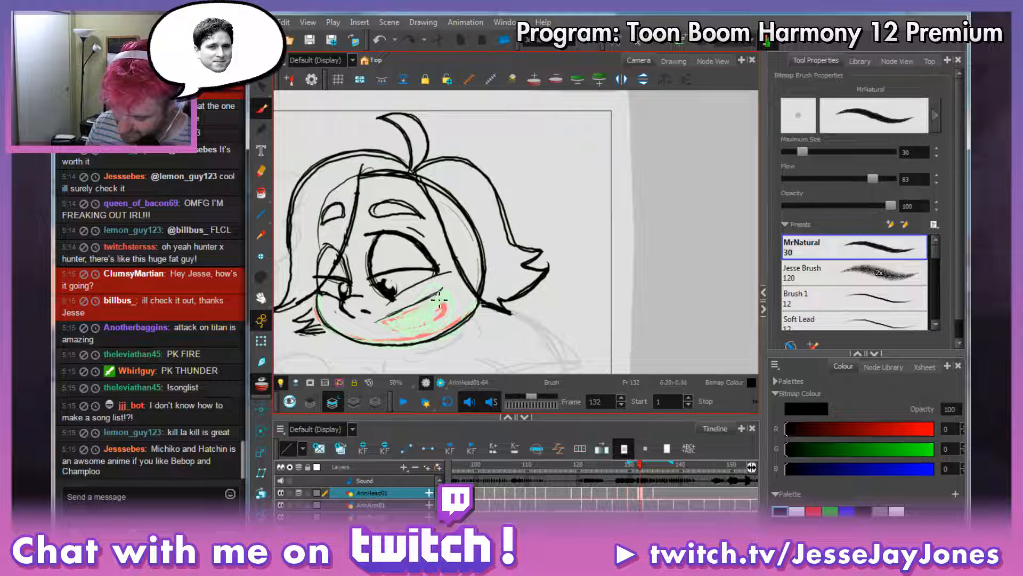
pyautogui.moveTo(440, 296)
pyautogui.mouseDown()
pyautogui.moveTo(381, 326)
pyautogui.moveTo(447, 295)
pyautogui.moveTo(421, 306)
pyautogui.moveTo(414, 292)
pyautogui.moveTo(448, 285)
pyautogui.moveTo(425, 301)
pyautogui.moveTo(433, 277)
pyautogui.moveTo(423, 310)
pyautogui.moveTo(418, 299)
pyautogui.moveTo(387, 319)
pyautogui.moveTo(454, 281)
pyautogui.mouseUp()
pyautogui.press('e')
pyautogui.press('e')
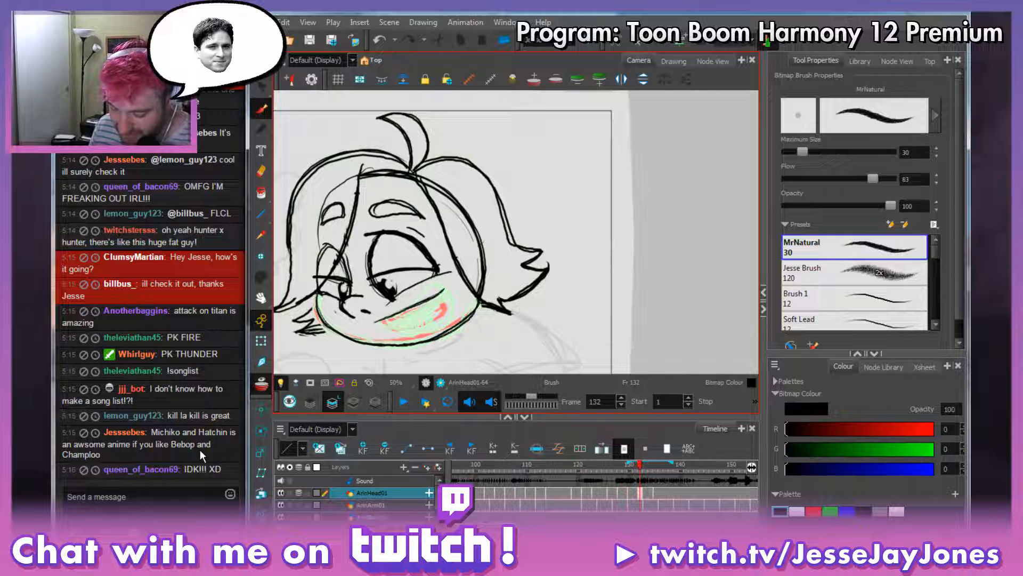
pyautogui.press('space')
pyautogui.moveTo(493, 280)
pyautogui.mouseDown()
pyautogui.moveTo(487, 254)
pyautogui.moveTo(489, 268)
pyautogui.mouseUp()
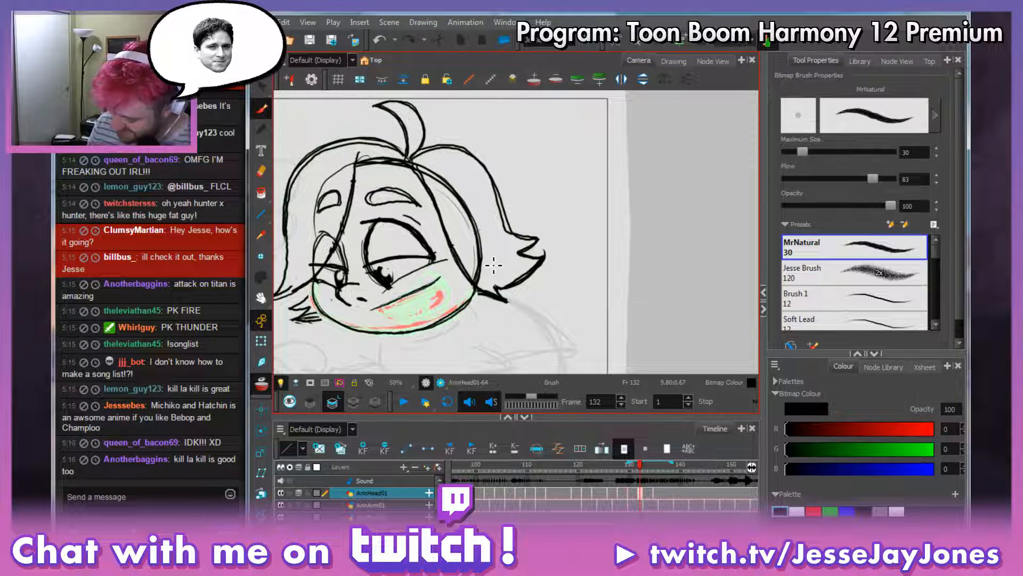
# Flip through frames 129 to 133 with onion skinning to examine how the mouth opens into the new drawing.
pyautogui.press(',')
pyautogui.press(',')
pyautogui.press(',')
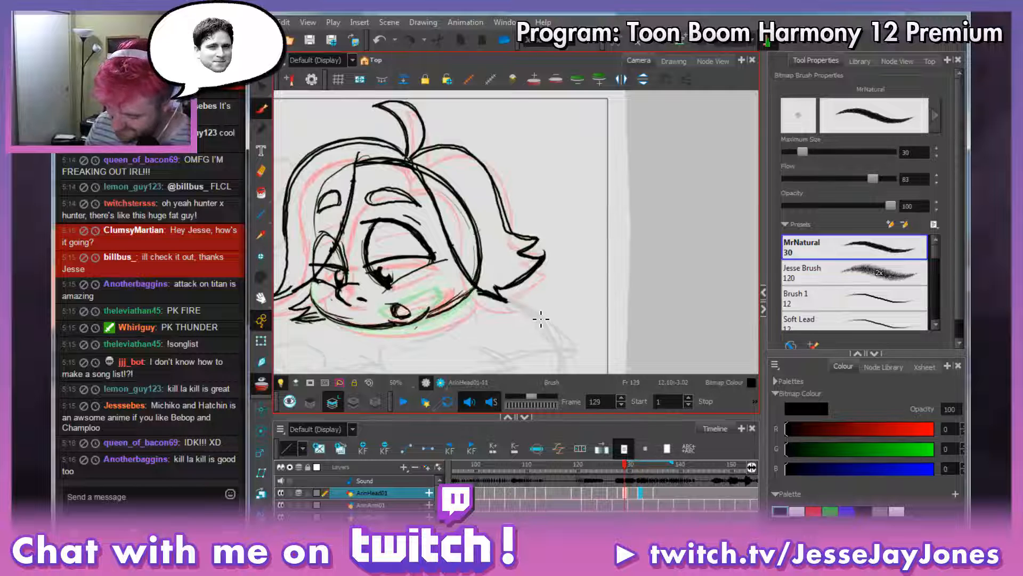
pyautogui.press('.')
pyautogui.press('.')
pyautogui.press('.')
pyautogui.press('.')
pyautogui.press(',')
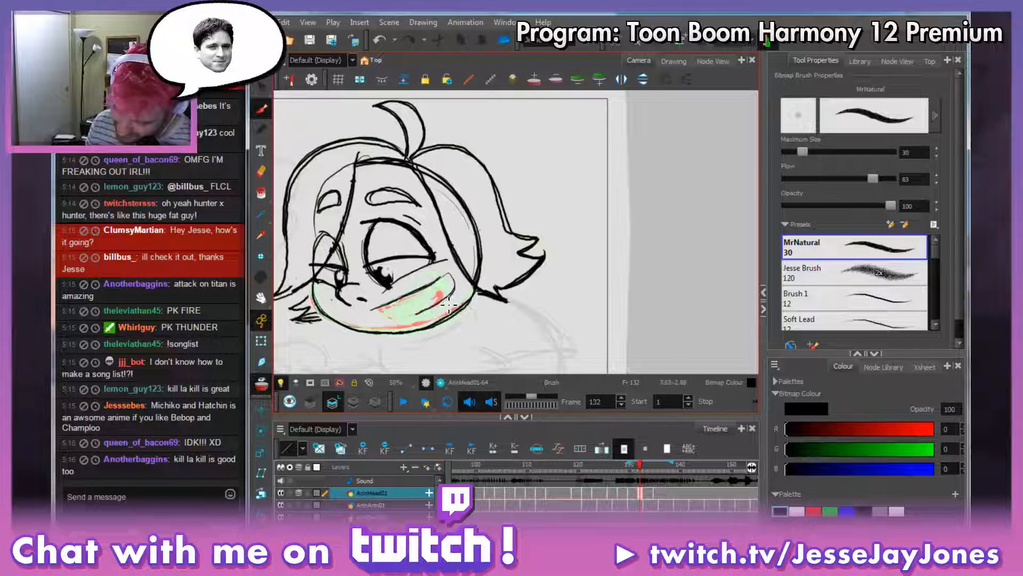
# Complete the open grin on frame 132 with a lower lip, an upper teeth edge and a tongue line.
pyautogui.moveTo(371, 310); pyautogui.dragTo(398, 324)
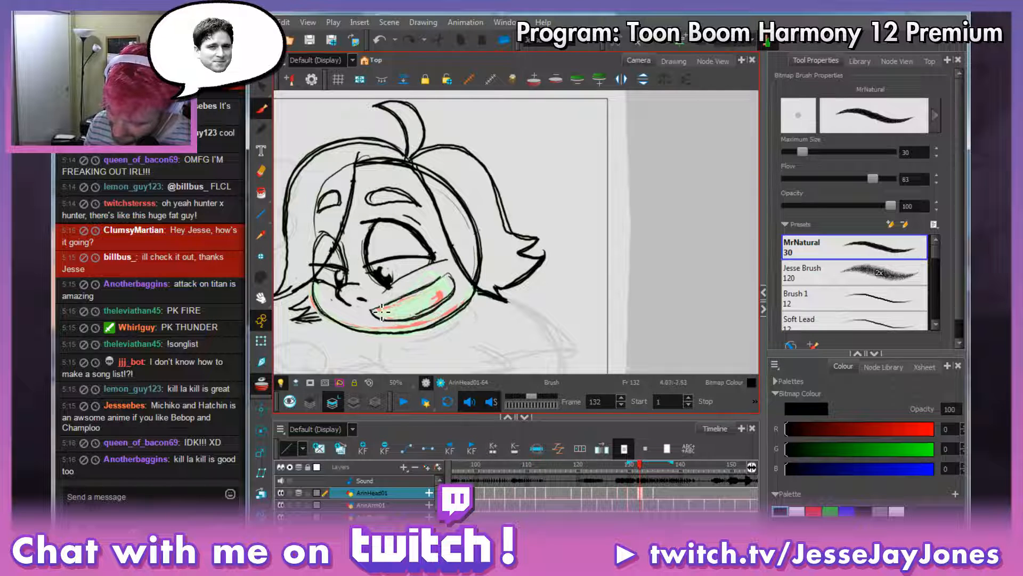
pyautogui.moveTo(379, 310)
pyautogui.mouseDown()
pyautogui.moveTo(398, 315)
pyautogui.moveTo(448, 282)
pyautogui.mouseUp()
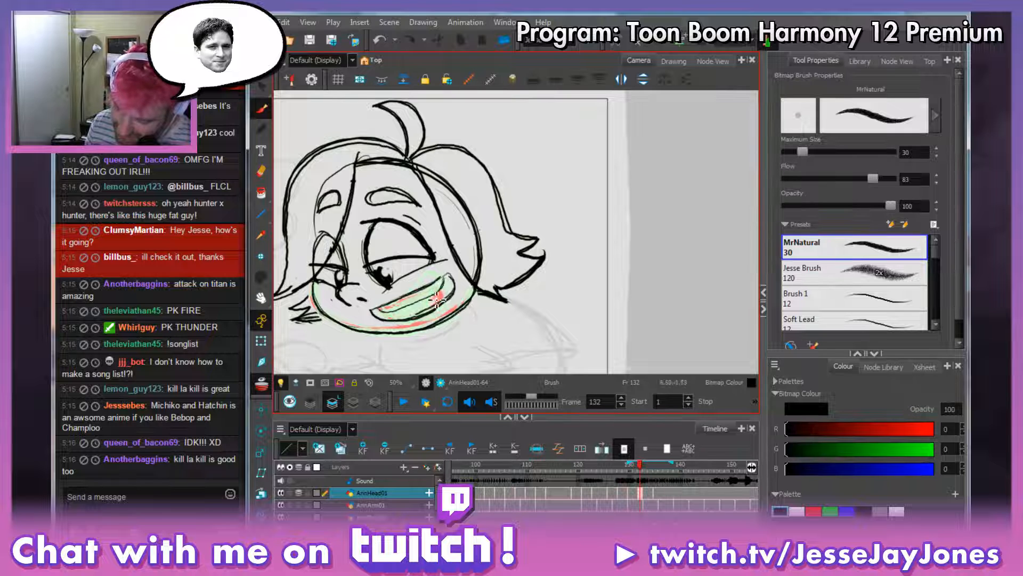
pyautogui.moveTo(391, 313); pyautogui.dragTo(384, 309)
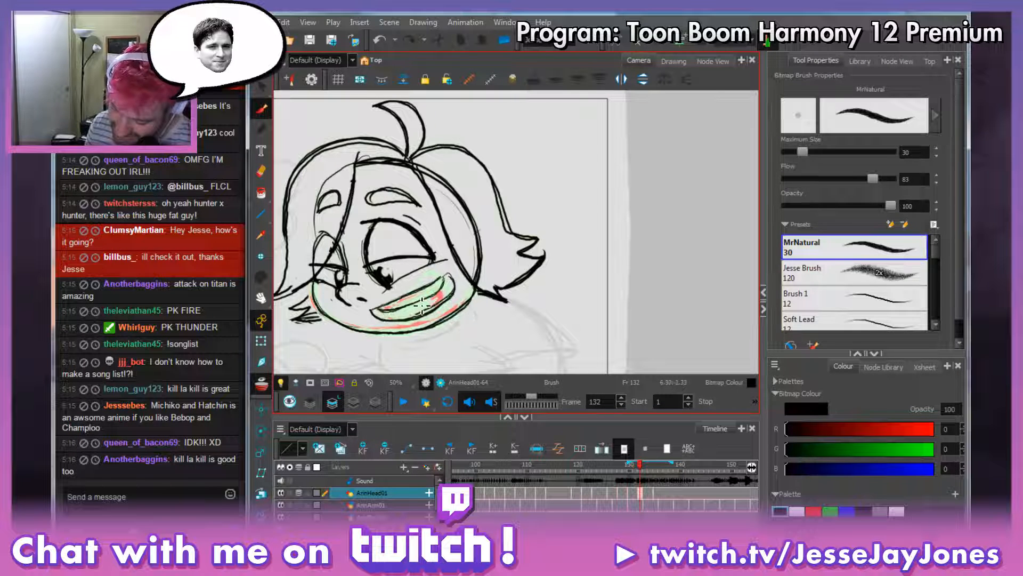
pyautogui.moveTo(497, 292); pyautogui.dragTo(471, 298)
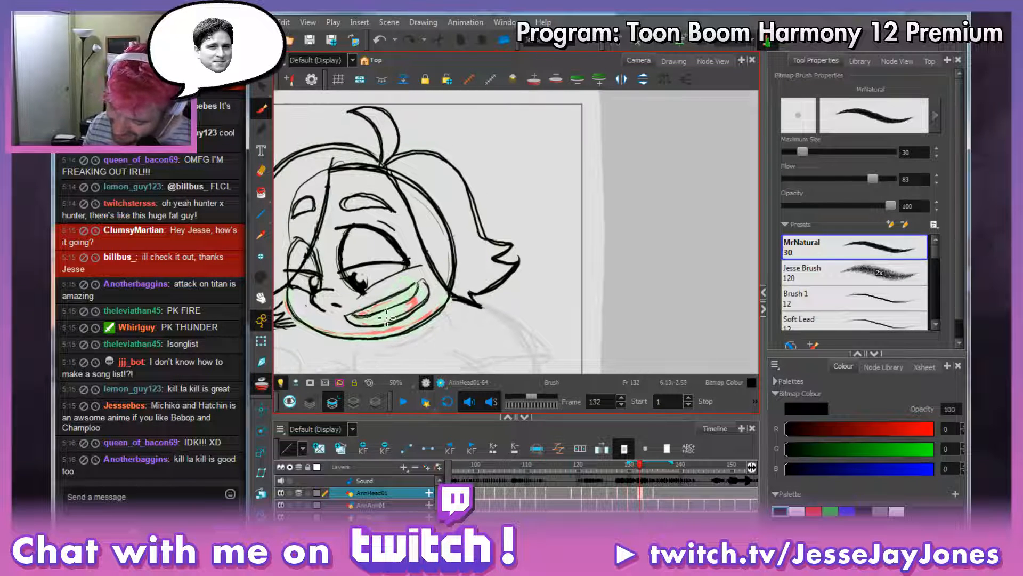
pyautogui.moveTo(403, 314); pyautogui.dragTo(425, 301)
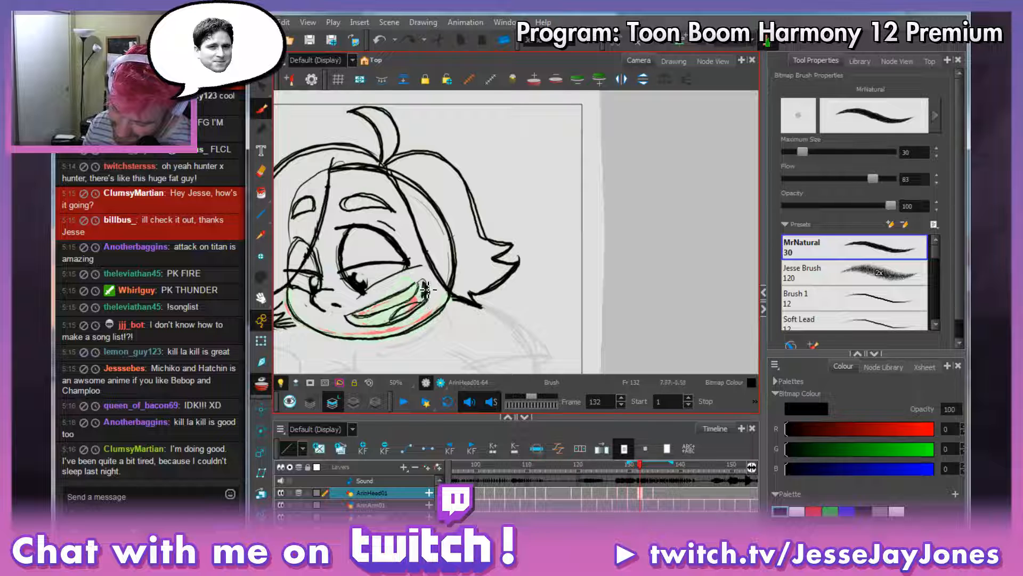
# Fill the inside of the grin below the teeth with black brush strokes on frame 132.
pyautogui.moveTo(423, 288); pyautogui.dragTo(427, 290)
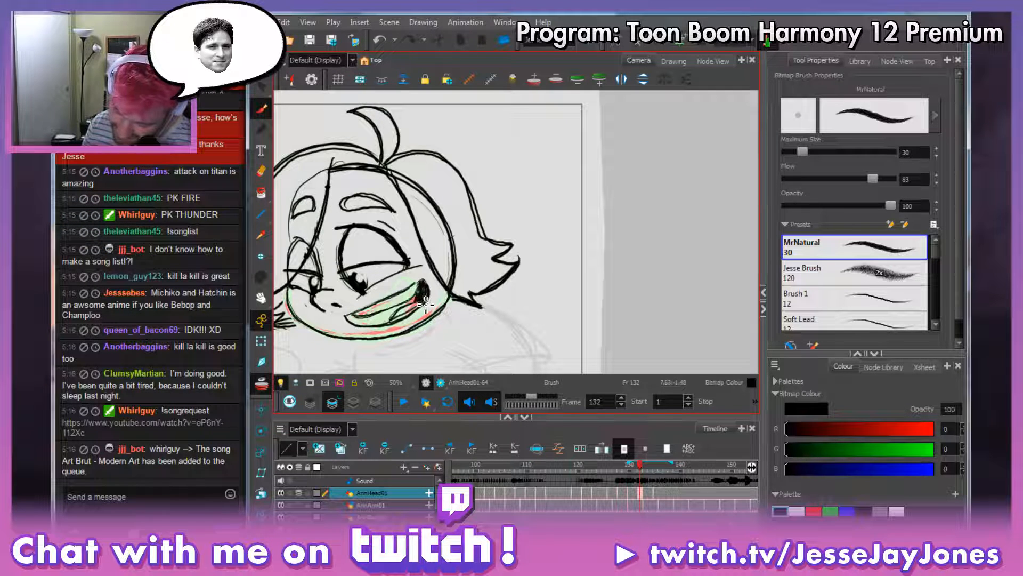
pyautogui.moveTo(419, 302); pyautogui.dragTo(391, 320)
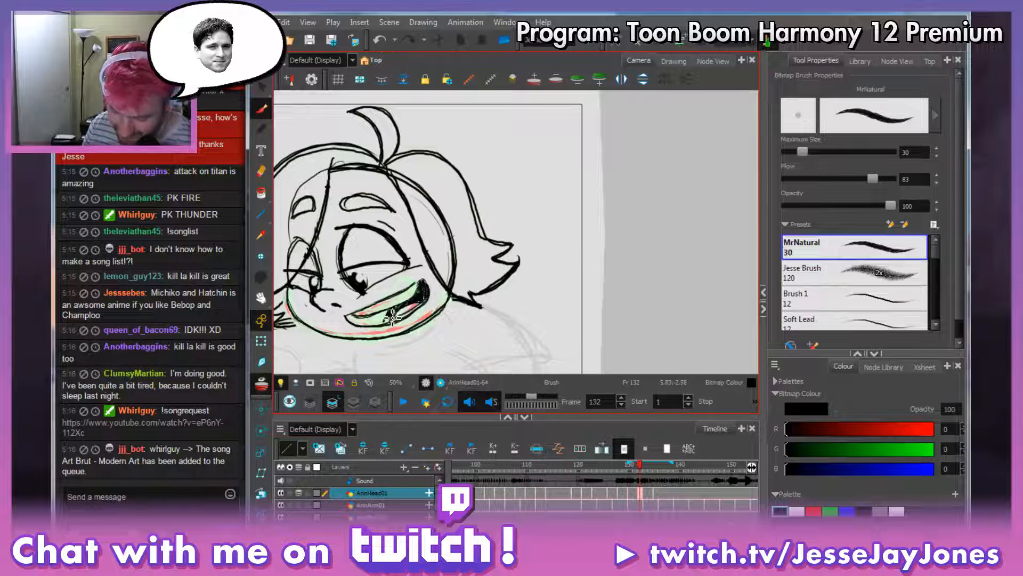
pyautogui.moveTo(386, 320); pyautogui.dragTo(379, 319)
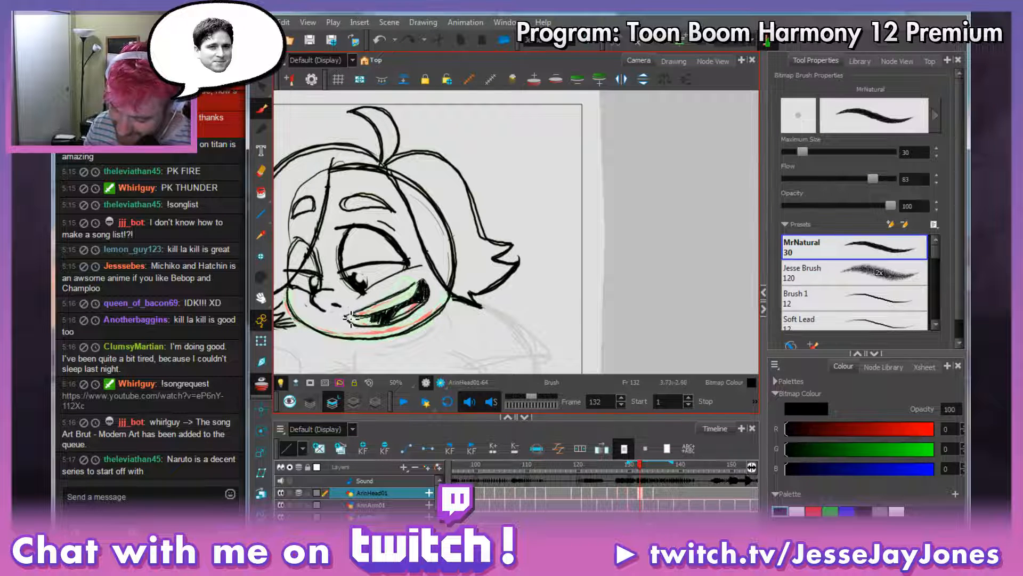
pyautogui.moveTo(350, 318); pyautogui.dragTo(370, 322)
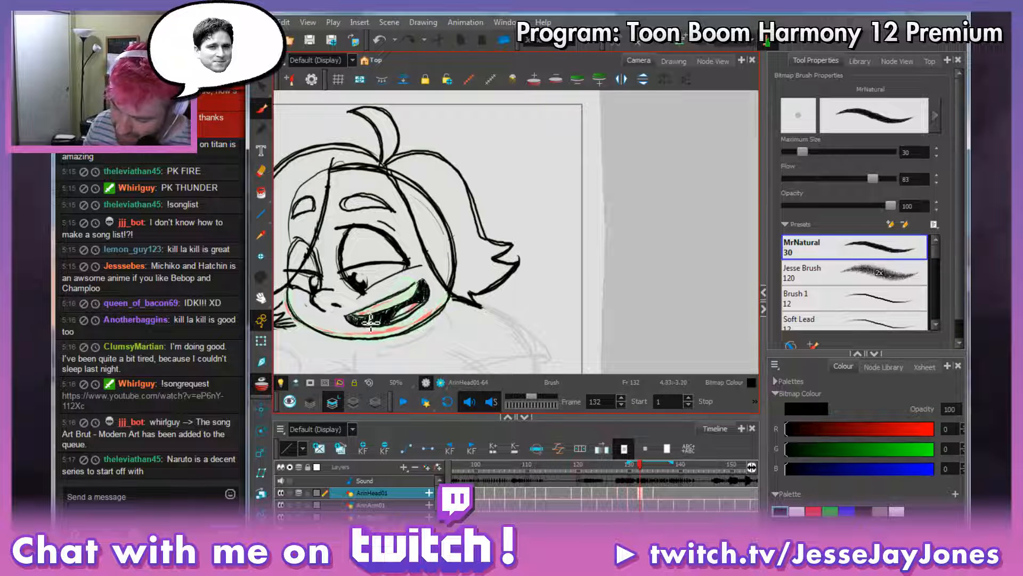
pyautogui.moveTo(376, 323)
pyautogui.mouseDown()
pyautogui.moveTo(381, 329)
pyautogui.moveTo(465, 291)
pyautogui.mouseUp()
pyautogui.press('space')
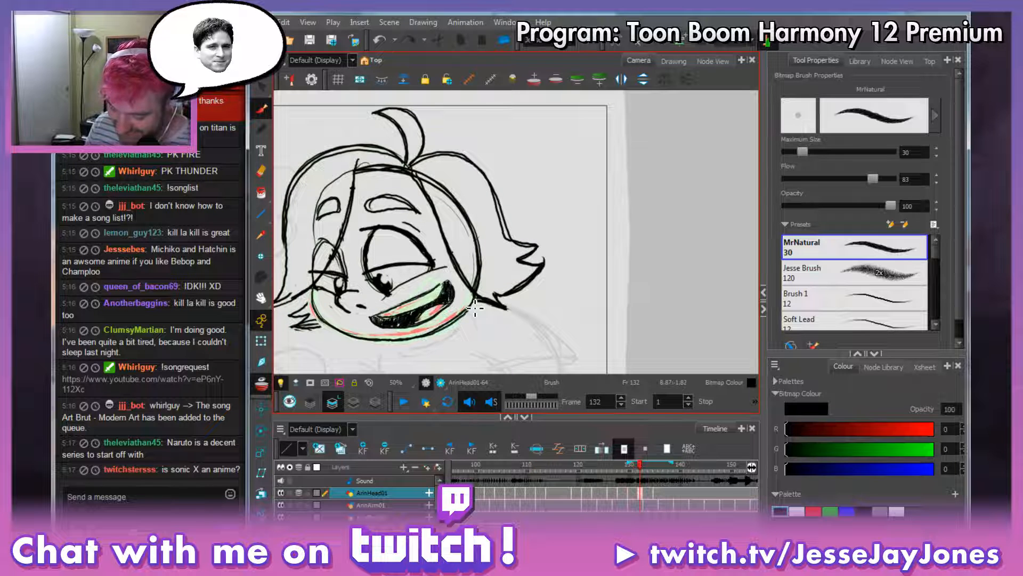
# Flip back and forth through the frames from 131 to 135 to examine how the grin changes into the open mouth.
pyautogui.press(',')
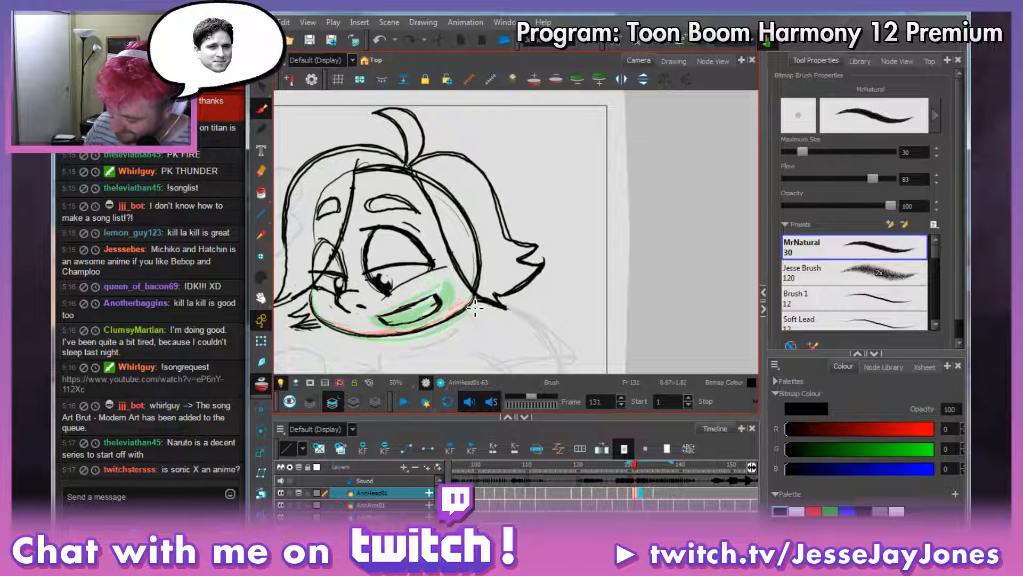
pyautogui.press('.')
pyautogui.press('.')
pyautogui.press('.')
pyautogui.press('.')
pyautogui.press(',')
pyautogui.press(',')
pyautogui.press(',')
pyautogui.press(',')
pyautogui.press(',')
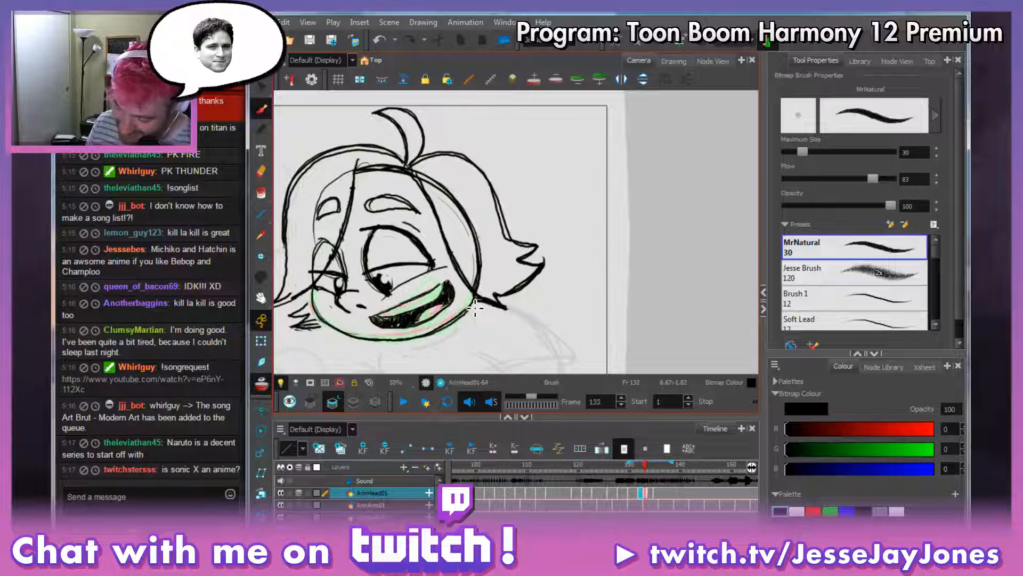
pyautogui.press('.')
pyautogui.press('.')
pyautogui.press('.')
pyautogui.press('.')
pyautogui.press('.')
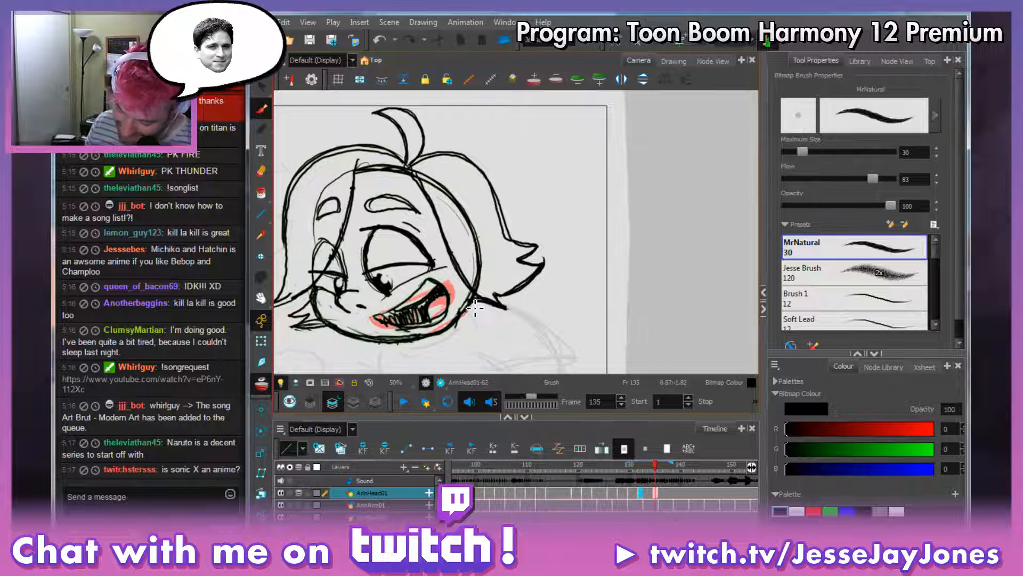
# Erase the excess black around the grin's raised corner on the drawing held at frame 134.
pyautogui.press(',')
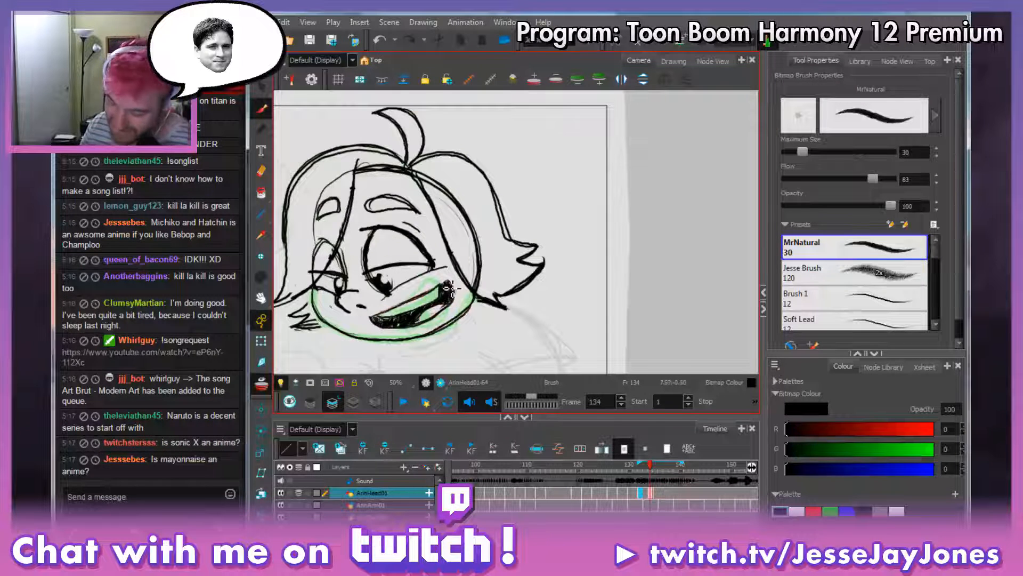
pyautogui.moveTo(447, 276); pyautogui.dragTo(449, 283)
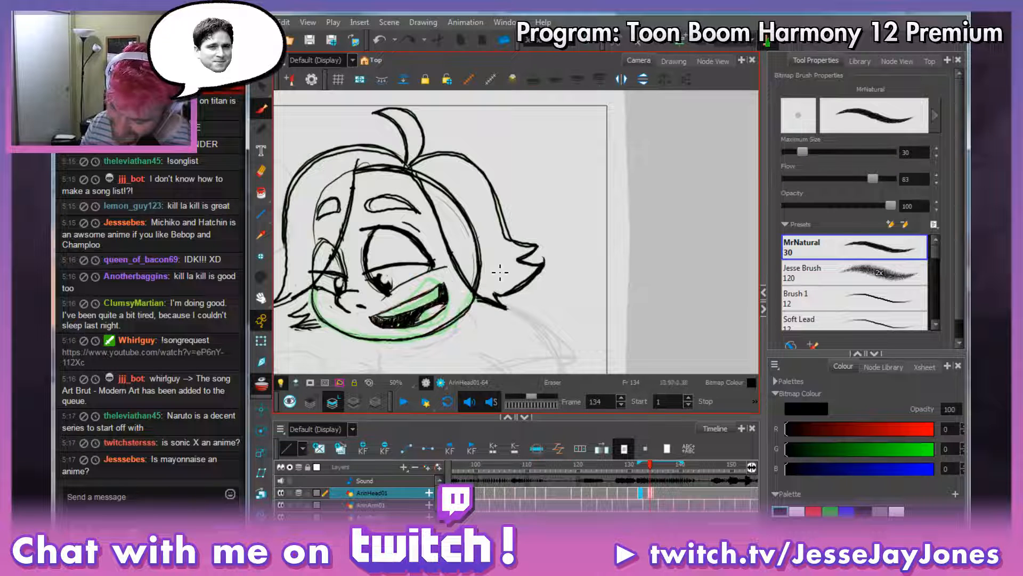
pyautogui.hotkey('alt', 'b')
# Turn off onion skinning, save the scene, and scrub between frames 134 and 137 to check the mouth change.
pyautogui.moveTo(650, 468)
pyautogui.mouseDown()
pyautogui.moveTo(624, 472)
pyautogui.moveTo(678, 469)
pyautogui.moveTo(588, 469)
pyautogui.moveTo(667, 464)
pyautogui.mouseUp()
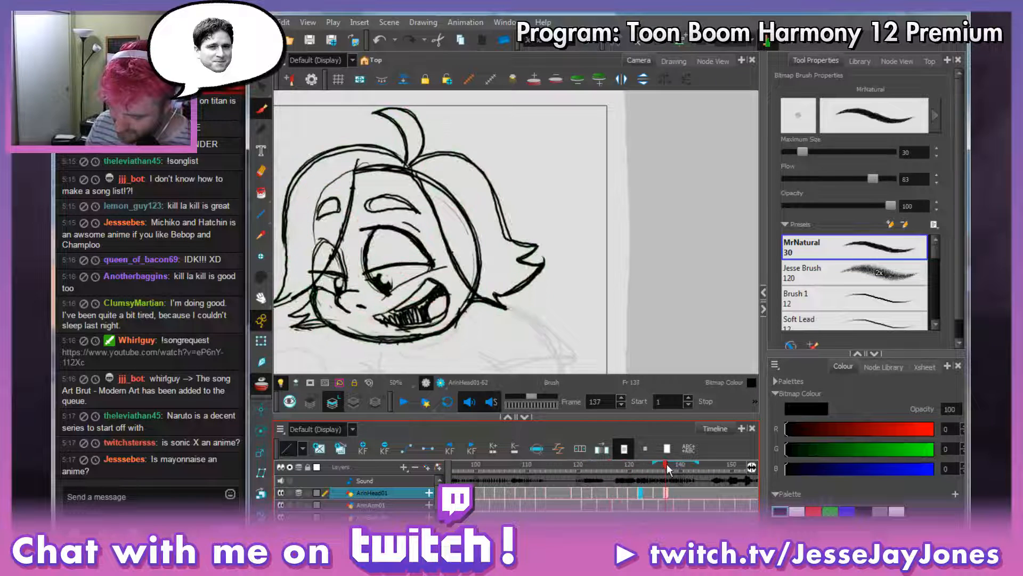
pyautogui.click(266, 380)
pyautogui.hotkey('ctrl', 's')
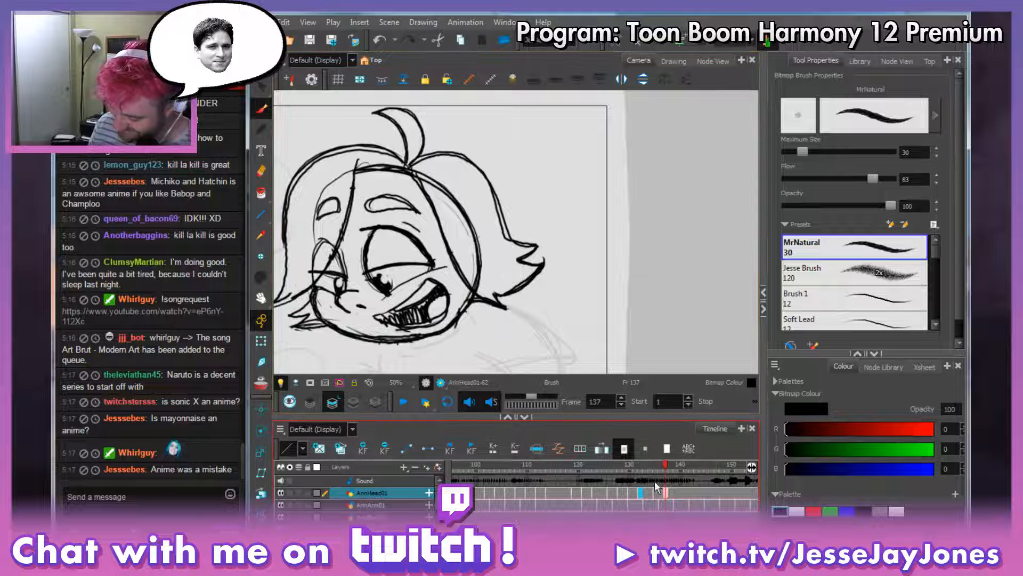
pyautogui.moveTo(662, 465); pyautogui.dragTo(649, 469)
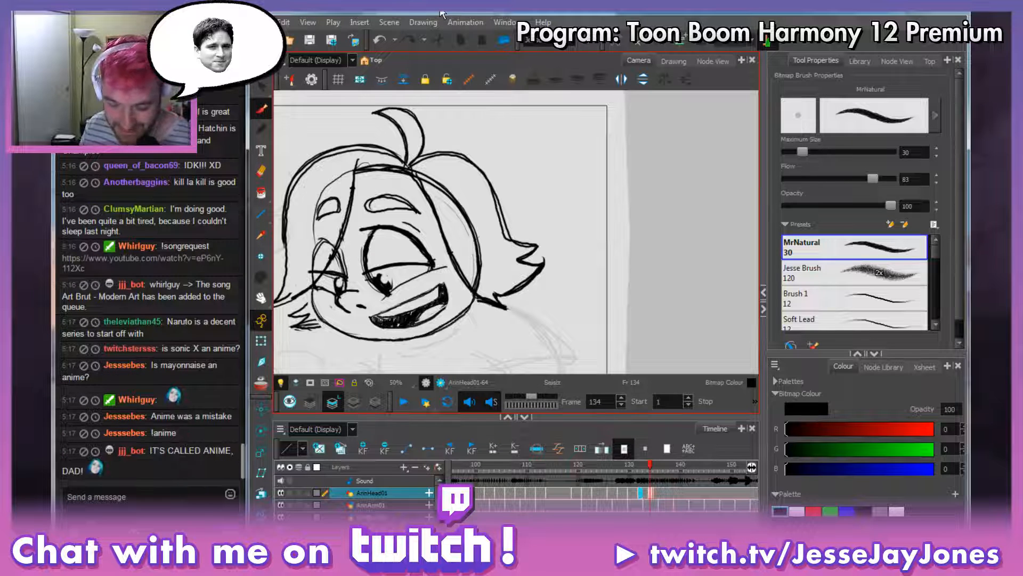
pyautogui.press('space')
pyautogui.moveTo(412, 202); pyautogui.dragTo(427, 214)
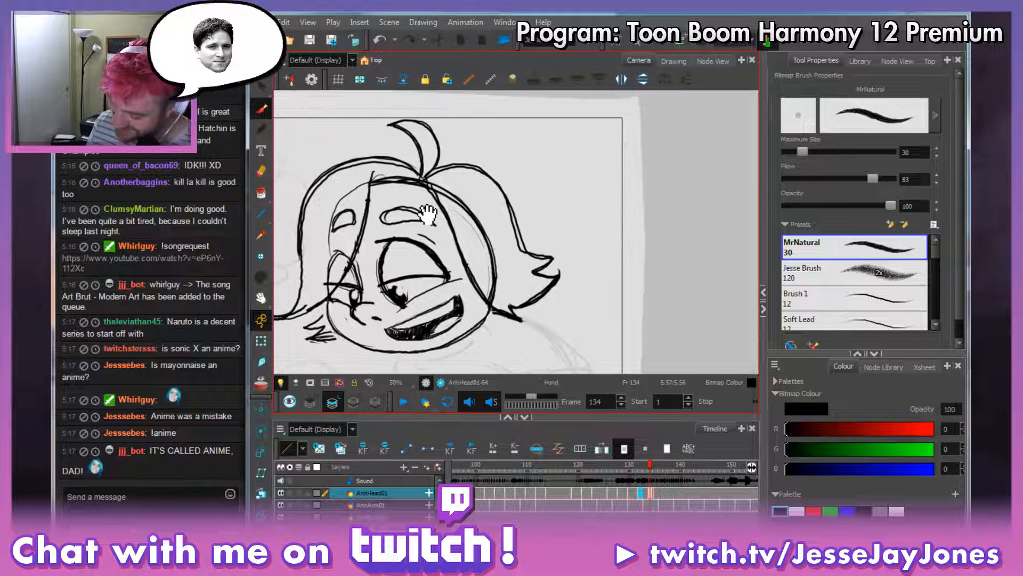
# Paste the filled grin drawing onto frame 138 of the ArinHead01 layer.
pyautogui.moveTo(474, 322); pyautogui.dragTo(489, 324)
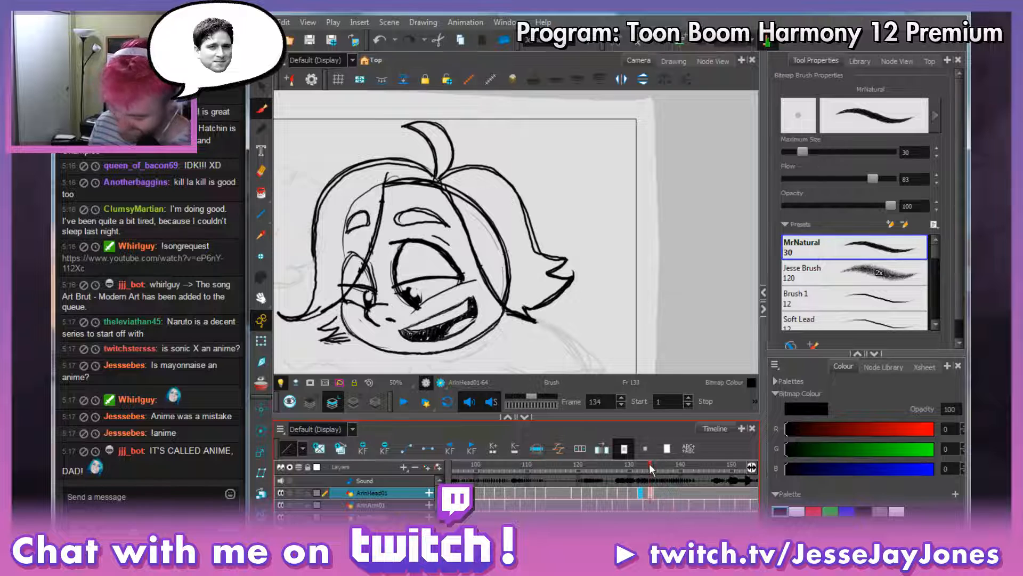
pyautogui.moveTo(649, 463); pyautogui.dragTo(624, 471)
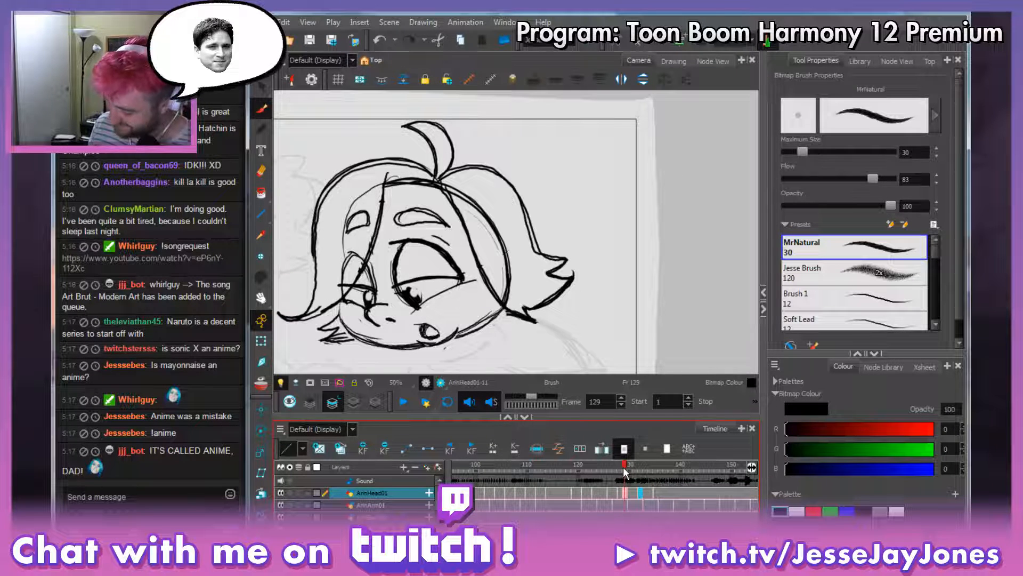
pyautogui.moveTo(624, 471)
pyautogui.mouseDown()
pyautogui.moveTo(668, 473)
pyautogui.moveTo(638, 490)
pyautogui.moveTo(660, 491)
pyautogui.moveTo(645, 494)
pyautogui.moveTo(639, 466)
pyautogui.moveTo(625, 469)
pyautogui.moveTo(667, 475)
pyautogui.mouseUp()
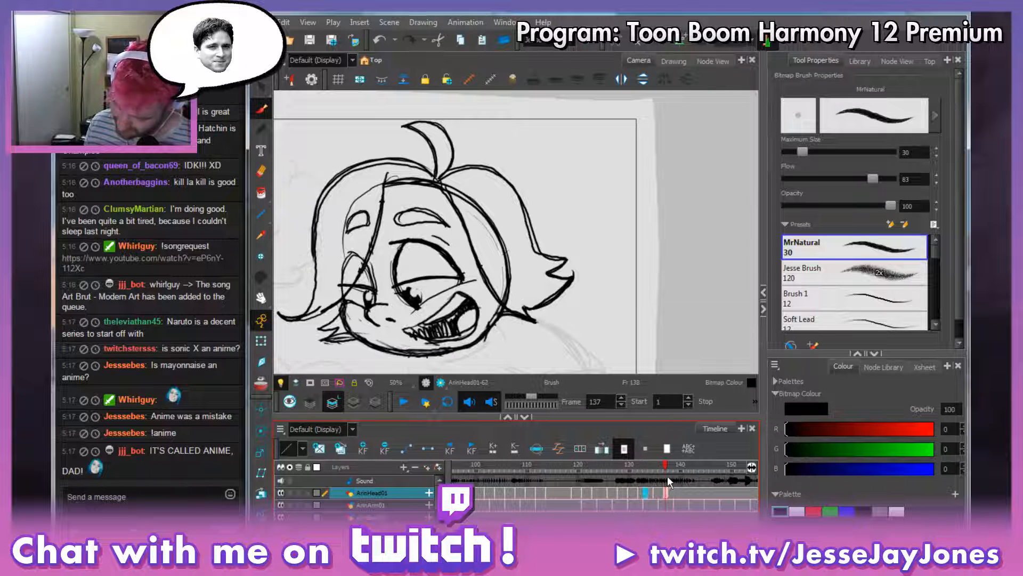
pyautogui.click(670, 493)
pyautogui.hotkey('ctrl', 'v')
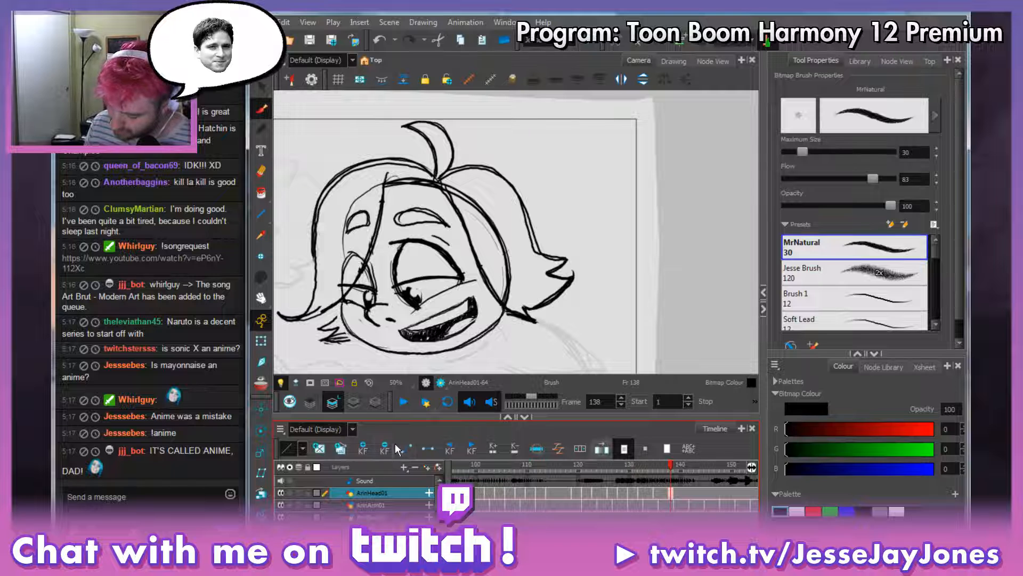
# Play the animation and scrub frames 135 to 142 to check how the mouth shapes follow each other.
pyautogui.click(667, 450)
pyautogui.moveTo(670, 461)
pyautogui.mouseDown()
pyautogui.moveTo(633, 470)
pyautogui.moveTo(721, 475)
pyautogui.moveTo(664, 491)
pyautogui.moveTo(684, 491)
pyautogui.mouseUp()
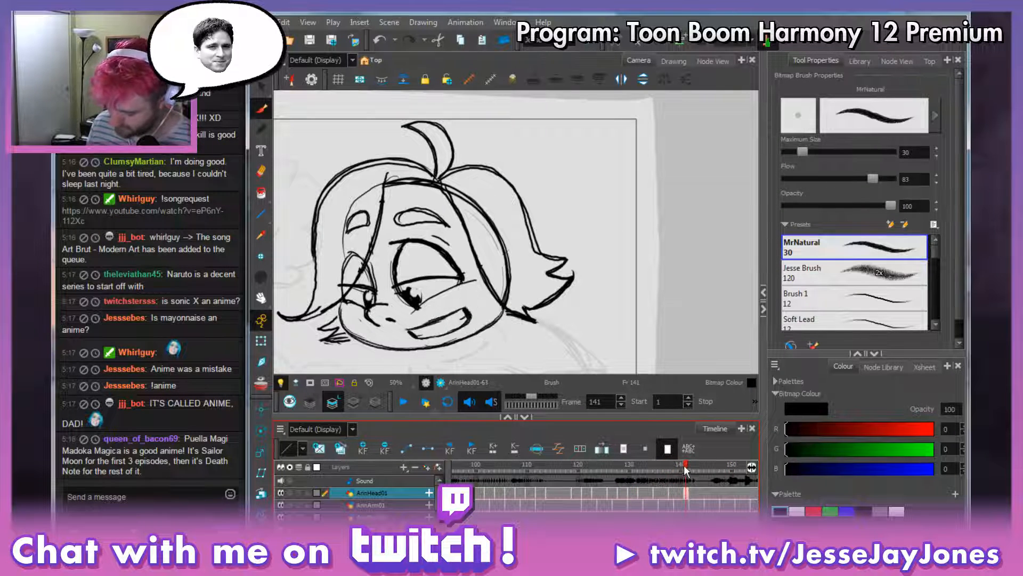
pyautogui.press('Return')
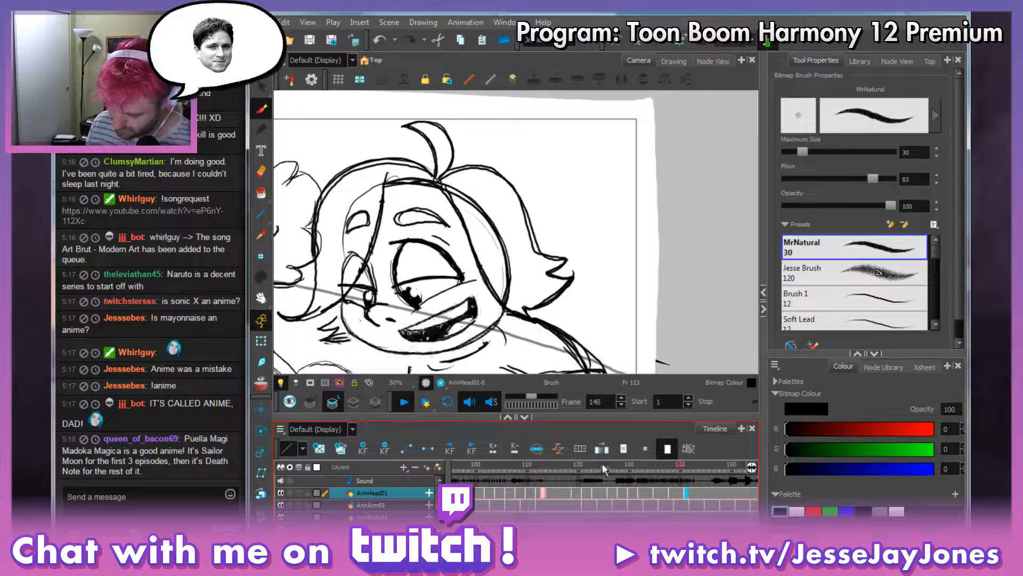
pyautogui.click(655, 470)
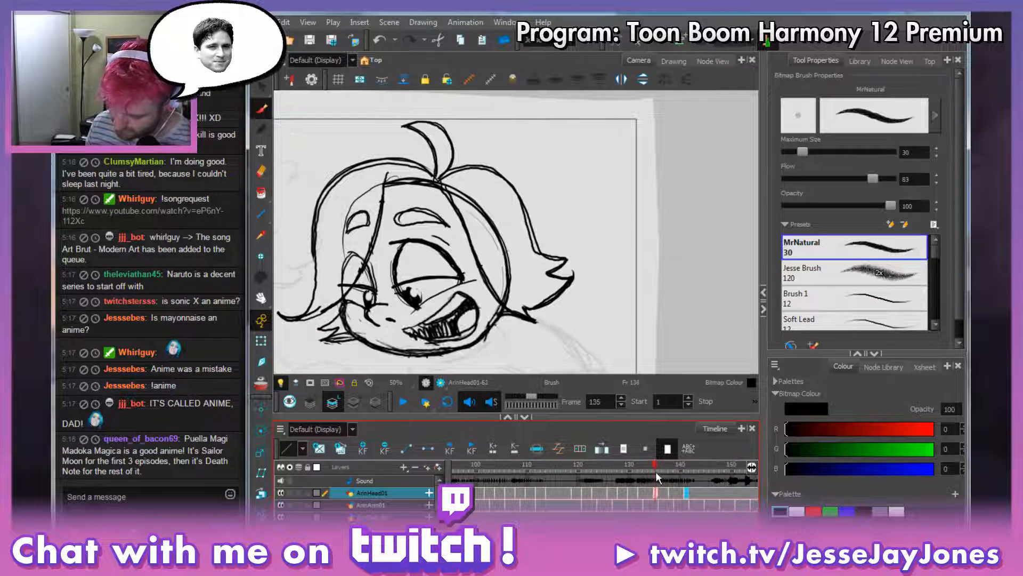
pyautogui.moveTo(667, 472); pyautogui.dragTo(692, 475)
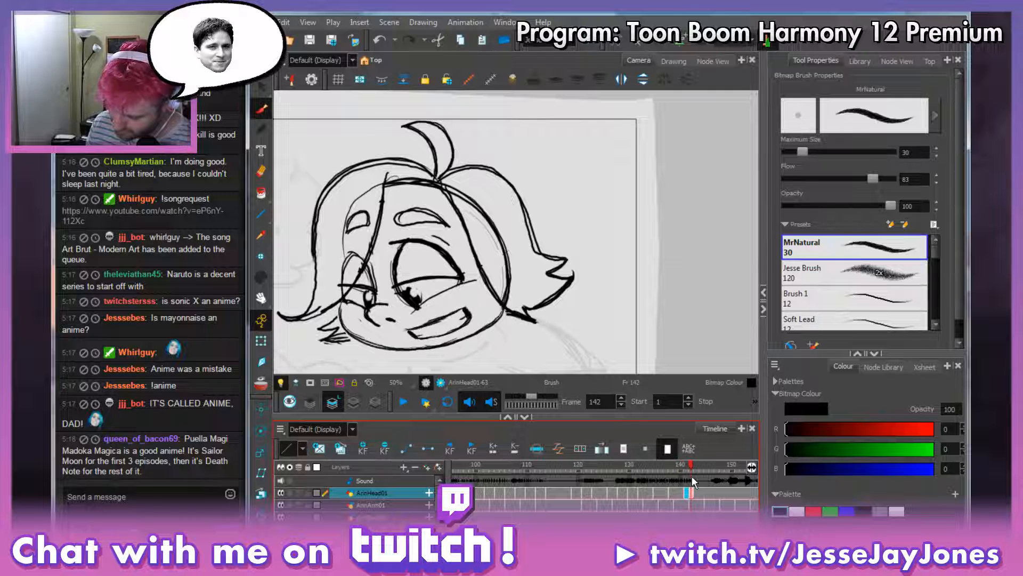
# Erase the open mouth and the whole jaw line from the head drawing on frame 137.
pyautogui.click(665, 493)
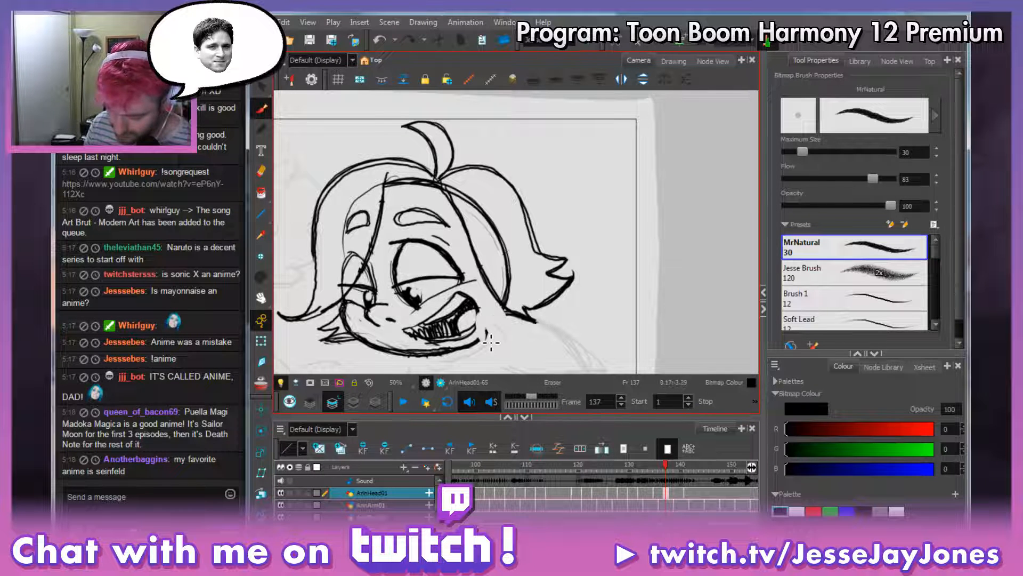
pyautogui.moveTo(468, 300); pyautogui.dragTo(479, 302)
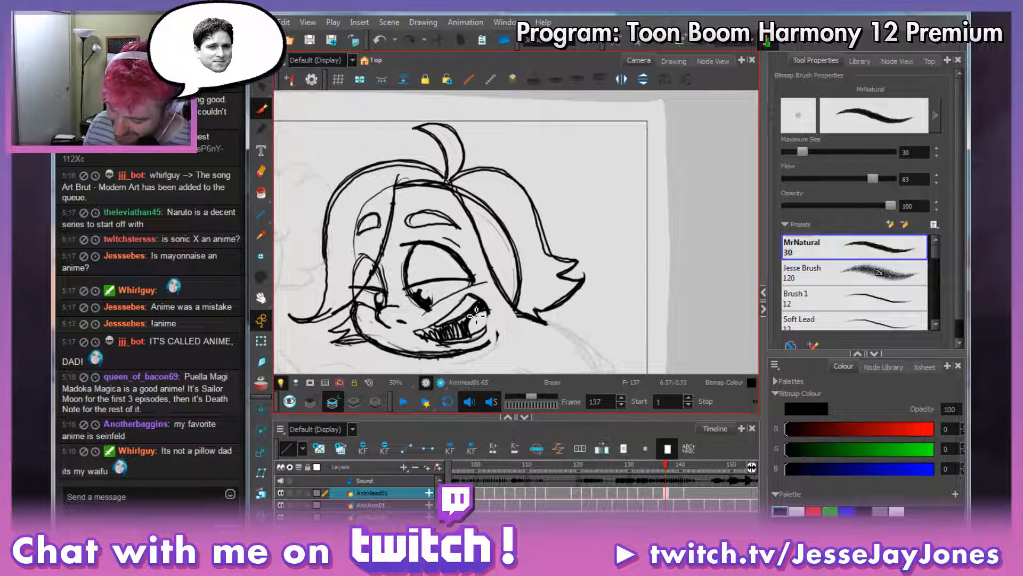
pyautogui.moveTo(471, 299); pyautogui.dragTo(433, 323)
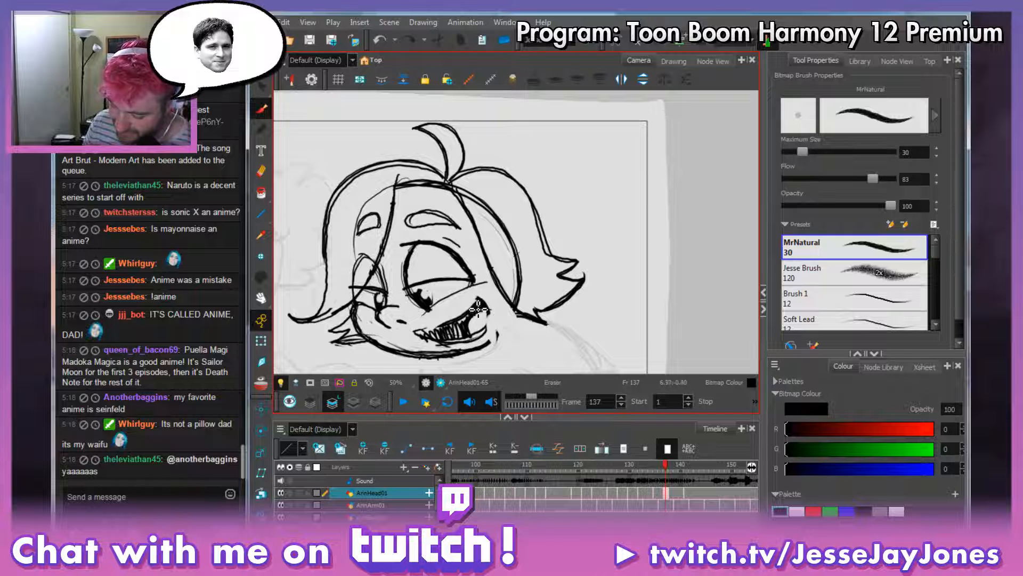
pyautogui.moveTo(464, 300)
pyautogui.mouseDown()
pyautogui.moveTo(439, 335)
pyautogui.moveTo(487, 312)
pyautogui.moveTo(494, 355)
pyautogui.moveTo(480, 324)
pyautogui.moveTo(473, 362)
pyautogui.moveTo(441, 338)
pyautogui.moveTo(452, 365)
pyautogui.moveTo(423, 346)
pyautogui.moveTo(441, 346)
pyautogui.moveTo(421, 364)
pyautogui.mouseUp()
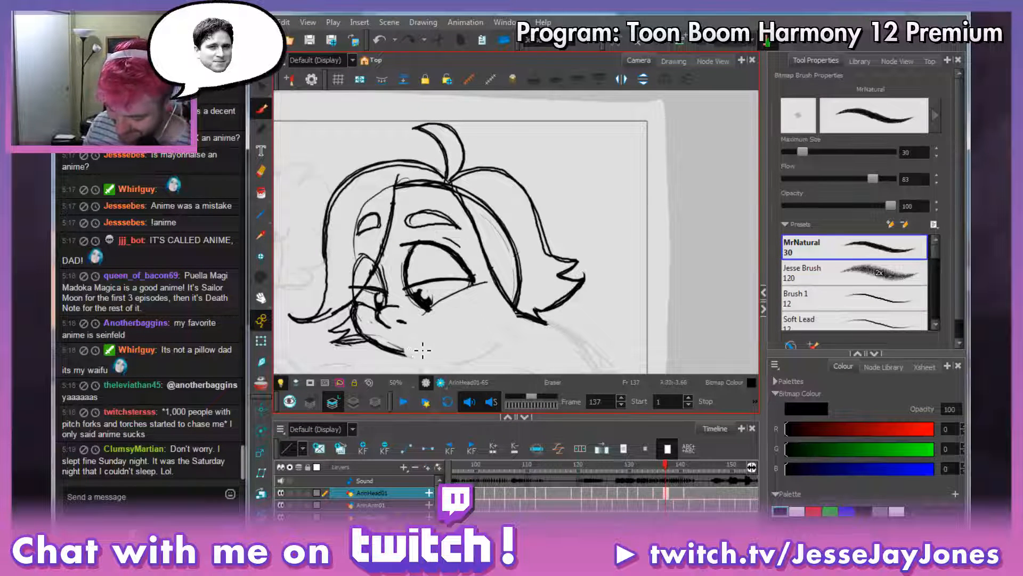
pyautogui.moveTo(415, 352)
pyautogui.mouseDown()
pyautogui.moveTo(389, 335)
pyautogui.moveTo(400, 358)
pyautogui.moveTo(364, 315)
pyautogui.mouseUp()
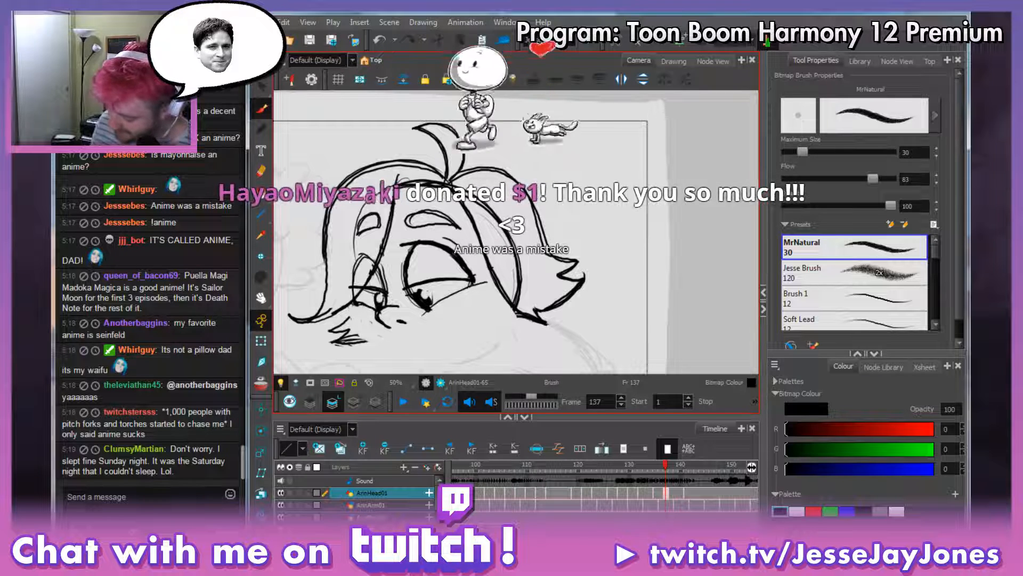
pyautogui.hotkey('alt', 'Tab')
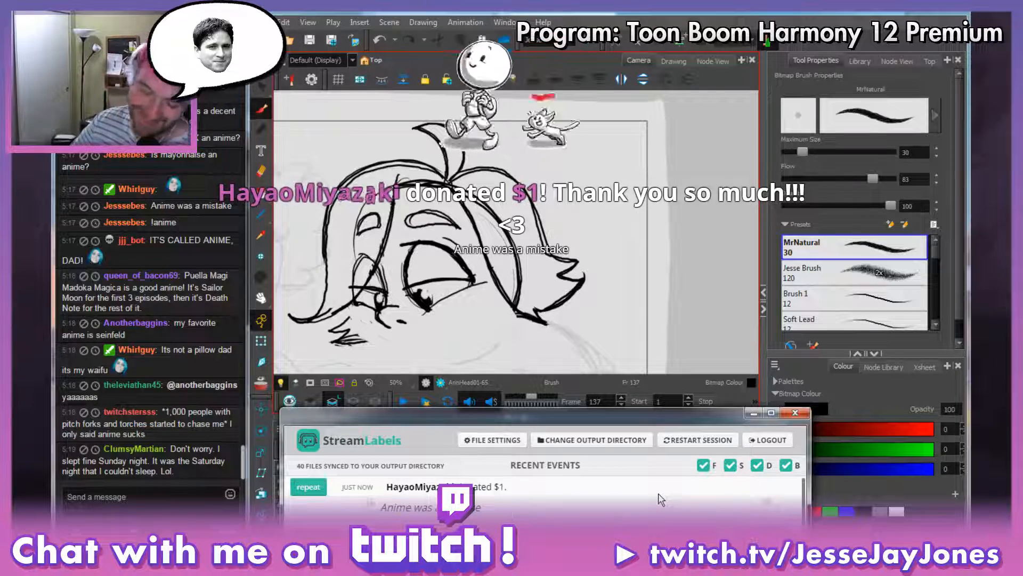
pyautogui.click(496, 14)
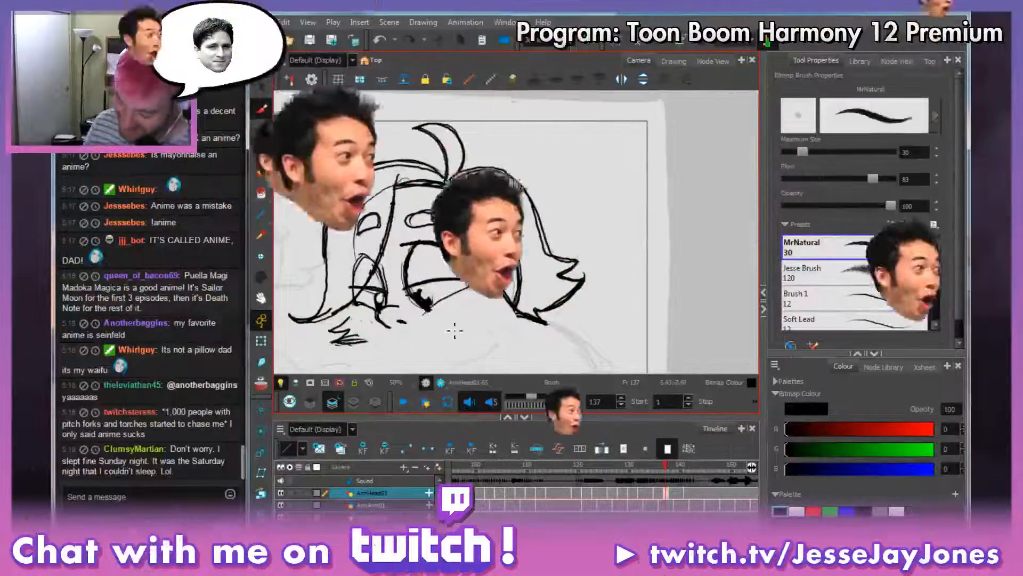
# Turn on onion skinning and draw a new curved jaw line on frame 137, guided by the neighbouring drawings.
pyautogui.moveTo(454, 330); pyautogui.dragTo(453, 304)
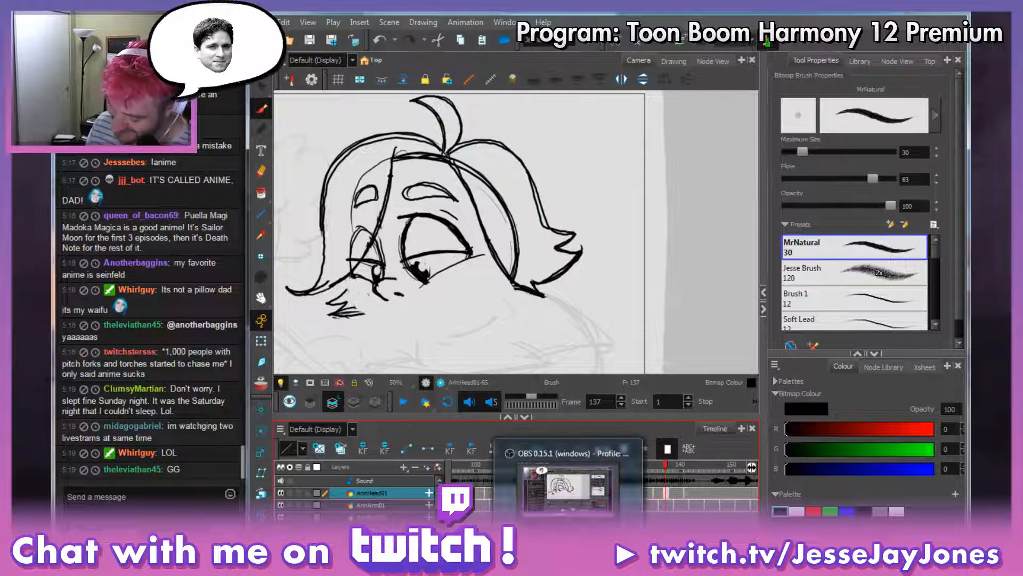
pyautogui.press('space')
pyautogui.moveTo(510, 261)
pyautogui.mouseDown()
pyautogui.moveTo(457, 235)
pyautogui.moveTo(447, 245)
pyautogui.moveTo(458, 269)
pyautogui.mouseUp()
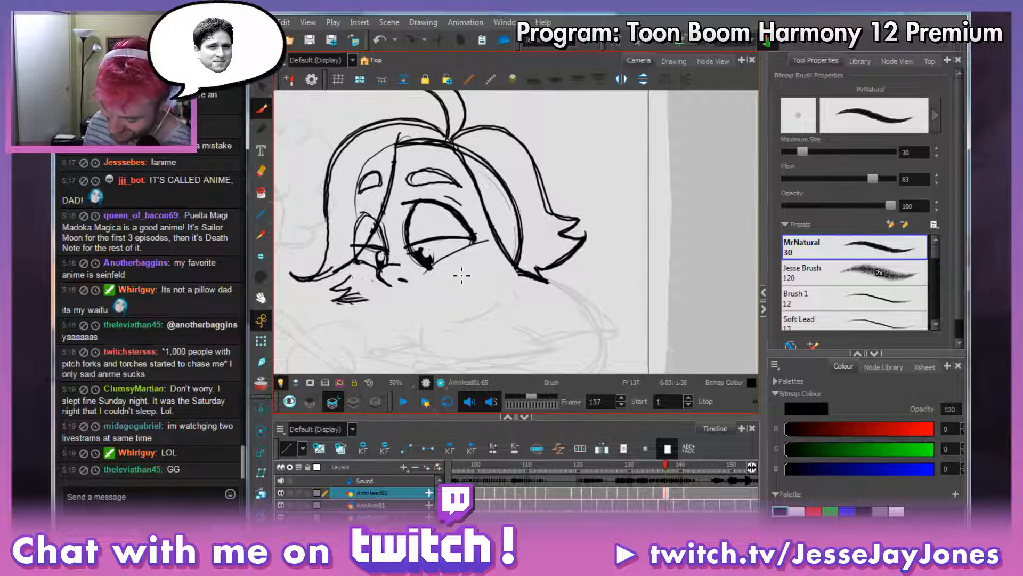
pyautogui.click(261, 388)
pyautogui.press('space')
pyautogui.moveTo(513, 290)
pyautogui.mouseDown()
pyautogui.moveTo(483, 318)
pyautogui.moveTo(507, 325)
pyautogui.moveTo(494, 286)
pyautogui.moveTo(438, 322)
pyautogui.moveTo(389, 325)
pyautogui.moveTo(341, 305)
pyautogui.mouseUp()
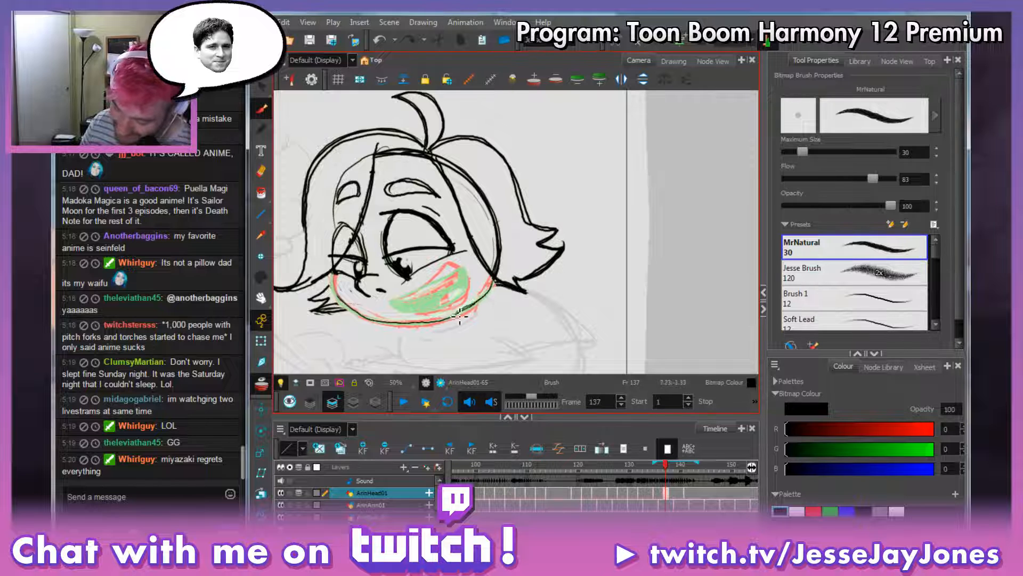
pyautogui.moveTo(460, 317); pyautogui.dragTo(443, 320)
pyautogui.moveTo(503, 293); pyautogui.dragTo(487, 302)
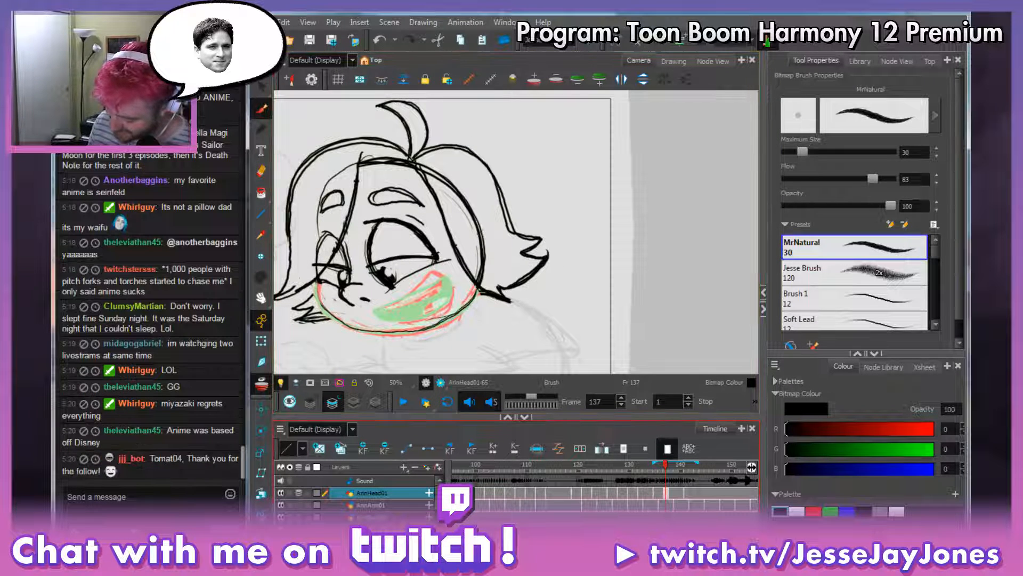
# Switch to the AnkhBot window and close the program, accepting the exit confirmation.
pyautogui.click(595, 541)
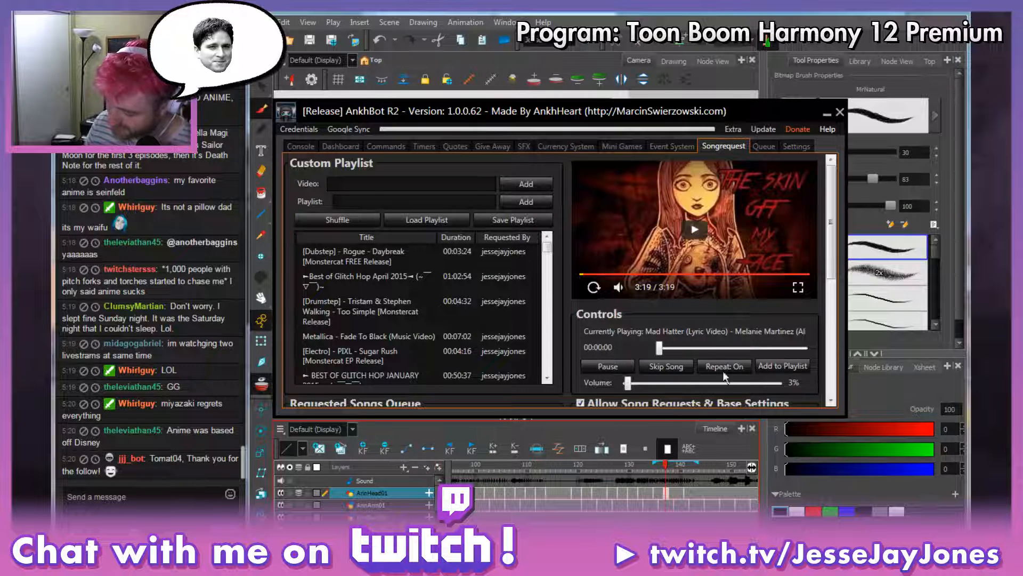
pyautogui.click(839, 113)
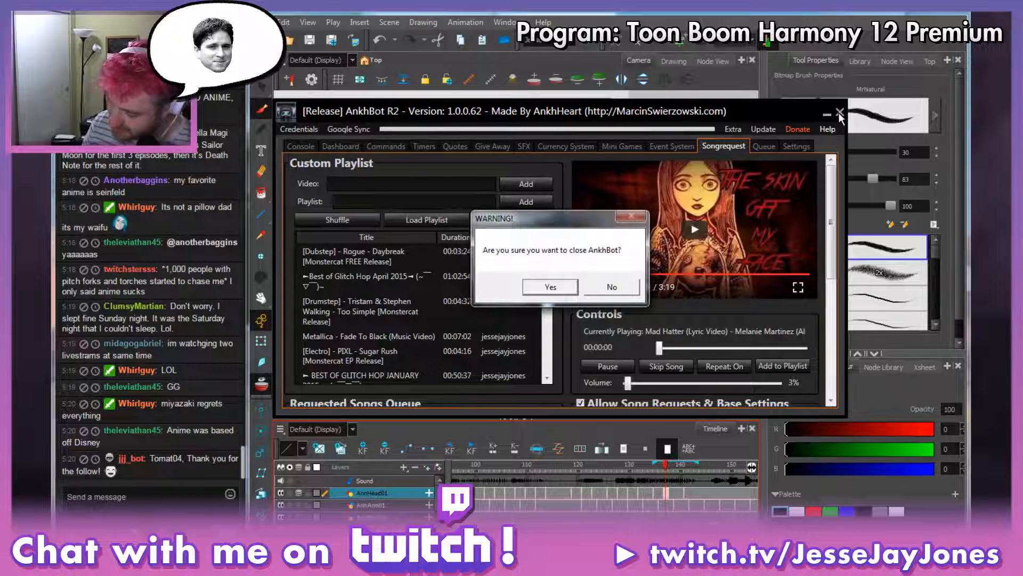
pyautogui.click(561, 284)
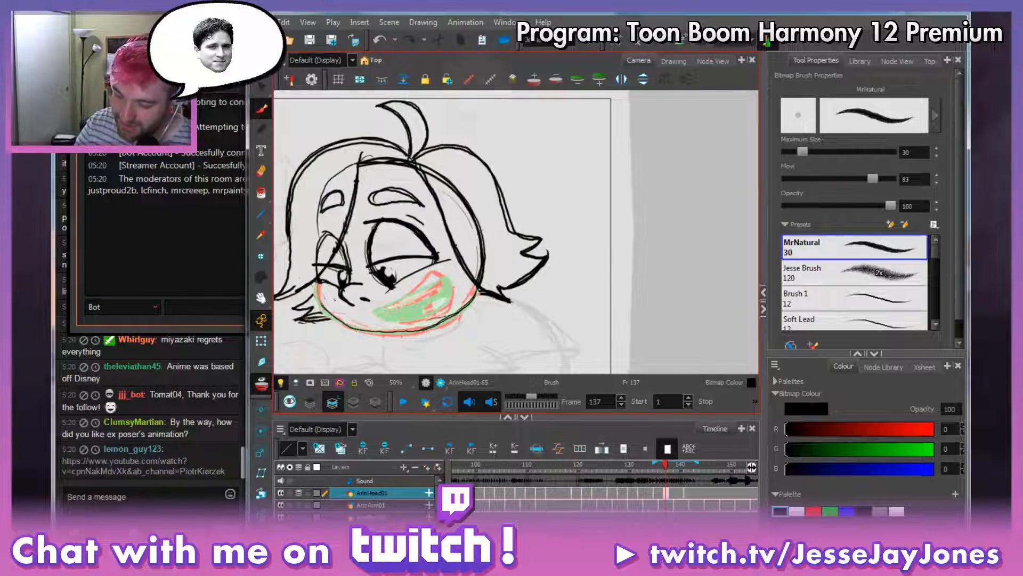
# Bring up AnkhBot, start playing the current song request, and minimise the bot window to return to Toon Boom Harmony.
pyautogui.moveTo(249, 21); pyautogui.dragTo(497, 149)
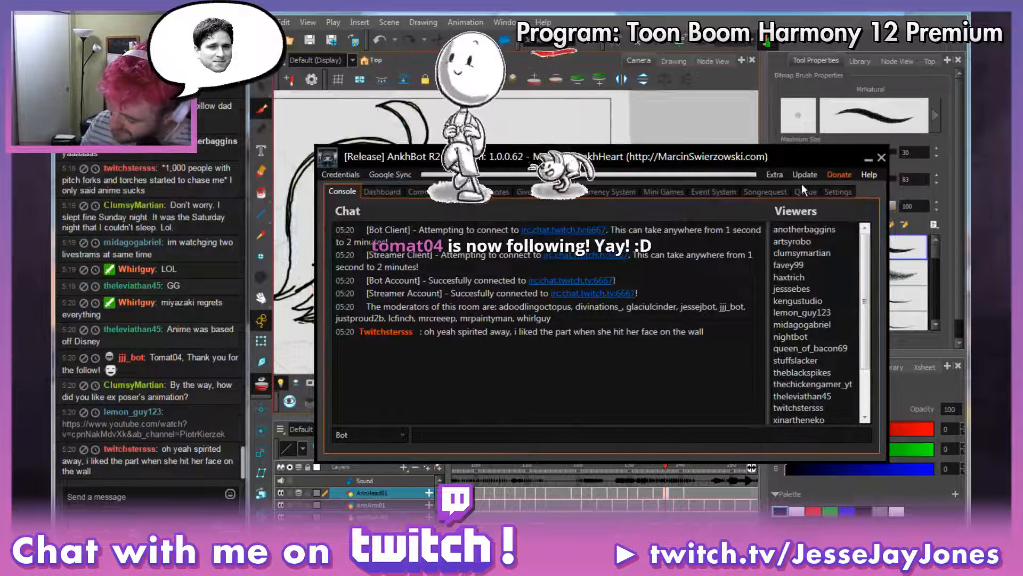
pyautogui.click(773, 193)
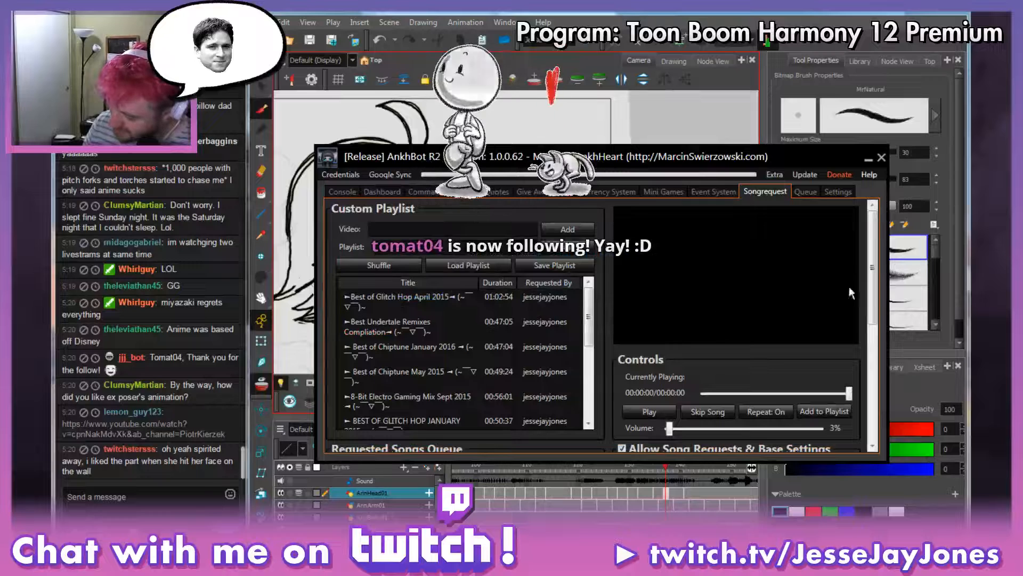
pyautogui.click(657, 411)
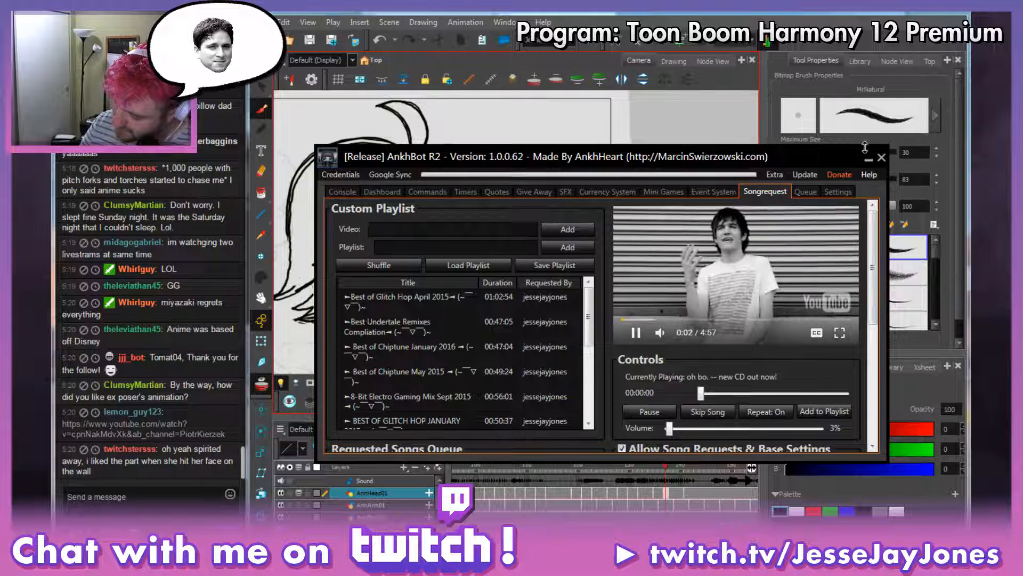
pyautogui.moveTo(873, 233); pyautogui.dragTo(878, 167)
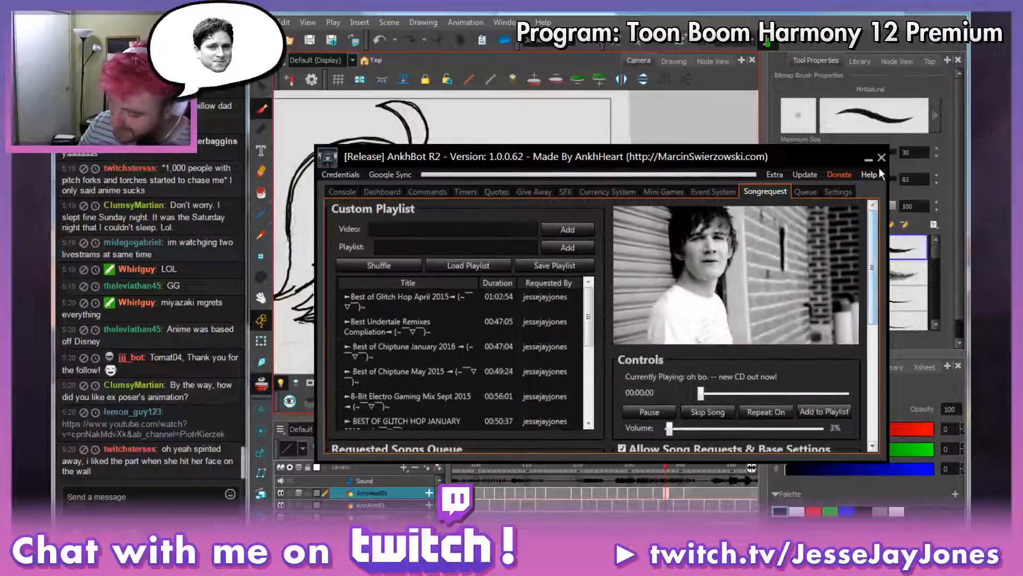
pyautogui.click(867, 158)
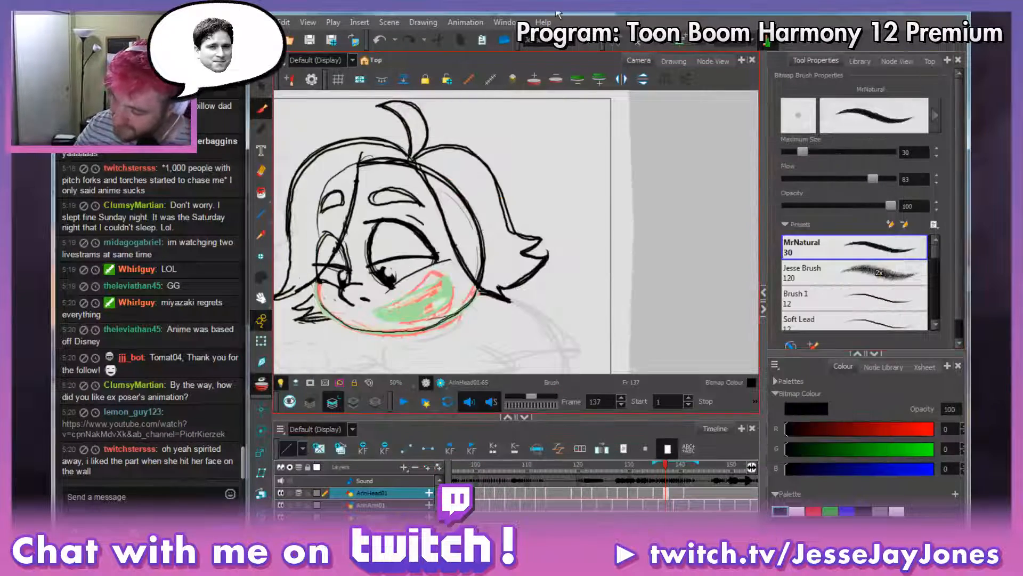
# Ink the jaw and chin line in black over the red sketch with the MrNatural brush on frame 137.
pyautogui.moveTo(468, 226)
pyautogui.mouseDown()
pyautogui.moveTo(507, 255)
pyautogui.moveTo(482, 249)
pyautogui.mouseUp()
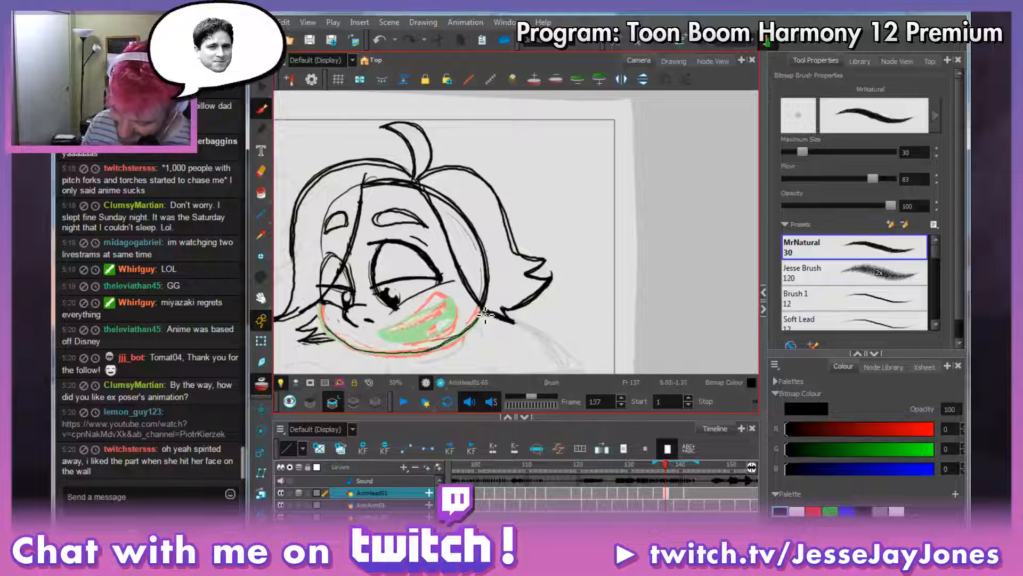
pyautogui.moveTo(450, 344)
pyautogui.mouseDown()
pyautogui.moveTo(485, 313)
pyautogui.moveTo(465, 336)
pyautogui.moveTo(411, 359)
pyautogui.moveTo(356, 353)
pyautogui.moveTo(327, 324)
pyautogui.moveTo(340, 344)
pyautogui.moveTo(406, 354)
pyautogui.moveTo(444, 347)
pyautogui.moveTo(488, 314)
pyautogui.mouseUp()
pyautogui.moveTo(451, 345)
pyautogui.mouseDown()
pyautogui.moveTo(390, 358)
pyautogui.moveTo(330, 333)
pyautogui.mouseUp()
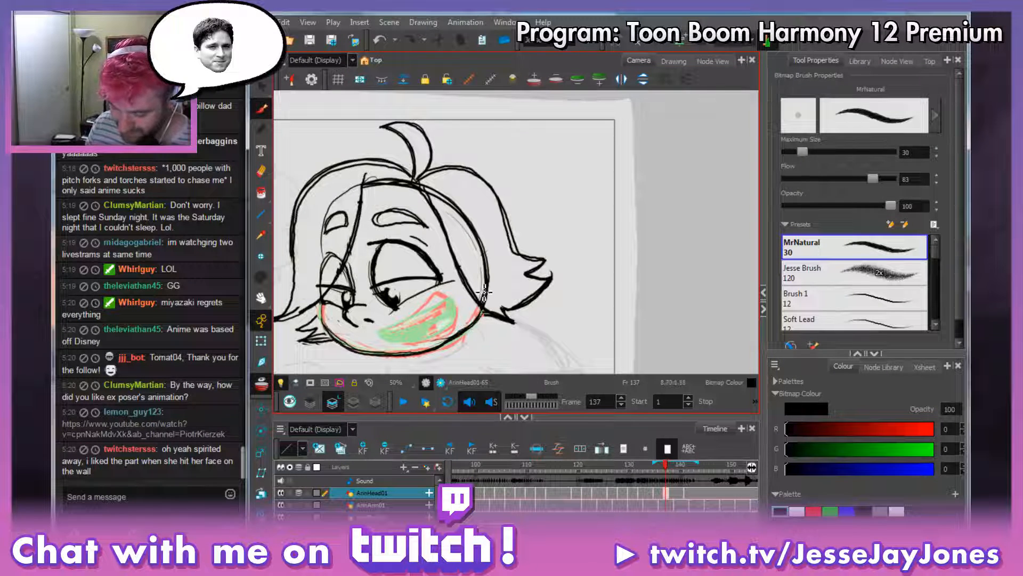
# Ink the open mouth's outline over the green sketch, with a slanted upper lip and a curved far corner.
pyautogui.moveTo(475, 274); pyautogui.dragTo(488, 283)
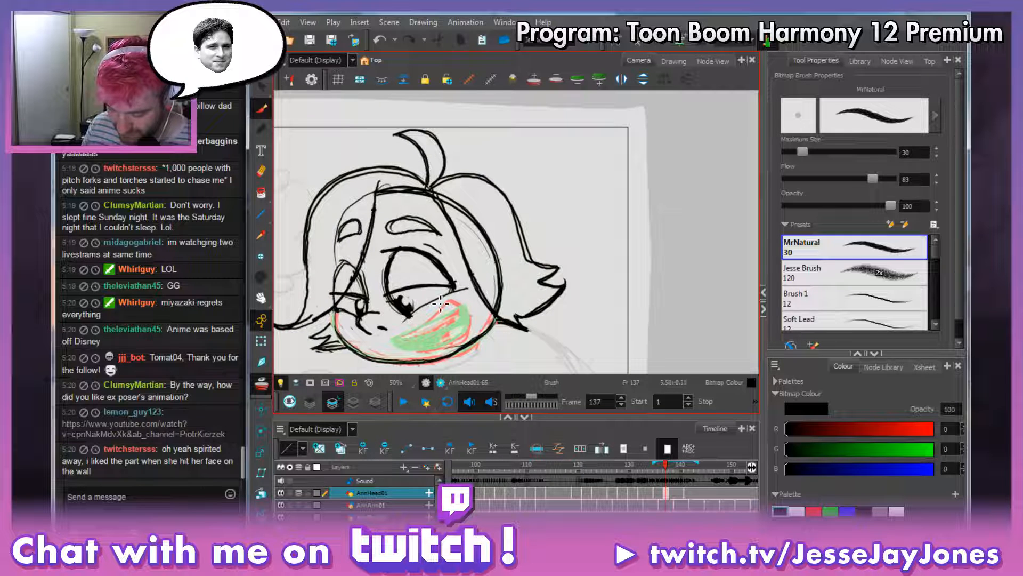
pyautogui.moveTo(461, 315)
pyautogui.mouseDown()
pyautogui.moveTo(463, 278)
pyautogui.moveTo(457, 290)
pyautogui.mouseUp()
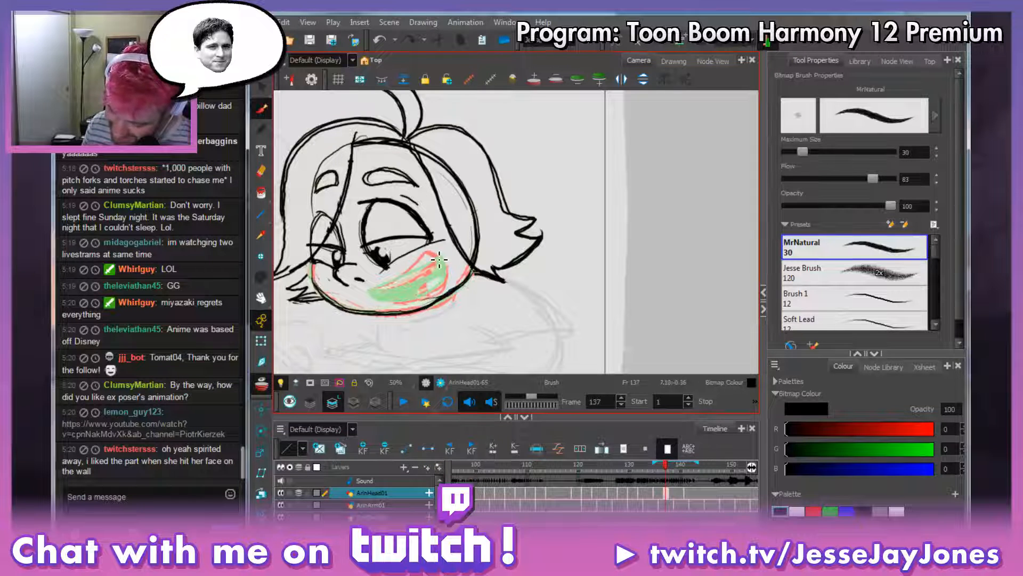
pyautogui.moveTo(424, 262); pyautogui.dragTo(375, 292)
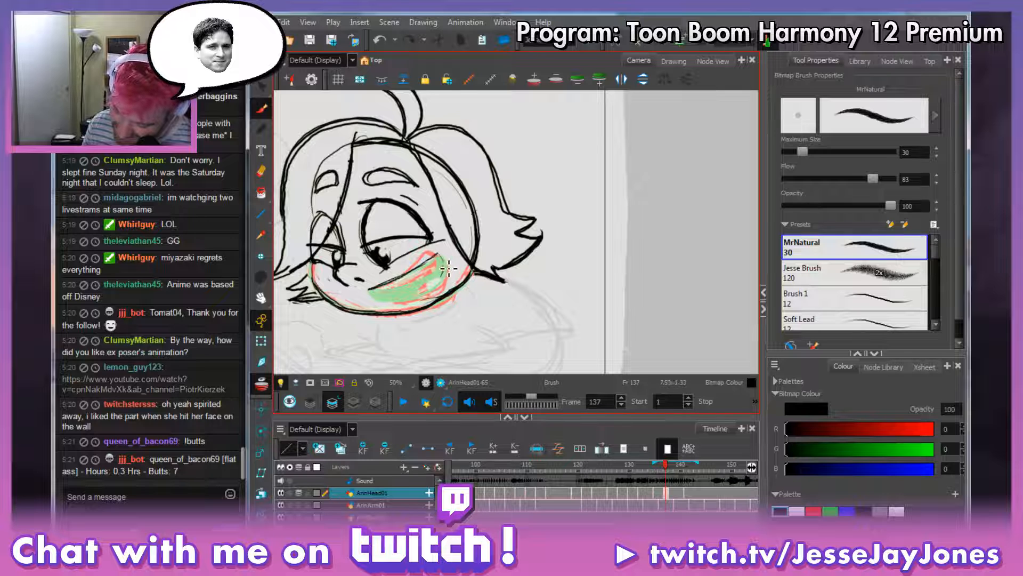
pyautogui.moveTo(449, 270)
pyautogui.mouseDown()
pyautogui.moveTo(441, 297)
pyautogui.moveTo(400, 308)
pyautogui.moveTo(376, 291)
pyautogui.mouseUp()
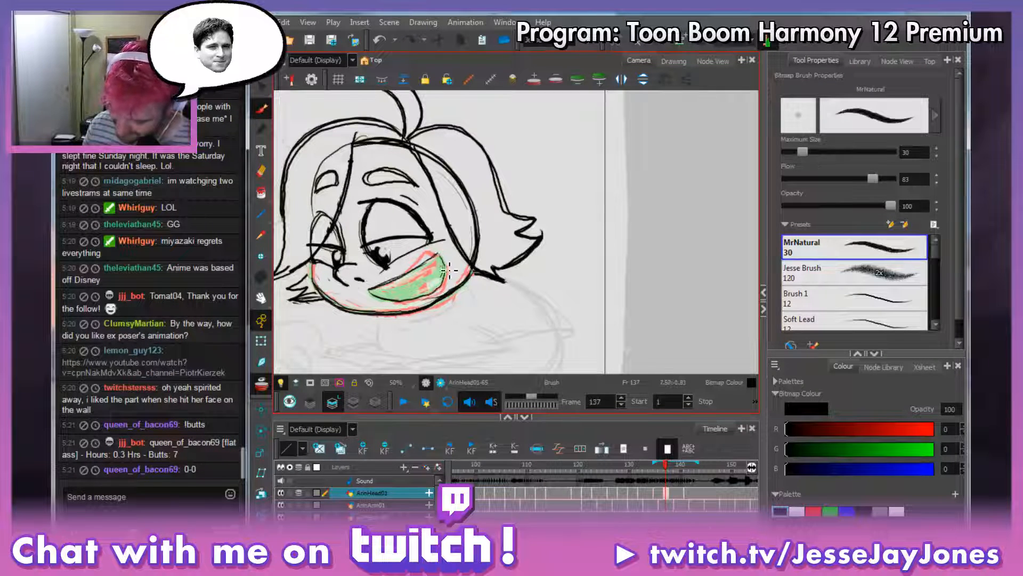
pyautogui.moveTo(450, 270)
pyautogui.mouseDown()
pyautogui.moveTo(403, 304)
pyautogui.moveTo(421, 272)
pyautogui.mouseUp()
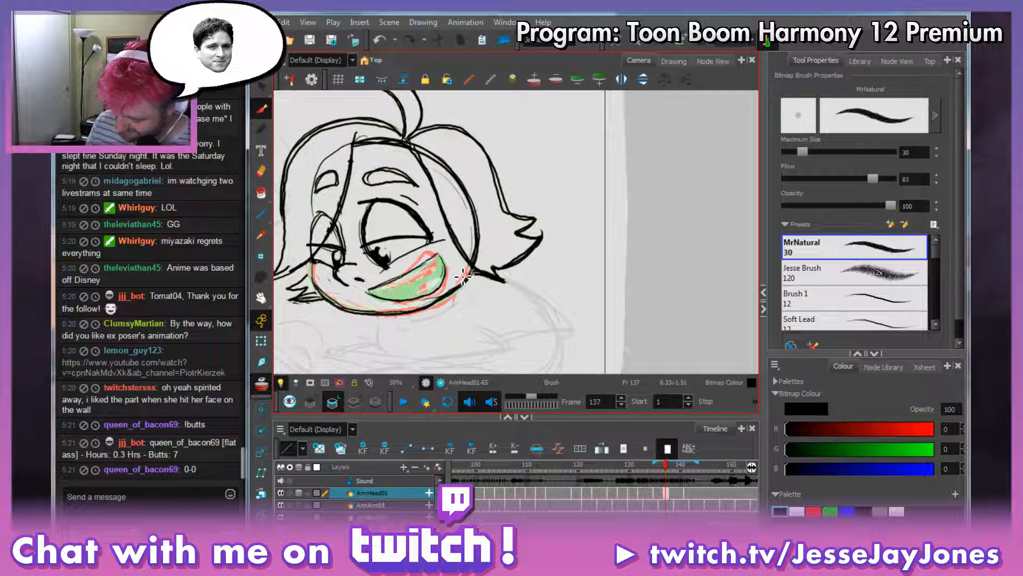
# Draw the upper teeth line and the rounded tongue inside the open mouth, checking against the neighbouring drawings.
pyautogui.press('.')
pyautogui.press(',')
pyautogui.press('.')
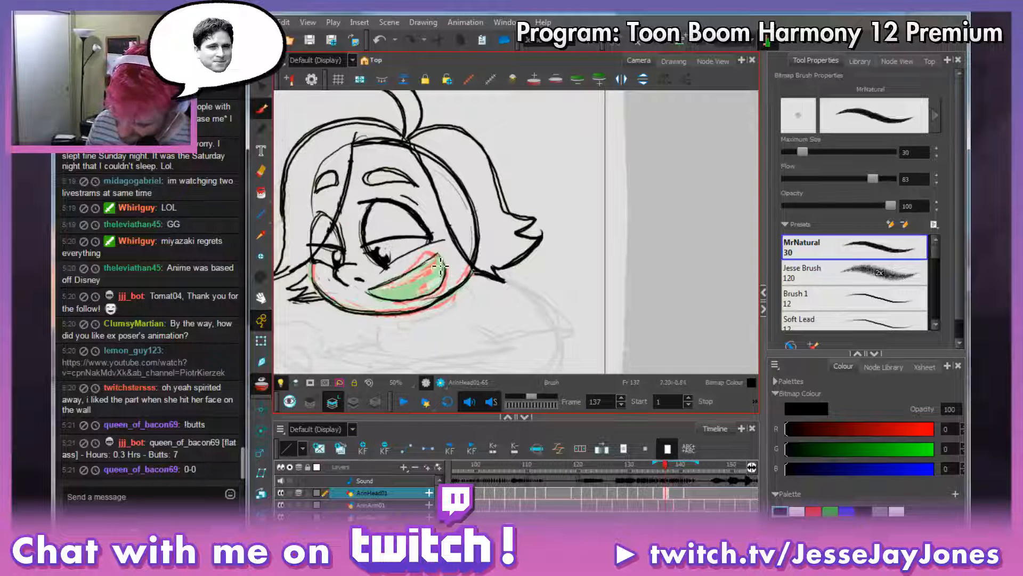
pyautogui.moveTo(439, 263); pyautogui.dragTo(405, 289)
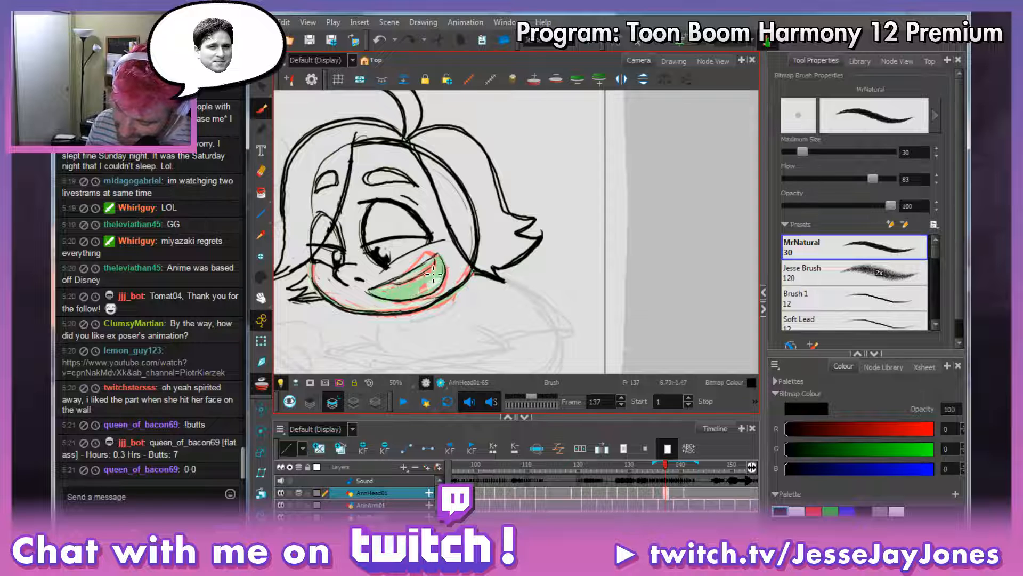
pyautogui.moveTo(436, 272); pyautogui.dragTo(428, 263)
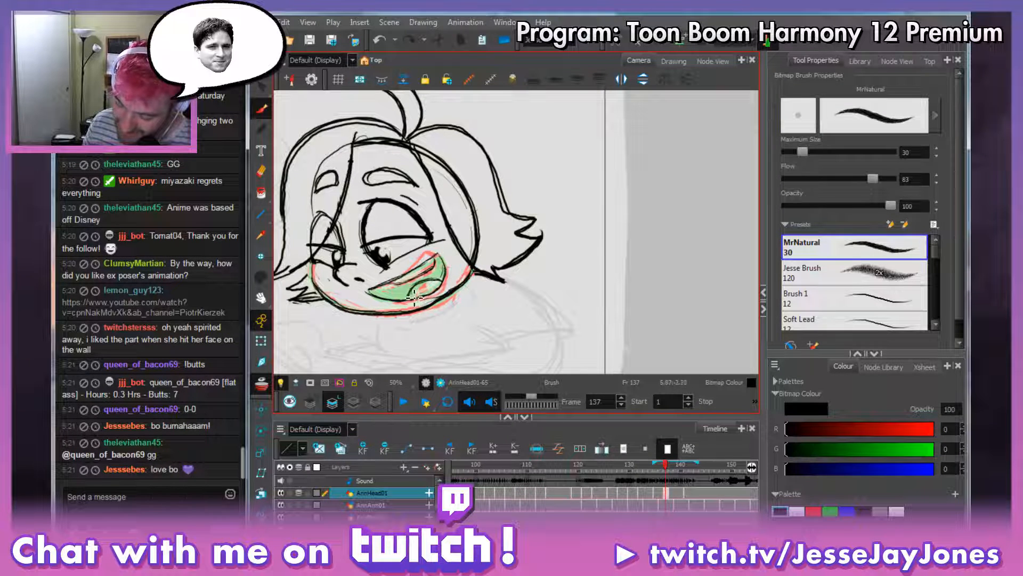
# Fill the mouth interior around the teeth and tongue with solid black brush strokes.
pyautogui.moveTo(513, 282)
pyautogui.mouseDown()
pyautogui.moveTo(545, 304)
pyautogui.moveTo(445, 274)
pyautogui.moveTo(434, 286)
pyautogui.mouseUp()
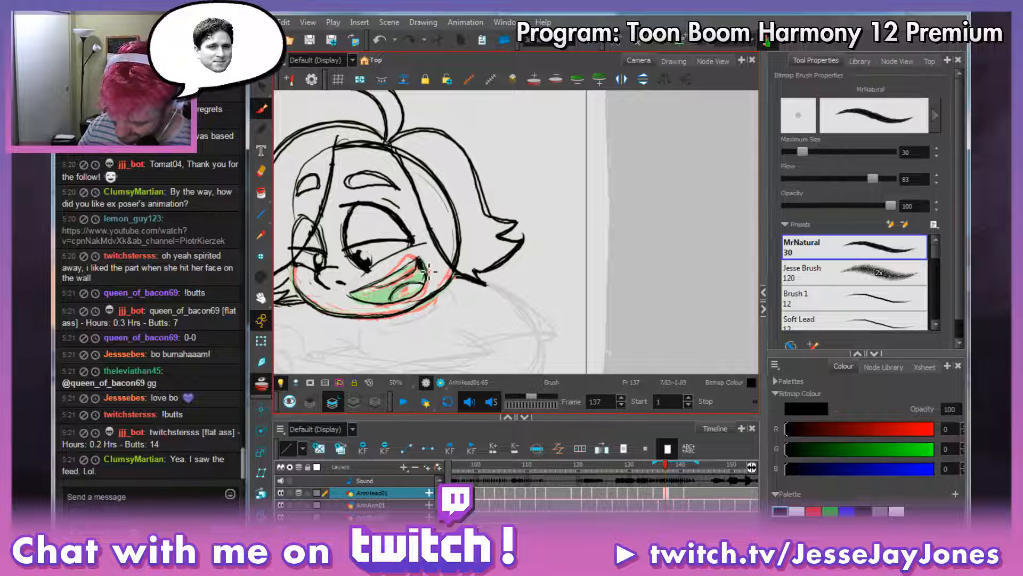
pyautogui.moveTo(421, 263)
pyautogui.mouseDown()
pyautogui.moveTo(425, 283)
pyautogui.moveTo(407, 280)
pyautogui.mouseUp()
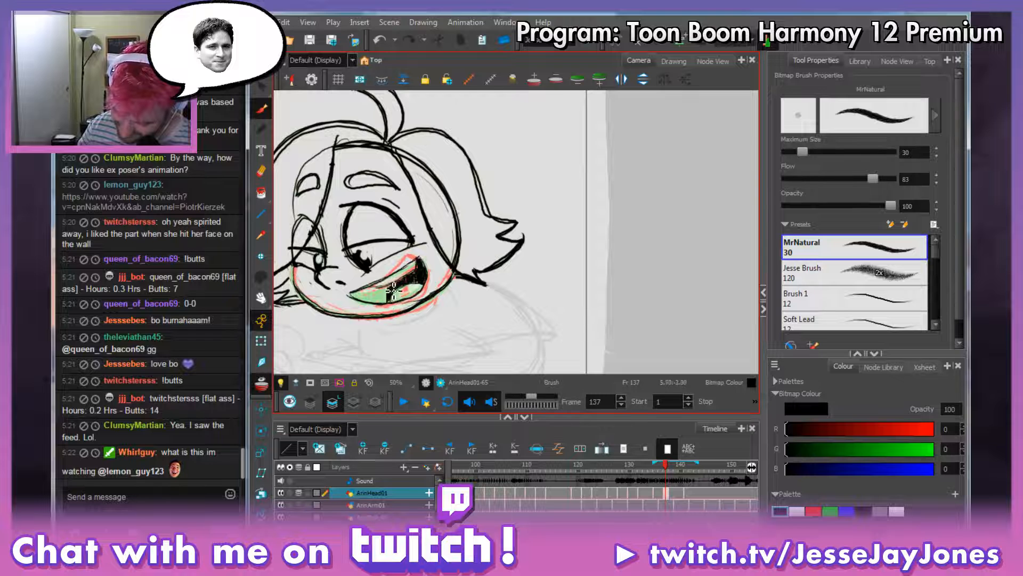
pyautogui.moveTo(393, 291)
pyautogui.mouseDown()
pyautogui.moveTo(374, 304)
pyautogui.moveTo(354, 299)
pyautogui.moveTo(382, 284)
pyautogui.mouseUp()
pyautogui.moveTo(167, 182)
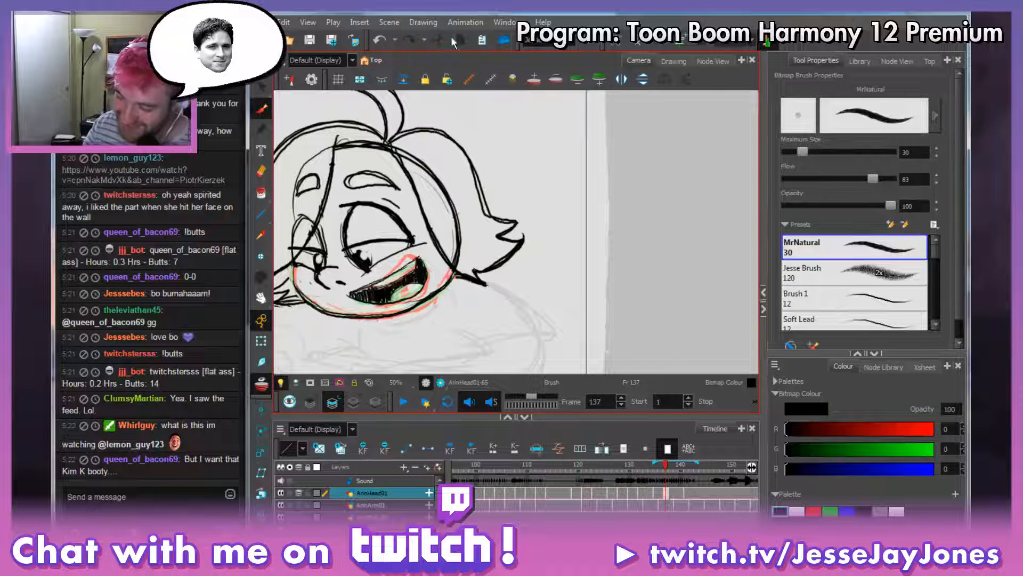
# Turn off the onion skin to show the inked head without the coloured underlying sketches.
pyautogui.moveTo(526, 303)
pyautogui.mouseDown()
pyautogui.moveTo(550, 308)
pyautogui.moveTo(555, 297)
pyautogui.mouseUp()
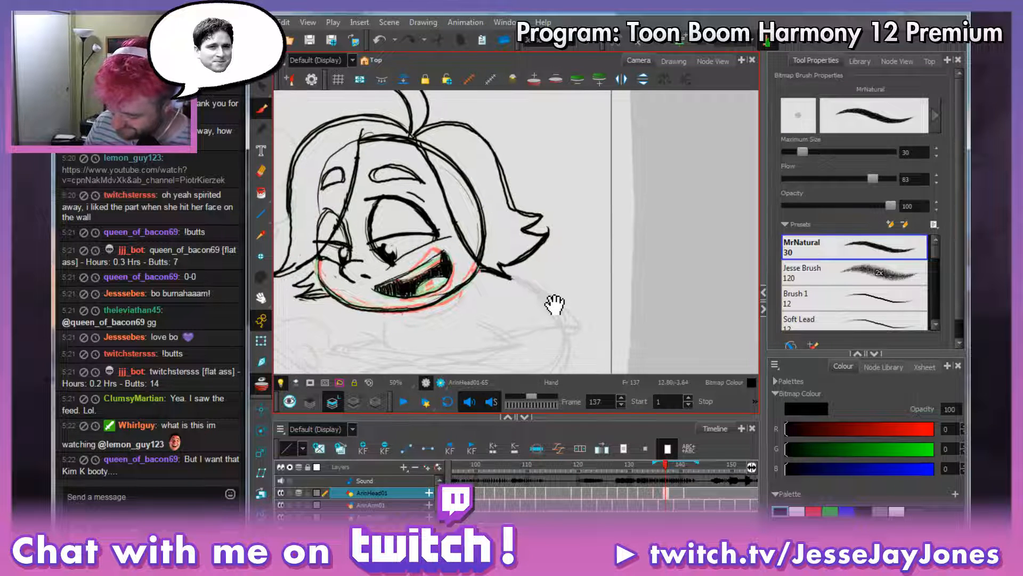
pyautogui.click(312, 426)
pyautogui.click(263, 383)
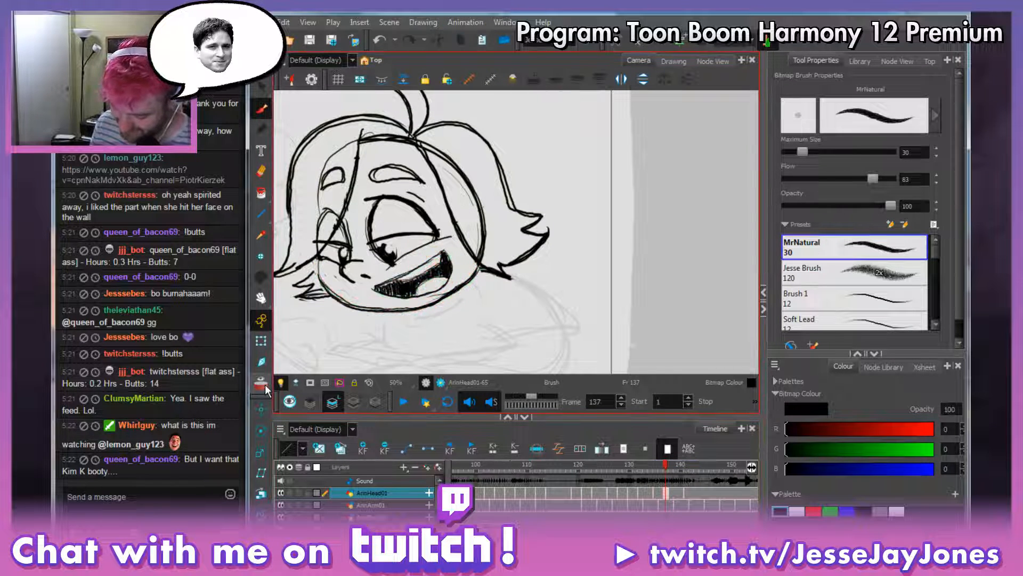
# Duplicate the closed-teeth grin drawing on the head layer at frame 144.
pyautogui.click(668, 463)
pyautogui.moveTo(668, 462)
pyautogui.mouseDown()
pyautogui.moveTo(654, 466)
pyautogui.moveTo(689, 477)
pyautogui.mouseUp()
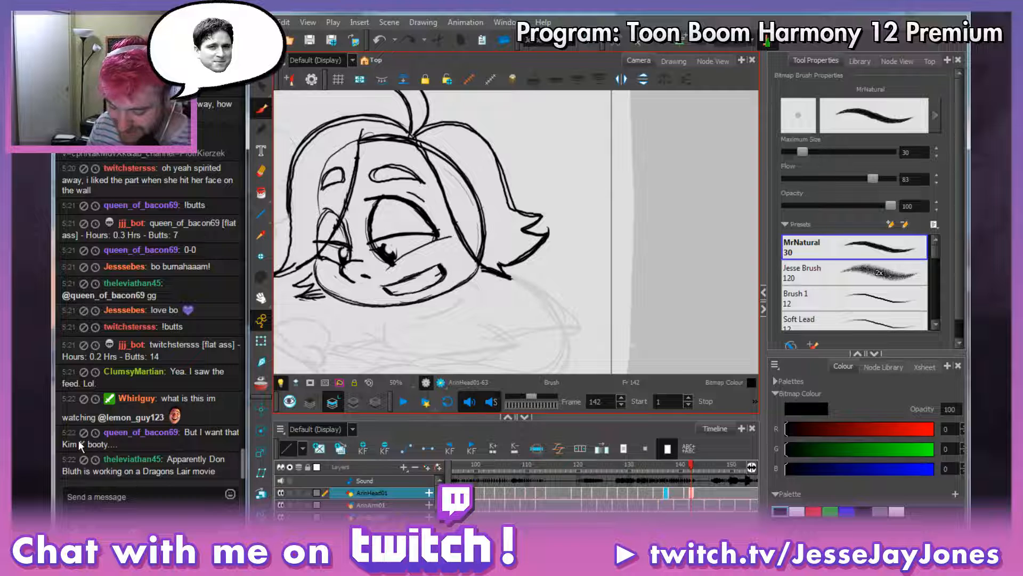
pyautogui.moveTo(686, 465)
pyautogui.mouseDown()
pyautogui.moveTo(615, 478)
pyautogui.moveTo(690, 475)
pyautogui.moveTo(693, 488)
pyautogui.moveTo(514, 495)
pyautogui.moveTo(606, 491)
pyautogui.moveTo(571, 493)
pyautogui.moveTo(580, 494)
pyautogui.mouseUp()
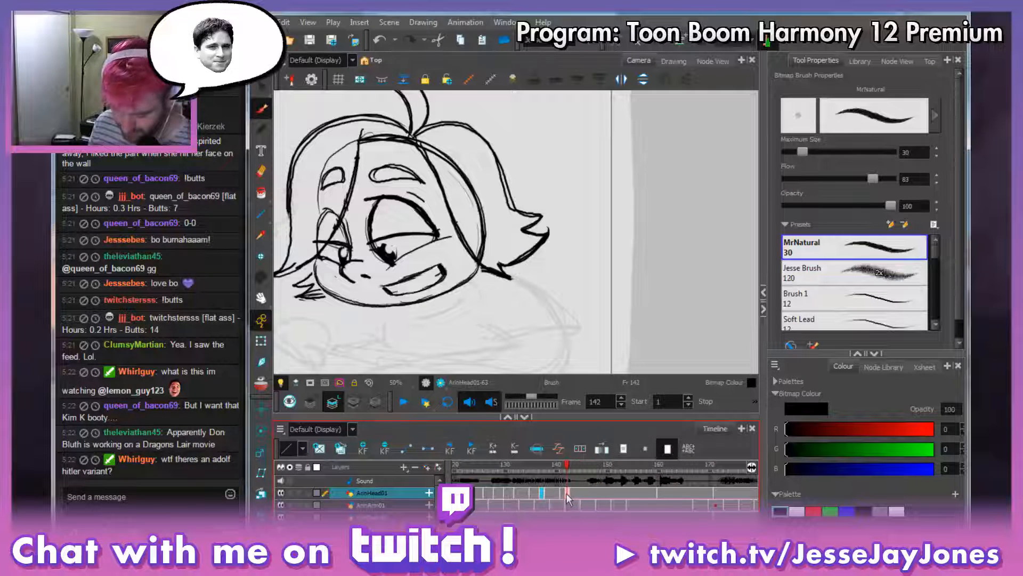
pyautogui.click(576, 492)
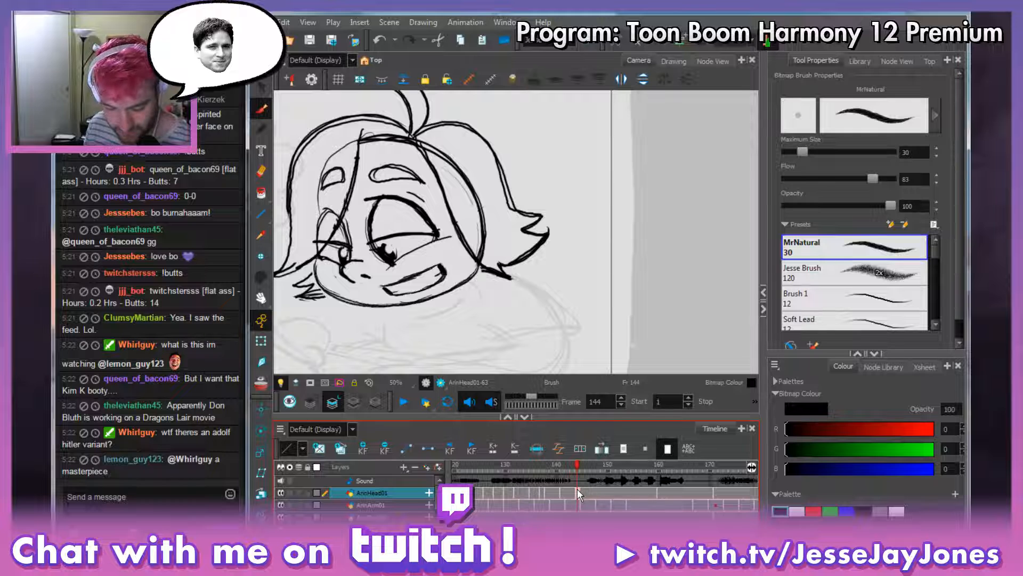
pyautogui.click(578, 490)
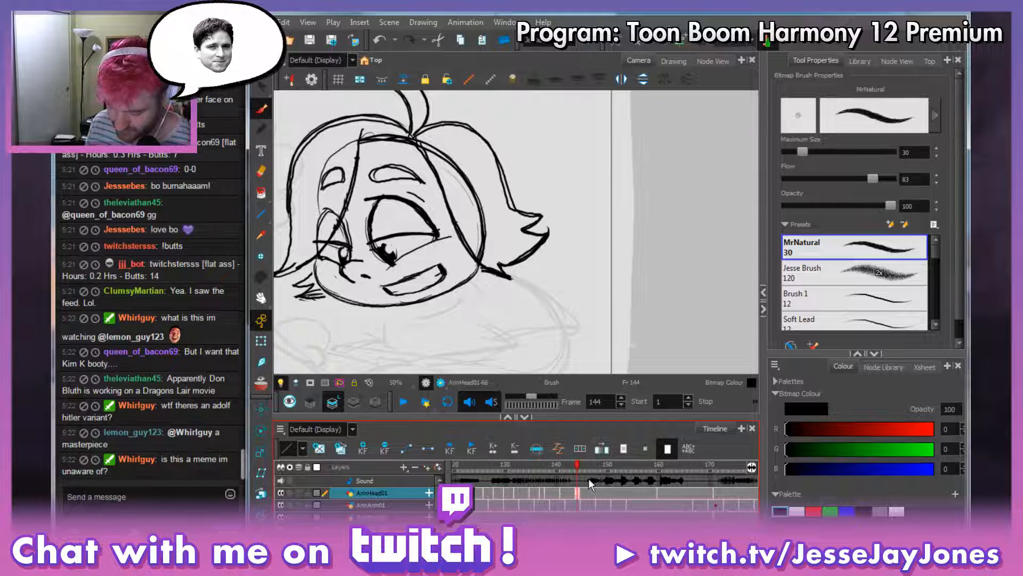
# Lasso the whole head on frame 144 with the Cutter, nudge it slightly downward, and compare it with the preceding frames.
pyautogui.press('space')
pyautogui.moveTo(467, 262)
pyautogui.mouseDown()
pyautogui.moveTo(493, 333)
pyautogui.moveTo(535, 314)
pyautogui.mouseUp()
pyautogui.hotkey('alt', 't')
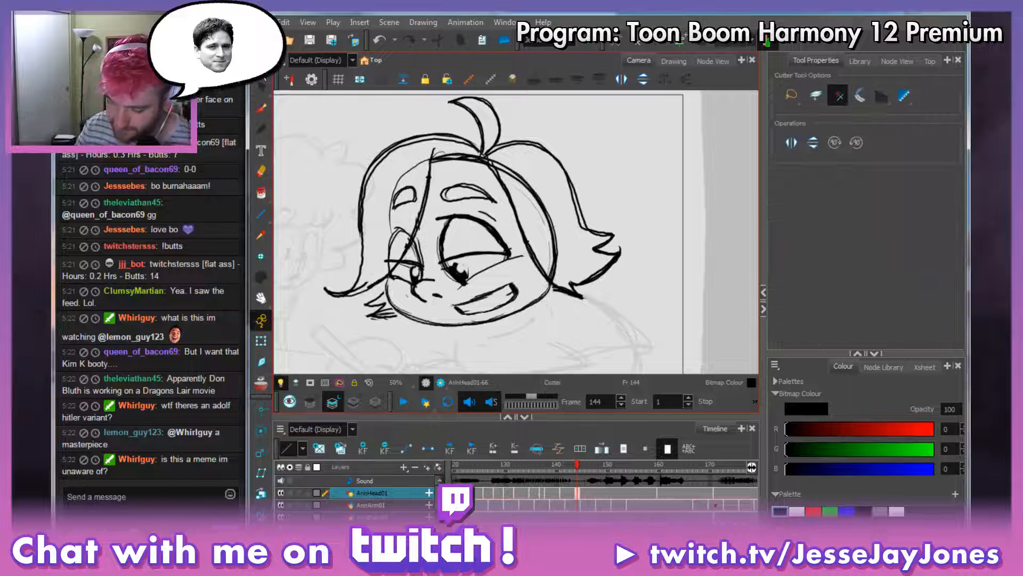
pyautogui.moveTo(360, 347)
pyautogui.mouseDown()
pyautogui.moveTo(463, 367)
pyautogui.moveTo(493, 81)
pyautogui.moveTo(261, 228)
pyautogui.moveTo(411, 397)
pyautogui.mouseUp()
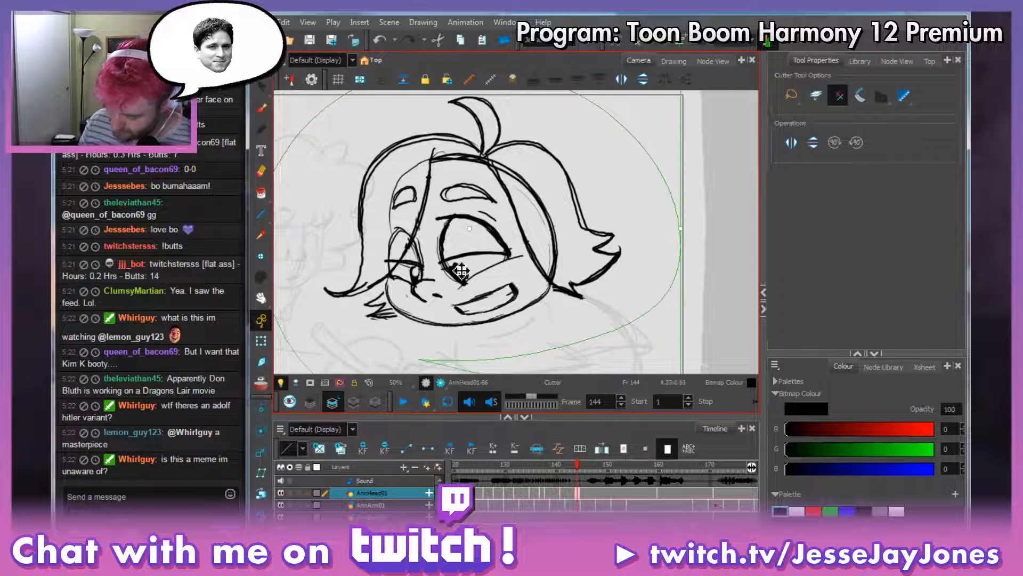
pyautogui.moveTo(462, 275); pyautogui.dragTo(465, 284)
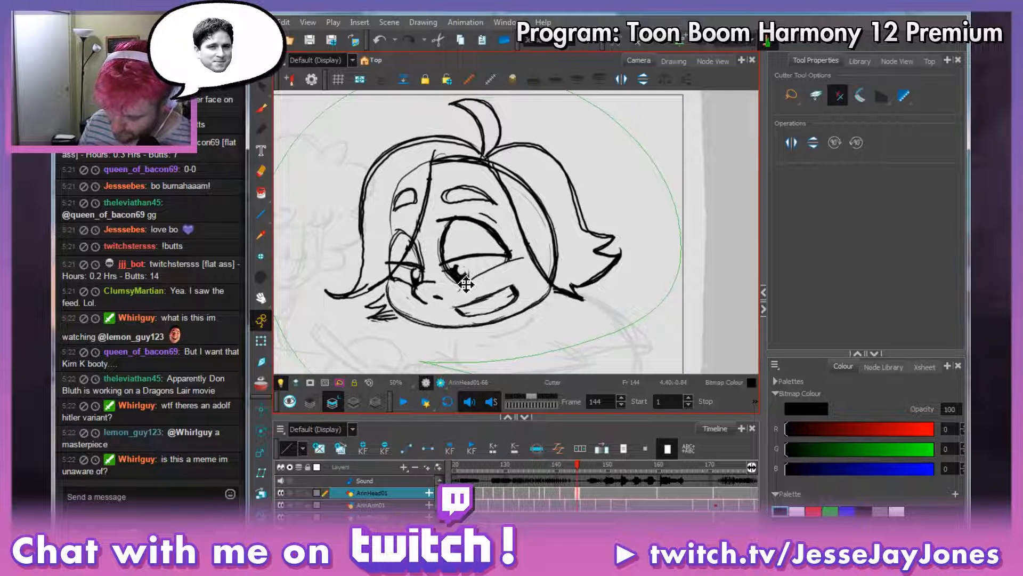
pyautogui.click(299, 144)
pyautogui.click(261, 108)
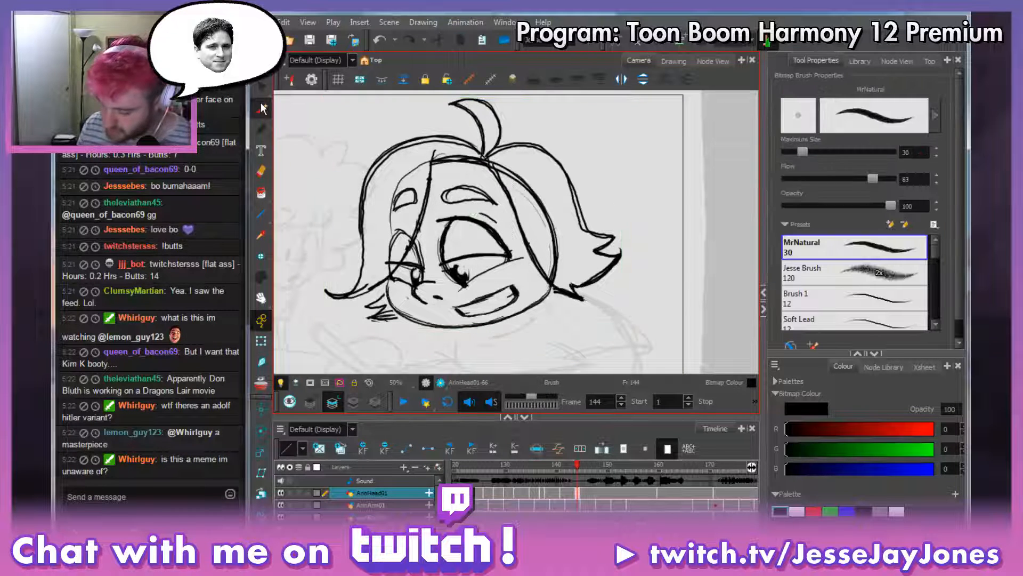
pyautogui.click(536, 474)
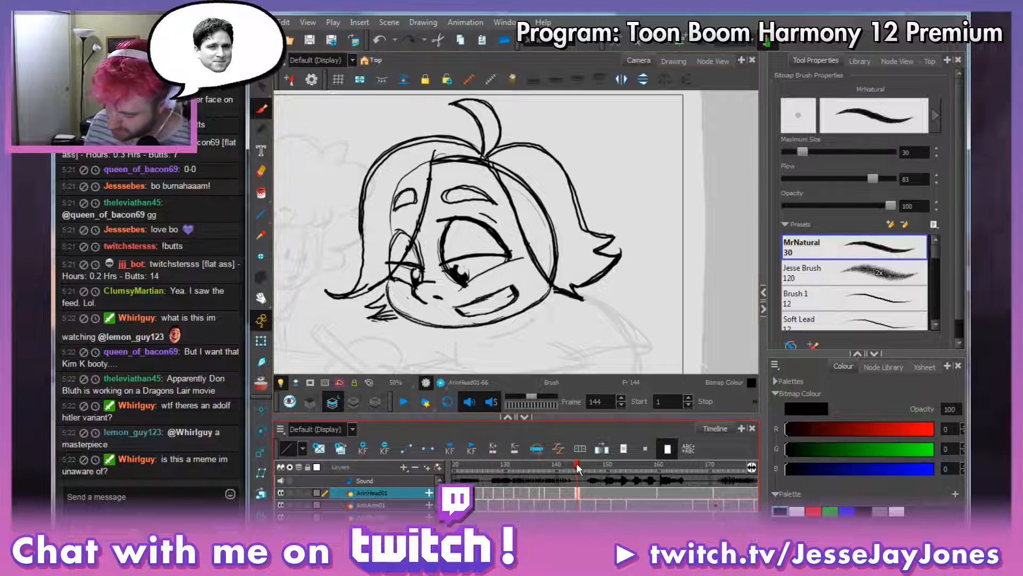
pyautogui.moveTo(535, 475); pyautogui.dragTo(577, 475)
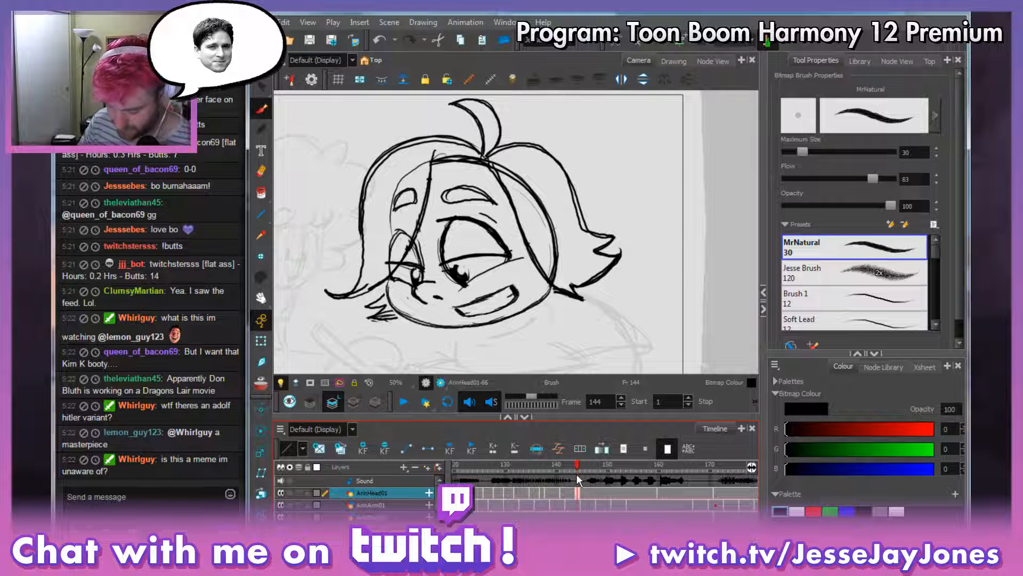
# Lasso the hair on the right side of the head with the Cutter and squash it slightly upward from its lower edge.
pyautogui.hotkey('alt', 't')
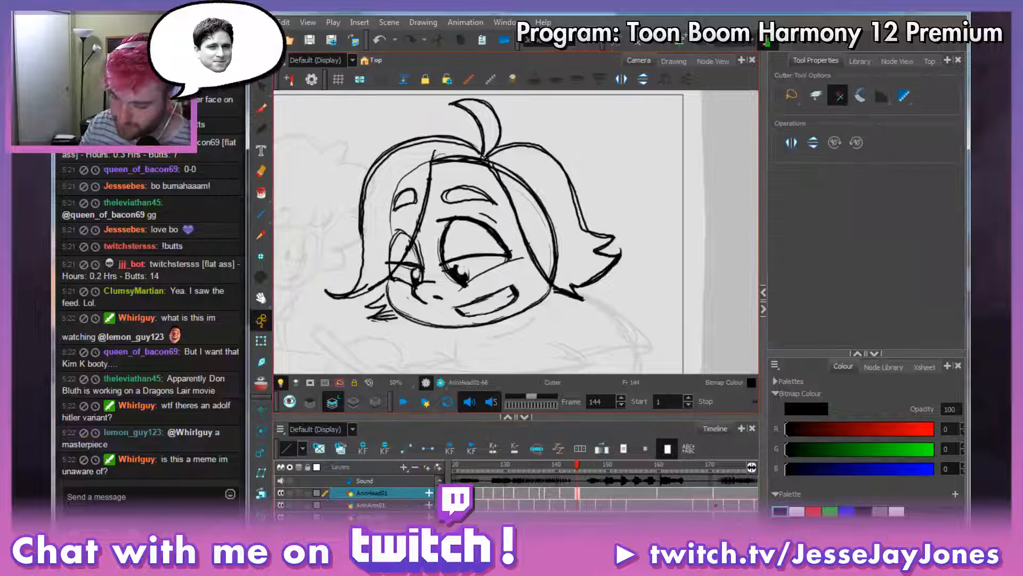
pyautogui.moveTo(524, 136)
pyautogui.mouseDown()
pyautogui.moveTo(496, 152)
pyautogui.moveTo(522, 234)
pyautogui.moveTo(557, 293)
pyautogui.moveTo(607, 317)
pyautogui.moveTo(586, 152)
pyautogui.moveTo(527, 140)
pyautogui.mouseUp()
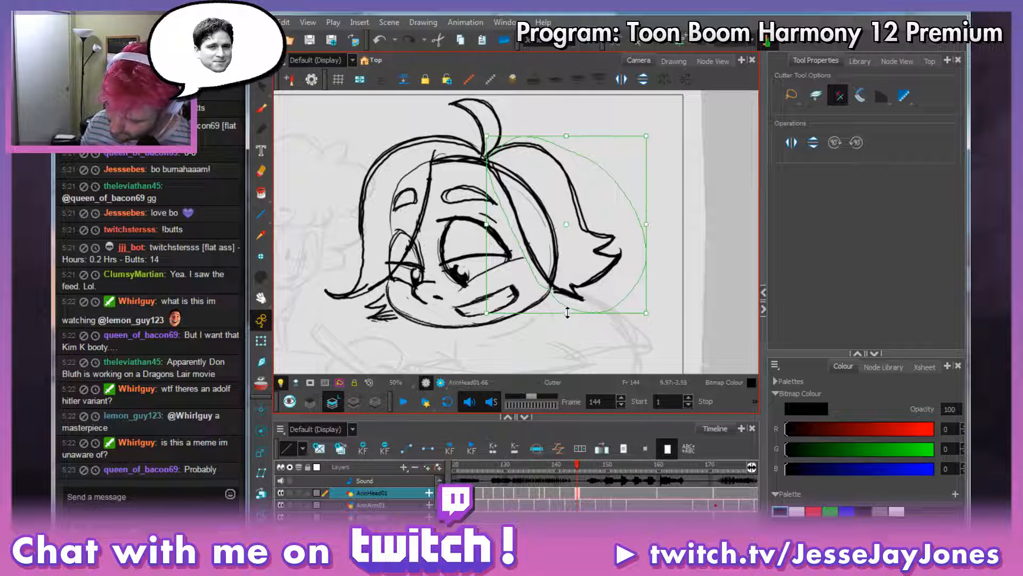
pyautogui.moveTo(568, 312); pyautogui.dragTo(569, 307)
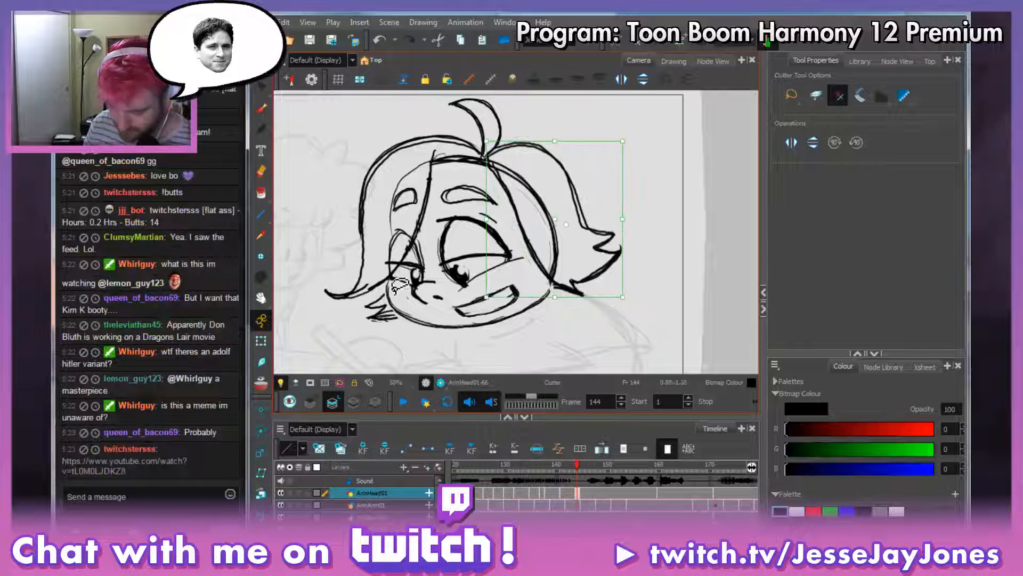
# Lasso the hair on the left side of the head and squash it slightly upward from its lower edge.
pyautogui.click(347, 245)
pyautogui.moveTo(322, 275)
pyautogui.mouseDown()
pyautogui.moveTo(319, 288)
pyautogui.moveTo(367, 299)
pyautogui.moveTo(389, 285)
pyautogui.moveTo(397, 274)
pyautogui.moveTo(380, 251)
pyautogui.moveTo(389, 230)
pyautogui.moveTo(420, 228)
pyautogui.moveTo(396, 278)
pyautogui.moveTo(429, 234)
pyautogui.moveTo(441, 160)
pyautogui.moveTo(479, 152)
pyautogui.moveTo(384, 122)
pyautogui.moveTo(326, 246)
pyautogui.moveTo(326, 294)
pyautogui.mouseUp()
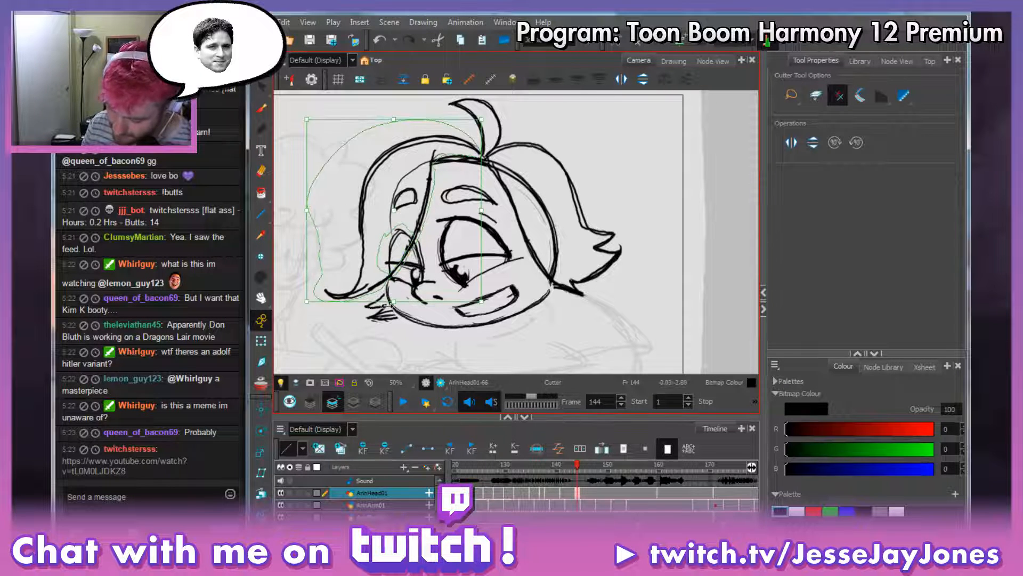
pyautogui.moveTo(394, 301); pyautogui.dragTo(393, 296)
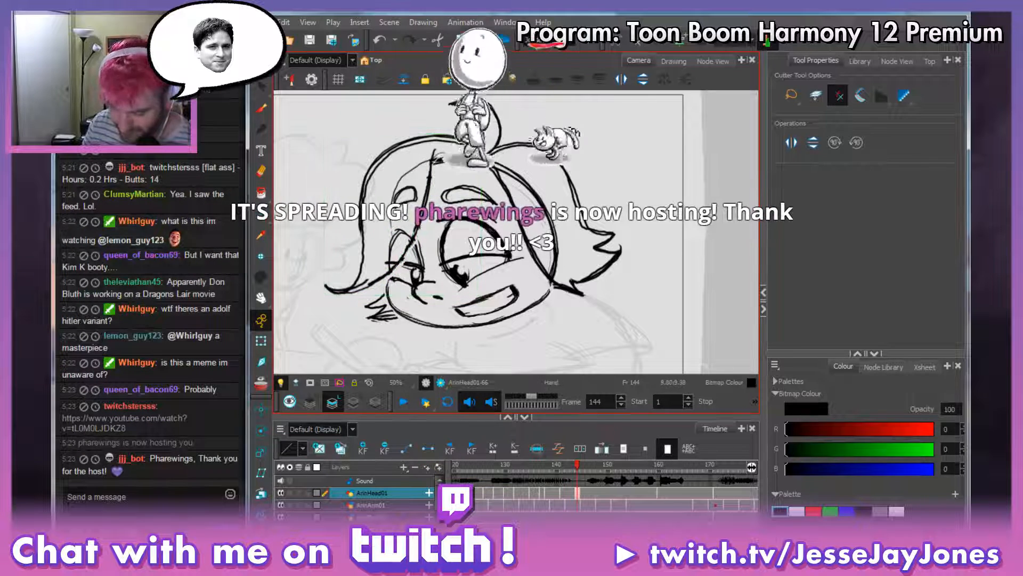
pyautogui.moveTo(571, 136); pyautogui.dragTo(568, 191)
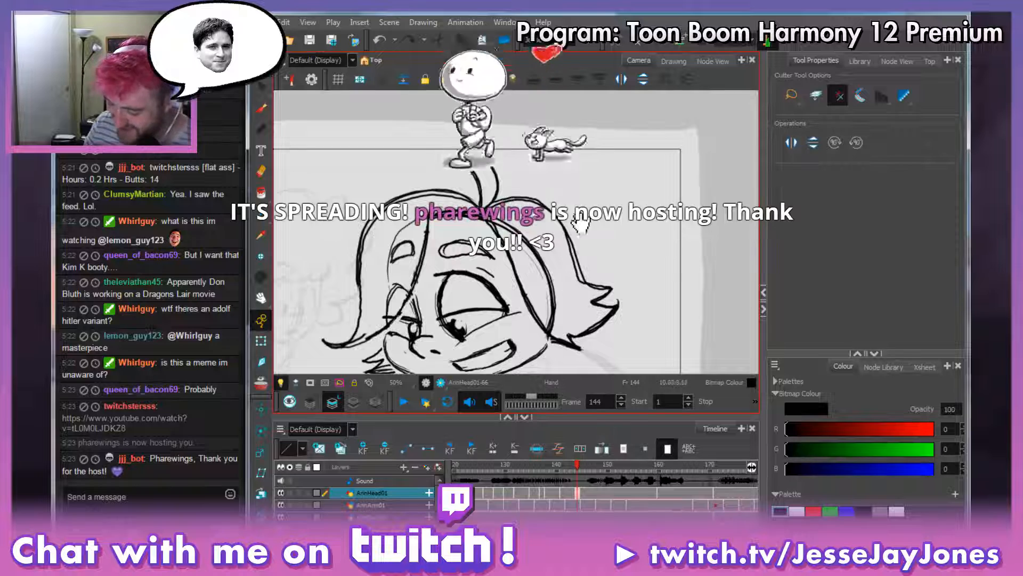
pyautogui.moveTo(572, 299); pyautogui.dragTo(624, 240)
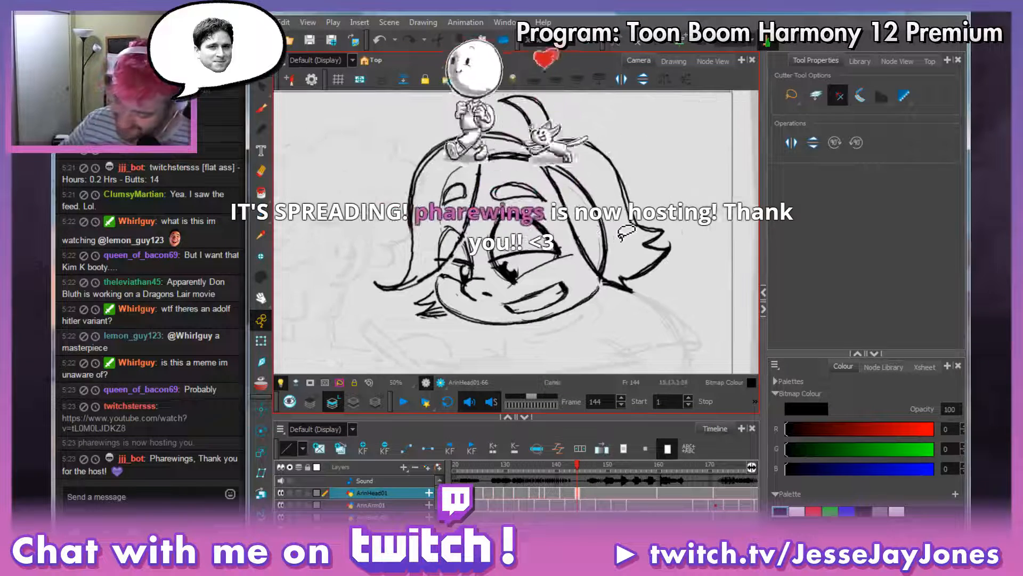
# Post the !follow command with the hosting streamer's username in the stream chat.
pyautogui.click(171, 507)
pyautogui.write('!fol')
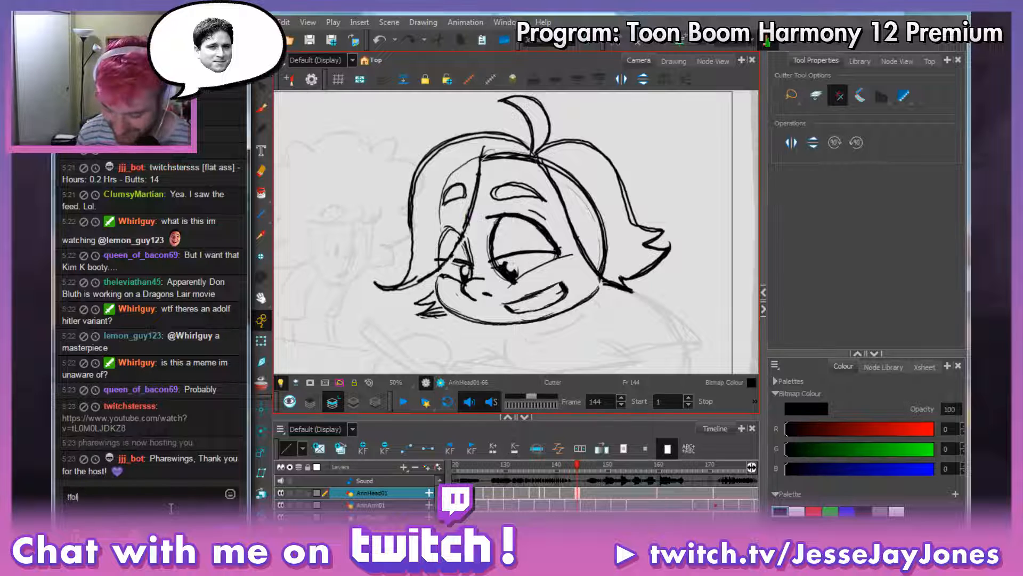
pyautogui.write('lo')
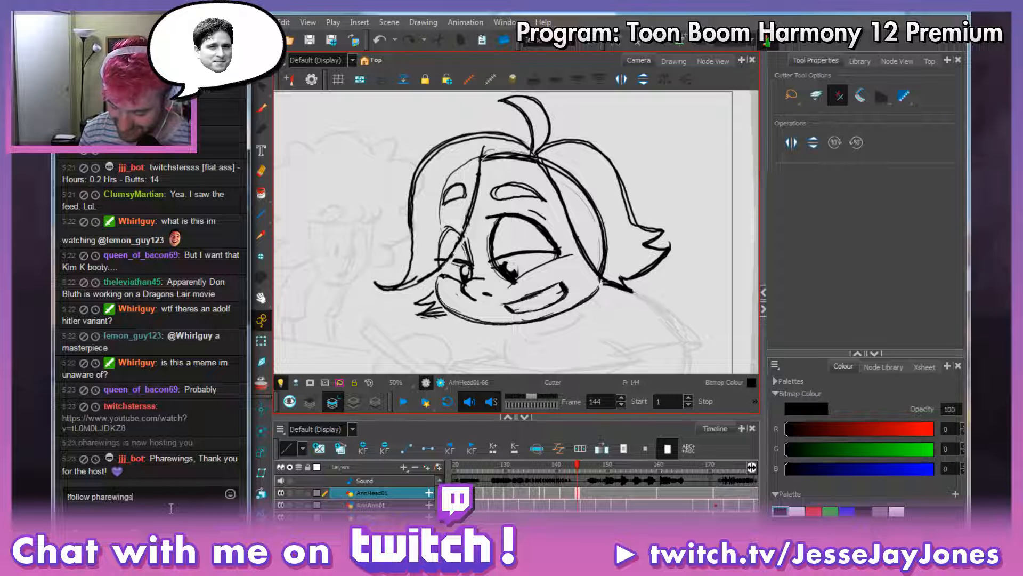
pyautogui.write('w pharewings')
pyautogui.press('Return')
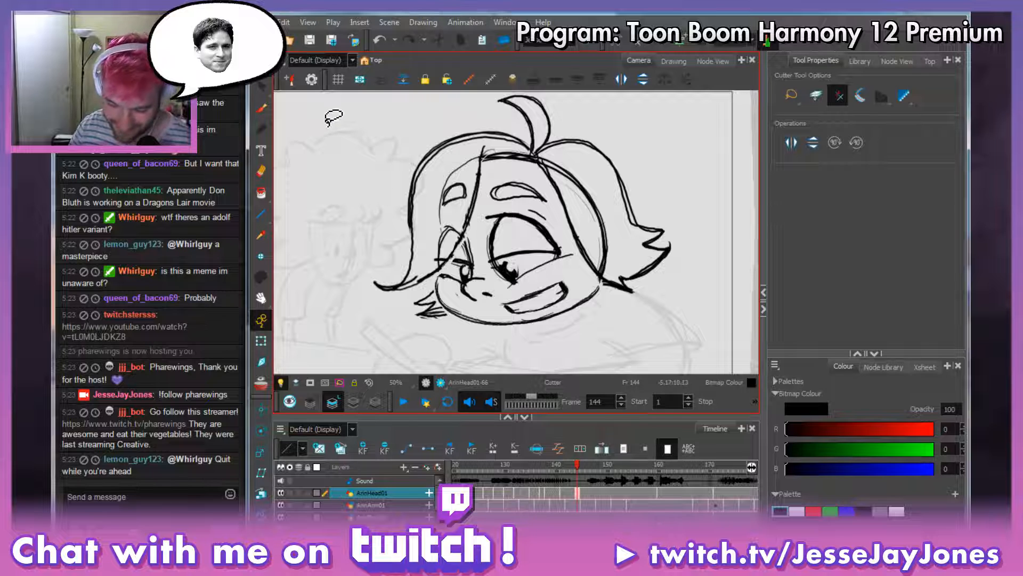
# Erase both eyebrows from the head drawing on frame 144 and return to the MrNatural brush.
pyautogui.moveTo(501, 251)
pyautogui.mouseDown()
pyautogui.moveTo(463, 211)
pyautogui.moveTo(442, 232)
pyautogui.mouseUp()
pyautogui.moveTo(365, 201); pyautogui.dragTo(410, 224)
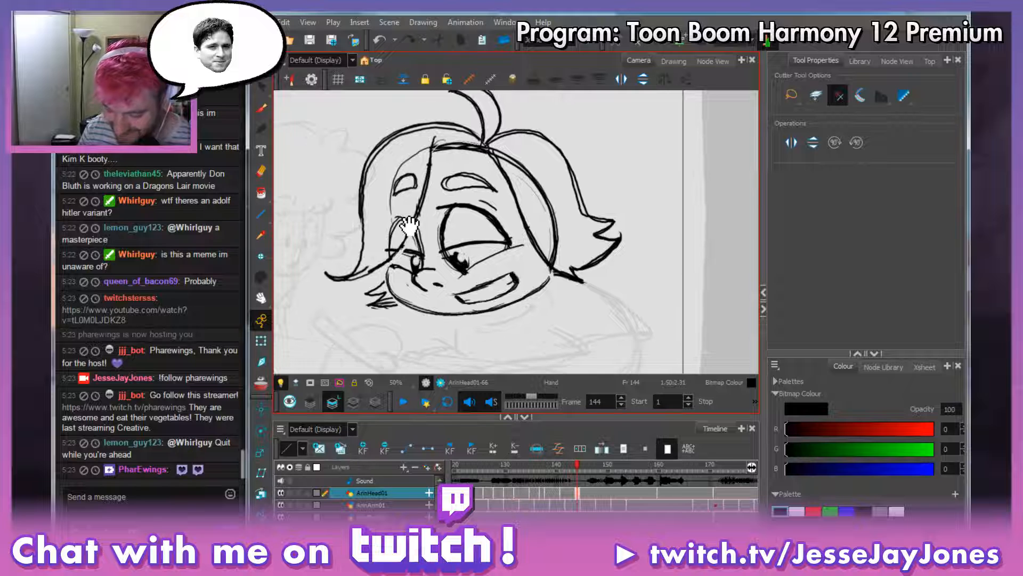
pyautogui.click(262, 108)
pyautogui.moveTo(478, 246); pyautogui.dragTo(488, 260)
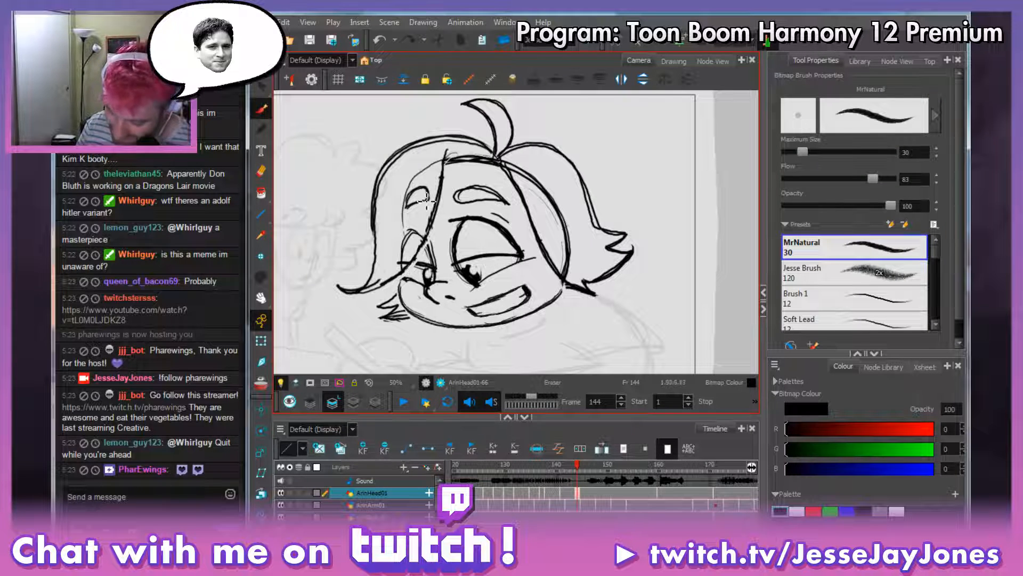
pyautogui.moveTo(426, 200)
pyautogui.mouseDown()
pyautogui.moveTo(432, 192)
pyautogui.moveTo(414, 213)
pyautogui.moveTo(427, 196)
pyautogui.moveTo(460, 205)
pyautogui.moveTo(491, 193)
pyautogui.moveTo(506, 202)
pyautogui.mouseUp()
pyautogui.click(262, 109)
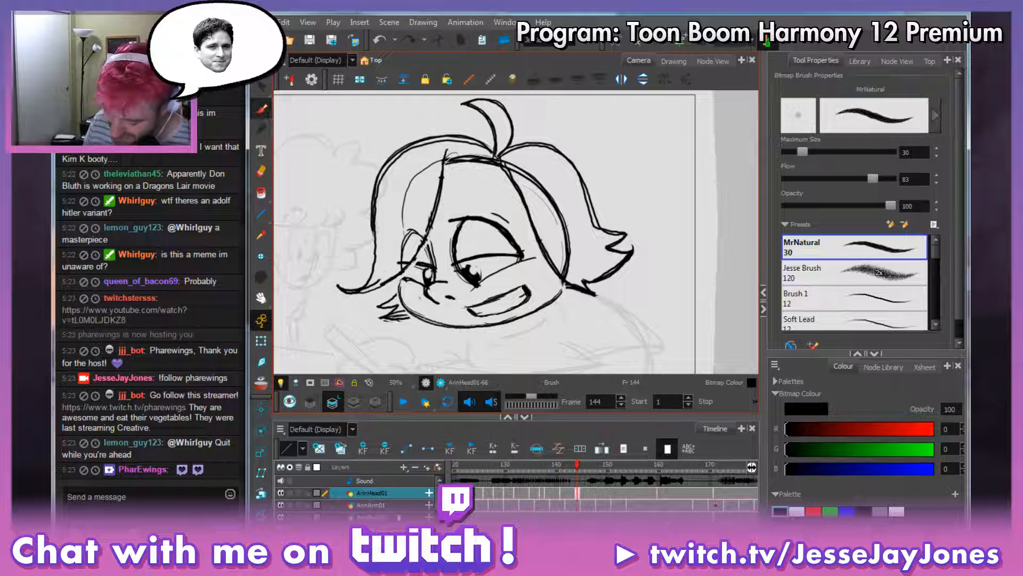
# Turn on the onion skin and compare the head on frame 144 with the neighbouring drawings.
pyautogui.click(261, 383)
pyautogui.press('space')
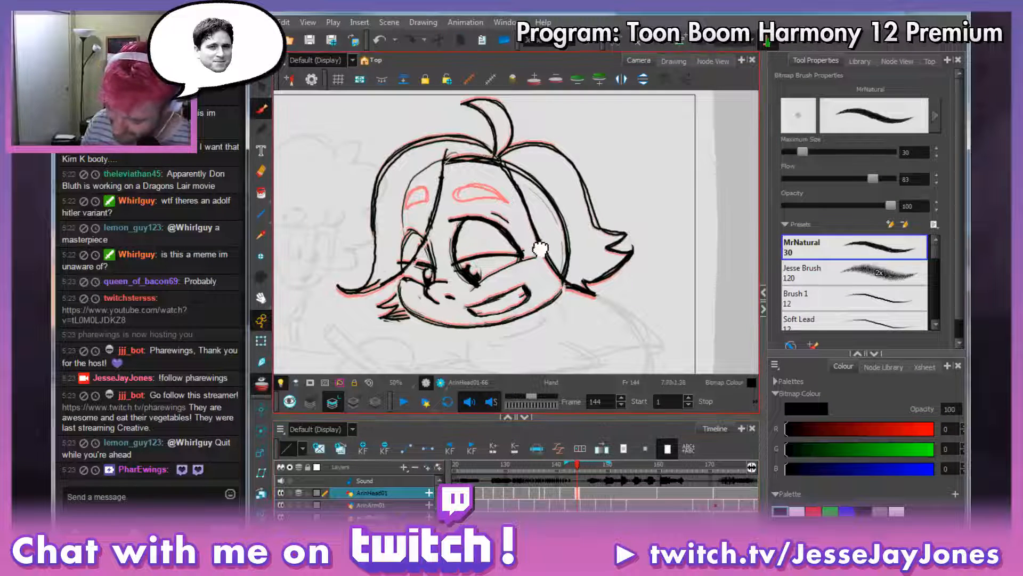
pyautogui.moveTo(540, 248); pyautogui.dragTo(556, 269)
pyautogui.press(']')
pyautogui.press(']')
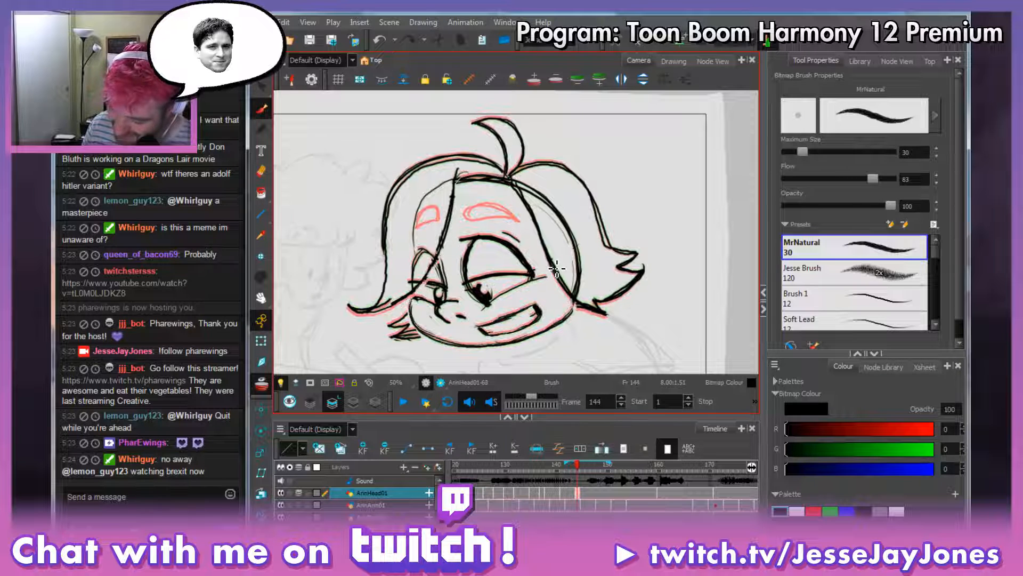
pyautogui.press('[')
pyautogui.press('[')
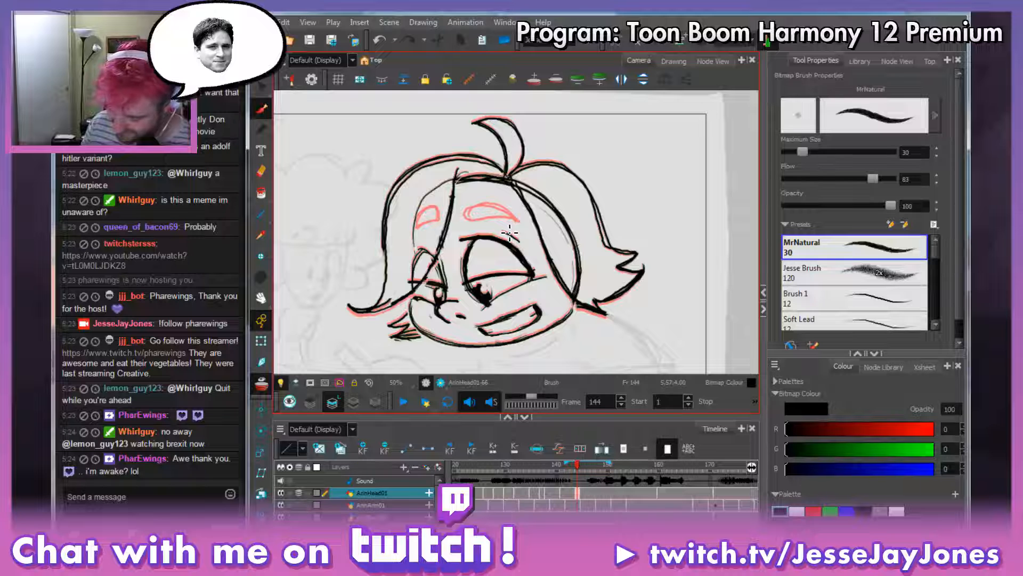
# Draw a lower, slanted upper eyelid across the larger eye on frame 144 and erase the old eyelid shape above it.
pyautogui.press('space')
pyautogui.moveTo(538, 269); pyautogui.dragTo(537, 241)
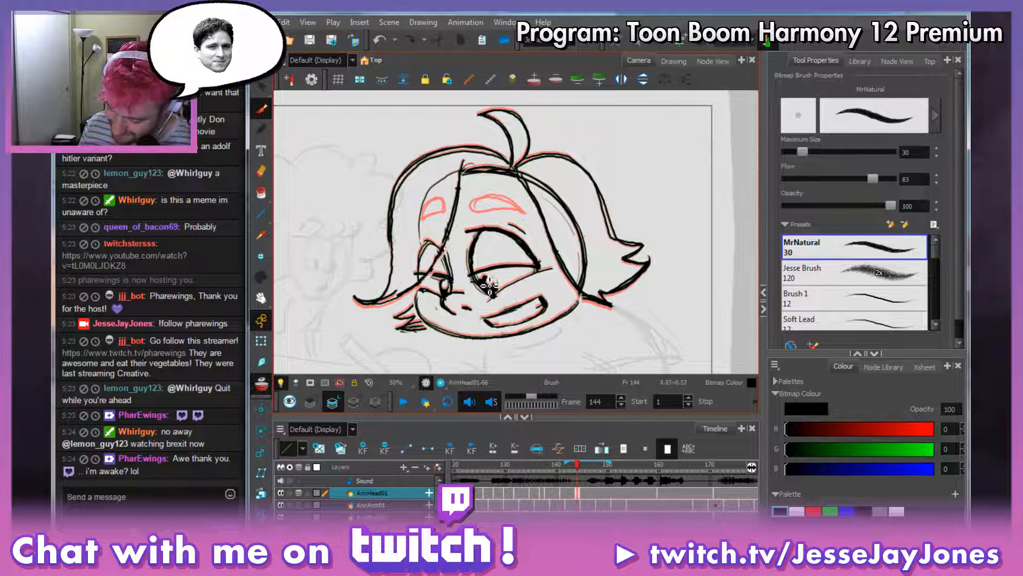
pyautogui.moveTo(490, 286)
pyautogui.mouseDown()
pyautogui.moveTo(481, 289)
pyautogui.moveTo(543, 271)
pyautogui.mouseUp()
pyautogui.moveTo(472, 285); pyautogui.dragTo(543, 271)
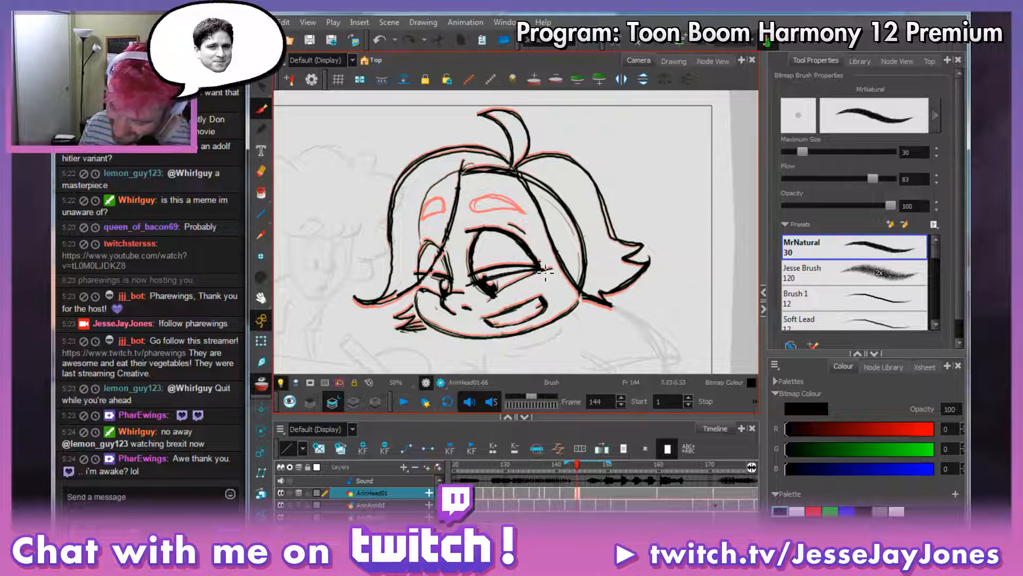
pyautogui.moveTo(466, 279)
pyautogui.mouseDown()
pyautogui.moveTo(546, 267)
pyautogui.moveTo(523, 266)
pyautogui.moveTo(537, 252)
pyautogui.moveTo(511, 229)
pyautogui.moveTo(471, 240)
pyautogui.moveTo(477, 270)
pyautogui.moveTo(512, 237)
pyautogui.moveTo(525, 242)
pyautogui.moveTo(506, 255)
pyautogui.mouseUp()
pyautogui.hotkey('alt', 'b')
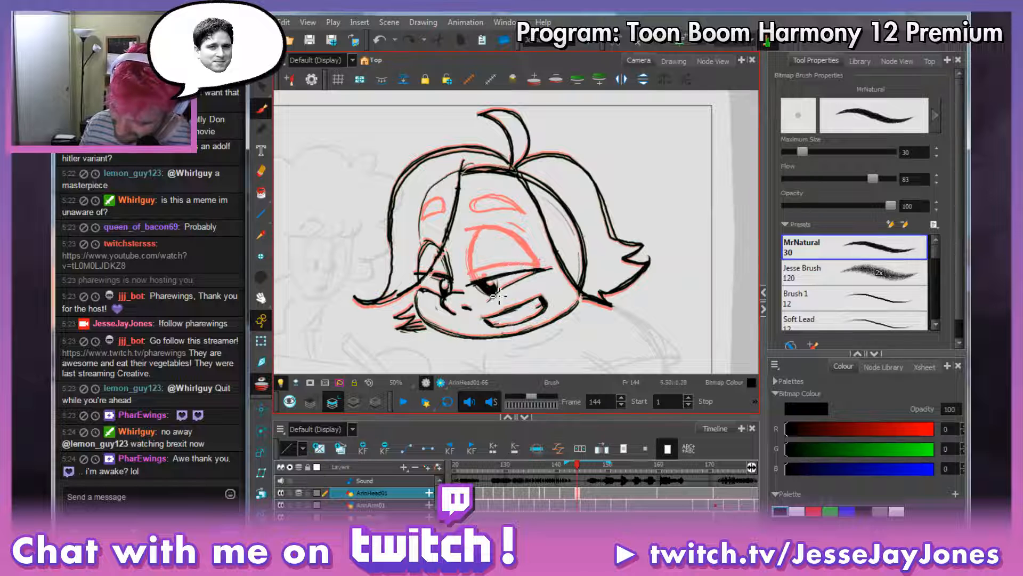
# Rework the lines below the larger eye's lowered lid on frame 144, then check the eye against frame 143.
pyautogui.moveTo(495, 291); pyautogui.dragTo(532, 281)
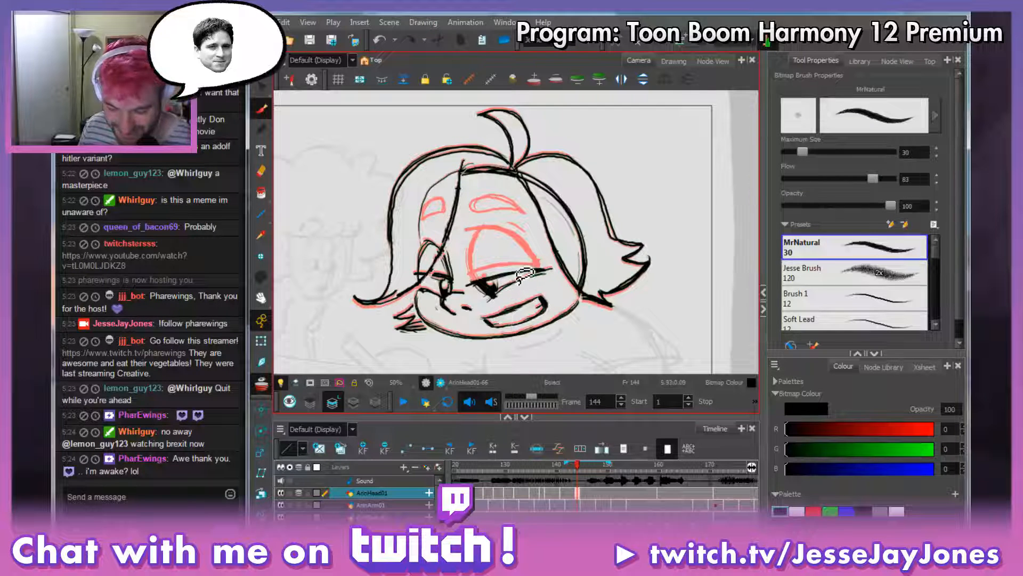
pyautogui.hotkey('ctrl', 'z')
pyautogui.moveTo(500, 292); pyautogui.dragTo(542, 275)
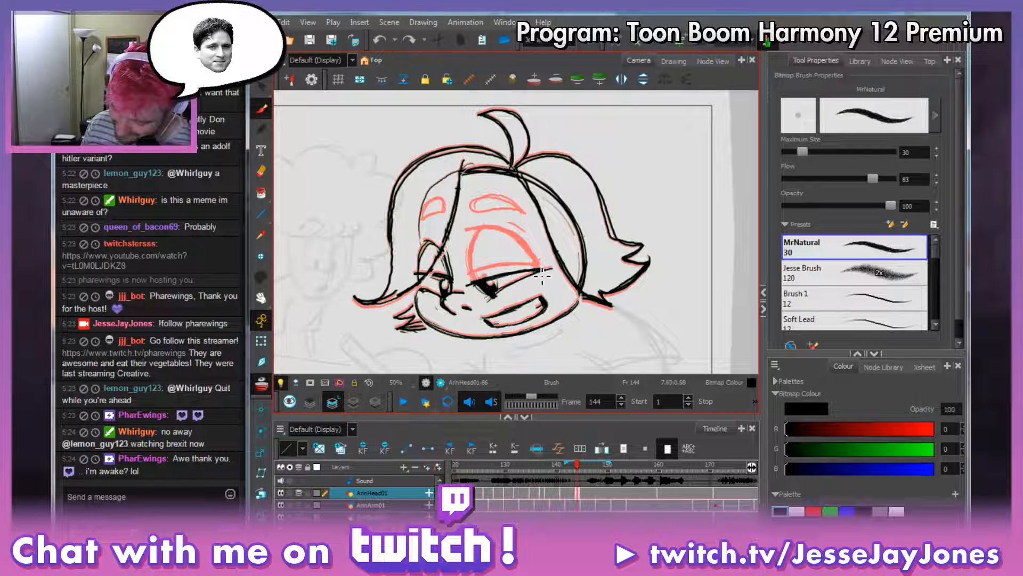
pyautogui.moveTo(487, 303); pyautogui.dragTo(536, 269)
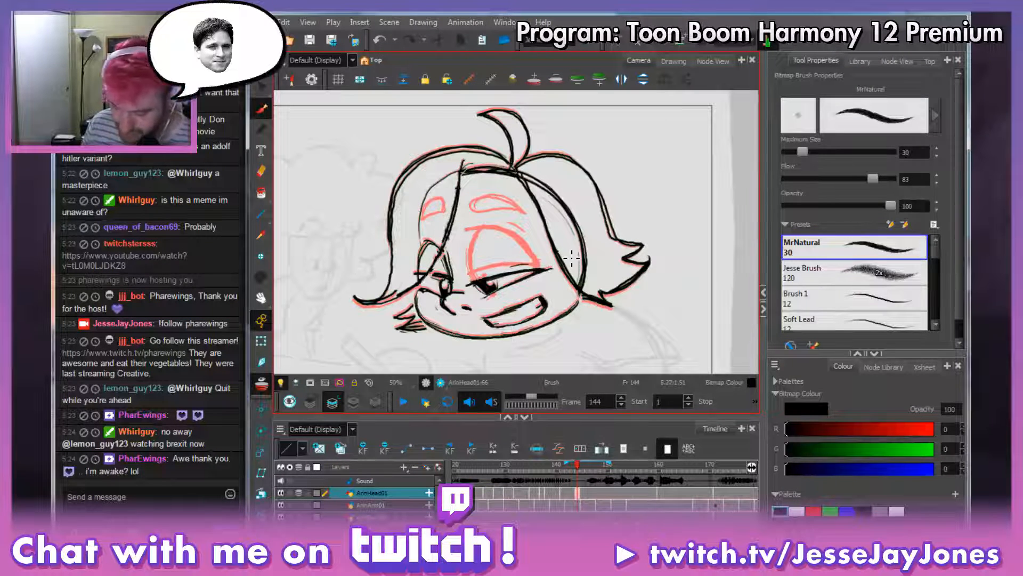
pyautogui.hotkey('alt', 's')
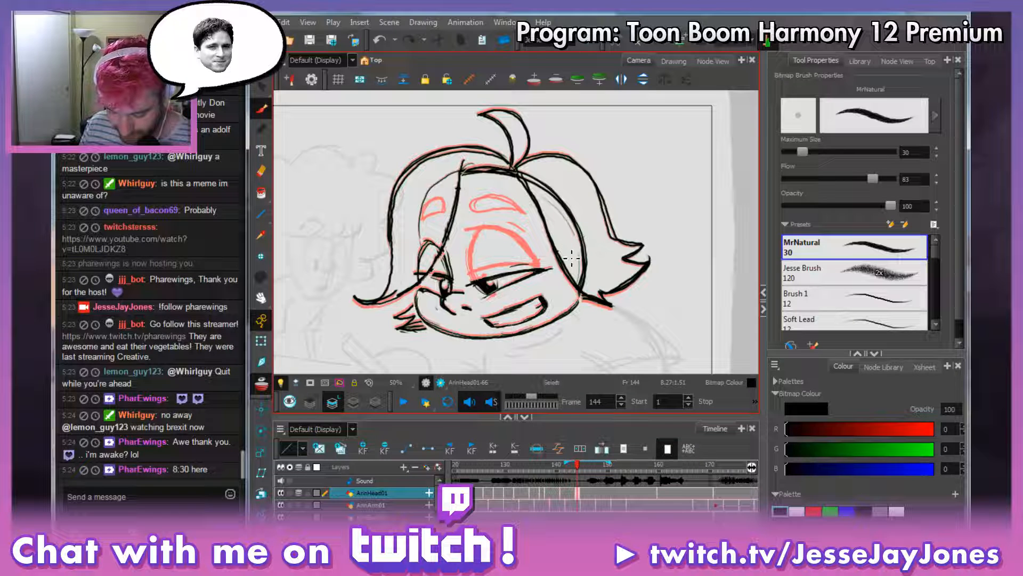
pyautogui.hotkey('alt', 'b')
pyautogui.press(']')
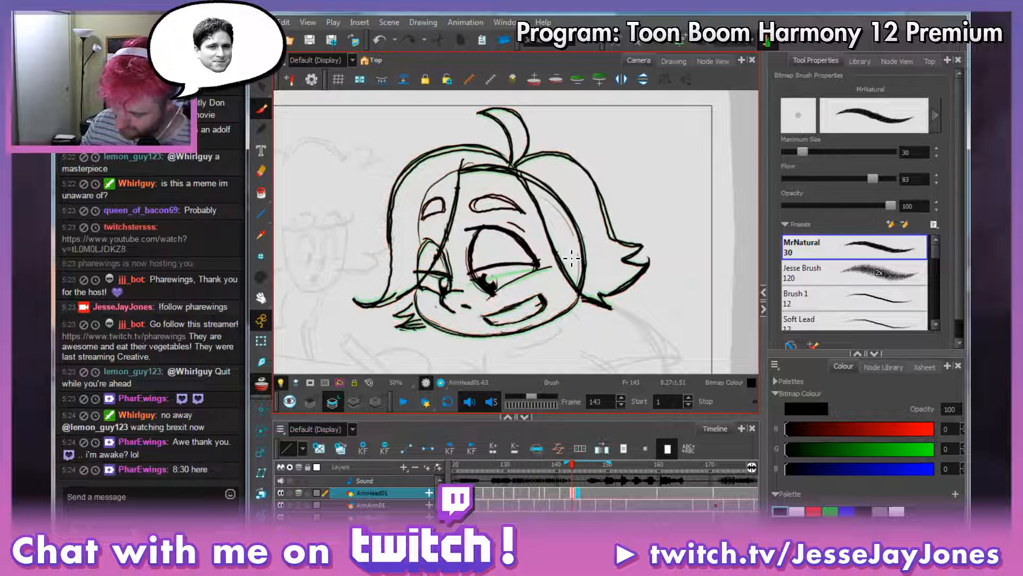
pyautogui.press(']')
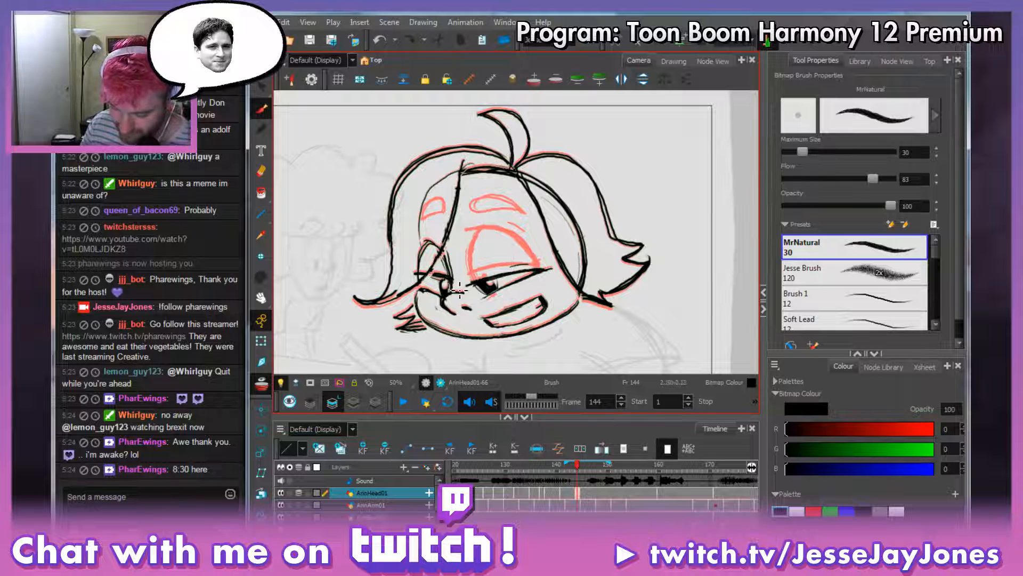
# Erase the smaller eye's old lid on frame 144, redraw it as a lowered lid, and flip between frames 143 and 144.
pyautogui.moveTo(524, 247)
pyautogui.mouseDown()
pyautogui.moveTo(521, 231)
pyautogui.moveTo(520, 240)
pyautogui.mouseUp()
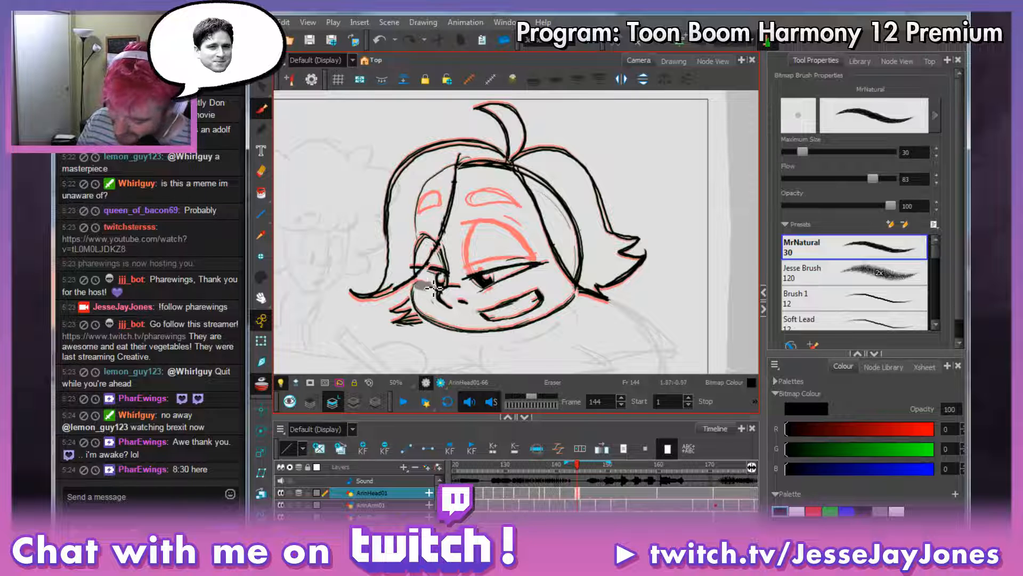
pyautogui.moveTo(440, 288)
pyautogui.mouseDown()
pyautogui.moveTo(450, 248)
pyautogui.moveTo(444, 258)
pyautogui.moveTo(438, 236)
pyautogui.moveTo(418, 266)
pyautogui.moveTo(445, 266)
pyautogui.moveTo(436, 275)
pyautogui.moveTo(445, 266)
pyautogui.moveTo(448, 279)
pyautogui.moveTo(424, 280)
pyautogui.moveTo(456, 278)
pyautogui.moveTo(424, 280)
pyautogui.moveTo(447, 276)
pyautogui.mouseUp()
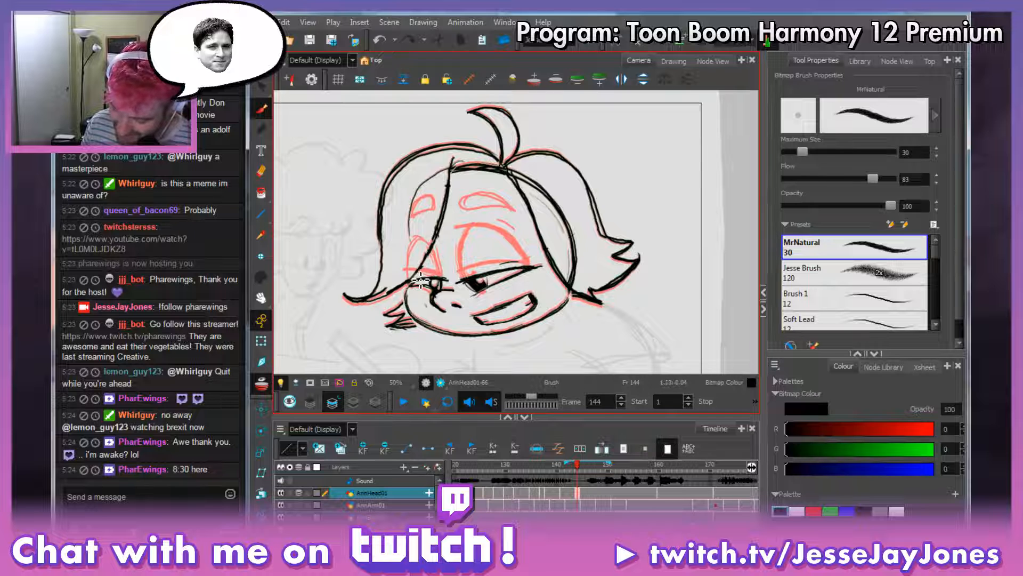
pyautogui.moveTo(521, 238); pyautogui.dragTo(520, 262)
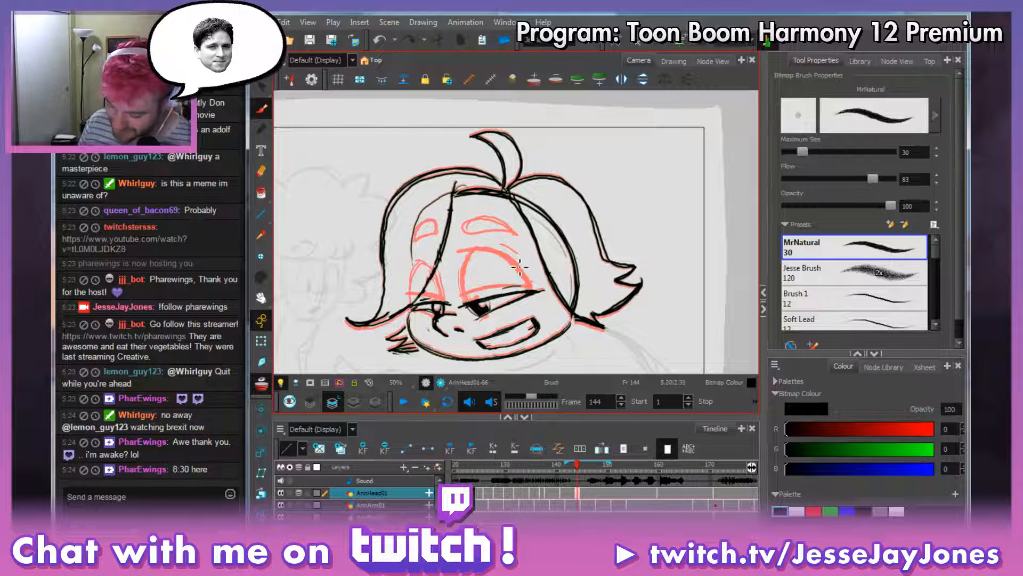
pyautogui.moveTo(585, 290); pyautogui.dragTo(570, 243)
pyautogui.moveTo(664, 254); pyautogui.dragTo(635, 287)
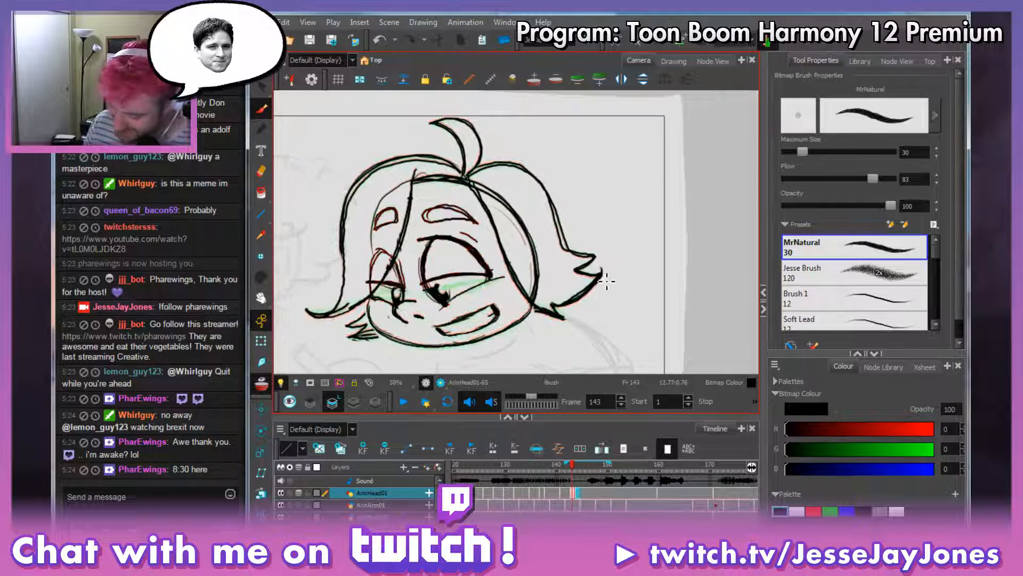
pyautogui.press('.')
pyautogui.press('.')
pyautogui.press('.')
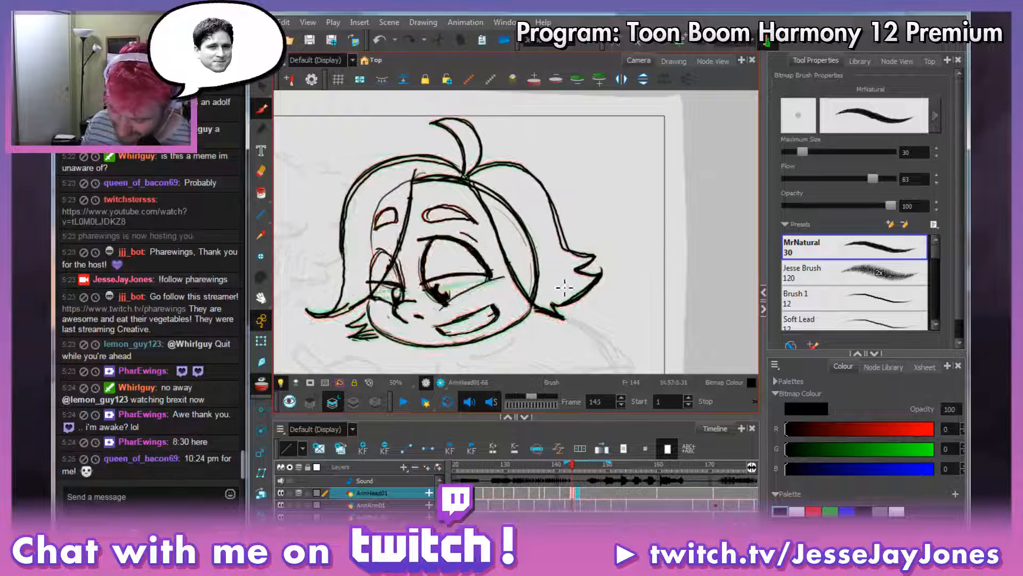
pyautogui.press('.')
# Draw two lowered eyebrows just above the half-closed eyes on frame 144 and flip against the adjacent frame.
pyautogui.press('space')
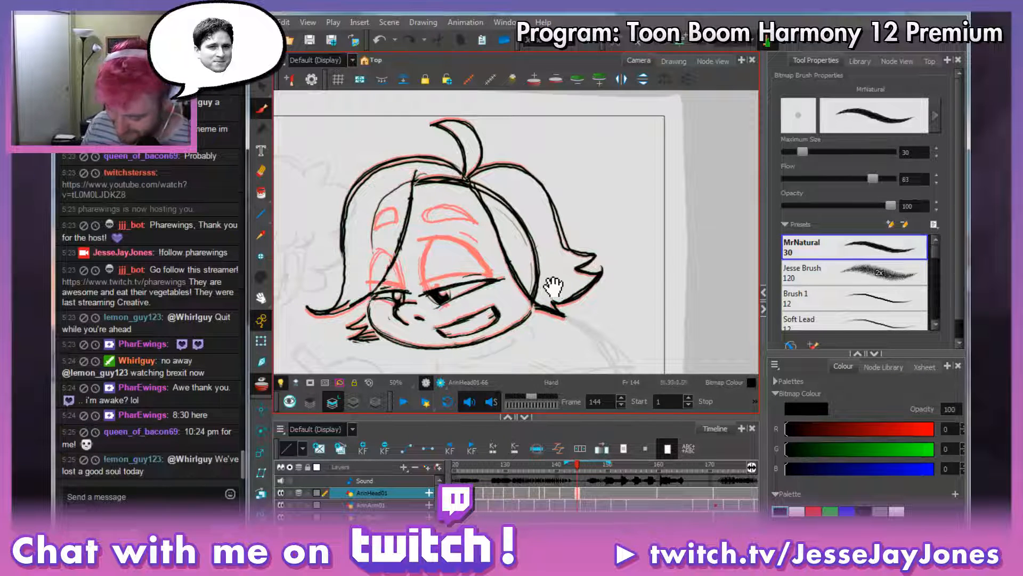
pyautogui.moveTo(553, 286); pyautogui.dragTo(545, 297)
pyautogui.press('.')
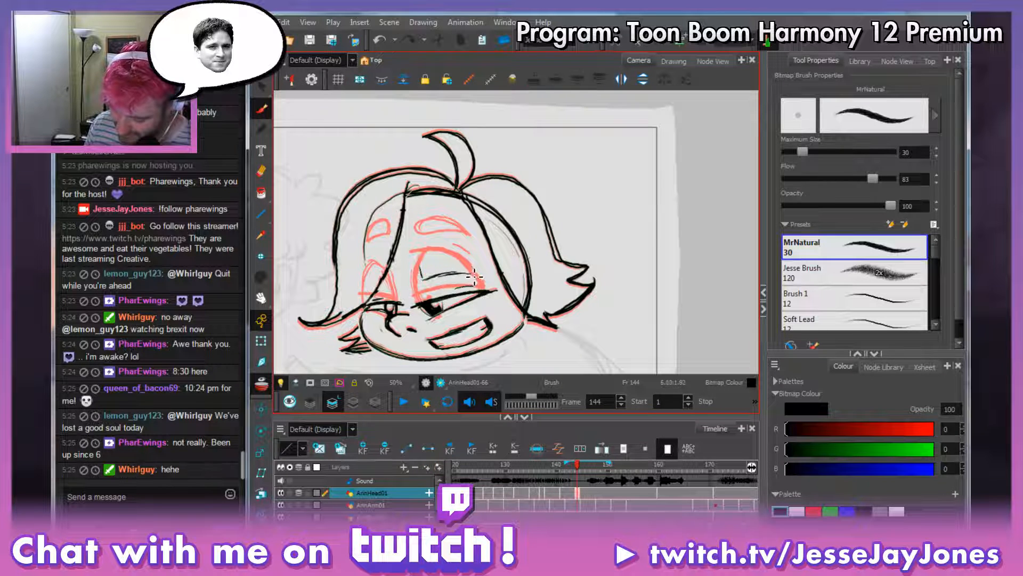
pyautogui.hotkey('alt', 'o')
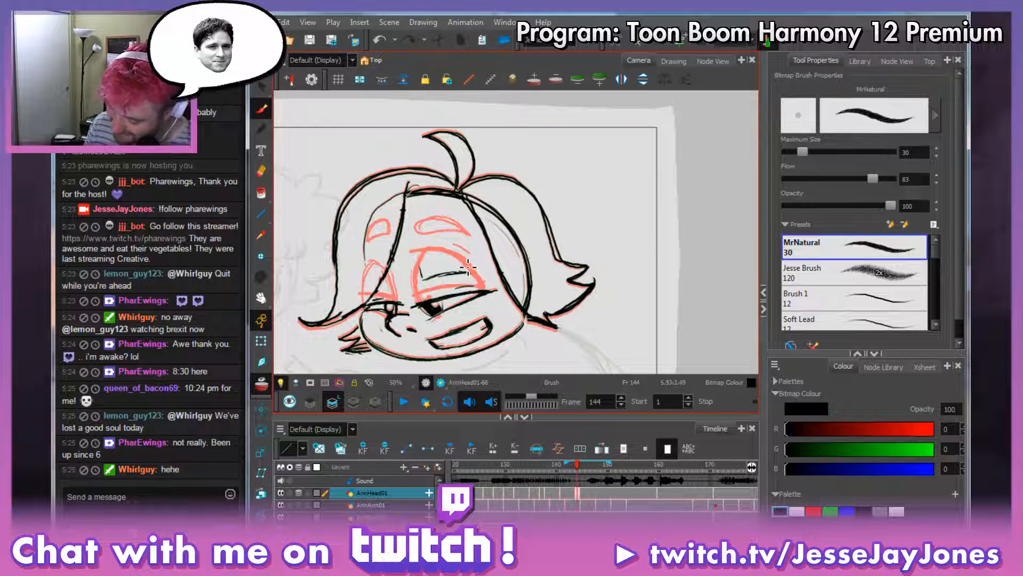
pyautogui.moveTo(443, 263)
pyautogui.mouseDown()
pyautogui.moveTo(423, 271)
pyautogui.moveTo(477, 276)
pyautogui.moveTo(446, 263)
pyautogui.moveTo(422, 270)
pyautogui.moveTo(424, 281)
pyautogui.moveTo(474, 274)
pyautogui.mouseUp()
pyautogui.hotkey('alt', 'o')
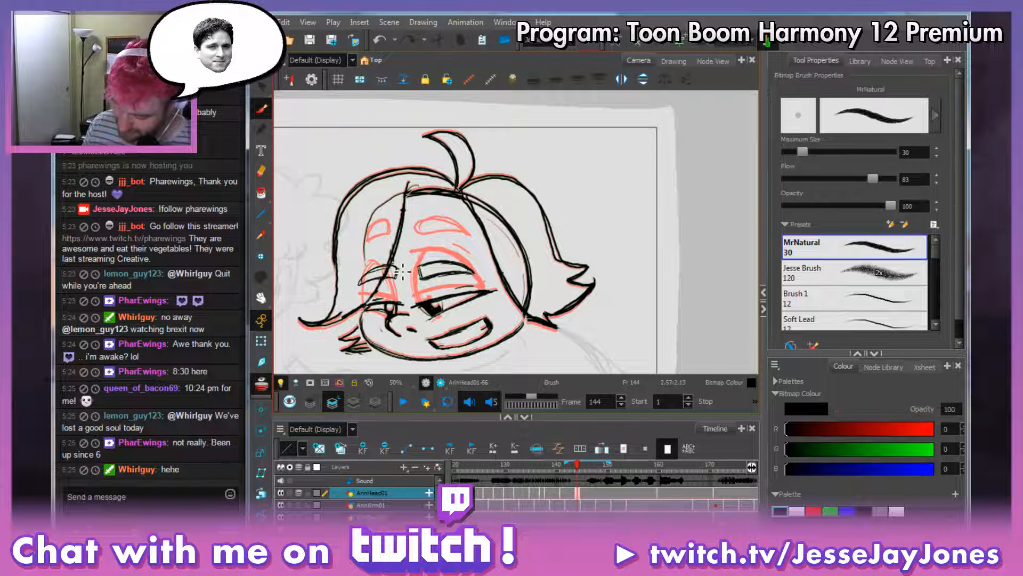
pyautogui.moveTo(395, 280); pyautogui.dragTo(397, 278)
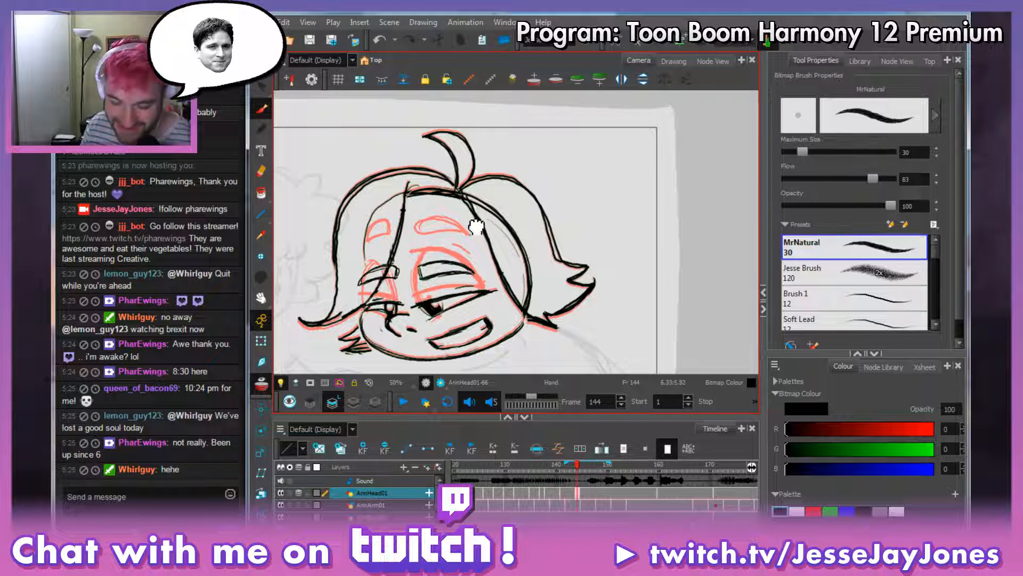
pyautogui.moveTo(476, 218); pyautogui.dragTo(479, 238)
pyautogui.moveTo(526, 287); pyautogui.dragTo(548, 278)
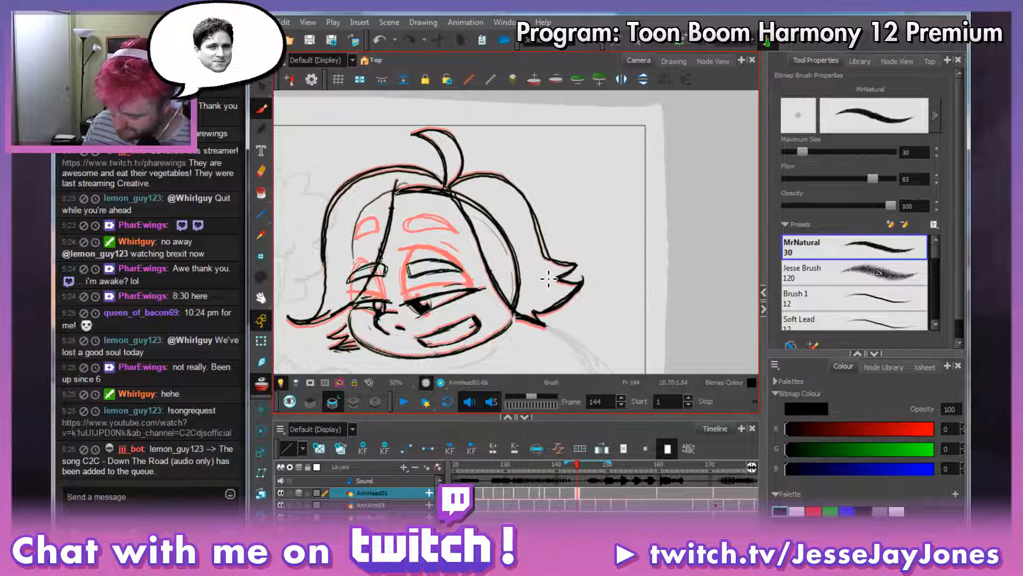
pyautogui.press(',')
pyautogui.press('.')
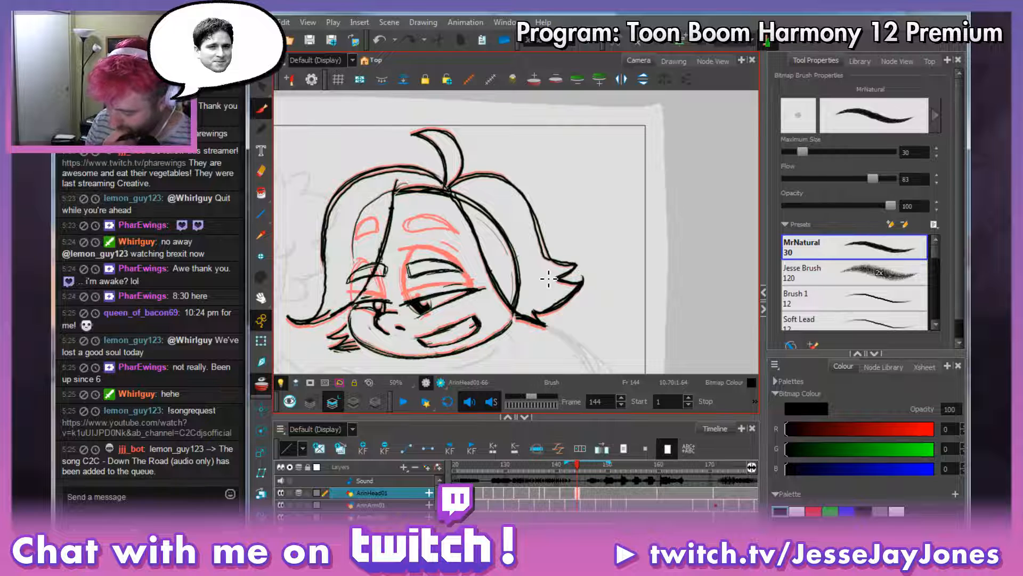
# Review the preceding frames and duplicate the half-closed-eyes head as a separate drawing at frame 145.
pyautogui.press(',')
pyautogui.press(',')
pyautogui.press(',')
pyautogui.moveTo(563, 465); pyautogui.dragTo(581, 481)
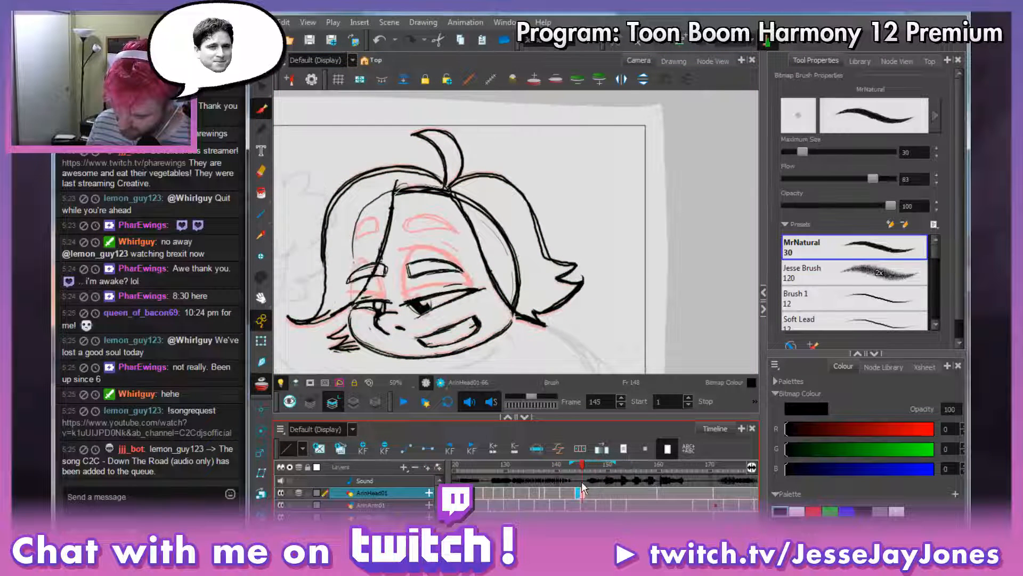
pyautogui.click(581, 493)
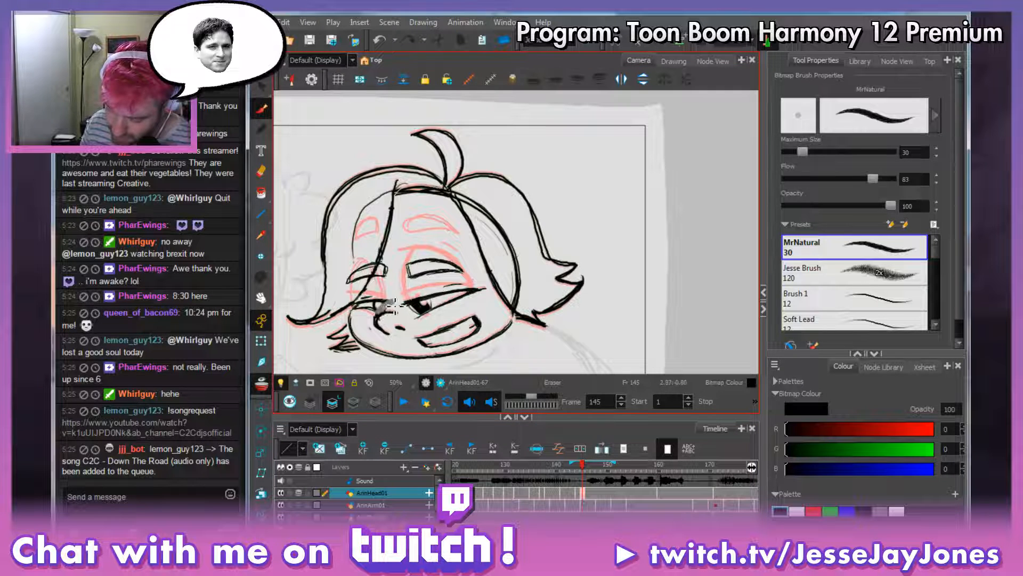
# Erase both half-closed eyes and both eyebrows from the head on frame 145.
pyautogui.moveTo(378, 315)
pyautogui.mouseDown()
pyautogui.moveTo(361, 302)
pyautogui.moveTo(373, 308)
pyautogui.mouseUp()
pyautogui.moveTo(451, 304)
pyautogui.mouseDown()
pyautogui.moveTo(472, 292)
pyautogui.moveTo(437, 299)
pyautogui.moveTo(485, 293)
pyautogui.moveTo(408, 270)
pyautogui.moveTo(456, 264)
pyautogui.moveTo(462, 273)
pyautogui.mouseUp()
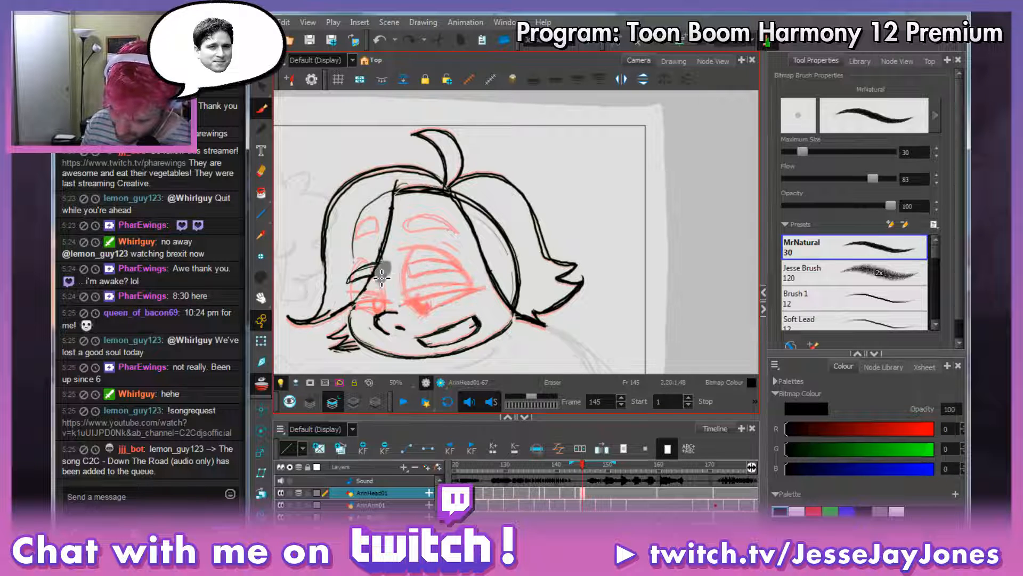
pyautogui.moveTo(374, 270)
pyautogui.mouseDown()
pyautogui.moveTo(352, 280)
pyautogui.moveTo(367, 273)
pyautogui.mouseUp()
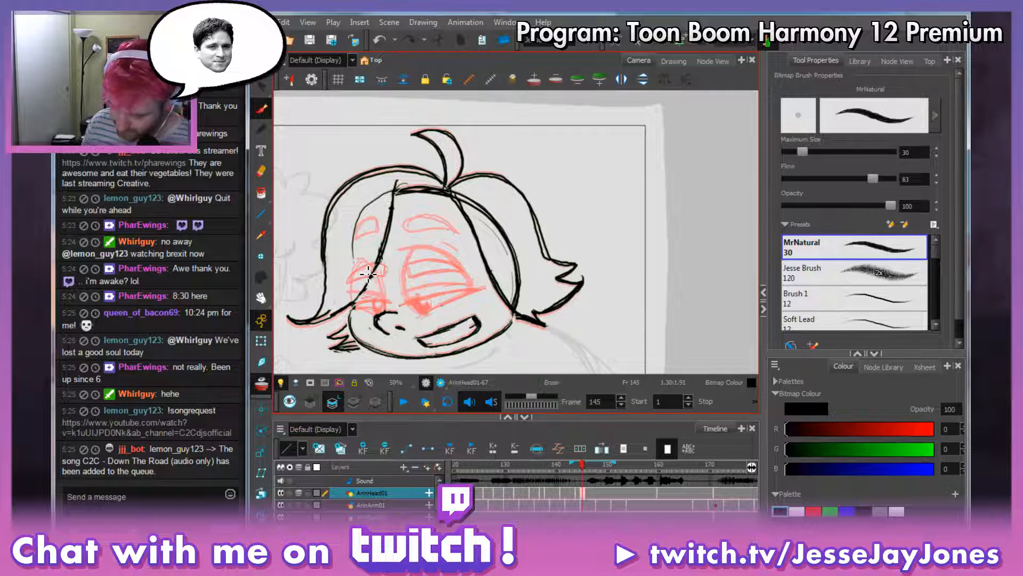
# Draw both eyes as closed lid lines on frame 145 and add a flat, lowered eyebrow above each one.
pyautogui.moveTo(466, 302)
pyautogui.mouseDown()
pyautogui.moveTo(426, 308)
pyautogui.moveTo(484, 296)
pyautogui.moveTo(408, 312)
pyautogui.moveTo(483, 299)
pyautogui.moveTo(415, 307)
pyautogui.mouseUp()
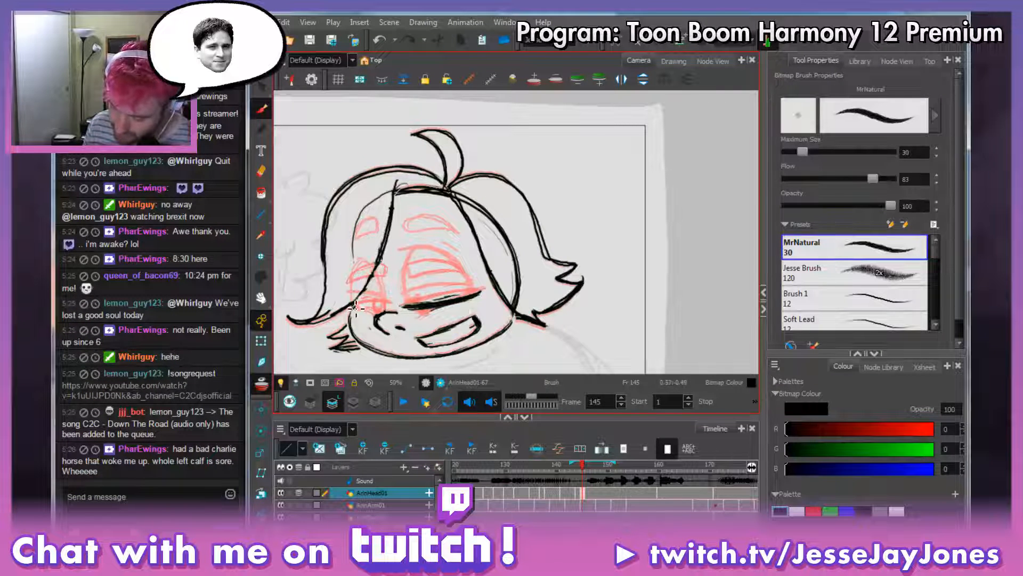
pyautogui.moveTo(356, 306); pyautogui.dragTo(392, 311)
pyautogui.moveTo(388, 309); pyautogui.dragTo(362, 306)
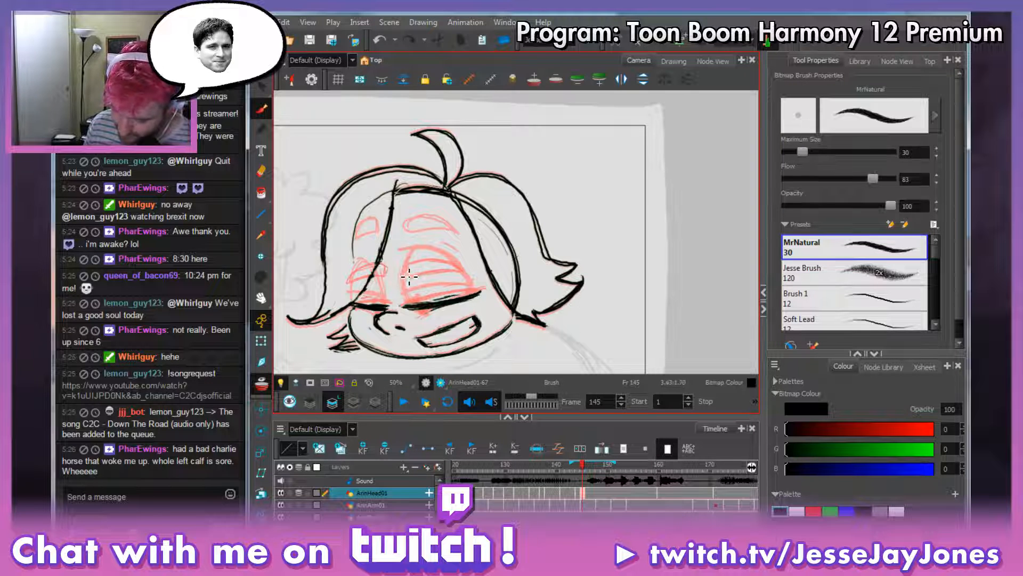
pyautogui.moveTo(404, 276)
pyautogui.mouseDown()
pyautogui.moveTo(464, 276)
pyautogui.moveTo(416, 274)
pyautogui.moveTo(407, 279)
pyautogui.moveTo(458, 269)
pyautogui.moveTo(467, 273)
pyautogui.moveTo(411, 278)
pyautogui.moveTo(462, 298)
pyautogui.mouseUp()
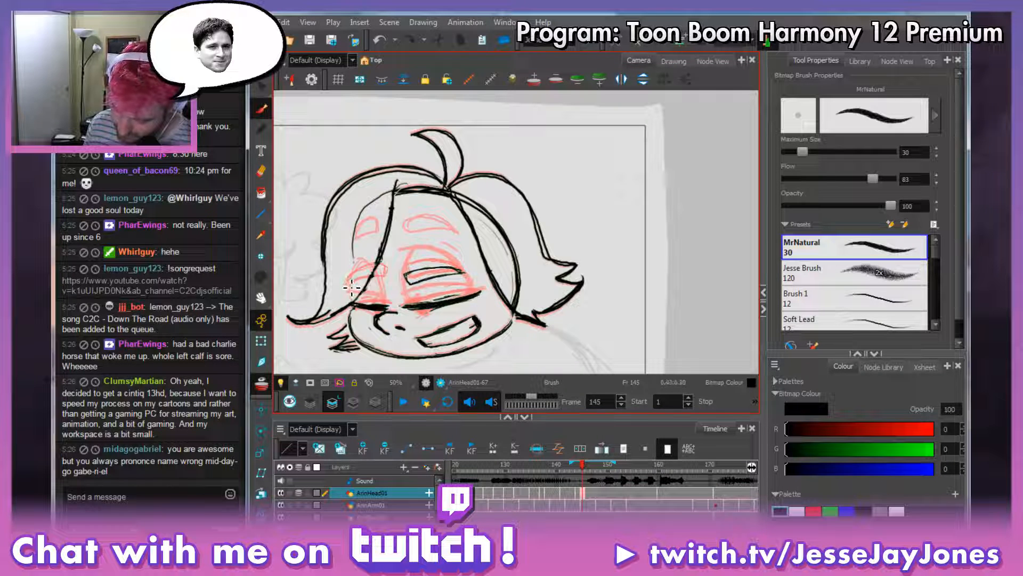
pyautogui.moveTo(388, 286)
pyautogui.mouseDown()
pyautogui.moveTo(349, 285)
pyautogui.moveTo(393, 276)
pyautogui.moveTo(393, 285)
pyautogui.moveTo(354, 287)
pyautogui.moveTo(394, 278)
pyautogui.mouseUp()
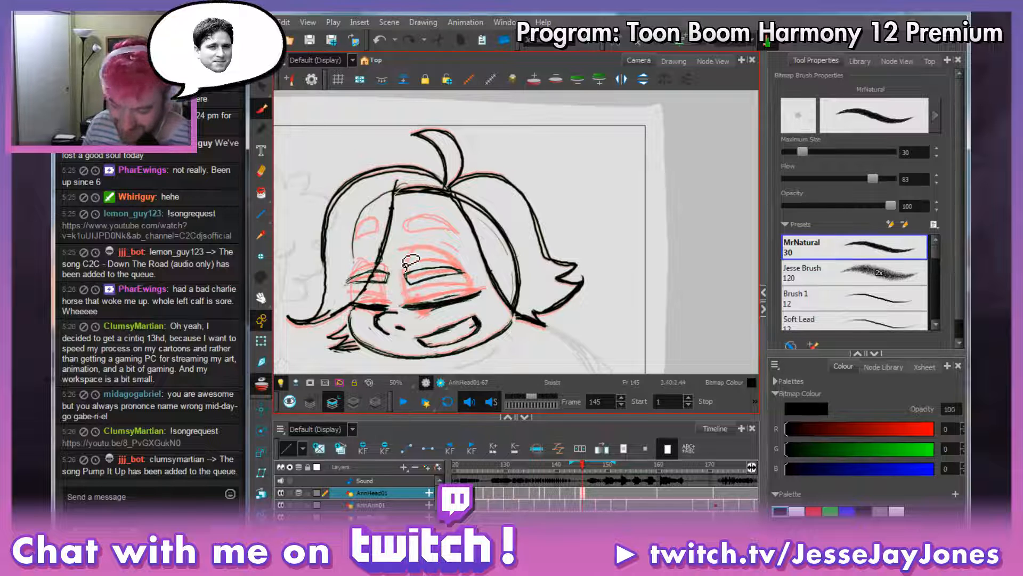
# Flip back and forth between frame 145 and the preceding frames to check the closing blink.
pyautogui.press(',')
pyautogui.press(',')
pyautogui.press('.')
pyautogui.press('.')
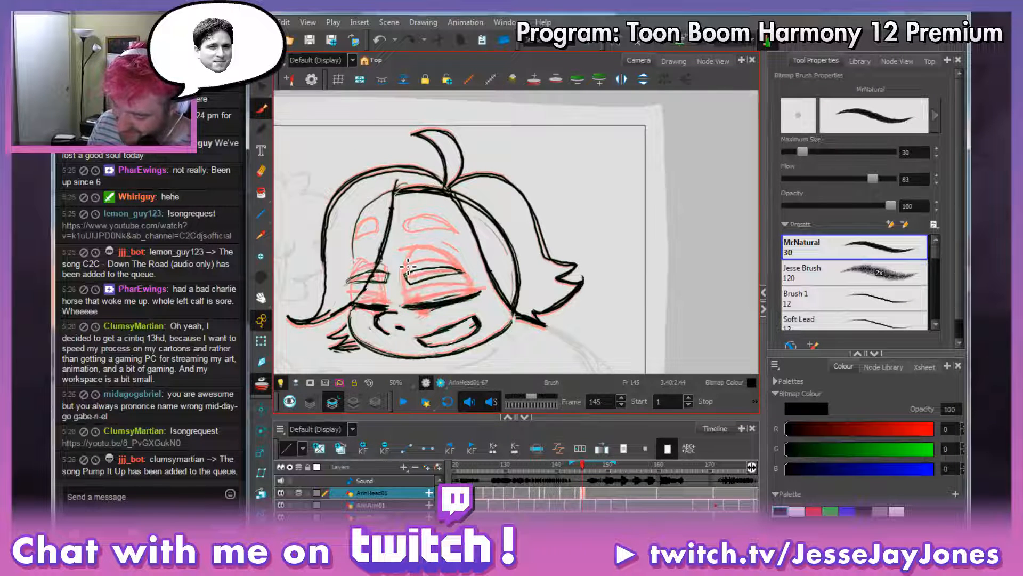
pyautogui.press(',')
pyautogui.press(',')
pyautogui.press('.')
pyautogui.press(',')
pyautogui.press('.')
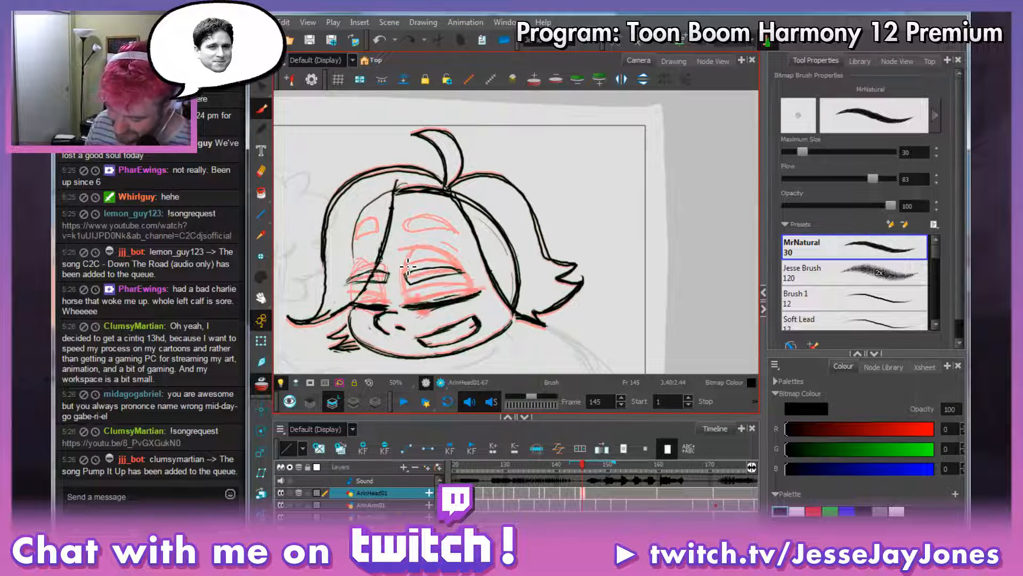
# Select the whole head on frame 145 with the Cutter, nudge it slightly downward and deselect it.
pyautogui.hotkey('alt', 't')
pyautogui.press('space')
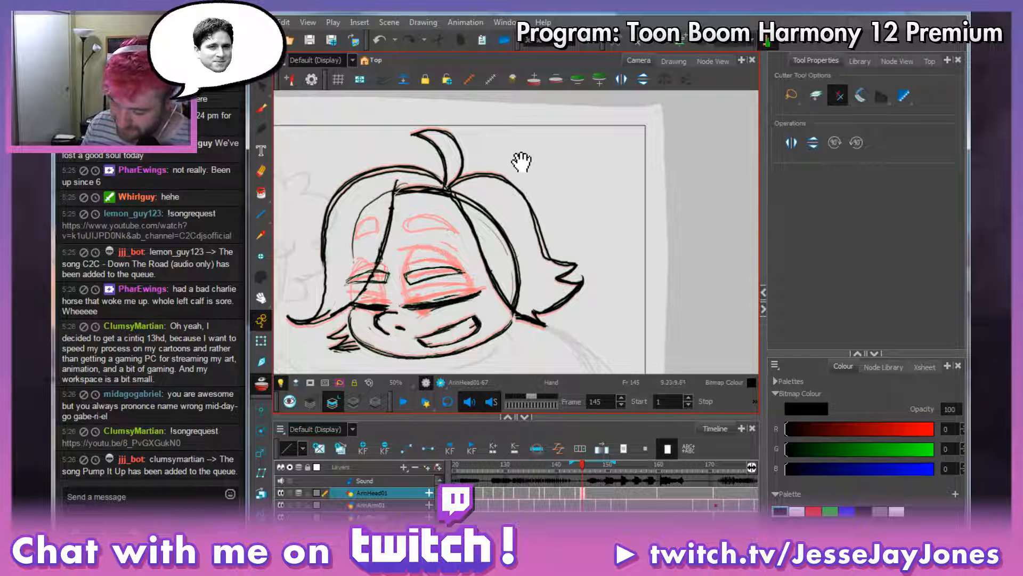
pyautogui.moveTo(522, 165)
pyautogui.mouseDown()
pyautogui.moveTo(452, 93)
pyautogui.moveTo(269, 198)
pyautogui.moveTo(266, 291)
pyautogui.moveTo(291, 370)
pyautogui.moveTo(516, 385)
pyautogui.moveTo(681, 285)
pyautogui.moveTo(576, 162)
pyautogui.moveTo(555, 163)
pyautogui.mouseUp()
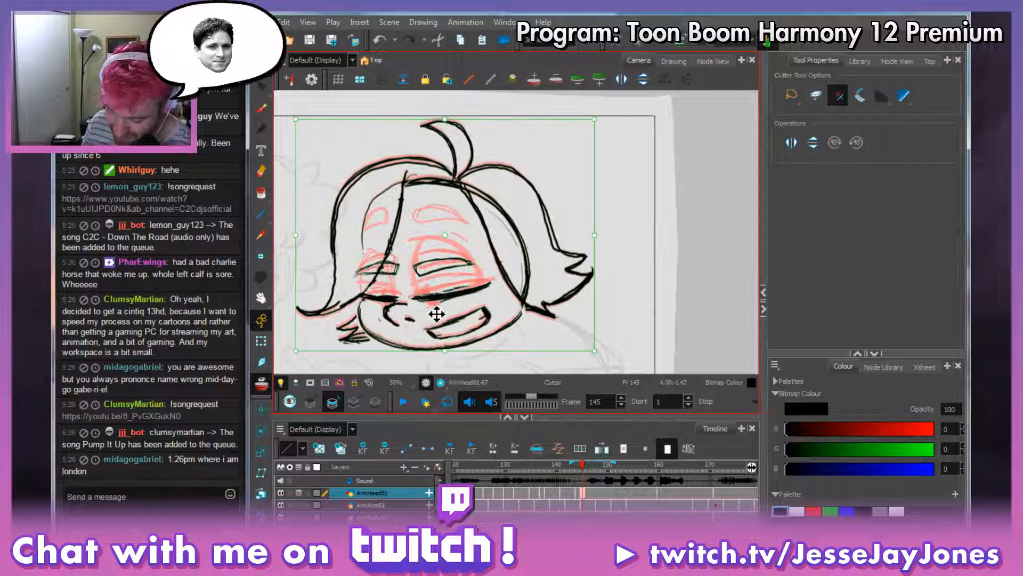
pyautogui.click(681, 226)
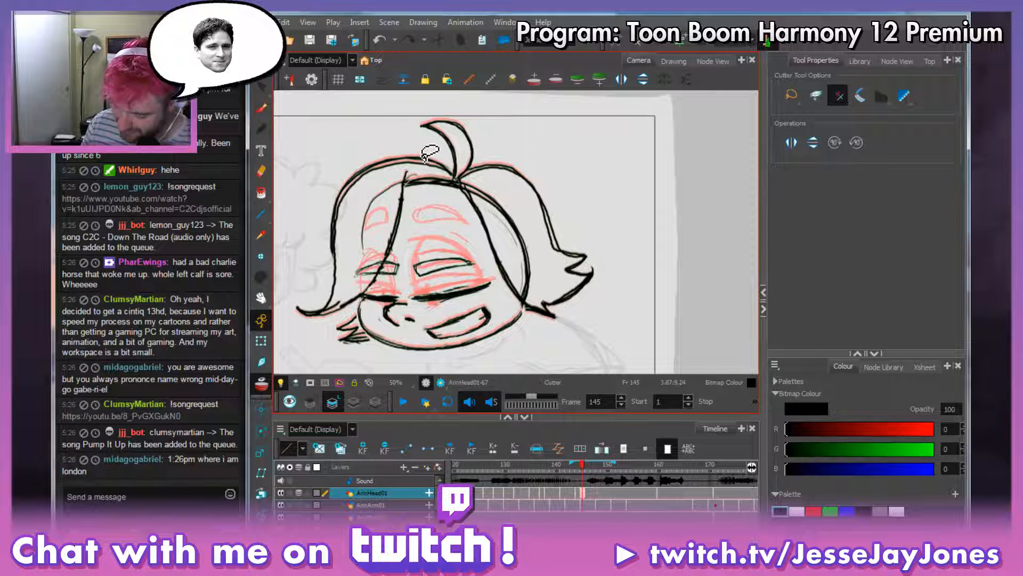
pyautogui.moveTo(440, 203); pyautogui.dragTo(445, 209)
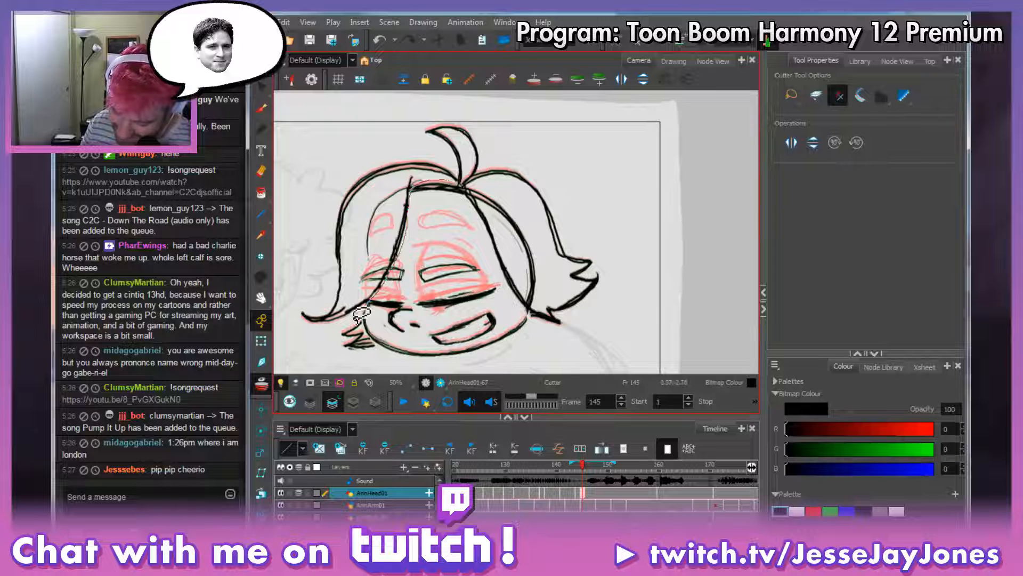
pyautogui.moveTo(361, 315)
pyautogui.mouseDown()
pyautogui.moveTo(285, 313)
pyautogui.moveTo(290, 229)
pyautogui.moveTo(369, 148)
pyautogui.moveTo(425, 155)
pyautogui.moveTo(458, 189)
pyautogui.moveTo(409, 181)
pyautogui.moveTo(393, 263)
pyautogui.mouseUp()
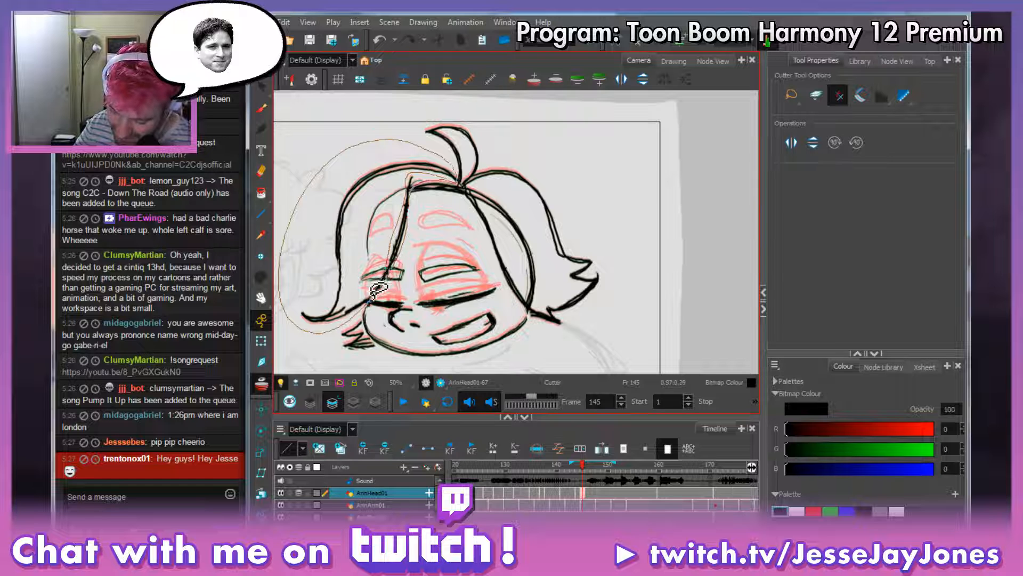
pyautogui.moveTo(355, 293)
pyautogui.mouseDown()
pyautogui.moveTo(362, 211)
pyautogui.moveTo(405, 184)
pyautogui.moveTo(457, 178)
pyautogui.mouseUp()
pyautogui.moveTo(367, 333); pyautogui.dragTo(376, 323)
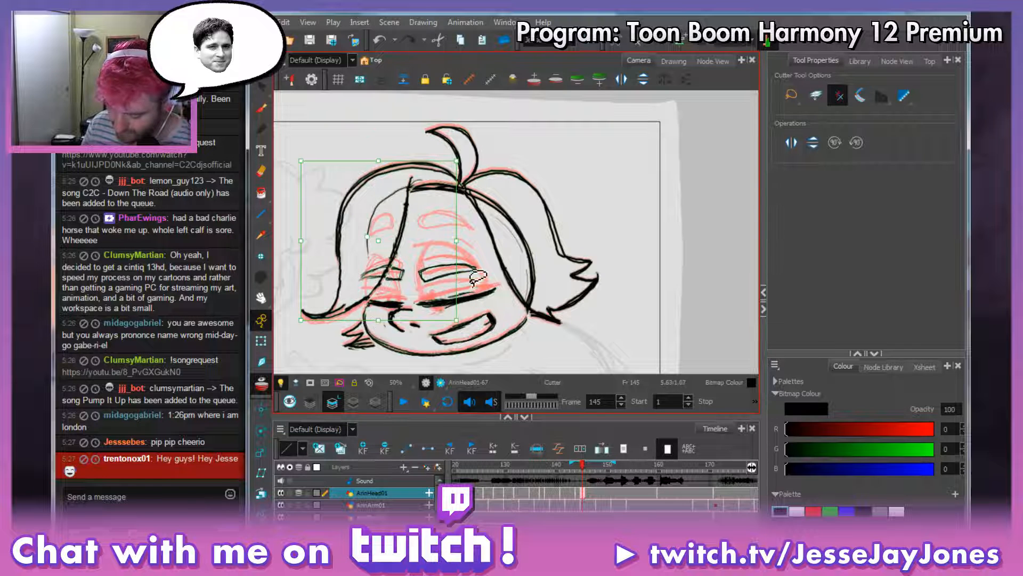
pyautogui.hotkey('ctrl', 'z')
pyautogui.hotkey('ctrl', 'z')
# Lasso the hair section beside the smaller eye on frame 145 and squash its lower end slightly upward.
pyautogui.moveTo(460, 169)
pyautogui.mouseDown()
pyautogui.moveTo(362, 140)
pyautogui.moveTo(301, 234)
pyautogui.moveTo(319, 335)
pyautogui.moveTo(400, 289)
pyautogui.moveTo(423, 197)
pyautogui.moveTo(452, 177)
pyautogui.moveTo(400, 229)
pyautogui.mouseUp()
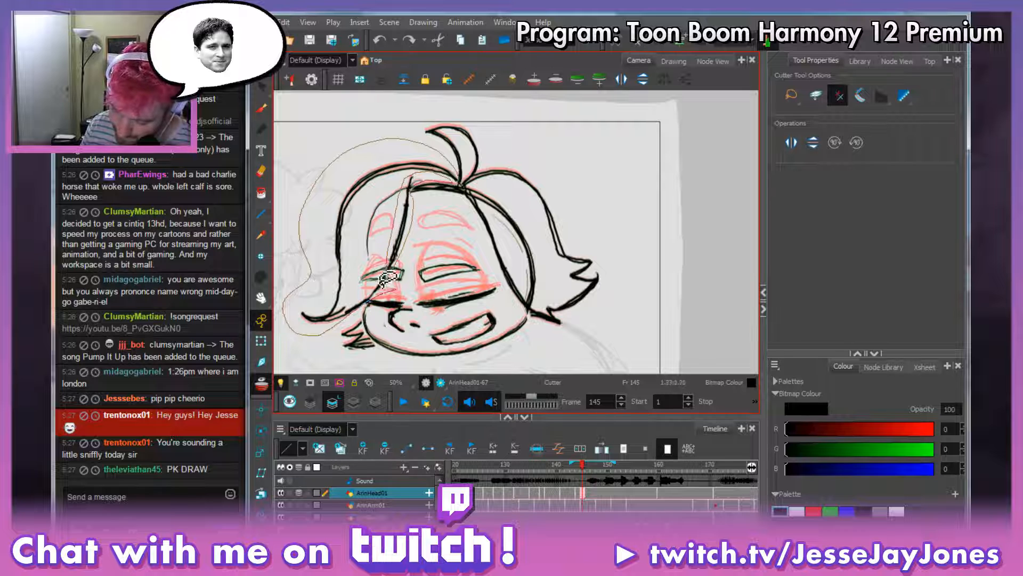
pyautogui.moveTo(383, 280)
pyautogui.mouseDown()
pyautogui.moveTo(358, 301)
pyautogui.moveTo(354, 237)
pyautogui.moveTo(386, 185)
pyautogui.moveTo(433, 174)
pyautogui.moveTo(459, 184)
pyautogui.mouseUp()
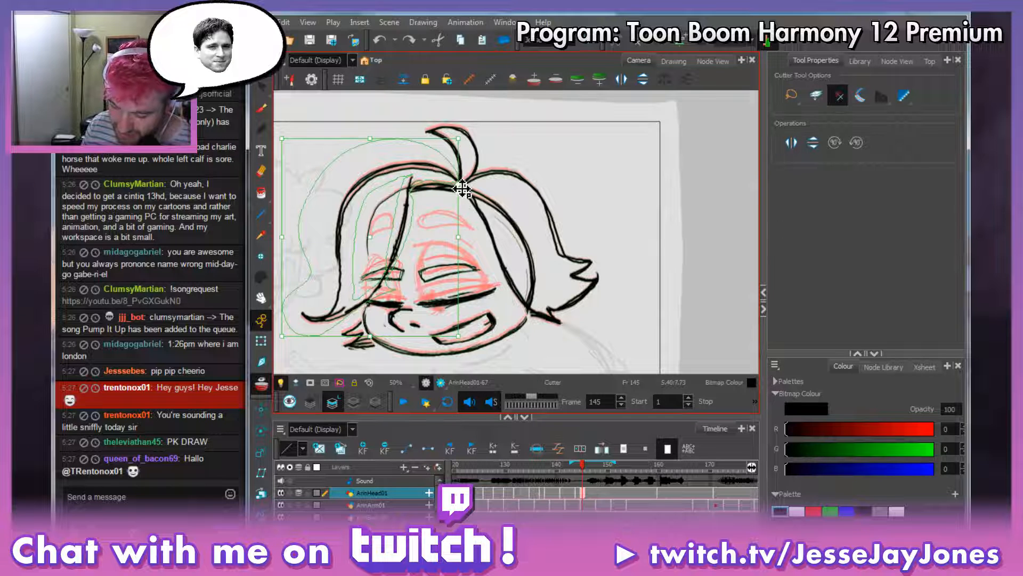
pyautogui.moveTo(370, 336); pyautogui.dragTo(376, 335)
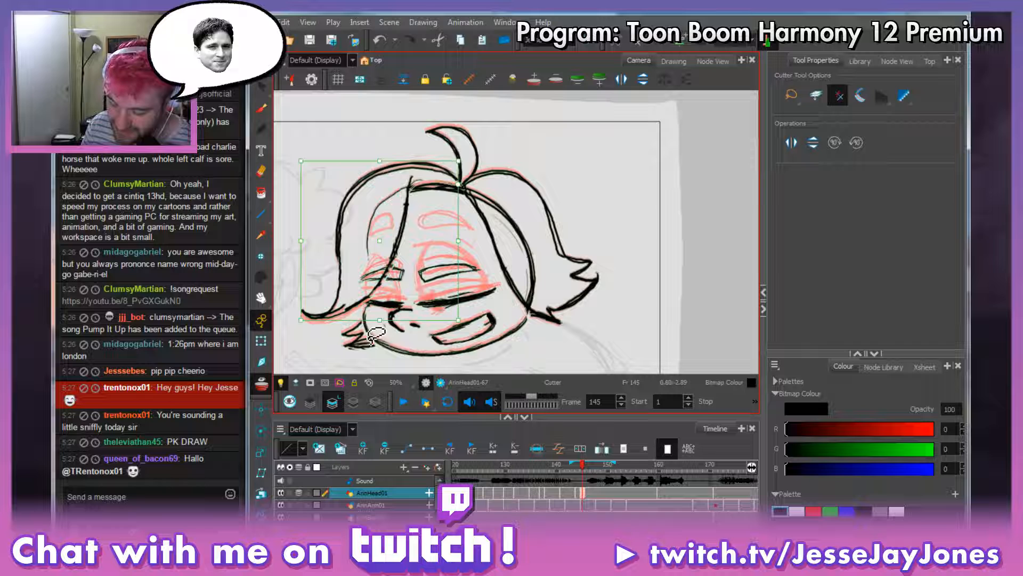
pyautogui.click(352, 134)
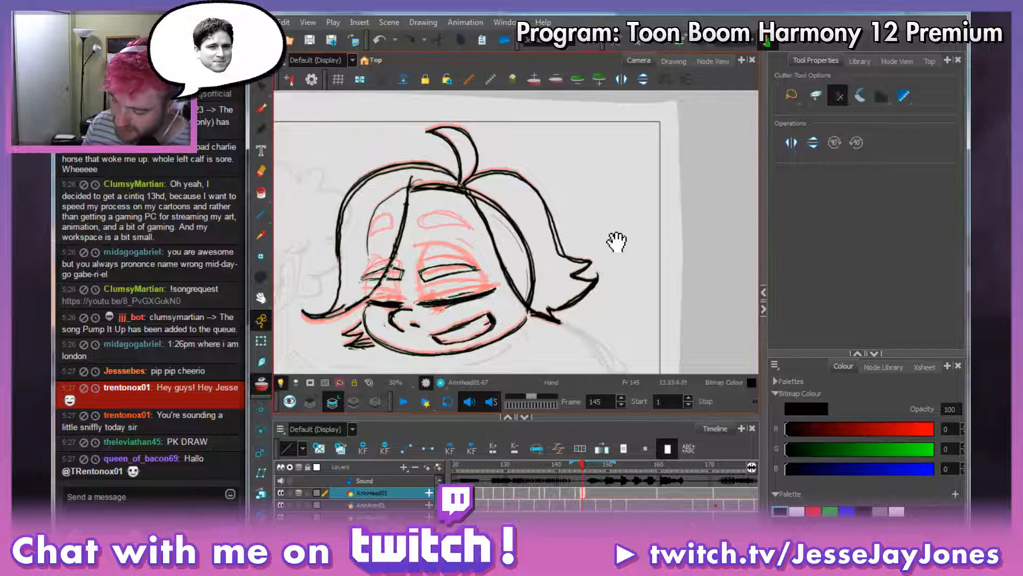
# Lasso the hair tuft on top of the head and stretch it slightly taller.
pyautogui.moveTo(617, 240)
pyautogui.mouseDown()
pyautogui.moveTo(496, 171)
pyautogui.moveTo(532, 235)
pyautogui.moveTo(516, 187)
pyautogui.moveTo(556, 208)
pyautogui.moveTo(482, 243)
pyautogui.moveTo(449, 185)
pyautogui.moveTo(427, 218)
pyautogui.moveTo(397, 179)
pyautogui.moveTo(474, 184)
pyautogui.moveTo(429, 160)
pyautogui.mouseUp()
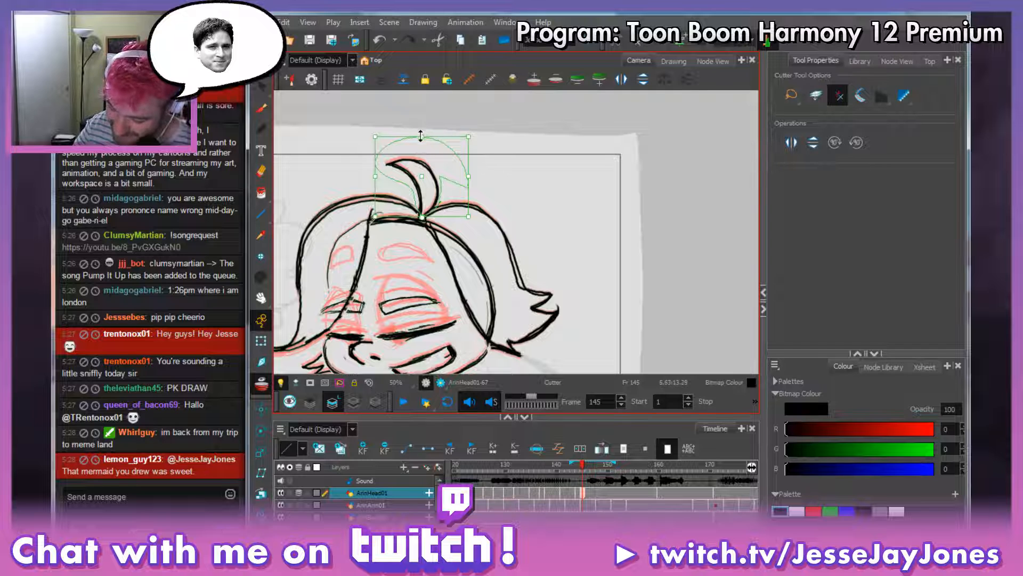
pyautogui.moveTo(421, 137); pyautogui.dragTo(421, 131)
pyautogui.click(526, 191)
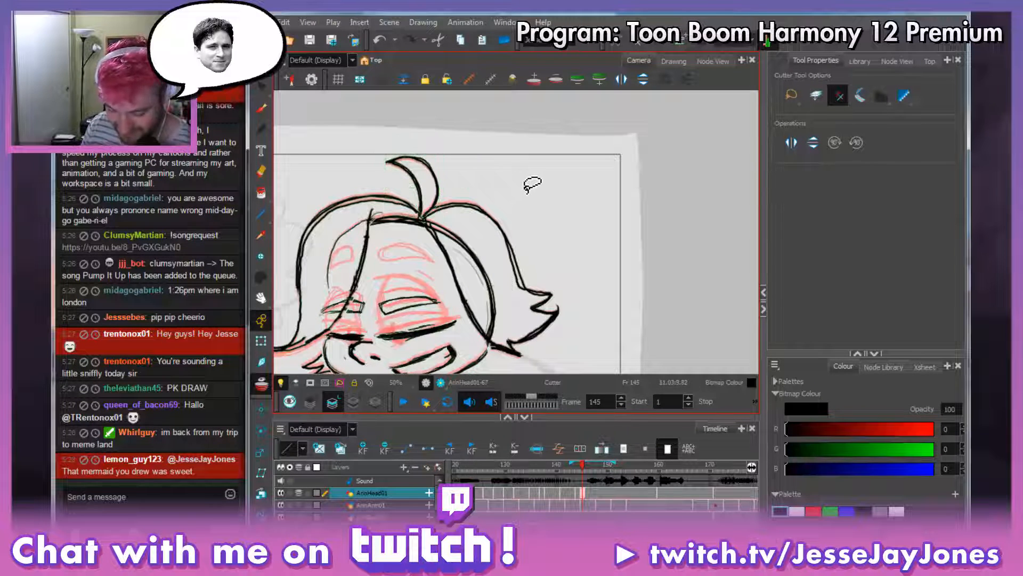
# Lasso the flared hair section beside the larger eye and squash its lower end slightly upward.
pyautogui.press('space')
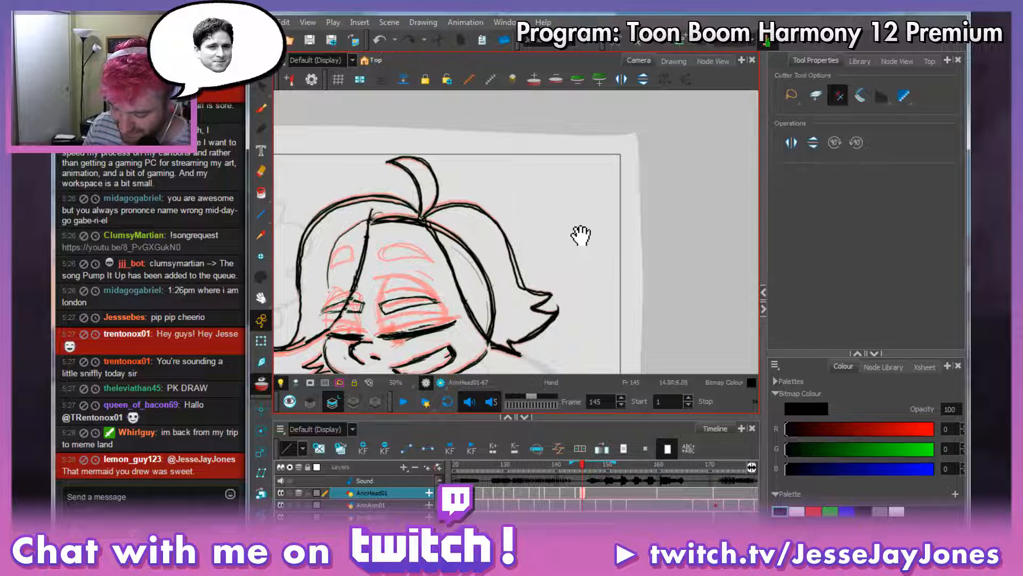
pyautogui.moveTo(580, 235)
pyautogui.mouseDown()
pyautogui.moveTo(511, 201)
pyautogui.moveTo(505, 163)
pyautogui.mouseUp()
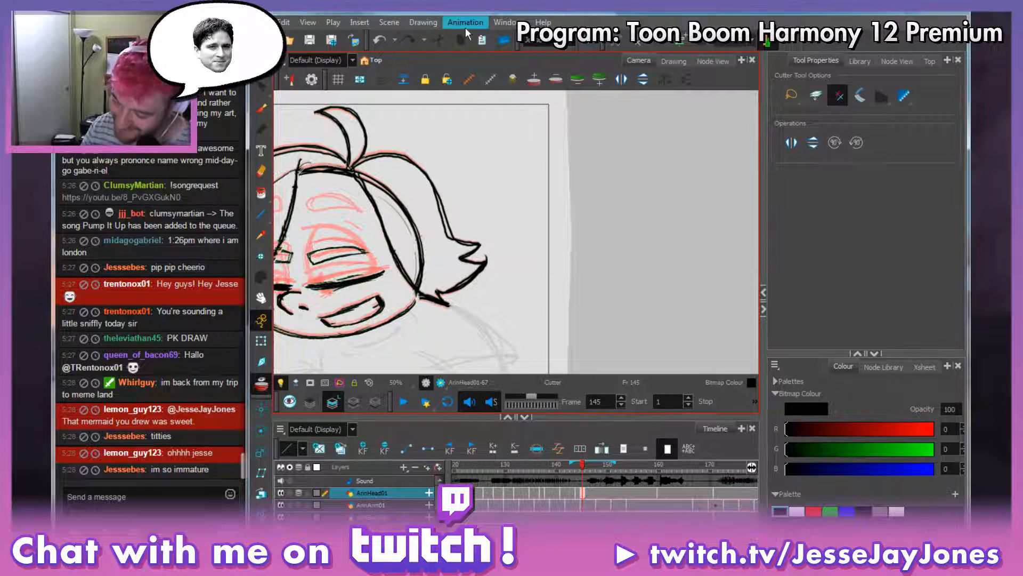
pyautogui.moveTo(459, 154); pyautogui.dragTo(486, 142)
pyautogui.moveTo(409, 137)
pyautogui.mouseDown()
pyautogui.moveTo(386, 158)
pyautogui.moveTo(433, 191)
pyautogui.moveTo(457, 243)
pyautogui.moveTo(459, 279)
pyautogui.moveTo(446, 282)
pyautogui.moveTo(409, 192)
pyautogui.moveTo(383, 175)
pyautogui.moveTo(431, 281)
pyautogui.moveTo(446, 296)
pyautogui.moveTo(524, 303)
pyautogui.moveTo(538, 196)
pyautogui.moveTo(424, 127)
pyautogui.mouseUp()
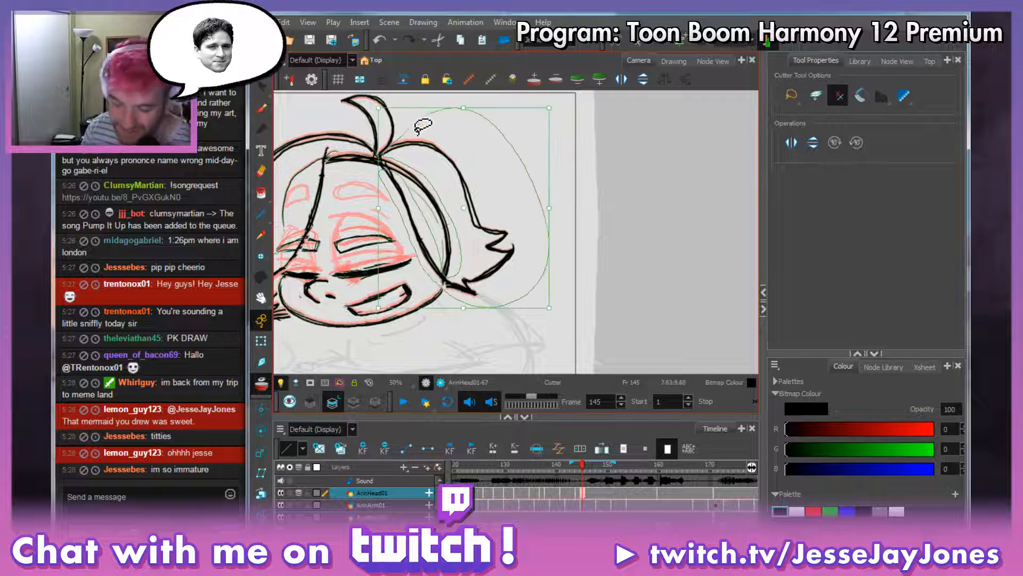
pyautogui.moveTo(463, 308); pyautogui.dragTo(462, 293)
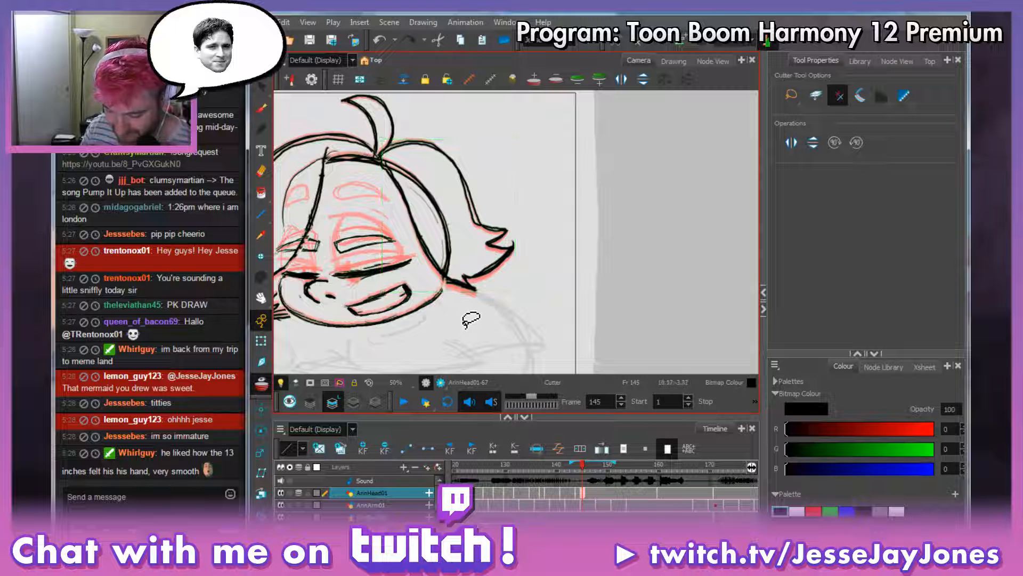
# Examine the reshaped closed-eyes head within the full camera frame and again up close.
pyautogui.moveTo(457, 304)
pyautogui.mouseDown()
pyautogui.moveTo(464, 320)
pyautogui.moveTo(530, 336)
pyautogui.moveTo(619, 320)
pyautogui.moveTo(544, 304)
pyautogui.moveTo(572, 298)
pyautogui.mouseUp()
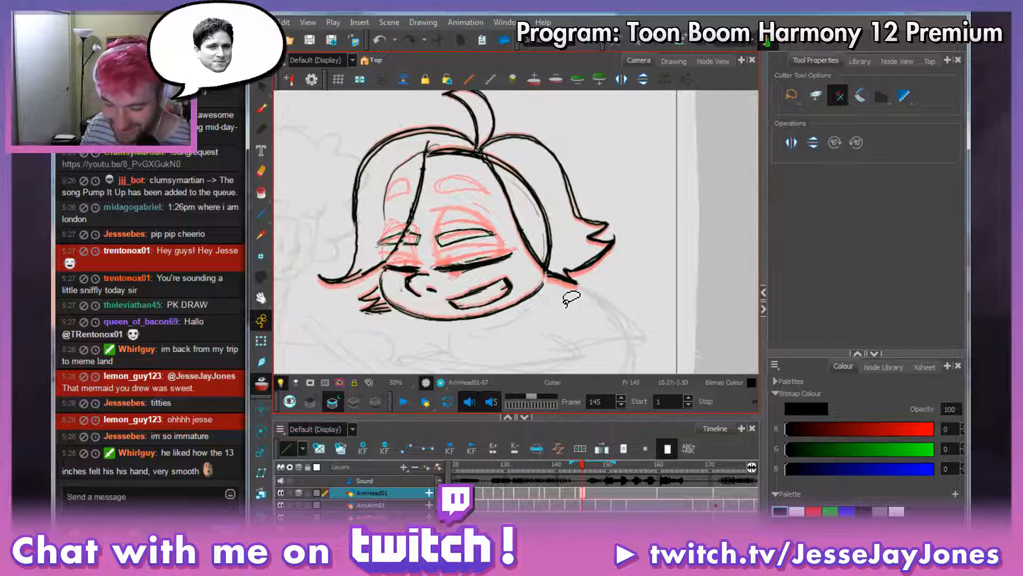
pyautogui.press('2')
pyautogui.press('2')
pyautogui.press('2')
pyautogui.press('2')
pyautogui.press('2')
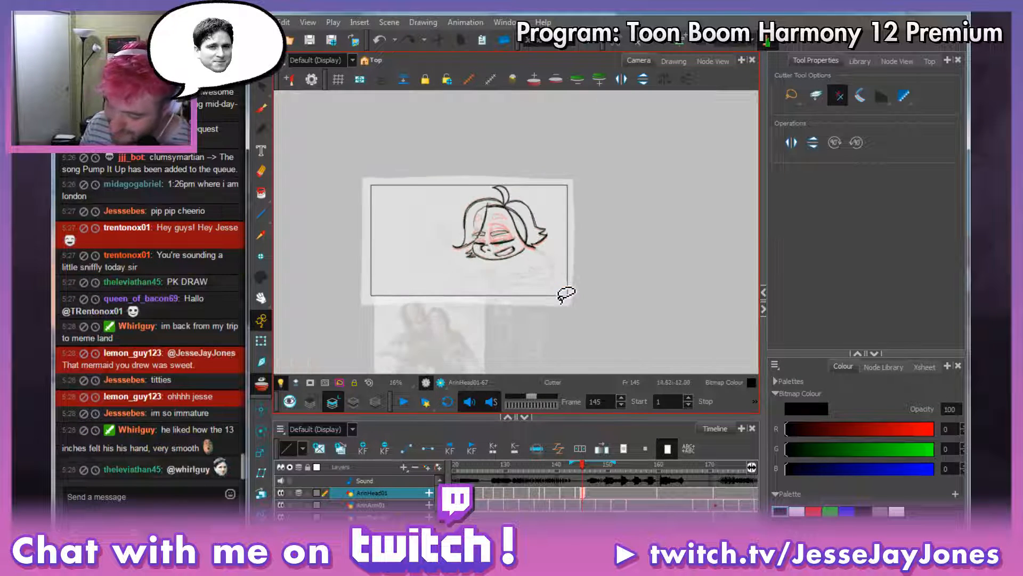
pyautogui.press('1')
pyautogui.press('1')
pyautogui.press('1')
pyautogui.press('1')
pyautogui.press('1')
pyautogui.press('1')
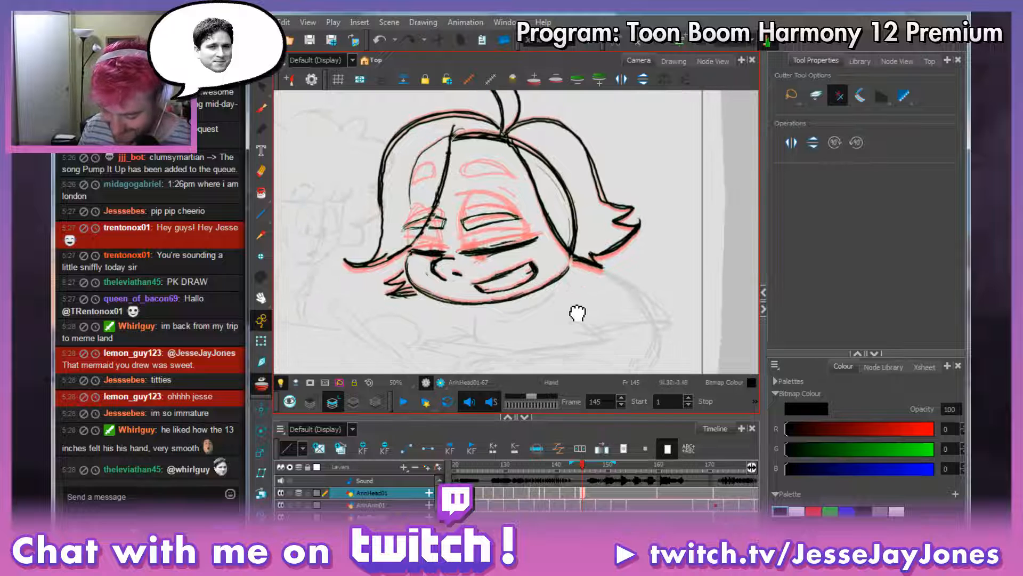
pyautogui.moveTo(602, 315); pyautogui.dragTo(611, 334)
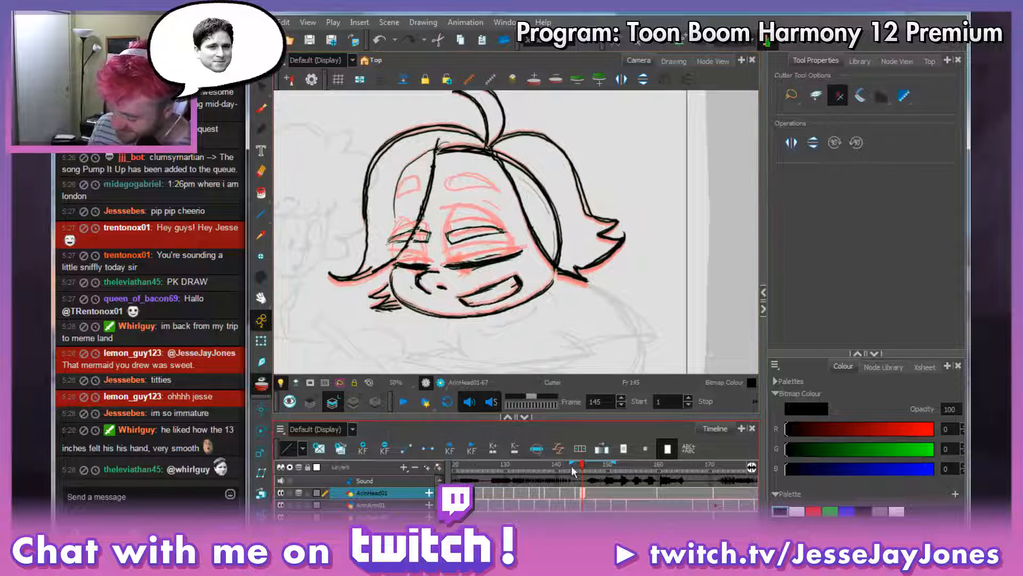
# Turn off the onion skin and reuse frame 144's half-closed-eyes head drawing at frame 149.
pyautogui.click(264, 383)
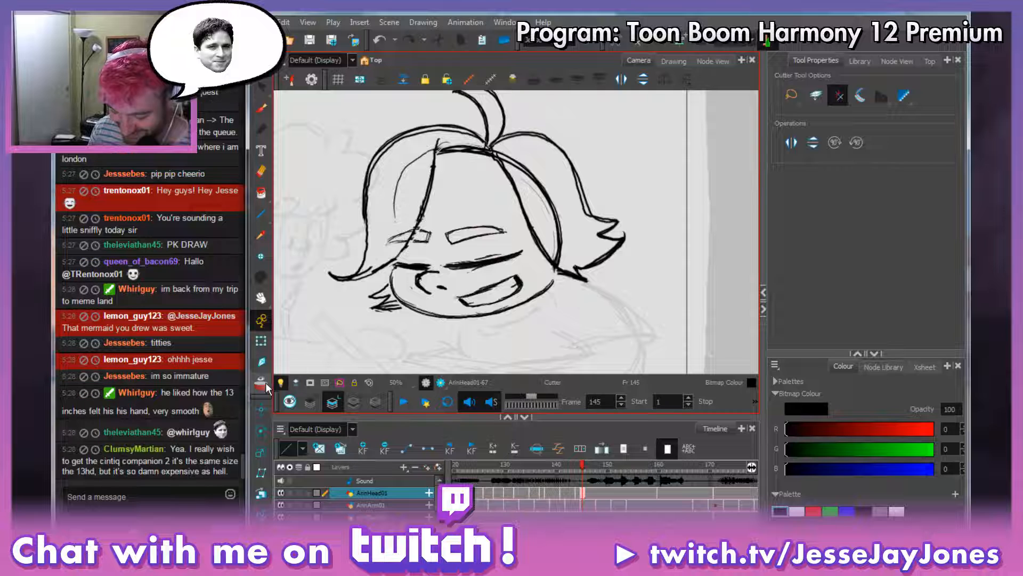
pyautogui.click(579, 494)
pyautogui.click(584, 492)
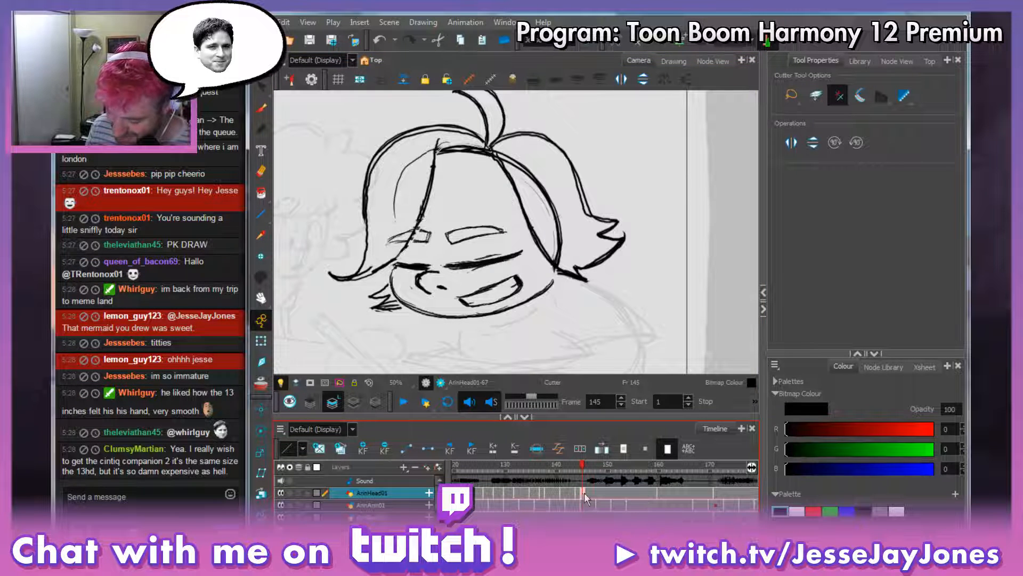
pyautogui.click(588, 493)
pyautogui.click(577, 494)
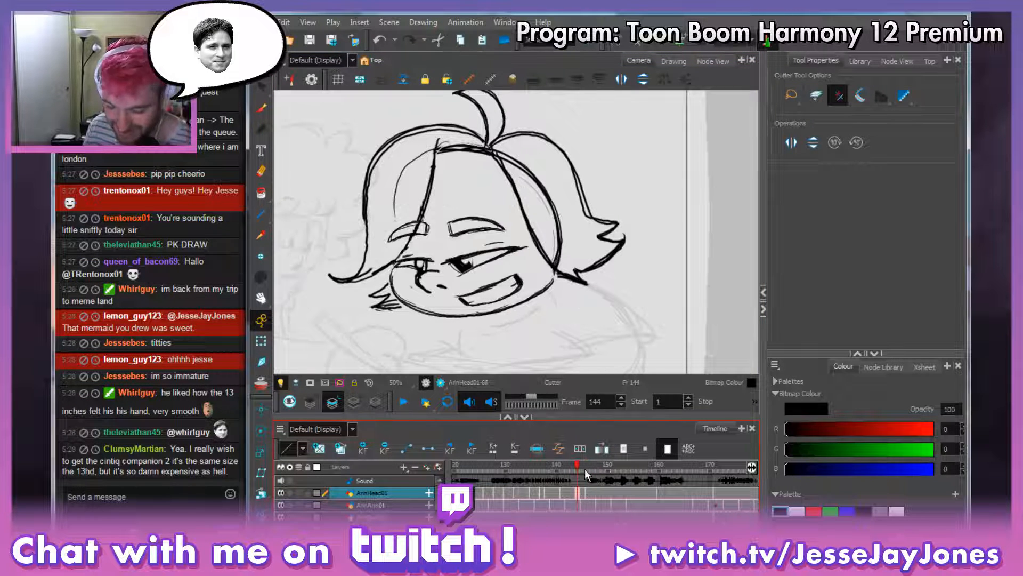
pyautogui.moveTo(579, 465)
pyautogui.mouseDown()
pyautogui.moveTo(606, 472)
pyautogui.moveTo(566, 478)
pyautogui.moveTo(609, 478)
pyautogui.mouseUp()
pyautogui.click(600, 499)
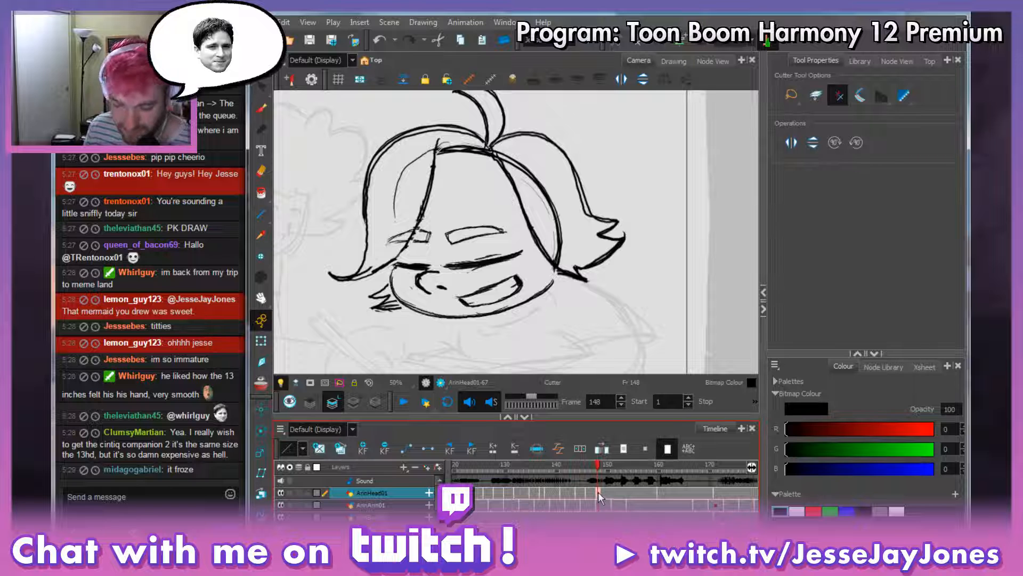
pyautogui.click(603, 492)
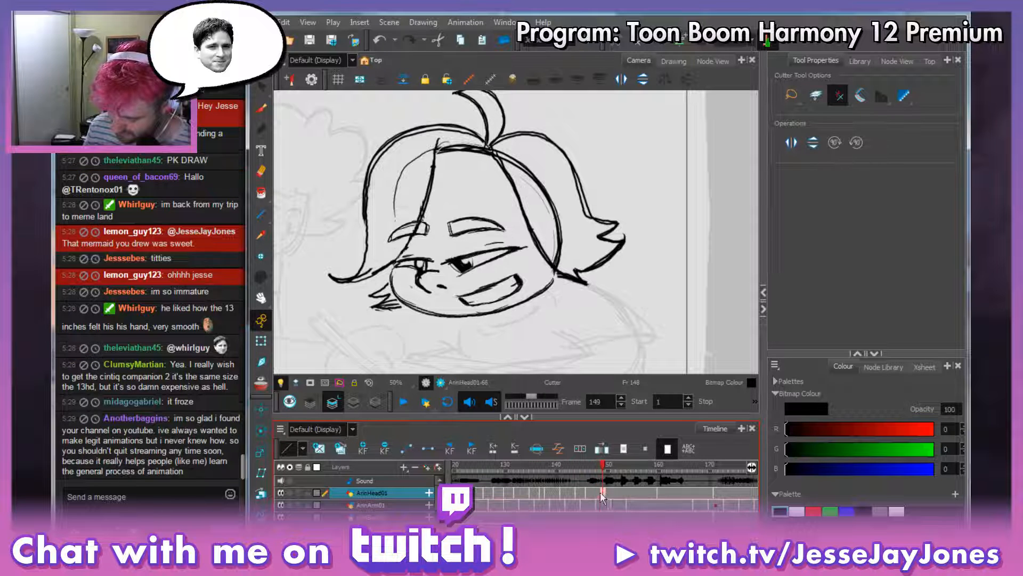
# Reuse the more open-eyed head drawing from frame 142 shortly after frame 149 and scrub to frame 159.
pyautogui.click(568, 491)
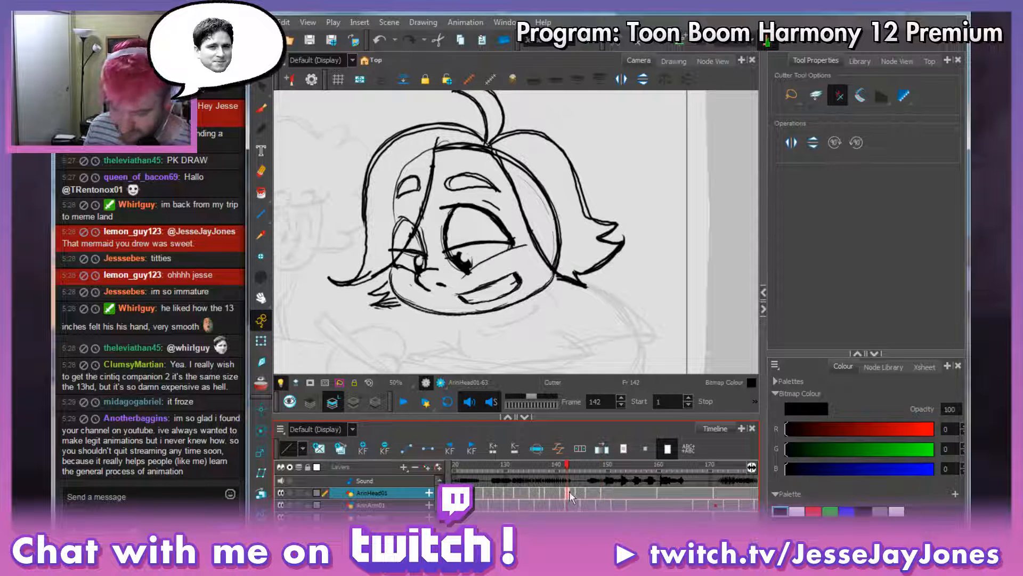
pyautogui.click(610, 494)
pyautogui.moveTo(606, 469); pyautogui.dragTo(653, 473)
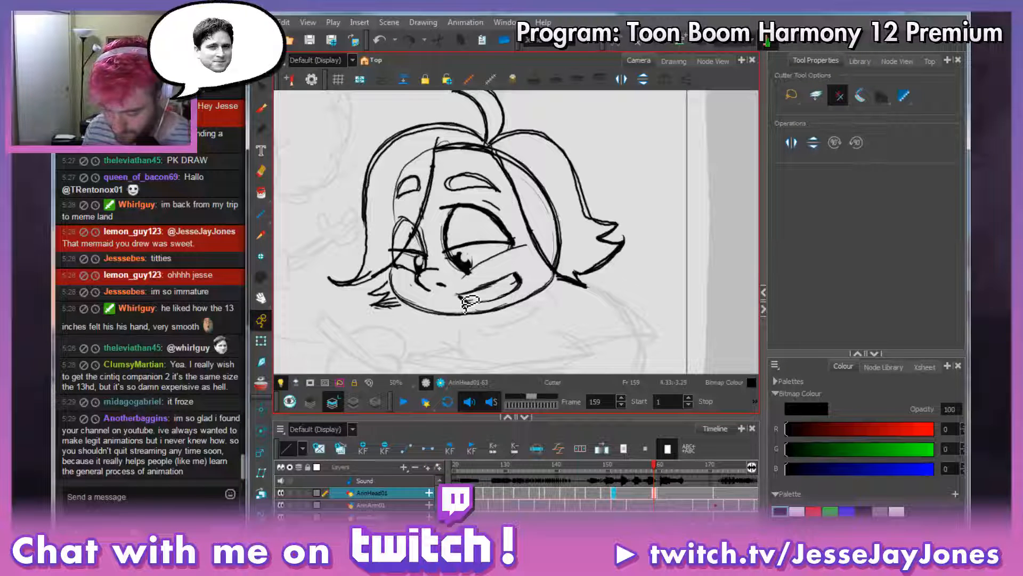
# Scrub back from frame 159 to frame 149 and examine the reused half-closed-eyes head drawing there.
pyautogui.moveTo(469, 299); pyautogui.dragTo(515, 313)
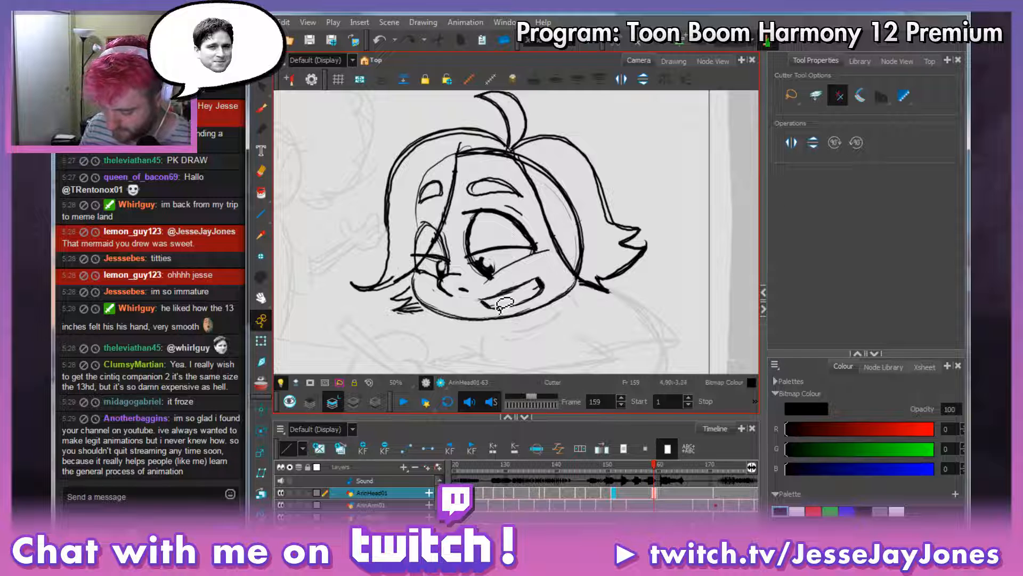
pyautogui.moveTo(498, 318)
pyautogui.mouseDown()
pyautogui.moveTo(487, 300)
pyautogui.moveTo(498, 307)
pyautogui.mouseUp()
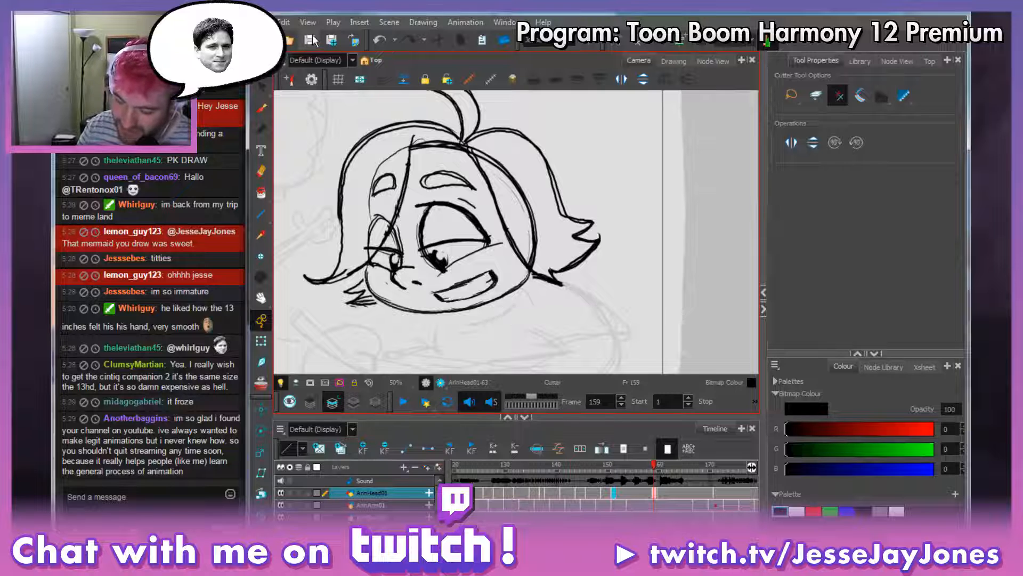
pyautogui.moveTo(617, 281)
pyautogui.mouseDown()
pyautogui.moveTo(593, 267)
pyautogui.moveTo(581, 292)
pyautogui.moveTo(605, 290)
pyautogui.mouseUp()
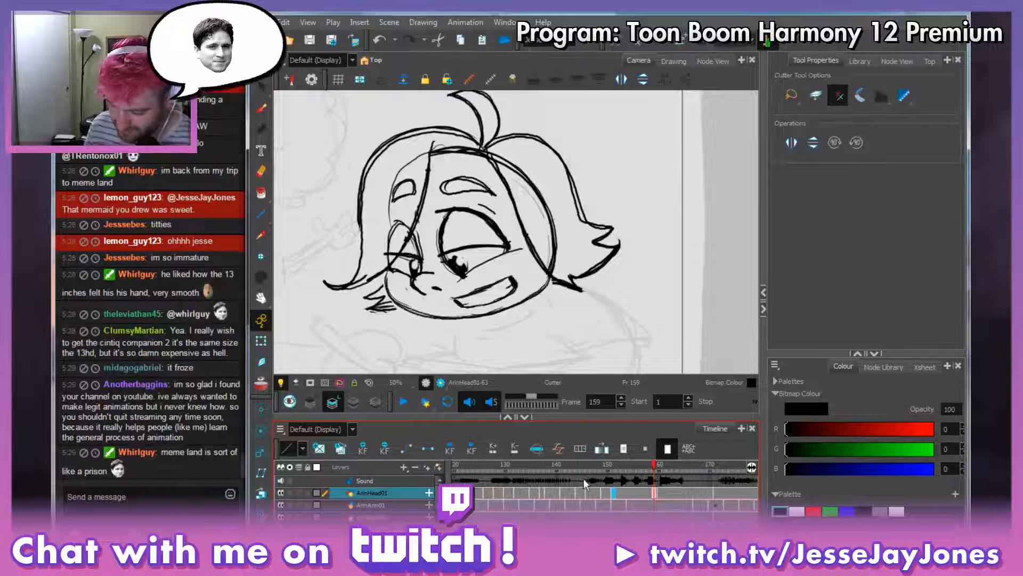
pyautogui.moveTo(572, 469); pyautogui.dragTo(606, 467)
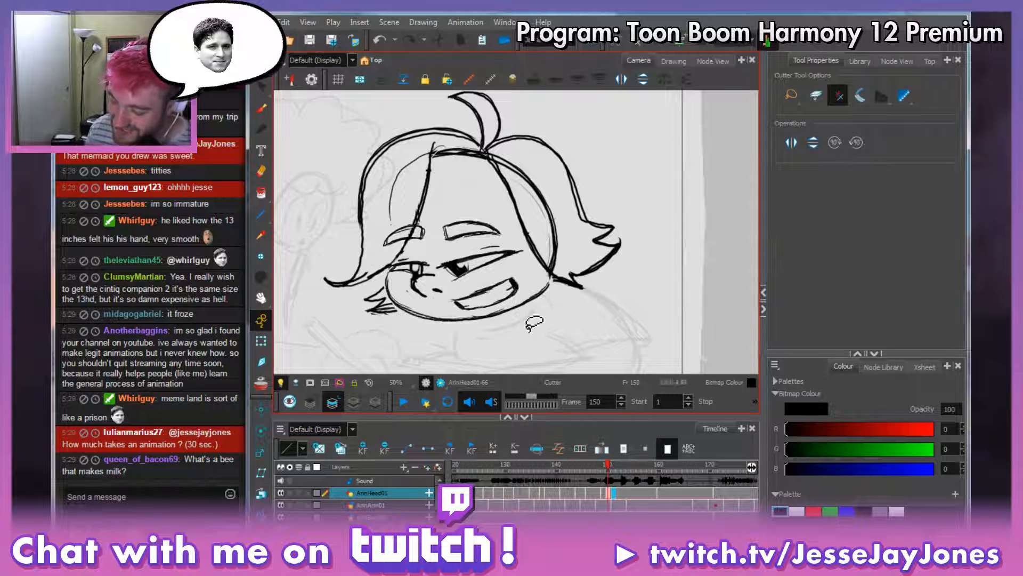
pyautogui.scroll(-3, 579, 304)
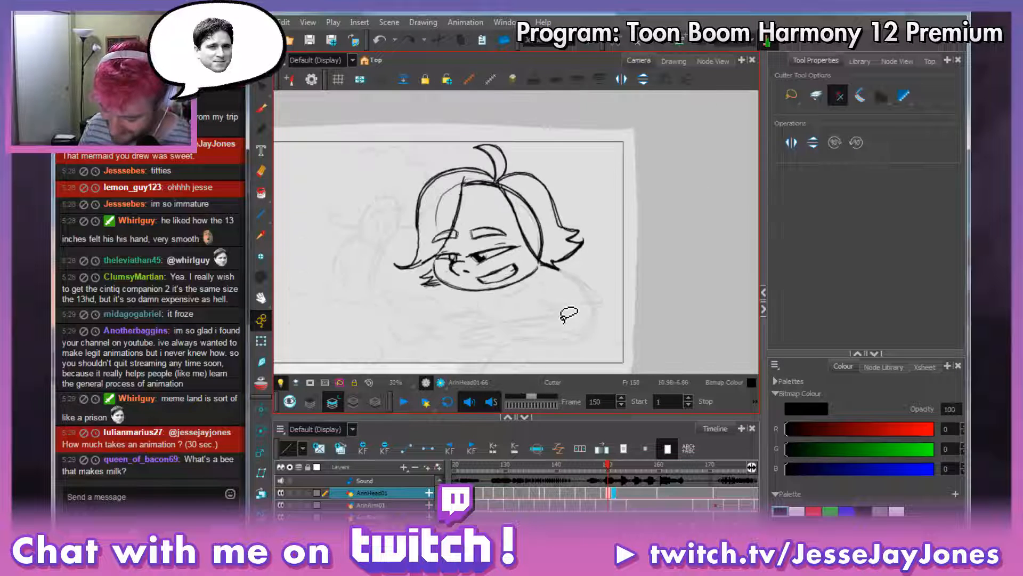
pyautogui.scroll(2, 581, 317)
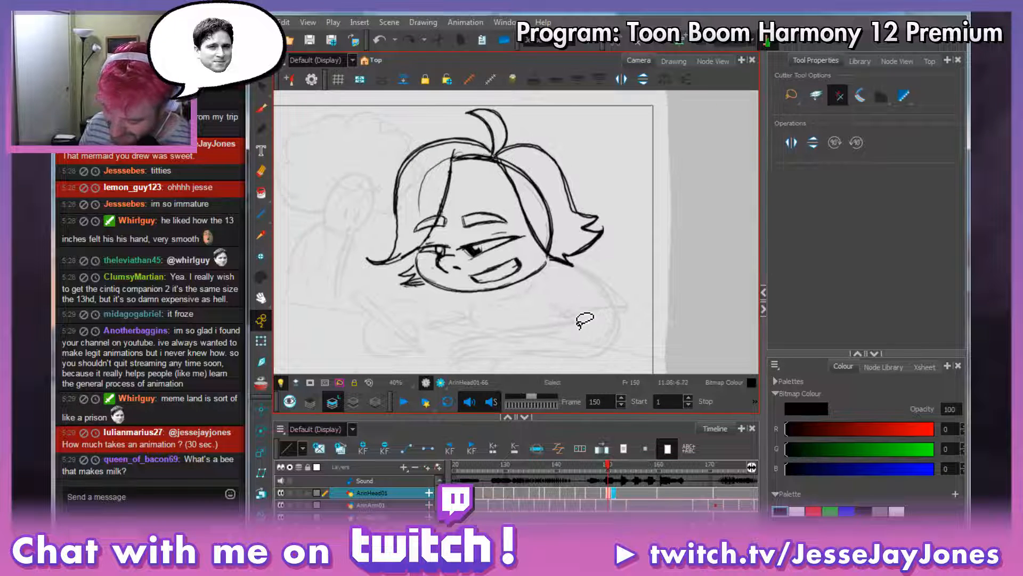
pyautogui.click(606, 466)
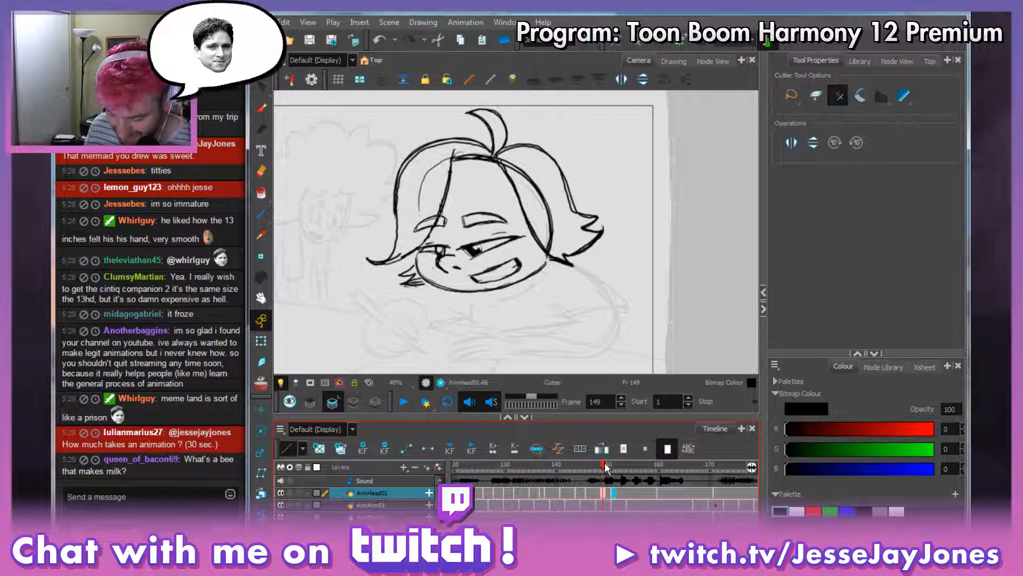
pyautogui.moveTo(600, 461)
pyautogui.mouseDown()
pyautogui.moveTo(553, 466)
pyautogui.moveTo(597, 471)
pyautogui.mouseUp()
pyautogui.click(603, 492)
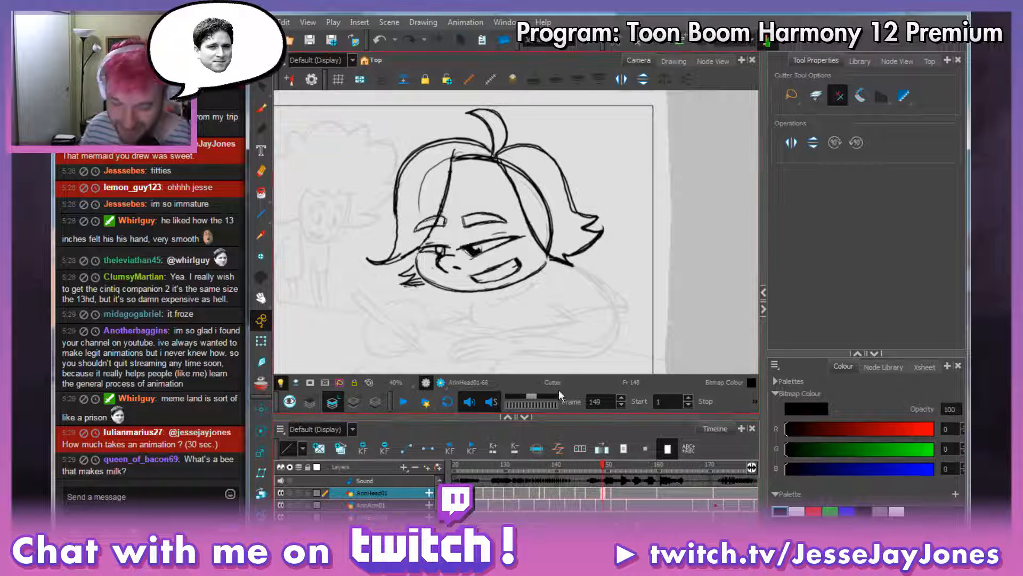
# Examine frame 149's half-closed-eyes head up close and at a wider view.
pyautogui.press('2')
pyautogui.press('2')
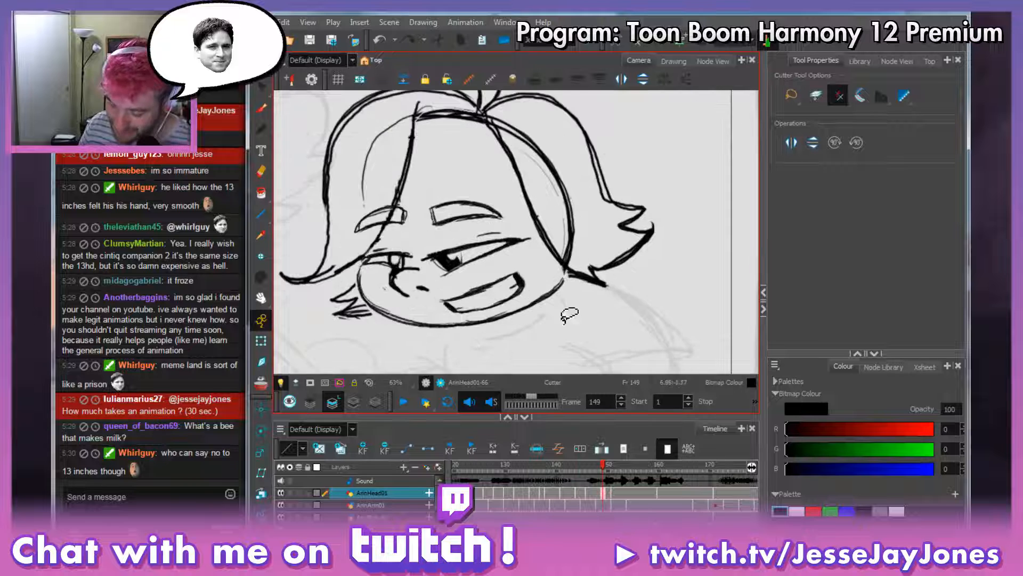
pyautogui.press('space')
pyautogui.moveTo(521, 273)
pyautogui.mouseDown()
pyautogui.moveTo(520, 242)
pyautogui.moveTo(568, 296)
pyautogui.moveTo(580, 290)
pyautogui.moveTo(544, 277)
pyautogui.moveTo(549, 304)
pyautogui.moveTo(580, 311)
pyautogui.mouseUp()
pyautogui.press('space')
pyautogui.press('space')
pyautogui.press('1')
pyautogui.press('space')
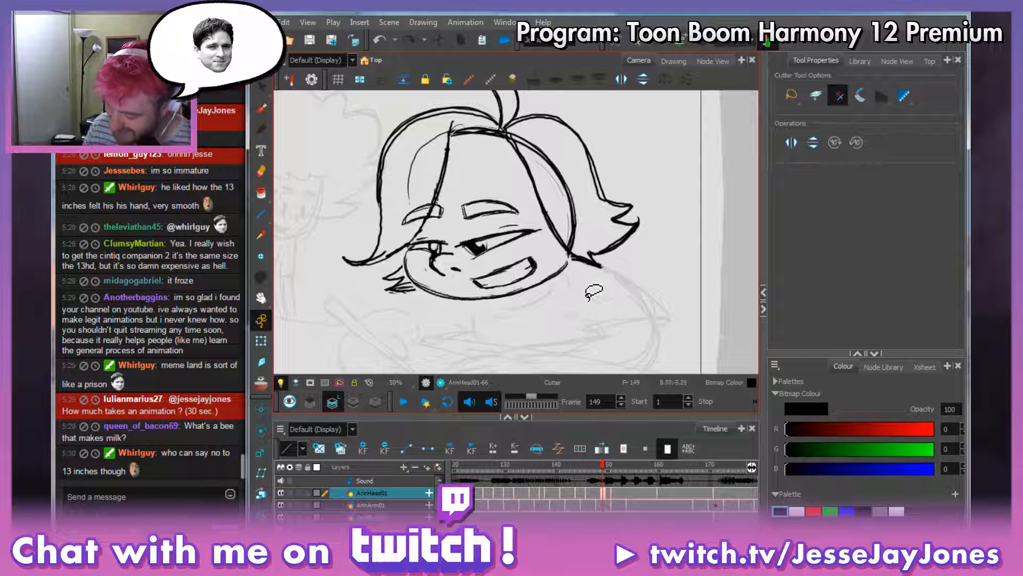
pyautogui.press('space')
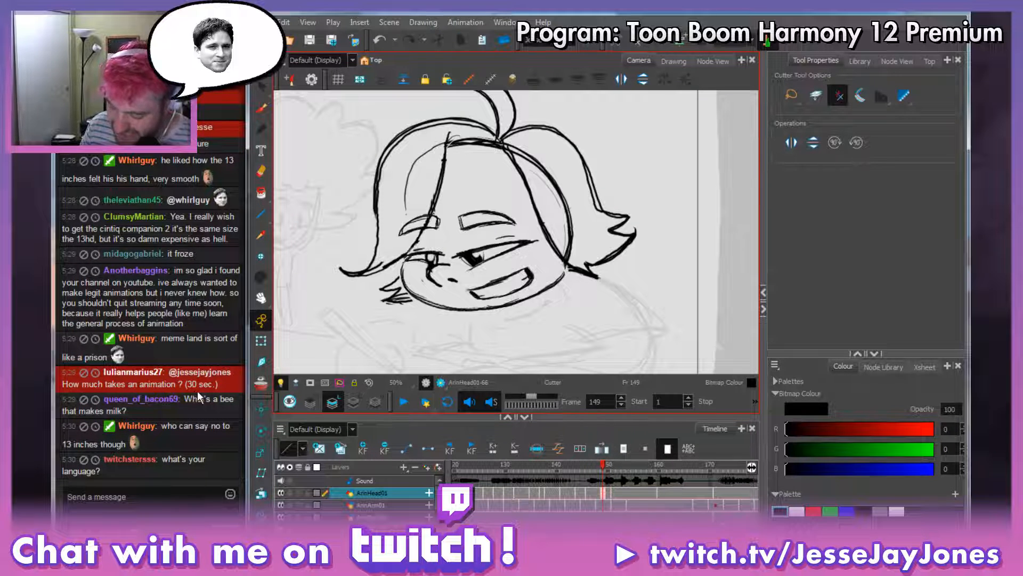
pyautogui.press('space')
pyautogui.moveTo(563, 322); pyautogui.dragTo(542, 318)
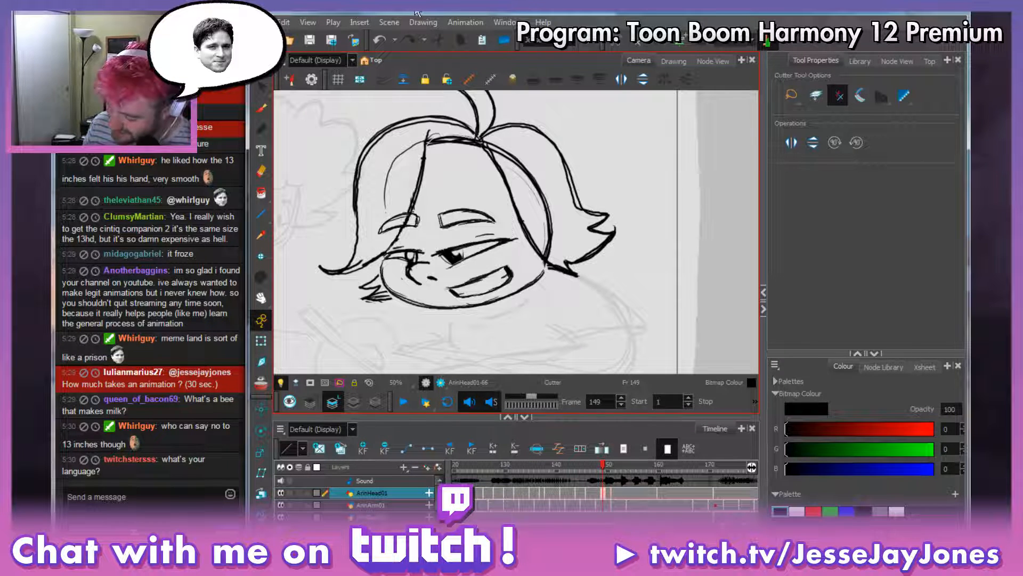
pyautogui.click(606, 479)
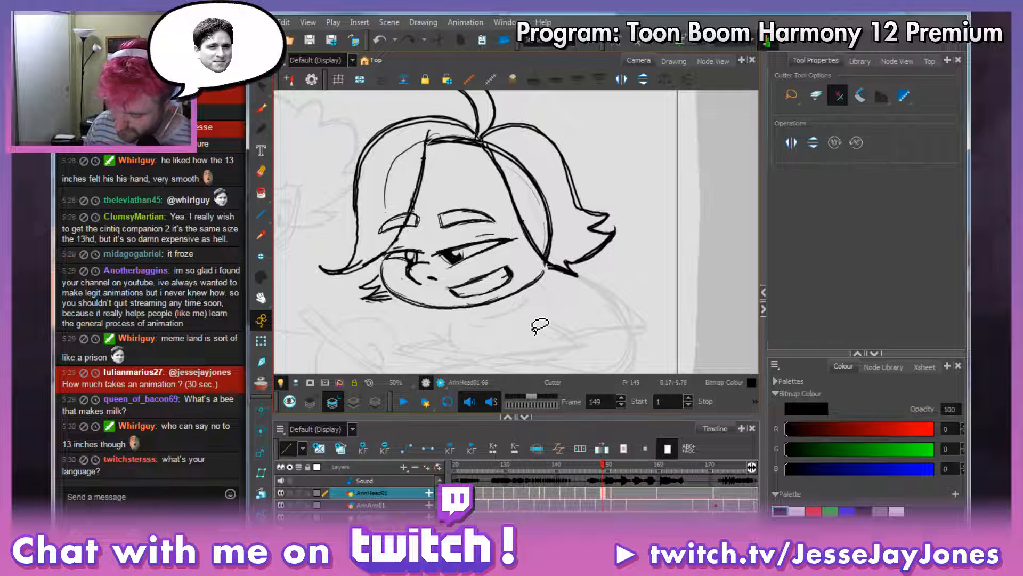
# Flip back and forth between frames 148 and 149 to compare the head drawings.
pyautogui.moveTo(602, 465)
pyautogui.mouseDown()
pyautogui.moveTo(545, 466)
pyautogui.moveTo(614, 469)
pyautogui.moveTo(571, 476)
pyautogui.moveTo(598, 472)
pyautogui.moveTo(605, 496)
pyautogui.mouseUp()
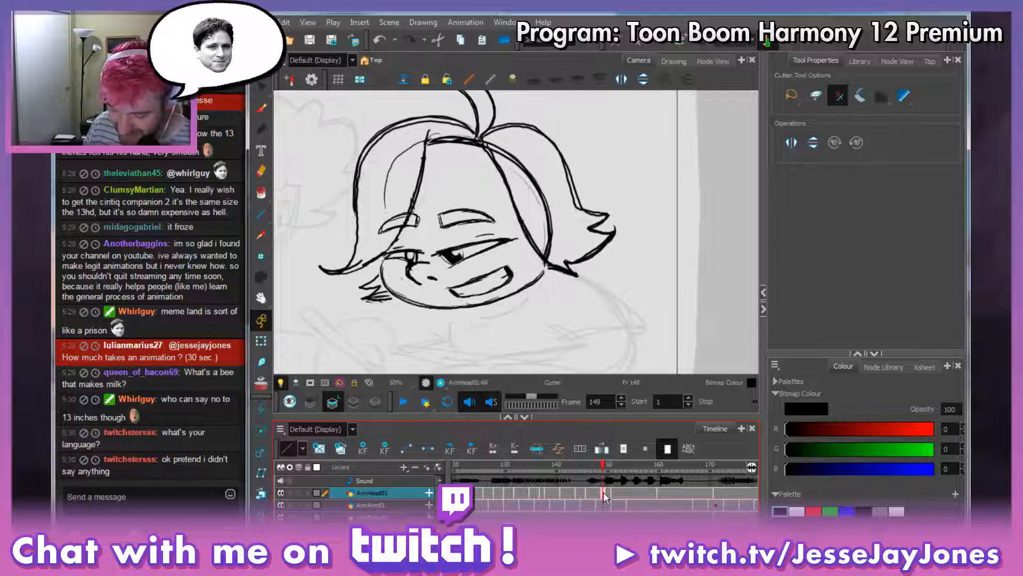
pyautogui.press(',')
pyautogui.press('.')
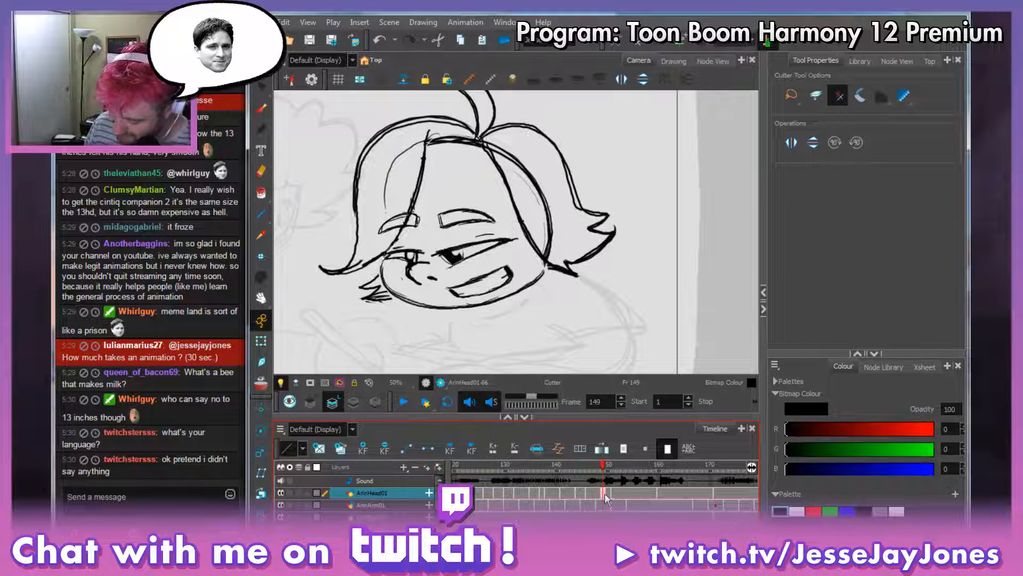
pyautogui.press(',')
pyautogui.press('.')
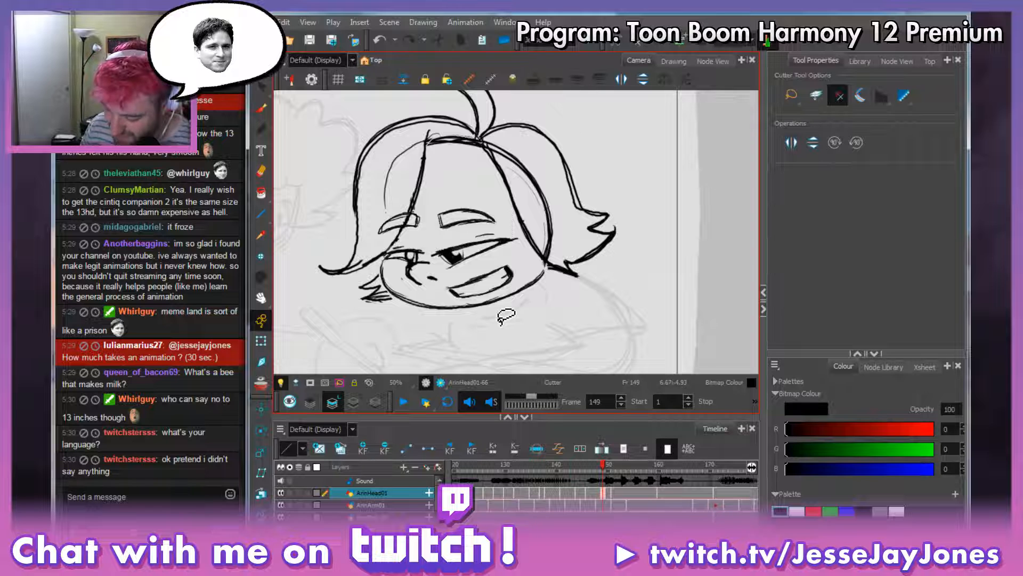
pyautogui.moveTo(603, 466)
pyautogui.mouseDown()
pyautogui.moveTo(593, 466)
pyautogui.moveTo(604, 466)
pyautogui.mouseUp()
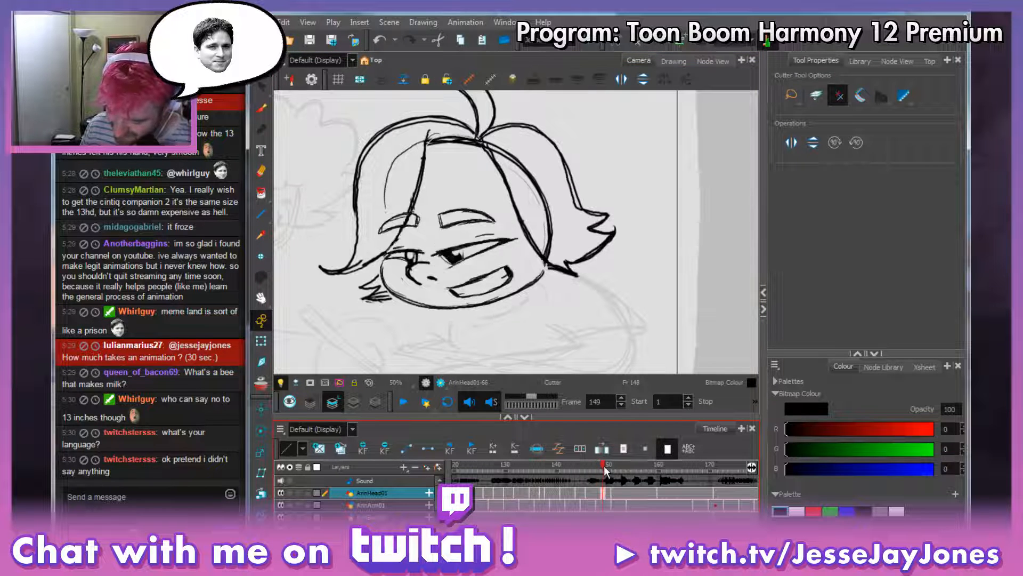
pyautogui.moveTo(430, 232)
pyautogui.mouseDown()
pyautogui.moveTo(437, 240)
pyautogui.moveTo(424, 242)
pyautogui.mouseUp()
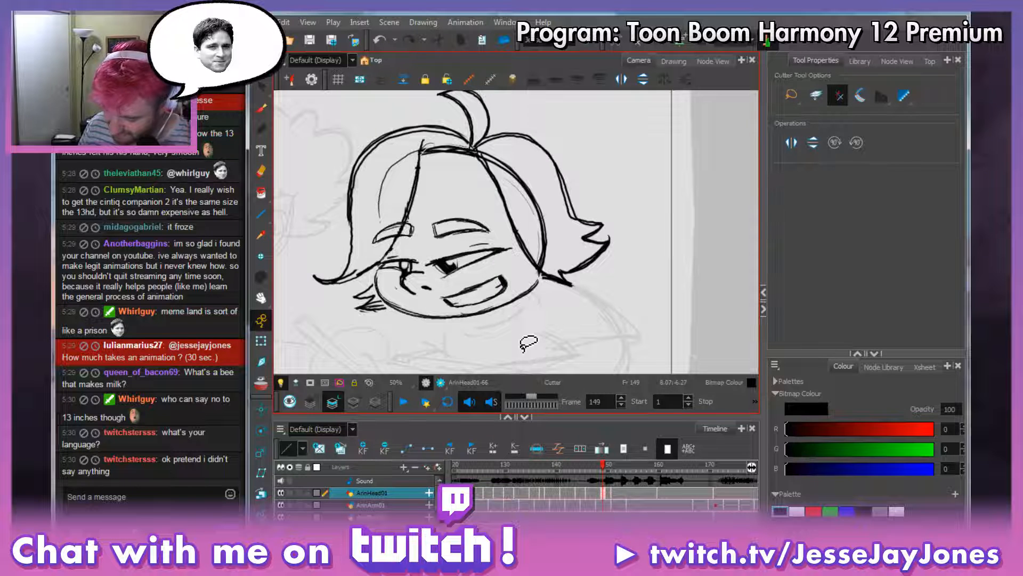
# Reuse frame 136's open-mouthed head drawing at frame 152 on the ArinHead01 layer and save the scene.
pyautogui.moveTo(600, 466)
pyautogui.mouseDown()
pyautogui.moveTo(515, 476)
pyautogui.moveTo(632, 483)
pyautogui.moveTo(536, 467)
pyautogui.mouseUp()
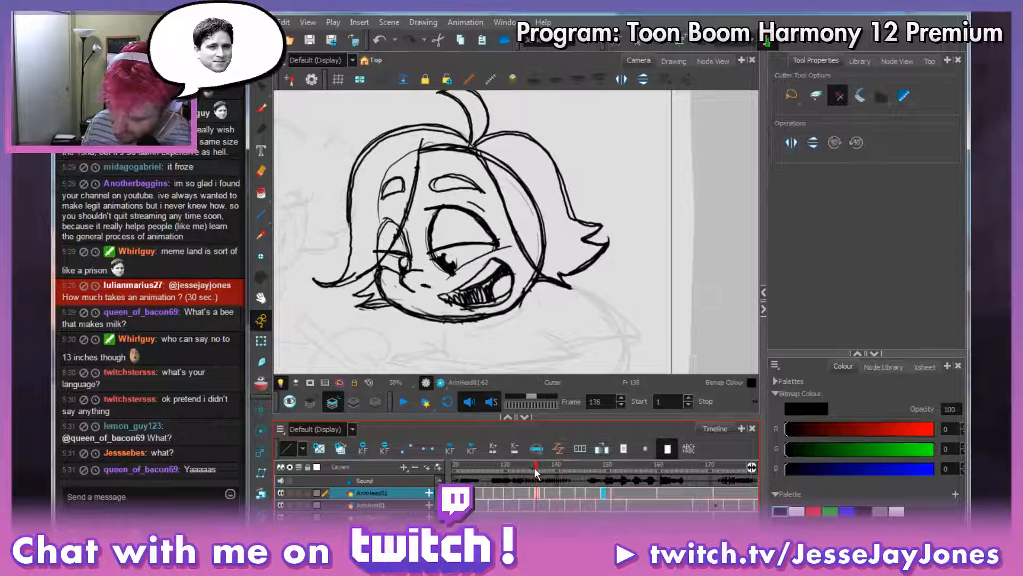
pyautogui.click(536, 491)
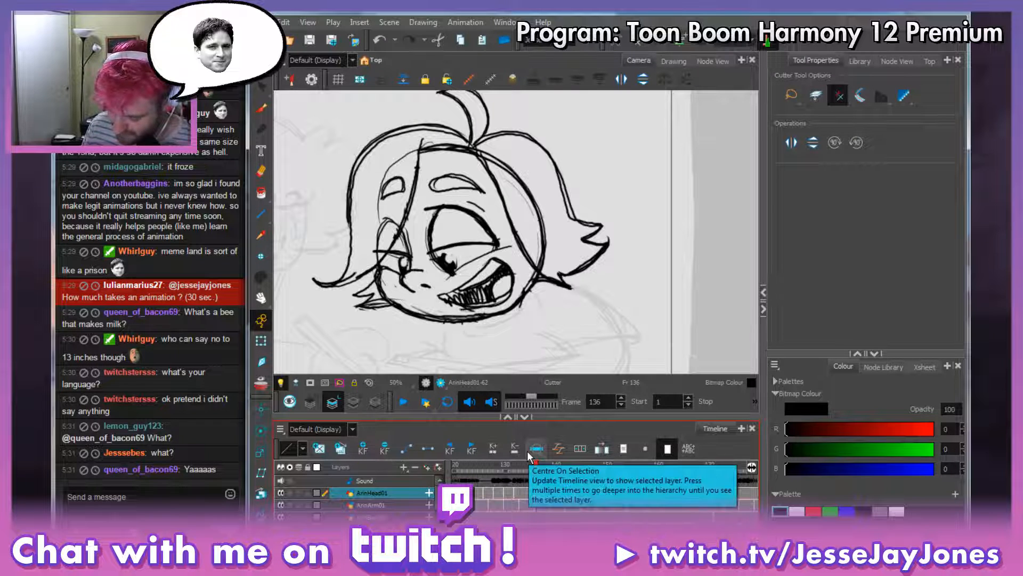
pyautogui.moveTo(537, 465); pyautogui.dragTo(617, 481)
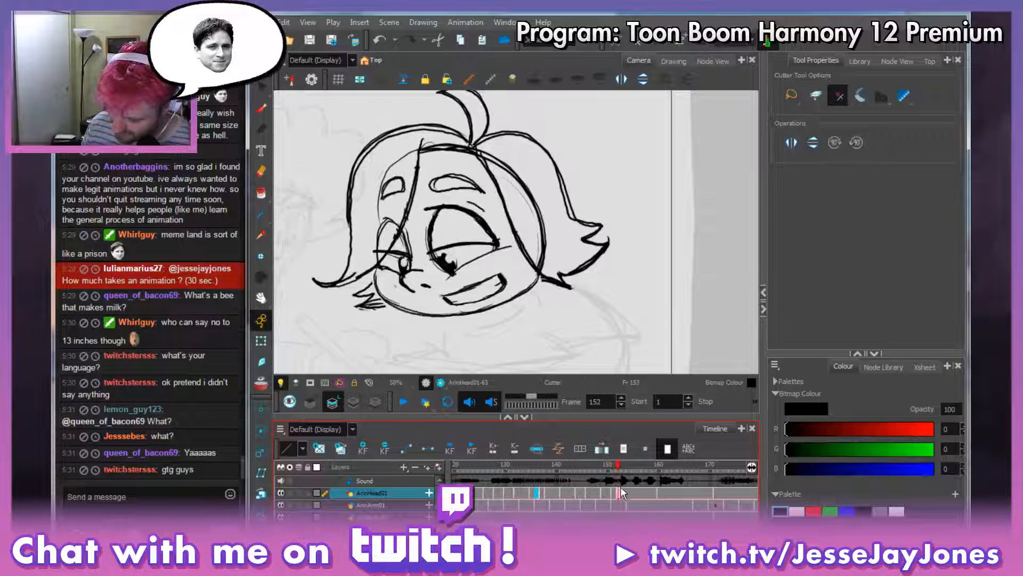
pyautogui.click(619, 491)
pyautogui.press('-')
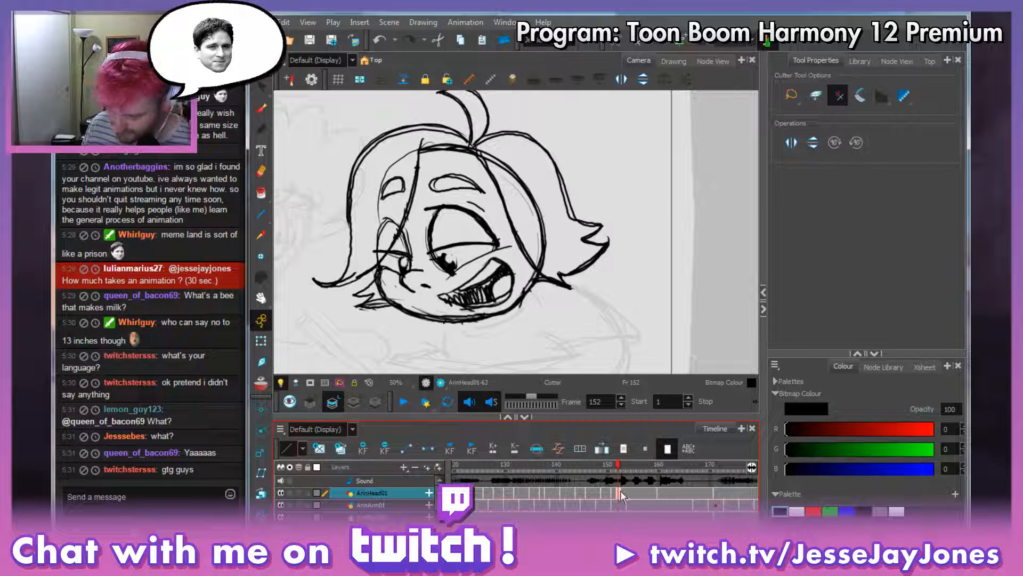
pyautogui.click(613, 465)
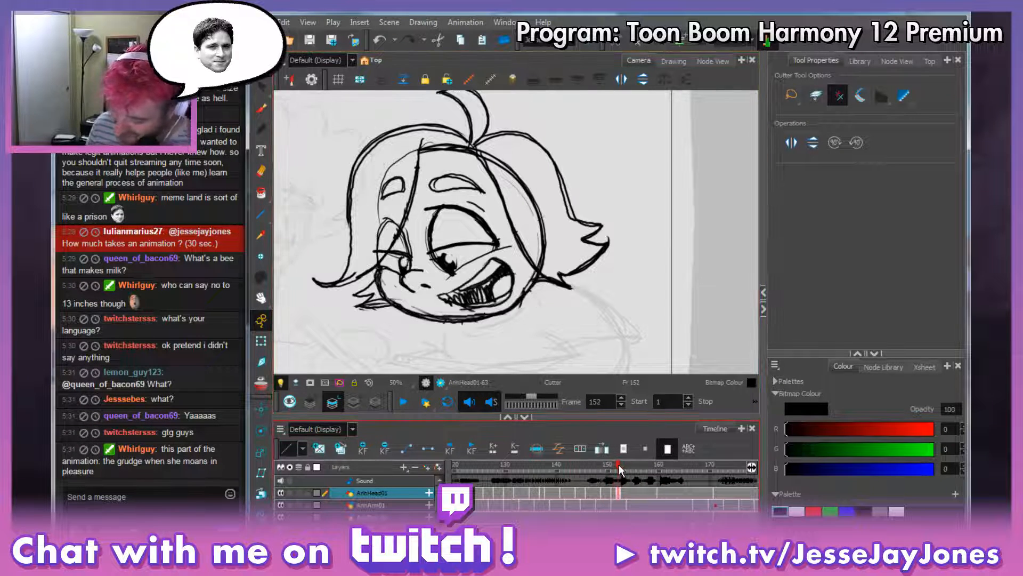
pyautogui.click(309, 40)
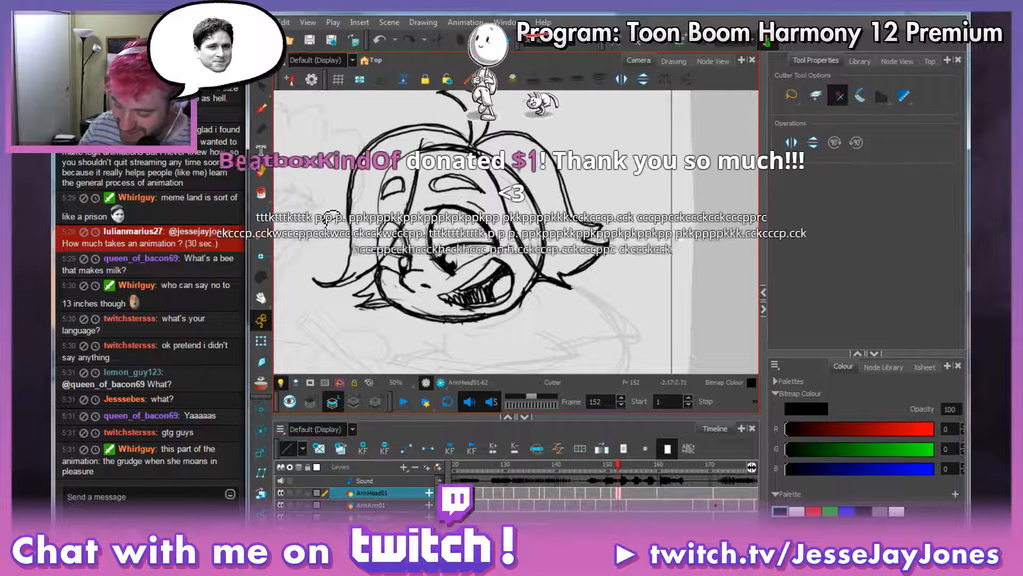
# Switch to StreamLabels and repeat the alert for the latest $1 donation.
pyautogui.click(373, 549)
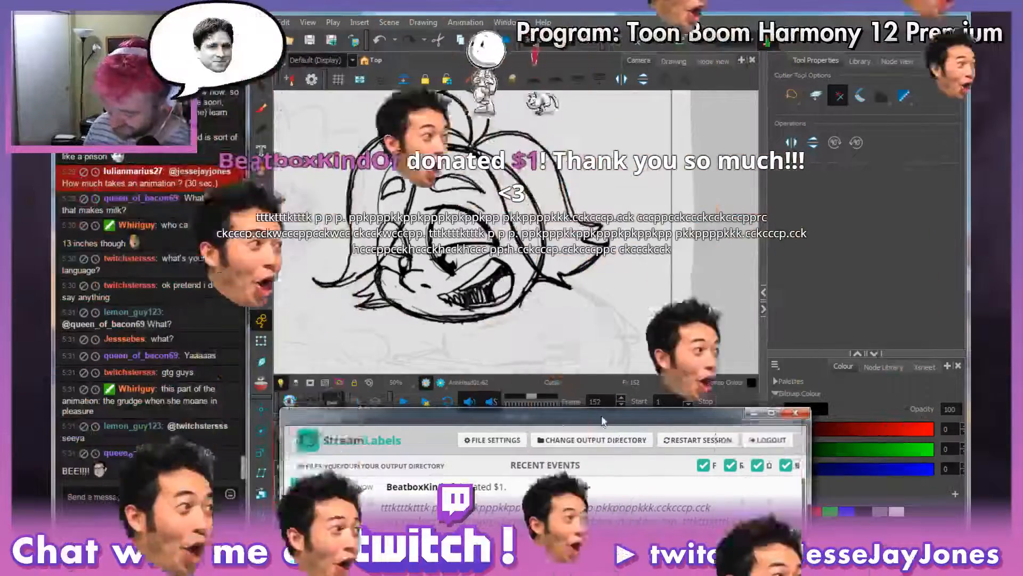
pyautogui.moveTo(602, 421); pyautogui.dragTo(595, 359)
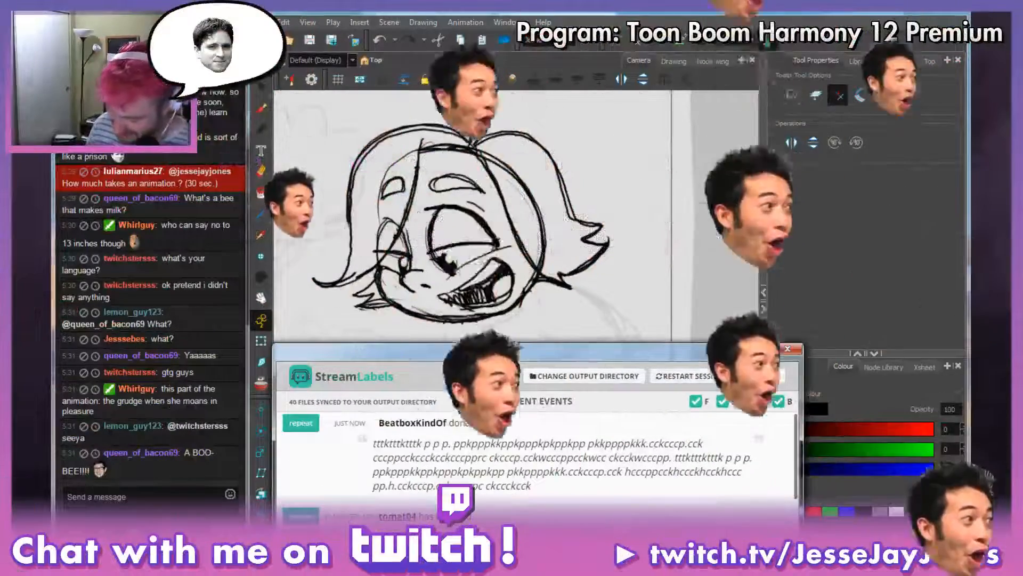
pyautogui.click(302, 425)
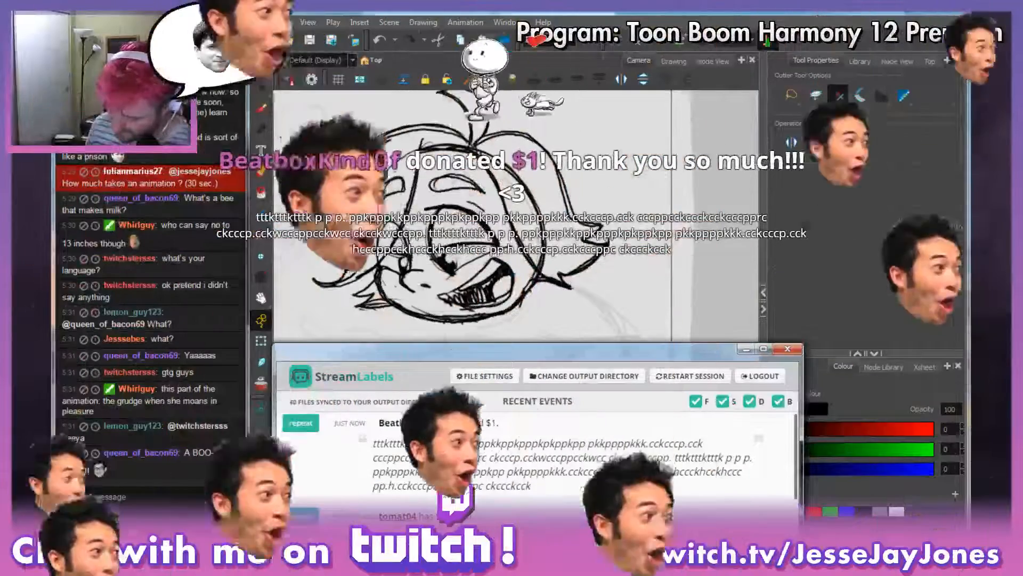
# Check the stream preview in OBS and minimise both OBS and StreamLabels to return to the animation.
pyautogui.moveTo(568, 559)
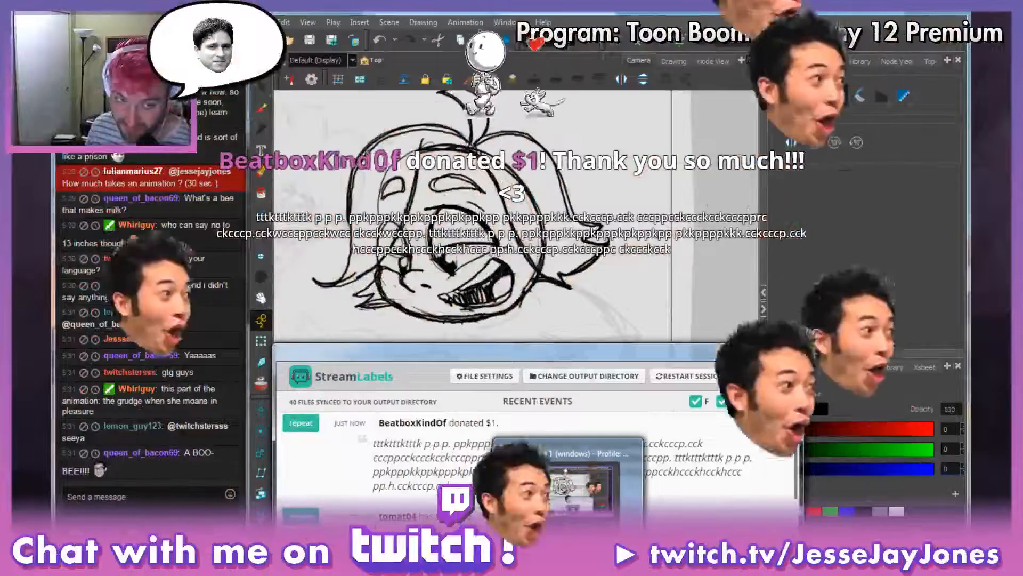
pyautogui.click(581, 482)
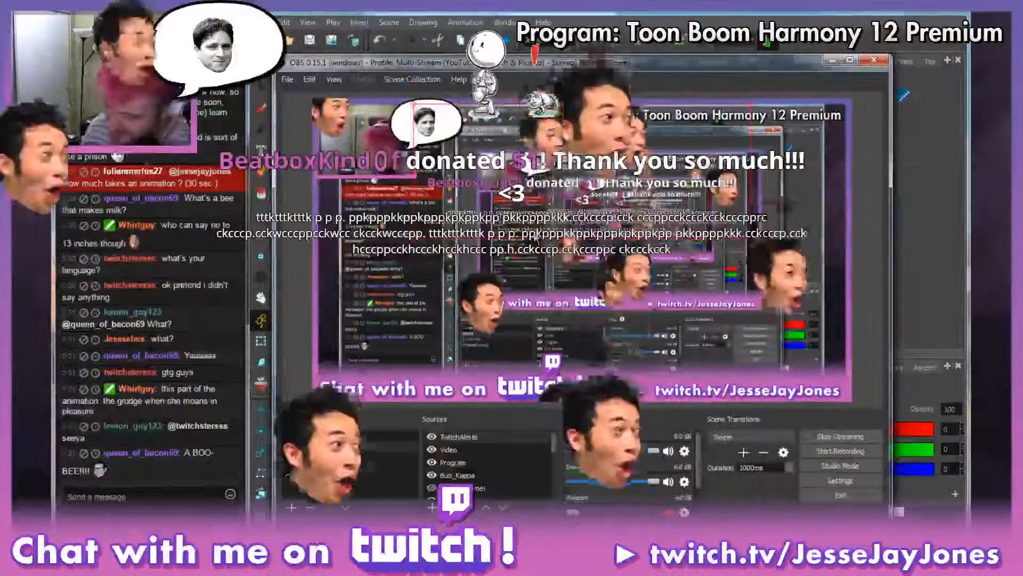
pyautogui.click(832, 60)
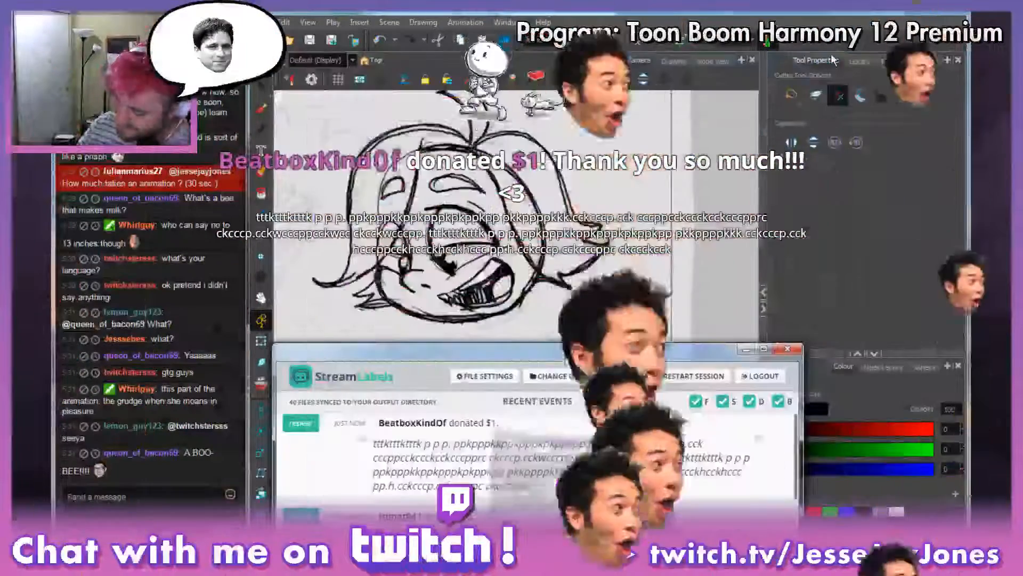
pyautogui.moveTo(501, 357); pyautogui.dragTo(510, 313)
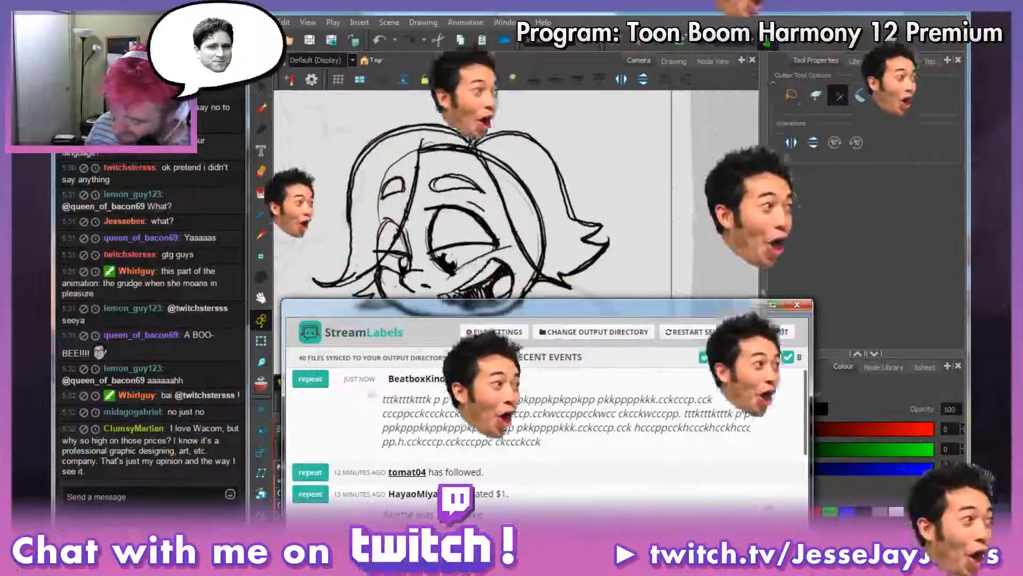
pyautogui.click(753, 307)
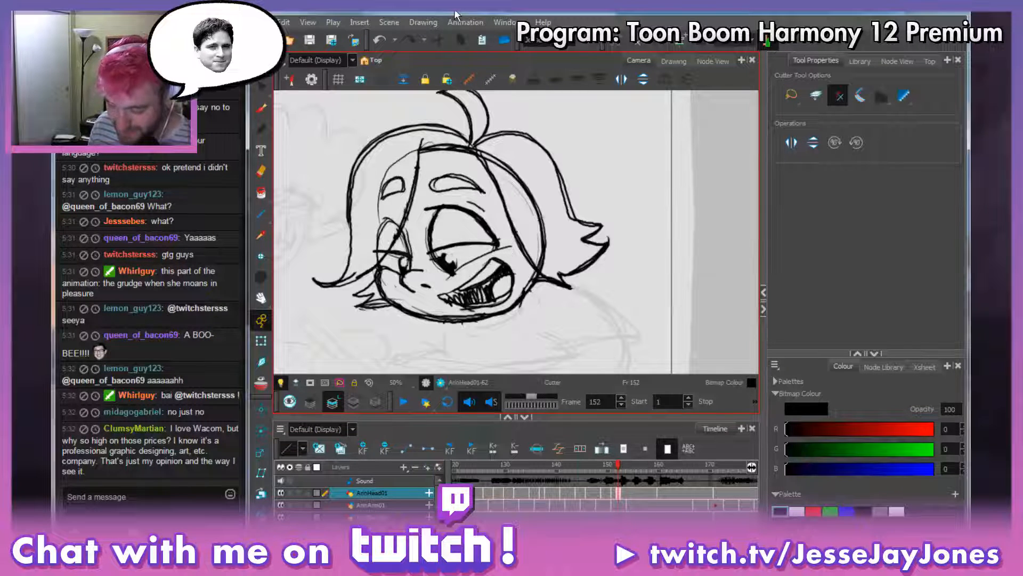
# Check the open-mouthed head drawing at frame 152 and scrub forward to frame 155.
pyautogui.click(613, 492)
pyautogui.click(619, 493)
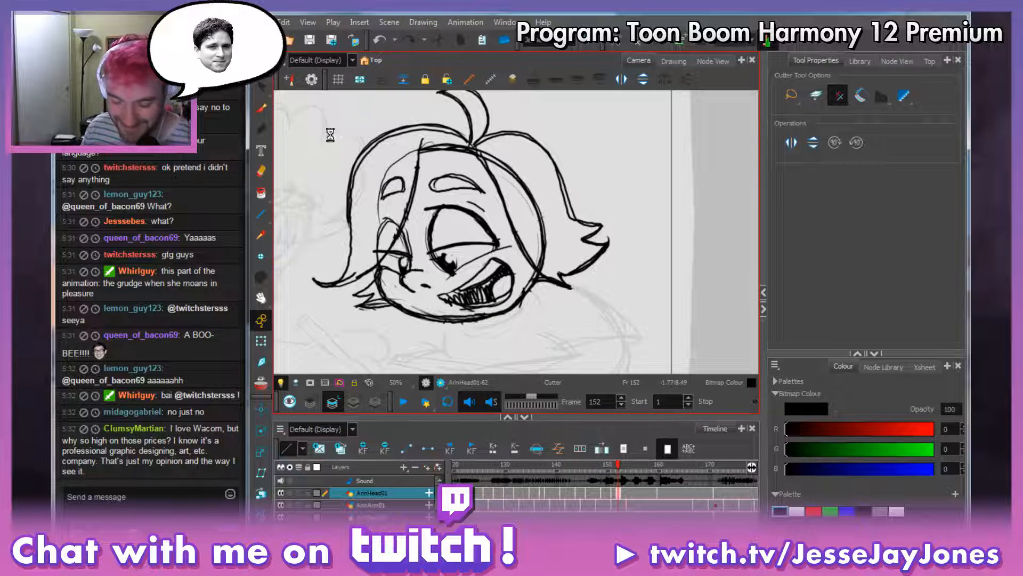
pyautogui.moveTo(529, 236)
pyautogui.mouseDown()
pyautogui.moveTo(511, 223)
pyautogui.moveTo(522, 238)
pyautogui.mouseUp()
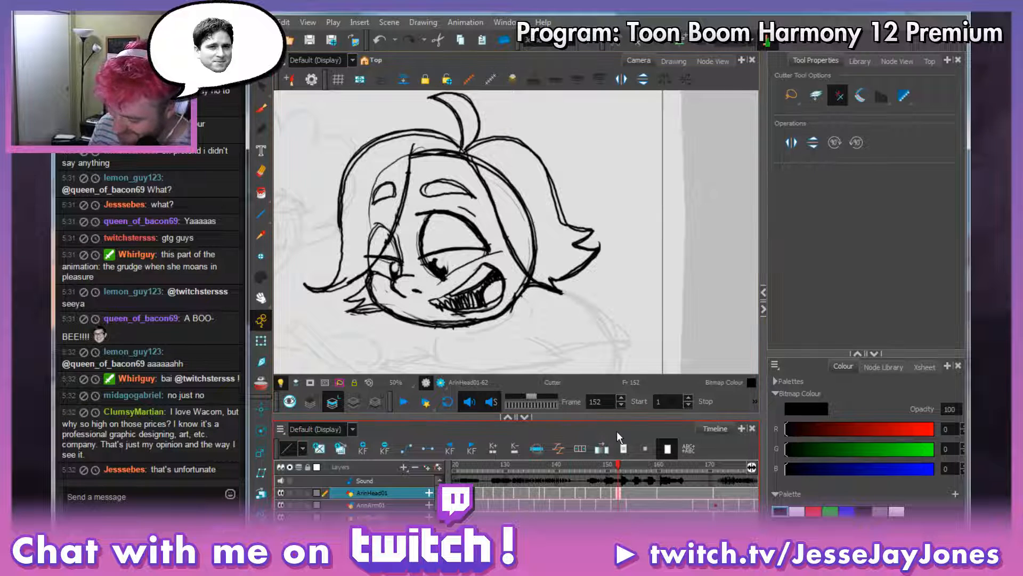
pyautogui.moveTo(618, 469); pyautogui.dragTo(632, 467)
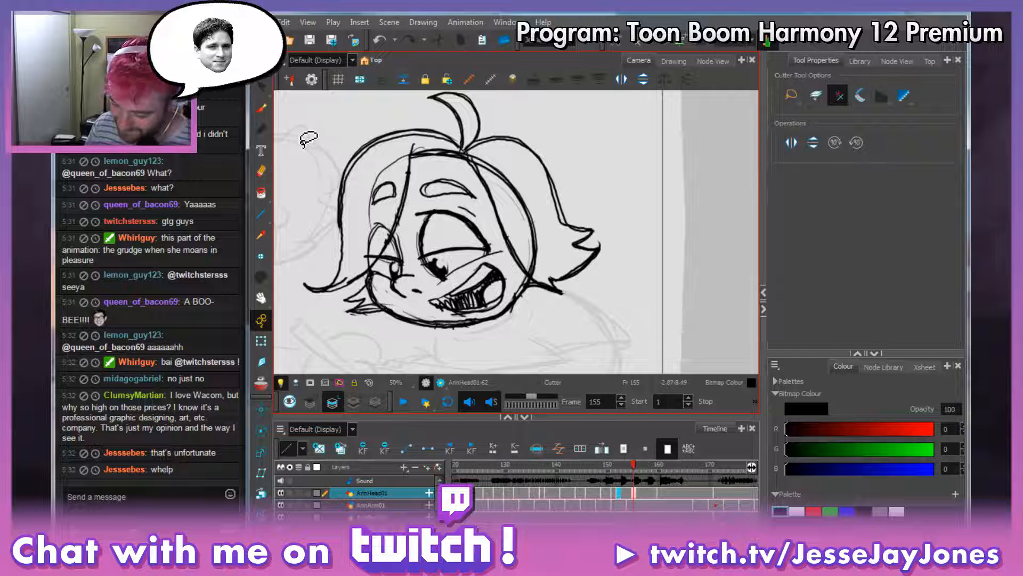
# Compare the closed-eye head drawing at frame 146 with the half-lidded head drawing at frame 149.
pyautogui.click(602, 467)
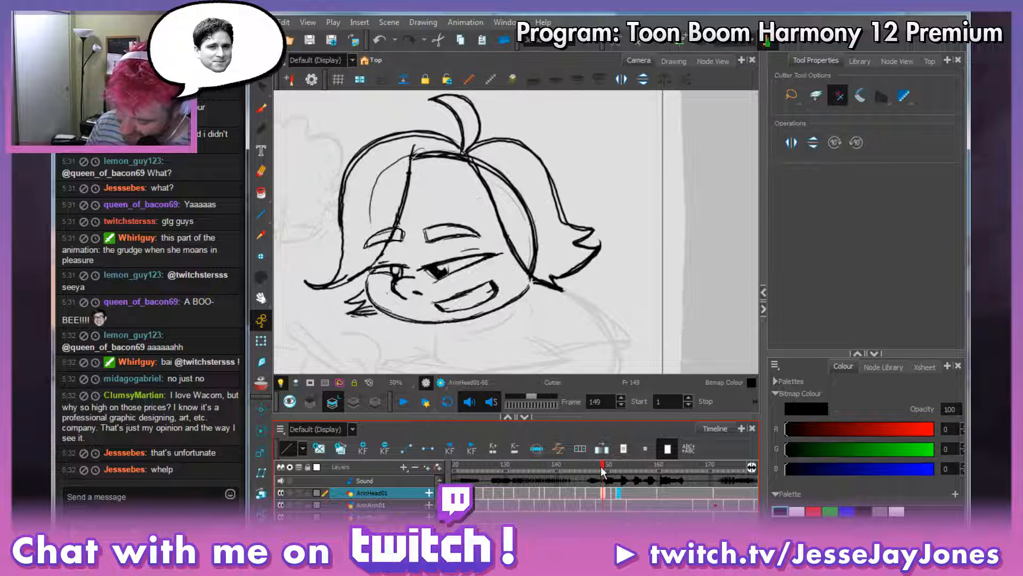
pyautogui.click(587, 493)
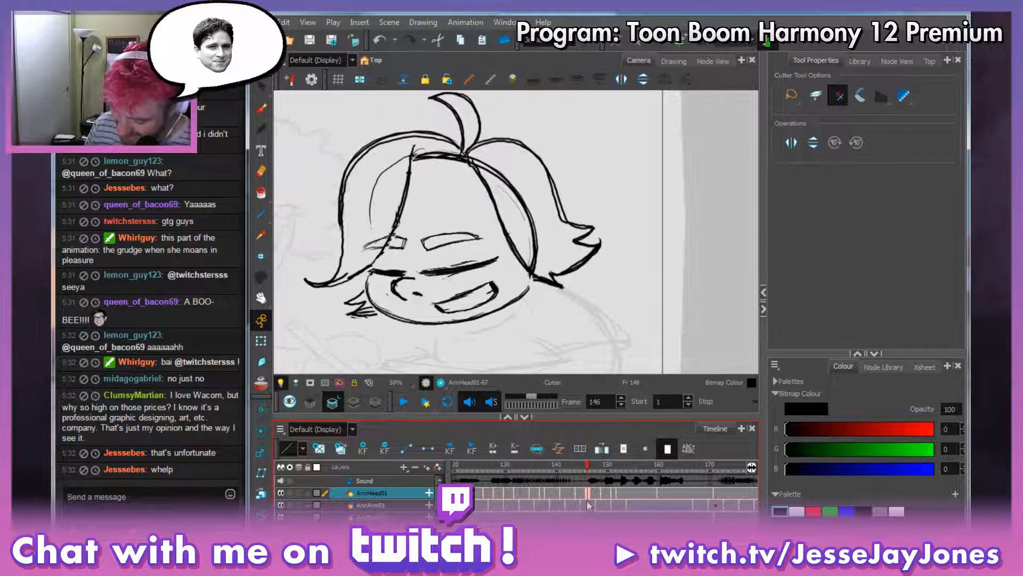
pyautogui.click(605, 491)
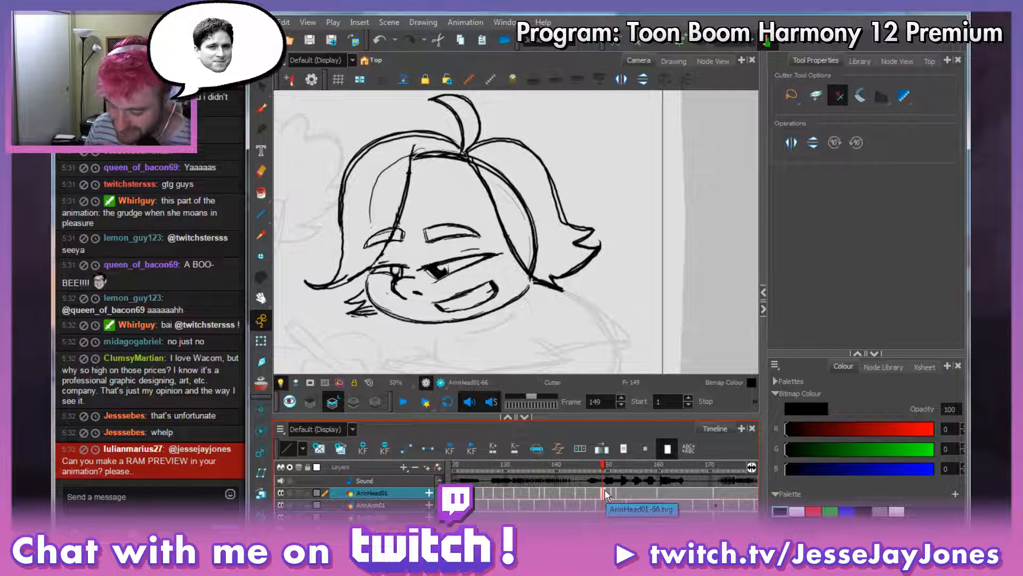
pyautogui.moveTo(492, 334); pyautogui.dragTo(496, 338)
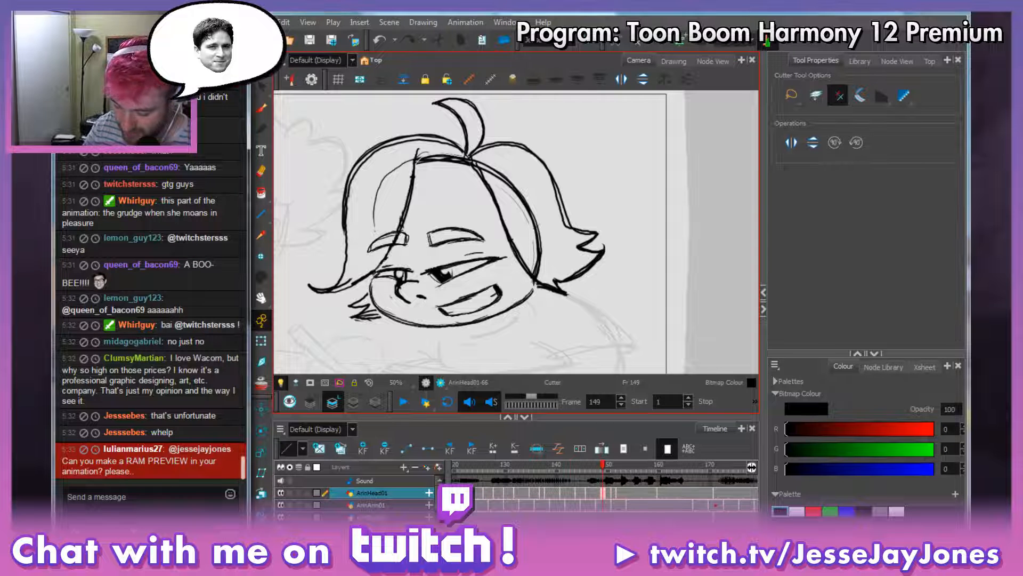
pyautogui.click(589, 491)
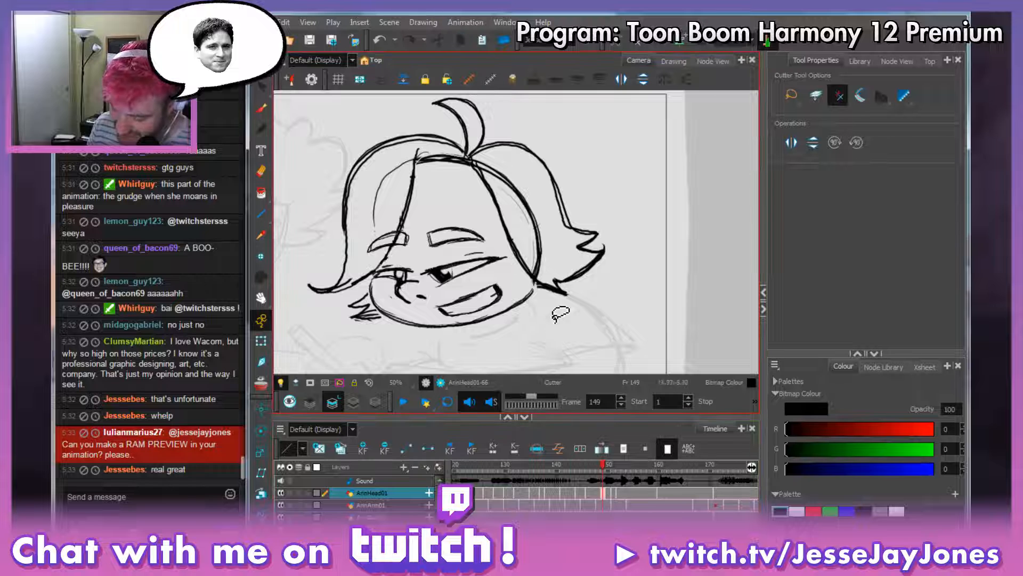
# Reuse the earlier open-mouthed drawing ArinHead01-64 at frame 154, scrub through the timing from frame 133 and save the scene.
pyautogui.click(597, 464)
pyautogui.moveTo(596, 464)
pyautogui.mouseDown()
pyautogui.moveTo(577, 469)
pyautogui.moveTo(635, 480)
pyautogui.moveTo(542, 463)
pyautogui.moveTo(600, 469)
pyautogui.moveTo(629, 492)
pyautogui.mouseUp()
pyautogui.click(548, 493)
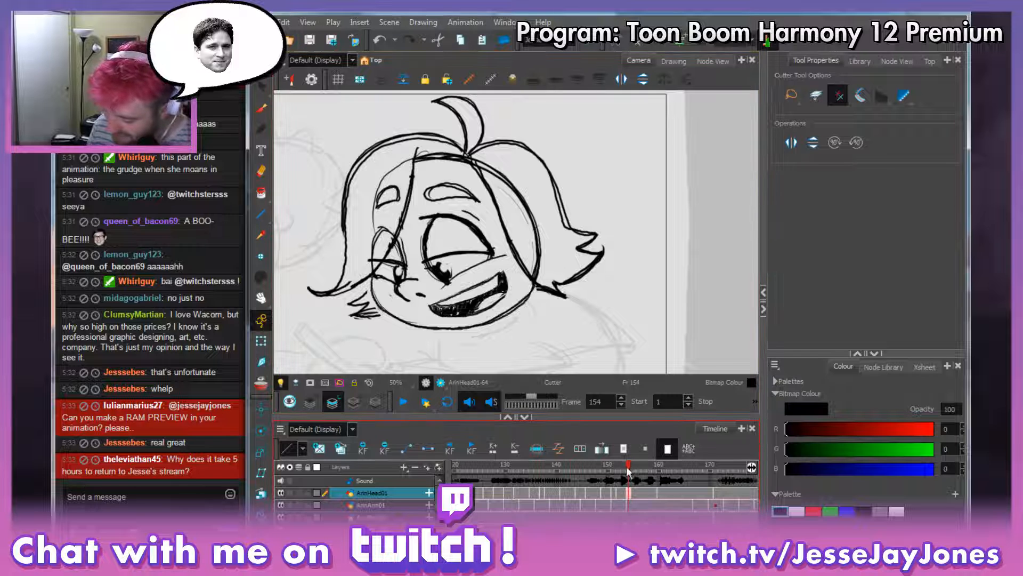
pyautogui.moveTo(629, 468); pyautogui.dragTo(526, 467)
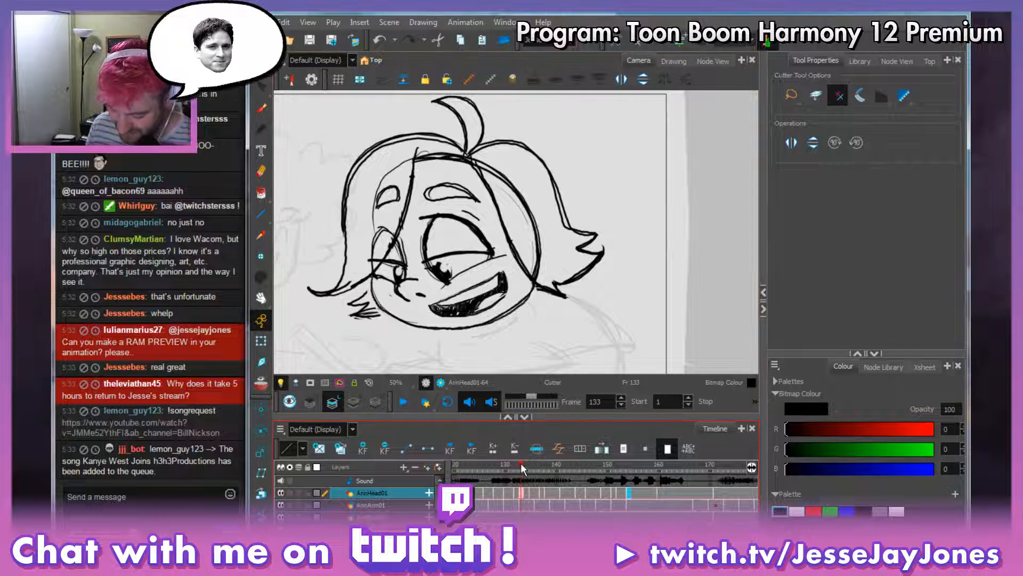
pyautogui.moveTo(520, 462)
pyautogui.mouseDown()
pyautogui.moveTo(593, 468)
pyautogui.moveTo(617, 482)
pyautogui.mouseUp()
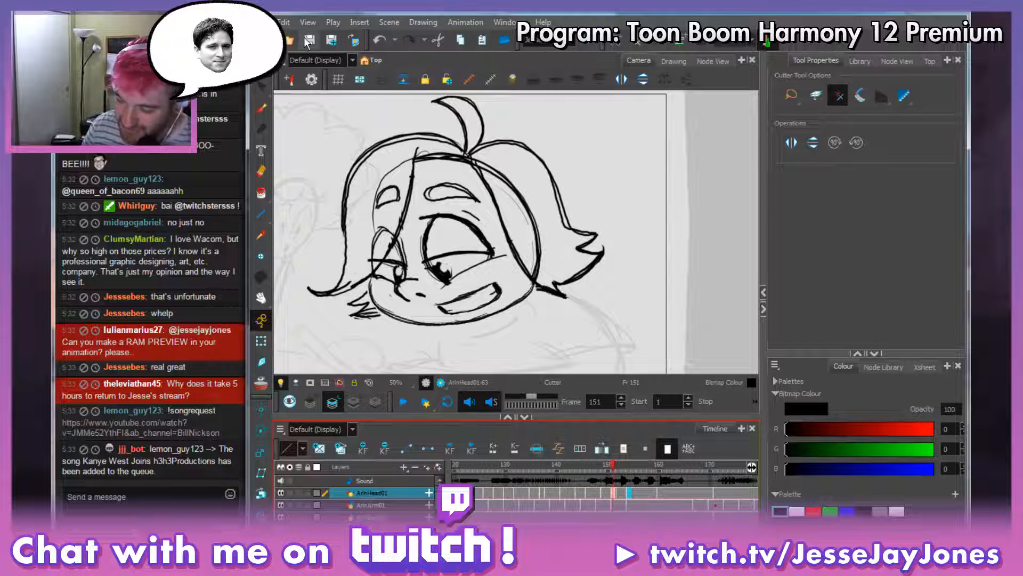
pyautogui.click(307, 40)
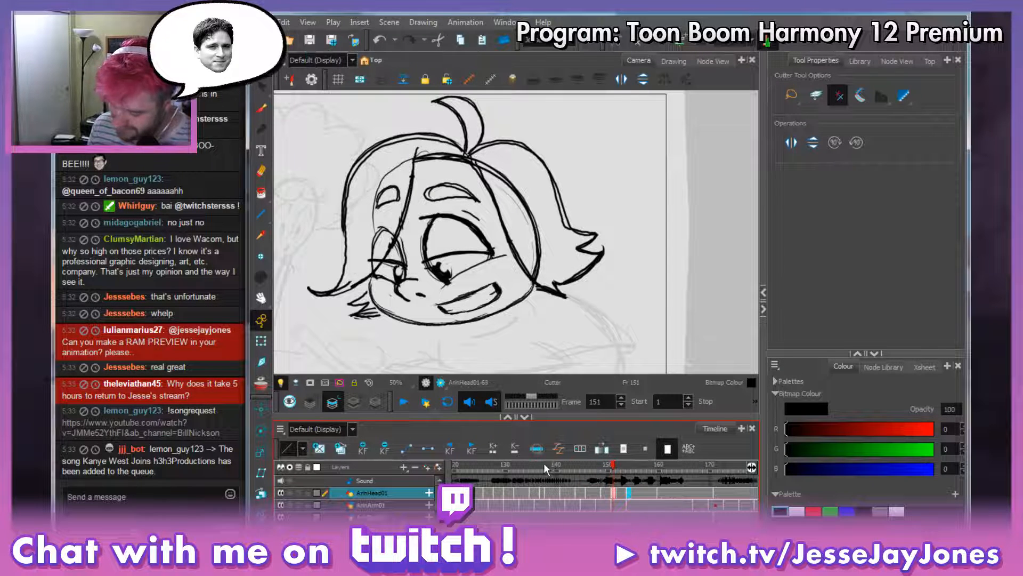
# Duplicate the closed-eye head drawing at frame 147 and erase its jaw line and mouth.
pyautogui.moveTo(543, 463)
pyautogui.mouseDown()
pyautogui.moveTo(670, 490)
pyautogui.moveTo(648, 478)
pyautogui.moveTo(665, 472)
pyautogui.mouseUp()
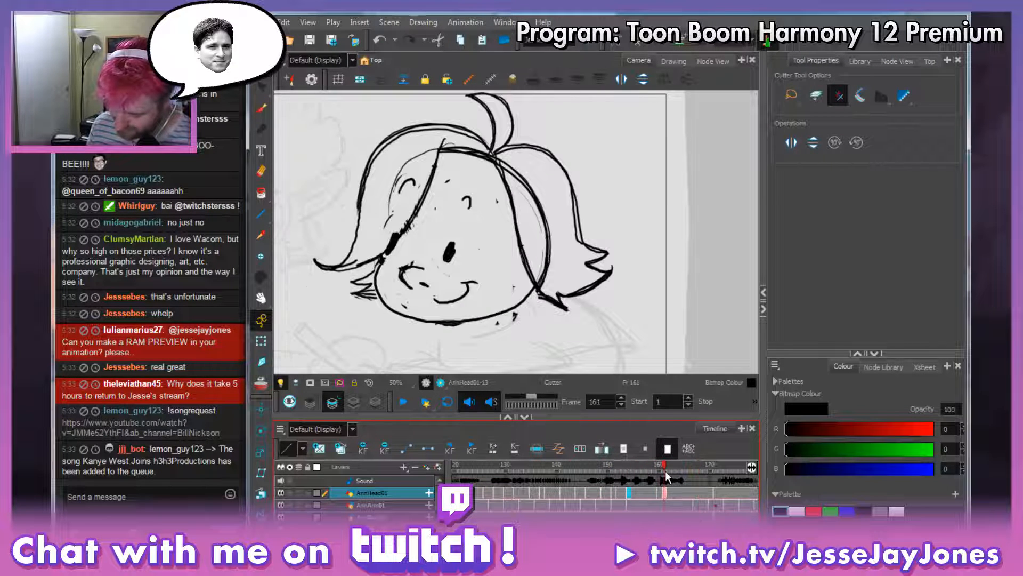
pyautogui.moveTo(522, 462)
pyautogui.mouseDown()
pyautogui.moveTo(600, 475)
pyautogui.moveTo(587, 477)
pyautogui.moveTo(608, 483)
pyautogui.moveTo(600, 490)
pyautogui.moveTo(610, 500)
pyautogui.moveTo(593, 494)
pyautogui.mouseUp()
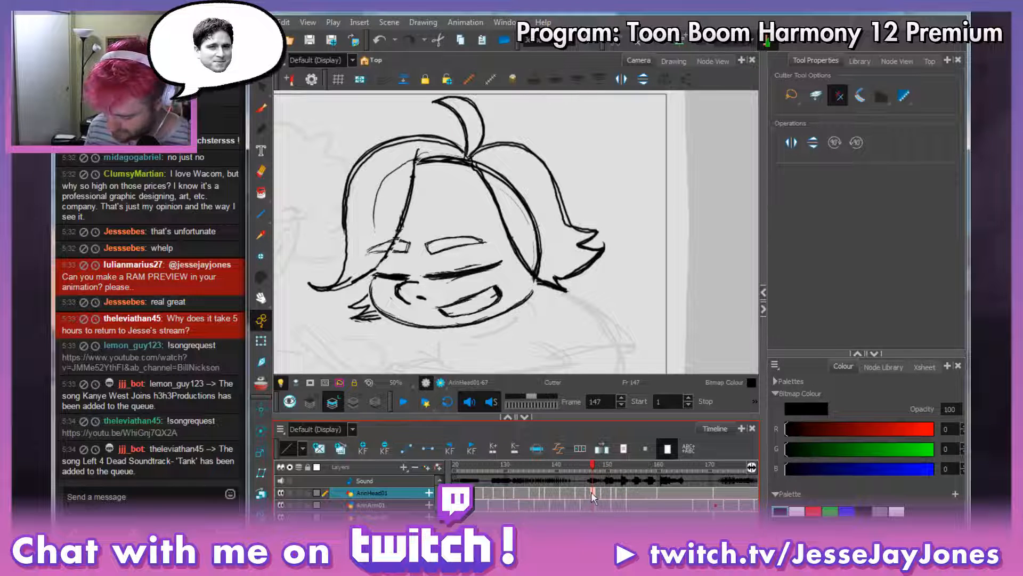
pyautogui.hotkey('alt', 'shift', 'd')
pyautogui.hotkey('alt', 'e')
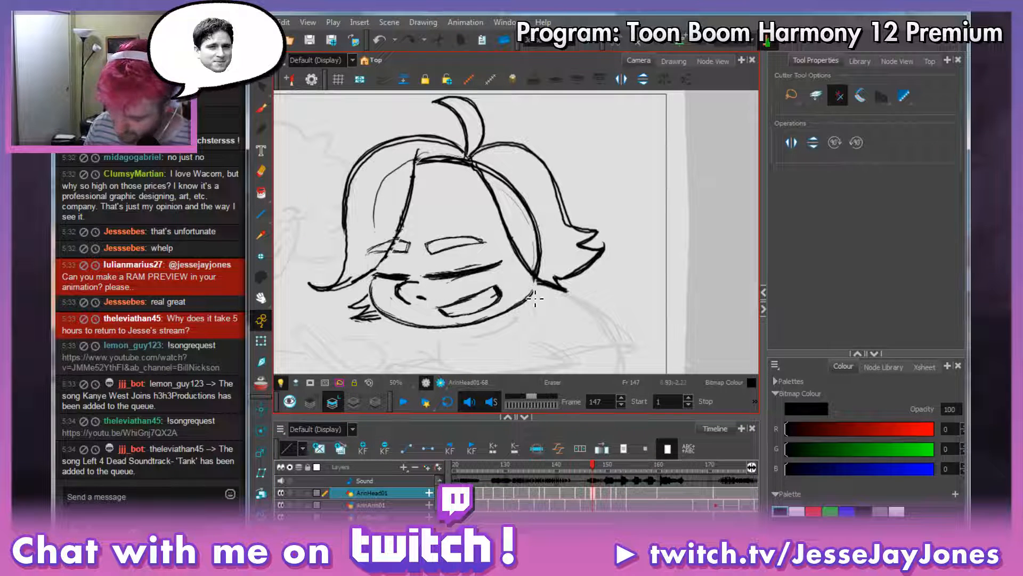
pyautogui.moveTo(530, 298)
pyautogui.mouseDown()
pyautogui.moveTo(481, 324)
pyautogui.moveTo(502, 295)
pyautogui.moveTo(451, 316)
pyautogui.moveTo(489, 318)
pyautogui.moveTo(455, 325)
pyautogui.moveTo(477, 333)
pyautogui.moveTo(524, 309)
pyautogui.moveTo(490, 301)
pyautogui.moveTo(447, 326)
pyautogui.moveTo(460, 328)
pyautogui.moveTo(423, 331)
pyautogui.moveTo(386, 313)
pyautogui.moveTo(376, 285)
pyautogui.moveTo(390, 312)
pyautogui.mouseUp()
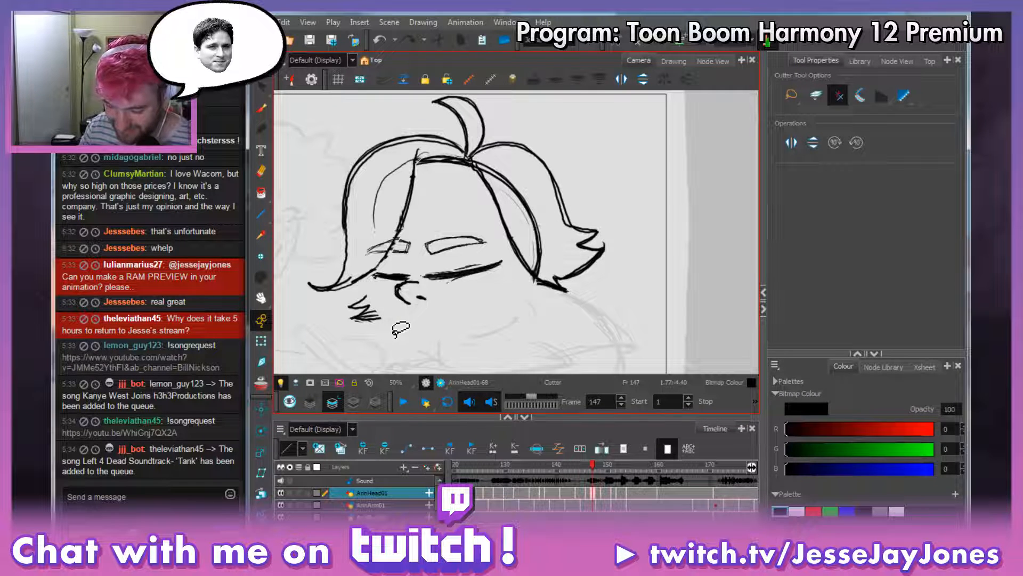
# With onion skin as a guide, redraw the jaw and a filled open mouth at frame 147 using the MrNatural brush.
pyautogui.click(262, 109)
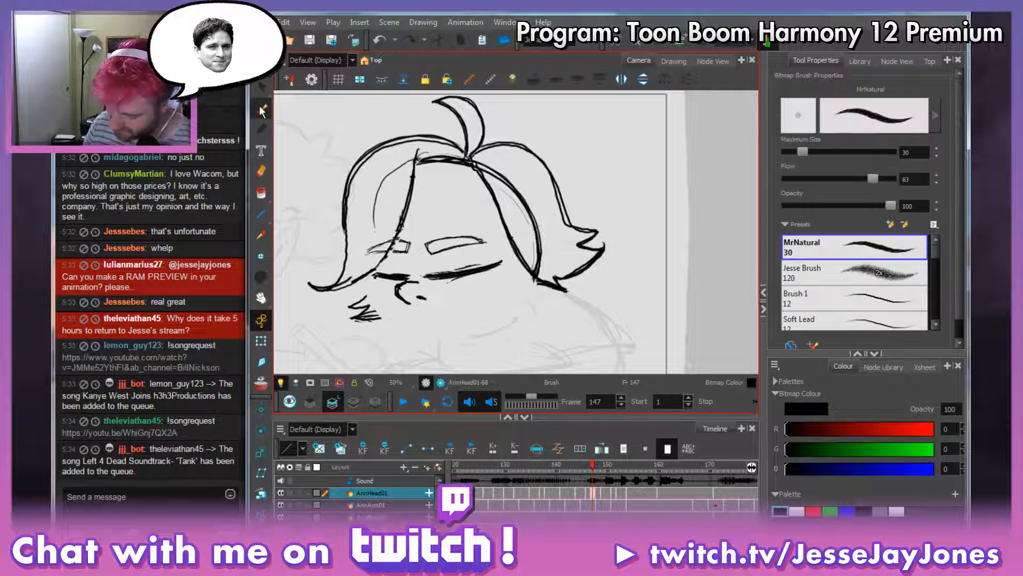
pyautogui.hotkey('alt', 'o')
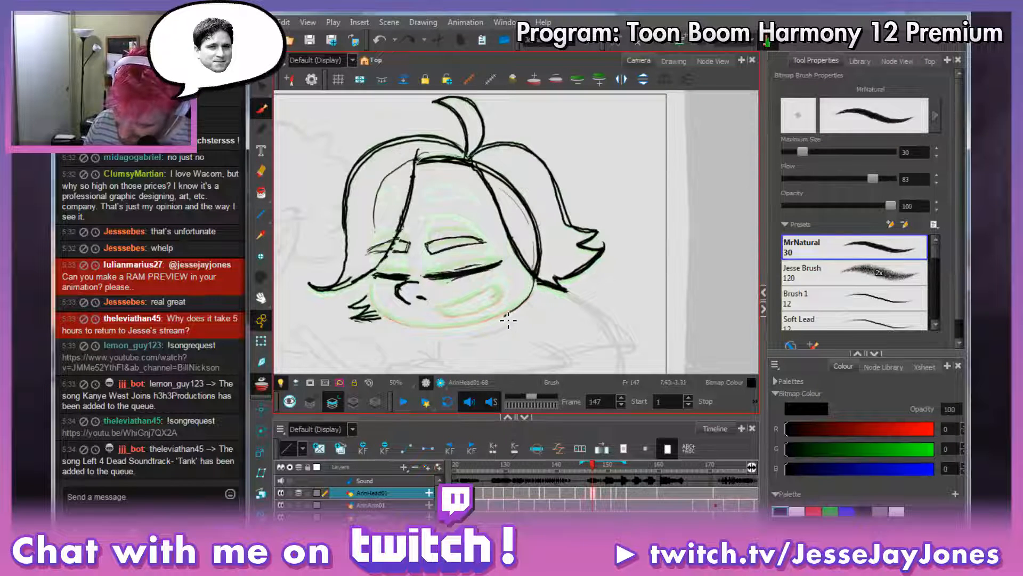
pyautogui.moveTo(508, 320)
pyautogui.mouseDown()
pyautogui.moveTo(426, 332)
pyautogui.moveTo(388, 320)
pyautogui.moveTo(377, 298)
pyautogui.mouseUp()
pyautogui.moveTo(562, 289)
pyautogui.mouseDown()
pyautogui.moveTo(535, 290)
pyautogui.moveTo(493, 323)
pyautogui.moveTo(437, 330)
pyautogui.moveTo(385, 317)
pyautogui.moveTo(376, 278)
pyautogui.moveTo(460, 329)
pyautogui.moveTo(525, 306)
pyautogui.mouseUp()
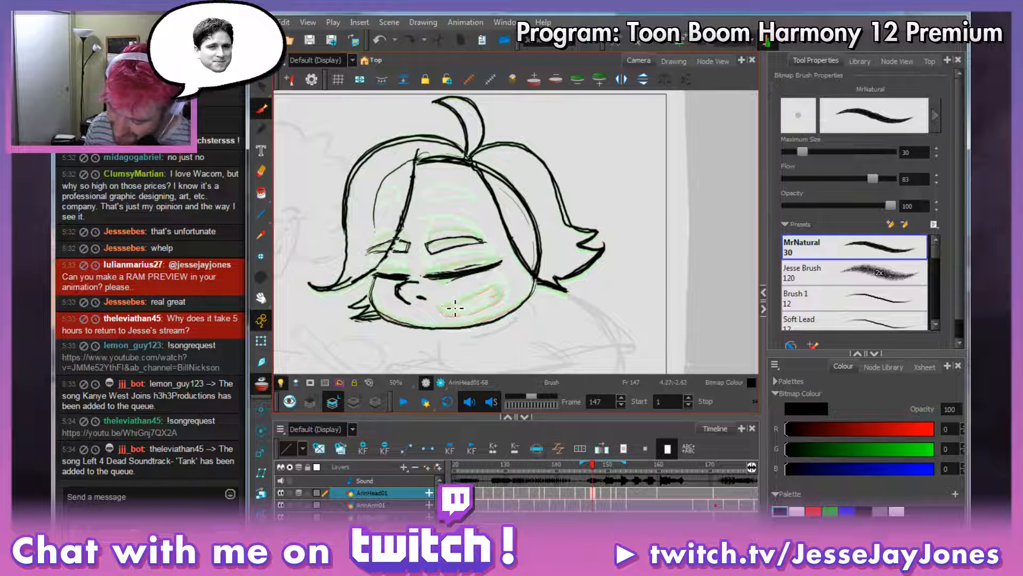
pyautogui.moveTo(445, 310)
pyautogui.mouseDown()
pyautogui.moveTo(506, 292)
pyautogui.moveTo(488, 321)
pyautogui.moveTo(443, 311)
pyautogui.moveTo(497, 316)
pyautogui.moveTo(506, 291)
pyautogui.moveTo(447, 309)
pyautogui.moveTo(500, 293)
pyautogui.moveTo(483, 309)
pyautogui.moveTo(445, 313)
pyautogui.moveTo(458, 317)
pyautogui.moveTo(500, 293)
pyautogui.moveTo(485, 319)
pyautogui.moveTo(476, 320)
pyautogui.moveTo(505, 293)
pyautogui.moveTo(475, 320)
pyautogui.moveTo(449, 314)
pyautogui.moveTo(492, 301)
pyautogui.mouseUp()
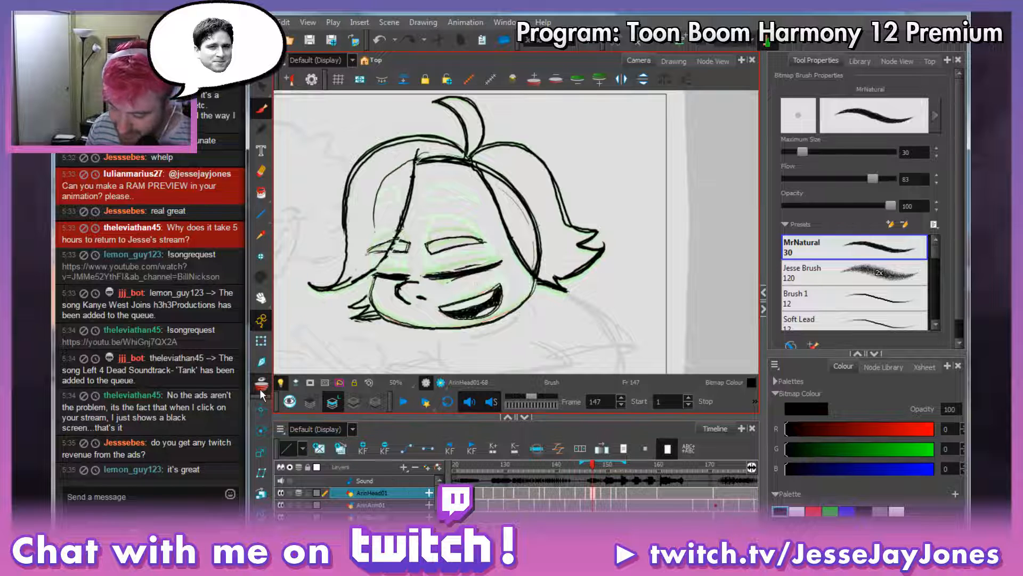
pyautogui.click(601, 449)
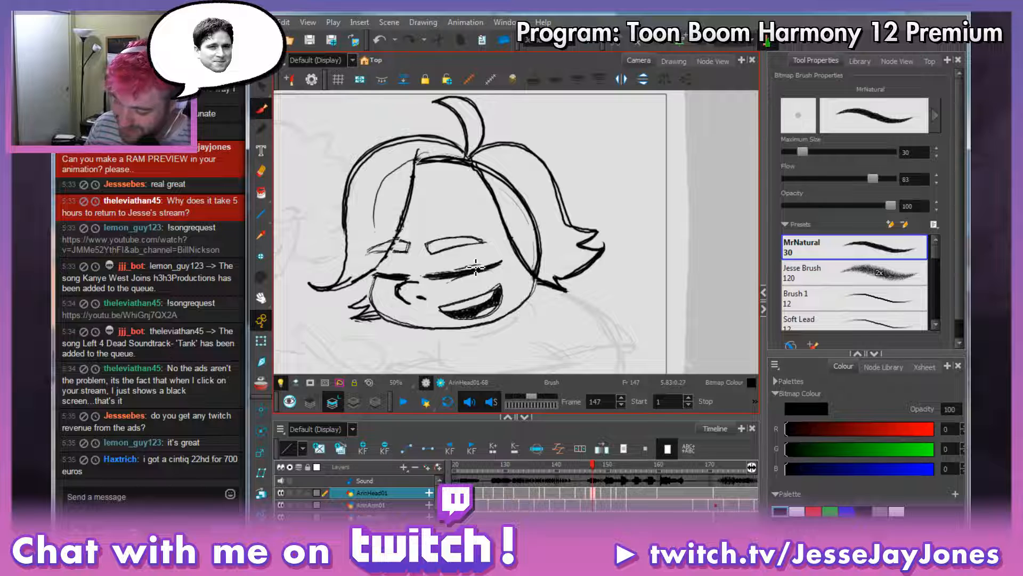
pyautogui.click(263, 110)
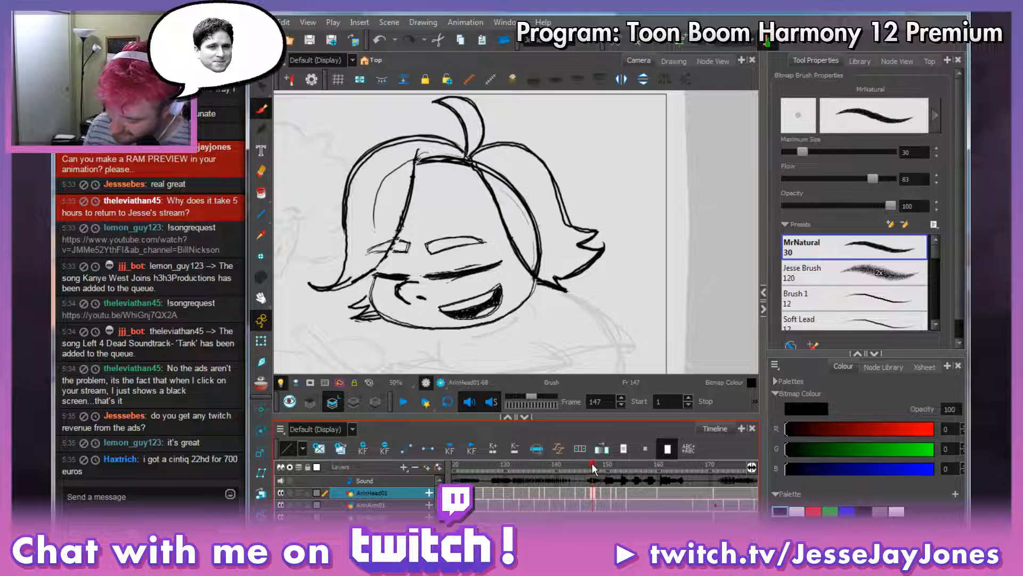
# Zoom out to the whole shot, mask the area outside the camera and play the animation from frame 1.
pyautogui.moveTo(593, 466)
pyautogui.mouseDown()
pyautogui.moveTo(582, 465)
pyautogui.moveTo(672, 476)
pyautogui.mouseUp()
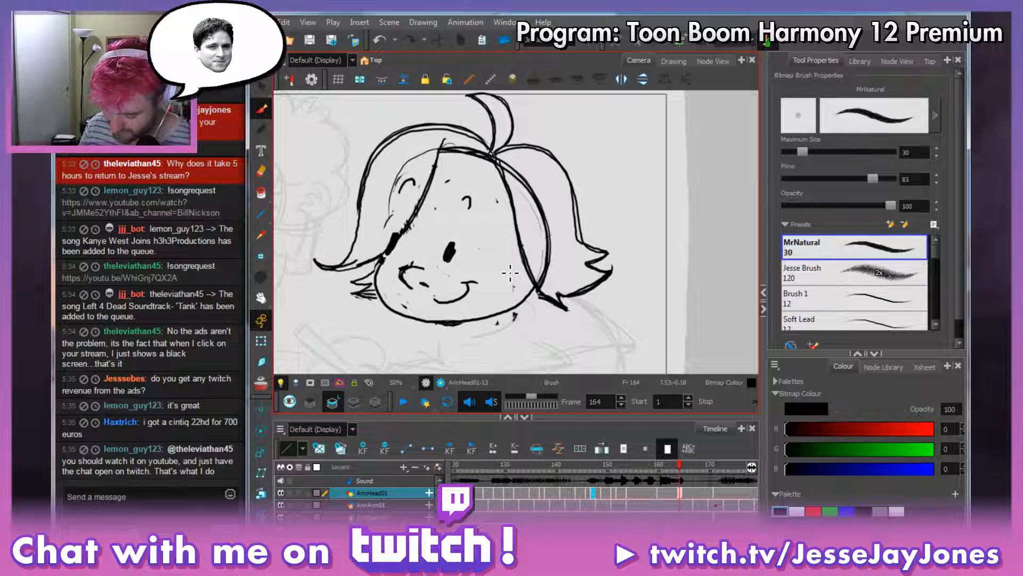
pyautogui.press('1')
pyautogui.press('space')
pyautogui.moveTo(417, 324); pyautogui.dragTo(529, 309)
pyautogui.scroll(-1, 529, 307)
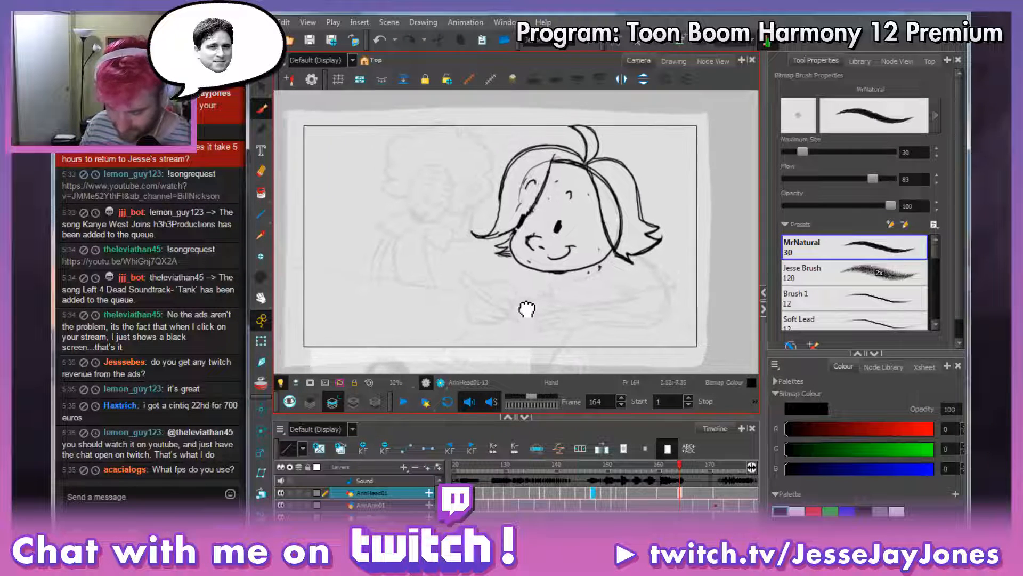
pyautogui.press('space')
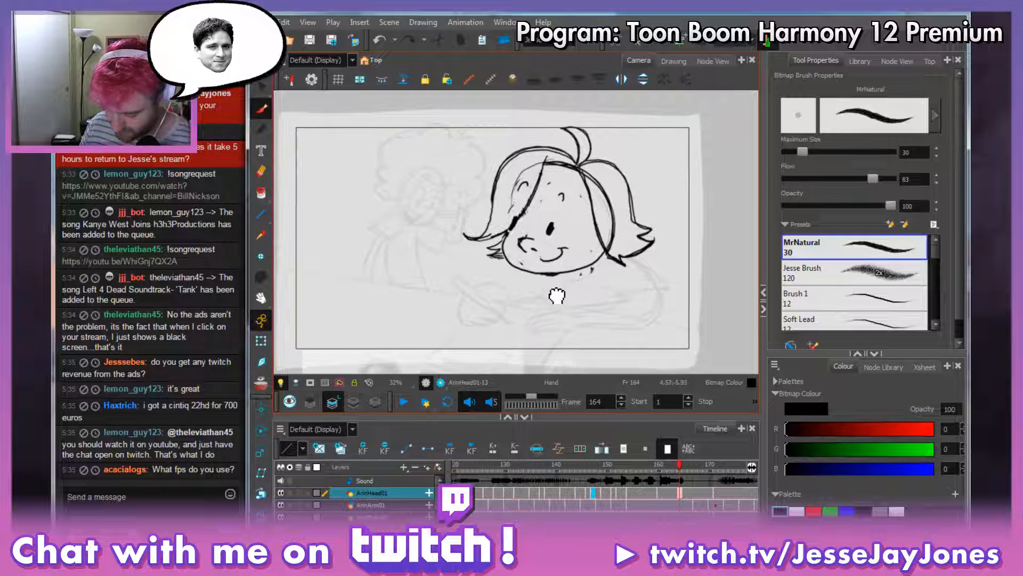
pyautogui.moveTo(561, 295); pyautogui.dragTo(558, 294)
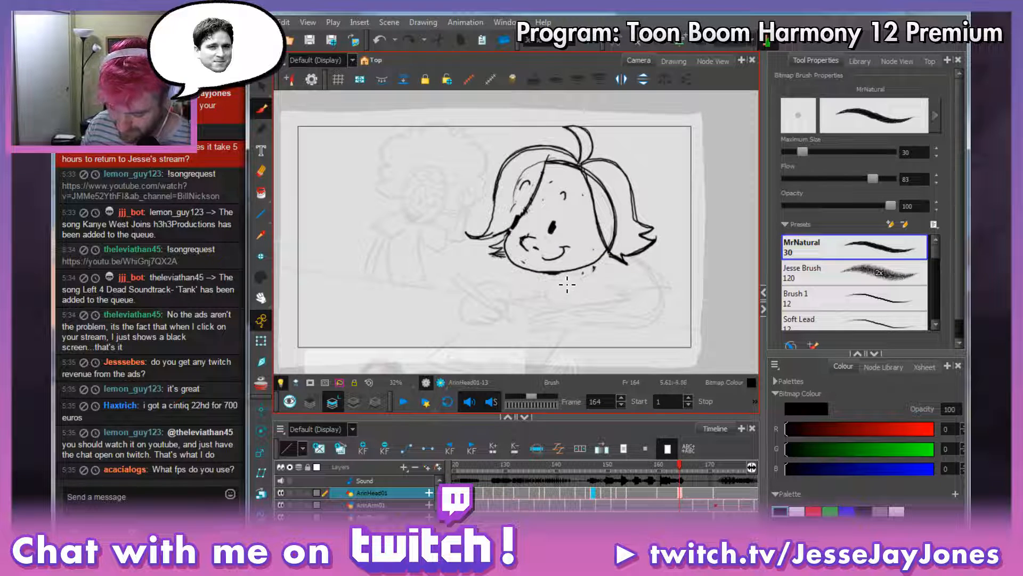
pyautogui.hscroll(-10, 548, 523)
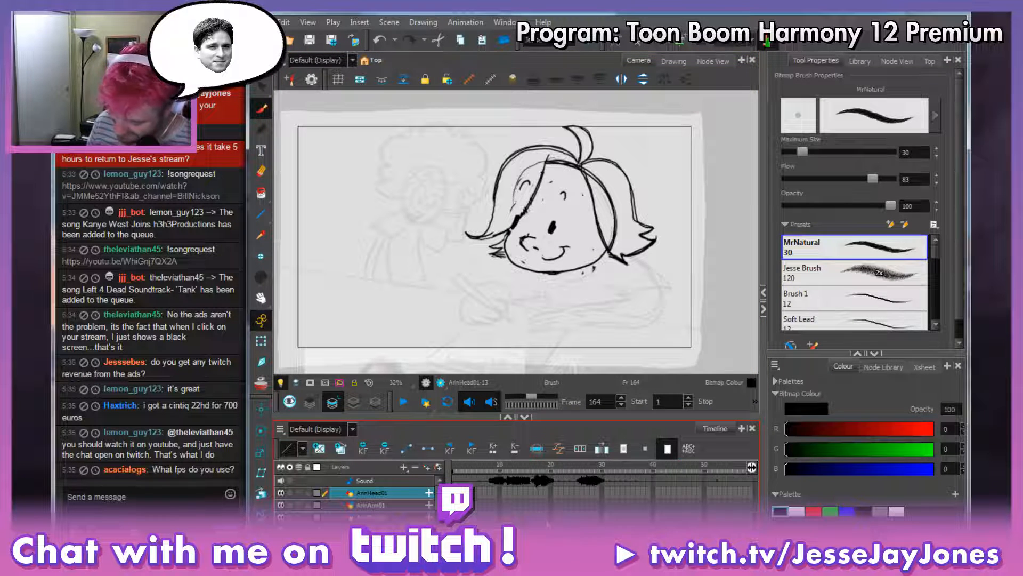
pyautogui.click(459, 462)
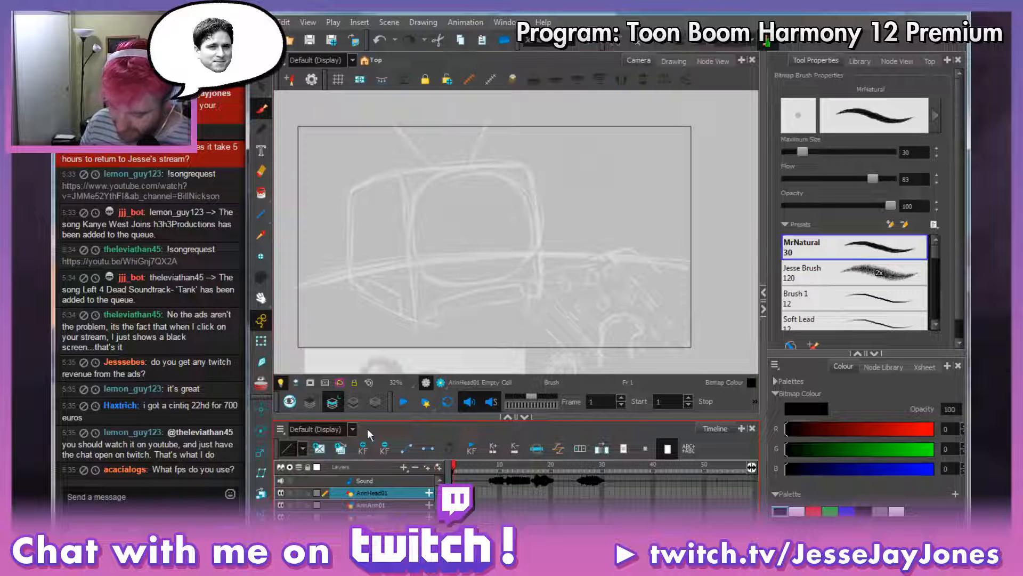
pyautogui.click(310, 382)
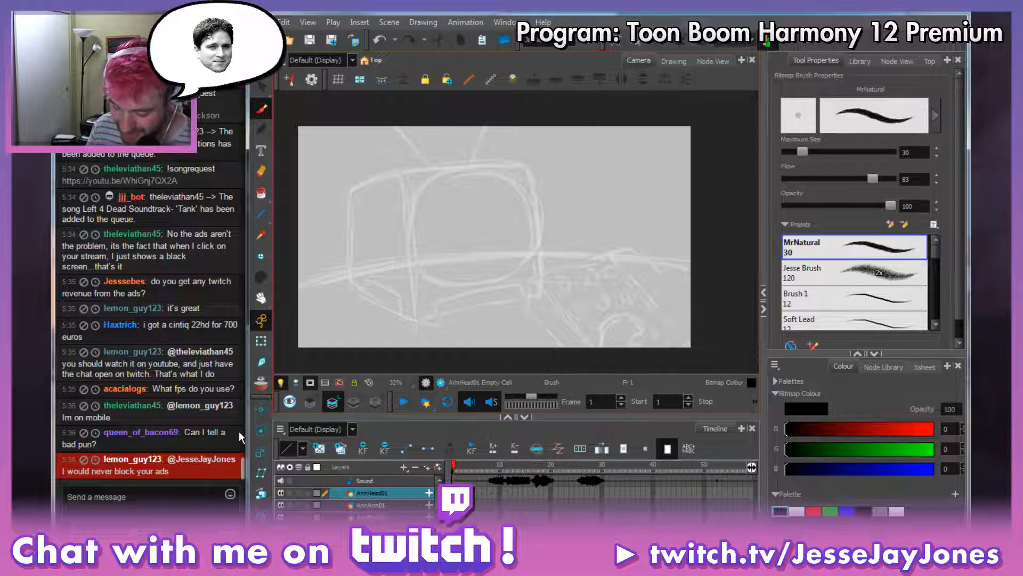
pyautogui.click(403, 402)
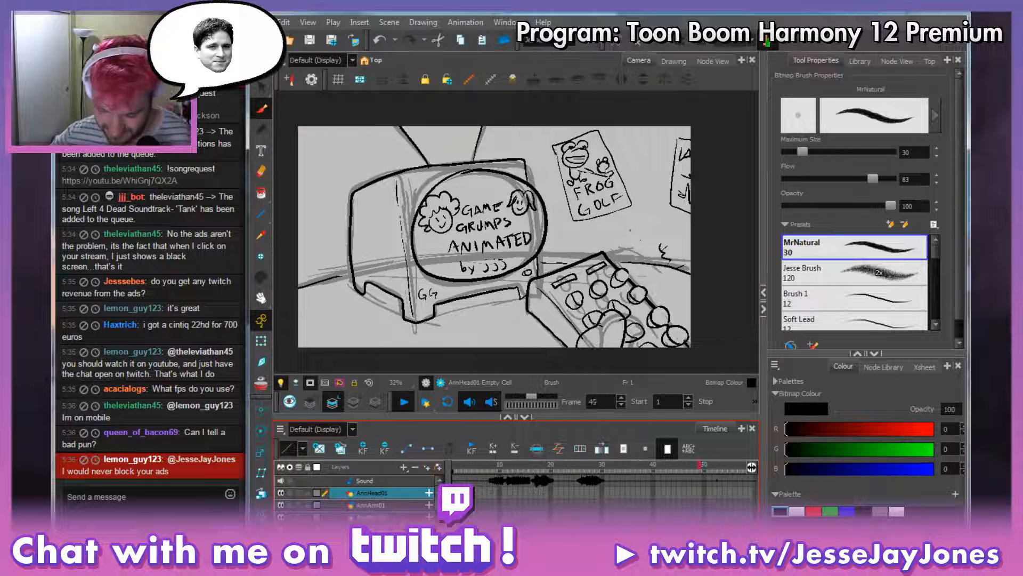
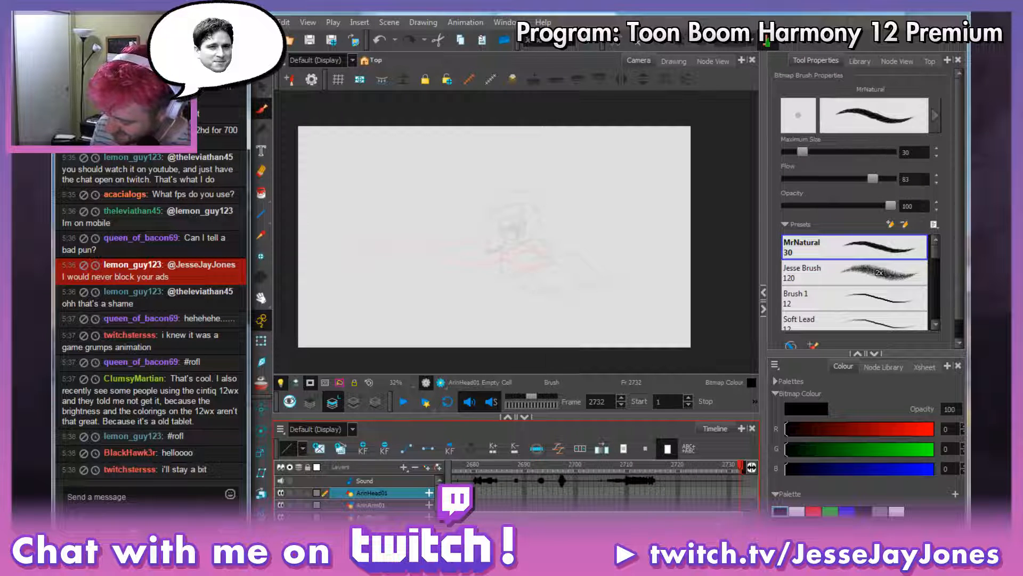
# Return to the head drawing at frame 154 and turn off the camera mask.
pyautogui.hscroll(5, 604, 485)
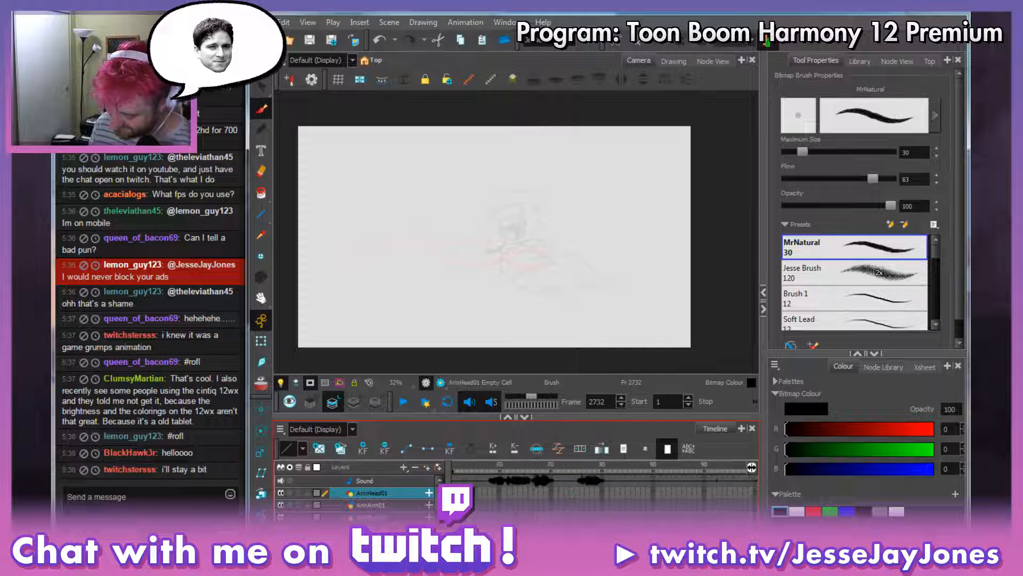
pyautogui.hscroll(3, 556, 474)
pyautogui.moveTo(526, 466)
pyautogui.mouseDown()
pyautogui.moveTo(743, 492)
pyautogui.moveTo(613, 495)
pyautogui.moveTo(547, 513)
pyautogui.moveTo(719, 512)
pyautogui.moveTo(620, 514)
pyautogui.moveTo(490, 497)
pyautogui.moveTo(527, 491)
pyautogui.mouseUp()
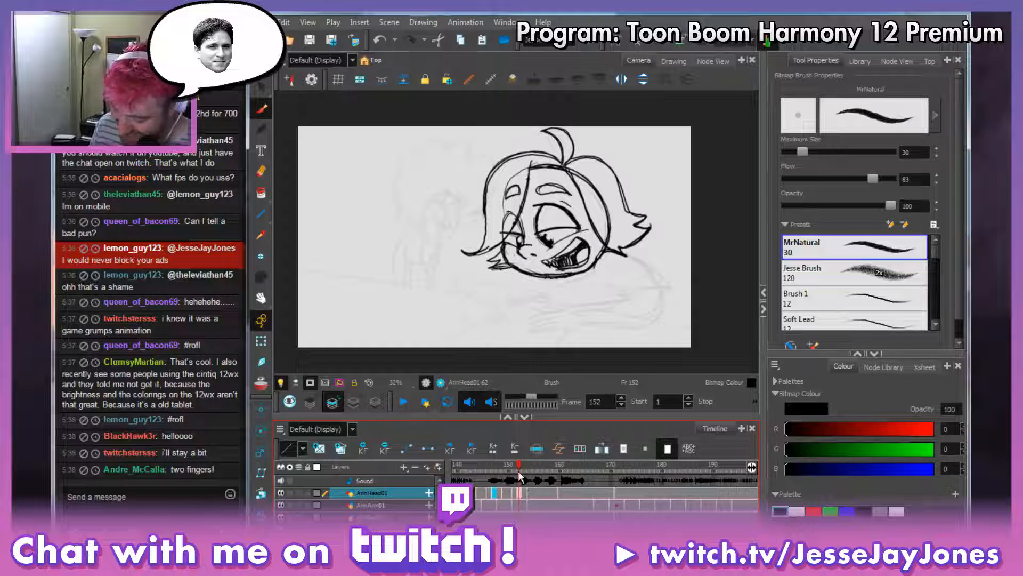
pyautogui.click(533, 482)
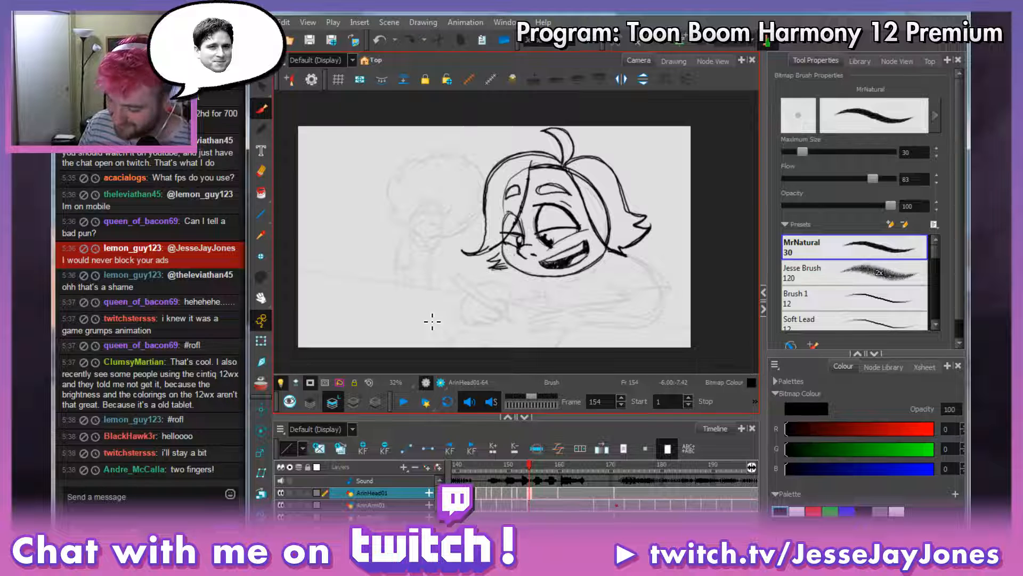
pyautogui.press('2')
pyautogui.moveTo(586, 304); pyautogui.dragTo(522, 302)
pyautogui.click(309, 382)
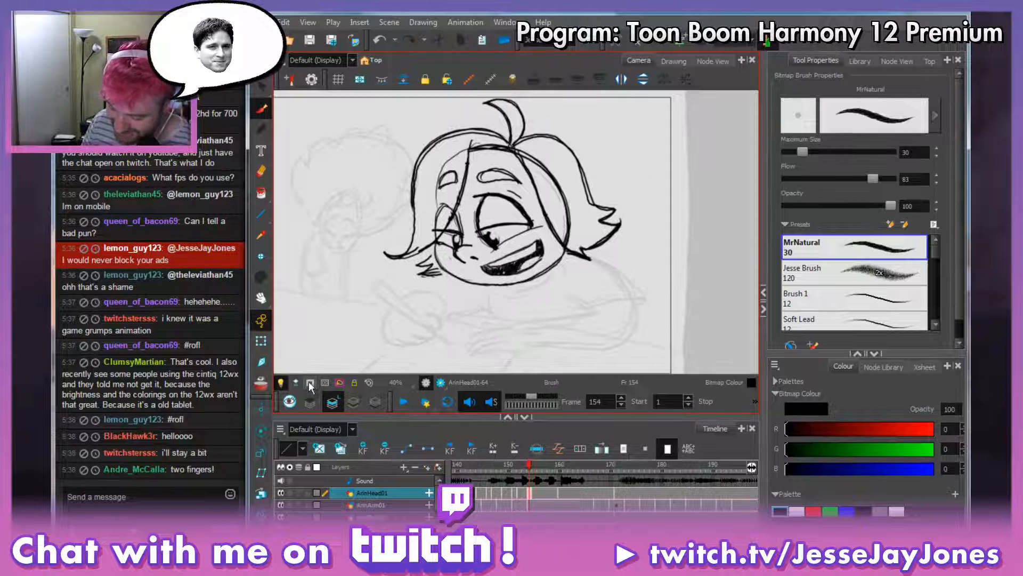
pyautogui.moveTo(585, 292); pyautogui.dragTo(585, 315)
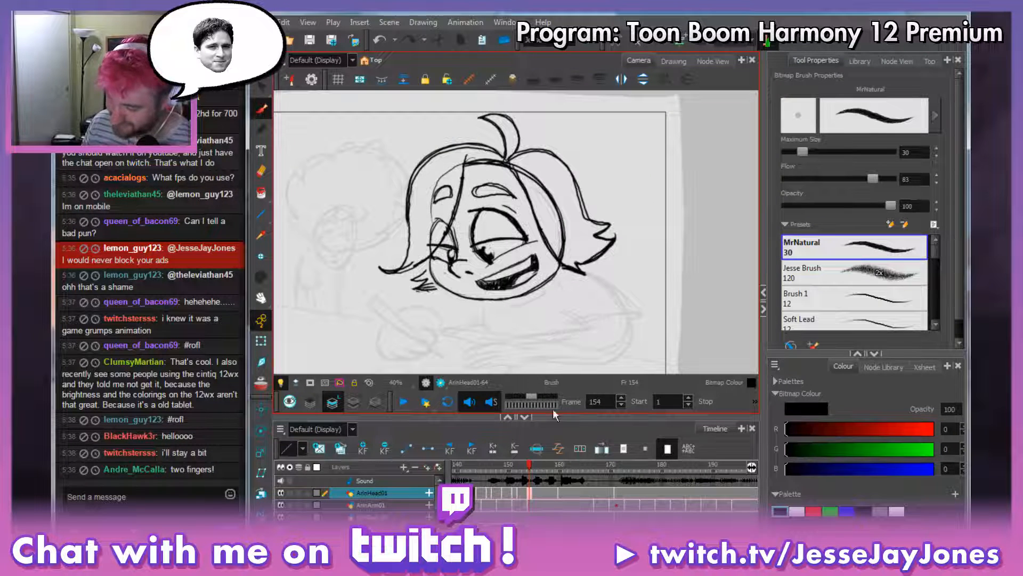
# Copy the closed-eye head drawing from frame 146 to frame 159 and duplicate it as a separate drawing.
pyautogui.moveTo(527, 464)
pyautogui.mouseDown()
pyautogui.moveTo(510, 464)
pyautogui.moveTo(562, 471)
pyautogui.moveTo(503, 465)
pyautogui.moveTo(555, 474)
pyautogui.mouseUp()
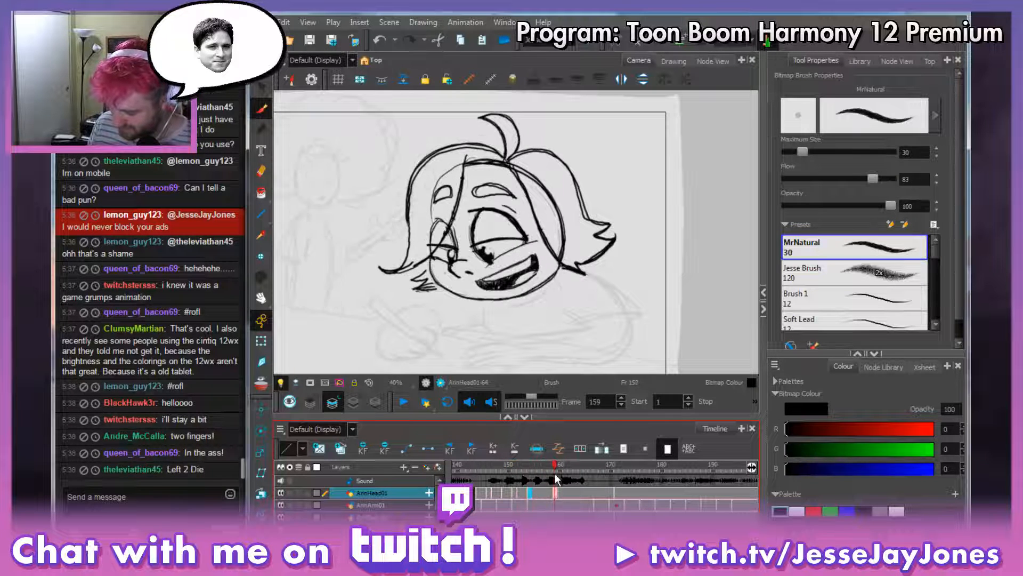
pyautogui.click(555, 495)
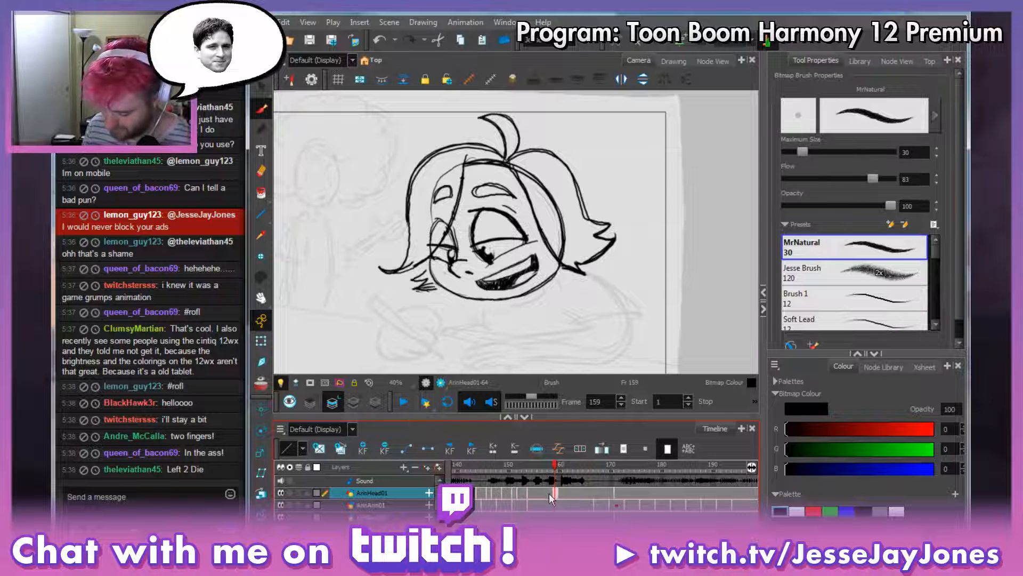
pyautogui.click(495, 494)
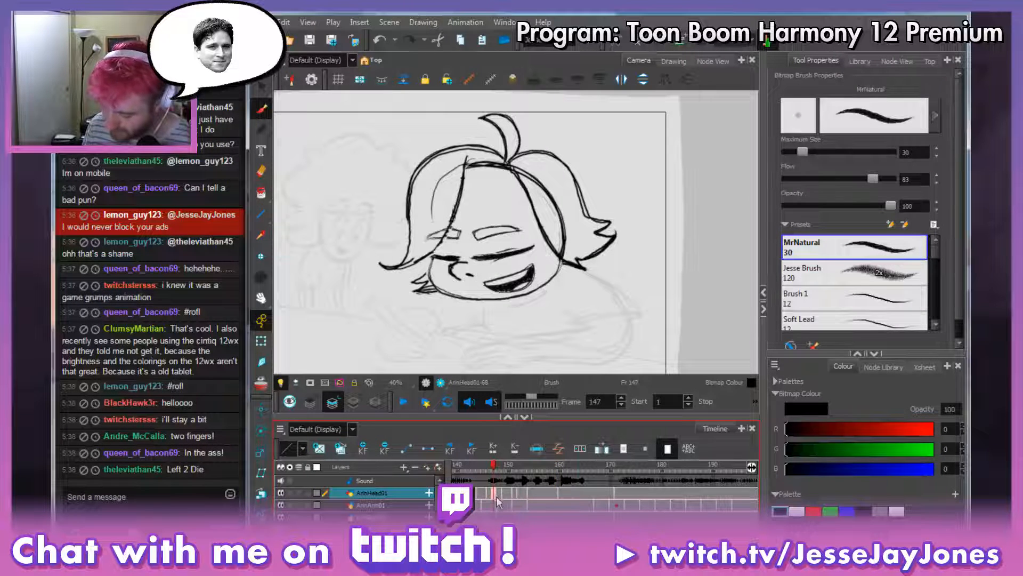
pyautogui.click(491, 495)
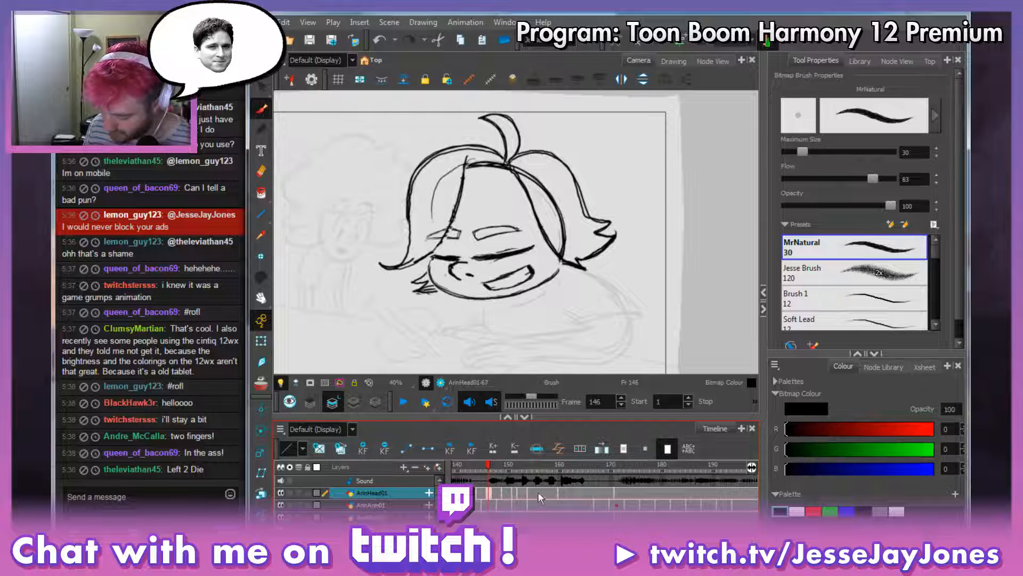
pyautogui.click(557, 494)
pyautogui.hotkey('ctrl', 'v')
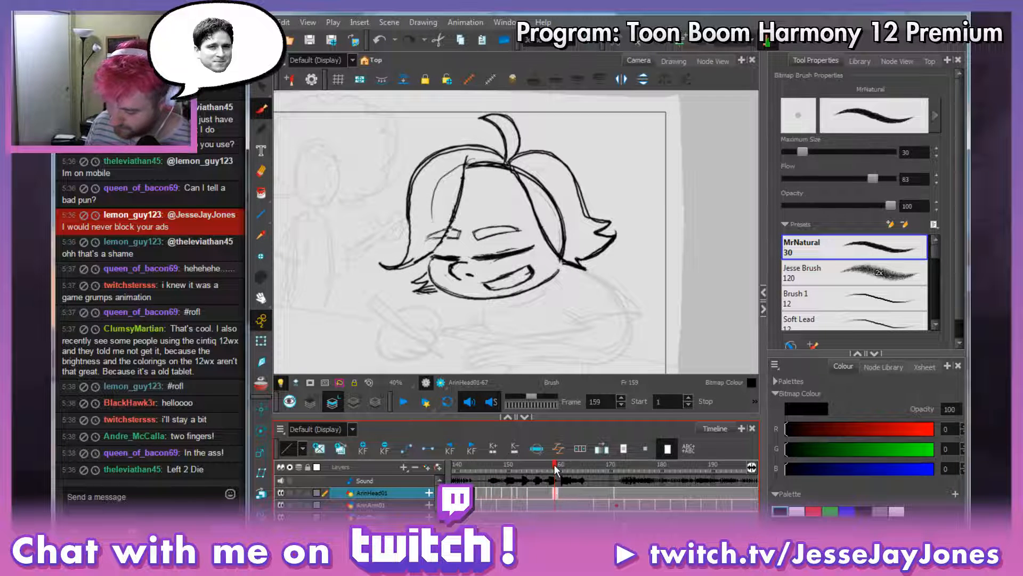
pyautogui.moveTo(555, 464)
pyautogui.mouseDown()
pyautogui.moveTo(545, 464)
pyautogui.moveTo(578, 471)
pyautogui.moveTo(556, 480)
pyautogui.mouseUp()
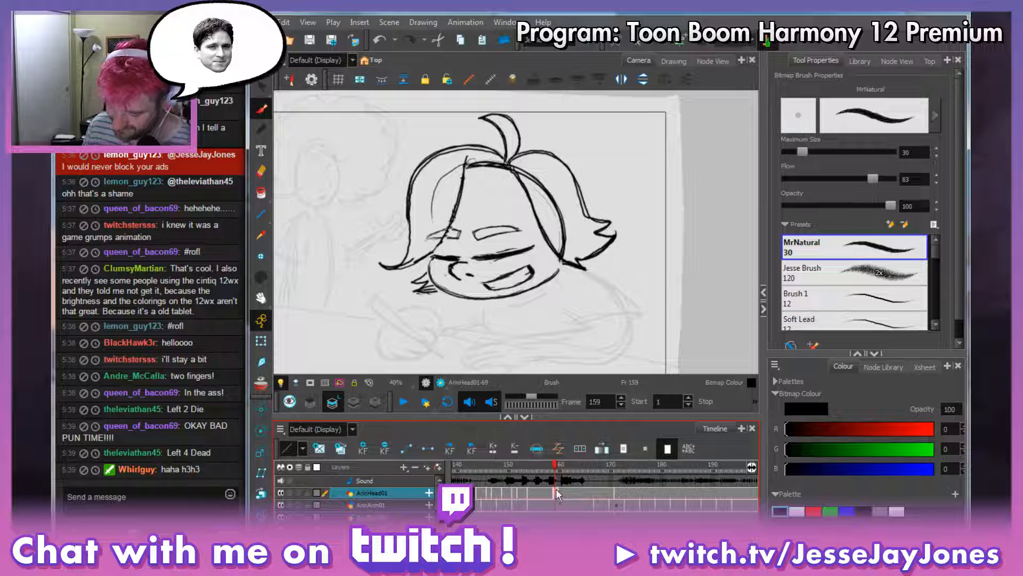
# At frame 159, erase the open mouth and draw a small closed smile with the MrNatural brush.
pyautogui.hotkey('alt', 'e')
pyautogui.moveTo(488, 288)
pyautogui.mouseDown()
pyautogui.moveTo(527, 272)
pyautogui.moveTo(520, 278)
pyautogui.moveTo(533, 283)
pyautogui.moveTo(496, 289)
pyautogui.mouseUp()
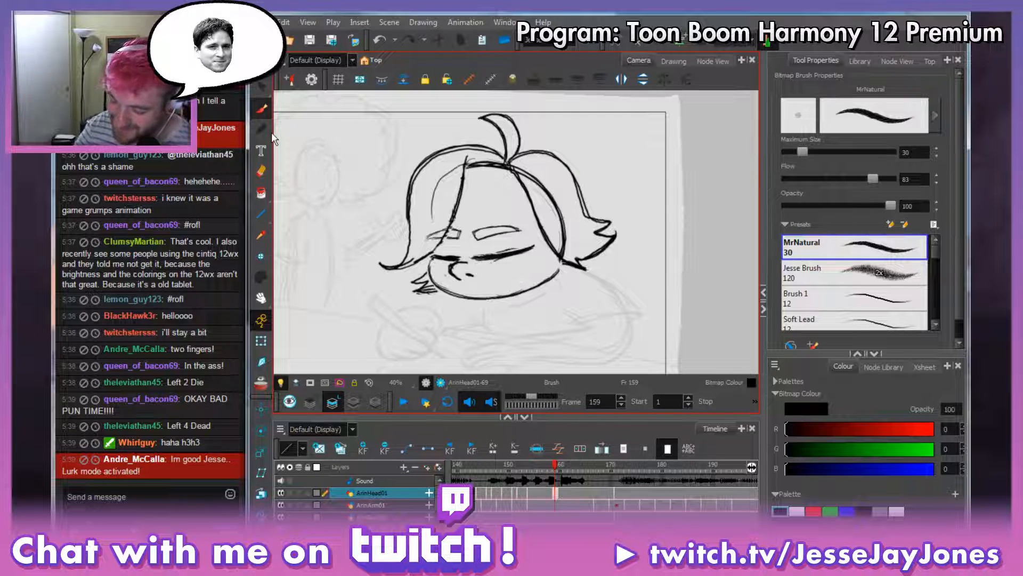
pyautogui.press('f')
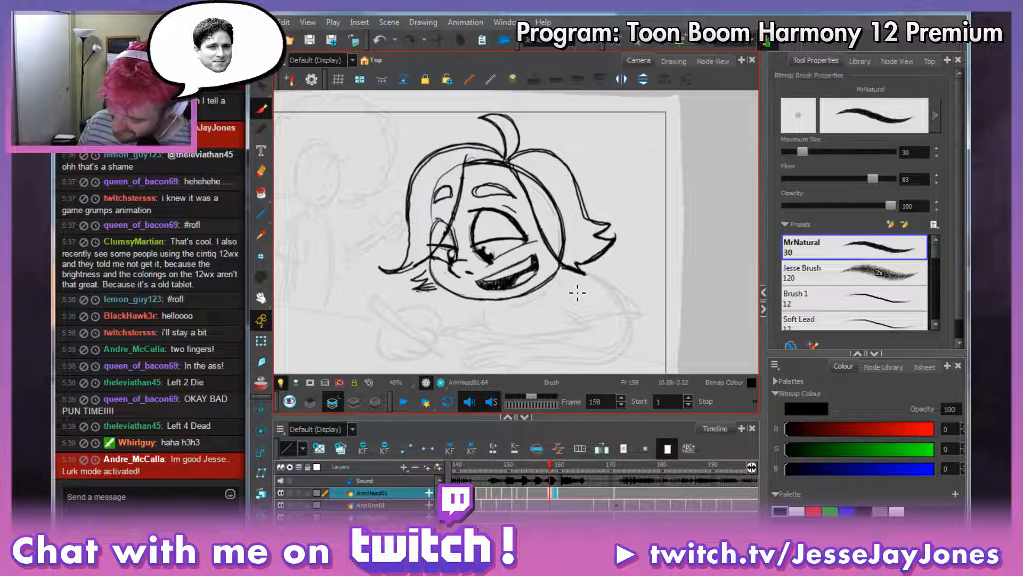
pyautogui.press('g')
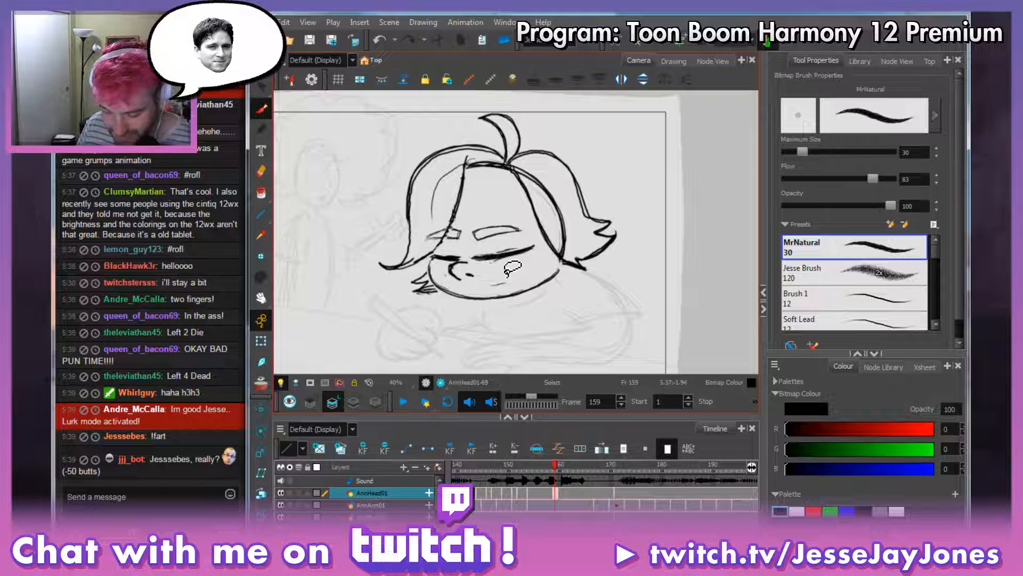
pyautogui.press('space')
pyautogui.moveTo(515, 270)
pyautogui.mouseDown()
pyautogui.moveTo(482, 294)
pyautogui.moveTo(511, 311)
pyautogui.mouseUp()
pyautogui.press('space')
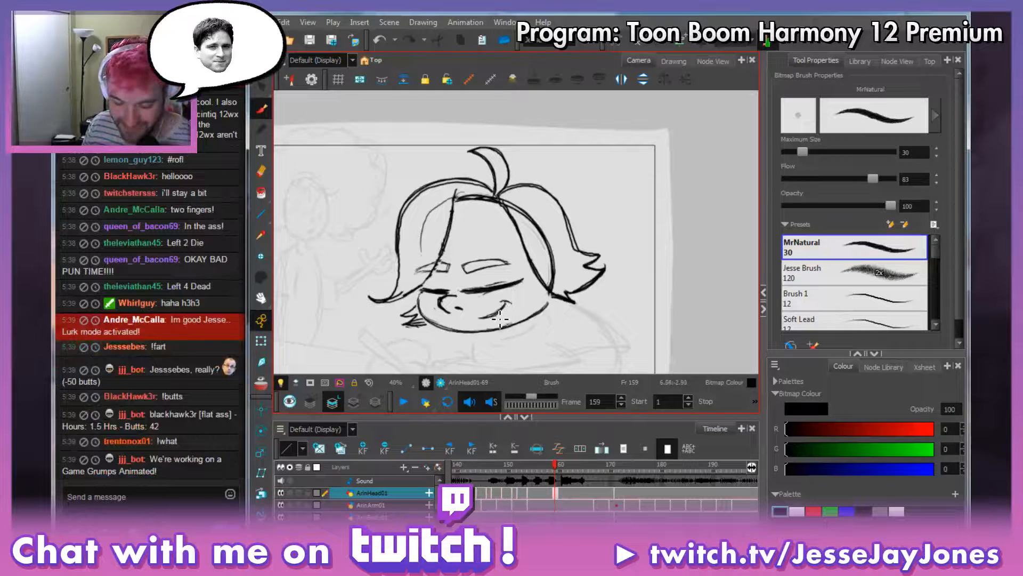
pyautogui.moveTo(496, 321)
pyautogui.mouseDown()
pyautogui.moveTo(484, 320)
pyautogui.moveTo(487, 305)
pyautogui.mouseUp()
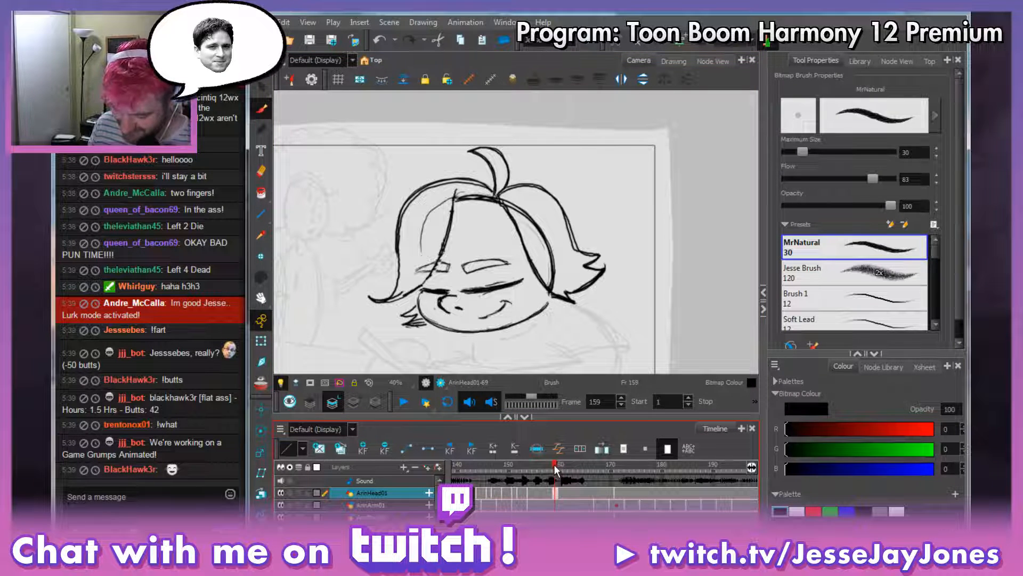
# Compare the new head drawing at frame 159 with the following head at frames 160 and 161, and save the scene.
pyautogui.moveTo(555, 469)
pyautogui.mouseDown()
pyautogui.moveTo(568, 467)
pyautogui.moveTo(510, 472)
pyautogui.moveTo(566, 481)
pyautogui.mouseUp()
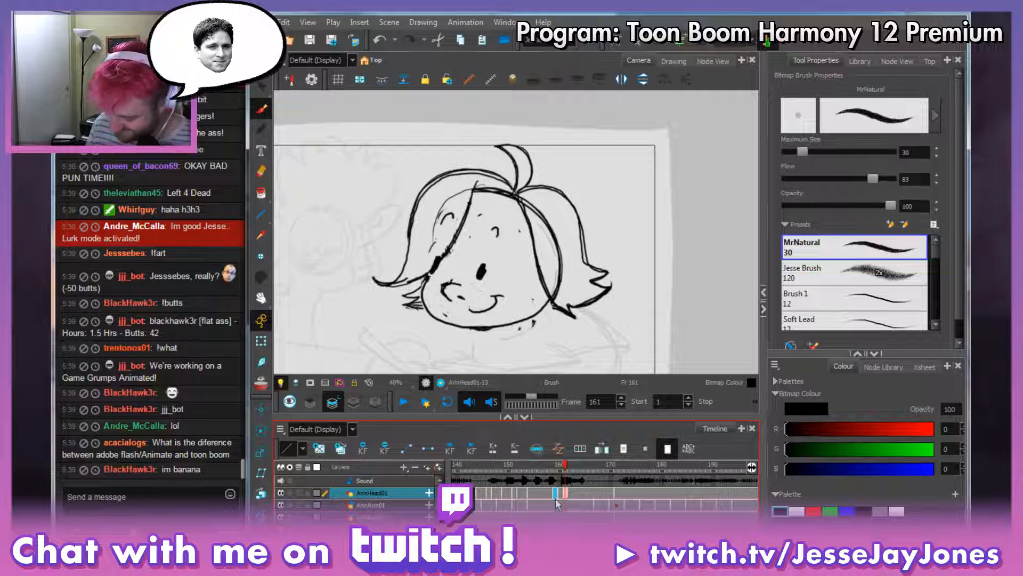
pyautogui.click(556, 476)
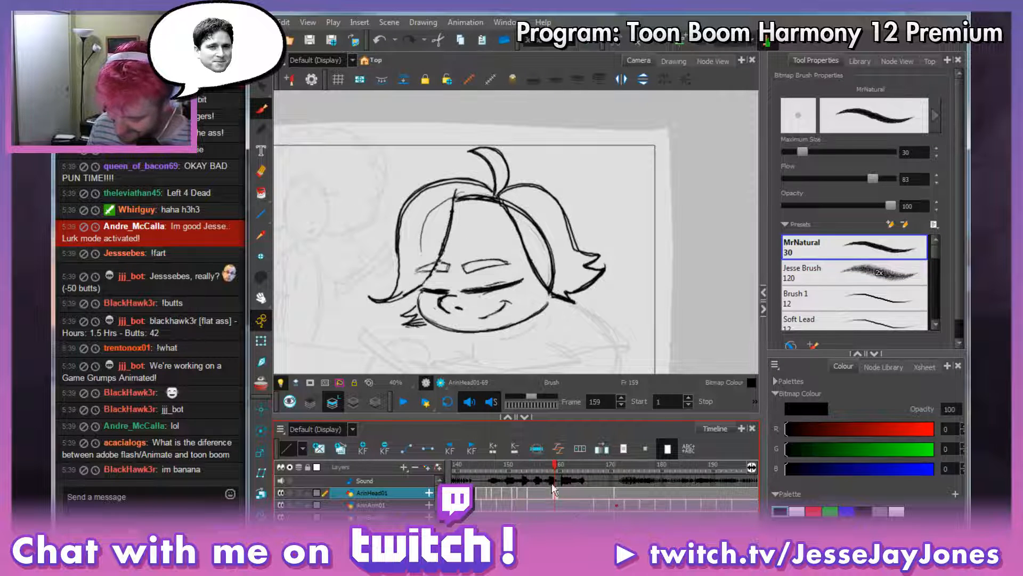
pyautogui.click(553, 497)
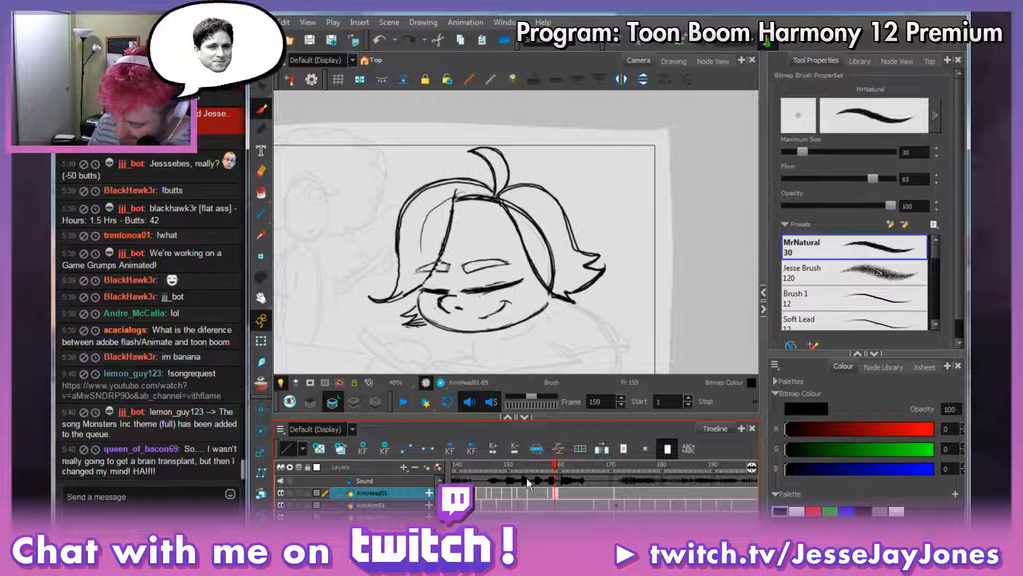
pyautogui.click(559, 491)
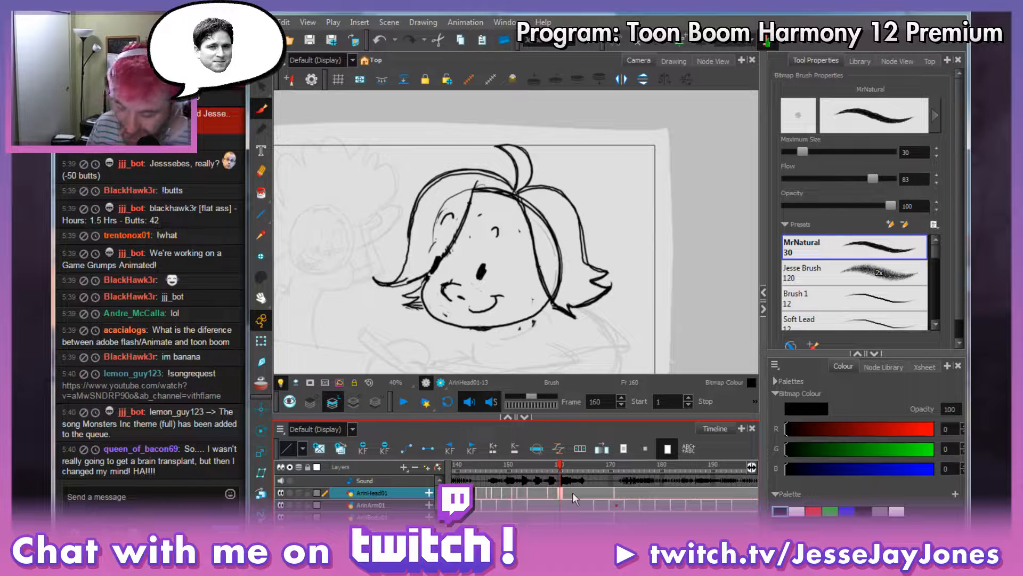
pyautogui.click(308, 41)
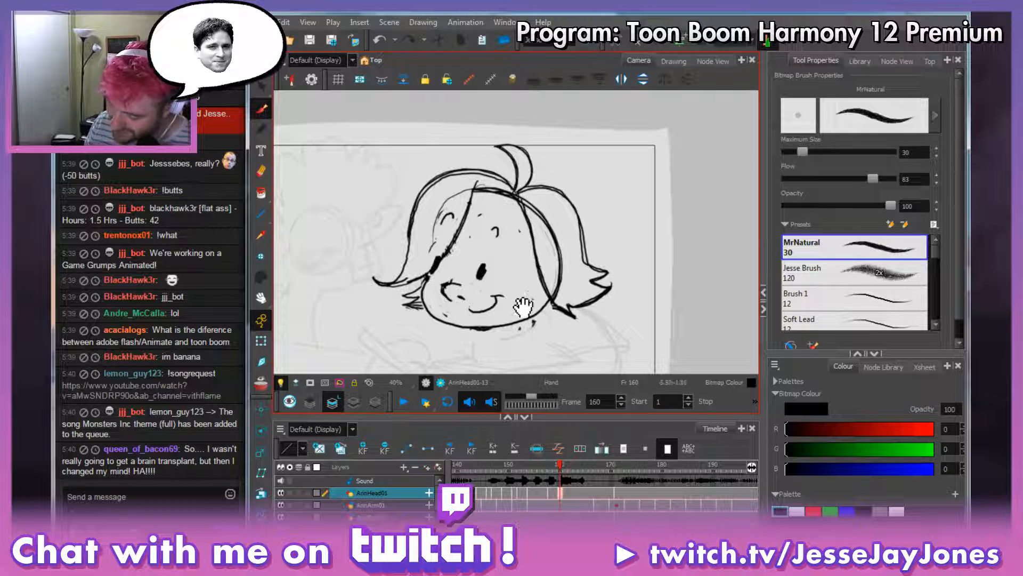
# Clear the head drawing from frames 160 and 161, keeping the open-eyed head from frame 162 onward.
pyautogui.moveTo(526, 297)
pyautogui.mouseDown()
pyautogui.moveTo(516, 286)
pyautogui.moveTo(555, 297)
pyautogui.moveTo(578, 327)
pyautogui.moveTo(565, 315)
pyautogui.mouseUp()
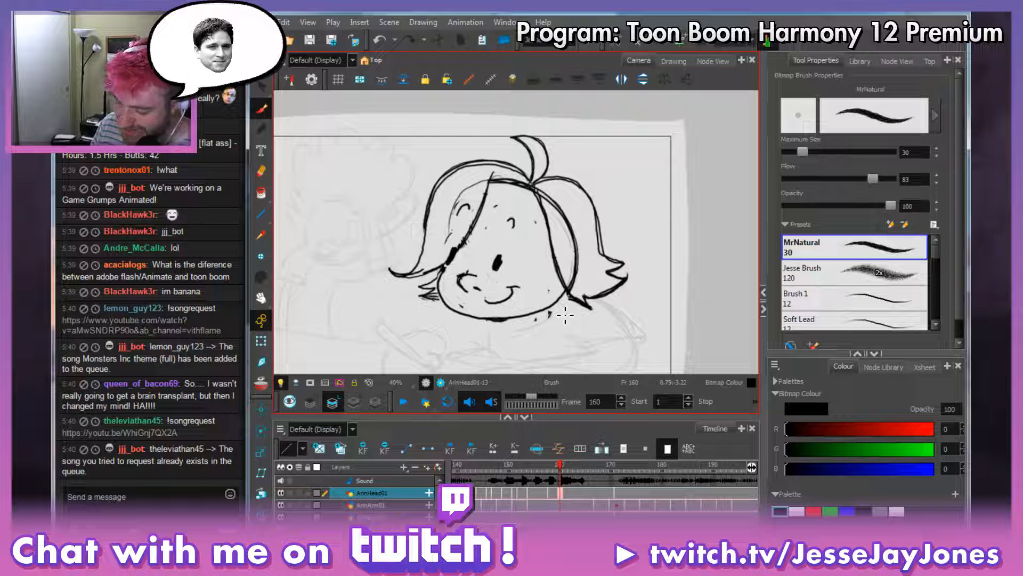
pyautogui.click(559, 492)
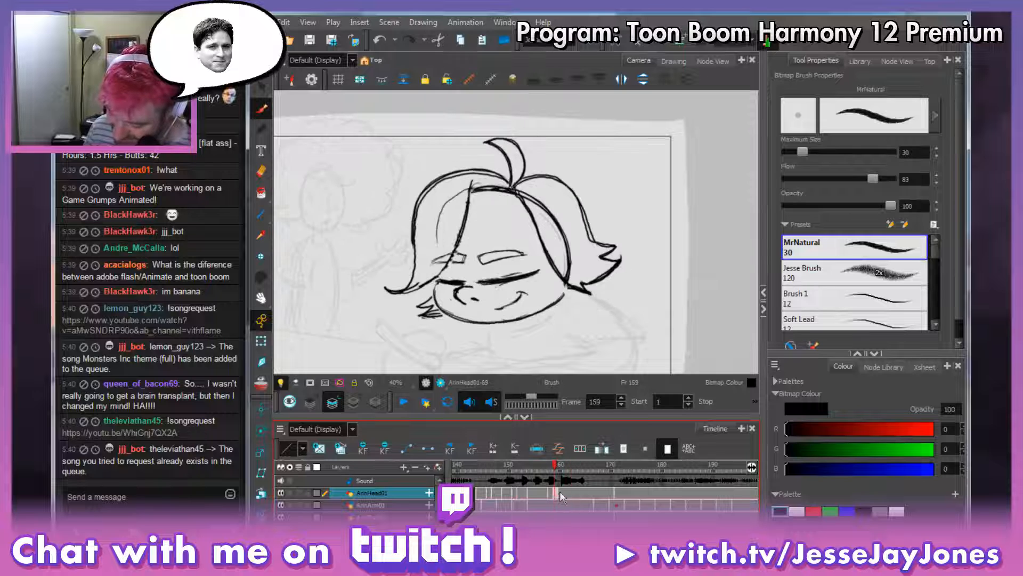
pyautogui.click(561, 491)
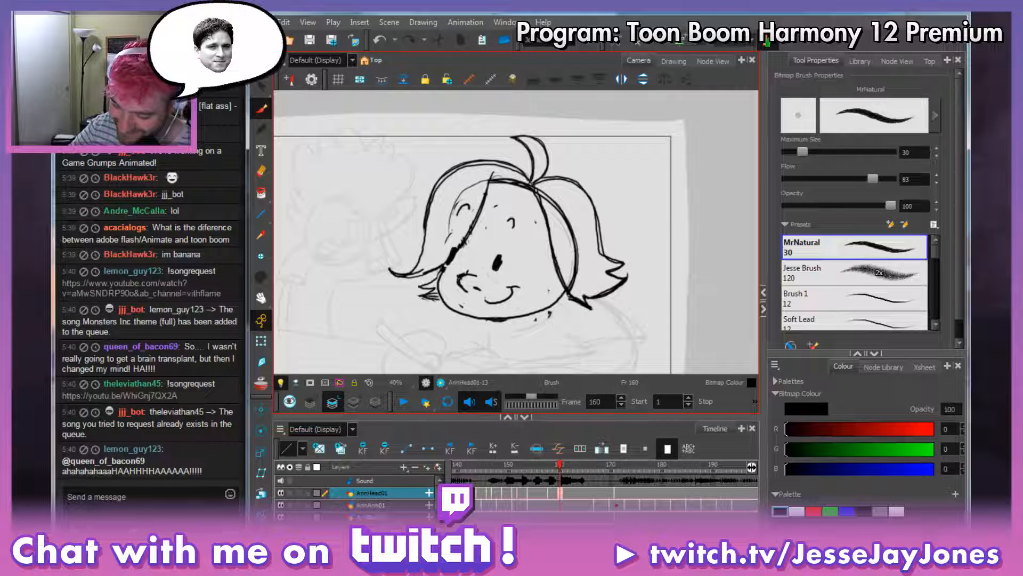
pyautogui.hotkey('alt', 's')
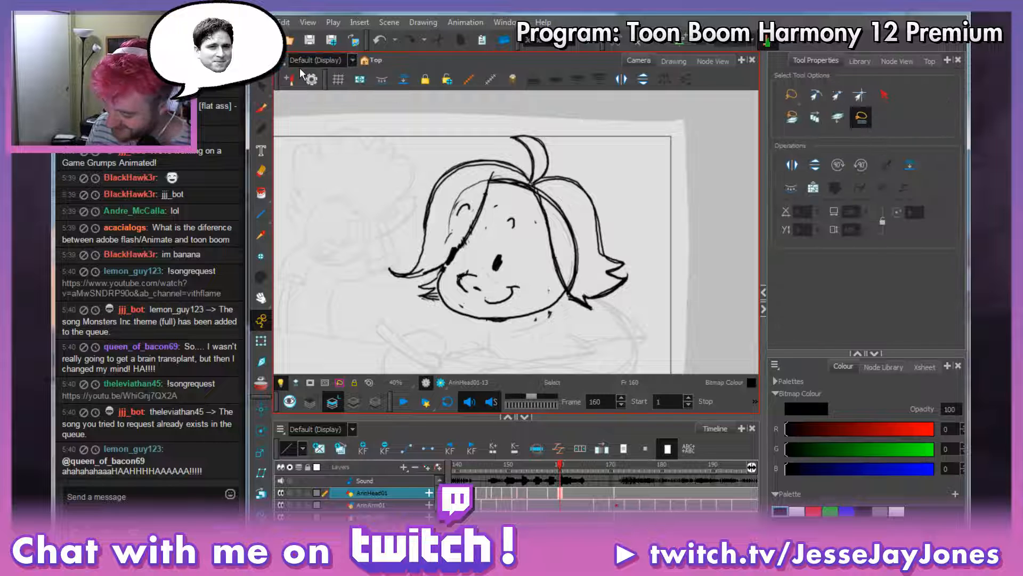
pyautogui.click(573, 496)
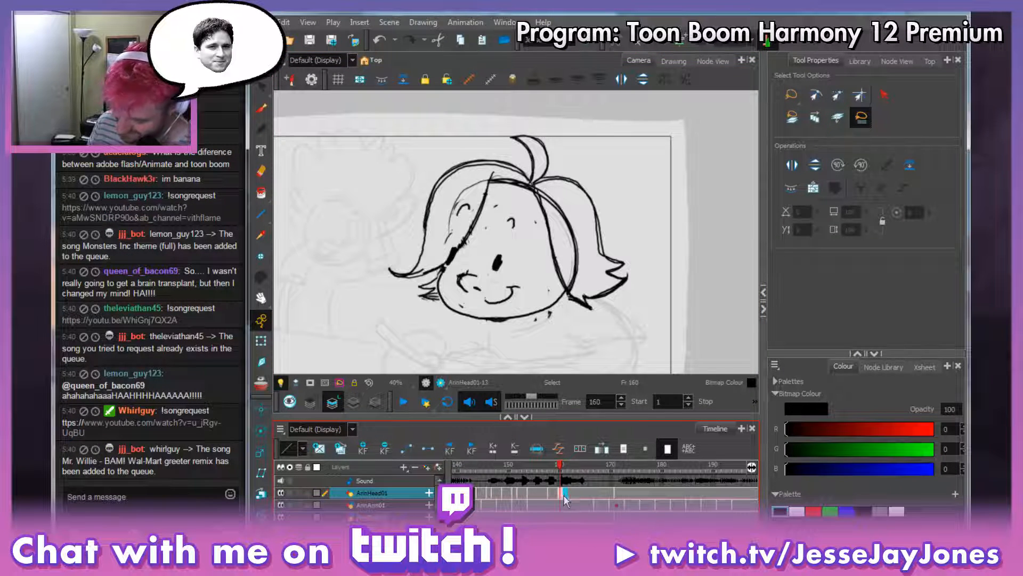
pyautogui.press('Delete')
pyautogui.click(571, 494)
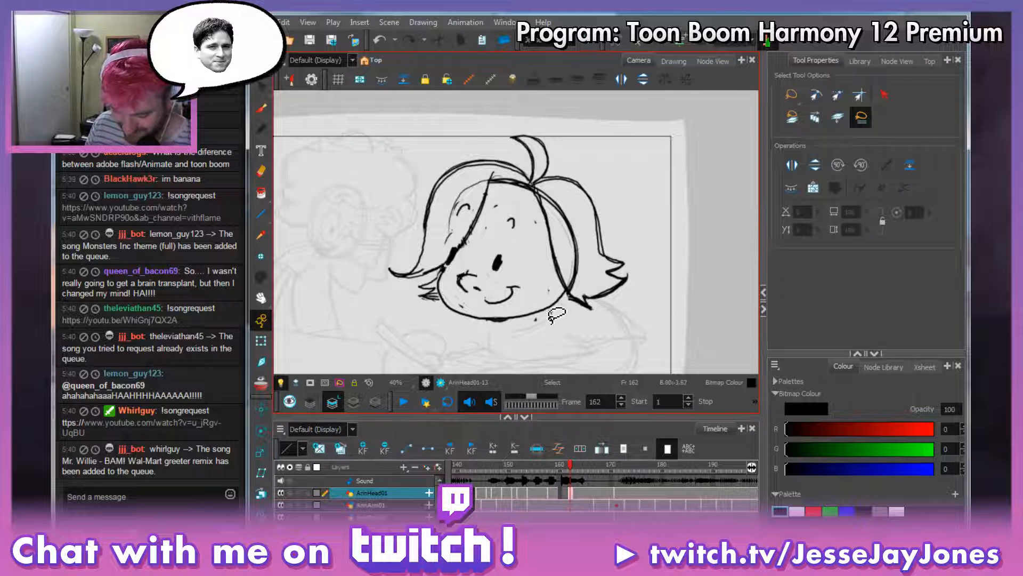
pyautogui.hotkey('ctrl', 'a')
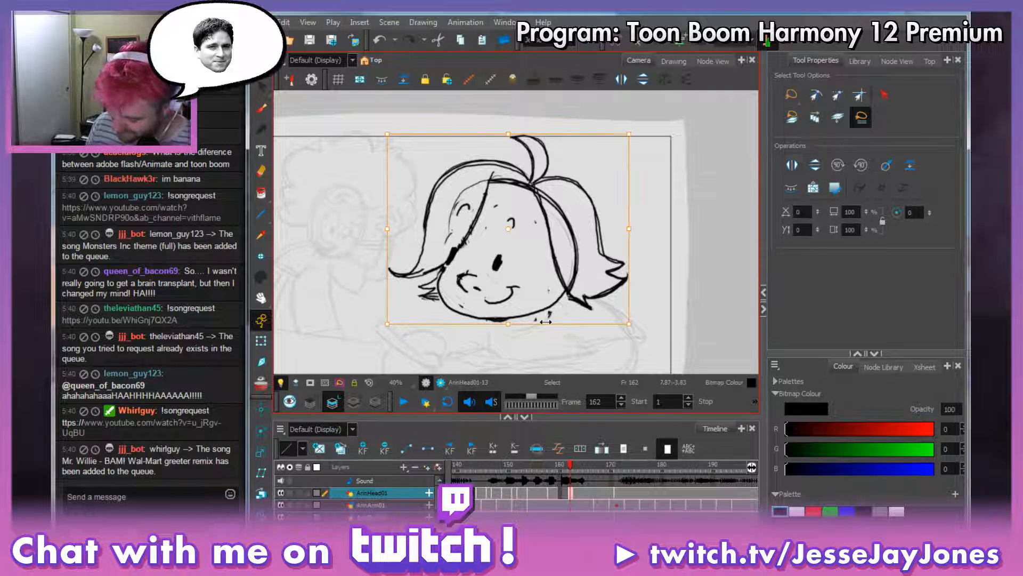
pyautogui.click(561, 493)
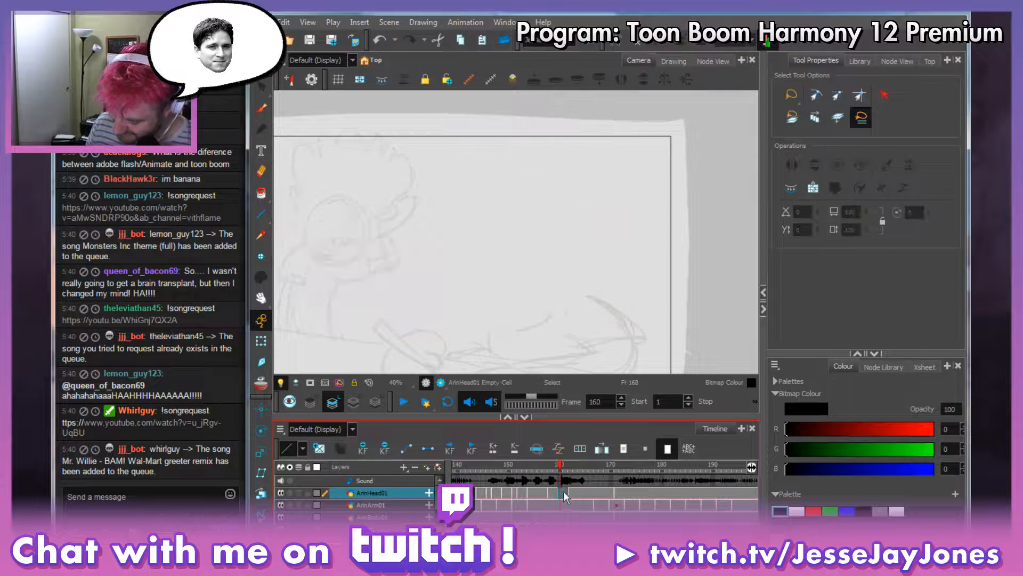
# Check the neighbouring head drawings with onion skin at frame 160, and flip between the empty frames and frame 162.
pyautogui.click(261, 385)
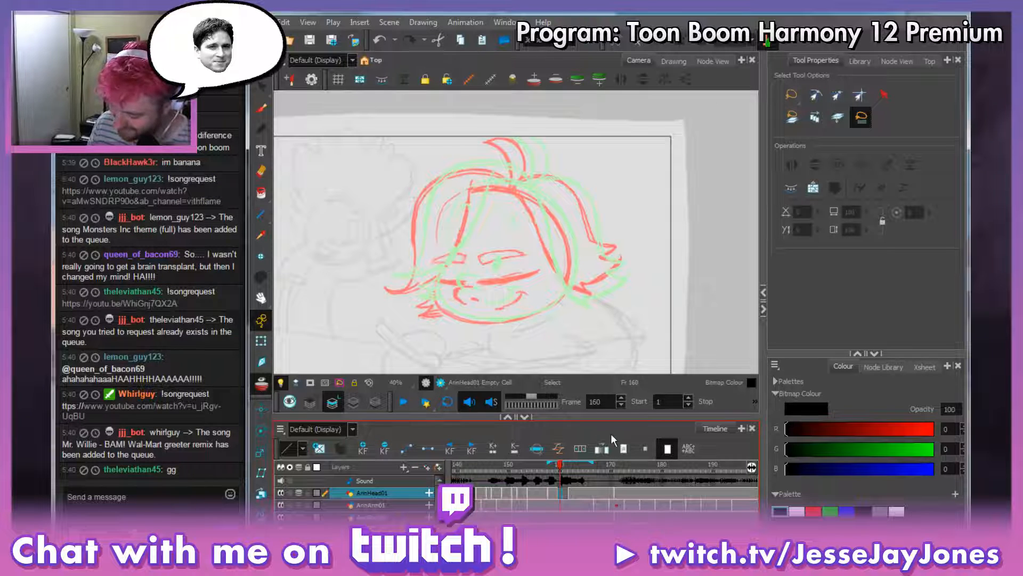
pyautogui.click(261, 385)
pyautogui.press('.')
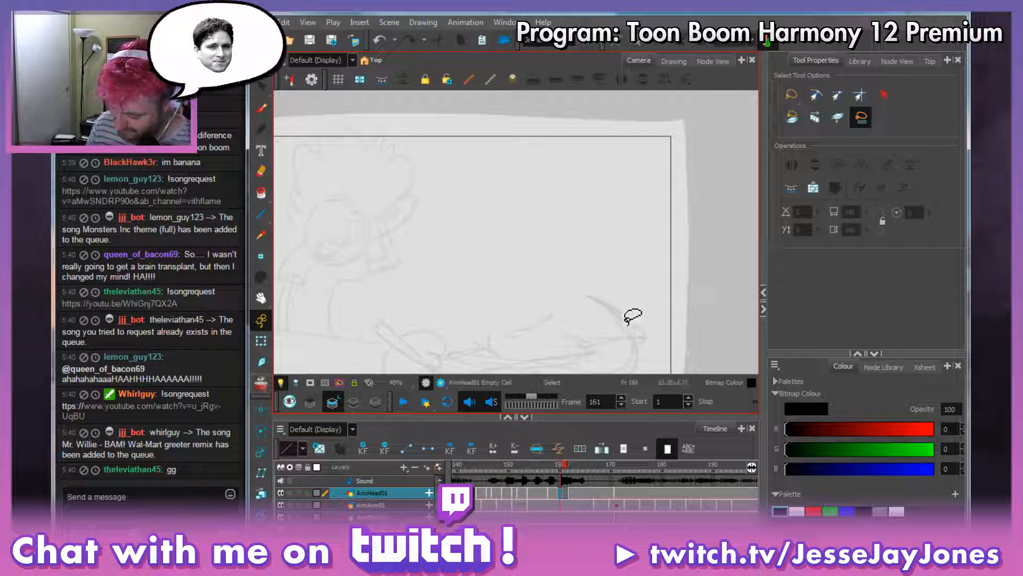
pyautogui.press('.')
pyautogui.press(',')
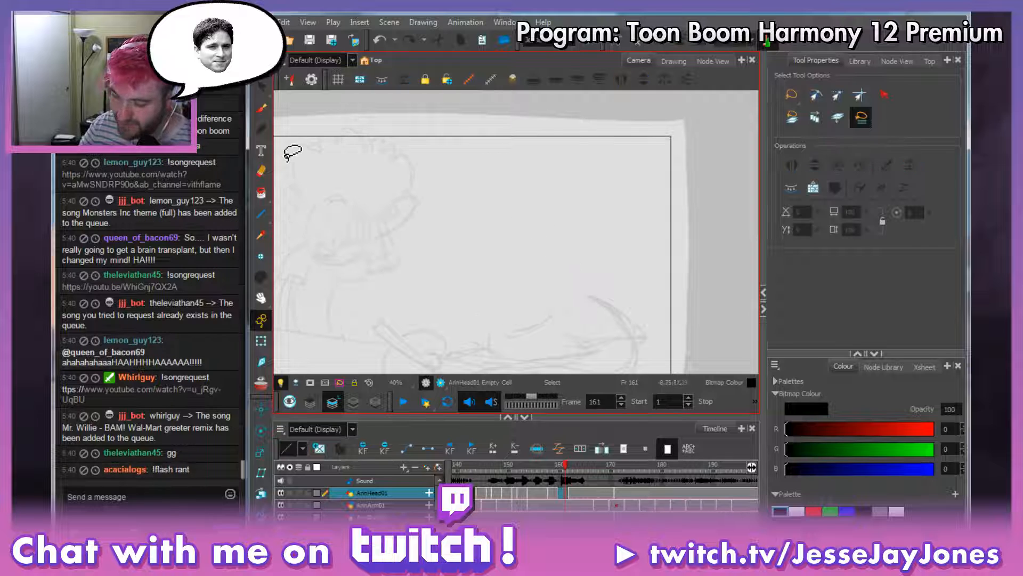
pyautogui.hotkey('alt', 'b')
pyautogui.press('.')
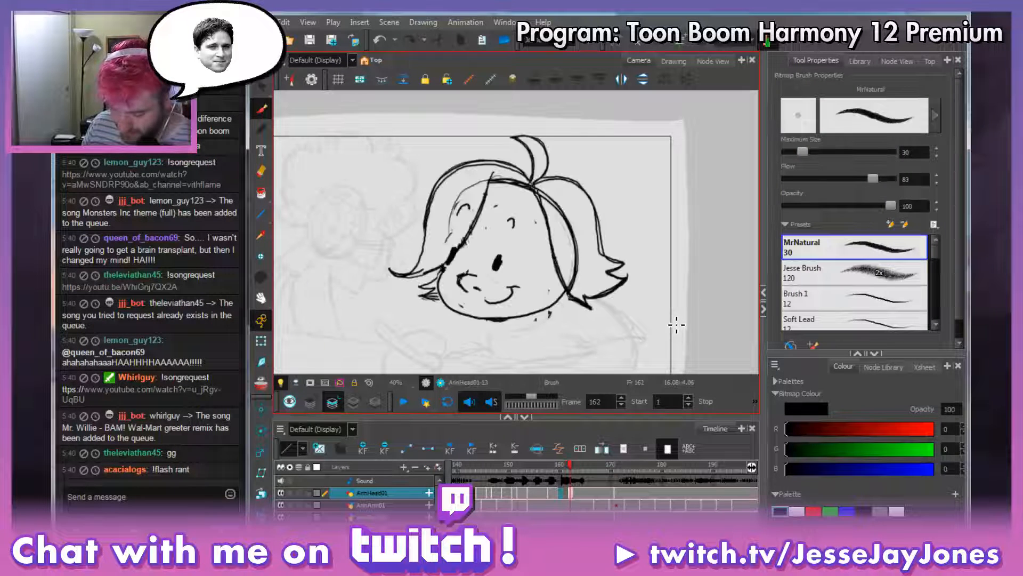
pyautogui.press(',')
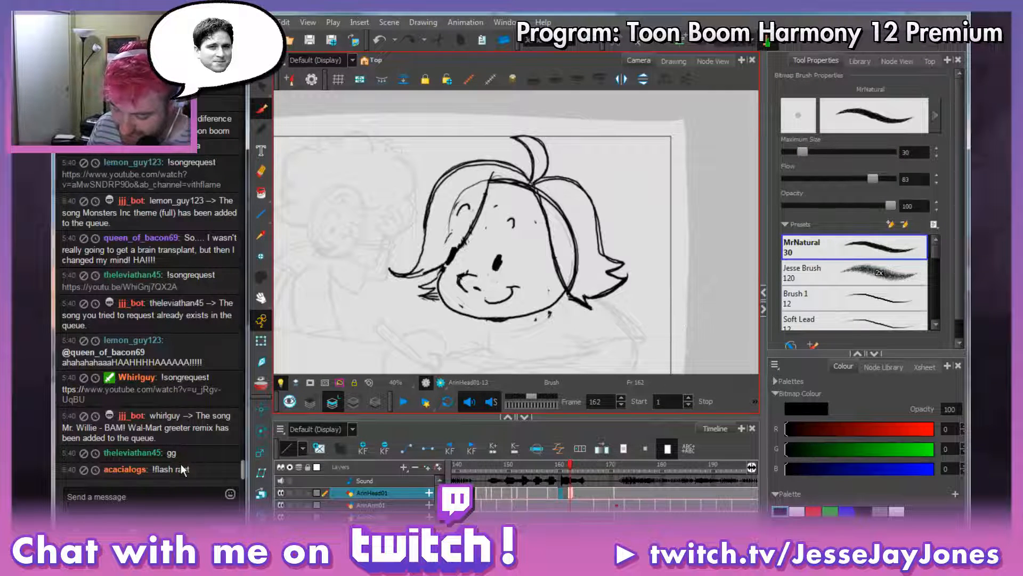
# Switch to the Twitch chat and send the command !flashrant.
pyautogui.click(159, 498)
pyautogui.write('!')
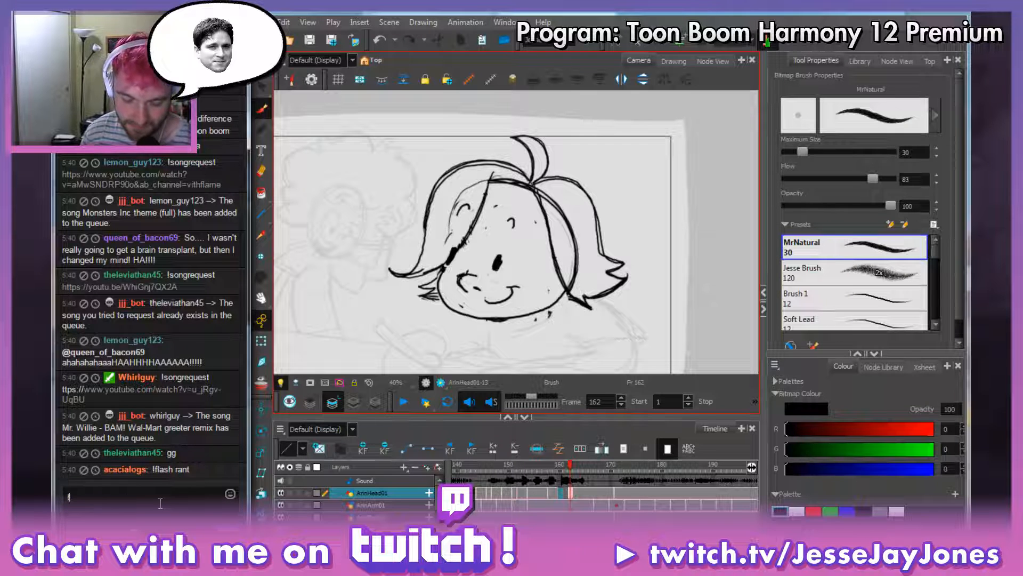
pyautogui.write('flashrant')
pyautogui.press('Return')
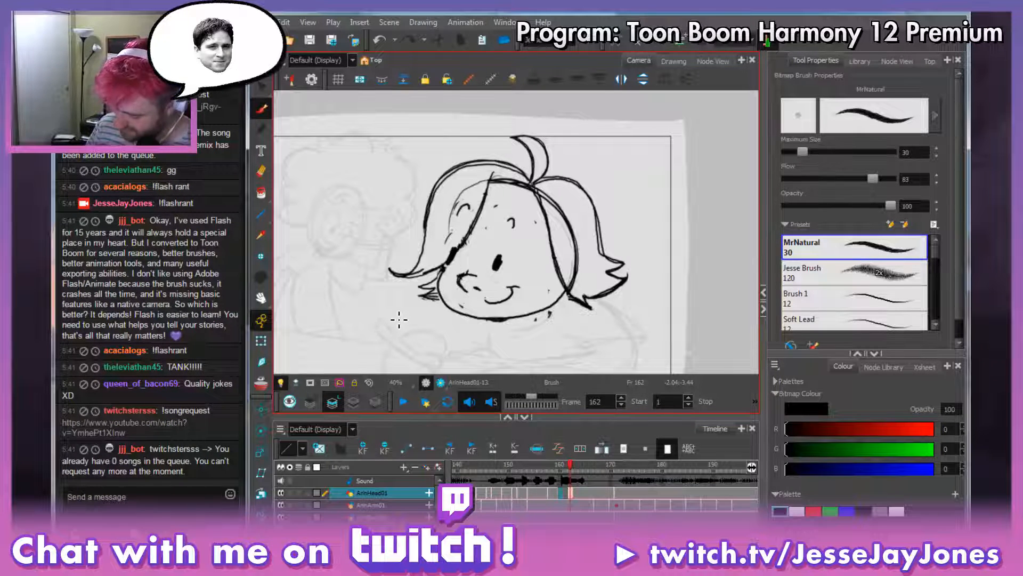
# Set the brush colour to Red and onion-skin only the following head drawing at the empty frame 161 of the head layer.
pyautogui.click(565, 493)
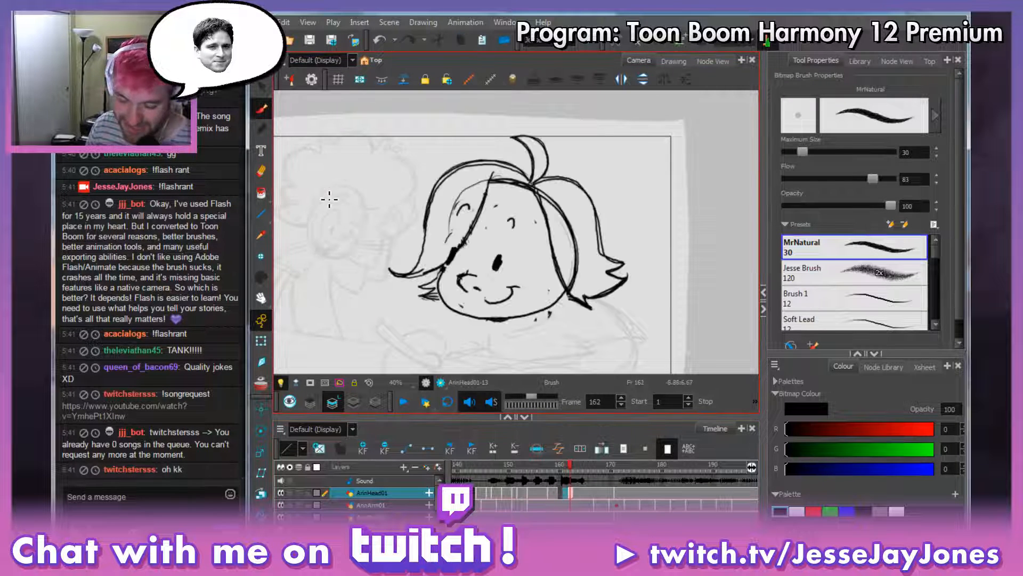
pyautogui.hotkey('alt', 's')
pyautogui.hotkey('alt', 'b')
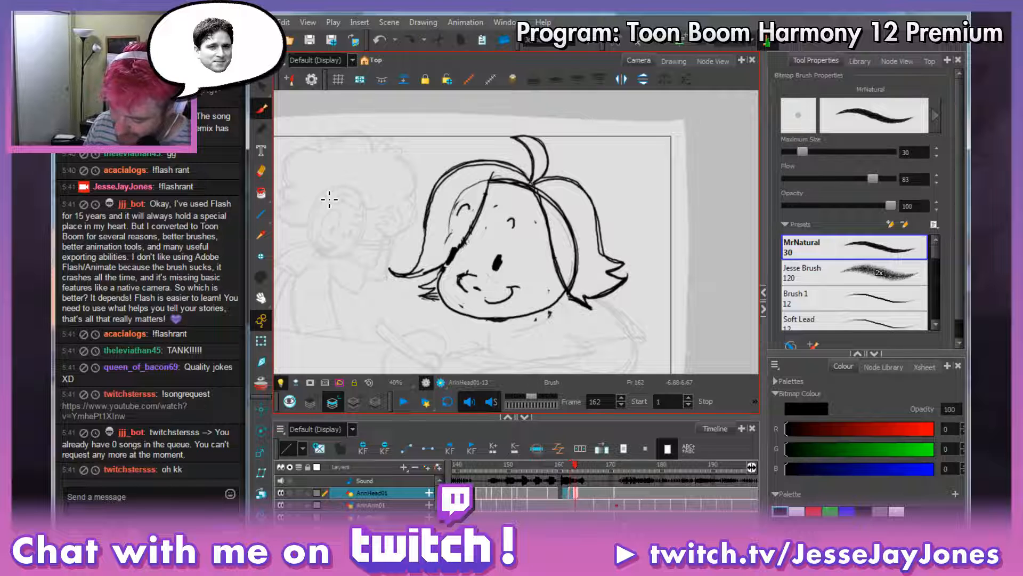
pyautogui.press('.')
pyautogui.click(813, 510)
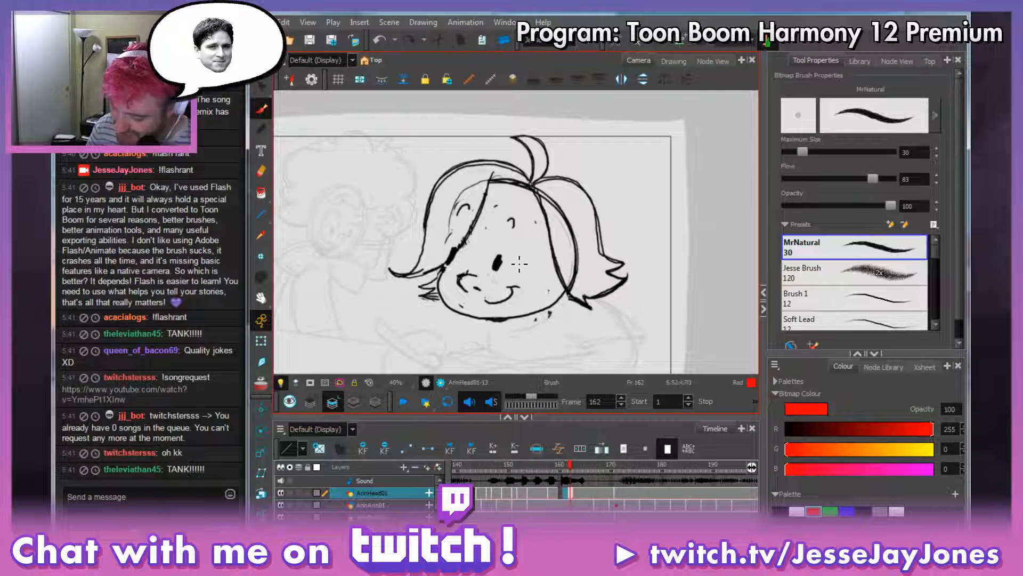
pyautogui.press('.')
pyautogui.press(',')
pyautogui.press('.')
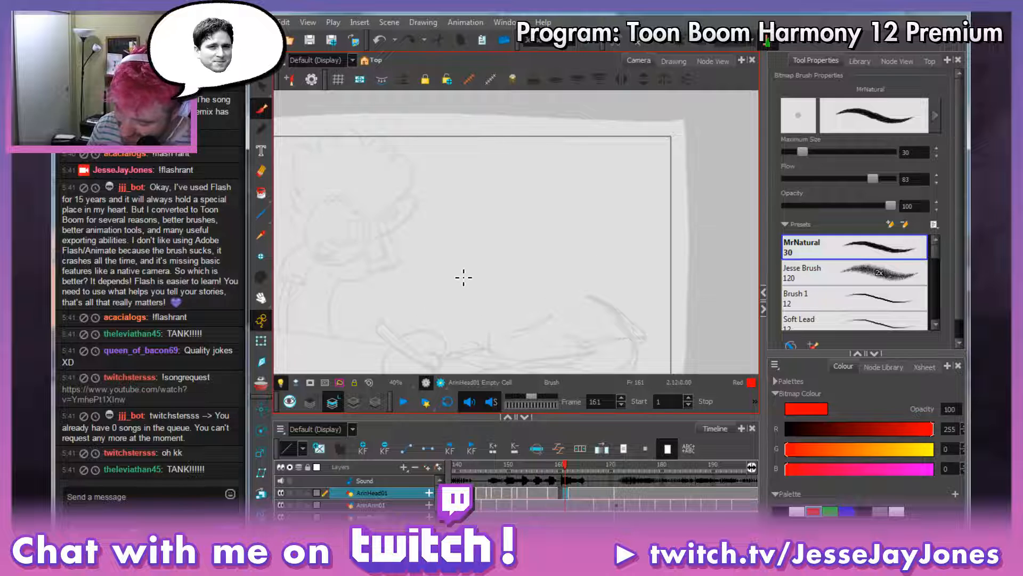
pyautogui.press(',')
pyautogui.press(',')
pyautogui.hotkey('alt', 'o')
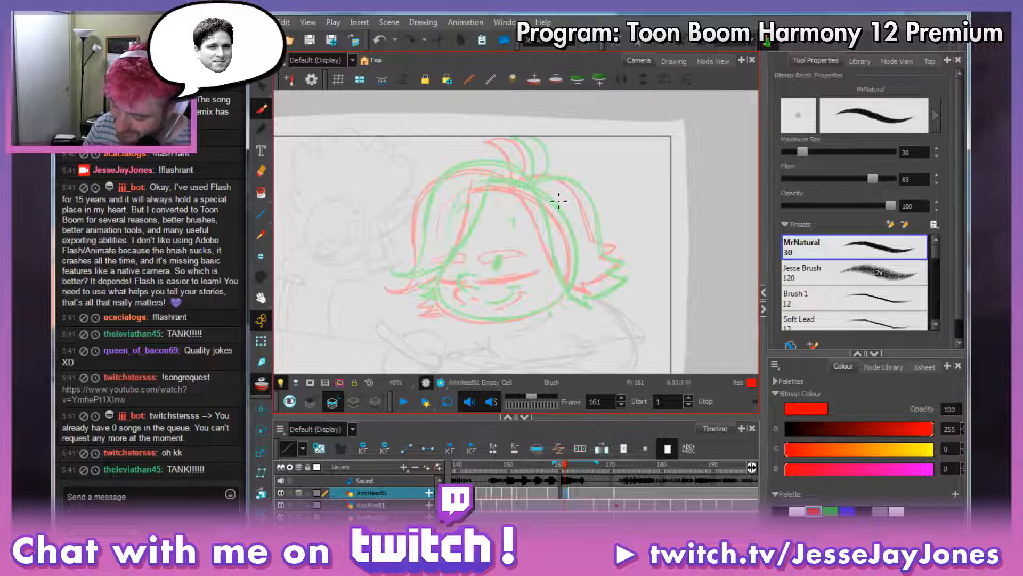
pyautogui.moveTo(555, 462)
pyautogui.mouseDown()
pyautogui.moveTo(593, 461)
pyautogui.moveTo(567, 462)
pyautogui.mouseUp()
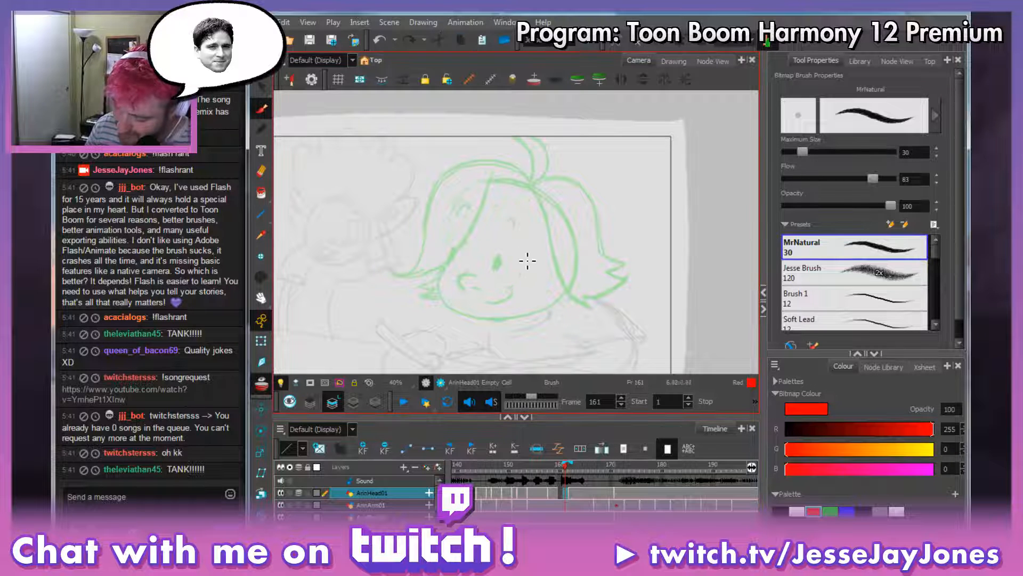
# Rough in the head and face outline in red at frame 161, following the onion-skinned head with overlapping strokes.
pyautogui.moveTo(509, 316)
pyautogui.mouseDown()
pyautogui.moveTo(553, 305)
pyautogui.moveTo(568, 283)
pyautogui.moveTo(565, 209)
pyautogui.moveTo(521, 175)
pyautogui.moveTo(491, 178)
pyautogui.moveTo(466, 203)
pyautogui.mouseUp()
pyautogui.moveTo(461, 246); pyautogui.dragTo(448, 294)
pyautogui.moveTo(530, 311)
pyautogui.mouseDown()
pyautogui.moveTo(479, 319)
pyautogui.moveTo(449, 296)
pyautogui.moveTo(463, 215)
pyautogui.moveTo(533, 176)
pyautogui.mouseUp()
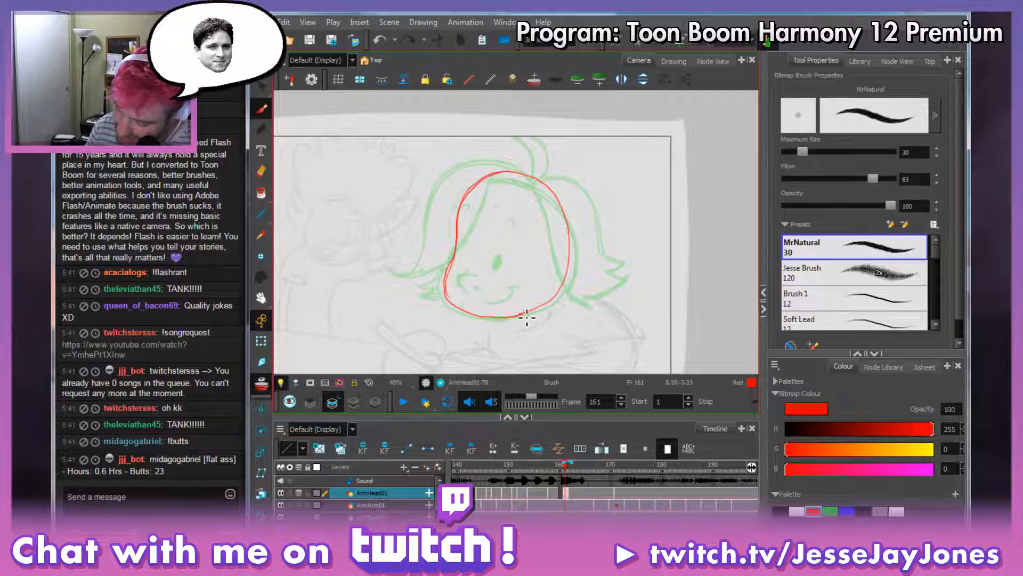
pyautogui.moveTo(527, 317)
pyautogui.mouseDown()
pyautogui.moveTo(571, 283)
pyautogui.moveTo(574, 233)
pyautogui.moveTo(557, 194)
pyautogui.moveTo(514, 180)
pyautogui.moveTo(488, 182)
pyautogui.moveTo(473, 200)
pyautogui.moveTo(448, 291)
pyautogui.moveTo(504, 322)
pyautogui.moveTo(563, 297)
pyautogui.moveTo(575, 248)
pyautogui.moveTo(566, 218)
pyautogui.moveTo(526, 181)
pyautogui.moveTo(490, 189)
pyautogui.moveTo(566, 204)
pyautogui.moveTo(521, 179)
pyautogui.mouseUp()
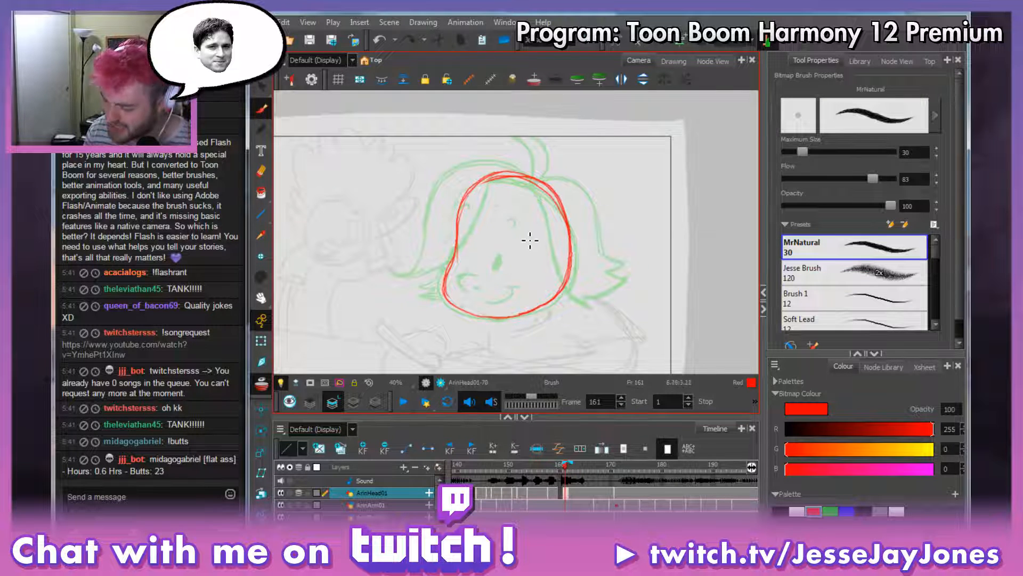
# Flip between frames 161 and 162 to compare the red face outline with the following head drawing.
pyautogui.press('space')
pyautogui.moveTo(549, 277); pyautogui.dragTo(559, 294)
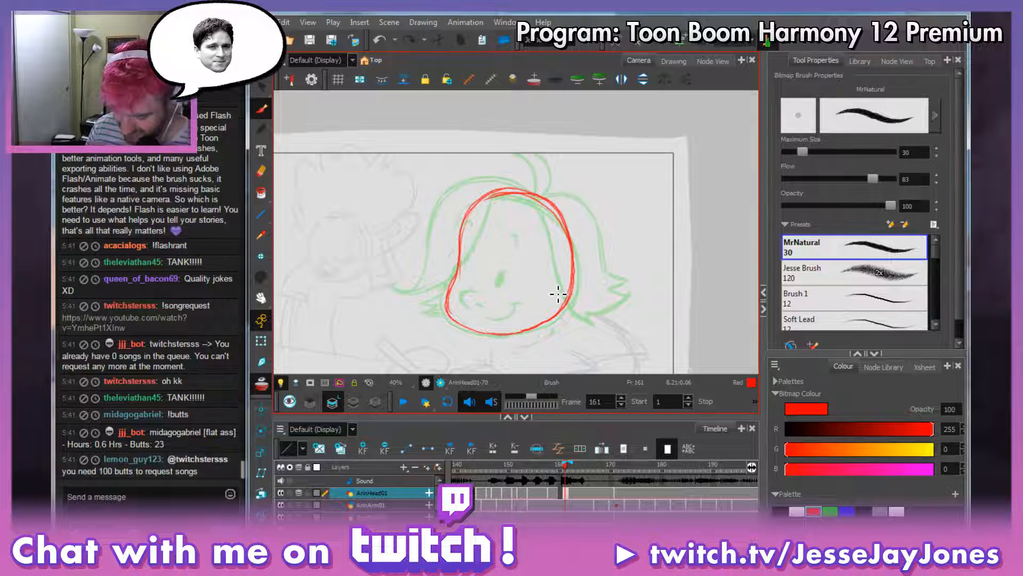
pyautogui.press('.')
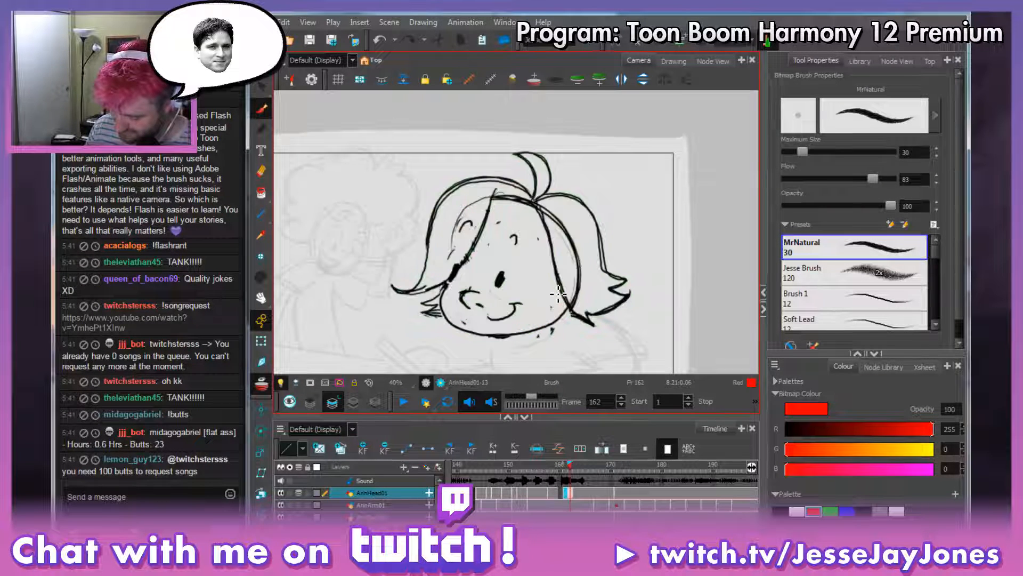
pyautogui.press(',')
pyautogui.press('.')
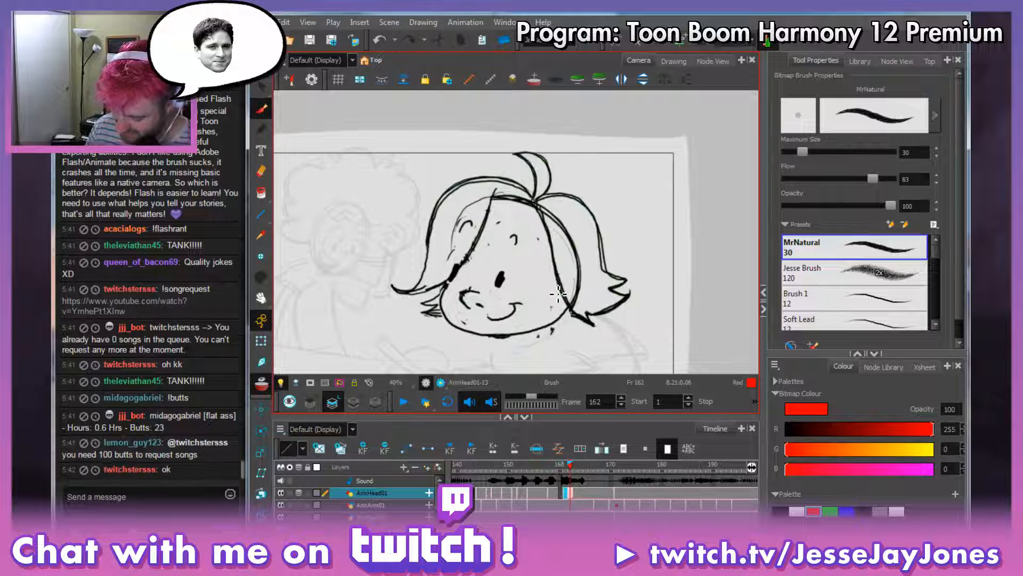
pyautogui.press(',')
pyautogui.press('.')
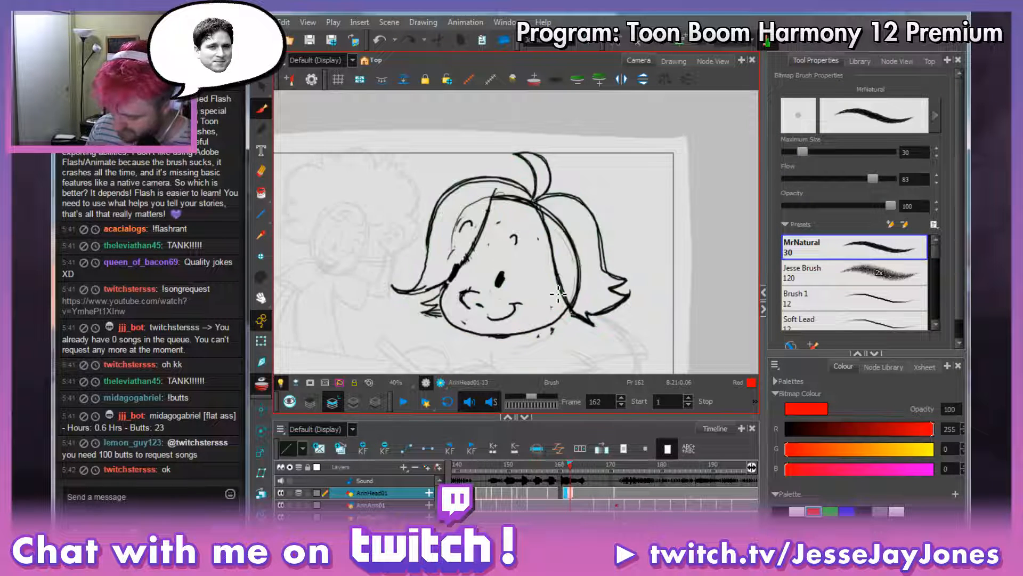
pyautogui.press(',')
pyautogui.press('.')
pyautogui.press(',')
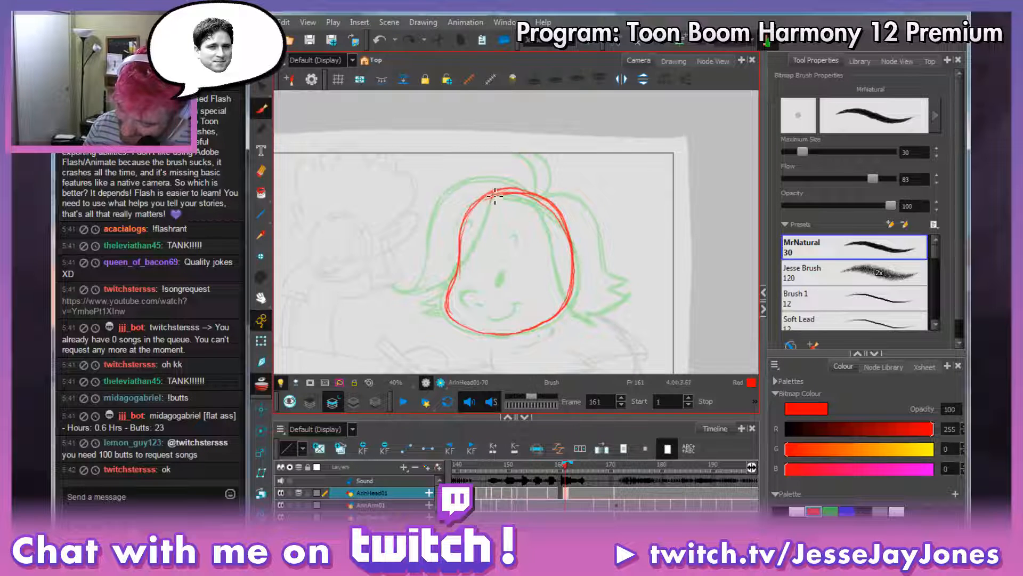
# Sketch the swept lock of hair at frame 161, from the parting over the forehead to the flicked tip and outer contour.
pyautogui.moveTo(492, 195)
pyautogui.mouseDown()
pyautogui.moveTo(469, 274)
pyautogui.moveTo(426, 302)
pyautogui.moveTo(476, 267)
pyautogui.mouseUp()
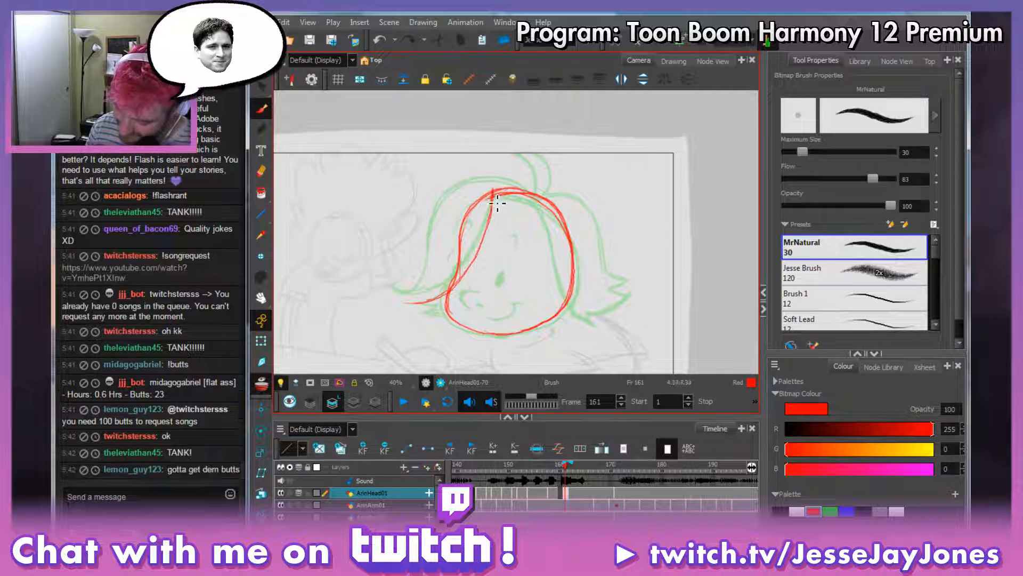
pyautogui.moveTo(433, 302)
pyautogui.mouseDown()
pyautogui.moveTo(399, 302)
pyautogui.moveTo(410, 296)
pyautogui.mouseUp()
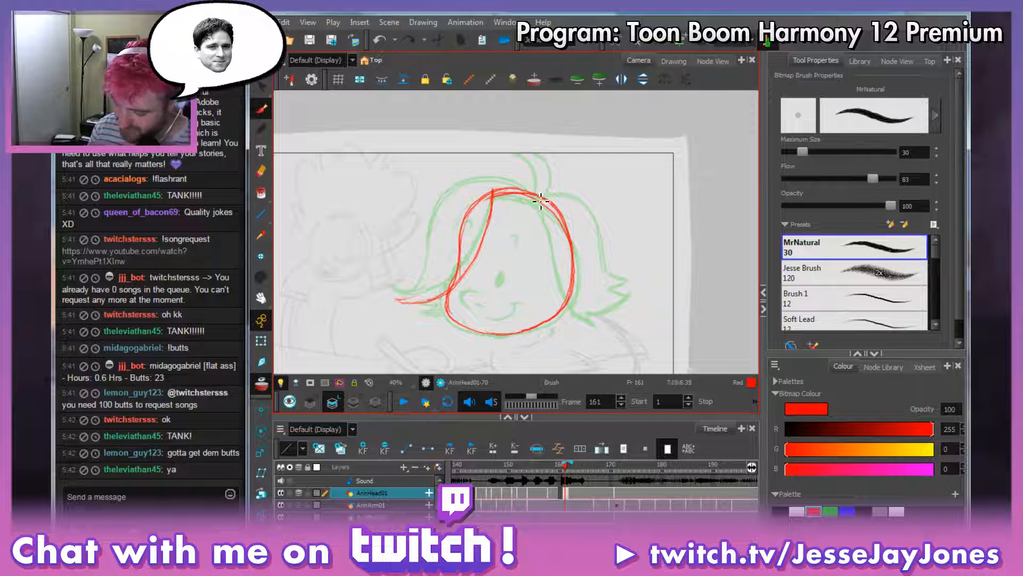
pyautogui.moveTo(537, 194)
pyautogui.mouseDown()
pyautogui.moveTo(506, 178)
pyautogui.moveTo(475, 181)
pyautogui.moveTo(448, 209)
pyautogui.moveTo(422, 290)
pyautogui.moveTo(399, 302)
pyautogui.moveTo(424, 290)
pyautogui.moveTo(455, 199)
pyautogui.moveTo(540, 188)
pyautogui.moveTo(537, 196)
pyautogui.moveTo(491, 179)
pyautogui.mouseUp()
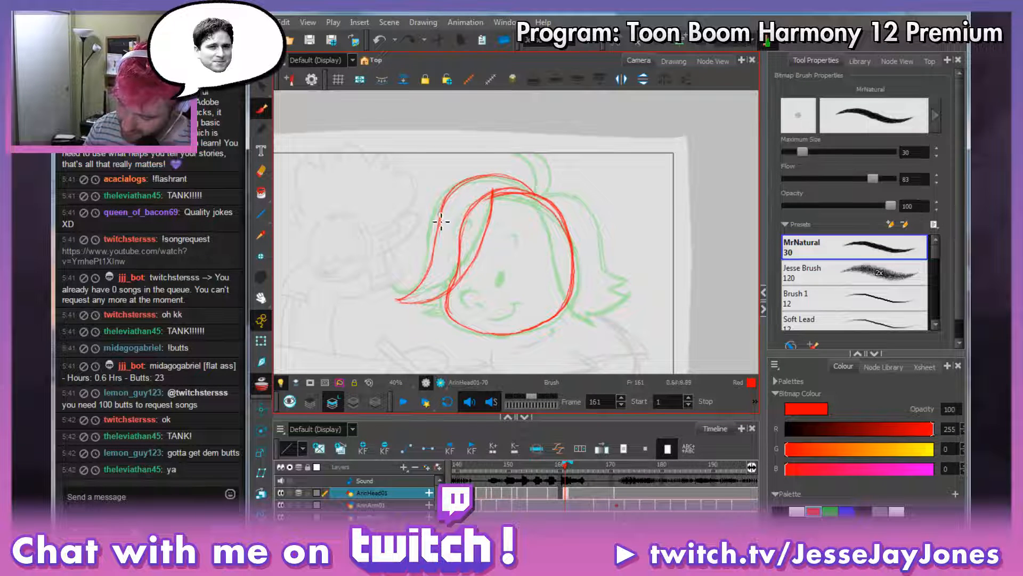
pyautogui.moveTo(440, 221); pyautogui.dragTo(426, 280)
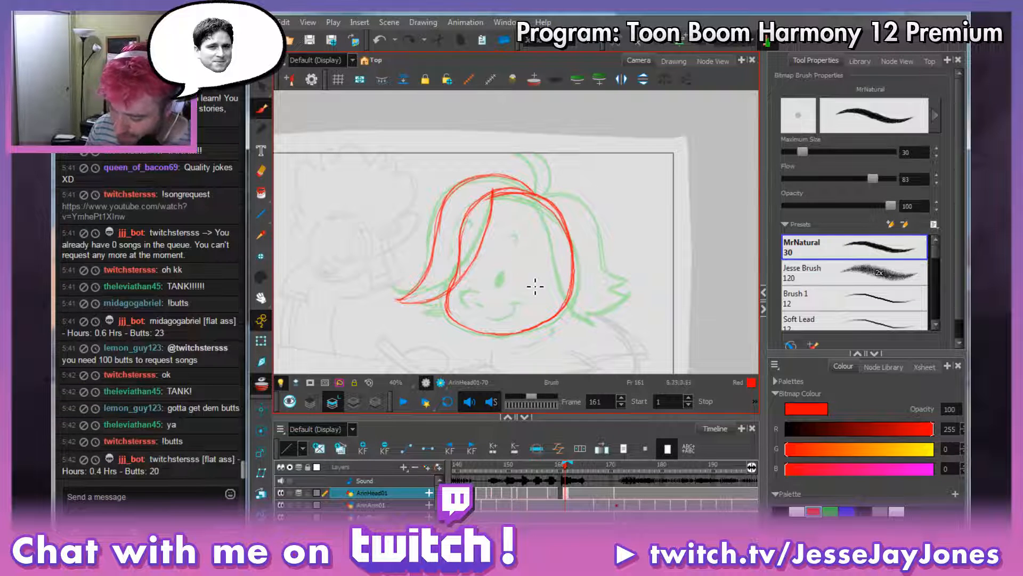
# Flip repeatedly between frames 161 and 162 to check how the swept hair lock and face outline move.
pyautogui.moveTo(582, 272)
pyautogui.mouseDown()
pyautogui.moveTo(501, 318)
pyautogui.moveTo(560, 279)
pyautogui.moveTo(521, 288)
pyautogui.mouseUp()
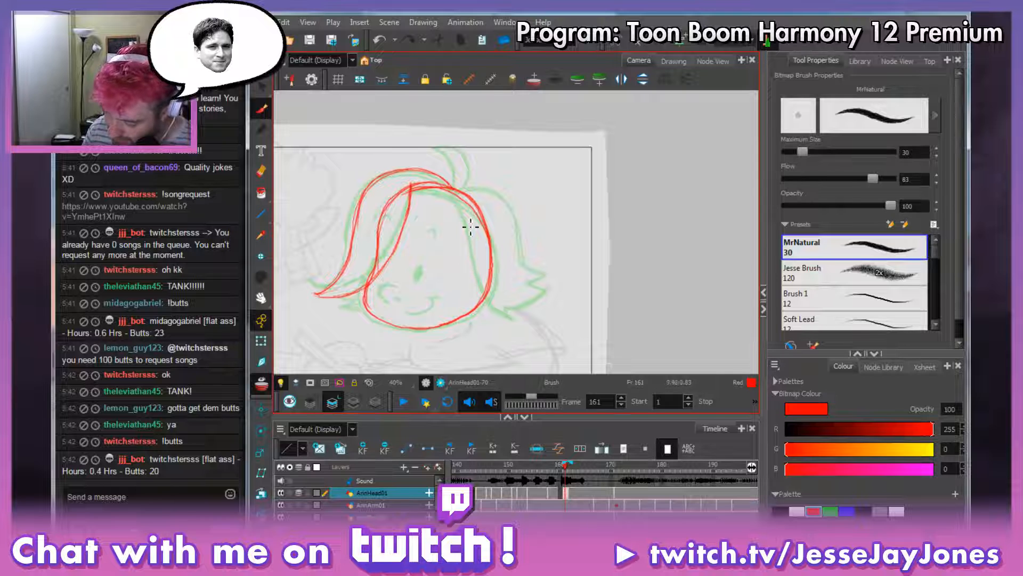
pyautogui.press('.')
pyautogui.press(',')
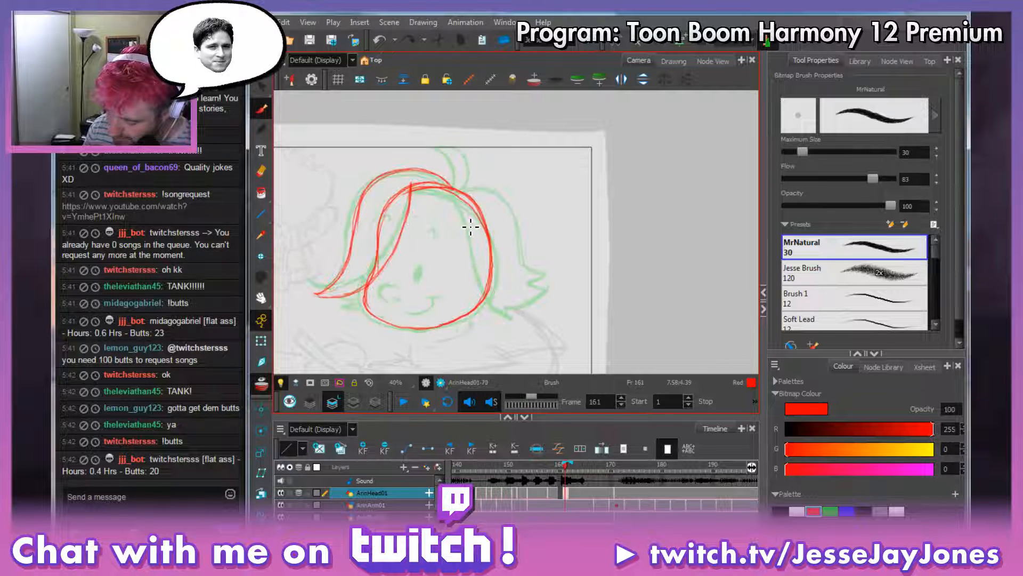
pyautogui.press(',')
pyautogui.press('.')
pyautogui.press('.')
pyautogui.press(',')
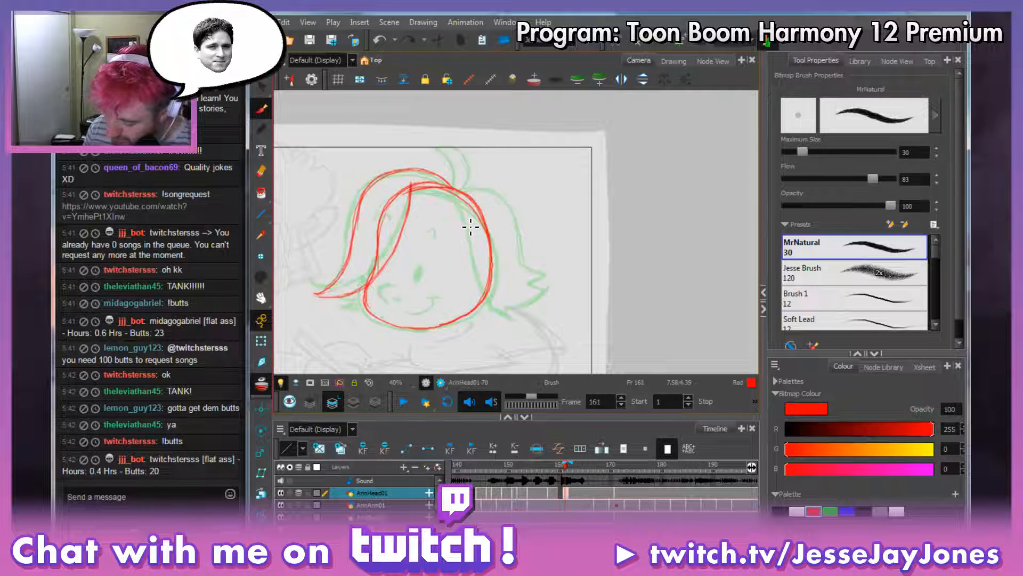
pyautogui.press('.')
pyautogui.press(',')
pyautogui.press('.')
pyautogui.press(',')
pyautogui.press('.')
pyautogui.press(',')
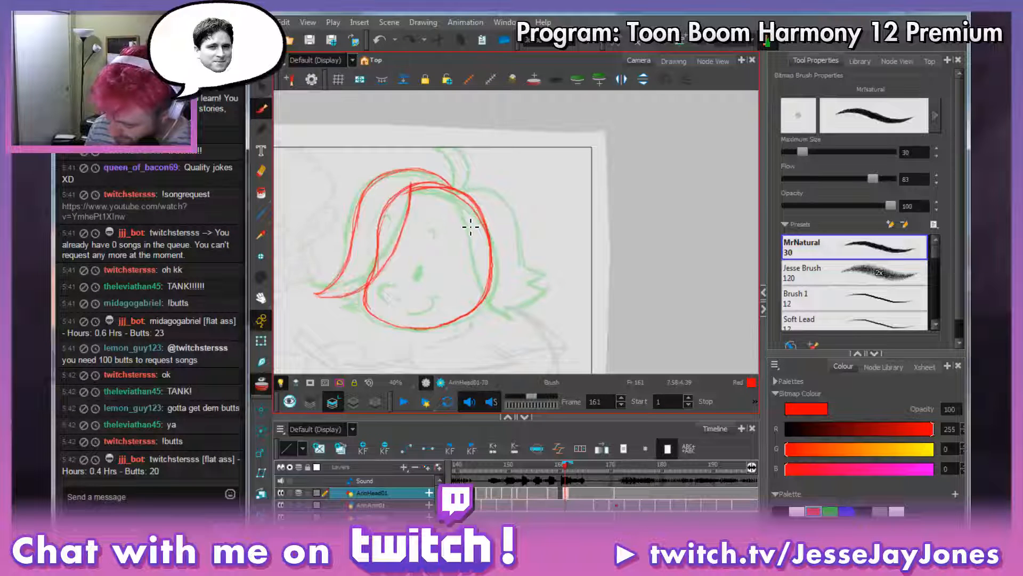
pyautogui.press('.')
pyautogui.press(',')
pyautogui.press('.')
pyautogui.press(',')
pyautogui.press('.')
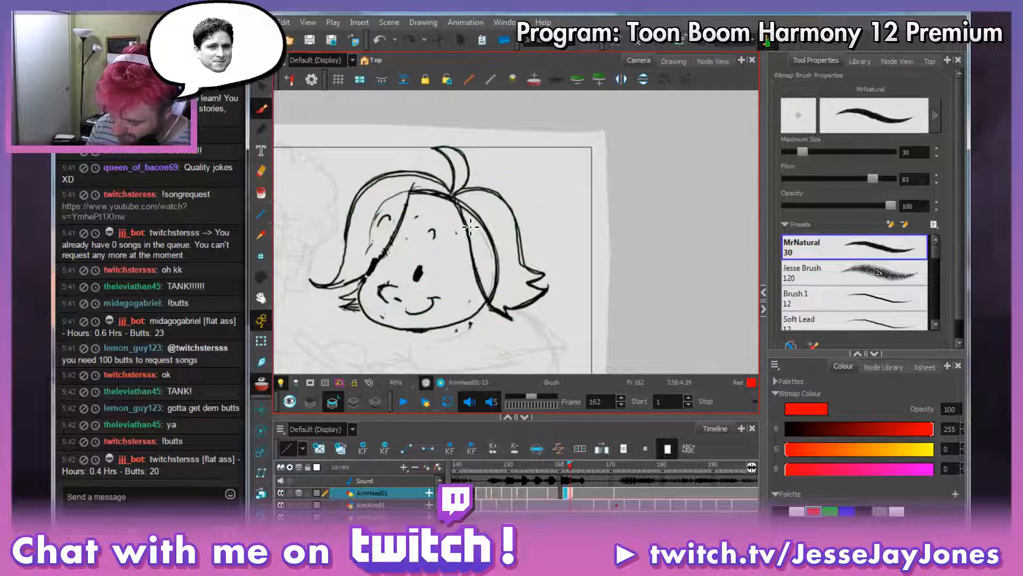
pyautogui.press(',')
pyautogui.press('.')
pyautogui.press(',')
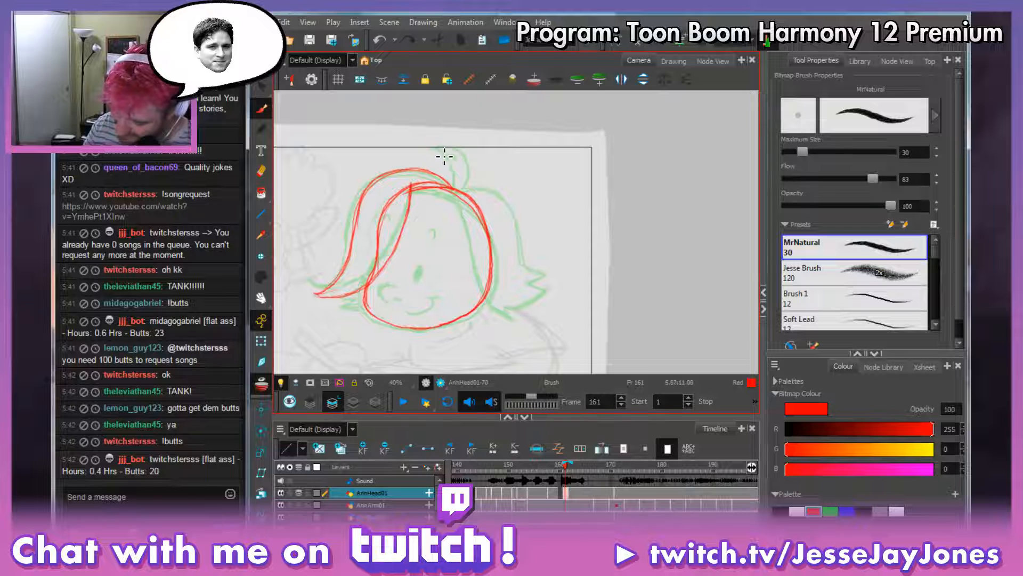
# Draw the curled hair tuft on top of the head at frame 161 and erase along its outer edge.
pyautogui.moveTo(448, 158)
pyautogui.mouseDown()
pyautogui.moveTo(455, 190)
pyautogui.moveTo(437, 157)
pyautogui.moveTo(457, 162)
pyautogui.moveTo(457, 189)
pyautogui.moveTo(439, 157)
pyautogui.moveTo(476, 169)
pyautogui.moveTo(456, 189)
pyautogui.mouseUp()
pyautogui.moveTo(449, 152)
pyautogui.mouseDown()
pyautogui.moveTo(476, 178)
pyautogui.moveTo(467, 156)
pyautogui.moveTo(442, 155)
pyautogui.moveTo(480, 174)
pyautogui.moveTo(475, 182)
pyautogui.moveTo(473, 164)
pyautogui.moveTo(475, 182)
pyautogui.moveTo(454, 190)
pyautogui.mouseUp()
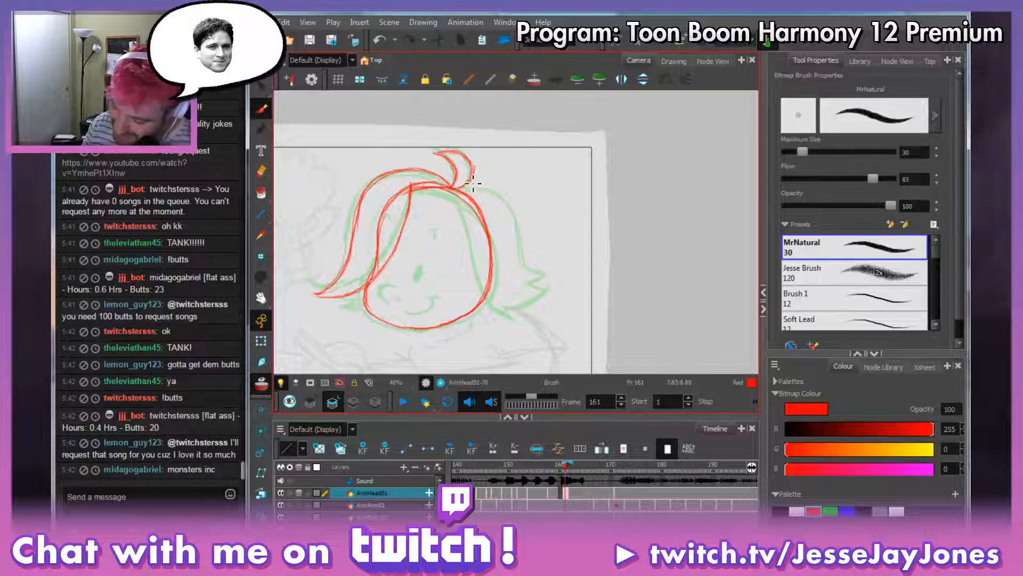
pyautogui.press('e')
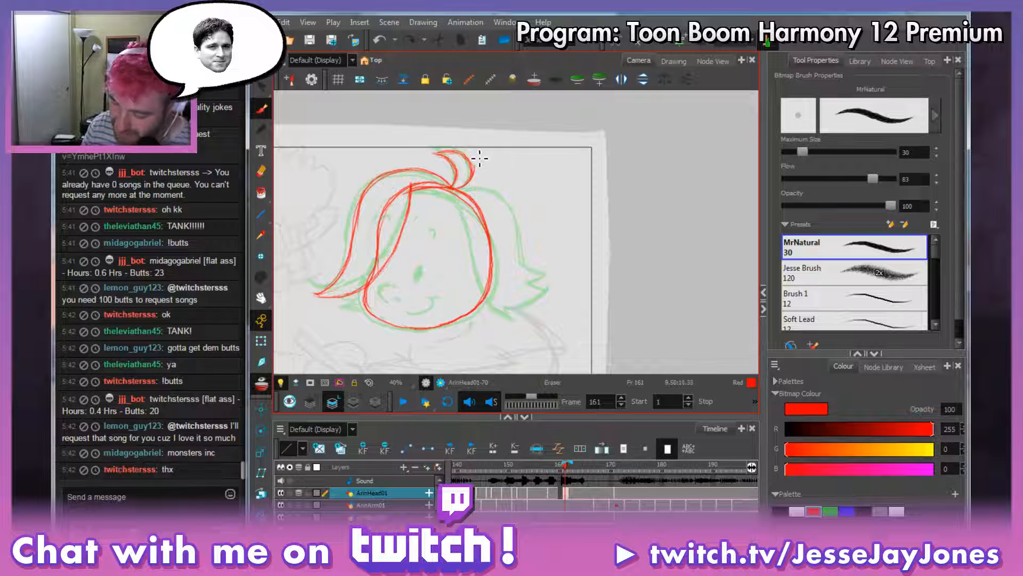
pyautogui.moveTo(485, 180); pyautogui.dragTo(480, 167)
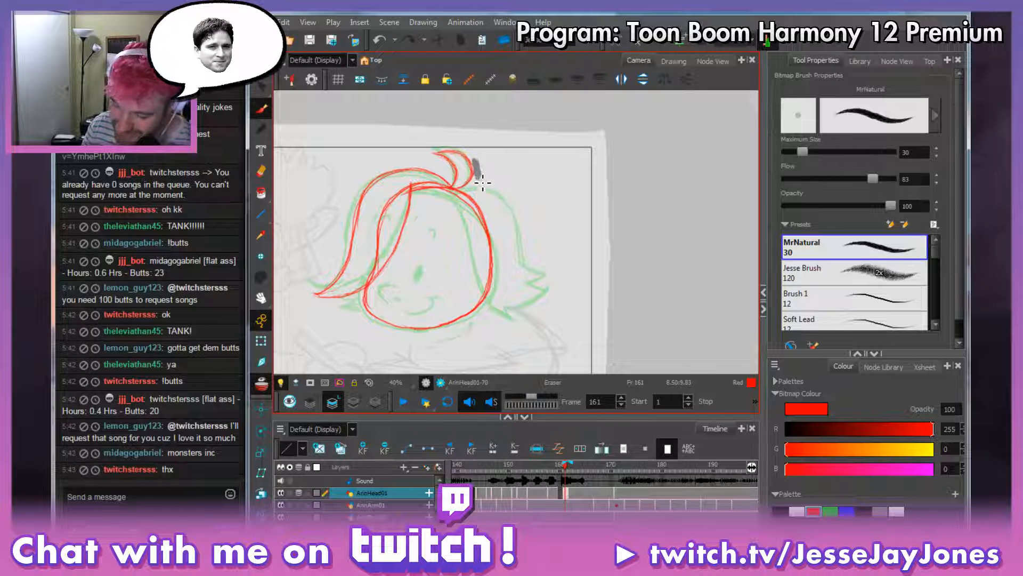
pyautogui.hotkey('alt', 's')
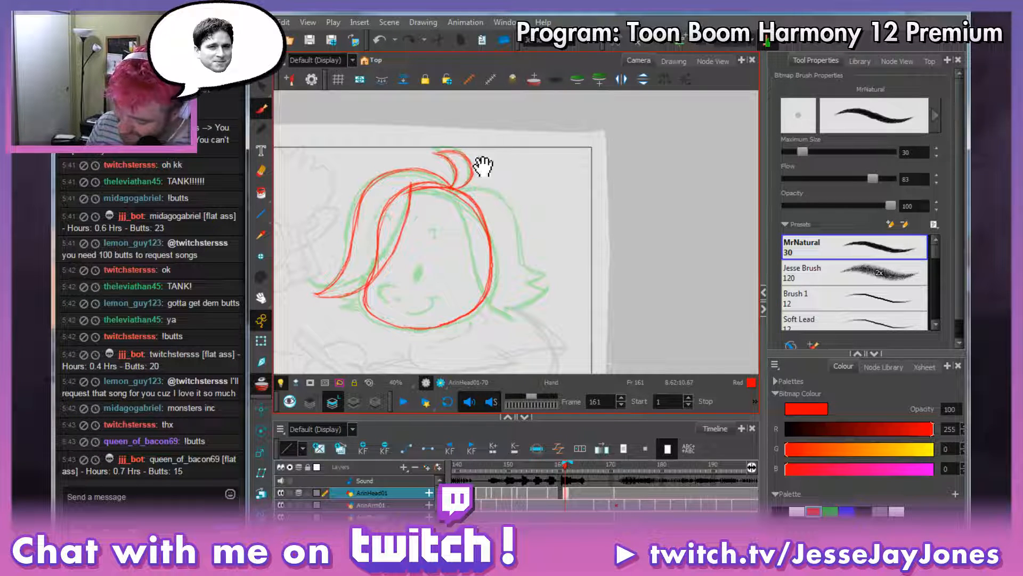
# Flip between frames 161 and 162 to compare the tuft and study the hair on the still undrawn side of the head.
pyautogui.moveTo(561, 293)
pyautogui.mouseDown()
pyautogui.moveTo(530, 270)
pyautogui.moveTo(503, 279)
pyautogui.mouseUp()
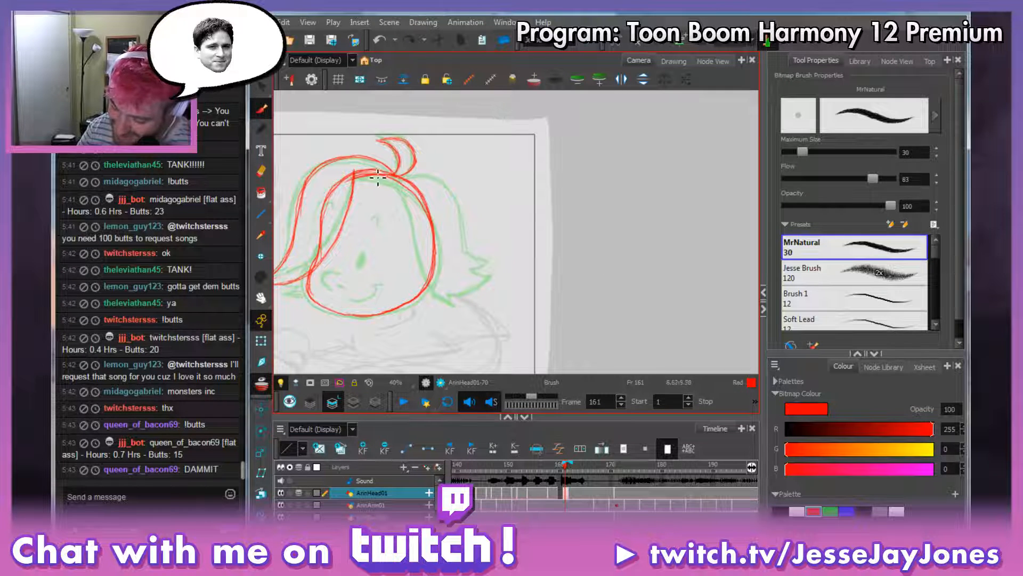
pyautogui.moveTo(543, 229); pyautogui.dragTo(496, 225)
pyautogui.press(',')
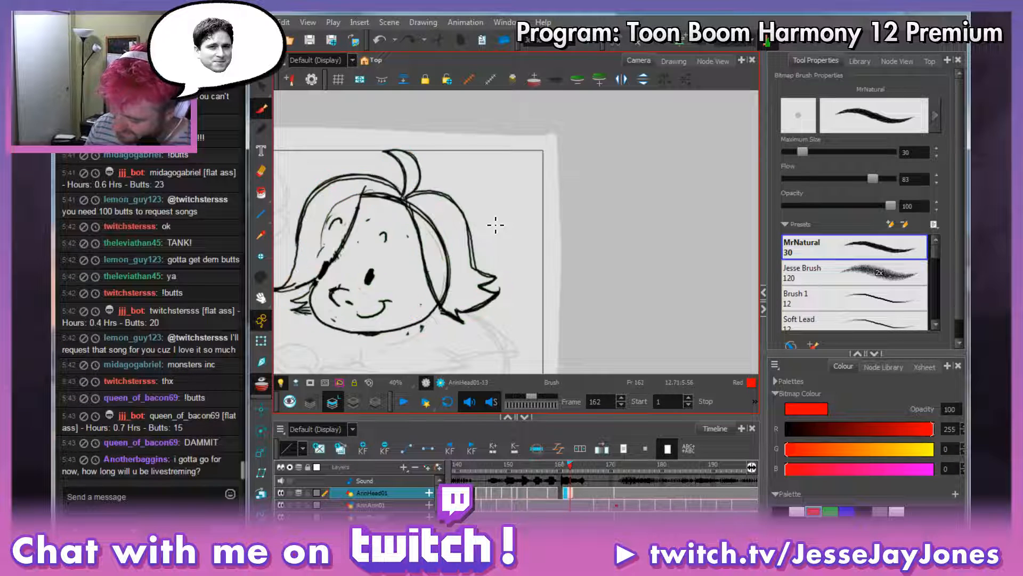
pyautogui.press('.')
pyautogui.press(',')
pyautogui.press('.')
pyautogui.press(',')
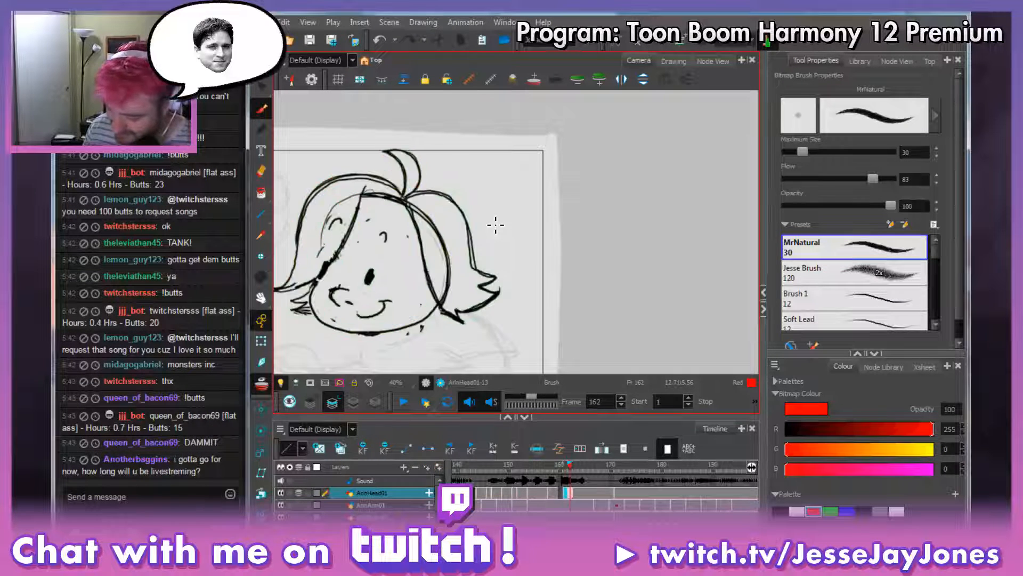
pyautogui.press('.')
pyautogui.press(',')
pyautogui.press('.')
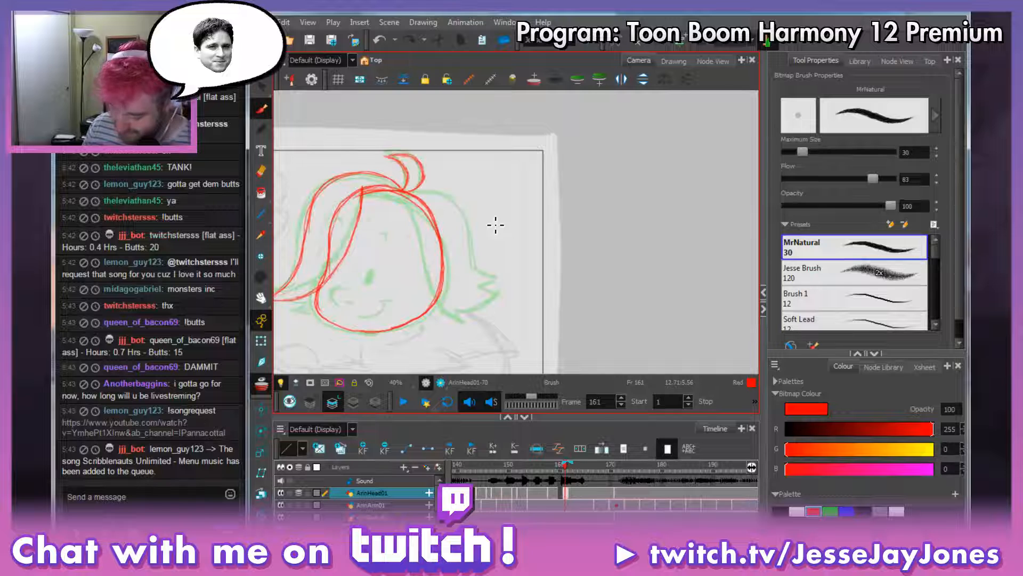
pyautogui.press('space')
pyautogui.moveTo(483, 258); pyautogui.dragTo(505, 277)
pyautogui.press(',')
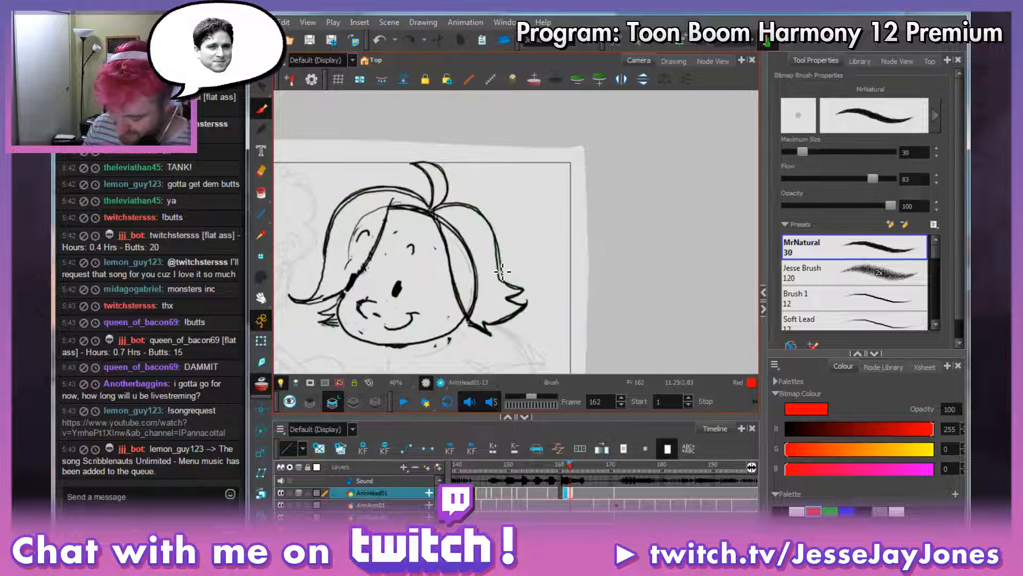
pyautogui.press('.')
pyautogui.press(',')
pyautogui.press('.')
pyautogui.press(',')
pyautogui.press('.')
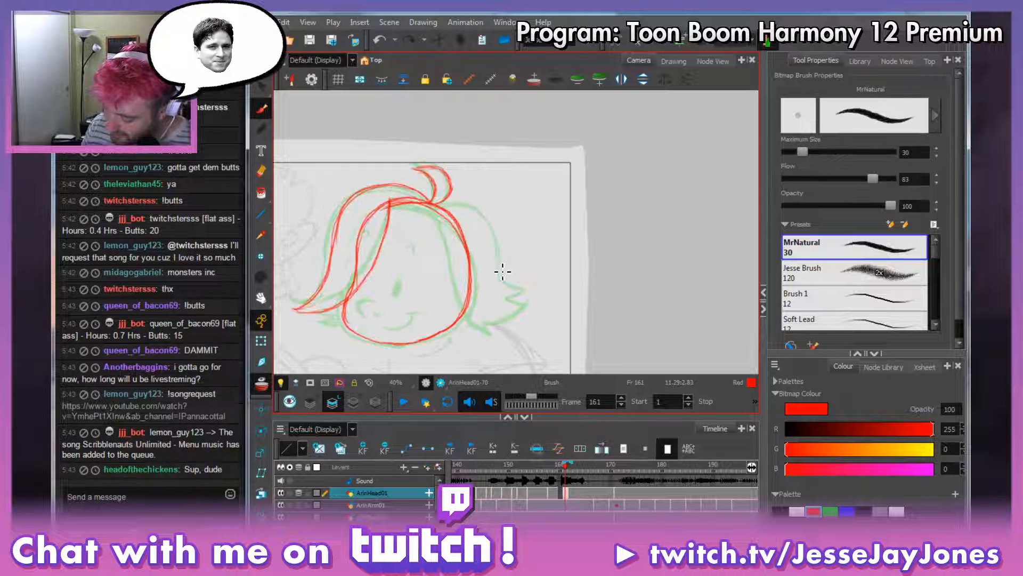
pyautogui.press('.')
pyautogui.press(',')
pyautogui.press(',')
pyautogui.press('.')
pyautogui.press(',')
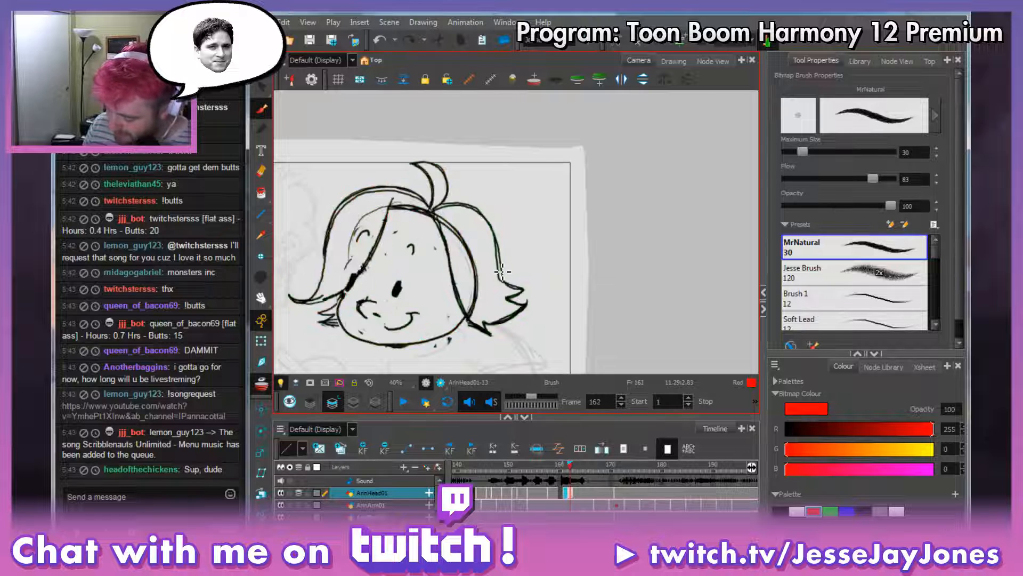
pyautogui.press('.')
pyautogui.moveTo(487, 272)
pyautogui.mouseDown()
pyautogui.moveTo(521, 286)
pyautogui.moveTo(499, 233)
pyautogui.mouseUp()
pyautogui.press(',')
pyautogui.press('.')
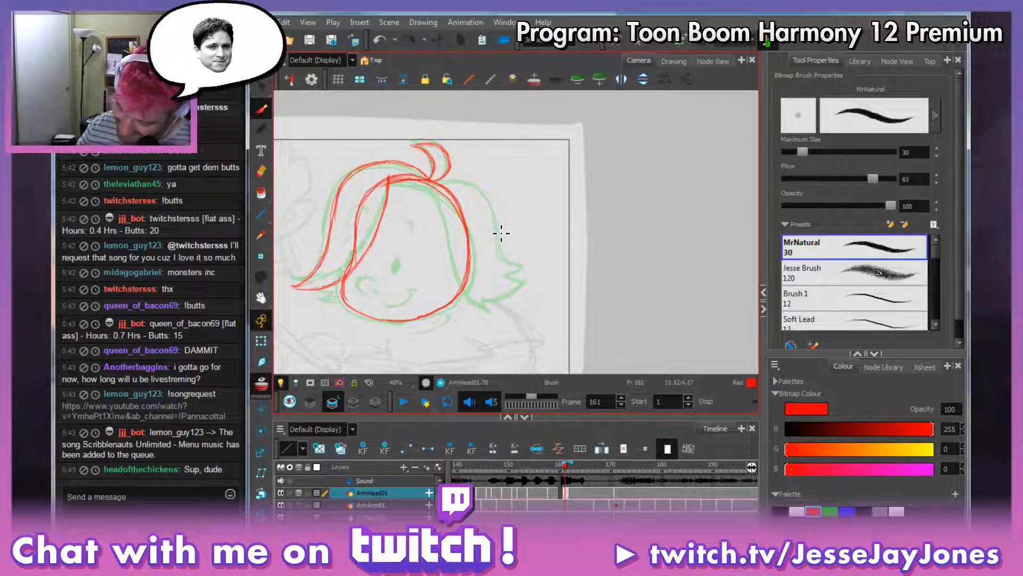
# Sketch the undrawn side's hair at frame 161, from the parting down to the flicked tips, with its outer contour.
pyautogui.press(',')
pyautogui.press('.')
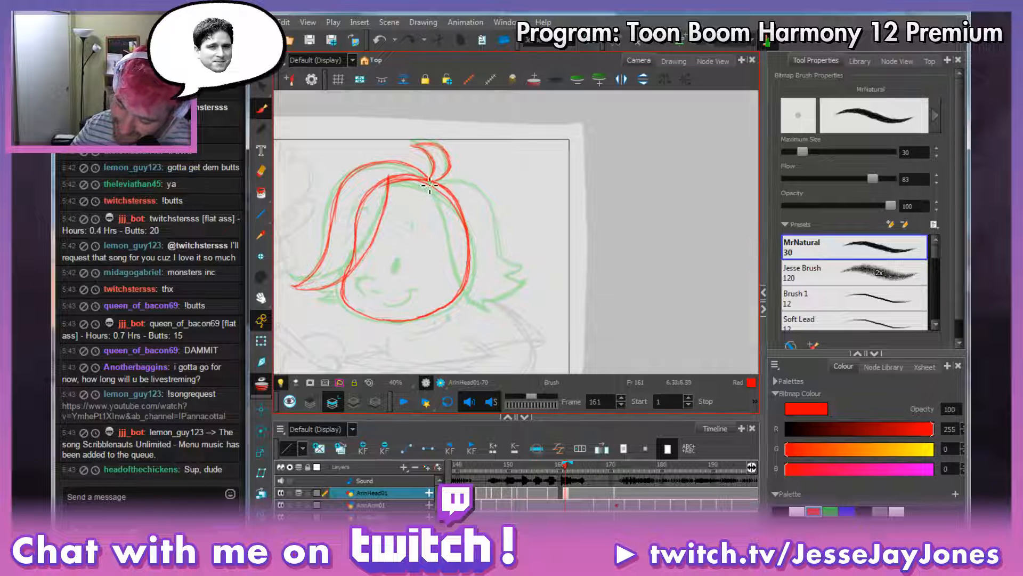
pyautogui.moveTo(436, 190); pyautogui.dragTo(444, 214)
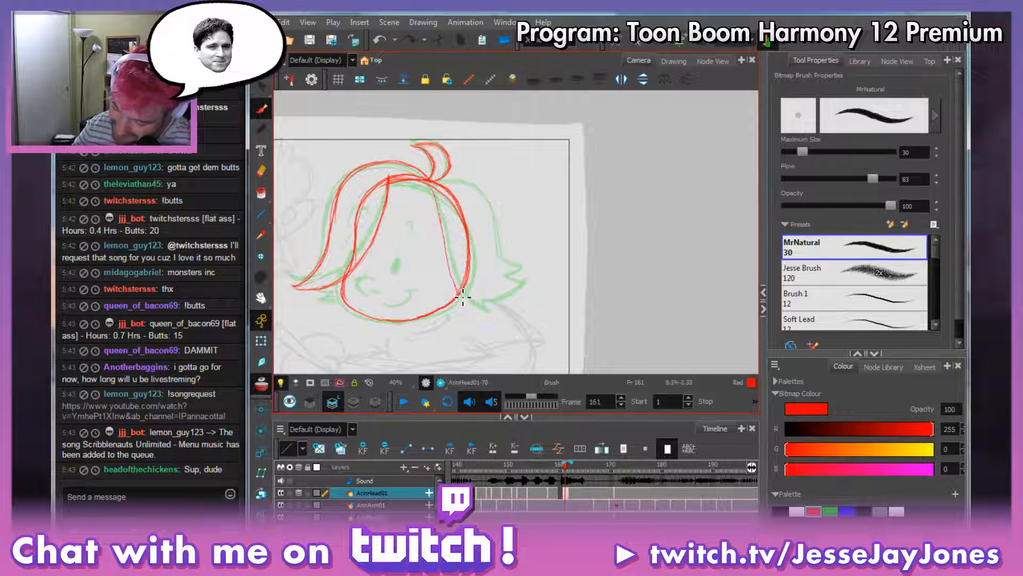
pyautogui.moveTo(463, 297)
pyautogui.mouseDown()
pyautogui.moveTo(487, 317)
pyautogui.moveTo(458, 292)
pyautogui.moveTo(445, 218)
pyautogui.moveTo(459, 292)
pyautogui.moveTo(476, 312)
pyautogui.moveTo(484, 314)
pyautogui.moveTo(478, 302)
pyautogui.moveTo(511, 309)
pyautogui.moveTo(520, 304)
pyautogui.moveTo(503, 305)
pyautogui.moveTo(534, 299)
pyautogui.moveTo(485, 302)
pyautogui.moveTo(504, 270)
pyautogui.moveTo(496, 215)
pyautogui.moveTo(462, 183)
pyautogui.moveTo(498, 219)
pyautogui.moveTo(528, 290)
pyautogui.mouseUp()
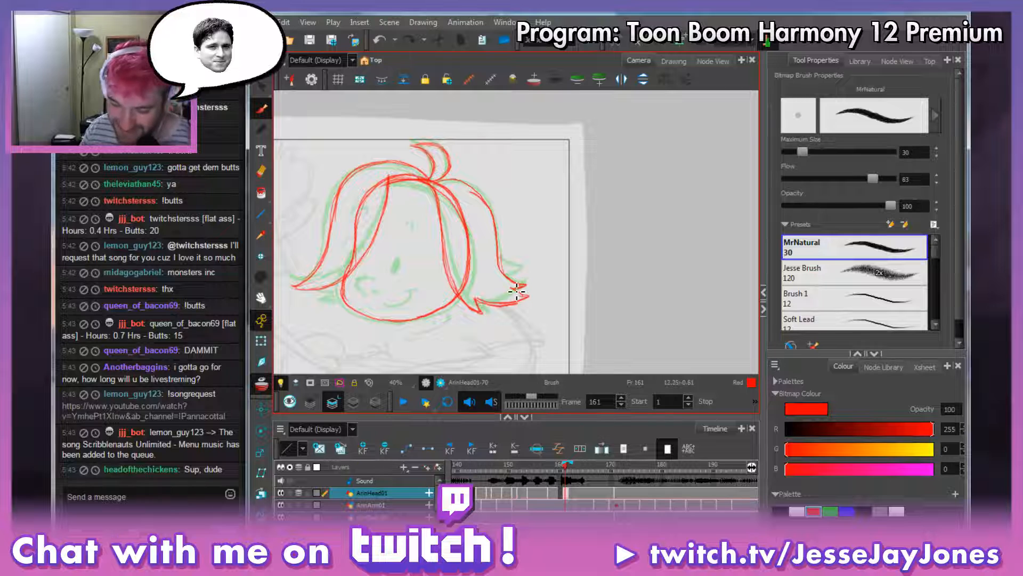
pyautogui.hotkey('alt', 'Tab')
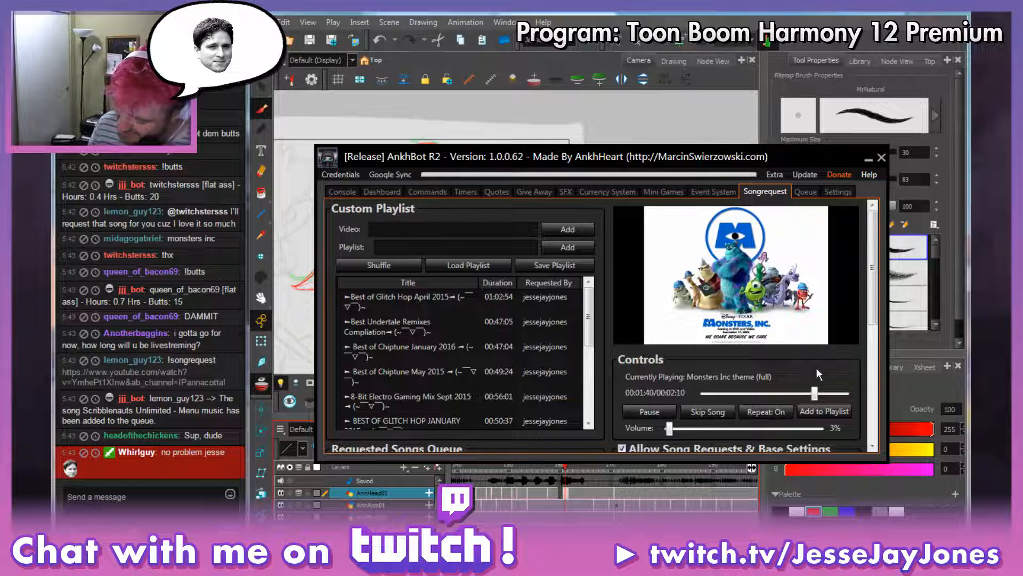
pyautogui.hotkey('alt', 'Tab')
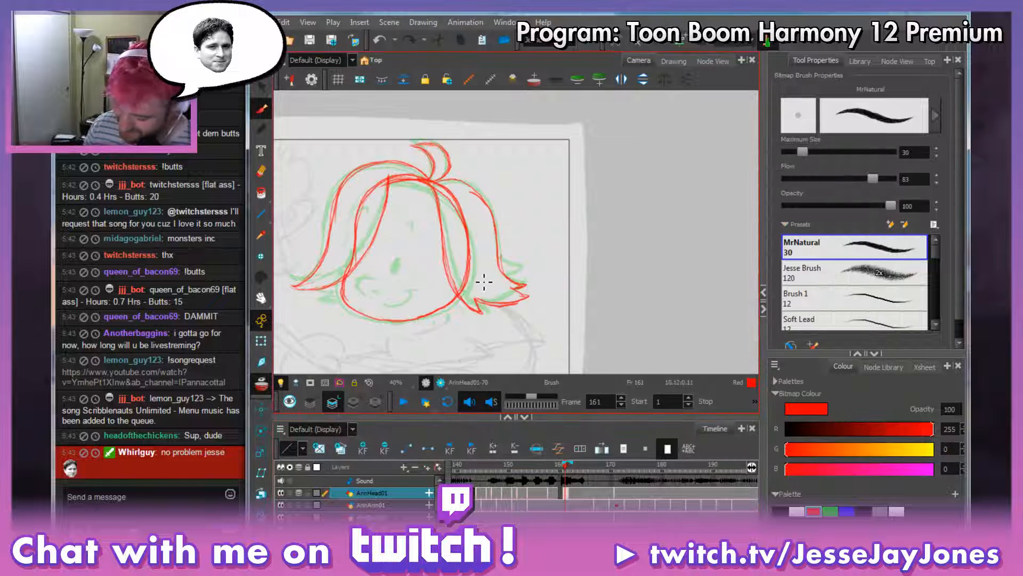
pyautogui.moveTo(525, 287); pyautogui.dragTo(518, 289)
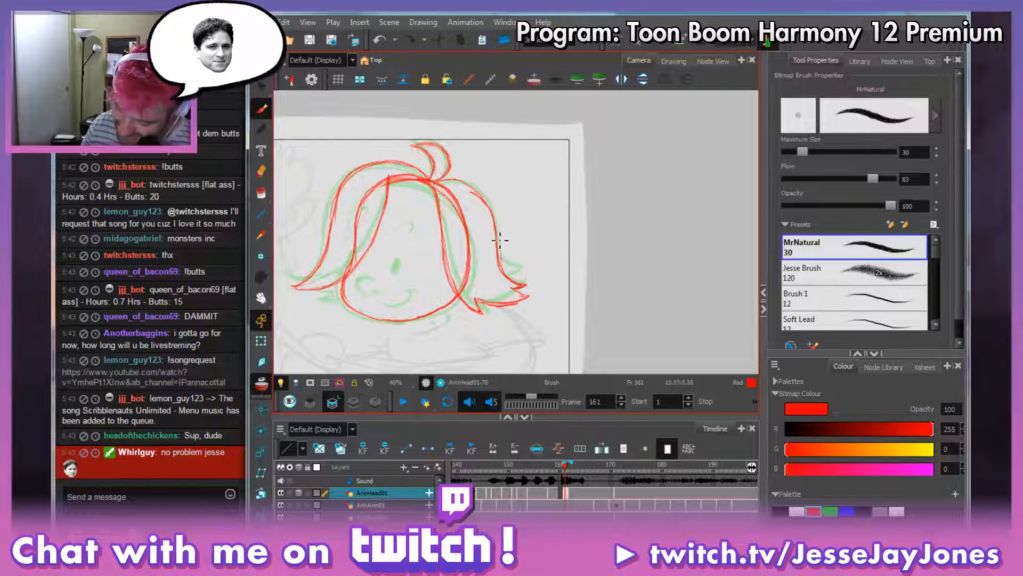
pyautogui.moveTo(432, 176); pyautogui.dragTo(466, 190)
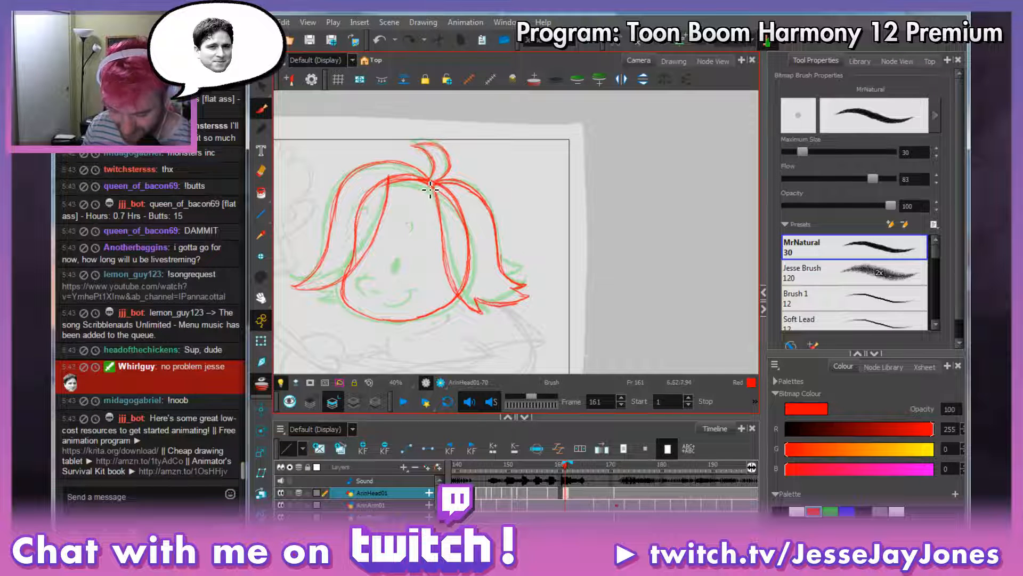
# Draw both eyes, the eyebrows and the nose with its nostril marks on the red head at frame 161.
pyautogui.hotkey('alt', 's')
pyautogui.press('space')
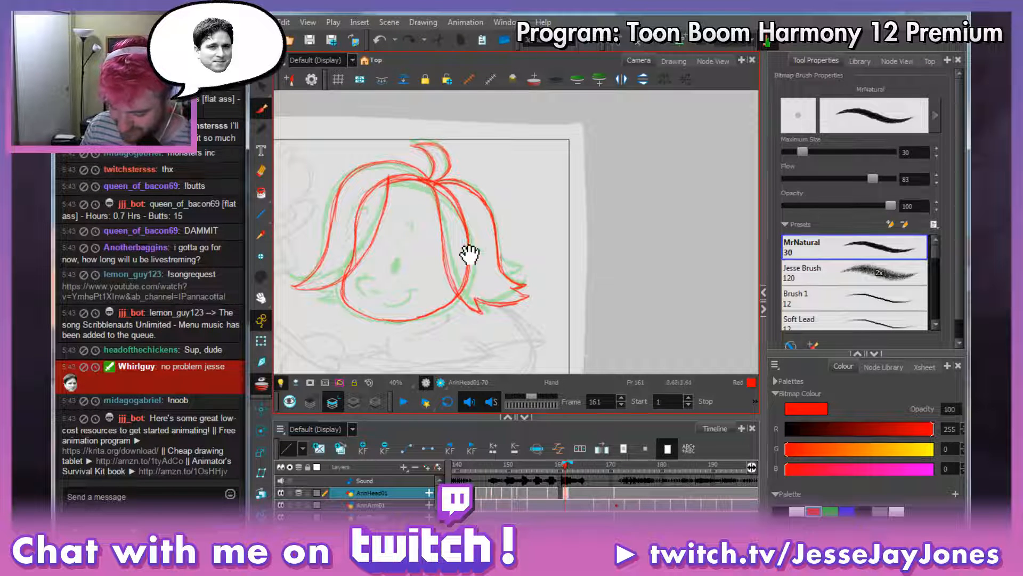
pyautogui.moveTo(464, 251)
pyautogui.mouseDown()
pyautogui.moveTo(507, 279)
pyautogui.moveTo(529, 255)
pyautogui.moveTo(511, 272)
pyautogui.mouseUp()
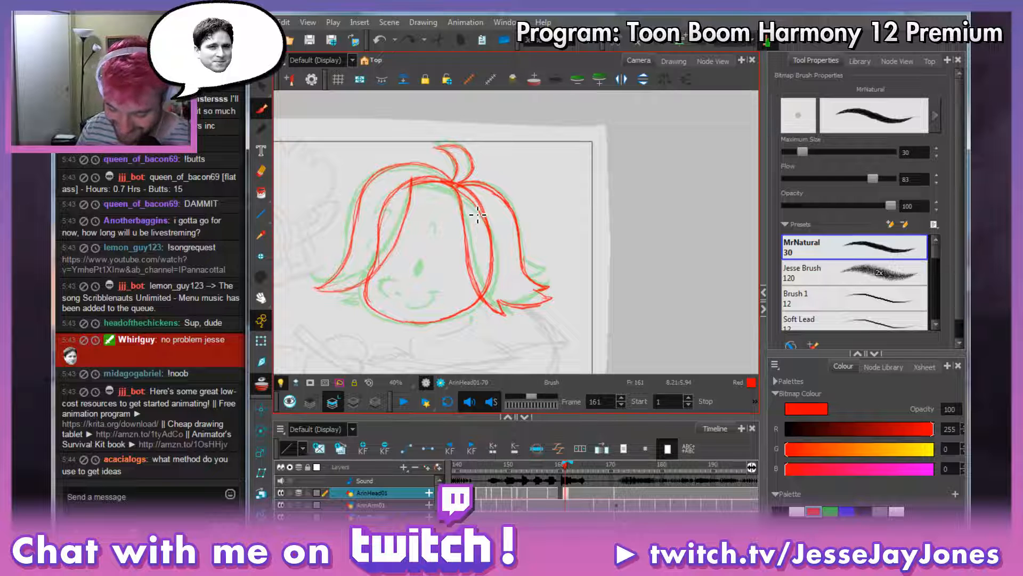
pyautogui.moveTo(508, 256); pyautogui.dragTo(550, 266)
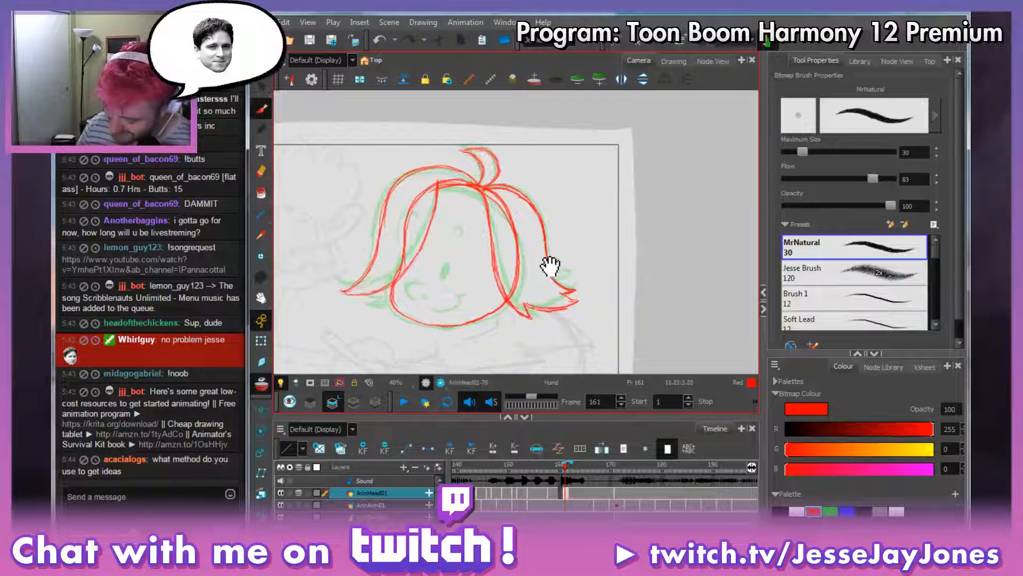
pyautogui.press('.')
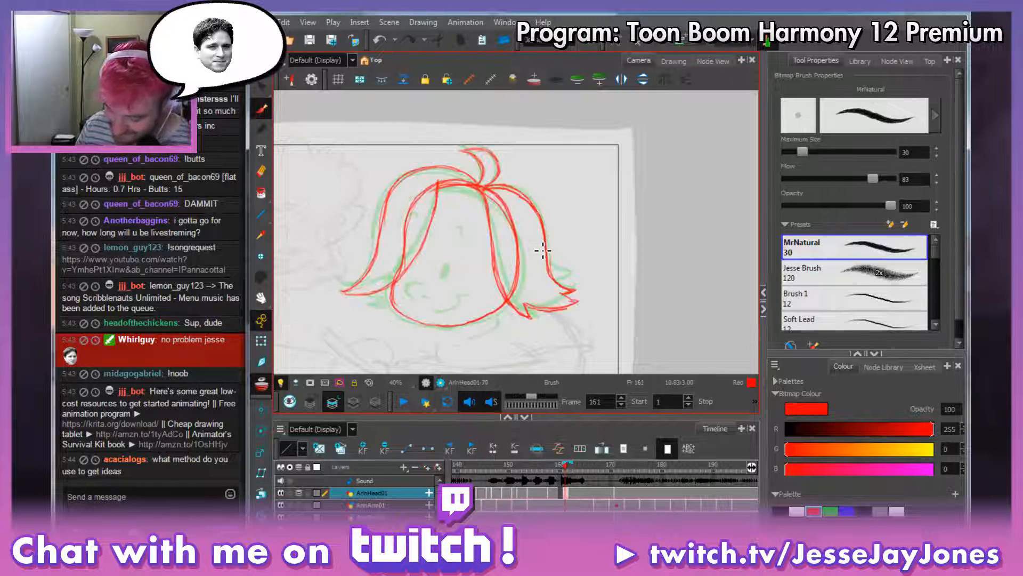
pyautogui.hotkey('alt', 's')
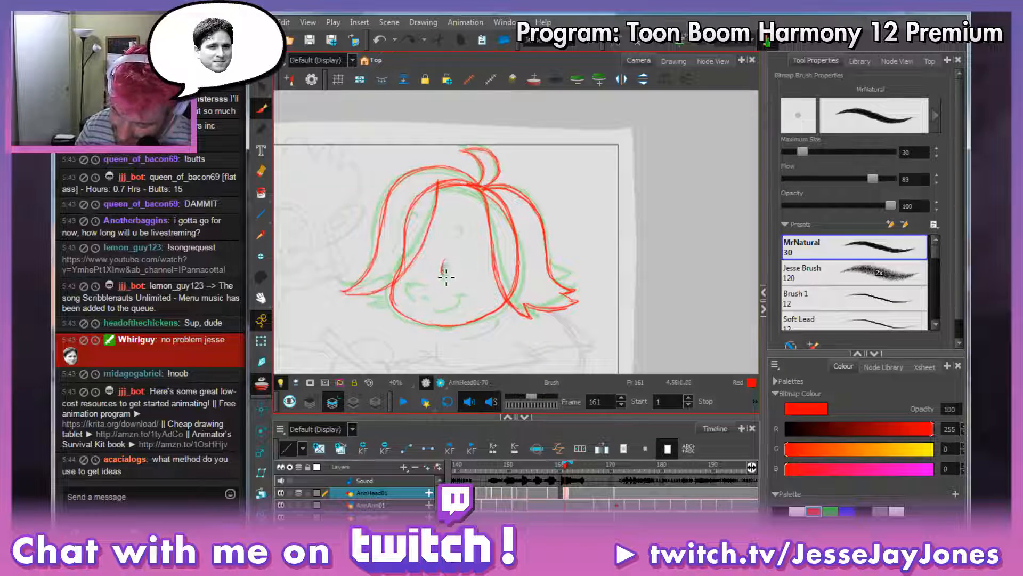
pyautogui.moveTo(446, 277)
pyautogui.mouseDown()
pyautogui.moveTo(446, 264)
pyautogui.moveTo(404, 250)
pyautogui.moveTo(403, 262)
pyautogui.moveTo(406, 249)
pyautogui.mouseUp()
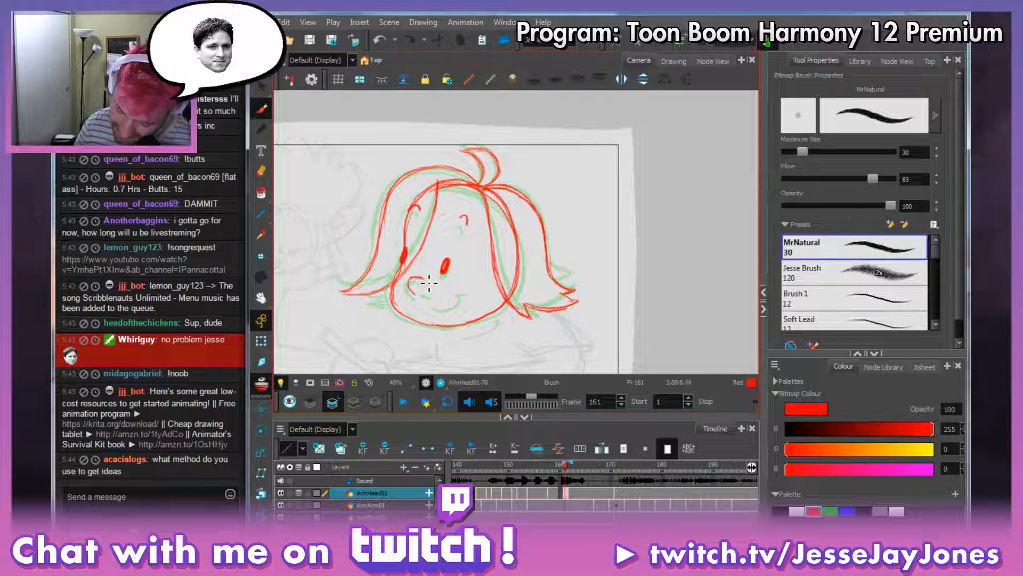
pyautogui.moveTo(418, 298); pyautogui.dragTo(418, 281)
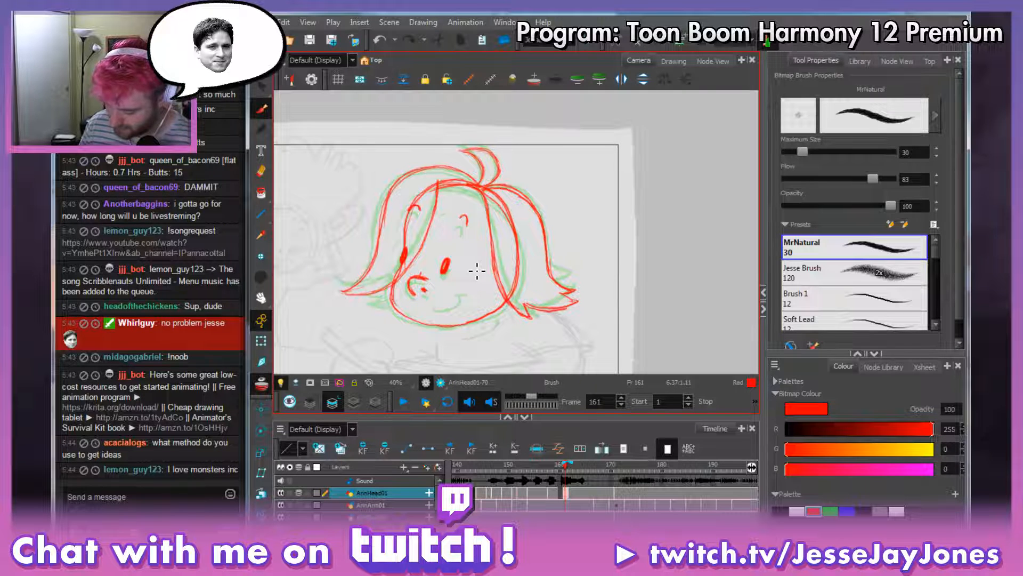
# Flip between the neighbouring frames and erase along the edge of the far eye at frame 161.
pyautogui.press('g')
pyautogui.press('f')
pyautogui.press('g')
pyautogui.press('f')
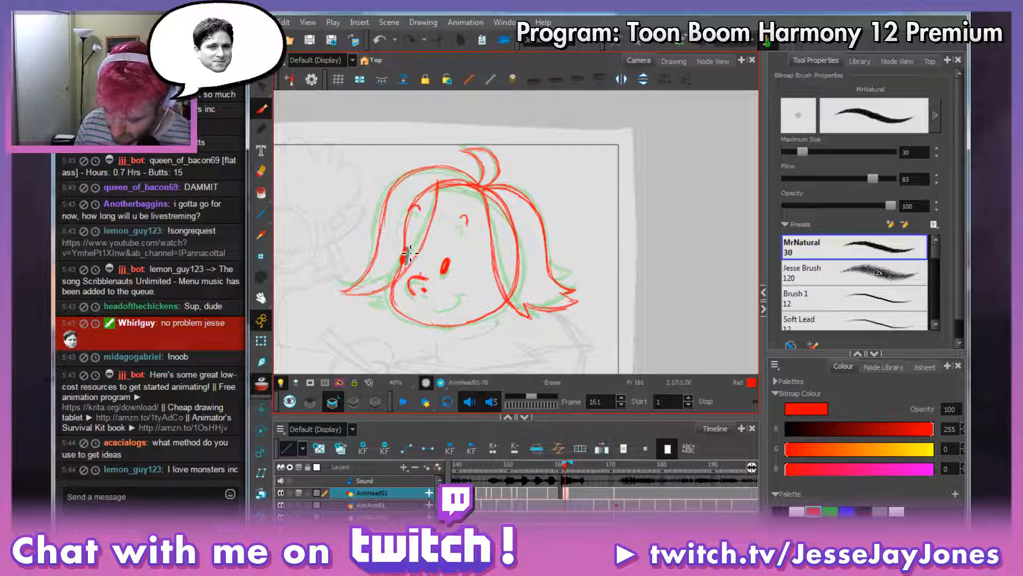
pyautogui.moveTo(409, 253); pyautogui.dragTo(407, 265)
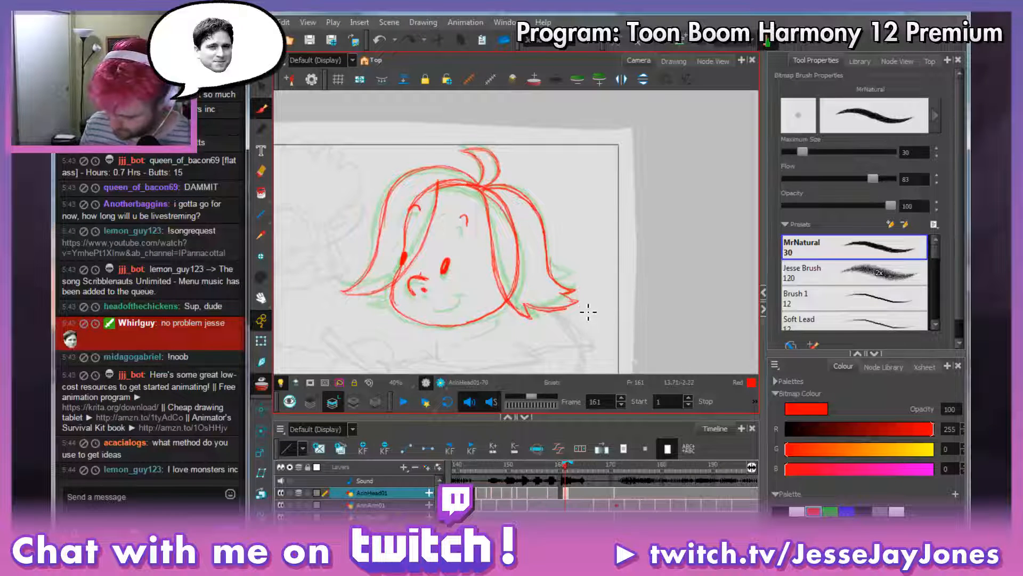
pyautogui.hotkey('alt', 'Tab')
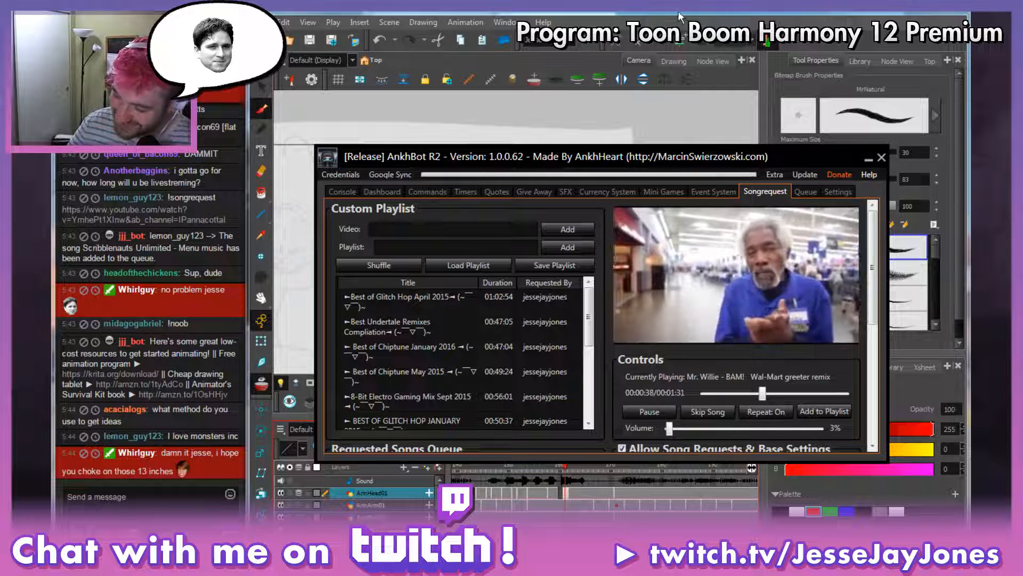
pyautogui.hotkey('alt', 'Tab')
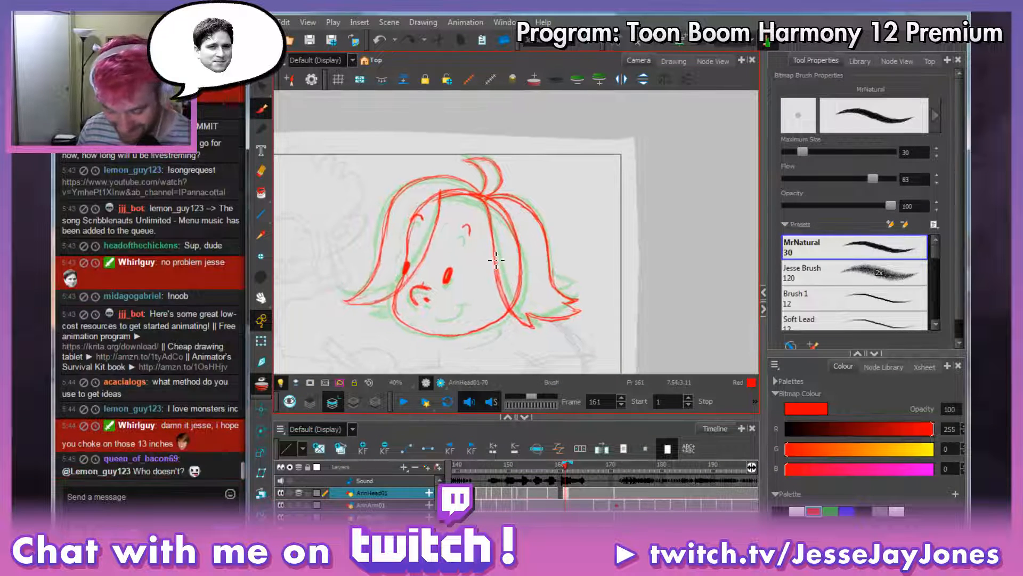
# Compare the mouth at frame 162 and draw the matching smile on the red head at frame 161.
pyautogui.press('space')
pyautogui.press('space')
pyautogui.moveTo(519, 291)
pyautogui.mouseDown()
pyautogui.moveTo(516, 270)
pyautogui.moveTo(447, 176)
pyautogui.moveTo(443, 261)
pyautogui.moveTo(452, 274)
pyautogui.moveTo(498, 283)
pyautogui.mouseUp()
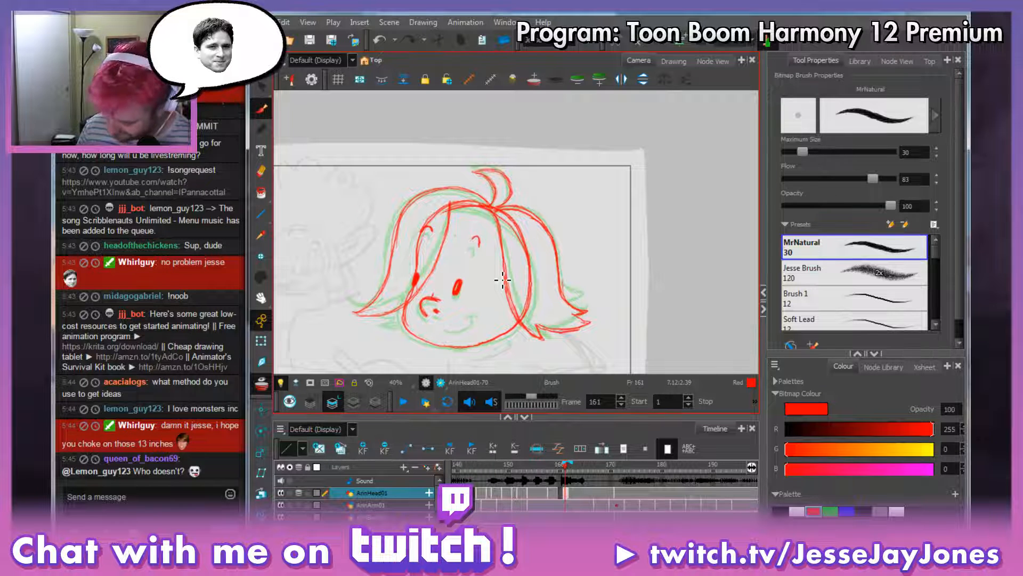
pyautogui.press('.')
pyautogui.press(',')
pyautogui.press('.')
pyautogui.press(',')
pyautogui.press('.')
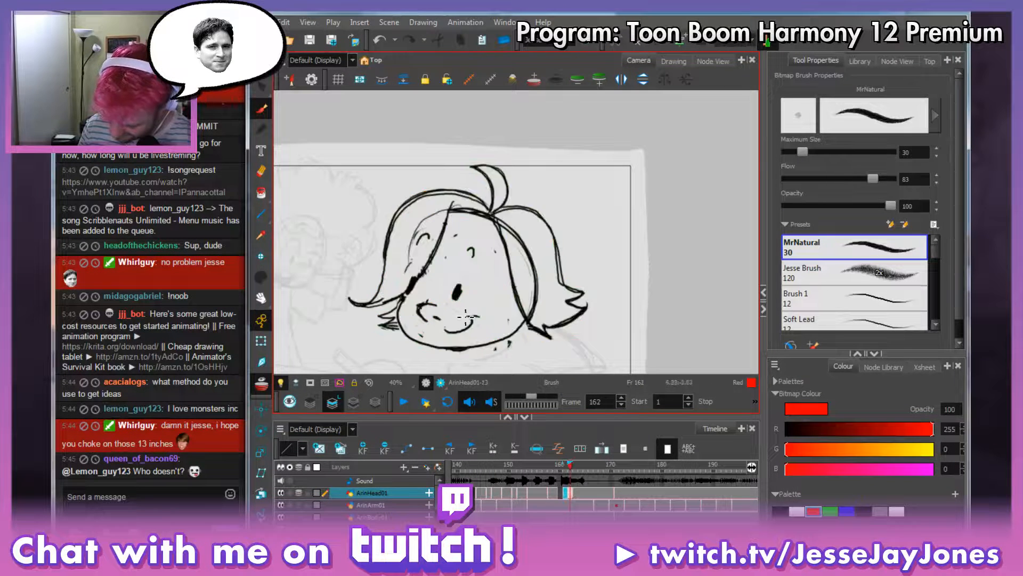
pyautogui.press(',')
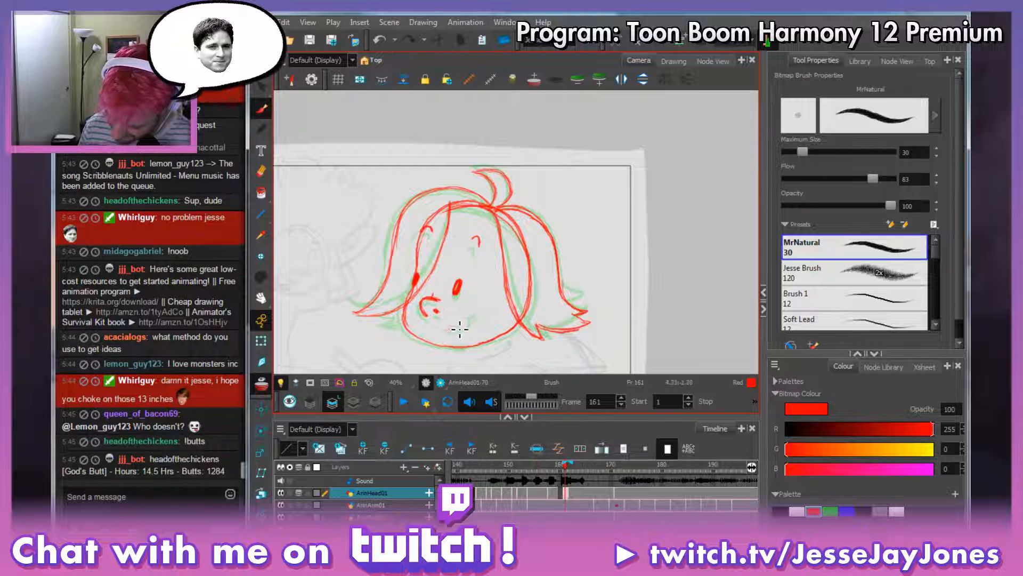
pyautogui.moveTo(449, 327); pyautogui.dragTo(475, 314)
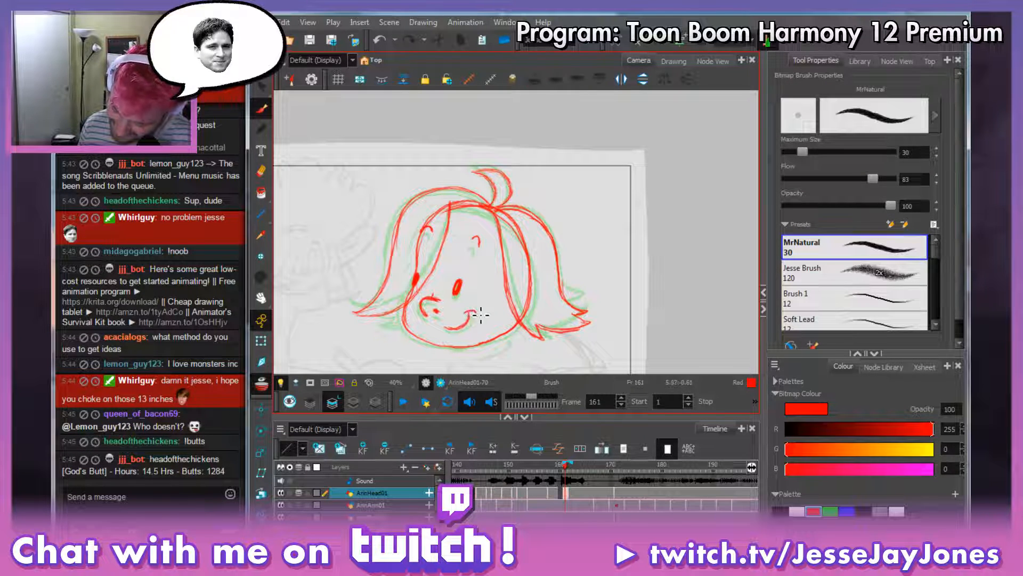
# Flip back and forth through the frames around 161 to check how the finished head in-between moves.
pyautogui.moveTo(559, 290); pyautogui.dragTo(588, 293)
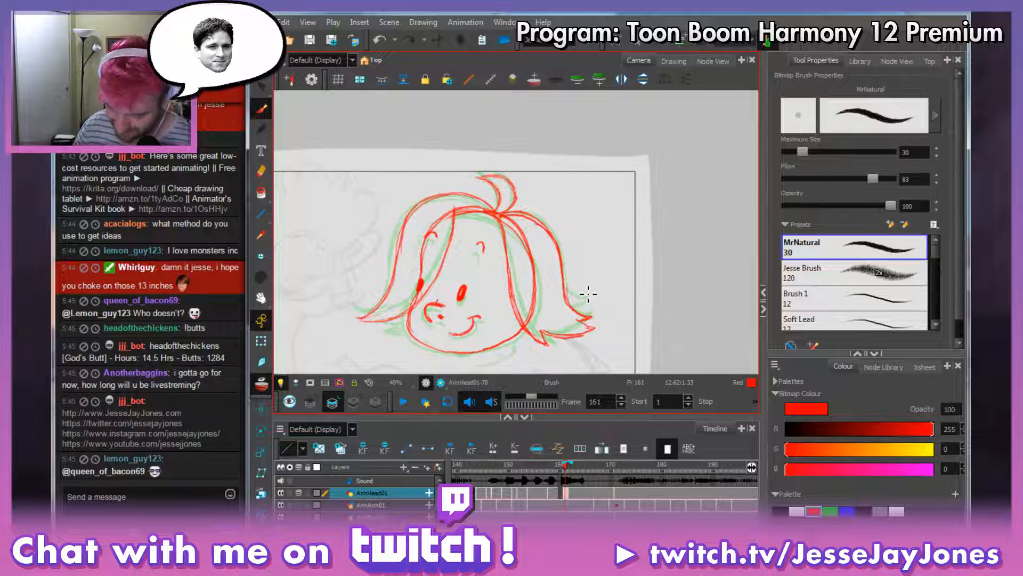
pyautogui.press(',')
pyautogui.press('.')
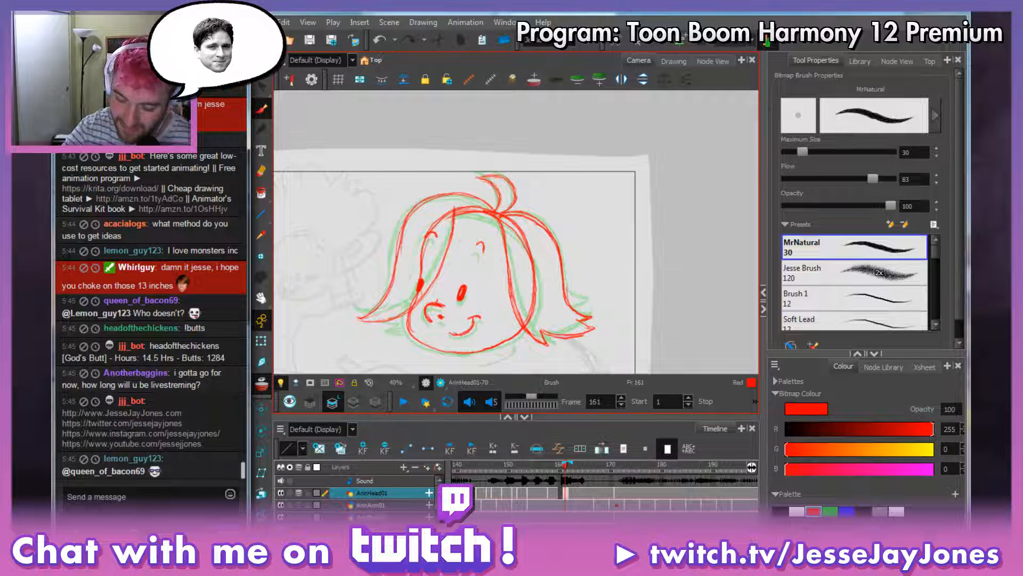
pyautogui.click(528, 17)
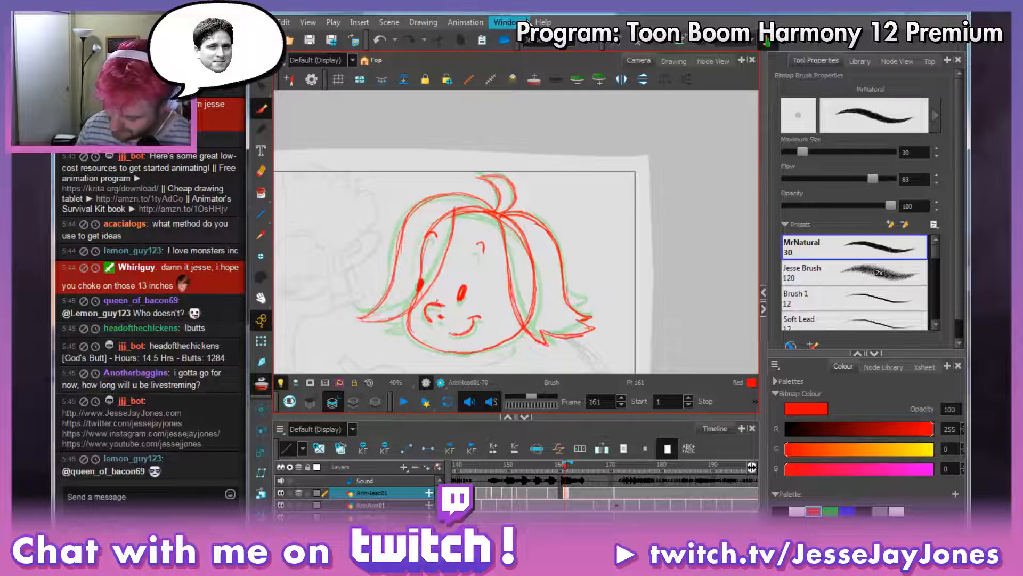
pyautogui.press('.')
pyautogui.press(',')
pyautogui.press('.')
pyautogui.press(',')
pyautogui.press(',')
pyautogui.press('.')
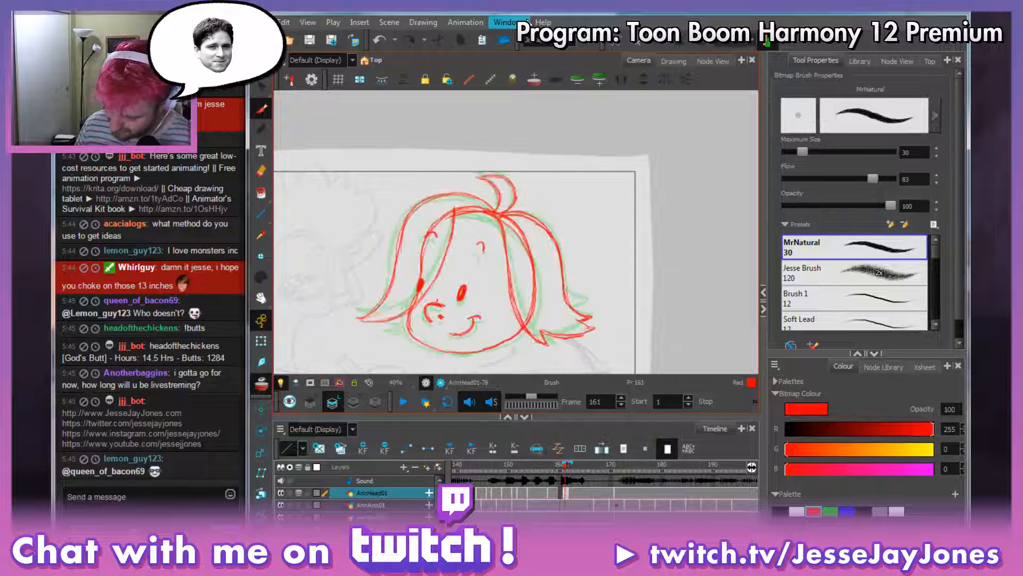
pyautogui.press(',')
pyautogui.press('.')
pyautogui.press(',')
pyautogui.press(',')
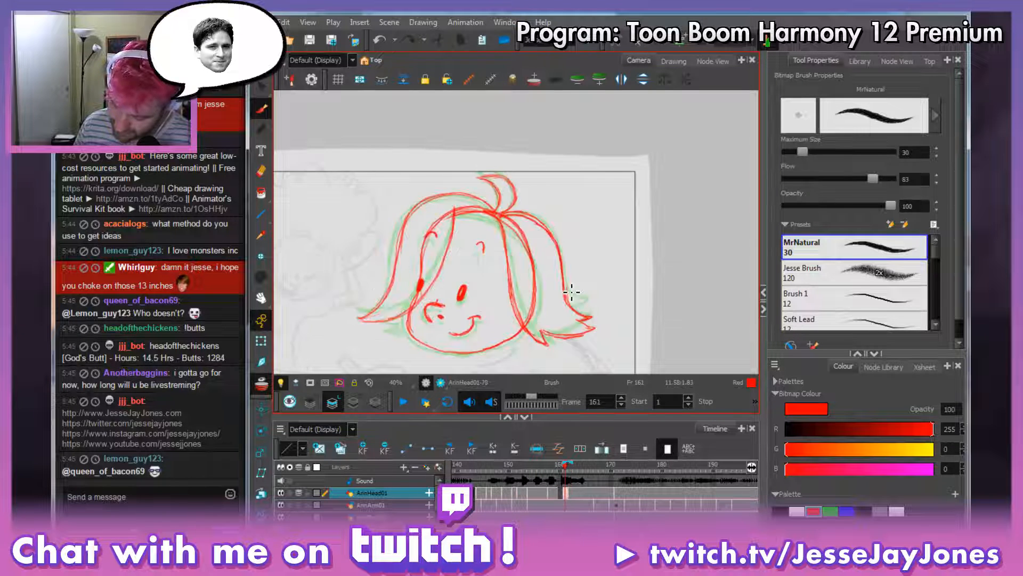
pyautogui.press(',')
pyautogui.press(',')
pyautogui.press(',')
pyautogui.press('.')
pyautogui.press('.')
pyautogui.press('.')
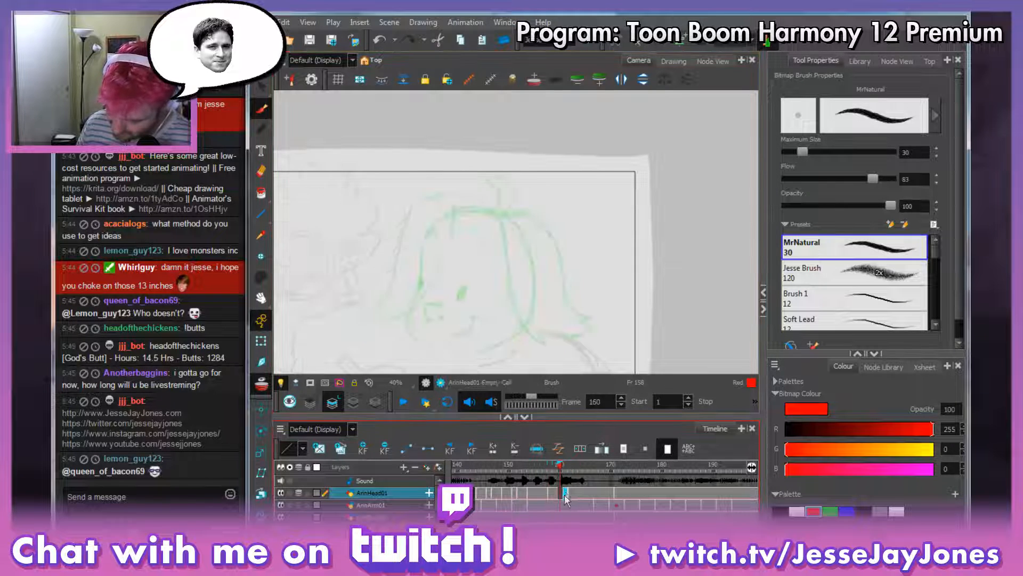
# Remove the empty cell at frame 160 on the head layer, just before the red drawing.
pyautogui.press('.')
pyautogui.press('.')
pyautogui.press(',')
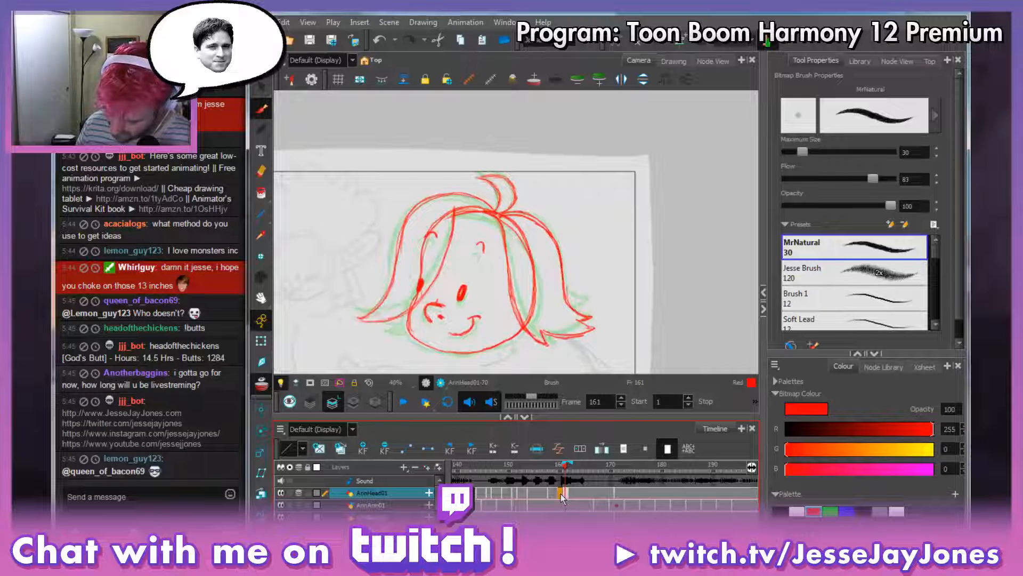
pyautogui.press('Delete')
pyautogui.hotkey('ctrl', 'z')
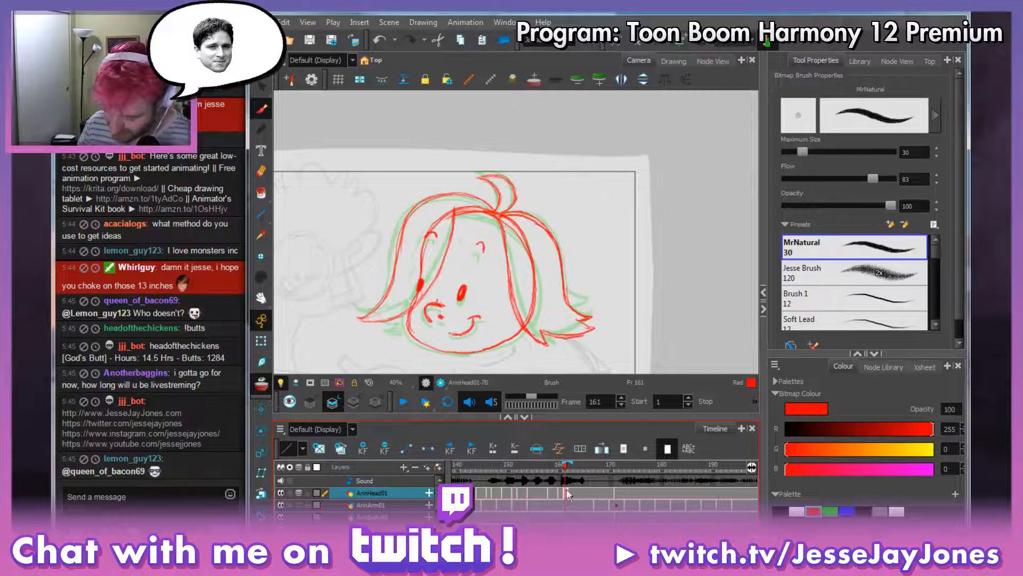
# Recolour the red head drawing at frame 161 black by lassoing its lines with the Paint tool.
pyautogui.click(259, 195)
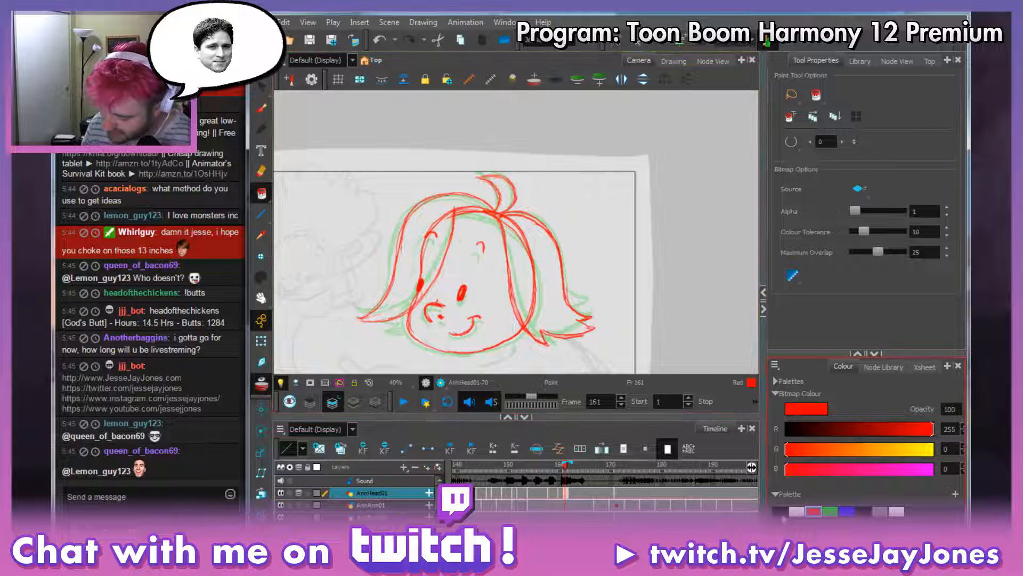
pyautogui.click(780, 511)
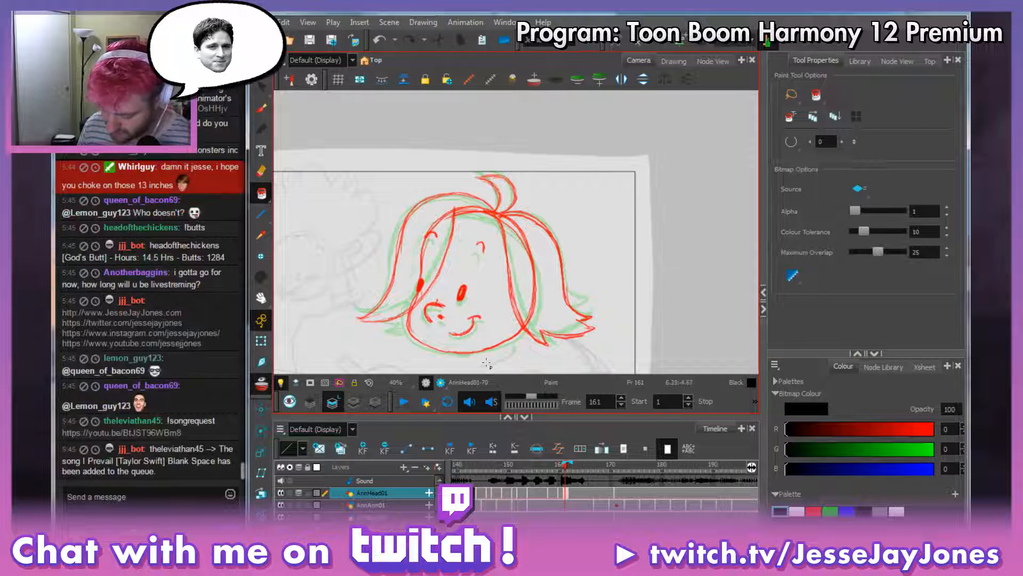
pyautogui.moveTo(482, 362)
pyautogui.mouseDown()
pyautogui.moveTo(538, 369)
pyautogui.moveTo(307, 341)
pyautogui.moveTo(362, 372)
pyautogui.mouseUp()
# Scrub the timeline from frame 161 to around 168 to review the head after the in-between.
pyautogui.click(567, 467)
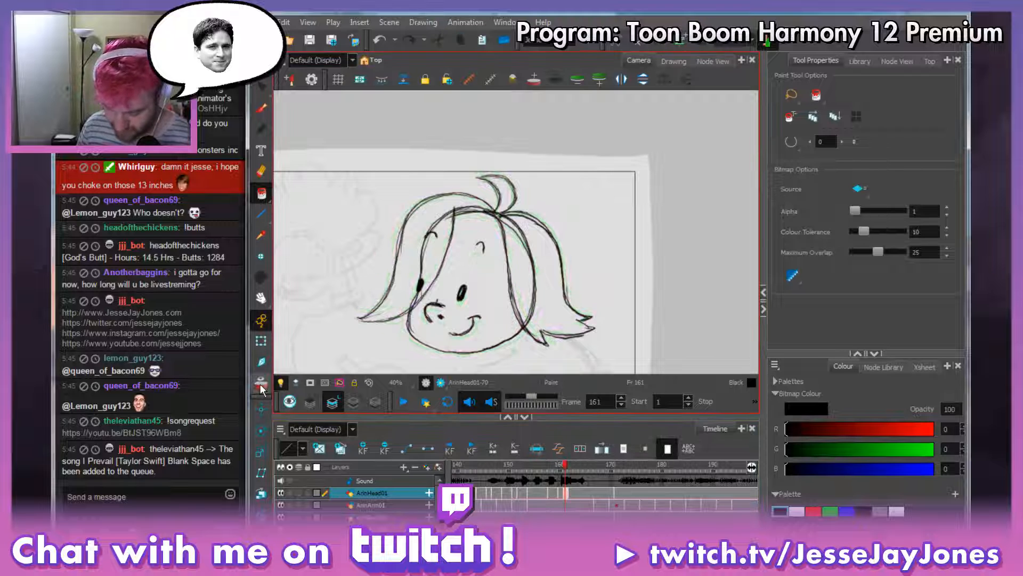
pyautogui.moveTo(565, 464)
pyautogui.mouseDown()
pyautogui.moveTo(536, 463)
pyautogui.moveTo(568, 475)
pyautogui.moveTo(596, 468)
pyautogui.mouseUp()
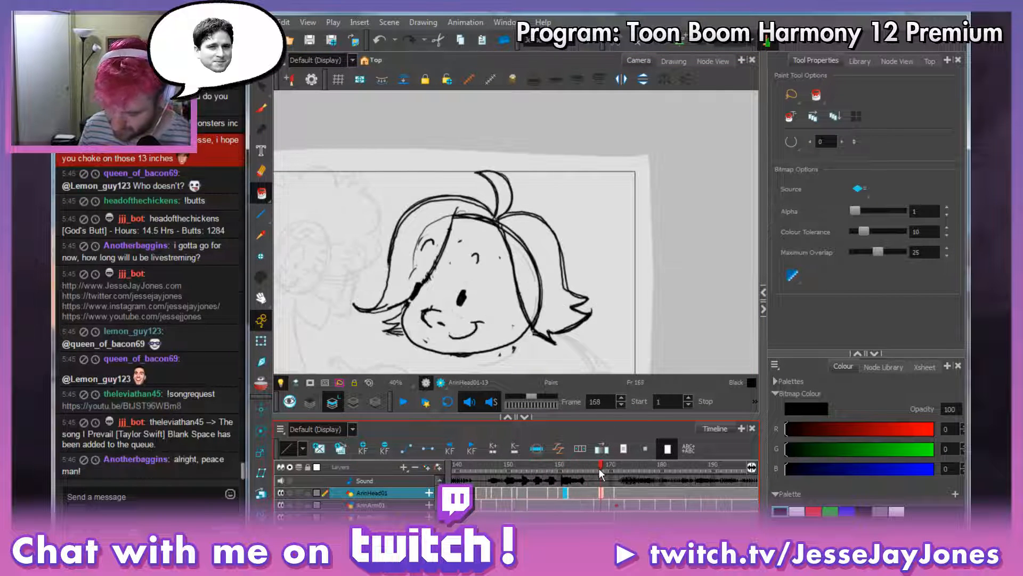
pyautogui.press('space')
pyautogui.moveTo(555, 304); pyautogui.dragTo(554, 267)
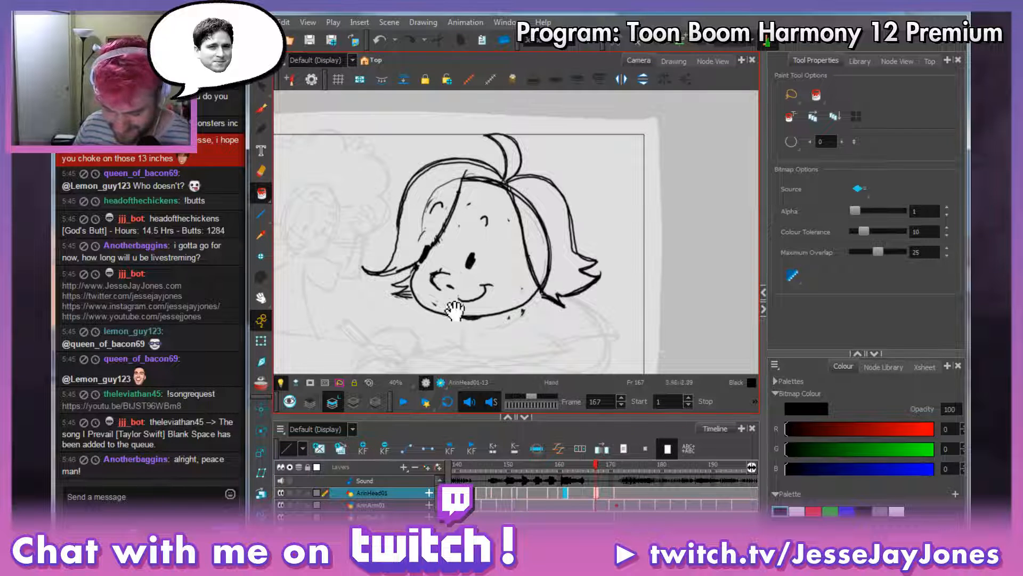
# Clear the head layer's drawing at frame 170 so that the cell is empty for a new drawing.
pyautogui.moveTo(454, 309)
pyautogui.mouseDown()
pyautogui.moveTo(484, 292)
pyautogui.moveTo(535, 298)
pyautogui.moveTo(526, 327)
pyautogui.mouseUp()
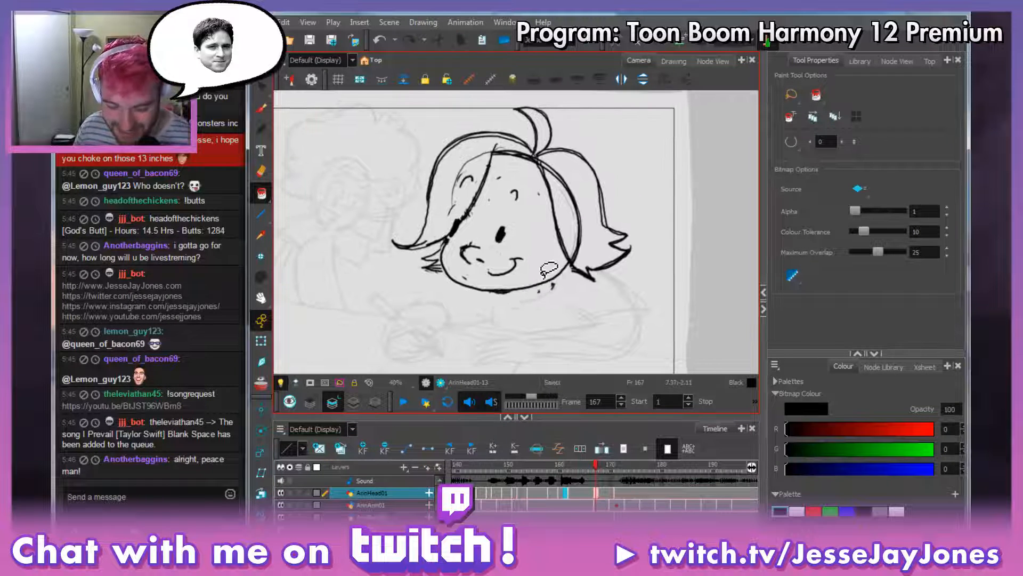
pyautogui.moveTo(542, 464); pyautogui.dragTo(642, 473)
pyautogui.moveTo(484, 465)
pyautogui.mouseDown()
pyautogui.moveTo(467, 466)
pyautogui.moveTo(566, 476)
pyautogui.moveTo(698, 467)
pyautogui.mouseUp()
pyautogui.click(666, 495)
pyautogui.press('.')
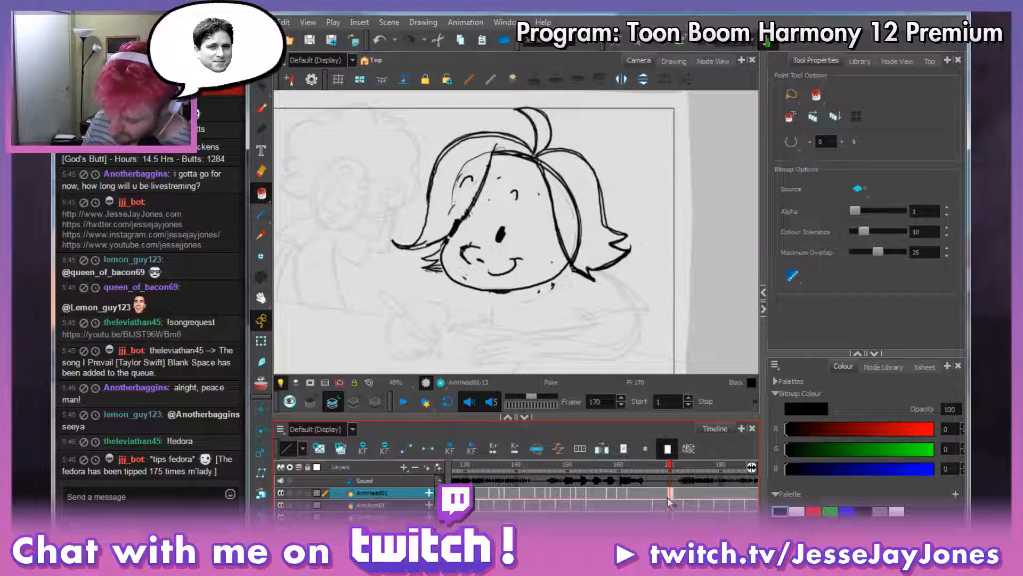
pyautogui.press('Delete')
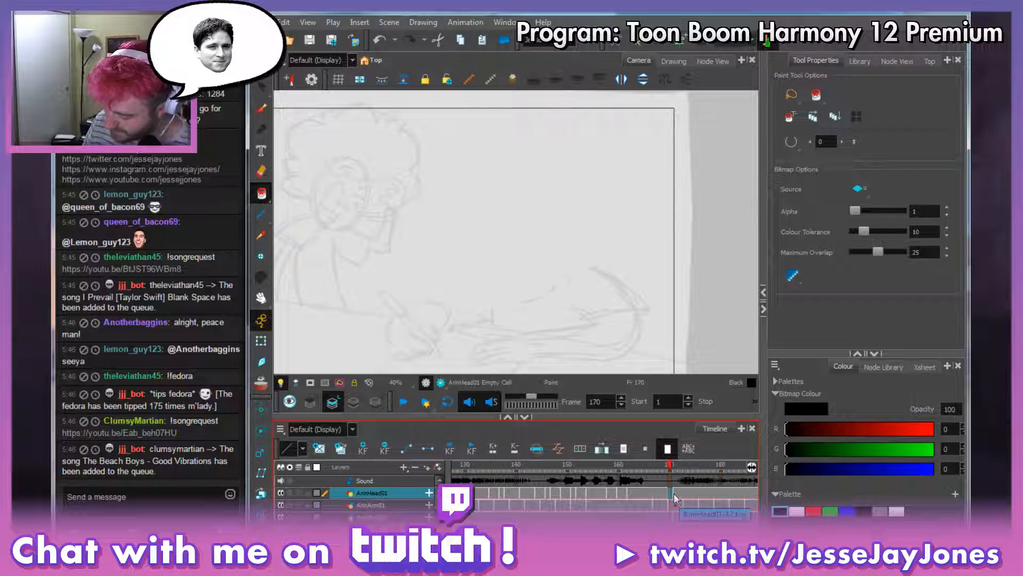
# Choose the Brush and enable onion skin at frame 170, extending it back to show the preceding head drawing.
pyautogui.hotkey('alt', 'b')
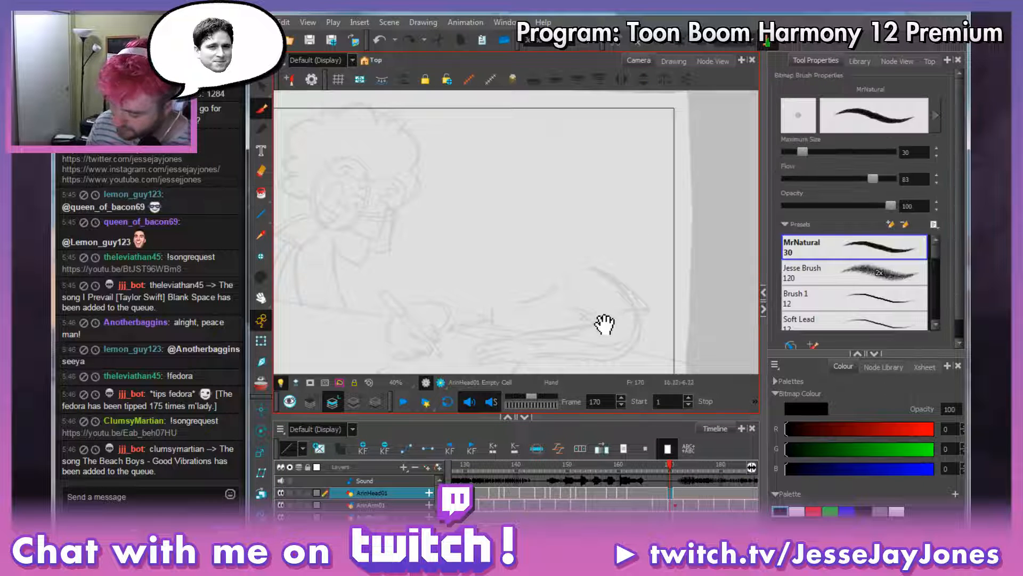
pyautogui.moveTo(605, 320); pyautogui.dragTo(570, 325)
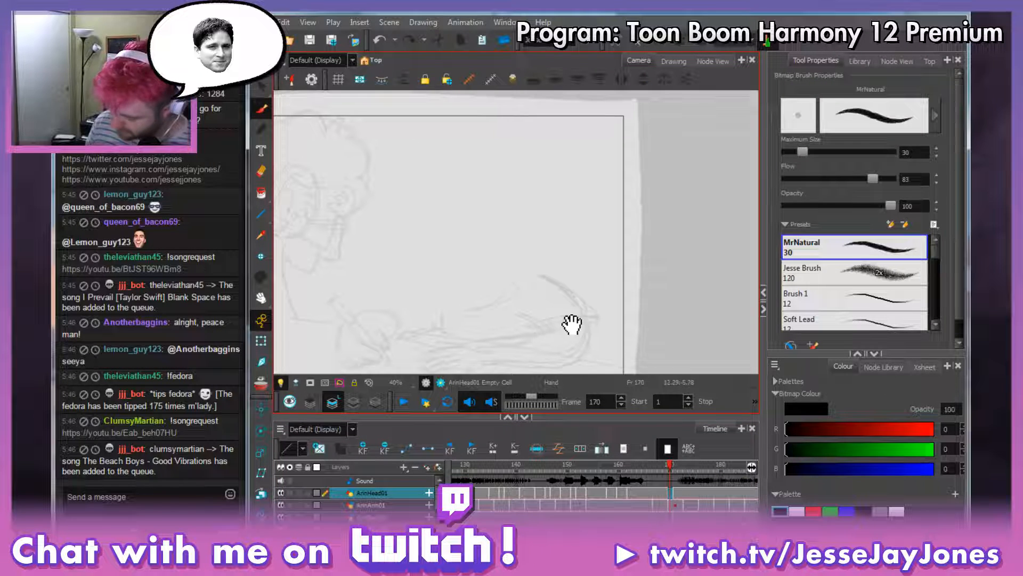
pyautogui.click(260, 384)
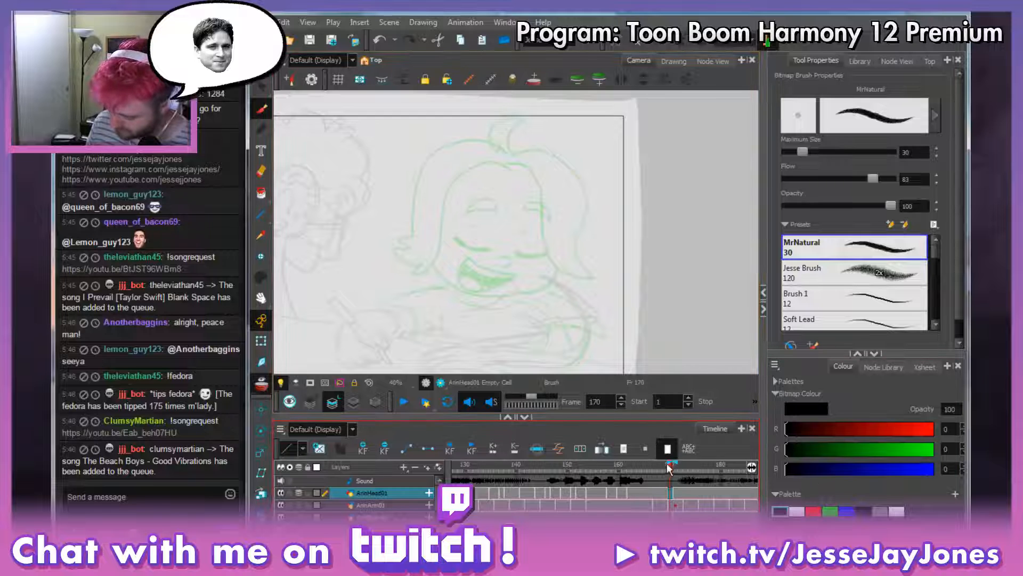
pyautogui.moveTo(670, 462); pyautogui.dragTo(666, 463)
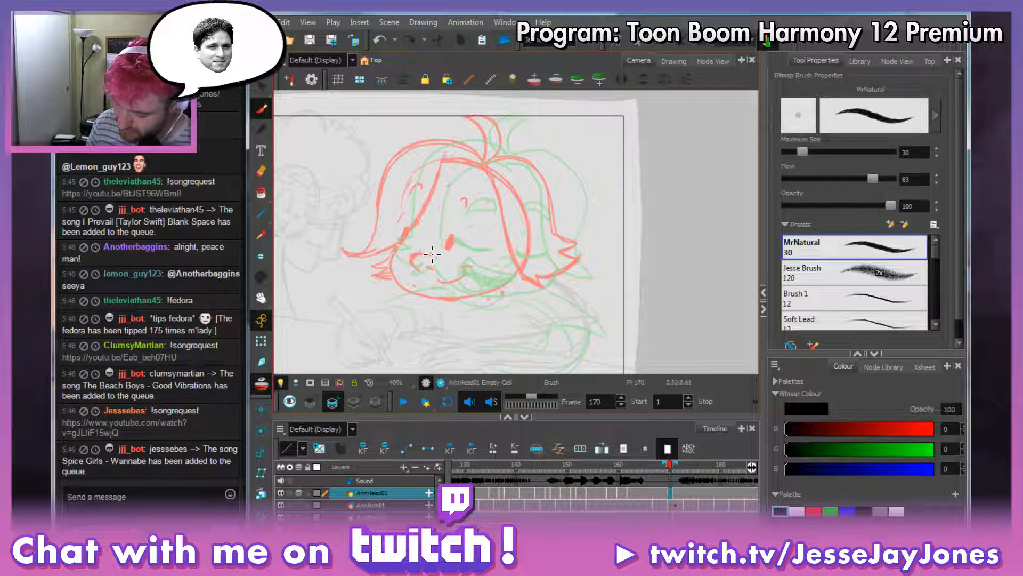
# Sketch a curved horizontal eye guide and a vertical centre line for the in-between face at frame 170.
pyautogui.moveTo(419, 250); pyautogui.dragTo(536, 257)
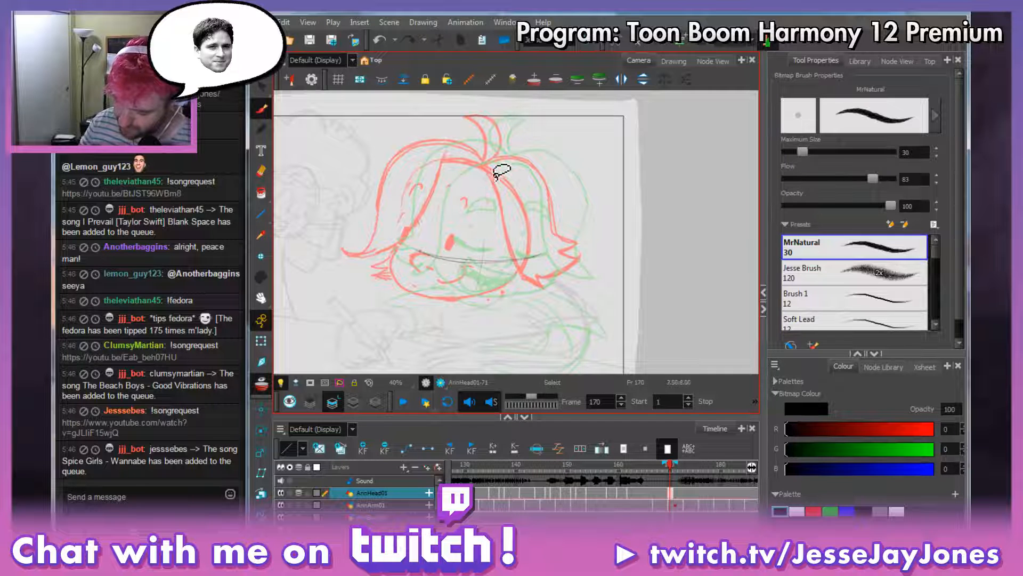
pyautogui.hotkey('ctrl', 'z')
pyautogui.moveTo(478, 166); pyautogui.dragTo(479, 290)
pyautogui.moveTo(472, 198); pyautogui.dragTo(482, 302)
# Switch to AnkhBot, set the song volume to 13%, and return to the drawing in Harmony.
pyautogui.hotkey('alt', 'Tab')
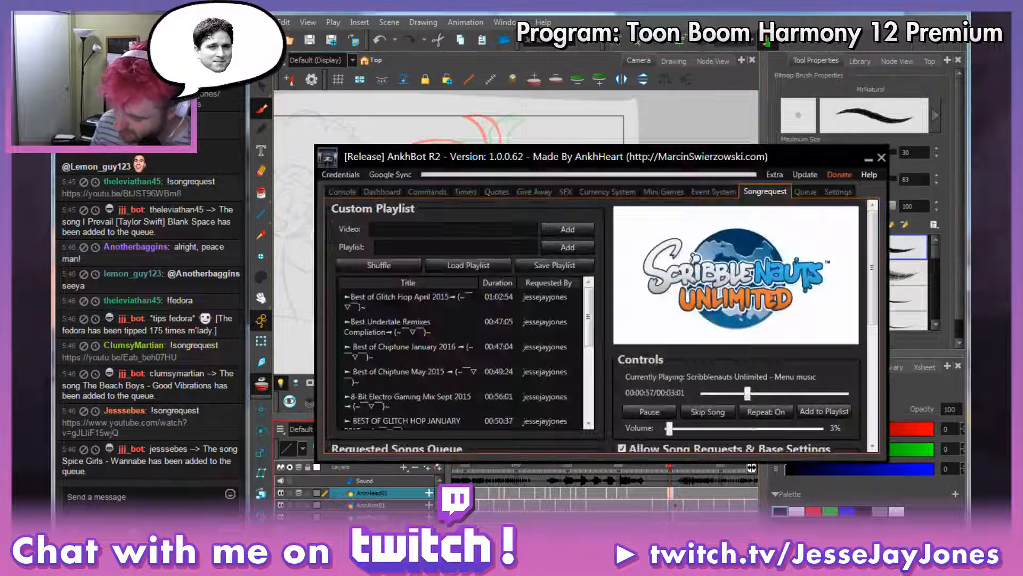
pyautogui.moveTo(670, 429); pyautogui.dragTo(686, 431)
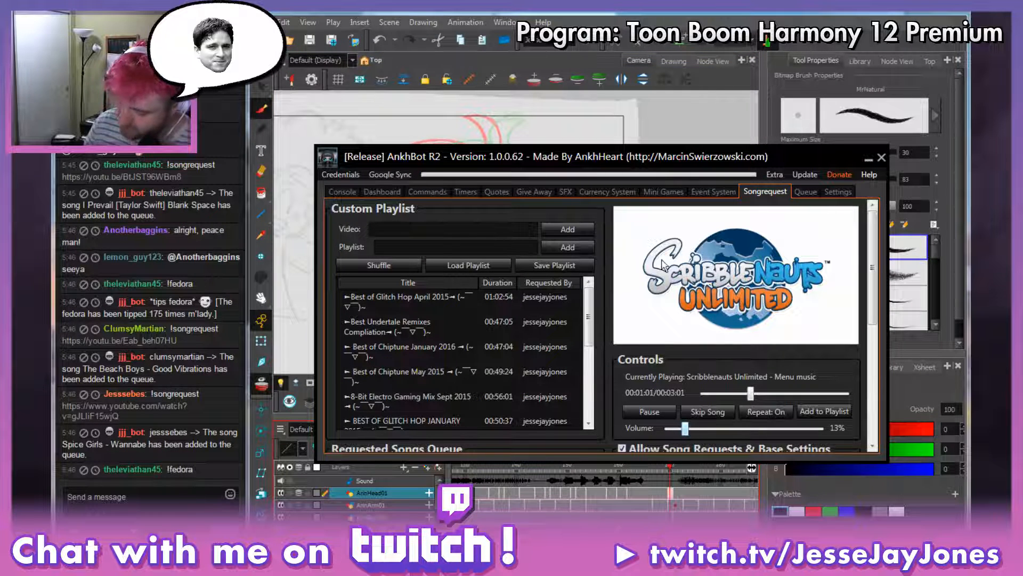
pyautogui.hotkey('alt', 'Tab')
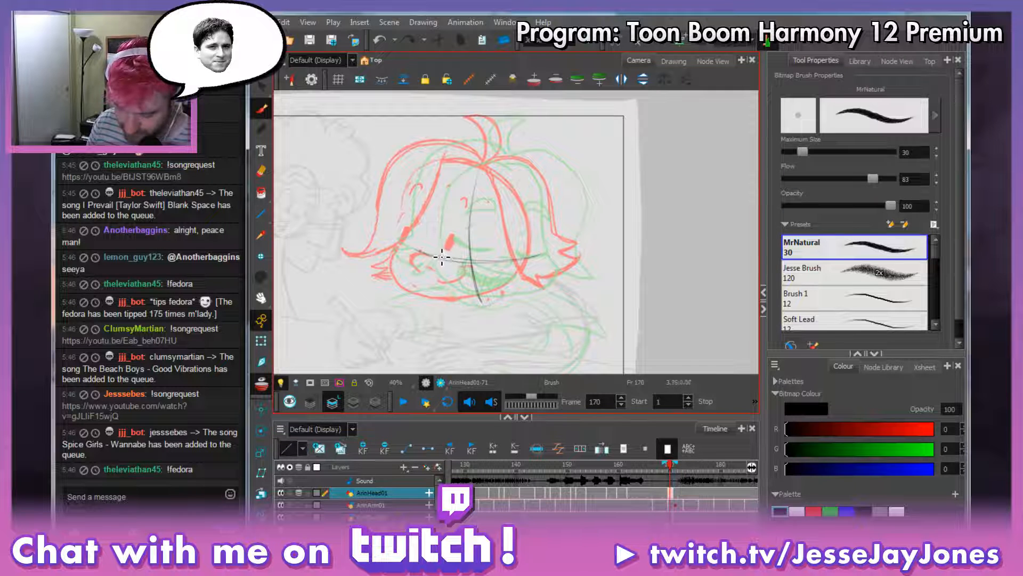
# Draw two closed eyes along the horizontal guide and a small curved smile on the centre line.
pyautogui.moveTo(431, 251); pyautogui.dragTo(517, 259)
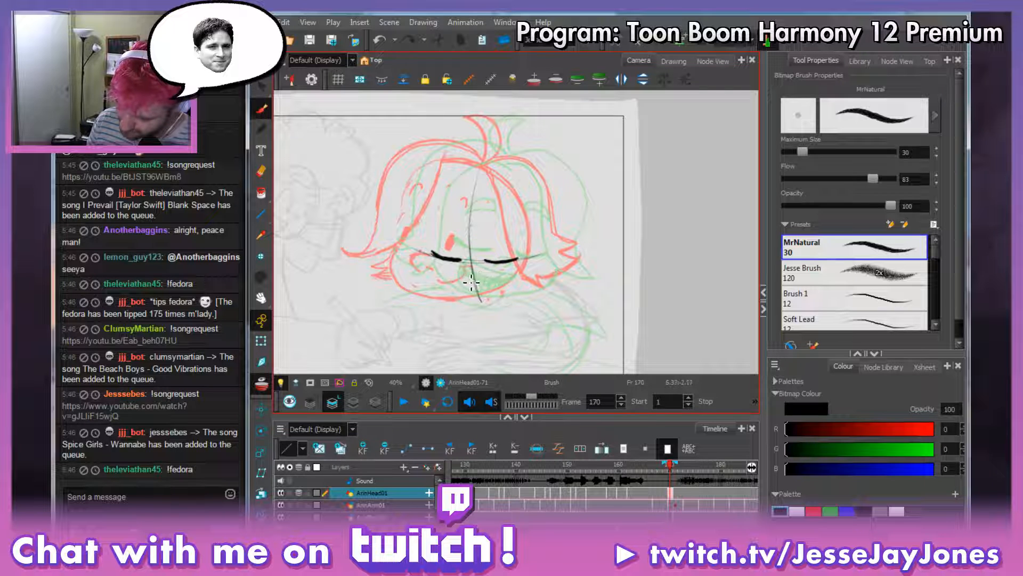
pyautogui.moveTo(462, 272); pyautogui.dragTo(485, 272)
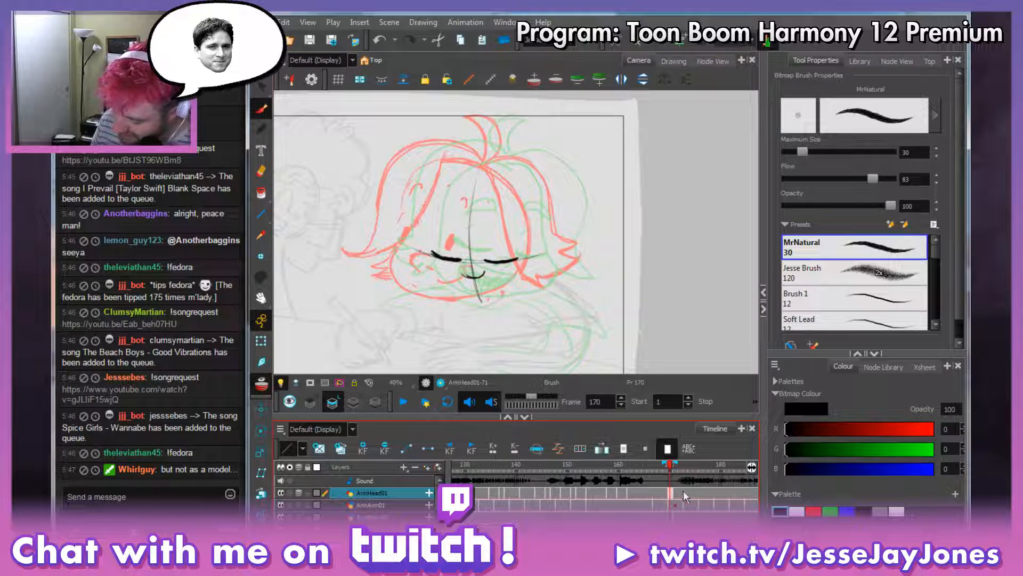
# Sketch the oval head outline around the closed-eye face, going over the crown, sides and chin with repeated strokes.
pyautogui.moveTo(546, 257); pyautogui.dragTo(527, 269)
pyautogui.press('space')
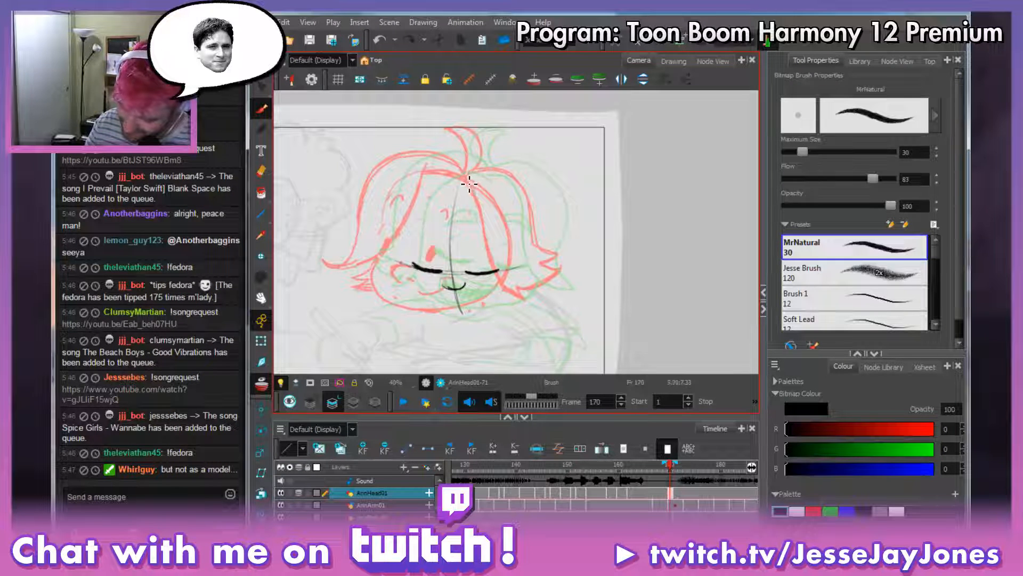
pyautogui.moveTo(428, 195)
pyautogui.mouseDown()
pyautogui.moveTo(404, 263)
pyautogui.moveTo(445, 312)
pyautogui.moveTo(480, 314)
pyautogui.mouseUp()
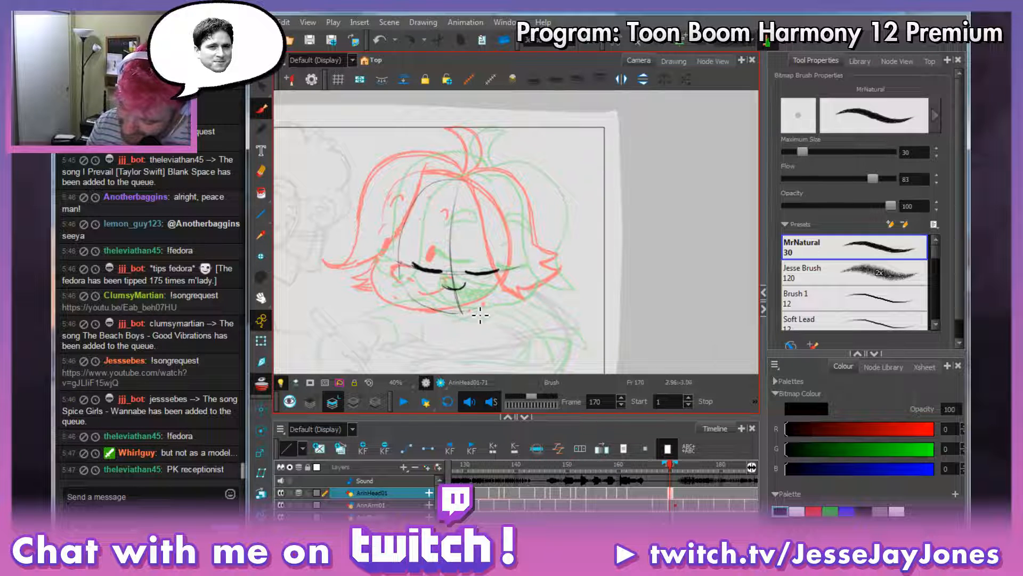
pyautogui.moveTo(520, 277)
pyautogui.mouseDown()
pyautogui.moveTo(502, 201)
pyautogui.moveTo(454, 182)
pyautogui.moveTo(412, 217)
pyautogui.moveTo(421, 270)
pyautogui.mouseUp()
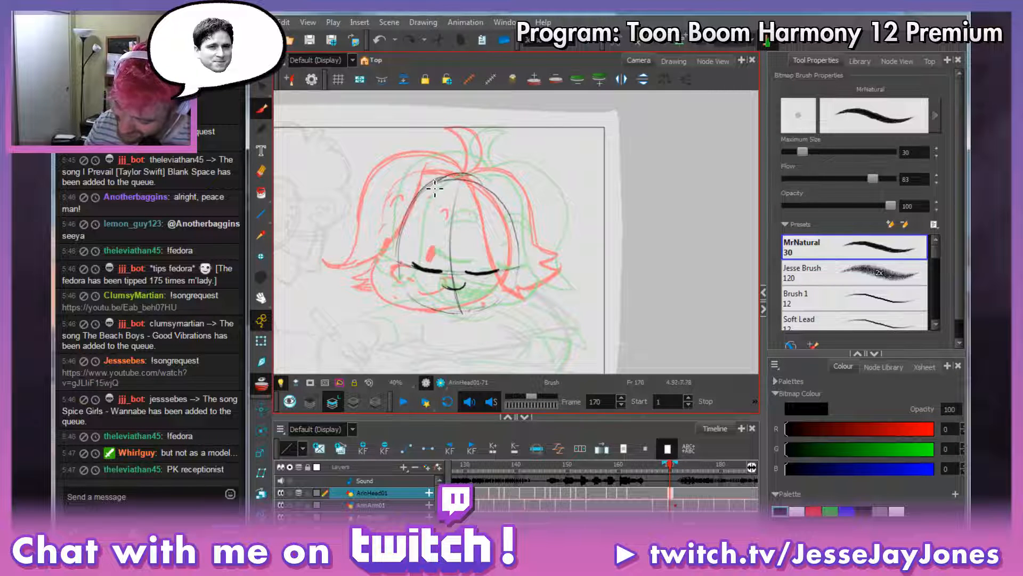
pyautogui.moveTo(435, 186)
pyautogui.mouseDown()
pyautogui.moveTo(402, 249)
pyautogui.moveTo(408, 292)
pyautogui.moveTo(412, 279)
pyautogui.moveTo(417, 297)
pyautogui.moveTo(461, 306)
pyautogui.moveTo(446, 313)
pyautogui.moveTo(496, 305)
pyautogui.moveTo(486, 310)
pyautogui.moveTo(517, 290)
pyautogui.moveTo(519, 233)
pyautogui.moveTo(490, 192)
pyautogui.moveTo(456, 185)
pyautogui.moveTo(422, 197)
pyautogui.mouseUp()
pyautogui.moveTo(402, 272); pyautogui.dragTo(445, 309)
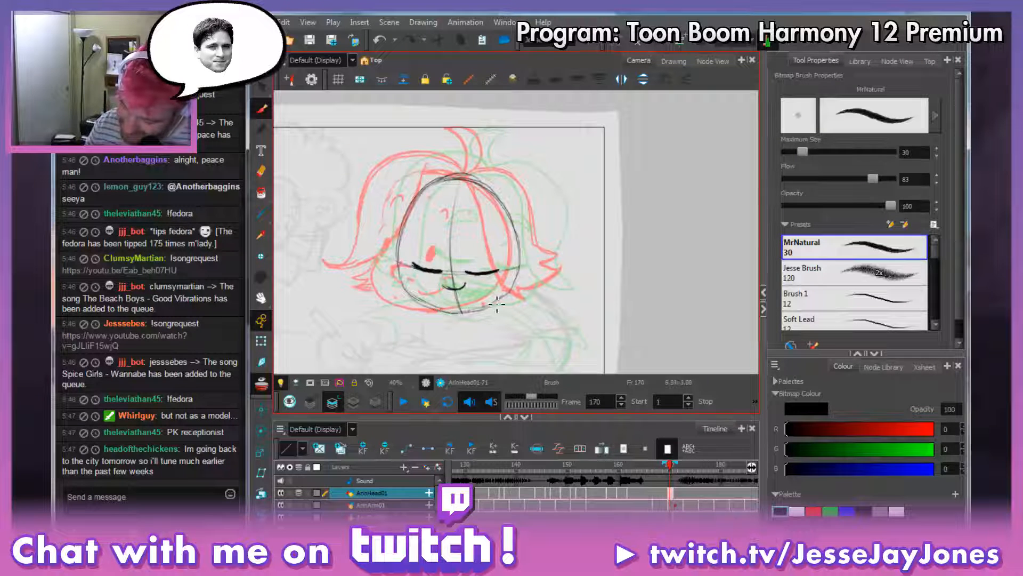
pyautogui.moveTo(518, 294)
pyautogui.mouseDown()
pyautogui.moveTo(522, 238)
pyautogui.moveTo(473, 181)
pyautogui.mouseUp()
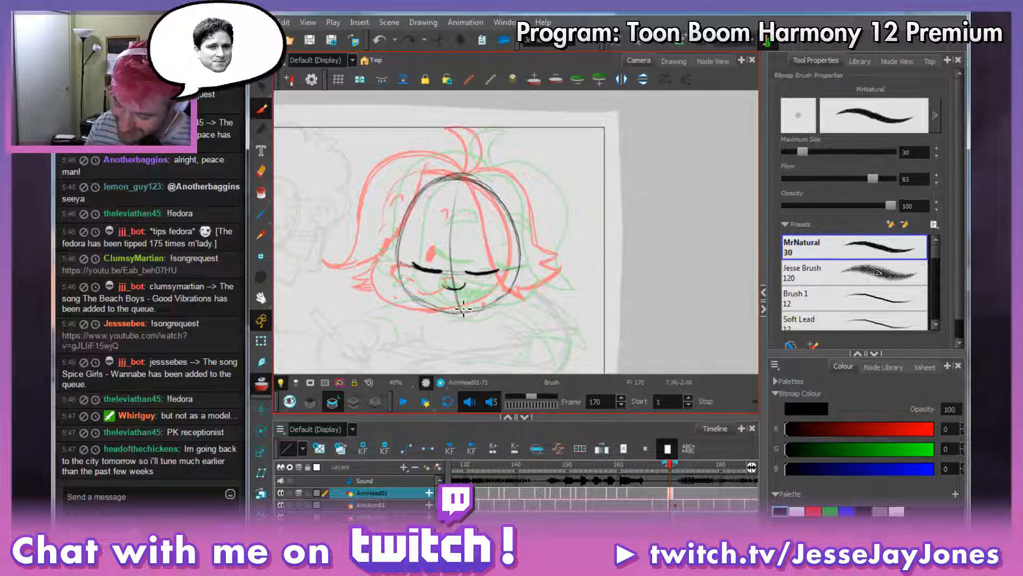
pyautogui.moveTo(505, 295)
pyautogui.mouseDown()
pyautogui.moveTo(527, 265)
pyautogui.moveTo(506, 205)
pyautogui.mouseUp()
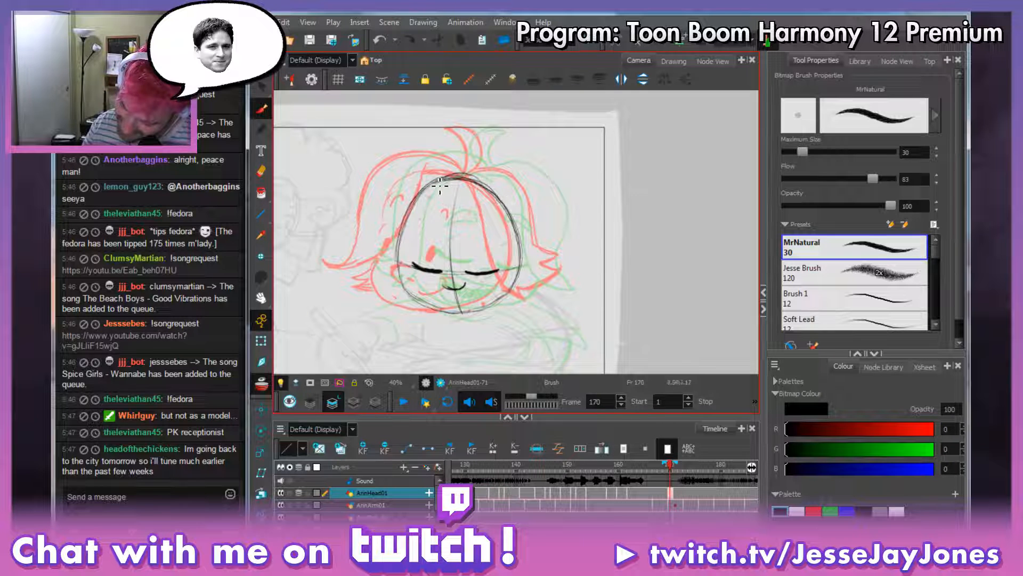
pyautogui.moveTo(440, 184)
pyautogui.mouseDown()
pyautogui.moveTo(408, 222)
pyautogui.moveTo(417, 293)
pyautogui.mouseUp()
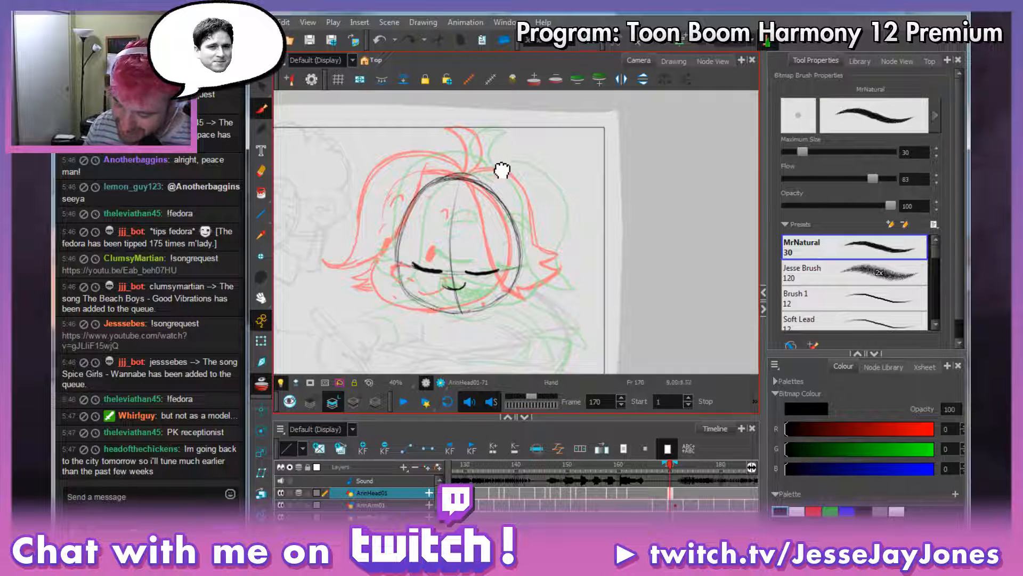
# Sketch the outer hair contour from the parting over the crown to a pointed tip beside the red flick.
pyautogui.scroll(2, 516, 184)
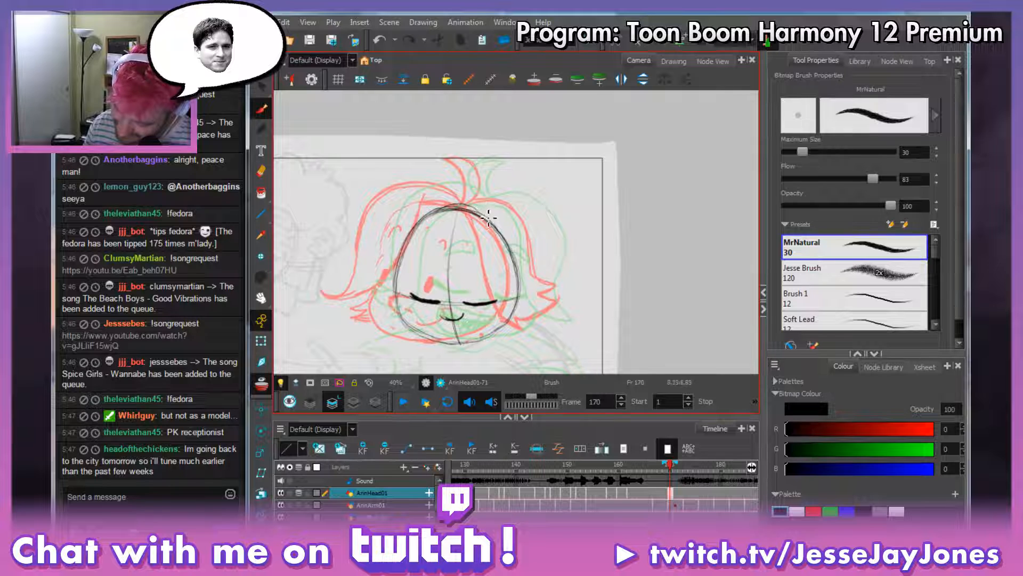
pyautogui.moveTo(485, 215)
pyautogui.mouseDown()
pyautogui.moveTo(440, 186)
pyautogui.moveTo(401, 219)
pyautogui.moveTo(376, 275)
pyautogui.moveTo(344, 303)
pyautogui.mouseUp()
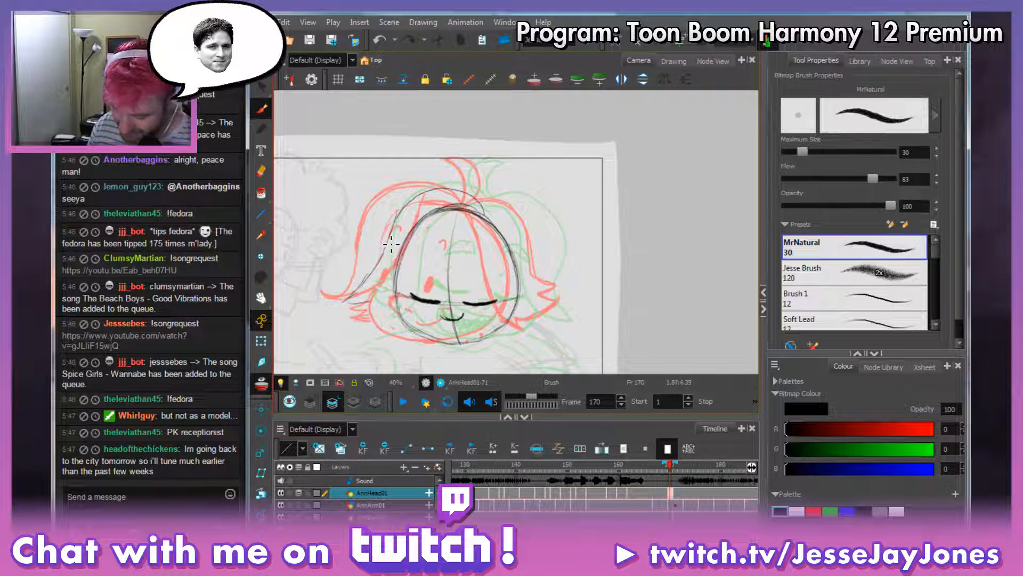
pyautogui.moveTo(394, 235)
pyautogui.mouseDown()
pyautogui.moveTo(387, 266)
pyautogui.moveTo(347, 304)
pyautogui.moveTo(370, 299)
pyautogui.moveTo(347, 304)
pyautogui.moveTo(386, 310)
pyautogui.moveTo(405, 290)
pyautogui.moveTo(367, 303)
pyautogui.mouseUp()
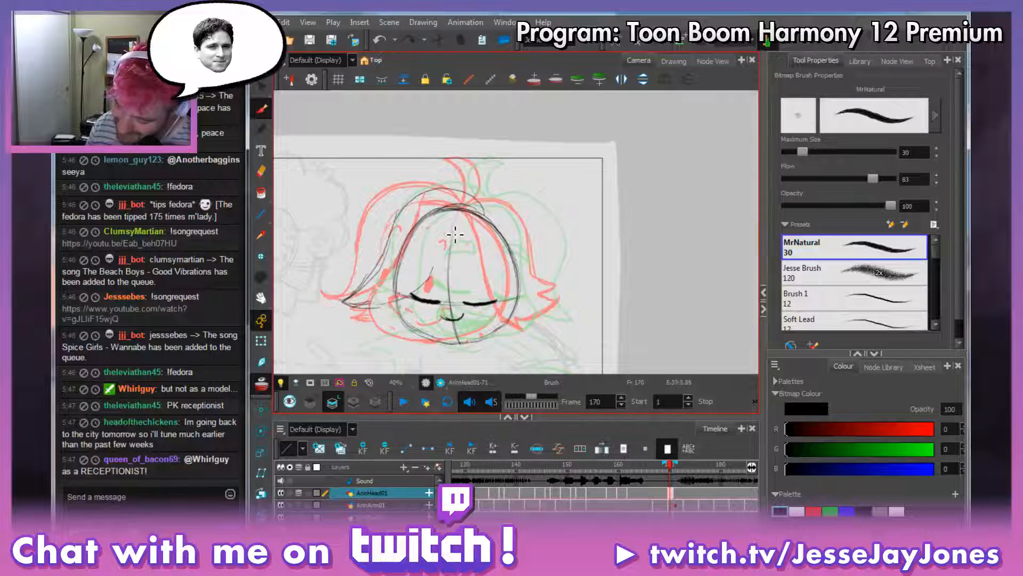
# Sketch the fringe sweeping from the parting to the pointed hair tip, reinforce the hair contour, and save the scene.
pyautogui.moveTo(455, 233); pyautogui.dragTo(434, 263)
pyautogui.moveTo(480, 214)
pyautogui.mouseDown()
pyautogui.moveTo(461, 224)
pyautogui.moveTo(428, 286)
pyautogui.moveTo(388, 310)
pyautogui.moveTo(354, 307)
pyautogui.moveTo(348, 301)
pyautogui.moveTo(395, 233)
pyautogui.moveTo(431, 206)
pyautogui.moveTo(479, 205)
pyautogui.moveTo(489, 220)
pyautogui.moveTo(414, 213)
pyautogui.moveTo(414, 204)
pyautogui.moveTo(372, 288)
pyautogui.mouseUp()
pyautogui.hotkey('alt', 's')
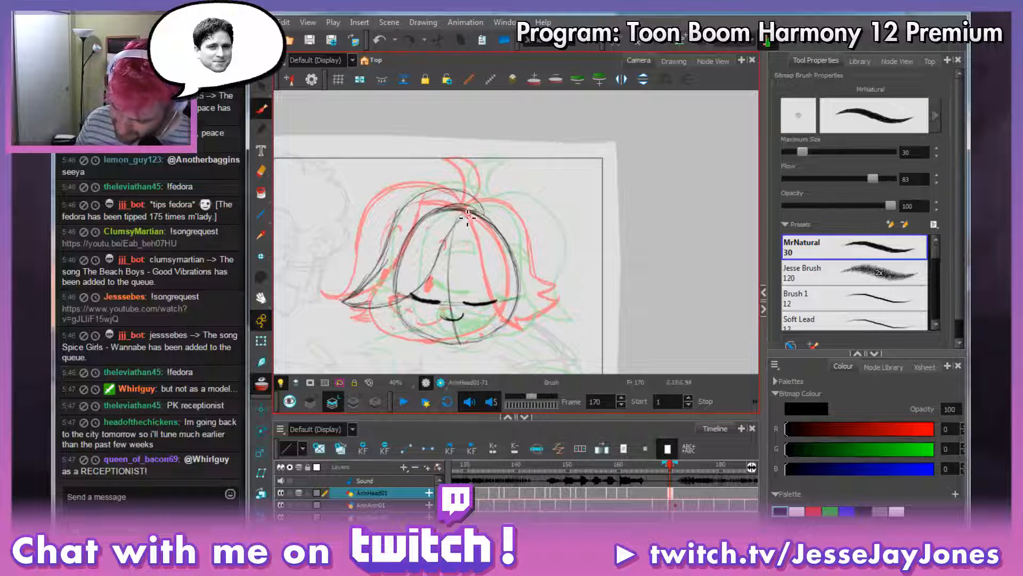
pyautogui.moveTo(413, 300); pyautogui.dragTo(347, 304)
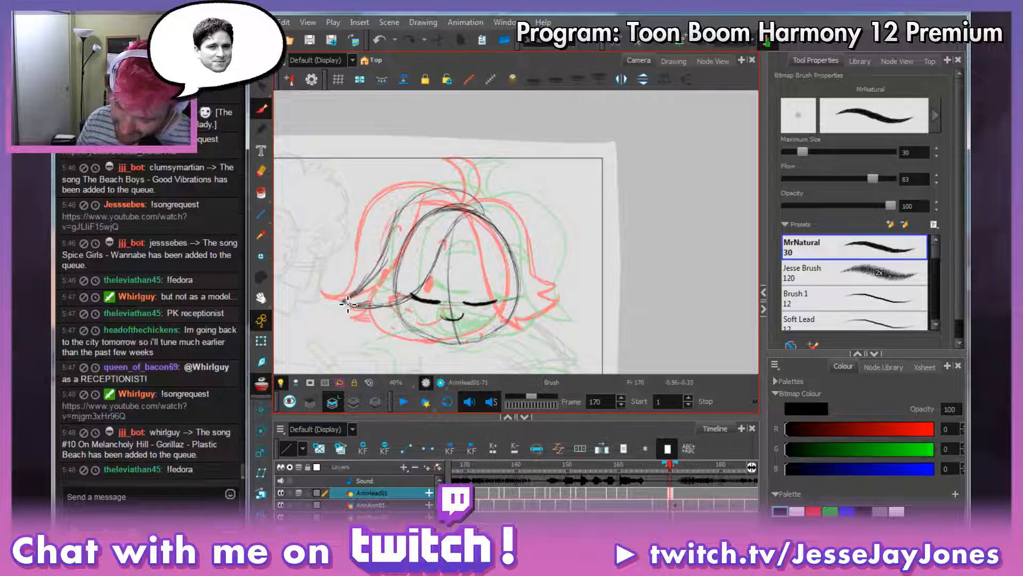
pyautogui.moveTo(484, 213)
pyautogui.mouseDown()
pyautogui.moveTo(431, 197)
pyautogui.moveTo(406, 223)
pyautogui.moveTo(385, 274)
pyautogui.moveTo(349, 301)
pyautogui.mouseUp()
pyautogui.moveTo(379, 266)
pyautogui.mouseDown()
pyautogui.moveTo(349, 298)
pyautogui.moveTo(383, 264)
pyautogui.moveTo(376, 278)
pyautogui.moveTo(364, 282)
pyautogui.moveTo(386, 228)
pyautogui.moveTo(388, 256)
pyautogui.mouseUp()
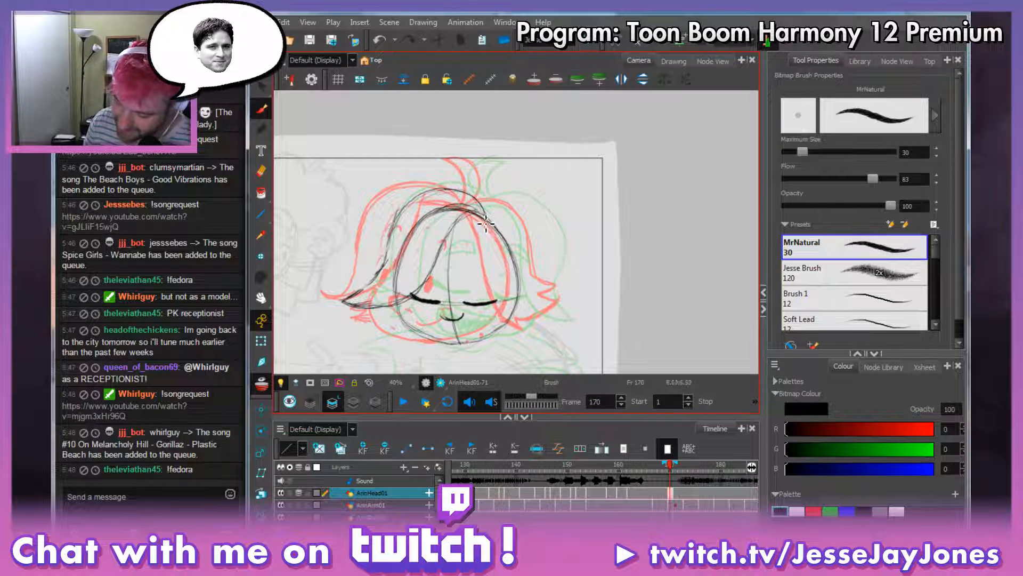
pyautogui.moveTo(480, 216)
pyautogui.mouseDown()
pyautogui.moveTo(451, 230)
pyautogui.moveTo(426, 288)
pyautogui.moveTo(379, 281)
pyautogui.mouseUp()
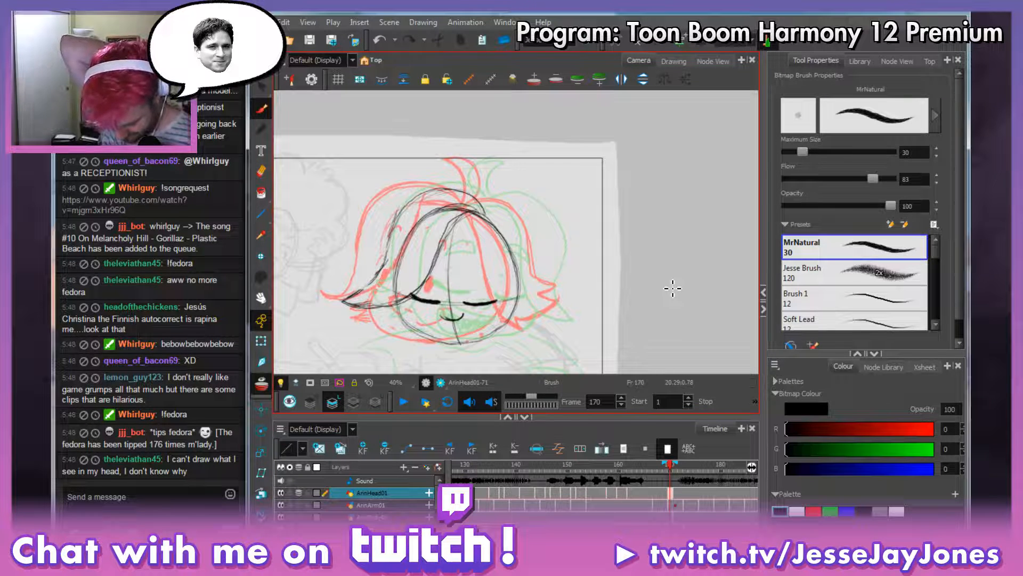
pyautogui.click(310, 42)
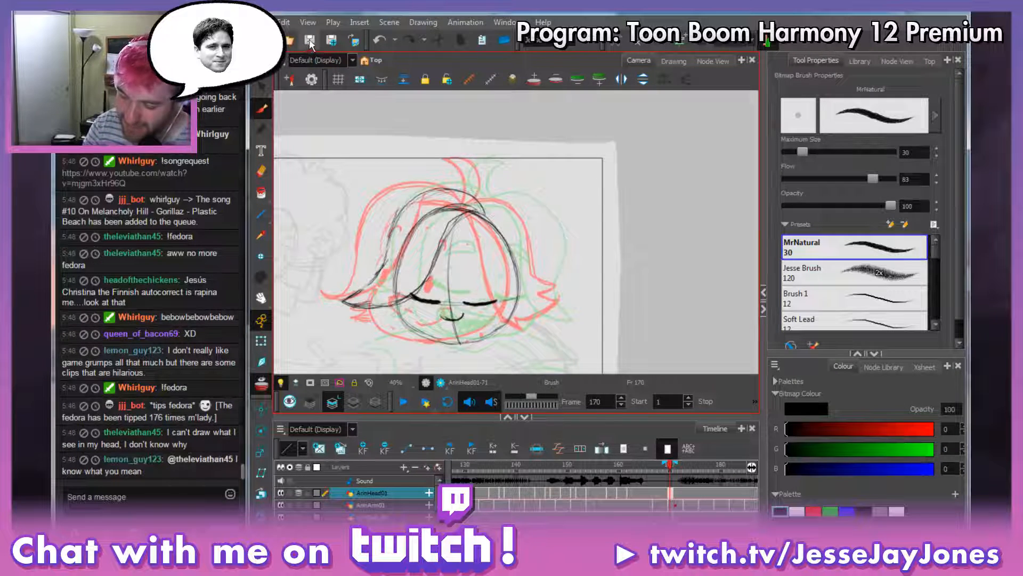
# Darken the upper part of the fringe line just below the parting.
pyautogui.press('space')
pyautogui.moveTo(583, 230); pyautogui.dragTo(578, 221)
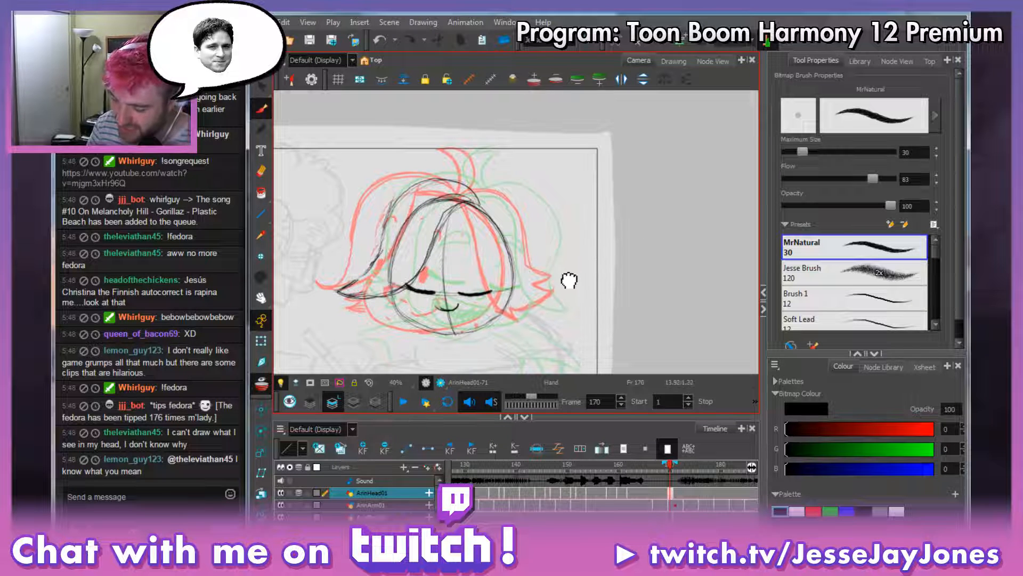
pyautogui.moveTo(569, 278); pyautogui.dragTo(521, 239)
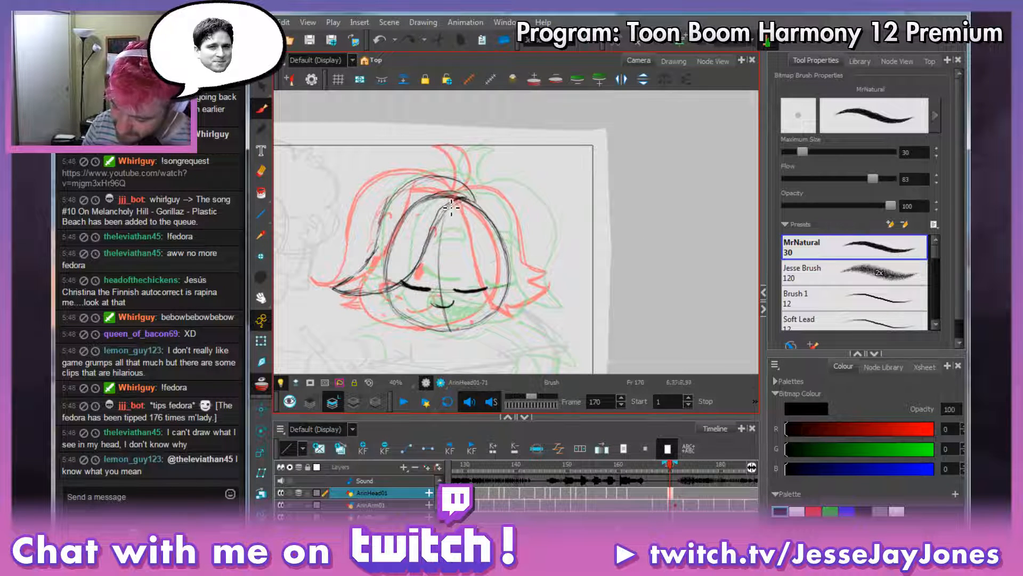
pyautogui.moveTo(451, 207); pyautogui.dragTo(430, 235)
# Switch to AnkhBot, lower the song volume, and return to the drawing in Harmony.
pyautogui.click(739, 529)
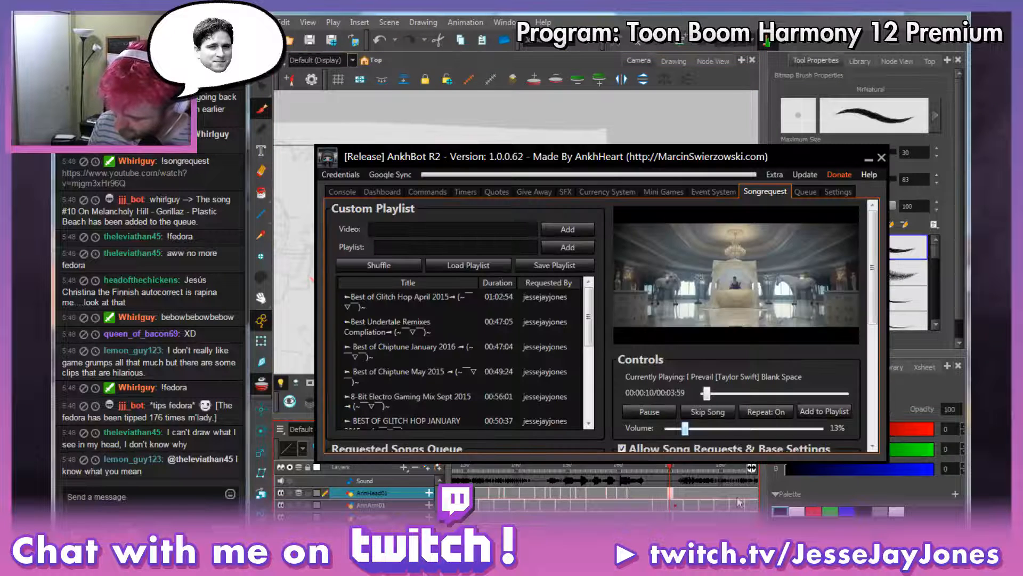
pyautogui.moveTo(685, 429); pyautogui.dragTo(673, 433)
pyautogui.click(565, 25)
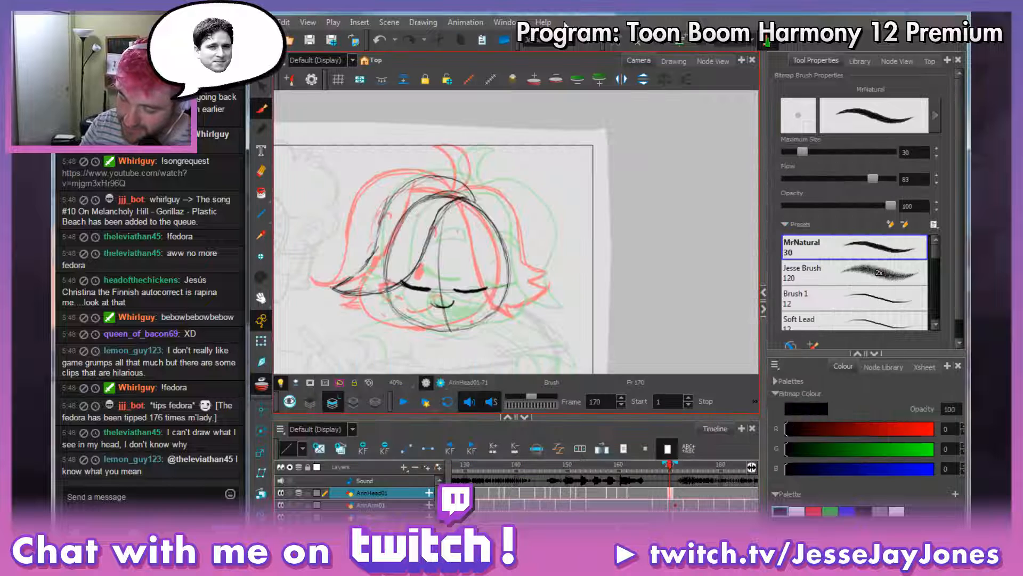
# Sketch the small leaf-shaped hair tuft rising from the parting at the crown, and save the scene.
pyautogui.moveTo(379, 142); pyautogui.dragTo(387, 148)
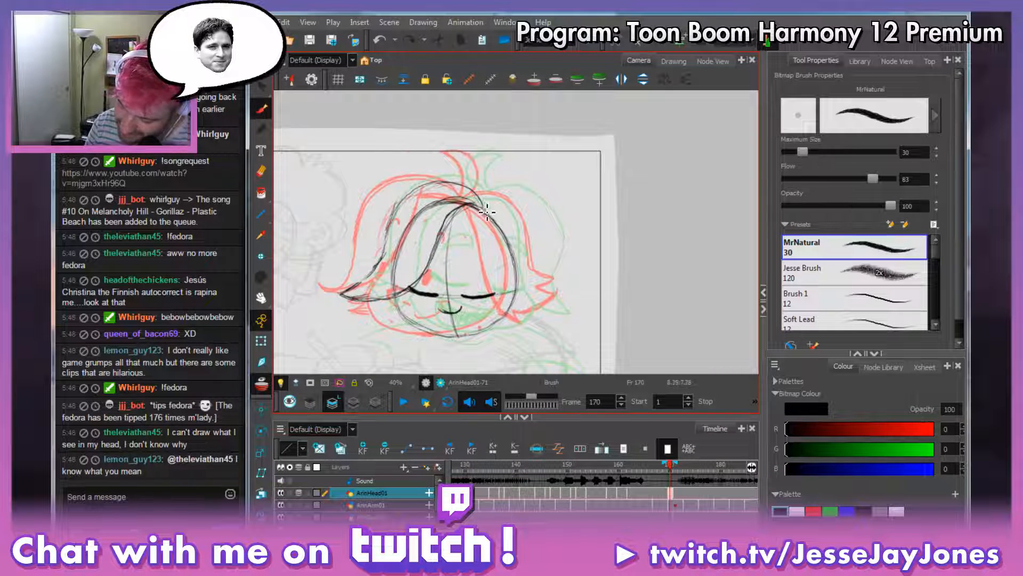
pyautogui.moveTo(486, 211)
pyautogui.mouseDown()
pyautogui.moveTo(453, 186)
pyautogui.moveTo(420, 194)
pyautogui.moveTo(397, 217)
pyautogui.moveTo(386, 262)
pyautogui.mouseUp()
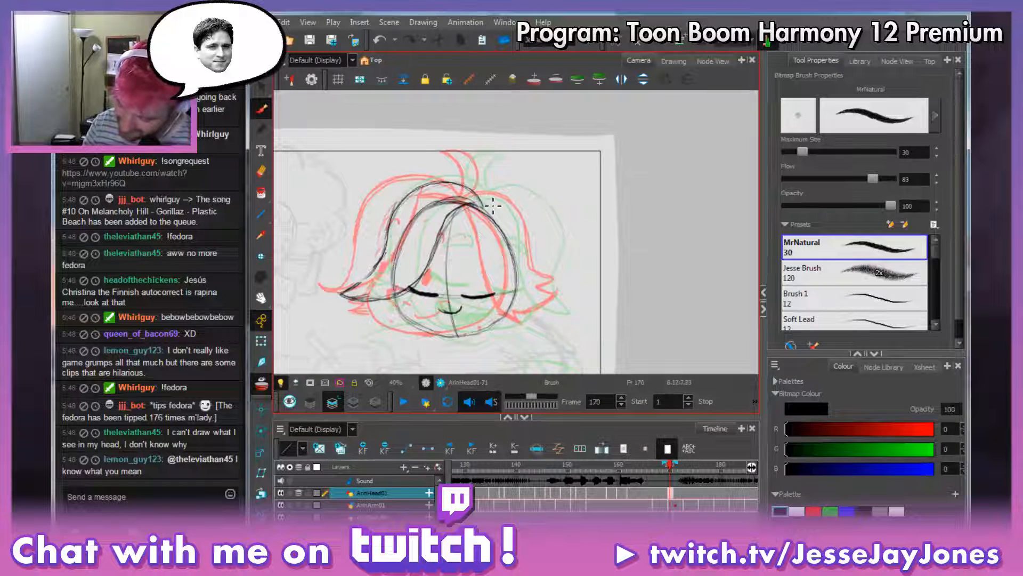
pyautogui.moveTo(483, 206)
pyautogui.mouseDown()
pyautogui.moveTo(469, 172)
pyautogui.moveTo(486, 173)
pyautogui.moveTo(496, 194)
pyautogui.moveTo(487, 209)
pyautogui.mouseUp()
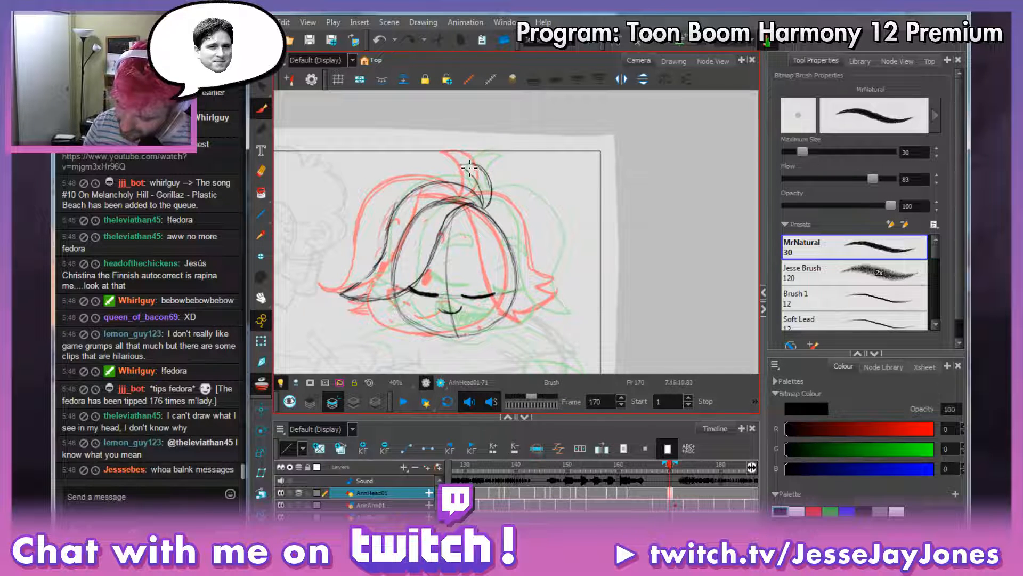
pyautogui.moveTo(469, 168); pyautogui.dragTo(485, 198)
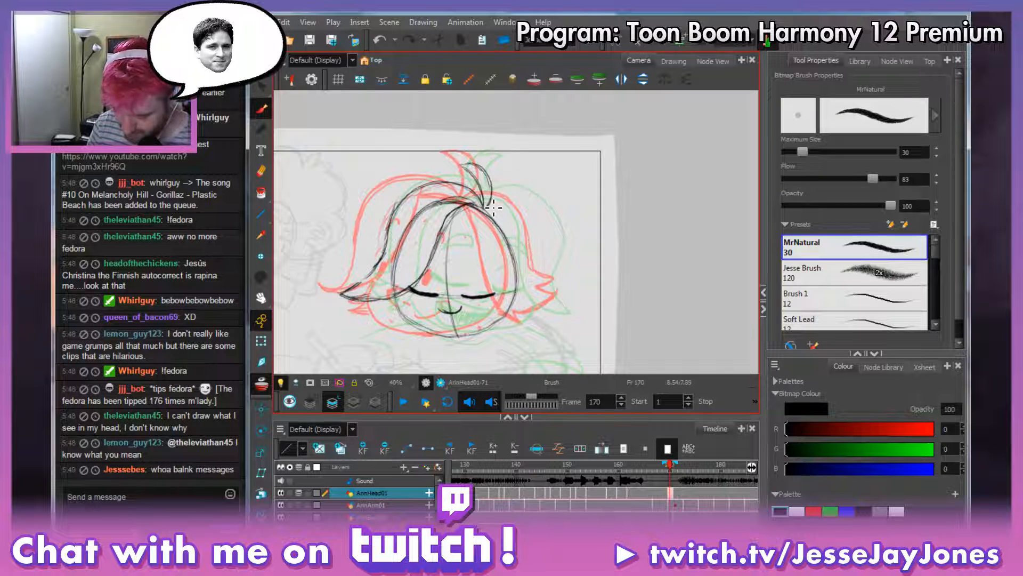
pyautogui.moveTo(558, 233); pyautogui.dragTo(553, 245)
pyautogui.hotkey('ctrl', 's')
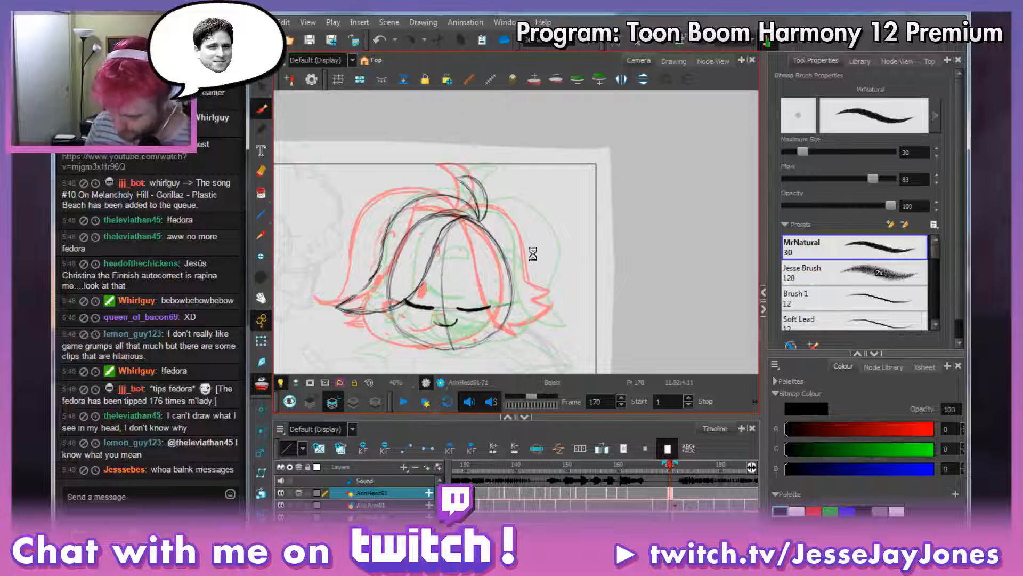
# Switch to AnkhBot, lower the song volume to 3%, and return to the drawing in Harmony.
pyautogui.hotkey('alt', 'Tab')
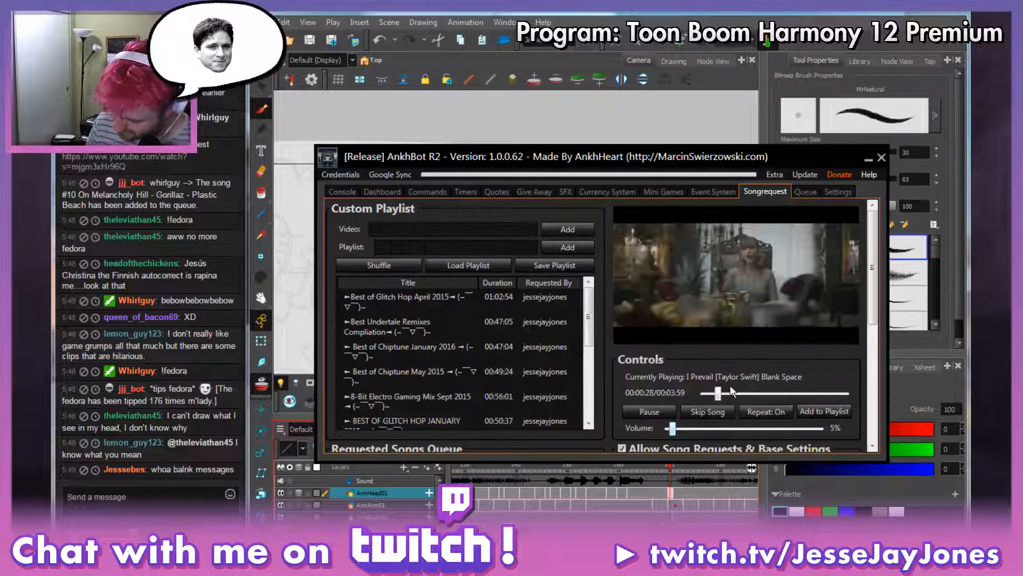
pyautogui.moveTo(672, 429); pyautogui.dragTo(670, 429)
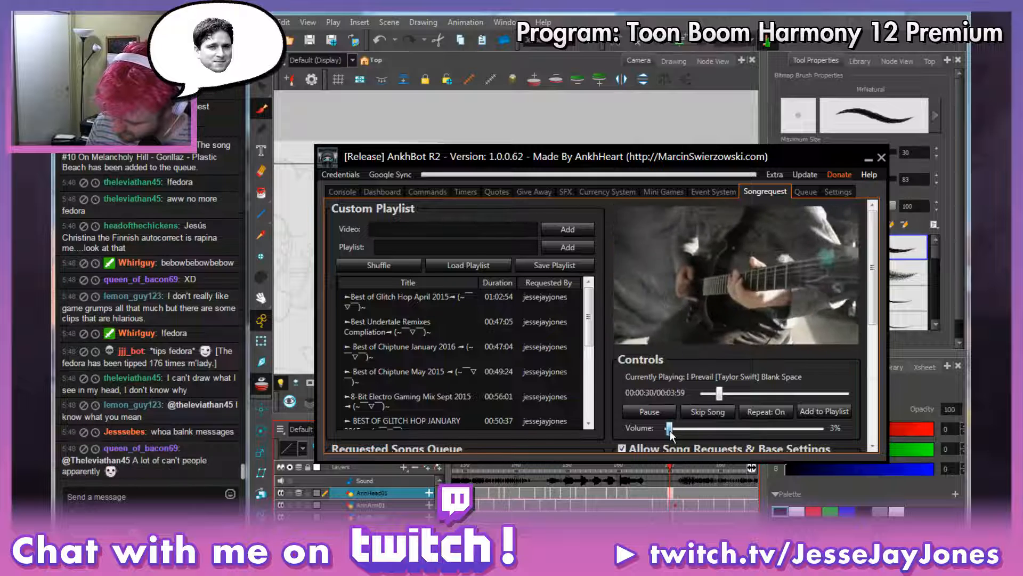
pyautogui.hotkey('alt', 'Tab')
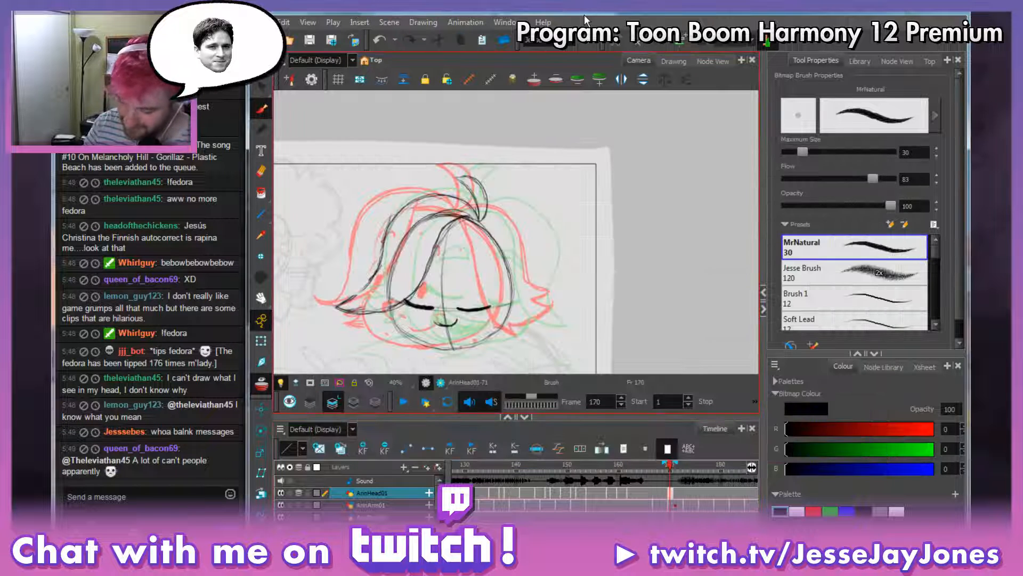
pyautogui.moveTo(537, 246); pyautogui.dragTo(538, 256)
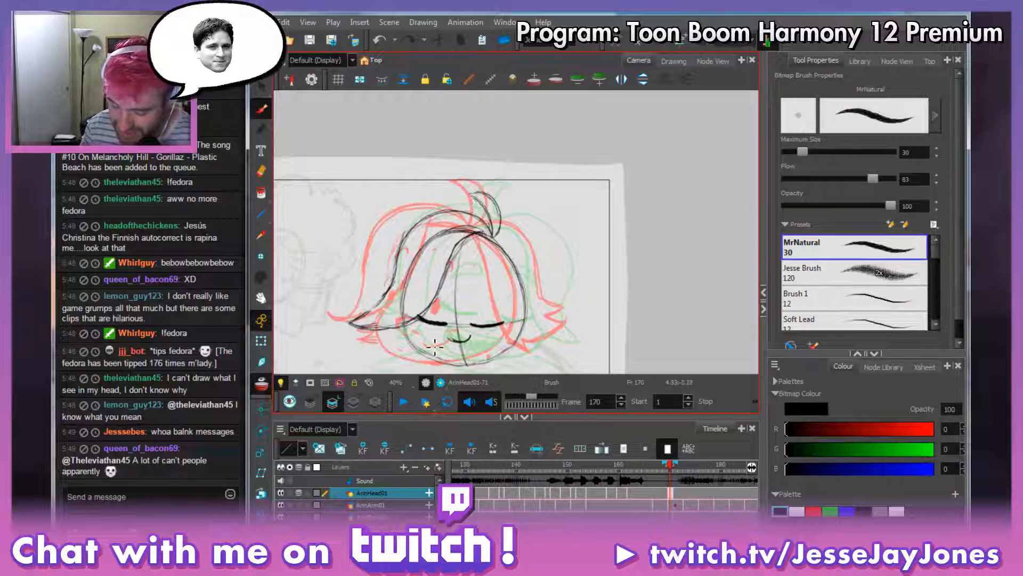
pyautogui.moveTo(544, 306)
pyautogui.mouseDown()
pyautogui.moveTo(557, 299)
pyautogui.moveTo(488, 241)
pyautogui.mouseUp()
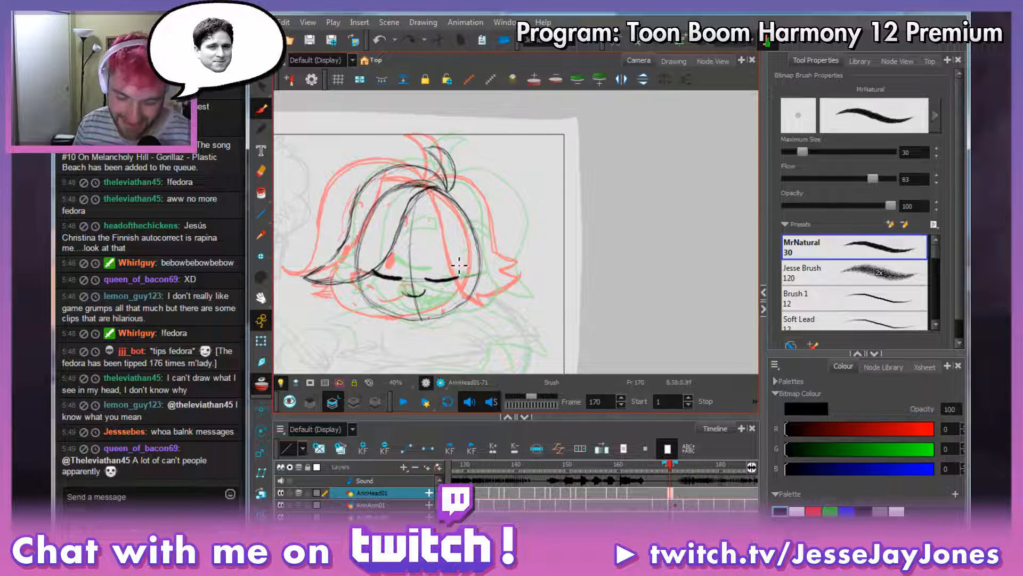
pyautogui.press('space')
pyautogui.moveTo(491, 251); pyautogui.dragTo(488, 246)
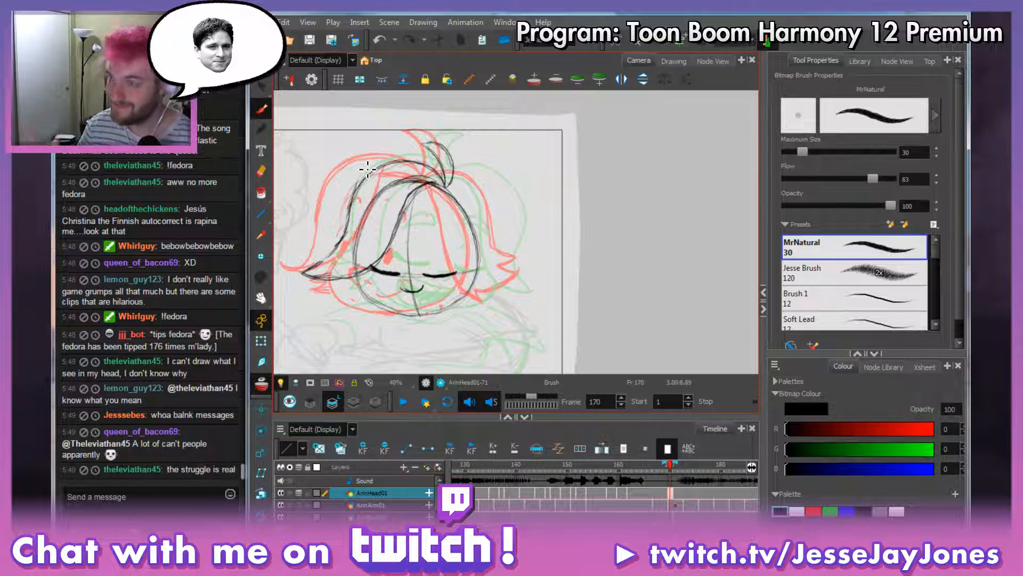
pyautogui.moveTo(526, 225); pyautogui.dragTo(493, 233)
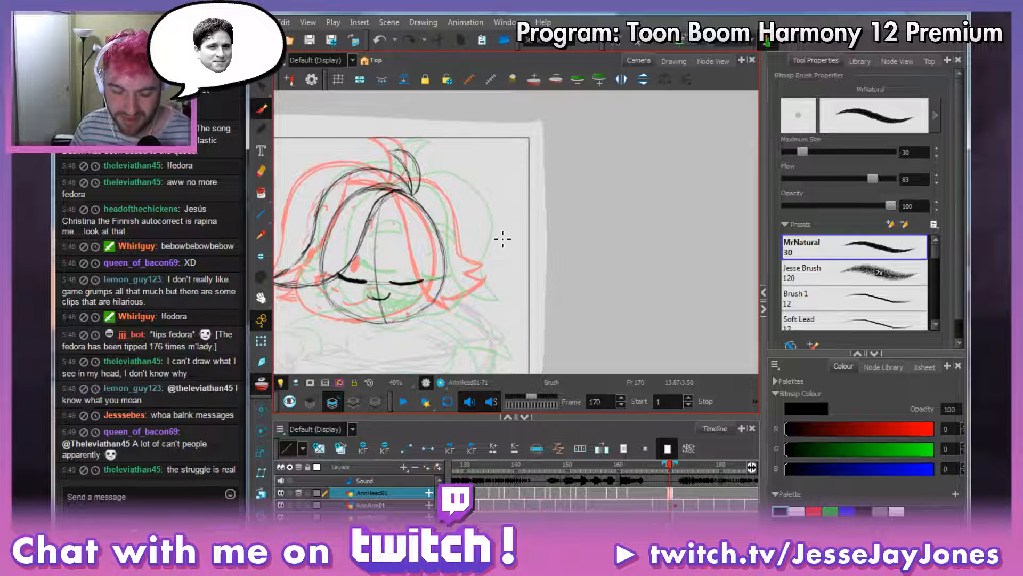
pyautogui.moveTo(402, 174); pyautogui.dragTo(407, 183)
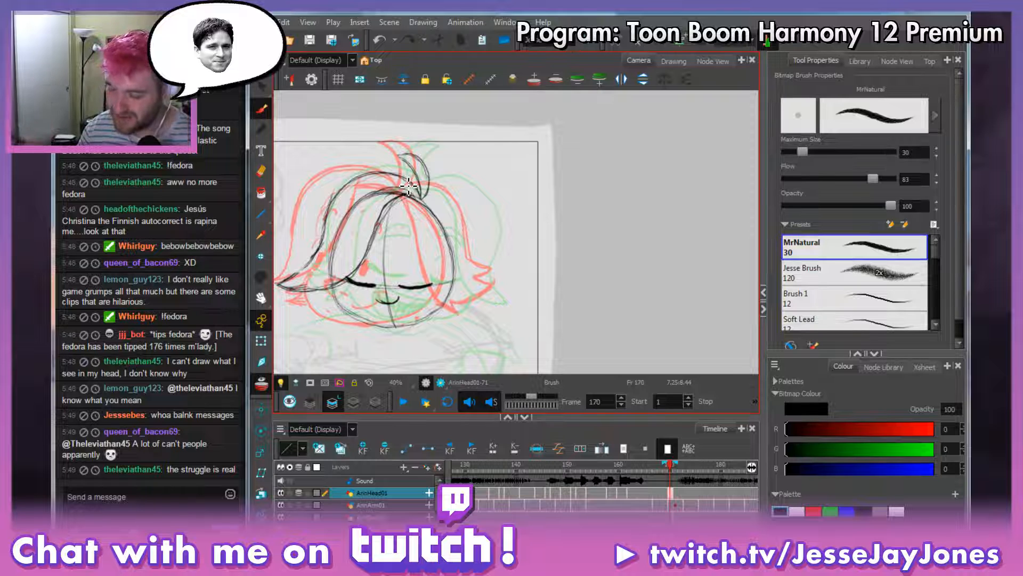
pyautogui.moveTo(640, 250)
pyautogui.mouseDown()
pyautogui.moveTo(459, 242)
pyautogui.moveTo(482, 242)
pyautogui.mouseUp()
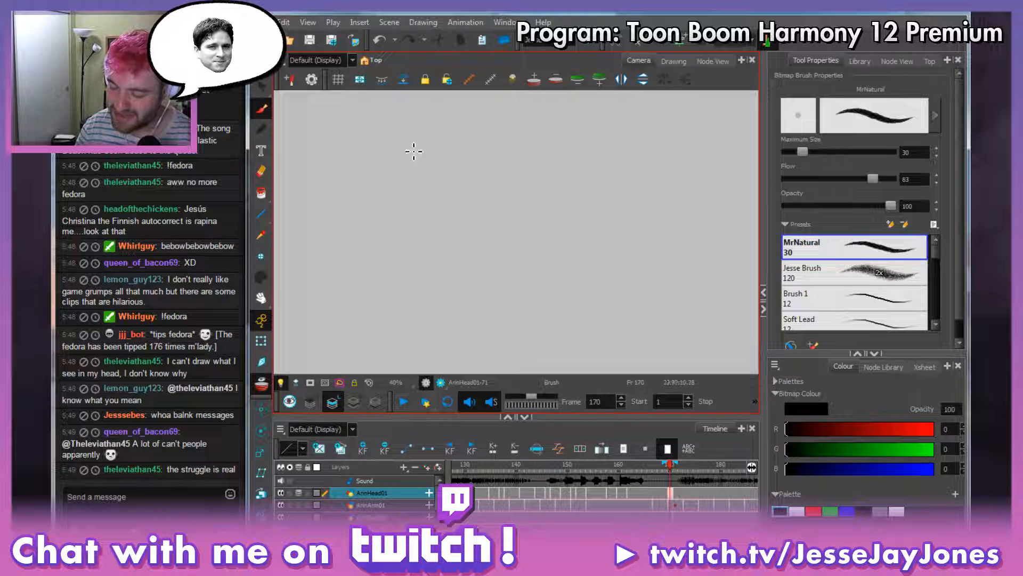
pyautogui.moveTo(414, 152)
pyautogui.mouseDown()
pyautogui.moveTo(391, 178)
pyautogui.moveTo(387, 213)
pyautogui.moveTo(430, 256)
pyautogui.moveTo(493, 188)
pyautogui.moveTo(459, 200)
pyautogui.mouseUp()
pyautogui.hotkey('ctrl', 'z')
pyautogui.press('space')
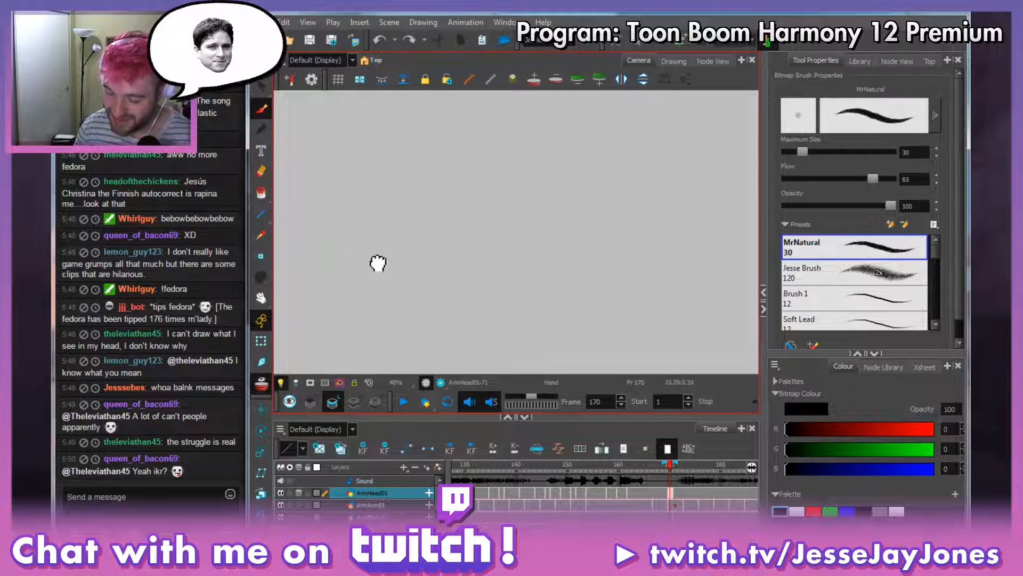
pyautogui.moveTo(378, 263); pyautogui.dragTo(654, 270)
pyautogui.moveTo(455, 275); pyautogui.dragTo(527, 268)
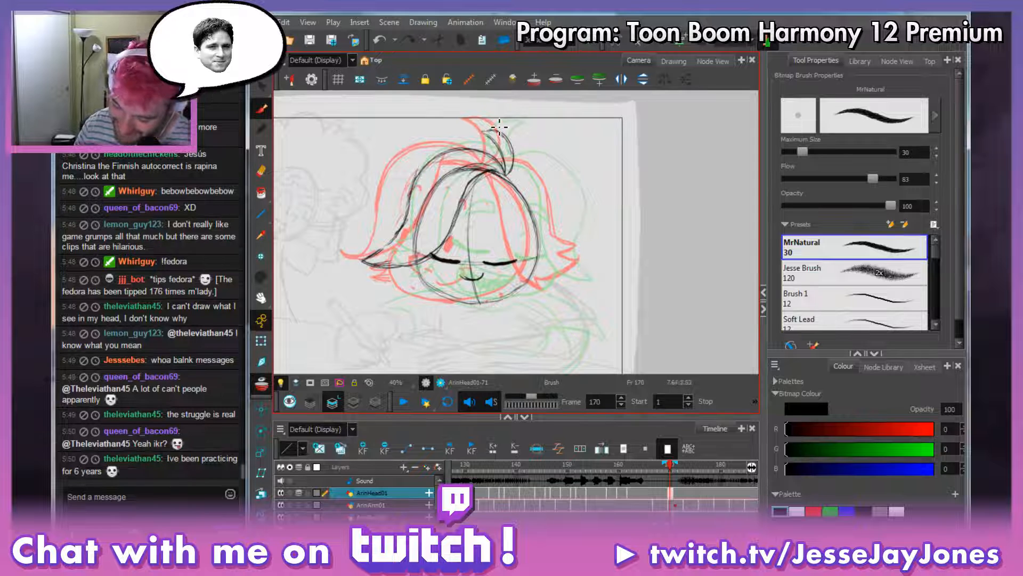
# Reinforce the outer hair contour over the crown and erase its excess lines down to the pointed hair tip.
pyautogui.moveTo(493, 165)
pyautogui.mouseDown()
pyautogui.moveTo(434, 159)
pyautogui.moveTo(407, 235)
pyautogui.moveTo(384, 258)
pyautogui.moveTo(419, 181)
pyautogui.mouseUp()
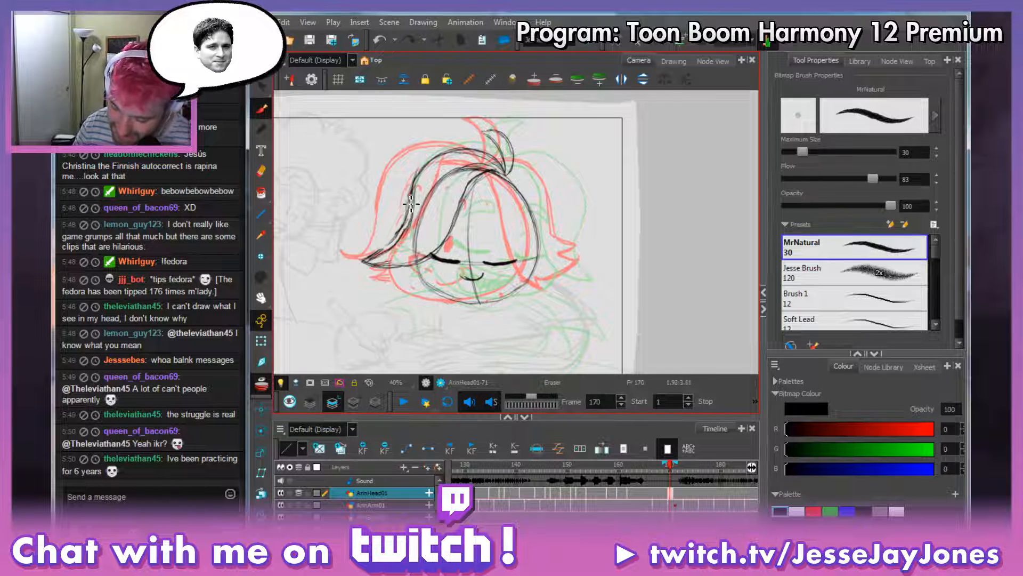
pyautogui.moveTo(410, 203)
pyautogui.mouseDown()
pyautogui.moveTo(413, 184)
pyautogui.moveTo(411, 223)
pyautogui.mouseUp()
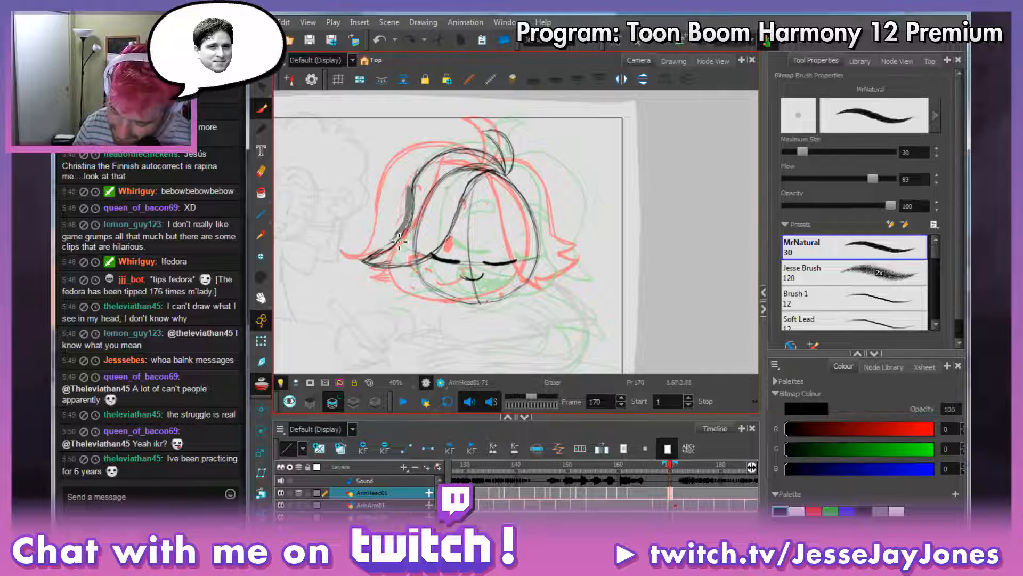
pyautogui.moveTo(383, 255)
pyautogui.mouseDown()
pyautogui.moveTo(368, 260)
pyautogui.moveTo(400, 239)
pyautogui.moveTo(413, 189)
pyautogui.mouseUp()
pyautogui.press('s')
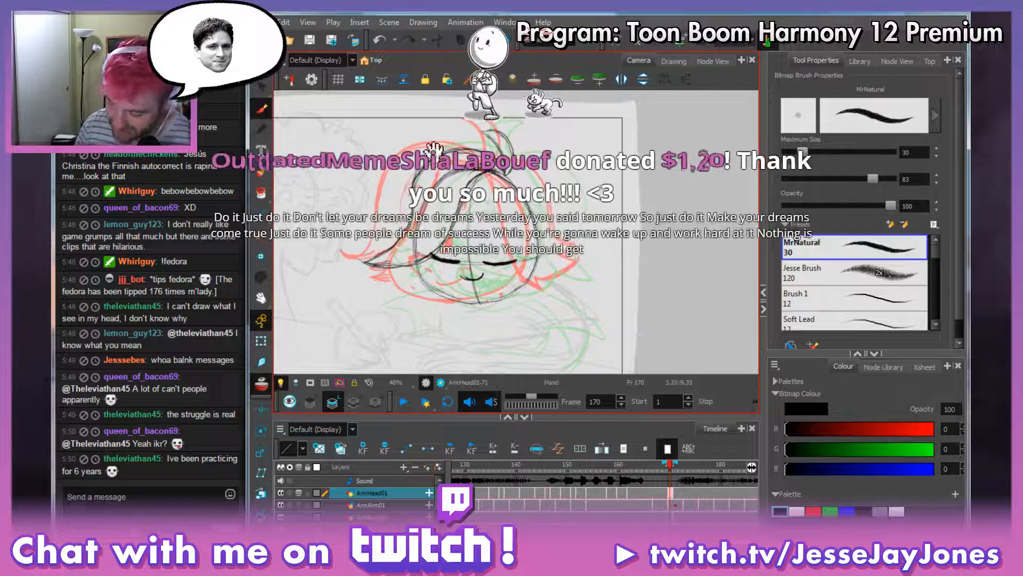
# Read the latest donation message in StreamLabels, send NiceMeme in the Twitch chat, and return to the drawing in Harmony.
pyautogui.click(661, 560)
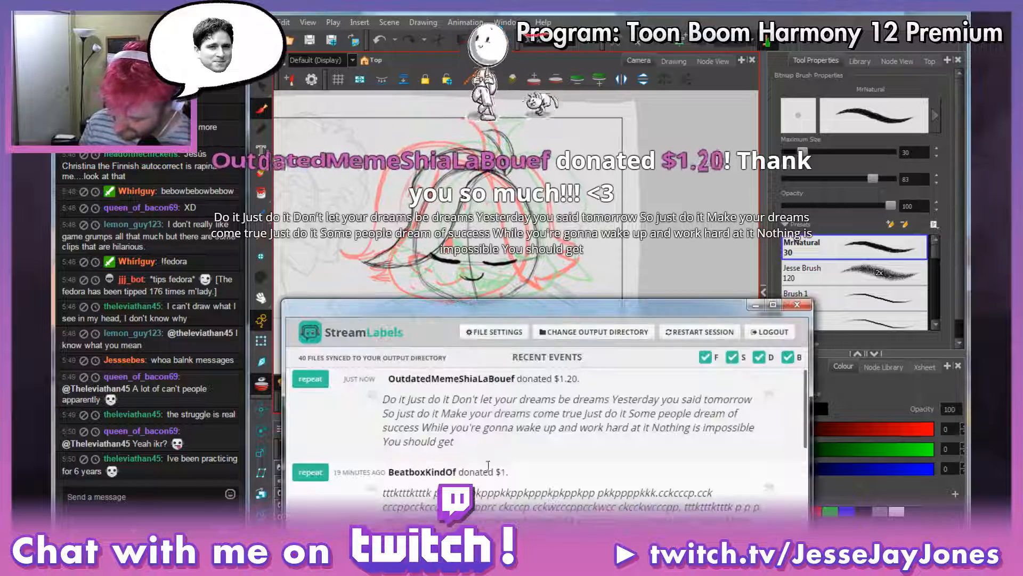
pyautogui.moveTo(603, 303); pyautogui.dragTo(596, 381)
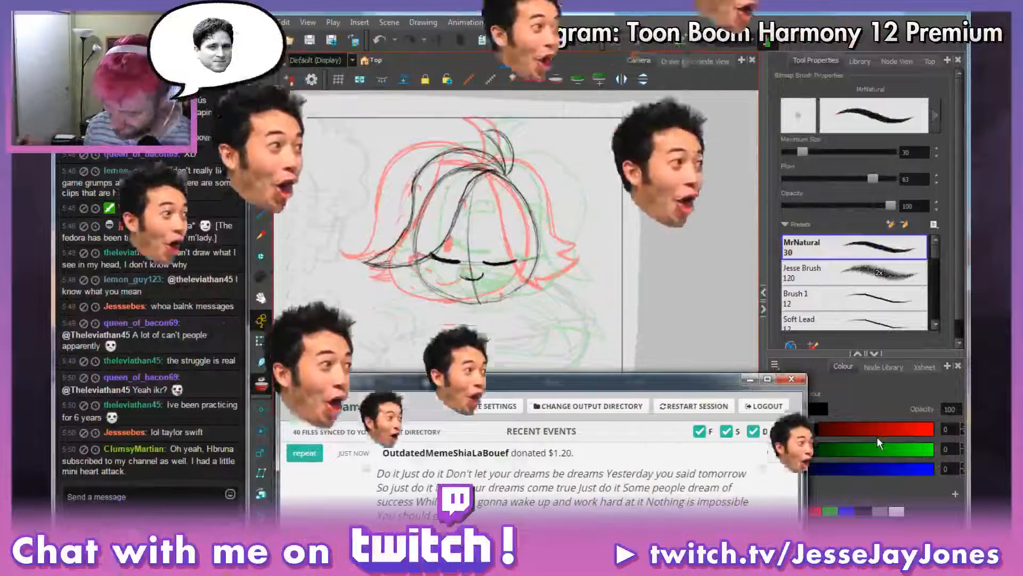
pyautogui.write('NiceMeme')
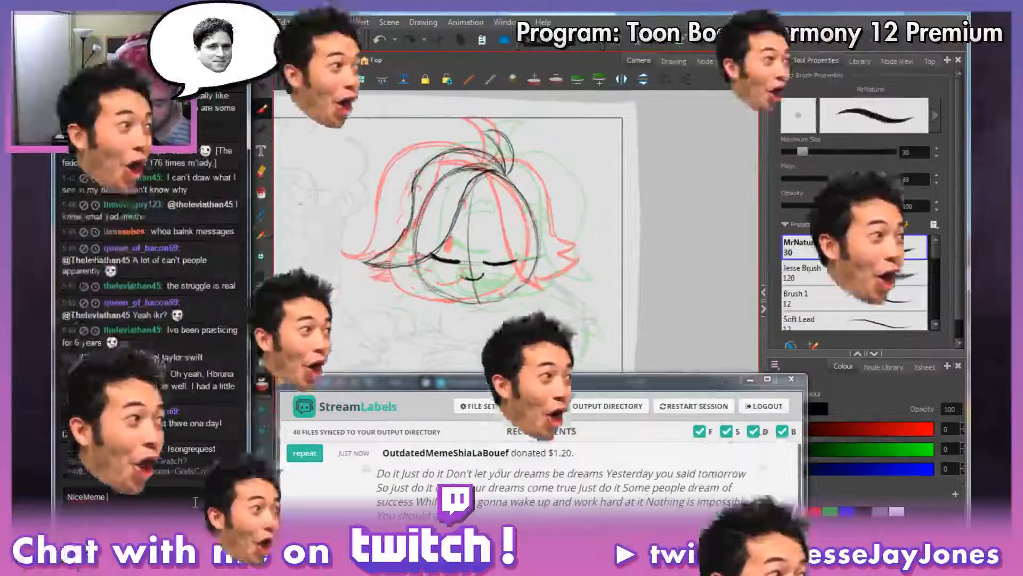
pyautogui.press('Return')
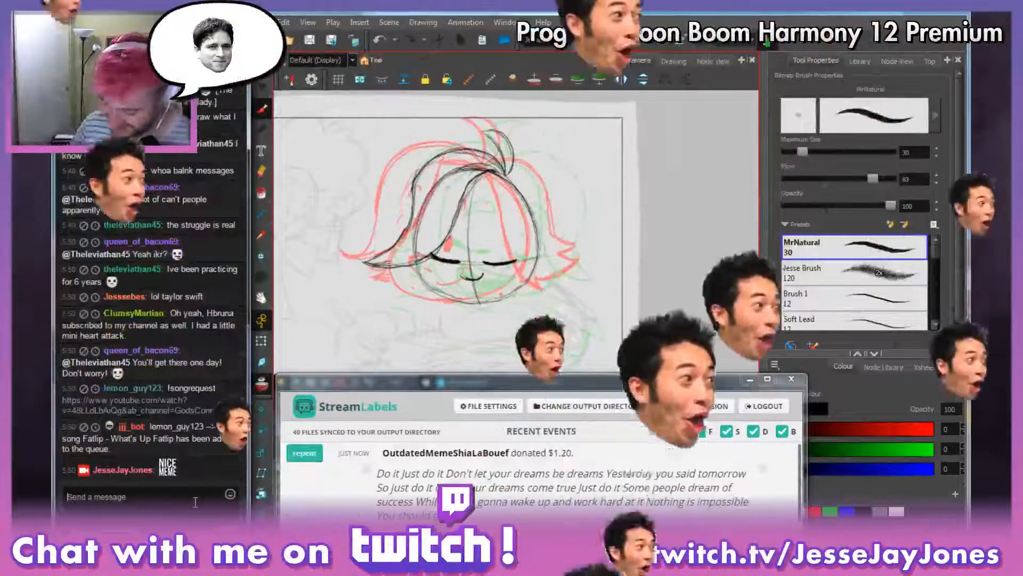
pyautogui.click(749, 379)
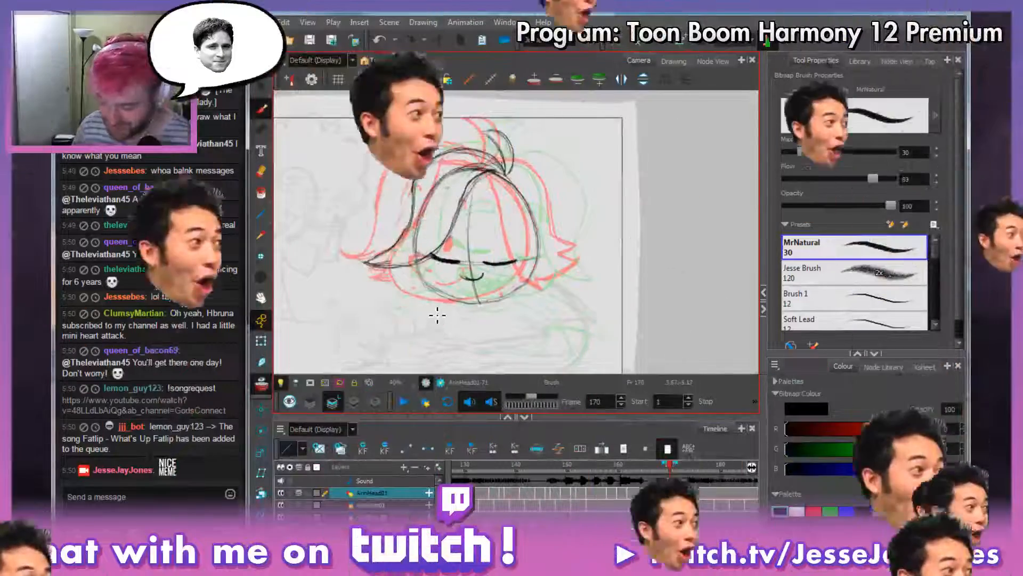
# Thicken the outer hair contour over the crown, check the stream preview in OBS, and return to the drawing in Harmony.
pyautogui.moveTo(499, 260)
pyautogui.mouseDown()
pyautogui.moveTo(501, 270)
pyautogui.moveTo(462, 241)
pyautogui.moveTo(520, 272)
pyautogui.moveTo(498, 227)
pyautogui.mouseUp()
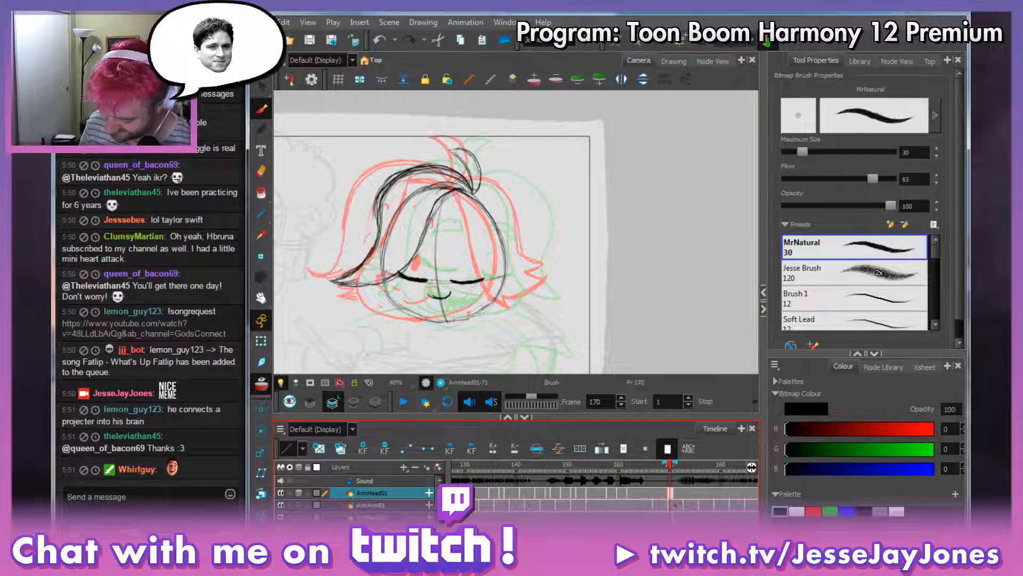
pyautogui.click(568, 560)
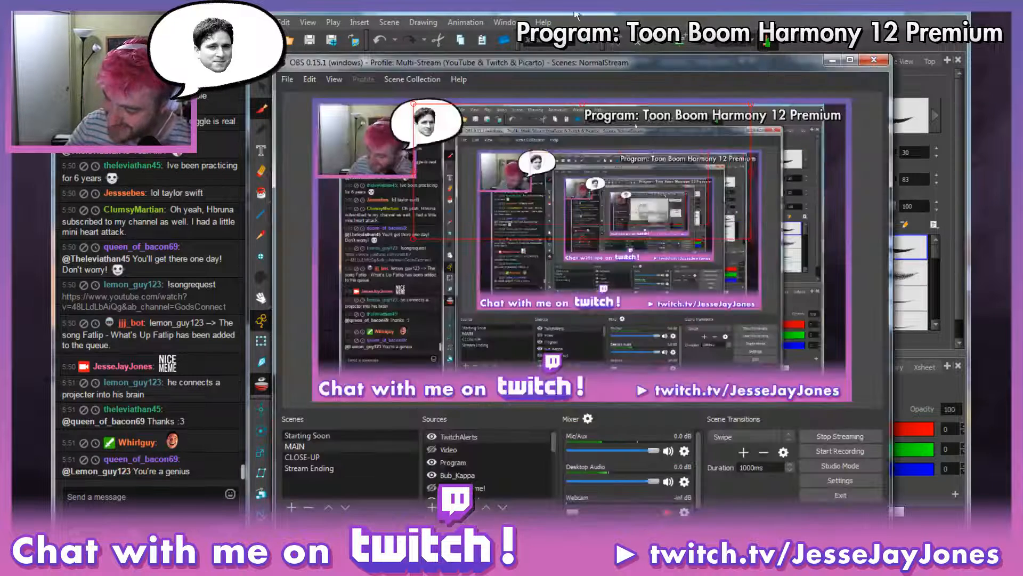
pyautogui.click(576, 16)
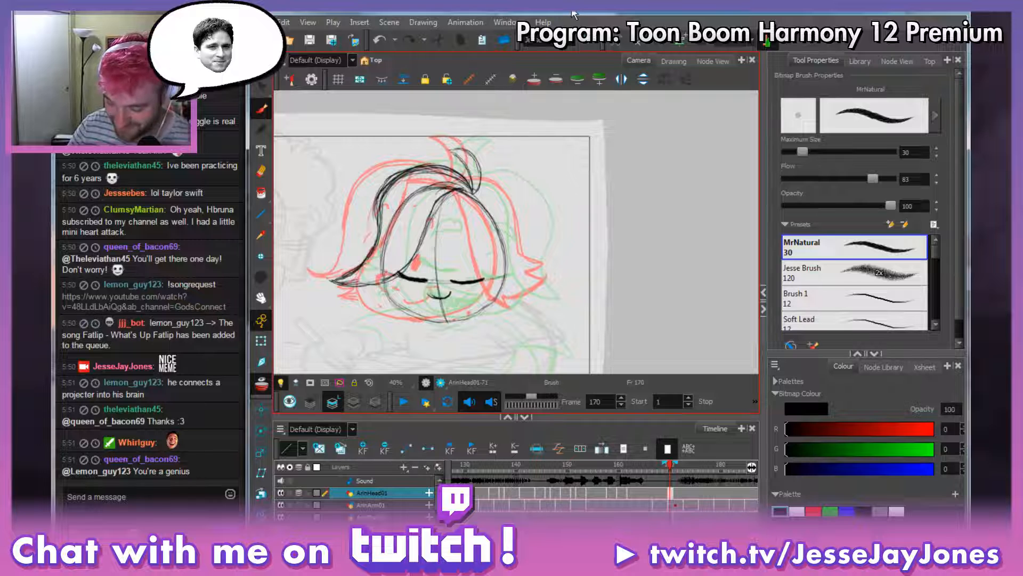
pyautogui.moveTo(443, 207); pyautogui.dragTo(465, 217)
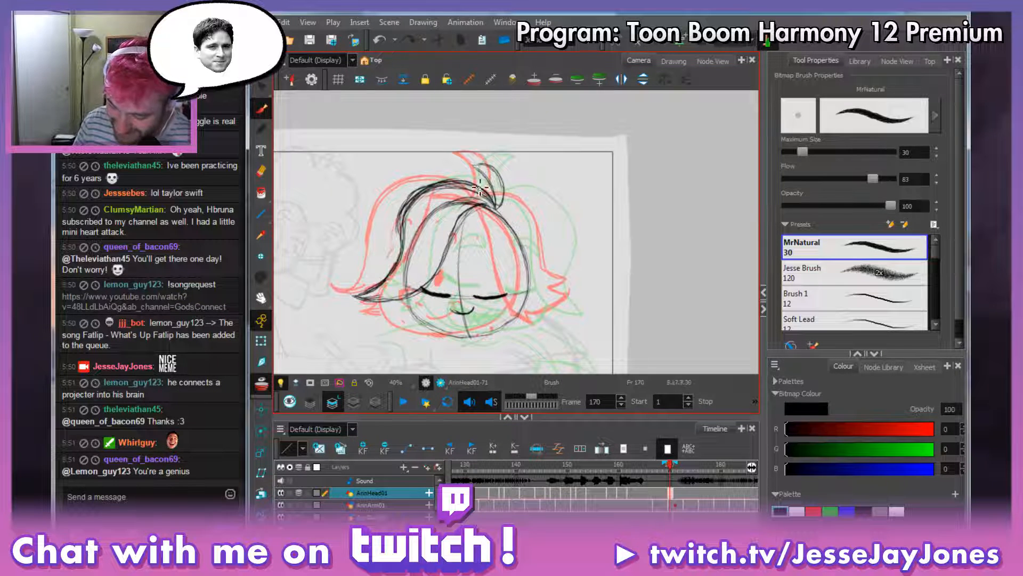
# Redraw the black outer hair line from the parting down the left side of the head on frame 170.
pyautogui.moveTo(497, 207)
pyautogui.mouseDown()
pyautogui.moveTo(442, 189)
pyautogui.moveTo(405, 223)
pyautogui.moveTo(410, 205)
pyautogui.moveTo(392, 273)
pyautogui.moveTo(400, 251)
pyautogui.mouseUp()
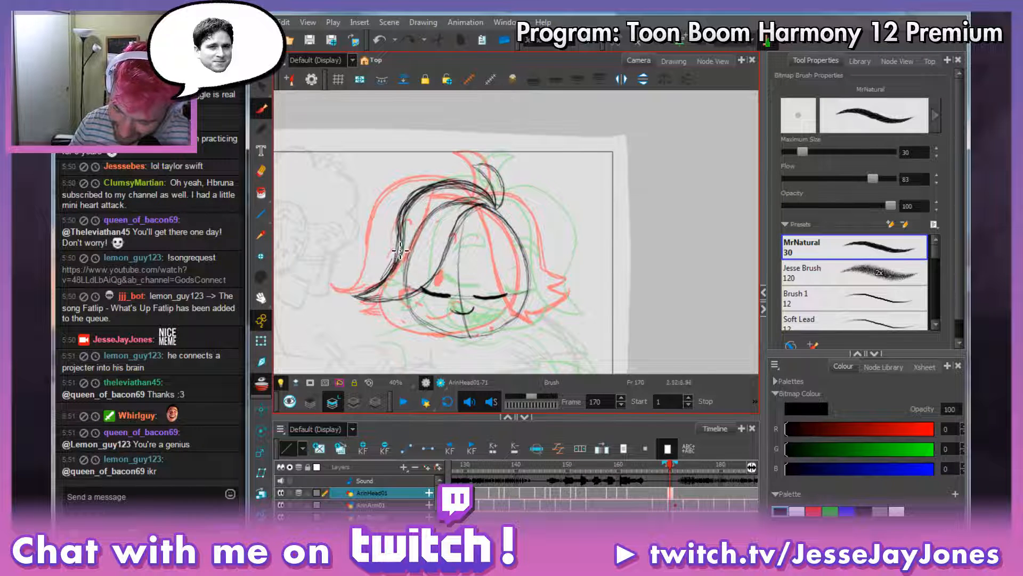
pyautogui.hotkey('ctrl', 'z')
pyautogui.moveTo(489, 205)
pyautogui.mouseDown()
pyautogui.moveTo(464, 189)
pyautogui.moveTo(429, 191)
pyautogui.moveTo(413, 213)
pyautogui.moveTo(409, 265)
pyautogui.mouseUp()
pyautogui.hotkey('alt', 'b')
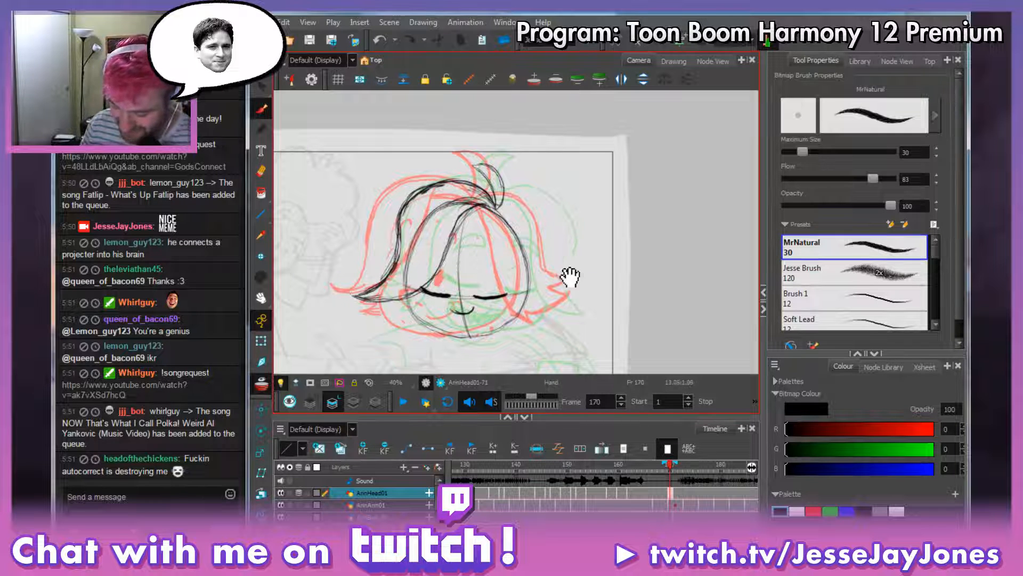
# Draw the right fringe lock from the parting down to the jaw, ending in short spiky tips.
pyautogui.moveTo(567, 278)
pyautogui.mouseDown()
pyautogui.moveTo(534, 264)
pyautogui.moveTo(556, 281)
pyautogui.mouseUp()
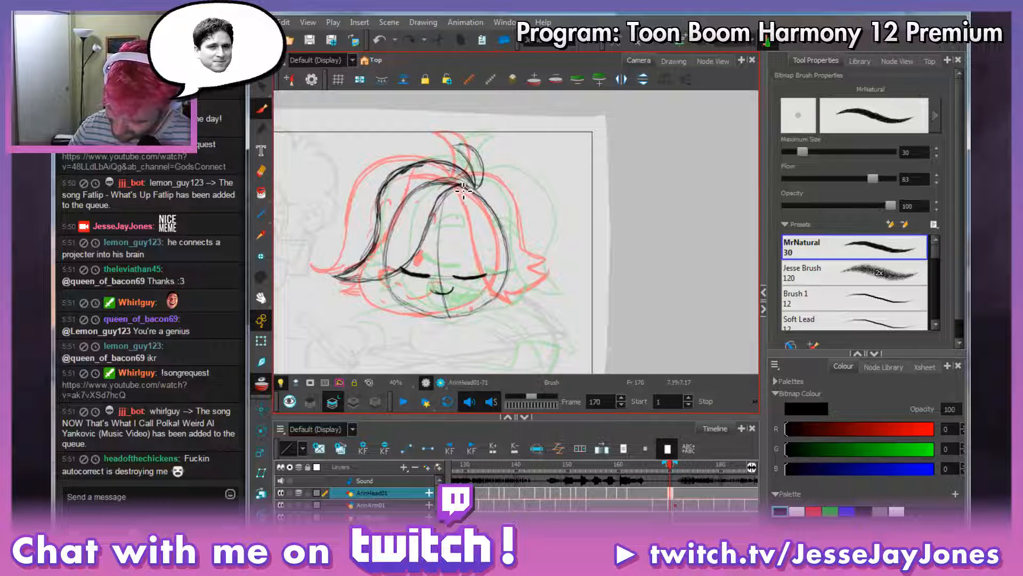
pyautogui.moveTo(477, 195); pyautogui.dragTo(491, 228)
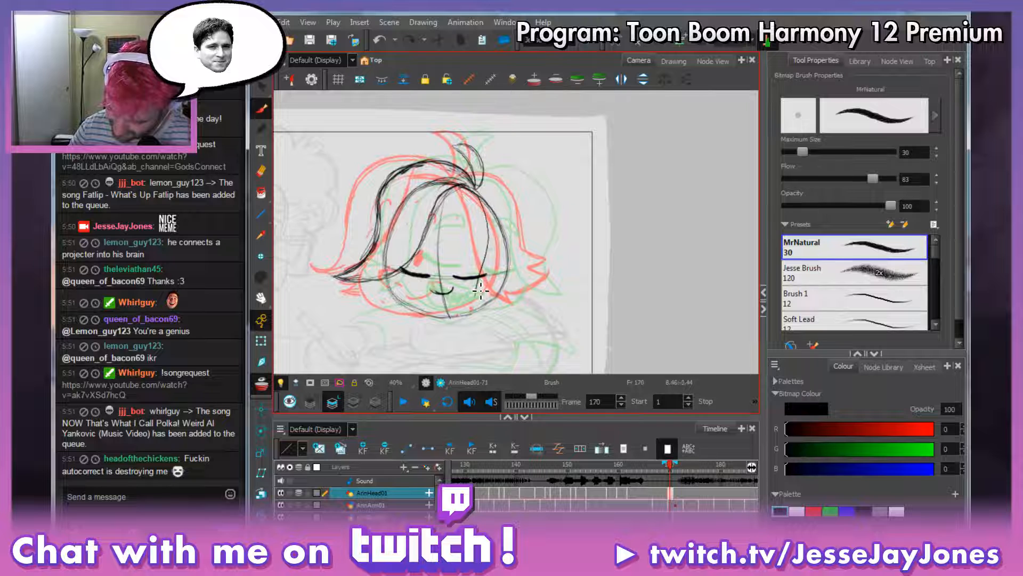
pyautogui.moveTo(481, 290)
pyautogui.mouseDown()
pyautogui.moveTo(501, 315)
pyautogui.moveTo(493, 301)
pyautogui.moveTo(537, 298)
pyautogui.moveTo(493, 300)
pyautogui.moveTo(500, 312)
pyautogui.moveTo(480, 297)
pyautogui.mouseUp()
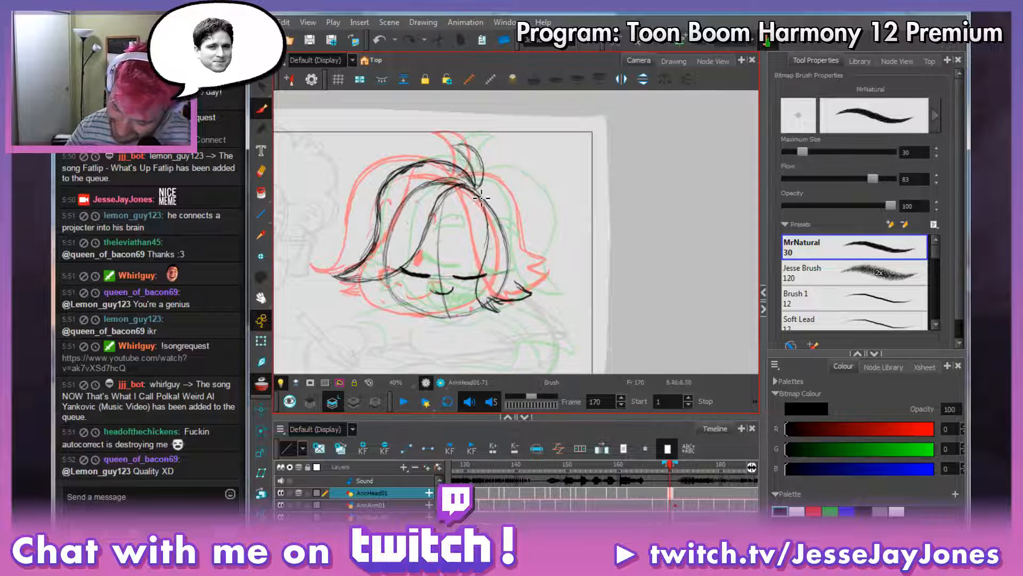
pyautogui.moveTo(467, 186); pyautogui.dragTo(491, 227)
pyautogui.moveTo(481, 277)
pyautogui.mouseDown()
pyautogui.moveTo(501, 311)
pyautogui.moveTo(533, 294)
pyautogui.moveTo(515, 282)
pyautogui.moveTo(527, 276)
pyautogui.mouseUp()
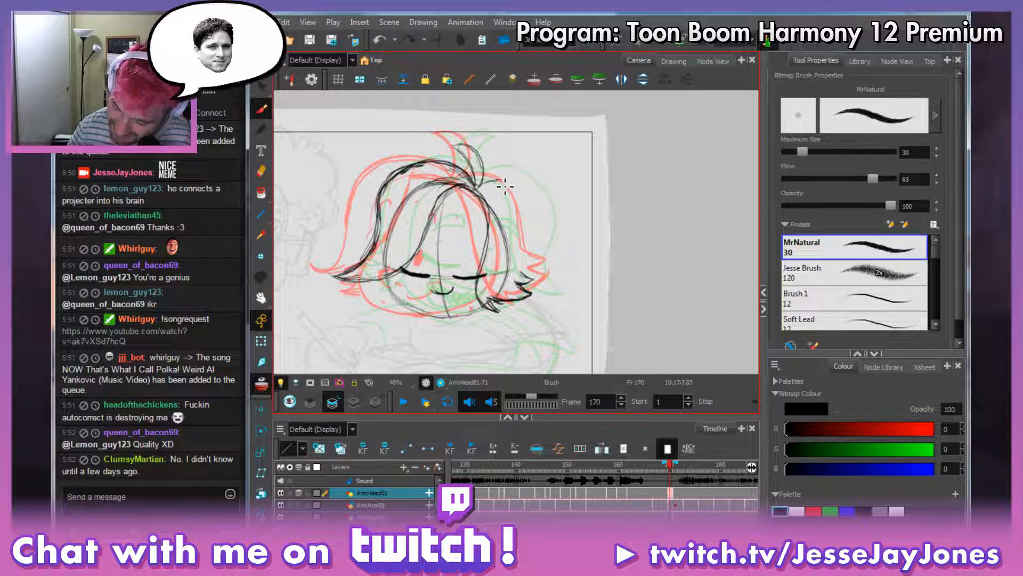
# Draw the outer hair contour from the parting down the right side of the head and compare it with the neighbouring frames.
pyautogui.moveTo(481, 182); pyautogui.dragTo(525, 205)
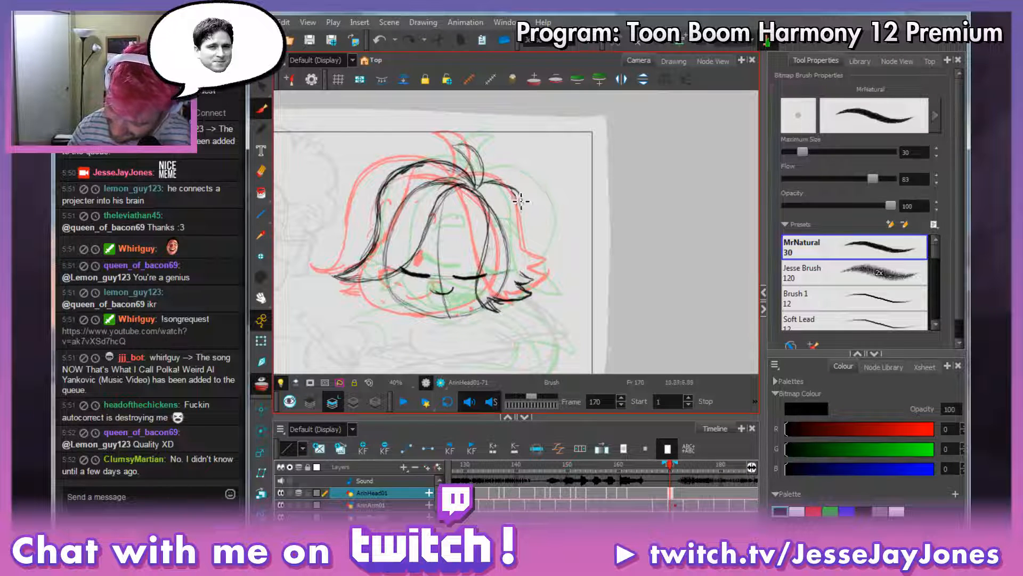
pyautogui.moveTo(521, 201)
pyautogui.mouseDown()
pyautogui.moveTo(525, 278)
pyautogui.moveTo(521, 202)
pyautogui.moveTo(495, 186)
pyautogui.moveTo(481, 193)
pyautogui.moveTo(523, 197)
pyautogui.moveTo(525, 276)
pyautogui.moveTo(524, 230)
pyautogui.mouseUp()
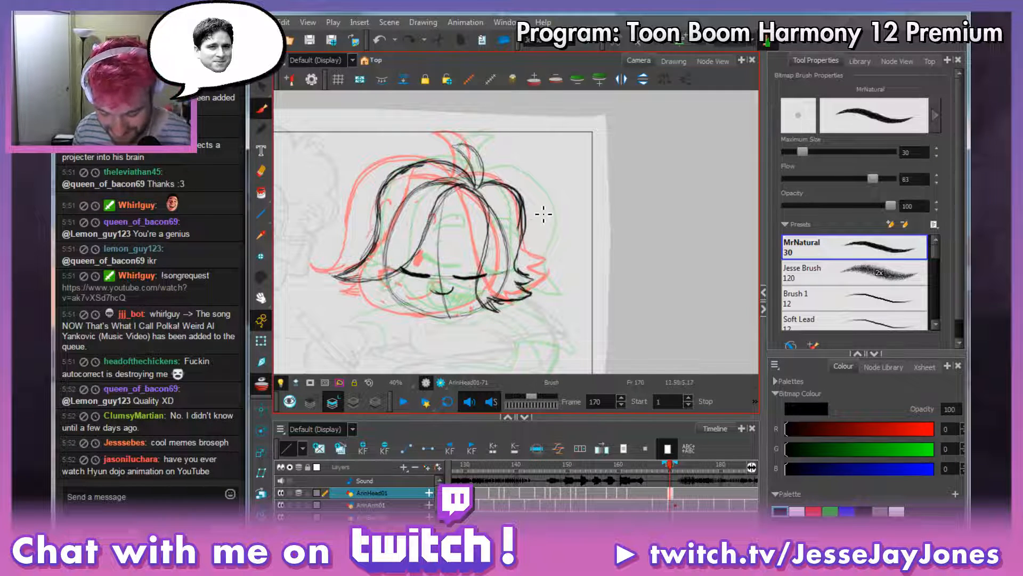
pyautogui.moveTo(570, 273); pyautogui.dragTo(579, 282)
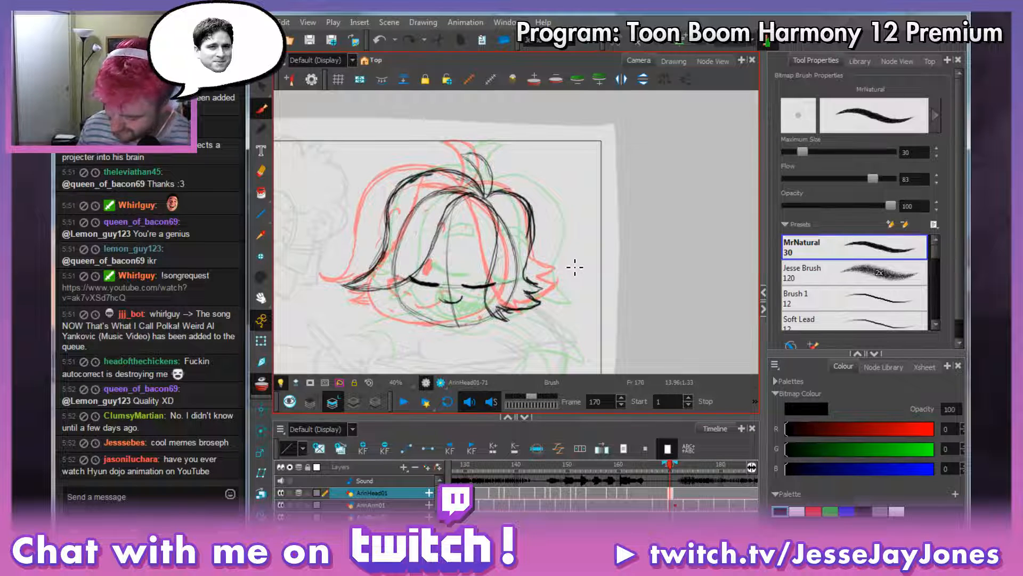
pyautogui.press(',')
pyautogui.press('.')
pyautogui.press('.')
pyautogui.press(',')
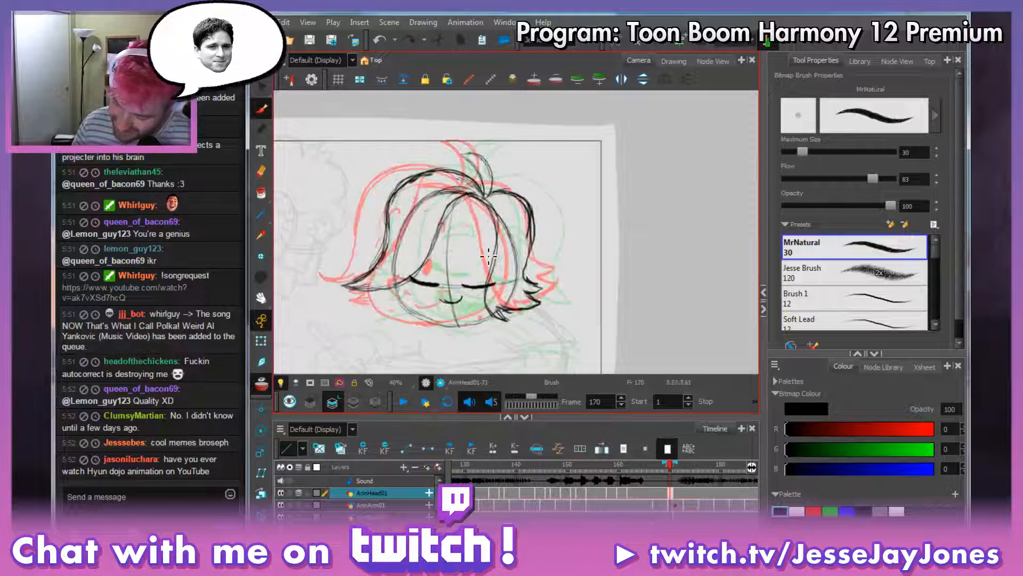
# Darken the inner edge of the left fringe lock from the parting down past the closed eye.
pyautogui.moveTo(470, 196)
pyautogui.mouseDown()
pyautogui.moveTo(483, 204)
pyautogui.moveTo(440, 220)
pyautogui.mouseUp()
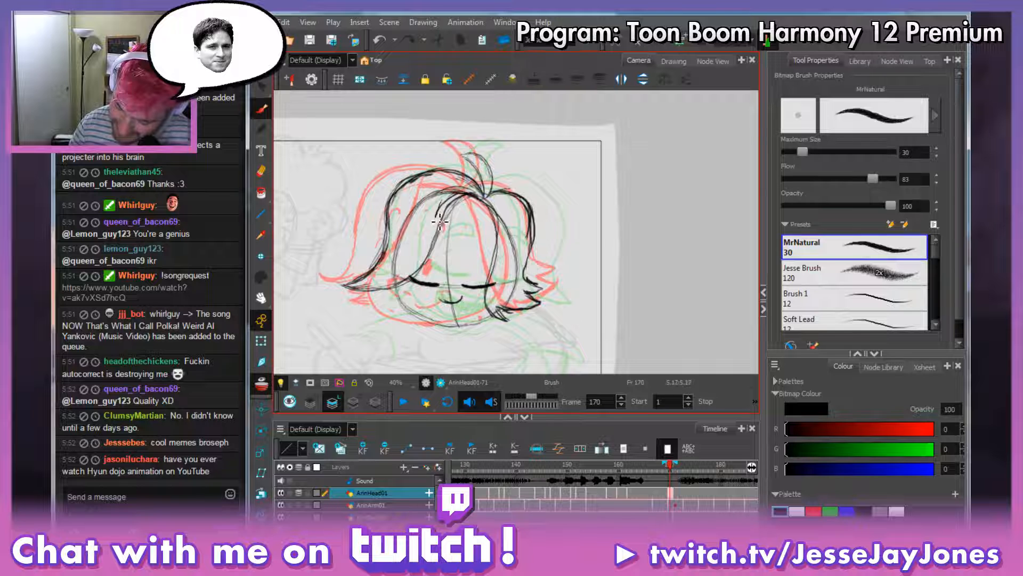
pyautogui.moveTo(427, 263); pyautogui.dragTo(380, 288)
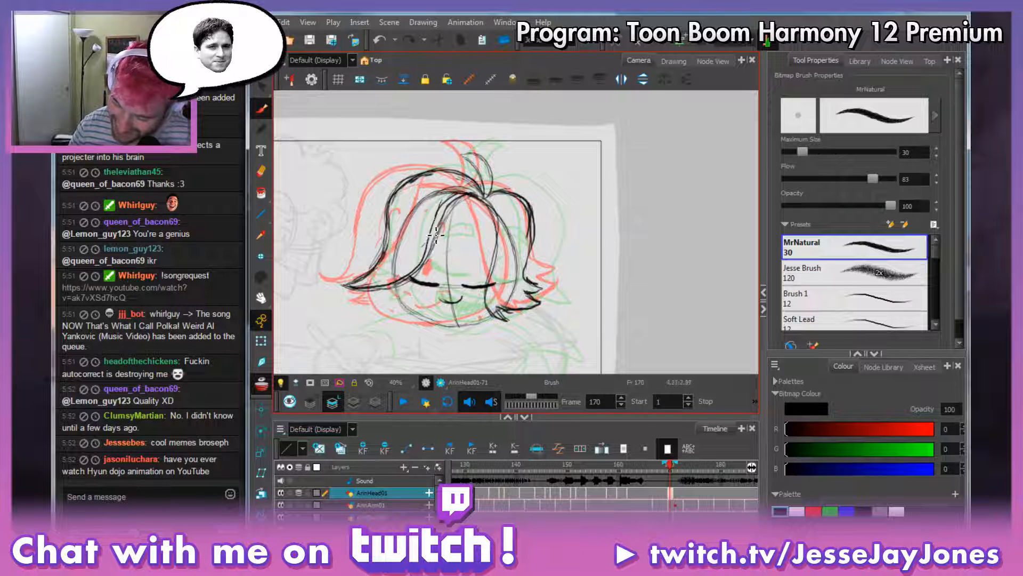
pyautogui.moveTo(466, 209)
pyautogui.mouseDown()
pyautogui.moveTo(499, 200)
pyautogui.moveTo(451, 209)
pyautogui.moveTo(462, 202)
pyautogui.moveTo(432, 263)
pyautogui.mouseUp()
pyautogui.hotkey('alt', 'e')
pyautogui.hotkey('alt', 'b')
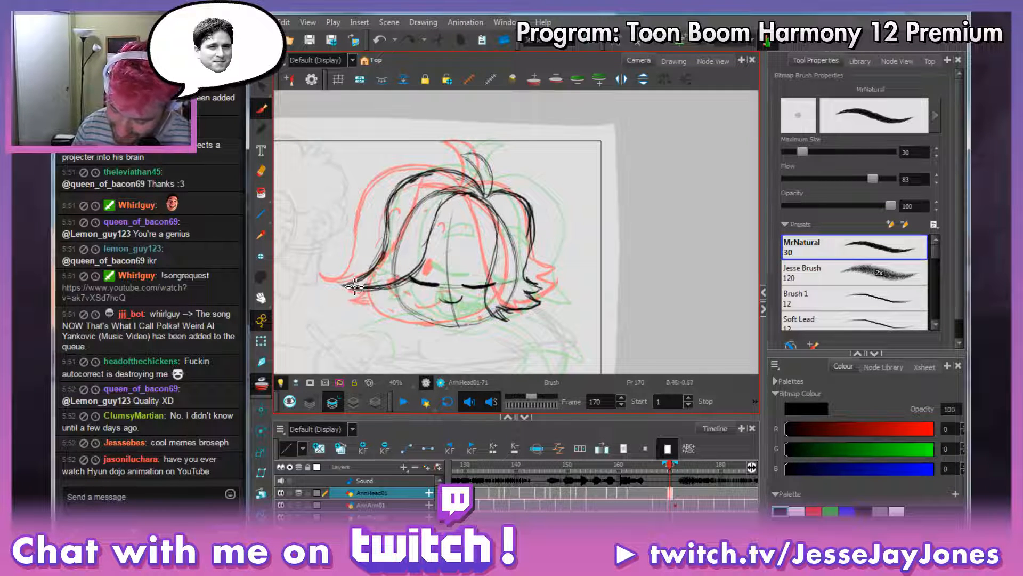
# Rework the flicked tip of the left hair lock with strokes tapering to a point.
pyautogui.moveTo(354, 286)
pyautogui.mouseDown()
pyautogui.moveTo(413, 283)
pyautogui.moveTo(356, 282)
pyautogui.moveTo(396, 286)
pyautogui.moveTo(376, 270)
pyautogui.mouseUp()
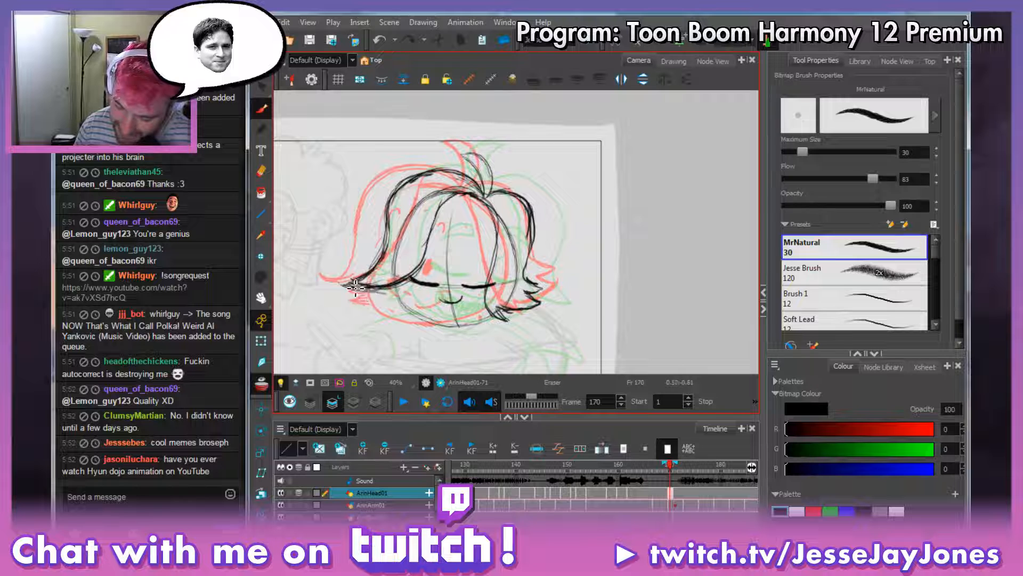
pyautogui.hotkey('alt', 's')
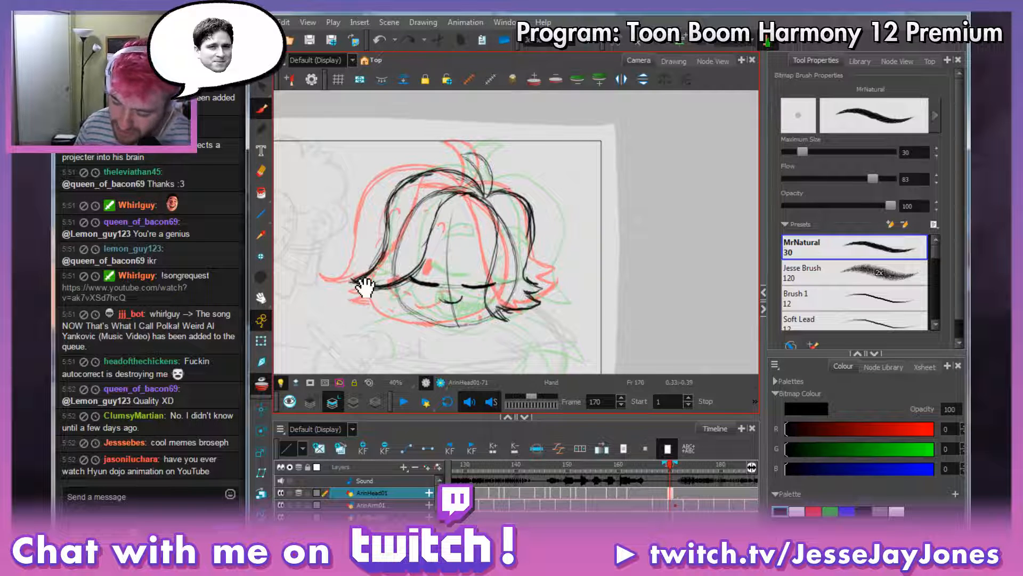
pyautogui.moveTo(366, 288); pyautogui.dragTo(360, 288)
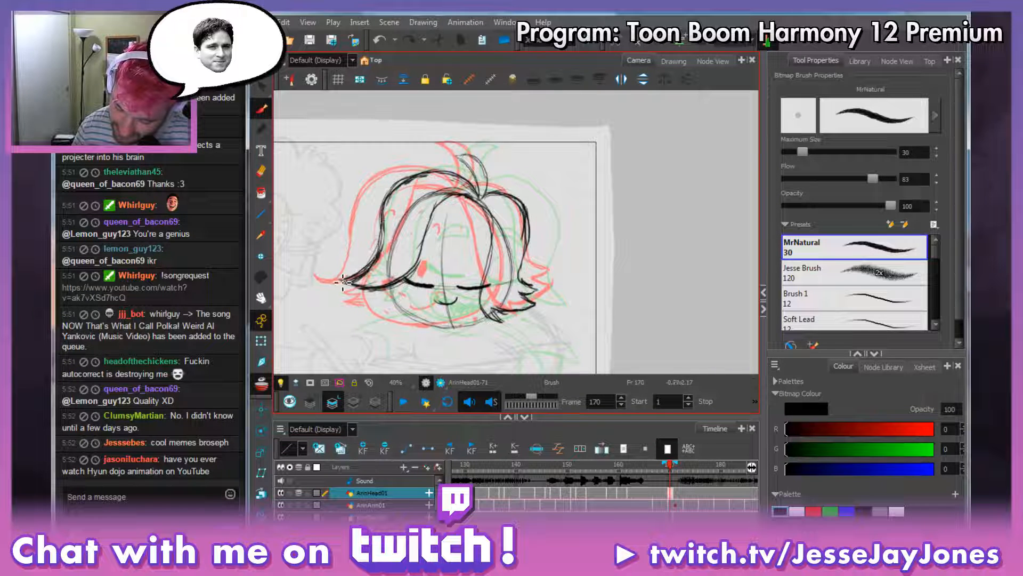
pyautogui.moveTo(342, 282)
pyautogui.mouseDown()
pyautogui.moveTo(375, 279)
pyautogui.moveTo(352, 282)
pyautogui.moveTo(386, 256)
pyautogui.mouseUp()
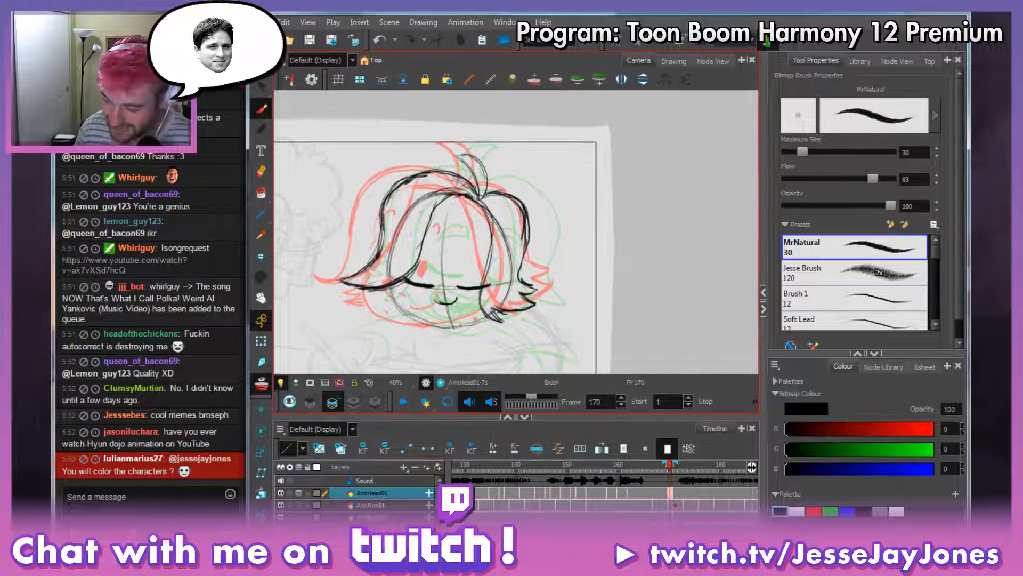
# Thicken the outer hair line over the crown's left side and erase the stray strokes inside it.
pyautogui.moveTo(501, 171); pyautogui.dragTo(504, 172)
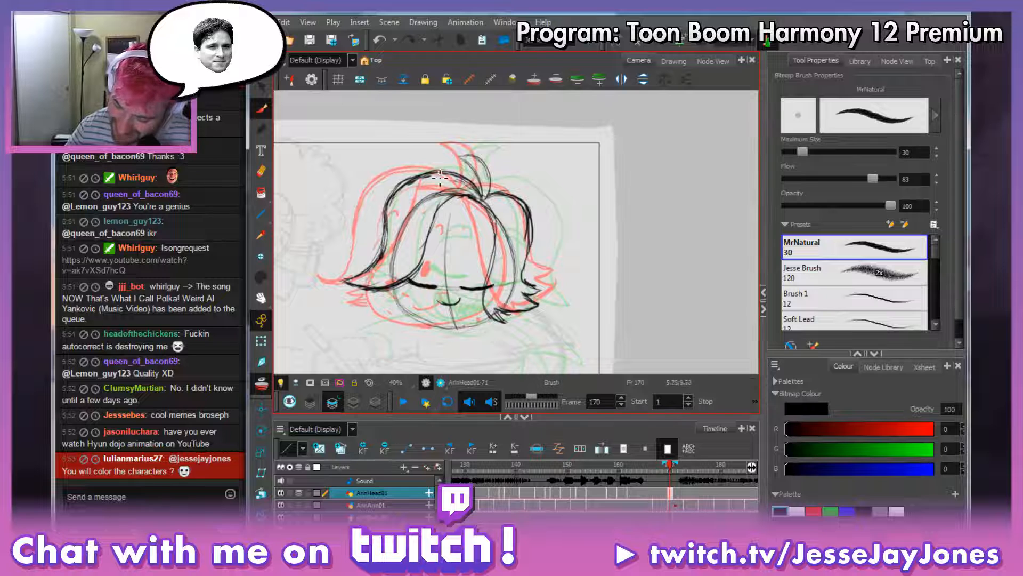
pyautogui.moveTo(390, 228)
pyautogui.mouseDown()
pyautogui.moveTo(470, 179)
pyautogui.moveTo(488, 198)
pyautogui.moveTo(441, 172)
pyautogui.moveTo(423, 187)
pyautogui.moveTo(482, 195)
pyautogui.moveTo(429, 173)
pyautogui.moveTo(395, 203)
pyautogui.moveTo(396, 193)
pyautogui.moveTo(411, 183)
pyautogui.moveTo(393, 216)
pyautogui.moveTo(408, 185)
pyautogui.moveTo(461, 186)
pyautogui.moveTo(484, 199)
pyautogui.moveTo(473, 184)
pyautogui.moveTo(419, 176)
pyautogui.moveTo(388, 212)
pyautogui.moveTo(393, 194)
pyautogui.moveTo(389, 250)
pyautogui.mouseUp()
pyautogui.moveTo(480, 186); pyautogui.dragTo(415, 189)
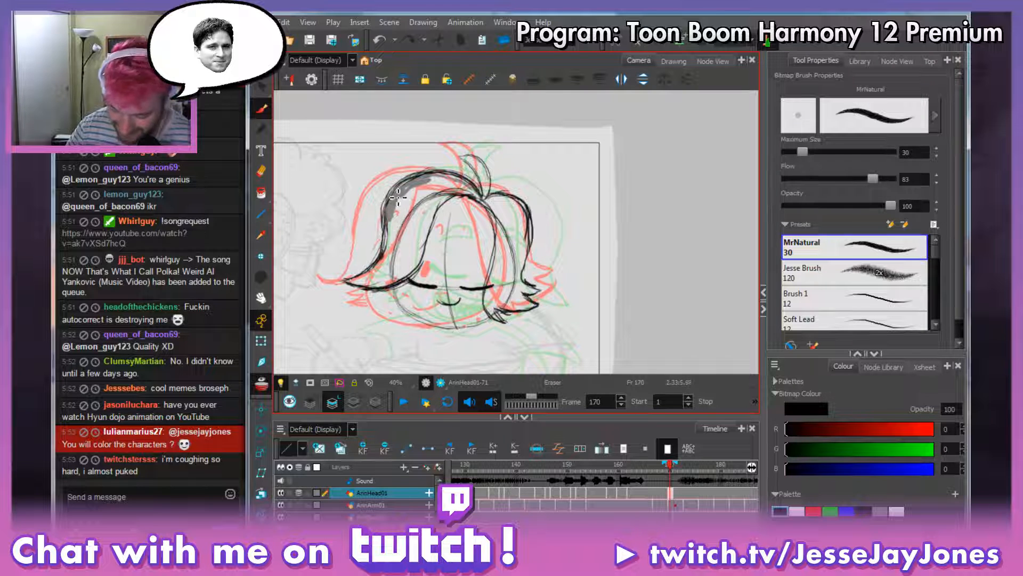
pyautogui.hotkey('alt', 'b')
# Darken the right fringe lock's line from the parting down to its tip at the jaw.
pyautogui.scroll(2, 523, 231)
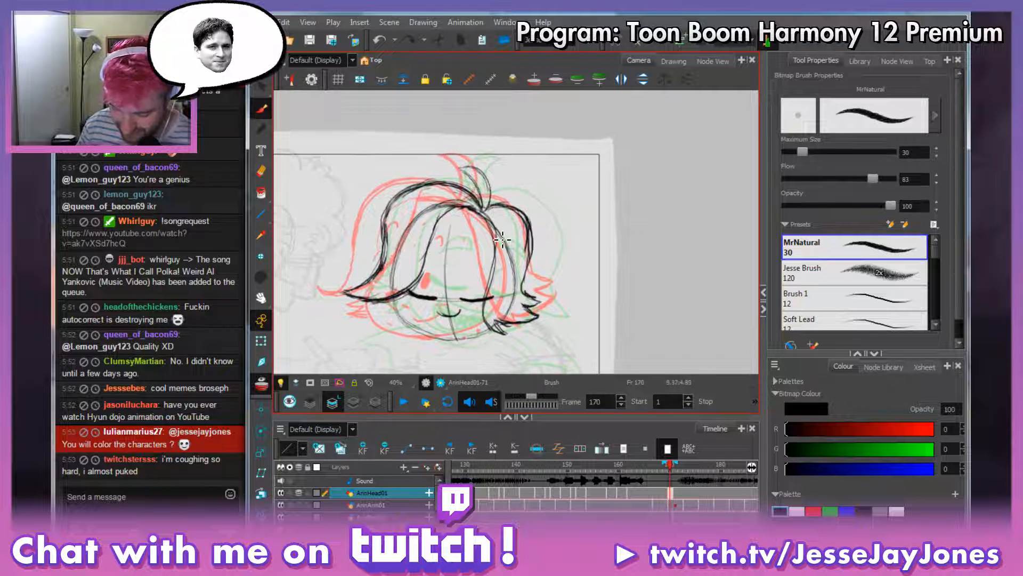
pyautogui.press('space')
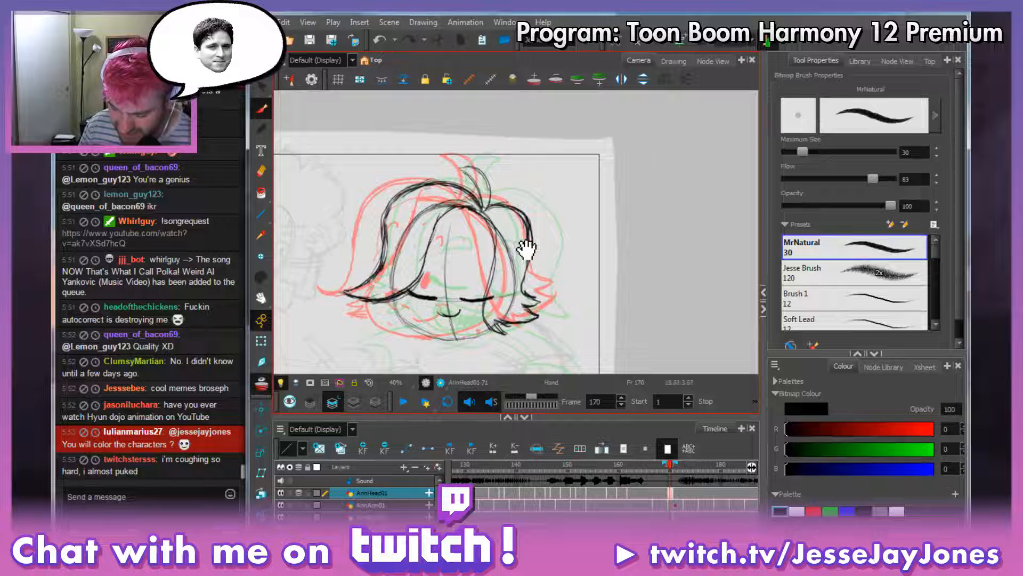
pyautogui.moveTo(522, 250); pyautogui.dragTo(536, 258)
pyautogui.moveTo(458, 200)
pyautogui.mouseDown()
pyautogui.moveTo(434, 202)
pyautogui.moveTo(409, 248)
pyautogui.moveTo(405, 234)
pyautogui.moveTo(409, 271)
pyautogui.moveTo(590, 265)
pyautogui.moveTo(570, 279)
pyautogui.moveTo(563, 270)
pyautogui.moveTo(497, 320)
pyautogui.mouseUp()
pyautogui.press('space')
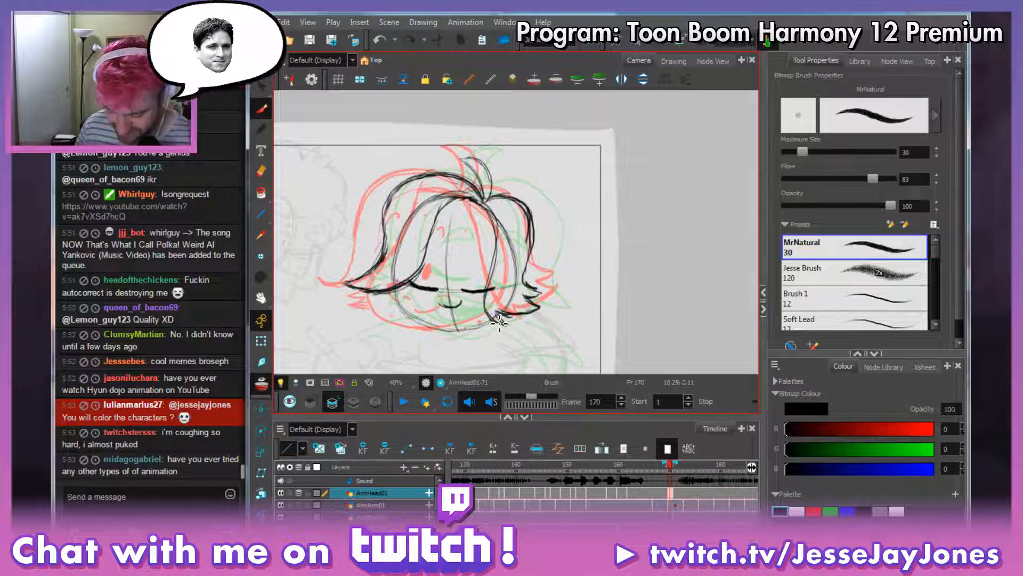
# Restroke the underside of the left hair lock towards the eyelid and erase the excess thickness beneath it.
pyautogui.press('space')
pyautogui.moveTo(498, 267)
pyautogui.mouseDown()
pyautogui.moveTo(550, 311)
pyautogui.moveTo(559, 296)
pyautogui.mouseUp()
pyautogui.press('space')
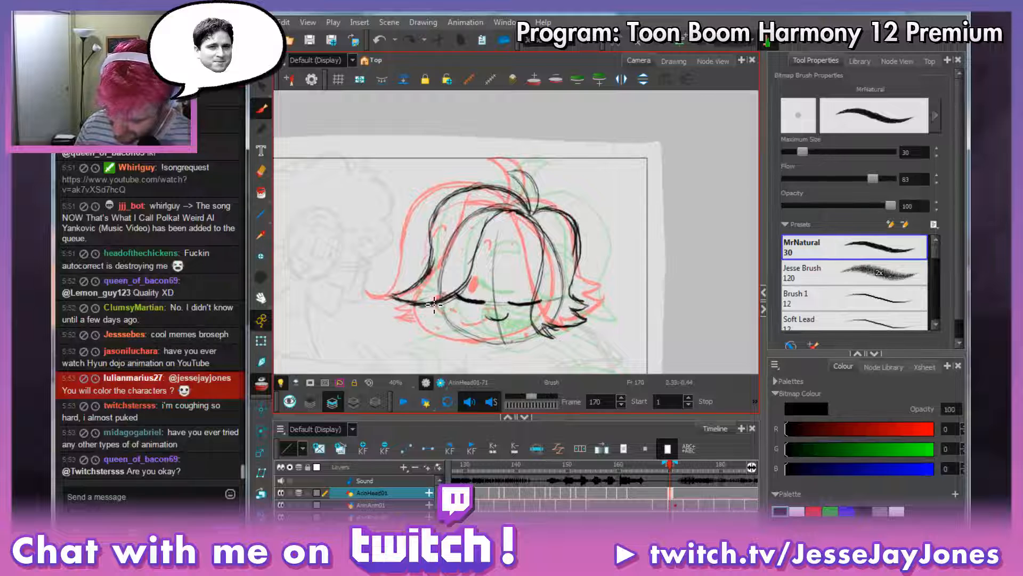
pyautogui.moveTo(407, 296); pyautogui.dragTo(476, 301)
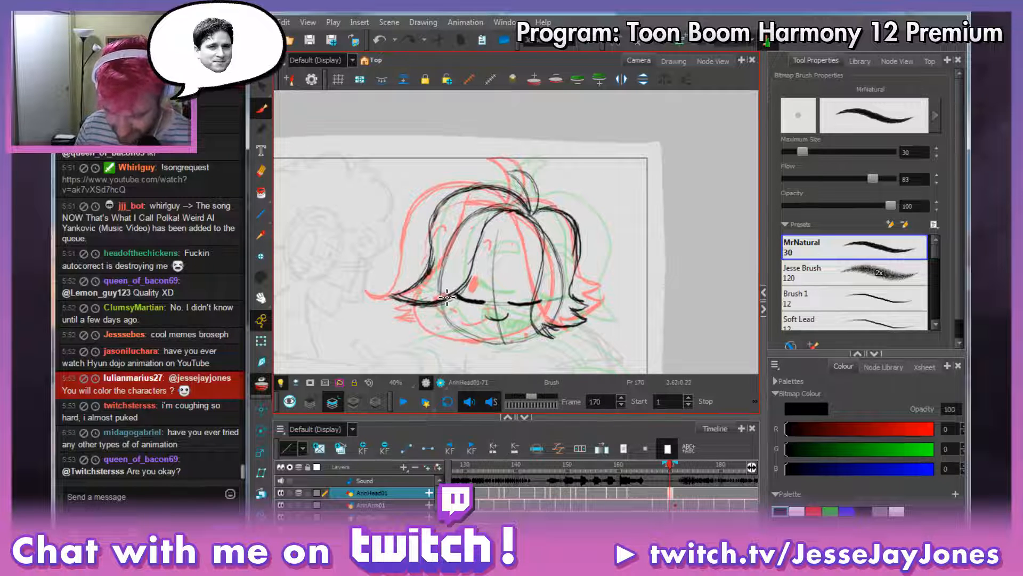
pyautogui.hotkey('alt', 'e')
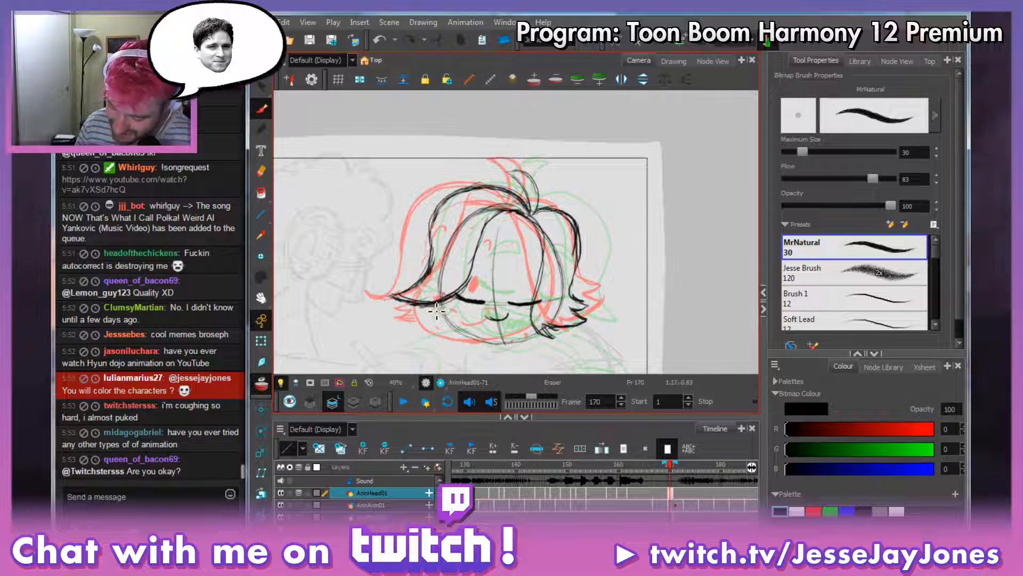
pyautogui.moveTo(436, 309)
pyautogui.mouseDown()
pyautogui.moveTo(415, 314)
pyautogui.moveTo(445, 308)
pyautogui.moveTo(398, 301)
pyautogui.mouseUp()
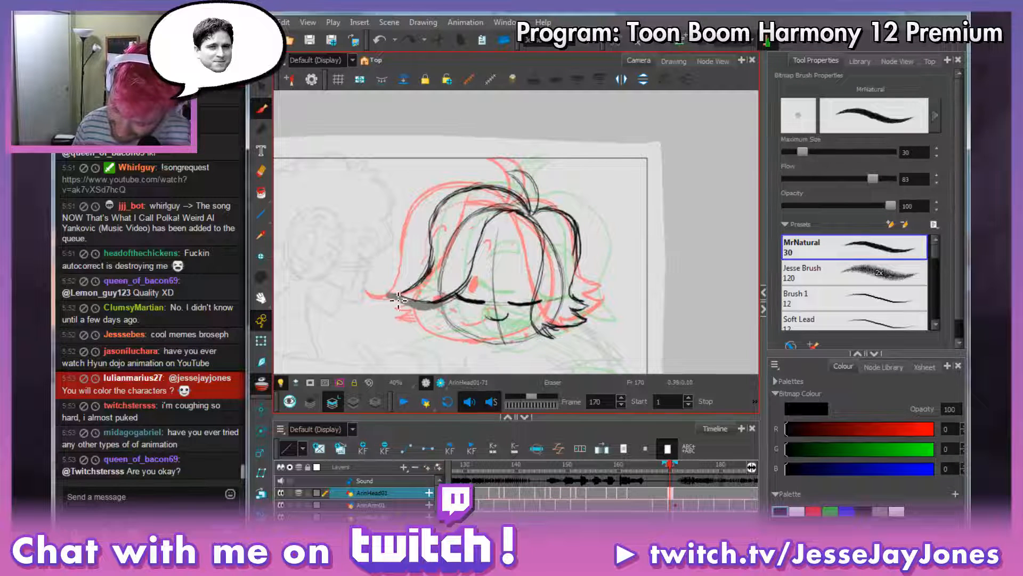
# Redraw the lower line of the left hair lock's pointed tip and erase the rough marks around it.
pyautogui.hotkey('alt', 'b')
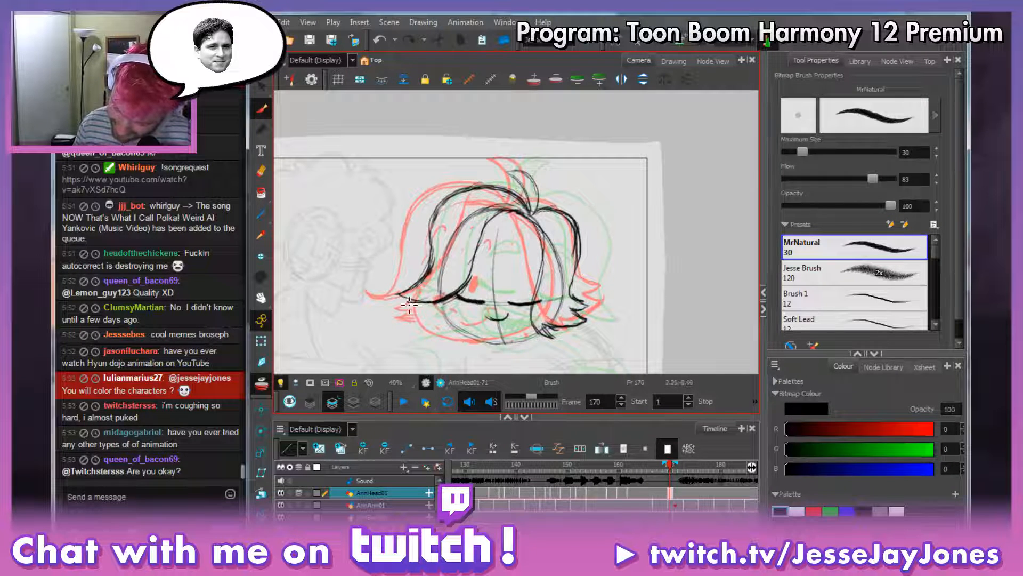
pyautogui.moveTo(409, 304)
pyautogui.mouseDown()
pyautogui.moveTo(395, 298)
pyautogui.moveTo(418, 284)
pyautogui.moveTo(394, 296)
pyautogui.mouseUp()
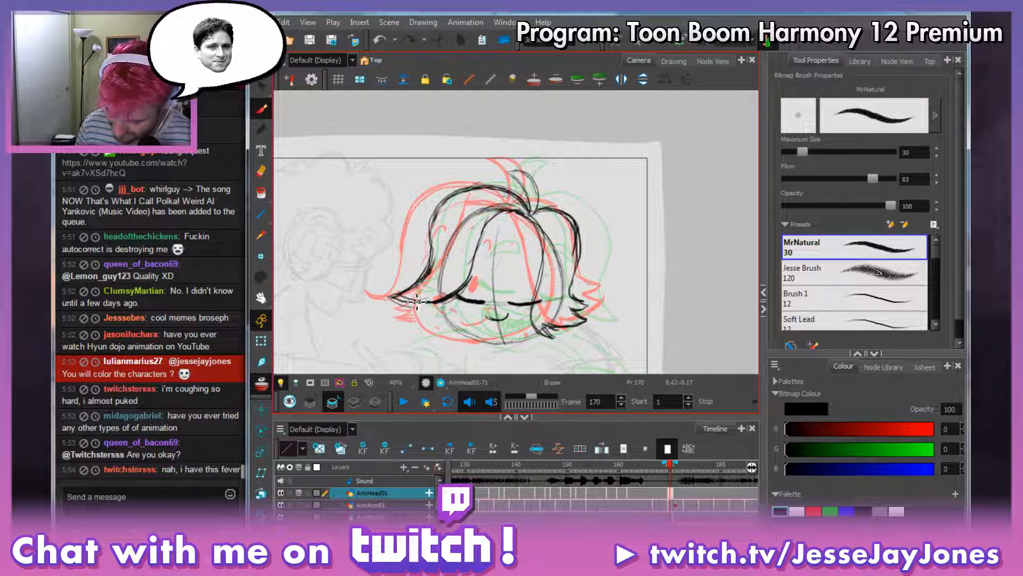
pyautogui.hotkey('alt', 'e')
pyautogui.moveTo(428, 302); pyautogui.dragTo(431, 296)
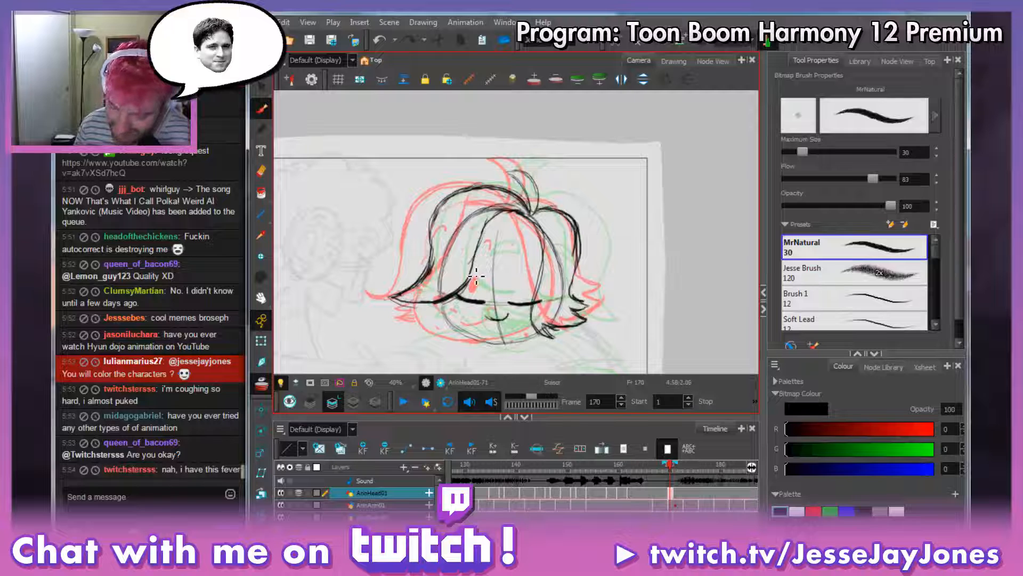
# Darken the left side's outer hair contour up to the parting and erase the stray strokes along its inner edge.
pyautogui.moveTo(649, 240); pyautogui.dragTo(616, 206)
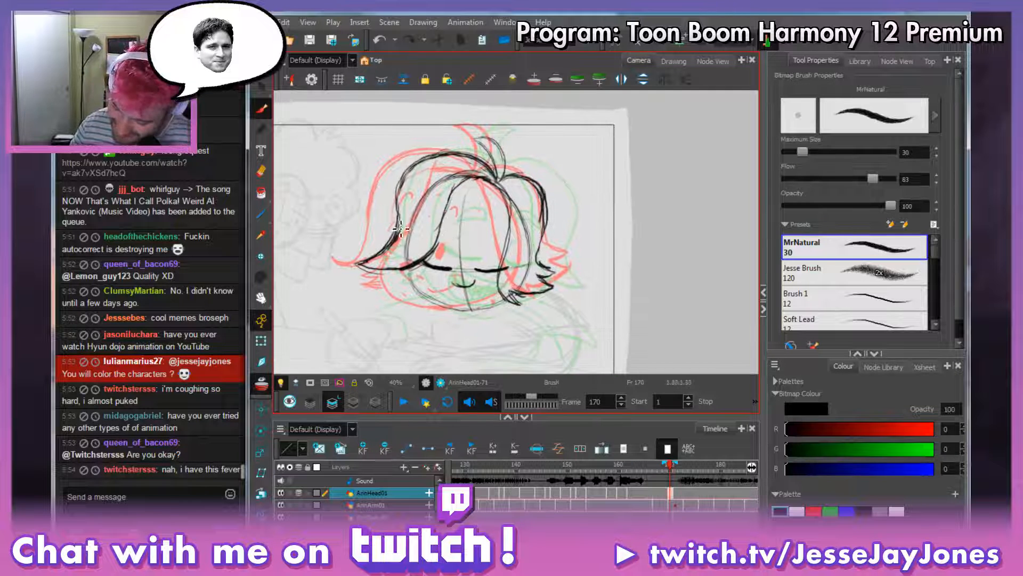
pyautogui.moveTo(389, 246)
pyautogui.mouseDown()
pyautogui.moveTo(406, 184)
pyautogui.moveTo(429, 159)
pyautogui.moveTo(473, 161)
pyautogui.moveTo(500, 178)
pyautogui.mouseUp()
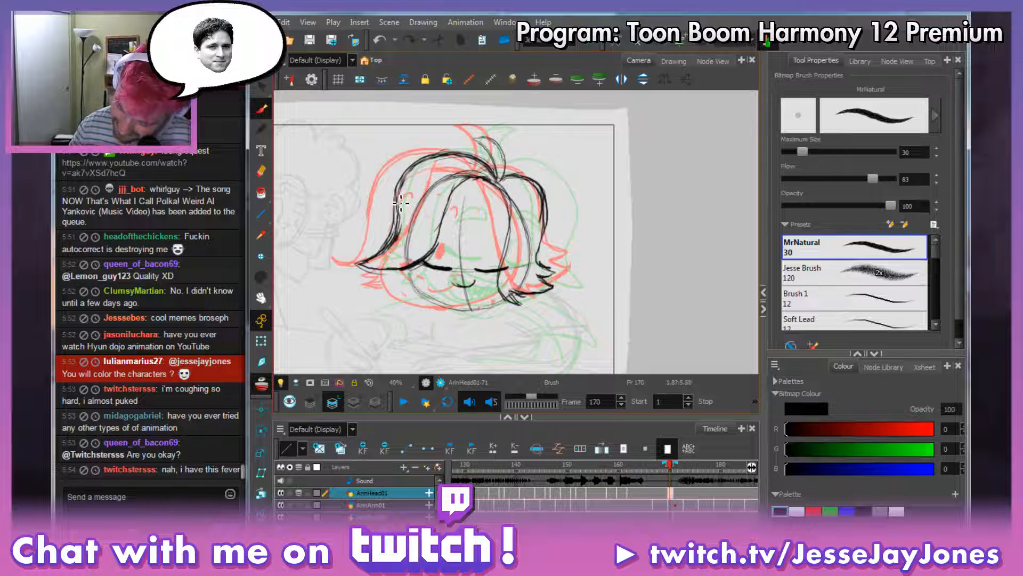
pyautogui.moveTo(401, 203)
pyautogui.mouseDown()
pyautogui.moveTo(383, 254)
pyautogui.moveTo(414, 247)
pyautogui.mouseUp()
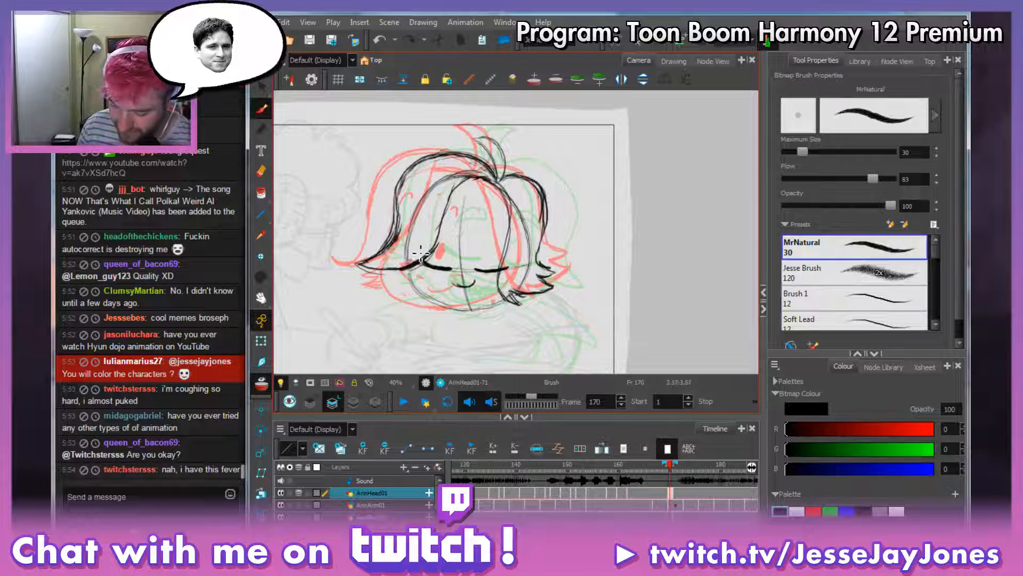
pyautogui.hotkey('alt', 'e')
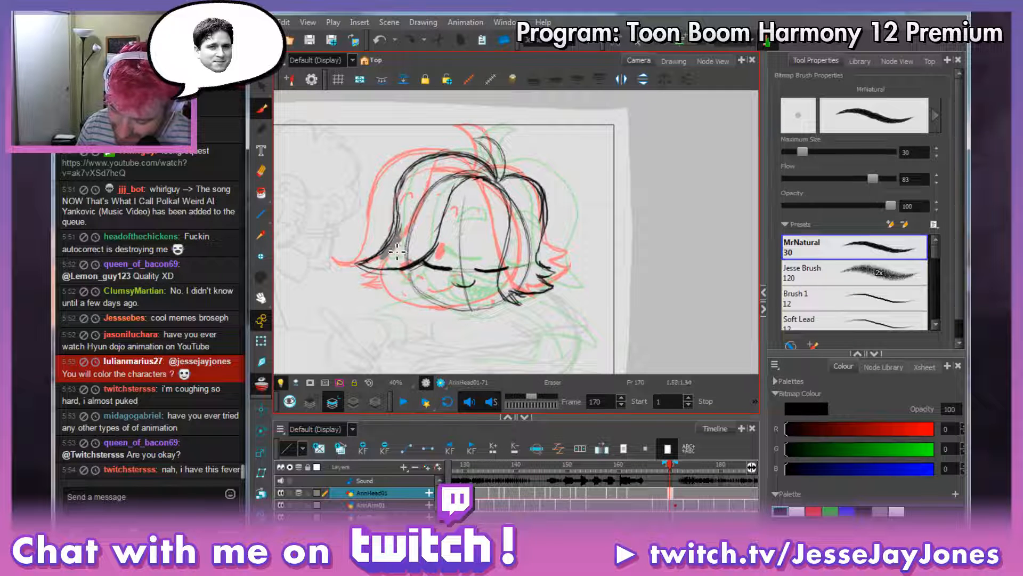
pyautogui.moveTo(397, 252)
pyautogui.mouseDown()
pyautogui.moveTo(406, 211)
pyautogui.moveTo(400, 241)
pyautogui.mouseUp()
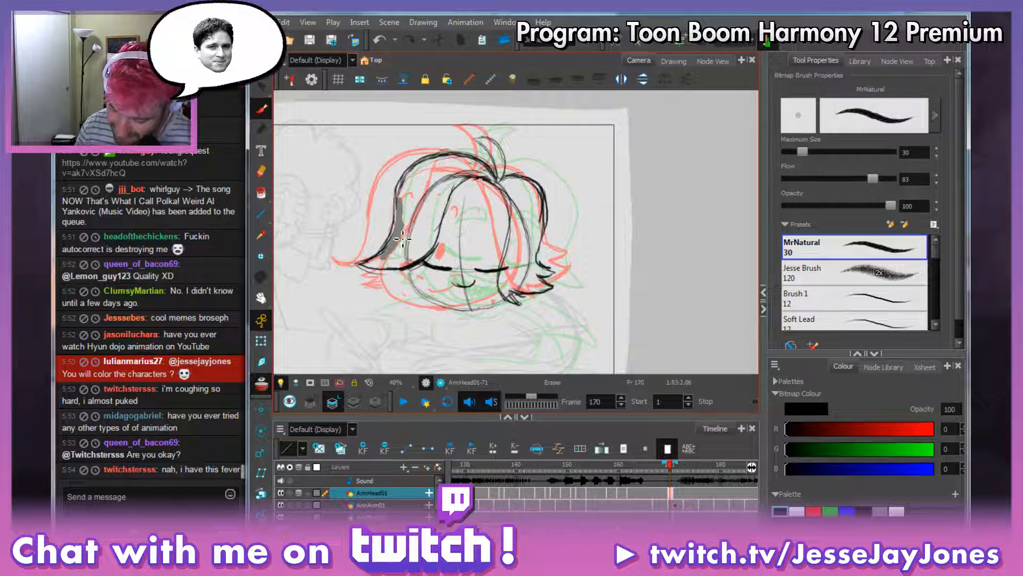
pyautogui.moveTo(511, 310); pyautogui.dragTo(486, 321)
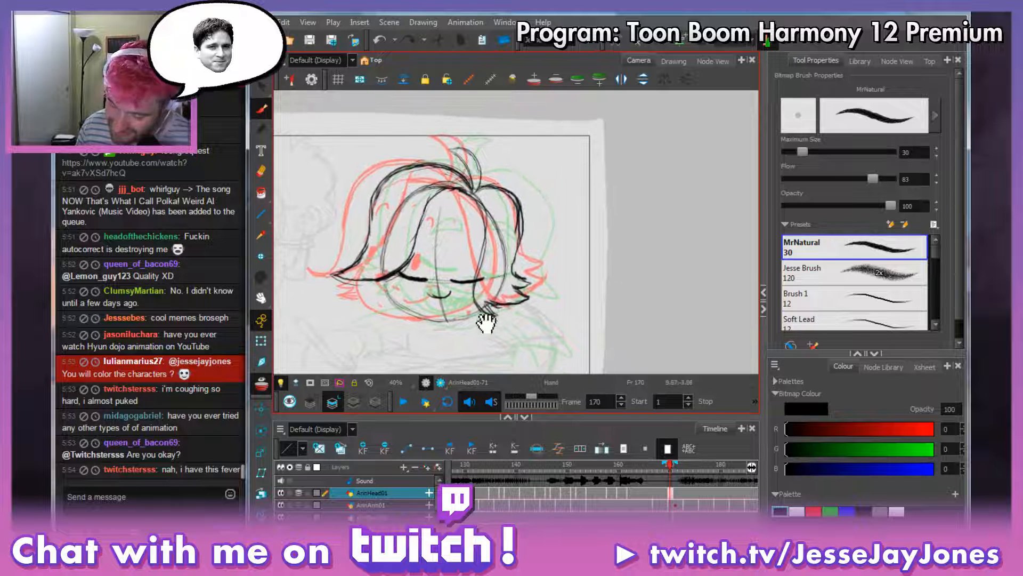
# Darken the left fringe lock's inner line from the parting down the forehead towards the closed eye.
pyautogui.press(',')
pyautogui.press('.')
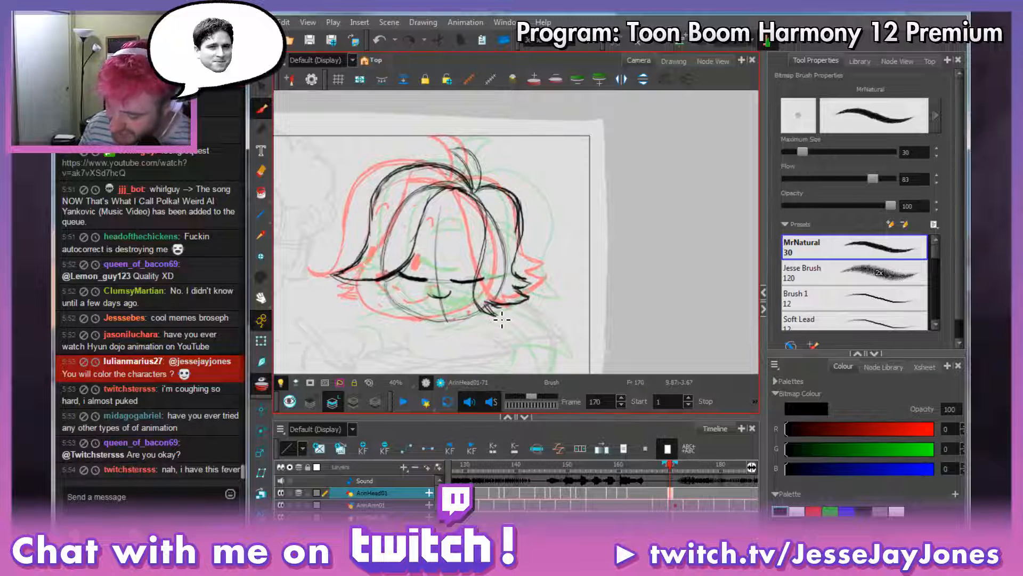
pyautogui.press(',')
pyautogui.press('.')
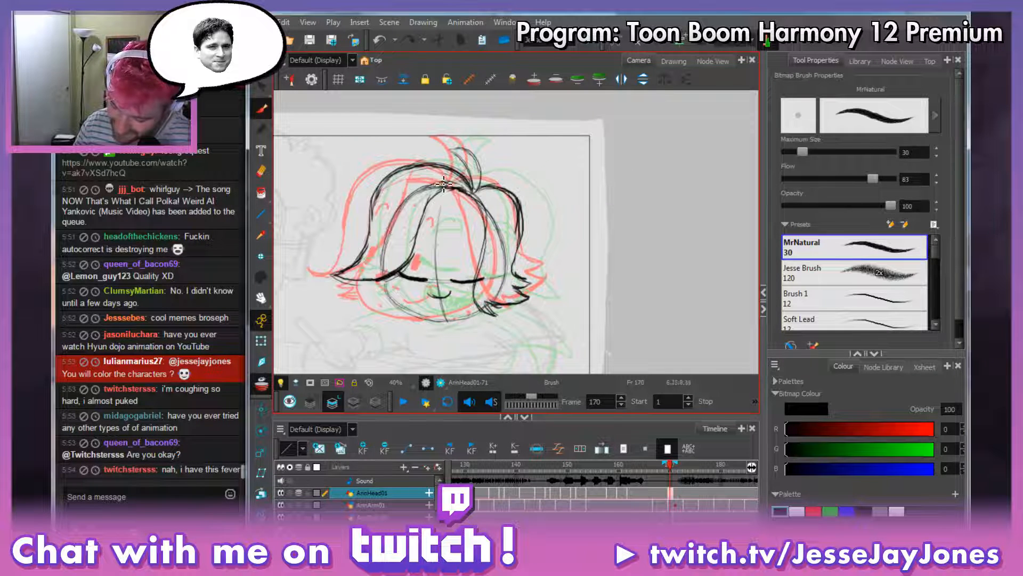
pyautogui.moveTo(426, 183)
pyautogui.mouseDown()
pyautogui.moveTo(458, 188)
pyautogui.moveTo(441, 189)
pyautogui.moveTo(423, 239)
pyautogui.mouseUp()
pyautogui.moveTo(453, 186)
pyautogui.mouseDown()
pyautogui.moveTo(435, 203)
pyautogui.moveTo(418, 251)
pyautogui.mouseUp()
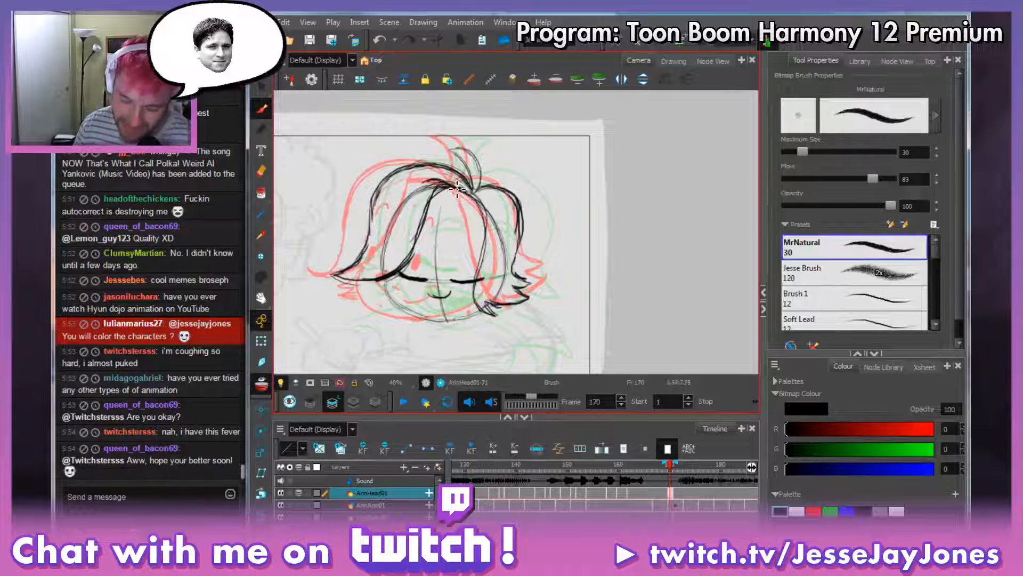
pyautogui.moveTo(439, 183)
pyautogui.mouseDown()
pyautogui.moveTo(458, 189)
pyautogui.moveTo(443, 198)
pyautogui.moveTo(456, 196)
pyautogui.mouseUp()
# Restroke the lower edge of the left hair lock from near its pointed tip towards the closed eyelid.
pyautogui.press(',')
pyautogui.press('.')
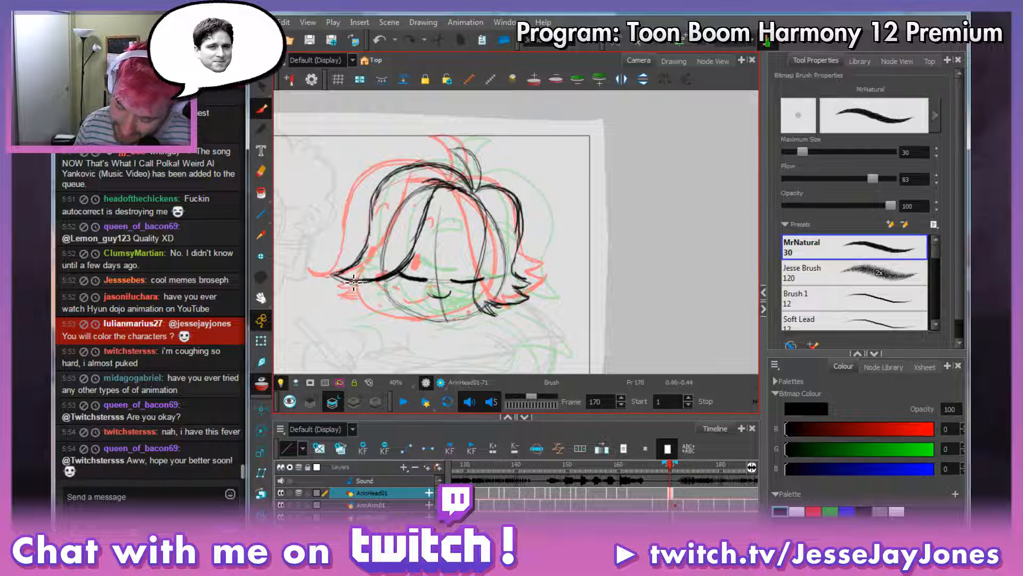
pyautogui.moveTo(353, 283); pyautogui.dragTo(400, 266)
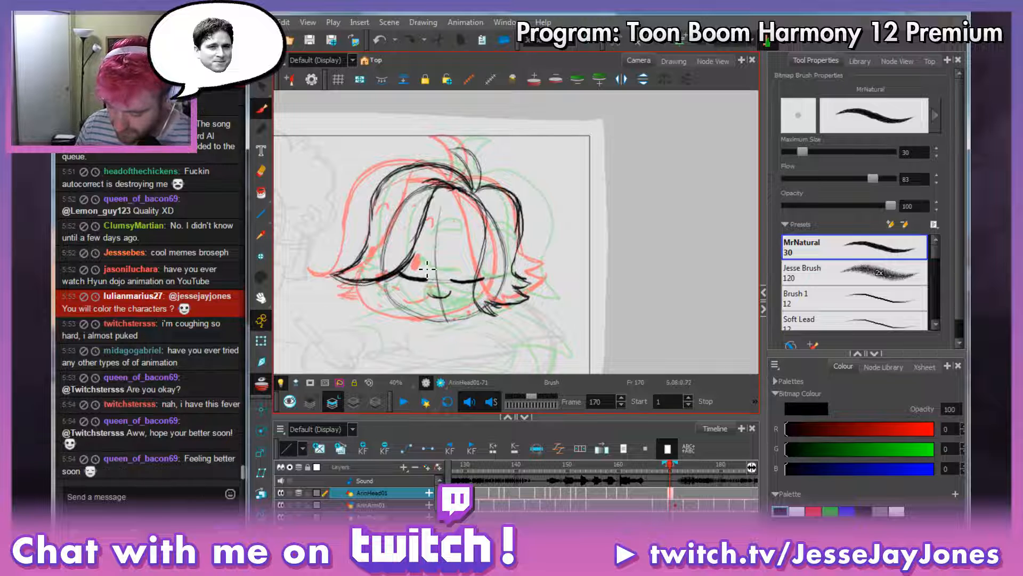
# Flip between frames 169 and 170 to compare the two head drawings.
pyautogui.press(',')
pyautogui.press('.')
pyautogui.press(',')
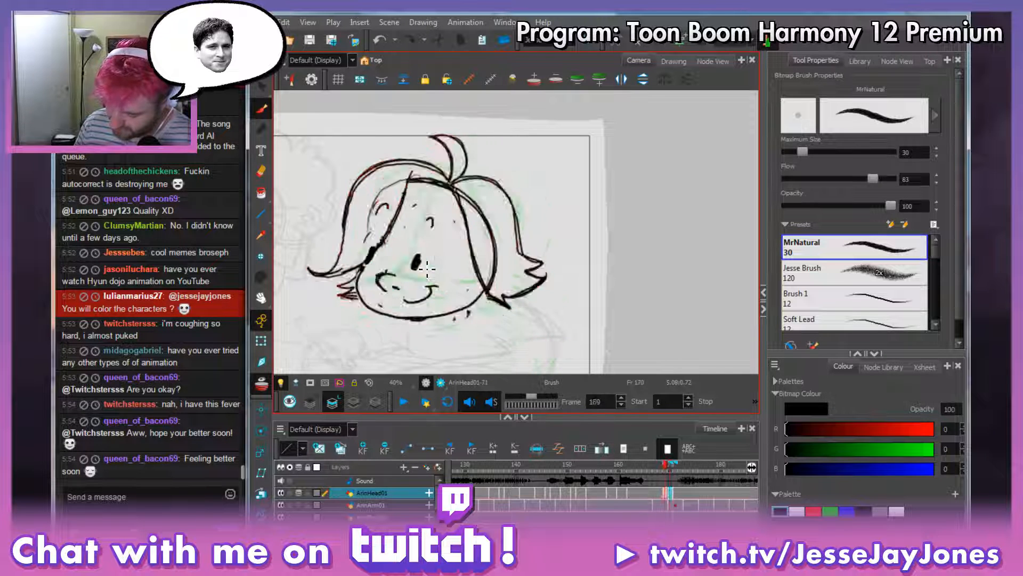
pyautogui.press('.')
pyautogui.press(',')
pyautogui.press('.')
pyautogui.press(',')
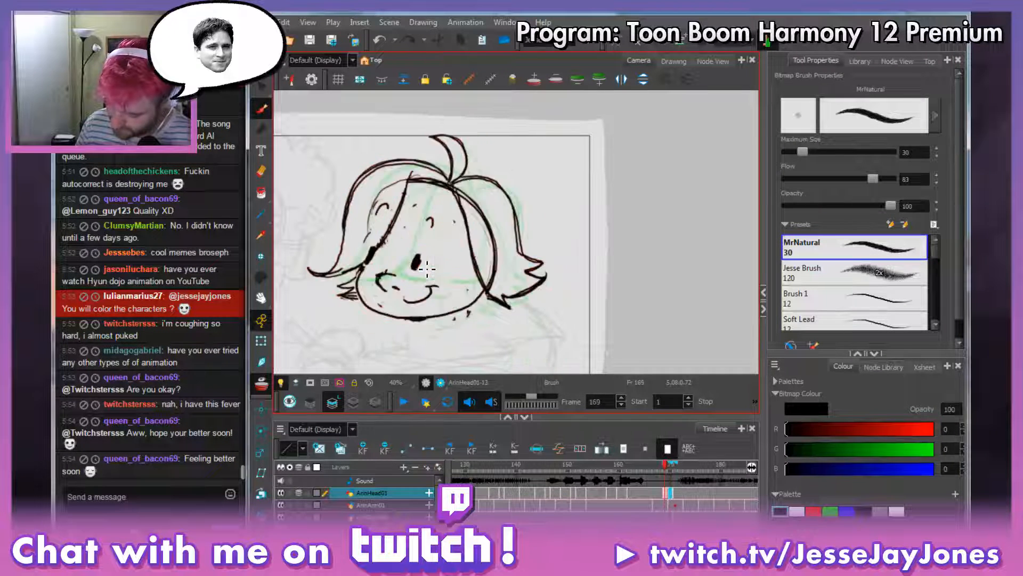
pyautogui.press('.')
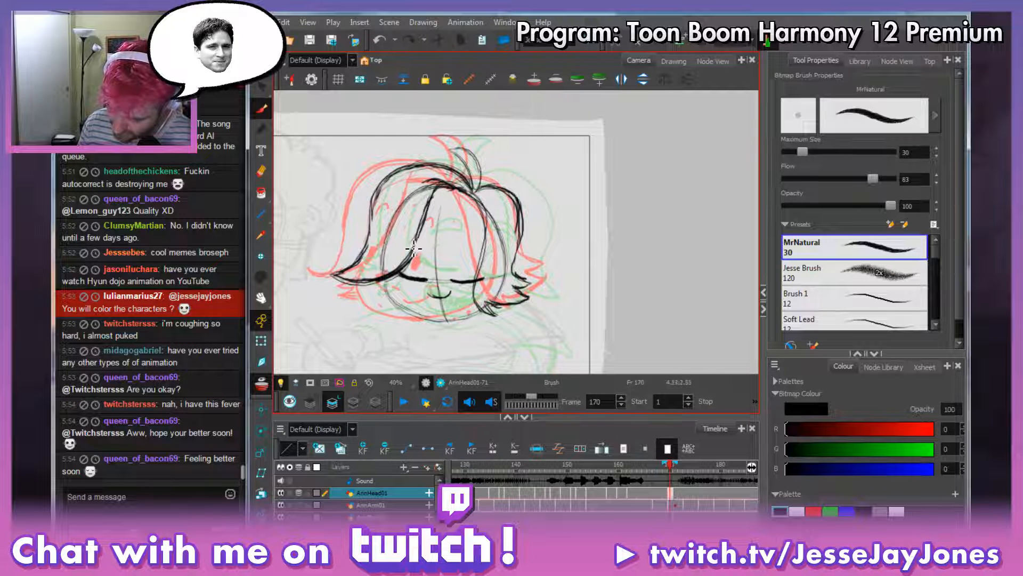
# Draw both eyebrows above the closed eyes, one crossing the left fringe line and one near the right fringe lock.
pyautogui.moveTo(428, 247)
pyautogui.mouseDown()
pyautogui.moveTo(437, 235)
pyautogui.moveTo(406, 253)
pyautogui.mouseUp()
pyautogui.press(',')
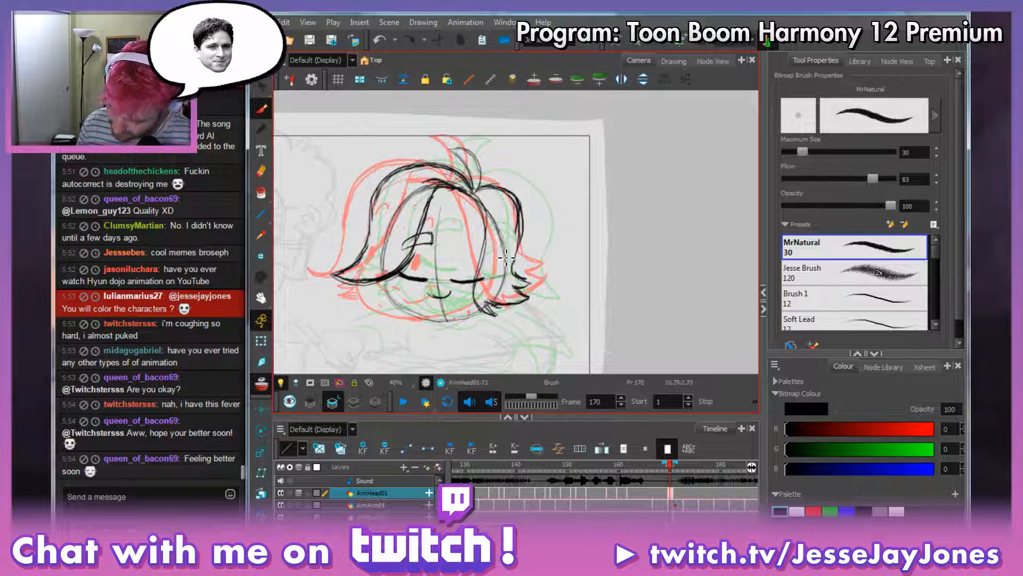
pyautogui.press('.')
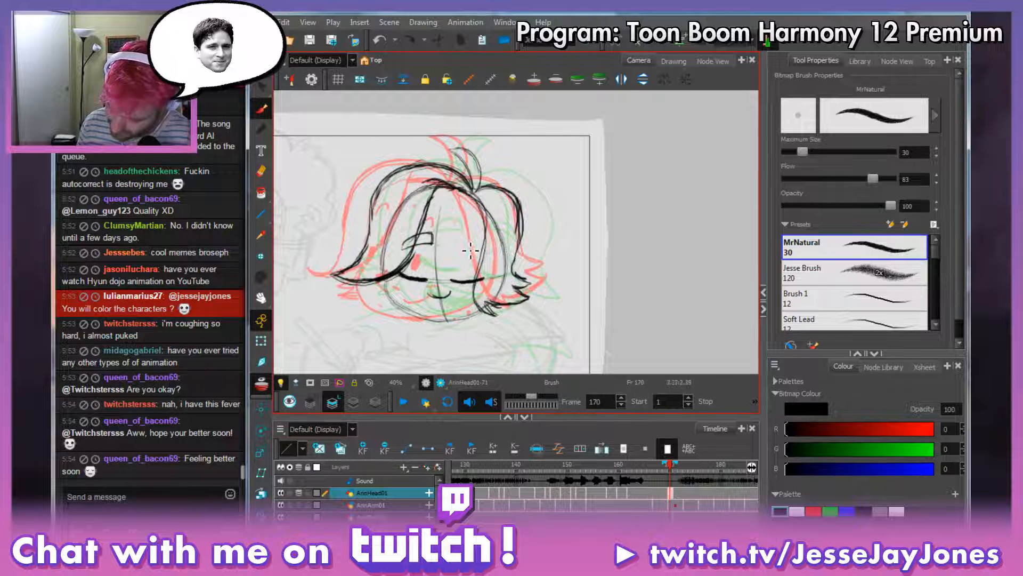
pyautogui.moveTo(477, 250)
pyautogui.mouseDown()
pyautogui.moveTo(488, 253)
pyautogui.moveTo(479, 249)
pyautogui.mouseUp()
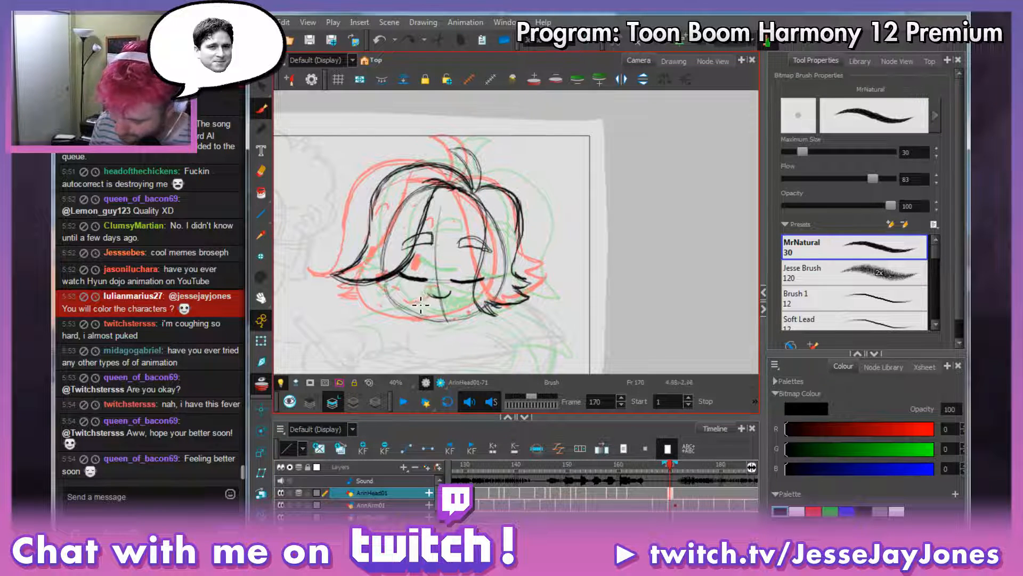
# Draw the smile line beneath the nose and darken the jaw outline from the right fringe tip round to the left cheek.
pyautogui.moveTo(422, 305)
pyautogui.mouseDown()
pyautogui.moveTo(449, 307)
pyautogui.moveTo(419, 302)
pyautogui.mouseUp()
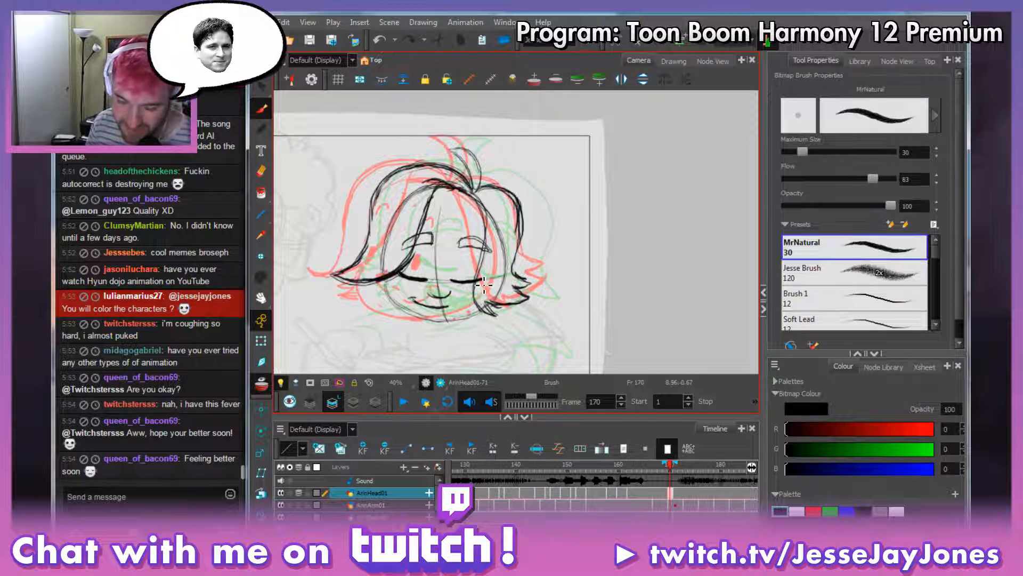
pyautogui.hotkey('alt', 's')
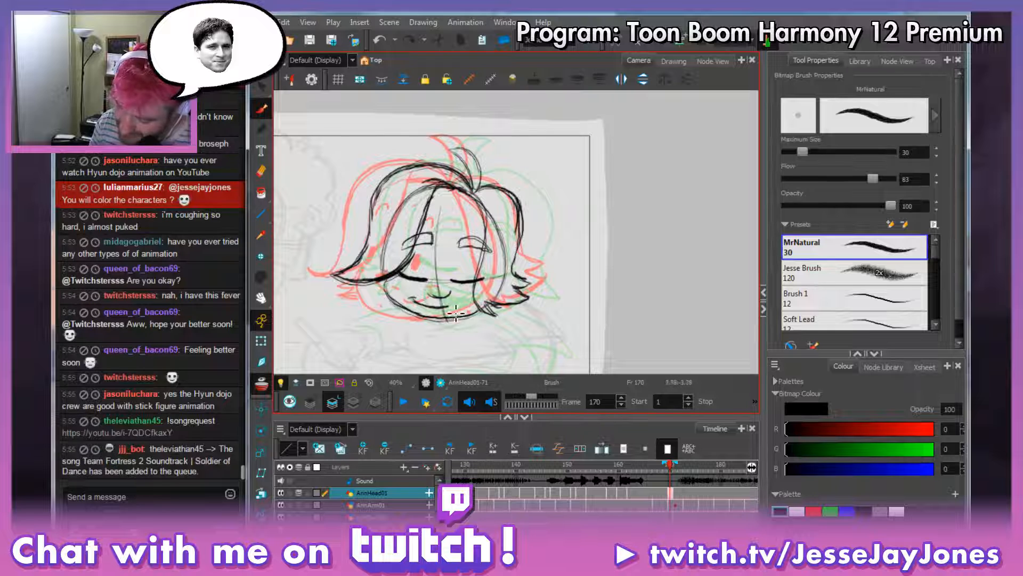
pyautogui.moveTo(493, 302)
pyautogui.mouseDown()
pyautogui.moveTo(429, 320)
pyautogui.moveTo(388, 289)
pyautogui.mouseUp()
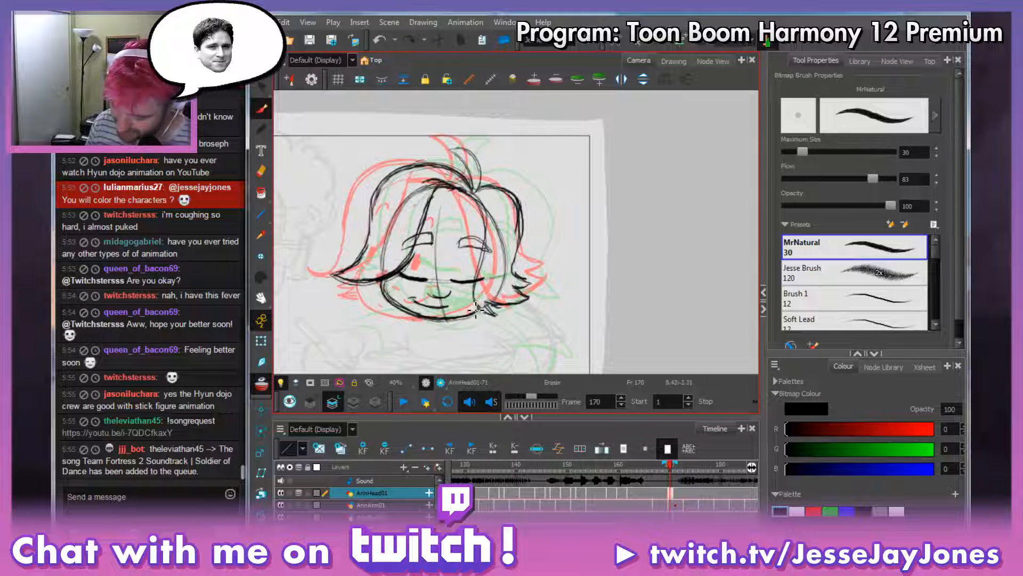
pyautogui.moveTo(476, 312)
pyautogui.mouseDown()
pyautogui.moveTo(416, 313)
pyautogui.moveTo(382, 280)
pyautogui.mouseUp()
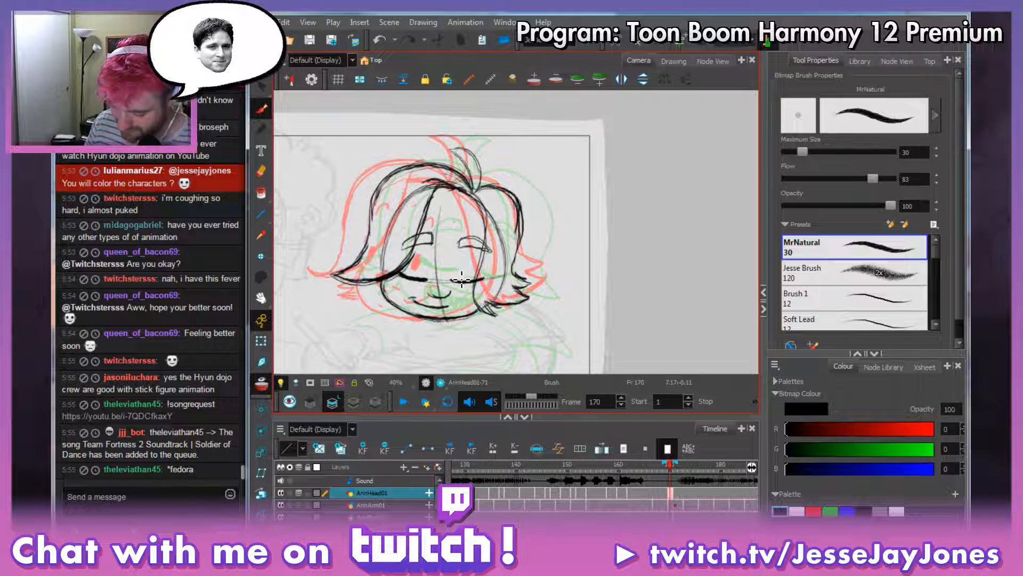
# Darken the right closed eyelid and shift the head drawing's exposure so it appears on frame 169.
pyautogui.moveTo(462, 278); pyautogui.dragTo(478, 278)
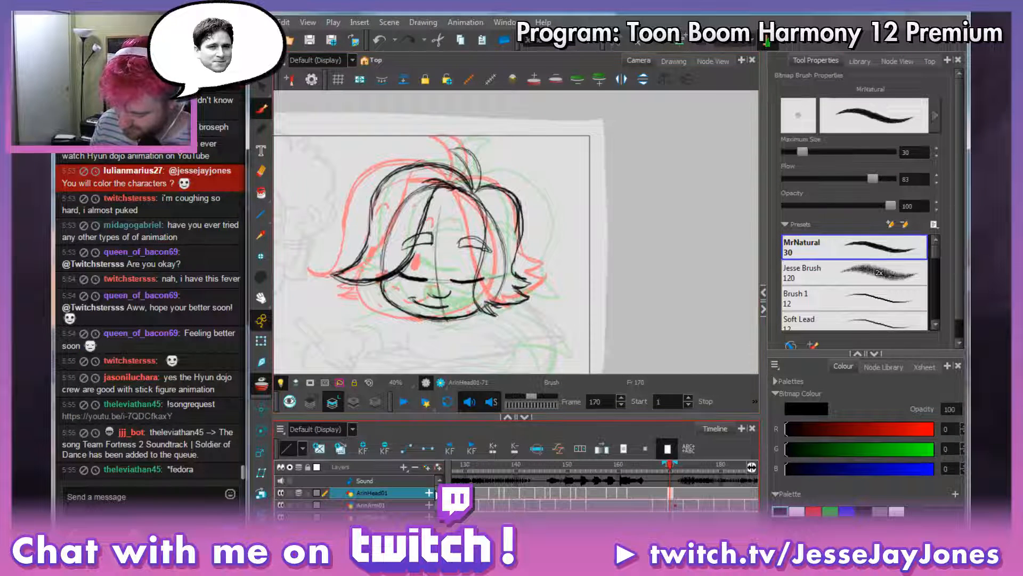
pyautogui.click(667, 494)
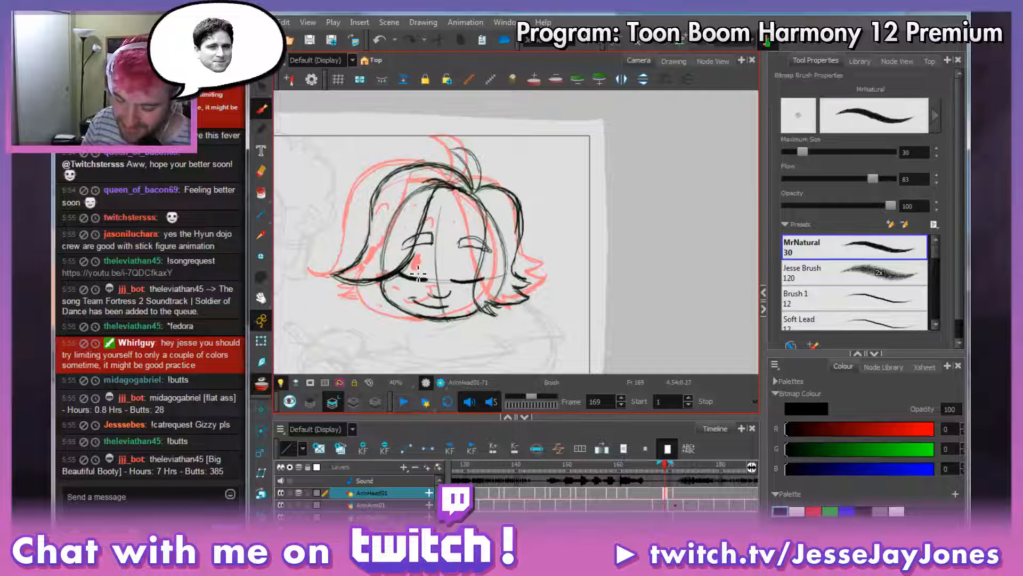
# Sketch a rectangle split into three similar sections on the empty canvas beside the camera frame, with two arcs above it.
pyautogui.press('space')
pyautogui.moveTo(647, 264); pyautogui.dragTo(517, 261)
pyautogui.moveTo(581, 261)
pyautogui.mouseDown()
pyautogui.moveTo(442, 259)
pyautogui.moveTo(427, 222)
pyautogui.mouseUp()
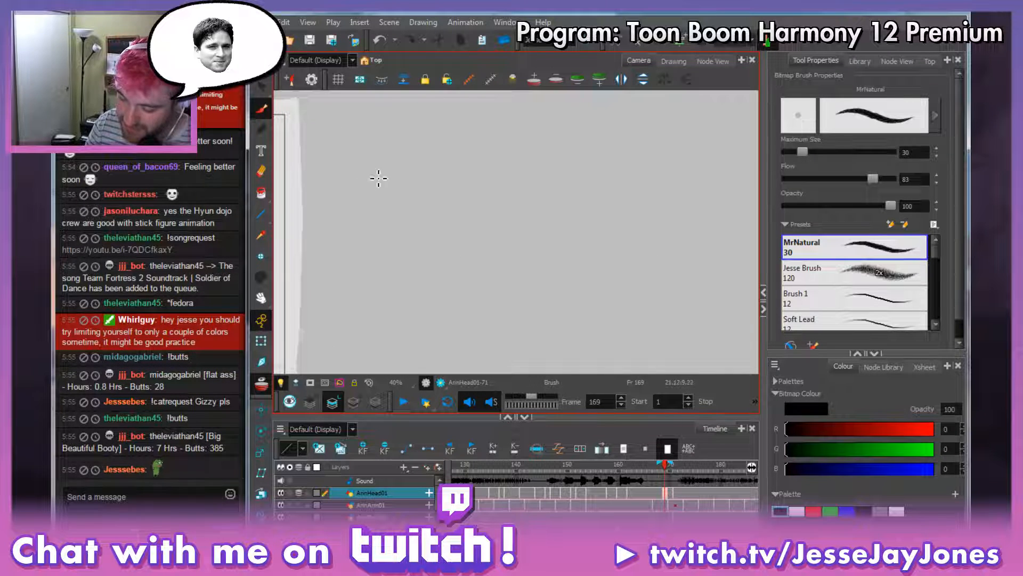
pyautogui.moveTo(334, 132)
pyautogui.mouseDown()
pyautogui.moveTo(336, 190)
pyautogui.moveTo(482, 193)
pyautogui.moveTo(479, 137)
pyautogui.moveTo(440, 129)
pyautogui.moveTo(339, 129)
pyautogui.moveTo(326, 189)
pyautogui.mouseUp()
pyautogui.moveTo(389, 126); pyautogui.dragTo(388, 188)
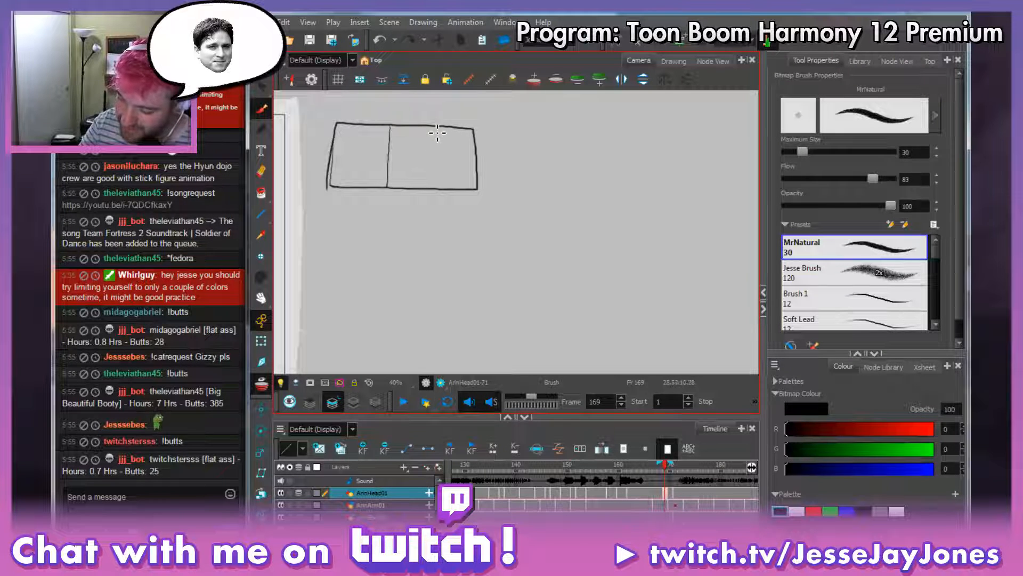
pyautogui.moveTo(435, 128); pyautogui.dragTo(429, 190)
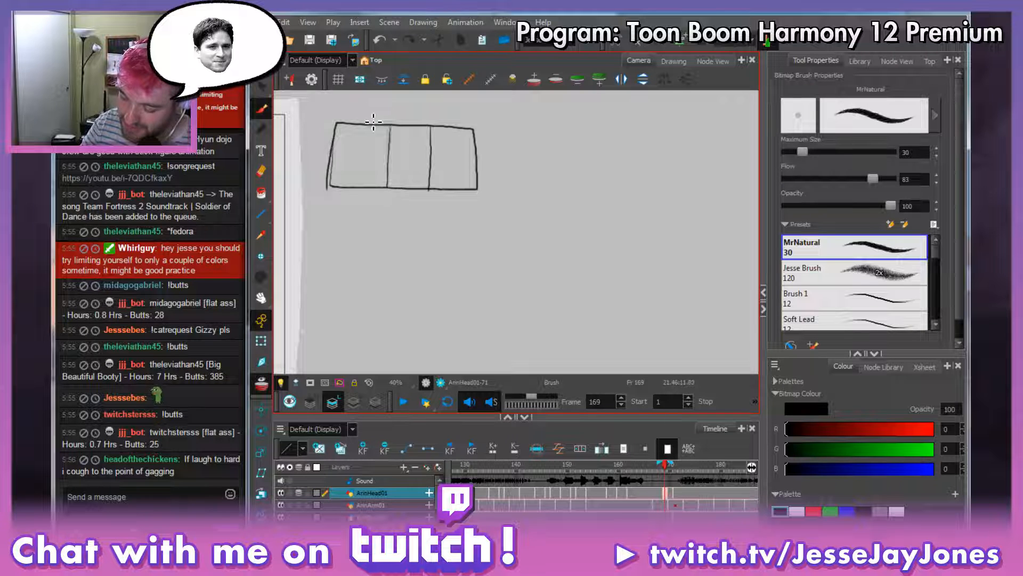
pyautogui.moveTo(370, 118)
pyautogui.mouseDown()
pyautogui.moveTo(414, 122)
pyautogui.moveTo(436, 99)
pyautogui.moveTo(452, 117)
pyautogui.mouseUp()
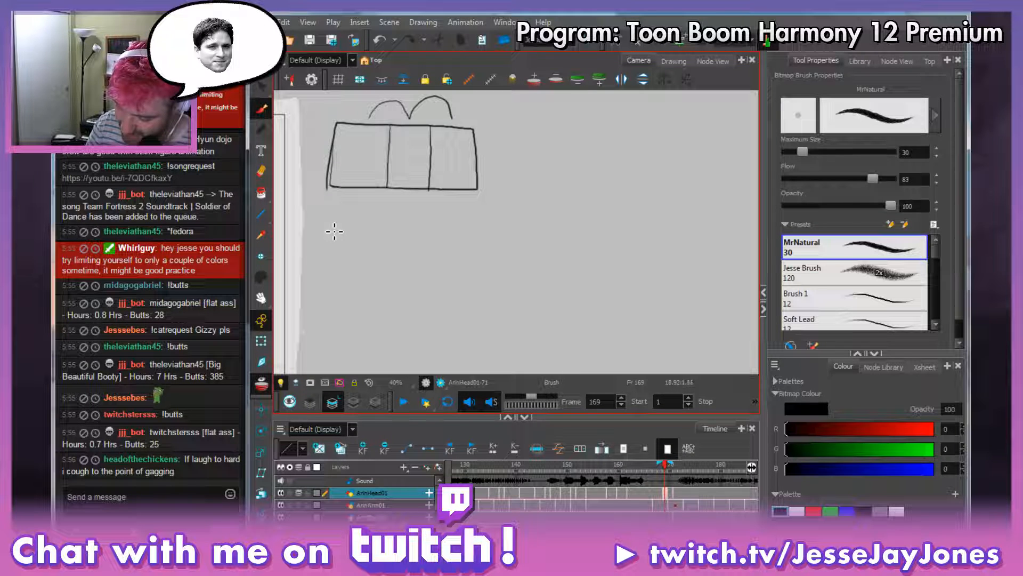
# Sketch a second rectangle below the first, split into three progressively narrower sections, with matching arcs underneath.
pyautogui.moveTo(334, 231)
pyautogui.mouseDown()
pyautogui.moveTo(334, 304)
pyautogui.moveTo(492, 304)
pyautogui.moveTo(491, 230)
pyautogui.moveTo(332, 220)
pyautogui.mouseUp()
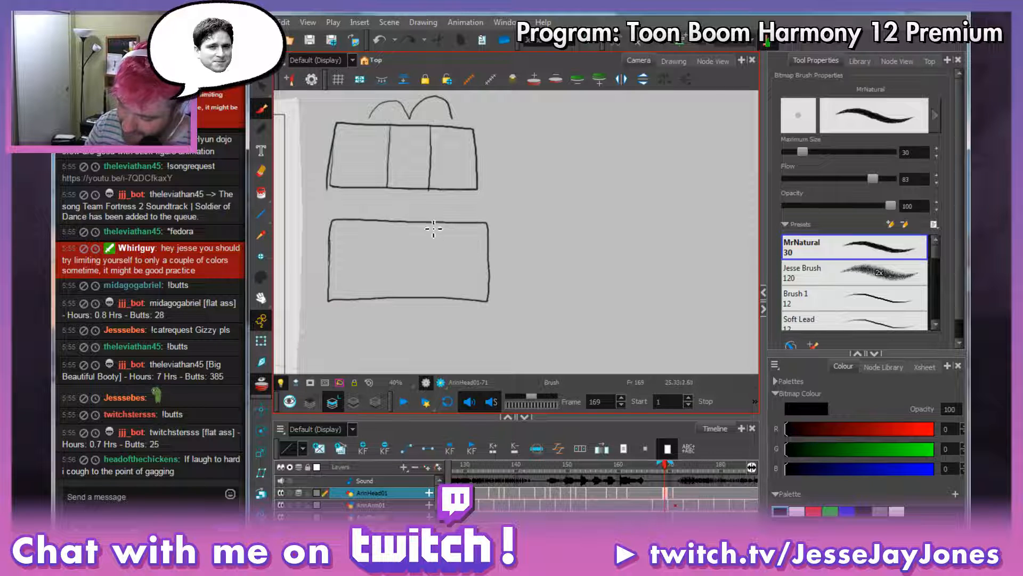
pyautogui.moveTo(435, 254); pyautogui.dragTo(429, 297)
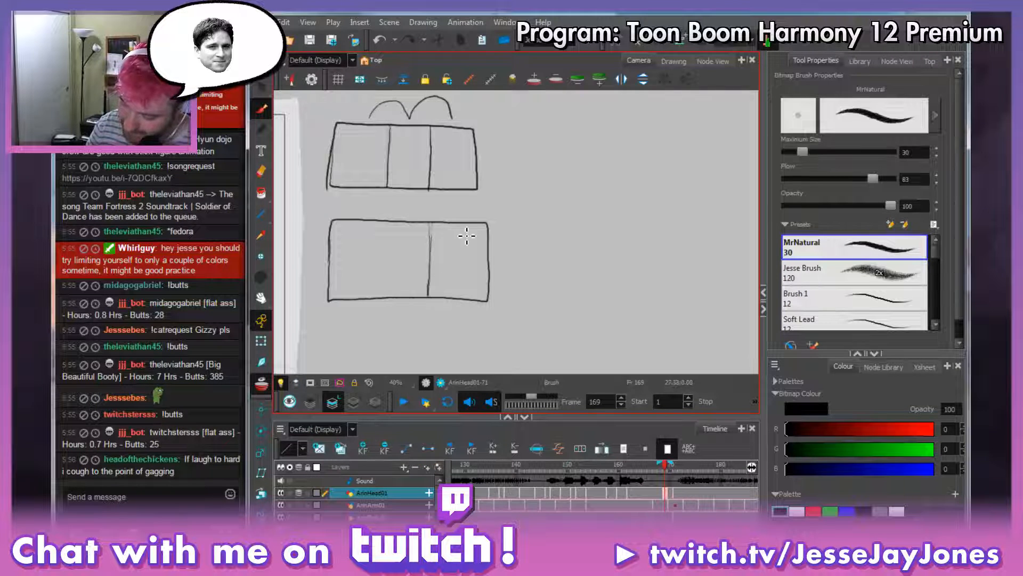
pyautogui.moveTo(472, 224); pyautogui.dragTo(471, 300)
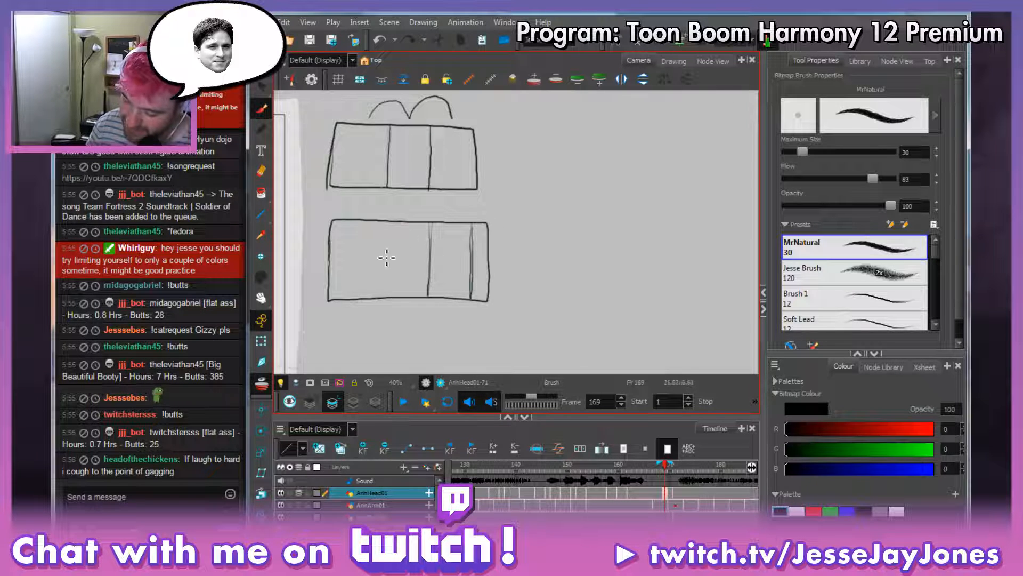
pyautogui.moveTo(337, 314)
pyautogui.mouseDown()
pyautogui.moveTo(389, 330)
pyautogui.moveTo(426, 310)
pyautogui.moveTo(453, 322)
pyautogui.moveTo(483, 317)
pyautogui.moveTo(483, 306)
pyautogui.mouseUp()
# Lasso both rectangle diagrams with the Cutter and delete them.
pyautogui.press('space')
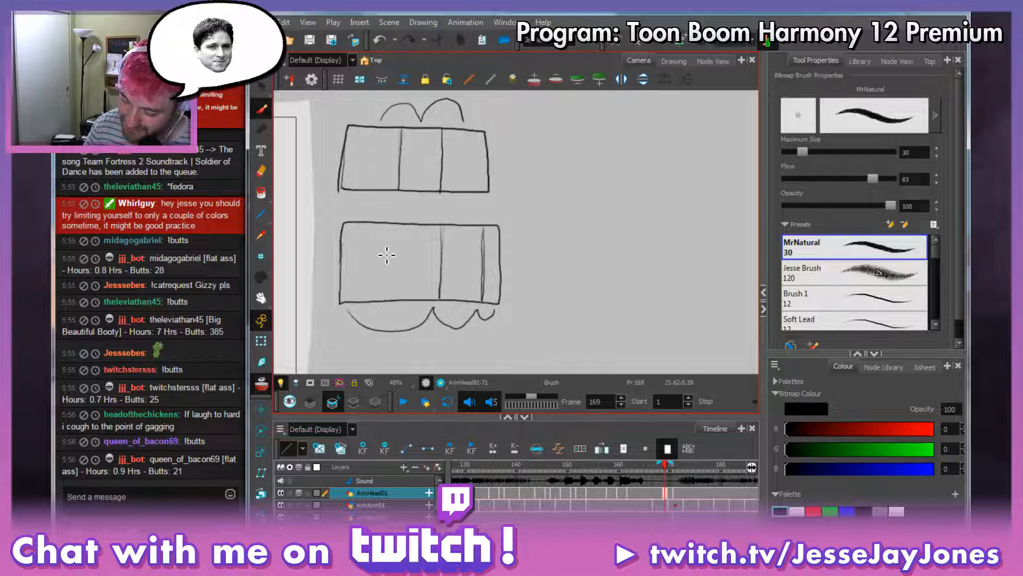
pyautogui.moveTo(549, 203); pyautogui.dragTo(569, 220)
pyautogui.click(261, 86)
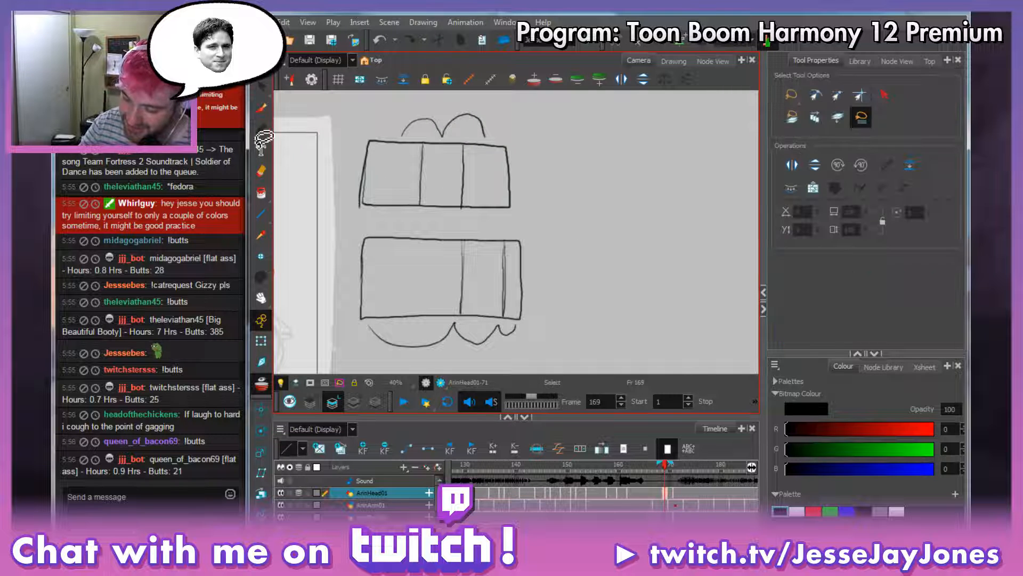
pyautogui.moveTo(261, 85); pyautogui.dragTo(283, 82)
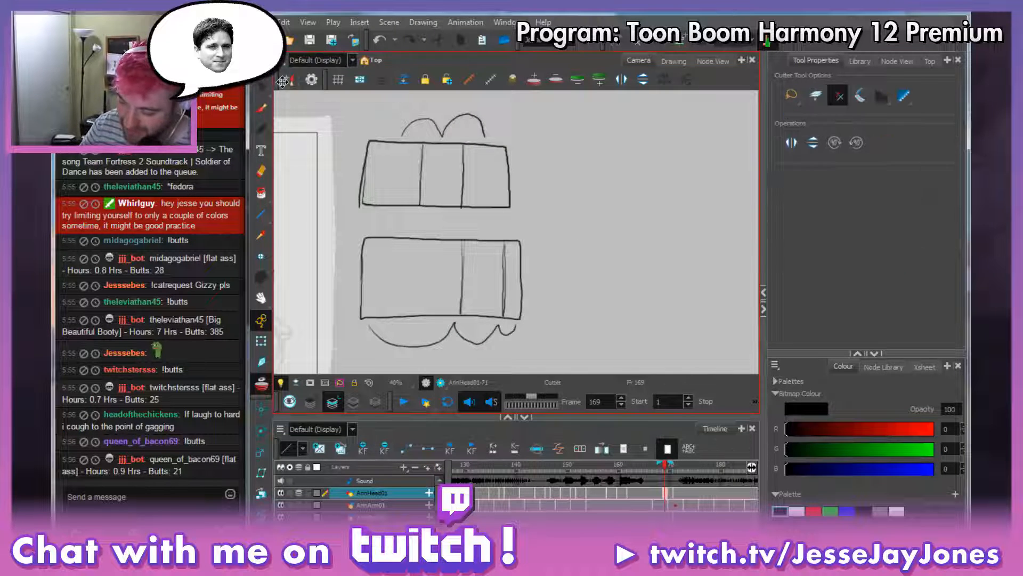
pyautogui.moveTo(350, 334)
pyautogui.mouseDown()
pyautogui.moveTo(533, 358)
pyautogui.moveTo(463, 91)
pyautogui.moveTo(341, 256)
pyautogui.moveTo(354, 352)
pyautogui.mouseUp()
pyautogui.press('Delete')
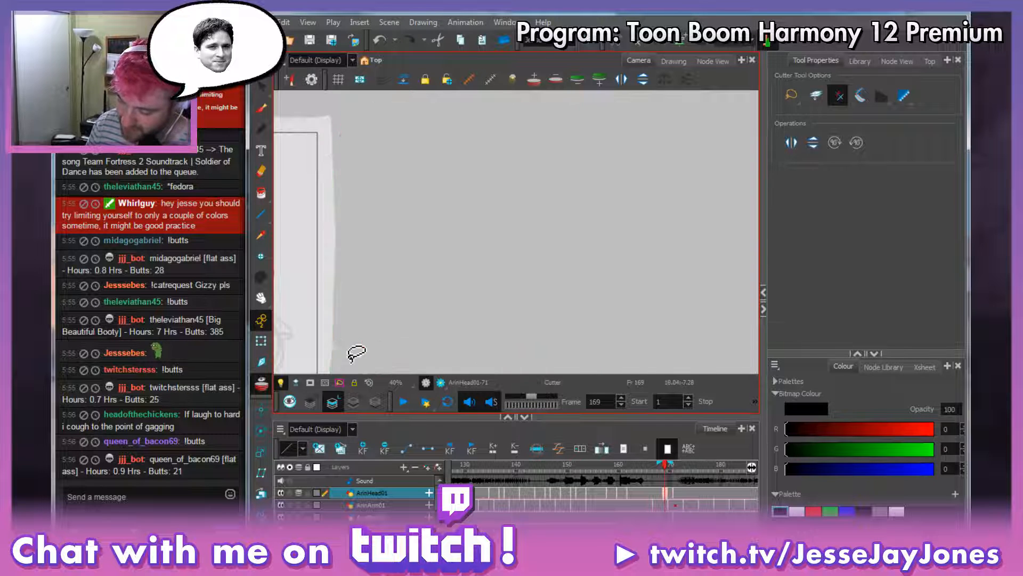
# Return to the head drawing on frame 169 and switch back to the Brush with the MrNatural preset.
pyautogui.moveTo(393, 235)
pyautogui.mouseDown()
pyautogui.moveTo(443, 279)
pyautogui.moveTo(601, 292)
pyautogui.moveTo(566, 299)
pyautogui.mouseUp()
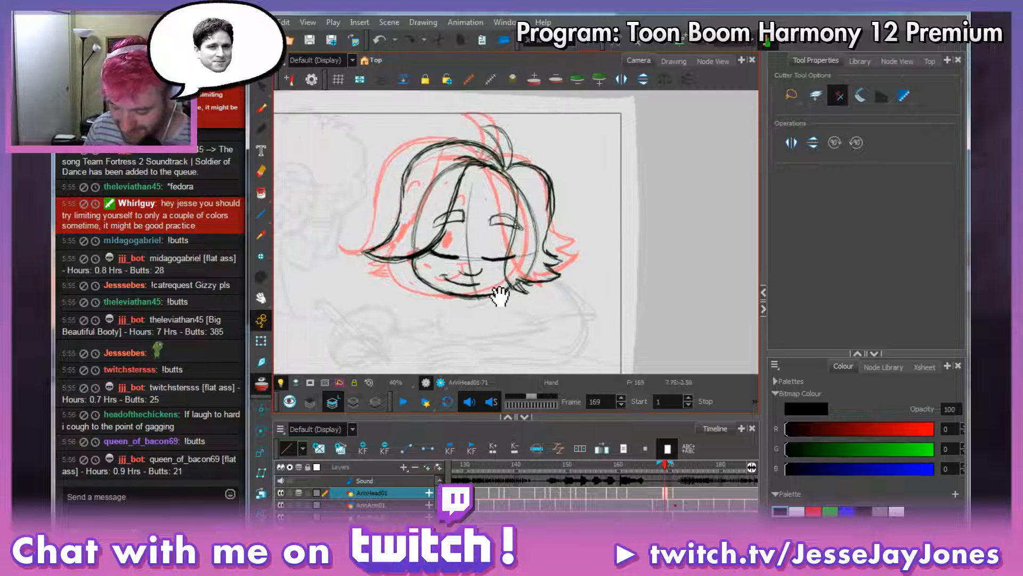
pyautogui.moveTo(512, 280); pyautogui.dragTo(519, 274)
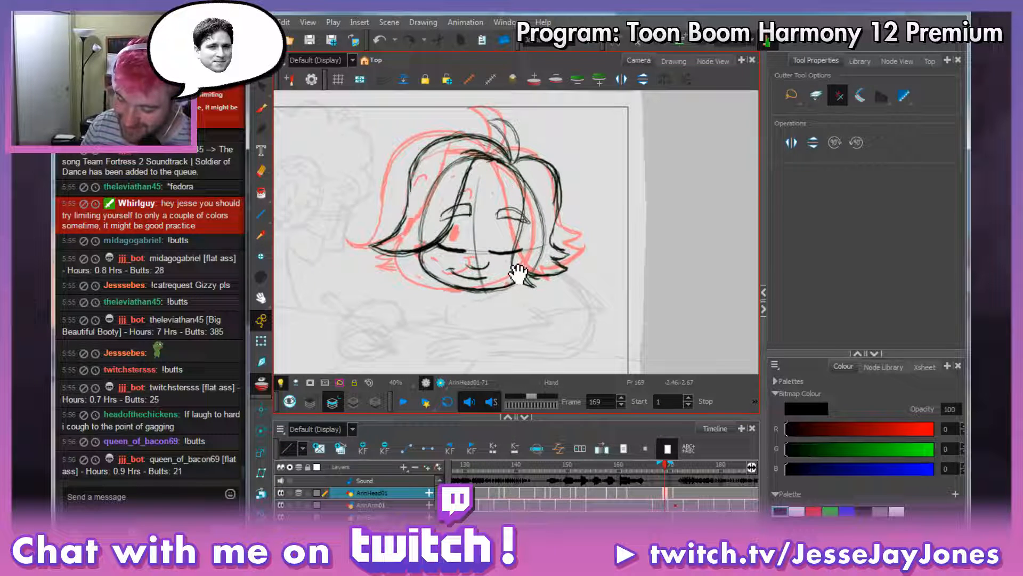
pyautogui.click(262, 109)
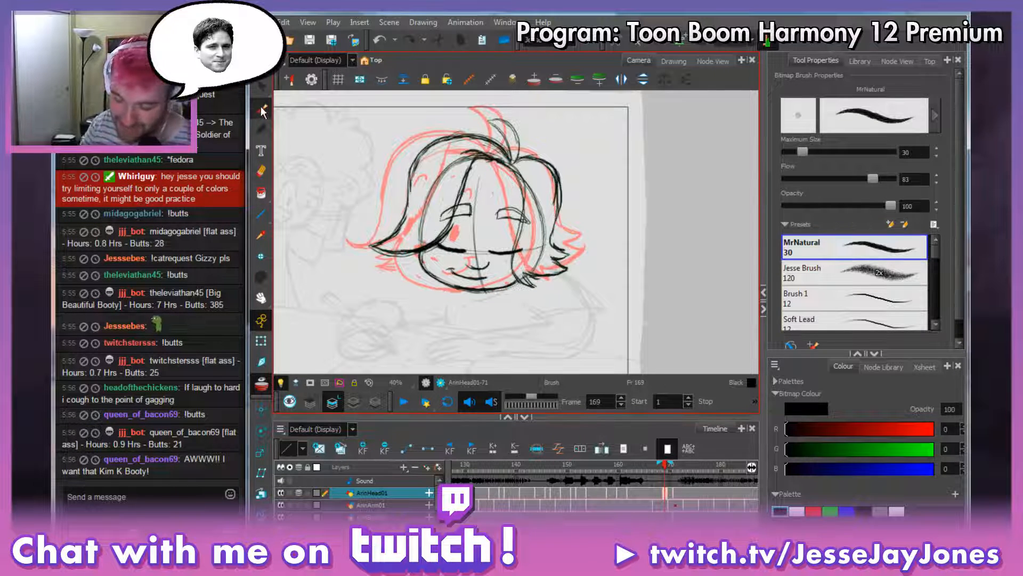
pyautogui.moveTo(610, 318); pyautogui.dragTo(601, 309)
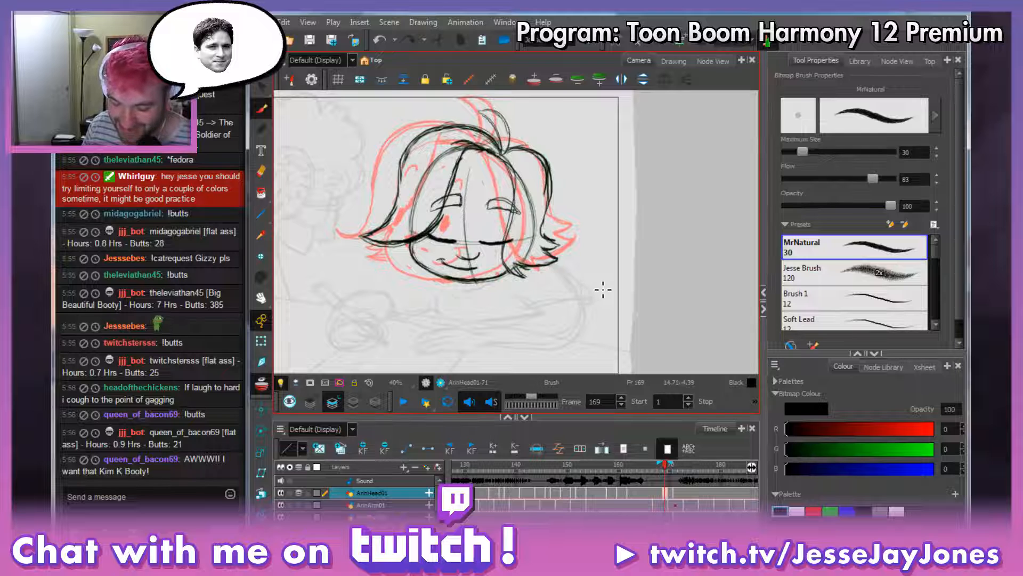
pyautogui.moveTo(587, 247); pyautogui.dragTo(582, 259)
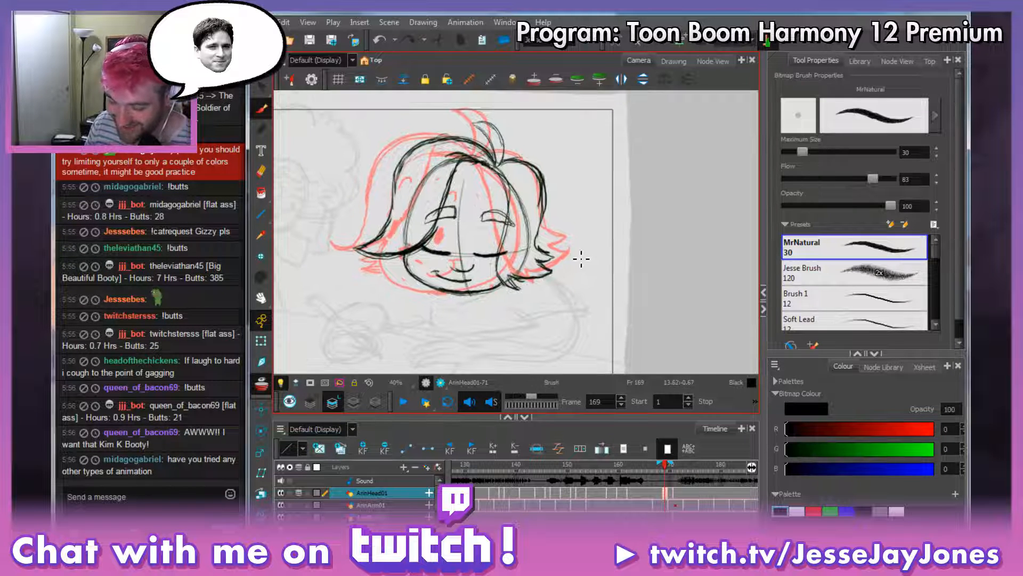
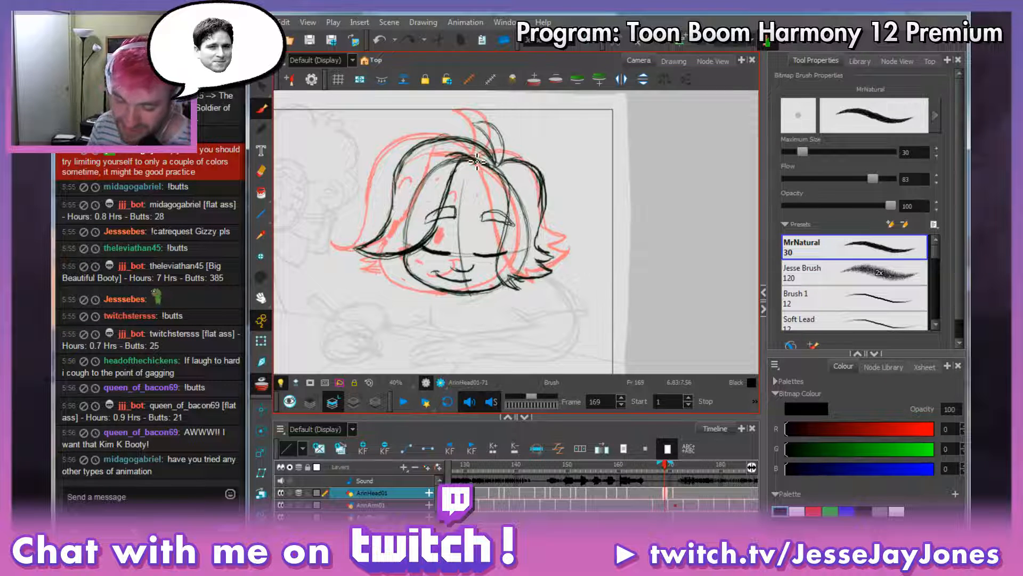
pyautogui.hotkey('alt', 's')
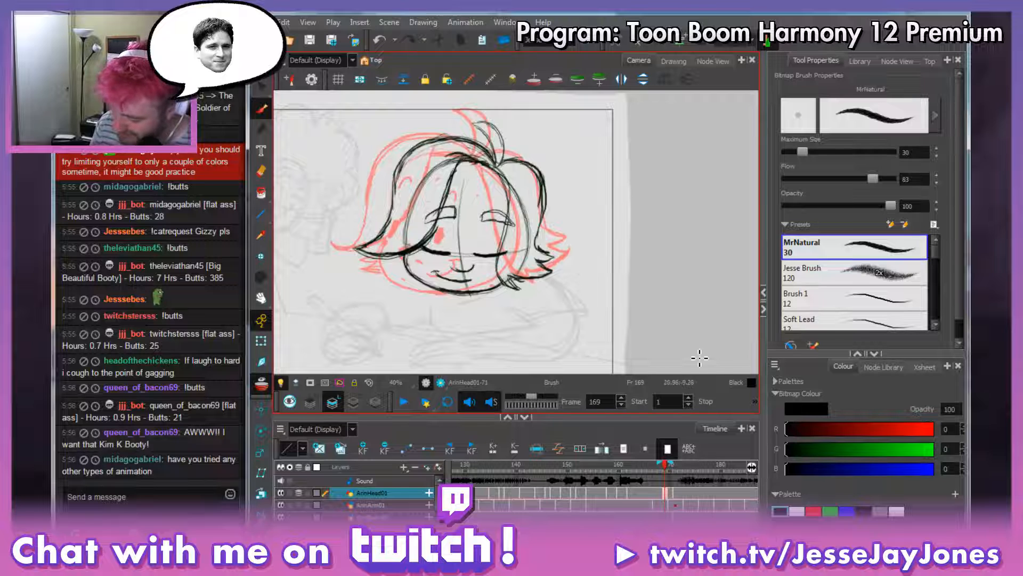
# Flip between the head drawings around frames 169–173 and scrub the timeline between about frames 165 and 176 to review the motion.
pyautogui.press(',')
pyautogui.press('.')
pyautogui.press('.')
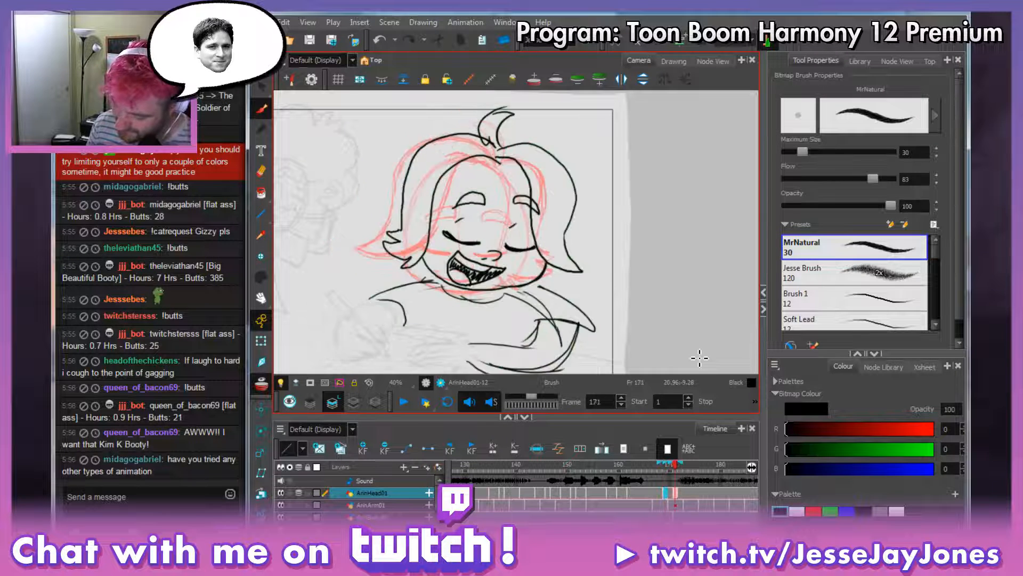
pyautogui.press(',')
pyautogui.press(',')
pyautogui.press('.')
pyautogui.press('.')
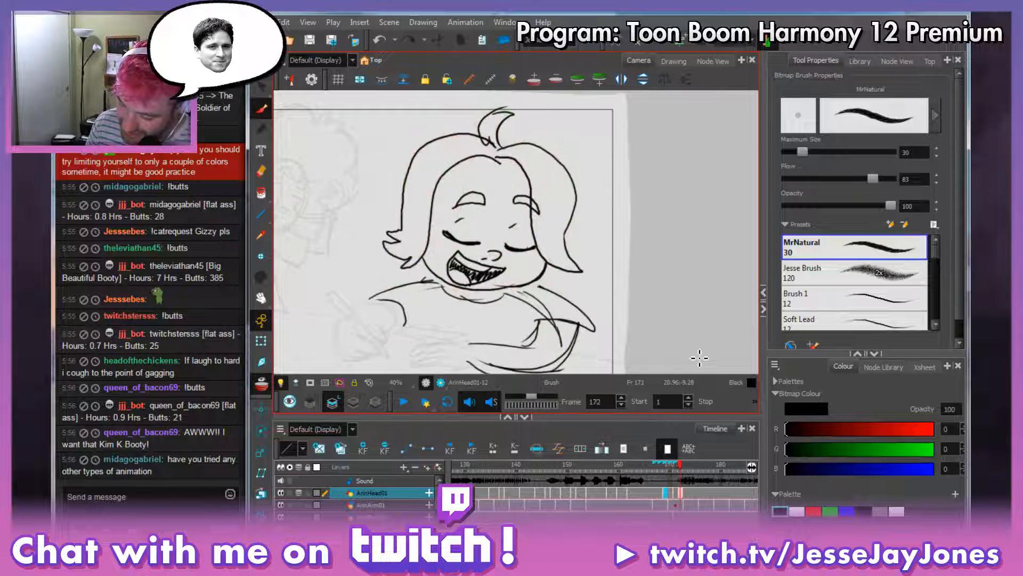
pyautogui.press(',')
pyautogui.press(',')
pyautogui.press(',')
pyautogui.press(',')
pyautogui.press(',')
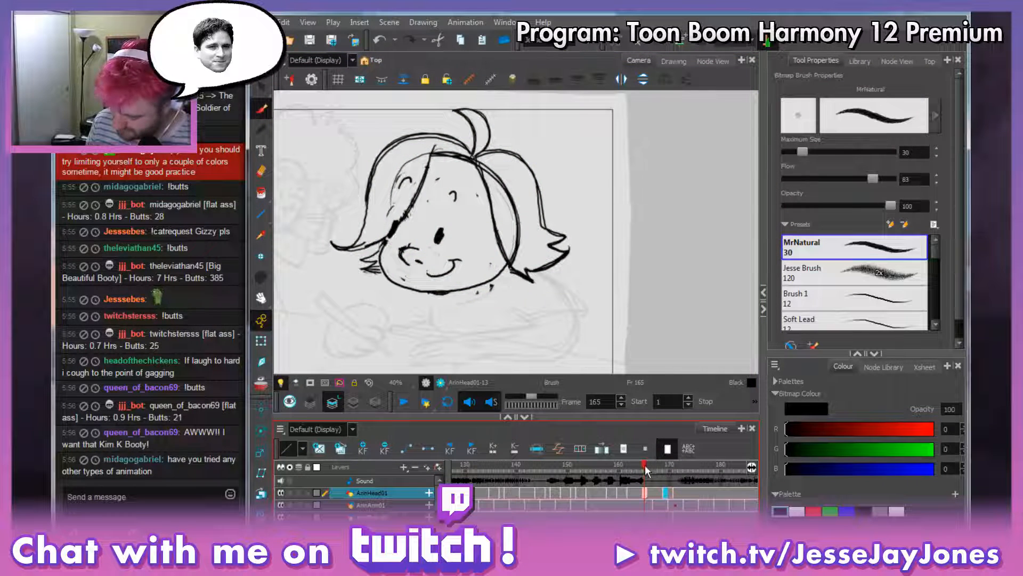
pyautogui.moveTo(645, 465); pyautogui.dragTo(695, 469)
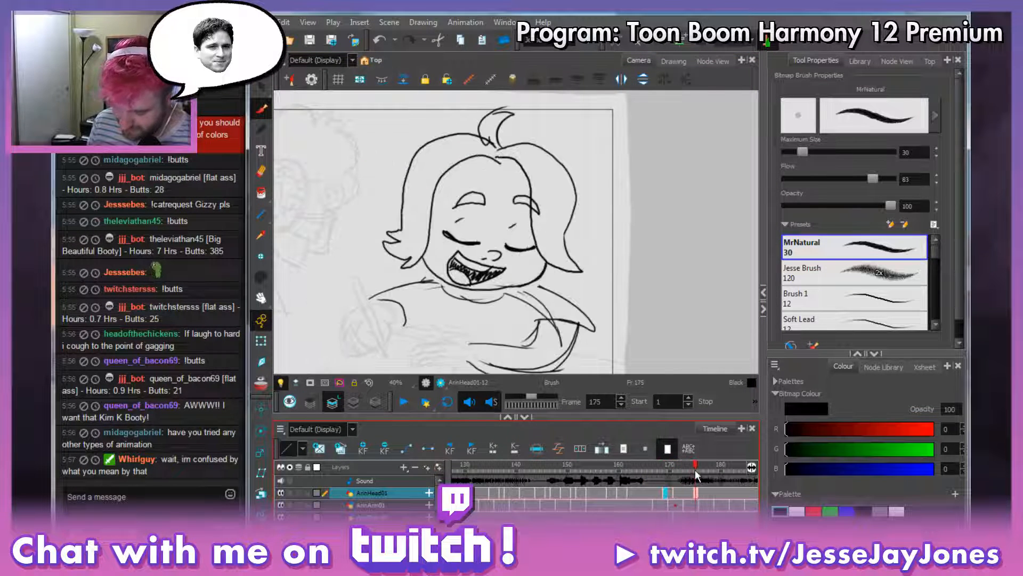
pyautogui.moveTo(623, 465); pyautogui.dragTo(698, 467)
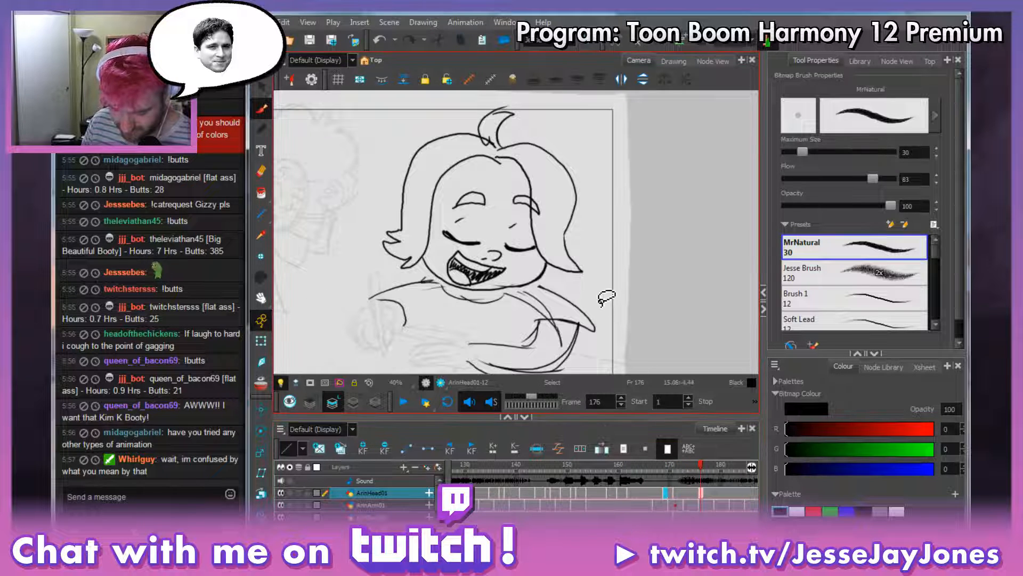
# Write "P, G, O" on the empty canvas beside the camera frame and sketch a rectangle split into three similar sections underneath.
pyautogui.press('space')
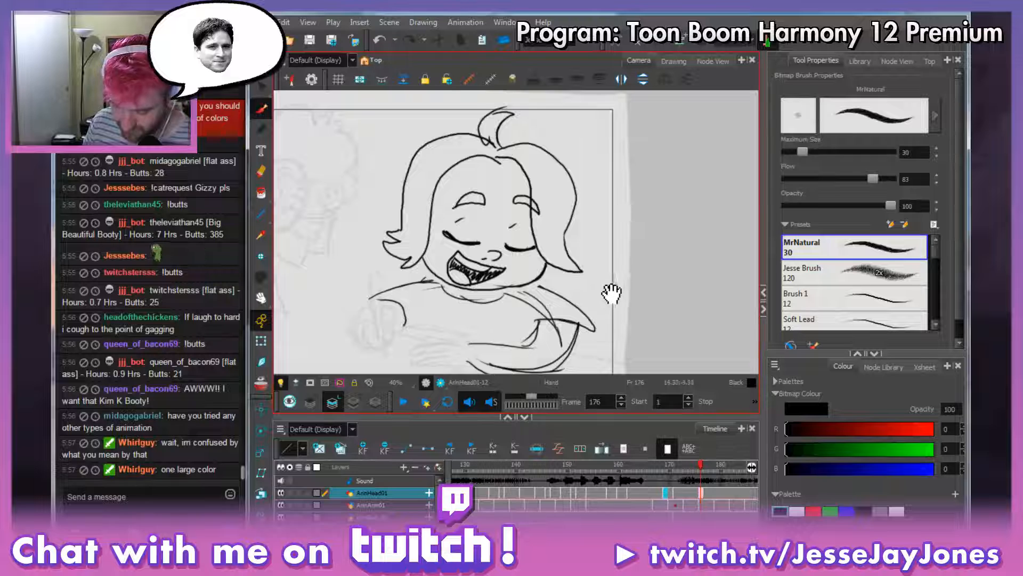
pyautogui.moveTo(613, 290)
pyautogui.mouseDown()
pyautogui.moveTo(589, 297)
pyautogui.moveTo(484, 281)
pyautogui.moveTo(497, 287)
pyautogui.mouseUp()
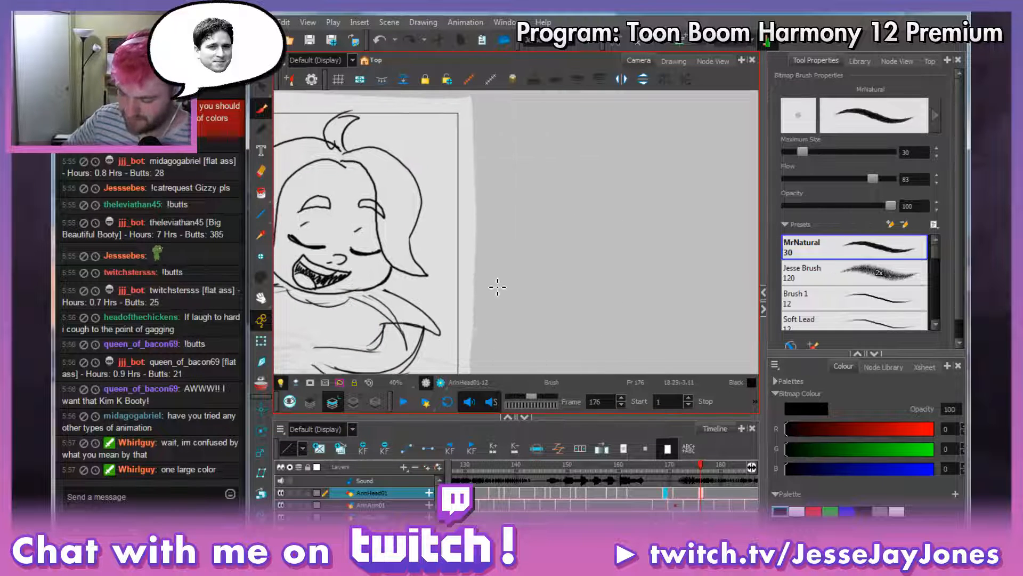
pyautogui.press('space')
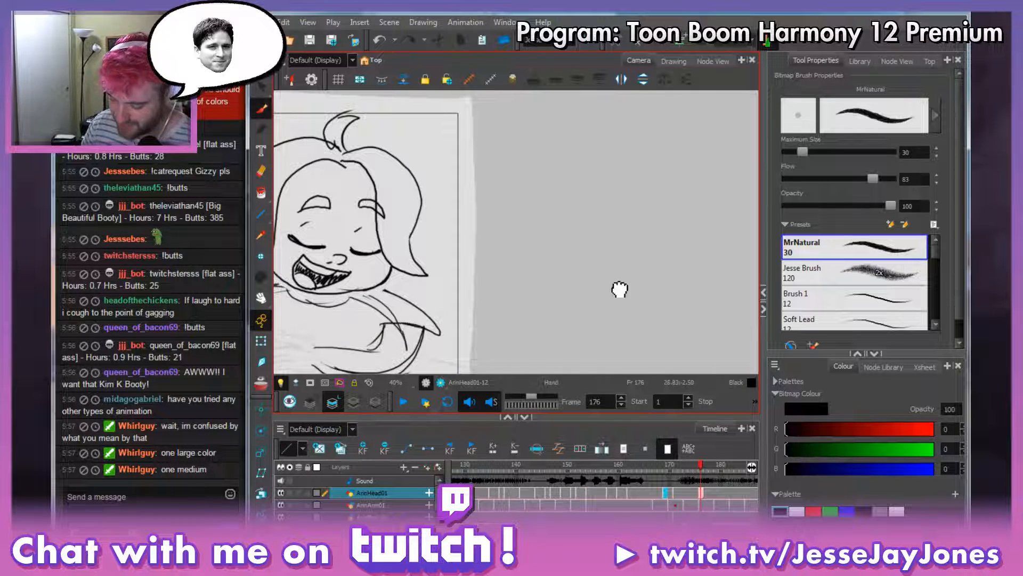
pyautogui.moveTo(619, 290)
pyautogui.mouseDown()
pyautogui.moveTo(530, 284)
pyautogui.moveTo(555, 286)
pyautogui.moveTo(541, 270)
pyautogui.mouseUp()
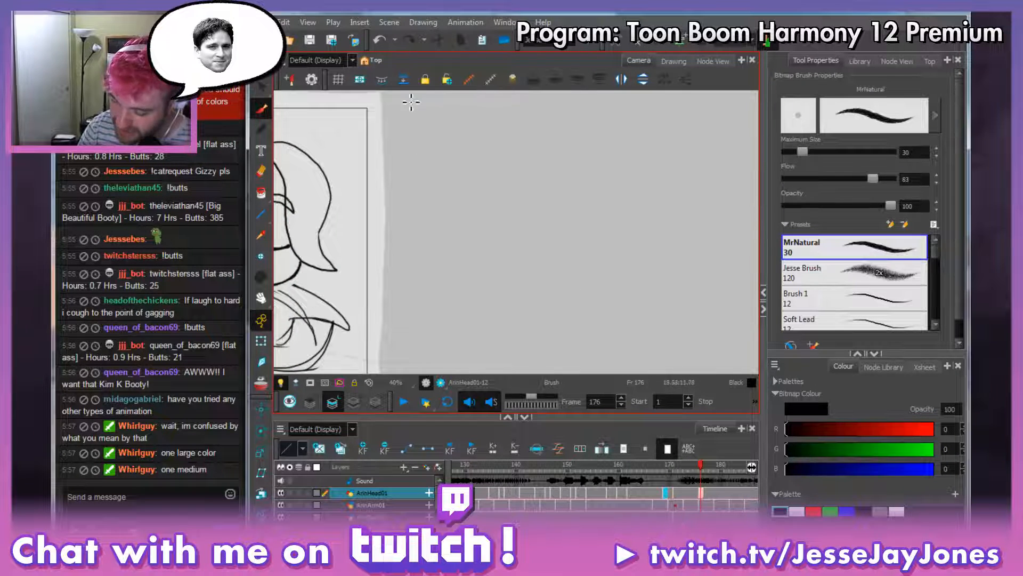
pyautogui.moveTo(410, 105)
pyautogui.mouseDown()
pyautogui.moveTo(409, 122)
pyautogui.moveTo(496, 102)
pyautogui.mouseUp()
pyautogui.moveTo(425, 120)
pyautogui.mouseDown()
pyautogui.moveTo(421, 130)
pyautogui.moveTo(474, 126)
pyautogui.mouseUp()
pyautogui.moveTo(537, 179); pyautogui.dragTo(512, 180)
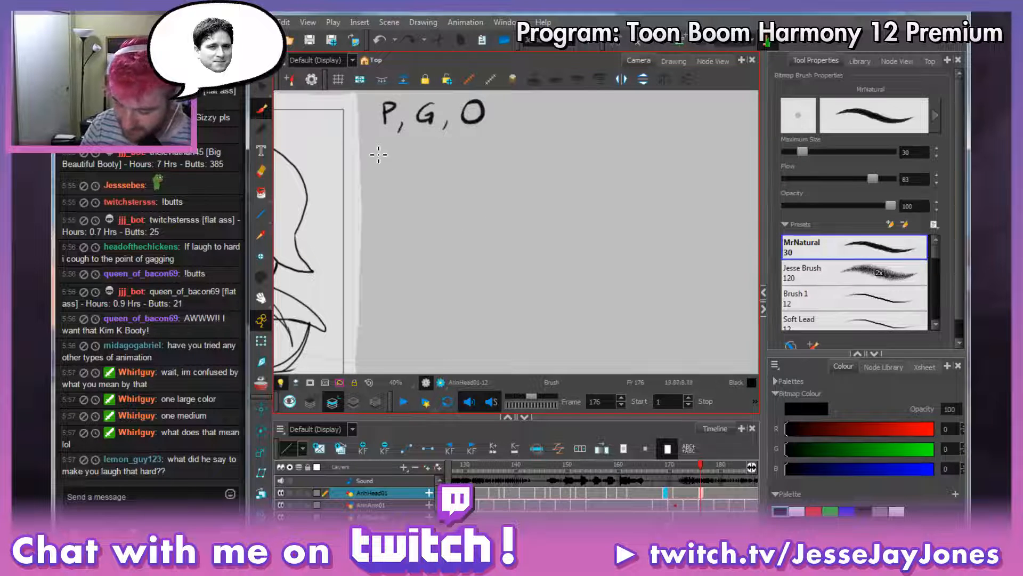
pyautogui.moveTo(373, 200)
pyautogui.mouseDown()
pyautogui.moveTo(507, 198)
pyautogui.moveTo(495, 139)
pyautogui.moveTo(371, 140)
pyautogui.mouseUp()
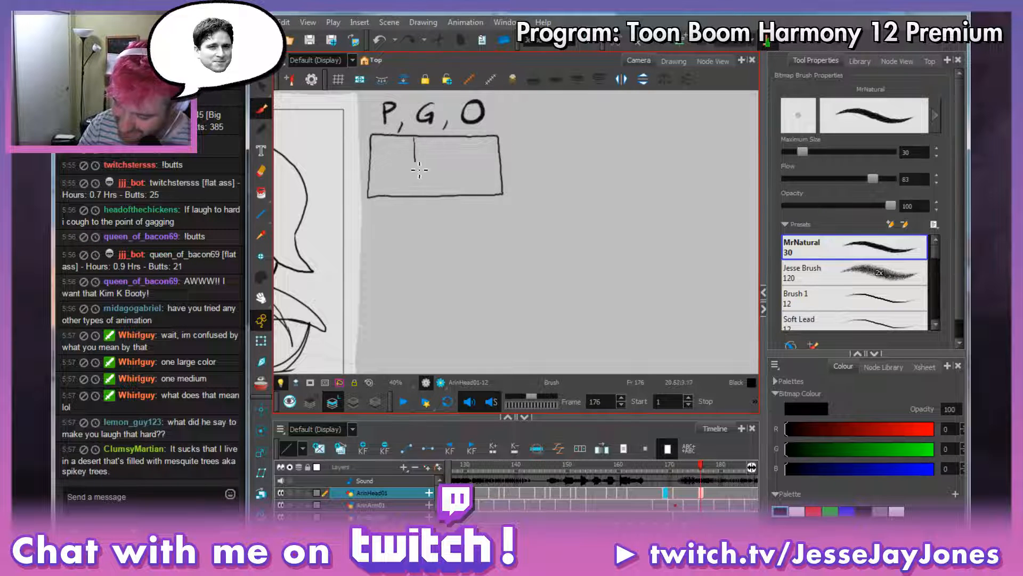
pyautogui.moveTo(419, 169); pyautogui.dragTo(416, 204)
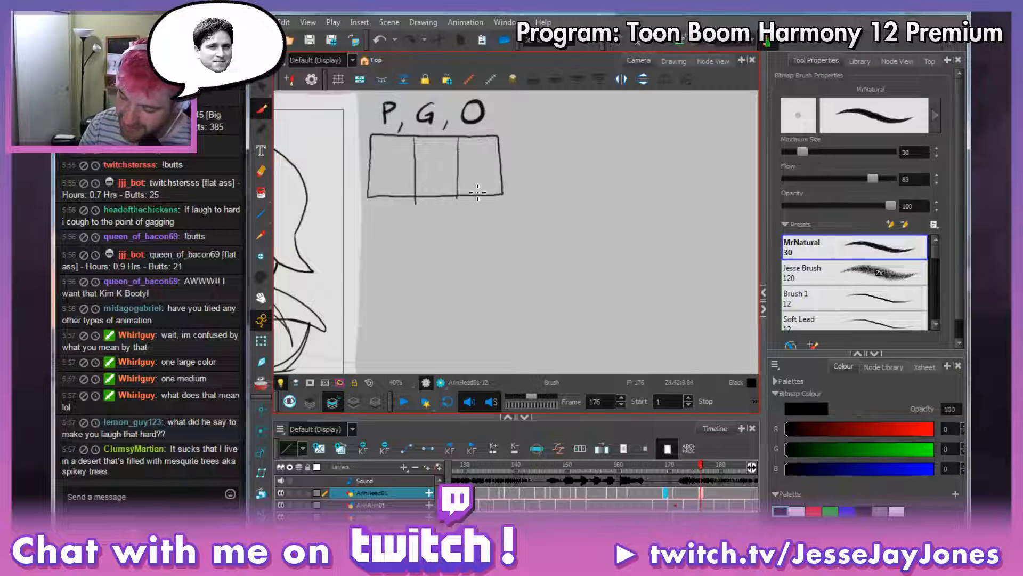
# Sketch a small scene box beside the split rectangle, containing a zigzag line and a smiling stick figure.
pyautogui.moveTo(530, 133)
pyautogui.mouseDown()
pyautogui.moveTo(560, 201)
pyautogui.moveTo(605, 133)
pyautogui.moveTo(530, 134)
pyautogui.mouseUp()
pyautogui.moveTo(589, 181); pyautogui.dragTo(623, 168)
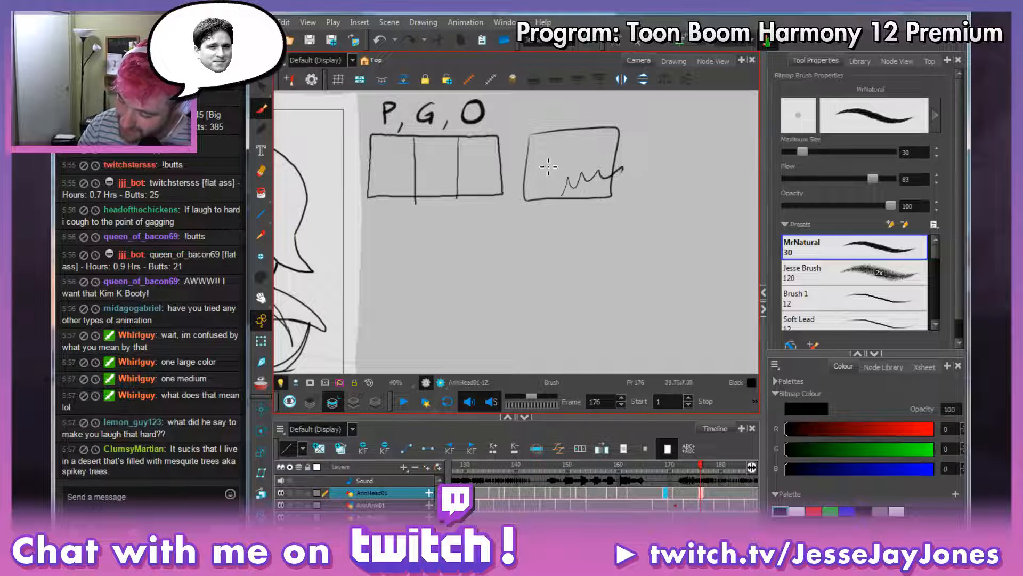
pyautogui.moveTo(549, 145)
pyautogui.mouseDown()
pyautogui.moveTo(554, 167)
pyautogui.moveTo(536, 194)
pyautogui.moveTo(550, 189)
pyautogui.moveTo(559, 155)
pyautogui.mouseUp()
pyautogui.click(549, 153)
pyautogui.click(557, 152)
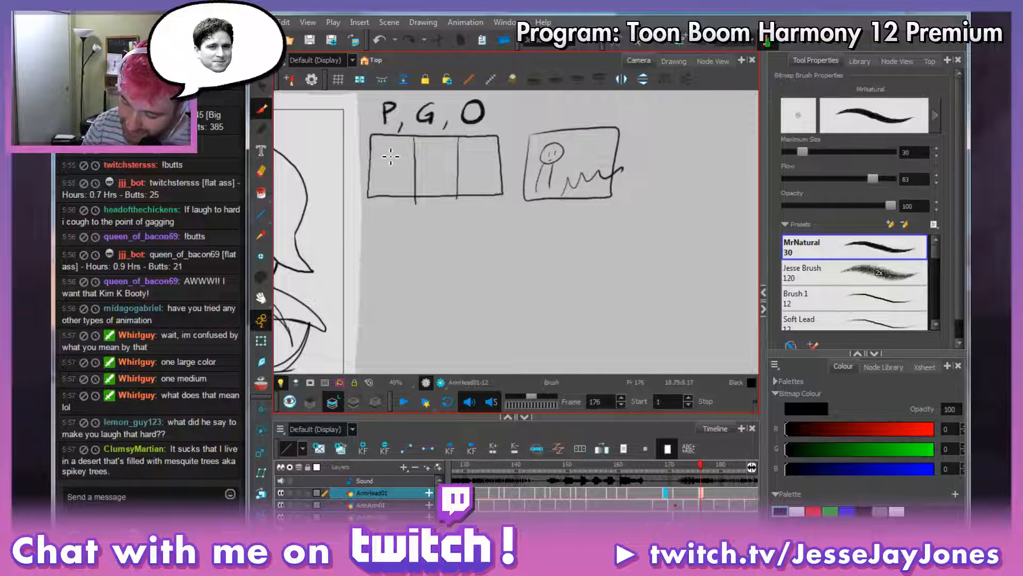
# Label the rectangle's three sections P, G and O, and hatch the background of the small scene box.
pyautogui.moveTo(385, 180); pyautogui.dragTo(398, 168)
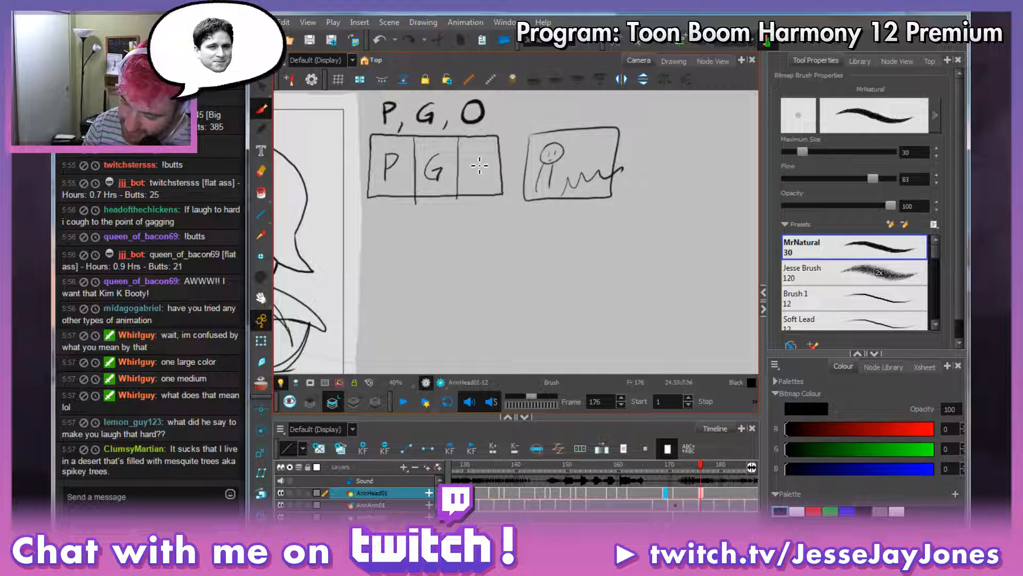
pyautogui.moveTo(486, 173)
pyautogui.mouseDown()
pyautogui.moveTo(481, 140)
pyautogui.moveTo(557, 131)
pyautogui.mouseUp()
pyautogui.moveTo(574, 141); pyautogui.dragTo(605, 128)
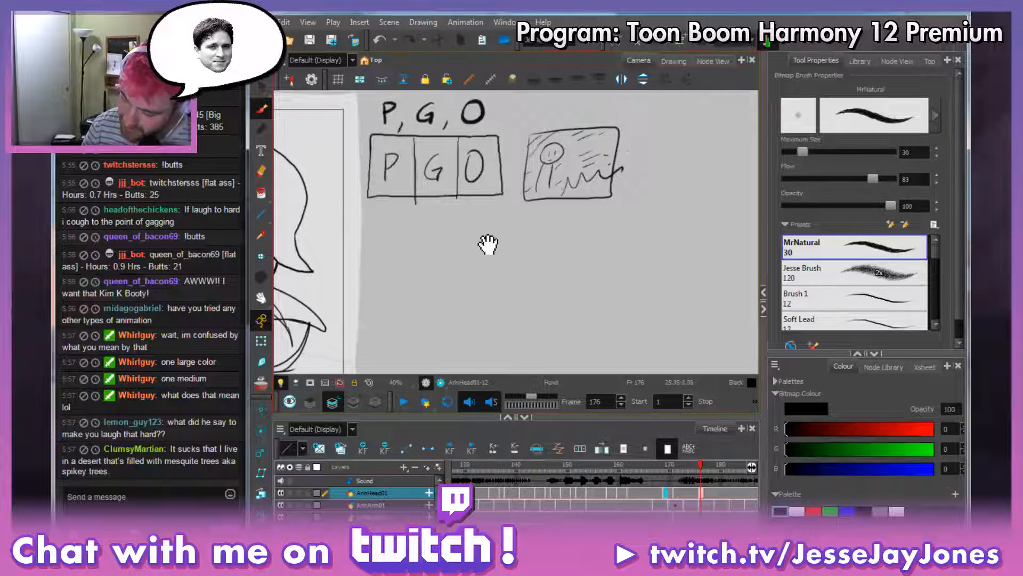
# Sketch a second rectangle below the first, split into three progressively narrower sections labelled P, G and O.
pyautogui.moveTo(486, 239); pyautogui.dragTo(489, 232)
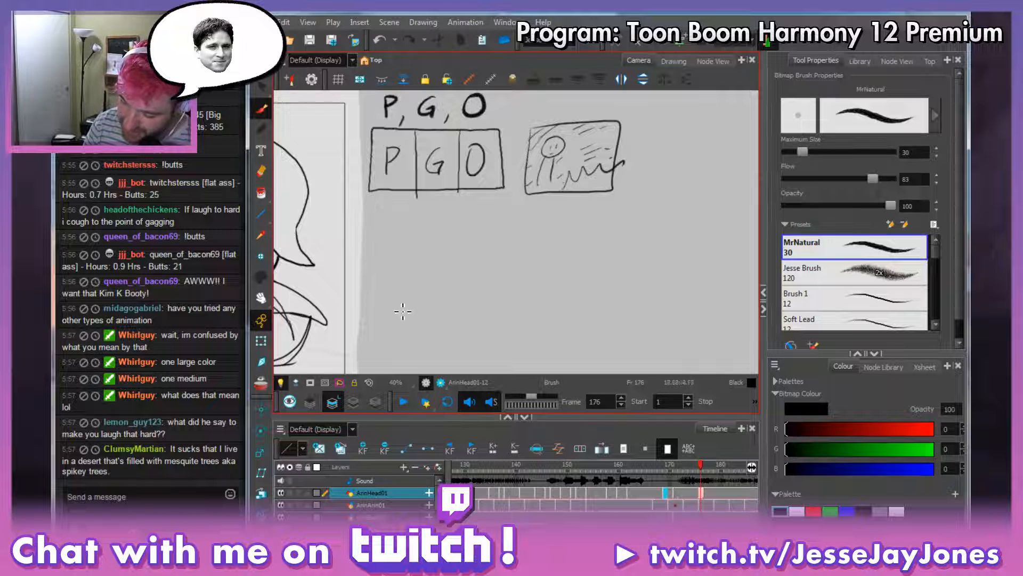
pyautogui.moveTo(372, 218)
pyautogui.mouseDown()
pyautogui.moveTo(373, 286)
pyautogui.moveTo(513, 281)
pyautogui.moveTo(516, 233)
pyautogui.moveTo(502, 212)
pyautogui.moveTo(372, 206)
pyautogui.mouseUp()
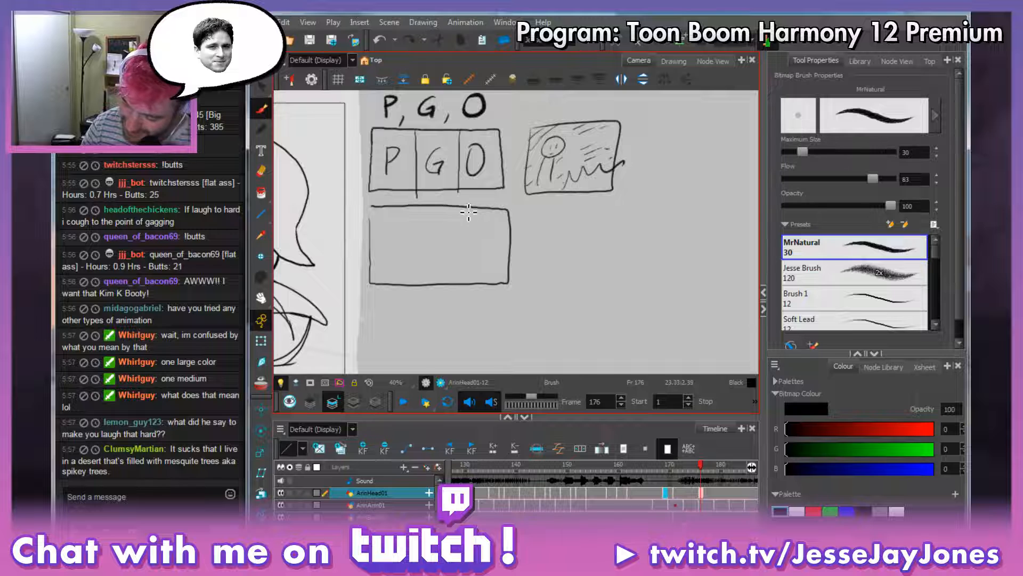
pyautogui.moveTo(461, 208); pyautogui.dragTo(462, 282)
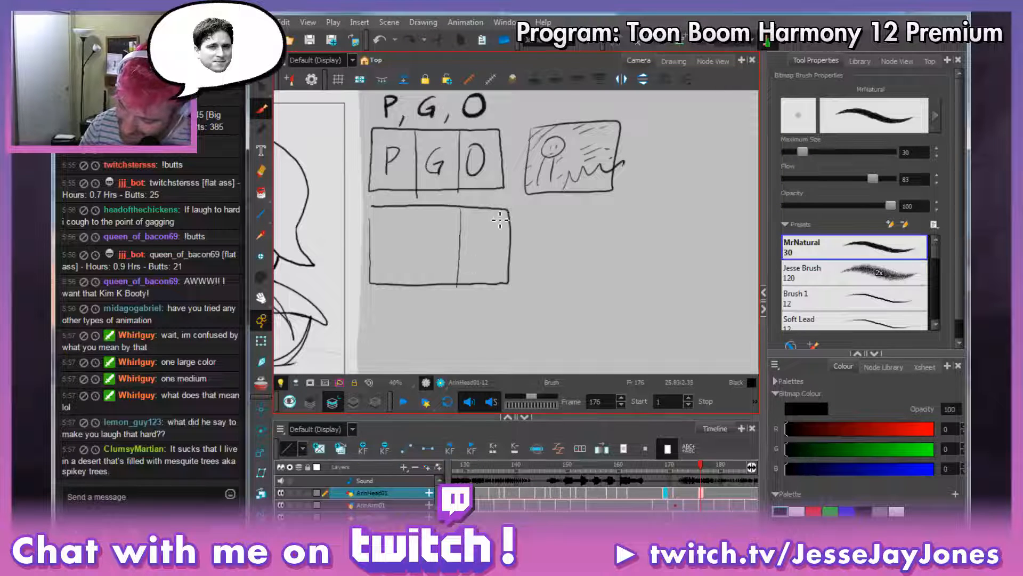
pyautogui.moveTo(500, 219); pyautogui.dragTo(493, 283)
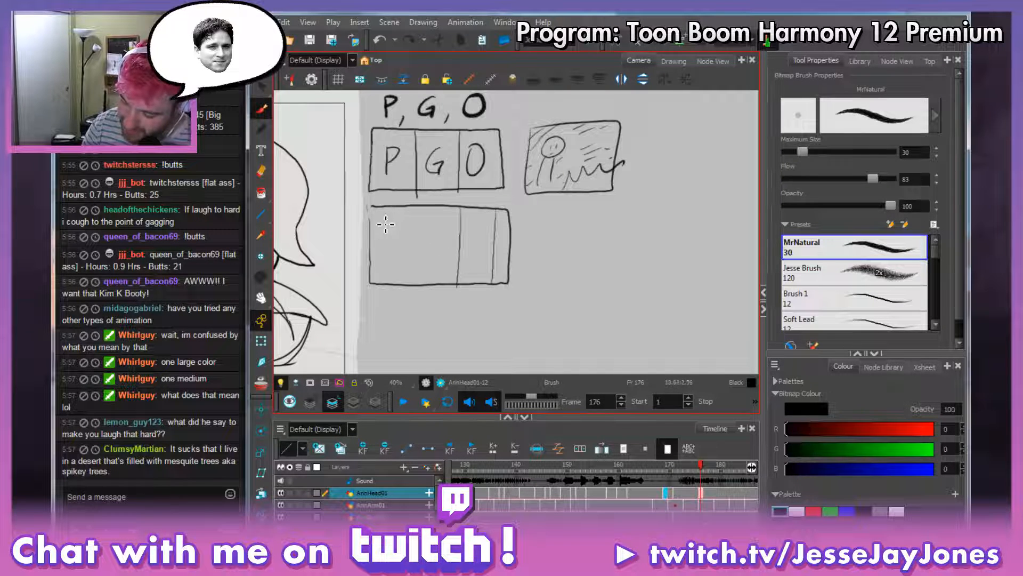
pyautogui.moveTo(404, 227)
pyautogui.mouseDown()
pyautogui.moveTo(410, 269)
pyautogui.moveTo(426, 232)
pyautogui.mouseUp()
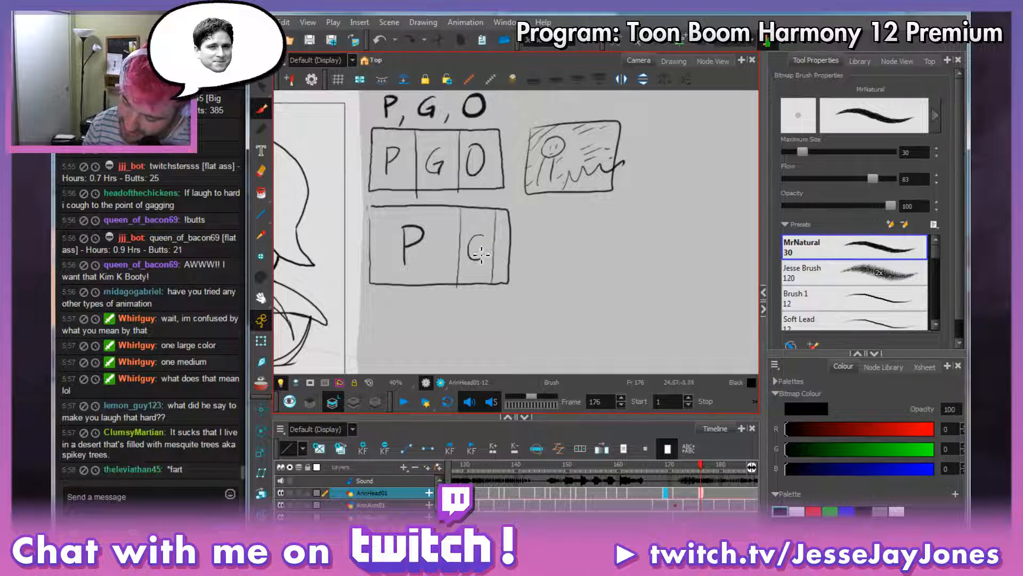
pyautogui.moveTo(481, 254); pyautogui.dragTo(482, 256)
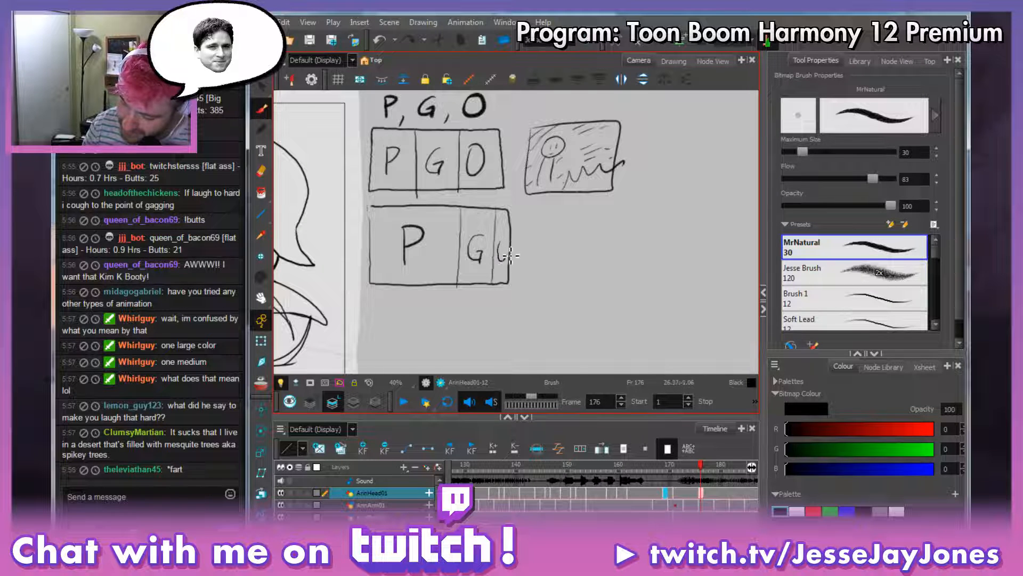
pyautogui.moveTo(510, 256); pyautogui.dragTo(511, 247)
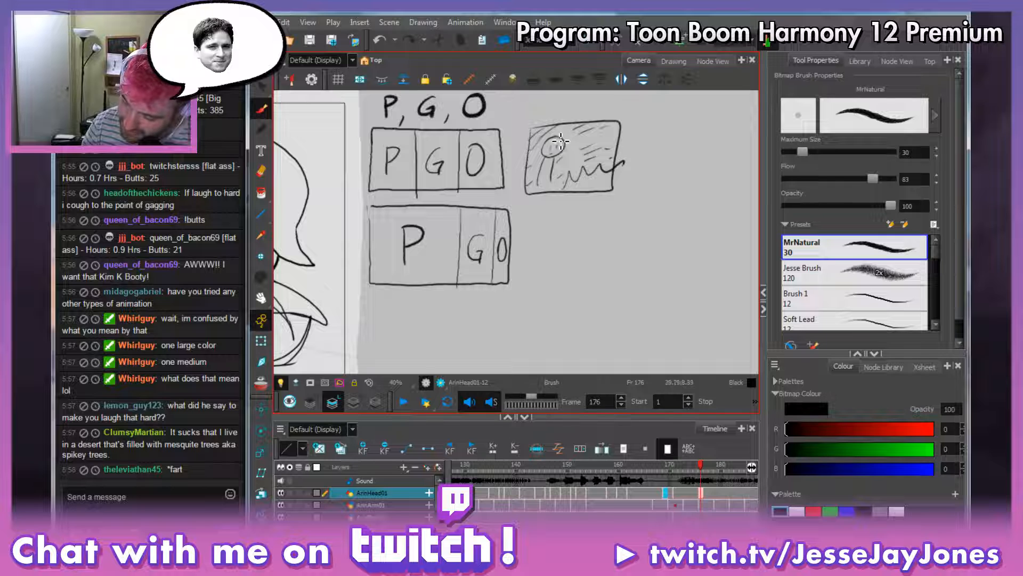
# Darken the stick figure's head and the zigzag line, and trace a bold outline around the large P section.
pyautogui.moveTo(568, 153); pyautogui.dragTo(564, 142)
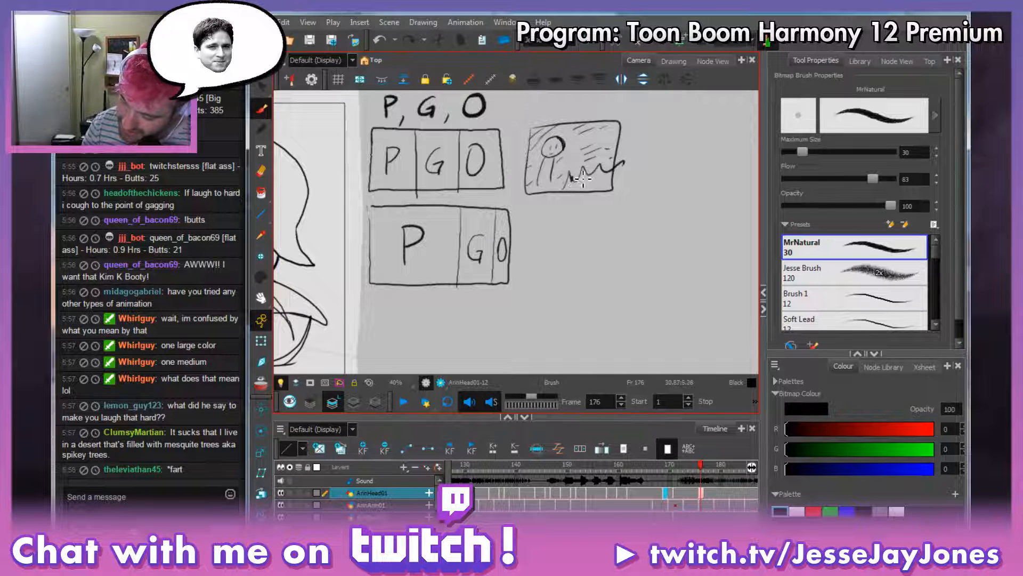
pyautogui.moveTo(584, 177); pyautogui.dragTo(623, 166)
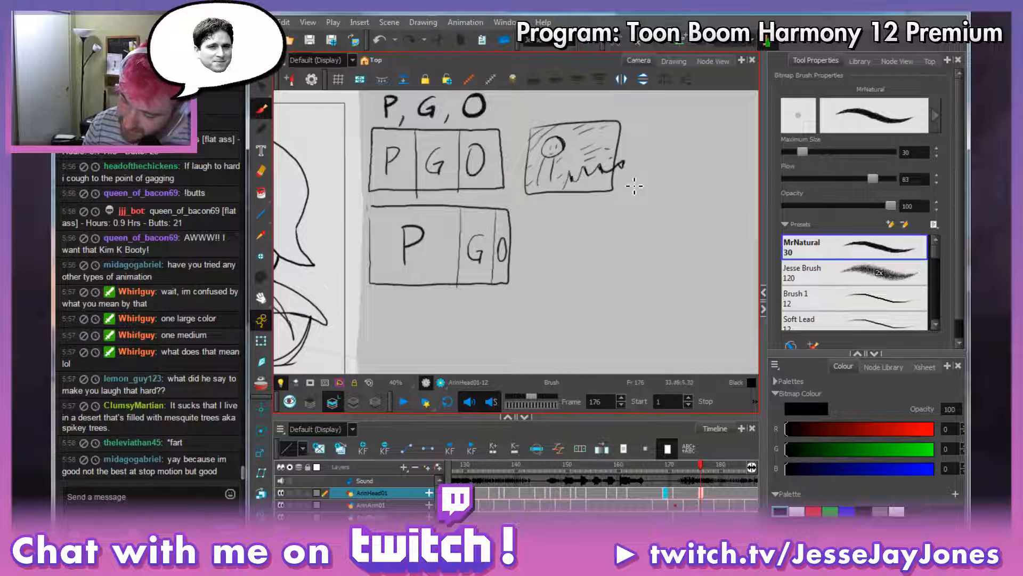
pyautogui.press('space')
pyautogui.moveTo(606, 205); pyautogui.dragTo(597, 207)
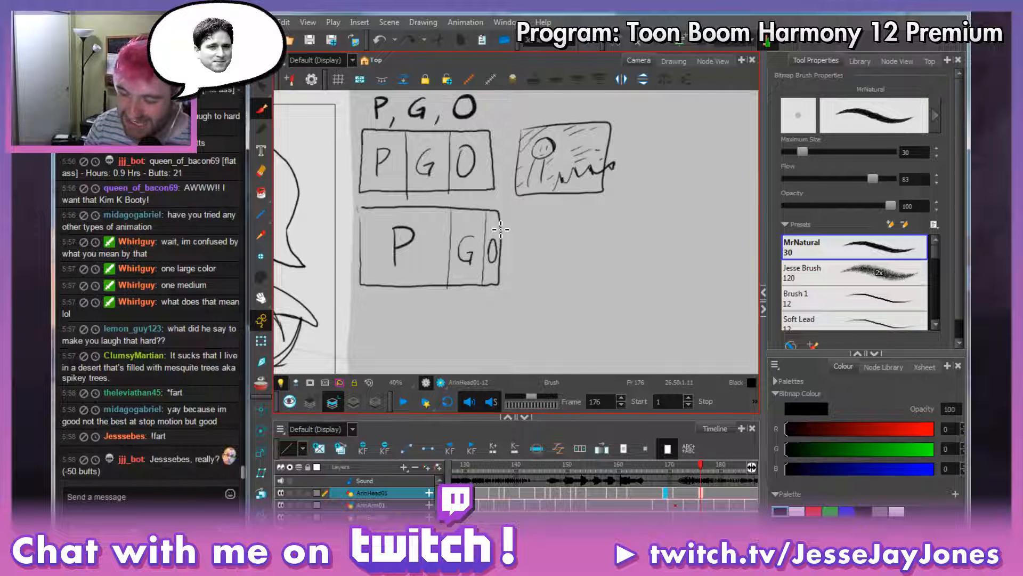
pyautogui.moveTo(448, 287)
pyautogui.mouseDown()
pyautogui.moveTo(456, 243)
pyautogui.moveTo(436, 206)
pyautogui.moveTo(366, 208)
pyautogui.moveTo(362, 266)
pyautogui.moveTo(378, 290)
pyautogui.moveTo(443, 290)
pyautogui.moveTo(453, 267)
pyautogui.moveTo(450, 205)
pyautogui.mouseUp()
# Lasso the letters, both split rectangles and the scene box with the Cutter and delete them.
pyautogui.press('space')
pyautogui.moveTo(549, 213); pyautogui.dragTo(562, 233)
pyautogui.hotkey('alt', 't')
pyautogui.press('space')
pyautogui.moveTo(458, 324); pyautogui.dragTo(473, 320)
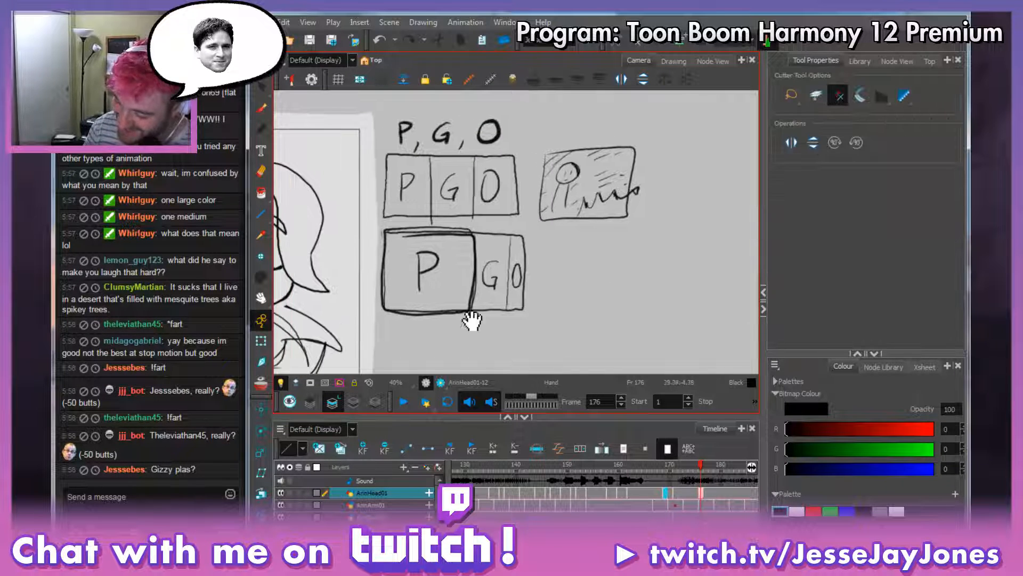
pyautogui.moveTo(392, 325)
pyautogui.mouseDown()
pyautogui.moveTo(449, 334)
pyautogui.moveTo(726, 188)
pyautogui.moveTo(552, 72)
pyautogui.moveTo(352, 135)
pyautogui.moveTo(369, 191)
pyautogui.moveTo(365, 306)
pyautogui.moveTo(410, 350)
pyautogui.mouseUp()
pyautogui.press('Delete')
# Return to the laughing head drawing on frame 176 and reactivate the Brush with the MrNatural preset.
pyautogui.press('space')
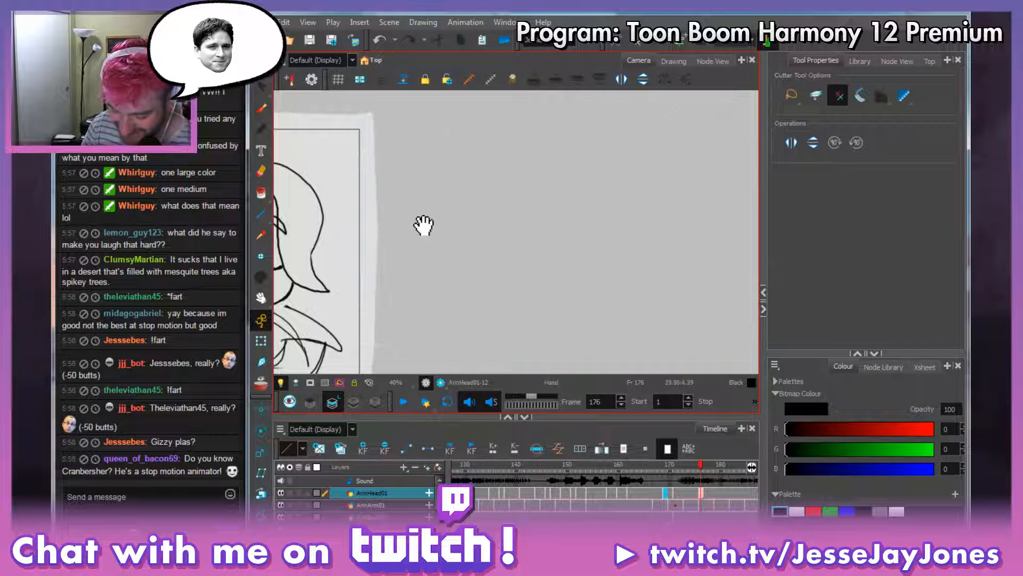
pyautogui.moveTo(422, 224)
pyautogui.mouseDown()
pyautogui.moveTo(469, 247)
pyautogui.moveTo(617, 269)
pyautogui.mouseUp()
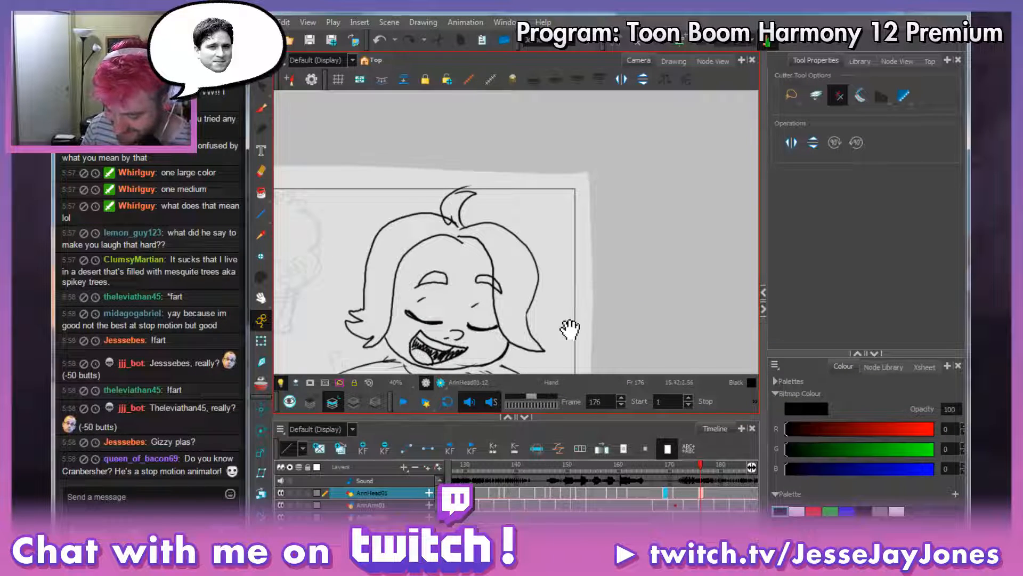
pyautogui.moveTo(569, 334)
pyautogui.mouseDown()
pyautogui.moveTo(589, 290)
pyautogui.moveTo(541, 264)
pyautogui.moveTo(540, 241)
pyautogui.mouseUp()
pyautogui.press('space')
pyautogui.click(263, 110)
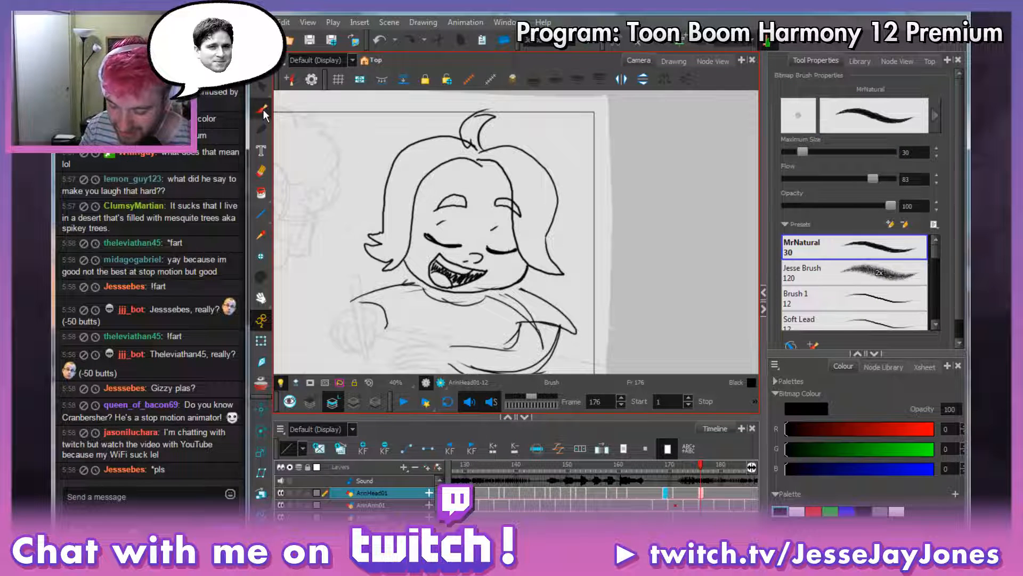
pyautogui.moveTo(484, 275)
pyautogui.mouseDown()
pyautogui.moveTo(539, 253)
pyautogui.moveTo(560, 263)
pyautogui.mouseUp()
pyautogui.press('space')
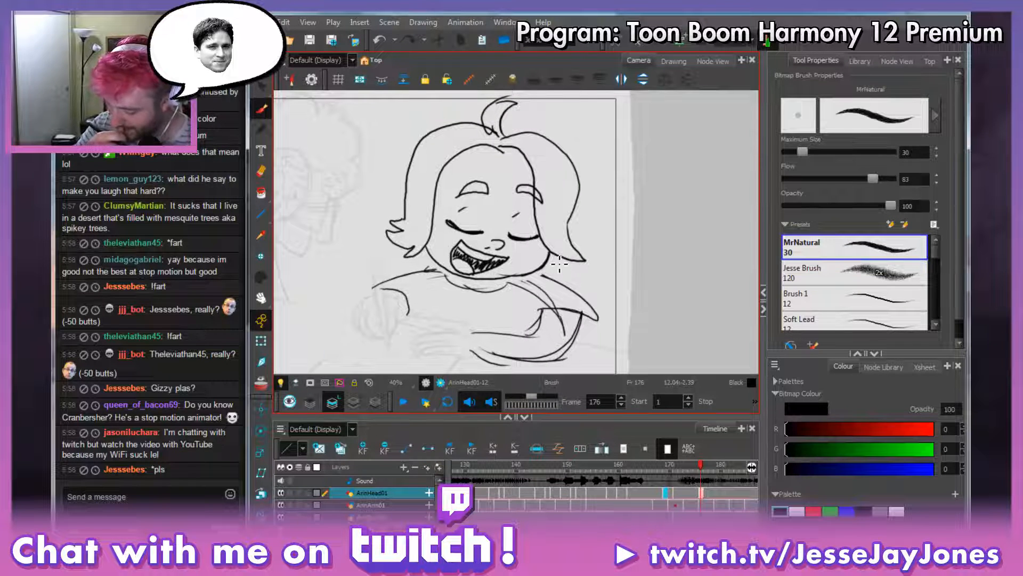
pyautogui.press('space')
pyautogui.moveTo(553, 239); pyautogui.dragTo(560, 265)
pyautogui.press('space')
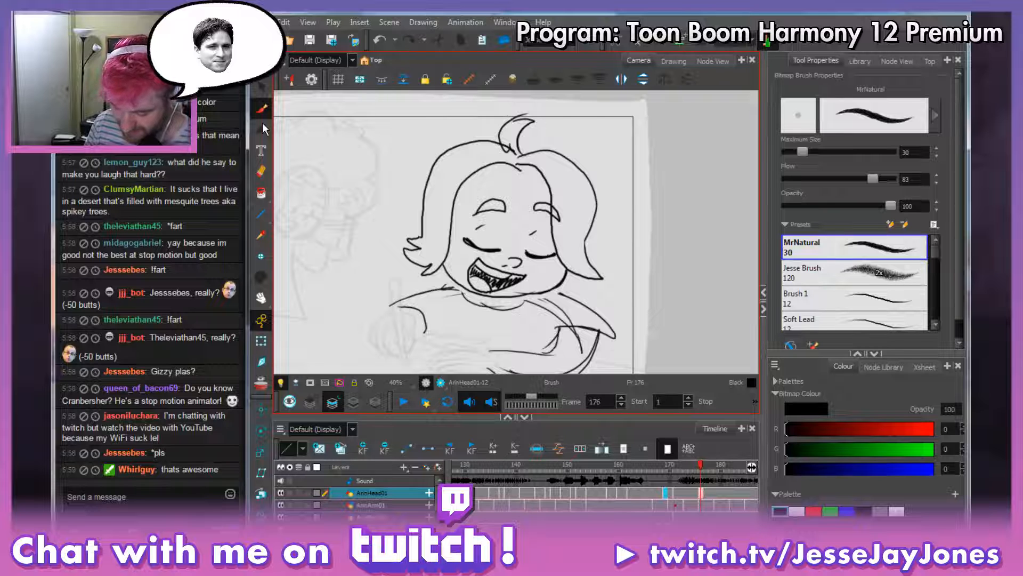
pyautogui.press('space')
pyautogui.moveTo(603, 282)
pyautogui.mouseDown()
pyautogui.moveTo(569, 260)
pyautogui.moveTo(581, 263)
pyautogui.mouseUp()
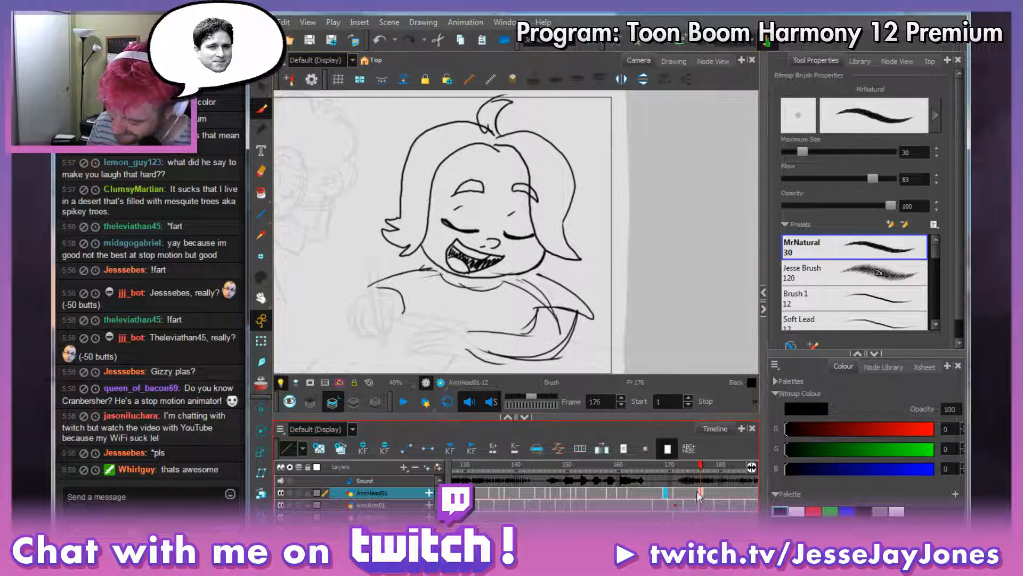
# Go to frame 171 on the AnnHead01 layer and scrub through to frame 177 to review the laughing pose.
pyautogui.click(675, 494)
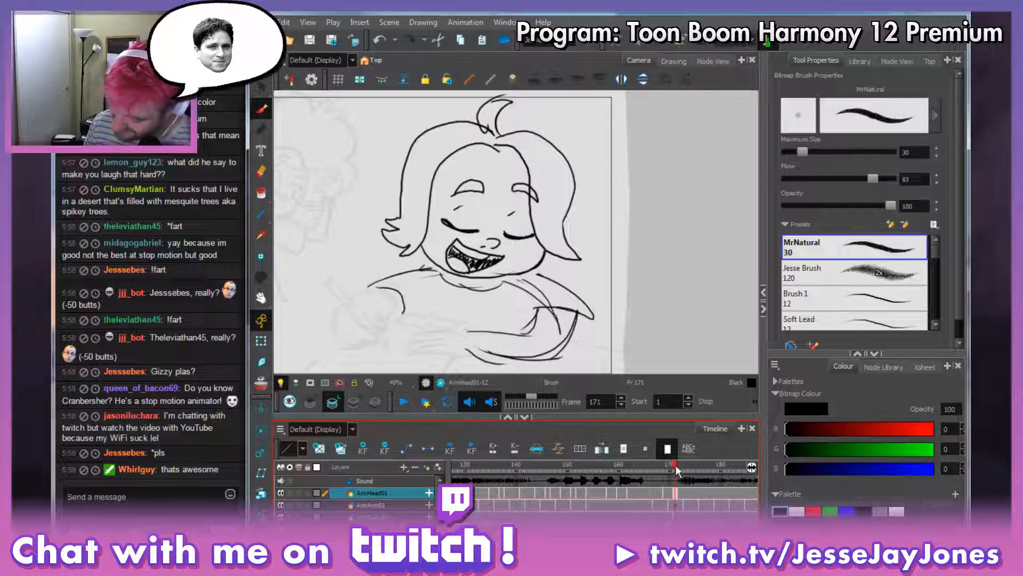
pyautogui.moveTo(676, 465)
pyautogui.mouseDown()
pyautogui.moveTo(631, 464)
pyautogui.moveTo(683, 473)
pyautogui.mouseUp()
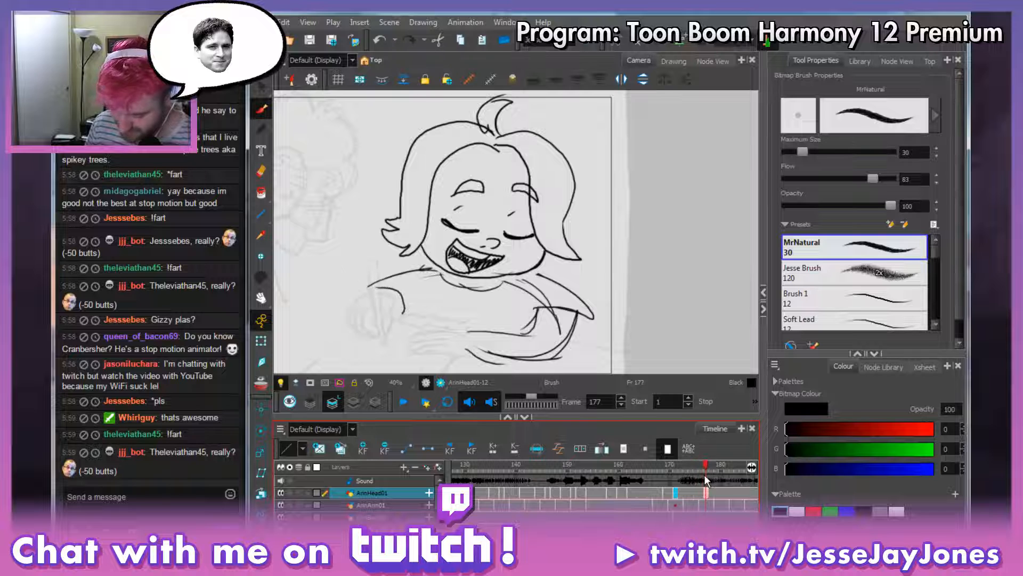
# Go back to the smiling head drawing on frame 165 of AnnHead01, check frame 168 and settle on frame 167.
pyautogui.click(648, 476)
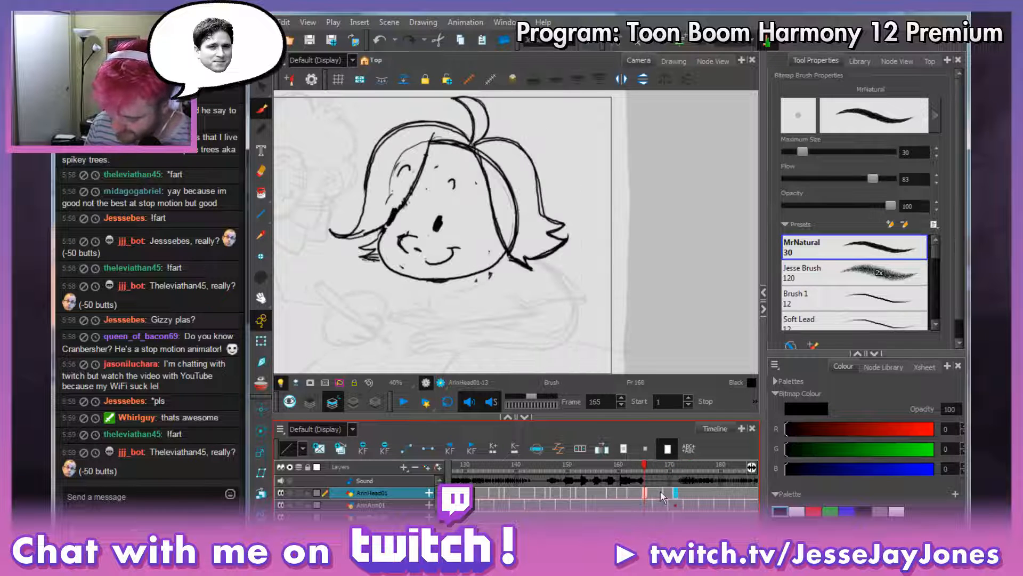
pyautogui.click(660, 490)
pyautogui.moveTo(601, 240); pyautogui.dragTo(599, 254)
pyautogui.hotkey('alt', 's')
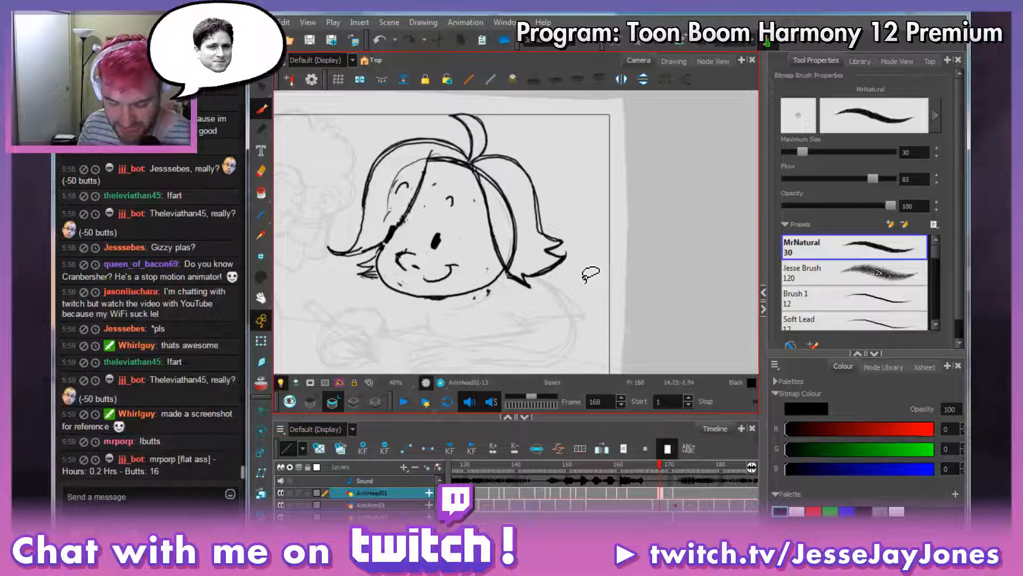
pyautogui.press('space')
pyautogui.moveTo(555, 364); pyautogui.dragTo(561, 364)
pyautogui.moveTo(561, 273); pyautogui.dragTo(549, 299)
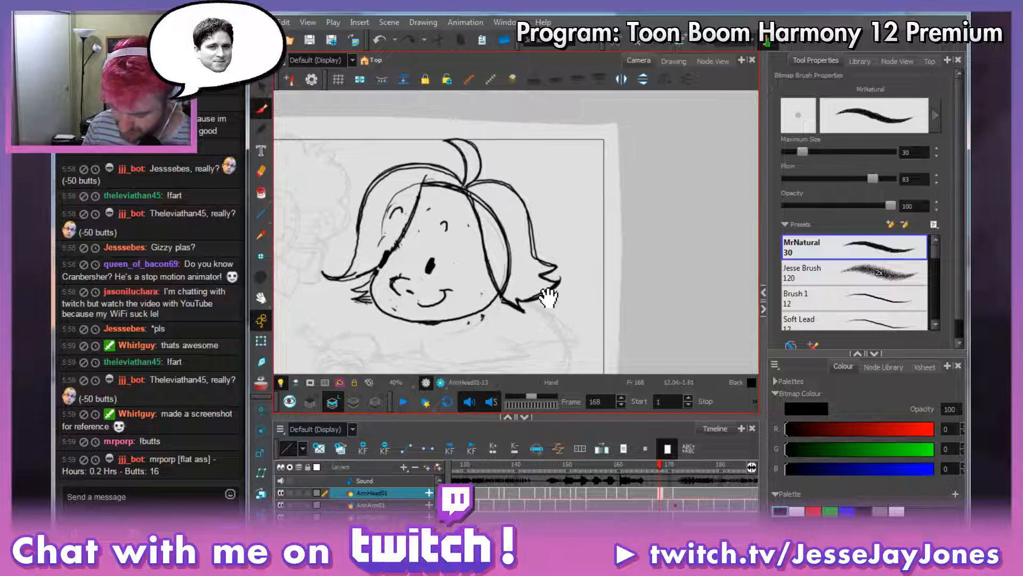
pyautogui.press('space')
pyautogui.moveTo(520, 336); pyautogui.dragTo(568, 342)
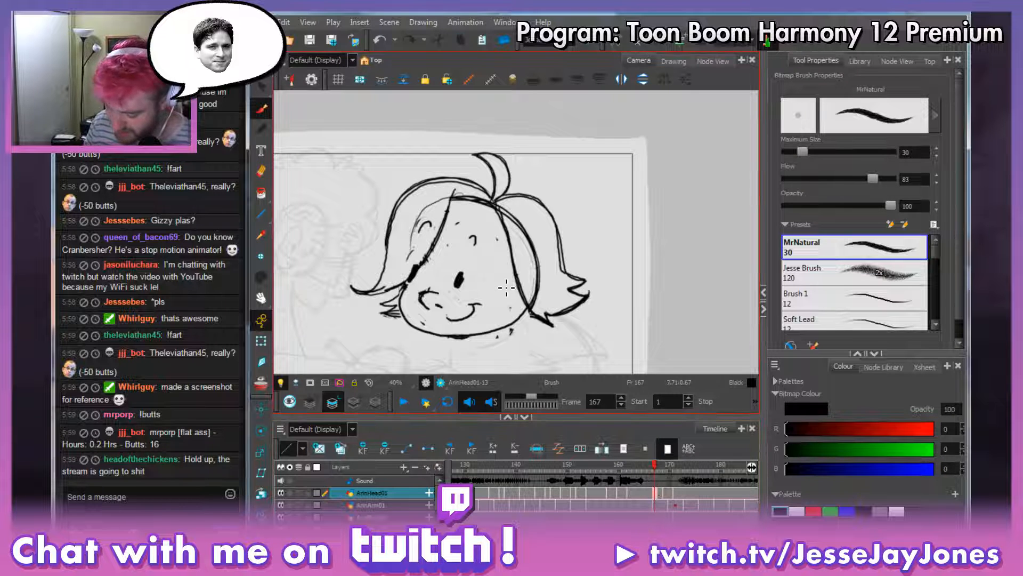
# Switch to Chrome, open pinterest.com/characterdesigh/ in a new tab and copy the page address.
pyautogui.click(205, 552)
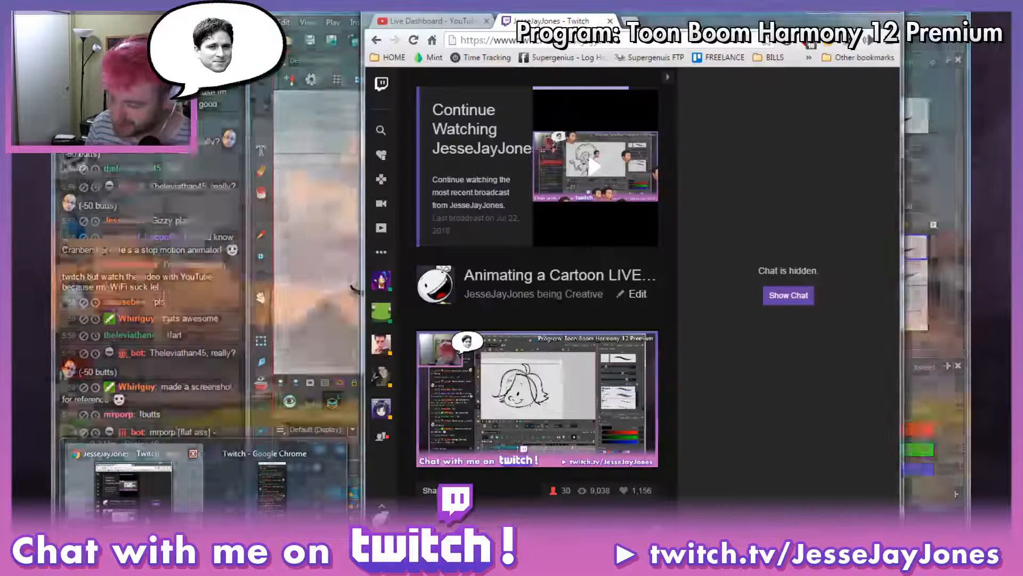
pyautogui.click(149, 503)
pyautogui.hotkey('ctrl', 't')
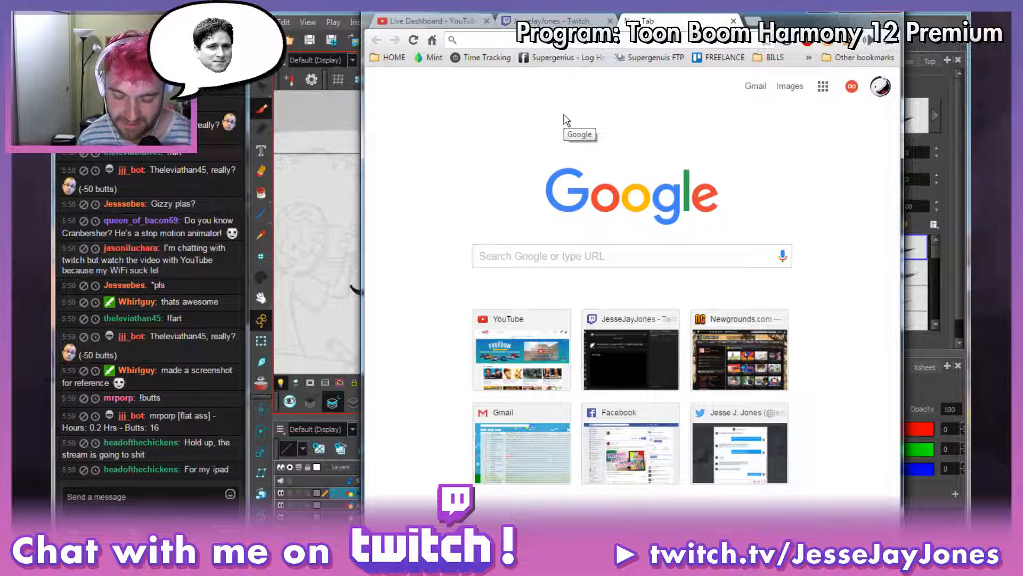
pyautogui.write('pinterest')
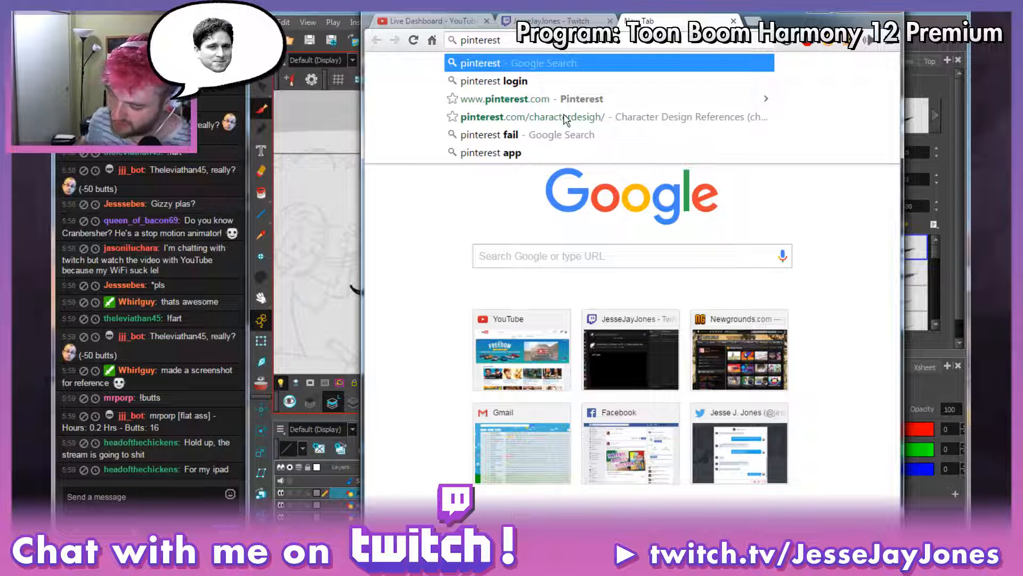
pyautogui.click(566, 118)
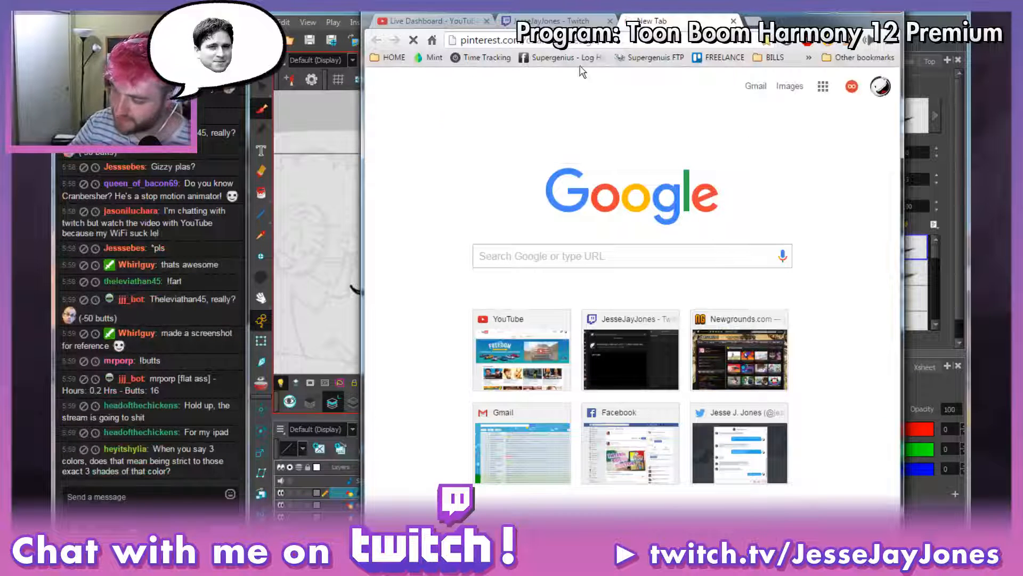
pyautogui.click(626, 43)
pyautogui.hotkey('ctrl', 'c')
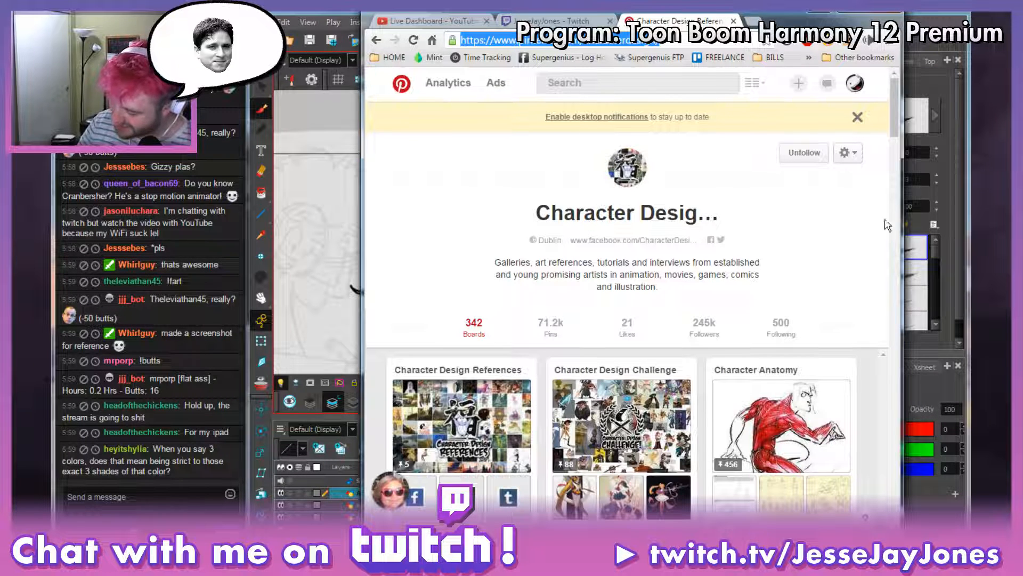
pyautogui.scroll(-5, 894, 157)
pyautogui.moveTo(894, 159); pyautogui.dragTo(893, 80)
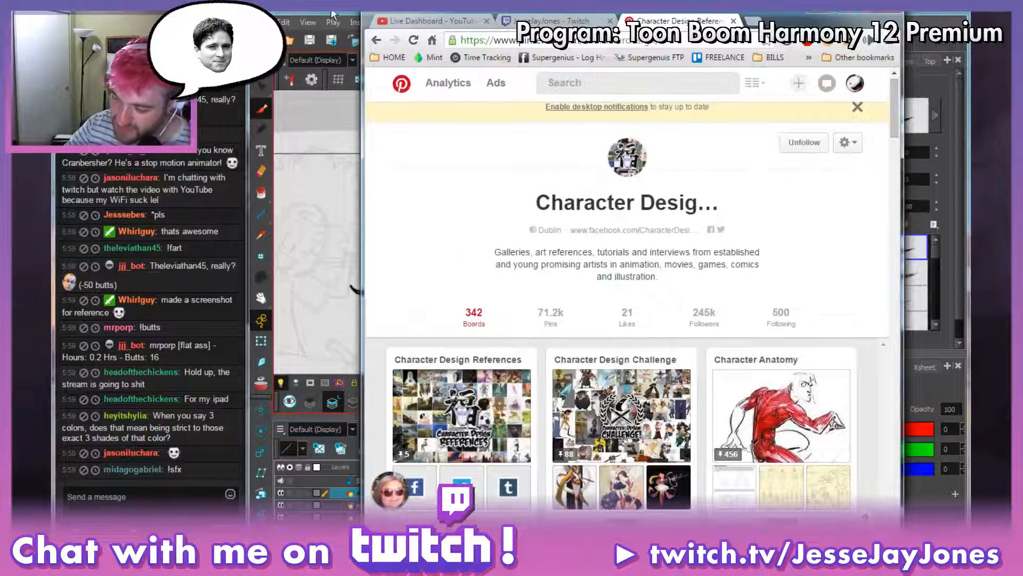
# Minimize the browser window and post the copied Pinterest link in the Twitch chat.
pyautogui.click(822, 13)
pyautogui.click(171, 504)
pyautogui.hotkey('ctrl', 'v')
pyautogui.press('Return')
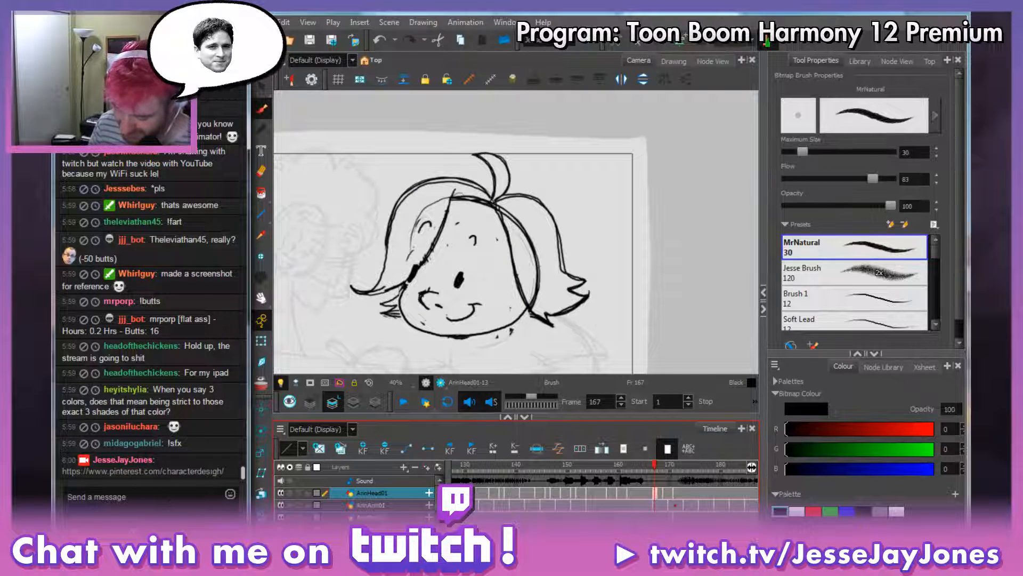
# Bring the Chrome window back, close the Character Design References page and return to Toon Boom Harmony.
pyautogui.click(181, 565)
pyautogui.click(181, 565)
pyautogui.click(181, 565)
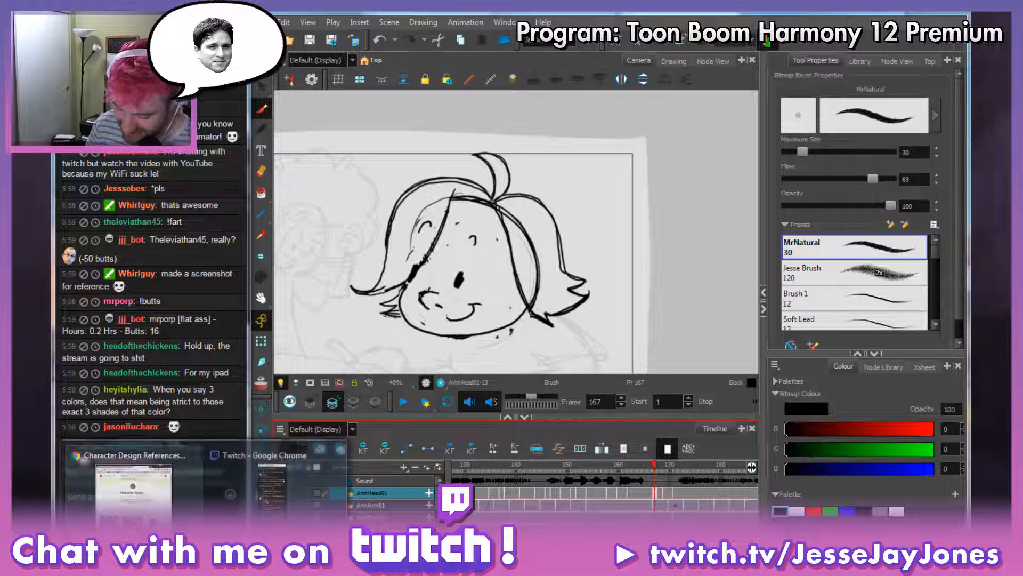
pyautogui.click(133, 480)
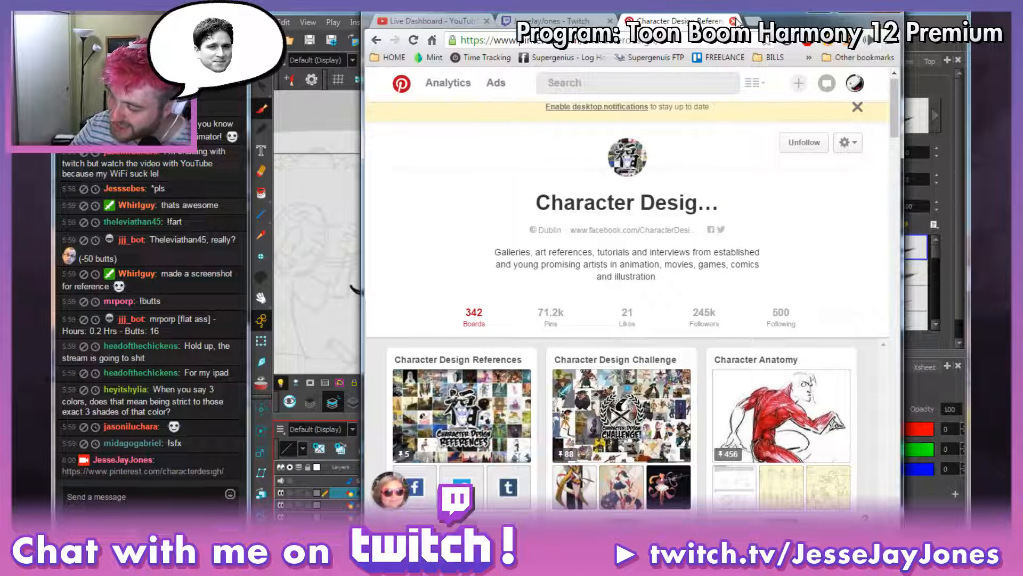
pyautogui.click(734, 21)
pyautogui.click(842, 14)
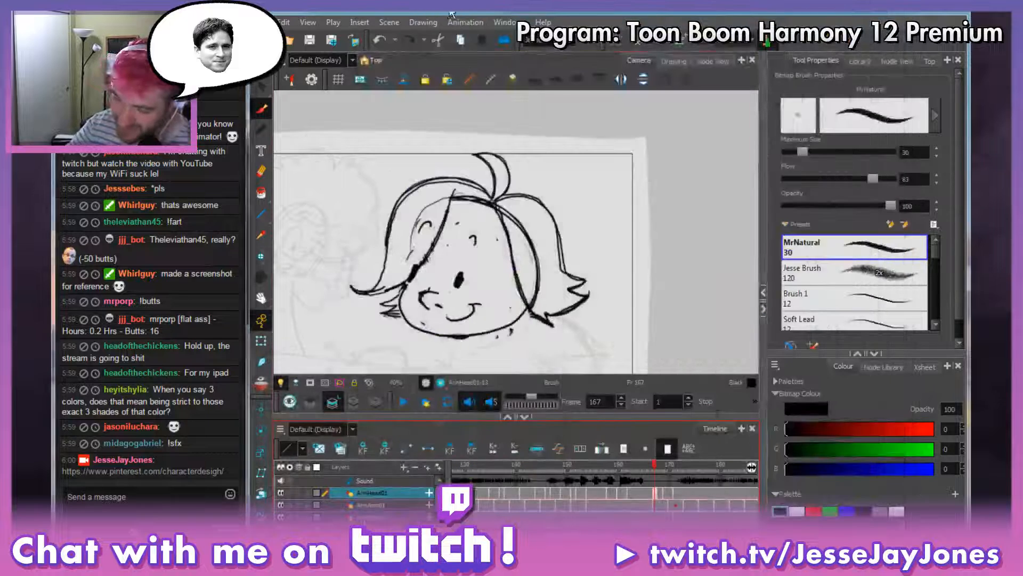
pyautogui.hotkey('alt', 's')
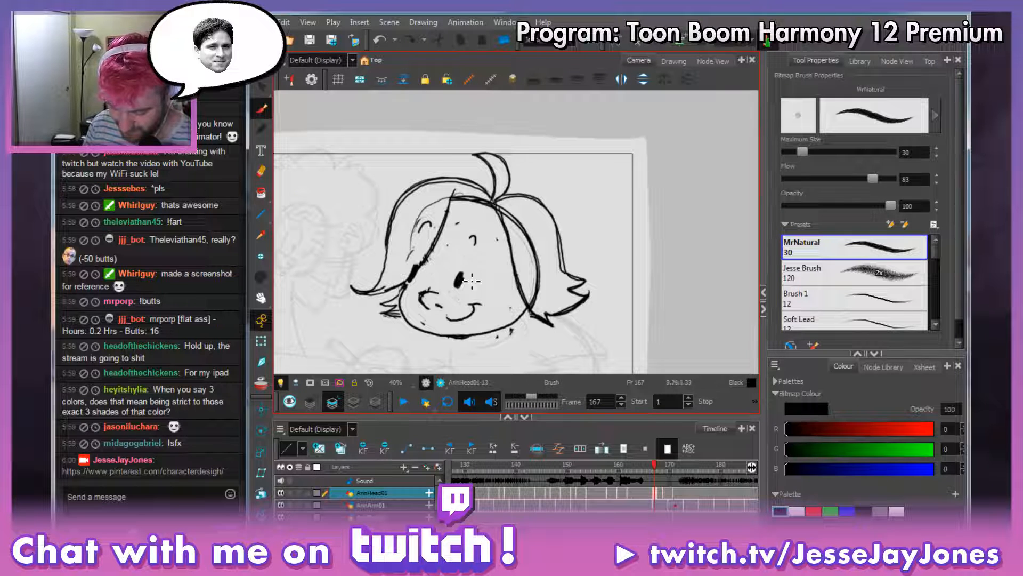
pyautogui.scroll(-1, 495, 279)
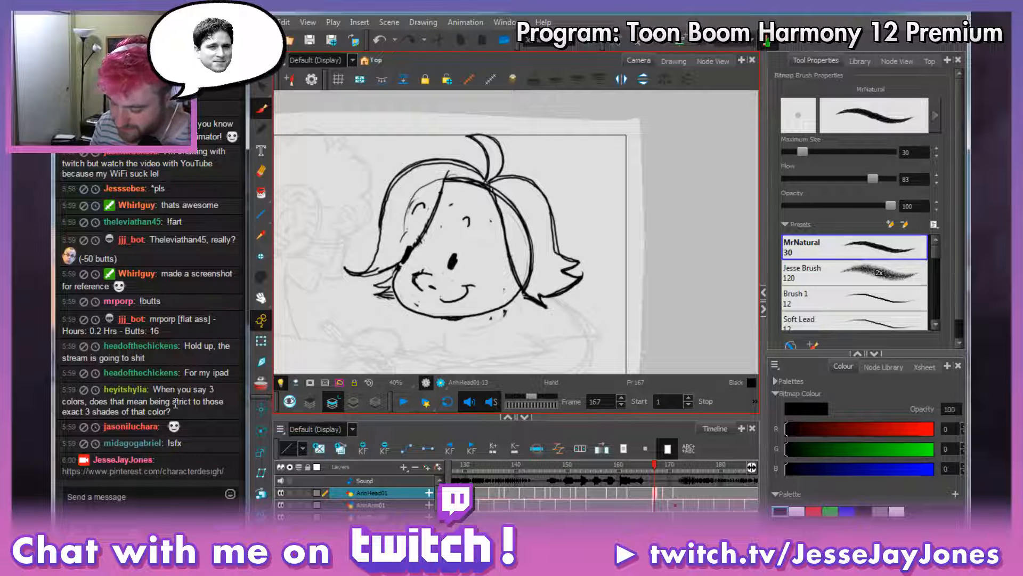
pyautogui.moveTo(530, 305)
pyautogui.mouseDown()
pyautogui.moveTo(525, 280)
pyautogui.moveTo(525, 290)
pyautogui.mouseUp()
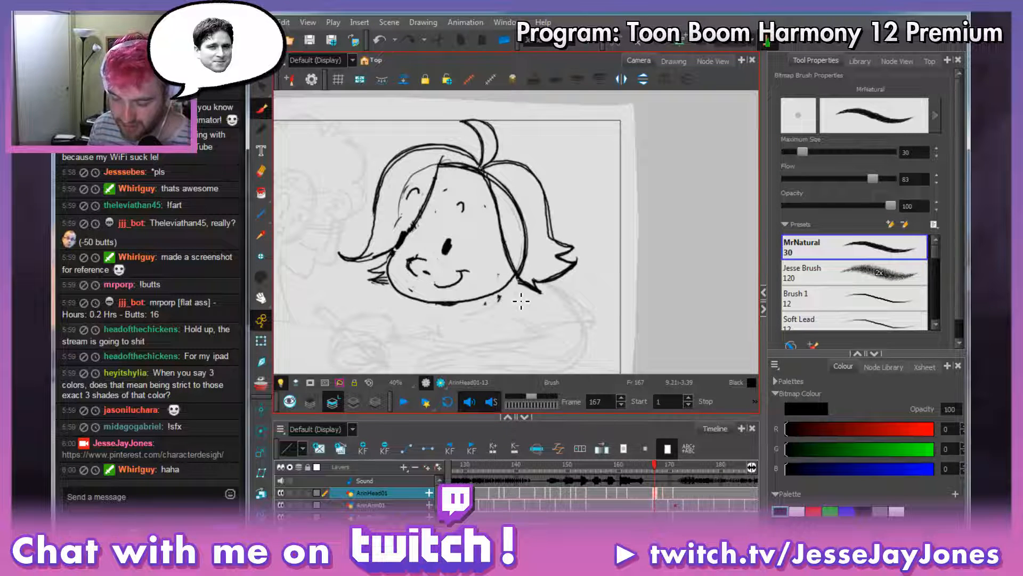
pyautogui.moveTo(499, 314); pyautogui.dragTo(521, 290)
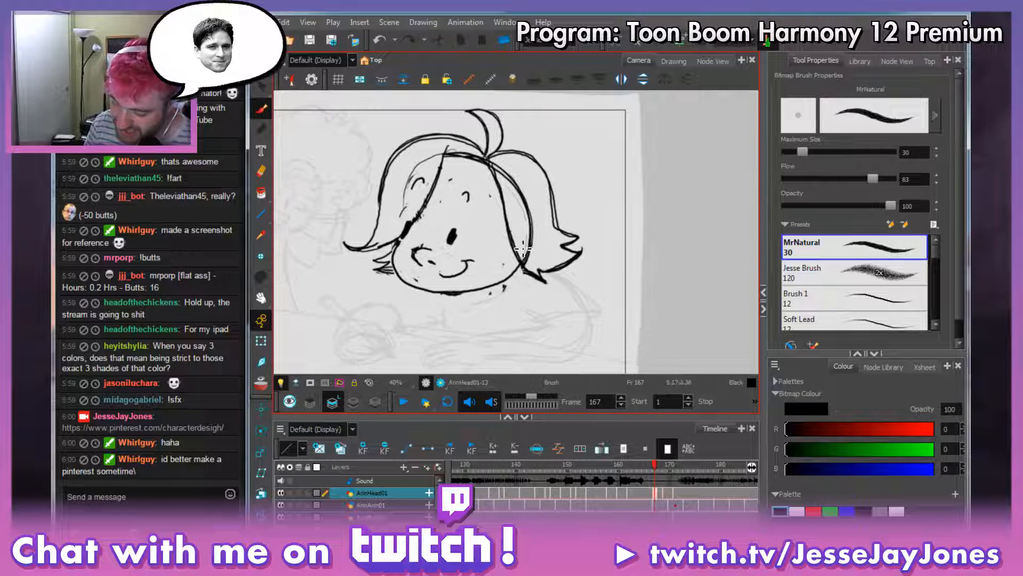
pyautogui.click(666, 494)
pyautogui.click(656, 494)
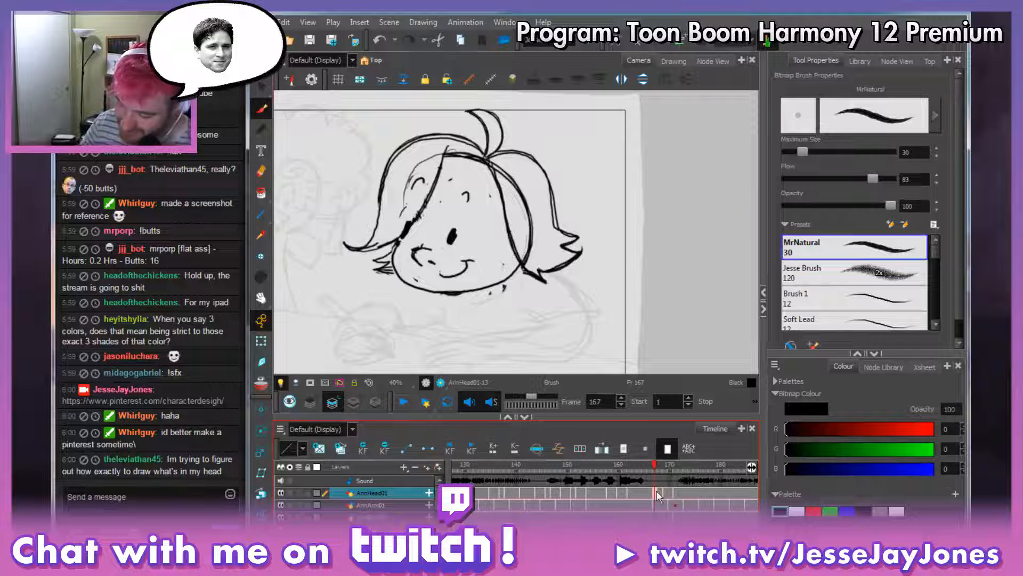
pyautogui.moveTo(518, 215); pyautogui.dragTo(520, 226)
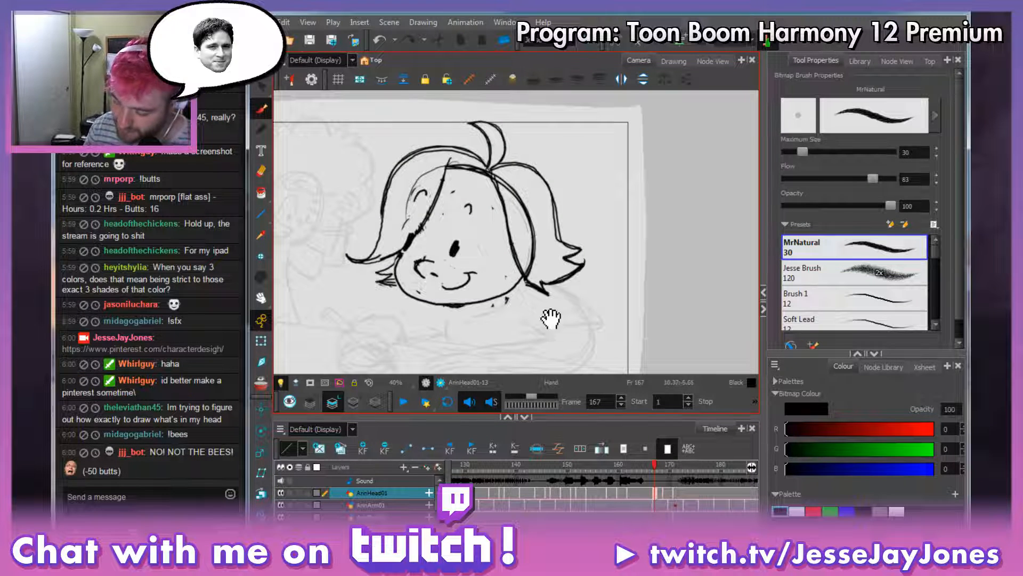
pyautogui.moveTo(577, 326); pyautogui.dragTo(559, 327)
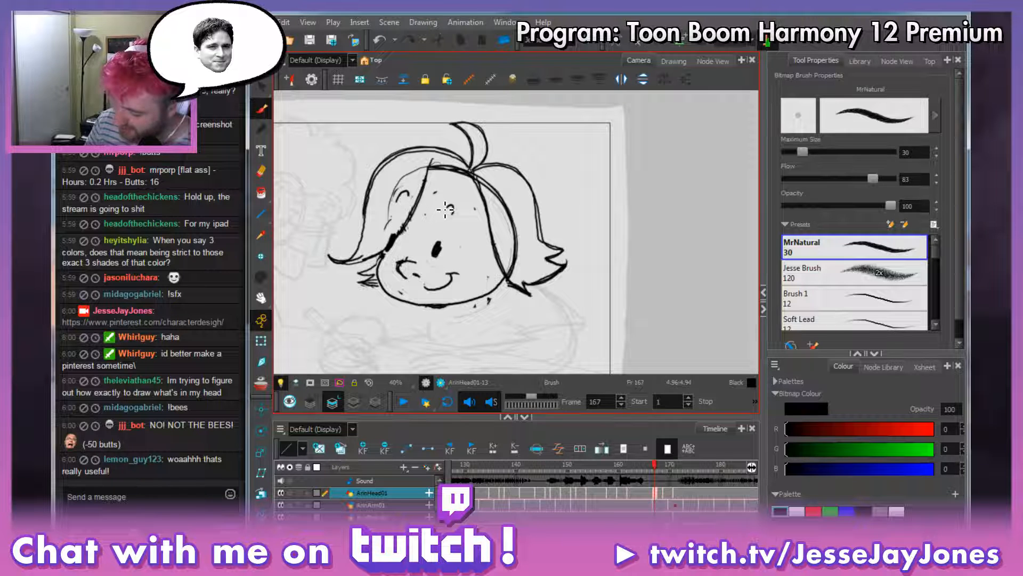
pyautogui.moveTo(449, 206); pyautogui.dragTo(452, 213)
# Select the AnnHead01 cell on frame 167 and duplicate its drawing.
pyautogui.click(651, 493)
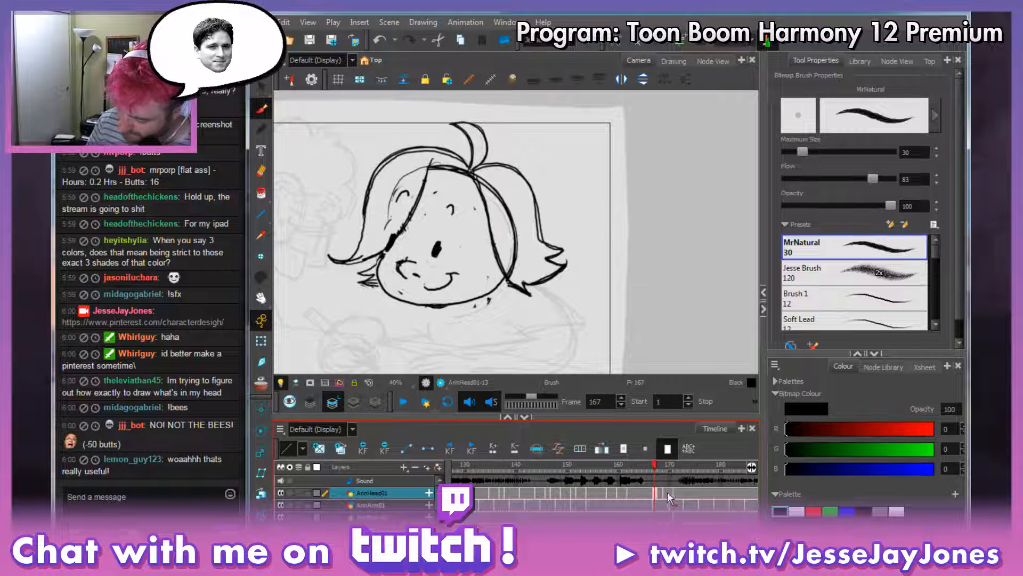
pyautogui.click(667, 491)
pyautogui.click(655, 493)
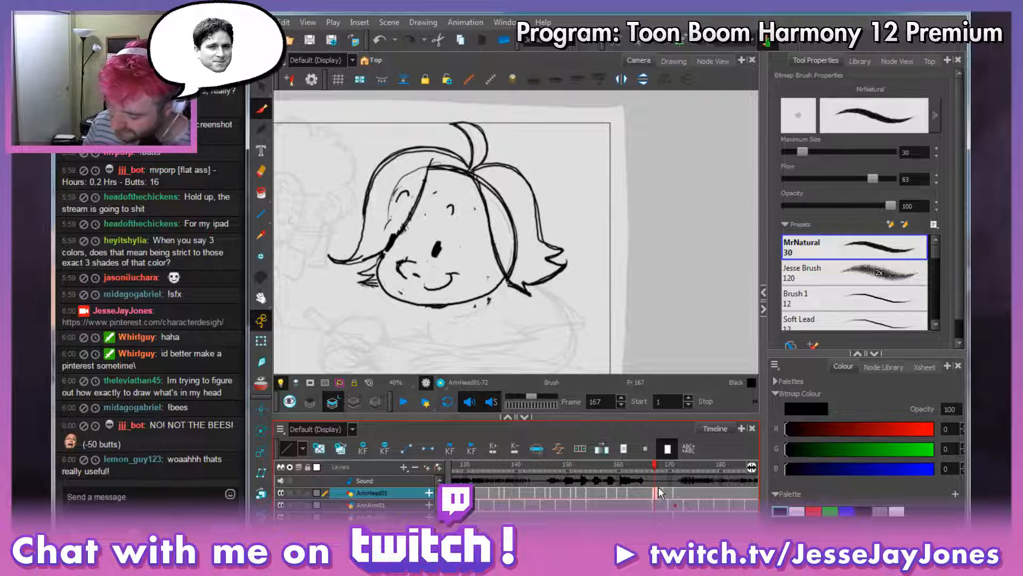
pyautogui.hotkey('alt', 'shift', 'd')
# Lasso the whole head on frame 167 with the Cutter, delete it and reactivate the Brush.
pyautogui.hotkey('alt', 't')
pyautogui.press('space')
pyautogui.moveTo(424, 197); pyautogui.dragTo(427, 218)
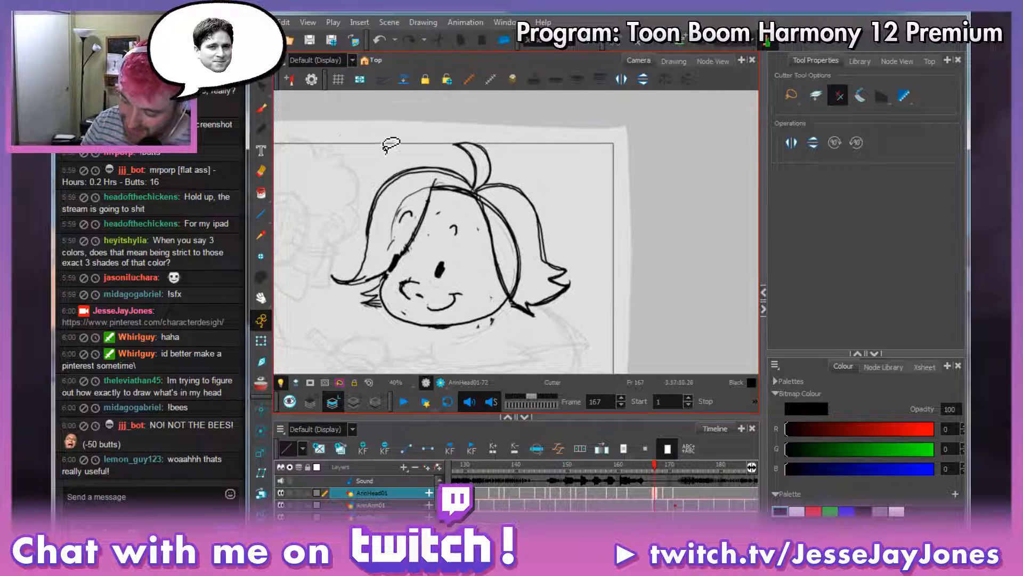
pyautogui.moveTo(390, 147)
pyautogui.mouseDown()
pyautogui.moveTo(389, 379)
pyautogui.moveTo(404, 109)
pyautogui.mouseUp()
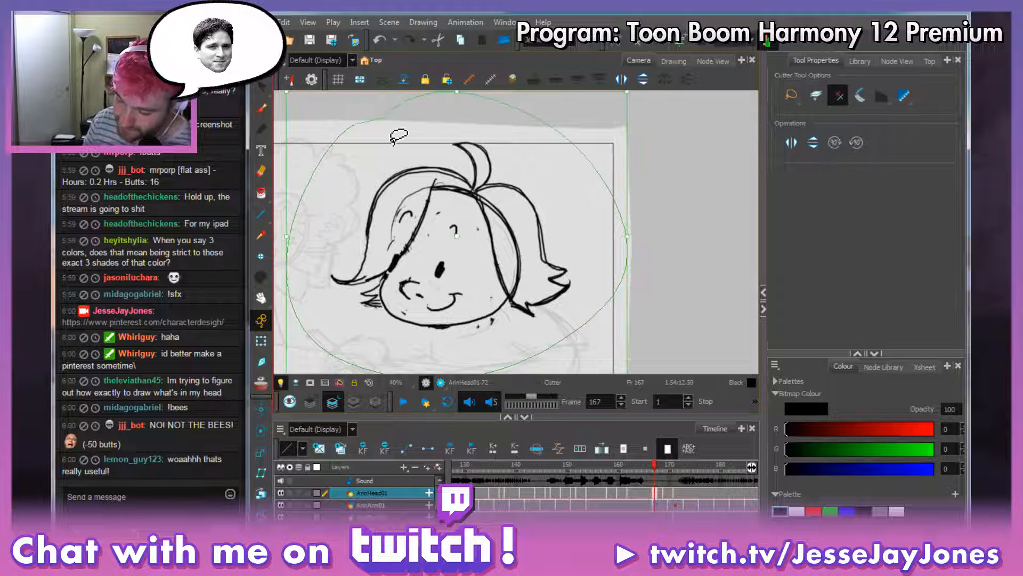
pyautogui.press('Delete')
pyautogui.hotkey('alt', 'b')
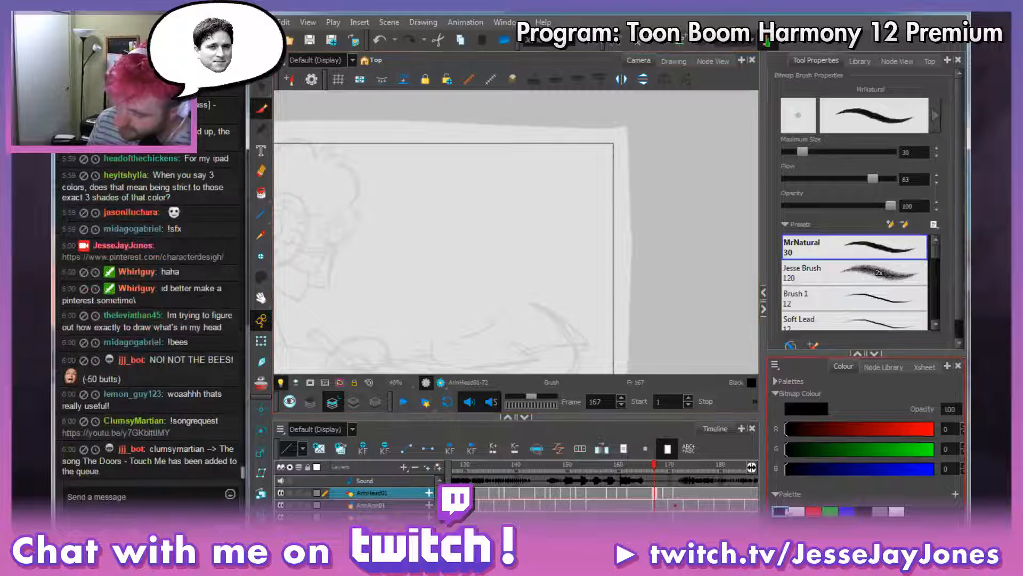
# Sketch the head's outline on frame 167 over the onion-skinned previous drawing and clean up its upper back edge.
pyautogui.press(',')
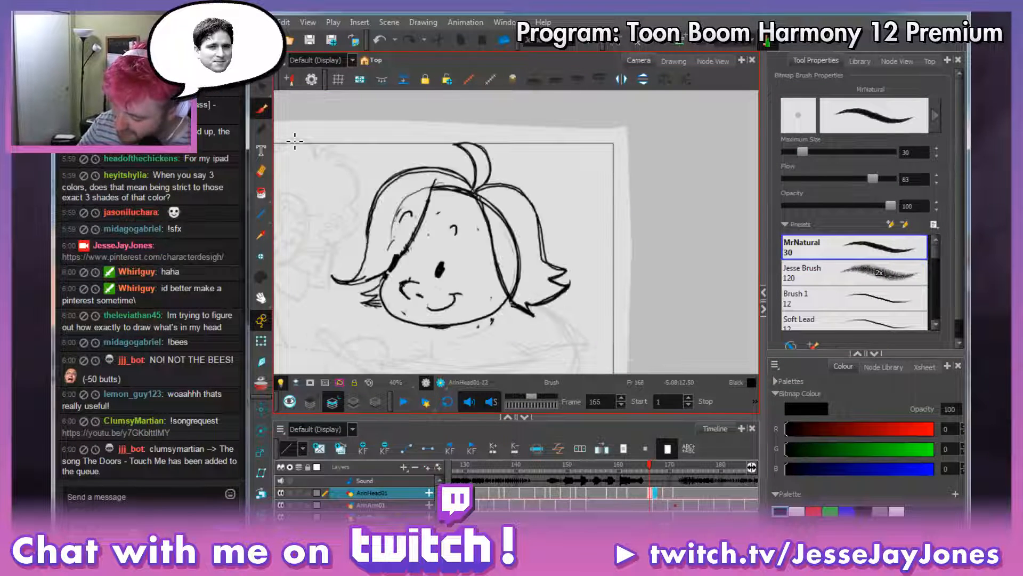
pyautogui.press('.')
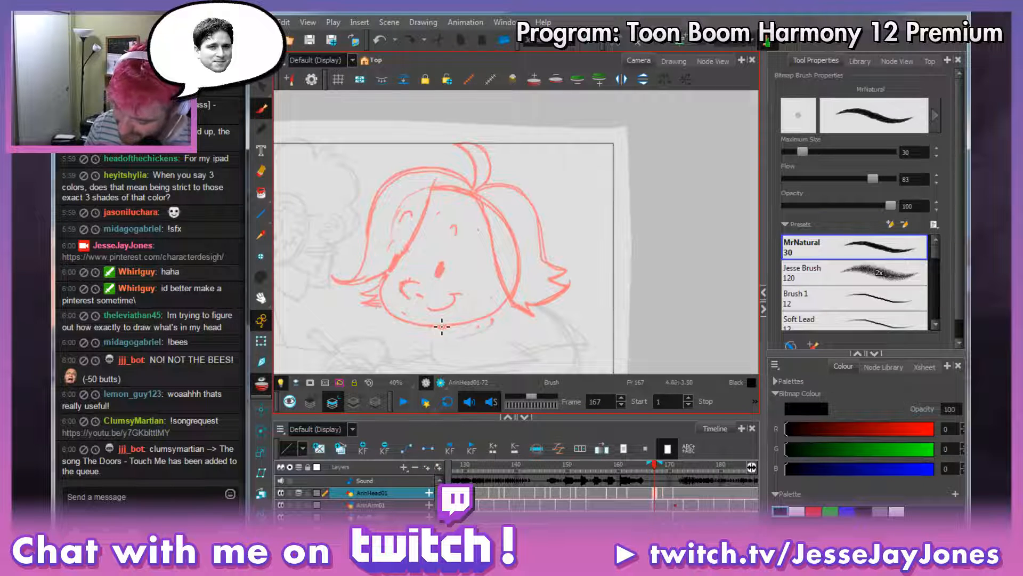
pyautogui.moveTo(446, 325)
pyautogui.mouseDown()
pyautogui.moveTo(499, 310)
pyautogui.moveTo(513, 294)
pyautogui.moveTo(495, 213)
pyautogui.moveTo(462, 183)
pyautogui.moveTo(425, 181)
pyautogui.moveTo(398, 197)
pyautogui.moveTo(385, 268)
pyautogui.mouseUp()
pyautogui.moveTo(510, 267)
pyautogui.mouseDown()
pyautogui.moveTo(496, 308)
pyautogui.moveTo(405, 317)
pyautogui.moveTo(380, 277)
pyautogui.moveTo(390, 308)
pyautogui.moveTo(482, 315)
pyautogui.moveTo(515, 283)
pyautogui.moveTo(507, 220)
pyautogui.moveTo(447, 176)
pyautogui.moveTo(425, 178)
pyautogui.mouseUp()
pyautogui.moveTo(499, 207)
pyautogui.mouseDown()
pyautogui.moveTo(446, 177)
pyautogui.moveTo(405, 195)
pyautogui.moveTo(381, 278)
pyautogui.mouseUp()
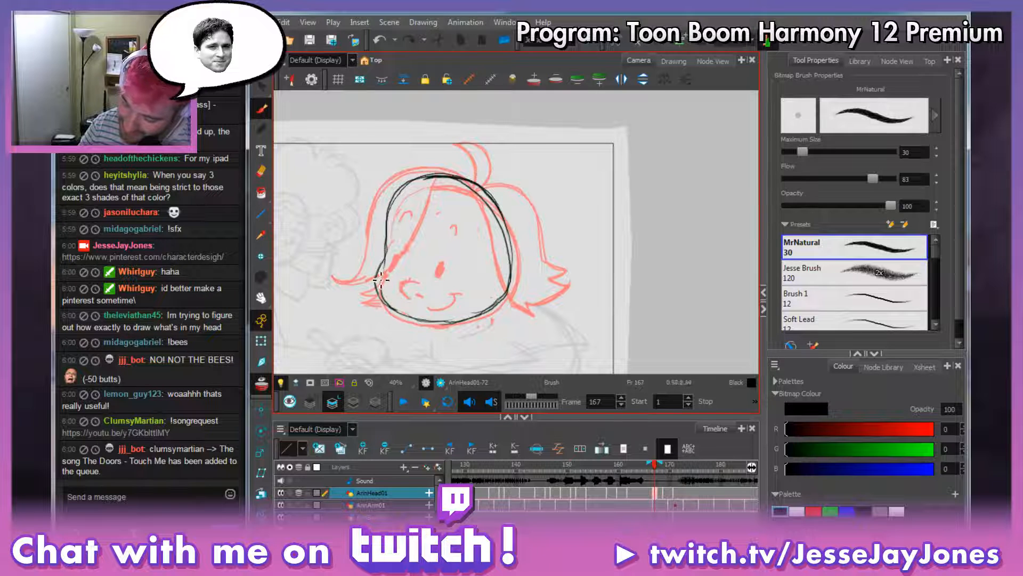
pyautogui.moveTo(441, 320); pyautogui.dragTo(503, 301)
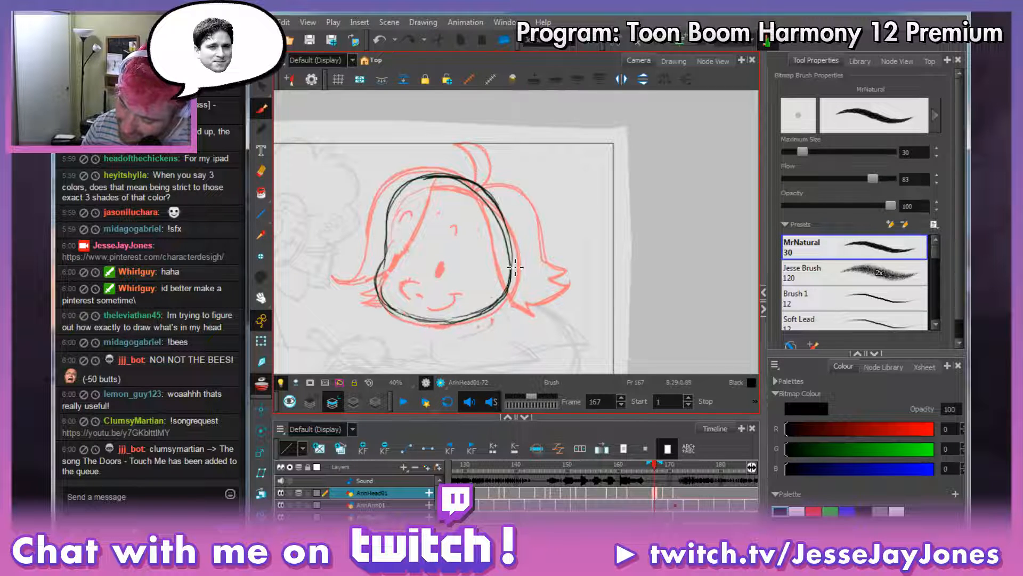
pyautogui.moveTo(515, 266)
pyautogui.mouseDown()
pyautogui.moveTo(506, 225)
pyautogui.moveTo(470, 183)
pyautogui.moveTo(421, 176)
pyautogui.mouseUp()
pyautogui.moveTo(508, 223)
pyautogui.mouseDown()
pyautogui.moveTo(470, 181)
pyautogui.moveTo(391, 235)
pyautogui.moveTo(381, 283)
pyautogui.moveTo(414, 315)
pyautogui.moveTo(483, 317)
pyautogui.moveTo(521, 251)
pyautogui.moveTo(507, 216)
pyautogui.mouseUp()
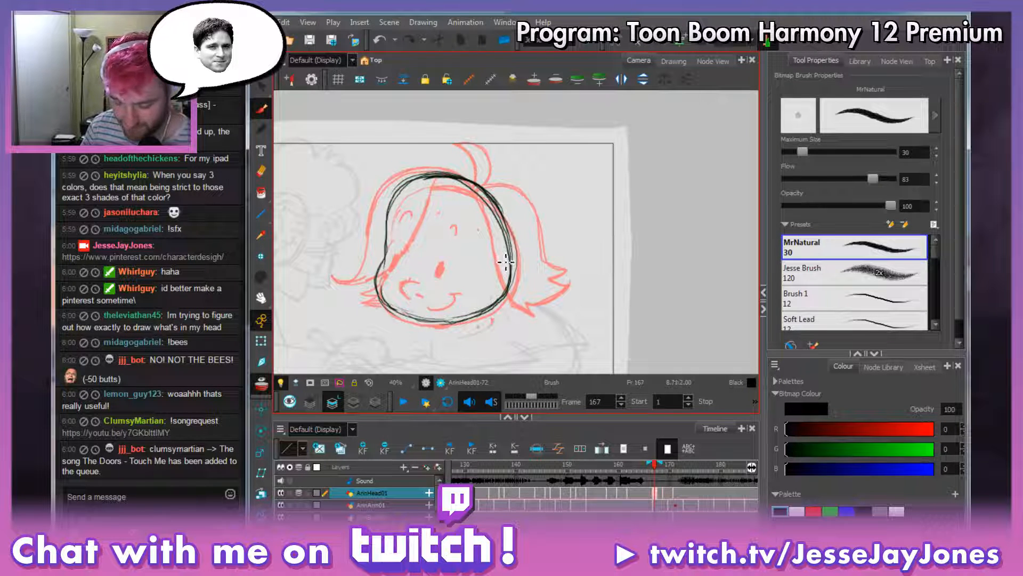
pyautogui.press('e')
pyautogui.moveTo(512, 268)
pyautogui.mouseDown()
pyautogui.moveTo(482, 193)
pyautogui.moveTo(448, 180)
pyautogui.moveTo(427, 189)
pyautogui.mouseUp()
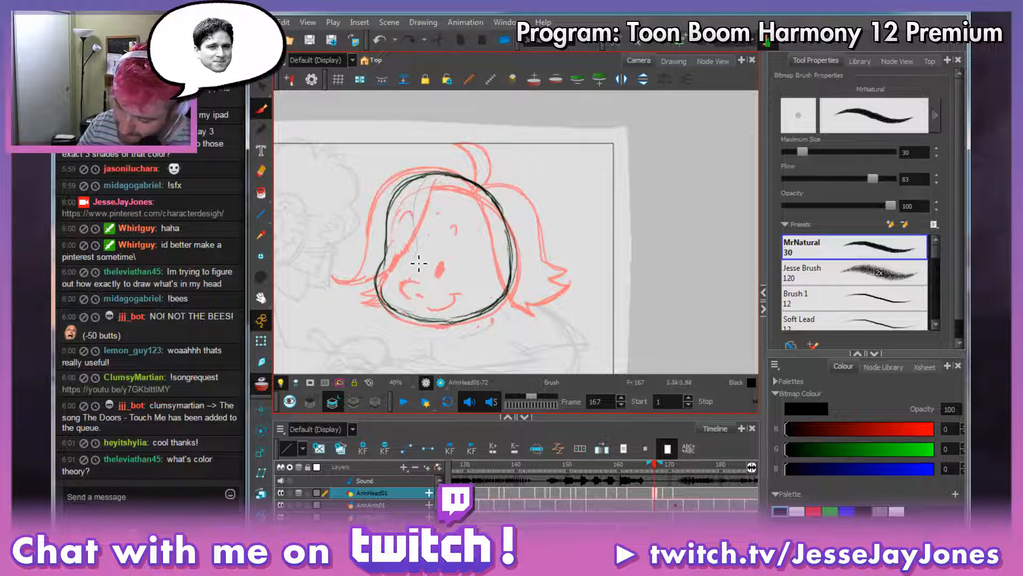
# Draw a curved eye guideline, both oval eyes and the nose on frame 167, and compare the drawing with frame 166.
pyautogui.moveTo(419, 262)
pyautogui.mouseDown()
pyautogui.moveTo(423, 304)
pyautogui.moveTo(467, 283)
pyautogui.mouseUp()
pyautogui.moveTo(382, 266); pyautogui.dragTo(525, 270)
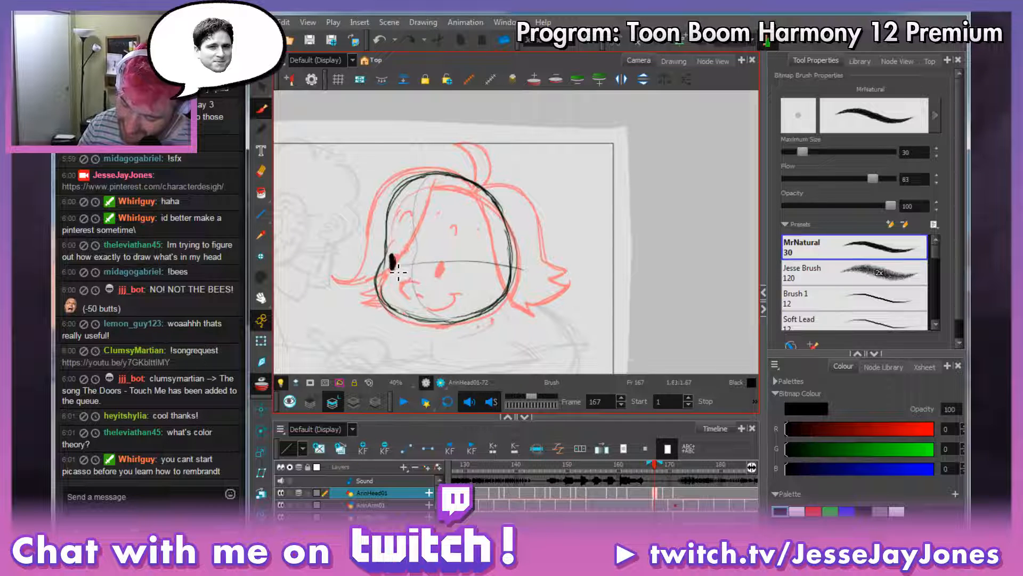
pyautogui.moveTo(440, 258); pyautogui.dragTo(437, 270)
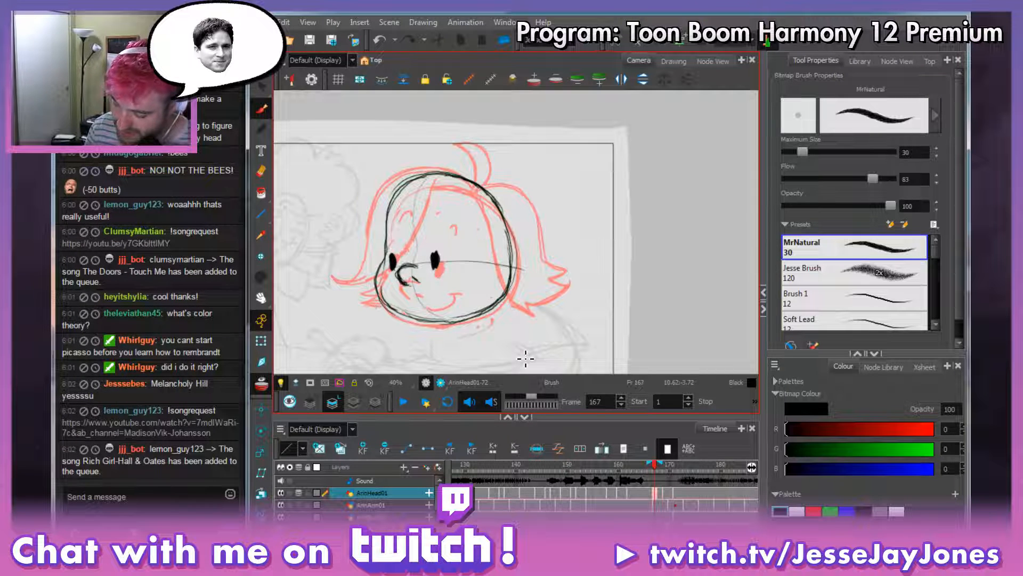
pyautogui.press(',')
pyautogui.press('.')
pyautogui.press(',')
pyautogui.press('.')
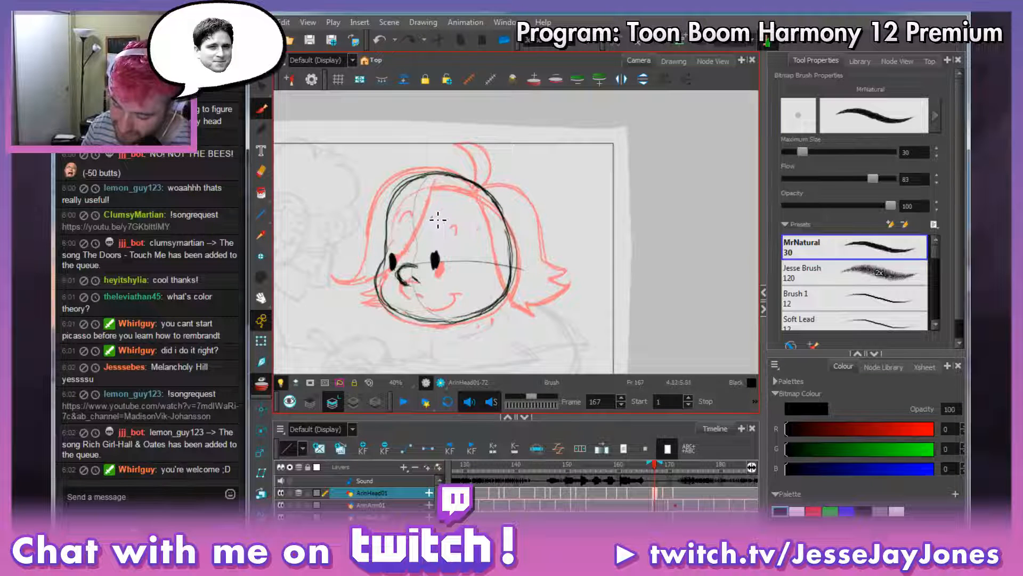
# Draw short arched eyebrows above both eyes on frame 167, checking against frame 166 and redrawing the far eyebrow.
pyautogui.moveTo(432, 222); pyautogui.dragTo(444, 221)
pyautogui.press(',')
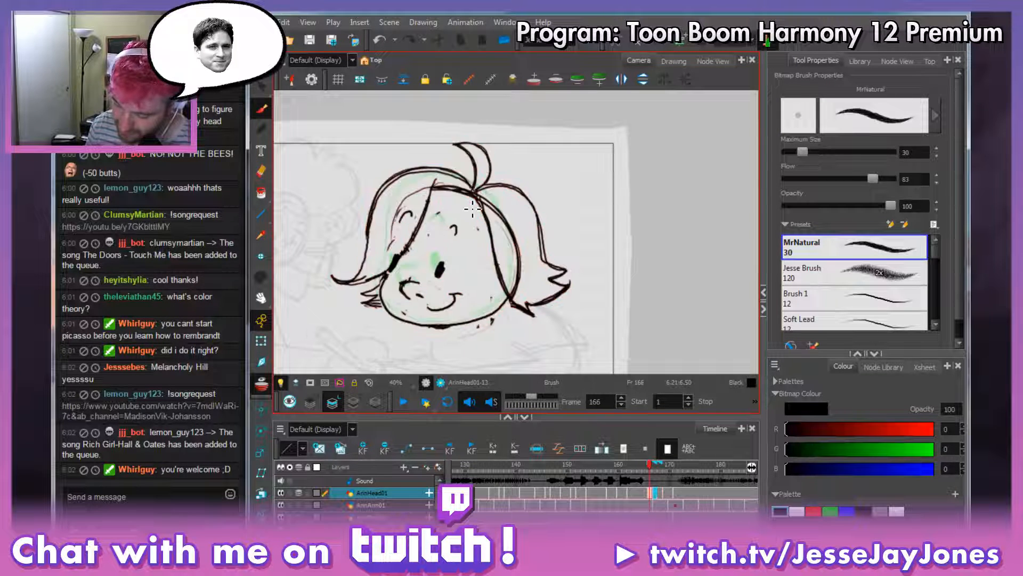
pyautogui.press('.')
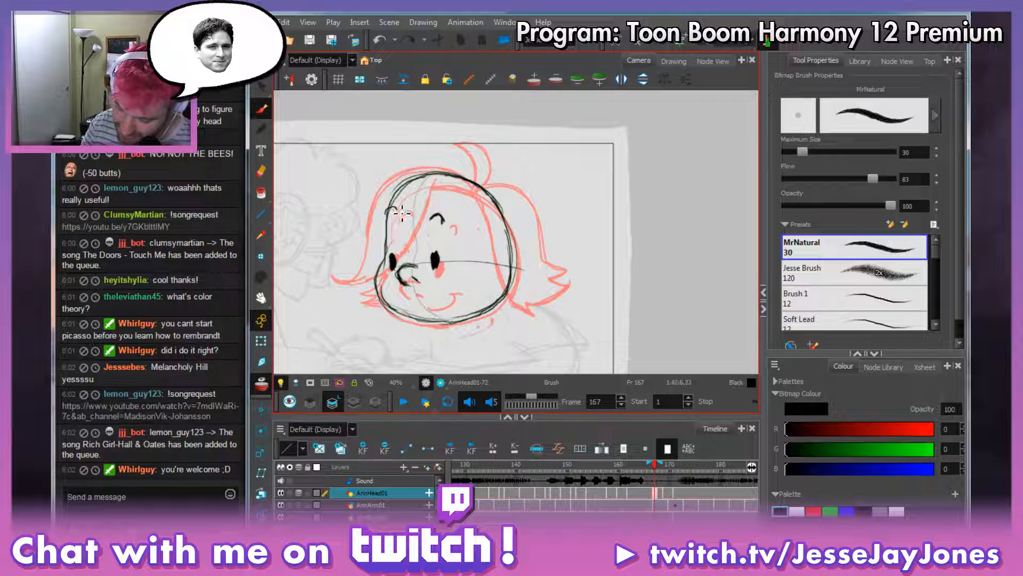
pyautogui.moveTo(385, 217); pyautogui.dragTo(397, 208)
pyautogui.press(',')
pyautogui.press('.')
pyautogui.hotkey('ctrl', 'z')
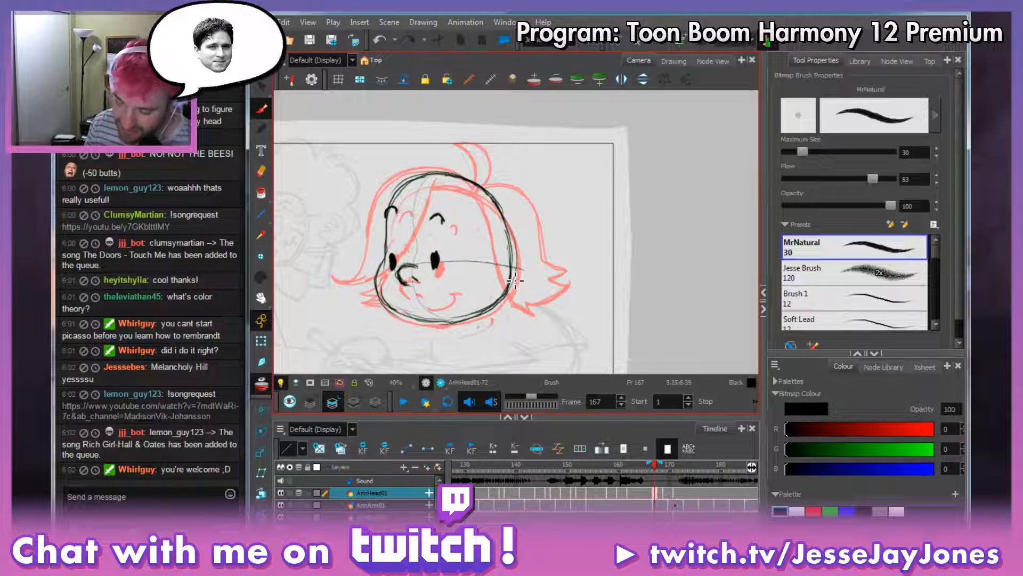
pyautogui.hotkey('alt', 's')
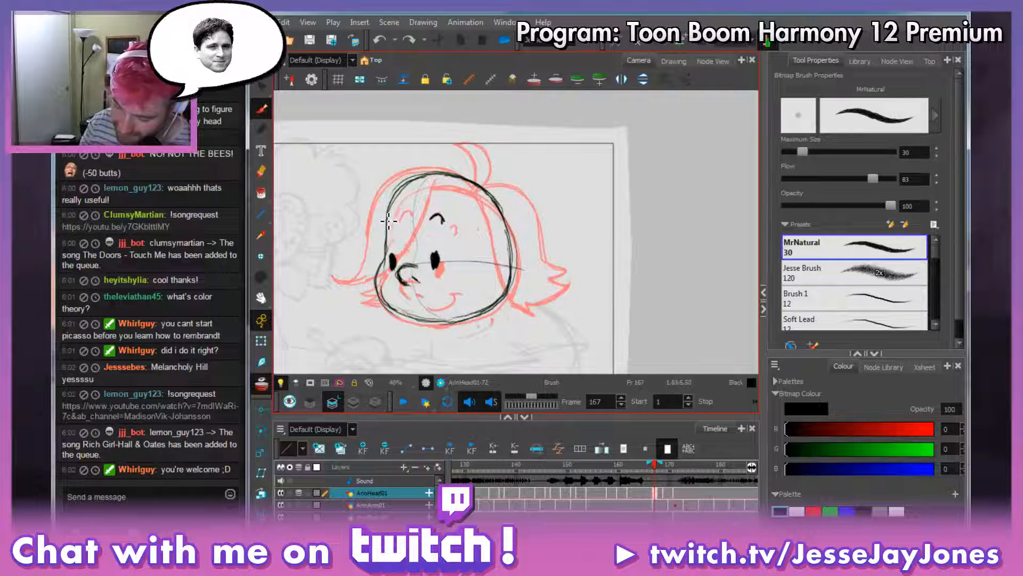
pyautogui.moveTo(400, 210)
pyautogui.mouseDown()
pyautogui.moveTo(391, 219)
pyautogui.moveTo(400, 212)
pyautogui.mouseUp()
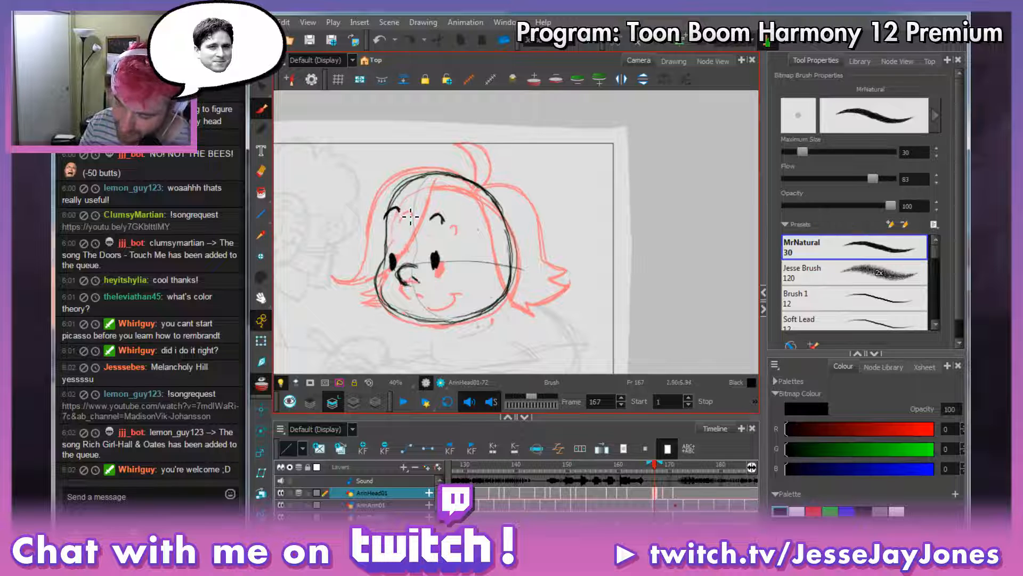
# Flip back and forth between frames 166 and 167 to compare the eyebrow and face placement.
pyautogui.press(',')
pyautogui.press('.')
pyautogui.press(',')
pyautogui.press('.')
pyautogui.press(',')
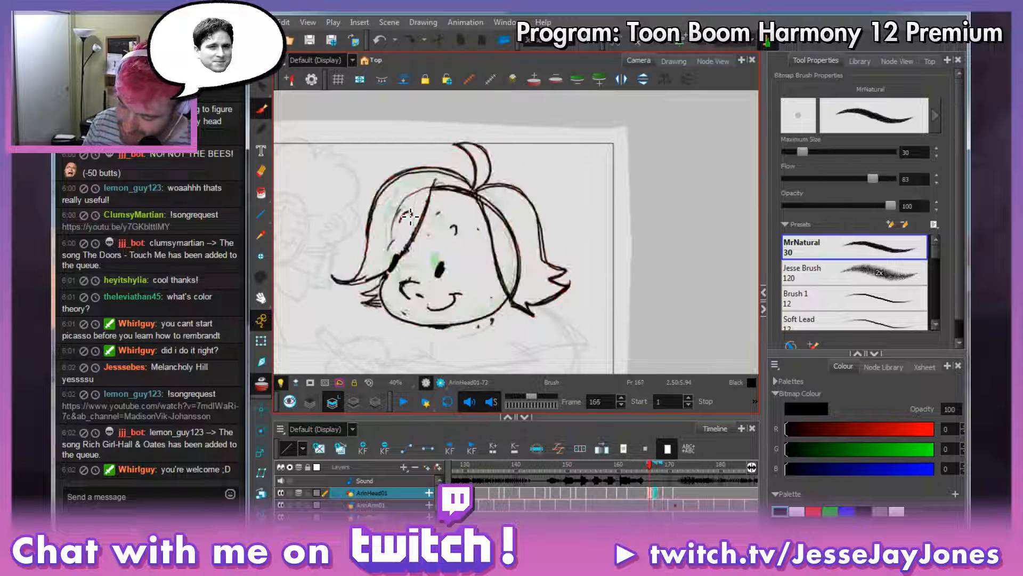
pyautogui.press('.')
pyautogui.press(',')
pyautogui.press('.')
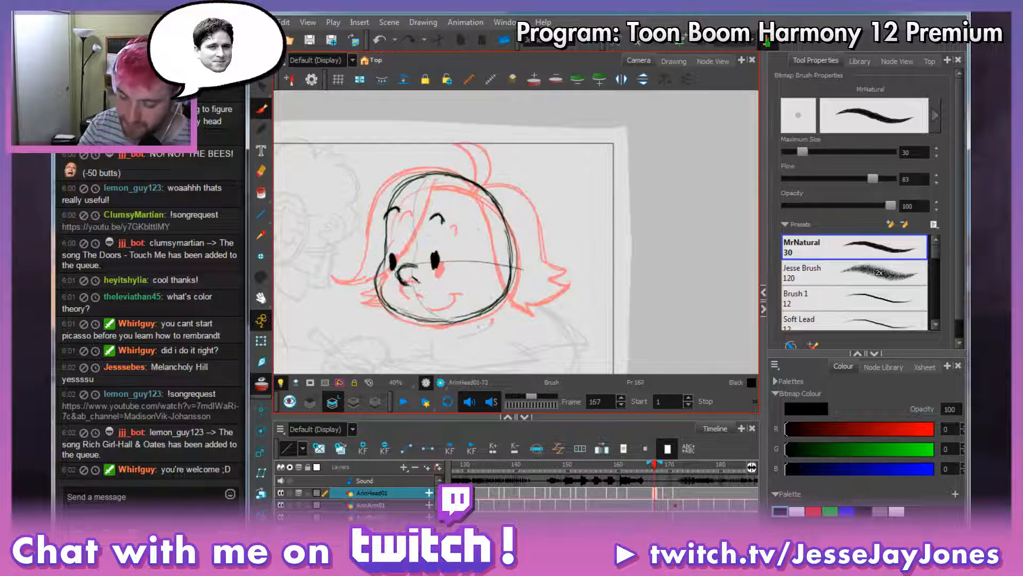
# Lasso the nose on frame 167 with the Cutter, nudge it slightly downward and reactivate the Brush.
pyautogui.hotkey('alt', 't')
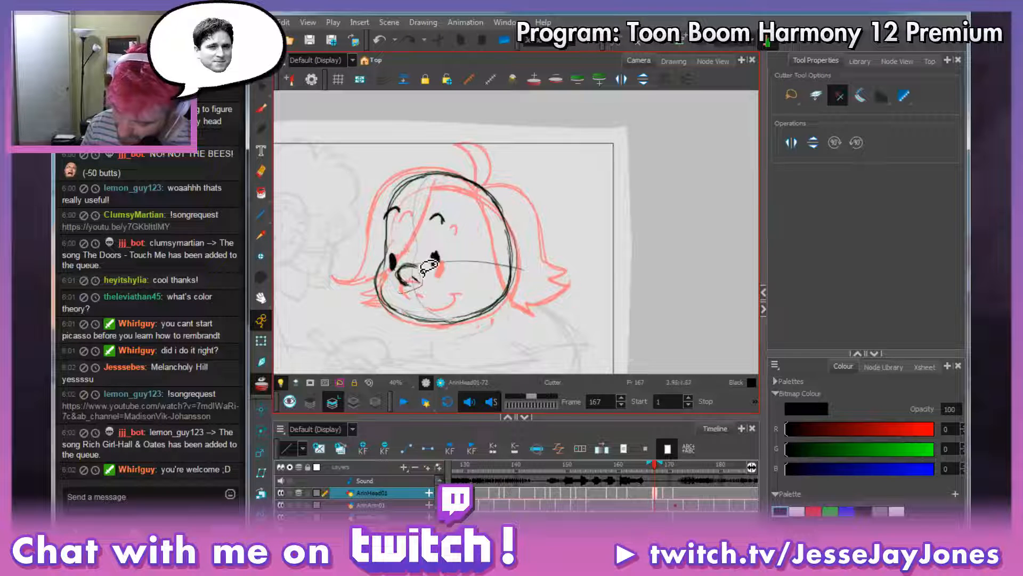
pyautogui.moveTo(428, 265)
pyautogui.mouseDown()
pyautogui.moveTo(400, 259)
pyautogui.moveTo(392, 288)
pyautogui.moveTo(425, 294)
pyautogui.moveTo(402, 298)
pyautogui.moveTo(424, 293)
pyautogui.moveTo(426, 272)
pyautogui.moveTo(397, 278)
pyautogui.moveTo(408, 264)
pyautogui.moveTo(418, 280)
pyautogui.mouseUp()
pyautogui.click(471, 245)
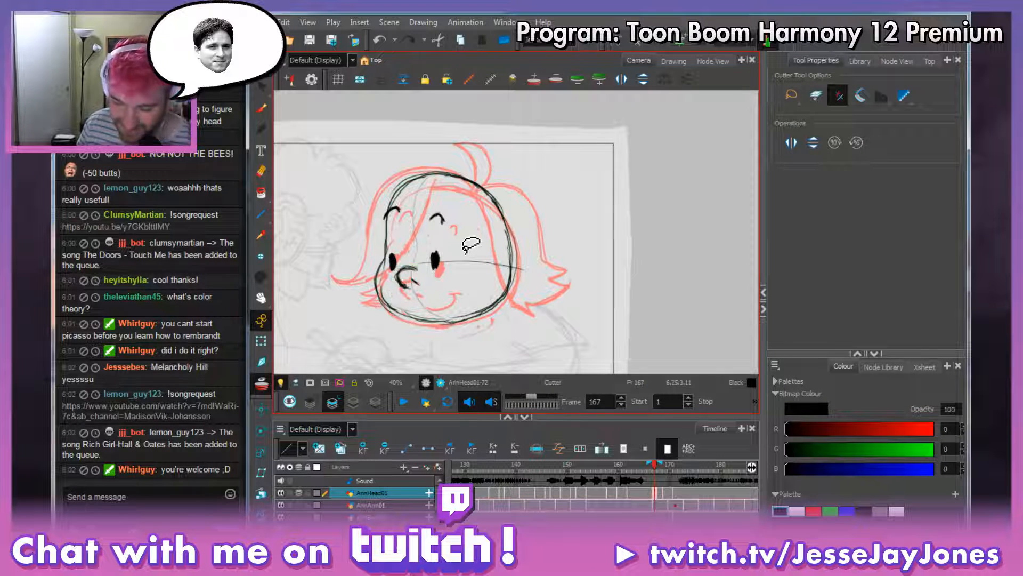
pyautogui.click(261, 108)
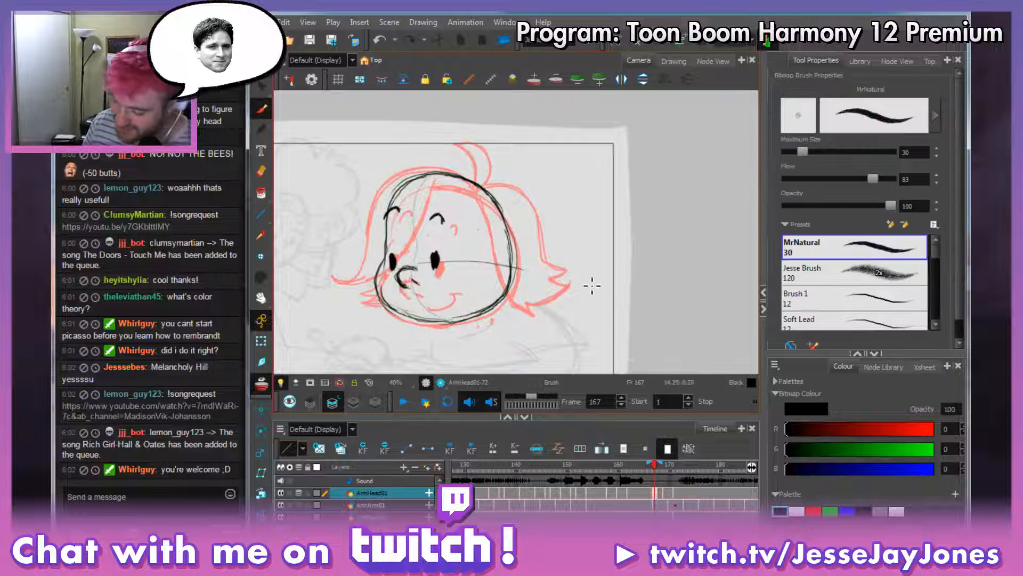
pyautogui.moveTo(584, 275); pyautogui.dragTo(583, 276)
pyautogui.moveTo(485, 214); pyautogui.dragTo(494, 217)
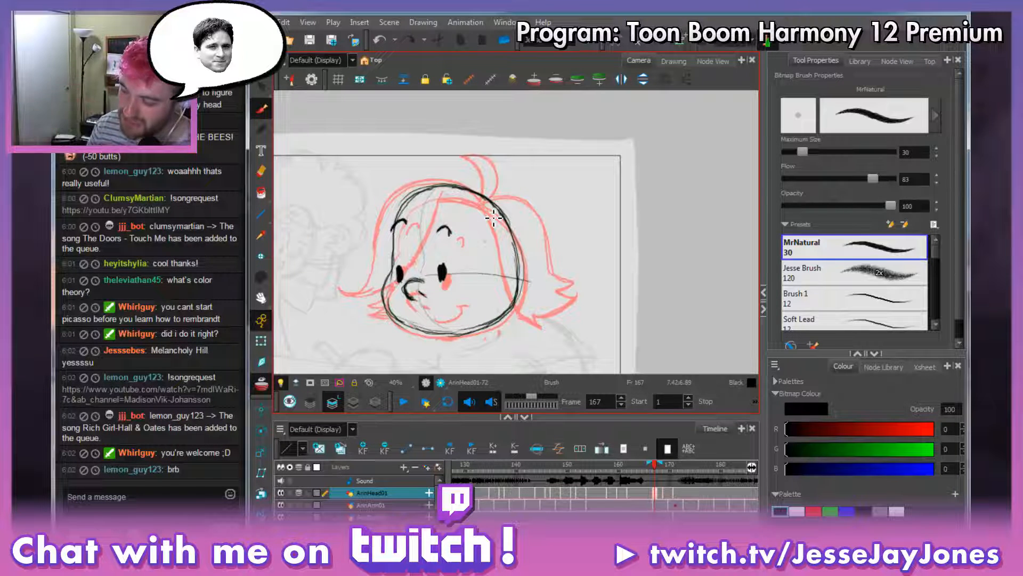
pyautogui.moveTo(445, 232); pyautogui.dragTo(452, 233)
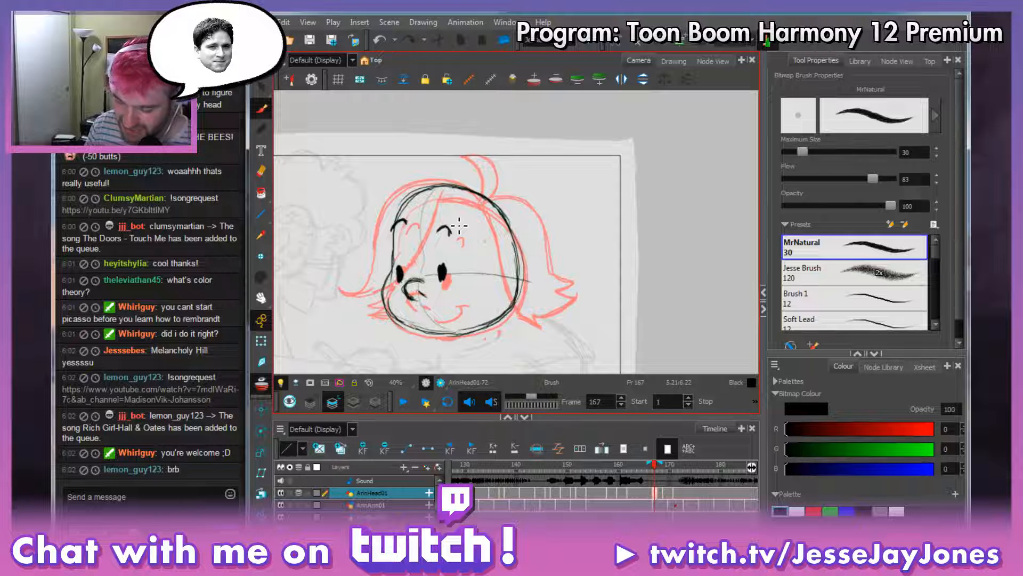
pyautogui.press('space')
pyautogui.moveTo(523, 217); pyautogui.dragTo(520, 222)
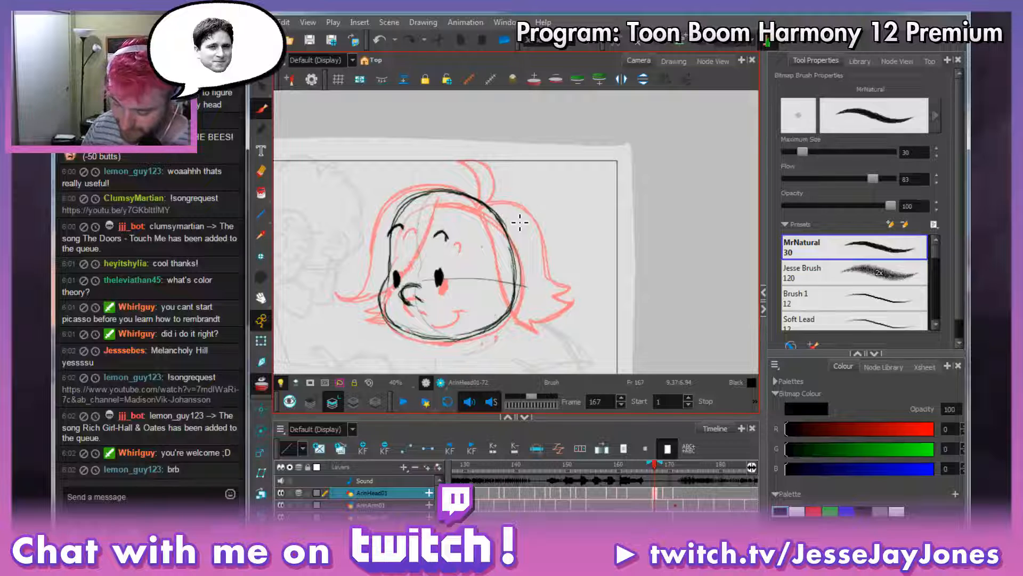
pyautogui.moveTo(528, 239); pyautogui.dragTo(541, 261)
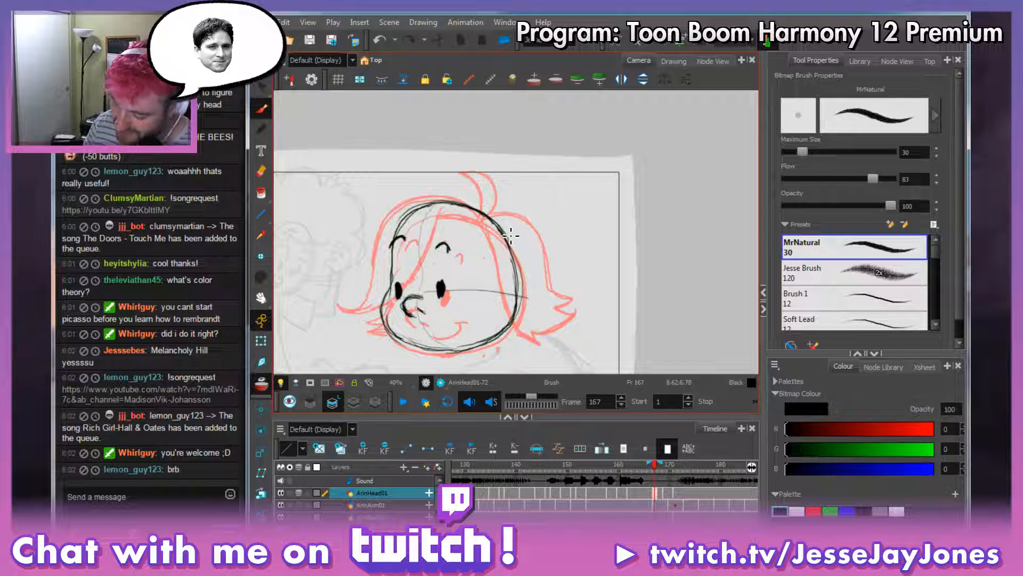
pyautogui.moveTo(484, 183); pyautogui.dragTo(484, 189)
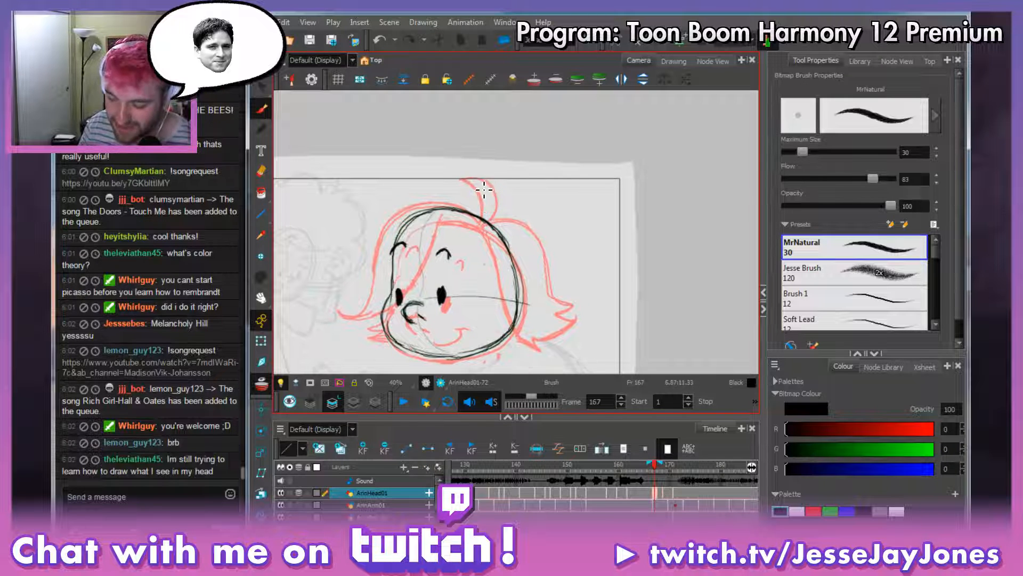
pyautogui.moveTo(518, 242); pyautogui.dragTo(518, 236)
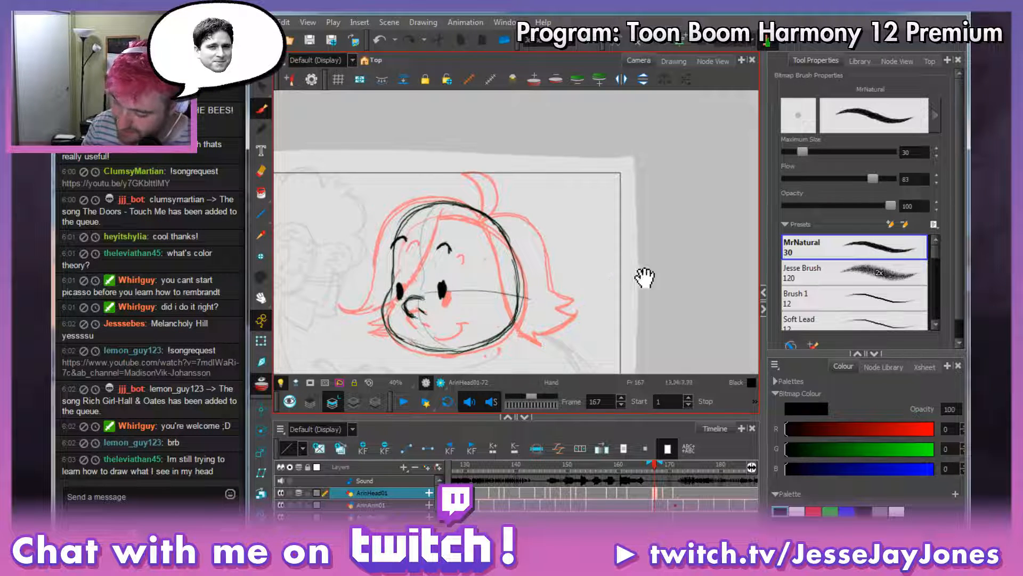
# Sketch a stylised face with a half-closed eye, rounded skull and angular profile in the empty area beside the camera frame.
pyautogui.moveTo(645, 277); pyautogui.dragTo(568, 258)
pyautogui.moveTo(504, 189)
pyautogui.mouseDown()
pyautogui.moveTo(571, 184)
pyautogui.moveTo(578, 199)
pyautogui.moveTo(565, 211)
pyautogui.moveTo(578, 196)
pyautogui.mouseUp()
pyautogui.moveTo(529, 191)
pyautogui.mouseDown()
pyautogui.moveTo(541, 203)
pyautogui.moveTo(556, 193)
pyautogui.mouseUp()
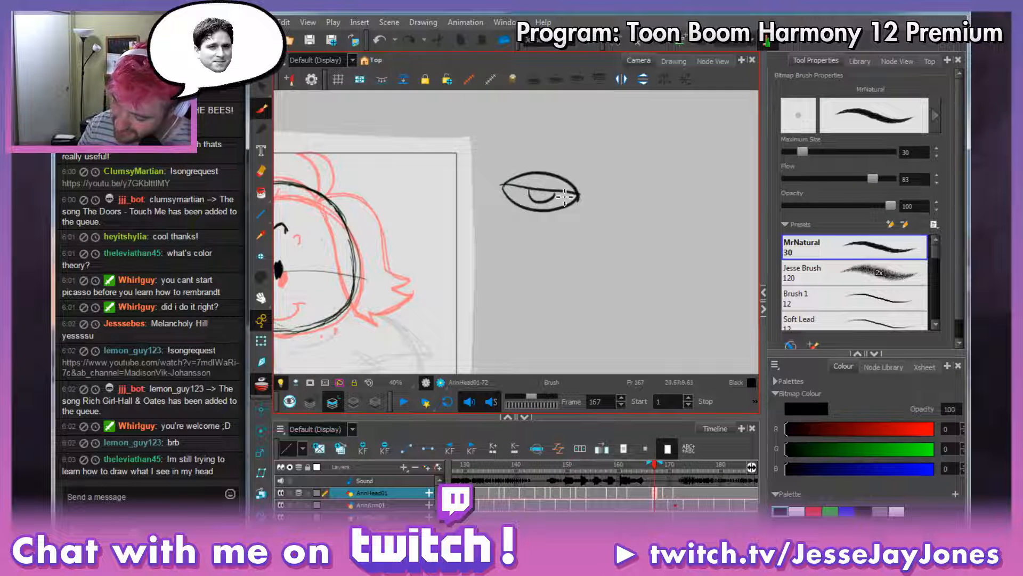
pyautogui.moveTo(642, 186)
pyautogui.mouseDown()
pyautogui.moveTo(632, 200)
pyautogui.moveTo(647, 204)
pyautogui.moveTo(649, 234)
pyautogui.moveTo(615, 248)
pyautogui.moveTo(610, 272)
pyautogui.moveTo(541, 281)
pyautogui.moveTo(617, 295)
pyautogui.moveTo(600, 324)
pyautogui.moveTo(509, 352)
pyautogui.mouseUp()
pyautogui.moveTo(503, 160)
pyautogui.mouseDown()
pyautogui.moveTo(533, 125)
pyautogui.moveTo(650, 171)
pyautogui.mouseUp()
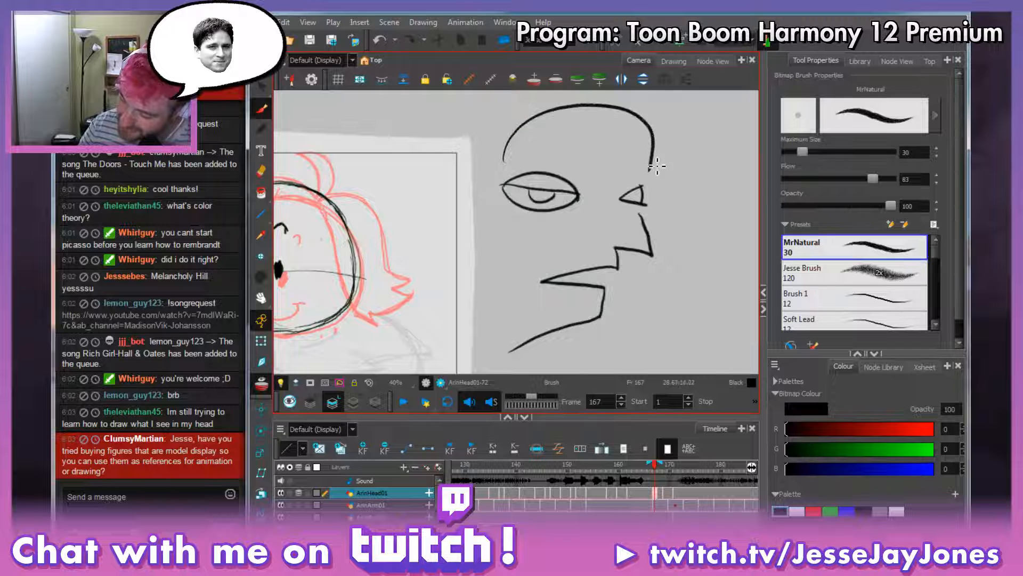
# Lasso the stylised face beside the camera frame with the Cutter, remove it and reactivate the Brush.
pyautogui.hotkey('alt', 't')
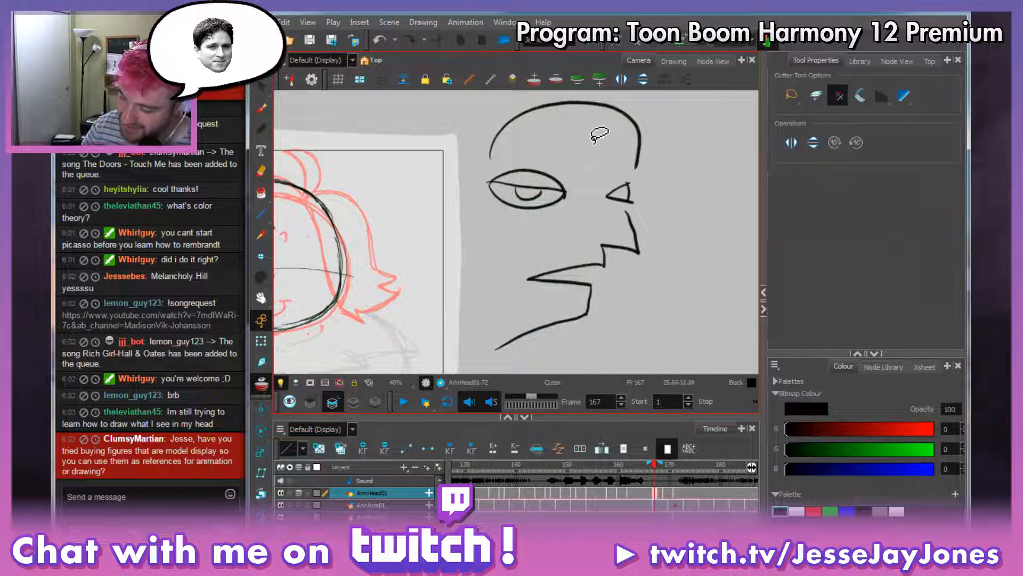
pyautogui.moveTo(659, 139)
pyautogui.mouseDown()
pyautogui.moveTo(478, 117)
pyautogui.moveTo(456, 363)
pyautogui.moveTo(675, 147)
pyautogui.mouseUp()
pyautogui.hotkey('ctrl', 'x')
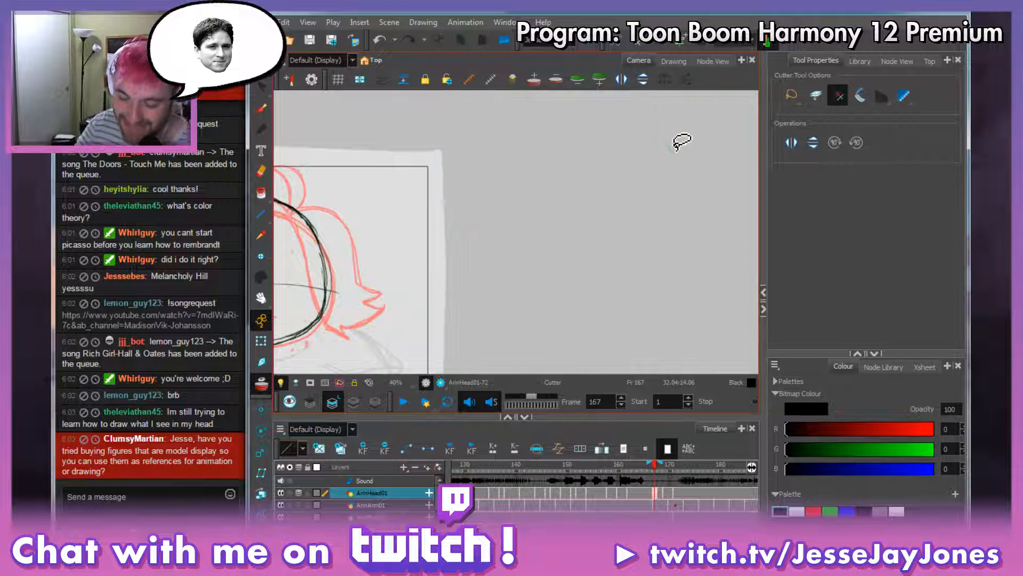
pyautogui.moveTo(411, 149)
pyautogui.mouseDown()
pyautogui.moveTo(507, 164)
pyautogui.moveTo(484, 149)
pyautogui.moveTo(503, 140)
pyautogui.mouseUp()
pyautogui.hotkey('alt', 'b')
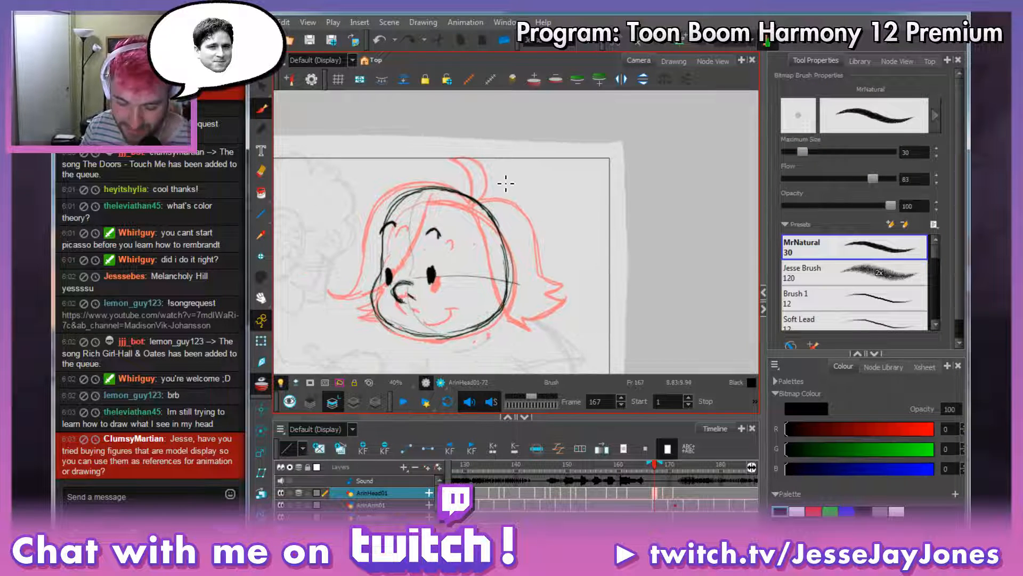
# Draw and thicken the fringe line on frame 167, sweeping from the crown between the eyes to a pointed tip beyond the far cheek.
pyautogui.moveTo(492, 202); pyautogui.dragTo(505, 203)
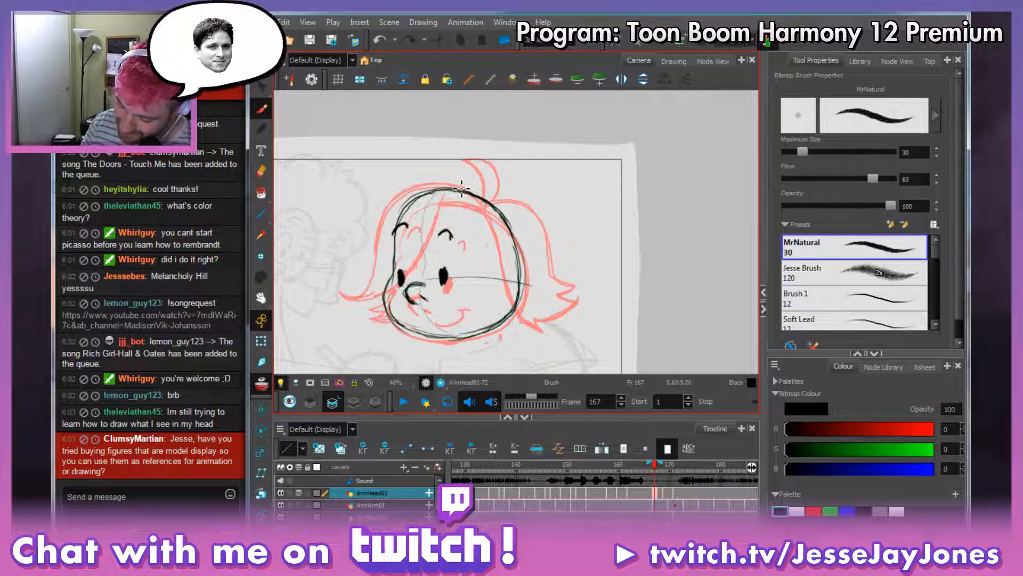
pyautogui.moveTo(459, 186); pyautogui.dragTo(441, 220)
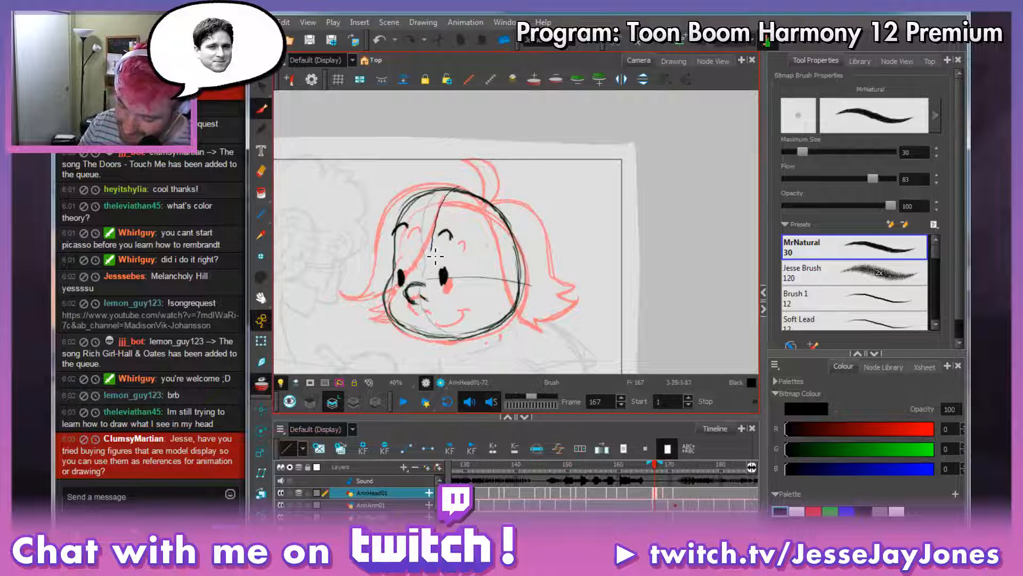
pyautogui.moveTo(424, 275)
pyautogui.mouseDown()
pyautogui.moveTo(386, 301)
pyautogui.moveTo(351, 304)
pyautogui.mouseUp()
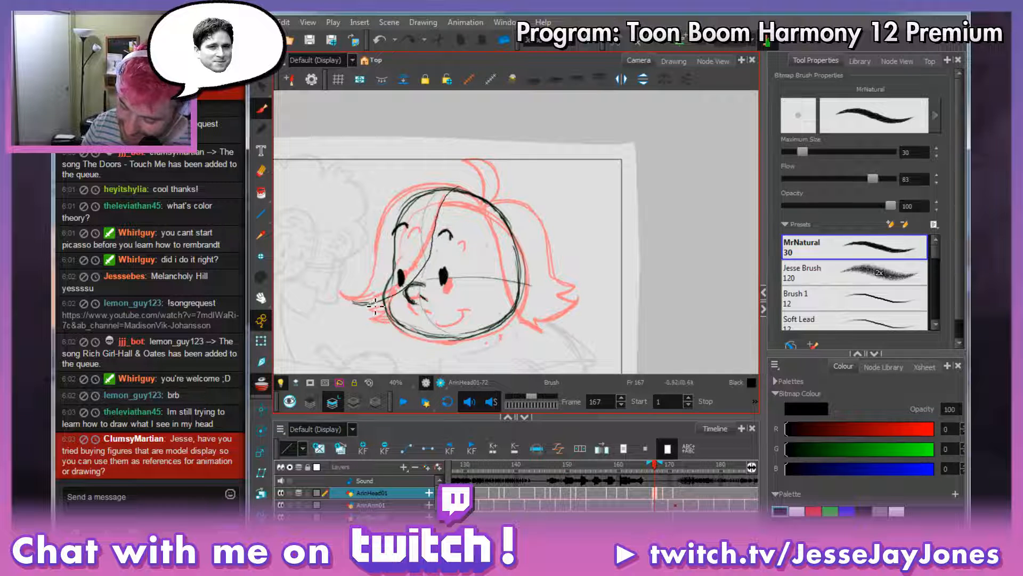
pyautogui.moveTo(467, 186); pyautogui.dragTo(440, 241)
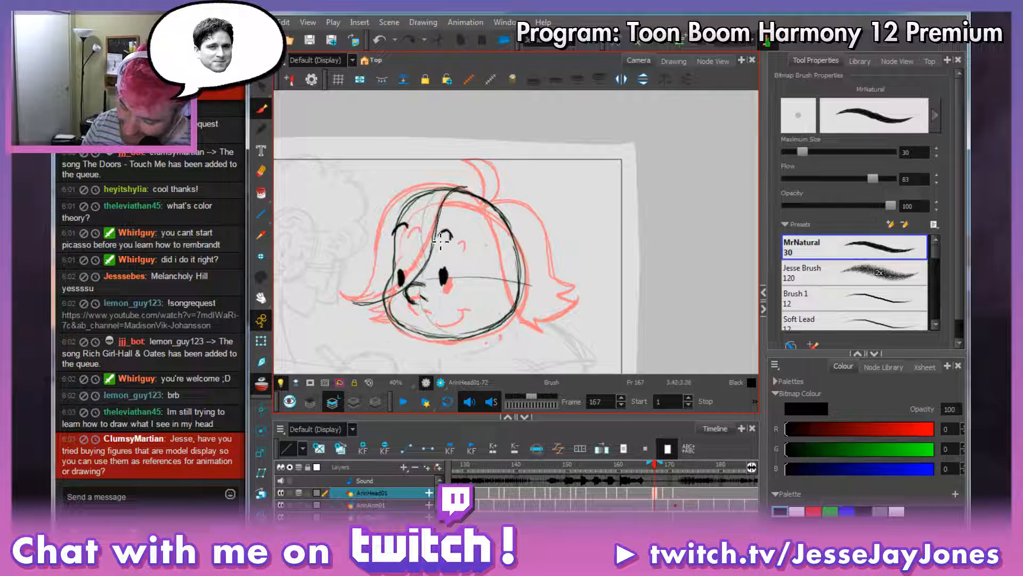
pyautogui.moveTo(416, 289); pyautogui.dragTo(363, 304)
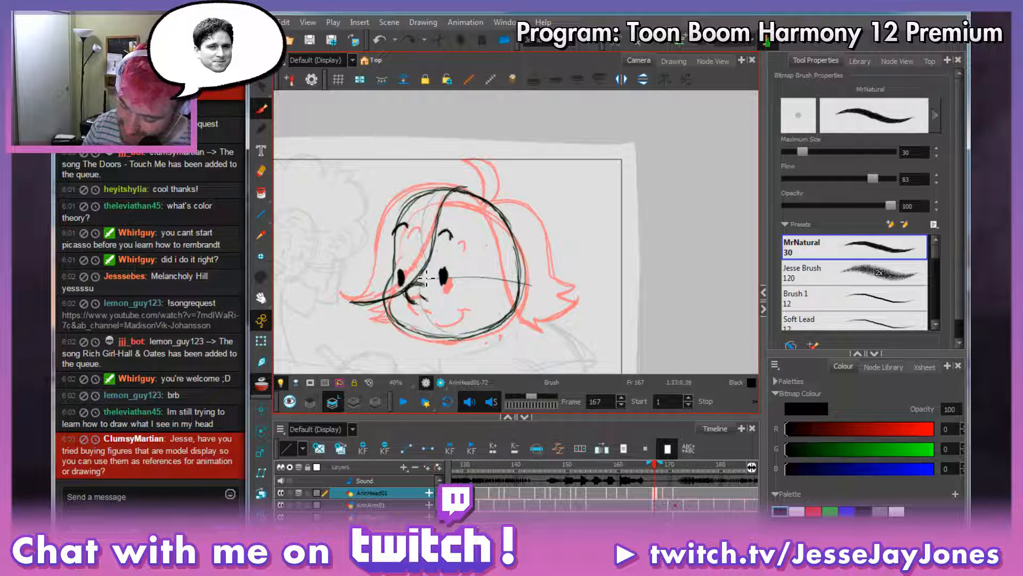
pyautogui.hotkey('ctrl', 'z')
pyautogui.moveTo(434, 261)
pyautogui.mouseDown()
pyautogui.moveTo(414, 296)
pyautogui.moveTo(349, 303)
pyautogui.mouseUp()
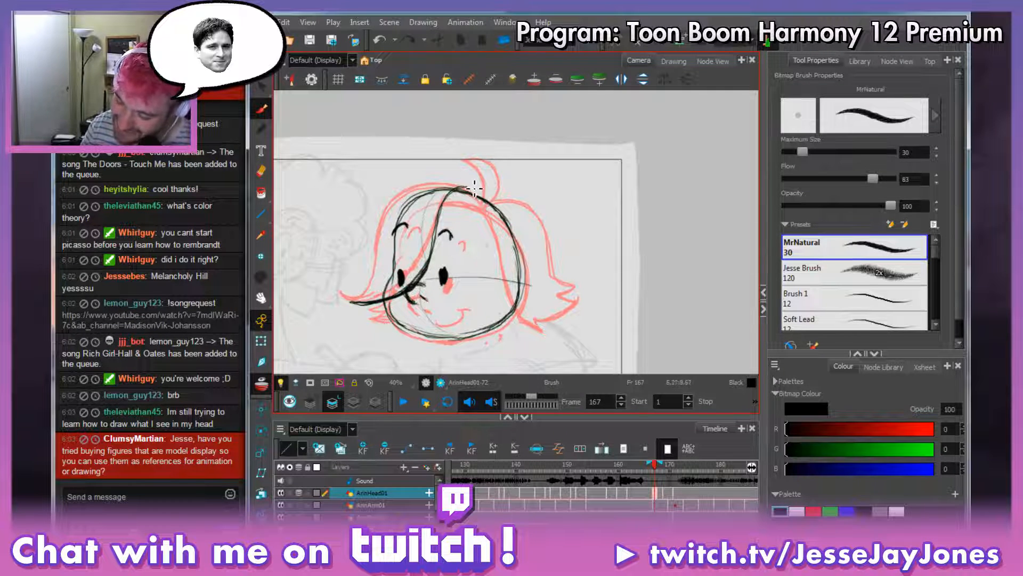
# Draw the outer contour of the front hair from the crown to the pointed tip and erase its stray outer lines.
pyautogui.moveTo(479, 193)
pyautogui.mouseDown()
pyautogui.moveTo(457, 175)
pyautogui.moveTo(387, 204)
pyautogui.moveTo(372, 293)
pyautogui.moveTo(357, 305)
pyautogui.moveTo(411, 182)
pyautogui.mouseUp()
pyautogui.moveTo(481, 198); pyautogui.dragTo(397, 190)
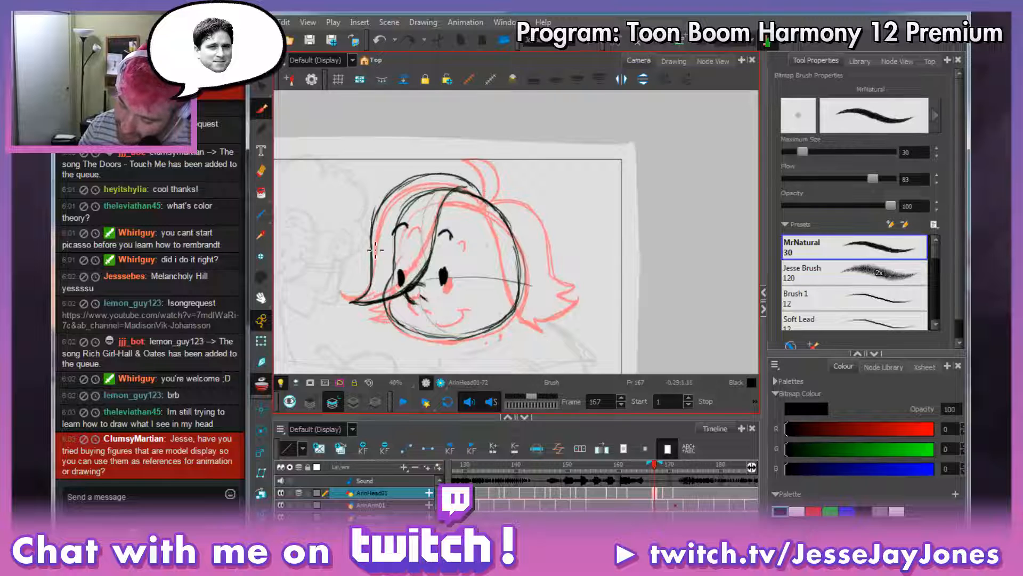
pyautogui.moveTo(354, 303)
pyautogui.mouseDown()
pyautogui.moveTo(372, 289)
pyautogui.moveTo(396, 185)
pyautogui.mouseUp()
pyautogui.moveTo(374, 269)
pyautogui.mouseDown()
pyautogui.moveTo(359, 302)
pyautogui.moveTo(378, 274)
pyautogui.moveTo(373, 238)
pyautogui.moveTo(405, 187)
pyautogui.moveTo(439, 179)
pyautogui.moveTo(374, 227)
pyautogui.moveTo(373, 280)
pyautogui.moveTo(366, 224)
pyautogui.mouseUp()
pyautogui.hotkey('alt', 'e')
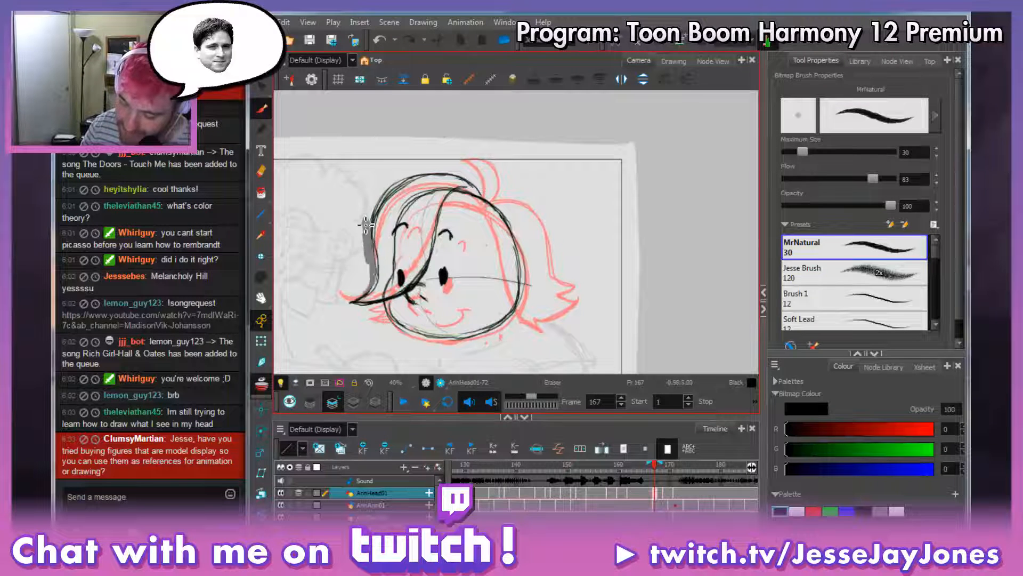
pyautogui.hotkey('alt', 'b')
# Draw the curved hair tuft on top of the head on frame 167 and erase the stray lines inside it.
pyautogui.moveTo(558, 210)
pyautogui.mouseDown()
pyautogui.moveTo(517, 213)
pyautogui.moveTo(485, 197)
pyautogui.moveTo(484, 208)
pyautogui.mouseUp()
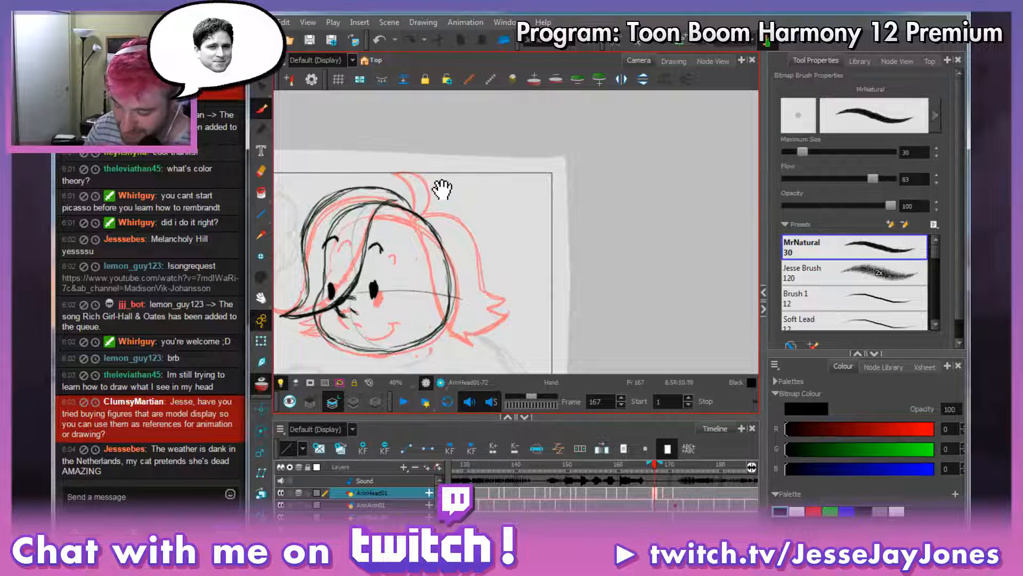
pyautogui.moveTo(434, 187)
pyautogui.mouseDown()
pyautogui.moveTo(450, 211)
pyautogui.moveTo(485, 236)
pyautogui.moveTo(435, 218)
pyautogui.moveTo(417, 197)
pyautogui.moveTo(422, 205)
pyautogui.moveTo(407, 203)
pyautogui.moveTo(434, 232)
pyautogui.mouseUp()
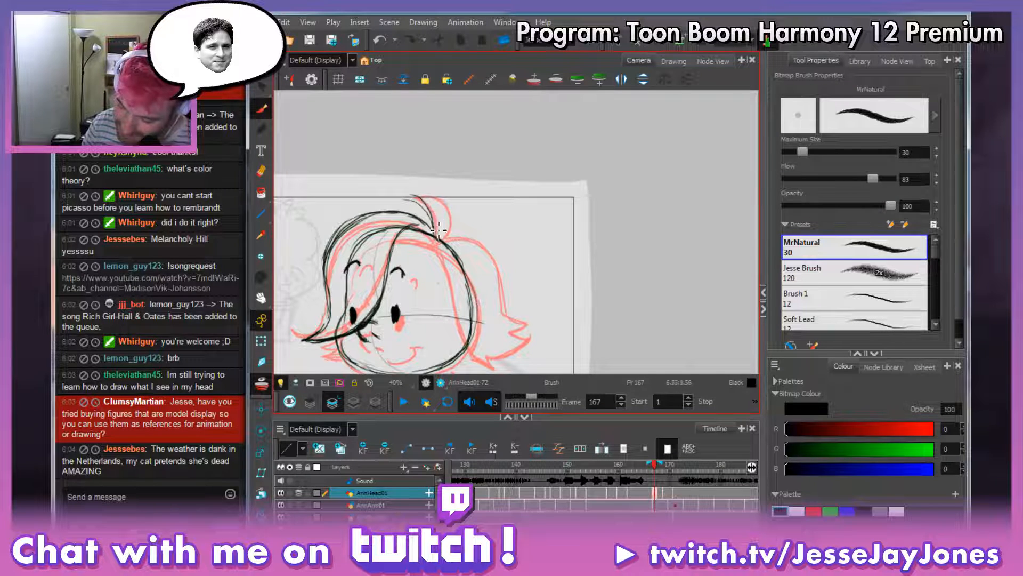
pyautogui.moveTo(399, 199); pyautogui.dragTo(426, 194)
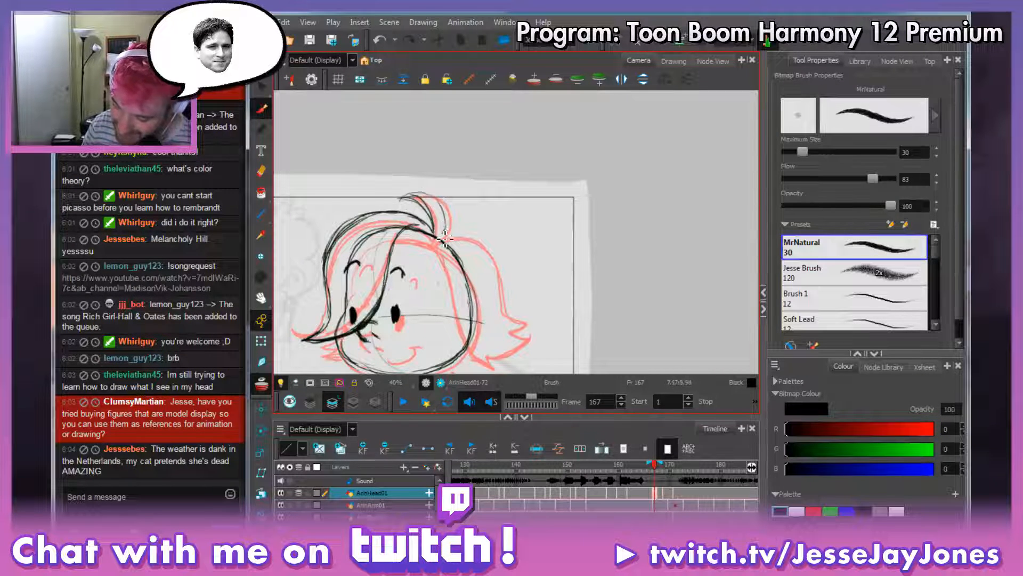
pyautogui.moveTo(445, 238)
pyautogui.mouseDown()
pyautogui.moveTo(443, 203)
pyautogui.moveTo(403, 197)
pyautogui.mouseUp()
pyautogui.moveTo(401, 199)
pyautogui.mouseDown()
pyautogui.moveTo(445, 211)
pyautogui.moveTo(446, 237)
pyautogui.moveTo(428, 198)
pyautogui.moveTo(412, 200)
pyautogui.moveTo(436, 239)
pyautogui.mouseUp()
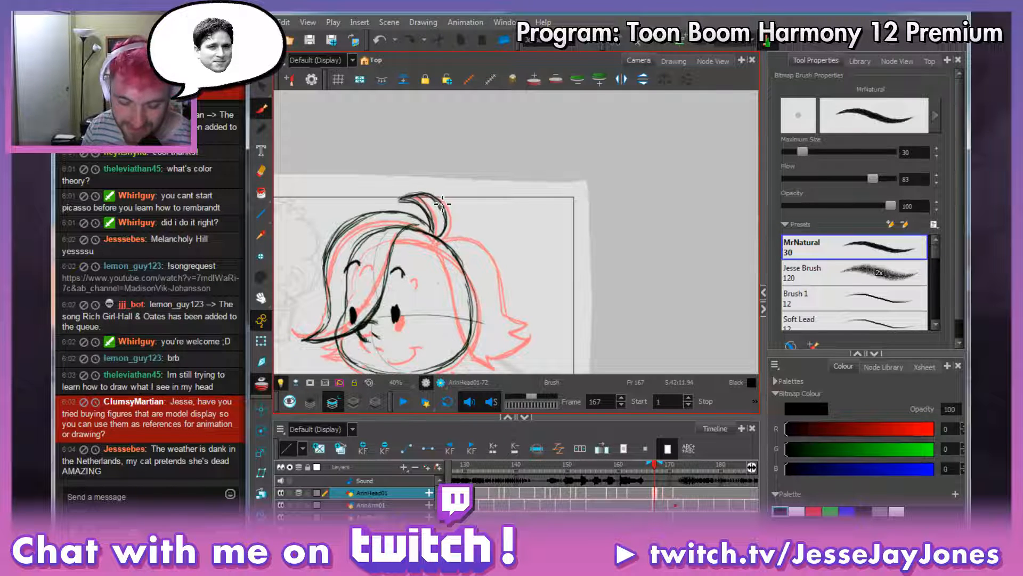
pyautogui.moveTo(421, 202); pyautogui.dragTo(424, 203)
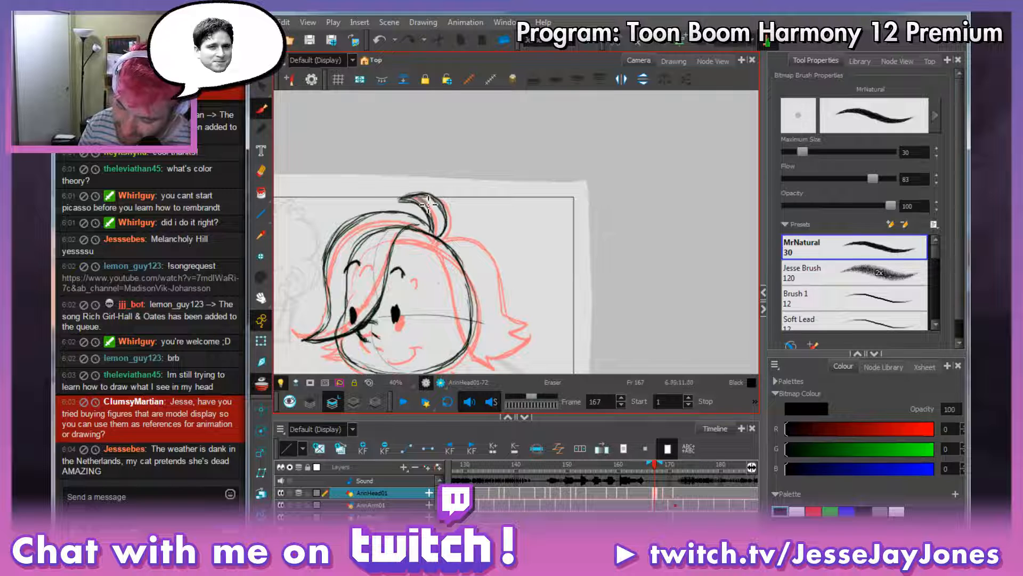
pyautogui.hotkey('alt', 's')
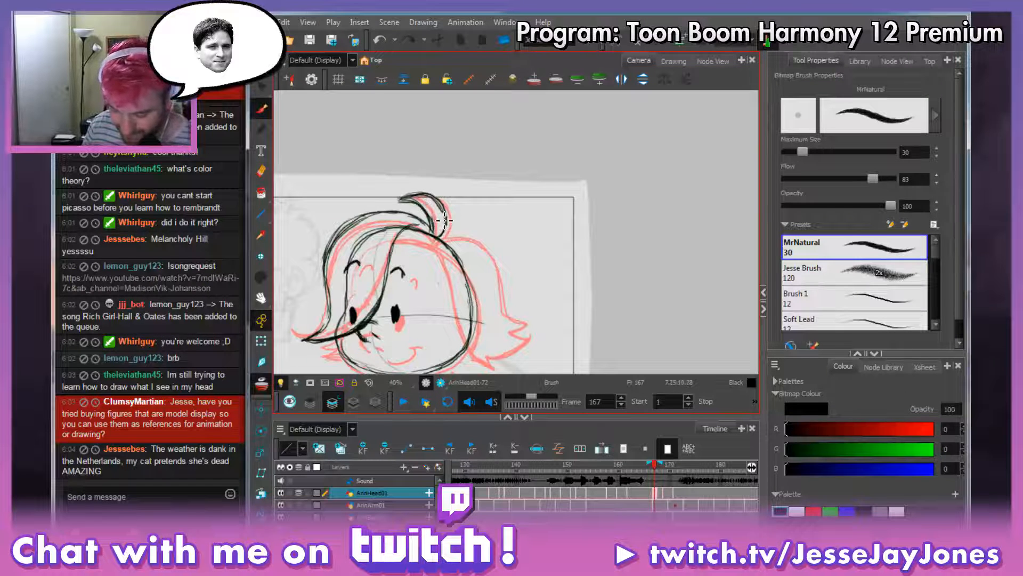
# Draw the inner edge of the near-side hair on frame 167, curving from the crown past the cheek to a pointed tip, with the flick's lower edge.
pyautogui.moveTo(550, 279); pyautogui.dragTo(558, 232)
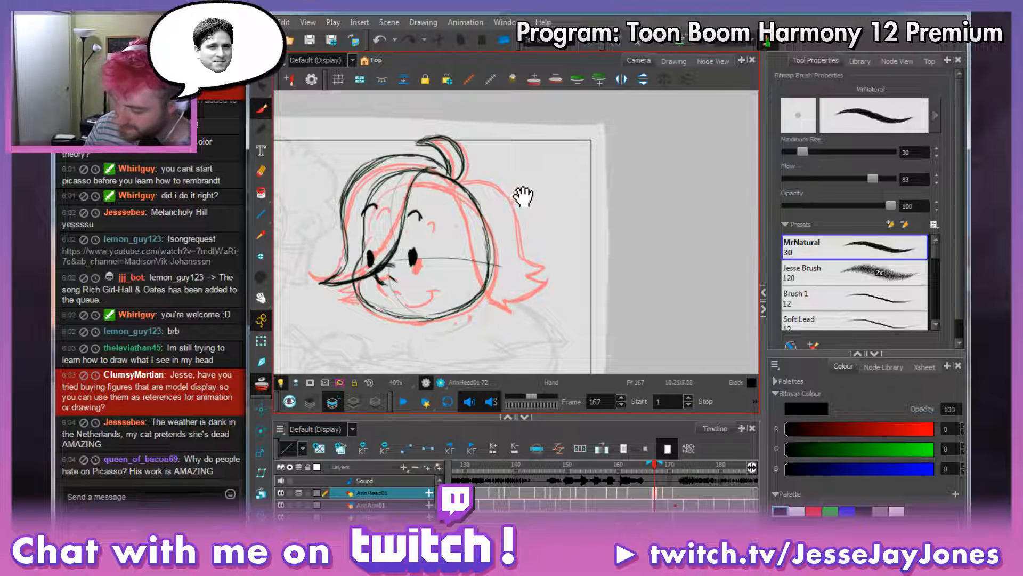
pyautogui.moveTo(521, 197); pyautogui.dragTo(388, 159)
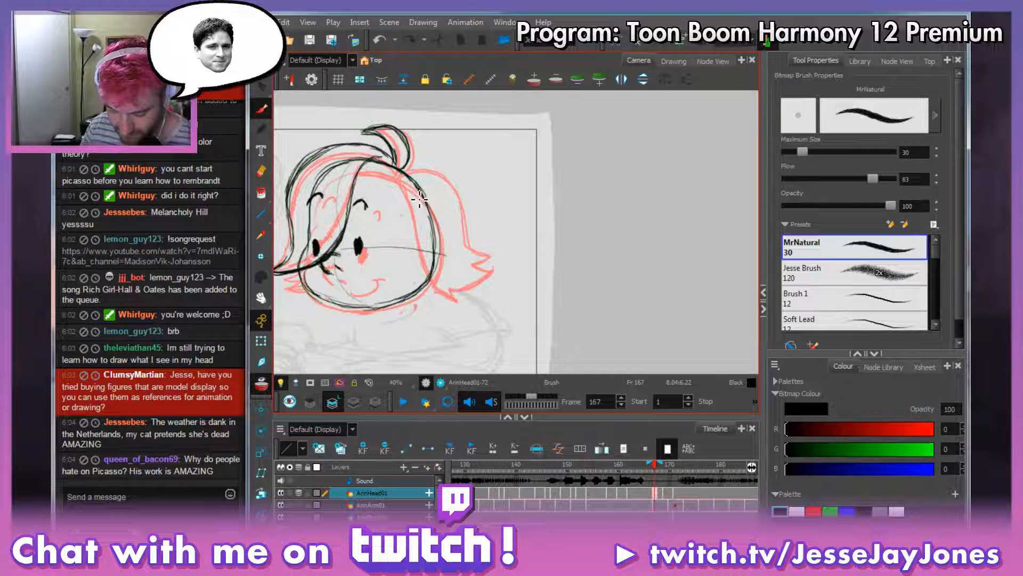
pyautogui.moveTo(469, 235)
pyautogui.mouseDown()
pyautogui.moveTo(457, 231)
pyautogui.moveTo(473, 219)
pyautogui.moveTo(459, 231)
pyautogui.mouseUp()
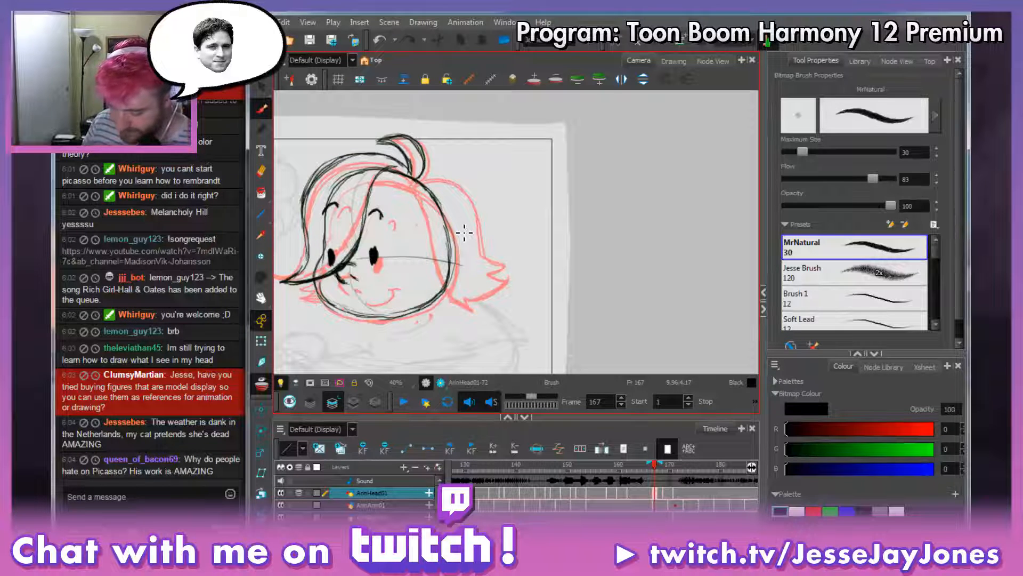
pyautogui.moveTo(491, 214); pyautogui.dragTo(498, 210)
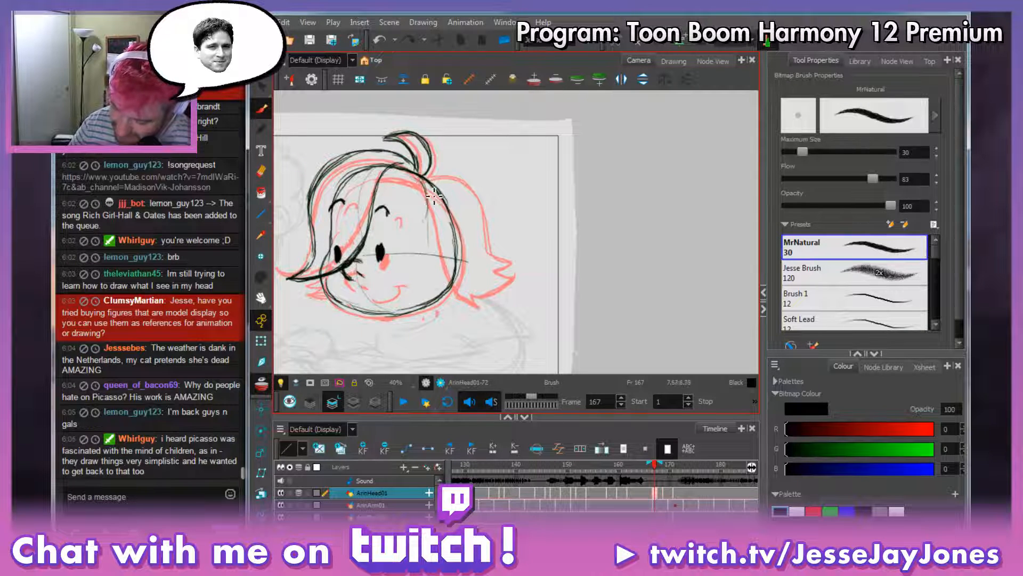
pyautogui.moveTo(433, 196); pyautogui.dragTo(428, 252)
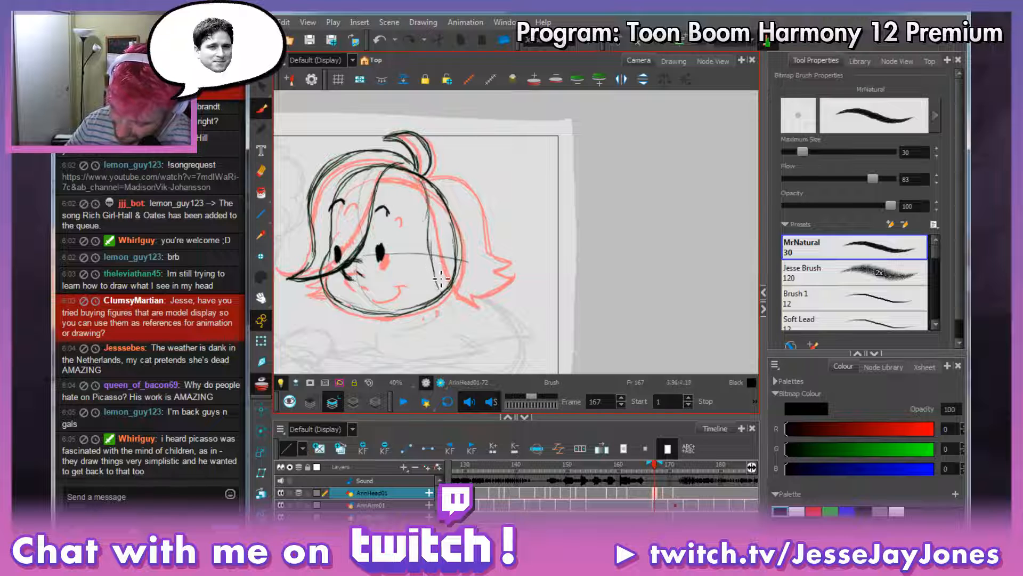
pyautogui.moveTo(444, 293)
pyautogui.mouseDown()
pyautogui.moveTo(473, 310)
pyautogui.moveTo(432, 267)
pyautogui.moveTo(424, 178)
pyautogui.moveTo(435, 259)
pyautogui.moveTo(452, 289)
pyautogui.mouseUp()
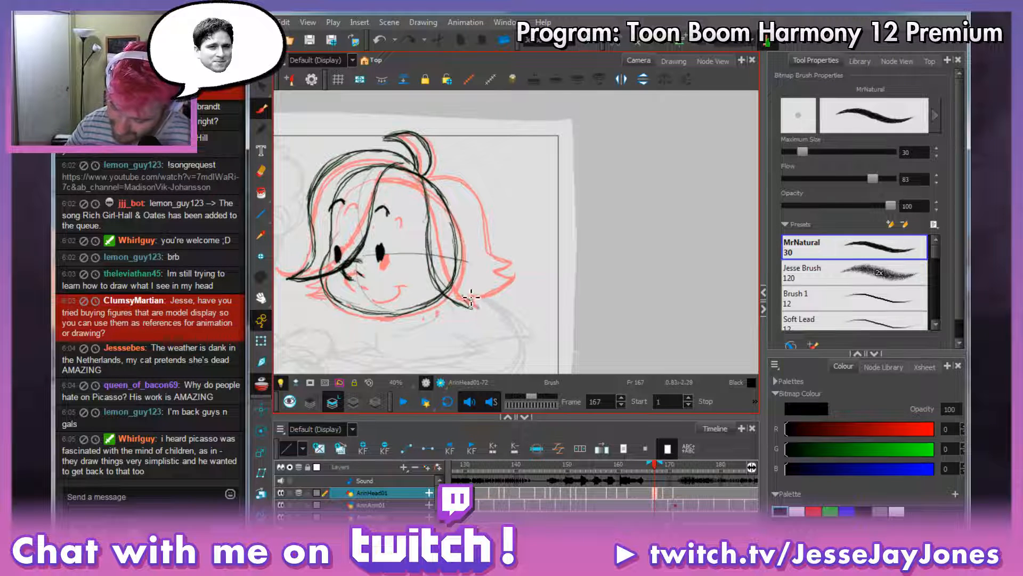
pyautogui.moveTo(465, 296)
pyautogui.mouseDown()
pyautogui.moveTo(492, 303)
pyautogui.moveTo(515, 290)
pyautogui.mouseUp()
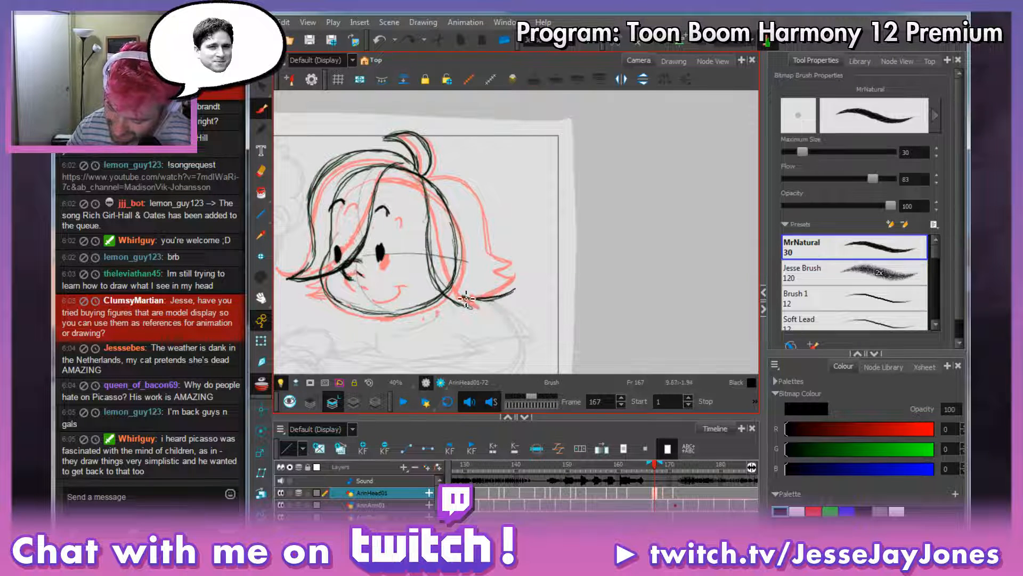
pyautogui.moveTo(434, 270); pyautogui.dragTo(432, 196)
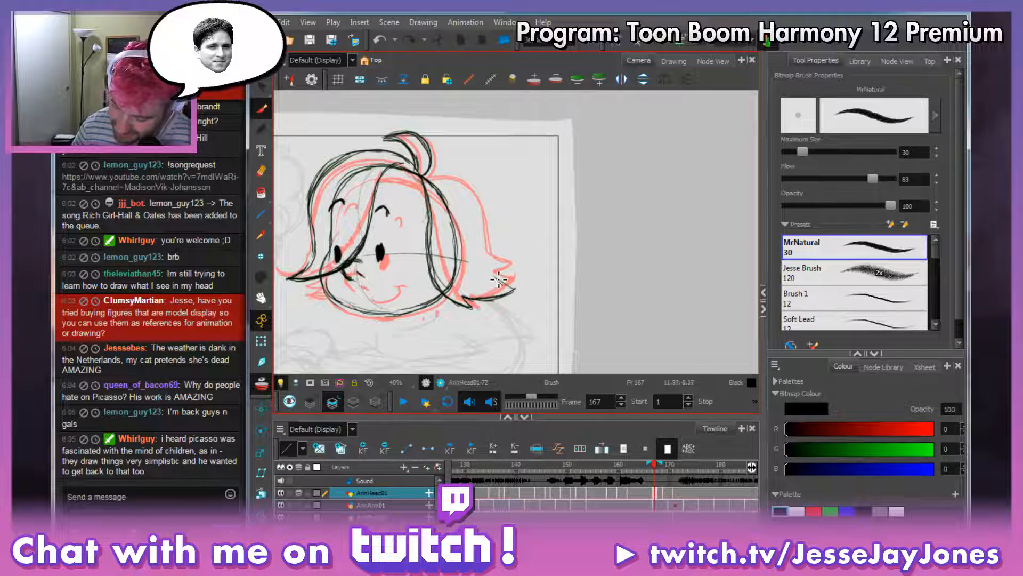
# Draw the outer contour of the near-side hair from the flicked points up to the crown, and save the scene.
pyautogui.moveTo(516, 289)
pyautogui.mouseDown()
pyautogui.moveTo(497, 278)
pyautogui.moveTo(512, 274)
pyautogui.moveTo(487, 260)
pyautogui.moveTo(484, 234)
pyautogui.moveTo(490, 259)
pyautogui.moveTo(486, 239)
pyautogui.moveTo(513, 274)
pyautogui.moveTo(491, 259)
pyautogui.moveTo(459, 187)
pyautogui.moveTo(432, 179)
pyautogui.moveTo(483, 214)
pyautogui.mouseUp()
pyautogui.moveTo(487, 249)
pyautogui.mouseDown()
pyautogui.moveTo(428, 178)
pyautogui.moveTo(475, 202)
pyautogui.mouseUp()
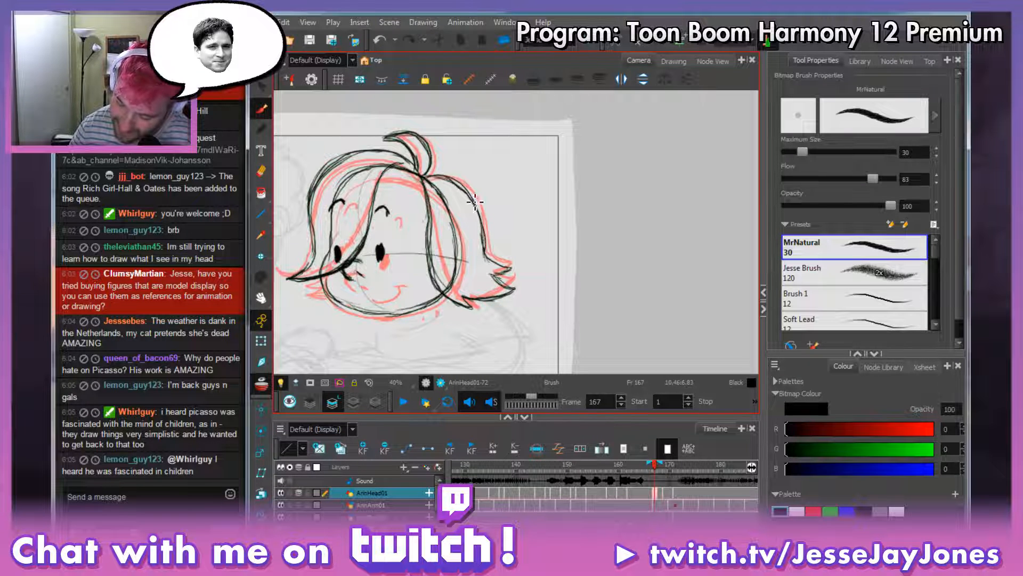
pyautogui.moveTo(487, 238)
pyautogui.mouseDown()
pyautogui.moveTo(453, 181)
pyautogui.moveTo(440, 177)
pyautogui.moveTo(450, 298)
pyautogui.mouseUp()
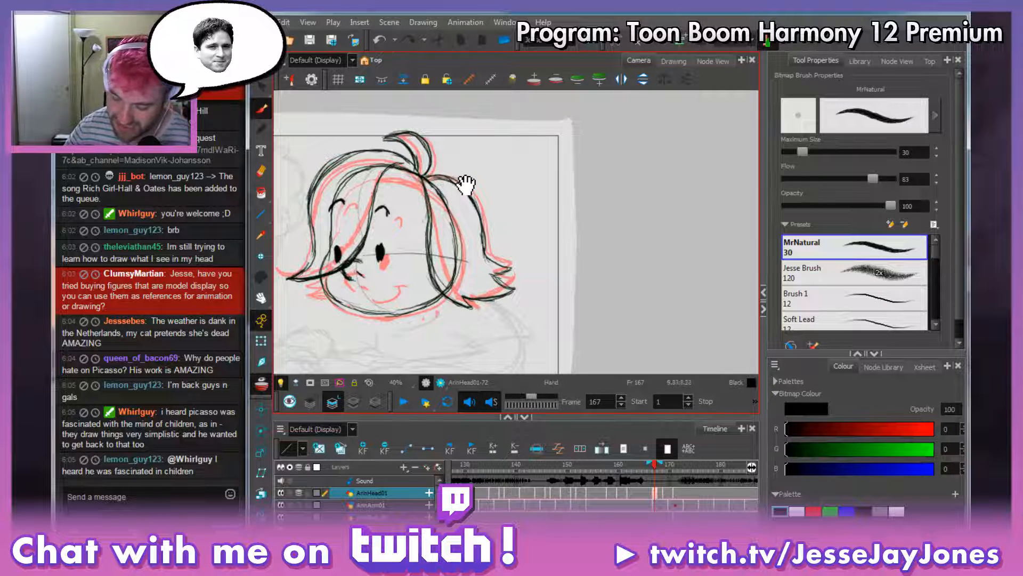
pyautogui.moveTo(467, 187); pyautogui.dragTo(479, 192)
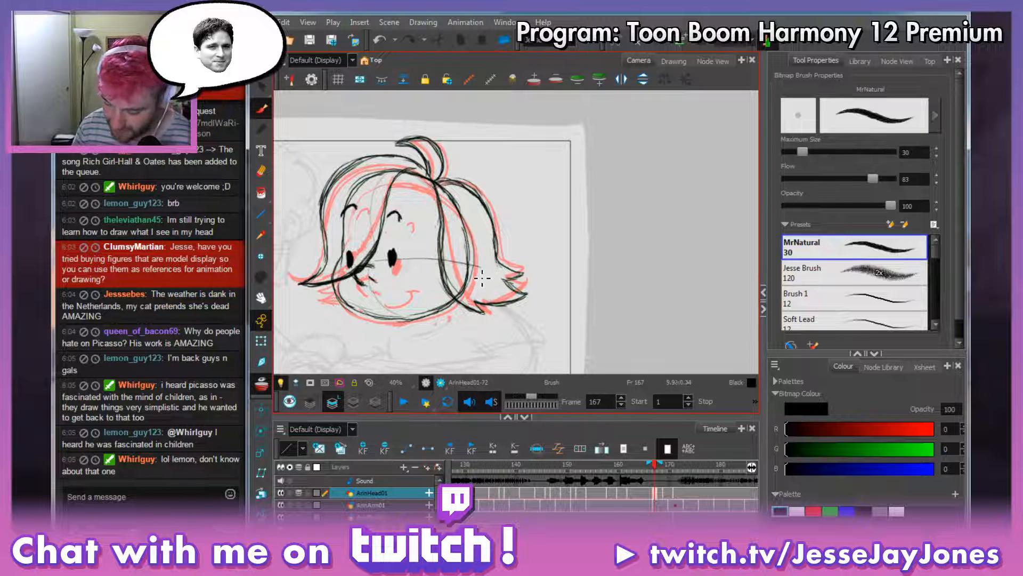
pyautogui.moveTo(439, 260); pyautogui.dragTo(471, 273)
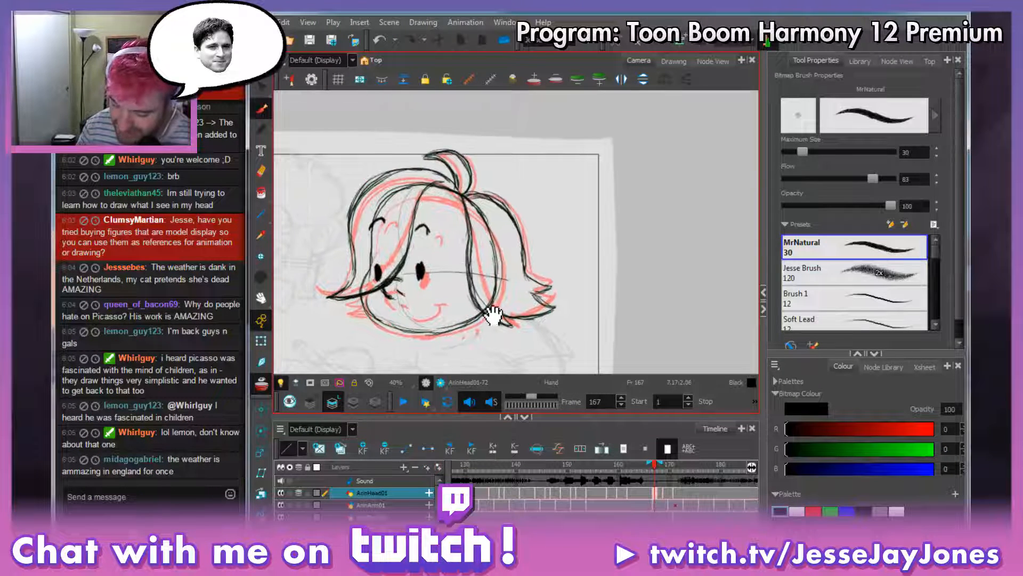
pyautogui.moveTo(492, 314)
pyautogui.mouseDown()
pyautogui.moveTo(464, 279)
pyautogui.moveTo(537, 300)
pyautogui.mouseUp()
pyautogui.hotkey('ctrl', 's')
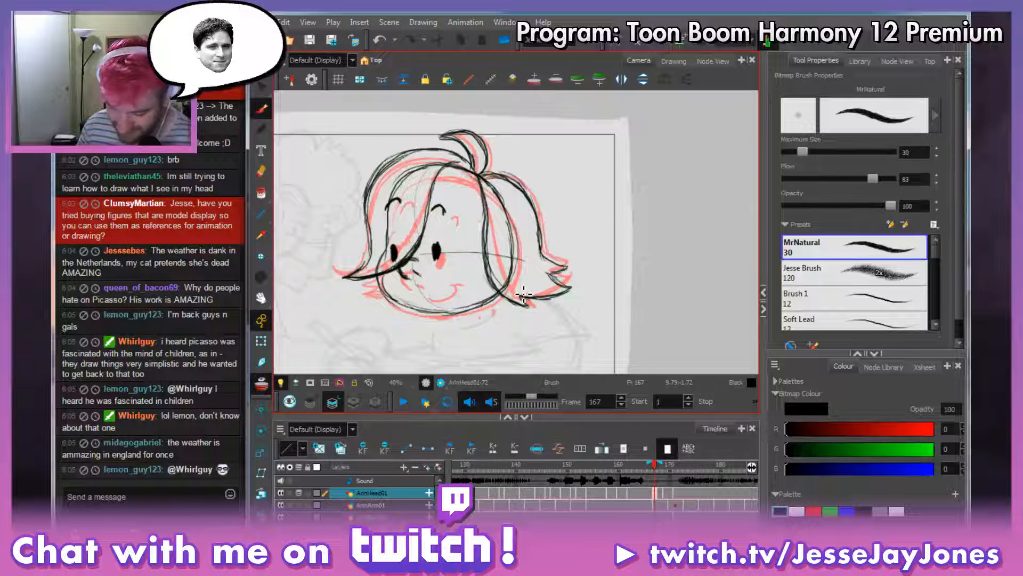
# Flip repeatedly between frames 166 and 167 to compare the head and hair movement.
pyautogui.press(',')
pyautogui.press('.')
pyautogui.press(',')
pyautogui.press('.')
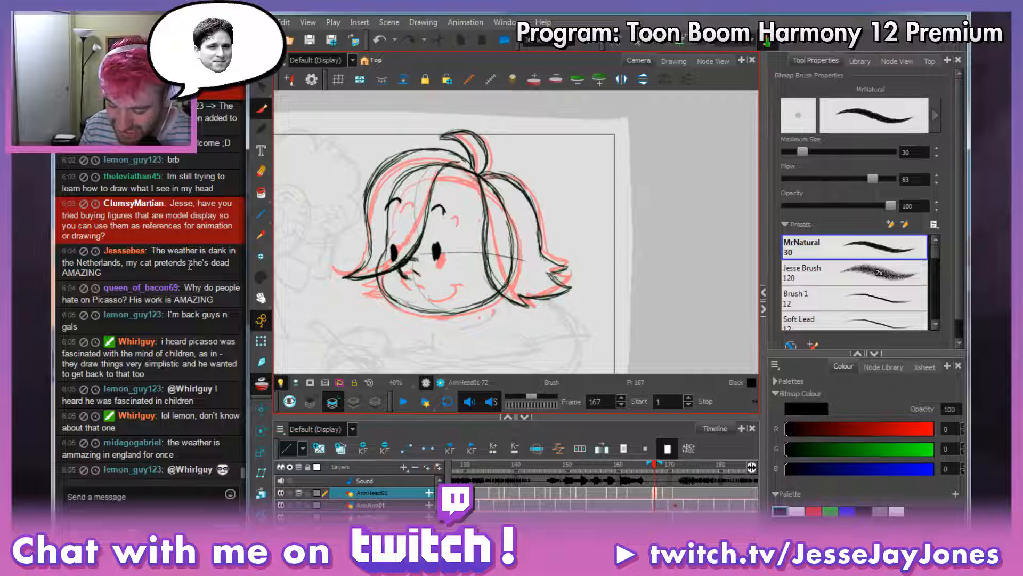
pyautogui.press(',')
pyautogui.press('.')
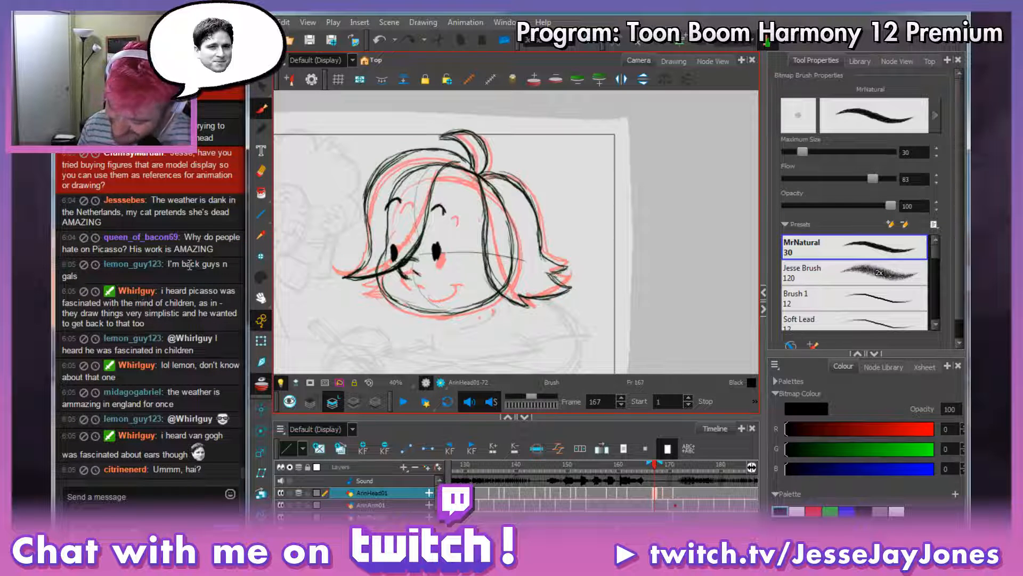
pyautogui.press(',')
pyautogui.press('.')
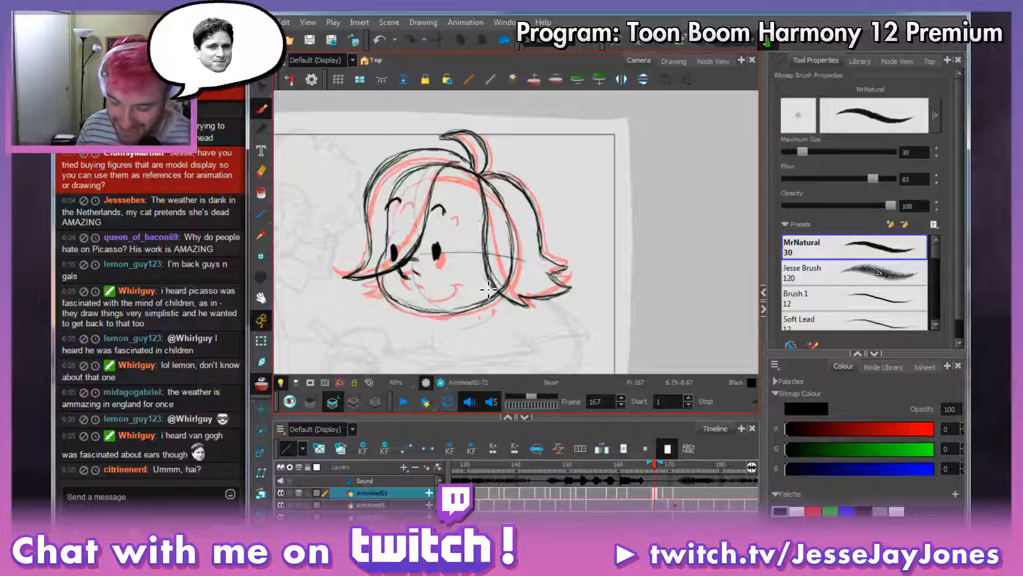
pyautogui.press('space')
pyautogui.moveTo(485, 279); pyautogui.dragTo(486, 284)
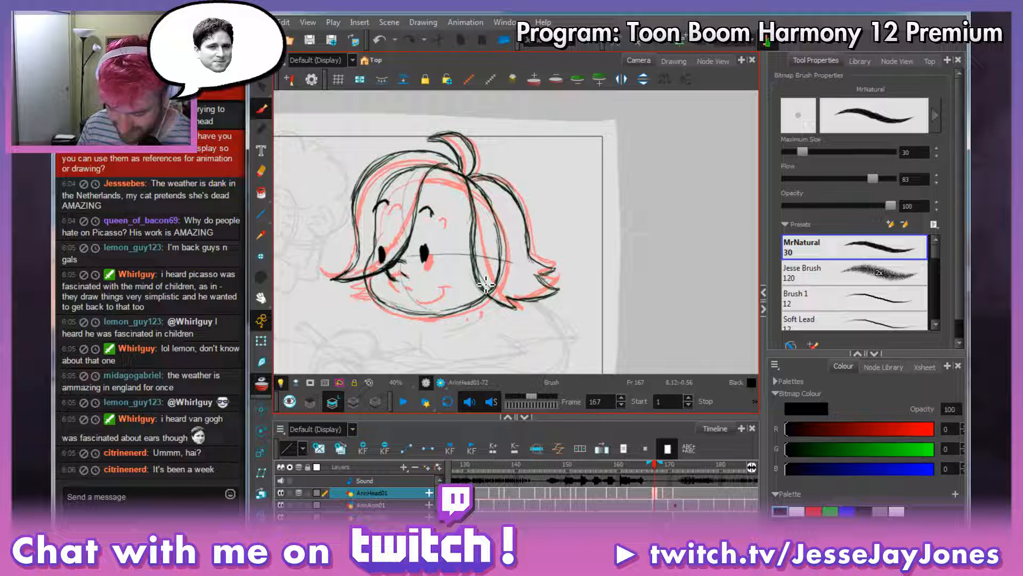
pyautogui.press(',')
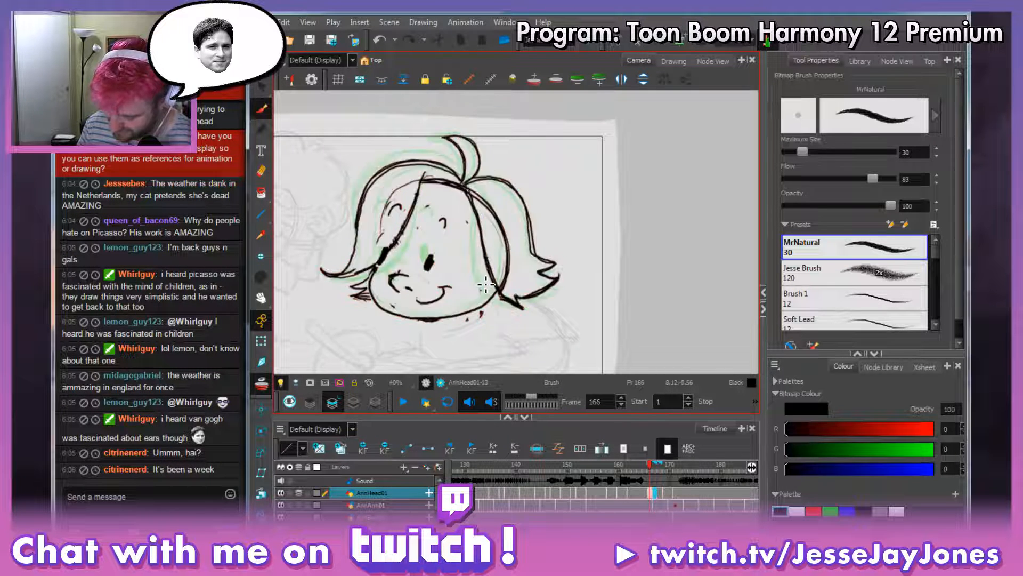
pyautogui.press('.')
pyautogui.press(',')
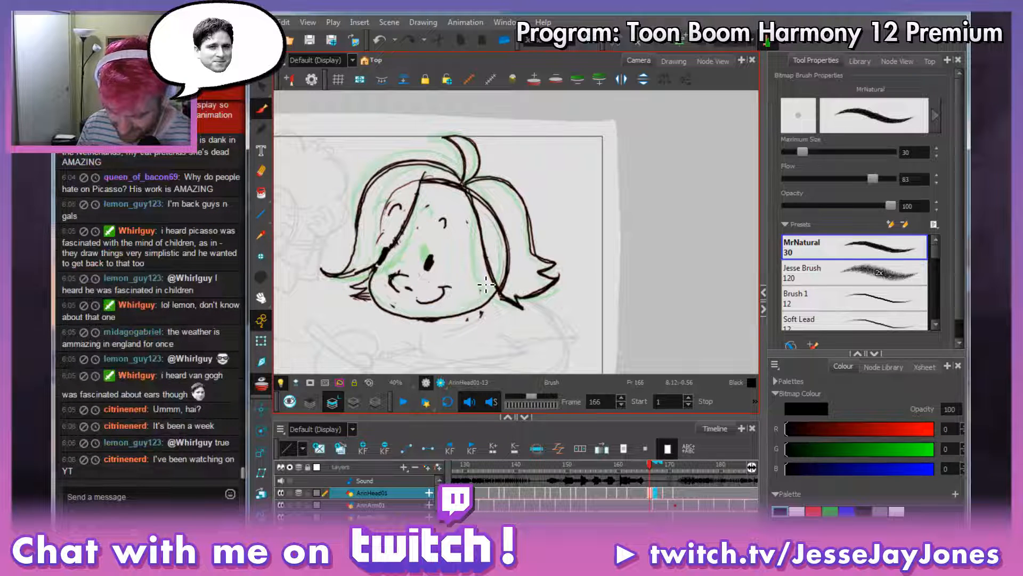
pyautogui.press('.')
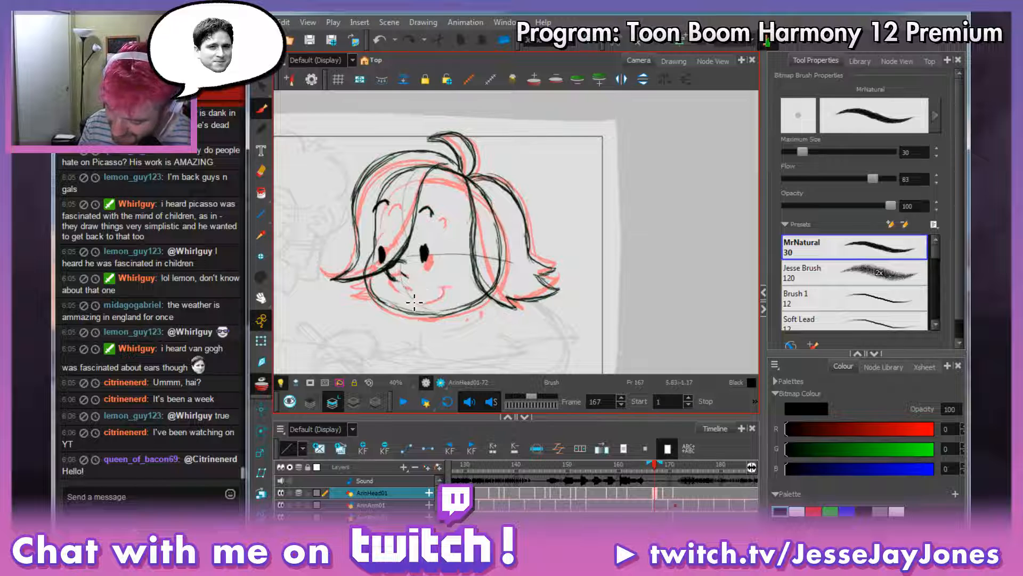
pyautogui.press(',')
pyautogui.press('.')
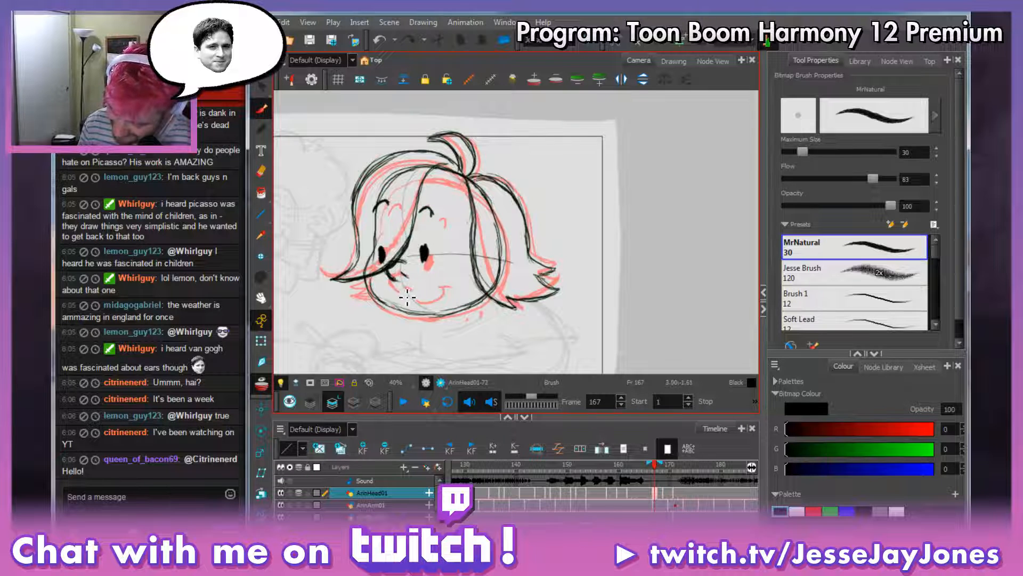
# Draw the curved smile with its cheek crease on frame 167 and compare it against frame 166.
pyautogui.moveTo(434, 282)
pyautogui.mouseDown()
pyautogui.moveTo(404, 292)
pyautogui.moveTo(439, 279)
pyautogui.mouseUp()
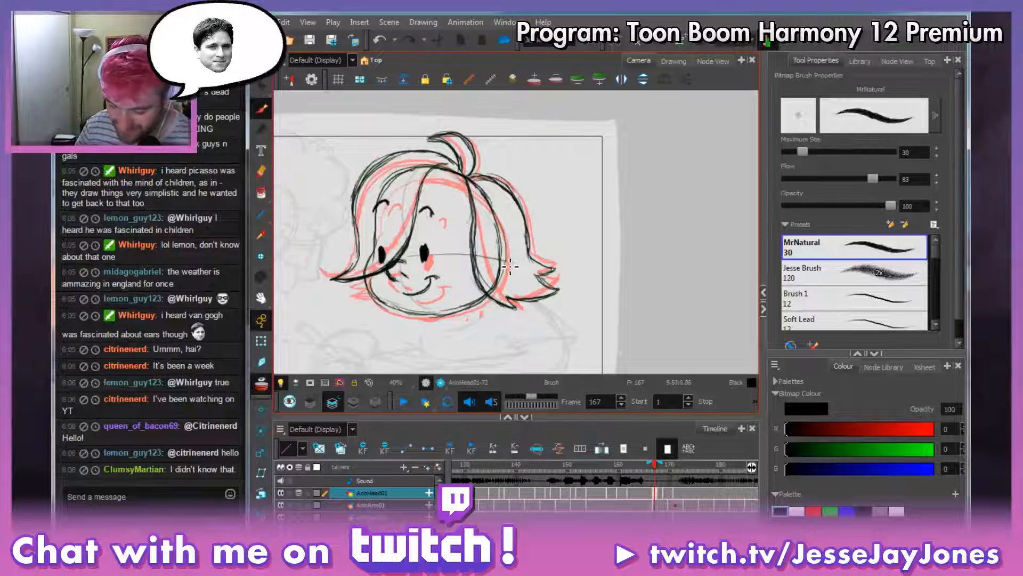
pyautogui.press('space')
pyautogui.moveTo(527, 289); pyautogui.dragTo(489, 232)
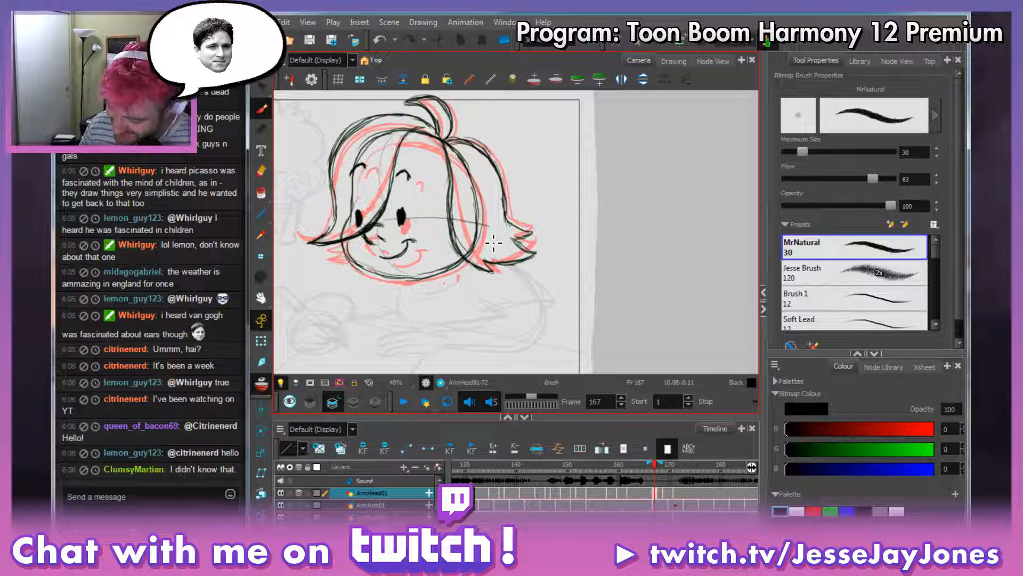
pyautogui.press(',')
pyautogui.press('.')
pyautogui.press(',')
pyautogui.press('.')
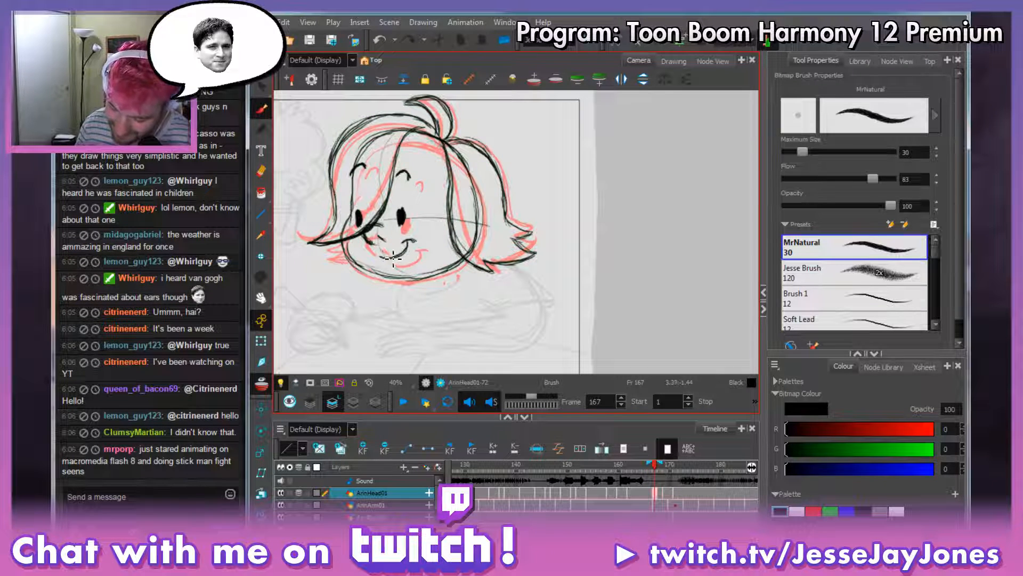
# Trim the lower curve of the smile with the Eraser and return to the Brush.
pyautogui.press('e')
pyautogui.moveTo(393, 259); pyautogui.dragTo(405, 253)
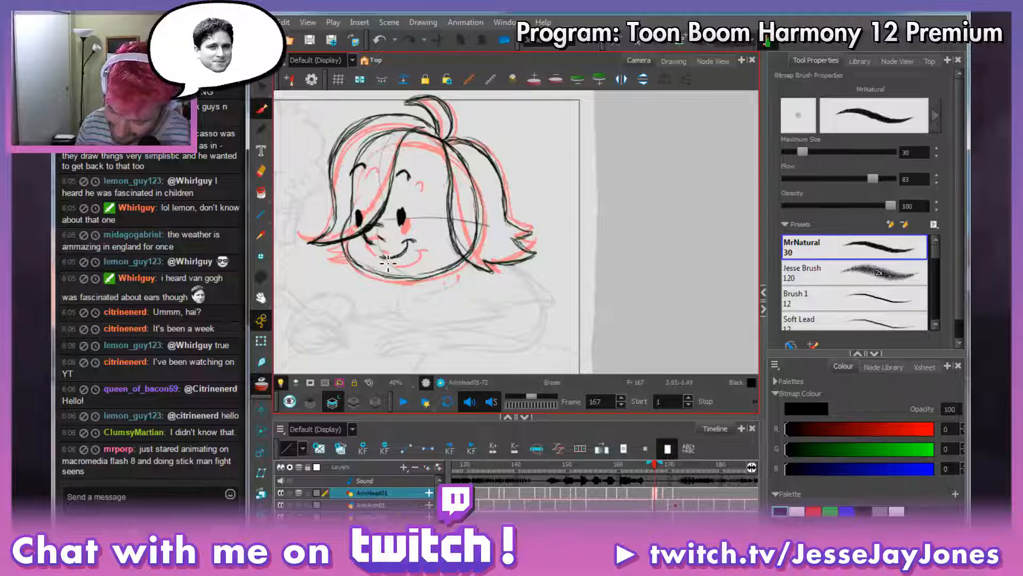
pyautogui.press('e')
pyautogui.press('v')
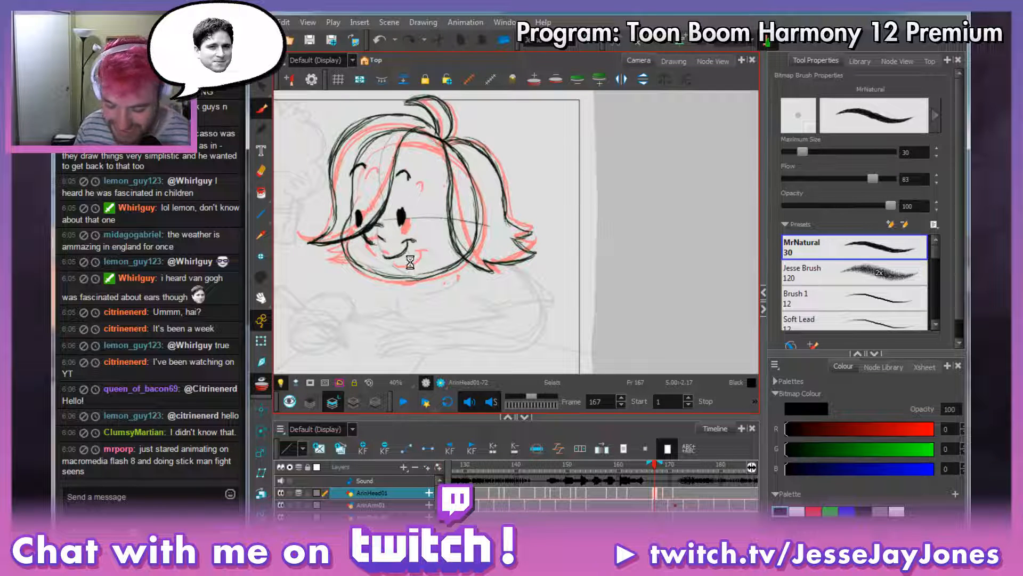
pyautogui.moveTo(578, 279); pyautogui.dragTo(613, 304)
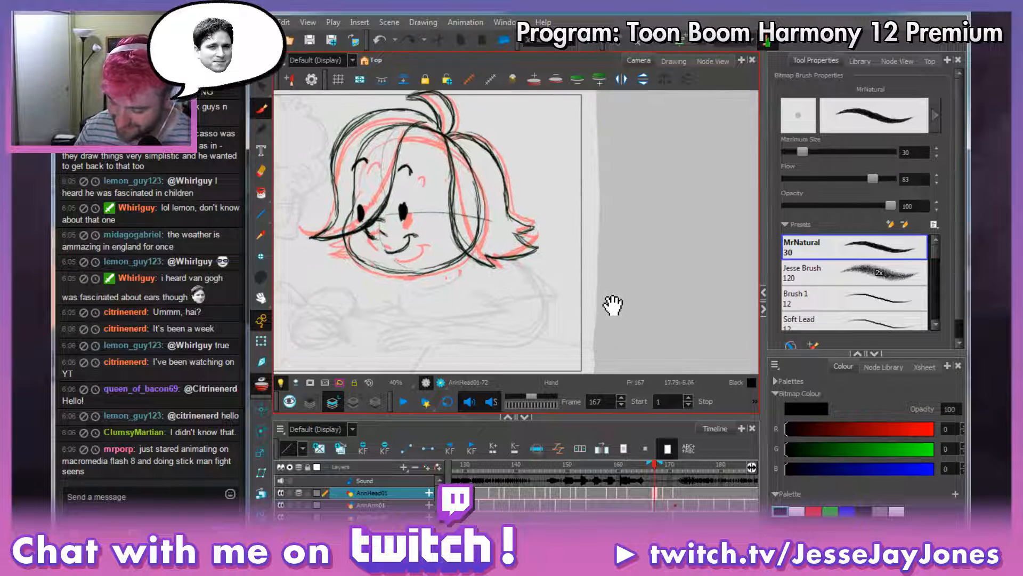
pyautogui.press('b')
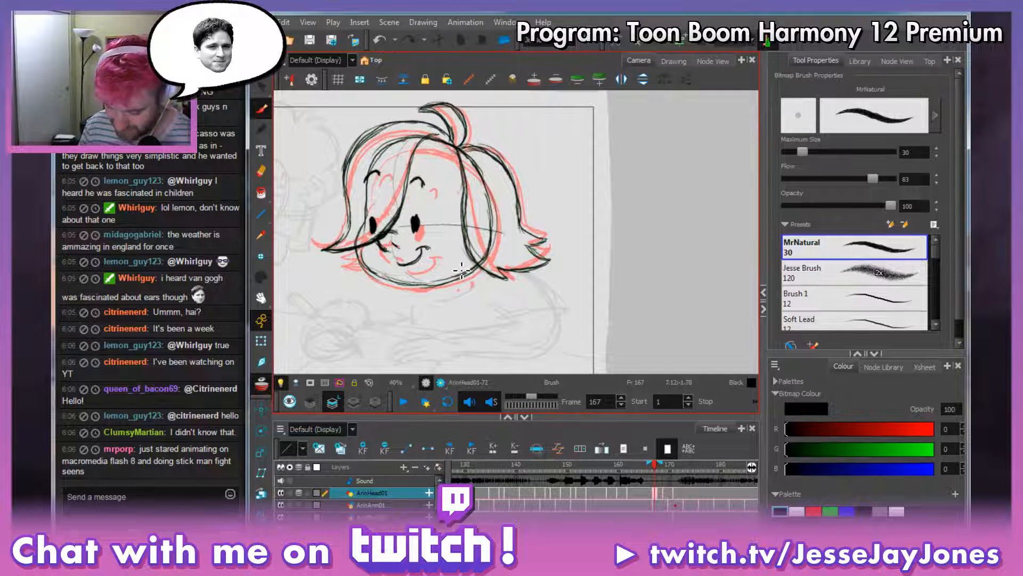
# Clean up the rough marks around the far cheek and below the mouth on frame 167, and check the result against frame 166.
pyautogui.hotkey('alt', 'e')
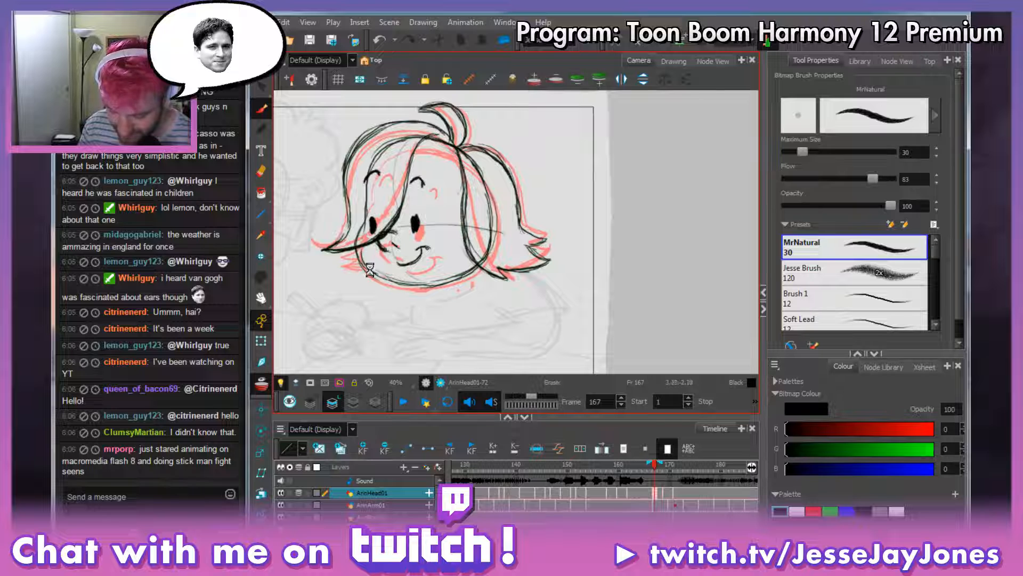
pyautogui.hotkey('alt', 'b')
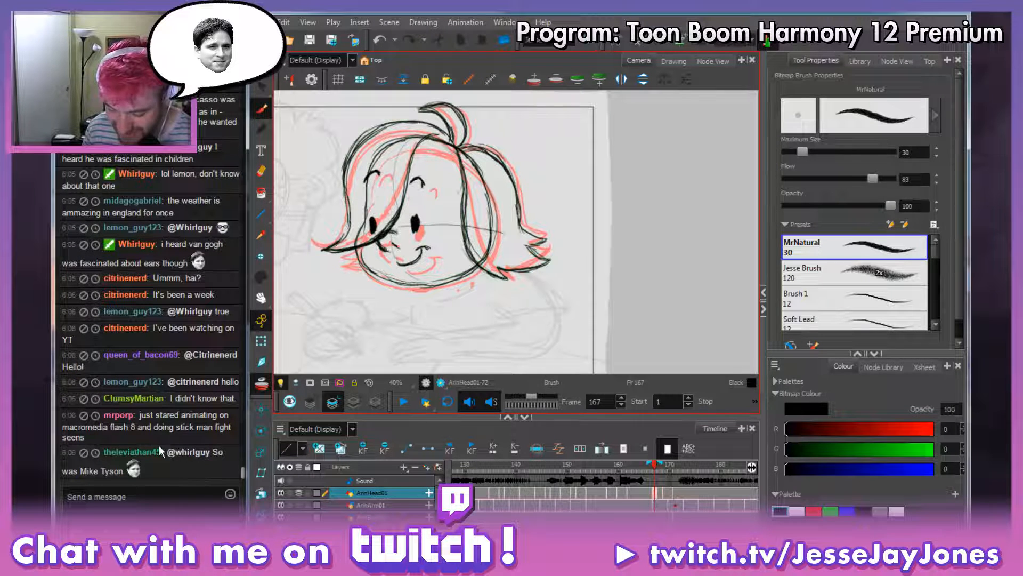
pyautogui.press('space')
pyautogui.moveTo(583, 267)
pyautogui.mouseDown()
pyautogui.moveTo(546, 211)
pyautogui.moveTo(564, 265)
pyautogui.mouseUp()
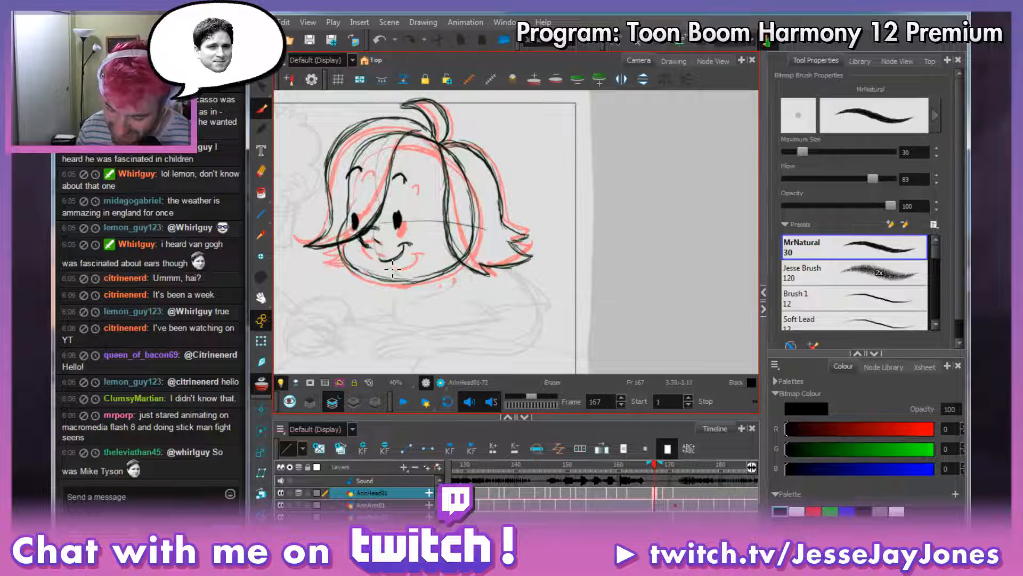
pyautogui.hotkey('alt', 'e')
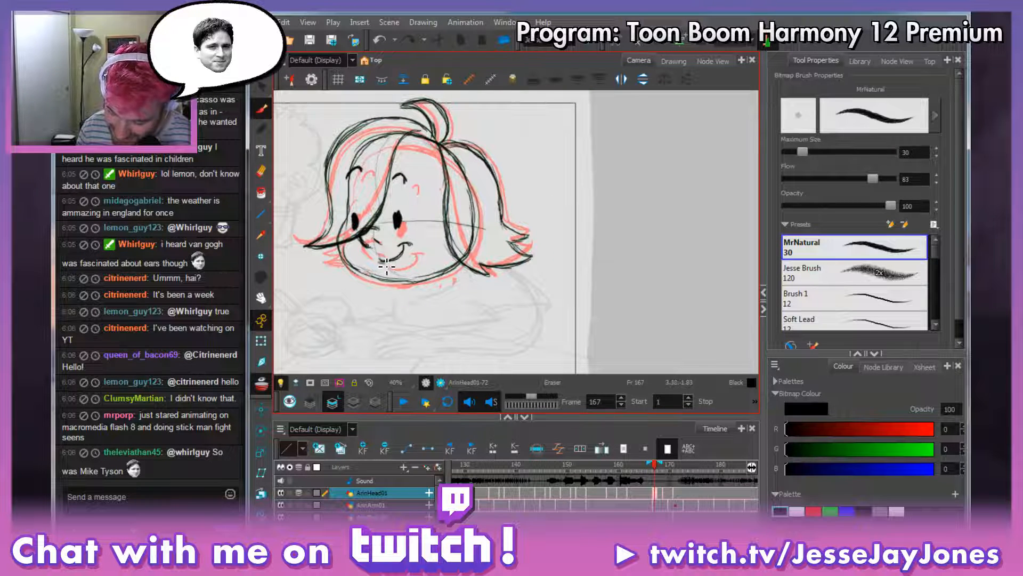
pyautogui.hotkey('alt', 'b')
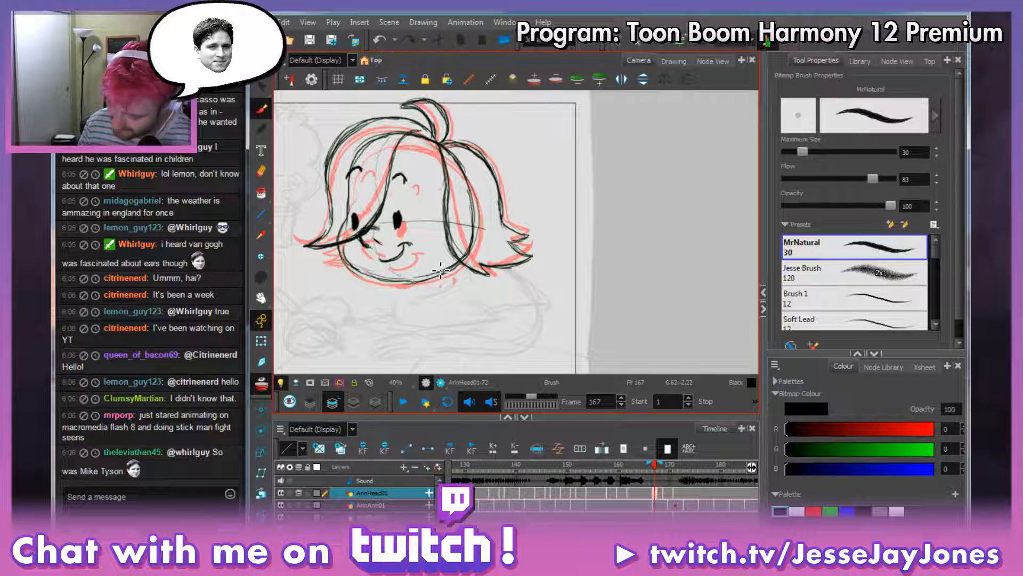
pyautogui.press(',')
pyautogui.press('.')
pyautogui.press(',')
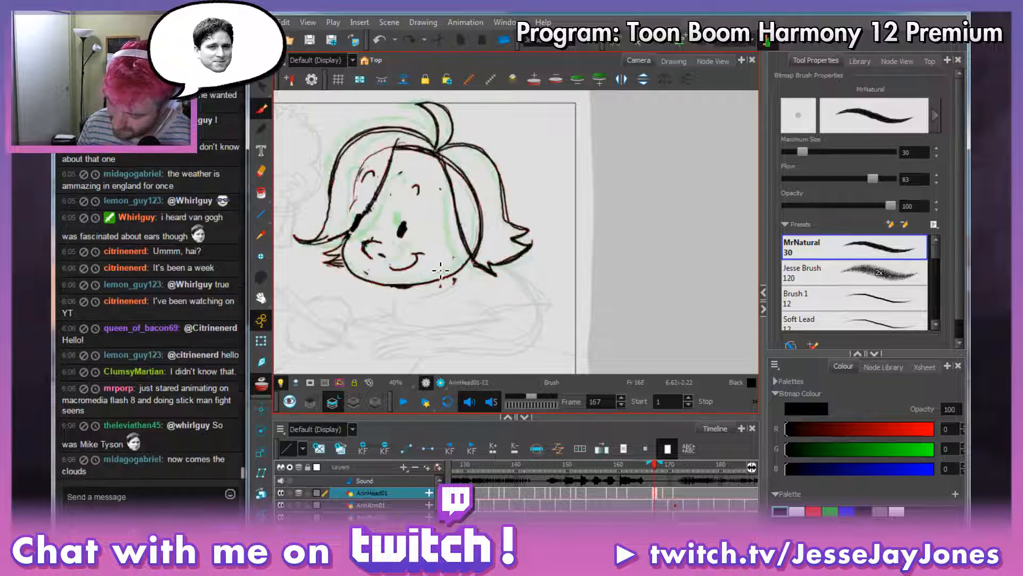
pyautogui.press('.')
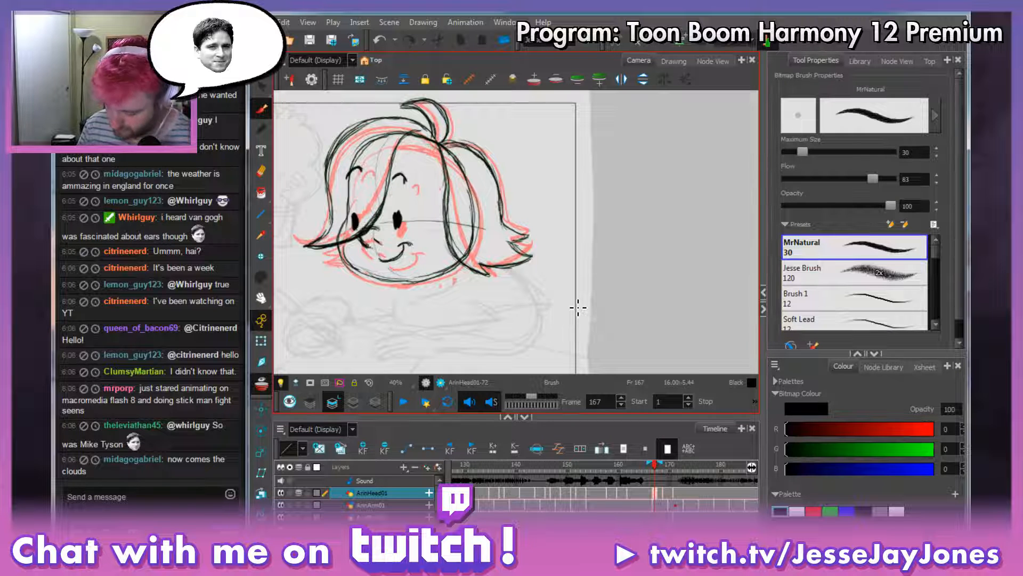
# Step through the head drawings from frame 167 to 173 and return to frame 169.
pyautogui.press('.')
pyautogui.press('.')
pyautogui.press('.')
pyautogui.press('.')
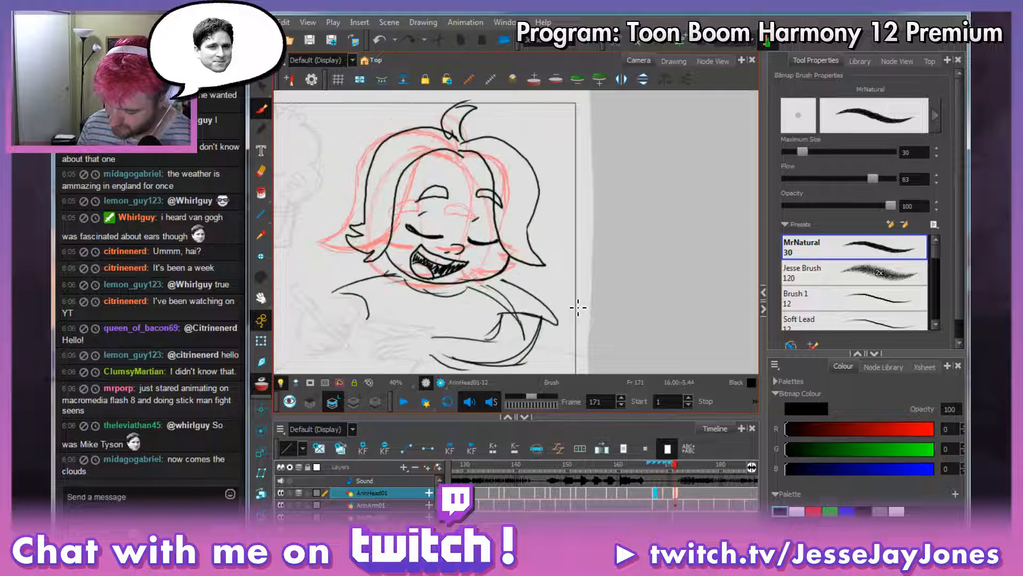
pyautogui.press('.')
pyautogui.press('.')
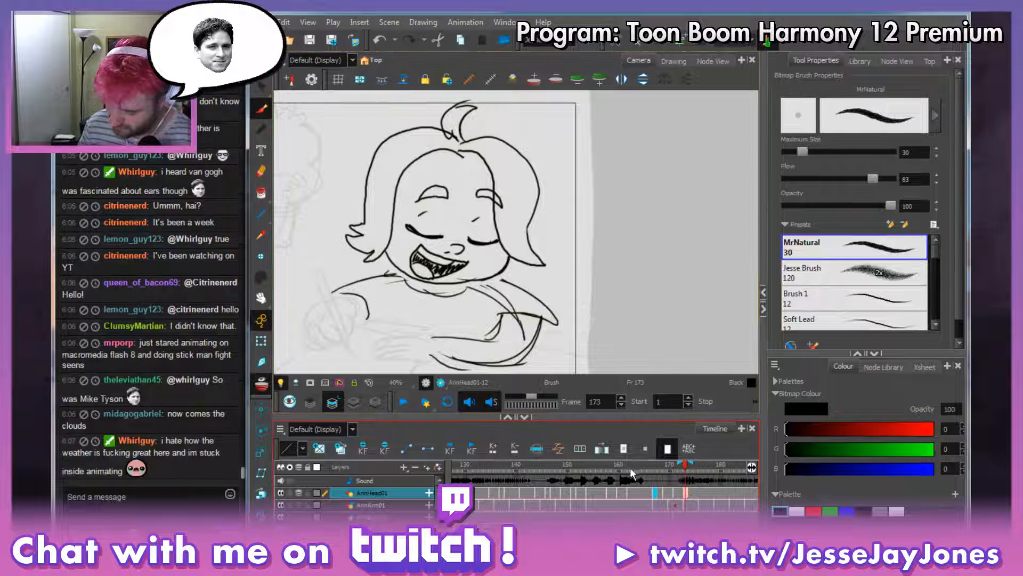
pyautogui.moveTo(632, 474); pyautogui.dragTo(670, 474)
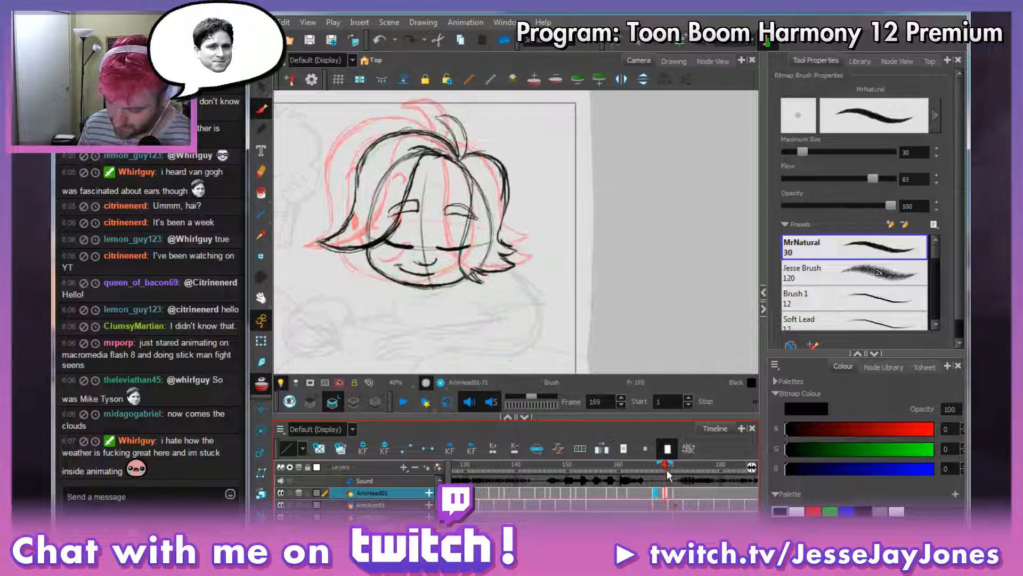
# Turn off onion skin and flip back to frame 162 and forward to frame 169 to review the head turn.
pyautogui.click(264, 383)
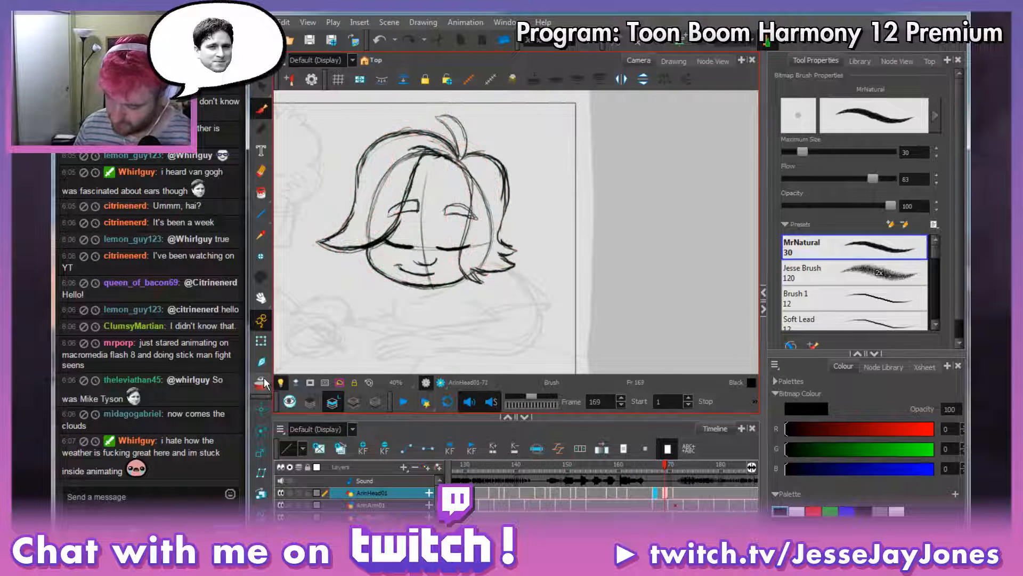
pyautogui.press(',')
pyautogui.press(',')
pyautogui.press(',')
pyautogui.press(',')
pyautogui.press(',')
pyautogui.press(',')
pyautogui.press(',')
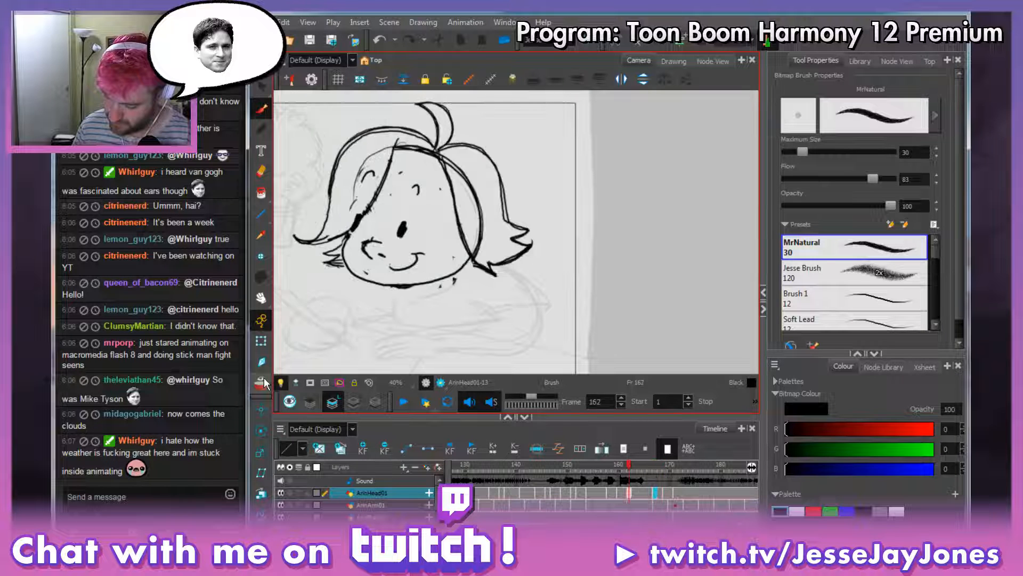
pyautogui.press('.')
pyautogui.press('.')
pyautogui.press('.')
pyautogui.press('.')
pyautogui.press('.')
pyautogui.press('.')
pyautogui.press('.')
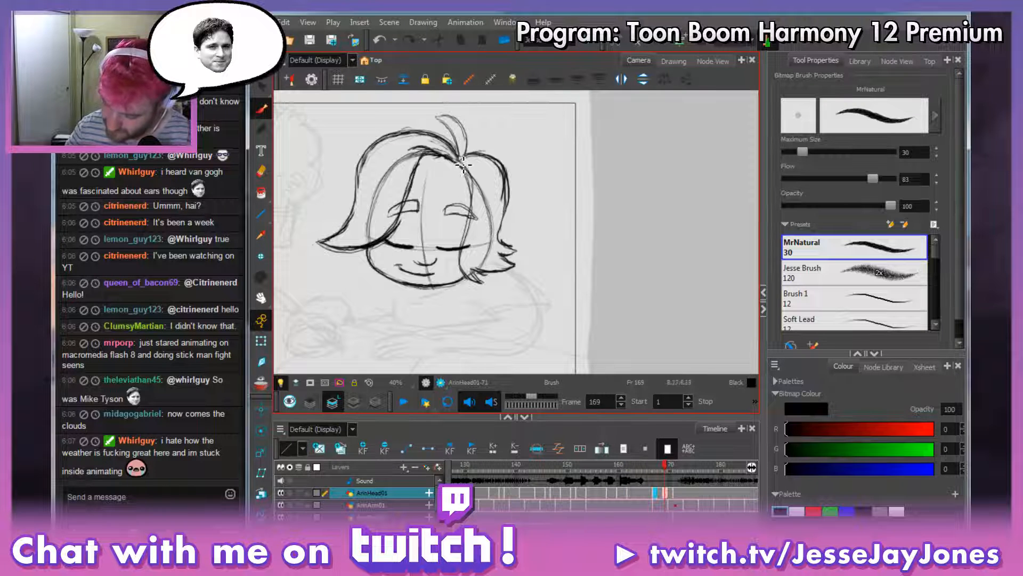
# Redraw the inner hair line beside the closed eye on frame 169 and erase the surplus strokes around it.
pyautogui.moveTo(463, 164)
pyautogui.mouseDown()
pyautogui.moveTo(459, 274)
pyautogui.moveTo(478, 288)
pyautogui.moveTo(456, 274)
pyautogui.moveTo(468, 214)
pyautogui.moveTo(461, 165)
pyautogui.mouseUp()
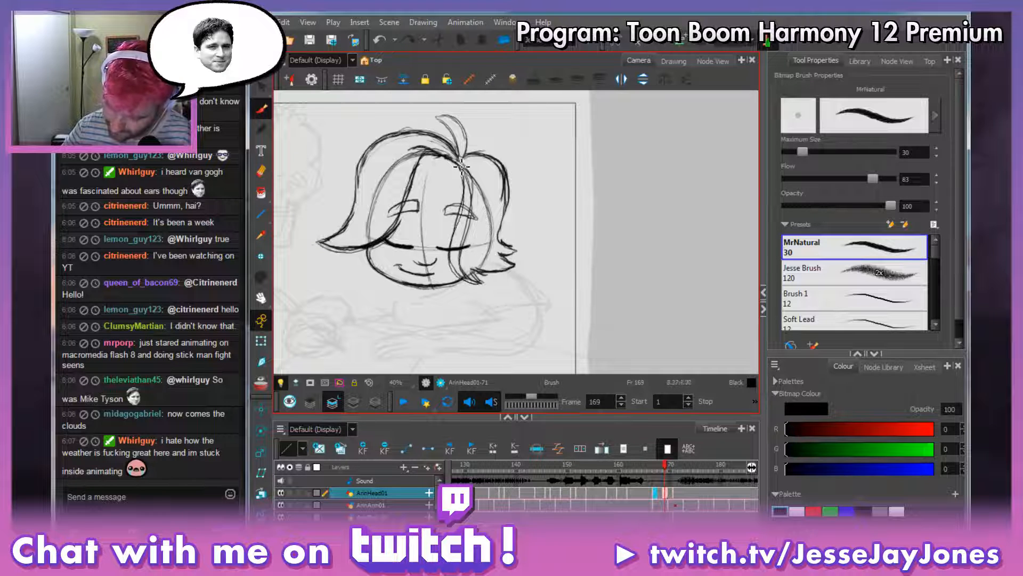
pyautogui.press('e')
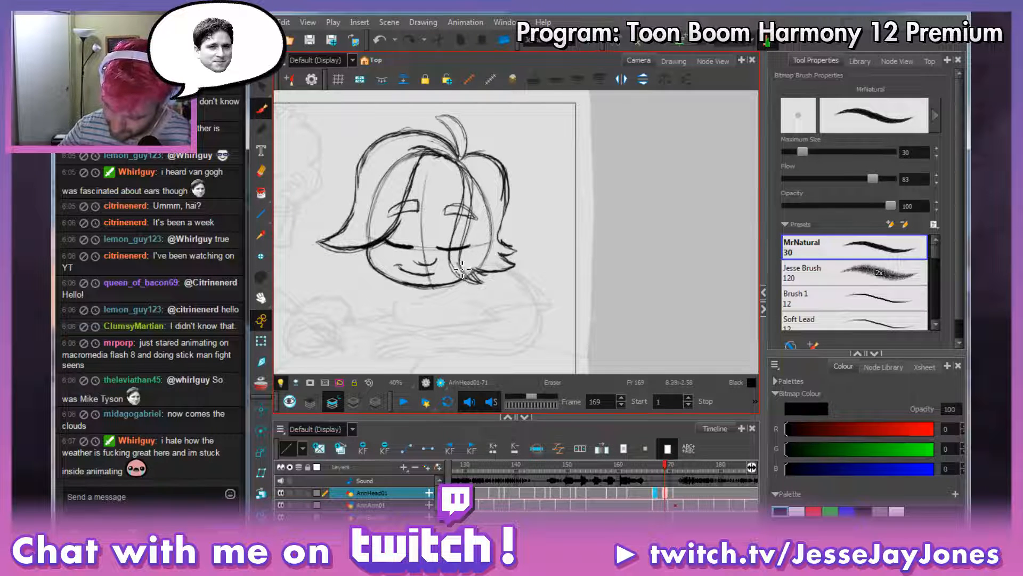
pyautogui.moveTo(466, 259)
pyautogui.mouseDown()
pyautogui.moveTo(475, 282)
pyautogui.moveTo(464, 256)
pyautogui.mouseUp()
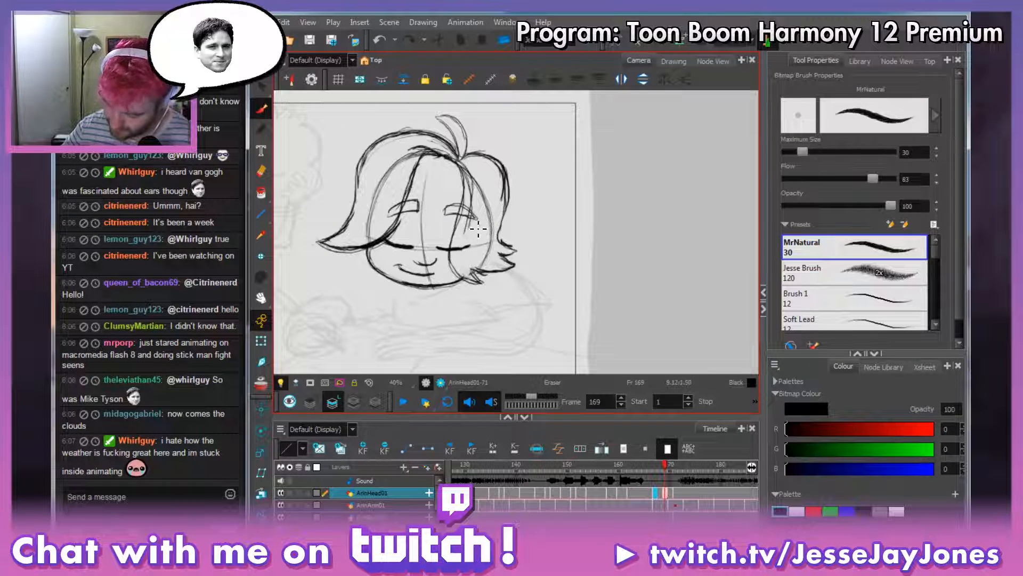
pyautogui.moveTo(475, 229); pyautogui.dragTo(472, 180)
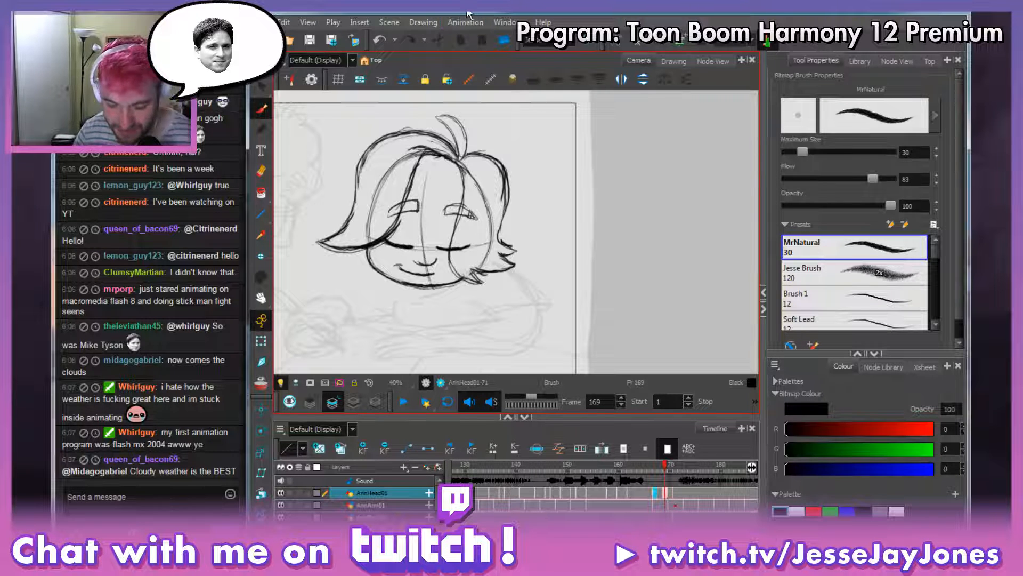
# Flip back and forth between frames 167 and 172 to check the head movement into the laughing pose.
pyautogui.moveTo(516, 308)
pyautogui.mouseDown()
pyautogui.moveTo(477, 263)
pyautogui.moveTo(463, 274)
pyautogui.mouseUp()
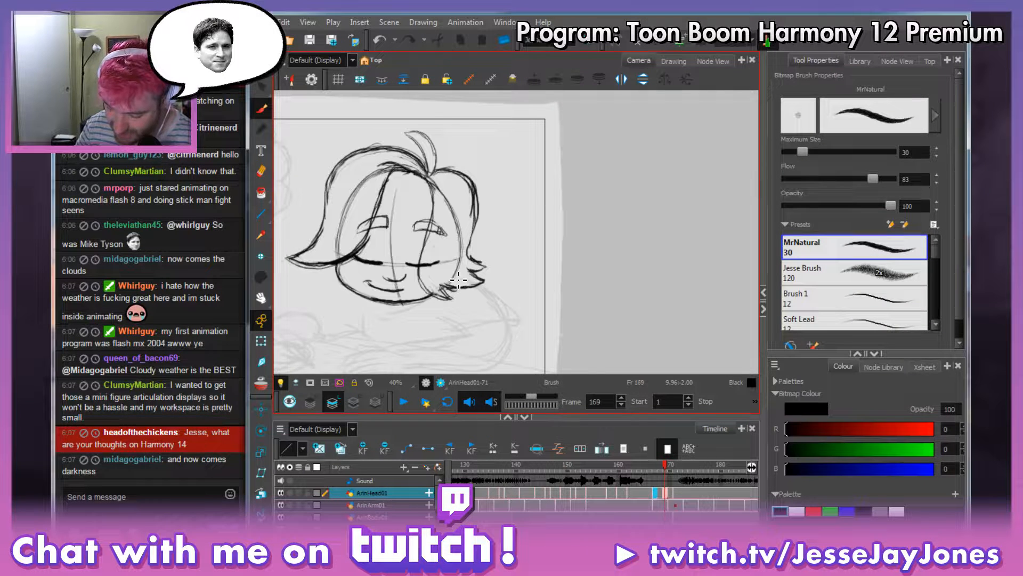
pyautogui.press('.')
pyautogui.press('.')
pyautogui.press('.')
pyautogui.press(',')
pyautogui.press(',')
pyautogui.press(',')
pyautogui.press(',')
pyautogui.press(',')
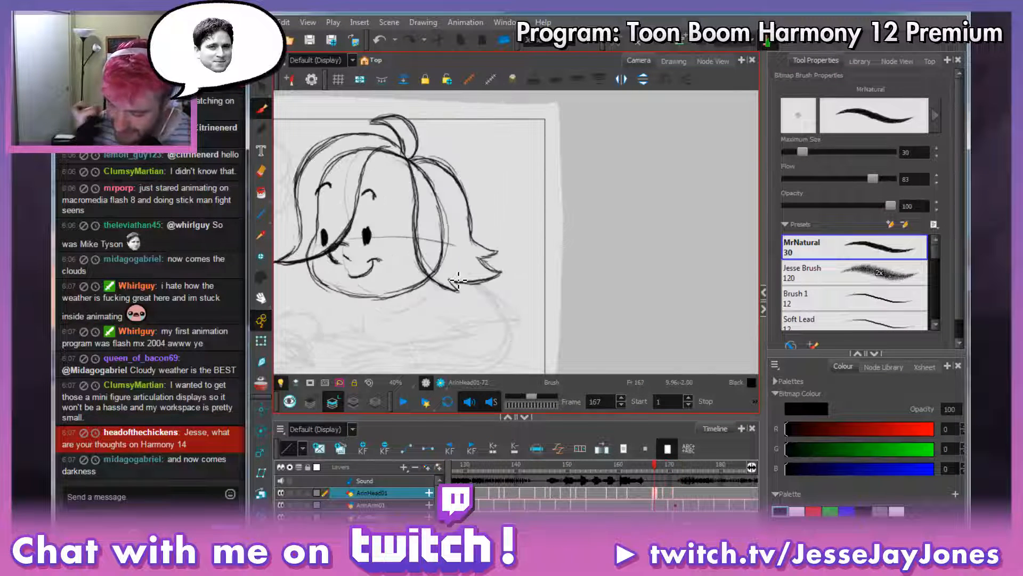
pyautogui.press('.')
pyautogui.press('.')
pyautogui.press('.')
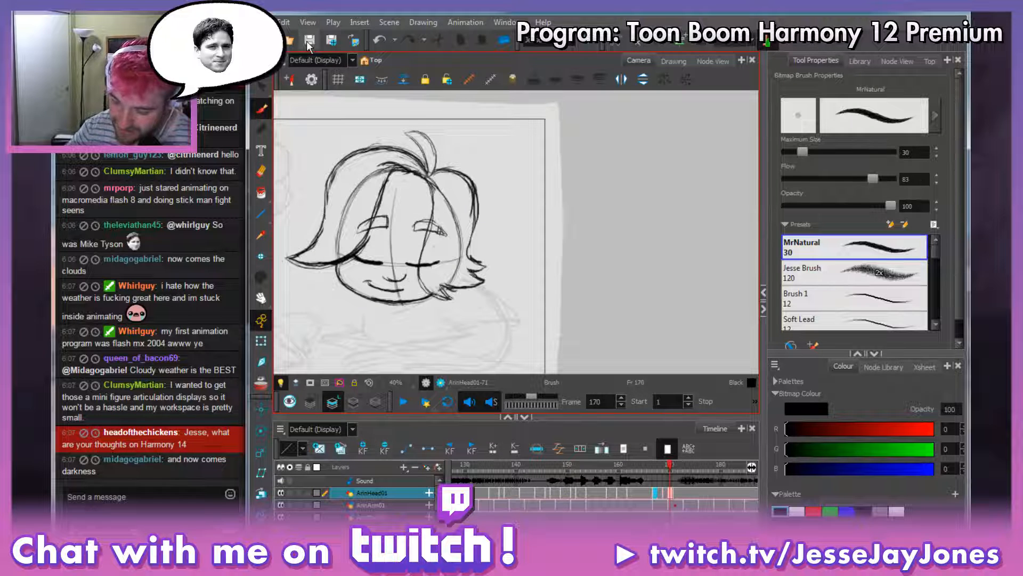
pyautogui.press(',')
pyautogui.press(',')
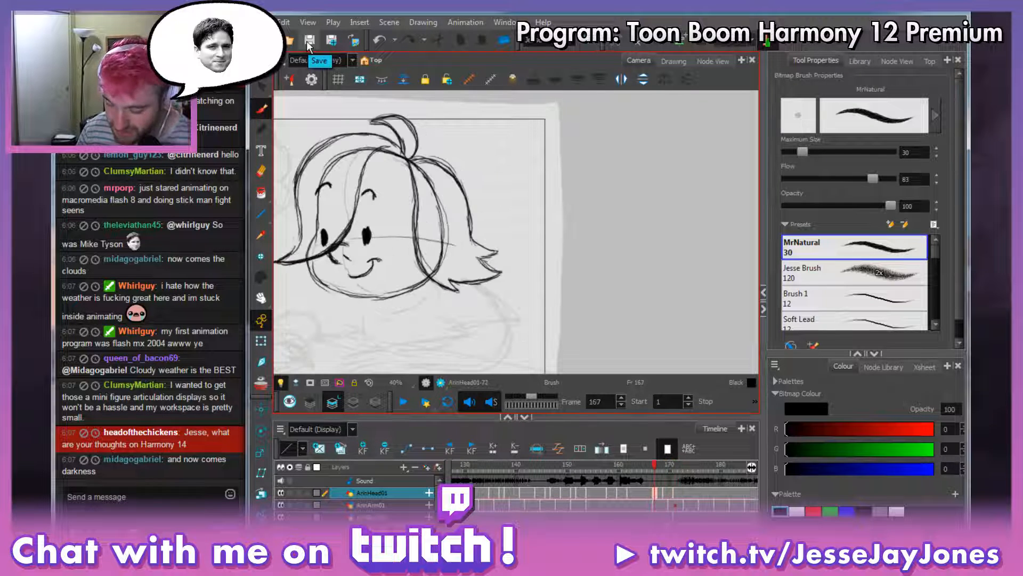
pyautogui.press('.')
pyautogui.press('.')
pyautogui.press('.')
pyautogui.press('.')
pyautogui.press('.')
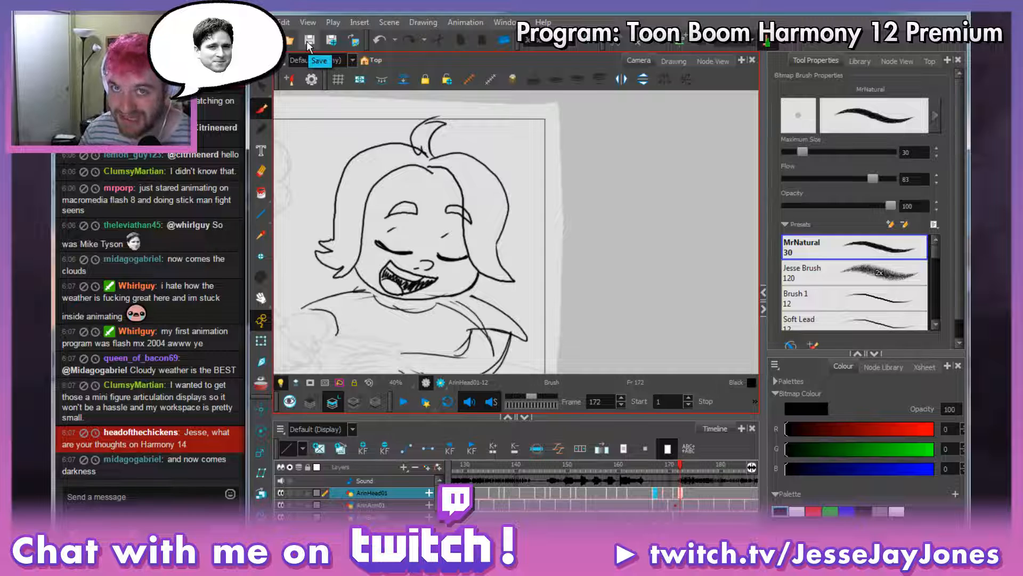
pyautogui.press(',')
pyautogui.press(',')
pyautogui.press(',')
pyautogui.press('.')
pyautogui.press('.')
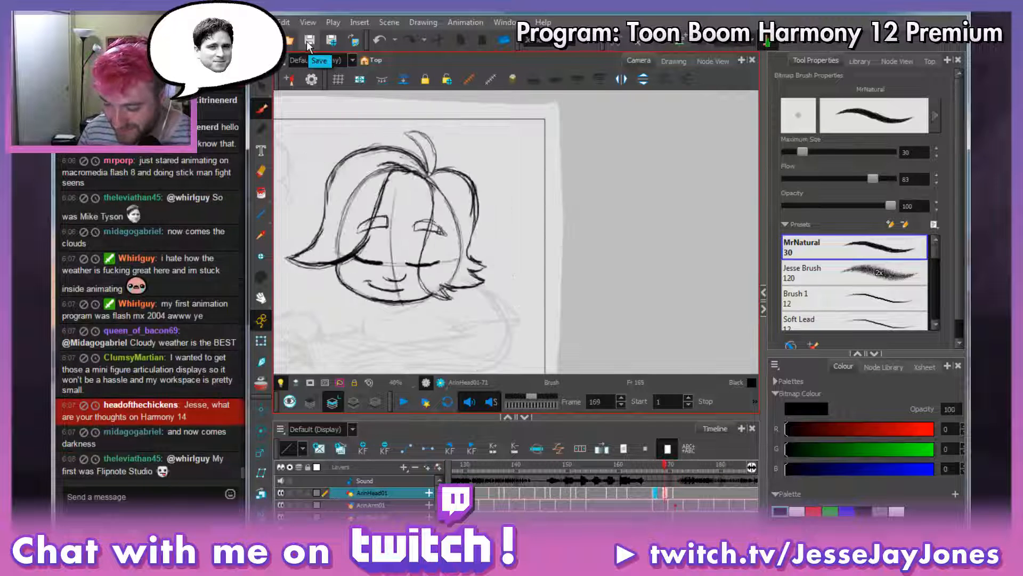
pyautogui.press(',')
pyautogui.press(',')
pyautogui.press(',')
pyautogui.press(',')
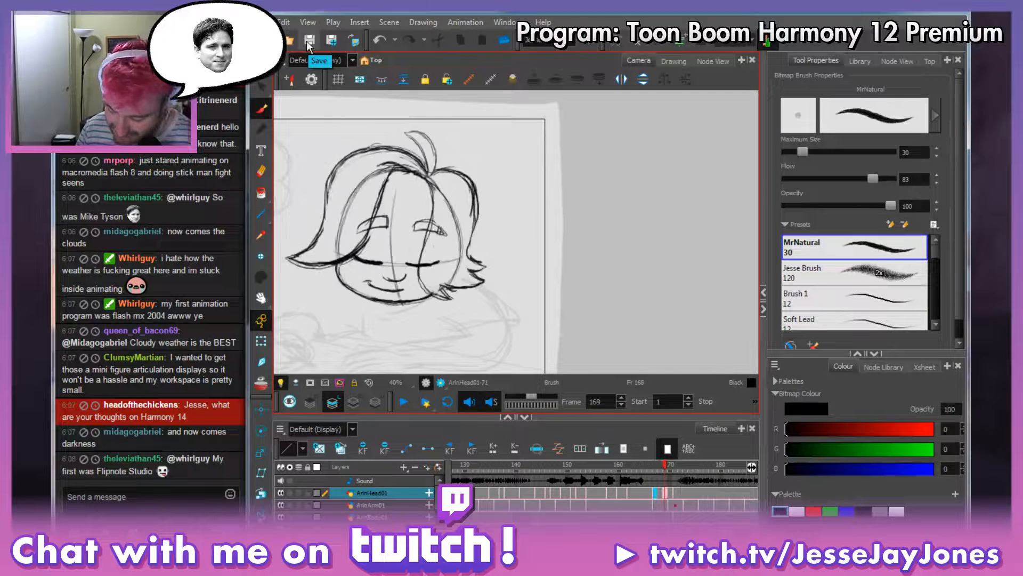
pyautogui.press('.')
pyautogui.press('.')
pyautogui.press('.')
pyautogui.press('.')
pyautogui.press('.')
pyautogui.press(',')
pyautogui.press('.')
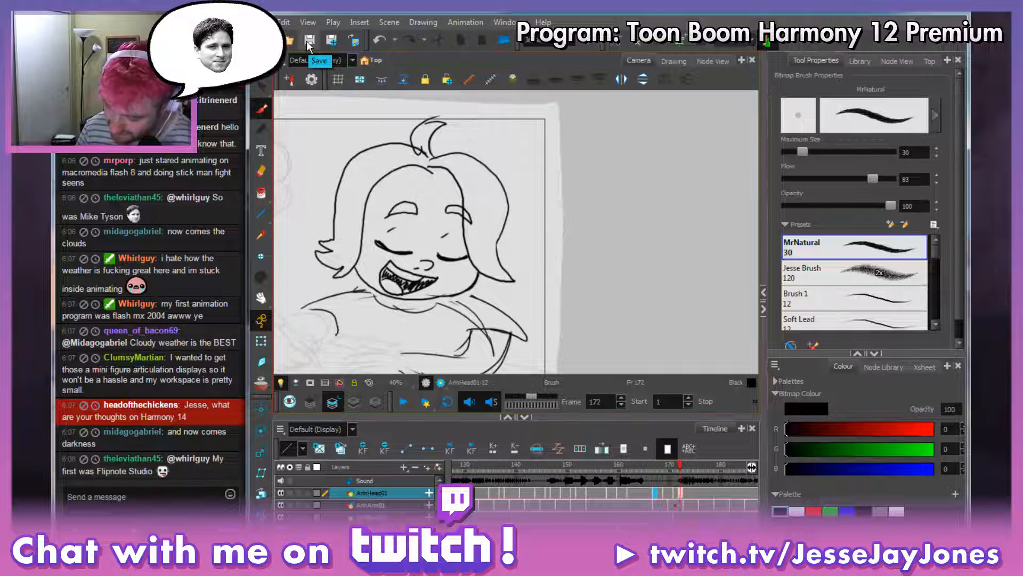
# Delete the laughing drawing's exposure at frame 172 on the AnnHead01 layer.
pyautogui.click(685, 496)
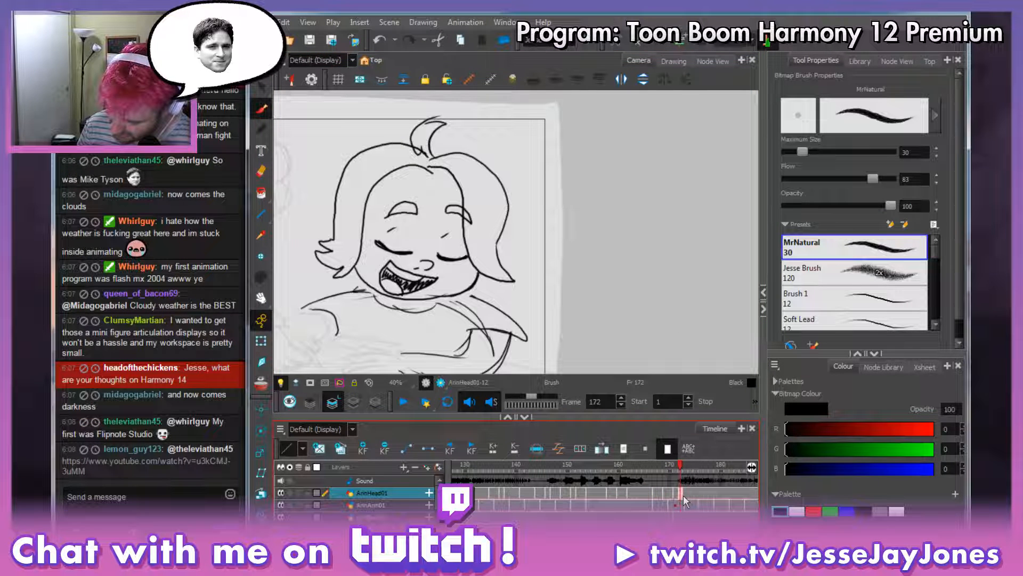
pyautogui.press('.')
pyautogui.press('space')
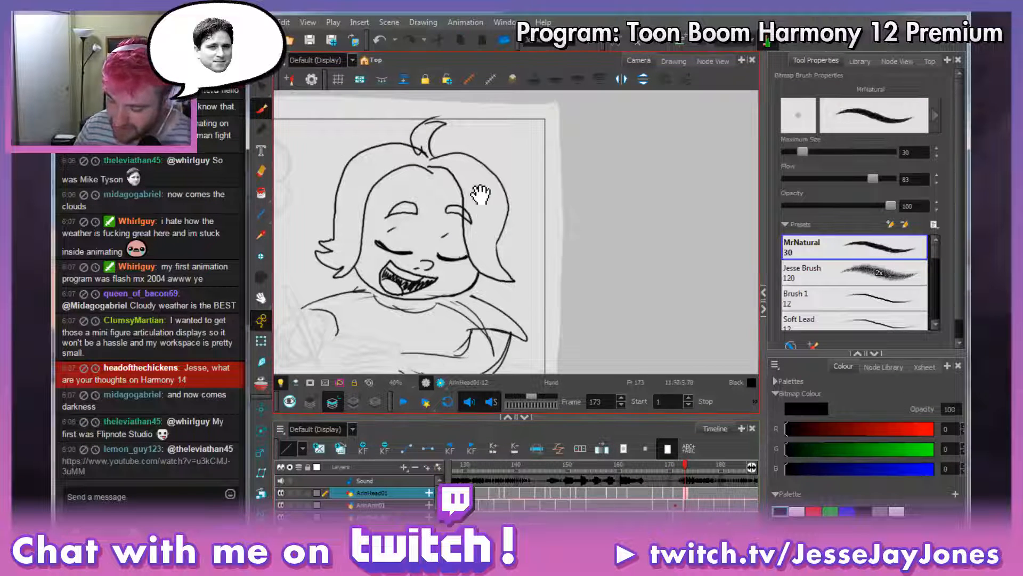
pyautogui.moveTo(480, 195); pyautogui.dragTo(486, 205)
pyautogui.click(679, 495)
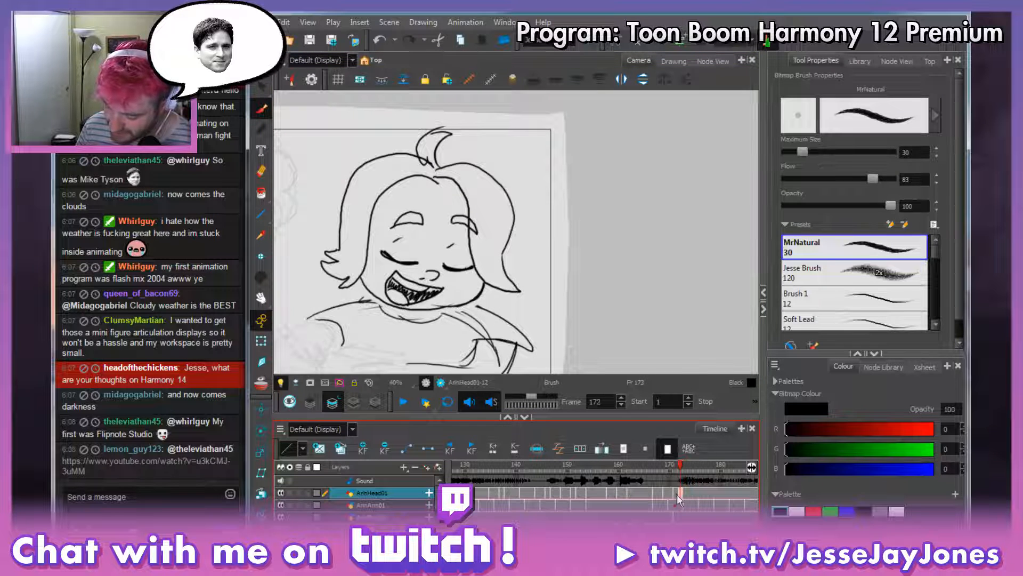
pyautogui.press('Delete')
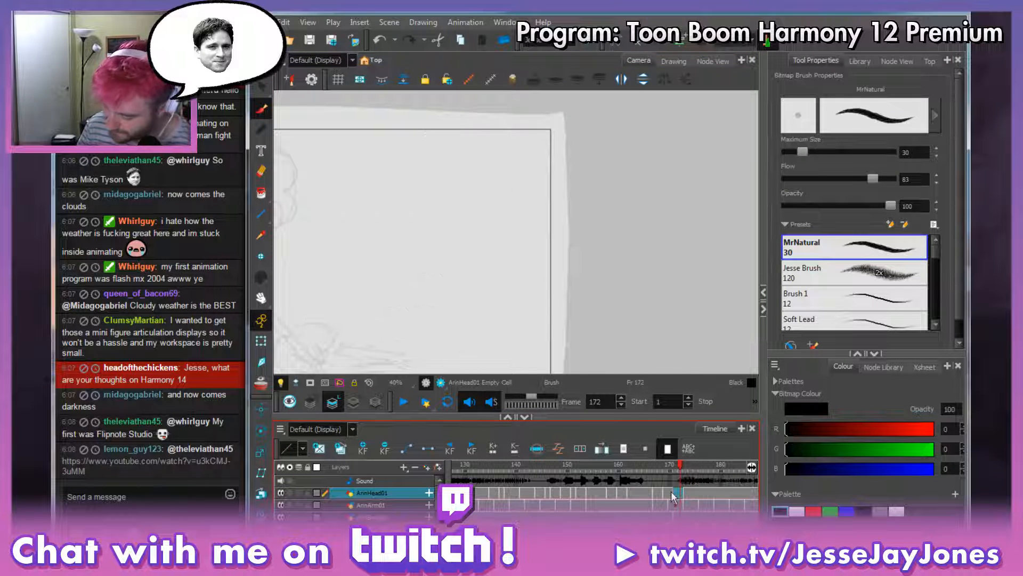
# Turn on onion skin and sketch the head outline in red on frame 172, trimming the excess above the crown.
pyautogui.click(260, 383)
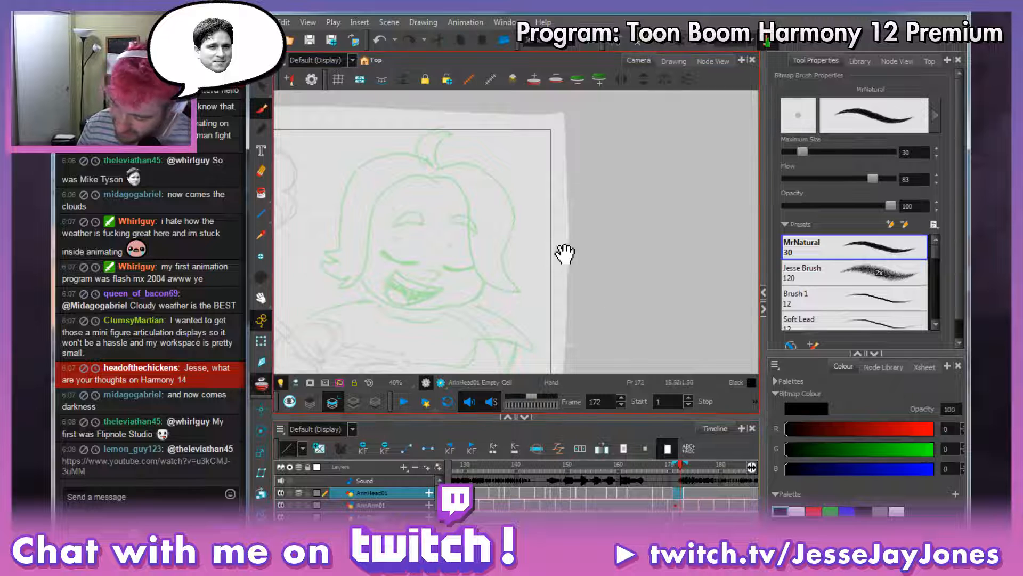
pyautogui.moveTo(567, 251); pyautogui.dragTo(549, 254)
pyautogui.click(814, 512)
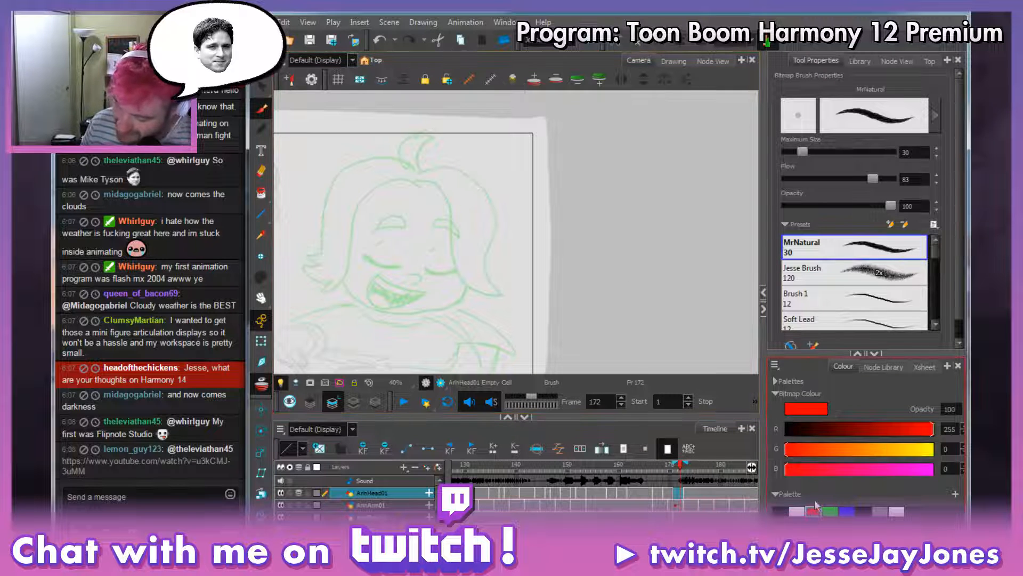
pyautogui.moveTo(345, 221)
pyautogui.mouseDown()
pyautogui.moveTo(364, 270)
pyautogui.moveTo(349, 261)
pyautogui.moveTo(393, 299)
pyautogui.moveTo(449, 293)
pyautogui.moveTo(440, 300)
pyautogui.moveTo(477, 279)
pyautogui.moveTo(468, 292)
pyautogui.moveTo(482, 260)
pyautogui.moveTo(474, 279)
pyautogui.moveTo(364, 284)
pyautogui.mouseUp()
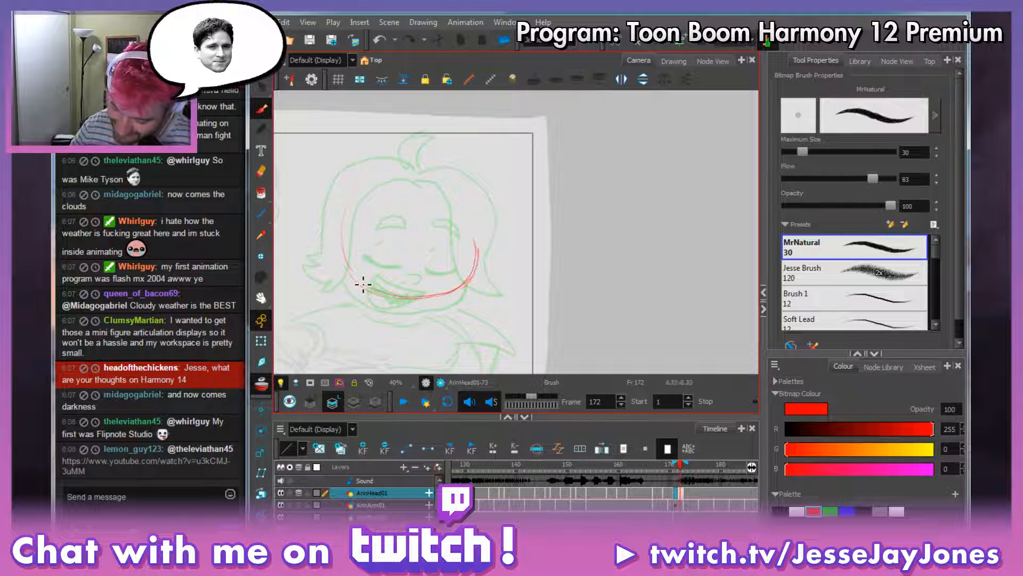
pyautogui.moveTo(355, 197); pyautogui.dragTo(417, 161)
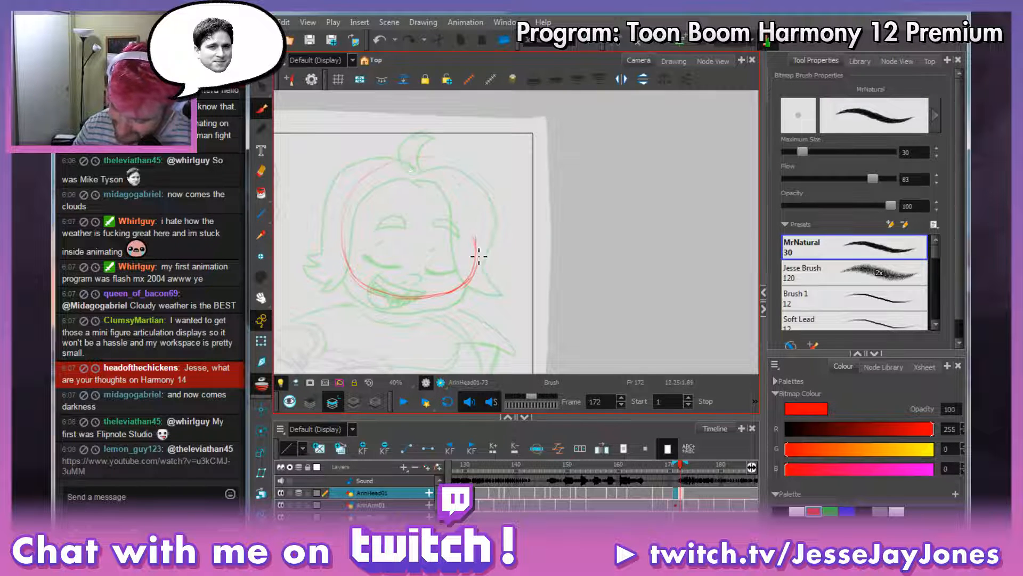
pyautogui.moveTo(478, 256)
pyautogui.mouseDown()
pyautogui.moveTo(446, 167)
pyautogui.moveTo(359, 238)
pyautogui.moveTo(441, 290)
pyautogui.moveTo(477, 262)
pyautogui.moveTo(459, 185)
pyautogui.moveTo(358, 202)
pyautogui.mouseUp()
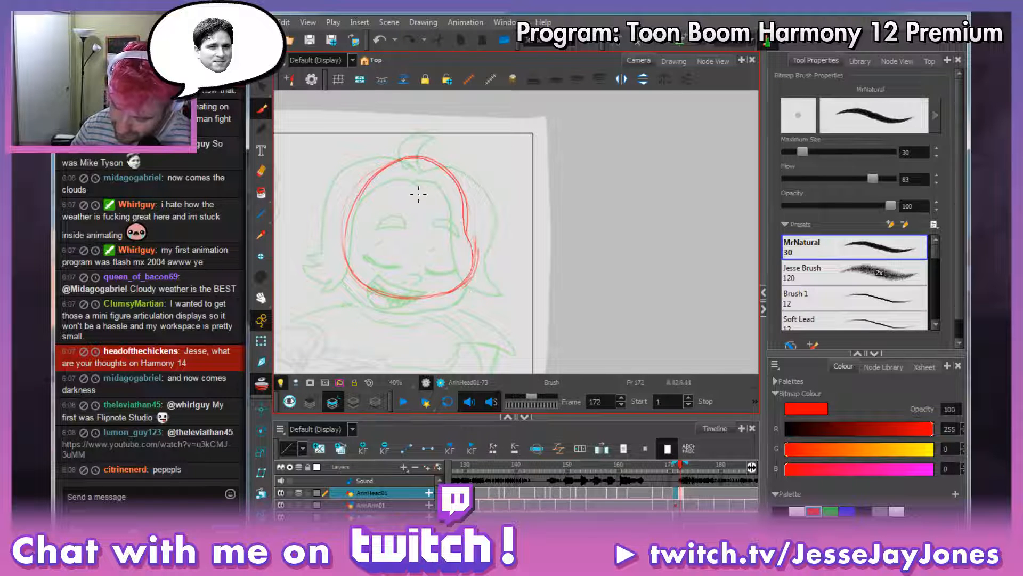
pyautogui.moveTo(460, 186)
pyautogui.mouseDown()
pyautogui.moveTo(393, 173)
pyautogui.moveTo(454, 176)
pyautogui.moveTo(423, 167)
pyautogui.moveTo(372, 182)
pyautogui.mouseUp()
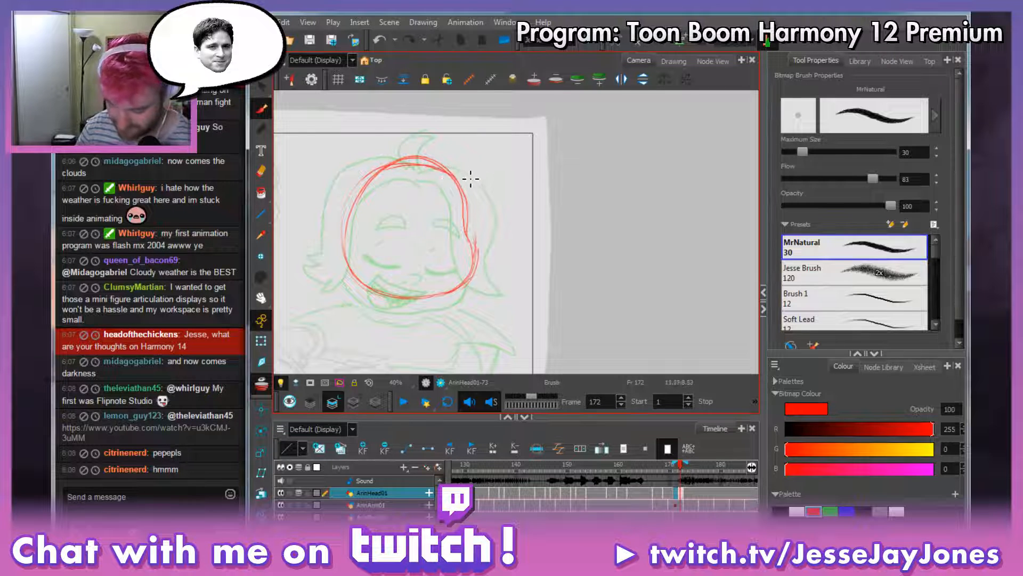
pyautogui.press('e')
pyautogui.moveTo(457, 171)
pyautogui.mouseDown()
pyautogui.moveTo(404, 162)
pyautogui.moveTo(452, 161)
pyautogui.mouseUp()
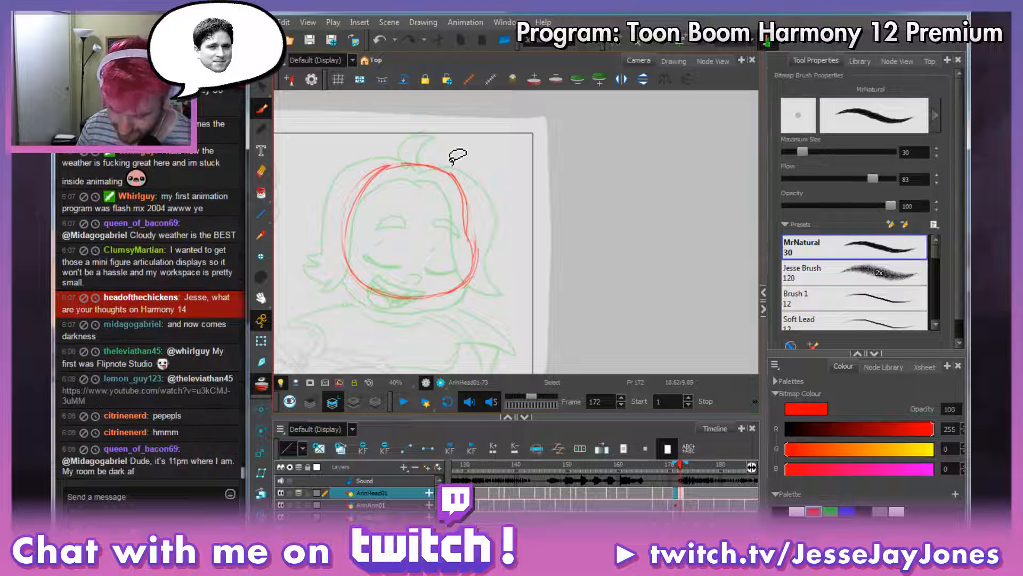
# Send the !bttv command in the Twitch chat and inspect the emotes in the bot's reply.
pyautogui.click(179, 508)
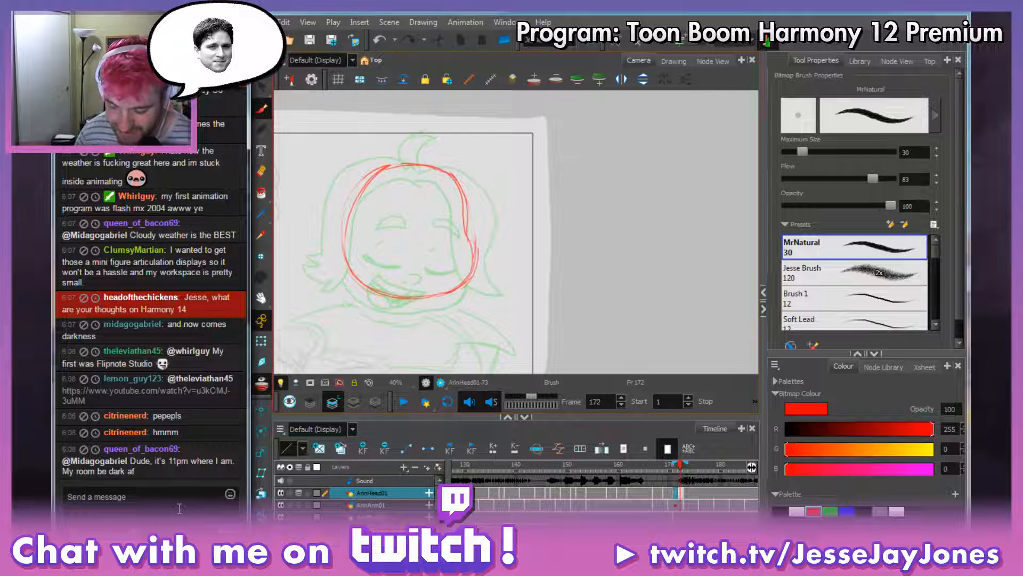
pyautogui.write('lo')
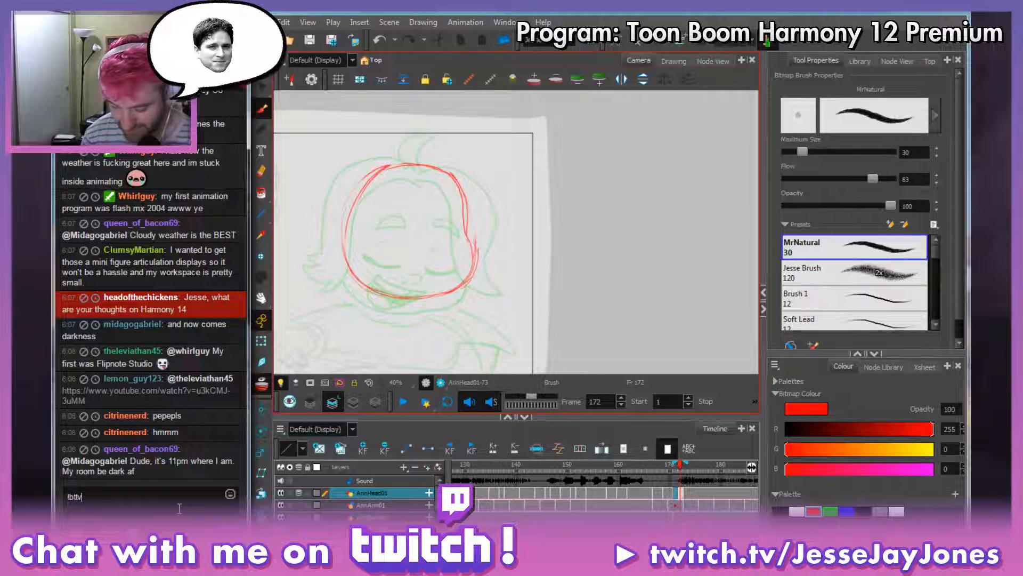
pyautogui.write('ttv')
pyautogui.press('Return')
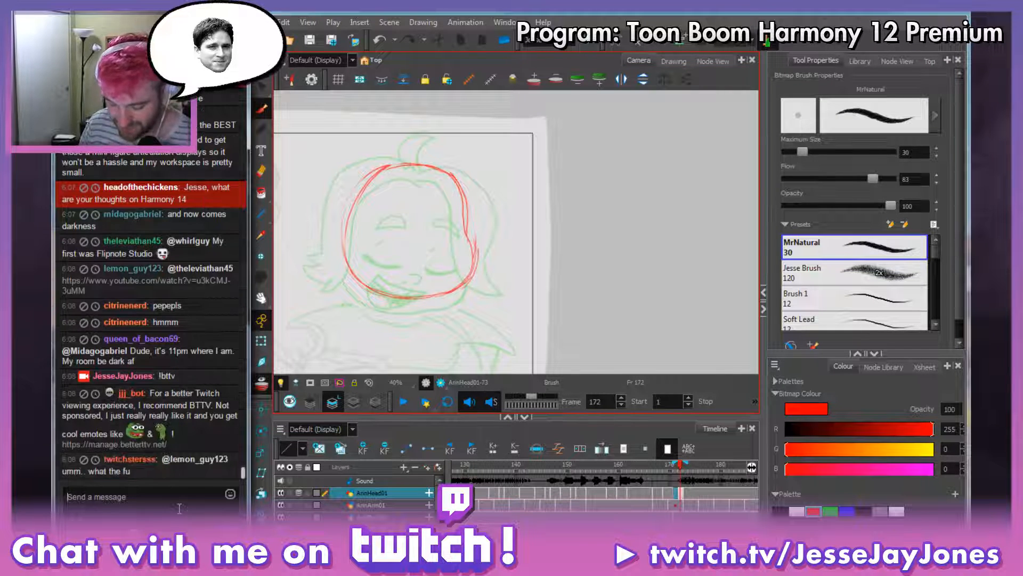
pyautogui.moveTo(133, 434)
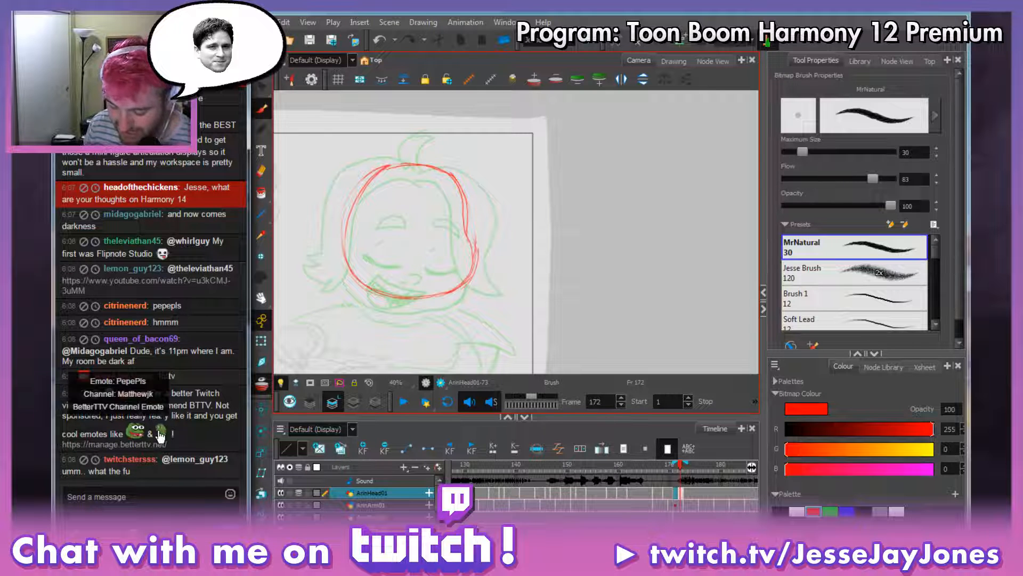
# Sketch a curved vertical guideline in red from the crown to the chin of the head on frame 172.
pyautogui.click(482, 14)
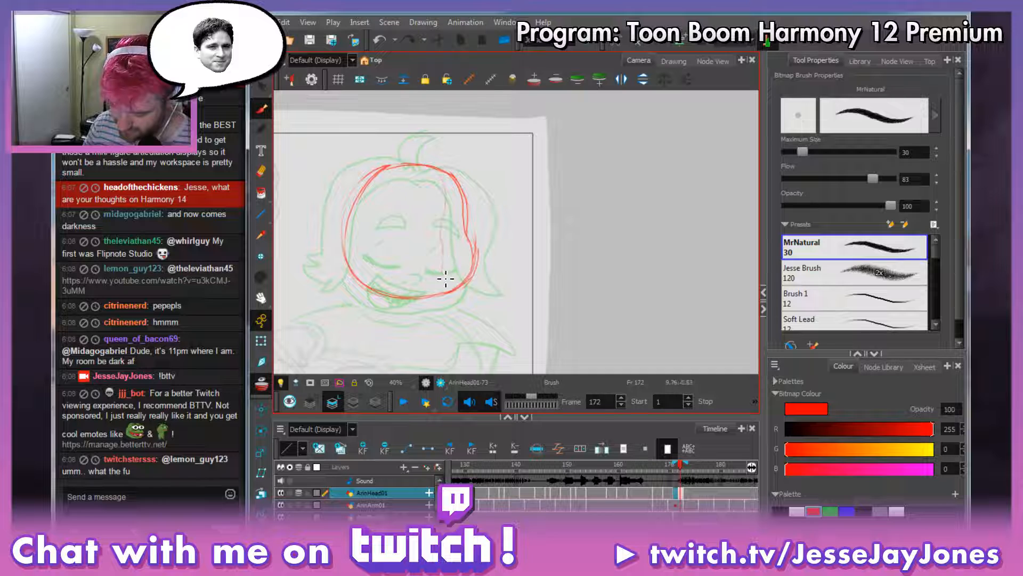
pyautogui.moveTo(449, 277); pyautogui.dragTo(451, 169)
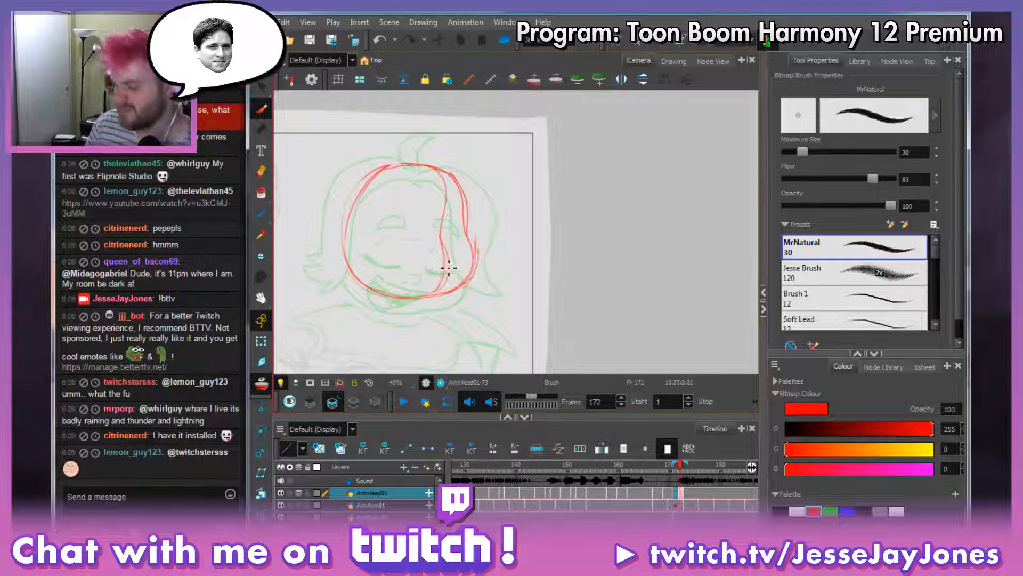
# Sketch a curved eye-level guideline across the face on frame 172, and rework the red head outline wider with its stray jaw strokes erased.
pyautogui.moveTo(396, 249)
pyautogui.mouseDown()
pyautogui.moveTo(446, 261)
pyautogui.moveTo(475, 255)
pyautogui.mouseUp()
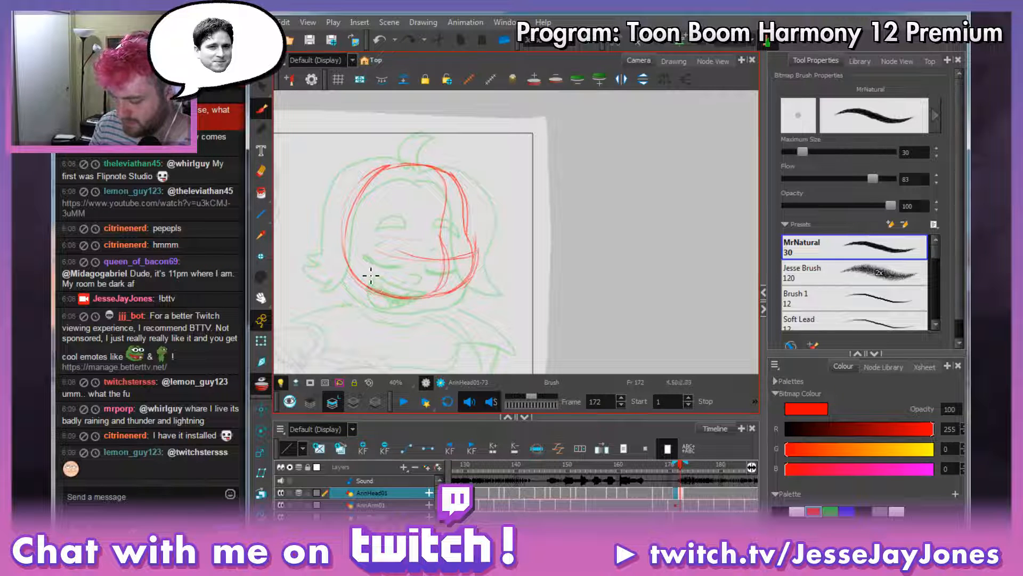
pyautogui.moveTo(344, 265)
pyautogui.mouseDown()
pyautogui.moveTo(365, 293)
pyautogui.moveTo(400, 304)
pyautogui.moveTo(443, 305)
pyautogui.moveTo(472, 290)
pyautogui.moveTo(473, 212)
pyautogui.moveTo(486, 254)
pyautogui.moveTo(462, 186)
pyautogui.mouseUp()
pyautogui.moveTo(368, 179)
pyautogui.mouseDown()
pyautogui.moveTo(338, 258)
pyautogui.moveTo(388, 297)
pyautogui.moveTo(454, 293)
pyautogui.moveTo(477, 242)
pyautogui.moveTo(469, 211)
pyautogui.moveTo(366, 198)
pyautogui.moveTo(343, 262)
pyautogui.moveTo(356, 280)
pyautogui.mouseUp()
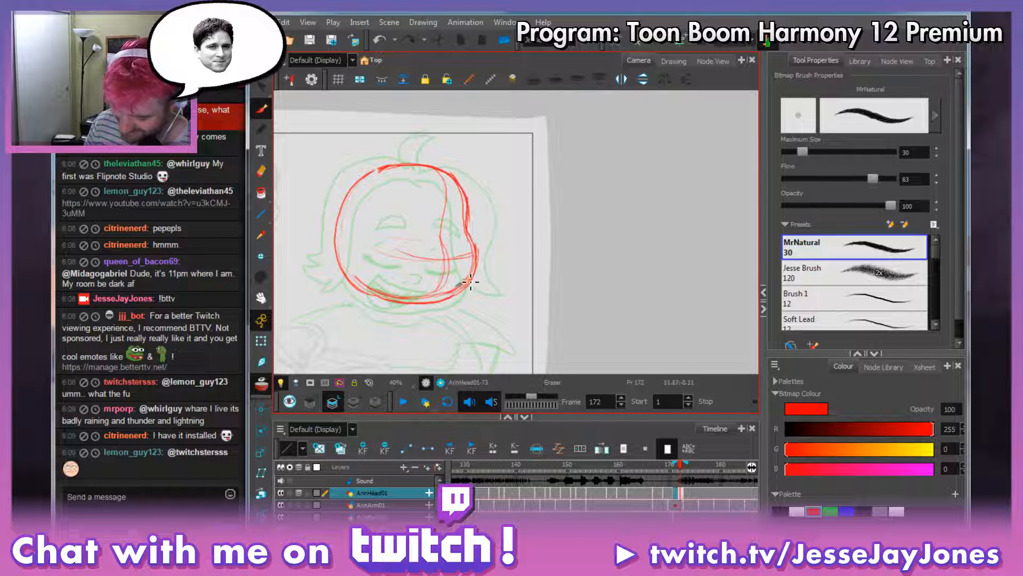
pyautogui.moveTo(470, 275)
pyautogui.mouseDown()
pyautogui.moveTo(413, 301)
pyautogui.moveTo(364, 284)
pyautogui.moveTo(400, 297)
pyautogui.mouseUp()
pyautogui.moveTo(446, 298)
pyautogui.mouseDown()
pyautogui.moveTo(403, 298)
pyautogui.moveTo(375, 281)
pyautogui.mouseUp()
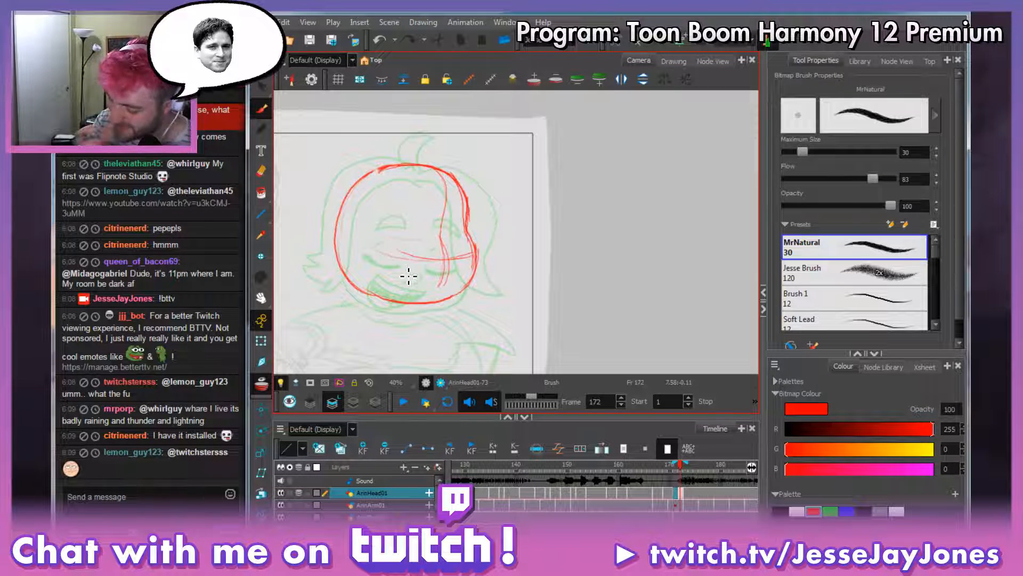
# Send the PepePls emote in the Twitch chat.
pyautogui.click(165, 499)
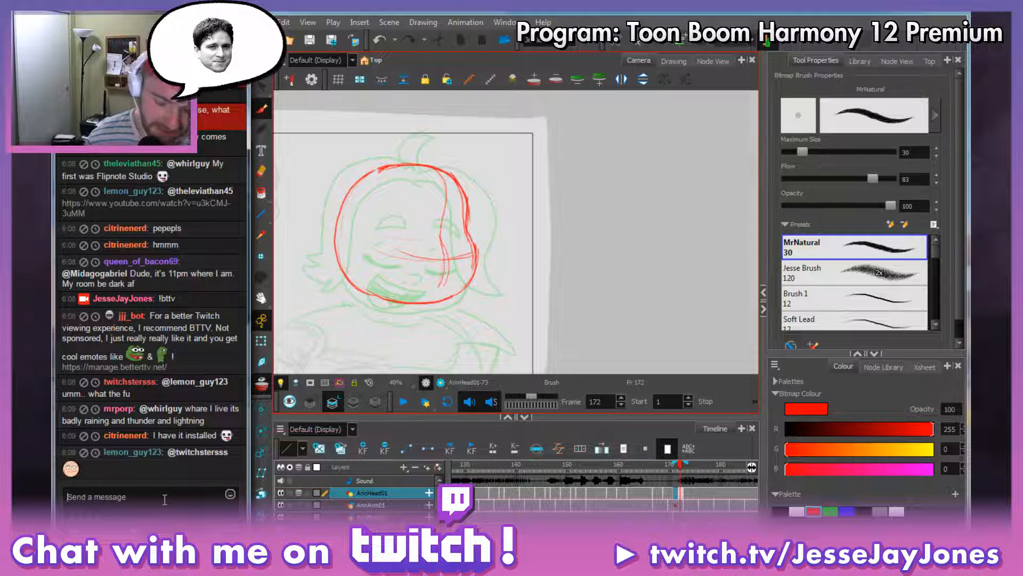
pyautogui.write('PepePls')
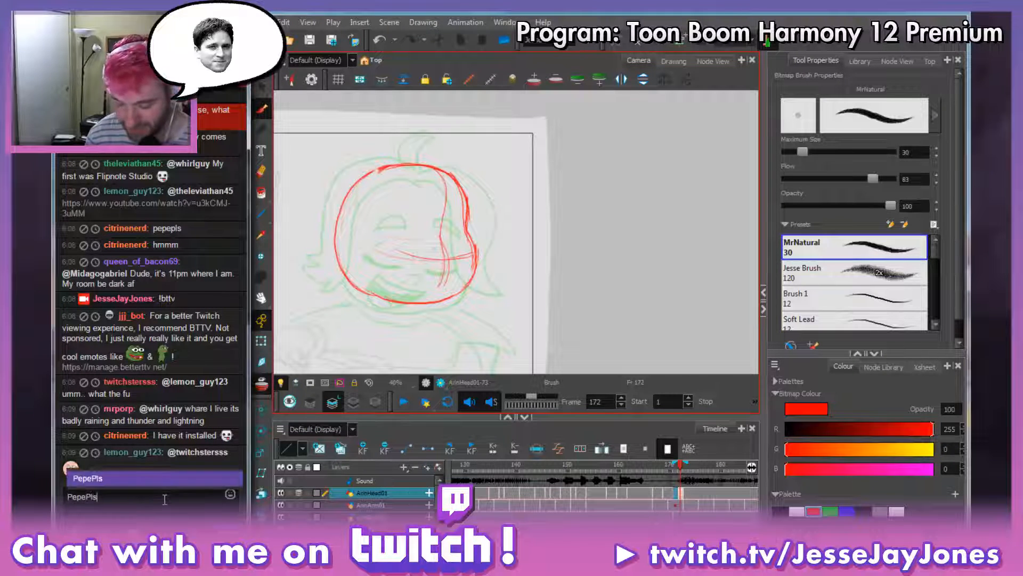
pyautogui.press('Return')
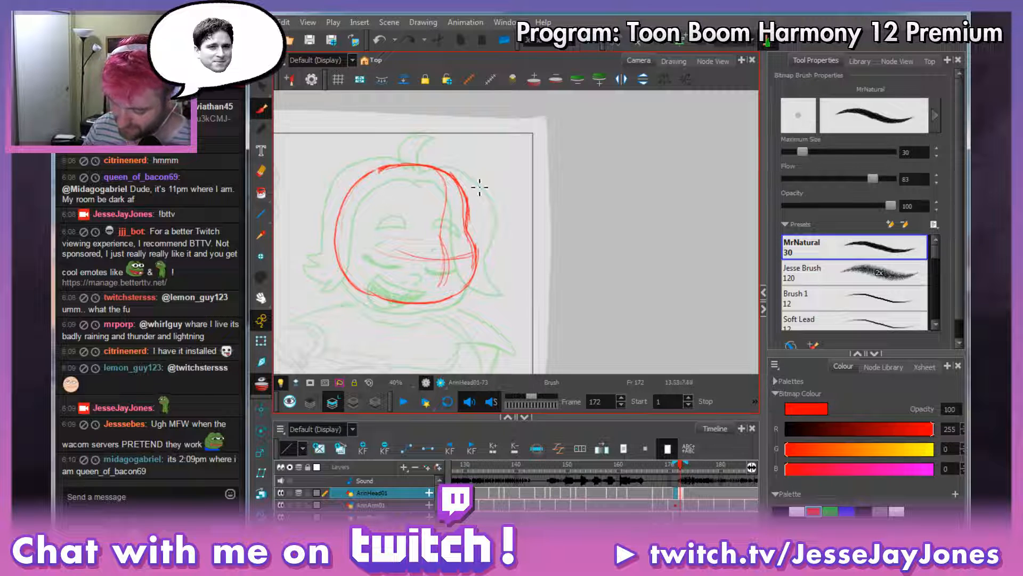
# In Toon Boom Harmony, sketch the nose in red where the two face guidelines cross on frame 172.
pyautogui.moveTo(494, 213)
pyautogui.mouseDown()
pyautogui.moveTo(579, 224)
pyautogui.moveTo(489, 219)
pyautogui.mouseUp()
pyautogui.hotkey('ctrl', 'z')
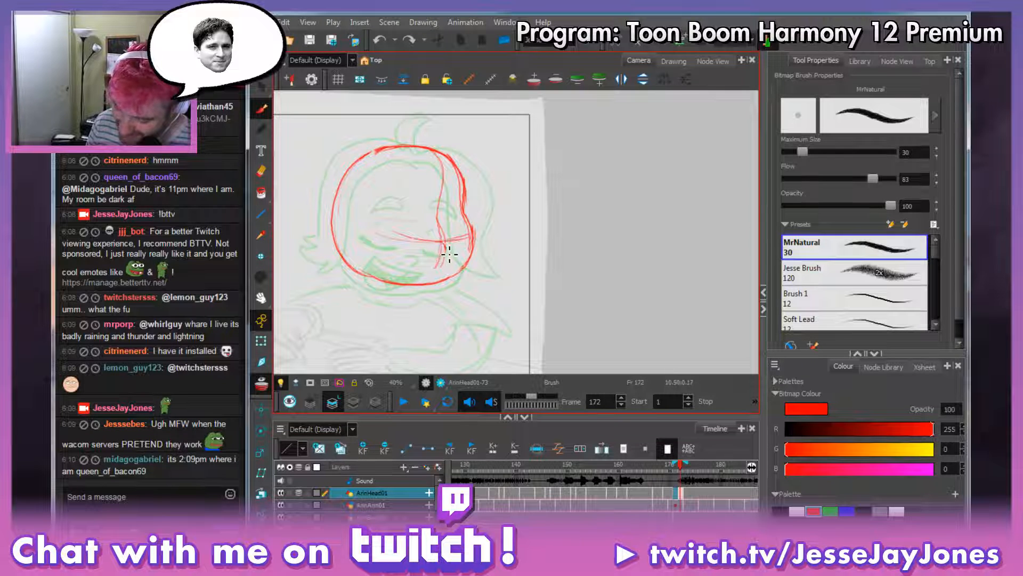
pyautogui.moveTo(441, 241)
pyautogui.mouseDown()
pyautogui.moveTo(462, 245)
pyautogui.moveTo(433, 252)
pyautogui.mouseUp()
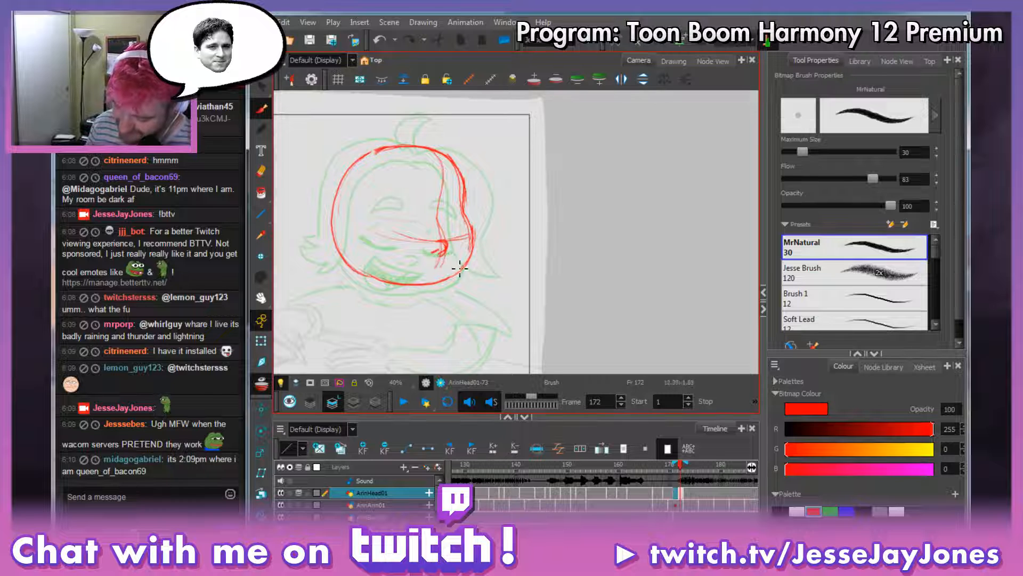
pyautogui.press(',')
pyautogui.press('.')
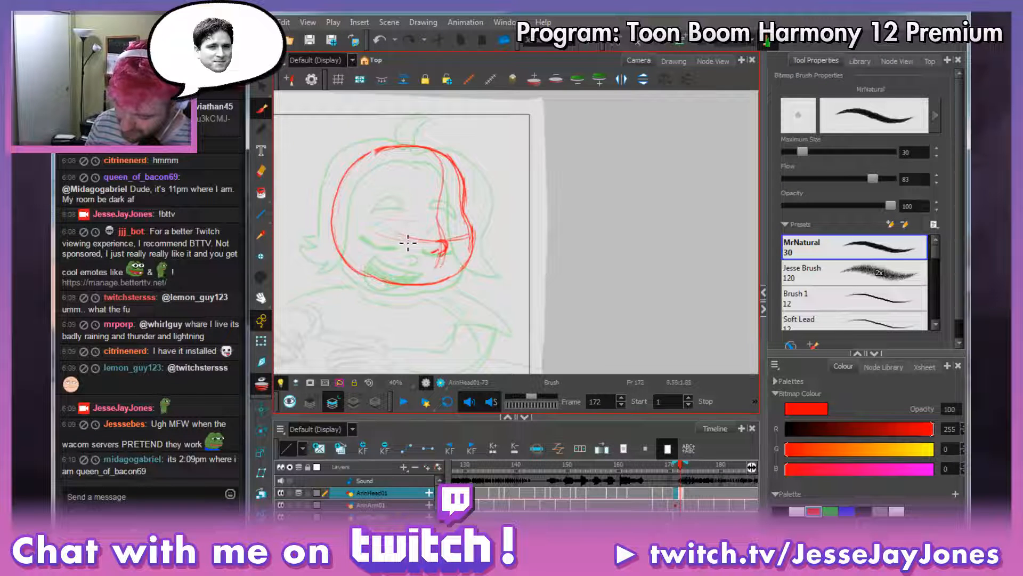
# Draw the near closed eye along the eye guideline and both arched eyebrows in red on frame 172.
pyautogui.moveTo(376, 231)
pyautogui.mouseDown()
pyautogui.moveTo(422, 240)
pyautogui.moveTo(382, 233)
pyautogui.moveTo(417, 241)
pyautogui.mouseUp()
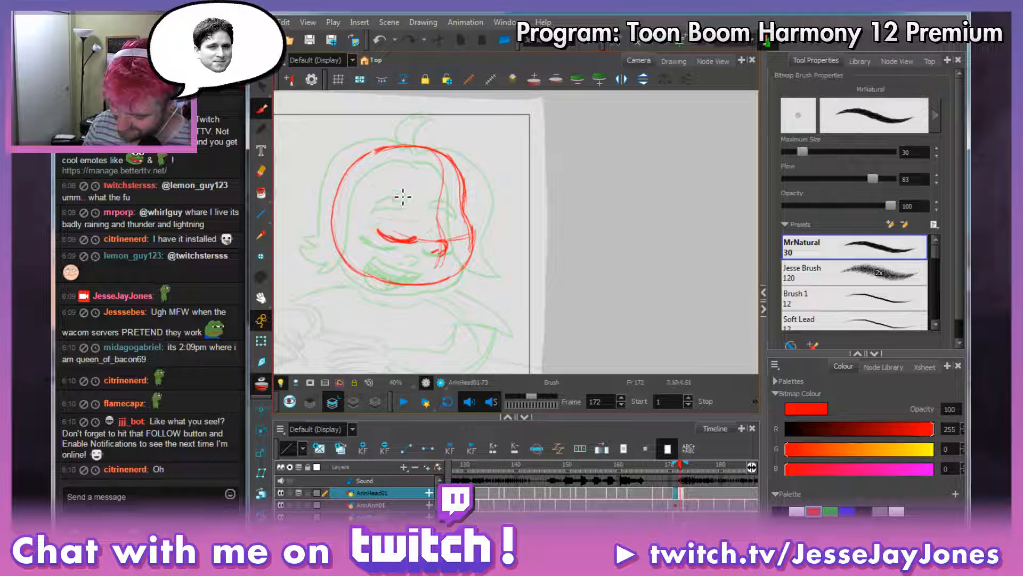
pyautogui.moveTo(394, 201); pyautogui.dragTo(417, 198)
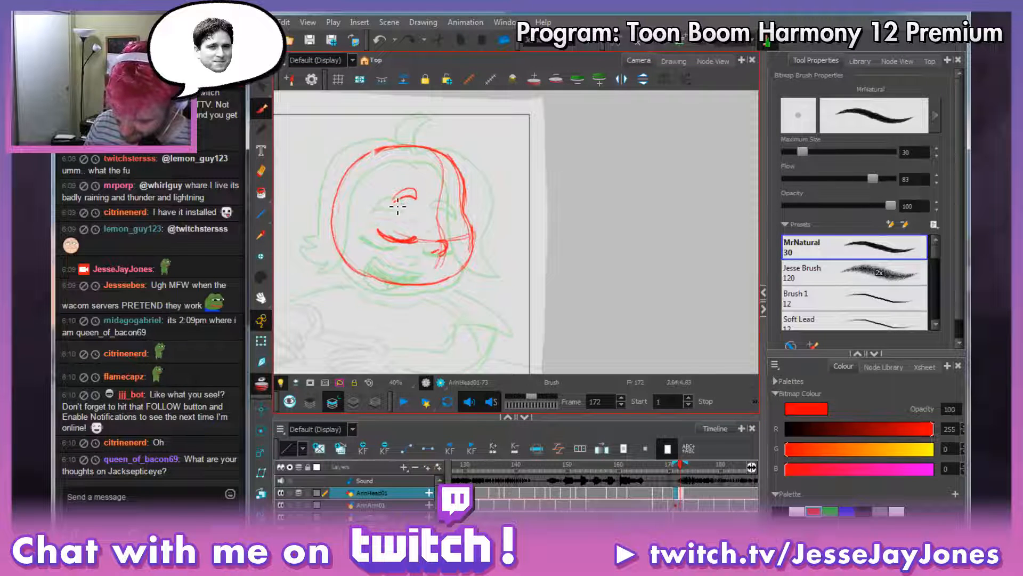
pyautogui.press('space')
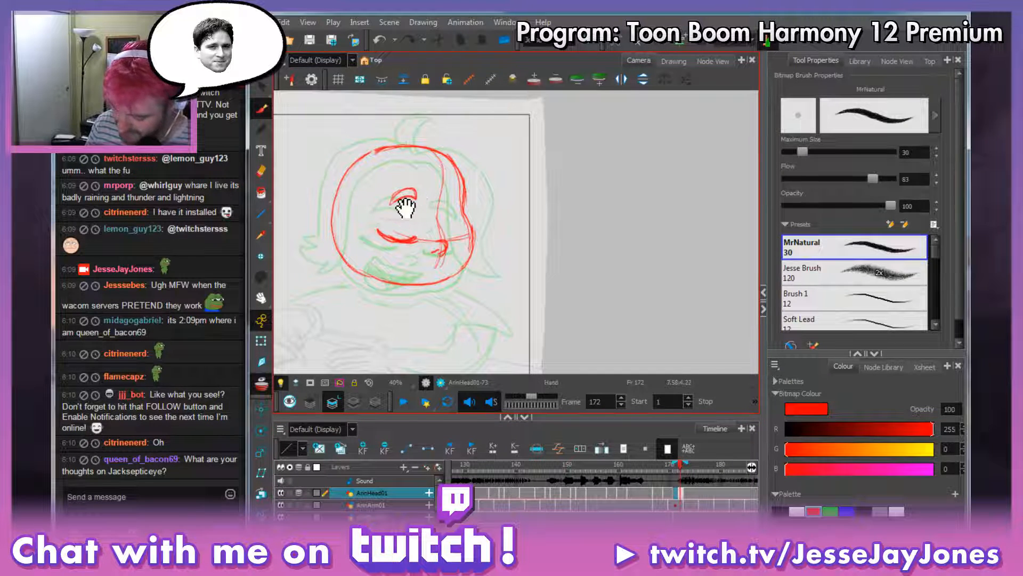
pyautogui.moveTo(552, 225); pyautogui.dragTo(530, 230)
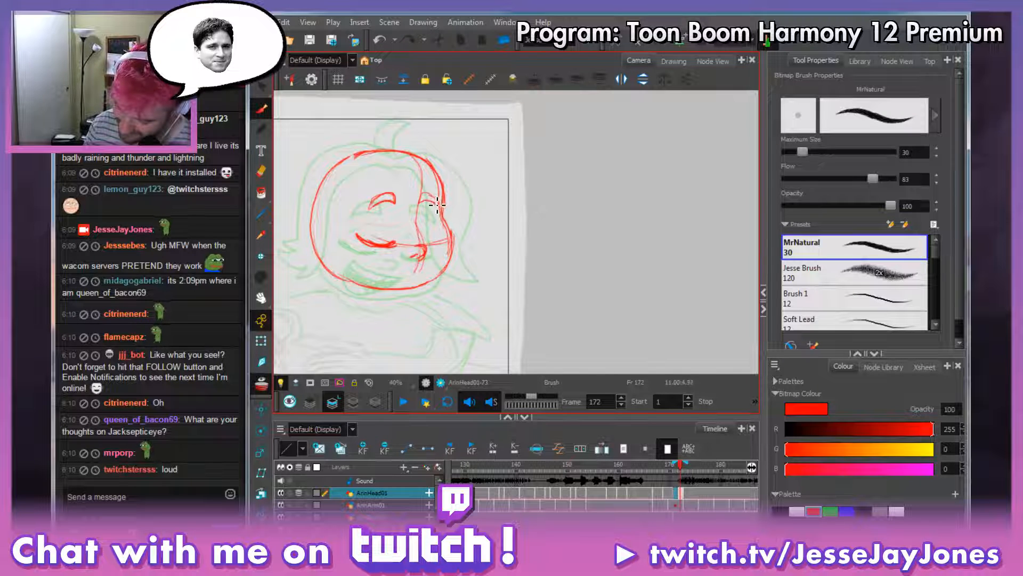
pyautogui.moveTo(437, 204)
pyautogui.mouseDown()
pyautogui.moveTo(419, 205)
pyautogui.moveTo(438, 204)
pyautogui.mouseUp()
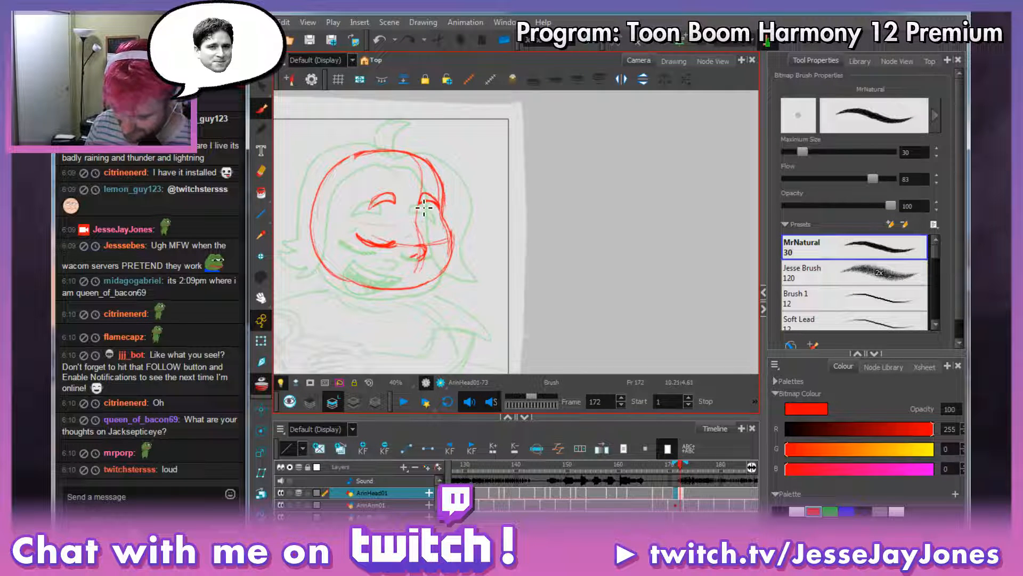
# Compare with the laughing drawing on frame 173, then draw and clean up the far closed eye against the face edge on frame 172.
pyautogui.press('.')
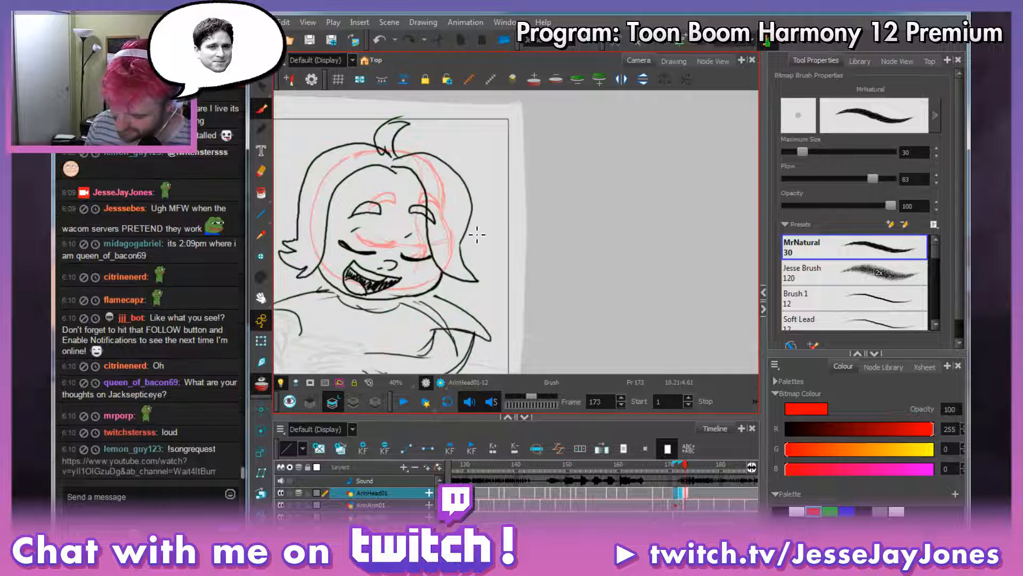
pyautogui.press(',')
pyautogui.moveTo(431, 246); pyautogui.dragTo(449, 242)
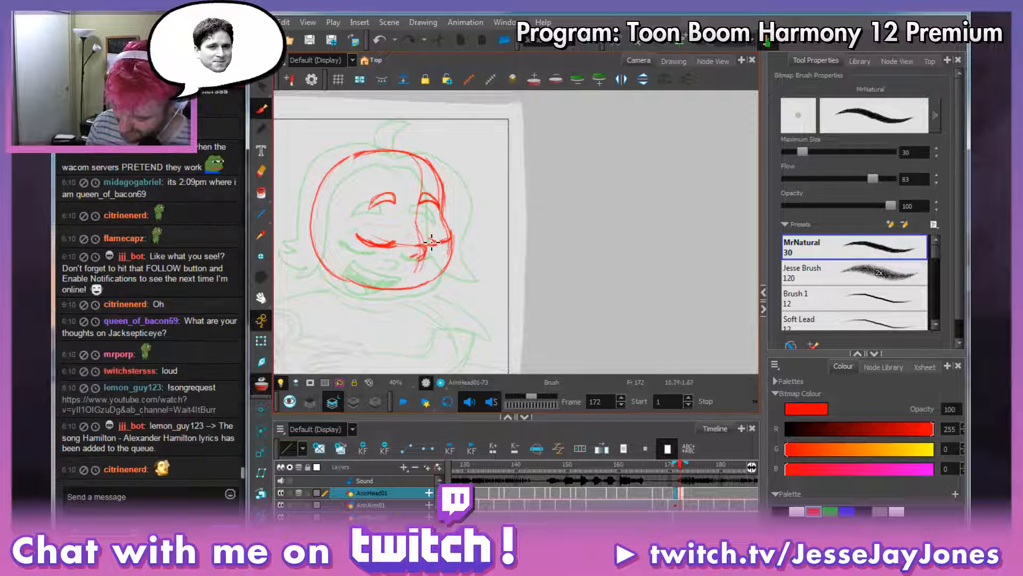
pyautogui.moveTo(453, 238); pyautogui.dragTo(441, 242)
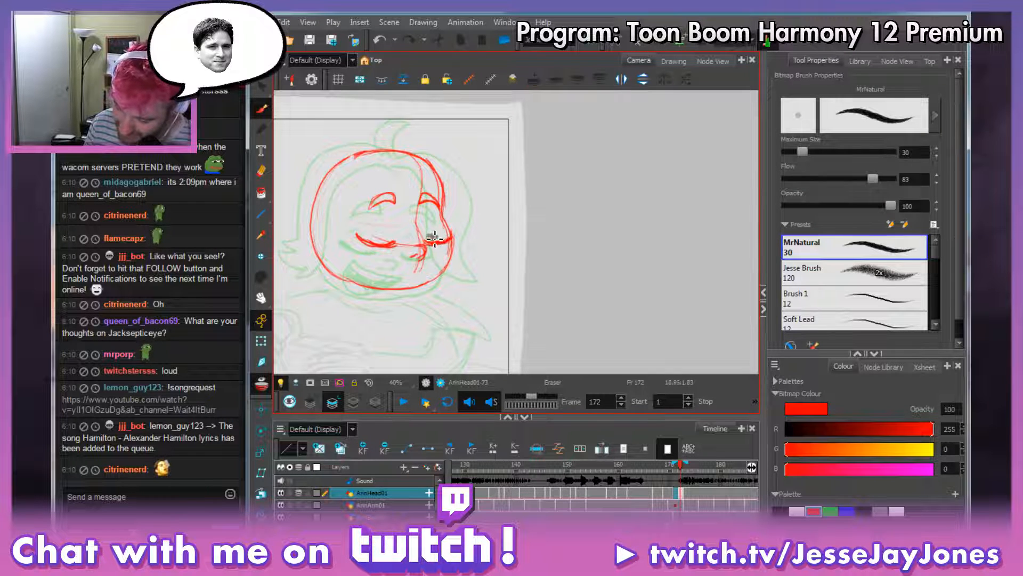
pyautogui.hotkey('alt', 's')
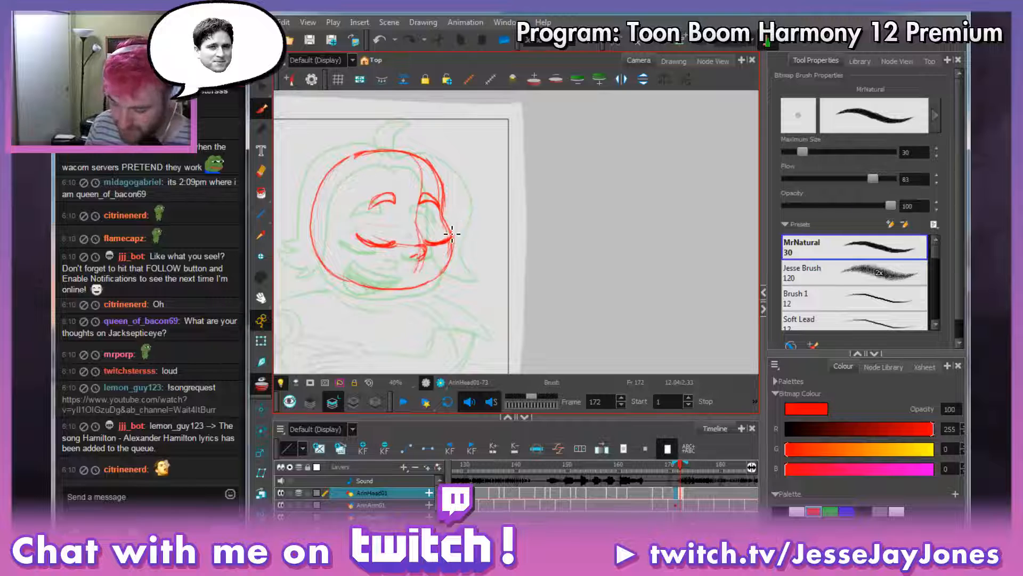
# Check the neighbouring frames and sketch the outline of the wide open laughing mouth below the nose on frame 172.
pyautogui.moveTo(458, 274)
pyautogui.mouseDown()
pyautogui.moveTo(482, 254)
pyautogui.moveTo(439, 260)
pyautogui.mouseUp()
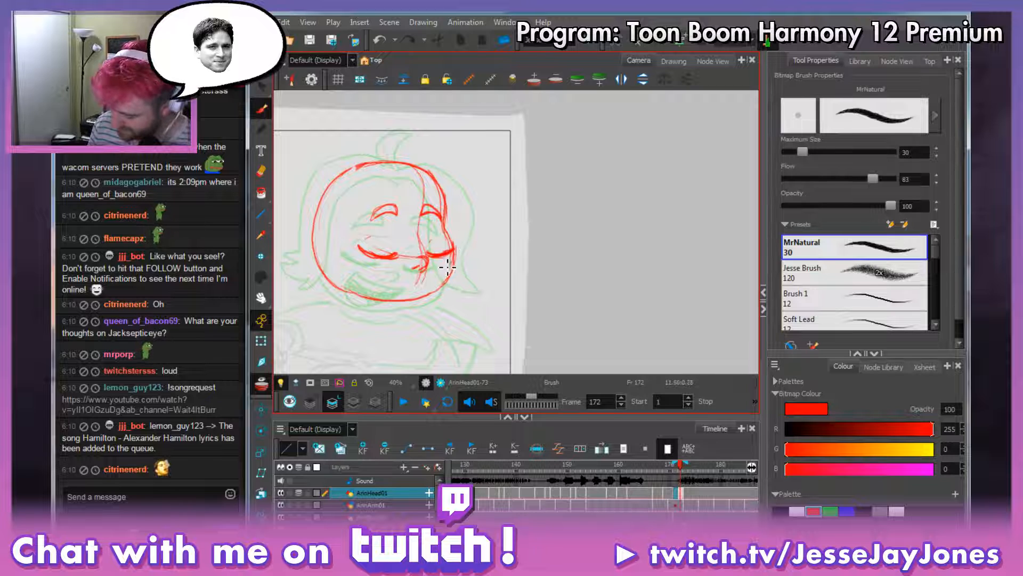
pyautogui.press('.')
pyautogui.press(',')
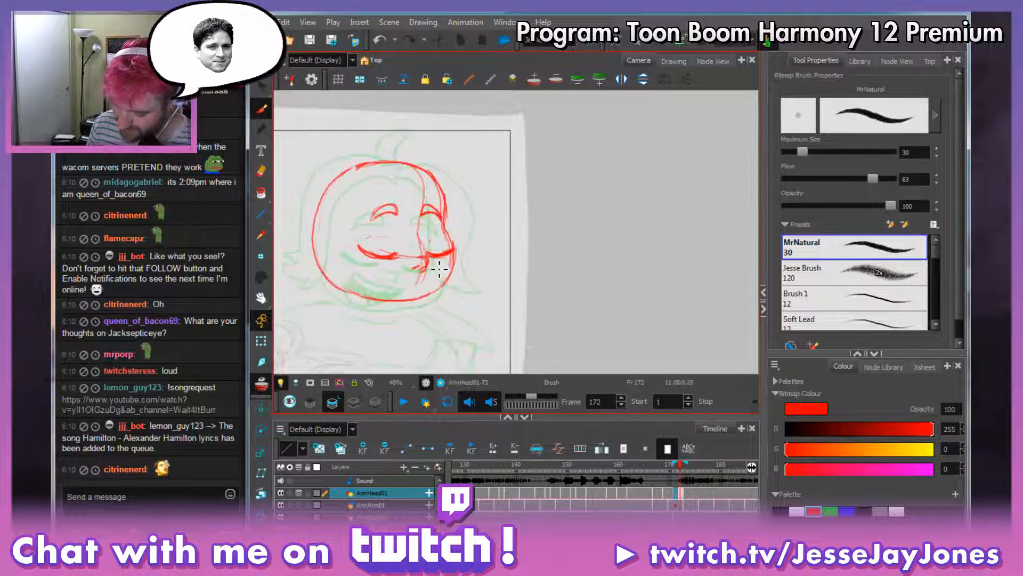
pyautogui.moveTo(679, 465)
pyautogui.mouseDown()
pyautogui.moveTo(690, 466)
pyautogui.moveTo(680, 471)
pyautogui.mouseUp()
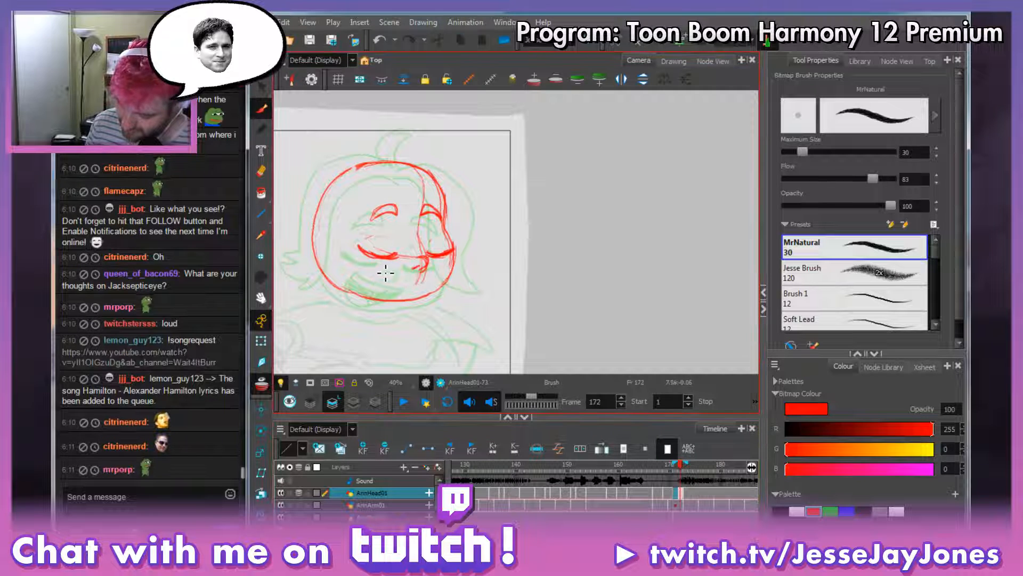
pyautogui.moveTo(369, 265)
pyautogui.mouseDown()
pyautogui.moveTo(421, 281)
pyautogui.moveTo(368, 268)
pyautogui.moveTo(359, 295)
pyautogui.moveTo(393, 304)
pyautogui.mouseUp()
# Send the message "jjjCatA HYPE jjjCatB" in the Twitch chat, inserting the cat emote from the BetterTTV channel emotes.
pyautogui.click(230, 493)
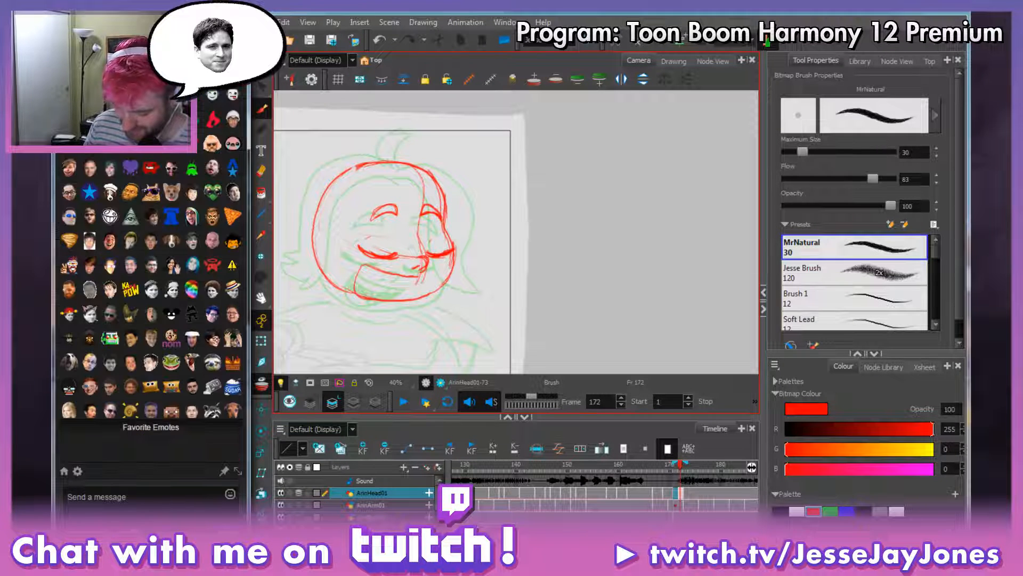
pyautogui.moveTo(240, 168); pyautogui.dragTo(243, 266)
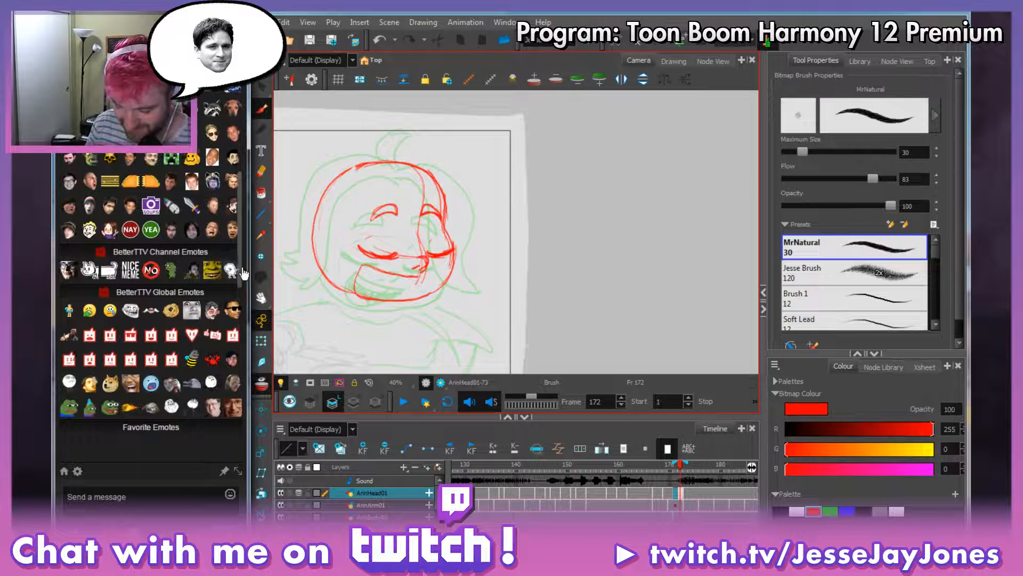
pyautogui.click(90, 272)
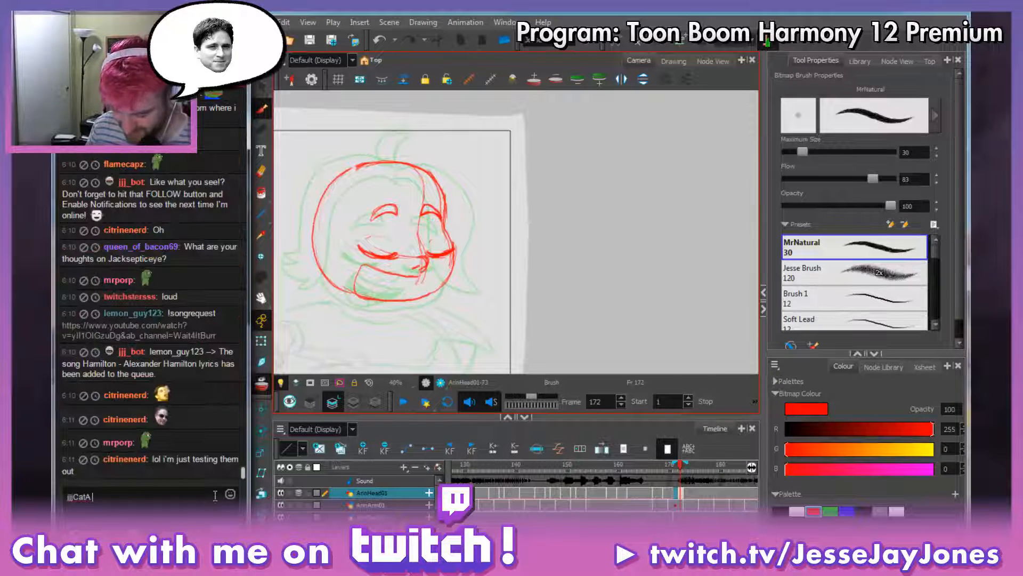
pyautogui.hotkey('ctrl', 'a')
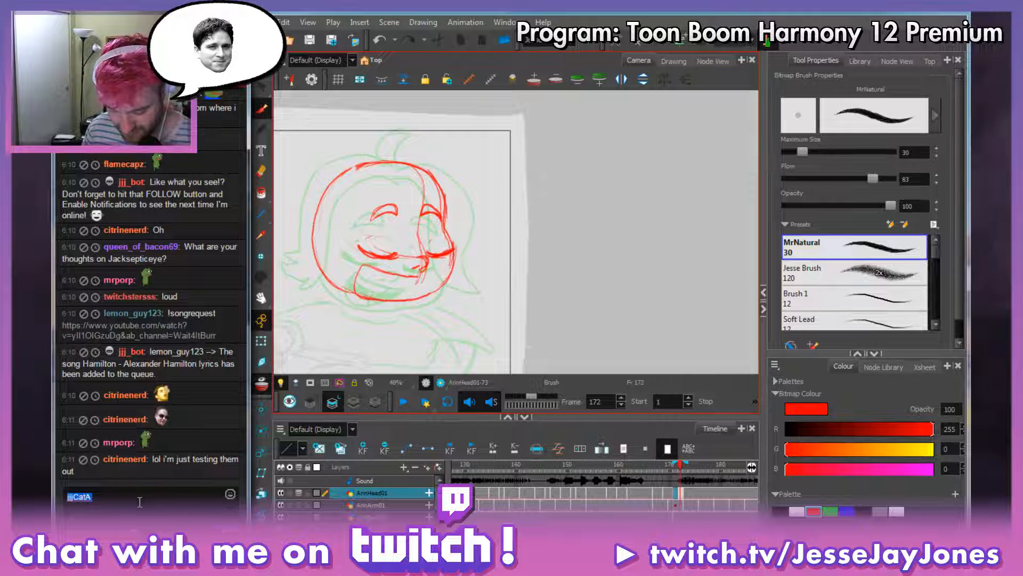
pyautogui.write('jjjCatA')
pyautogui.write('jjjCatA')
pyautogui.hotkey('shift', 'Left')
pyautogui.hotkey('shift', 'Left')
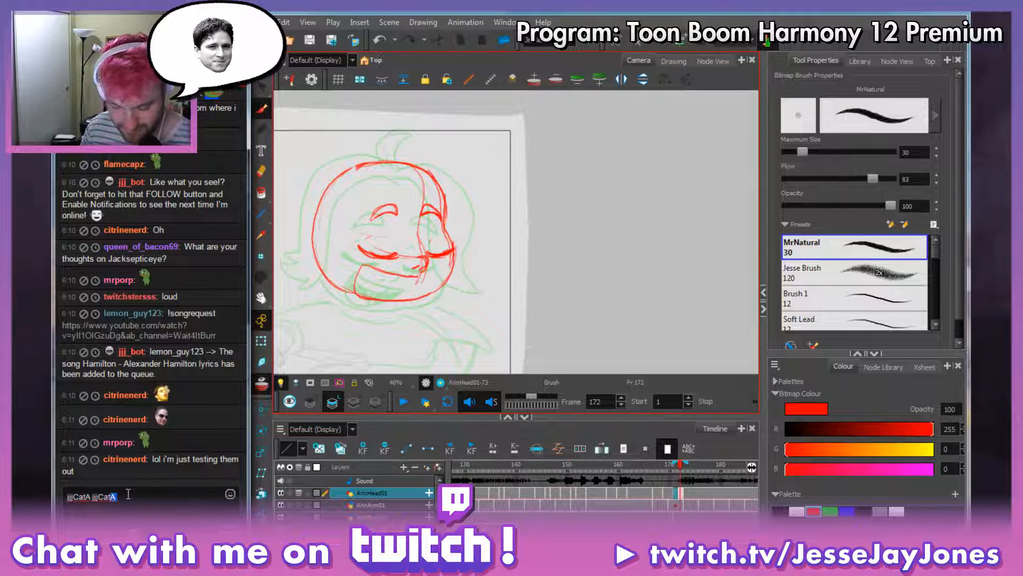
pyautogui.write('B')
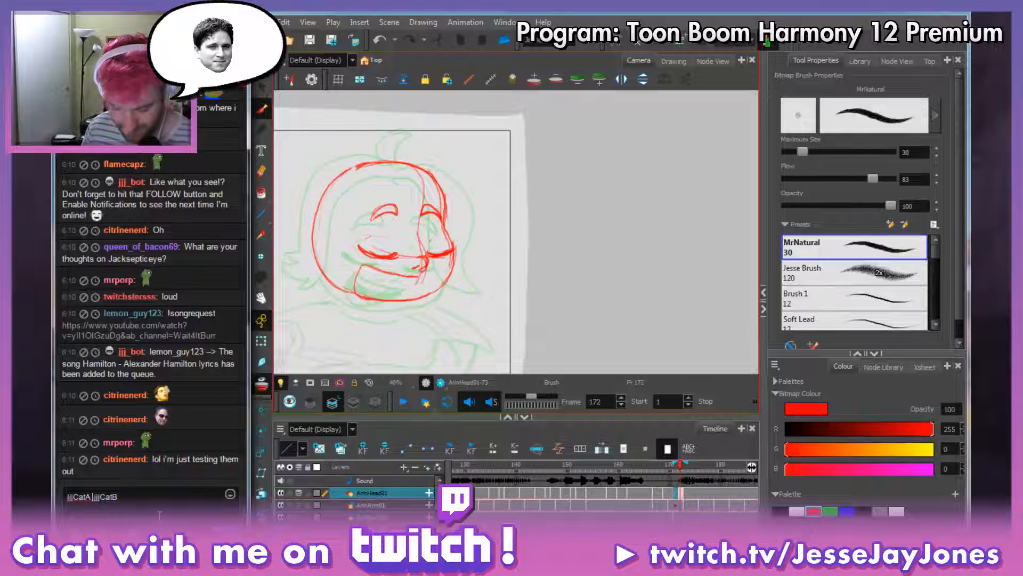
pyautogui.write('HY ')
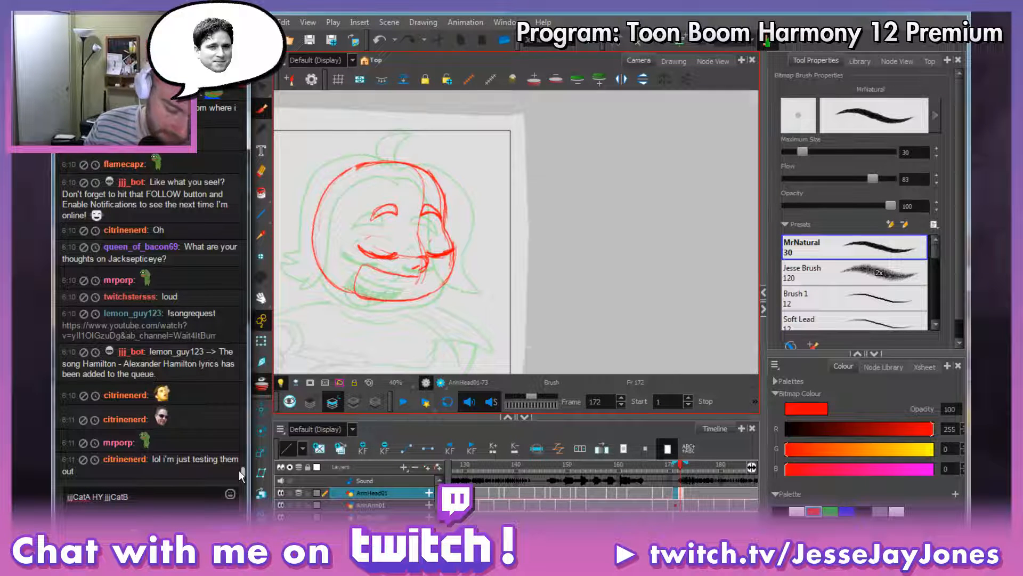
pyautogui.write('PE')
pyautogui.press('Return')
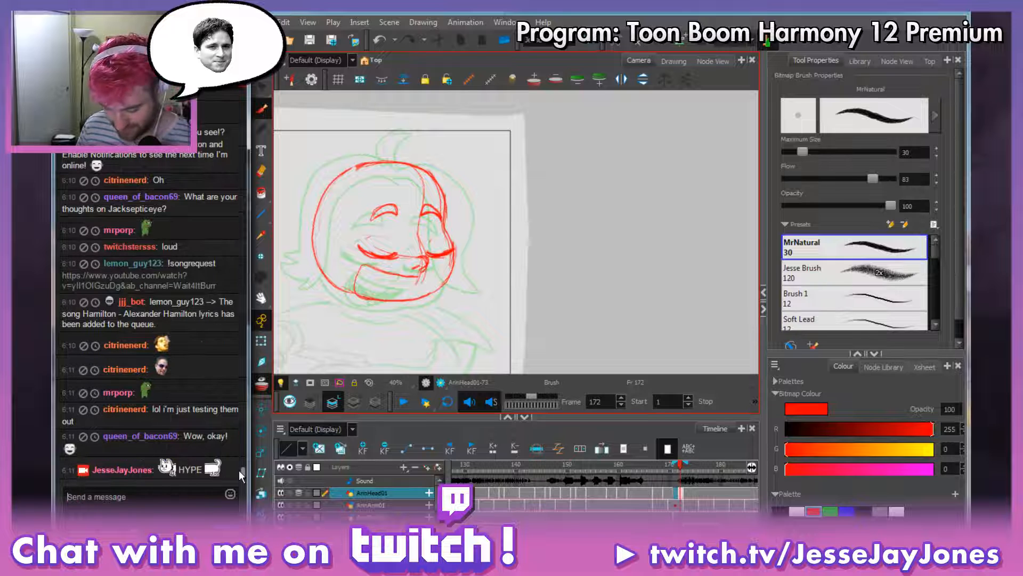
# Back in Toon Boom Harmony, add the teeth line inside the open mouth on frame 172 and erase the rough strokes at its lower edge.
pyautogui.click(501, 15)
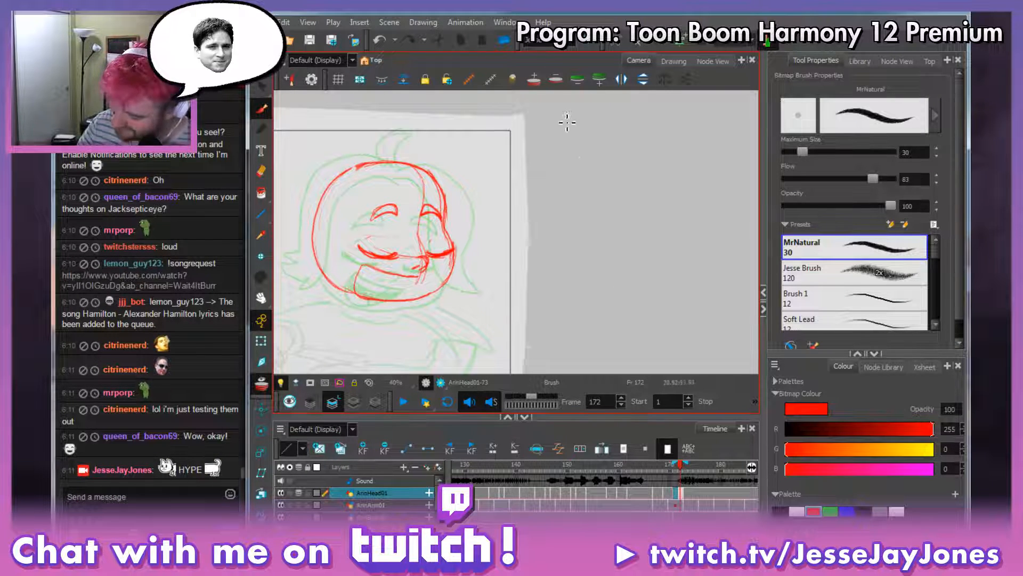
pyautogui.press('space')
pyautogui.moveTo(516, 279); pyautogui.dragTo(542, 307)
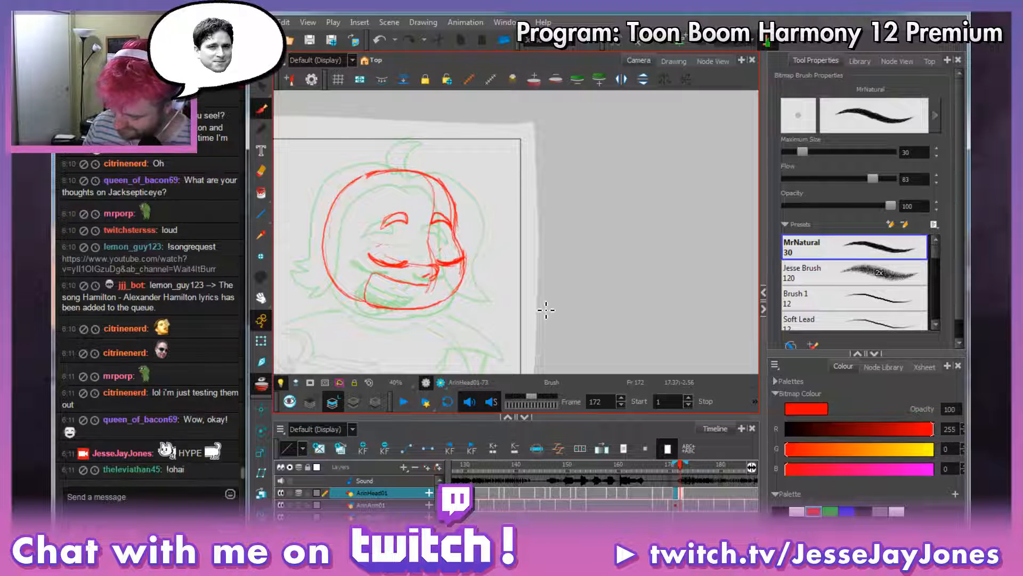
pyautogui.press('.')
pyautogui.press(',')
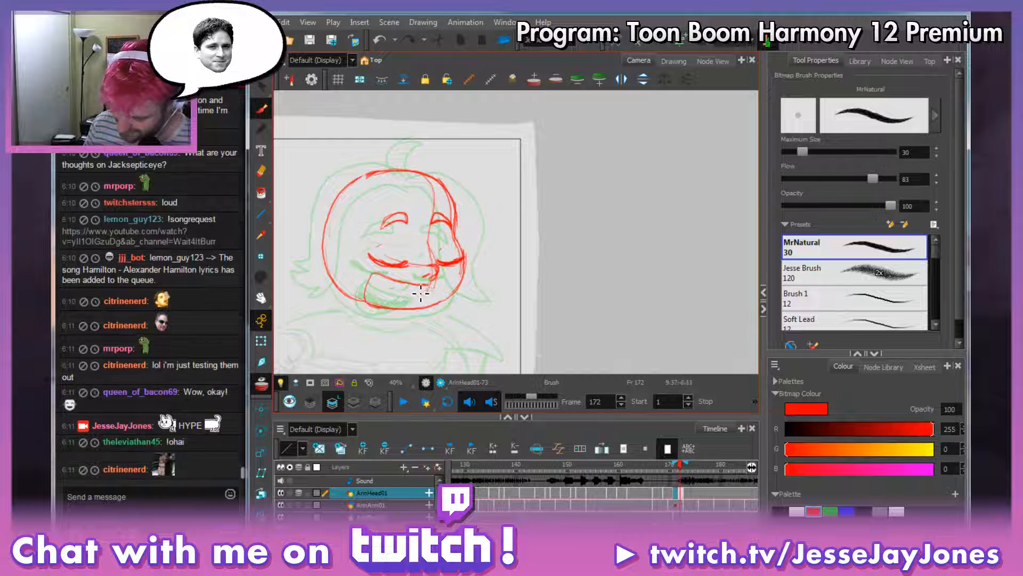
pyautogui.moveTo(416, 299)
pyautogui.mouseDown()
pyautogui.moveTo(369, 307)
pyautogui.moveTo(373, 279)
pyautogui.moveTo(369, 306)
pyautogui.moveTo(397, 310)
pyautogui.moveTo(425, 289)
pyautogui.moveTo(401, 305)
pyautogui.mouseUp()
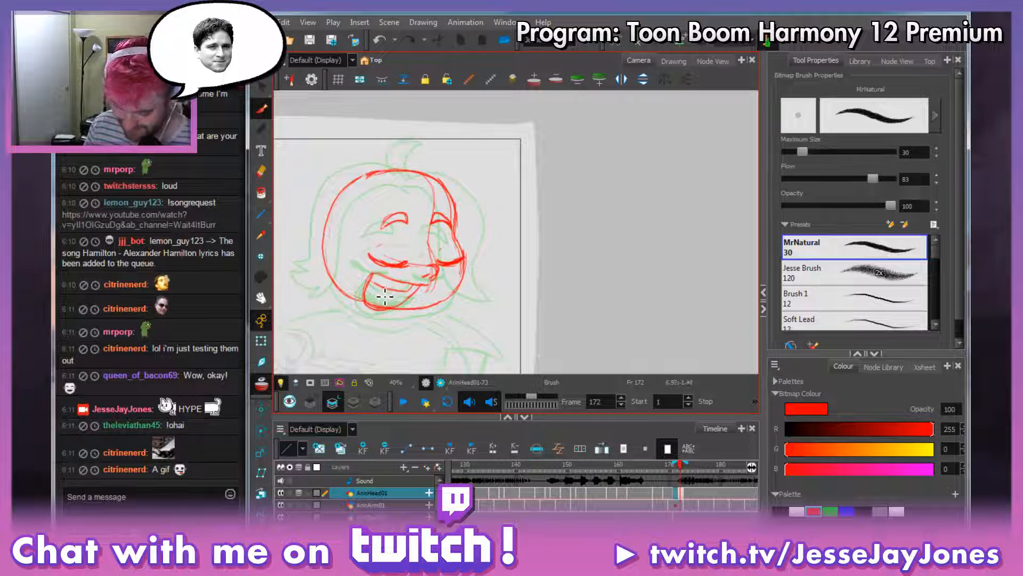
pyautogui.press('e')
pyautogui.moveTo(378, 306); pyautogui.dragTo(394, 308)
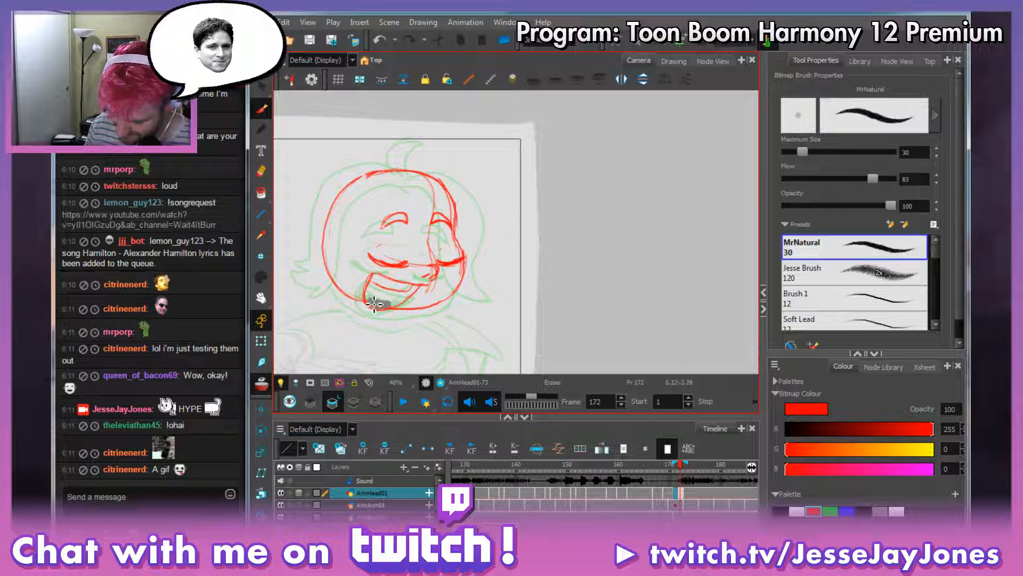
pyautogui.press('b')
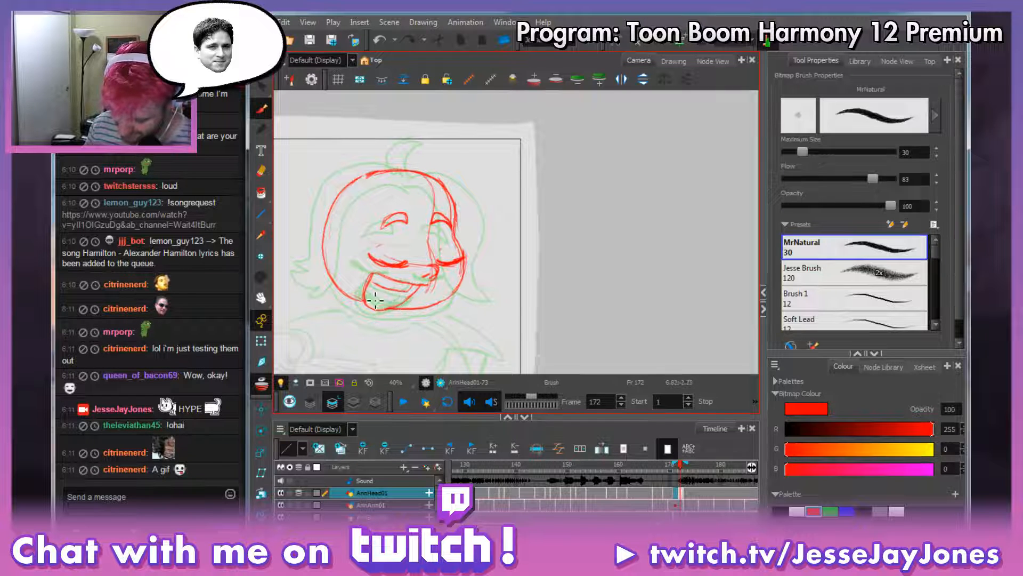
# Send a Twitch chat message repeating the emote code "yayPls" five times.
pyautogui.click(175, 495)
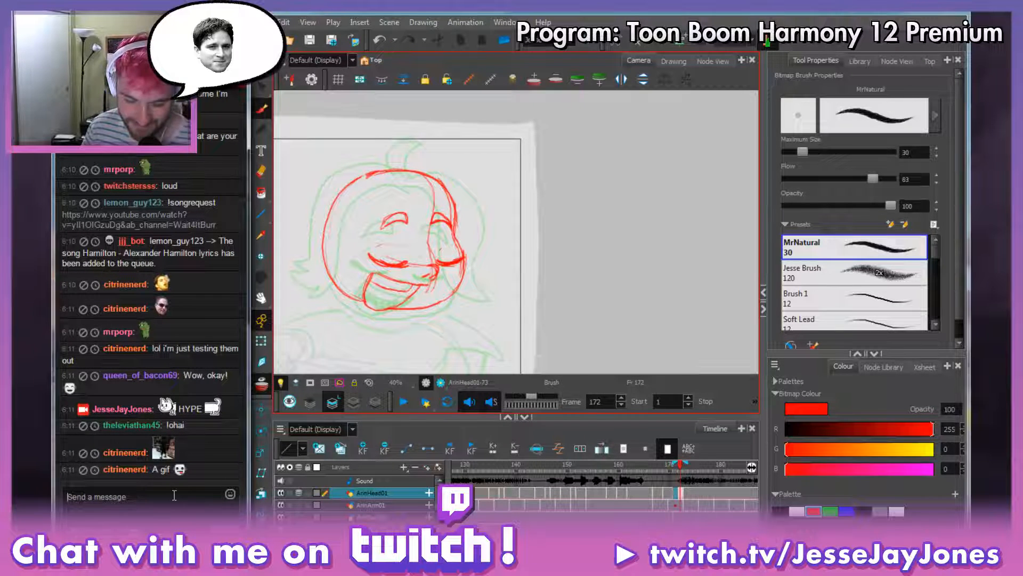
pyautogui.write('yayPls')
pyautogui.click(150, 505)
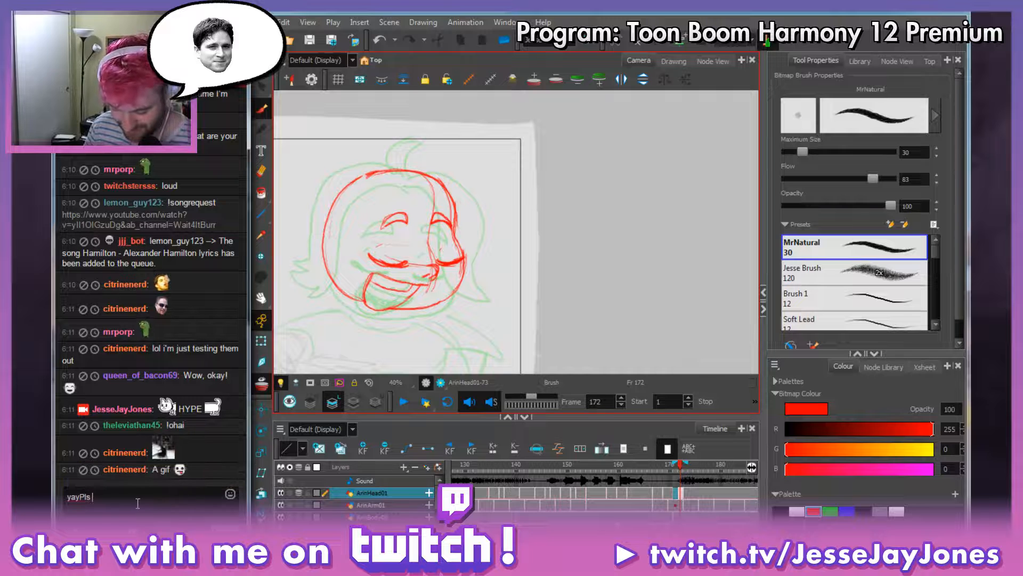
pyautogui.doubleClick(138, 492)
pyautogui.hotkey('ctrl', 'v')
pyautogui.hotkey('ctrl', 'v')
pyautogui.hotkey('ctrl', 'v')
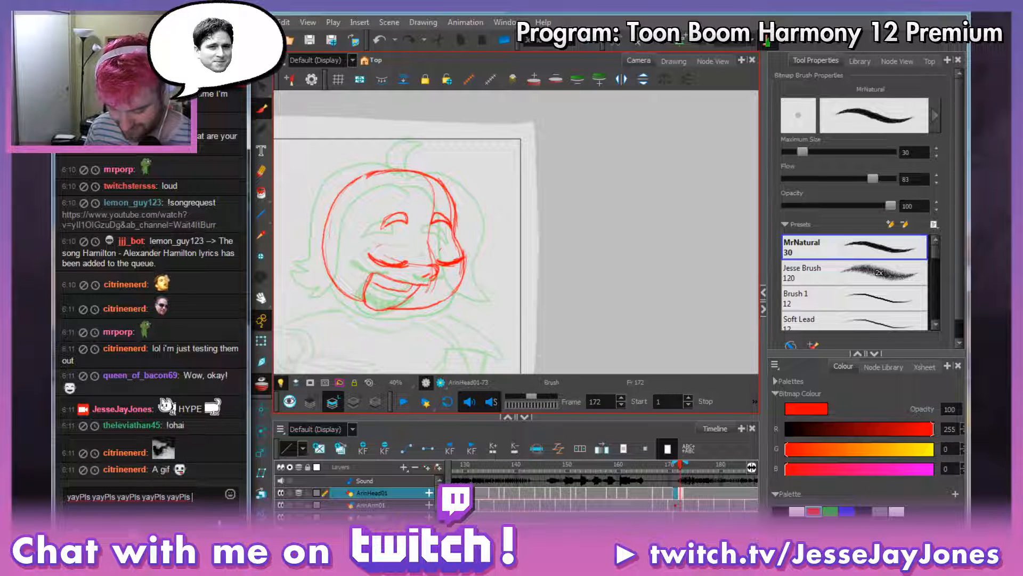
pyautogui.press('Return')
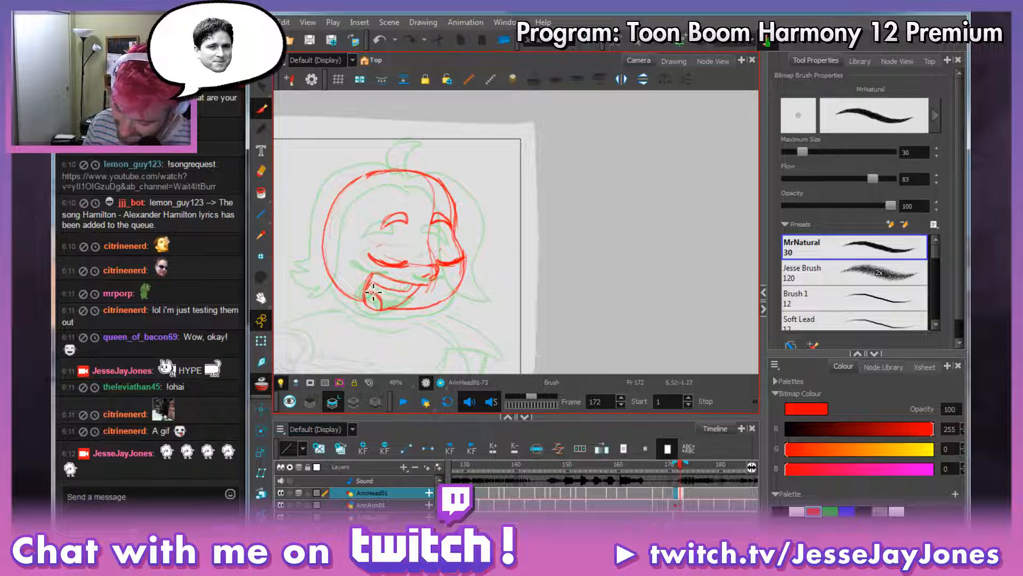
# Back in Toon Boom Harmony, draw the tongue in the open mouth on frame 172, shade the mouth interior around it and refine the lower lip edge.
pyautogui.moveTo(374, 292); pyautogui.dragTo(380, 296)
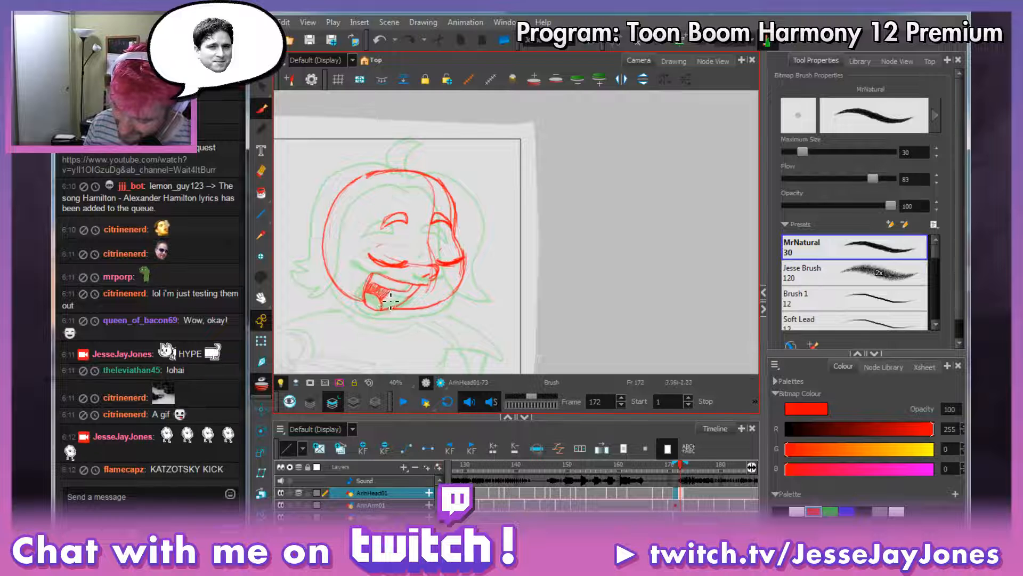
pyautogui.moveTo(391, 301); pyautogui.dragTo(398, 304)
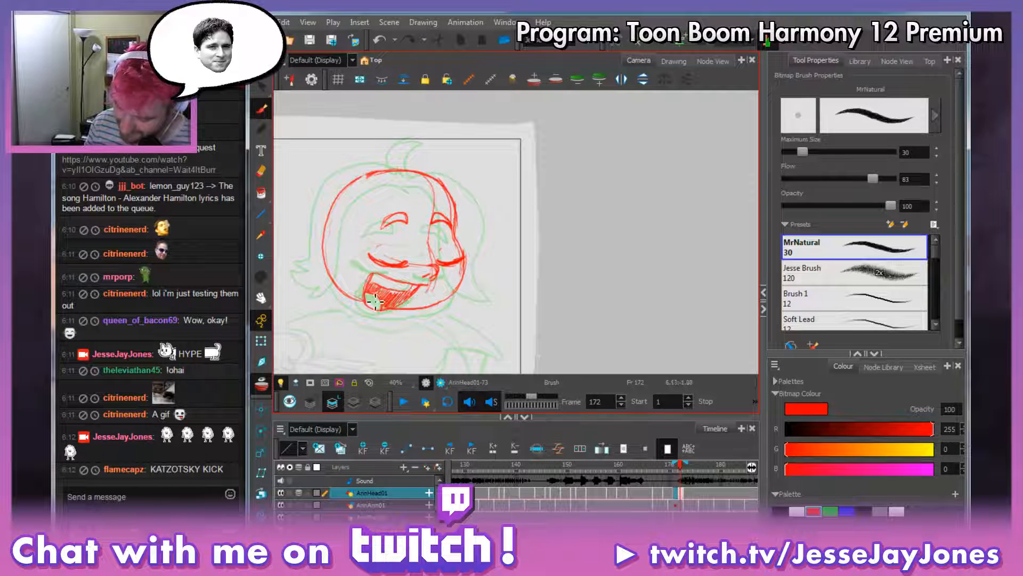
pyautogui.moveTo(375, 301); pyautogui.dragTo(364, 302)
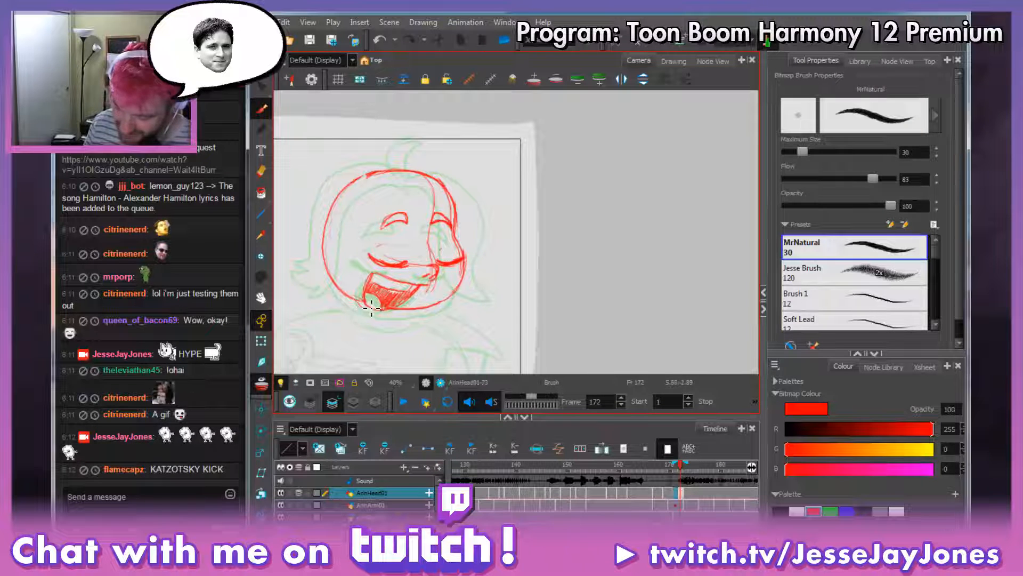
pyautogui.moveTo(364, 302)
pyautogui.mouseDown()
pyautogui.moveTo(379, 319)
pyautogui.moveTo(409, 308)
pyautogui.moveTo(389, 315)
pyautogui.moveTo(365, 303)
pyautogui.mouseUp()
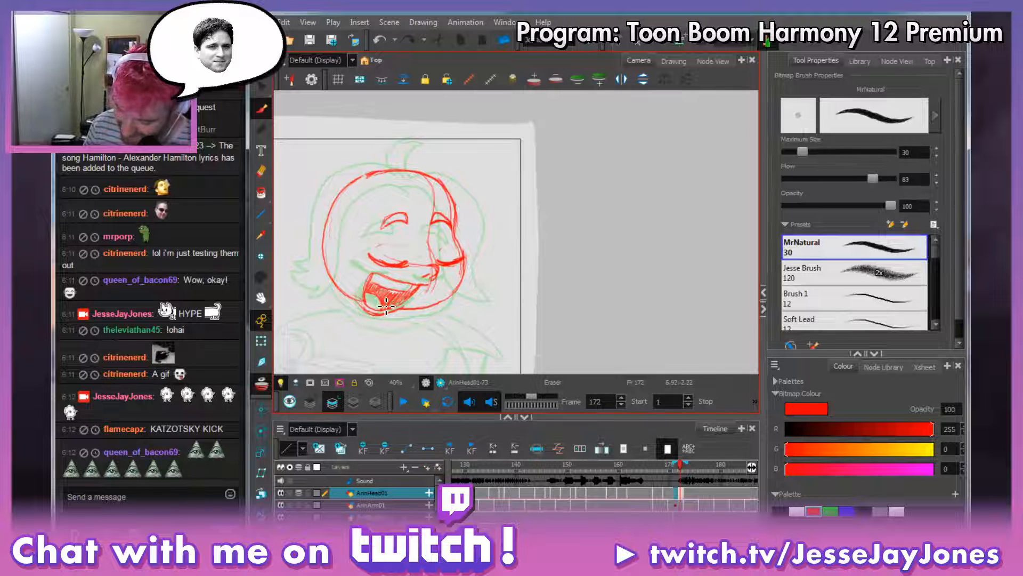
pyautogui.hotkey('alt', 'b')
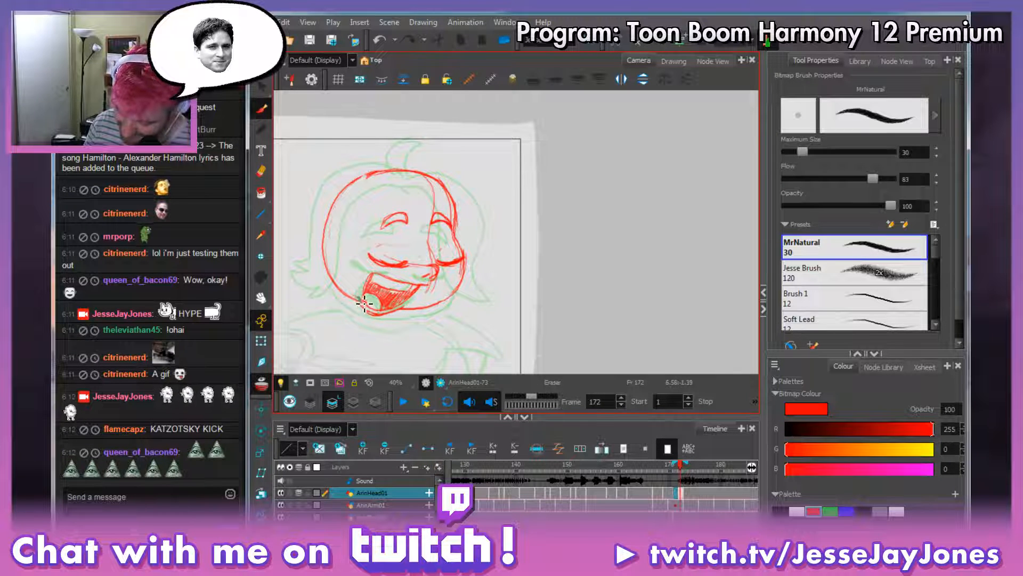
# Flip between frames 172 and 173 to compare the finished open mouth with the following laughing drawing.
pyautogui.click(683, 466)
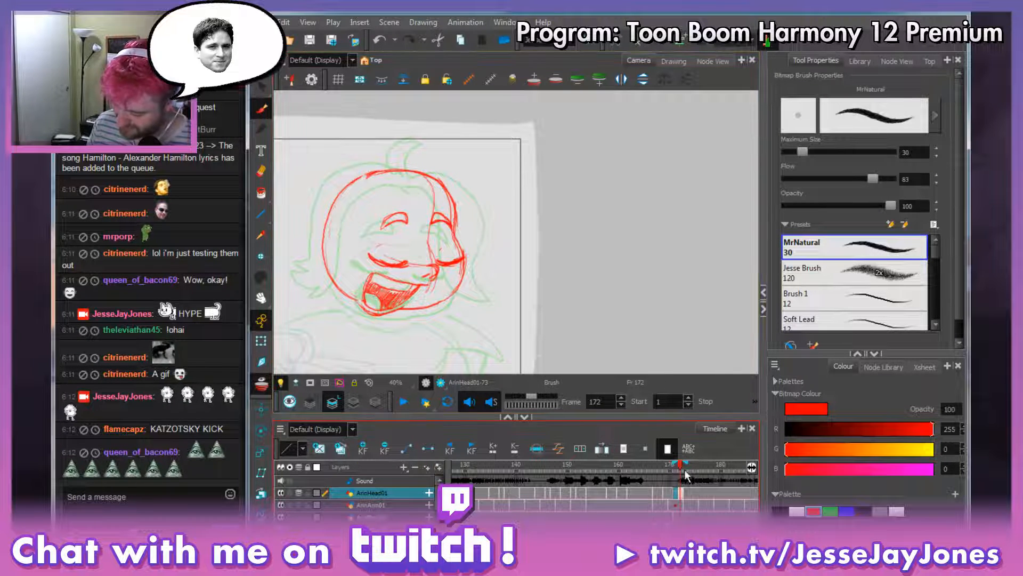
pyautogui.moveTo(682, 465)
pyautogui.mouseDown()
pyautogui.moveTo(671, 466)
pyautogui.moveTo(680, 468)
pyautogui.mouseUp()
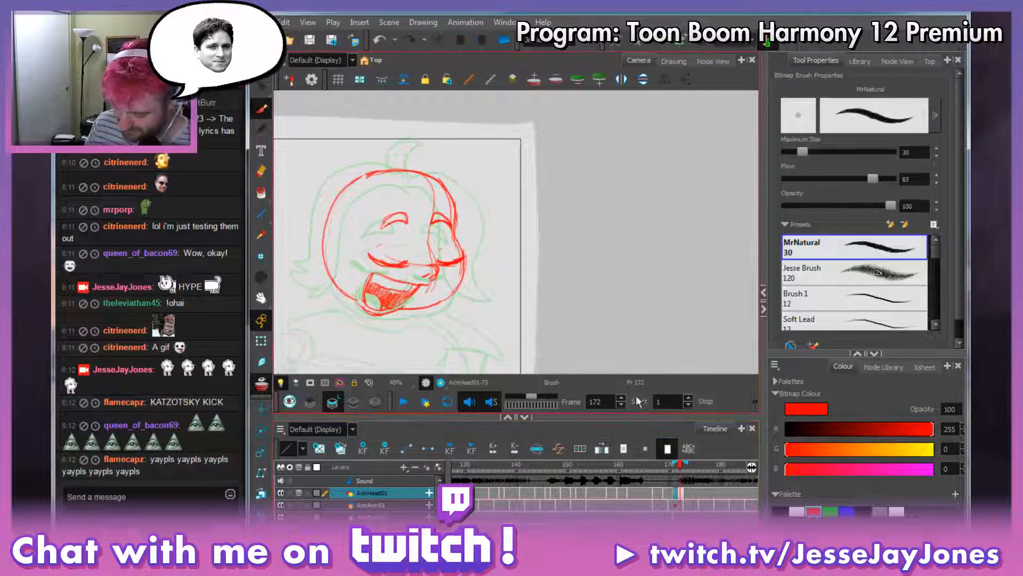
pyautogui.press('.')
pyautogui.press(',')
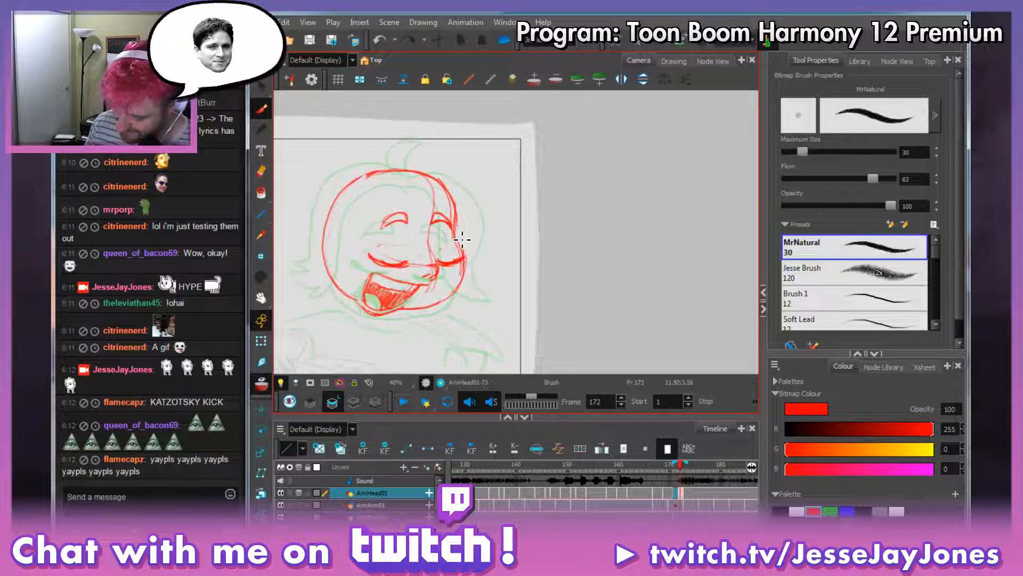
pyautogui.press('.')
pyautogui.press(',')
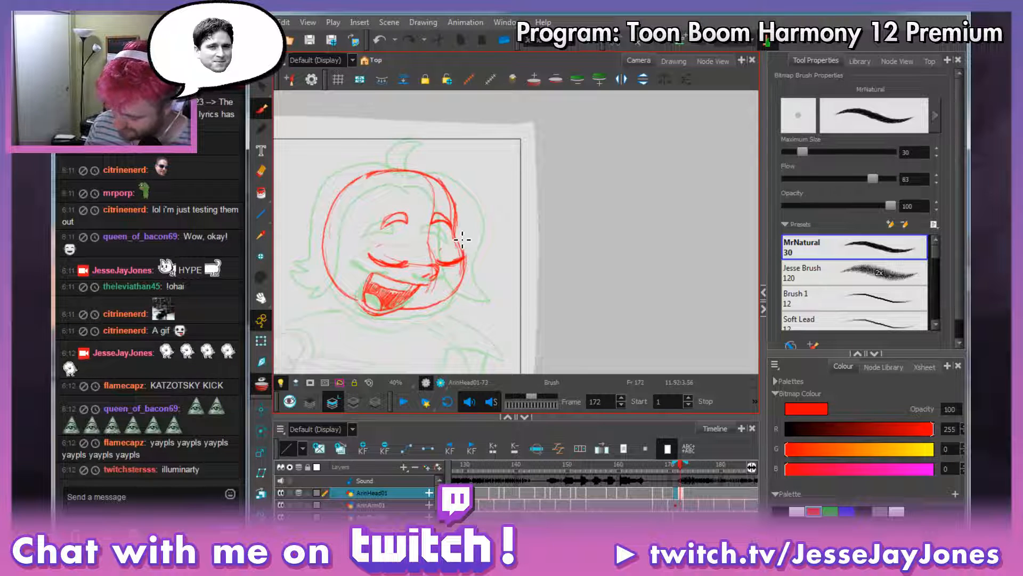
pyautogui.press('.')
pyautogui.press(',')
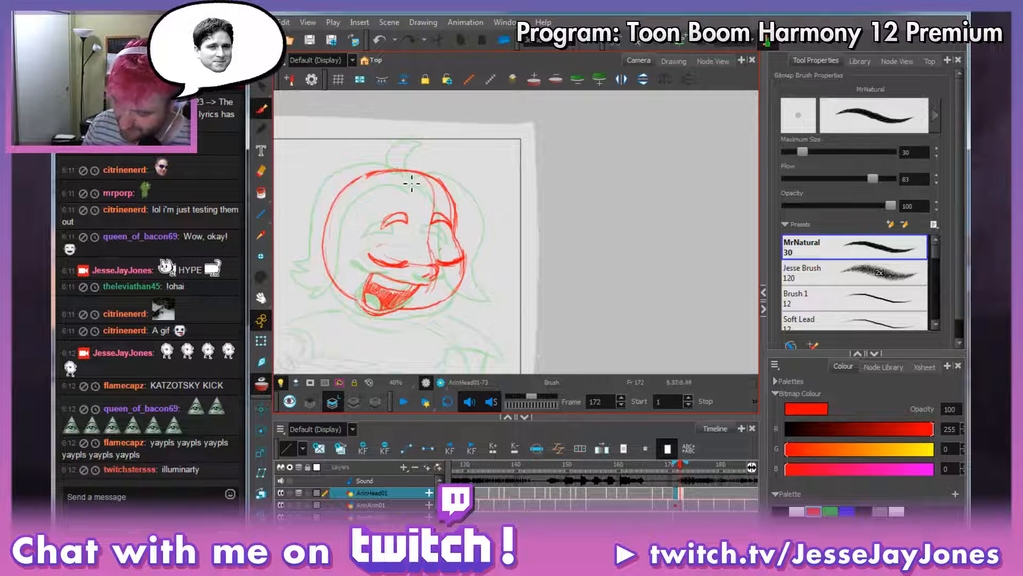
# Sketch the inner hairline from the parting down the near side of the face on frame 172, ending in spiky tips beside the jaw.
pyautogui.hotkey('alt', 'b')
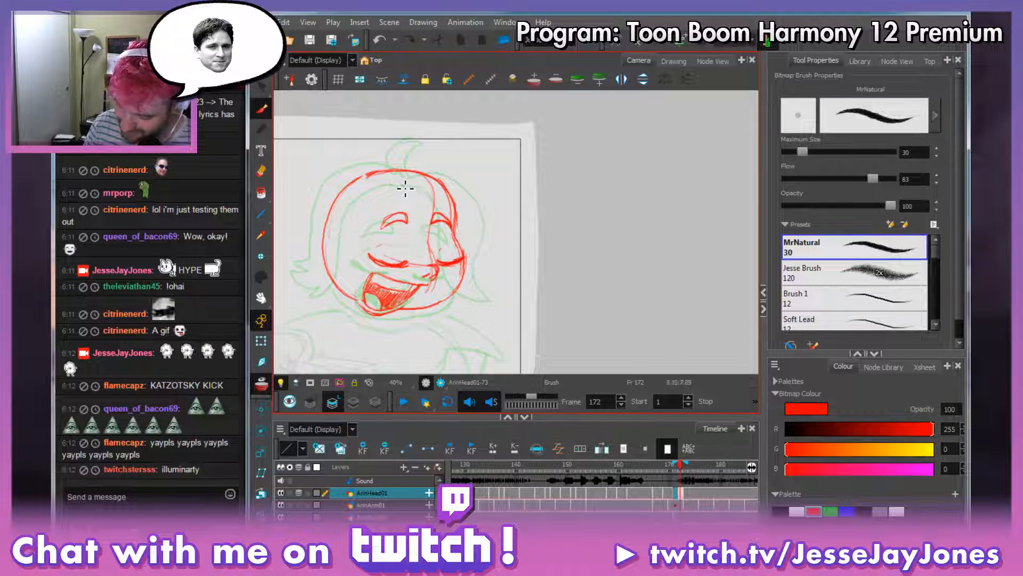
pyautogui.moveTo(349, 261)
pyautogui.mouseDown()
pyautogui.moveTo(328, 306)
pyautogui.moveTo(346, 270)
pyautogui.mouseUp()
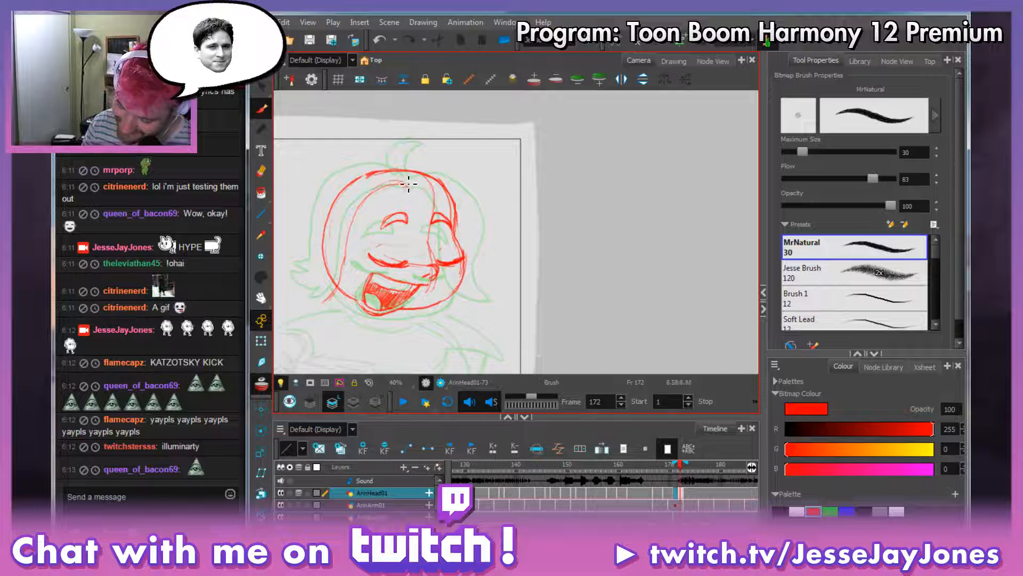
pyautogui.moveTo(407, 184); pyautogui.dragTo(381, 189)
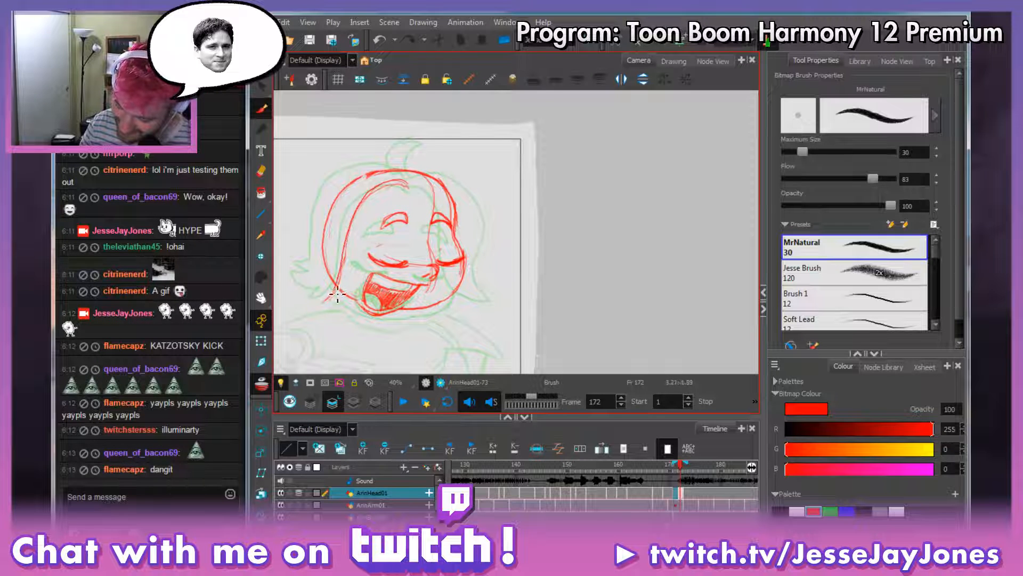
pyautogui.moveTo(337, 293); pyautogui.dragTo(324, 305)
pyautogui.moveTo(342, 262); pyautogui.dragTo(331, 303)
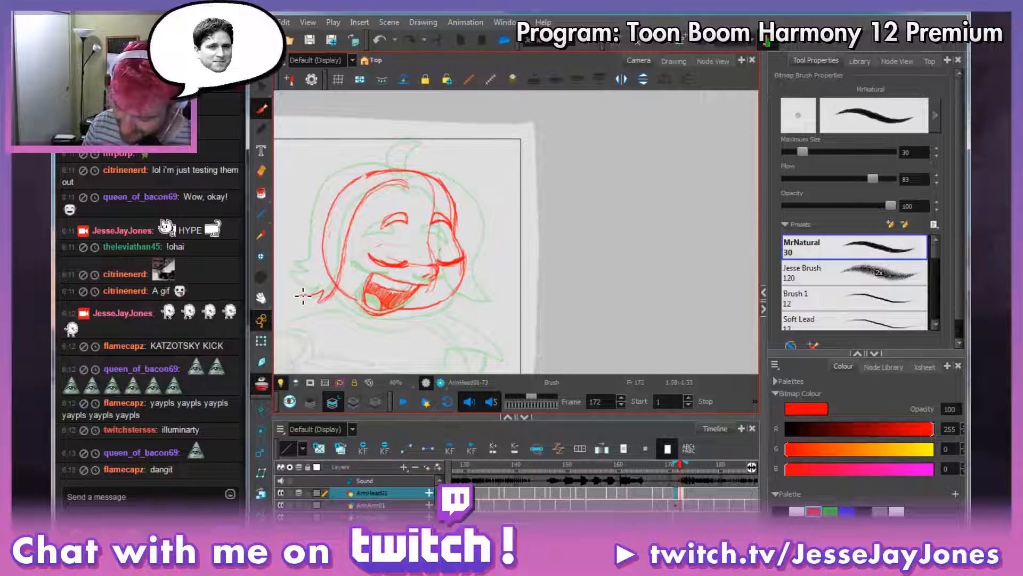
pyautogui.moveTo(303, 296)
pyautogui.mouseDown()
pyautogui.moveTo(320, 275)
pyautogui.moveTo(301, 295)
pyautogui.moveTo(326, 292)
pyautogui.moveTo(302, 298)
pyautogui.moveTo(308, 275)
pyautogui.mouseUp()
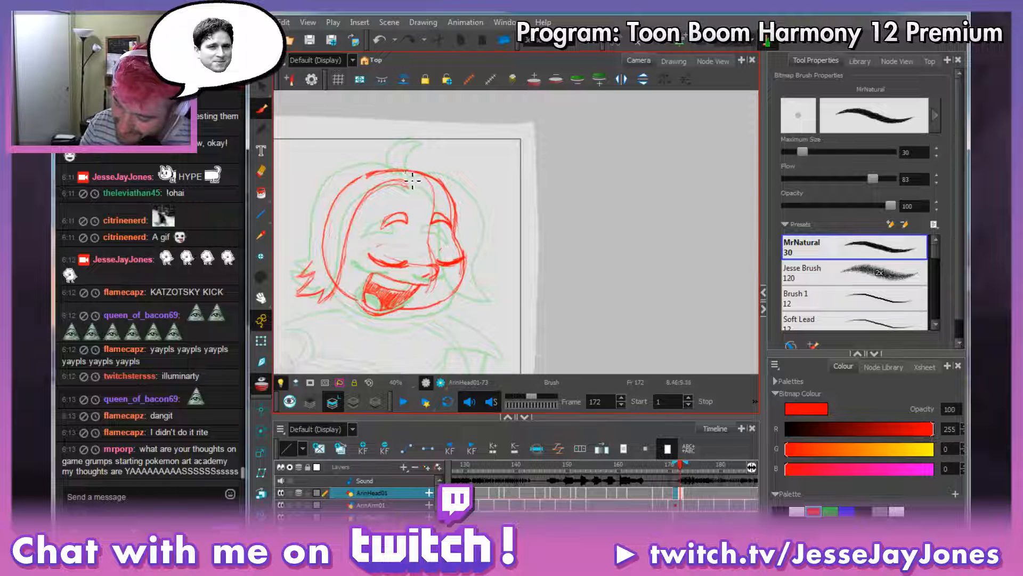
# Draw and thicken the outer hair contour from the parting over the crown down to the near-side tips on frame 172.
pyautogui.moveTo(412, 181)
pyautogui.mouseDown()
pyautogui.moveTo(376, 167)
pyautogui.moveTo(334, 184)
pyautogui.moveTo(398, 165)
pyautogui.moveTo(360, 170)
pyautogui.moveTo(334, 188)
pyautogui.moveTo(320, 252)
pyautogui.moveTo(293, 280)
pyautogui.mouseUp()
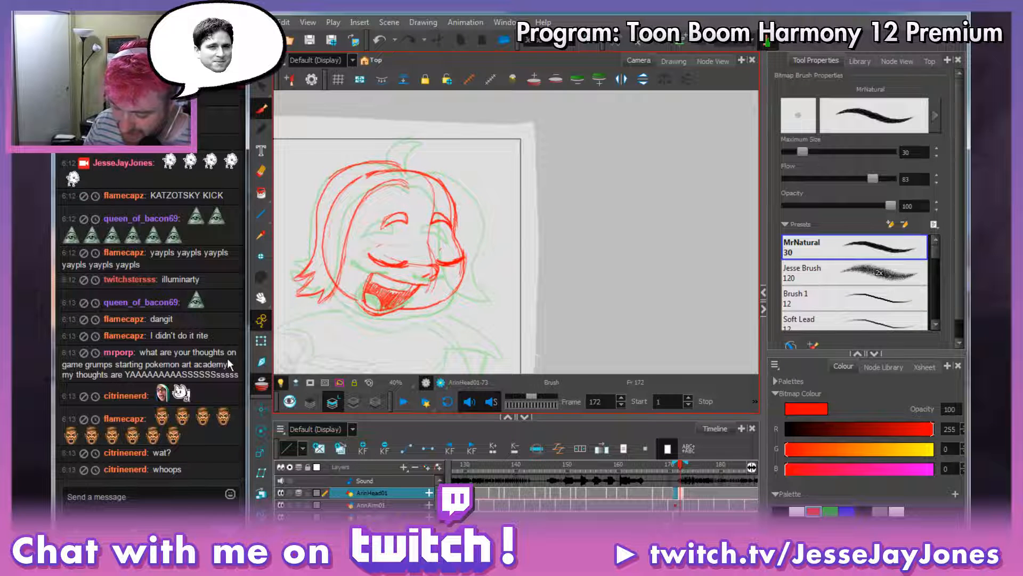
pyautogui.moveTo(410, 178)
pyautogui.mouseDown()
pyautogui.moveTo(376, 160)
pyautogui.moveTo(318, 195)
pyautogui.moveTo(307, 271)
pyautogui.moveTo(317, 238)
pyautogui.mouseUp()
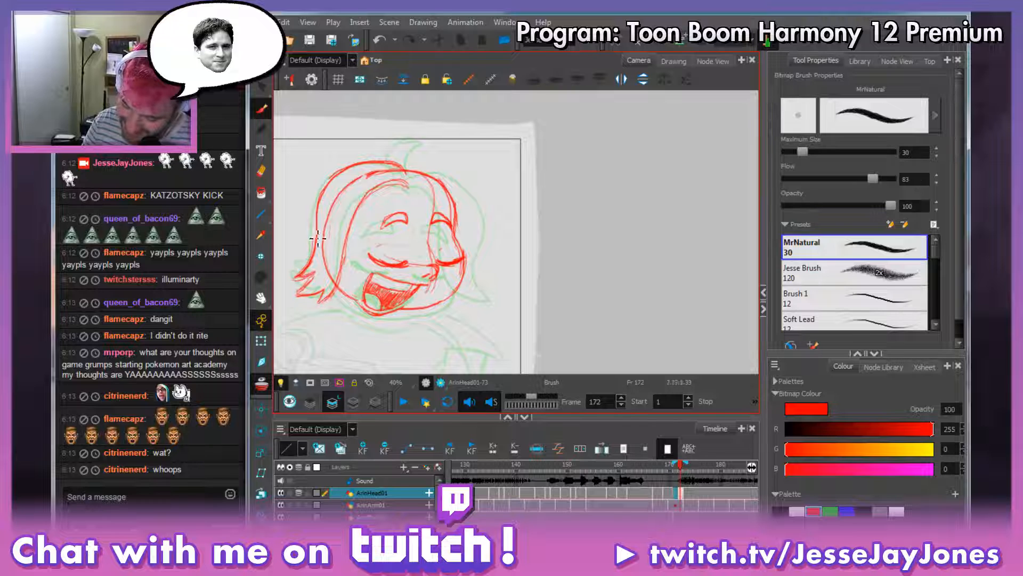
pyautogui.moveTo(408, 173)
pyautogui.mouseDown()
pyautogui.moveTo(397, 165)
pyautogui.moveTo(320, 226)
pyautogui.mouseUp()
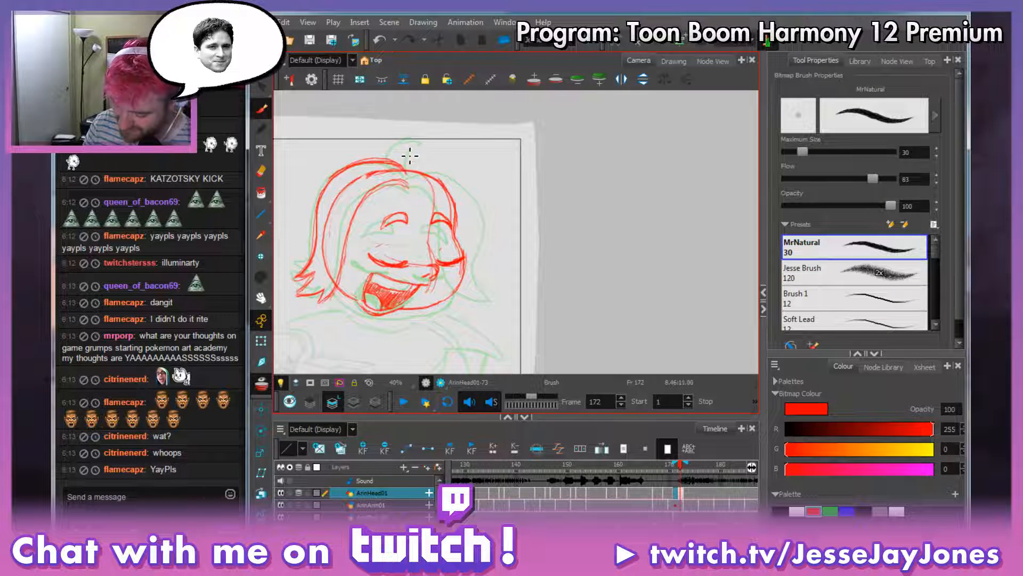
pyautogui.moveTo(408, 171); pyautogui.dragTo(356, 164)
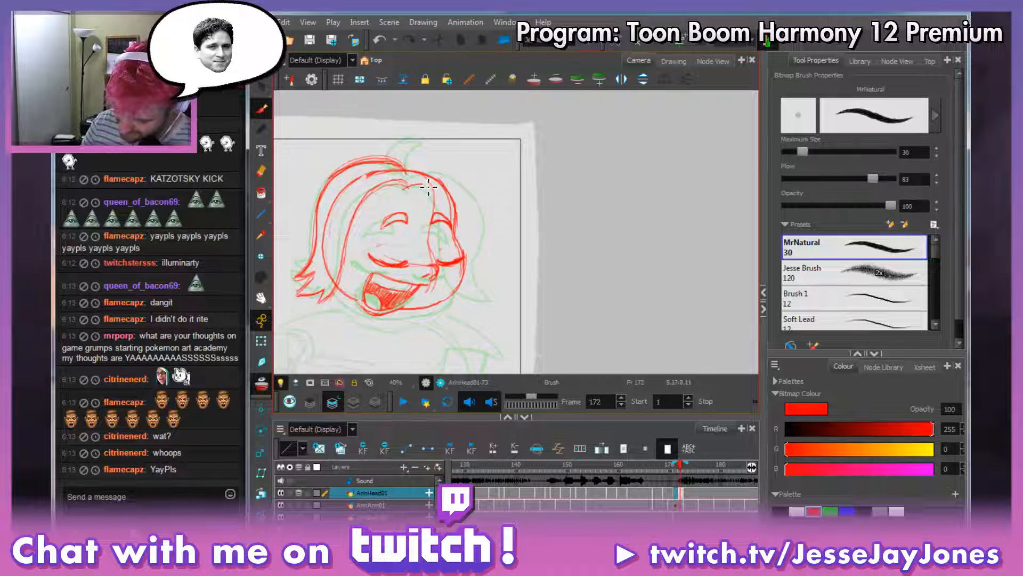
# Sketch the far-side hair from the parting down to its pointed tip past the cheek, and add the curled tuft on top of the head.
pyautogui.moveTo(449, 205); pyautogui.dragTo(458, 302)
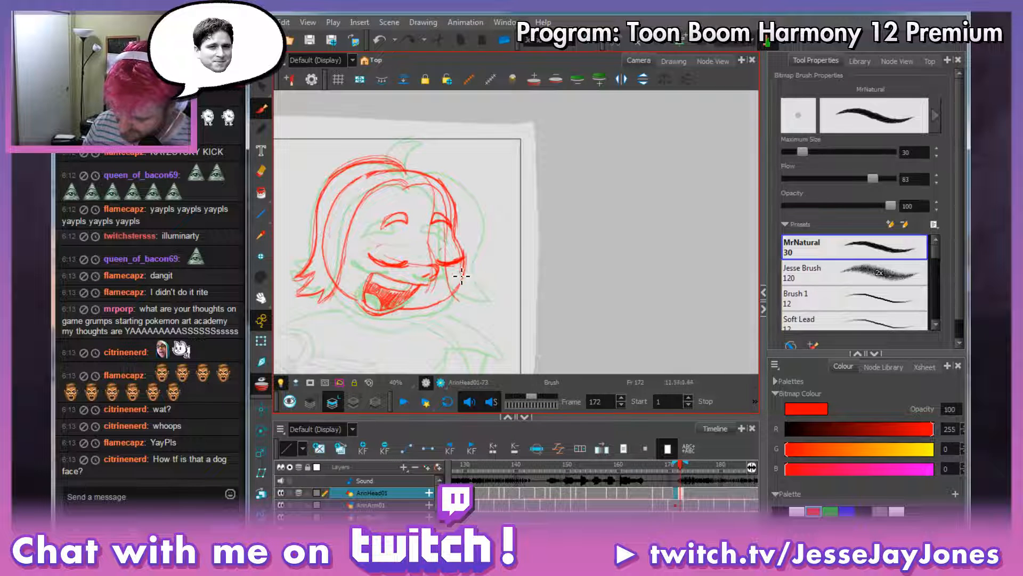
pyautogui.moveTo(468, 299)
pyautogui.mouseDown()
pyautogui.moveTo(484, 305)
pyautogui.moveTo(459, 300)
pyautogui.moveTo(421, 173)
pyautogui.moveTo(450, 171)
pyautogui.moveTo(446, 183)
pyautogui.mouseUp()
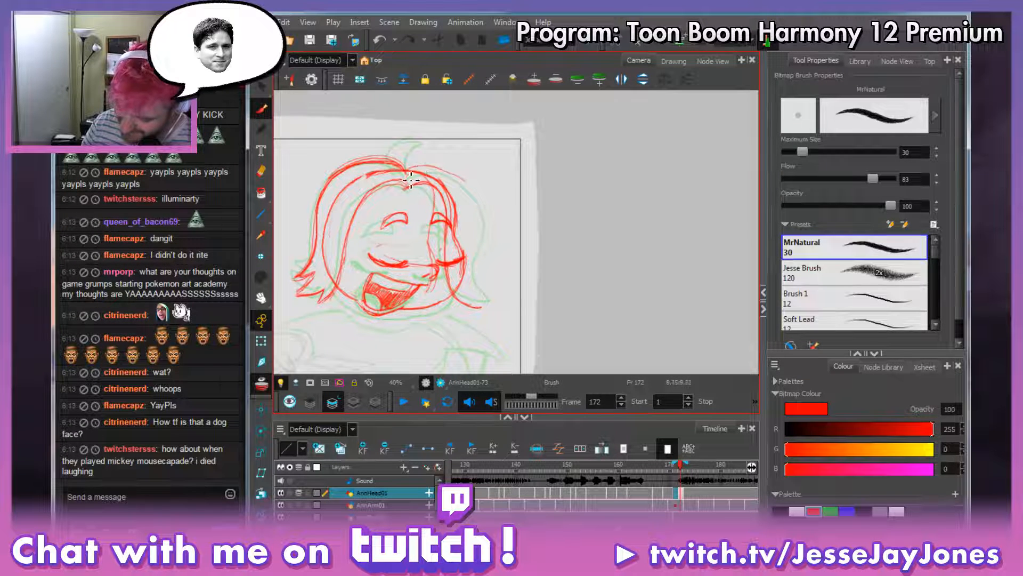
pyautogui.moveTo(407, 171)
pyautogui.mouseDown()
pyautogui.moveTo(434, 169)
pyautogui.moveTo(454, 173)
pyautogui.moveTo(421, 172)
pyautogui.moveTo(460, 175)
pyautogui.mouseUp()
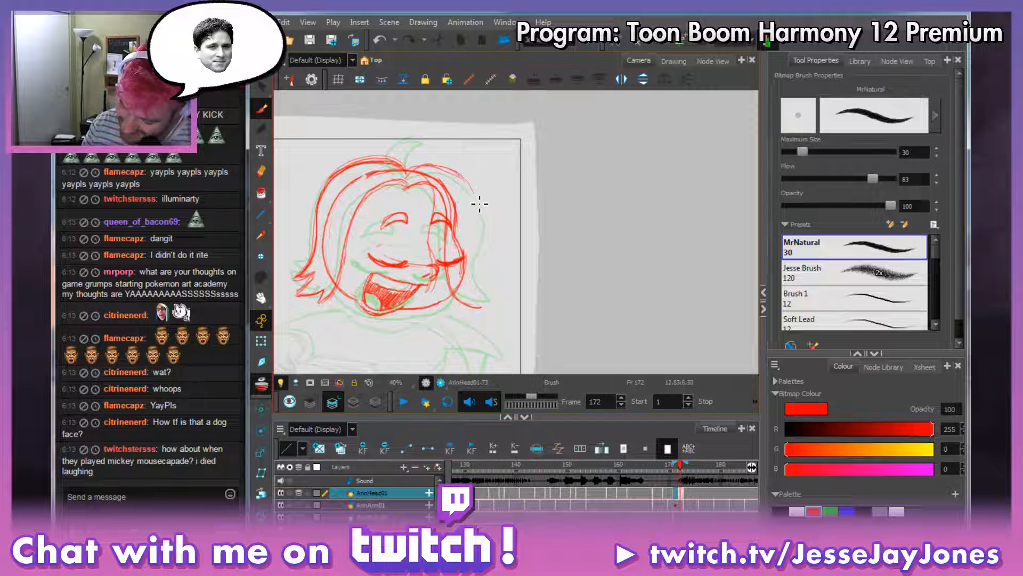
pyautogui.moveTo(476, 209)
pyautogui.mouseDown()
pyautogui.moveTo(468, 266)
pyautogui.moveTo(473, 299)
pyautogui.moveTo(485, 306)
pyautogui.mouseUp()
pyautogui.moveTo(470, 270)
pyautogui.mouseDown()
pyautogui.moveTo(483, 305)
pyautogui.moveTo(471, 277)
pyautogui.mouseUp()
pyautogui.moveTo(481, 224)
pyautogui.mouseDown()
pyautogui.moveTo(475, 195)
pyautogui.moveTo(435, 165)
pyautogui.mouseUp()
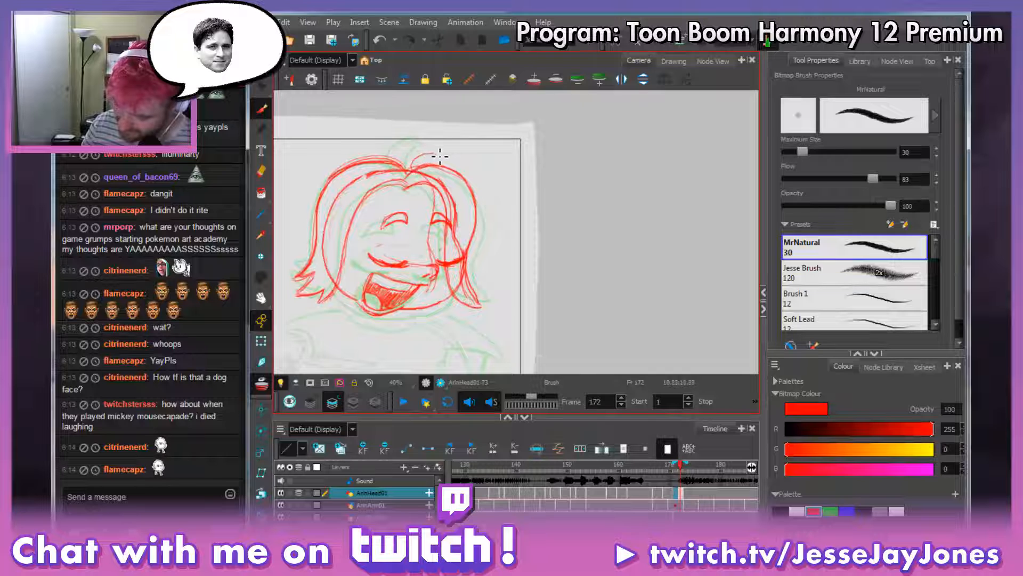
pyautogui.moveTo(440, 156)
pyautogui.mouseDown()
pyautogui.moveTo(405, 154)
pyautogui.moveTo(406, 172)
pyautogui.moveTo(403, 157)
pyautogui.moveTo(437, 151)
pyautogui.moveTo(418, 173)
pyautogui.moveTo(437, 153)
pyautogui.mouseUp()
# Step through frames 171 to 173 to check how the hair and head move through the frame 172 drawing.
pyautogui.press(',')
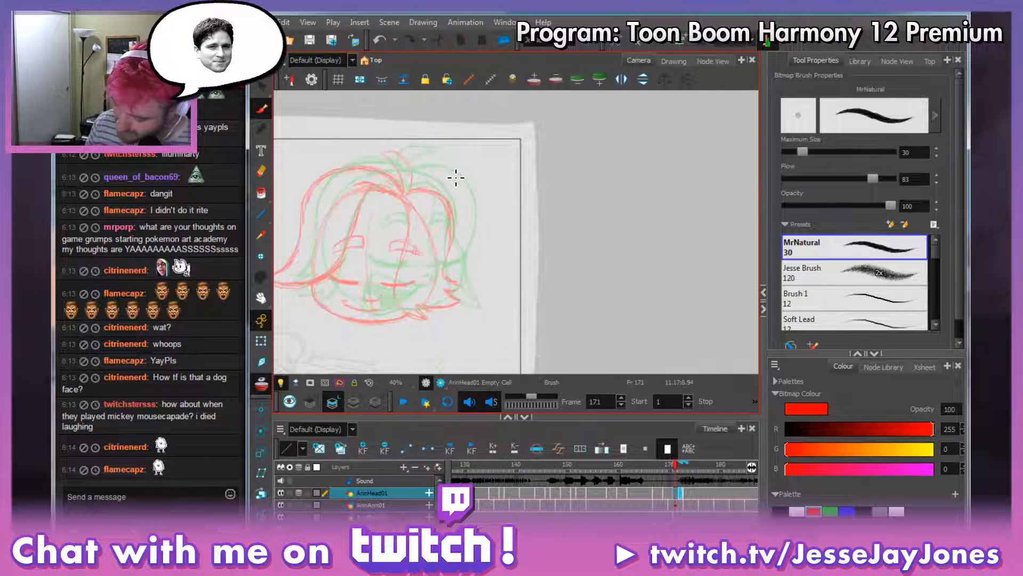
pyautogui.press('.')
pyautogui.press('.')
pyautogui.press(',')
pyautogui.press('.')
pyautogui.click(679, 492)
pyautogui.press(',')
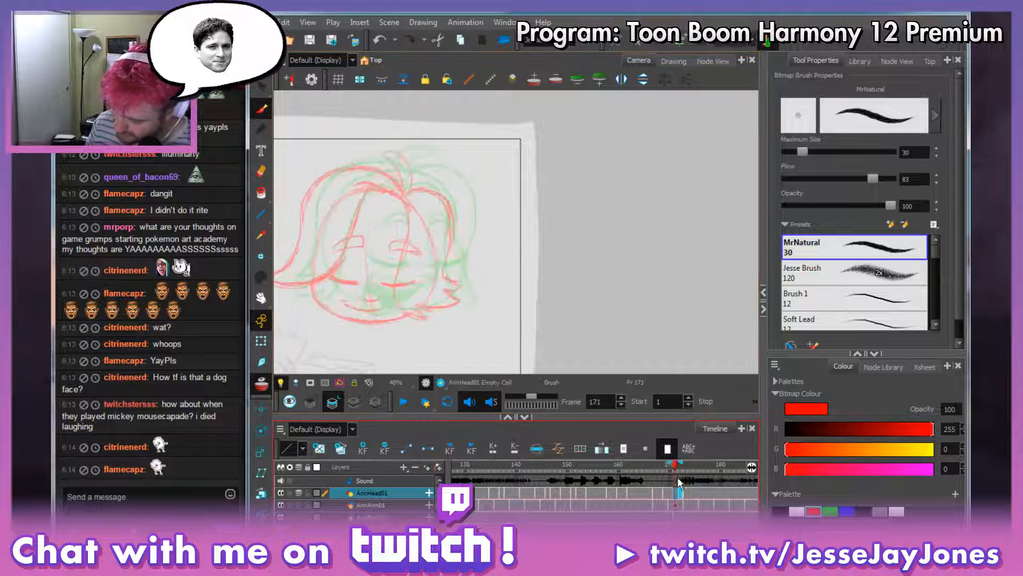
pyautogui.press(',')
pyautogui.click(678, 491)
# Recolour all the head line work on frame 172 black with the Paint tool.
pyautogui.click(261, 193)
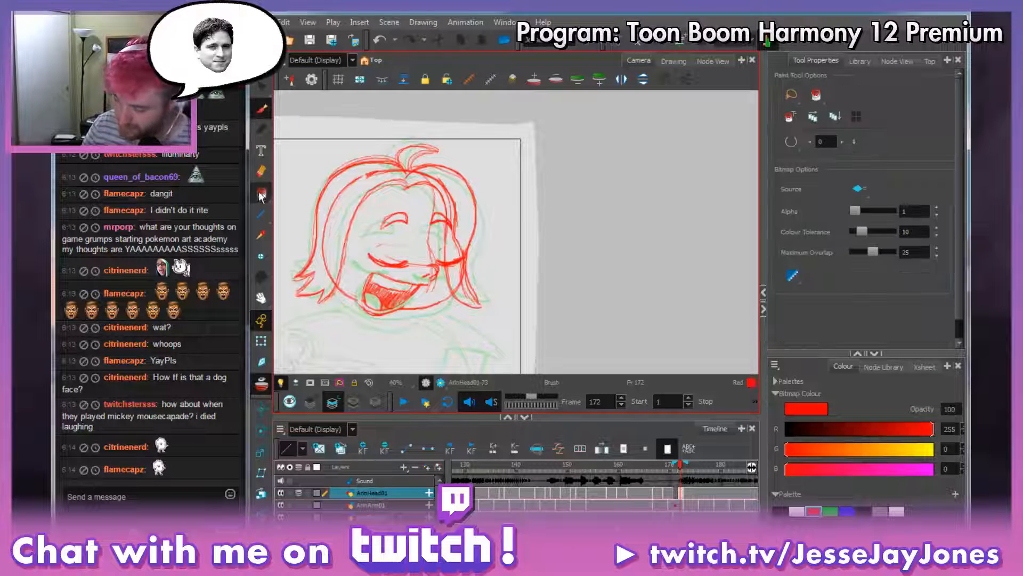
pyautogui.click(780, 512)
pyautogui.moveTo(344, 320)
pyautogui.mouseDown()
pyautogui.moveTo(426, 127)
pyautogui.moveTo(501, 318)
pyautogui.mouseUp()
pyautogui.hotkey('ctrl', 'z')
pyautogui.hotkey('alt', 'r')
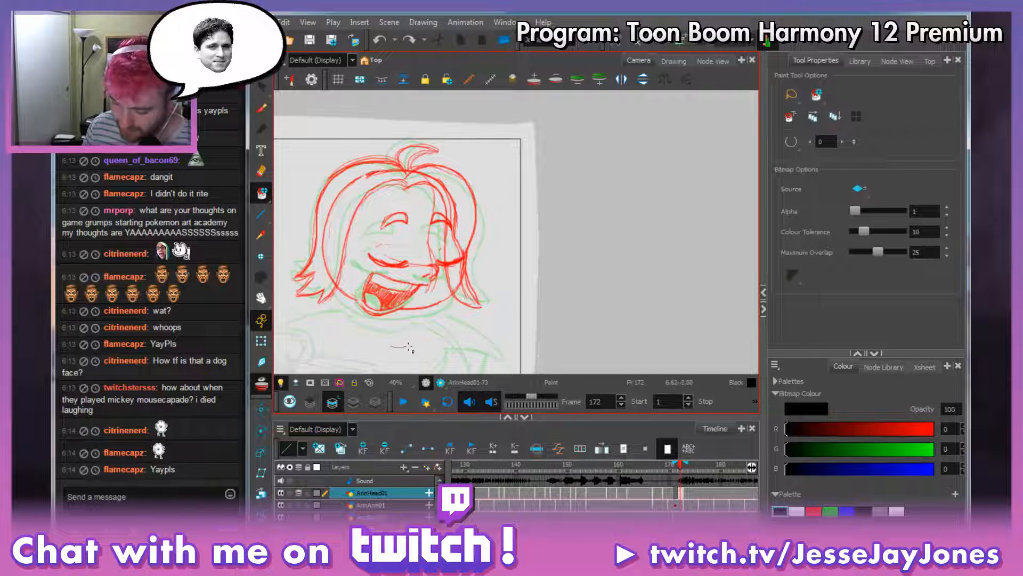
pyautogui.moveTo(406, 351)
pyautogui.mouseDown()
pyautogui.moveTo(293, 340)
pyautogui.moveTo(416, 355)
pyautogui.mouseUp()
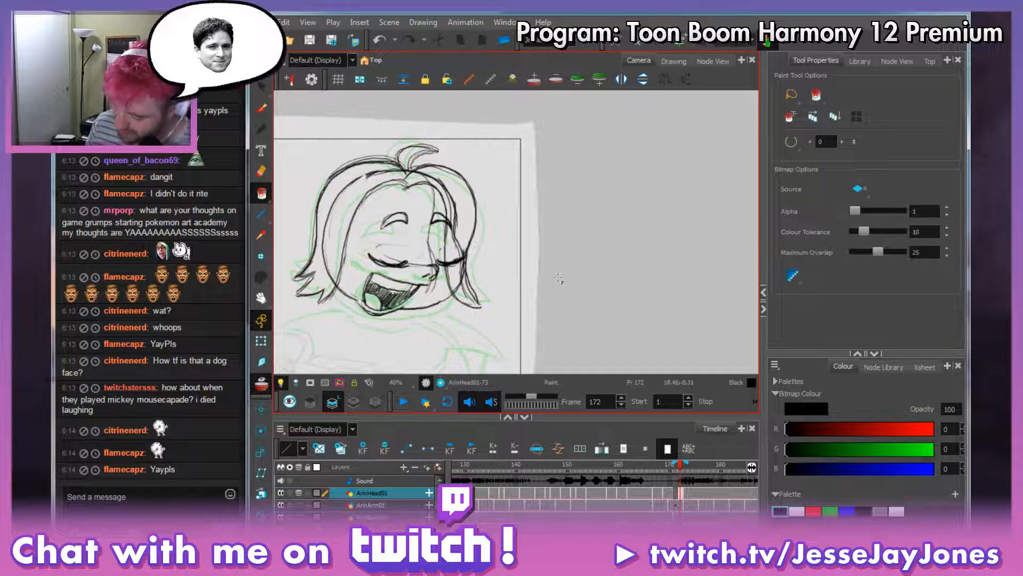
# Try to delete the AnnHead01 cell at frame 171, then undo the deletion.
pyautogui.click(681, 493)
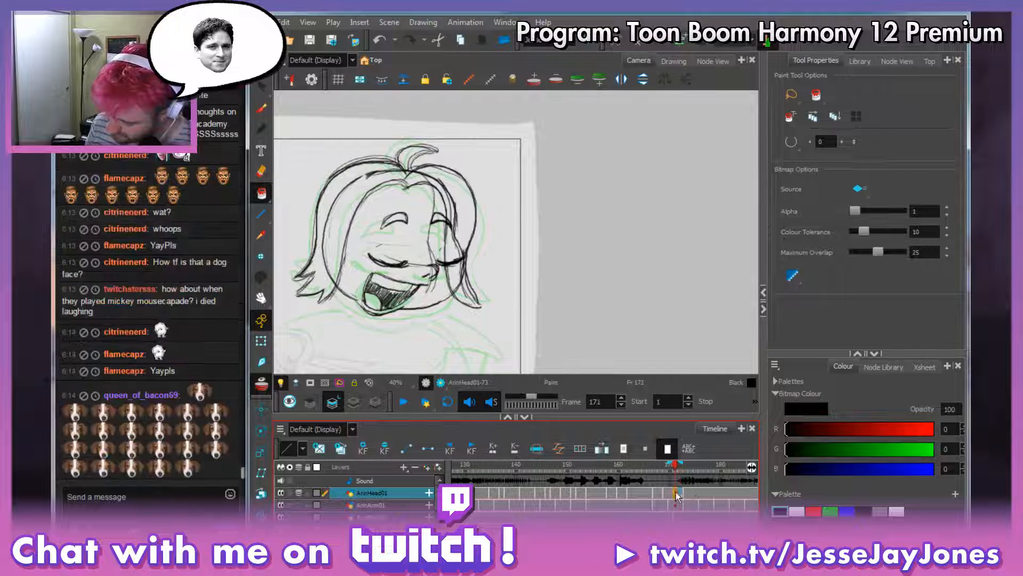
pyautogui.press('Delete')
pyautogui.hotkey('ctrl', 'z')
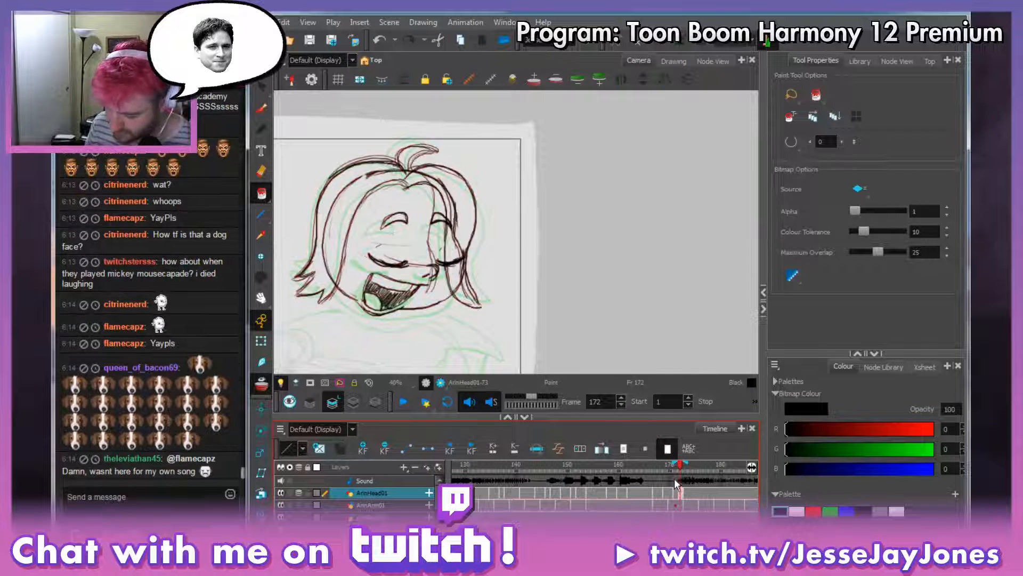
pyautogui.press('space')
pyautogui.moveTo(507, 279)
pyautogui.mouseDown()
pyautogui.moveTo(538, 279)
pyautogui.moveTo(527, 279)
pyautogui.mouseUp()
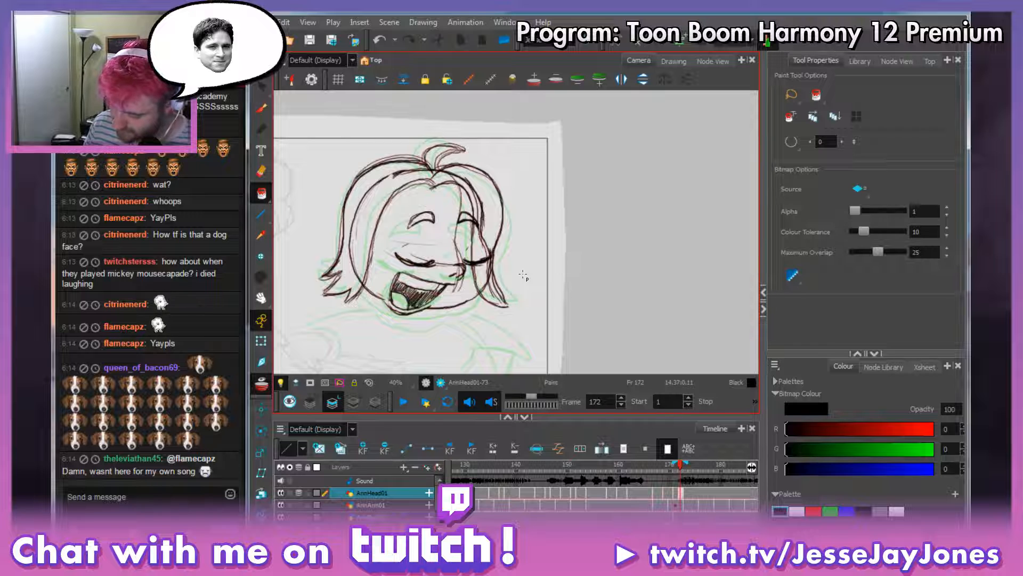
# Step back to frame 167 and forward to frame 174 to check the head's motion through the laugh.
pyautogui.press(',')
pyautogui.press(',')
pyautogui.press(',')
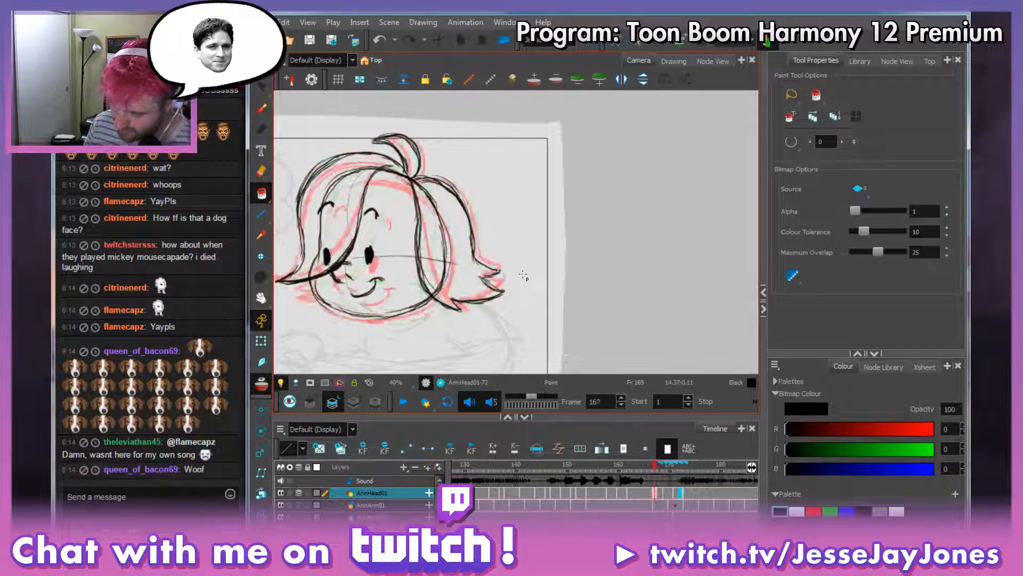
pyautogui.press('.')
pyautogui.press('.')
pyautogui.press('.')
pyautogui.press('.')
pyautogui.press('.')
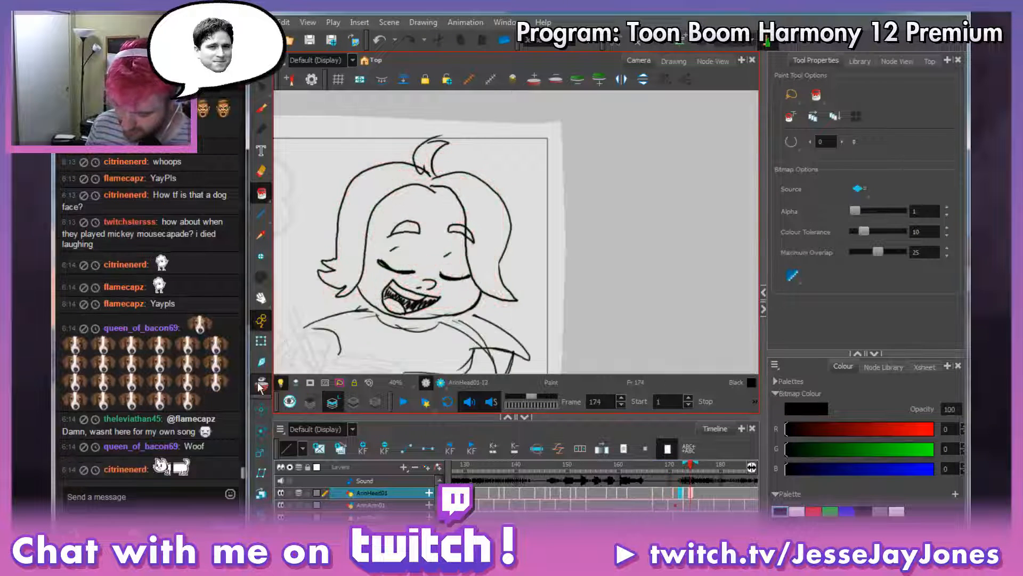
# Empty the AnnHead01 cell at frame 173 and get a red MrNatural brush ready with onion skin showing.
pyautogui.moveTo(691, 466); pyautogui.dragTo(688, 493)
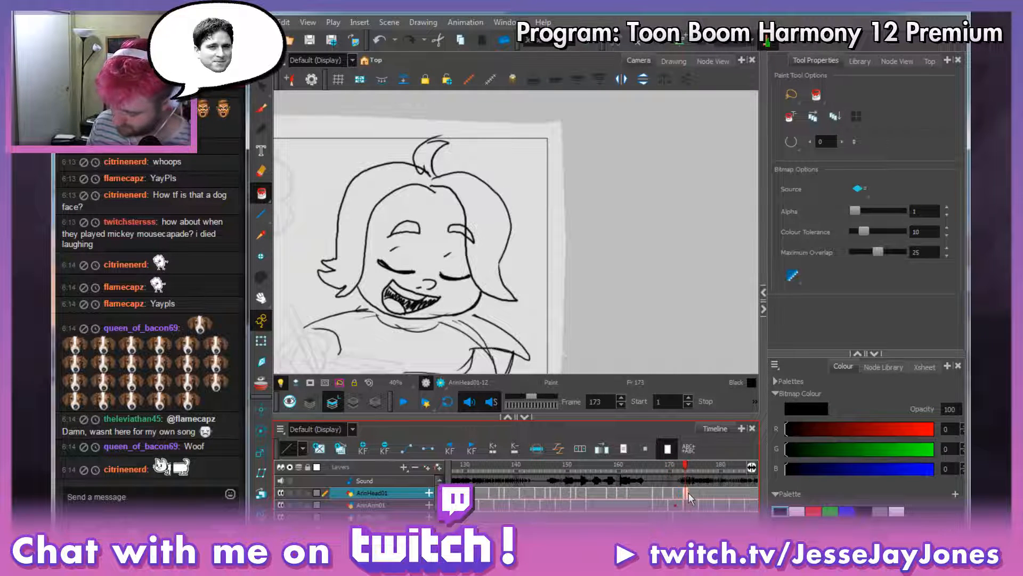
pyautogui.click(688, 492)
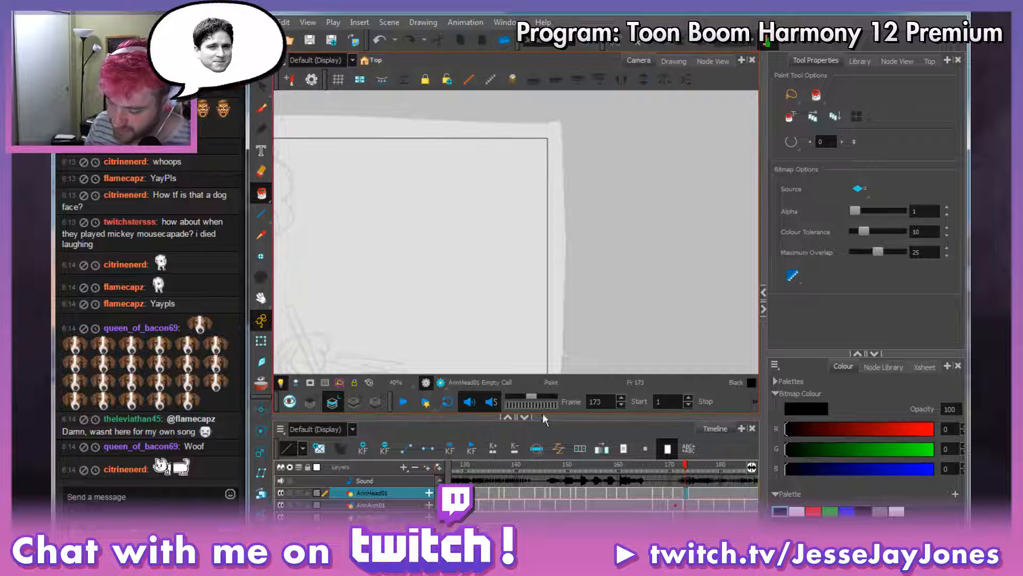
pyautogui.click(261, 384)
pyautogui.click(813, 511)
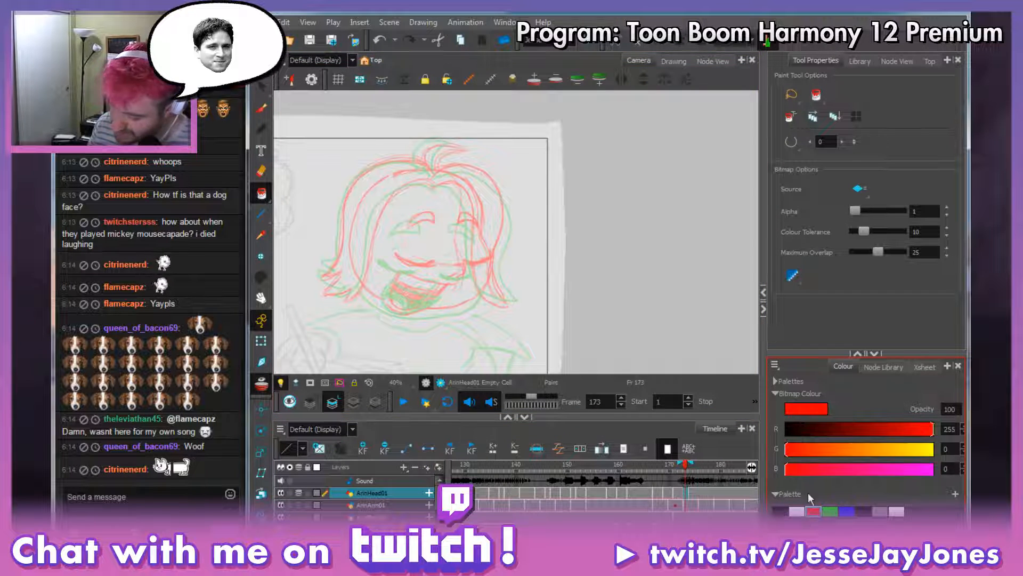
pyautogui.click(261, 110)
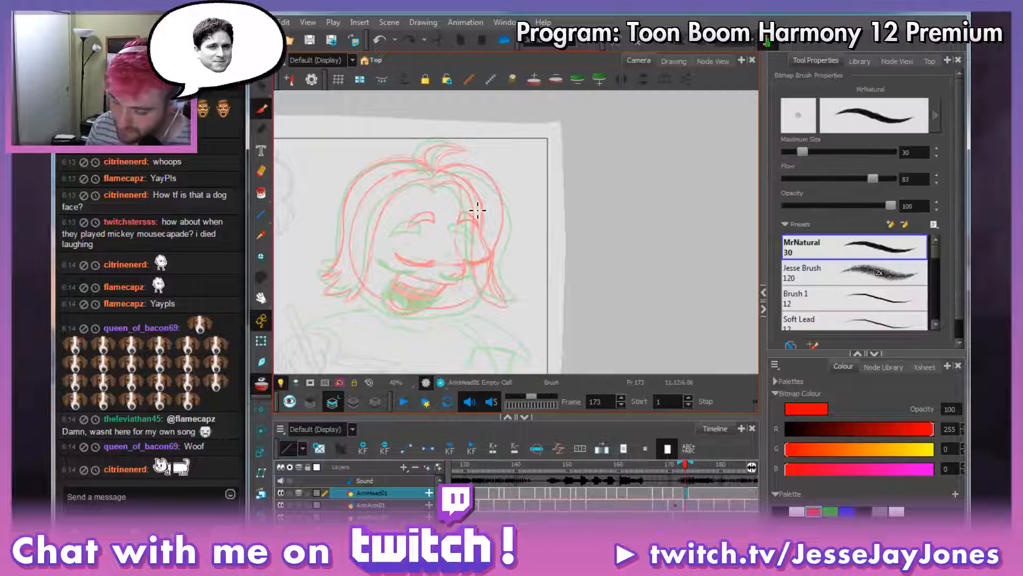
# Sketch the rounded head and cheek outline in red on frame 173, adding the curved face guidelines and the nose.
pyautogui.moveTo(431, 174)
pyautogui.mouseDown()
pyautogui.moveTo(389, 182)
pyautogui.moveTo(345, 263)
pyautogui.mouseUp()
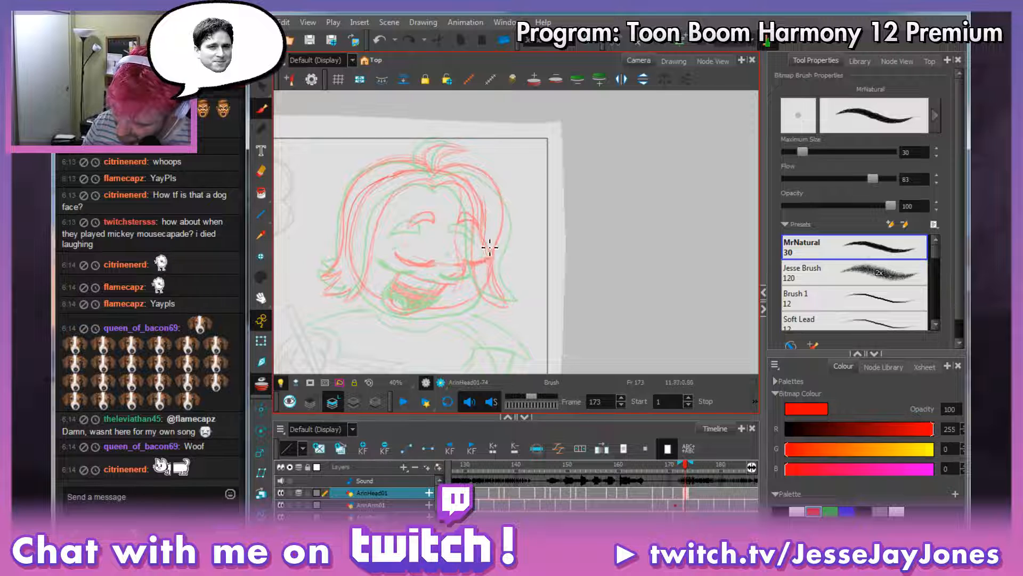
pyautogui.moveTo(488, 262)
pyautogui.mouseDown()
pyautogui.moveTo(479, 305)
pyautogui.moveTo(438, 317)
pyautogui.mouseUp()
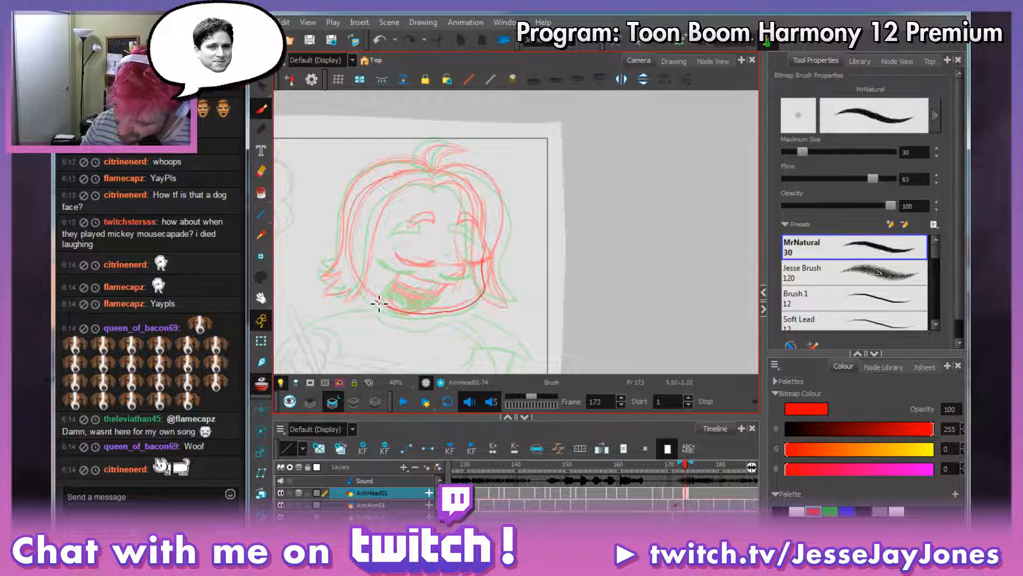
pyautogui.moveTo(379, 303)
pyautogui.mouseDown()
pyautogui.moveTo(344, 239)
pyautogui.moveTo(456, 172)
pyautogui.moveTo(489, 228)
pyautogui.moveTo(487, 259)
pyautogui.mouseUp()
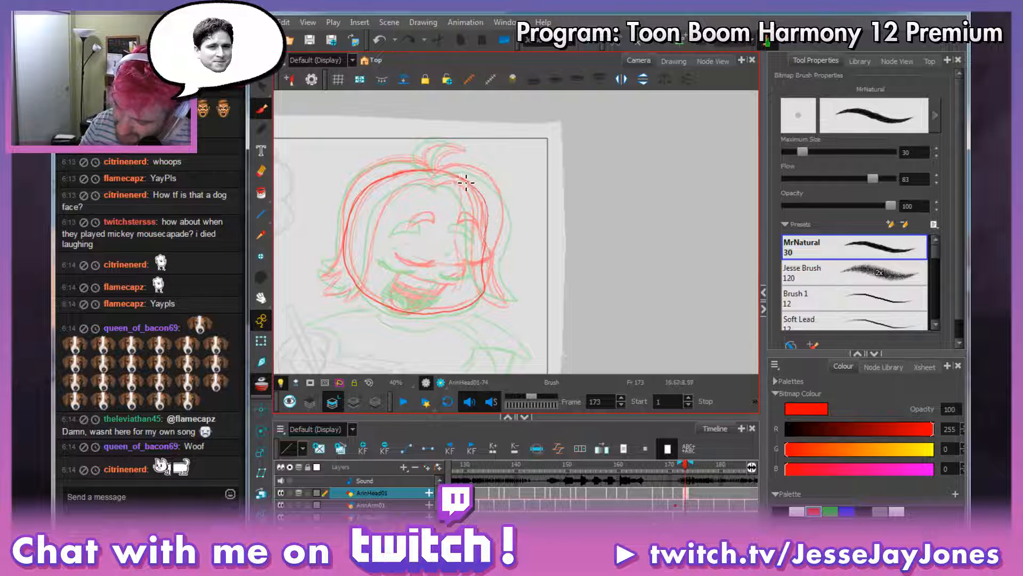
pyautogui.moveTo(466, 182); pyautogui.dragTo(491, 228)
pyautogui.moveTo(485, 264)
pyautogui.mouseDown()
pyautogui.moveTo(488, 243)
pyautogui.moveTo(489, 284)
pyautogui.moveTo(461, 311)
pyautogui.moveTo(393, 309)
pyautogui.moveTo(361, 290)
pyautogui.moveTo(370, 204)
pyautogui.moveTo(481, 304)
pyautogui.moveTo(493, 281)
pyautogui.moveTo(485, 296)
pyautogui.moveTo(490, 235)
pyautogui.moveTo(485, 283)
pyautogui.moveTo(484, 247)
pyautogui.mouseUp()
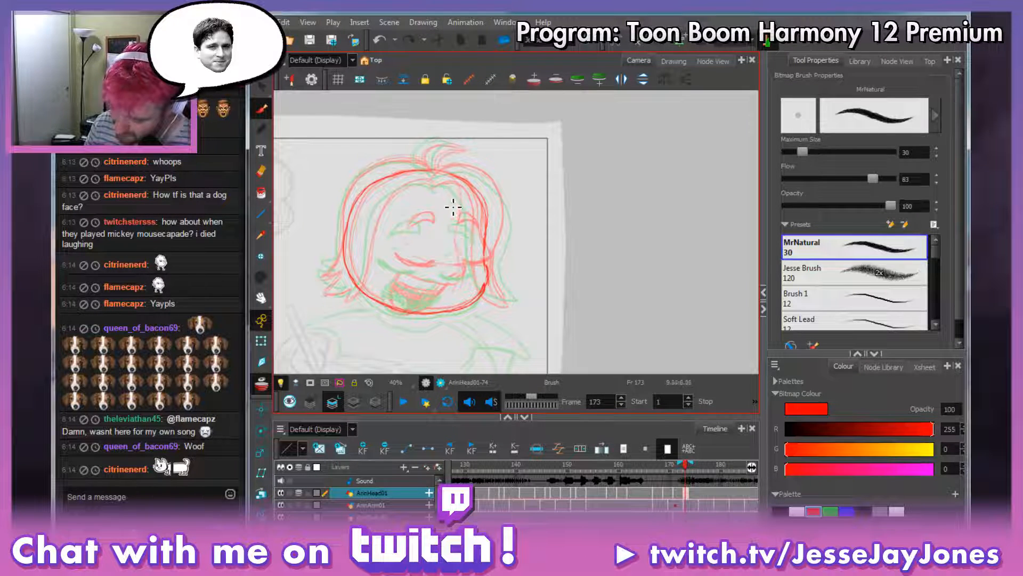
pyautogui.moveTo(395, 262)
pyautogui.mouseDown()
pyautogui.moveTo(470, 275)
pyautogui.moveTo(444, 286)
pyautogui.mouseUp()
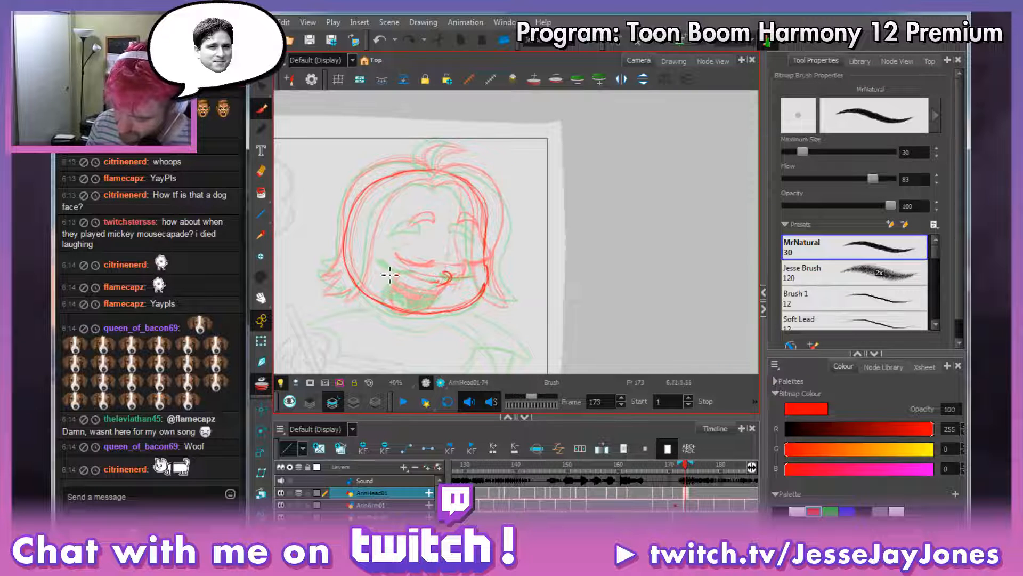
# Turn off onion skin and flip between frames 171 and 174 to compare the red frame 173 sketch with its neighbouring drawings.
pyautogui.click(261, 382)
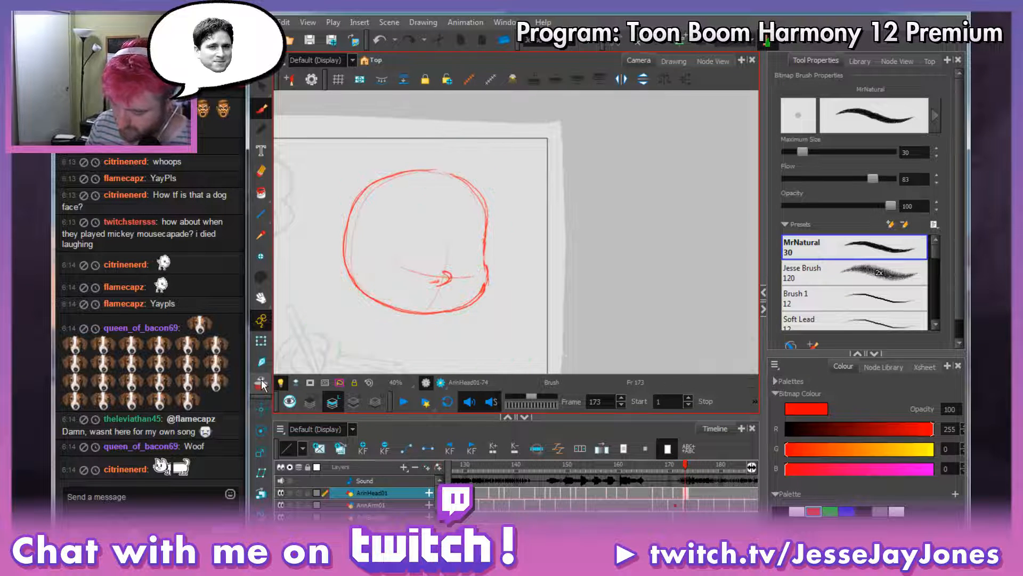
pyautogui.press(',')
pyautogui.press(',')
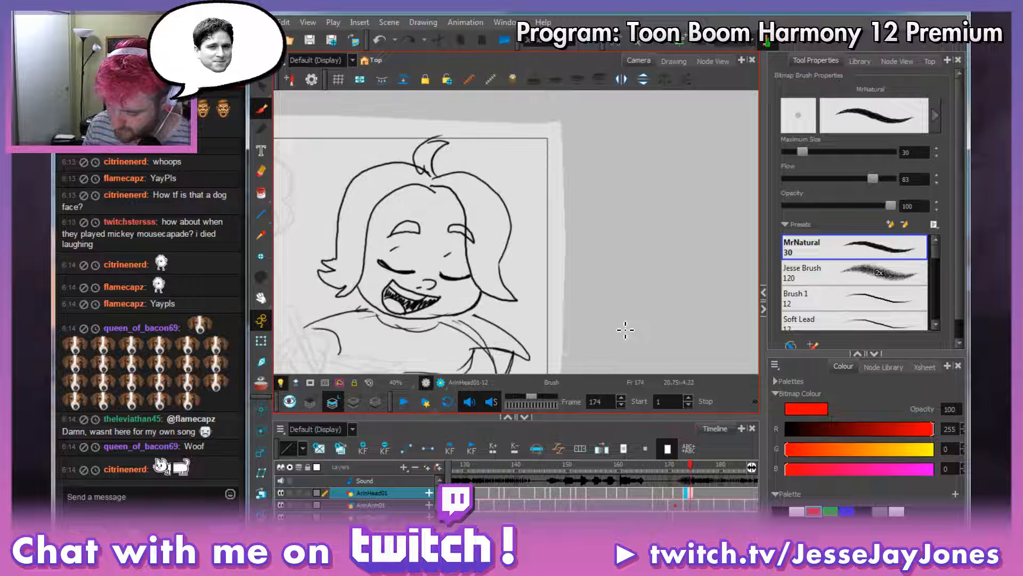
pyautogui.press('.')
pyautogui.press('.')
pyautogui.press(',')
pyautogui.press('.')
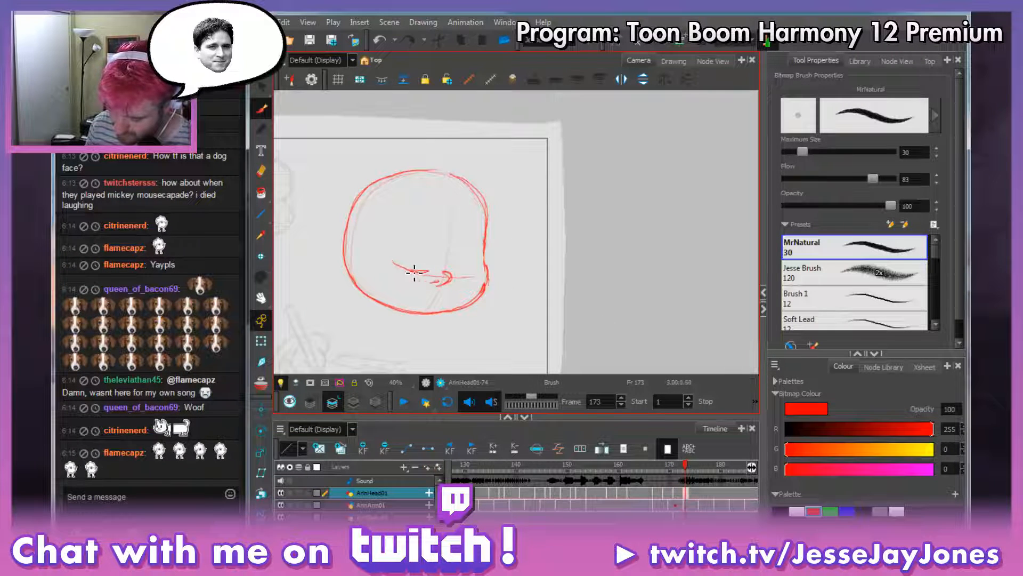
pyautogui.press(',')
pyautogui.press('.')
pyautogui.press('.')
pyautogui.press(',')
pyautogui.press(',')
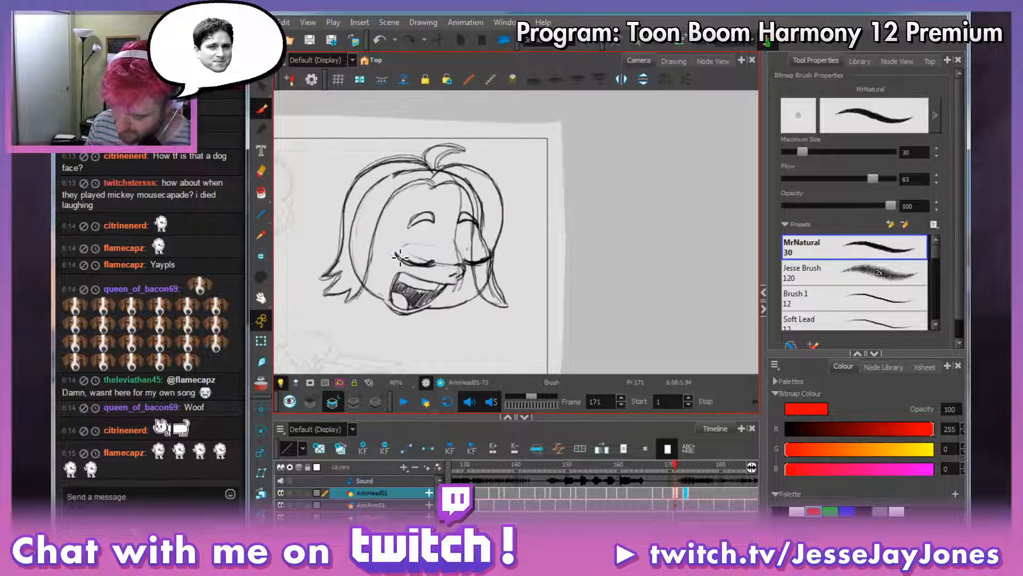
pyautogui.press('.')
pyautogui.press('.')
pyautogui.press(',')
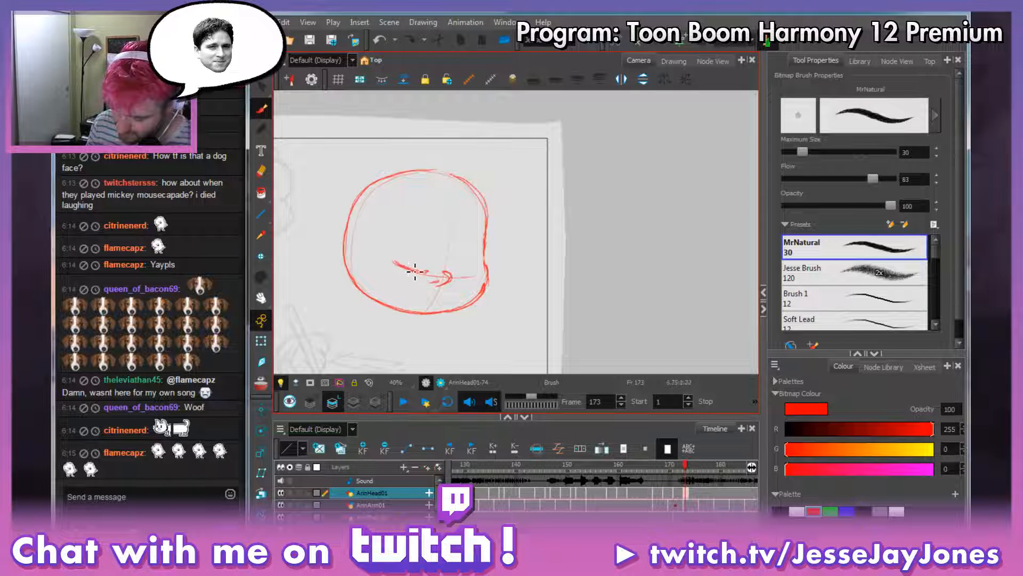
pyautogui.press('.')
pyautogui.press('.')
pyautogui.press(',')
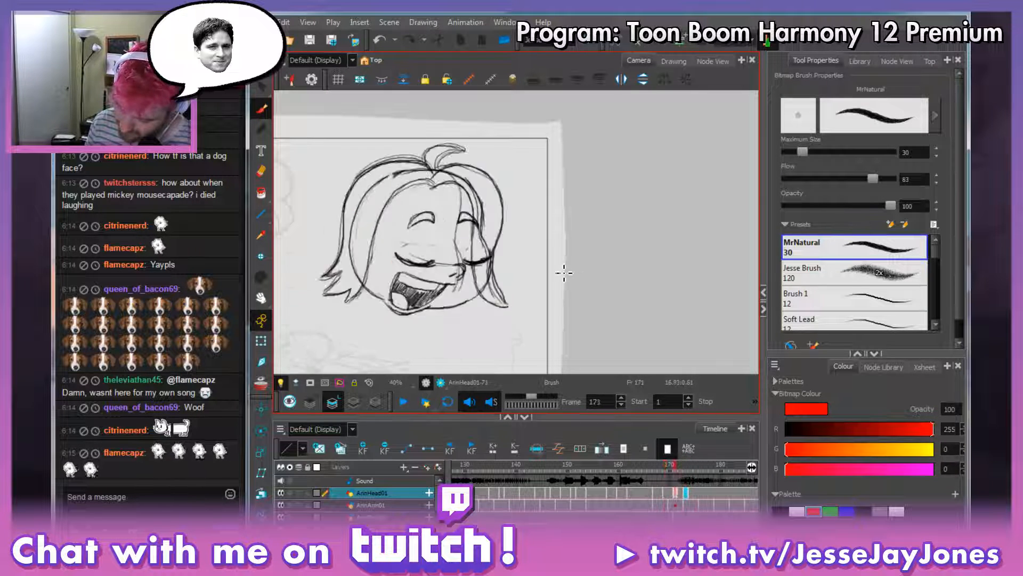
# Sketch the closed far eye as a short red line on the frame 173 head drawing.
pyautogui.press(',')
pyautogui.press(',')
pyautogui.press('.')
pyautogui.press('.')
pyautogui.press(',')
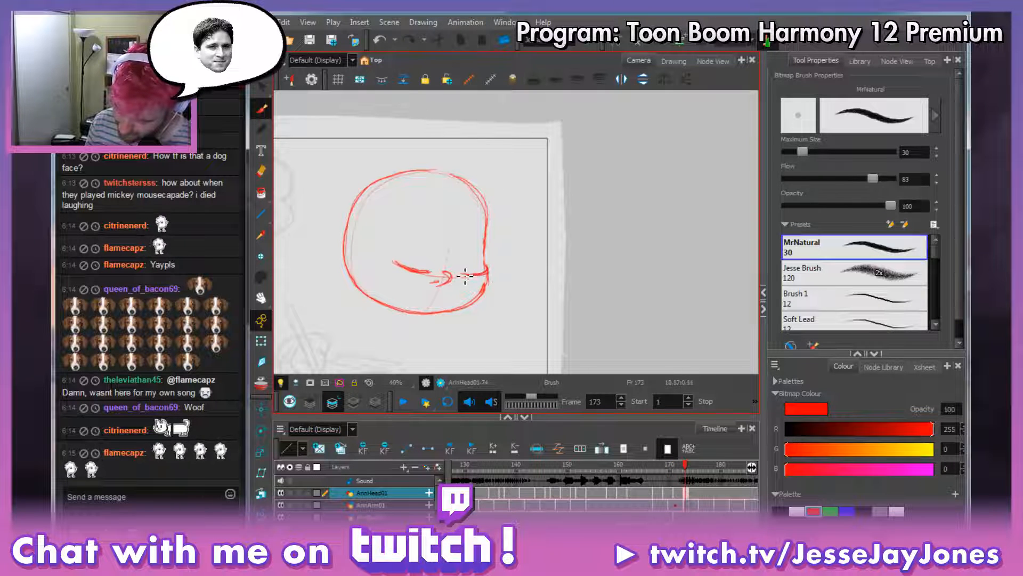
pyautogui.moveTo(451, 276); pyautogui.dragTo(490, 274)
# Compare the frame 173 head drawing with the drawings before and after it, checking the eye placement.
pyautogui.press(',')
pyautogui.press('.')
pyautogui.press('.')
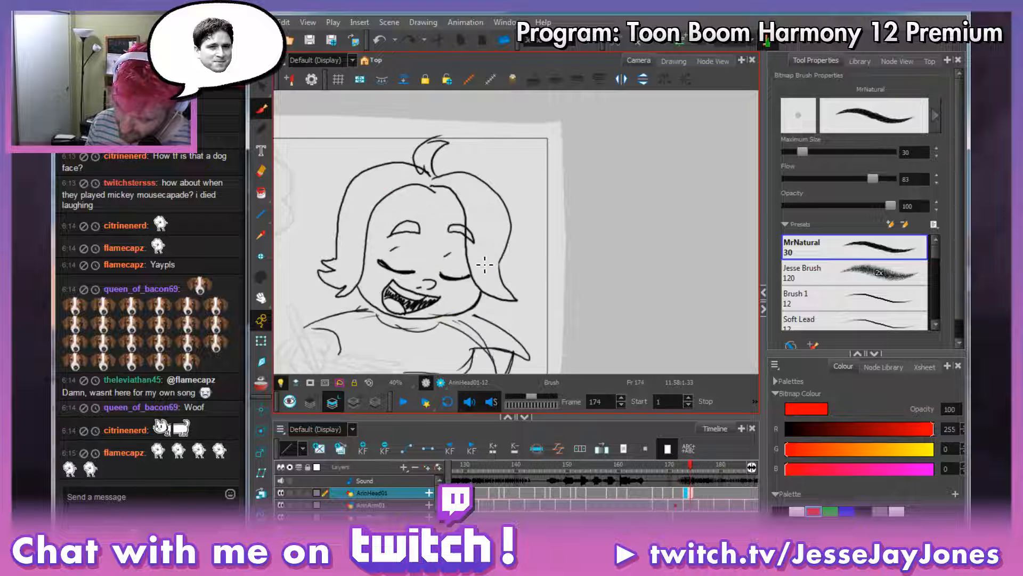
pyautogui.press(',')
pyautogui.press(',')
pyautogui.press('.')
pyautogui.press('.')
pyautogui.press(',')
pyautogui.press(',')
pyautogui.press('.')
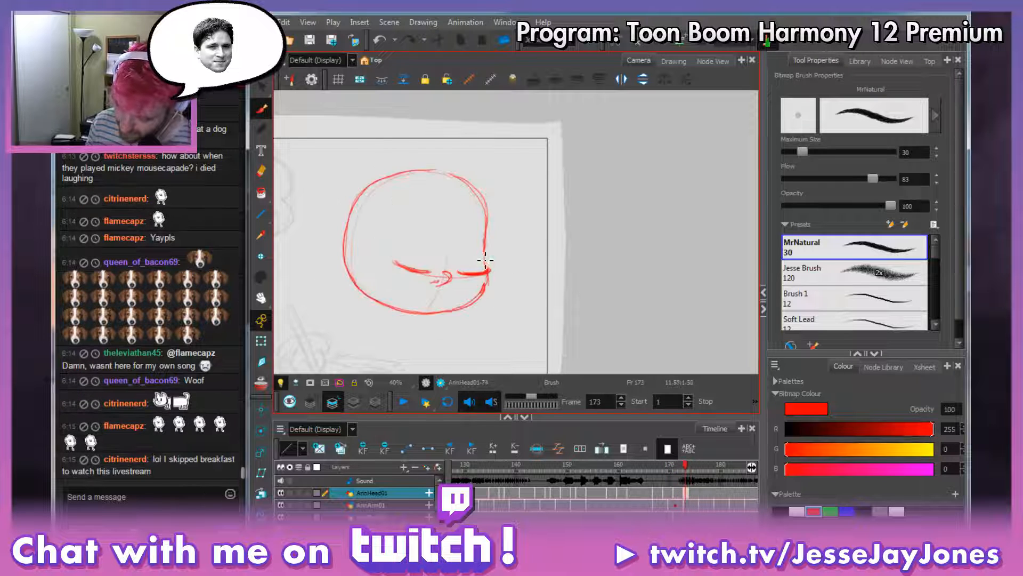
# Turn on onion skin, sketch both eyebrows on the frame 173 head and compare them with the neighbouring drawings.
pyautogui.click(264, 381)
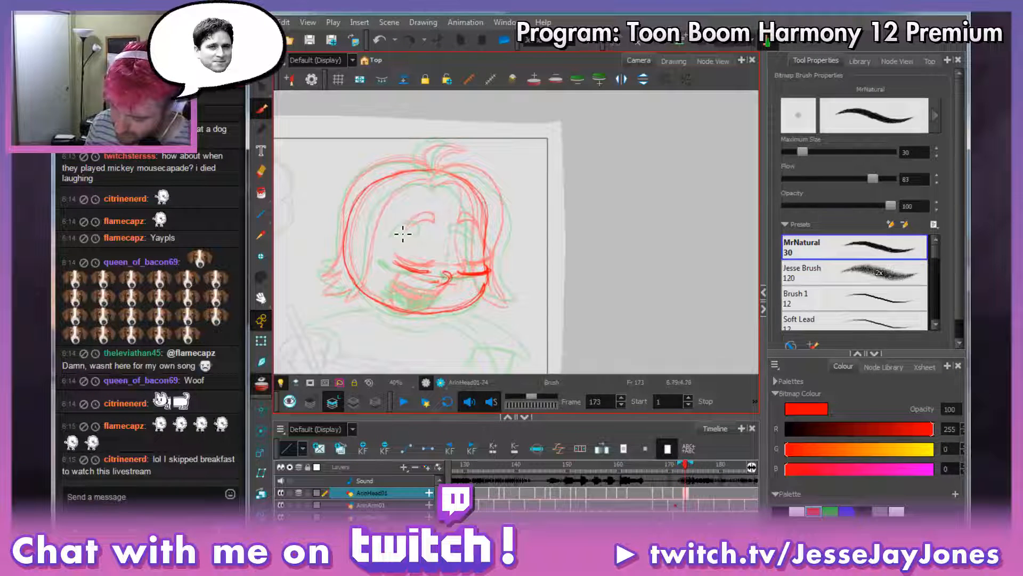
pyautogui.moveTo(427, 228); pyautogui.dragTo(397, 229)
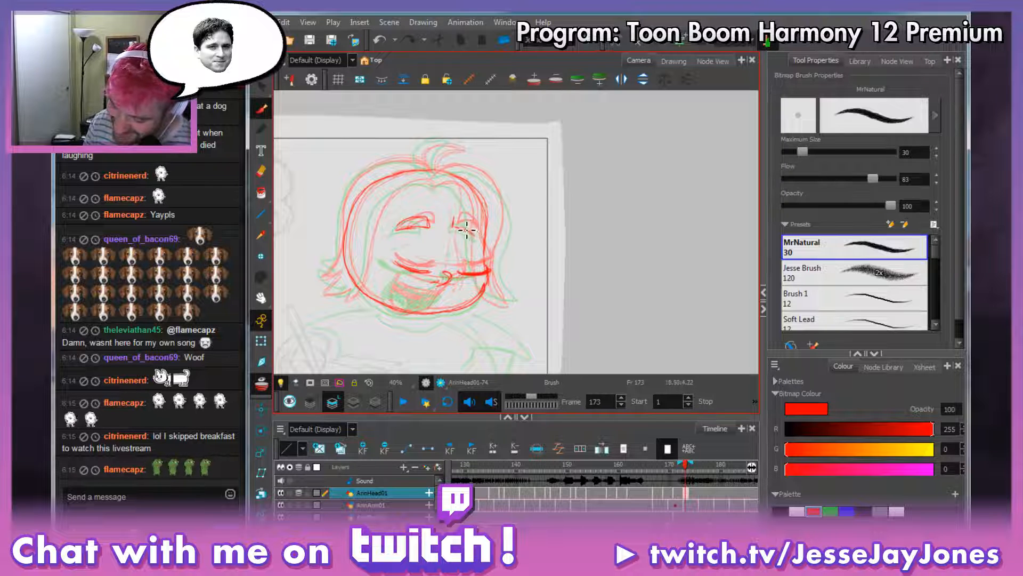
pyautogui.moveTo(461, 224); pyautogui.dragTo(477, 231)
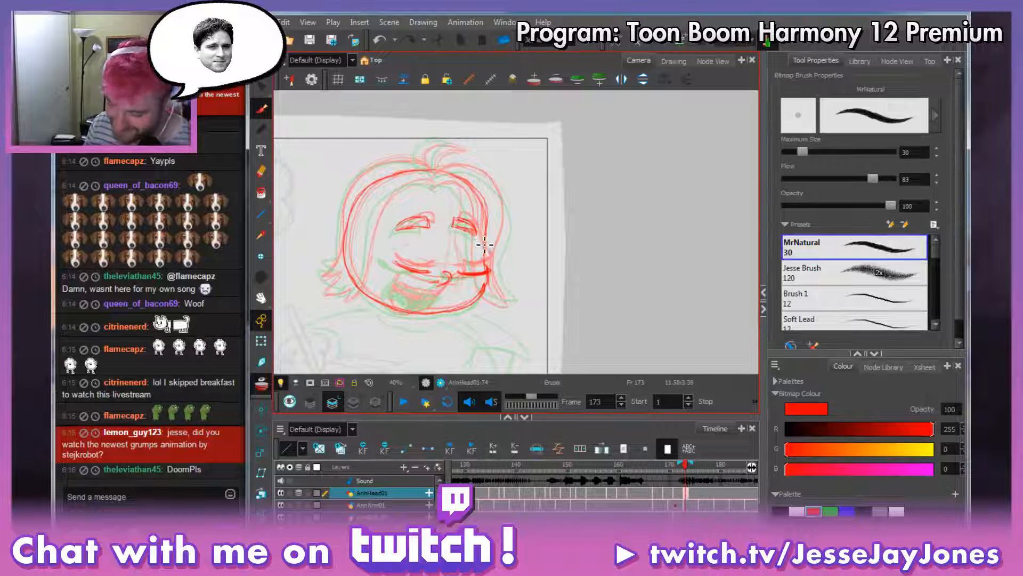
pyautogui.moveTo(466, 232); pyautogui.dragTo(473, 237)
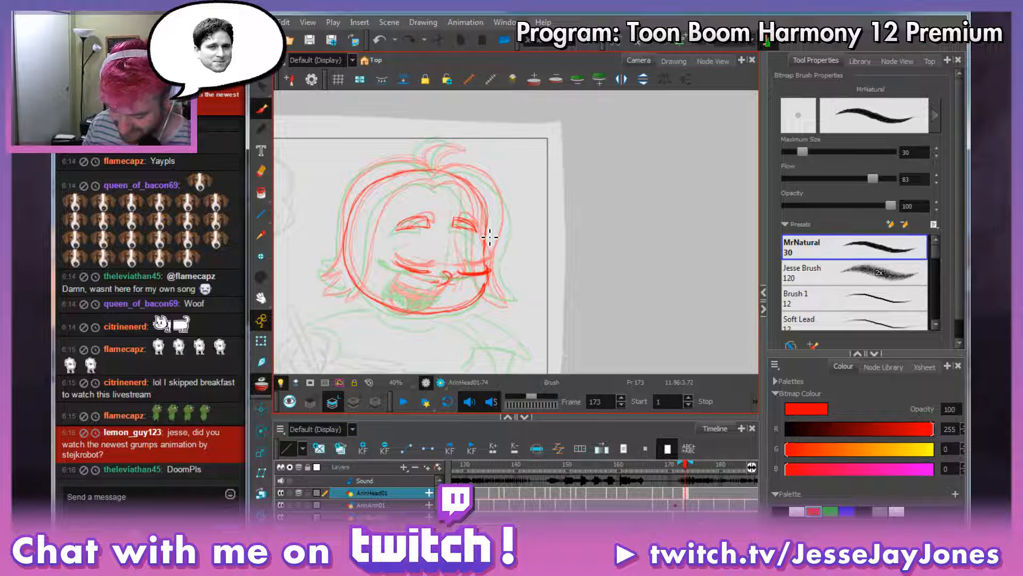
pyautogui.press(',')
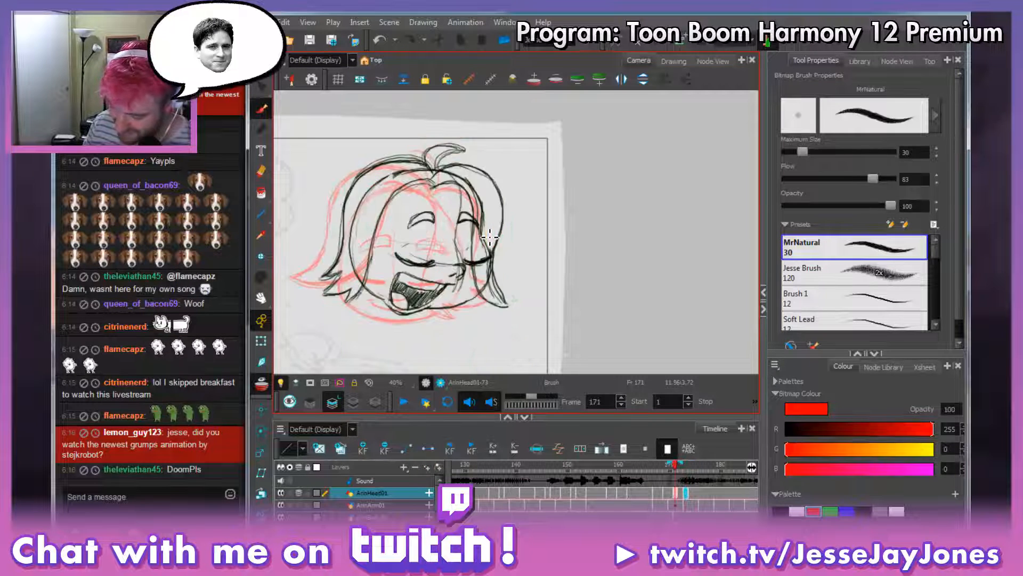
pyautogui.press('.')
pyautogui.press('.')
pyautogui.press(',')
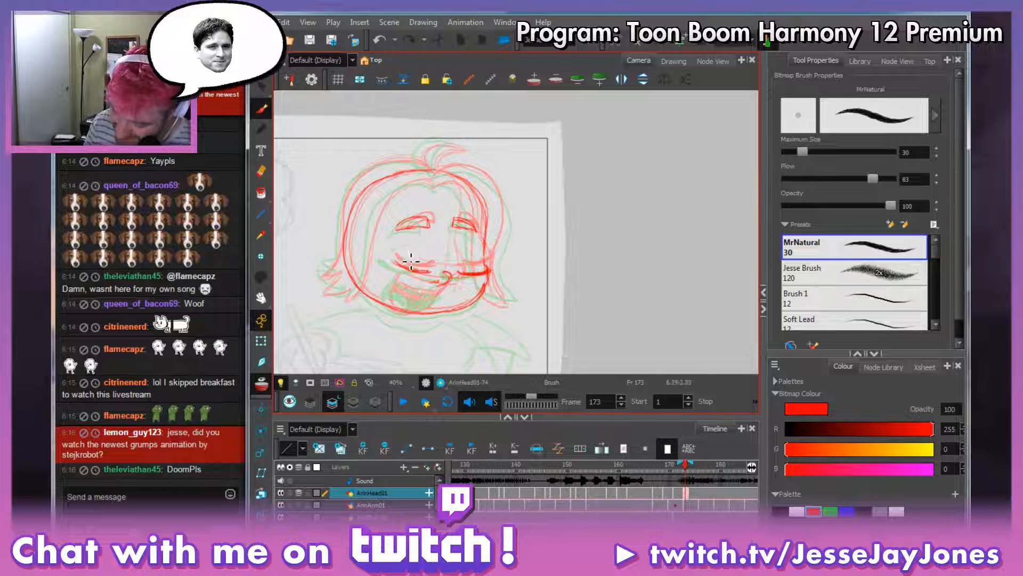
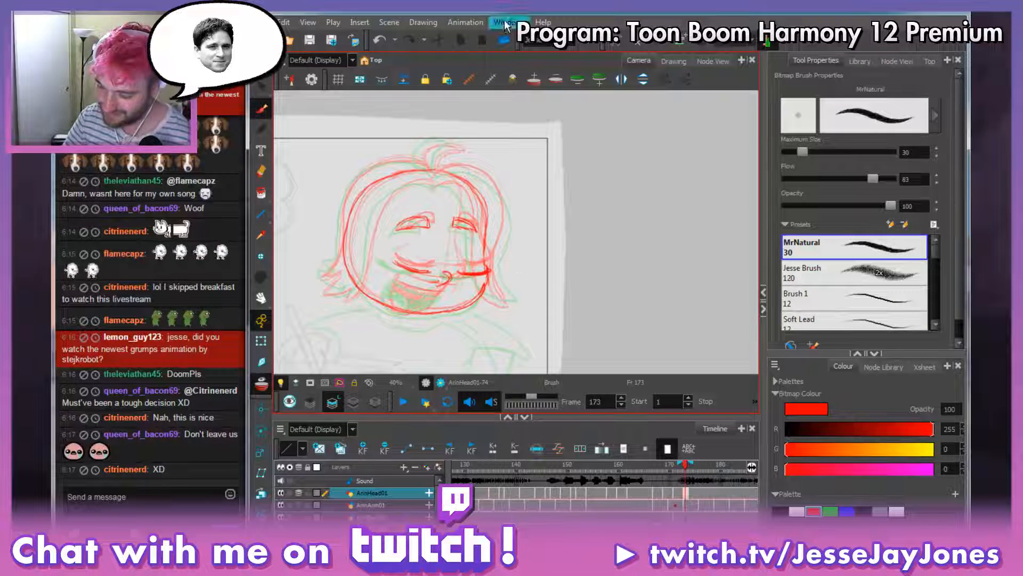
# Sketch the hair section on the right side of the head down to its flicked tip, and hide the onion skin.
pyautogui.moveTo(514, 256); pyautogui.dragTo(500, 262)
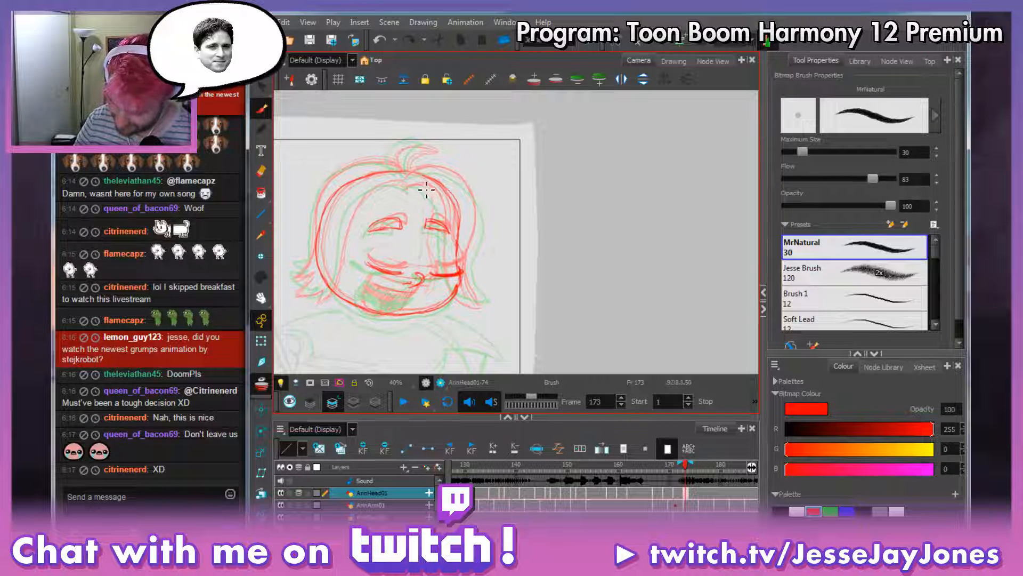
pyautogui.moveTo(426, 189); pyautogui.dragTo(457, 264)
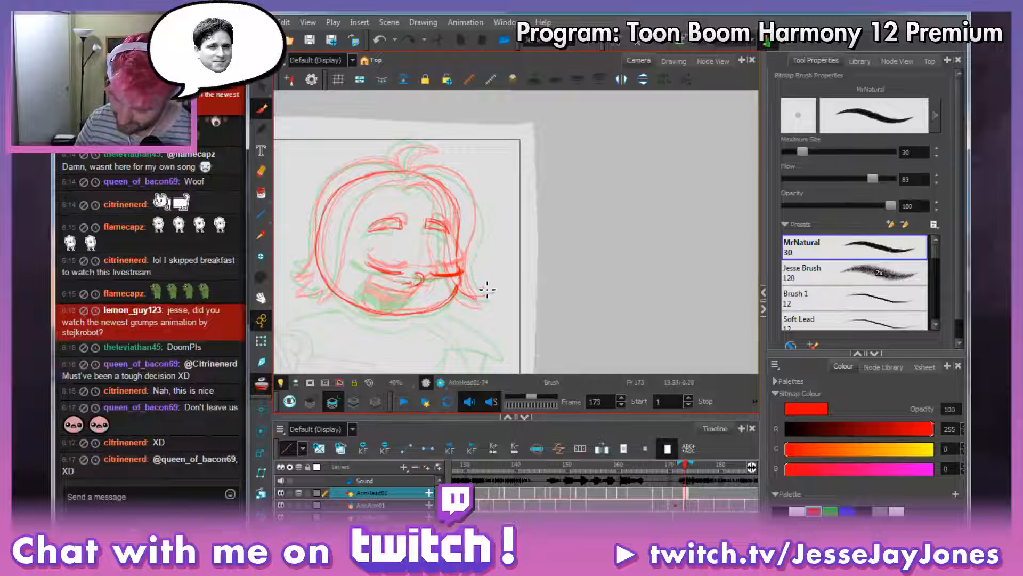
pyautogui.moveTo(487, 290); pyautogui.dragTo(483, 198)
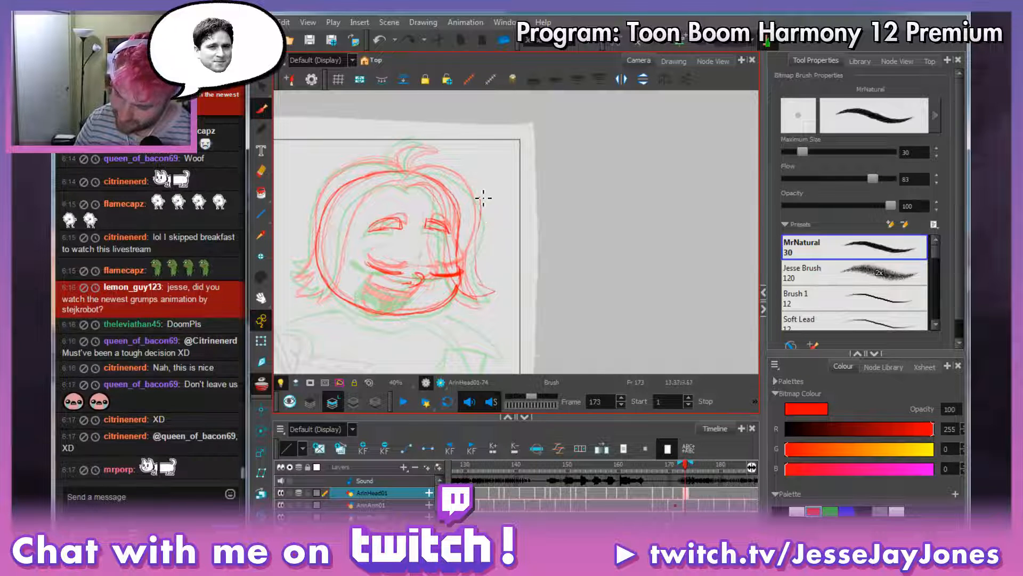
pyautogui.moveTo(405, 179)
pyautogui.mouseDown()
pyautogui.moveTo(471, 176)
pyautogui.moveTo(480, 277)
pyautogui.moveTo(496, 291)
pyautogui.moveTo(463, 286)
pyautogui.moveTo(445, 255)
pyautogui.moveTo(446, 198)
pyautogui.mouseUp()
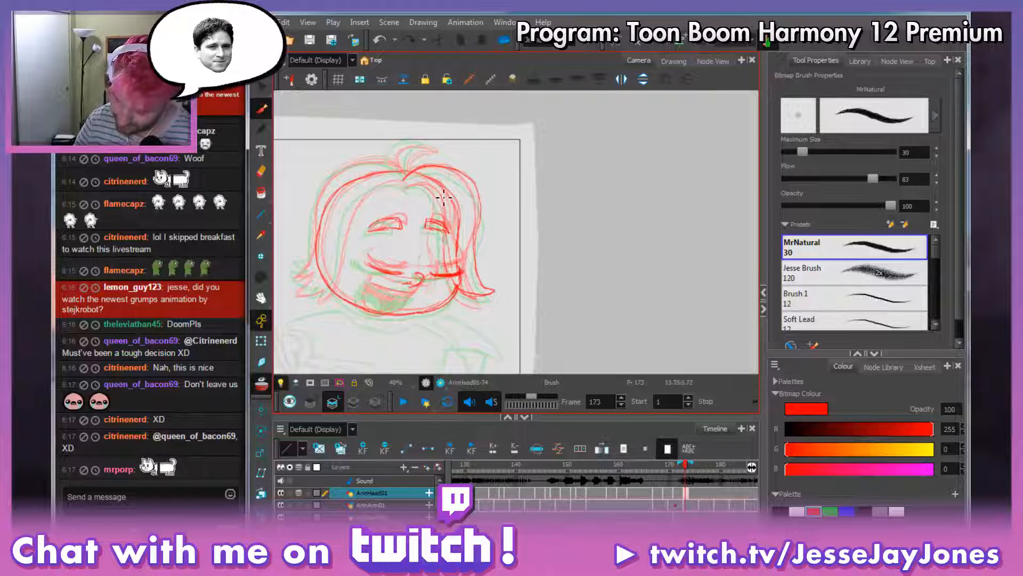
pyautogui.click(262, 384)
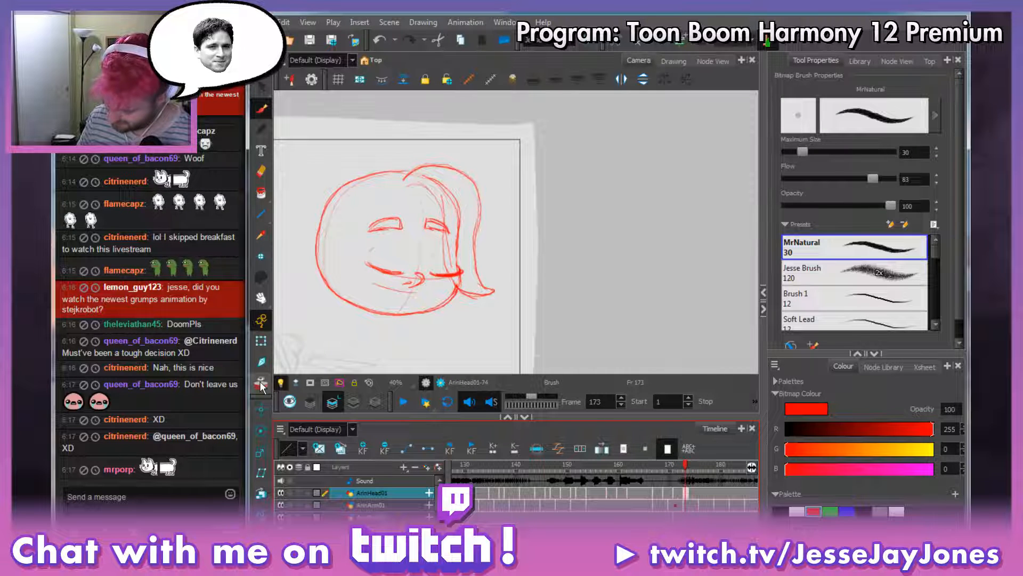
# Check the new hair against the neighbouring drawings and rework the top curve of the right hair section.
pyautogui.press('f')
pyautogui.press('g')
pyautogui.press('g')
pyautogui.press('f')
pyautogui.press('f')
pyautogui.press('g')
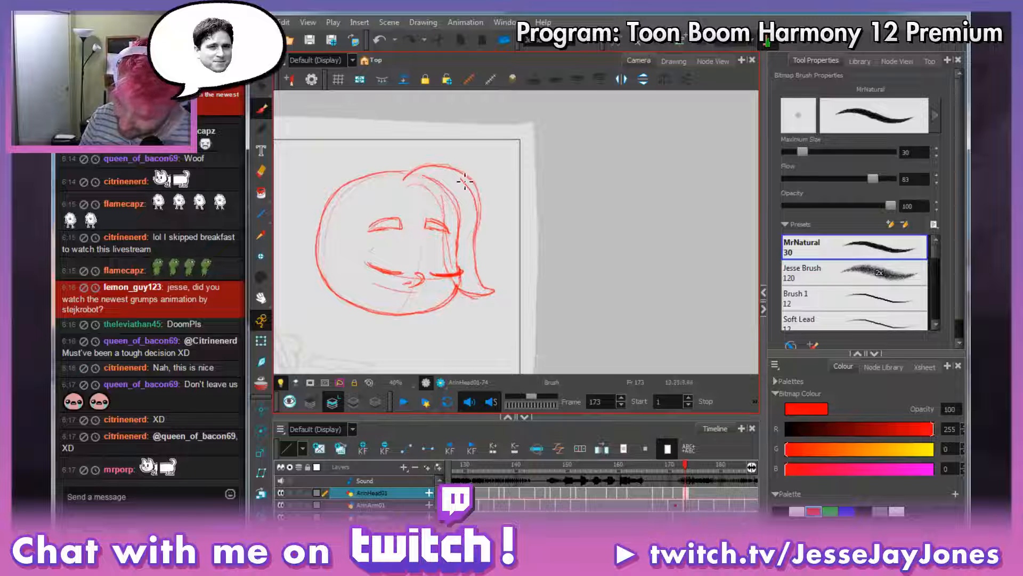
pyautogui.moveTo(412, 186)
pyautogui.mouseDown()
pyautogui.moveTo(486, 216)
pyautogui.moveTo(482, 191)
pyautogui.moveTo(484, 200)
pyautogui.moveTo(459, 171)
pyautogui.moveTo(410, 171)
pyautogui.mouseUp()
pyautogui.press('e')
pyautogui.hotkey('alt', 'b')
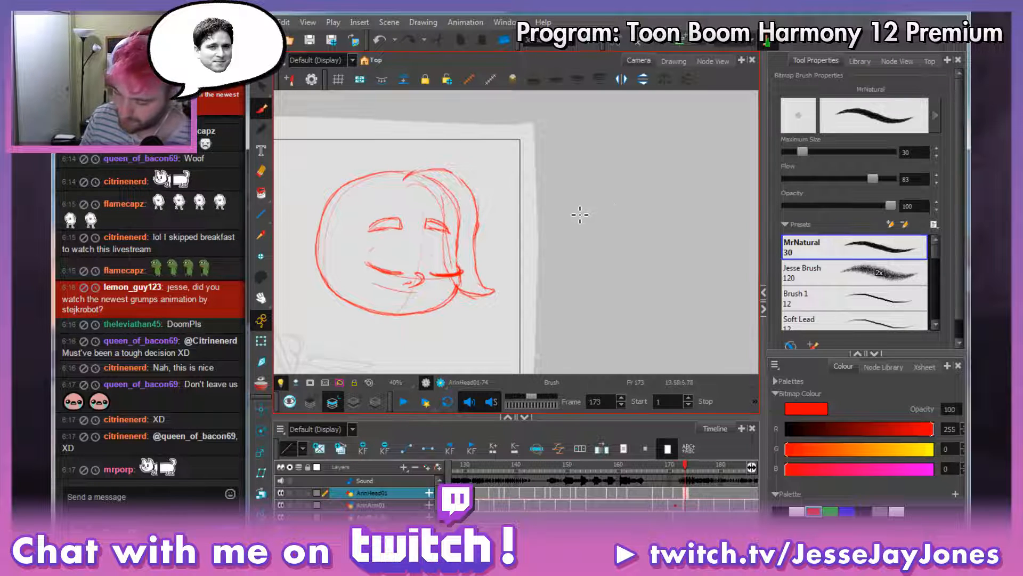
# Step through the preceding head drawings and back to frame 173 to examine how the hair moves.
pyautogui.press('.')
pyautogui.press(',')
pyautogui.press(',')
pyautogui.press(',')
pyautogui.press(',')
pyautogui.press(',')
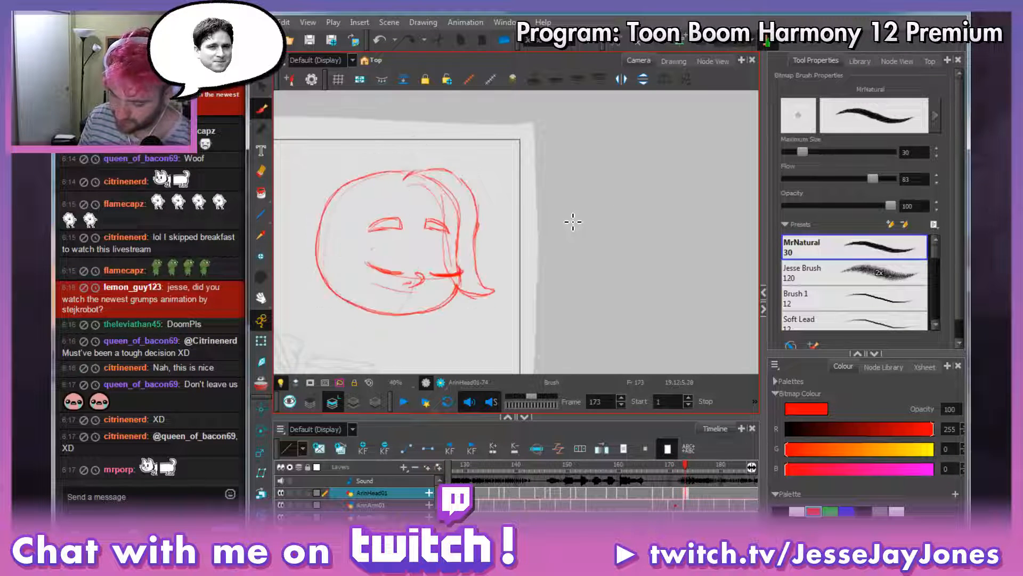
pyautogui.press('.')
pyautogui.press('.')
pyautogui.press('.')
pyautogui.press('.')
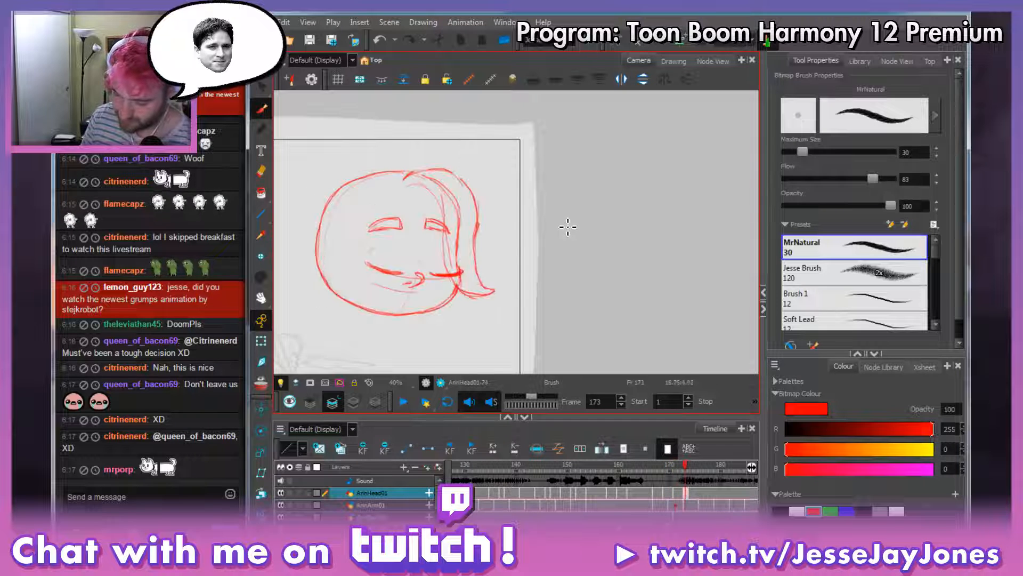
# Sketch the flicked hair tips beside the left cheek and the inner hairline on the left, using onion skin as a guide.
pyautogui.click(261, 385)
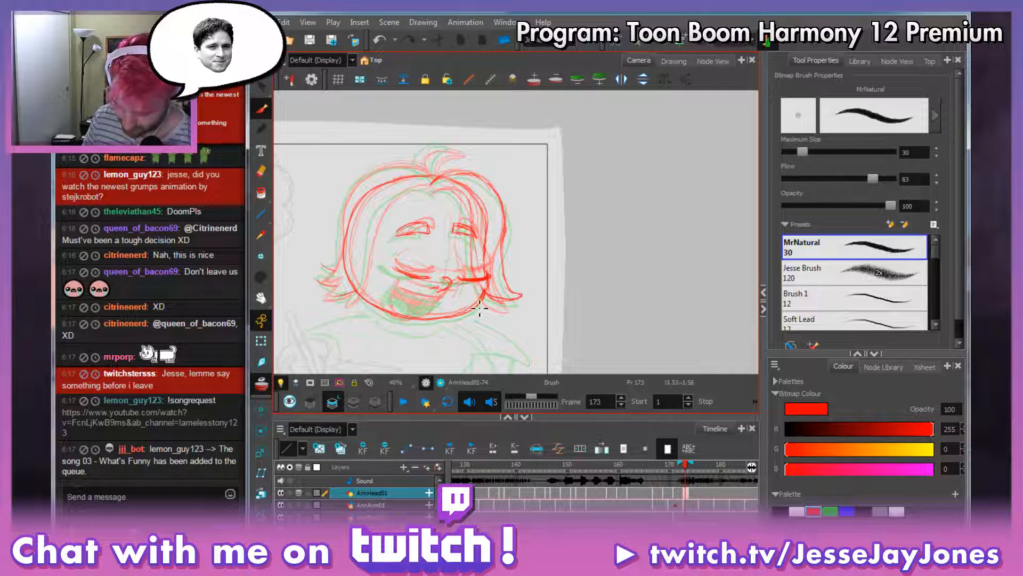
pyautogui.click(266, 386)
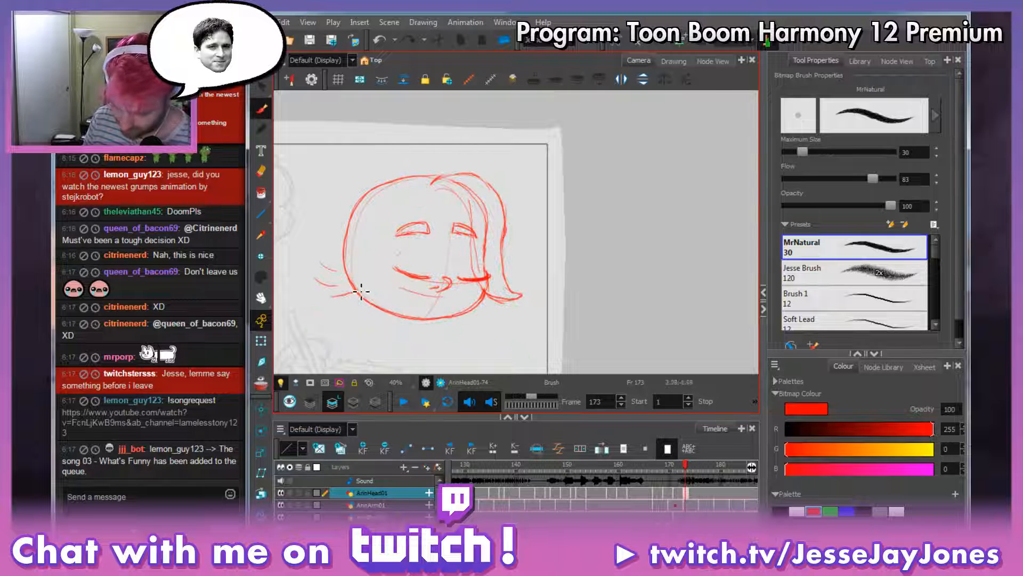
pyautogui.moveTo(319, 281); pyautogui.dragTo(341, 266)
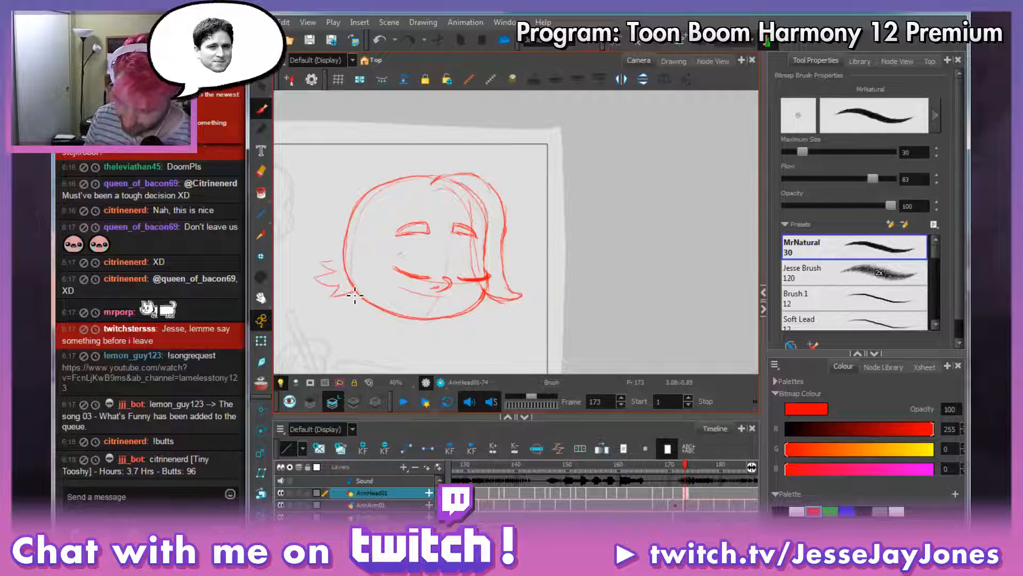
pyautogui.click(261, 383)
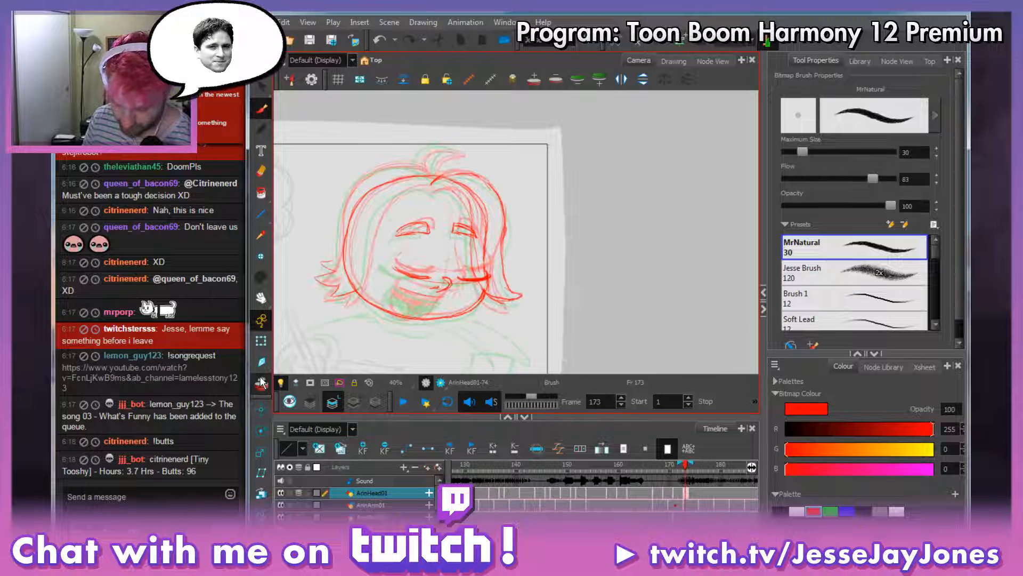
pyautogui.moveTo(426, 190)
pyautogui.mouseDown()
pyautogui.moveTo(378, 207)
pyautogui.moveTo(380, 231)
pyautogui.mouseUp()
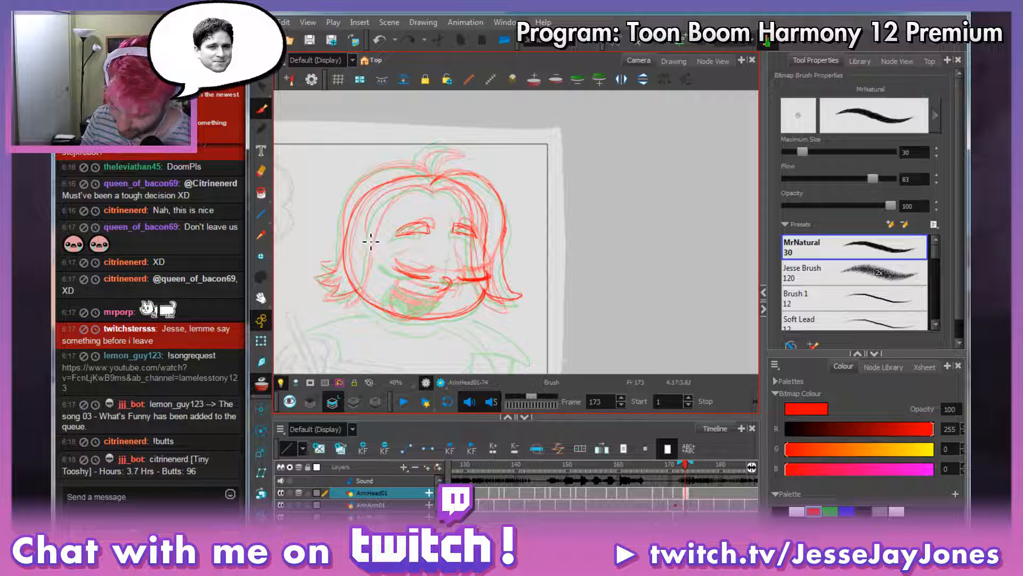
pyautogui.moveTo(348, 303)
pyautogui.mouseDown()
pyautogui.moveTo(365, 240)
pyautogui.moveTo(432, 195)
pyautogui.moveTo(380, 187)
pyautogui.moveTo(341, 301)
pyautogui.moveTo(345, 290)
pyautogui.moveTo(321, 277)
pyautogui.moveTo(332, 272)
pyautogui.moveTo(324, 265)
pyautogui.mouseUp()
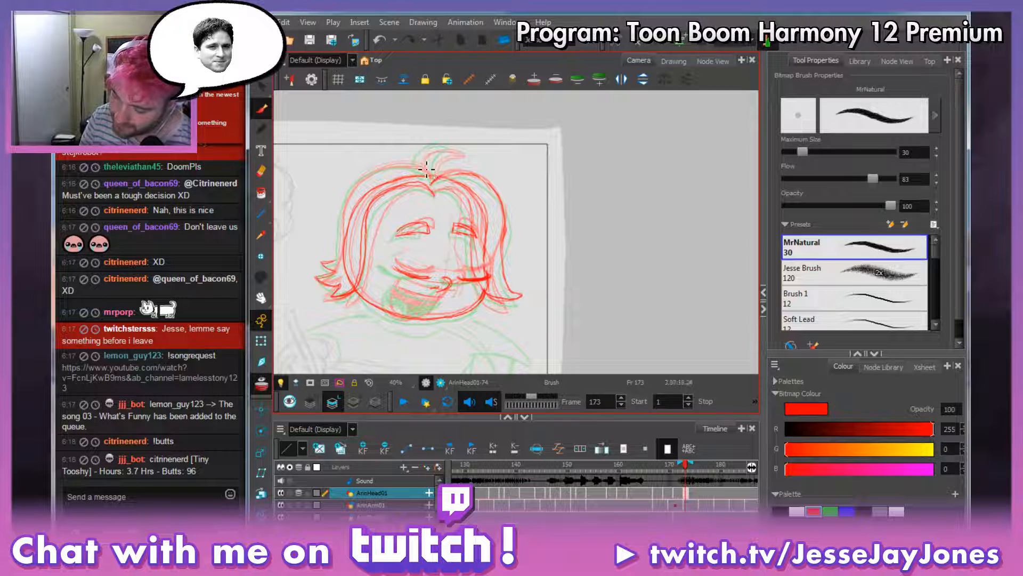
# Draw the outer contour of the left hair section from the parting over the crown and down to the tips.
pyautogui.moveTo(430, 171)
pyautogui.mouseDown()
pyautogui.moveTo(398, 166)
pyautogui.moveTo(410, 169)
pyautogui.moveTo(347, 194)
pyautogui.mouseUp()
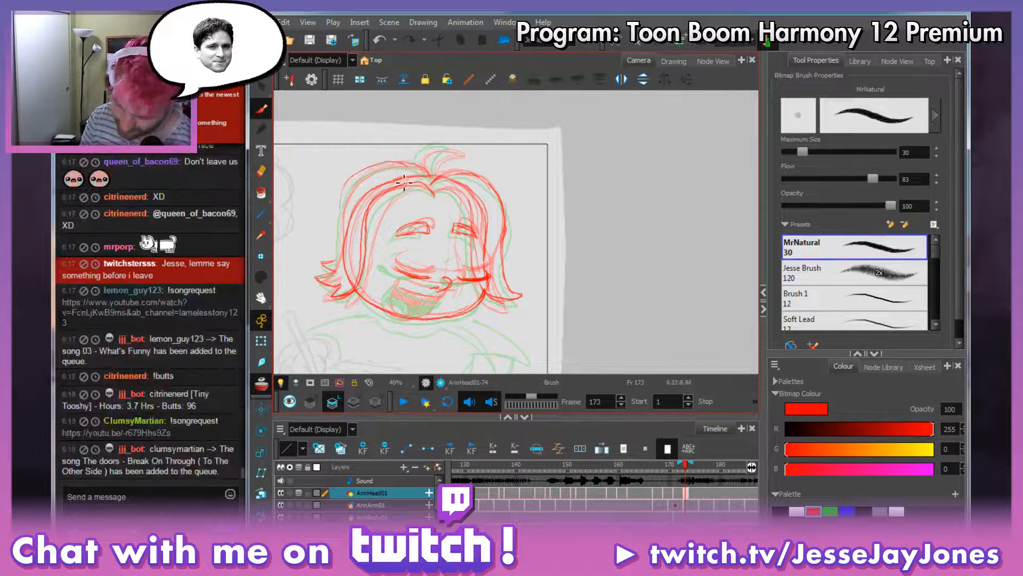
pyautogui.moveTo(440, 189)
pyautogui.mouseDown()
pyautogui.moveTo(416, 161)
pyautogui.moveTo(372, 169)
pyautogui.moveTo(353, 192)
pyautogui.moveTo(356, 180)
pyautogui.moveTo(346, 219)
pyautogui.mouseUp()
pyautogui.moveTo(408, 158)
pyautogui.mouseDown()
pyautogui.moveTo(358, 179)
pyautogui.moveTo(333, 272)
pyautogui.mouseUp()
pyautogui.moveTo(341, 229); pyautogui.dragTo(375, 166)
pyautogui.moveTo(442, 189); pyautogui.dragTo(399, 169)
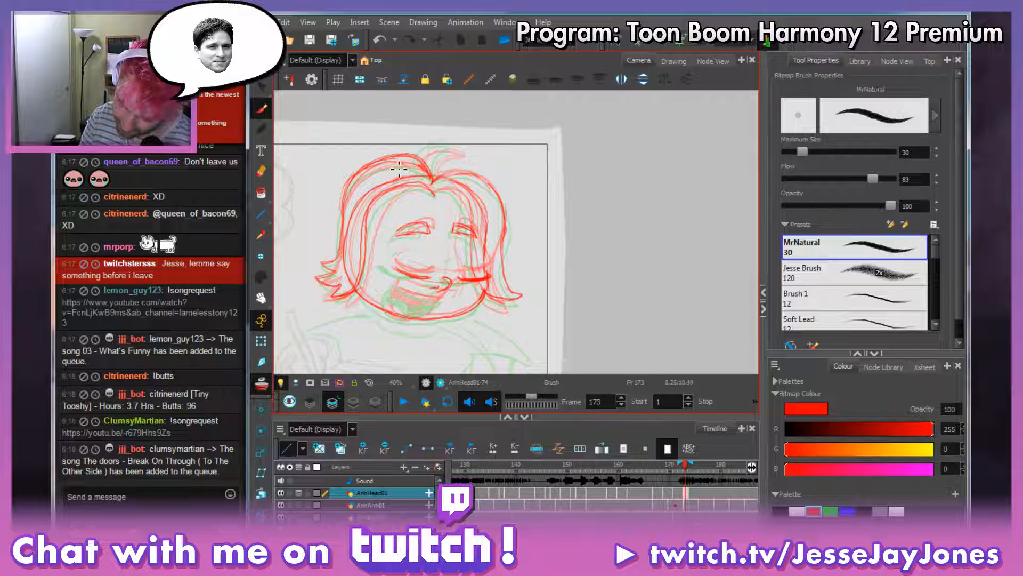
# Sketch the curled hair tuft above the parting and erase the unwanted lines inside it.
pyautogui.moveTo(515, 171); pyautogui.dragTo(495, 186)
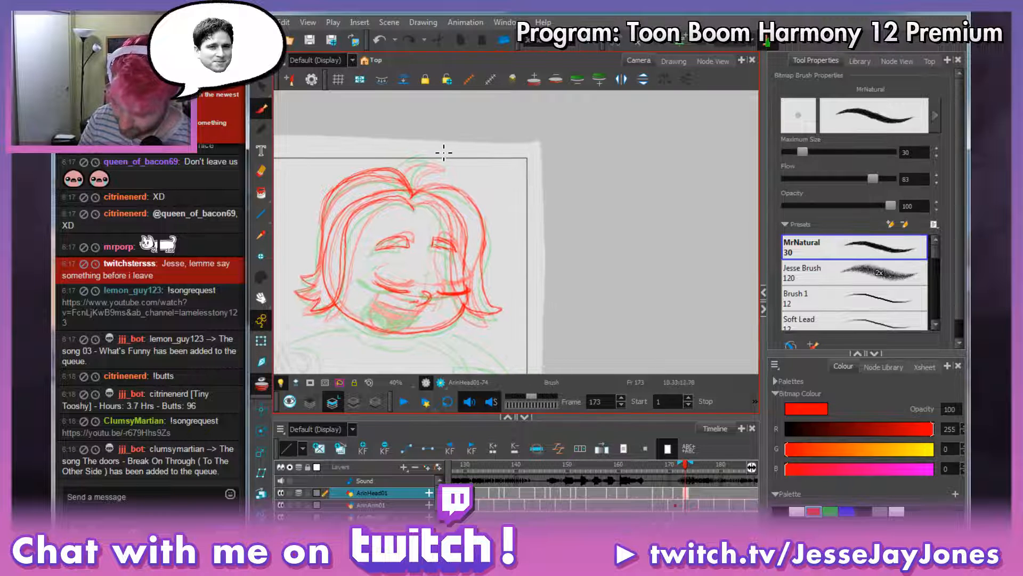
pyautogui.moveTo(415, 191)
pyautogui.mouseDown()
pyautogui.moveTo(434, 163)
pyautogui.moveTo(411, 163)
pyautogui.moveTo(435, 159)
pyautogui.mouseUp()
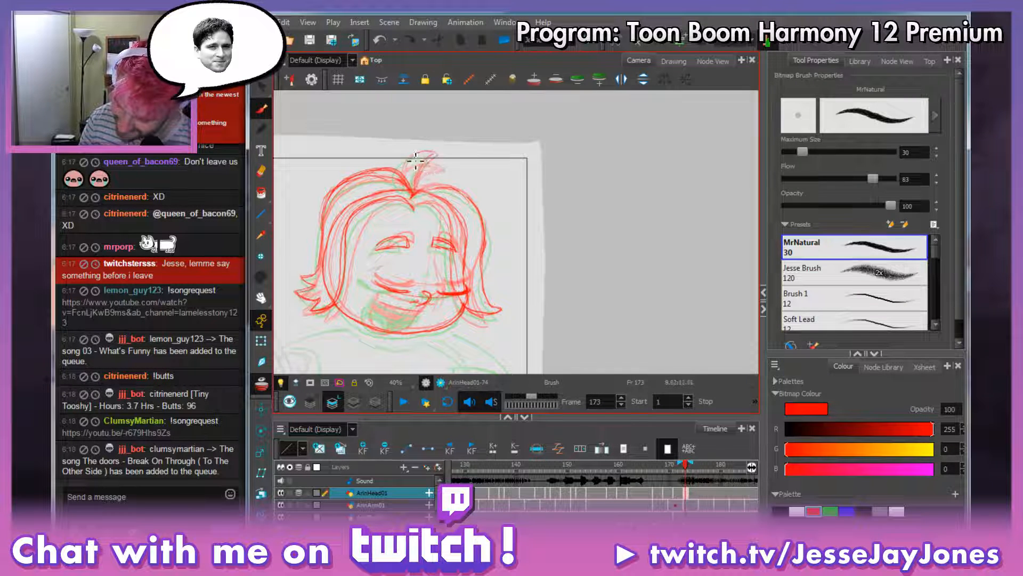
pyautogui.moveTo(415, 196); pyautogui.dragTo(439, 152)
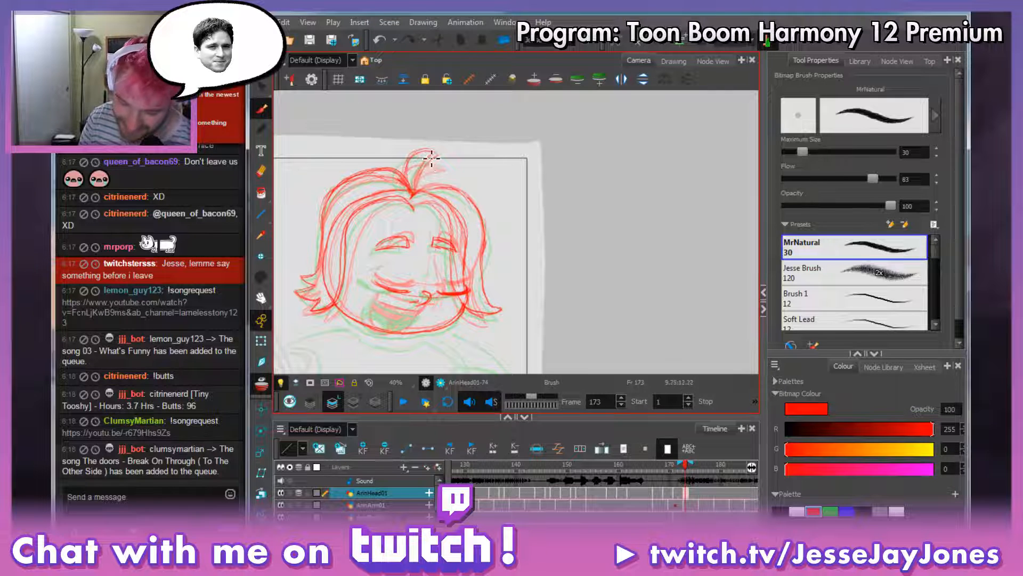
pyautogui.hotkey('alt', 'e')
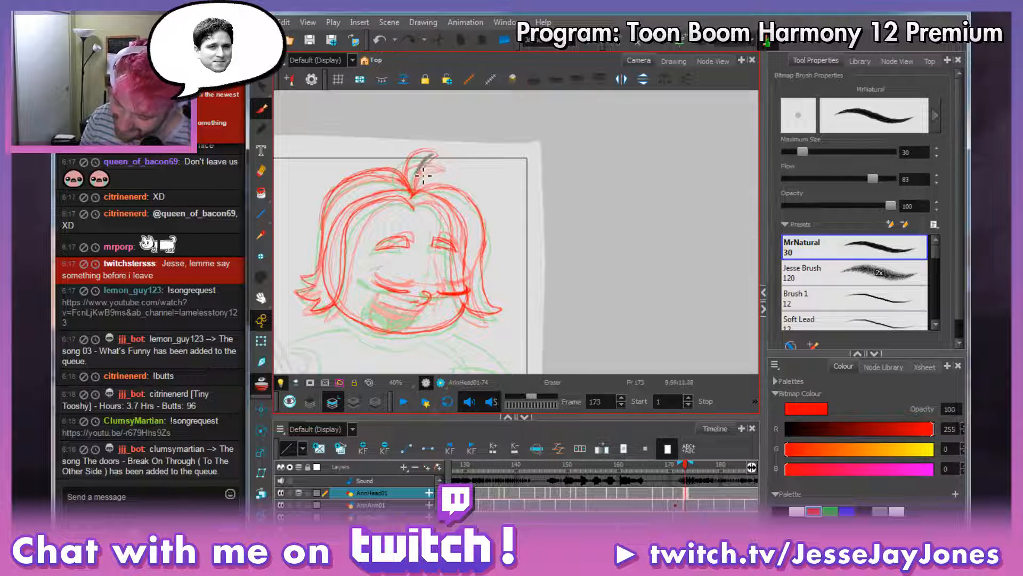
pyautogui.moveTo(423, 175); pyautogui.dragTo(426, 170)
pyautogui.hotkey('alt', 'b')
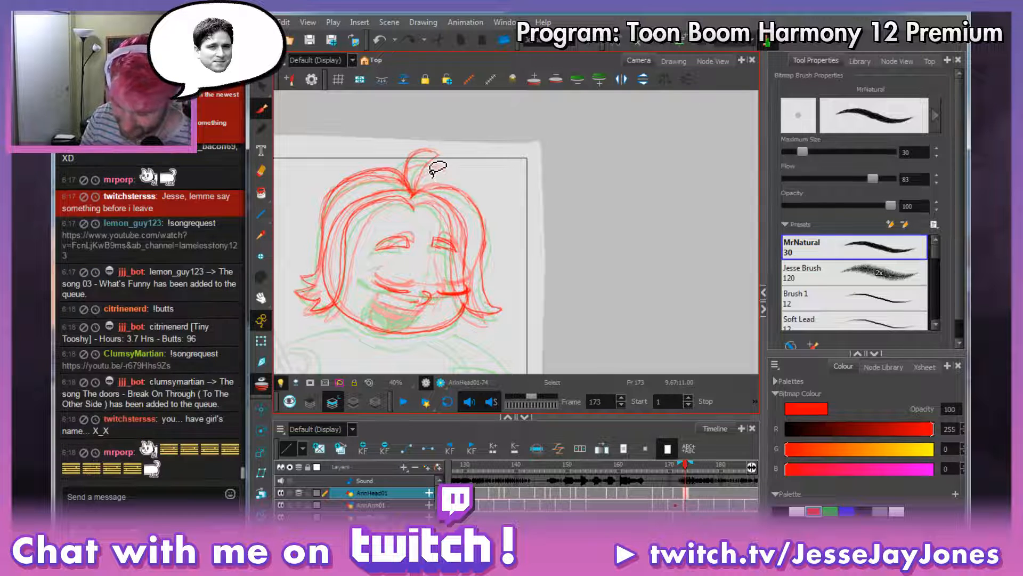
pyautogui.hotkey('alt', 'b')
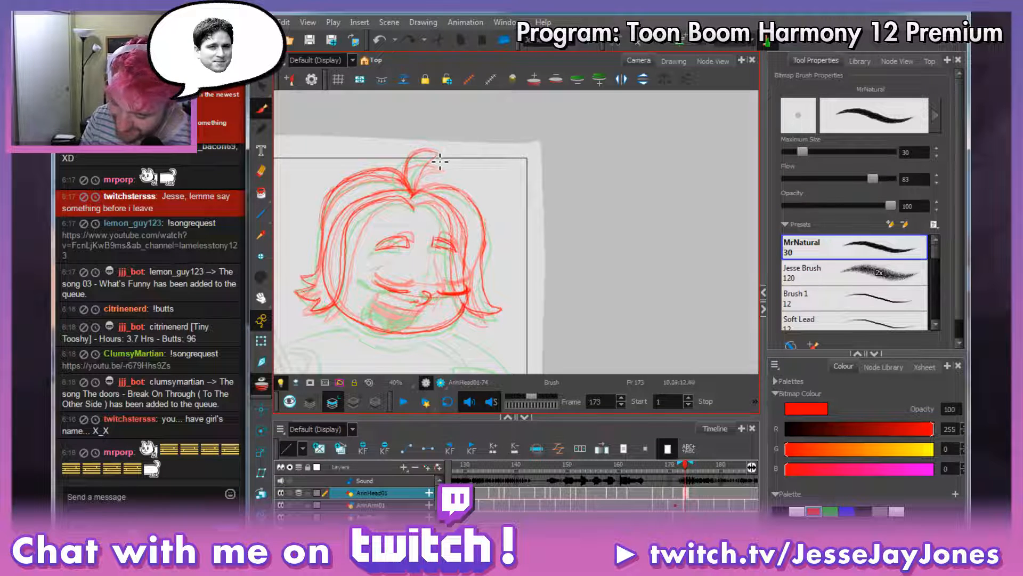
# Redraw the hair tuft's inner and outer curves with firmer strokes rising from the parting.
pyautogui.moveTo(493, 156)
pyautogui.mouseDown()
pyautogui.moveTo(498, 166)
pyautogui.moveTo(435, 171)
pyautogui.moveTo(419, 203)
pyautogui.moveTo(436, 169)
pyautogui.mouseUp()
pyautogui.moveTo(419, 202); pyautogui.dragTo(442, 168)
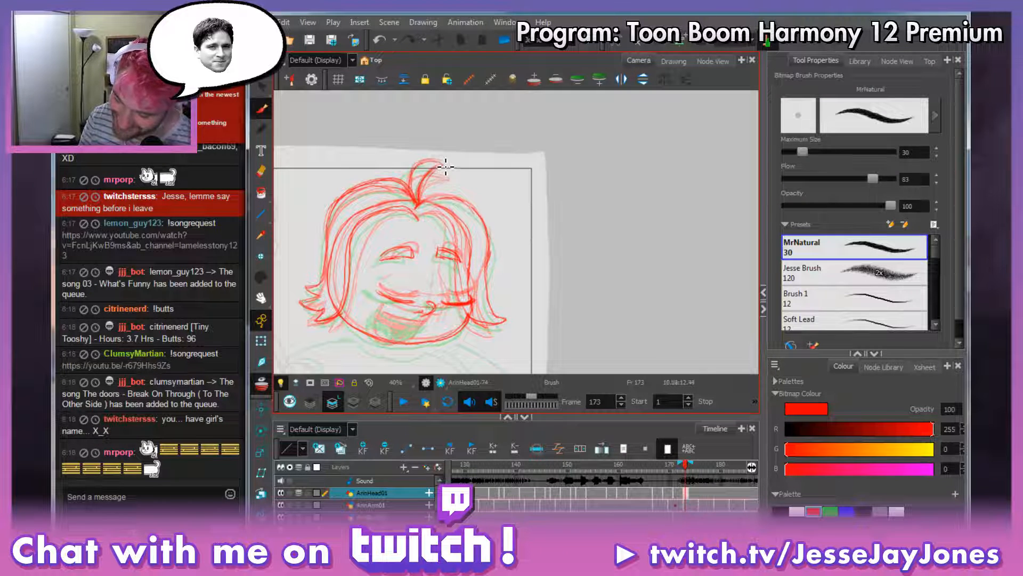
pyautogui.moveTo(419, 202); pyautogui.dragTo(433, 161)
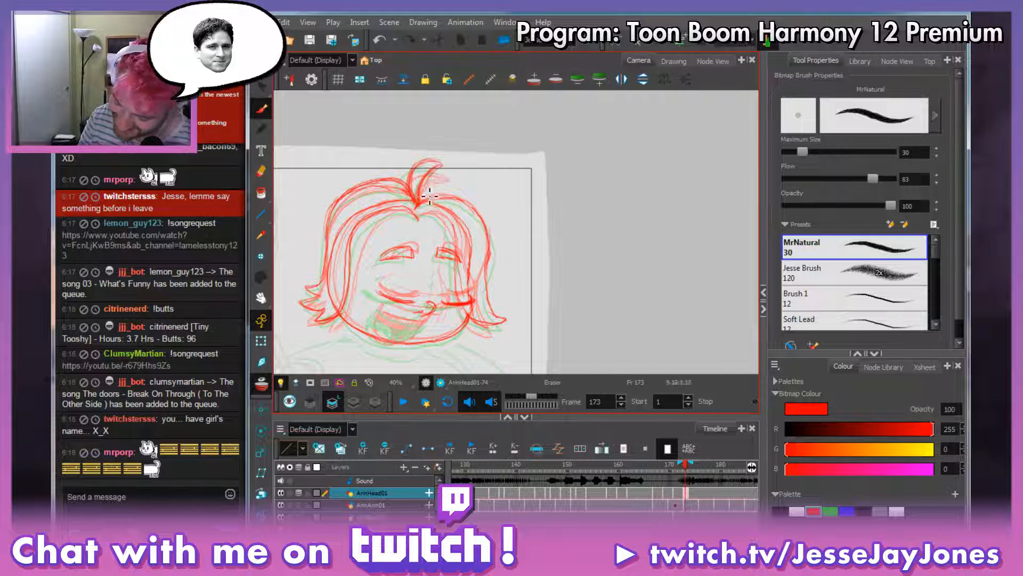
# Touch up the hair tuft above the parting and flip through the neighbouring head drawings to compare the motion.
pyautogui.moveTo(427, 199)
pyautogui.mouseDown()
pyautogui.moveTo(445, 169)
pyautogui.moveTo(431, 187)
pyautogui.mouseUp()
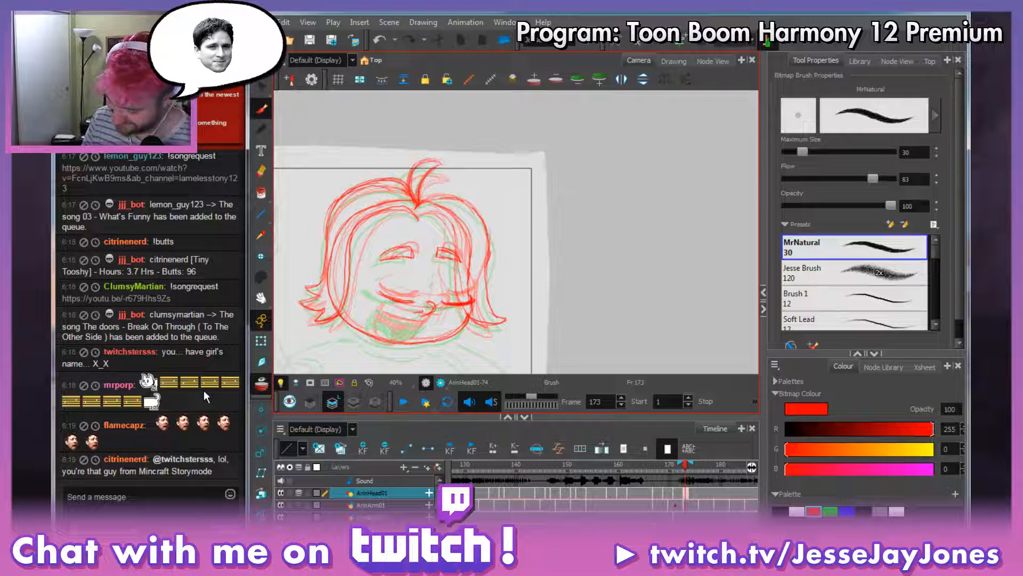
pyautogui.press('.')
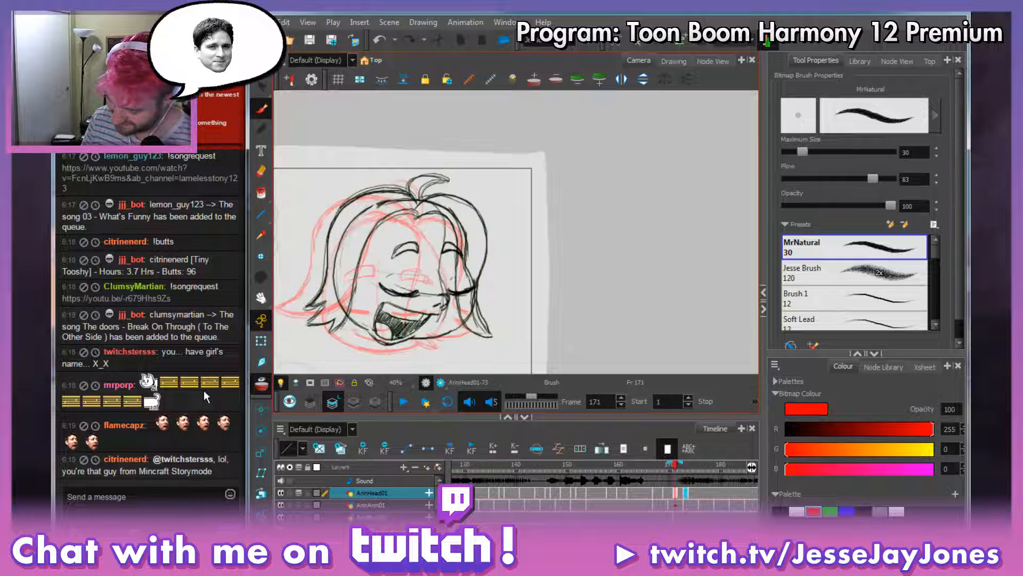
pyautogui.press(',')
pyautogui.press('.')
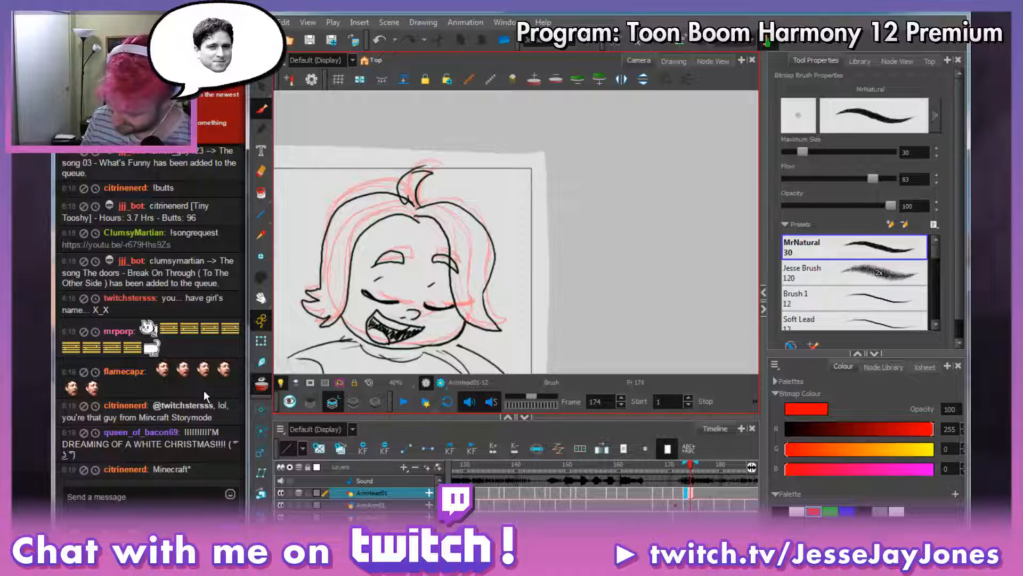
pyautogui.press(',')
pyautogui.press(',')
pyautogui.press(',')
pyautogui.press('.')
pyautogui.press(',')
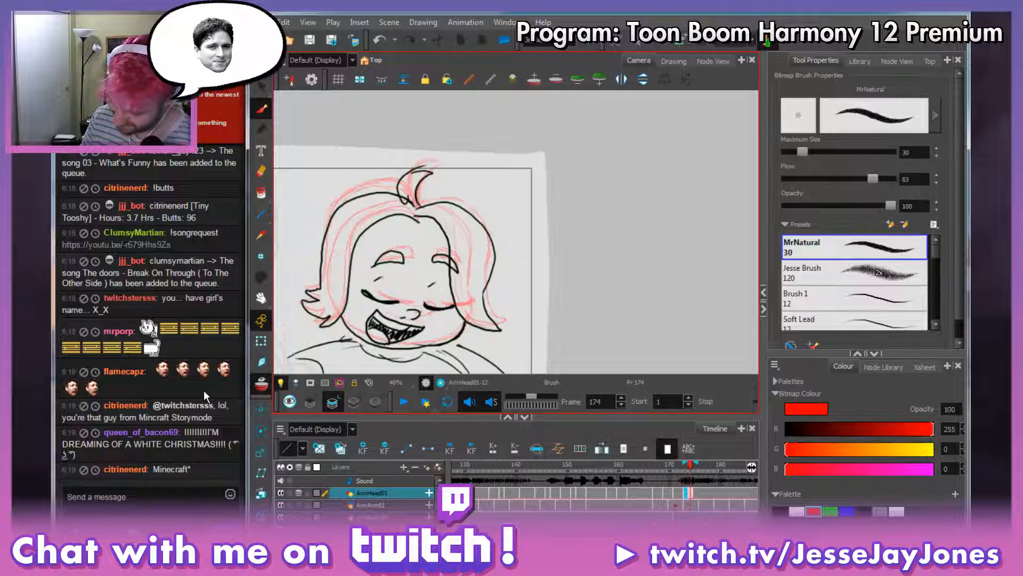
pyautogui.press('.')
pyautogui.press('.')
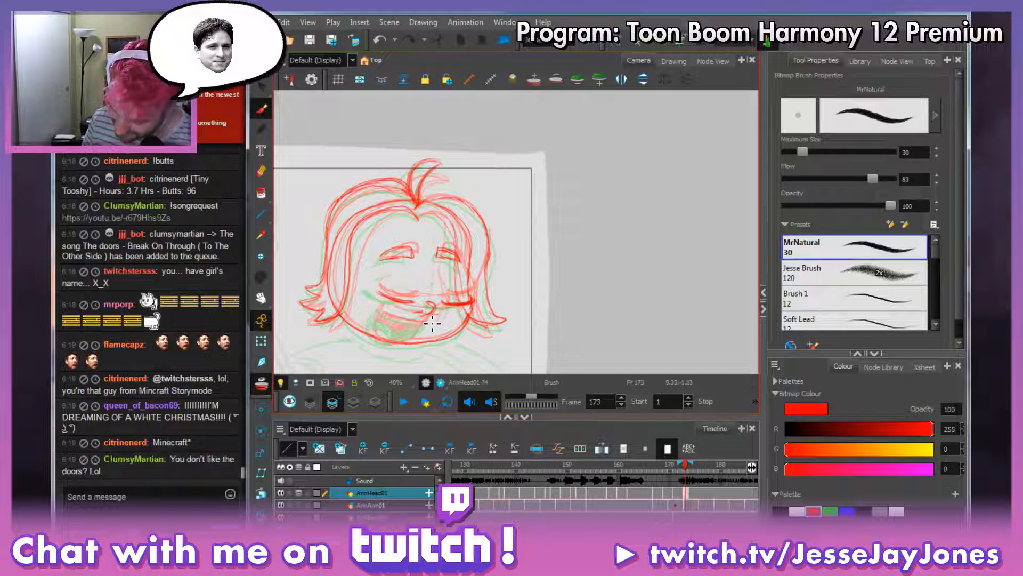
# Draw the open laughing mouth with a hatched interior and compare it with frames 174 and 175 with onion skin off.
pyautogui.moveTo(428, 322); pyautogui.dragTo(378, 306)
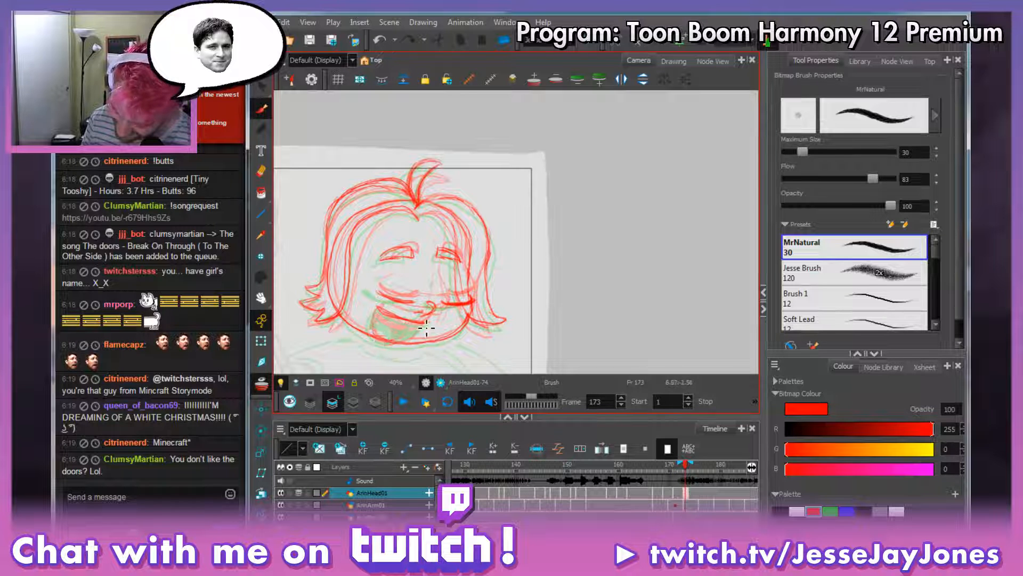
pyautogui.moveTo(424, 326)
pyautogui.mouseDown()
pyautogui.moveTo(406, 344)
pyautogui.moveTo(427, 326)
pyautogui.moveTo(402, 346)
pyautogui.moveTo(381, 340)
pyautogui.moveTo(384, 315)
pyautogui.moveTo(384, 343)
pyautogui.moveTo(407, 343)
pyautogui.moveTo(422, 327)
pyautogui.moveTo(391, 346)
pyautogui.moveTo(379, 339)
pyautogui.moveTo(401, 316)
pyautogui.moveTo(377, 318)
pyautogui.moveTo(418, 326)
pyautogui.moveTo(392, 326)
pyautogui.moveTo(385, 311)
pyautogui.moveTo(376, 327)
pyautogui.moveTo(381, 317)
pyautogui.moveTo(404, 336)
pyautogui.mouseUp()
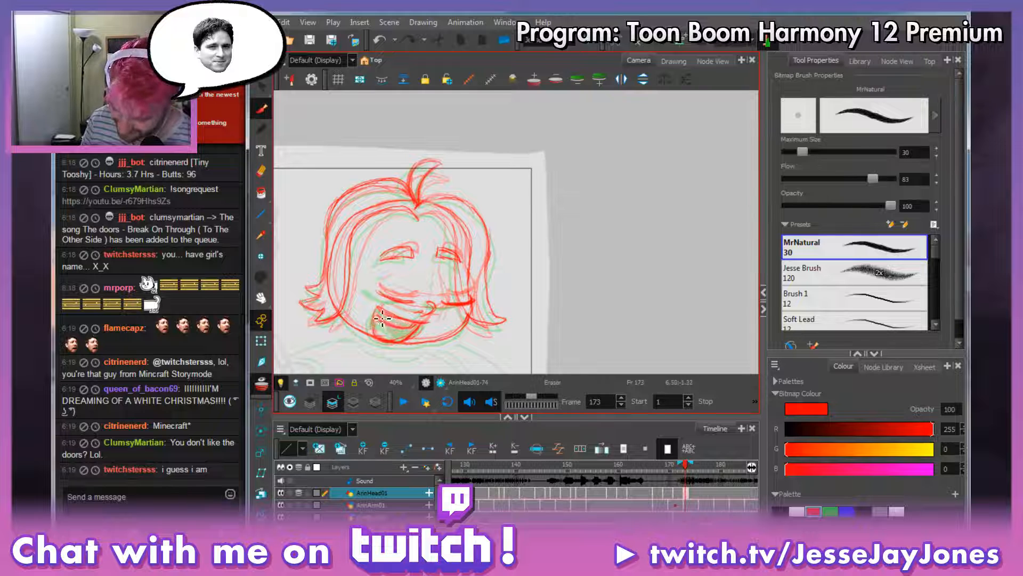
pyautogui.moveTo(382, 318)
pyautogui.mouseDown()
pyautogui.moveTo(410, 325)
pyautogui.moveTo(385, 336)
pyautogui.moveTo(377, 328)
pyautogui.moveTo(391, 337)
pyautogui.moveTo(400, 321)
pyautogui.moveTo(393, 333)
pyautogui.moveTo(378, 329)
pyautogui.moveTo(395, 344)
pyautogui.moveTo(380, 323)
pyautogui.moveTo(411, 331)
pyautogui.mouseUp()
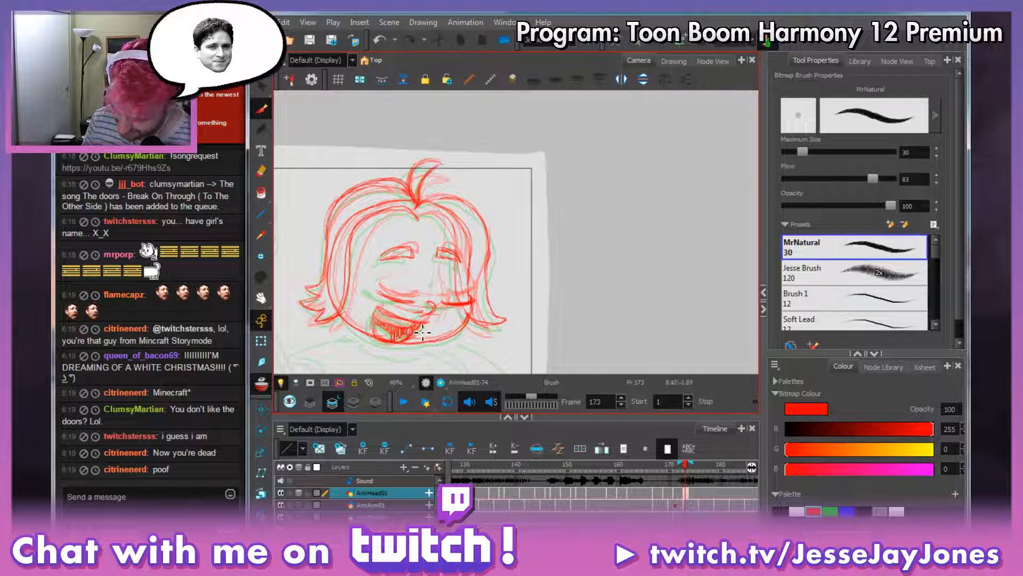
pyautogui.click(263, 382)
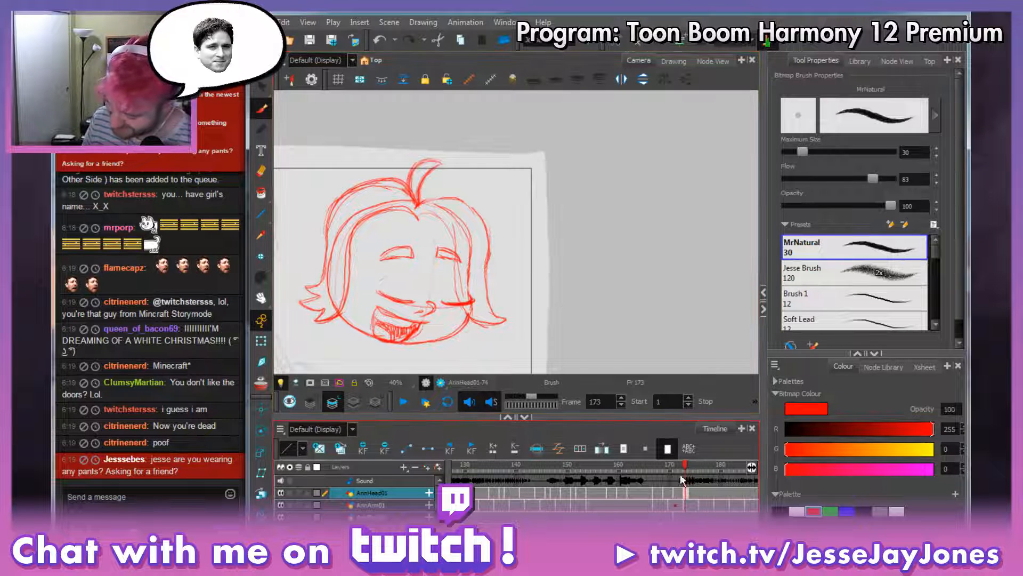
pyautogui.click(690, 492)
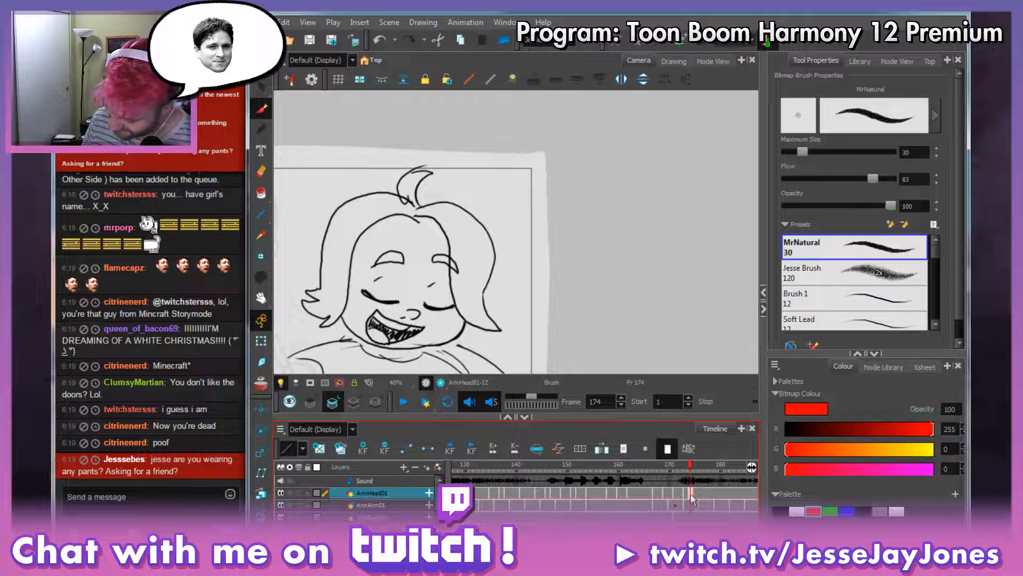
pyautogui.click(695, 493)
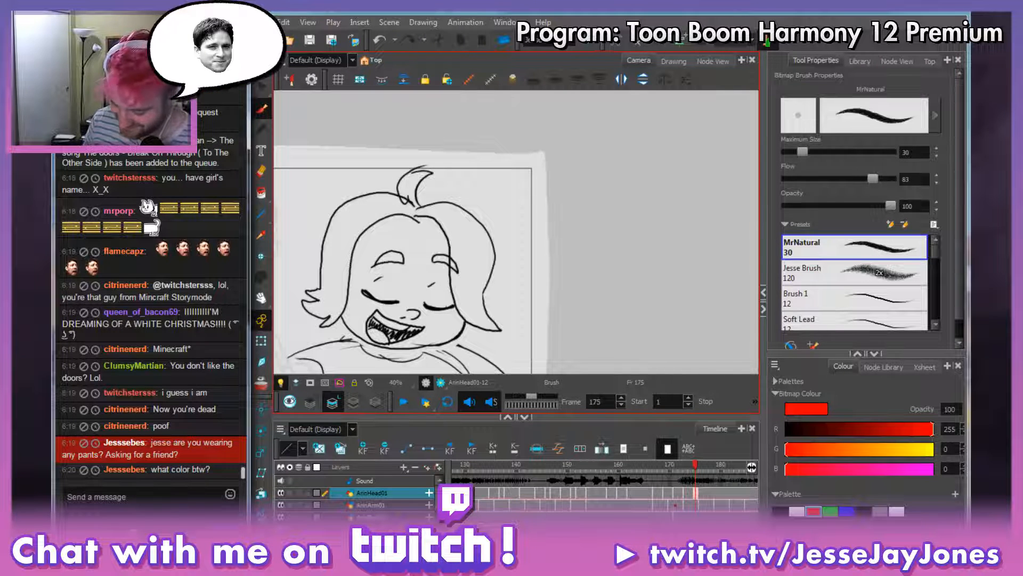
pyautogui.moveTo(695, 464)
pyautogui.mouseDown()
pyautogui.moveTo(667, 469)
pyautogui.moveTo(701, 473)
pyautogui.moveTo(641, 471)
pyautogui.moveTo(703, 484)
pyautogui.moveTo(684, 484)
pyautogui.mouseUp()
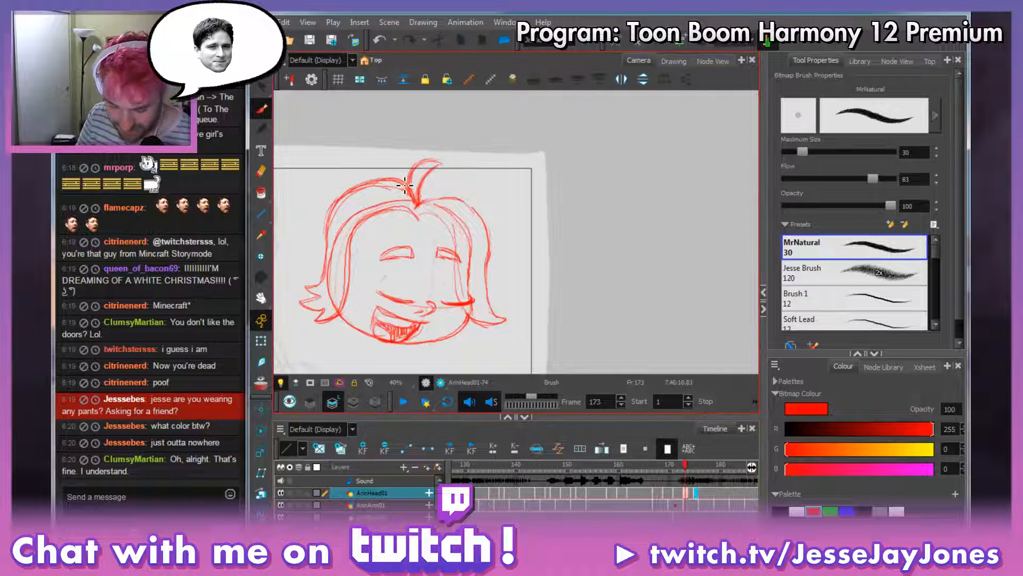
# Erase the left outer hair contour at frame 173 and redraw it lower from the parting down the side, using onion skin.
pyautogui.moveTo(405, 181)
pyautogui.mouseDown()
pyautogui.moveTo(381, 204)
pyautogui.moveTo(387, 178)
pyautogui.moveTo(363, 190)
pyautogui.moveTo(338, 223)
pyautogui.moveTo(335, 210)
pyautogui.moveTo(321, 271)
pyautogui.mouseUp()
pyautogui.moveTo(347, 201)
pyautogui.mouseDown()
pyautogui.moveTo(327, 217)
pyautogui.moveTo(326, 277)
pyautogui.mouseUp()
pyautogui.hotkey('alt', 'b')
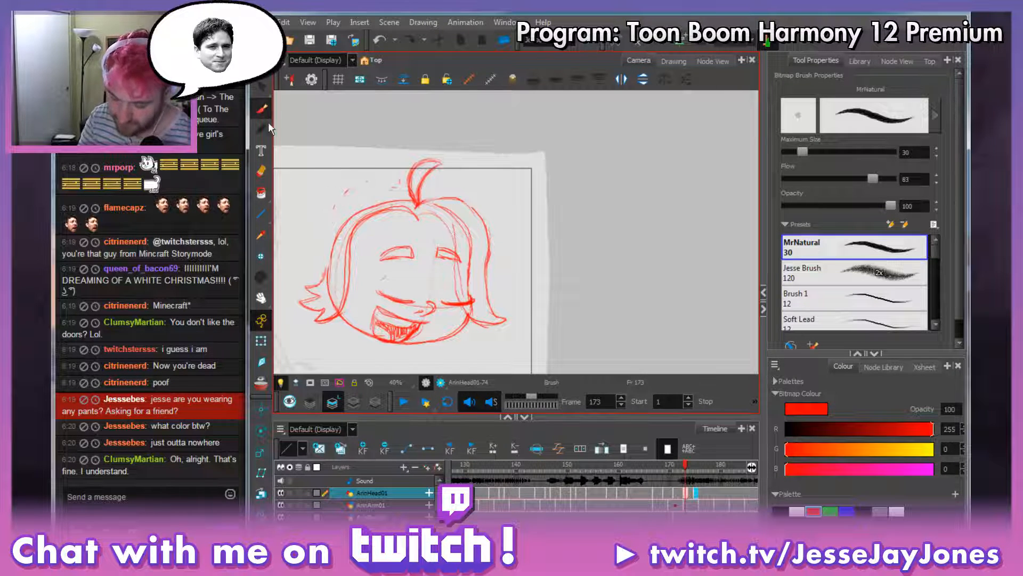
pyautogui.click(261, 381)
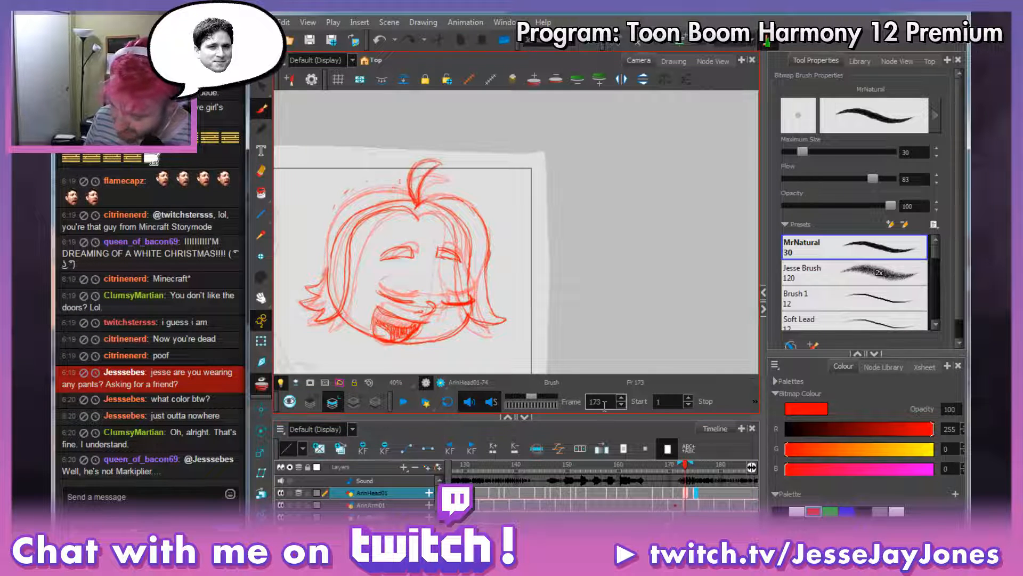
pyautogui.click(697, 489)
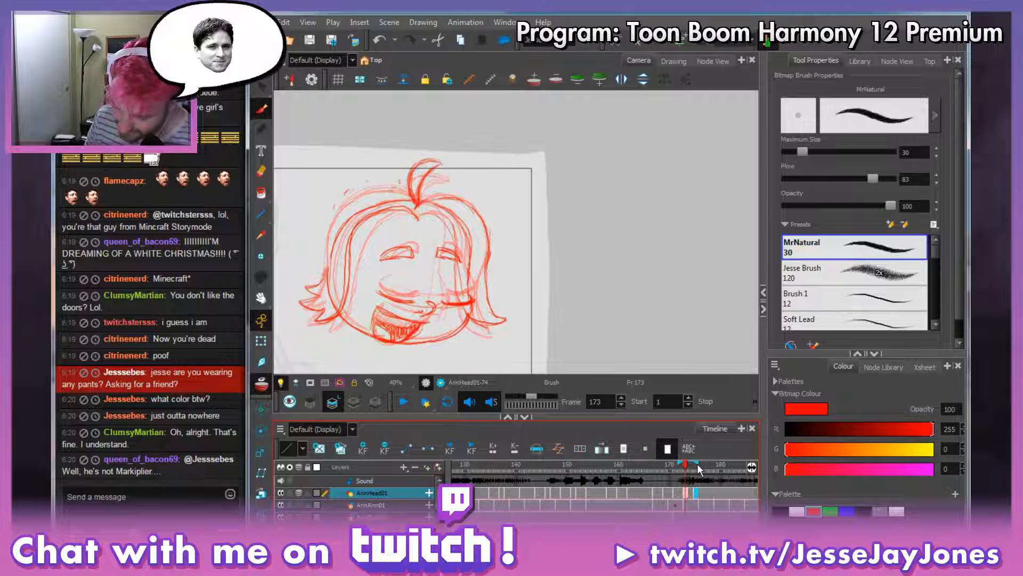
pyautogui.moveTo(416, 207)
pyautogui.mouseDown()
pyautogui.moveTo(353, 203)
pyautogui.moveTo(330, 265)
pyautogui.mouseUp()
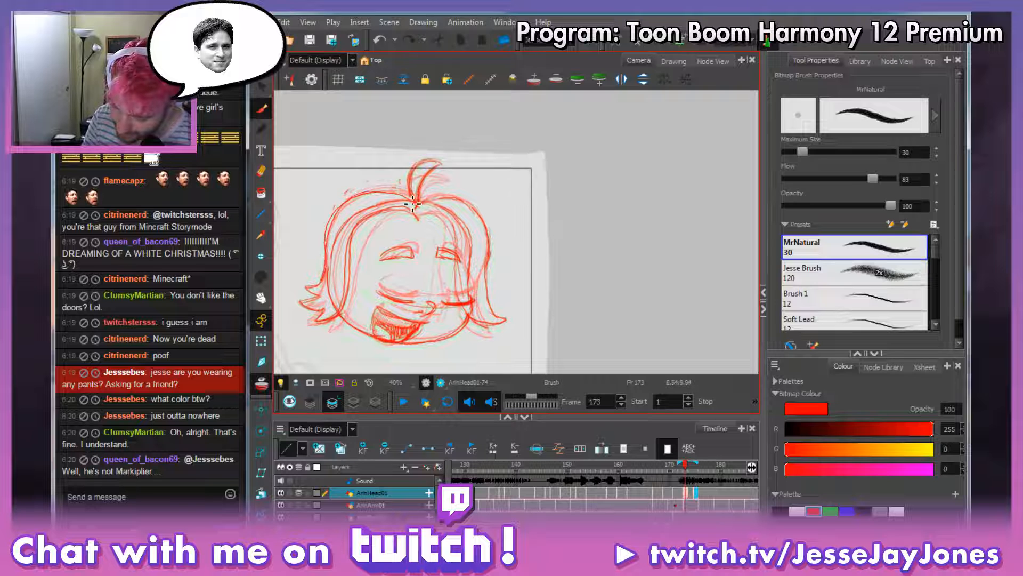
pyautogui.moveTo(416, 205)
pyautogui.mouseDown()
pyautogui.moveTo(384, 192)
pyautogui.moveTo(418, 203)
pyautogui.moveTo(359, 204)
pyautogui.mouseUp()
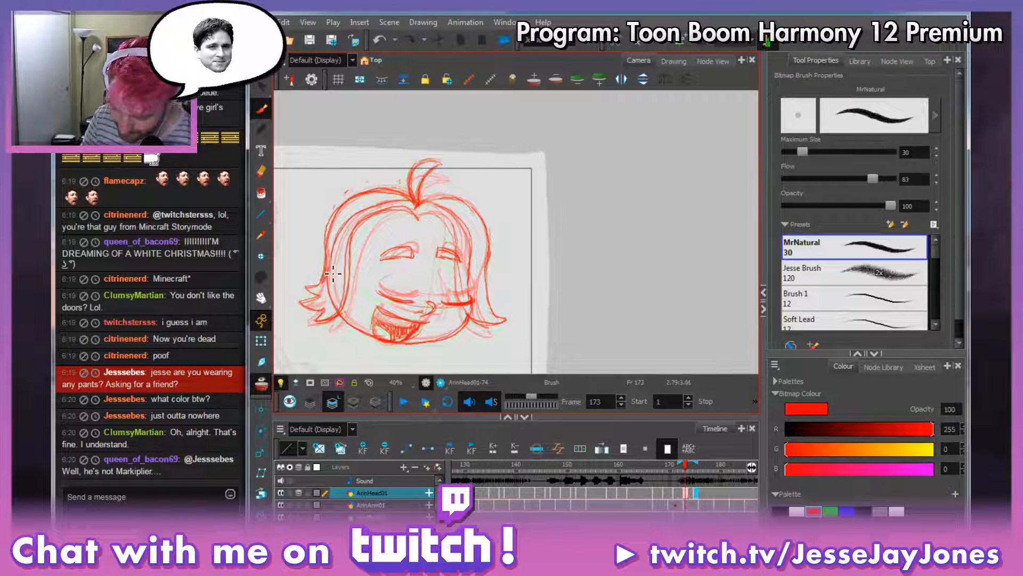
pyautogui.moveTo(333, 273); pyautogui.dragTo(337, 219)
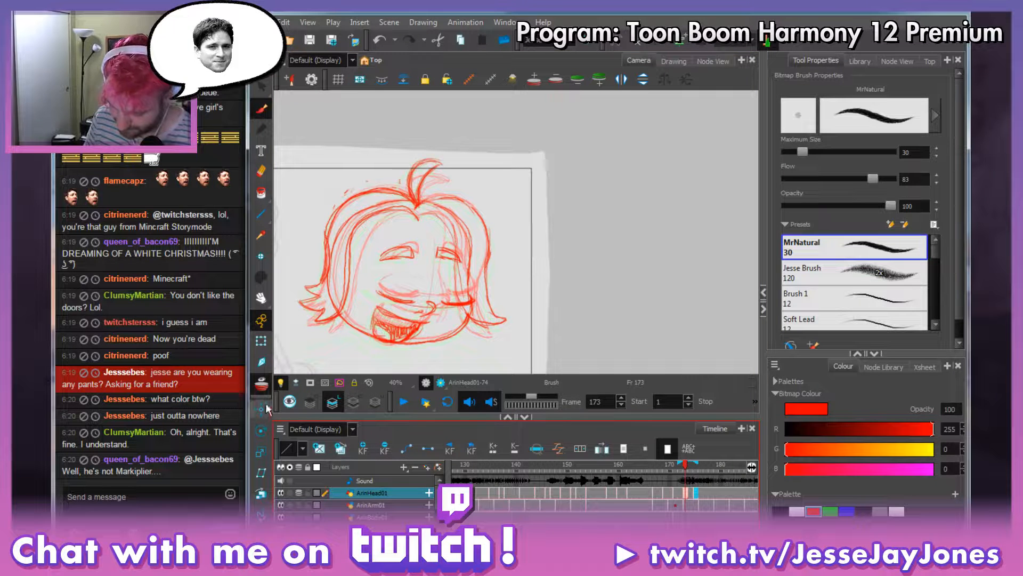
pyautogui.click(258, 388)
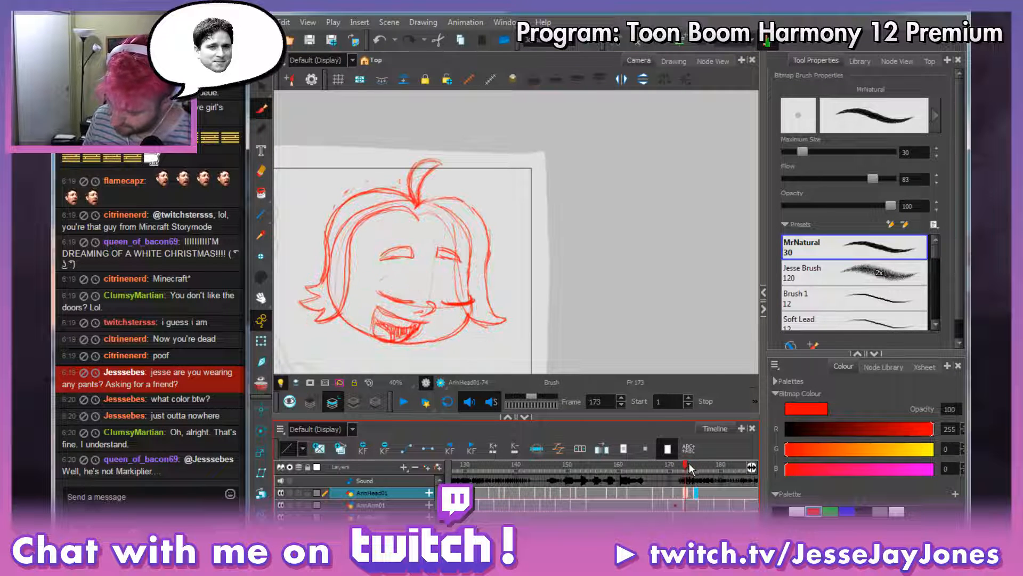
pyautogui.moveTo(690, 463)
pyautogui.mouseDown()
pyautogui.moveTo(668, 468)
pyautogui.moveTo(687, 469)
pyautogui.mouseUp()
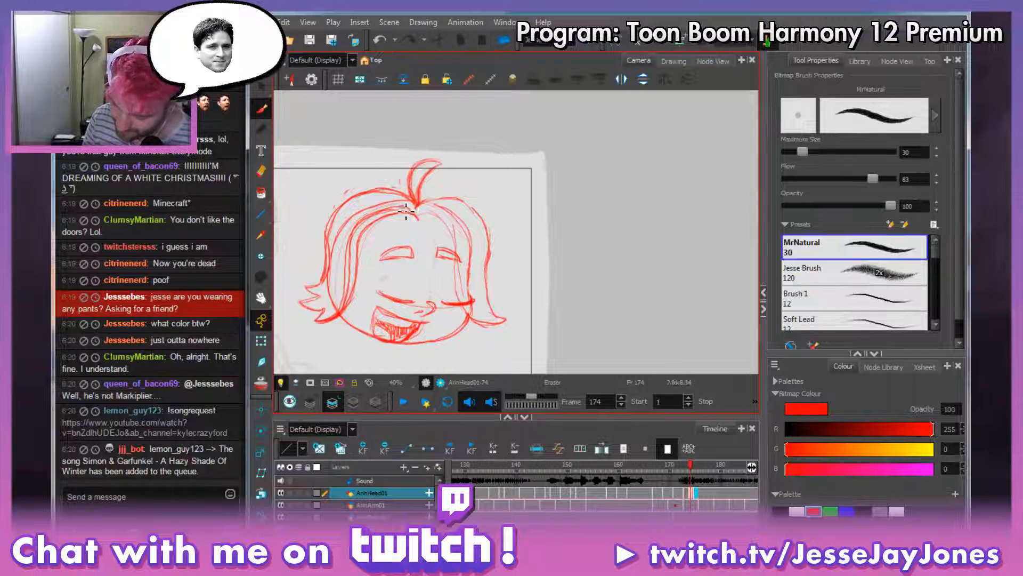
# Redraw the inner hairline from the parting down both sides of the face on the red head drawing.
pyautogui.moveTo(415, 214)
pyautogui.mouseDown()
pyautogui.moveTo(366, 222)
pyautogui.moveTo(415, 211)
pyautogui.moveTo(361, 227)
pyautogui.moveTo(350, 320)
pyautogui.mouseUp()
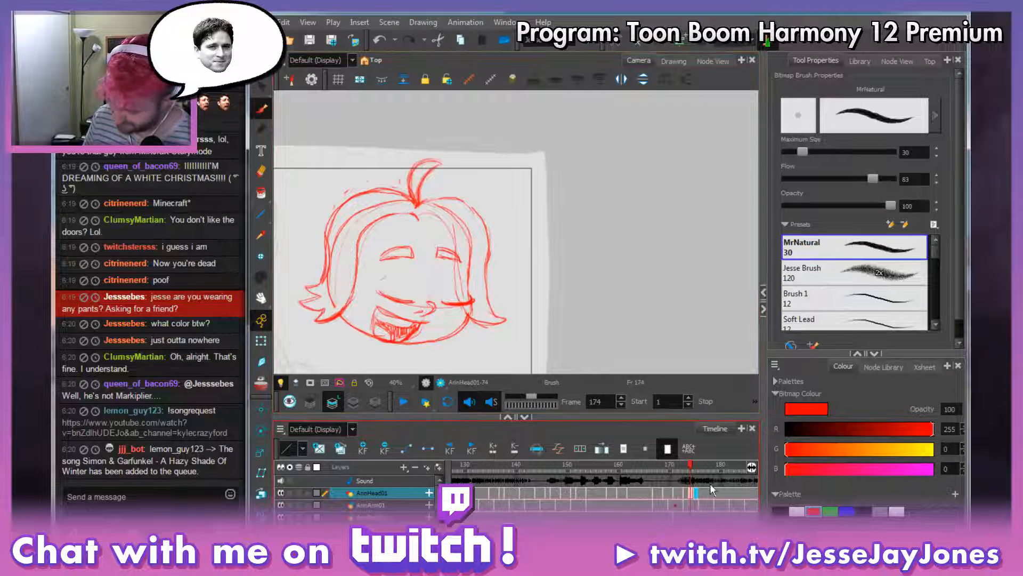
pyautogui.moveTo(692, 468)
pyautogui.mouseDown()
pyautogui.moveTo(662, 473)
pyautogui.moveTo(709, 477)
pyautogui.moveTo(684, 476)
pyautogui.moveTo(701, 476)
pyautogui.moveTo(692, 478)
pyautogui.mouseUp()
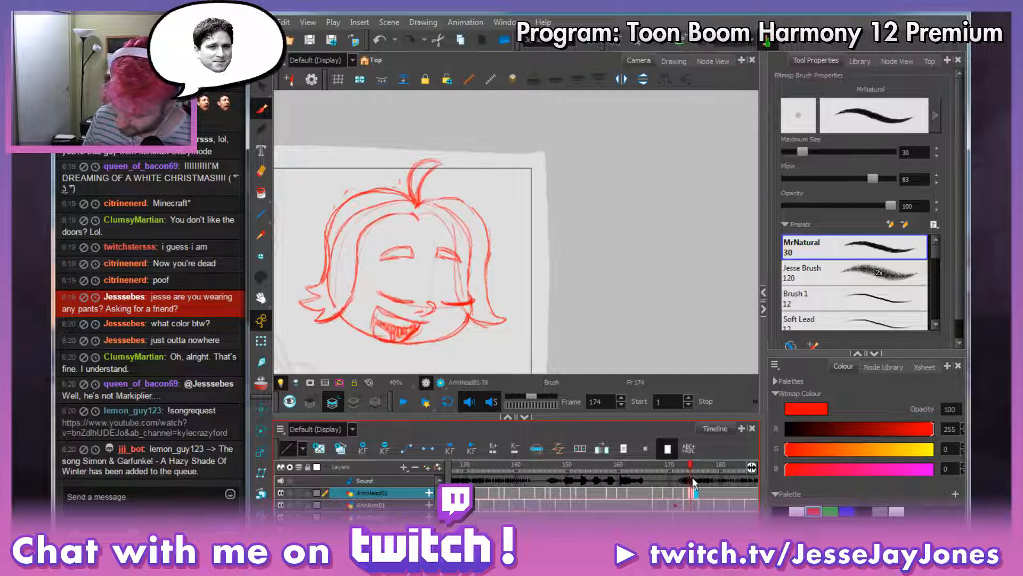
pyautogui.moveTo(471, 317)
pyautogui.mouseDown()
pyautogui.moveTo(457, 242)
pyautogui.moveTo(424, 216)
pyautogui.mouseUp()
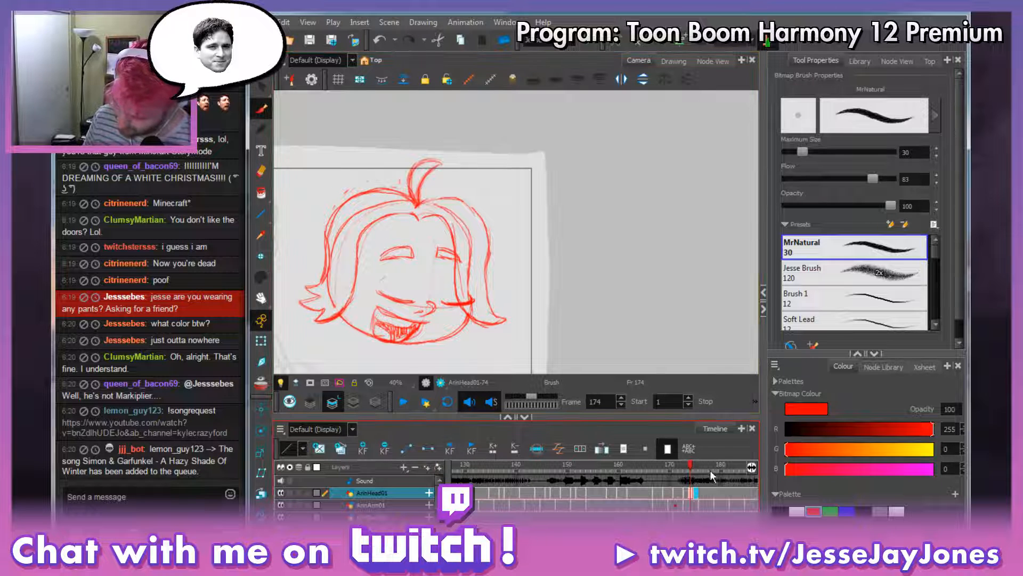
# Sketch thin black inner hairlines from the parting down both sides of the face on the frame 175 drawing.
pyautogui.moveTo(688, 463)
pyautogui.mouseDown()
pyautogui.moveTo(699, 470)
pyautogui.moveTo(678, 471)
pyautogui.moveTo(701, 473)
pyautogui.moveTo(678, 473)
pyautogui.moveTo(696, 472)
pyautogui.mouseUp()
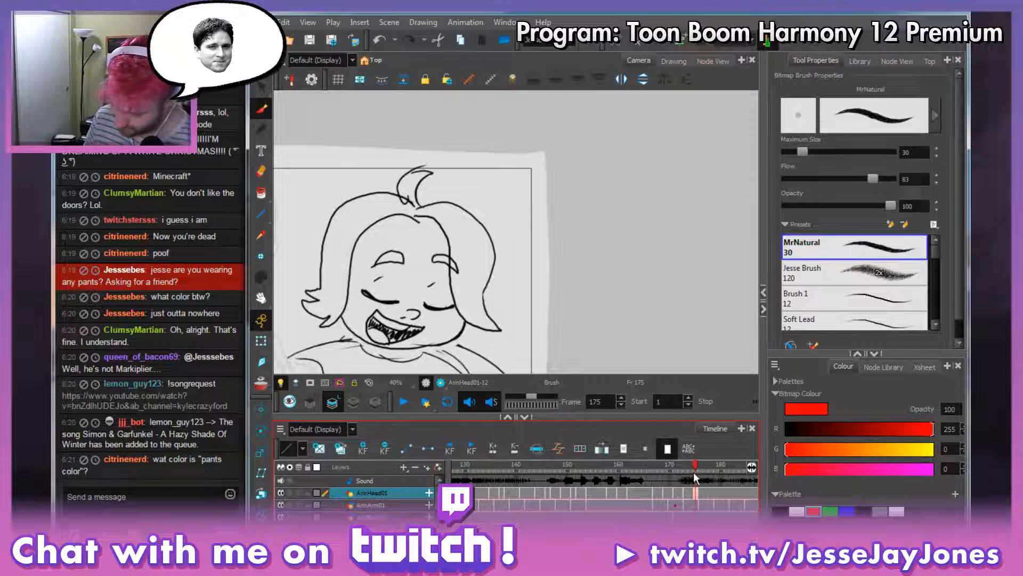
pyautogui.click(780, 511)
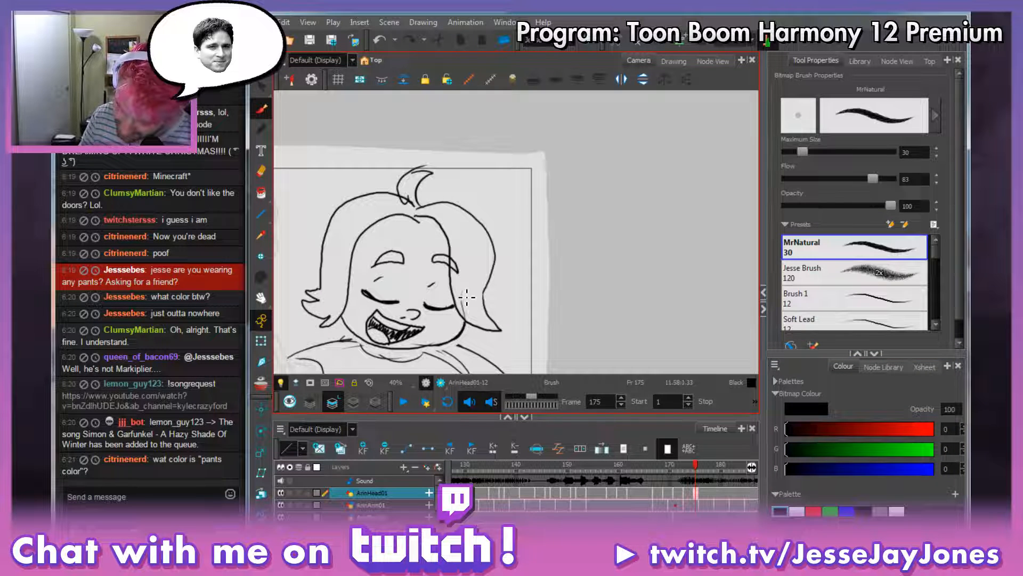
pyautogui.moveTo(451, 228)
pyautogui.mouseDown()
pyautogui.moveTo(422, 221)
pyautogui.moveTo(453, 229)
pyautogui.moveTo(467, 252)
pyautogui.moveTo(473, 322)
pyautogui.mouseUp()
pyautogui.moveTo(576, 332); pyautogui.dragTo(599, 324)
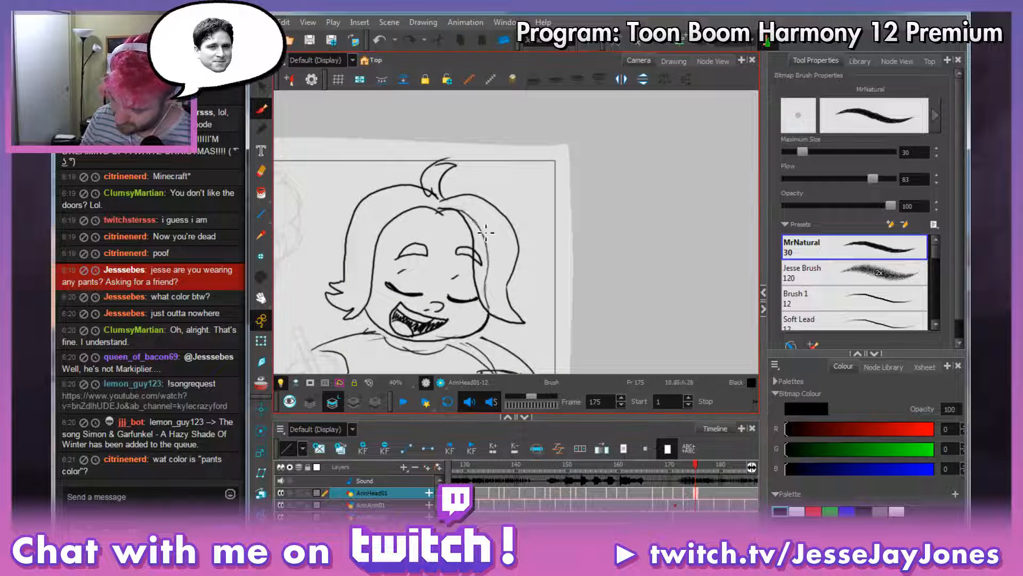
pyautogui.moveTo(485, 232)
pyautogui.mouseDown()
pyautogui.moveTo(429, 207)
pyautogui.moveTo(393, 225)
pyautogui.moveTo(376, 268)
pyautogui.moveTo(409, 210)
pyautogui.moveTo(383, 228)
pyautogui.mouseUp()
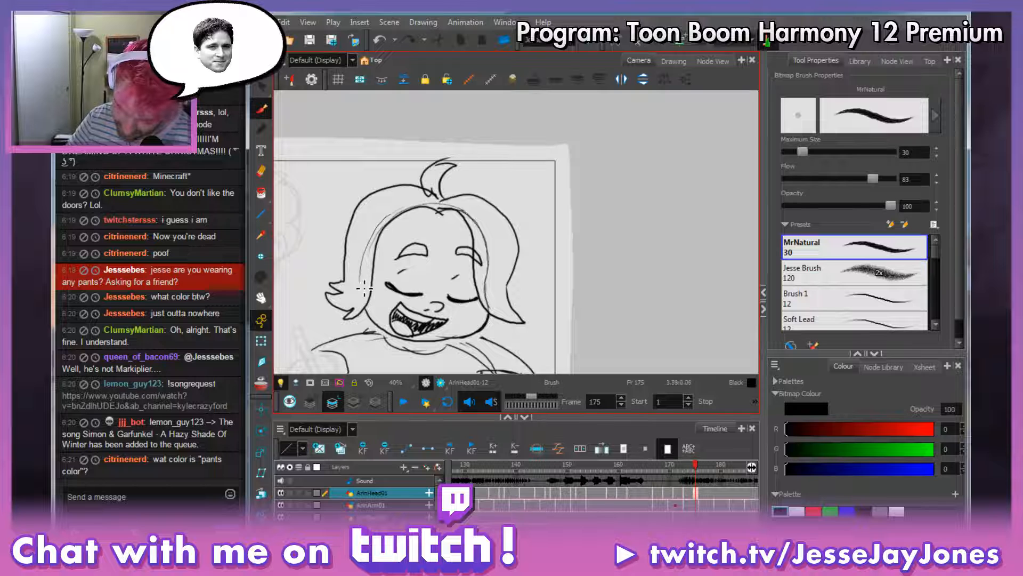
# Scrub through the head drawings between frames 168 and 175 to examine how the hair moves, ending at frame 173.
pyautogui.click(690, 462)
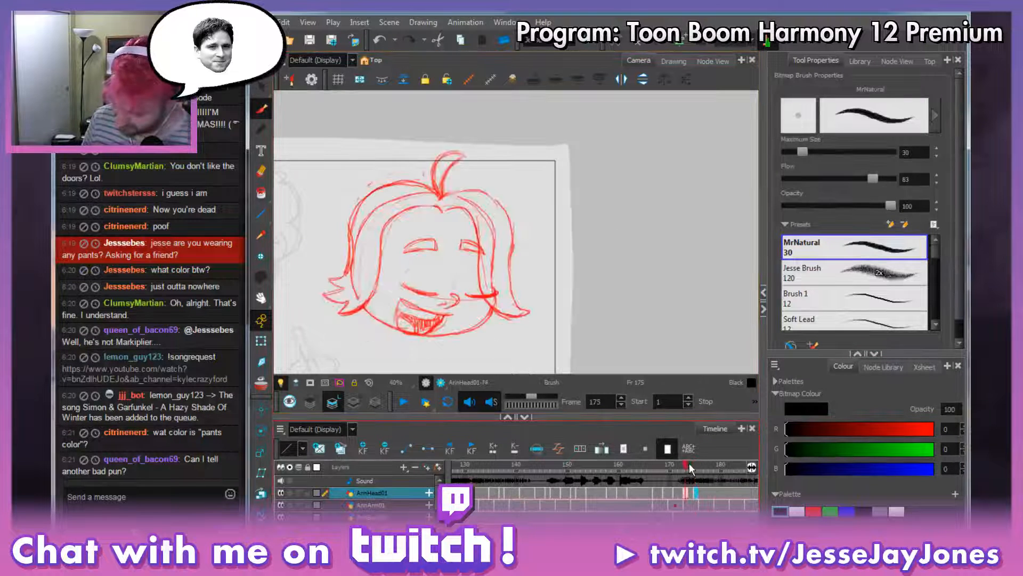
pyautogui.click(695, 468)
pyautogui.moveTo(708, 471)
pyautogui.mouseDown()
pyautogui.moveTo(632, 475)
pyautogui.moveTo(712, 478)
pyautogui.moveTo(639, 478)
pyautogui.moveTo(661, 467)
pyautogui.mouseUp()
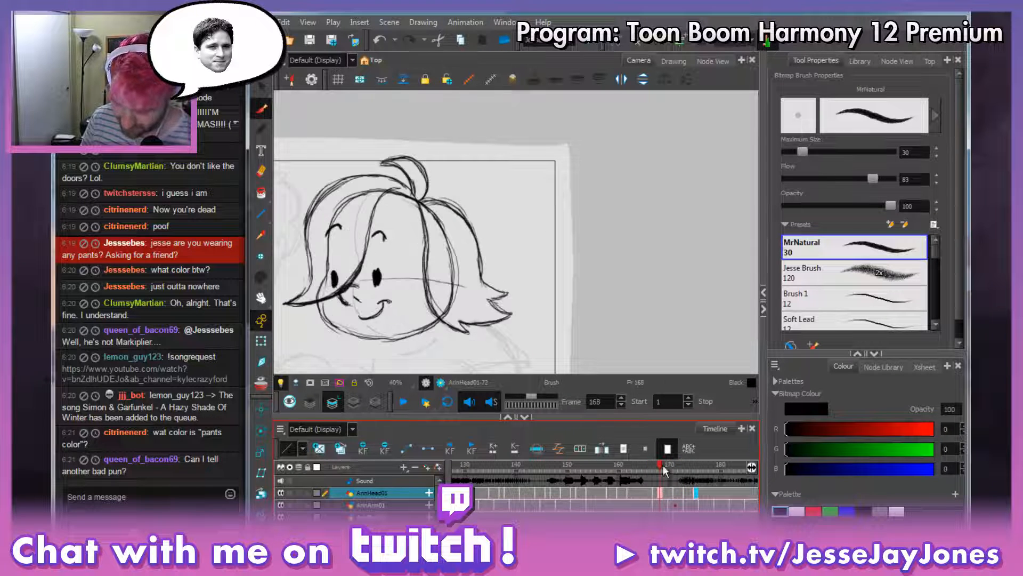
pyautogui.hotkey('alt', 's')
pyautogui.press('space')
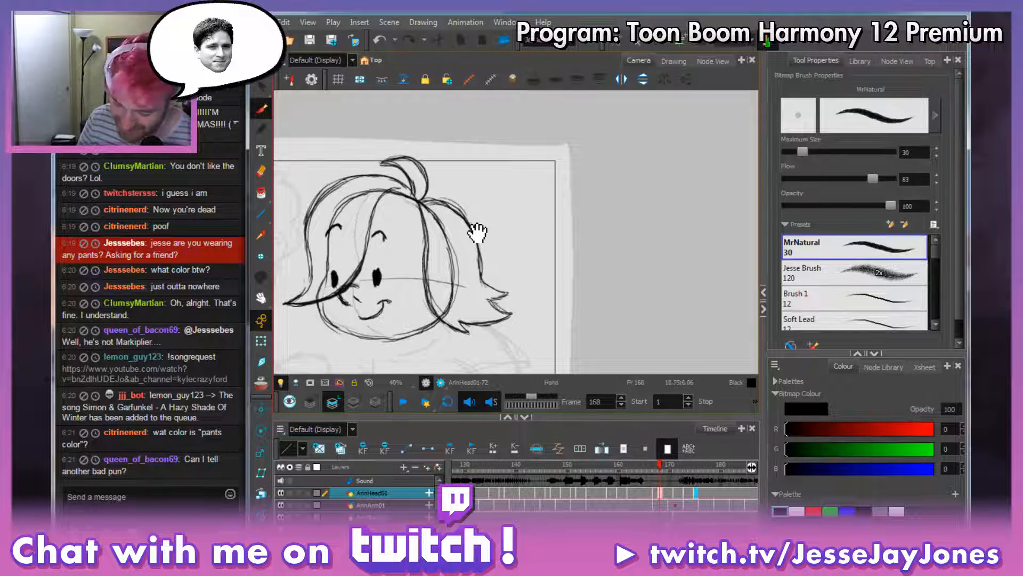
pyautogui.moveTo(395, 323)
pyautogui.mouseDown()
pyautogui.moveTo(501, 303)
pyautogui.moveTo(441, 296)
pyautogui.mouseUp()
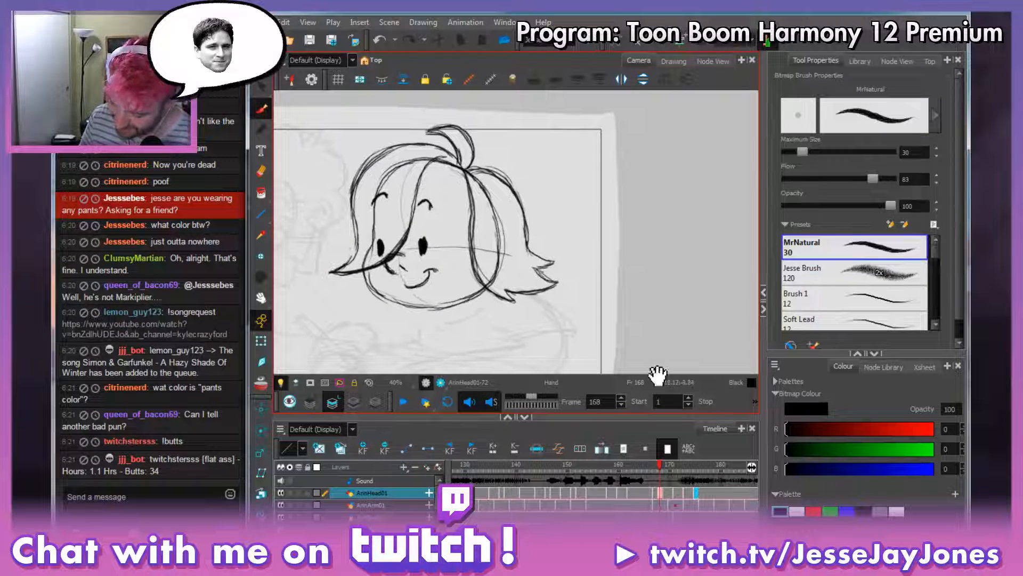
pyautogui.moveTo(566, 292); pyautogui.dragTo(590, 293)
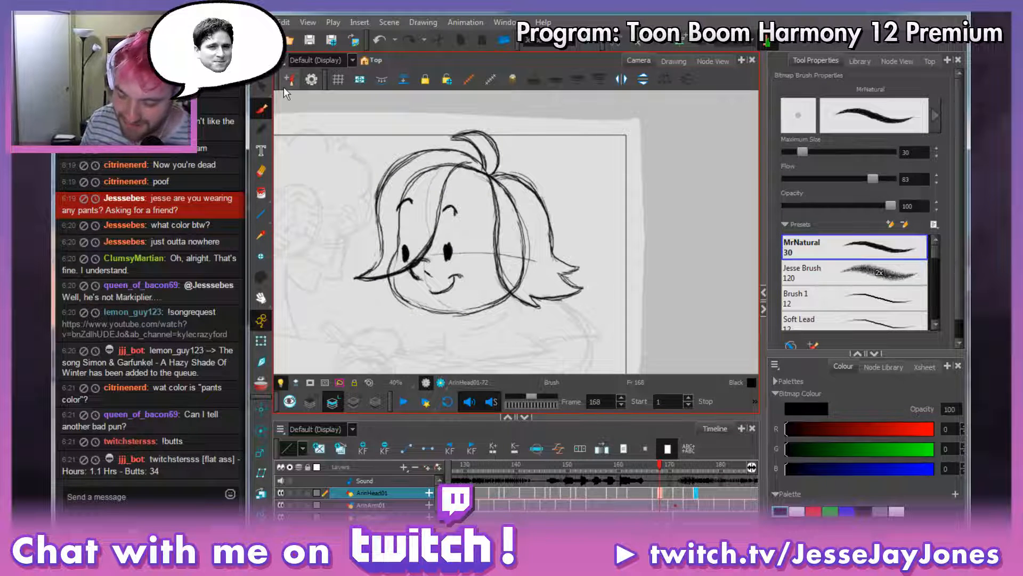
pyautogui.press('space')
pyautogui.moveTo(562, 296); pyautogui.dragTo(554, 282)
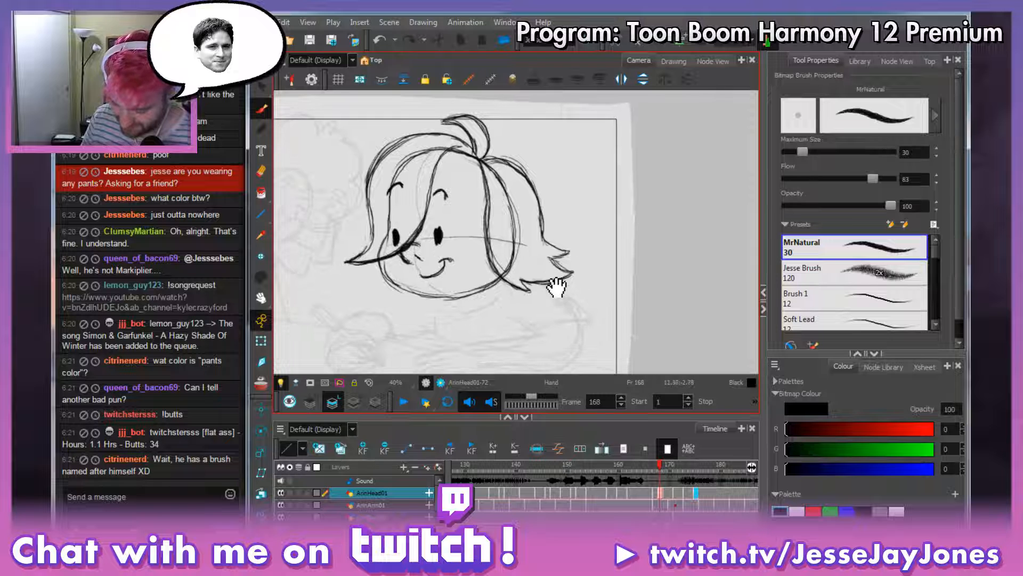
pyautogui.moveTo(660, 468)
pyautogui.mouseDown()
pyautogui.moveTo(565, 465)
pyautogui.moveTo(696, 474)
pyautogui.moveTo(668, 479)
pyautogui.moveTo(679, 478)
pyautogui.mouseUp()
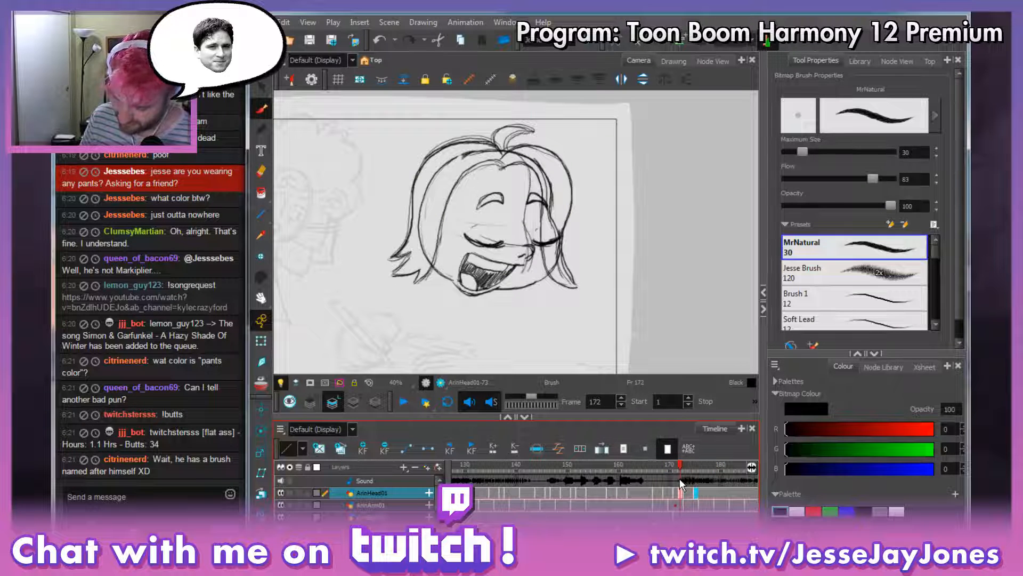
pyautogui.click(686, 493)
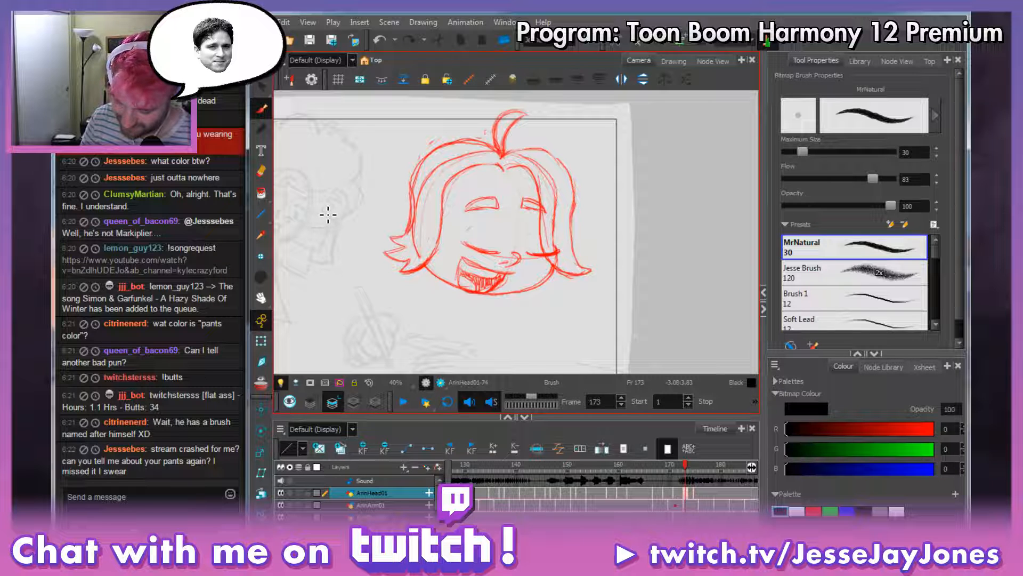
# Recolour the entire red head drawing at frame 173 to black with the Repaint tool.
pyautogui.click(261, 193)
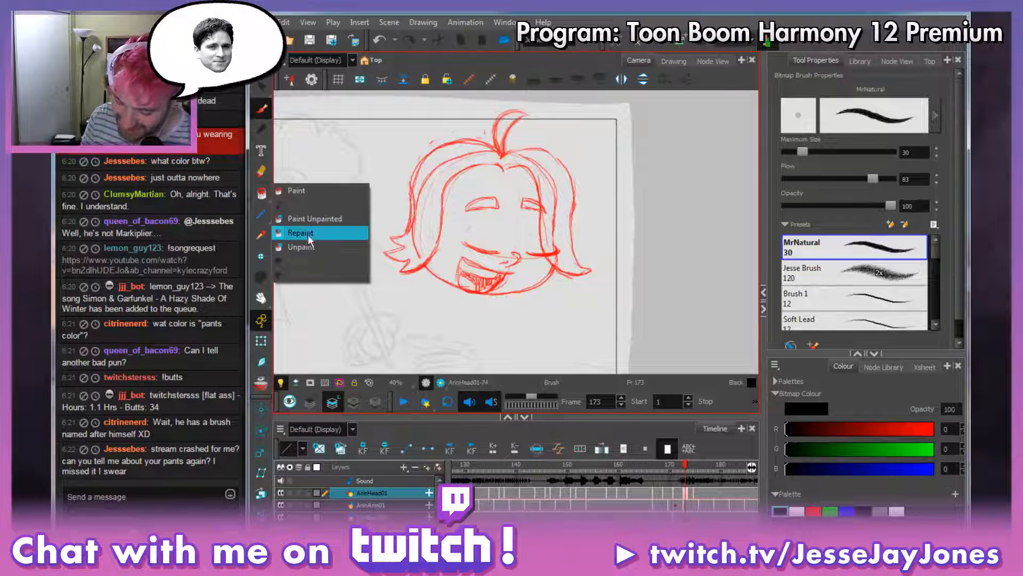
pyautogui.click(308, 233)
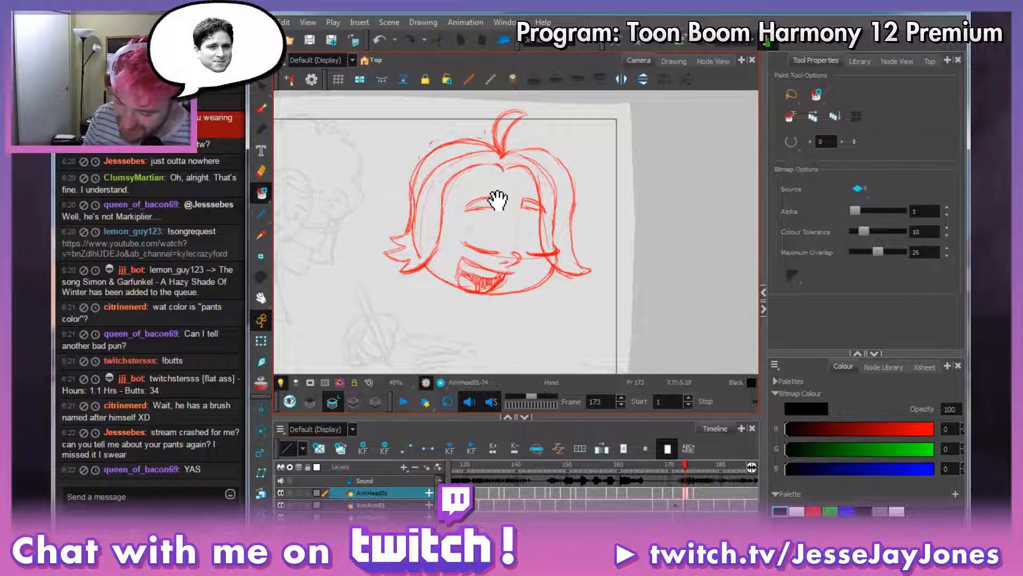
pyautogui.moveTo(491, 201); pyautogui.dragTo(446, 274)
pyautogui.moveTo(349, 328)
pyautogui.mouseDown()
pyautogui.moveTo(626, 327)
pyautogui.moveTo(347, 323)
pyautogui.mouseUp()
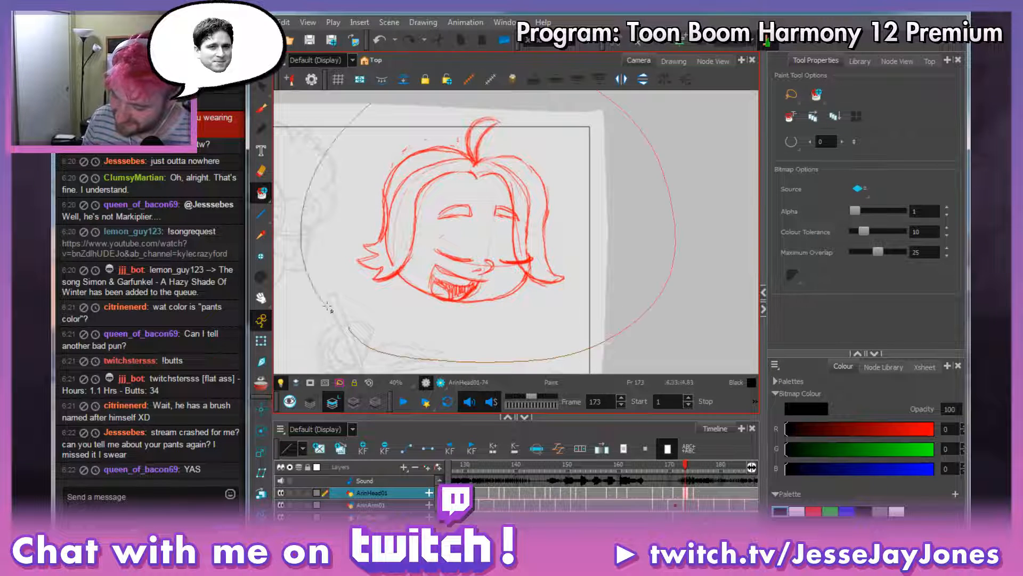
# Choose the brush with the red colour and clear the head layer's existing exposure starting at frame 175.
pyautogui.click(261, 110)
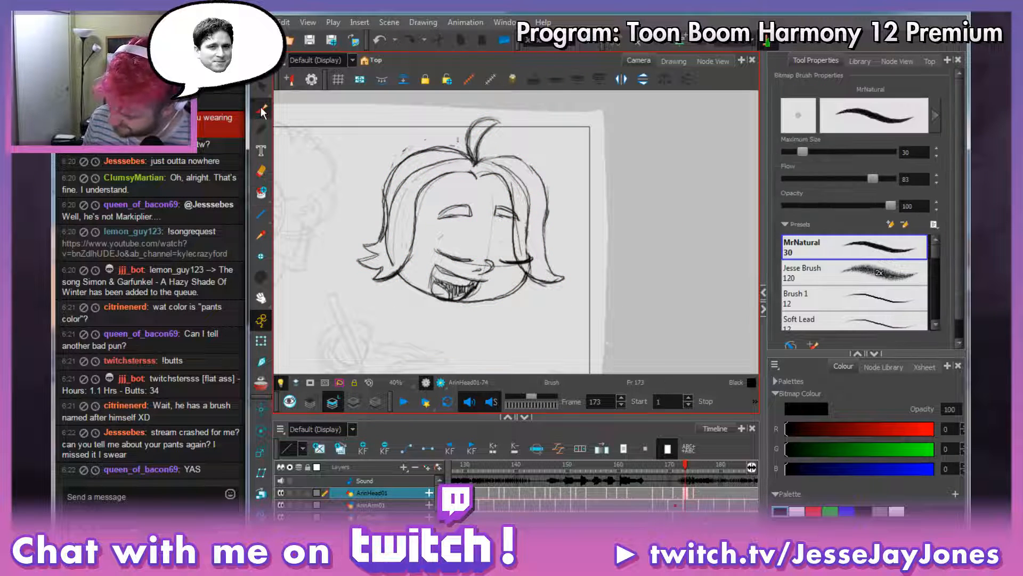
pyautogui.click(814, 511)
pyautogui.click(677, 468)
pyautogui.moveTo(676, 468); pyautogui.dragTo(636, 469)
pyautogui.hotkey('shift', 'Return')
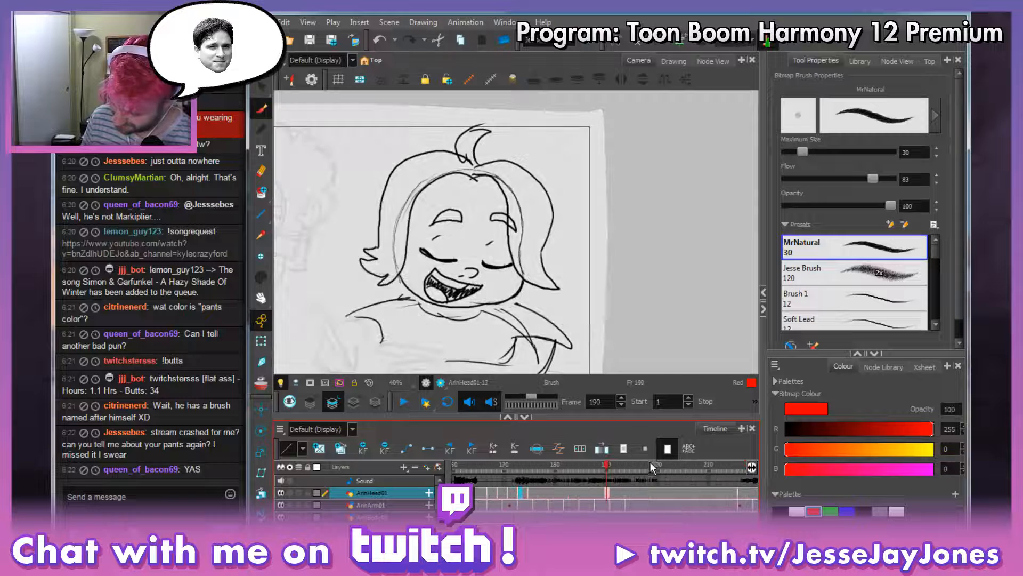
pyautogui.click(526, 499)
pyautogui.moveTo(526, 500); pyautogui.dragTo(559, 499)
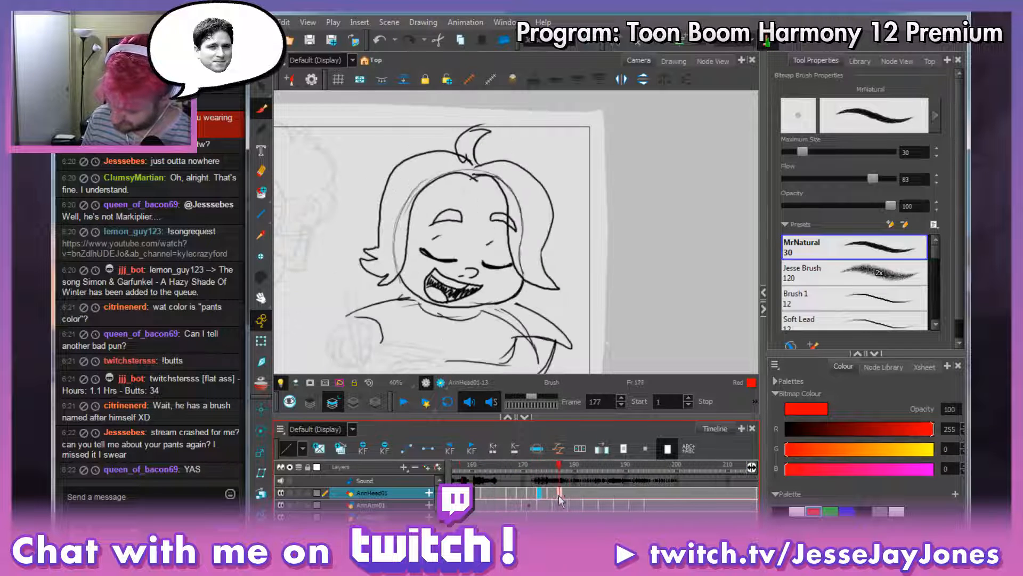
pyautogui.click(559, 492)
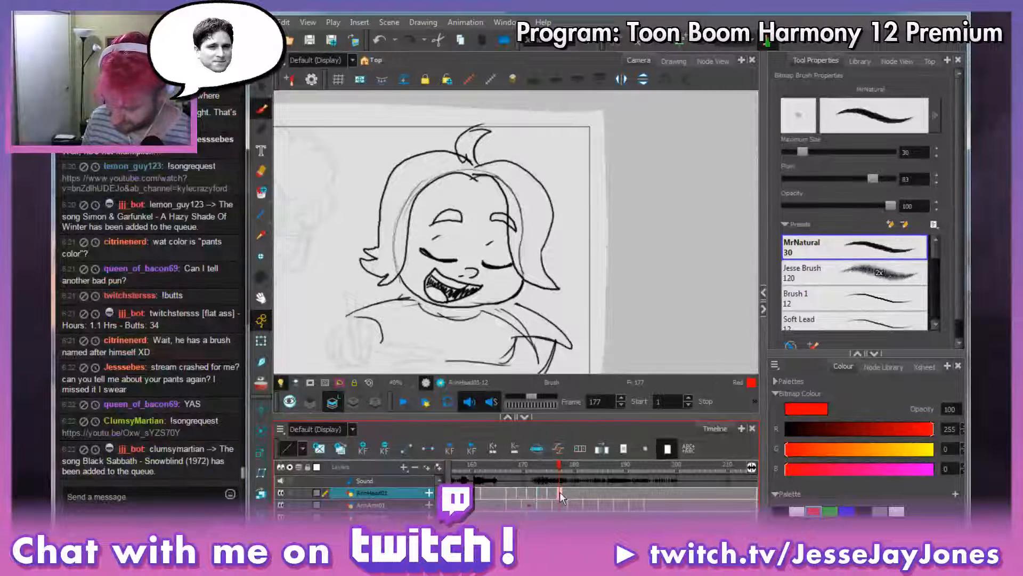
pyautogui.press(',')
pyautogui.press(',')
pyautogui.press('Delete')
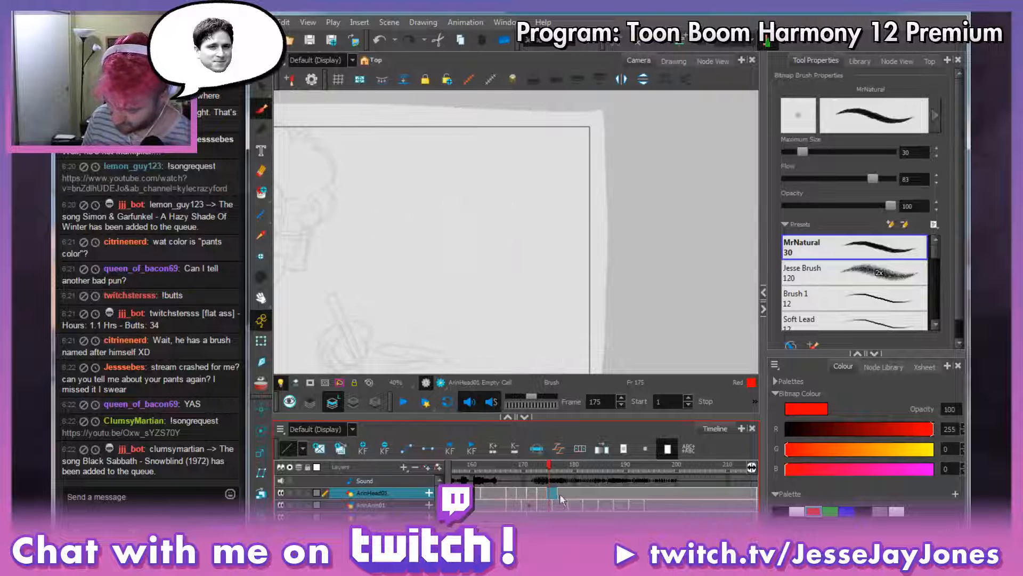
# Copy the whole head drawing from frame 177 into a new drawing at the emptied frame 175 cell.
pyautogui.click(560, 491)
pyautogui.hotkey('alt', 't')
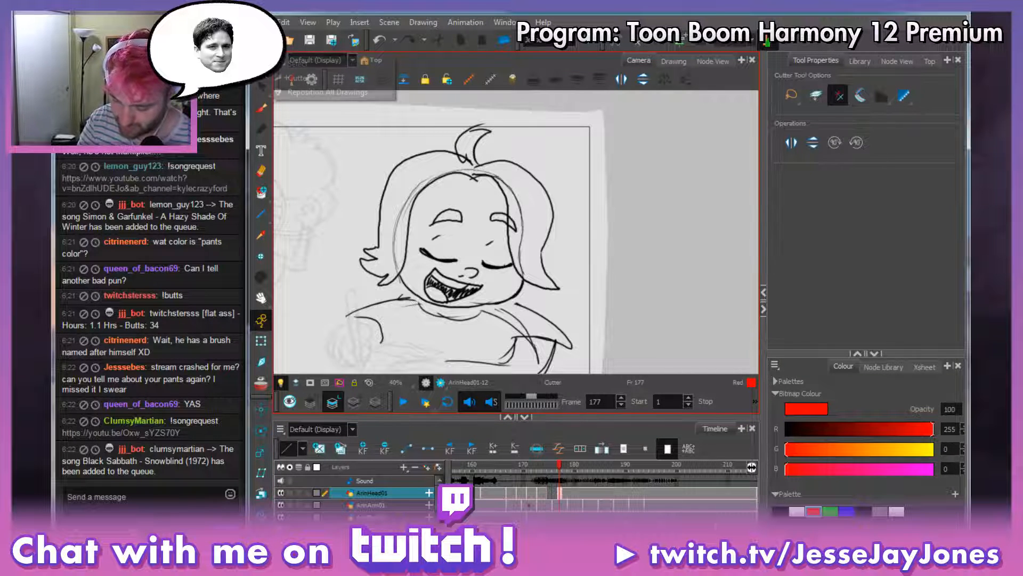
pyautogui.hotkey('alt', 's')
pyautogui.hotkey('ctrl', 'a')
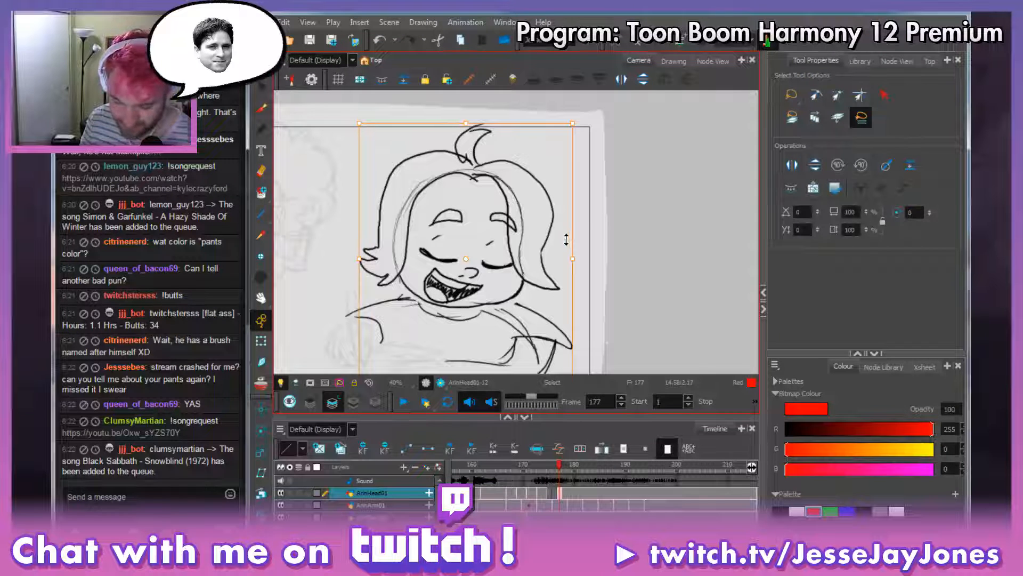
pyautogui.click(550, 494)
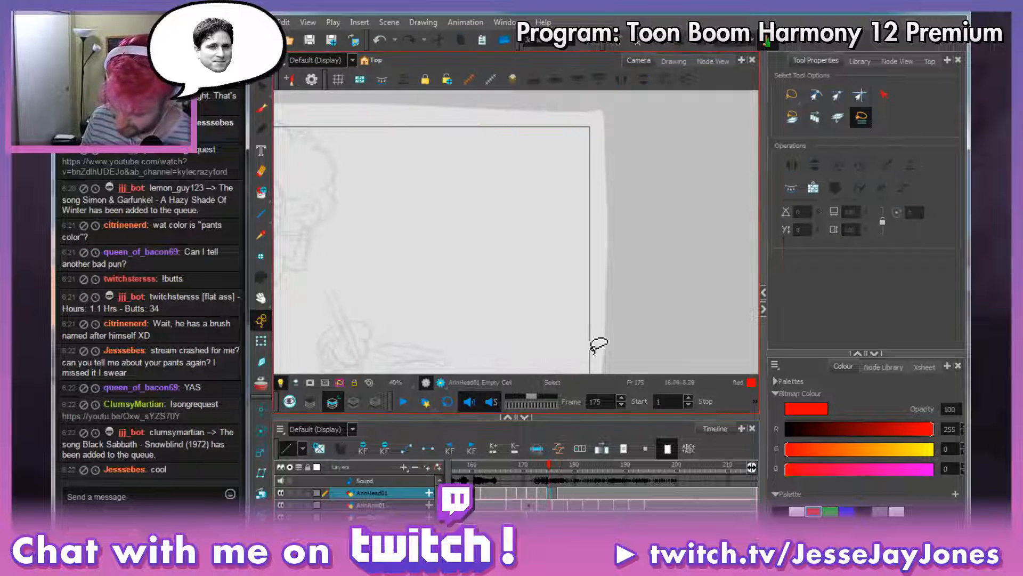
pyautogui.click(626, 315)
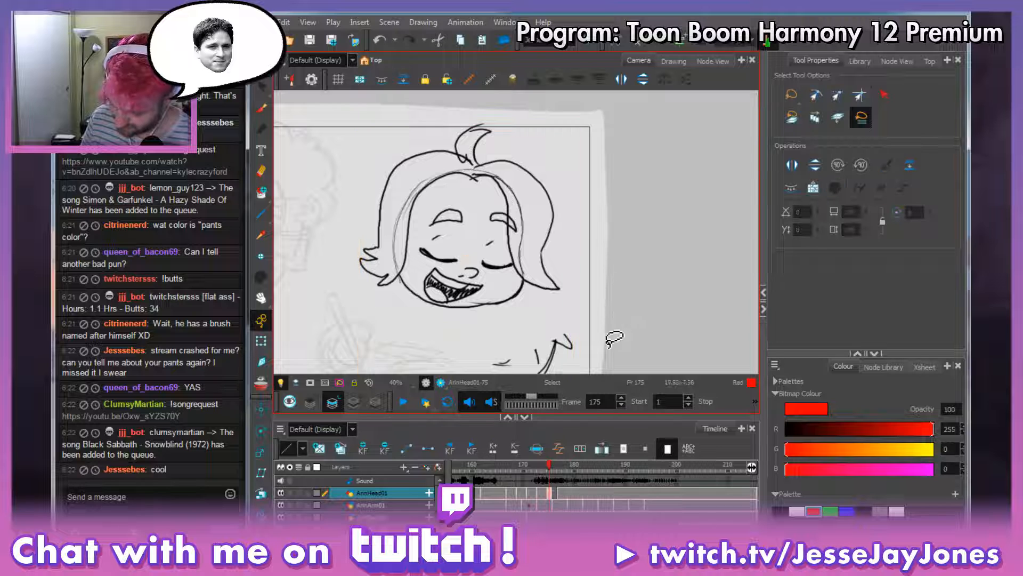
pyautogui.click(555, 494)
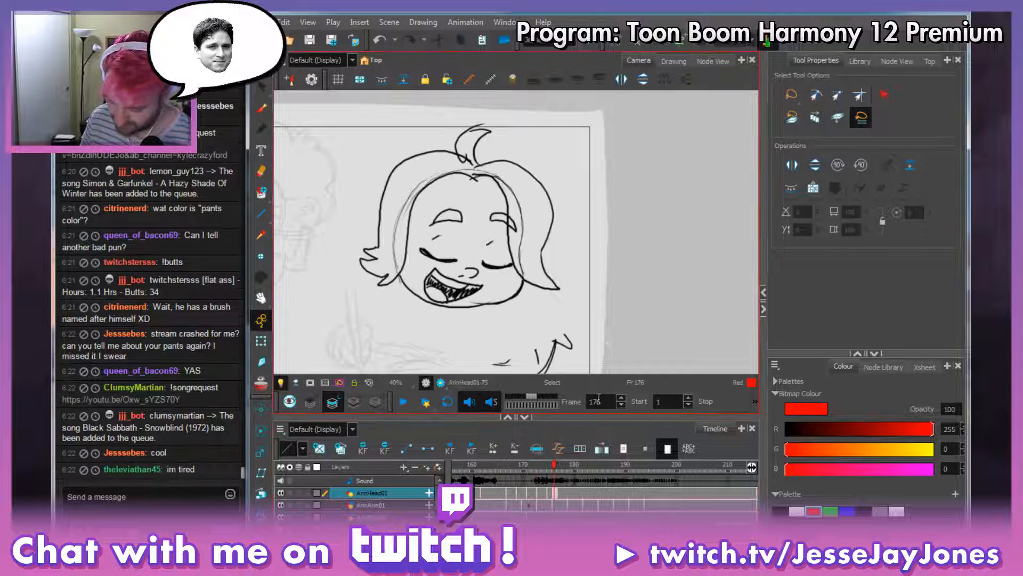
# Erase all hair lines, the top tuft and the leftover body strokes at frame 176, keeping the face and skull outline.
pyautogui.moveTo(623, 304); pyautogui.dragTo(613, 297)
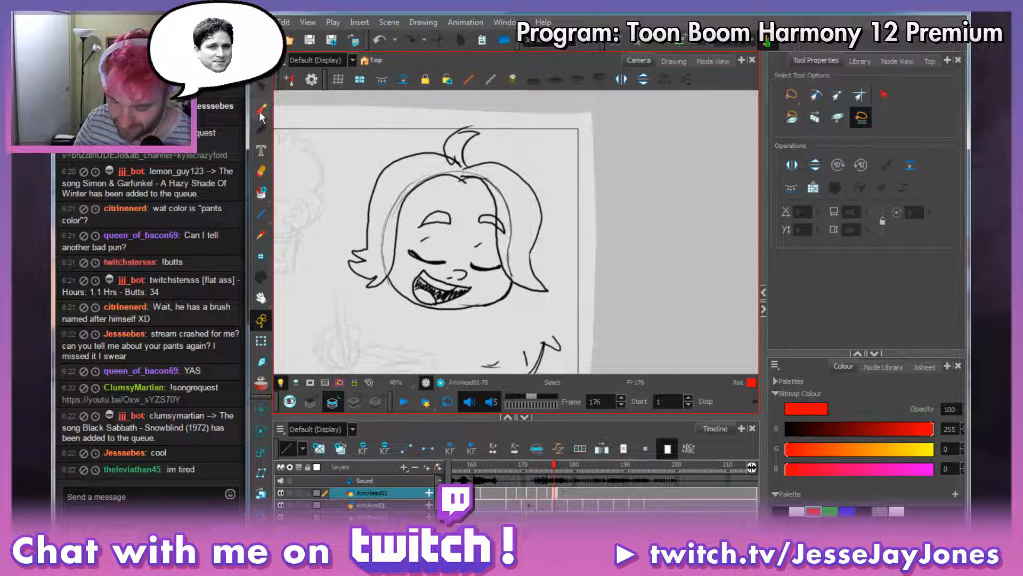
pyautogui.hotkey('alt', 'b')
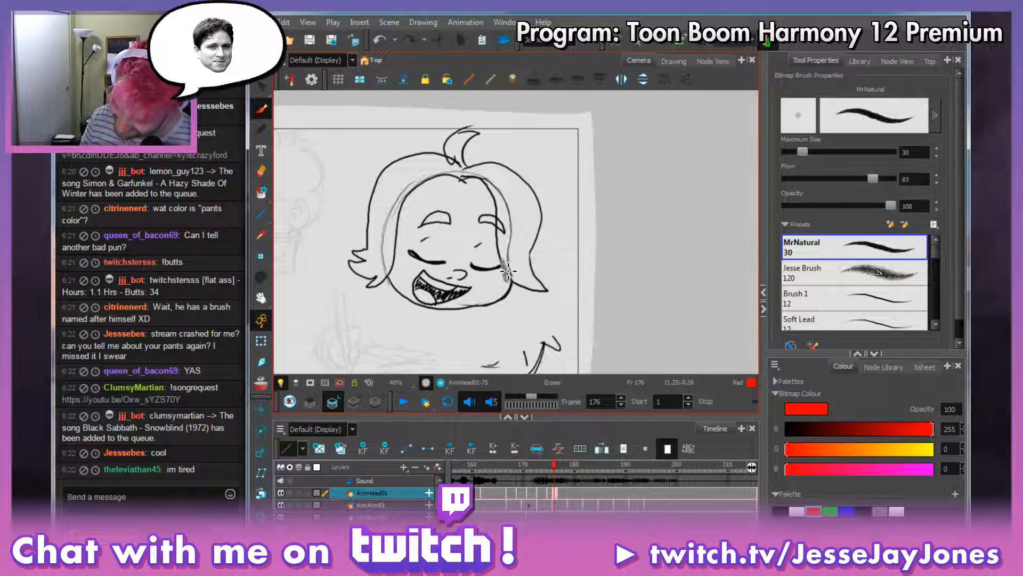
pyautogui.moveTo(508, 270); pyautogui.dragTo(499, 231)
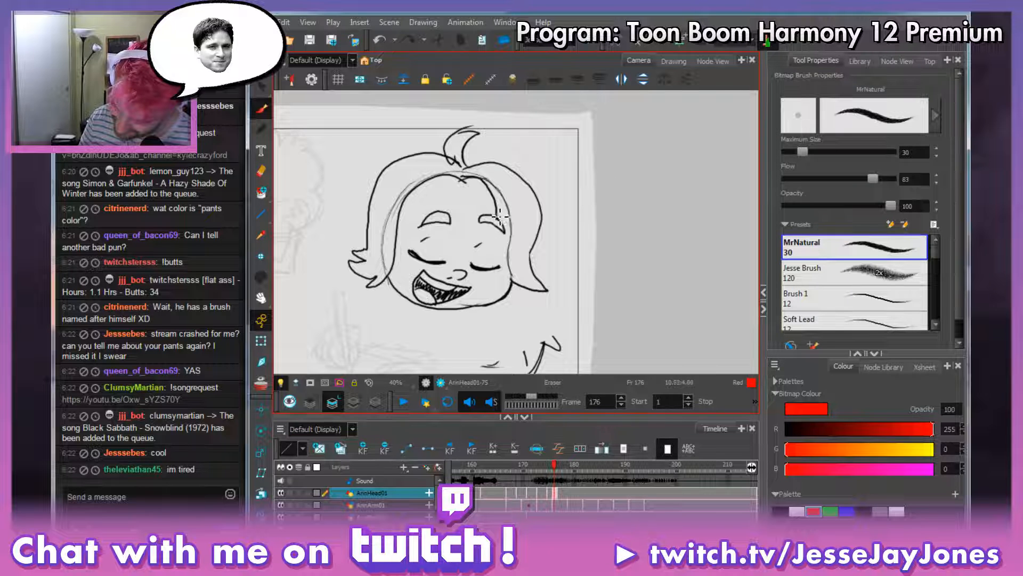
pyautogui.moveTo(497, 212)
pyautogui.mouseDown()
pyautogui.moveTo(489, 188)
pyautogui.moveTo(455, 181)
pyautogui.moveTo(418, 198)
pyautogui.moveTo(404, 222)
pyautogui.moveTo(393, 277)
pyautogui.mouseUp()
pyautogui.moveTo(474, 169)
pyautogui.mouseDown()
pyautogui.moveTo(438, 154)
pyautogui.moveTo(448, 156)
pyautogui.moveTo(373, 191)
pyautogui.moveTo(366, 263)
pyautogui.moveTo(359, 255)
pyautogui.moveTo(364, 280)
pyautogui.mouseUp()
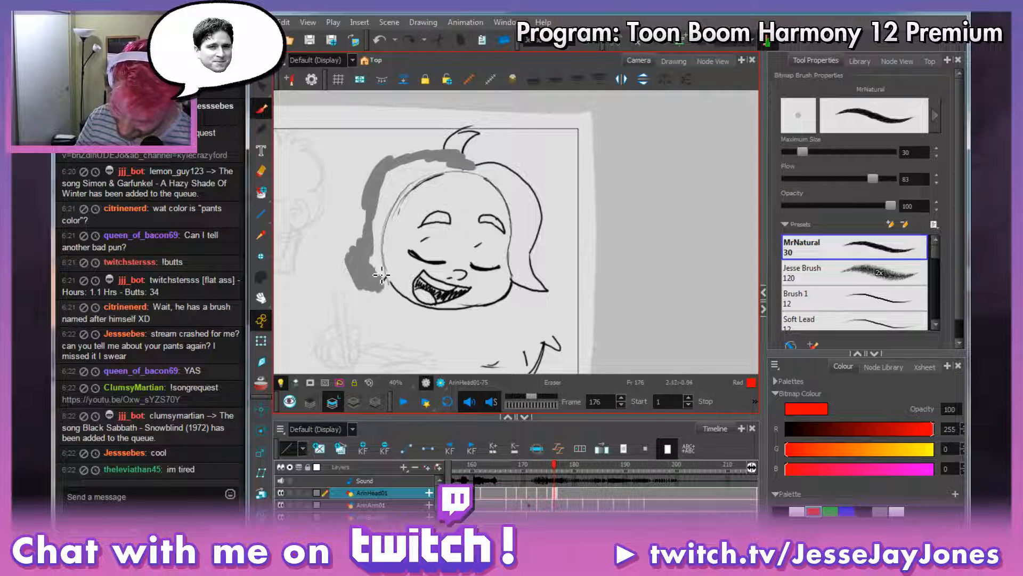
pyautogui.moveTo(387, 284); pyautogui.dragTo(387, 283)
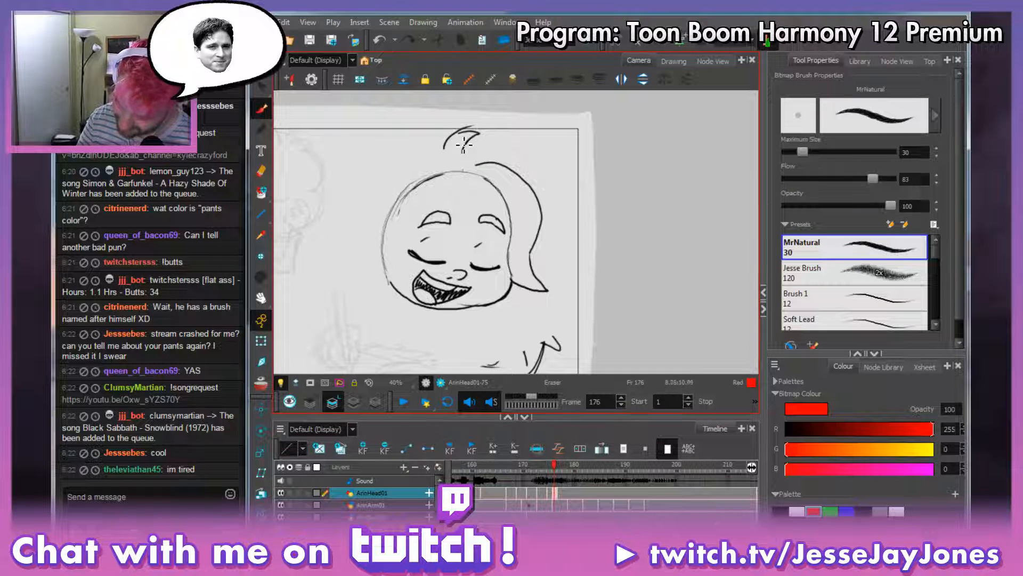
pyautogui.moveTo(464, 143)
pyautogui.mouseDown()
pyautogui.moveTo(475, 136)
pyautogui.moveTo(458, 130)
pyautogui.moveTo(443, 144)
pyautogui.moveTo(482, 128)
pyautogui.mouseUp()
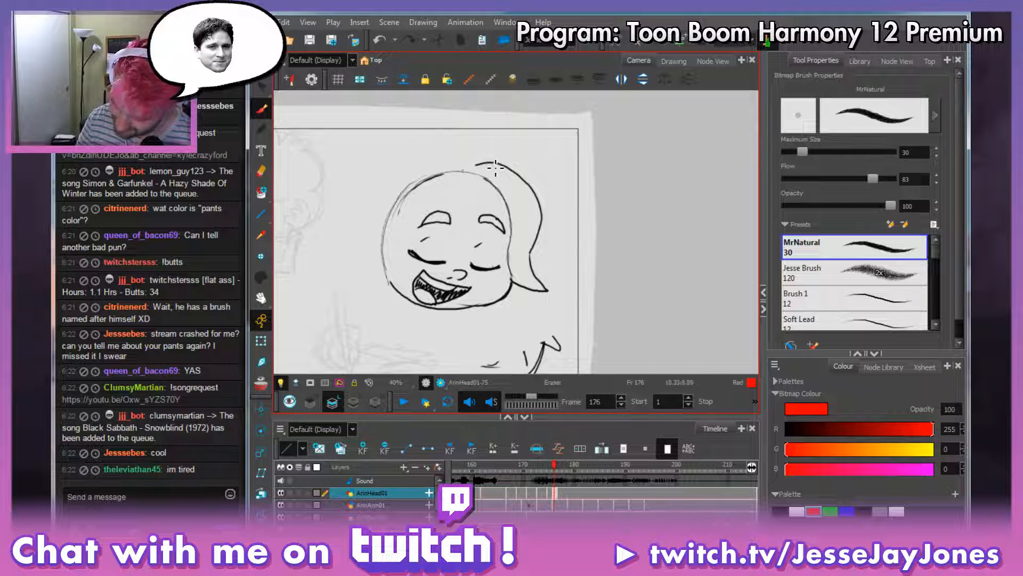
pyautogui.moveTo(473, 164)
pyautogui.mouseDown()
pyautogui.moveTo(501, 168)
pyautogui.moveTo(538, 201)
pyautogui.moveTo(534, 283)
pyautogui.moveTo(549, 293)
pyautogui.moveTo(530, 292)
pyautogui.moveTo(525, 283)
pyautogui.moveTo(558, 270)
pyautogui.moveTo(555, 245)
pyautogui.mouseUp()
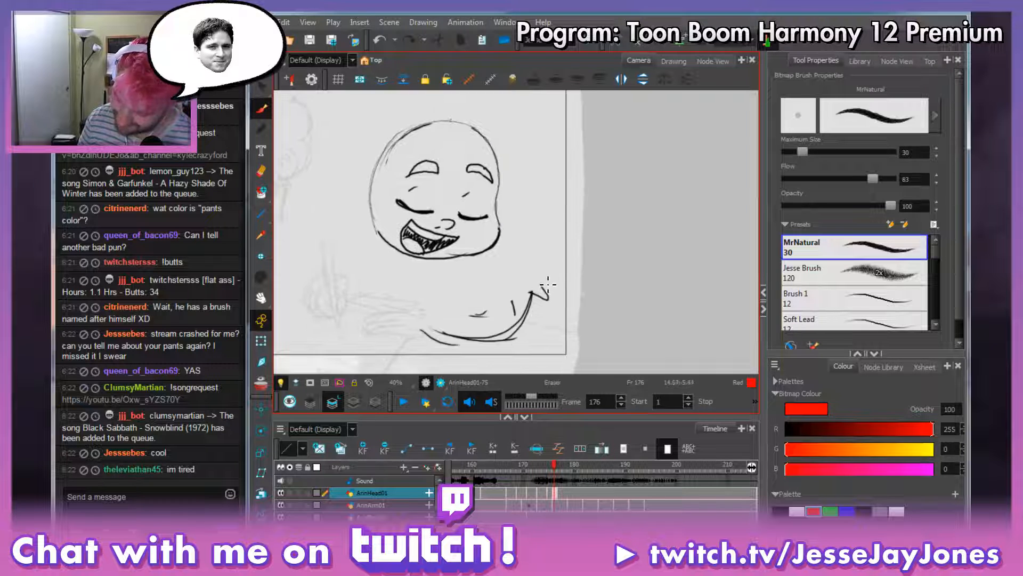
pyautogui.moveTo(544, 280)
pyautogui.mouseDown()
pyautogui.moveTo(545, 316)
pyautogui.moveTo(552, 299)
pyautogui.moveTo(535, 301)
pyautogui.moveTo(514, 342)
pyautogui.moveTo(526, 302)
pyautogui.moveTo(518, 323)
pyautogui.moveTo(518, 304)
pyautogui.moveTo(501, 322)
pyautogui.moveTo(498, 344)
pyautogui.moveTo(481, 324)
pyautogui.moveTo(474, 354)
pyautogui.moveTo(467, 318)
pyautogui.moveTo(468, 354)
pyautogui.moveTo(458, 352)
pyautogui.moveTo(461, 337)
pyautogui.moveTo(451, 354)
pyautogui.moveTo(424, 333)
pyautogui.mouseUp()
pyautogui.moveTo(560, 200); pyautogui.dragTo(563, 237)
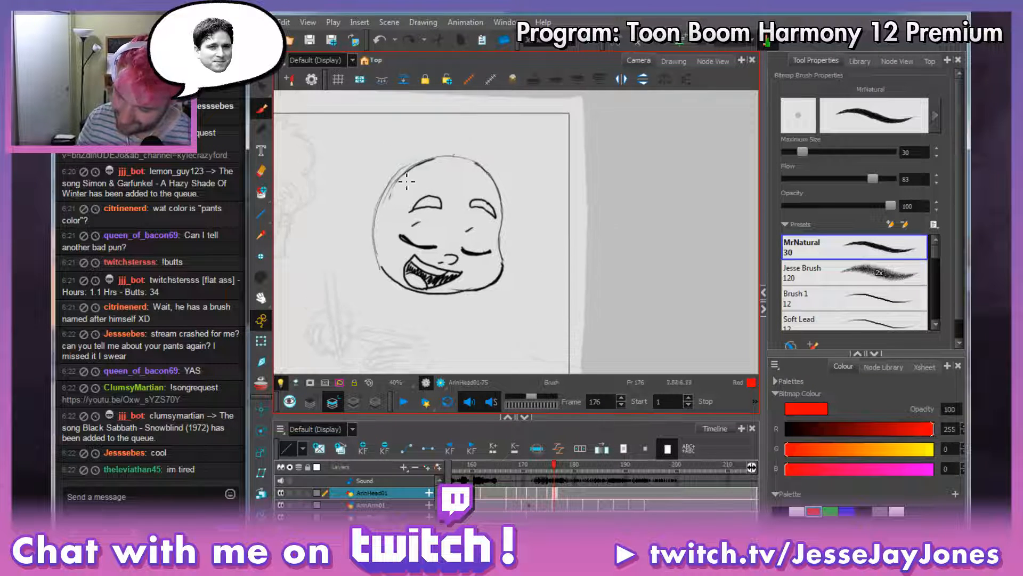
# Turn on onion skin and nudge the whole head drawing at frame 176 slightly up and right.
pyautogui.hotkey('alt', 's')
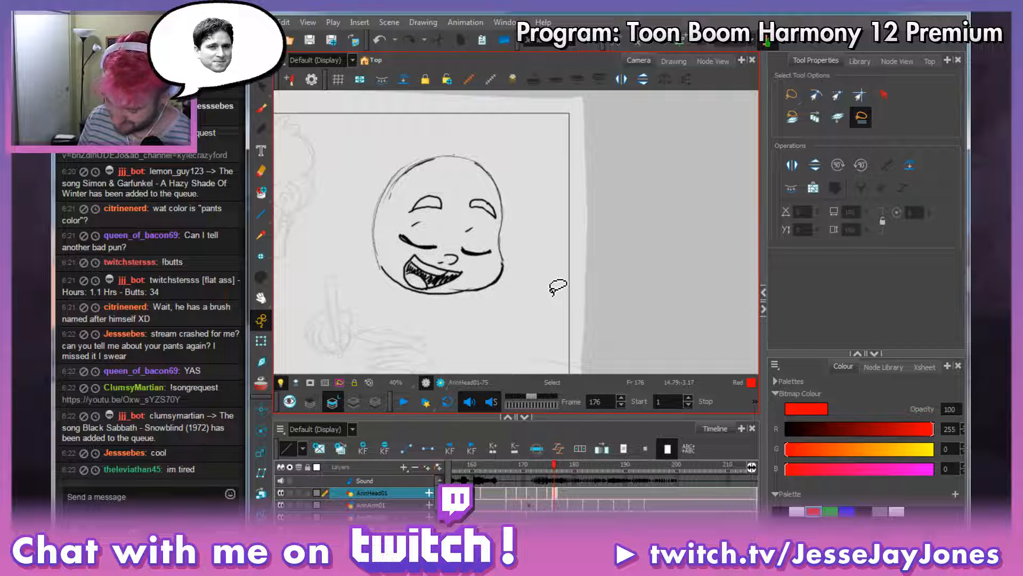
pyautogui.hotkey('alt', 'o')
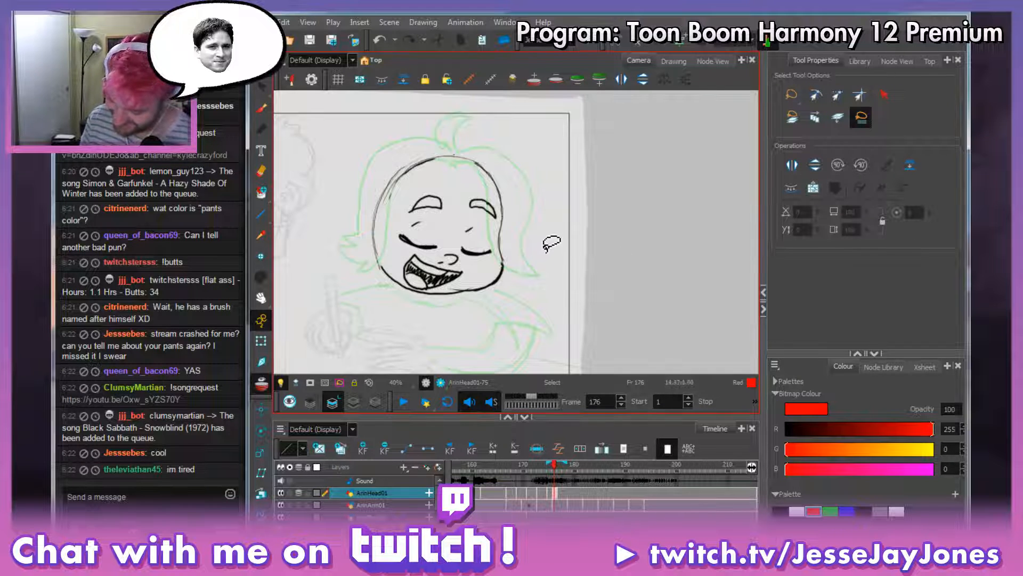
pyautogui.hotkey('ctrl', 'a')
pyautogui.moveTo(597, 293)
pyautogui.mouseDown()
pyautogui.moveTo(604, 210)
pyautogui.moveTo(582, 278)
pyautogui.mouseUp()
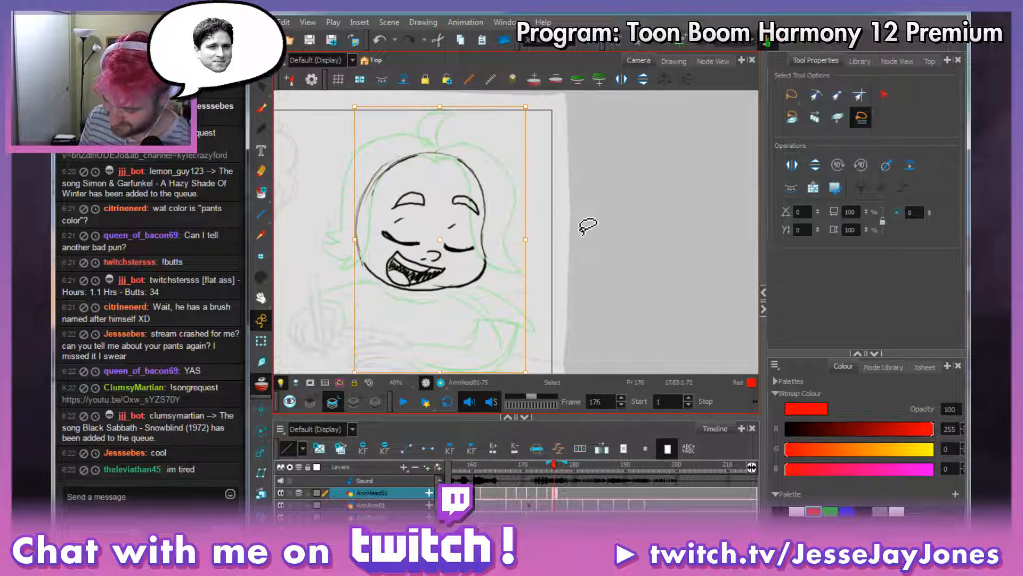
pyautogui.press('Up')
pyautogui.press('Up')
pyautogui.press('Right')
pyautogui.press('Up')
pyautogui.press('Up')
pyautogui.press('Up')
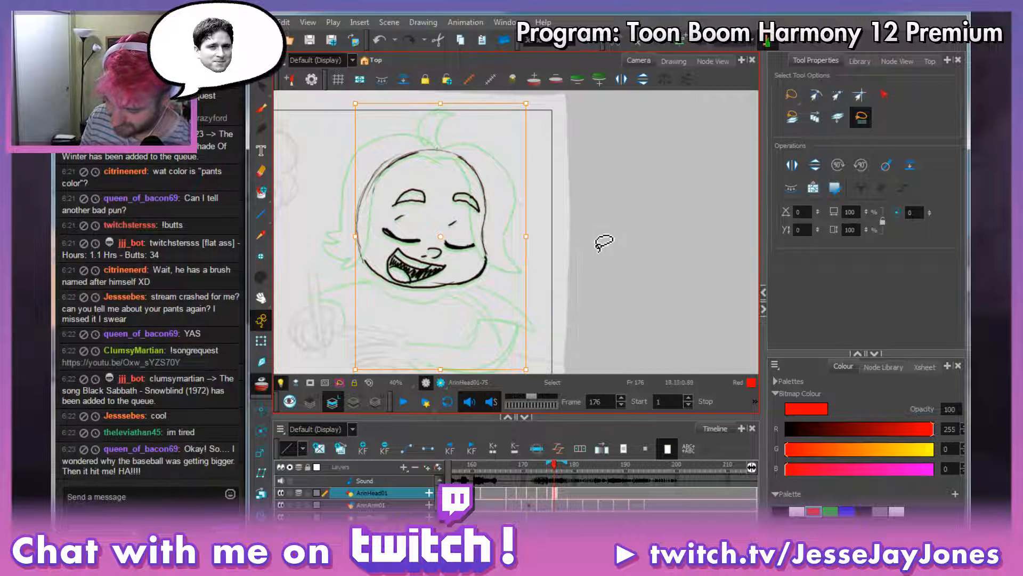
# Extend the onion skin to the previous head drawing and nudge the selected head slightly further right.
pyautogui.click(263, 110)
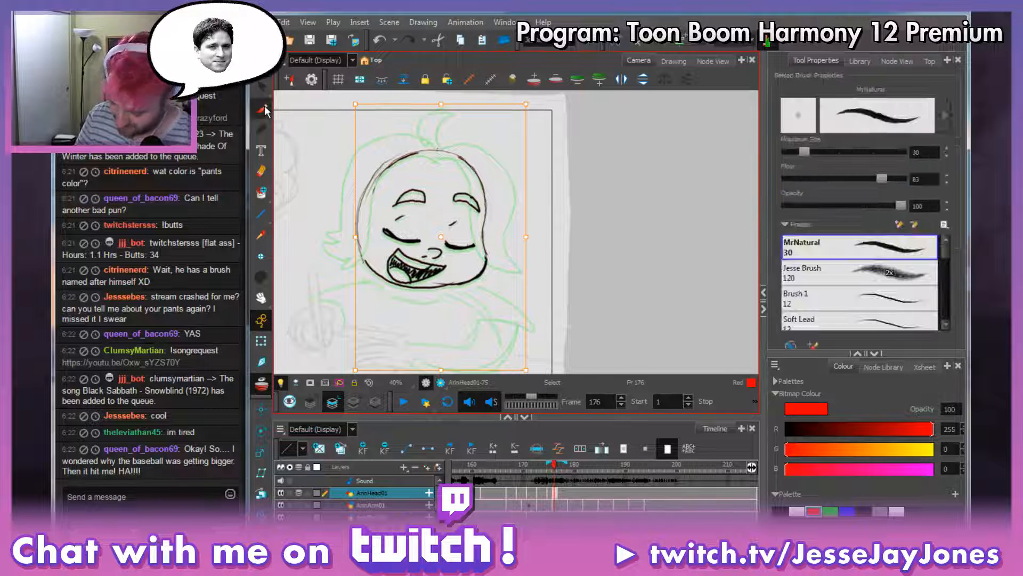
pyautogui.moveTo(550, 462); pyautogui.dragTo(543, 463)
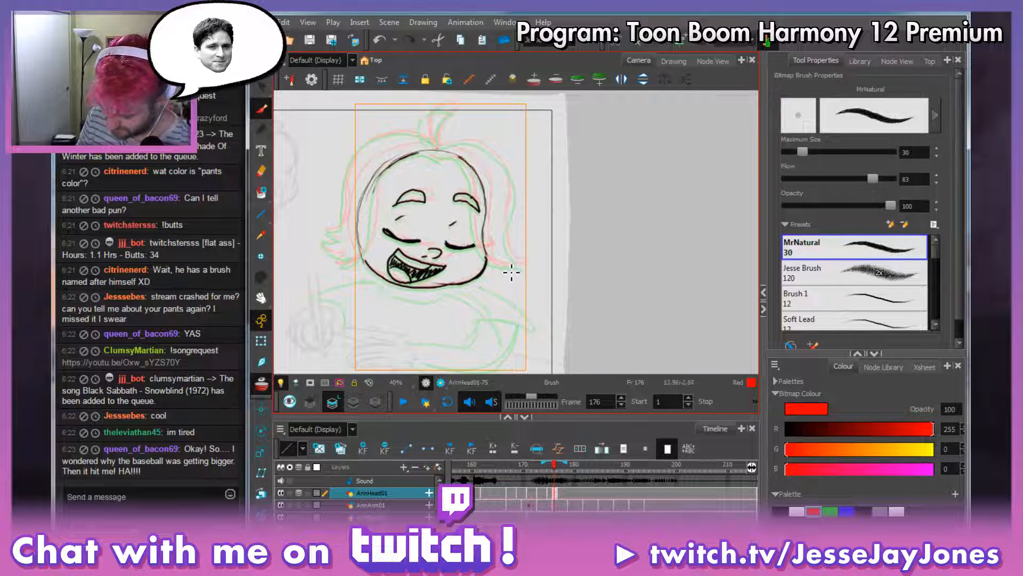
pyautogui.hotkey('alt', 's')
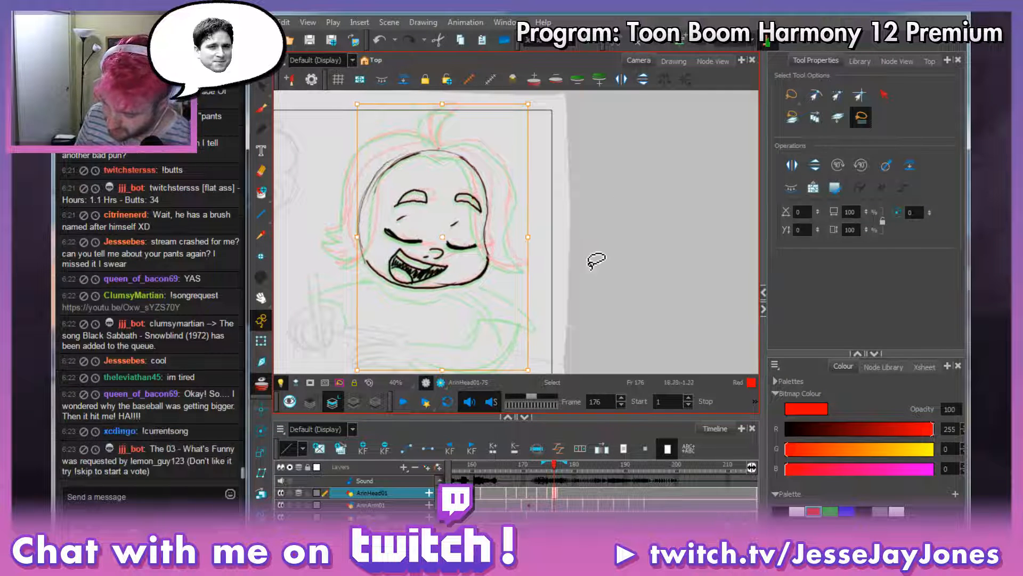
pyautogui.click(619, 256)
pyautogui.hotkey('alt', 'b')
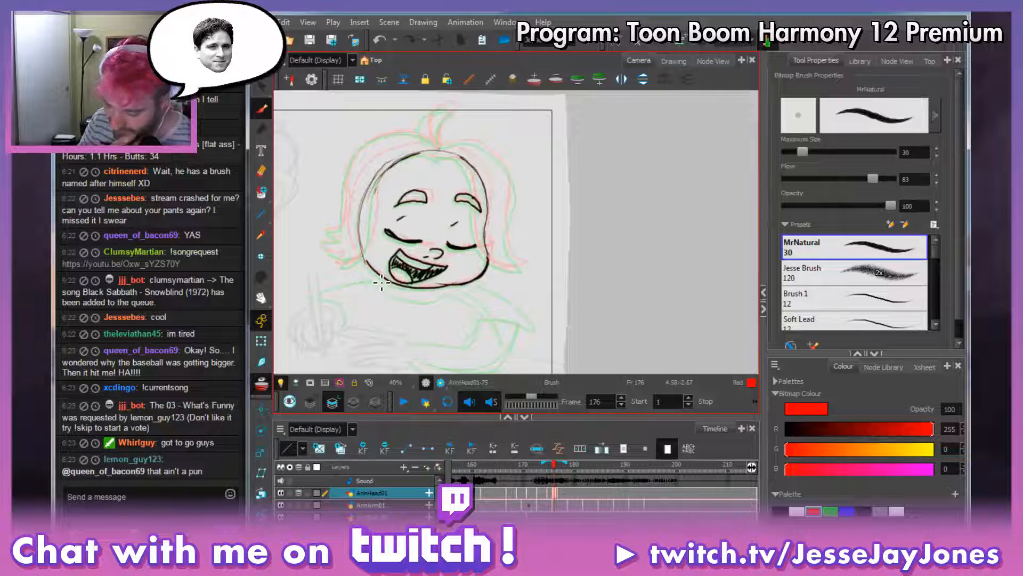
# Switch to the Twitch chat and post the !follow command with the departing viewer's username.
pyautogui.click(167, 501)
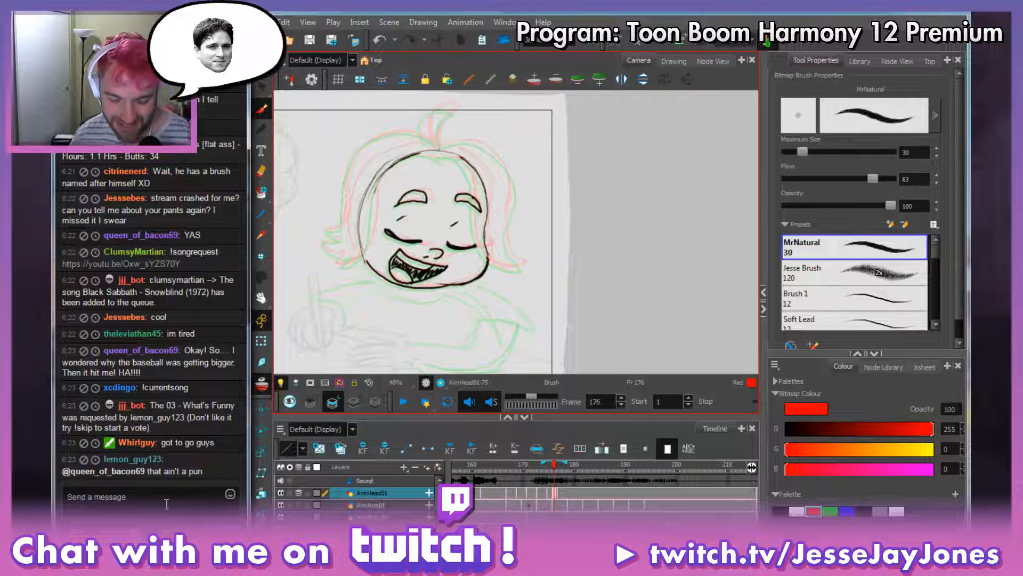
pyautogui.write('!follo')
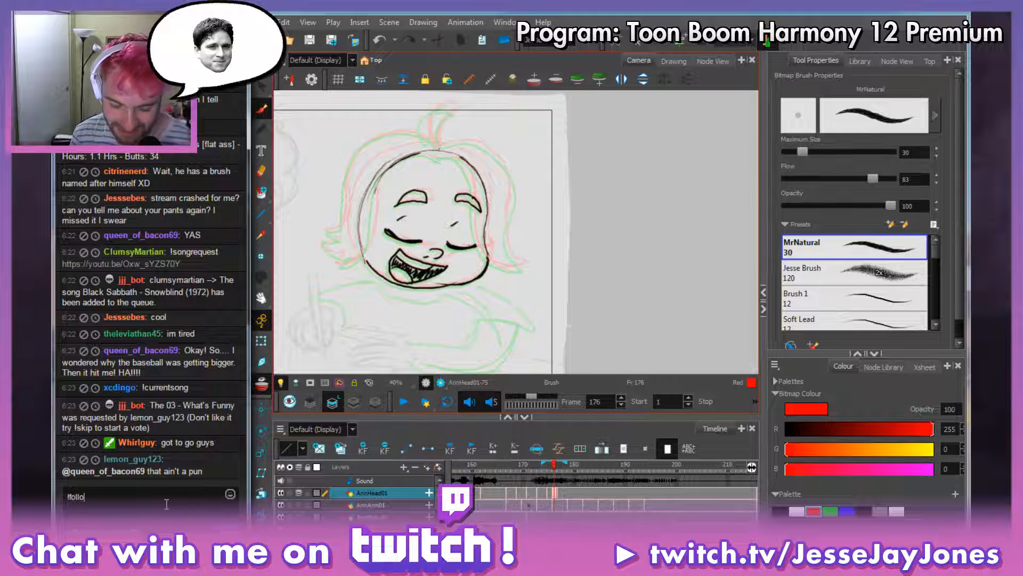
pyautogui.write('w whi')
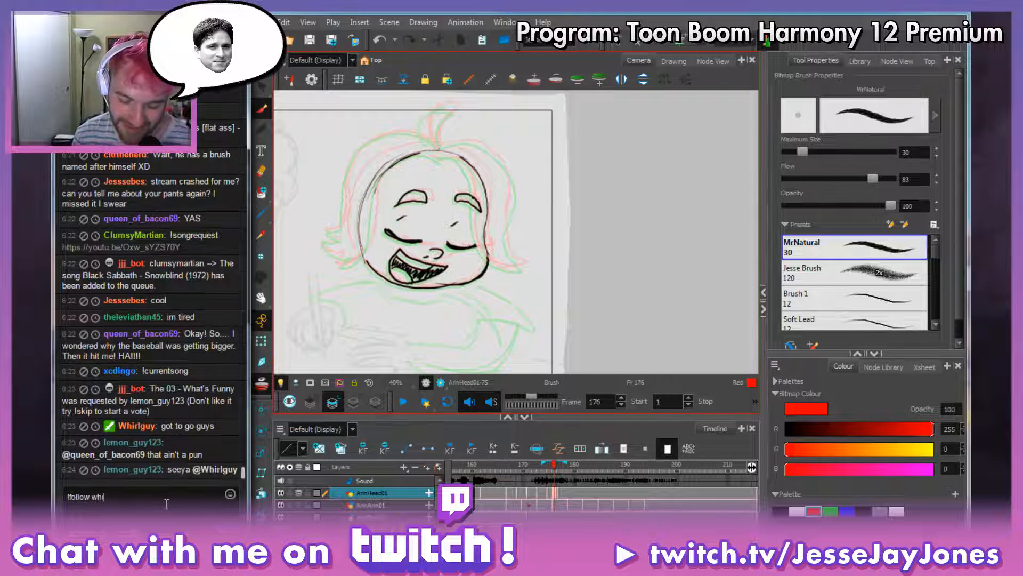
pyautogui.write('rlg')
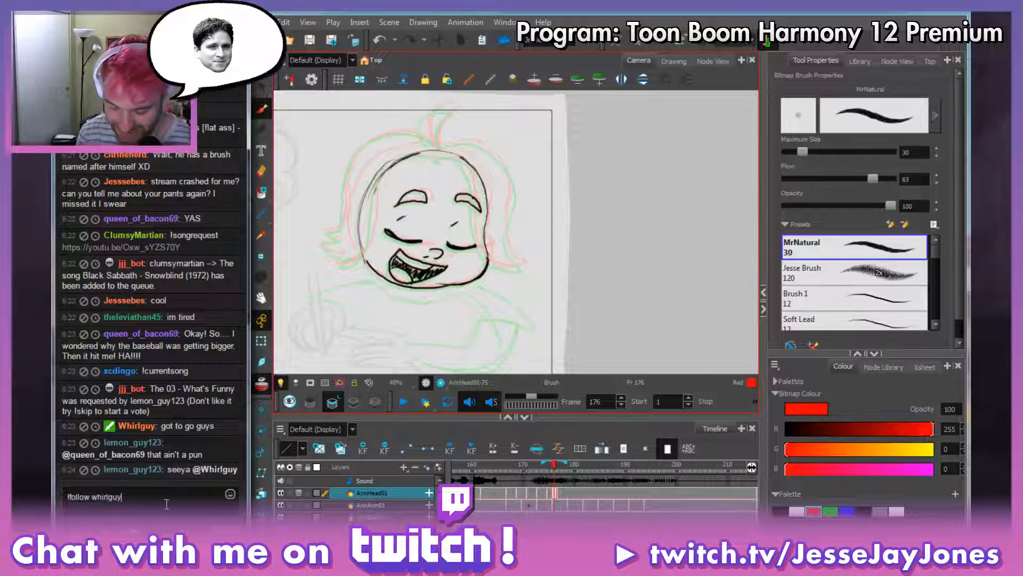
pyautogui.write('uy')
pyautogui.press('Return')
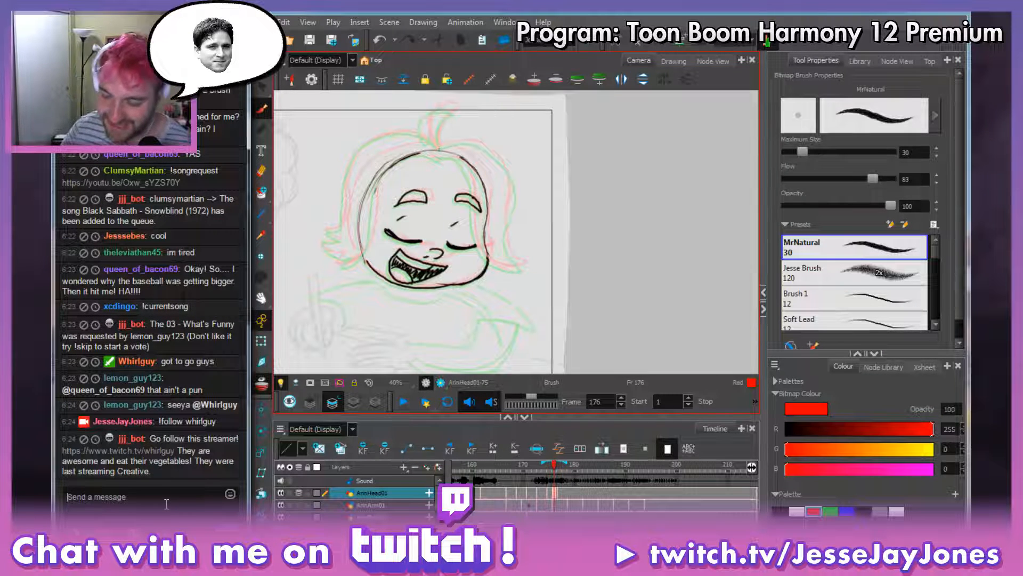
# Save the scene, compare the head drawings at frames 175 and 176, and stay on frame 175.
pyautogui.click(262, 23)
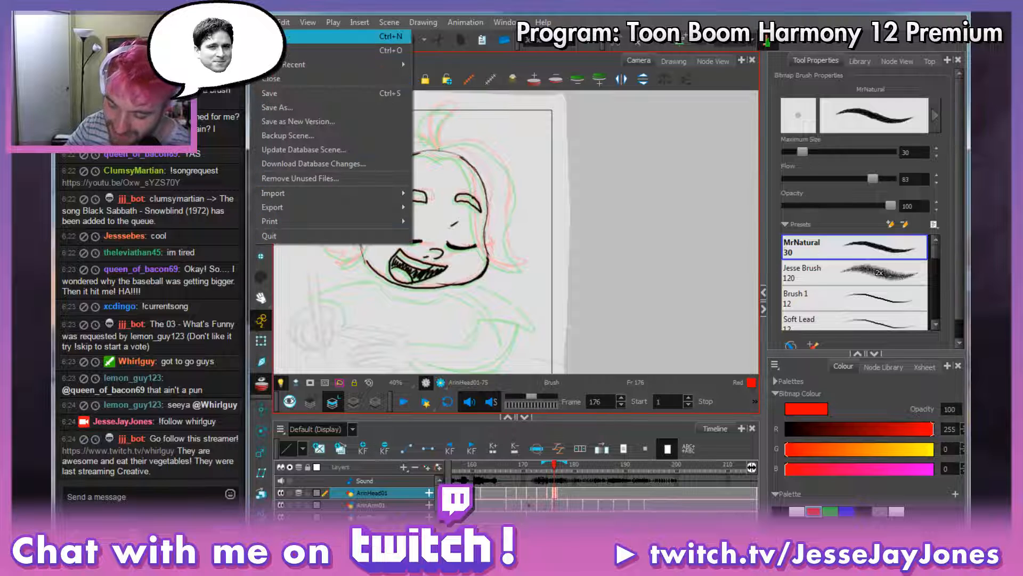
pyautogui.click(273, 94)
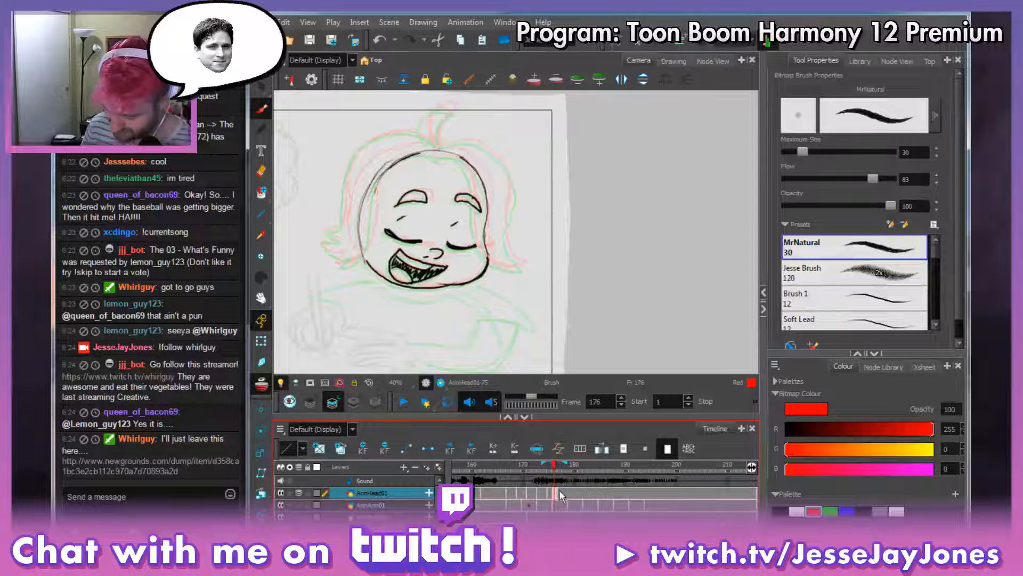
pyautogui.press(',')
pyautogui.press('.')
pyautogui.press(',')
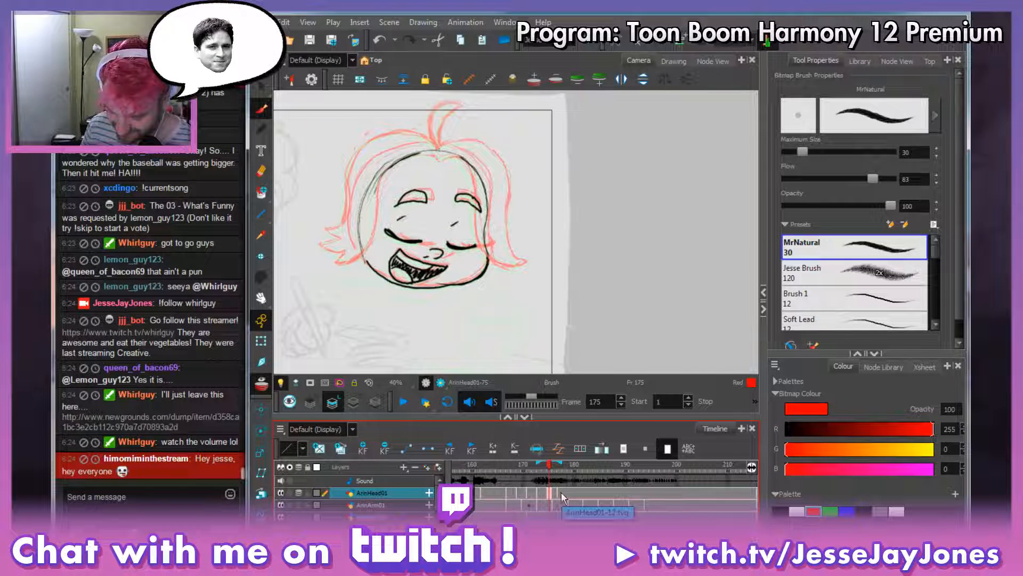
pyautogui.press('.')
pyautogui.press(',')
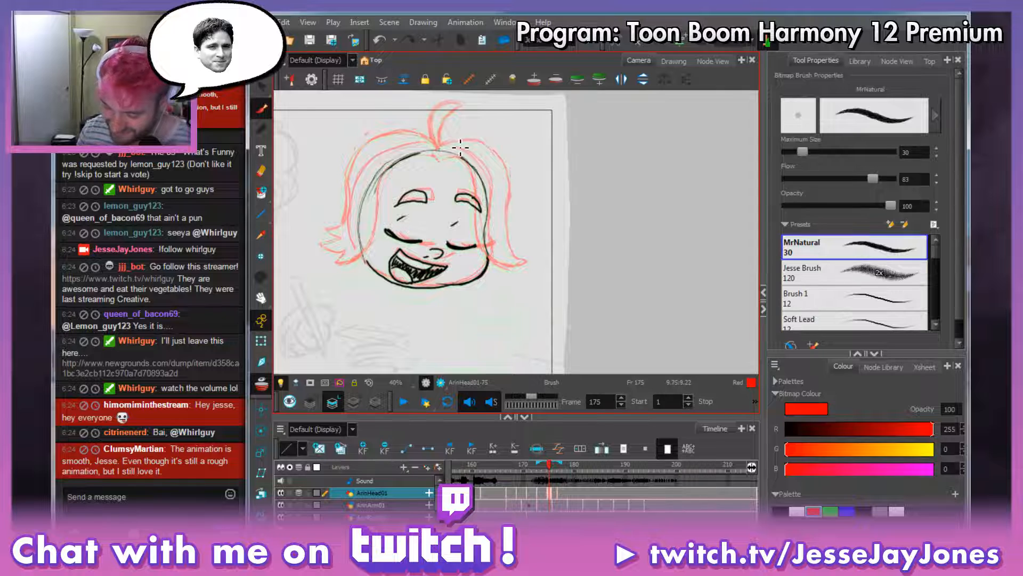
# Switch to OBS and lower the Desktop Audio level to -53.2 dB, then return to Harmony.
pyautogui.hotkey('alt', 'Tab')
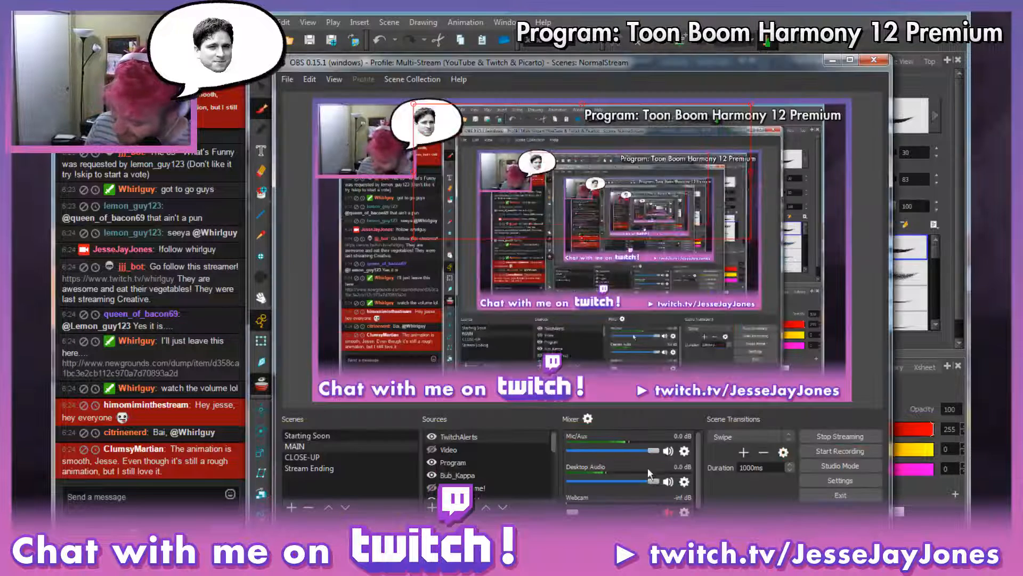
pyautogui.moveTo(651, 481); pyautogui.dragTo(582, 482)
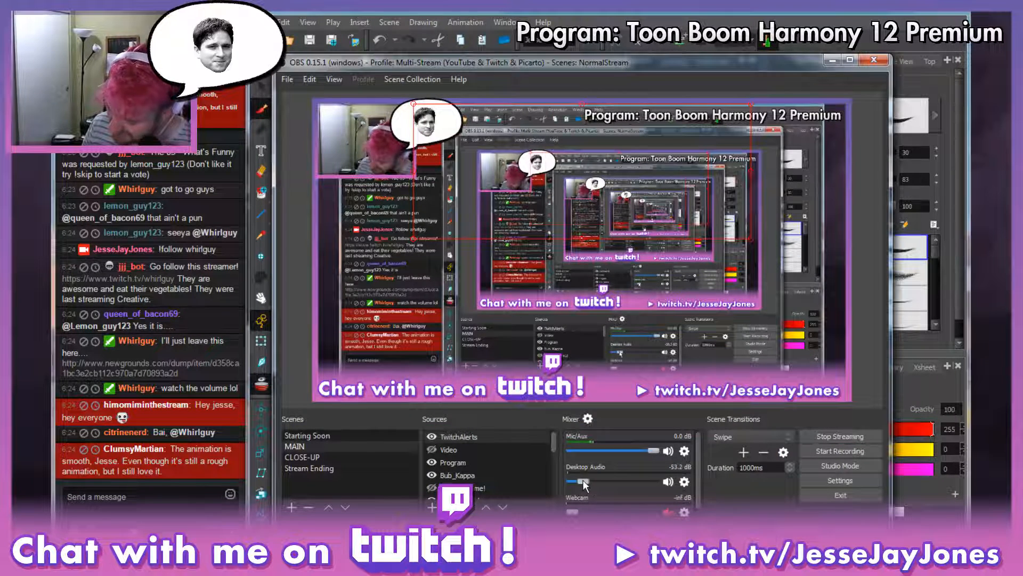
pyautogui.click(831, 59)
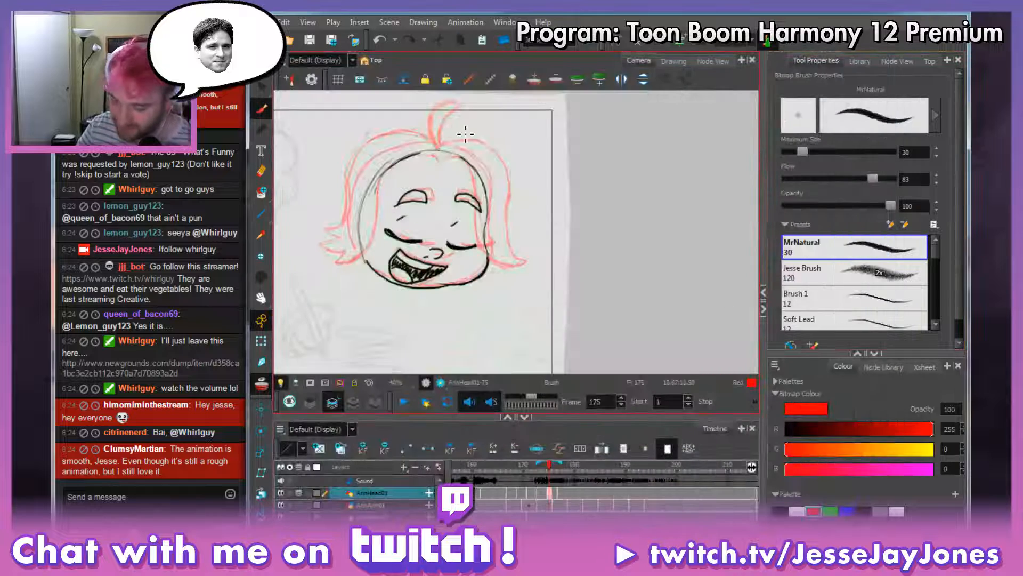
# Open the Newgrounds link posted in the Twitch chat, watch the ngsfx.swf animation in a widened browser window, and close its page.
pyautogui.click(155, 373)
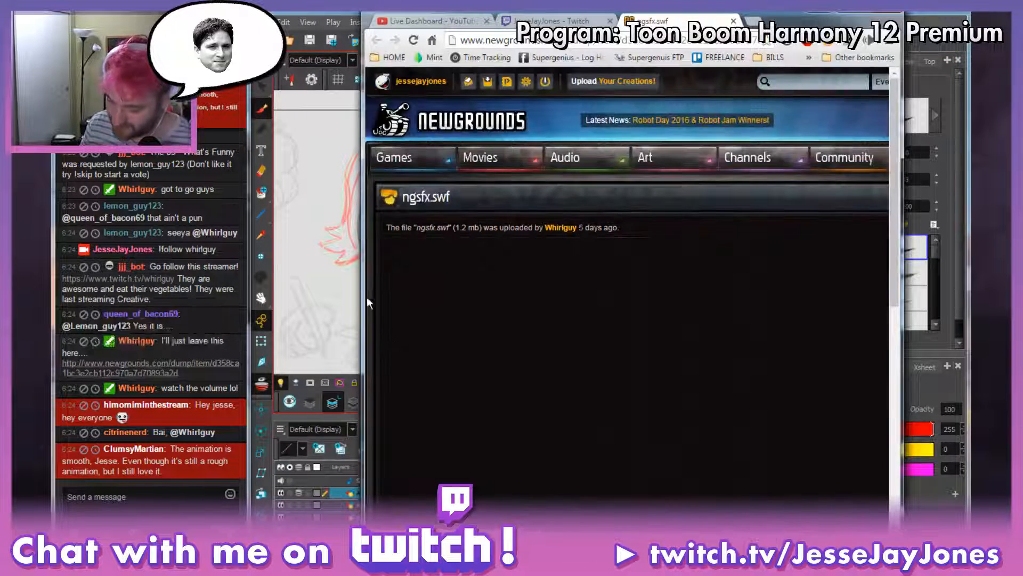
pyautogui.moveTo(366, 302); pyautogui.dragTo(291, 307)
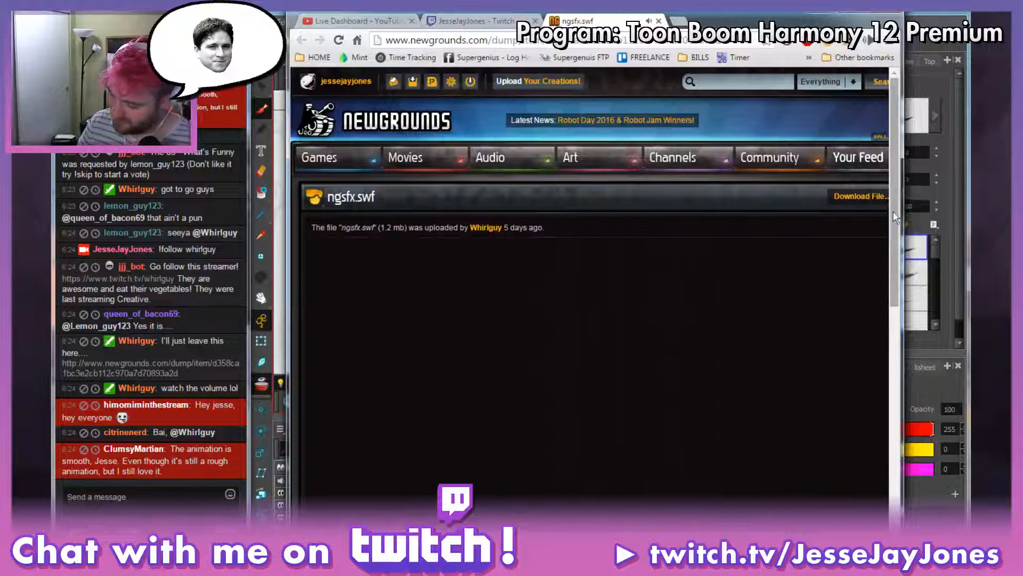
pyautogui.moveTo(897, 202); pyautogui.dragTo(897, 264)
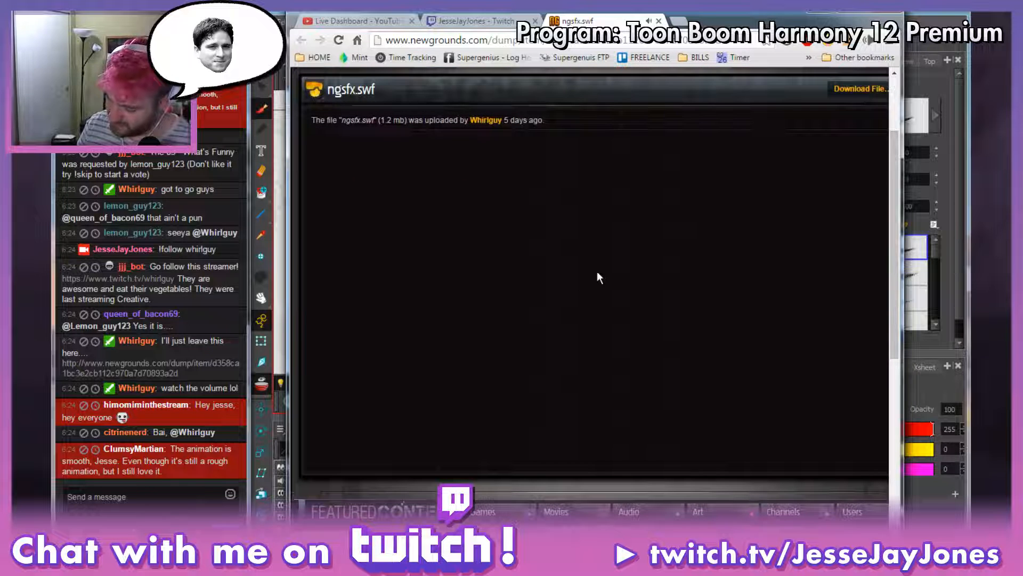
pyautogui.click(339, 40)
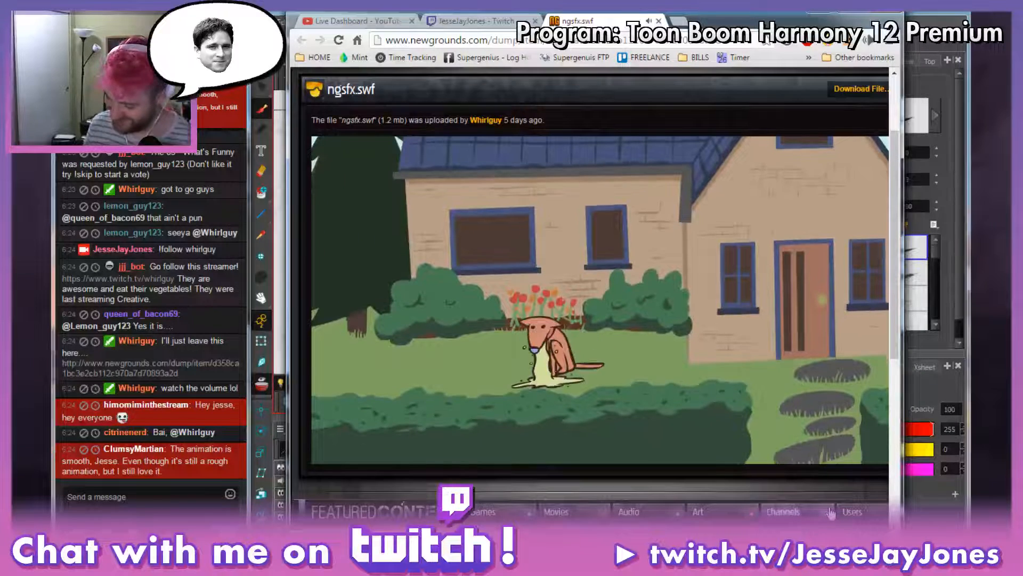
pyautogui.moveTo(283, 484); pyautogui.dragTo(245, 484)
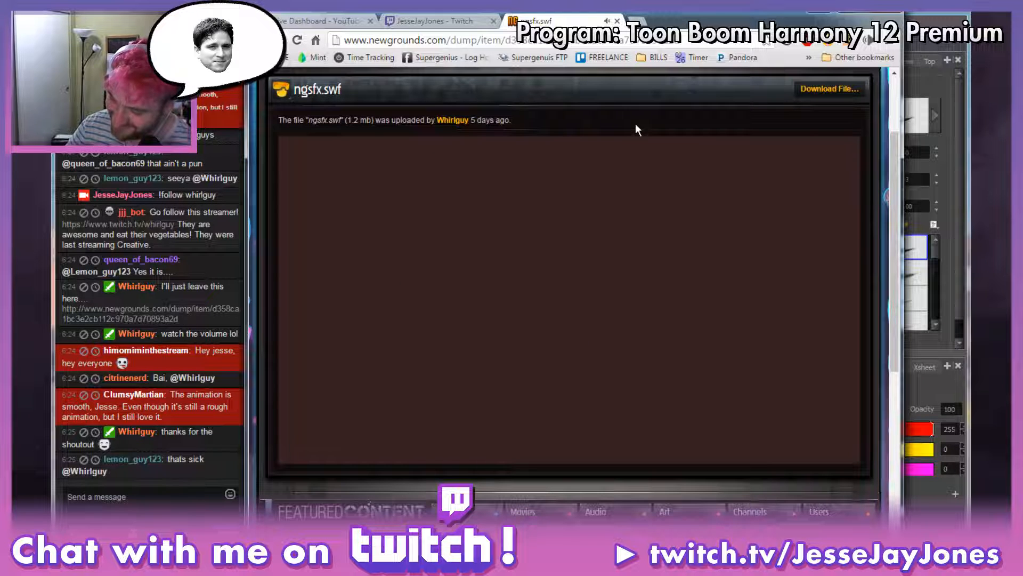
pyautogui.click(617, 20)
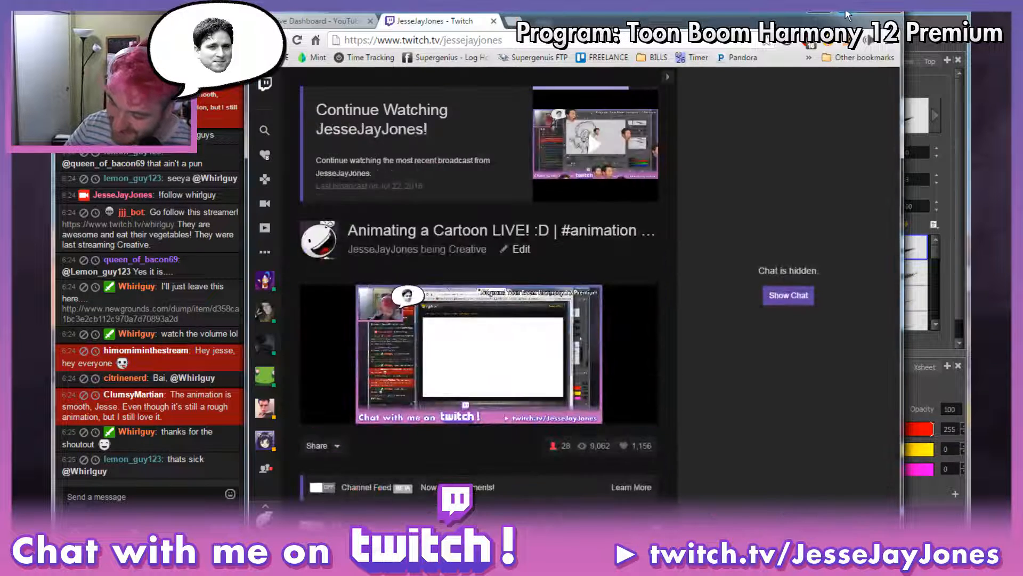
pyautogui.click(844, 14)
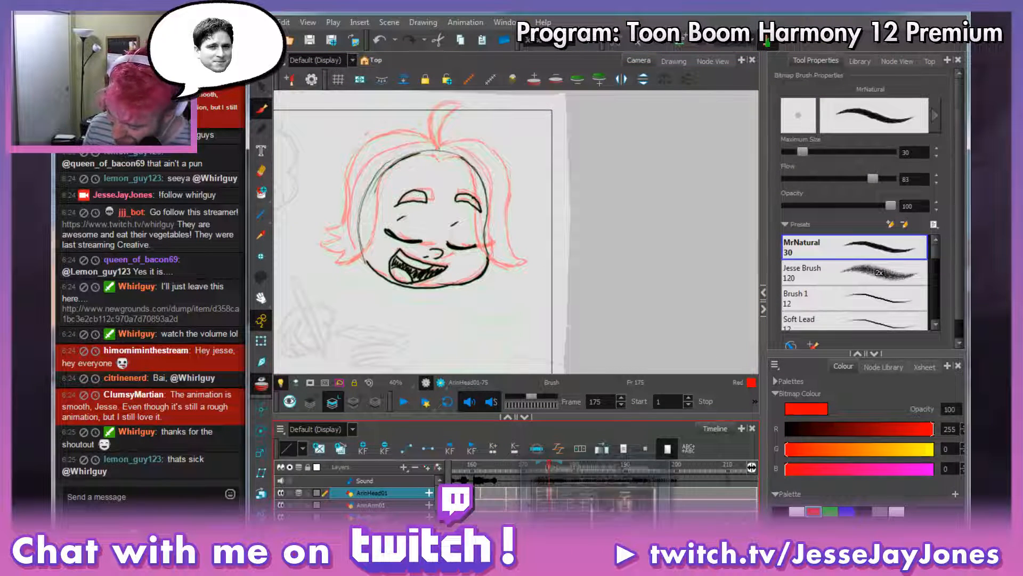
# Switch to OBS, restore the Desktop Audio level to 0.0 dB, and return to Harmony.
pyautogui.click(596, 546)
pyautogui.click(596, 547)
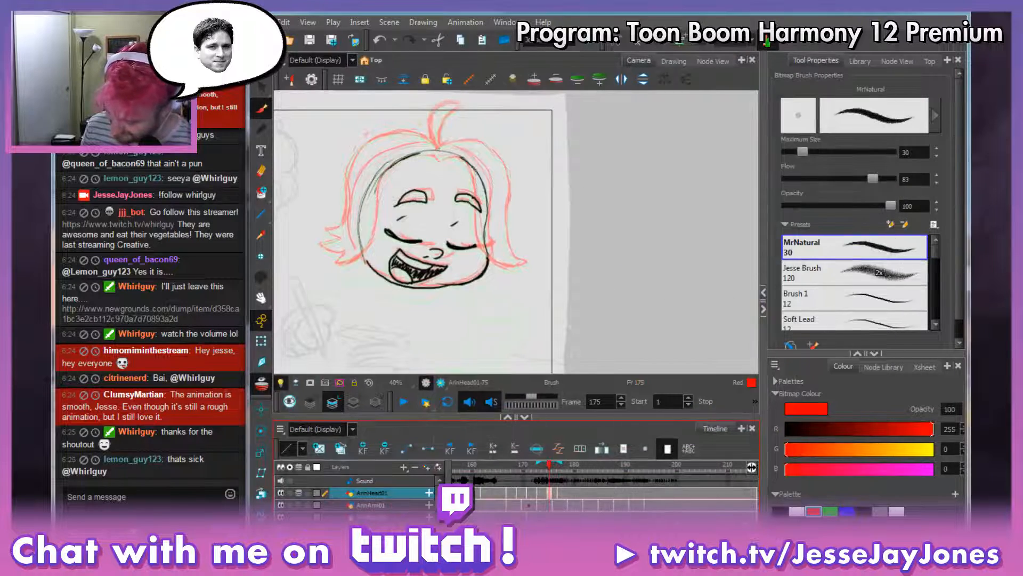
pyautogui.click(596, 546)
pyautogui.moveTo(584, 481); pyautogui.dragTo(656, 483)
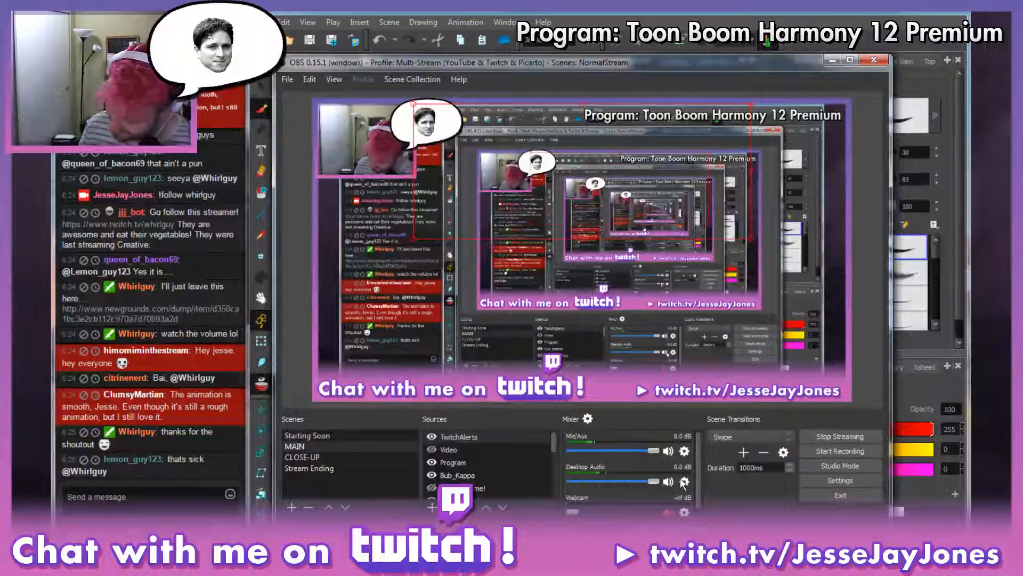
pyautogui.click(832, 60)
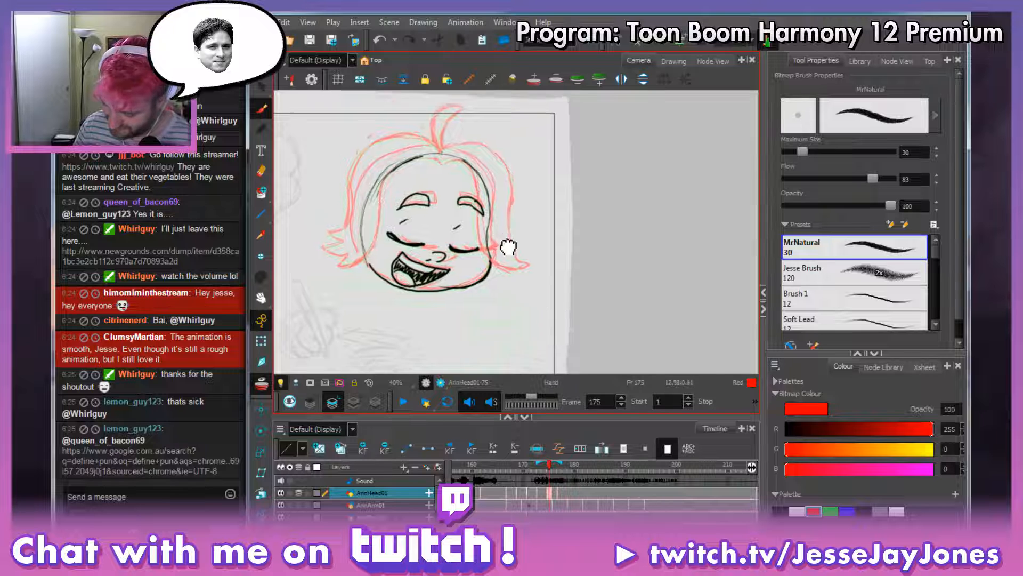
# Sketch the curved hair tuft in red on top of the head at frame 175, between the onion-skinned drawings.
pyautogui.moveTo(512, 246); pyautogui.dragTo(526, 260)
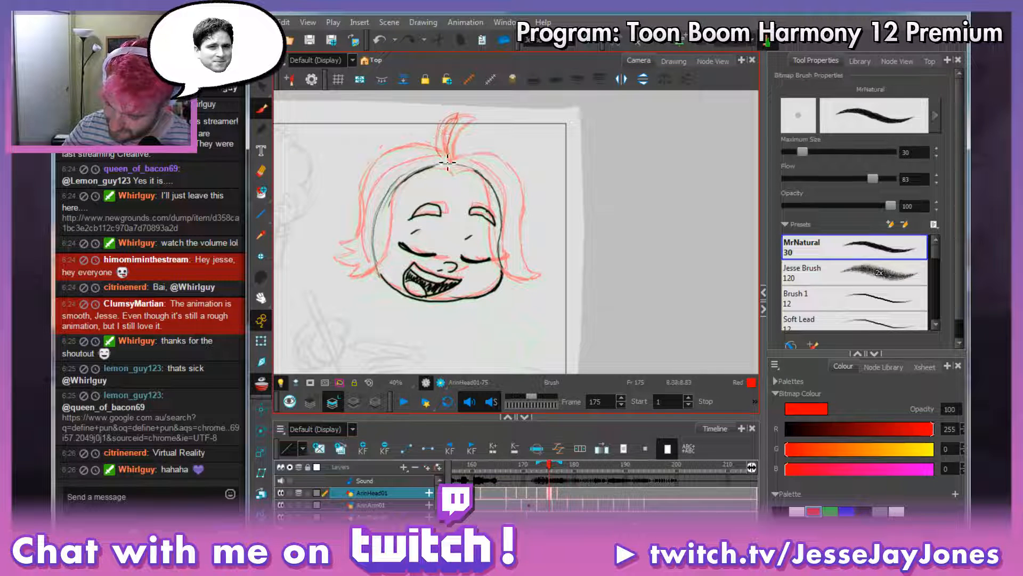
pyautogui.moveTo(440, 145); pyautogui.dragTo(459, 116)
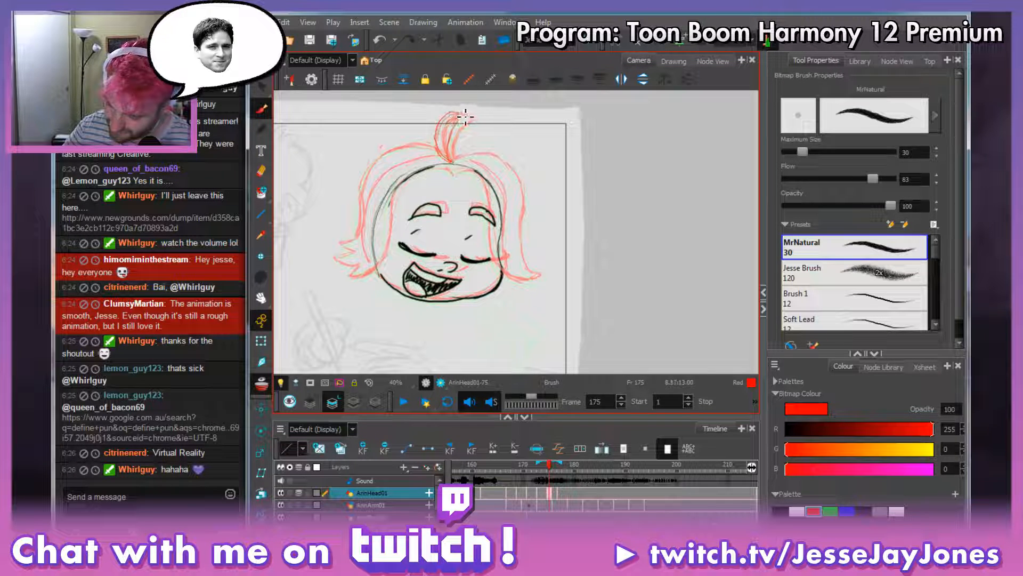
pyautogui.moveTo(453, 157); pyautogui.dragTo(467, 115)
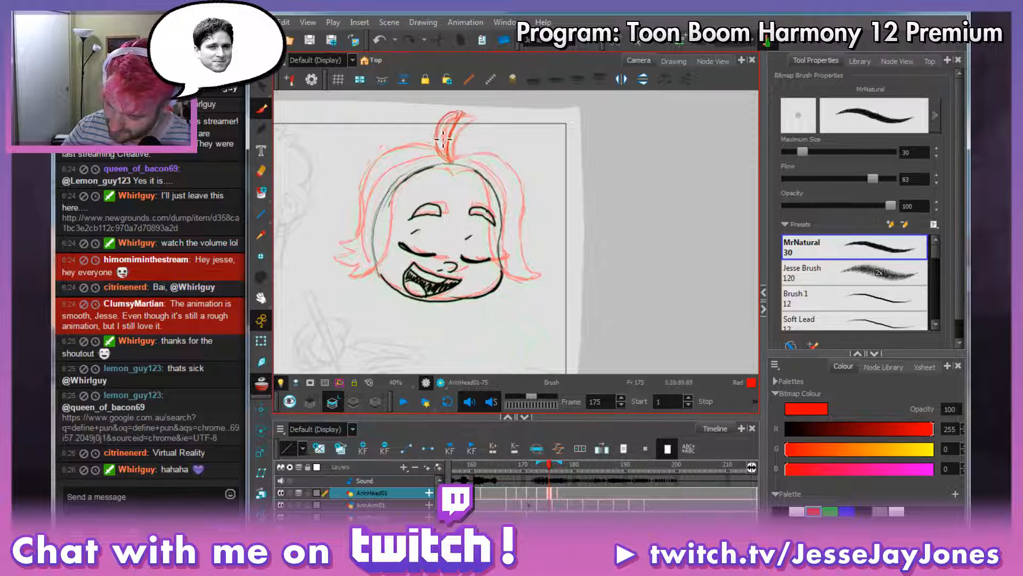
# Sketch the hair on the left side of the head in red, with its outer curve and flipped, spiky ends.
pyautogui.moveTo(458, 207); pyautogui.dragTo(480, 217)
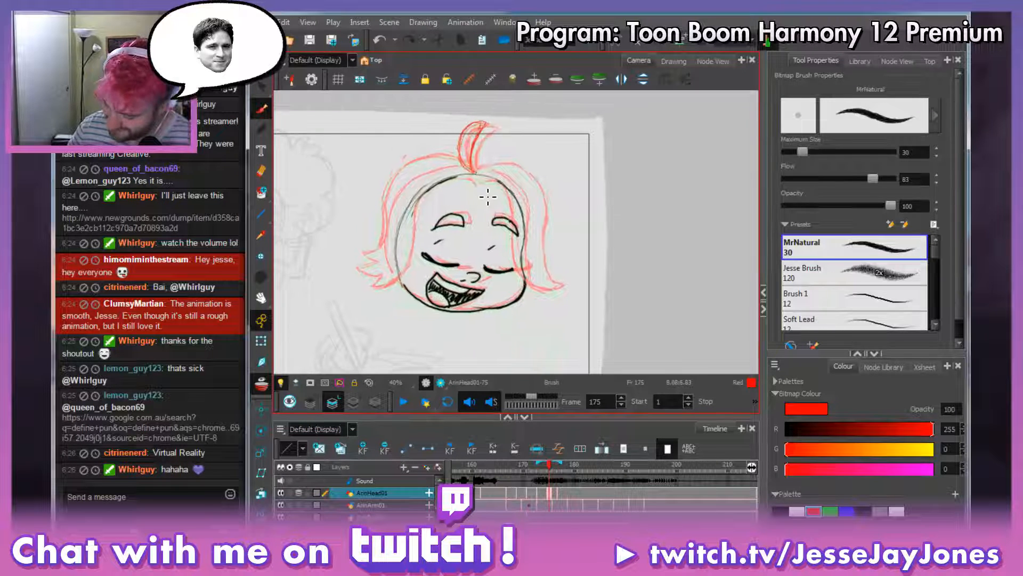
pyautogui.moveTo(477, 177)
pyautogui.mouseDown()
pyautogui.moveTo(430, 202)
pyautogui.moveTo(396, 282)
pyautogui.moveTo(404, 278)
pyautogui.moveTo(379, 293)
pyautogui.moveTo(361, 267)
pyautogui.moveTo(382, 265)
pyautogui.moveTo(368, 259)
pyautogui.mouseUp()
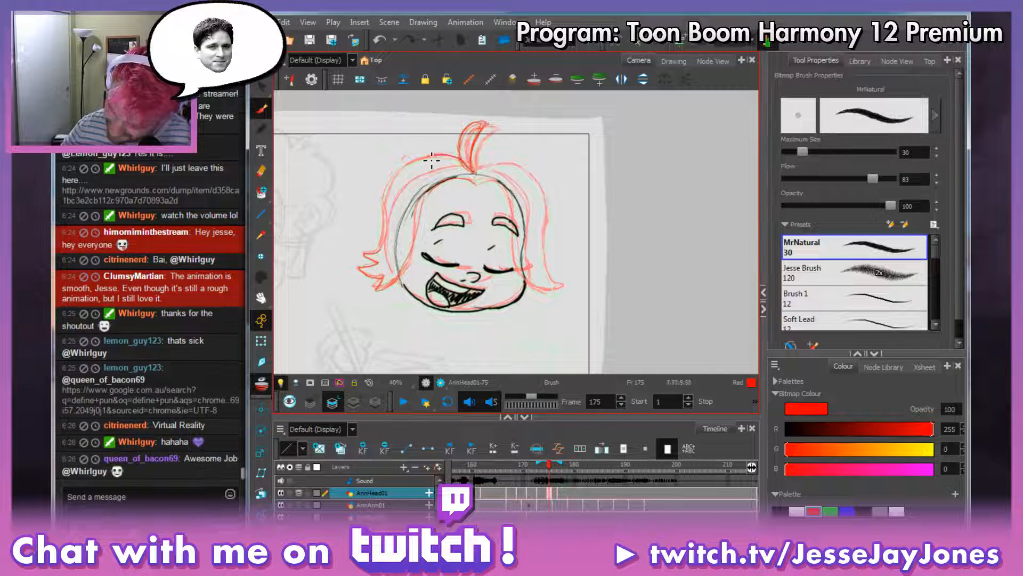
pyautogui.moveTo(414, 160)
pyautogui.mouseDown()
pyautogui.moveTo(393, 192)
pyautogui.moveTo(385, 250)
pyautogui.mouseUp()
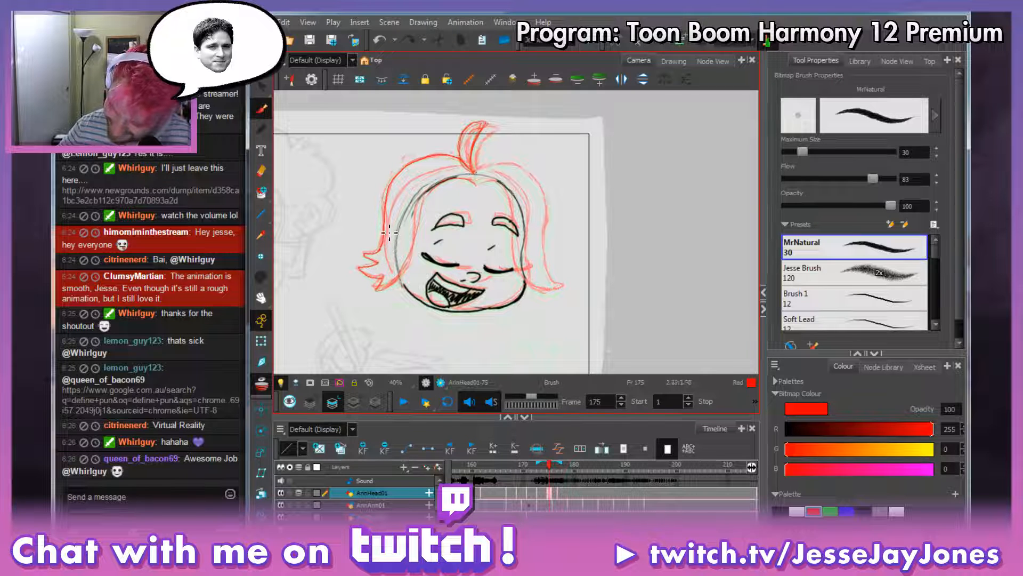
pyautogui.moveTo(468, 161); pyautogui.dragTo(476, 171)
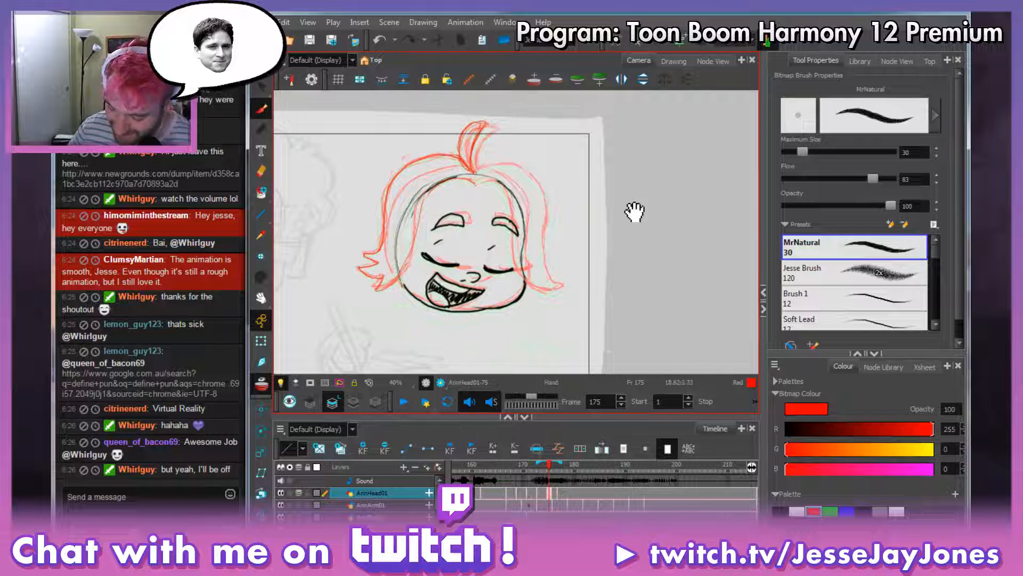
# Sketch the hair on the right side of the head in red, from the centre parting to the flared tip.
pyautogui.moveTo(635, 213)
pyautogui.mouseDown()
pyautogui.moveTo(557, 217)
pyautogui.moveTo(527, 240)
pyautogui.mouseUp()
pyautogui.moveTo(458, 290); pyautogui.dragTo(453, 267)
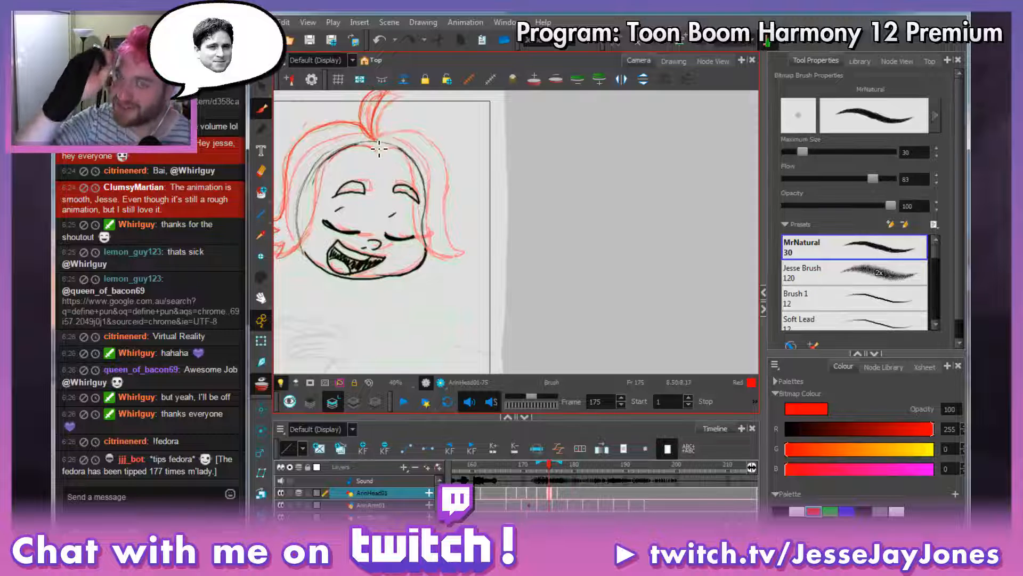
pyautogui.moveTo(435, 181)
pyautogui.mouseDown()
pyautogui.moveTo(442, 187)
pyautogui.moveTo(429, 193)
pyautogui.mouseUp()
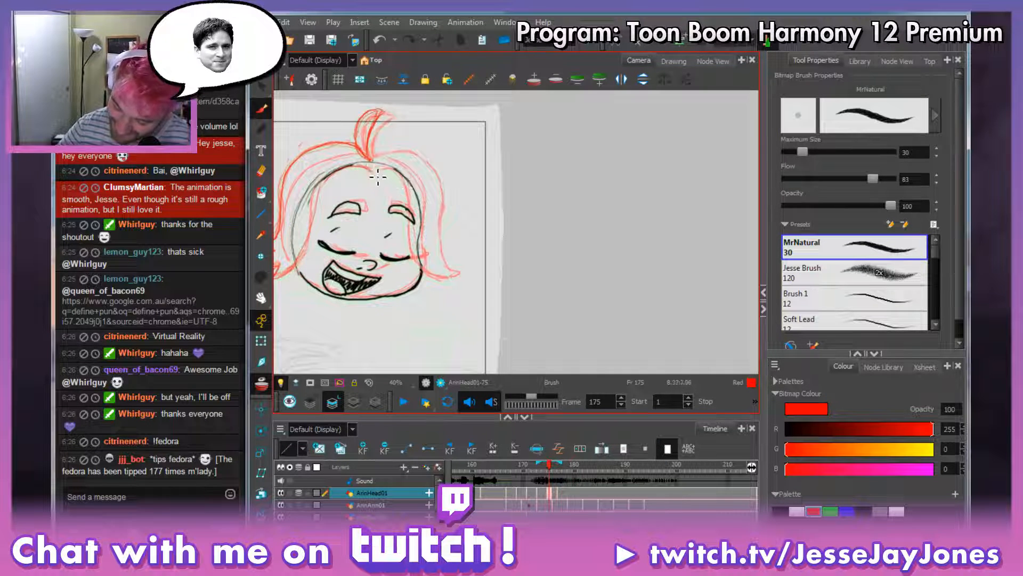
pyautogui.moveTo(452, 190)
pyautogui.mouseDown()
pyautogui.moveTo(473, 201)
pyautogui.moveTo(404, 208)
pyautogui.mouseUp()
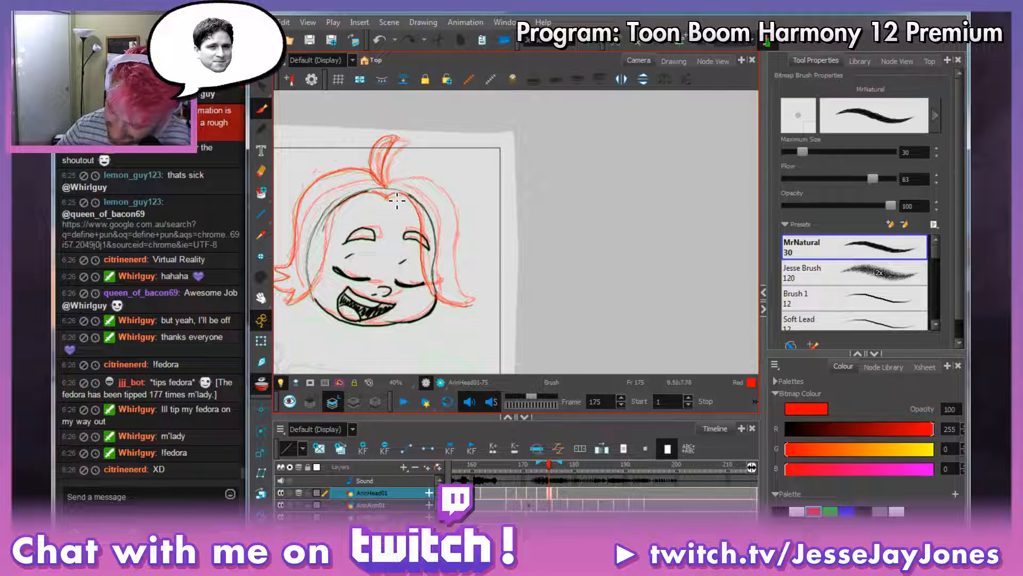
pyautogui.moveTo(472, 305)
pyautogui.mouseDown()
pyautogui.moveTo(465, 219)
pyautogui.moveTo(434, 185)
pyautogui.moveTo(461, 226)
pyautogui.mouseUp()
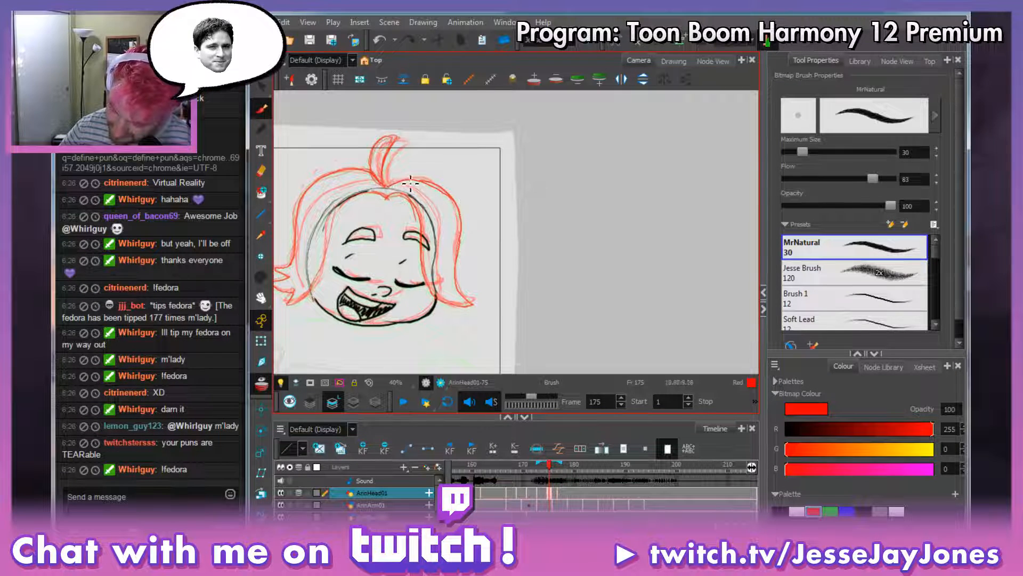
# Recolour the red tuft and hair lines on both sides of the head at frame 175 to black with the Repaint tool.
pyautogui.click(261, 192)
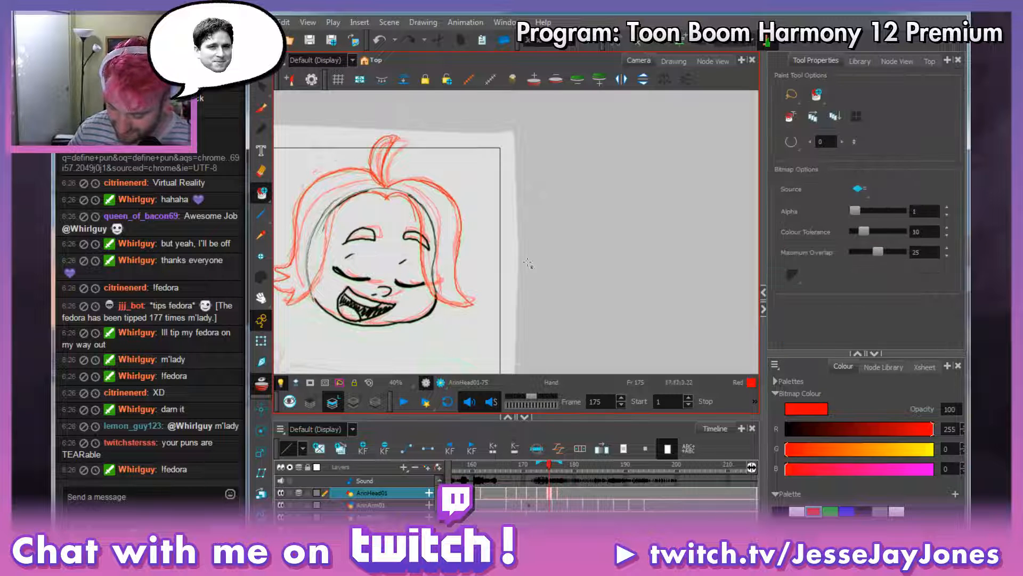
pyautogui.moveTo(487, 247); pyautogui.dragTo(550, 249)
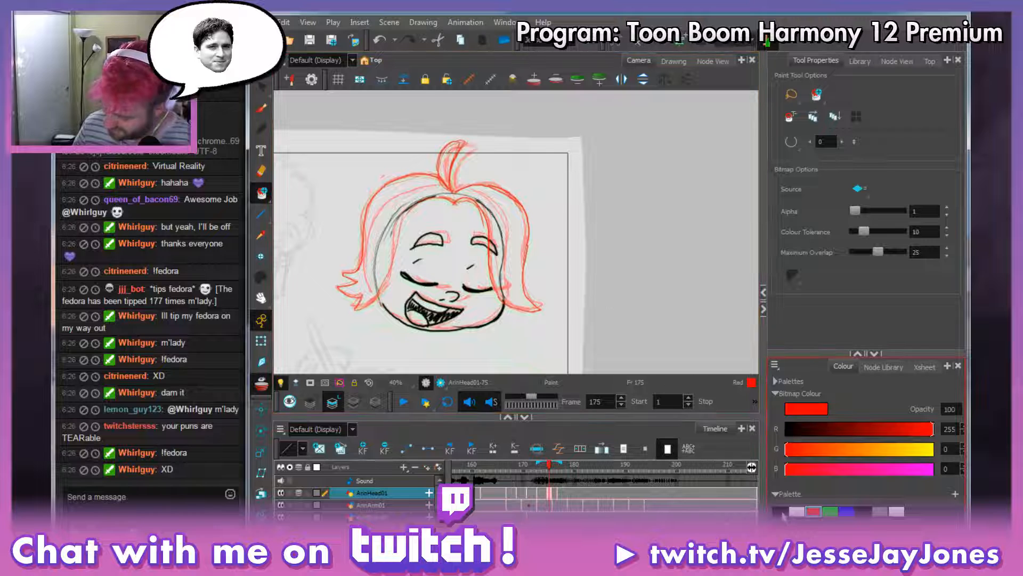
pyautogui.click(780, 511)
pyautogui.moveTo(415, 351)
pyautogui.mouseDown()
pyautogui.moveTo(588, 333)
pyautogui.moveTo(338, 169)
pyautogui.moveTo(413, 352)
pyautogui.moveTo(517, 152)
pyautogui.moveTo(389, 354)
pyautogui.mouseUp()
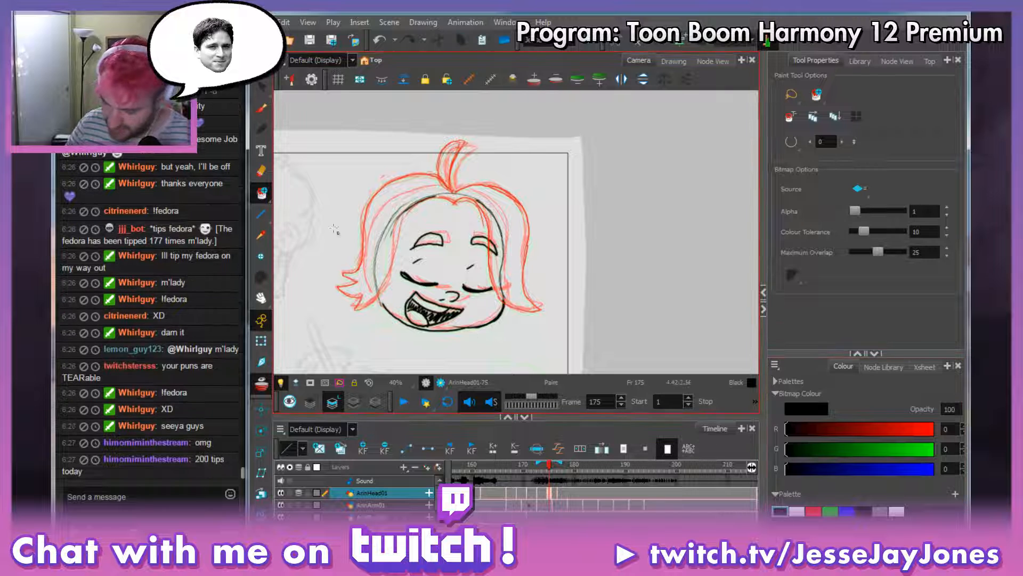
pyautogui.click(262, 194)
pyautogui.click(296, 191)
pyautogui.click(261, 192)
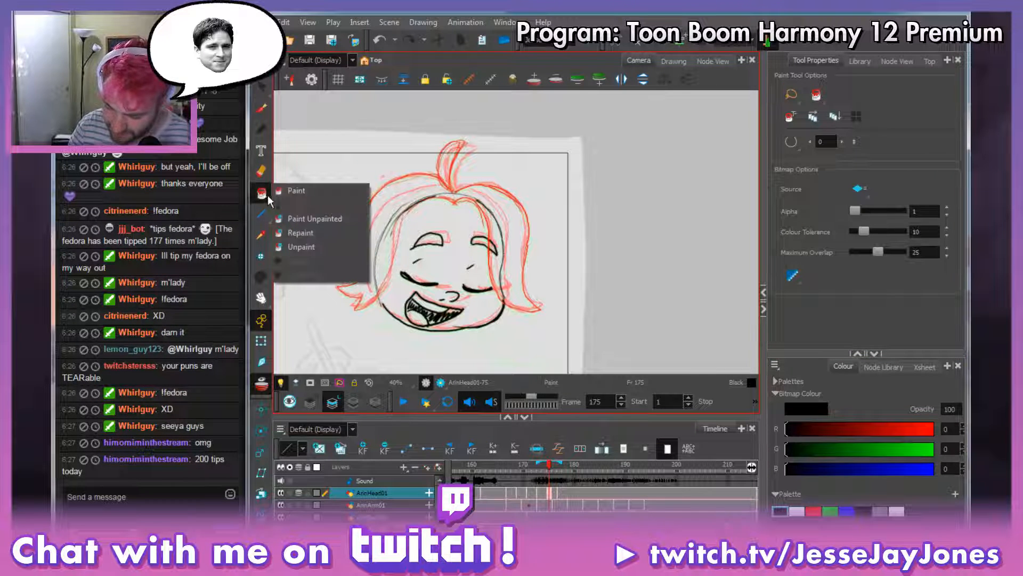
pyautogui.click(300, 233)
pyautogui.moveTo(350, 310); pyautogui.dragTo(354, 285)
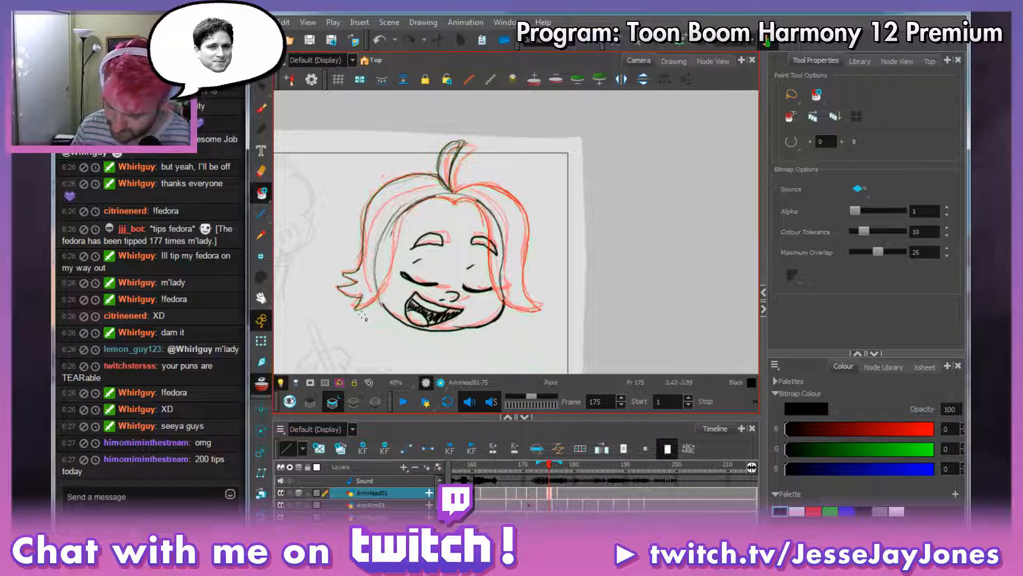
pyautogui.moveTo(463, 157)
pyautogui.mouseDown()
pyautogui.moveTo(487, 179)
pyautogui.moveTo(515, 290)
pyautogui.mouseUp()
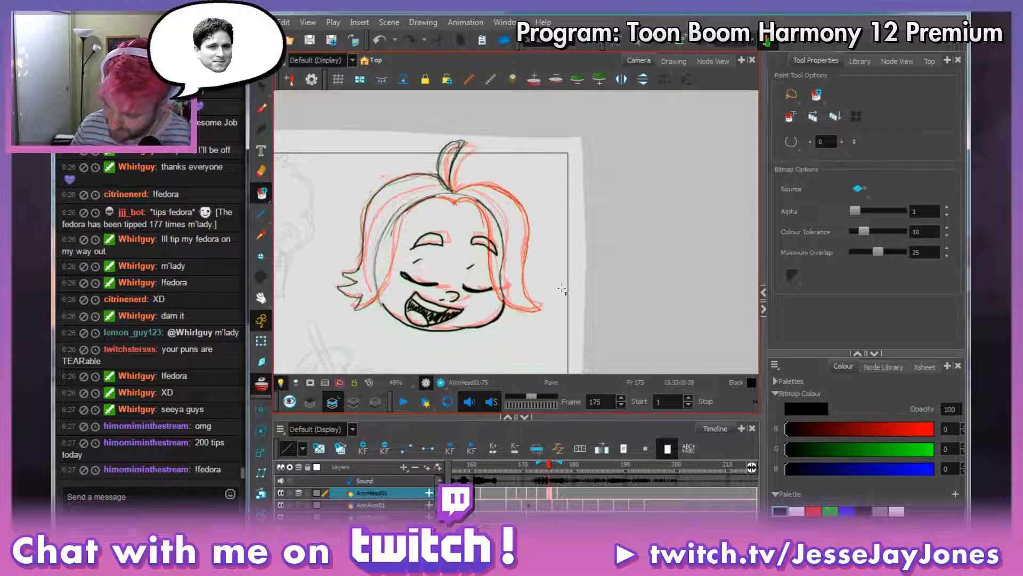
pyautogui.moveTo(483, 206); pyautogui.dragTo(489, 260)
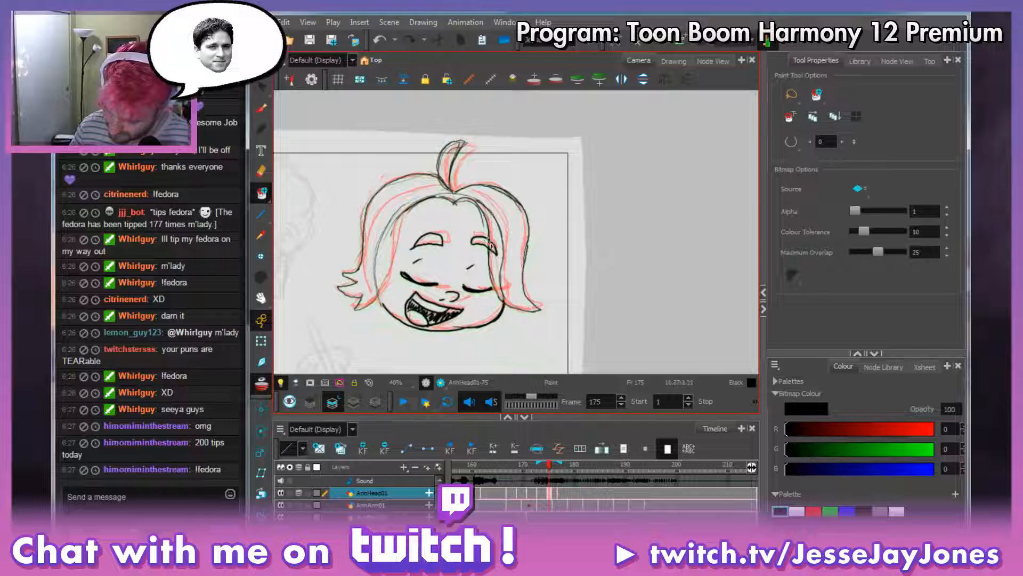
# Repaint the last inner hair lines beside the face at frame 175 in black and check the drawing against its neighbouring frames.
pyautogui.moveTo(497, 294); pyautogui.dragTo(504, 306)
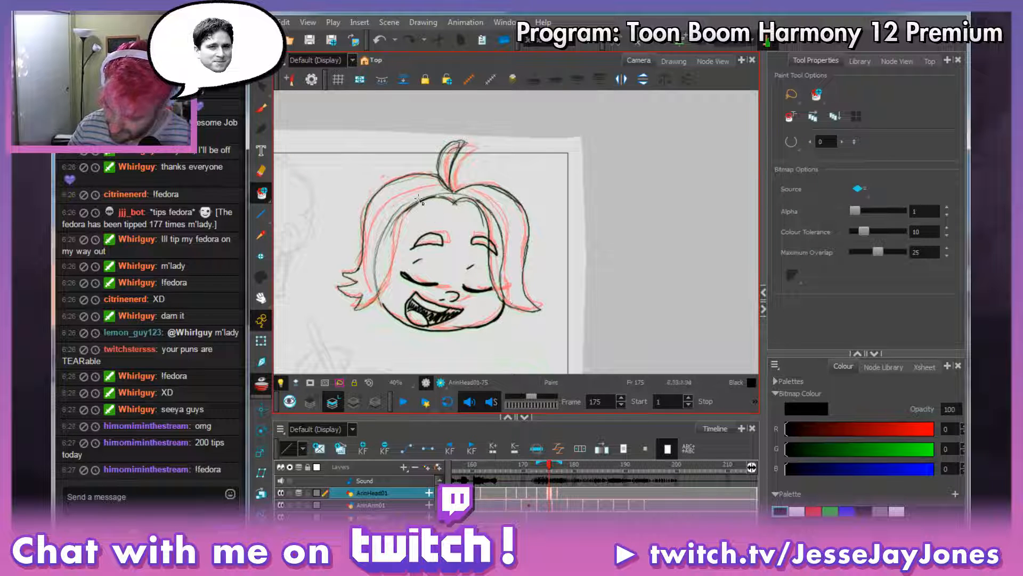
pyautogui.moveTo(393, 235)
pyautogui.mouseDown()
pyautogui.moveTo(391, 262)
pyautogui.moveTo(379, 266)
pyautogui.moveTo(376, 292)
pyautogui.mouseUp()
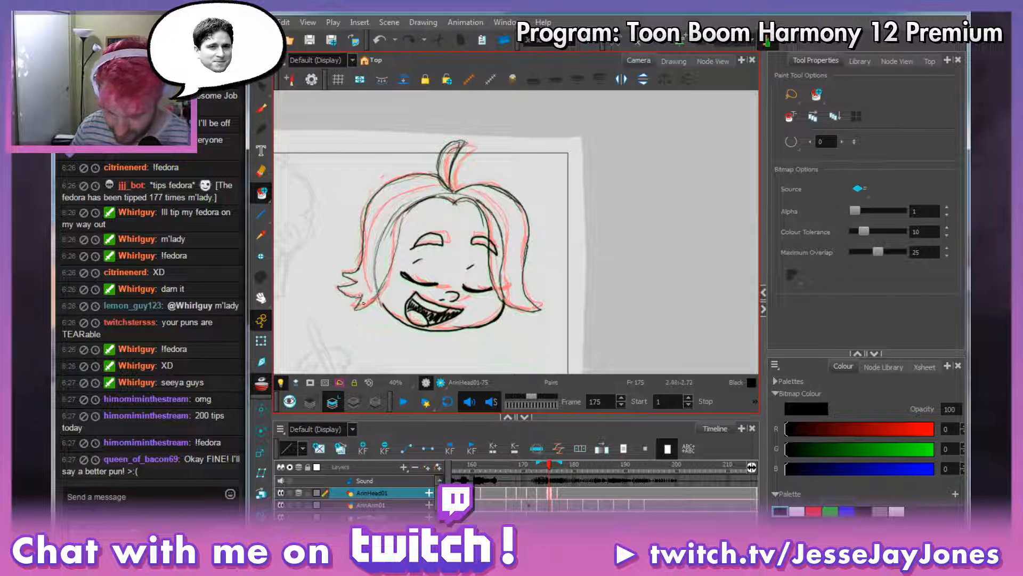
pyautogui.press('ctrl')
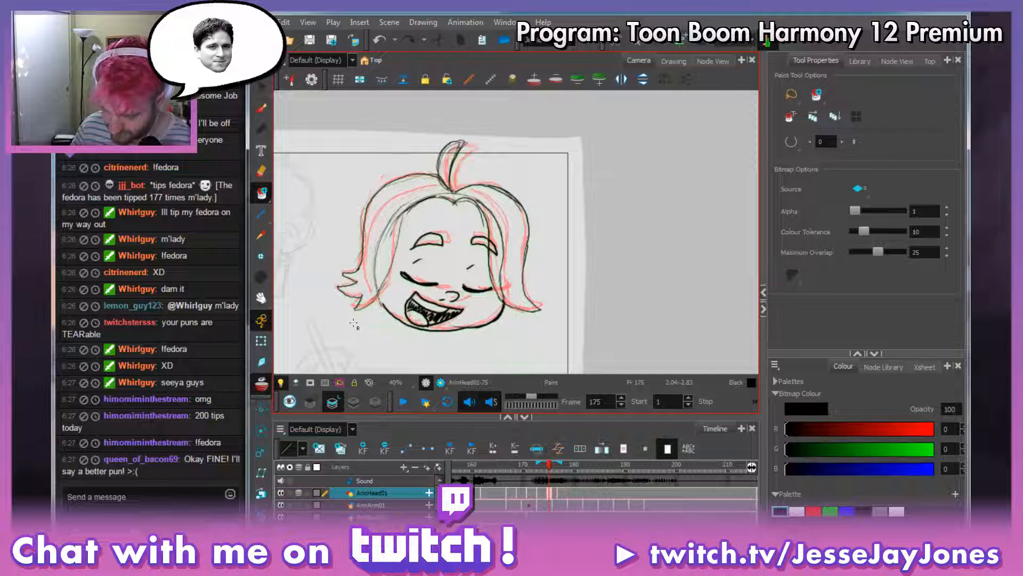
pyautogui.click(261, 110)
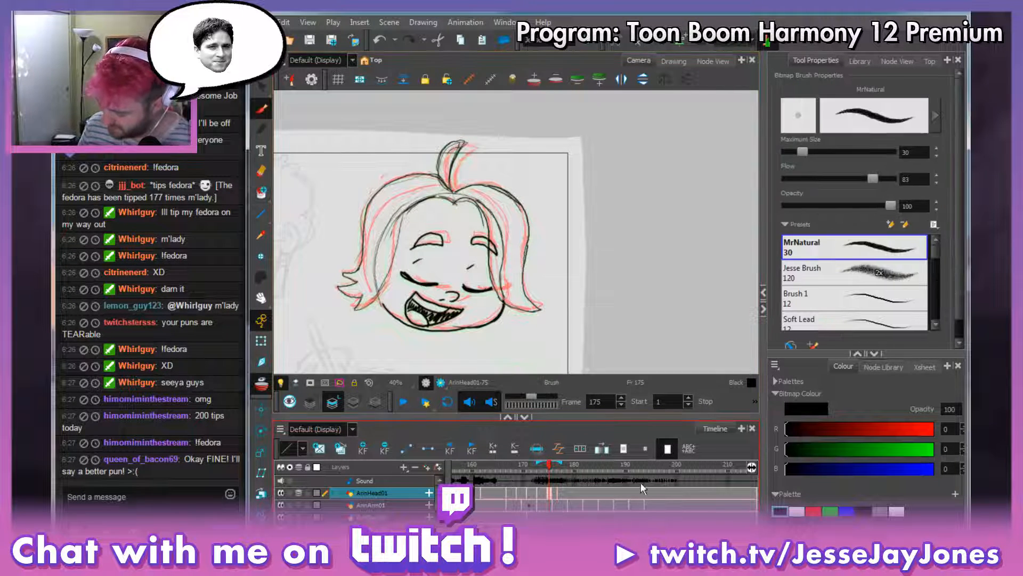
pyautogui.click(542, 467)
pyautogui.moveTo(543, 467)
pyautogui.mouseDown()
pyautogui.moveTo(571, 468)
pyautogui.moveTo(495, 477)
pyautogui.moveTo(555, 478)
pyautogui.moveTo(529, 490)
pyautogui.moveTo(550, 494)
pyautogui.mouseUp()
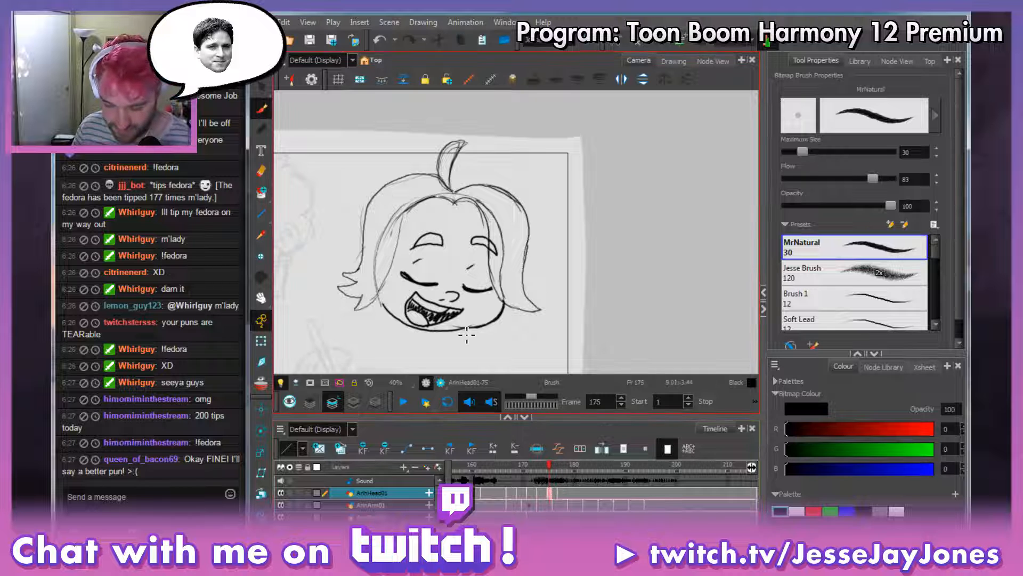
# Replace the mouth at frame 175 with an open laughing one based on the onion-skinned drawings, with a tongue and dark shading.
pyautogui.moveTo(442, 309)
pyautogui.mouseDown()
pyautogui.moveTo(470, 311)
pyautogui.moveTo(421, 303)
pyautogui.moveTo(445, 309)
pyautogui.moveTo(443, 319)
pyautogui.moveTo(428, 310)
pyautogui.mouseUp()
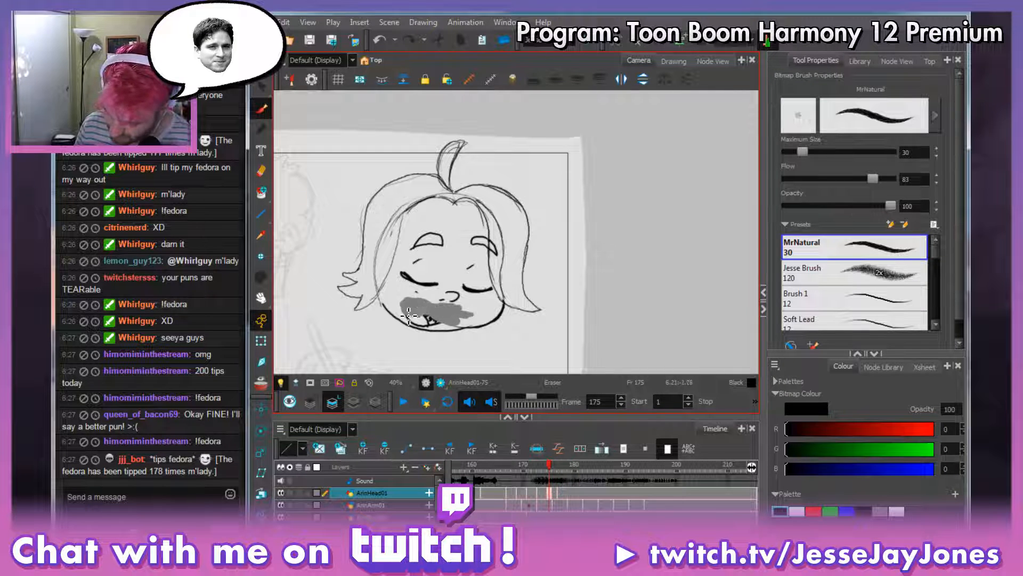
pyautogui.moveTo(446, 322); pyautogui.dragTo(447, 320)
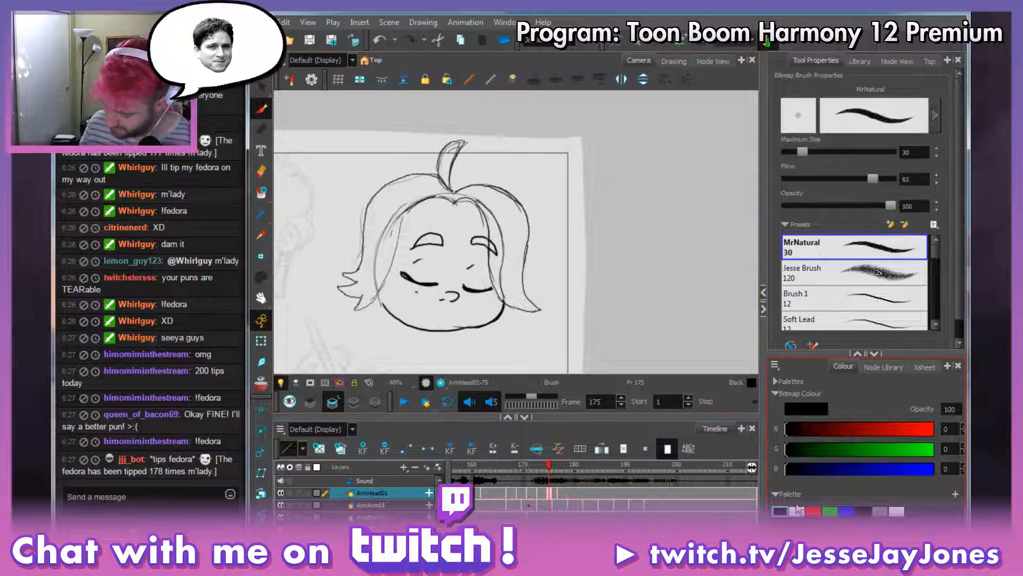
pyautogui.click(262, 380)
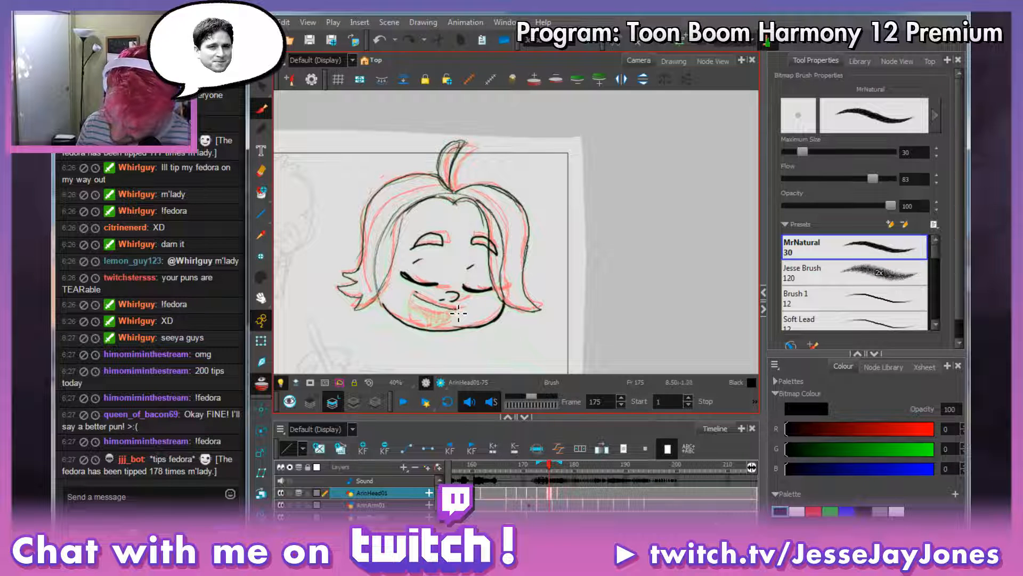
pyautogui.moveTo(414, 296)
pyautogui.mouseDown()
pyautogui.moveTo(449, 325)
pyautogui.moveTo(437, 324)
pyautogui.moveTo(460, 311)
pyautogui.moveTo(447, 324)
pyautogui.moveTo(409, 313)
pyautogui.moveTo(436, 313)
pyautogui.moveTo(431, 323)
pyautogui.moveTo(429, 310)
pyautogui.moveTo(413, 319)
pyautogui.moveTo(443, 315)
pyautogui.mouseUp()
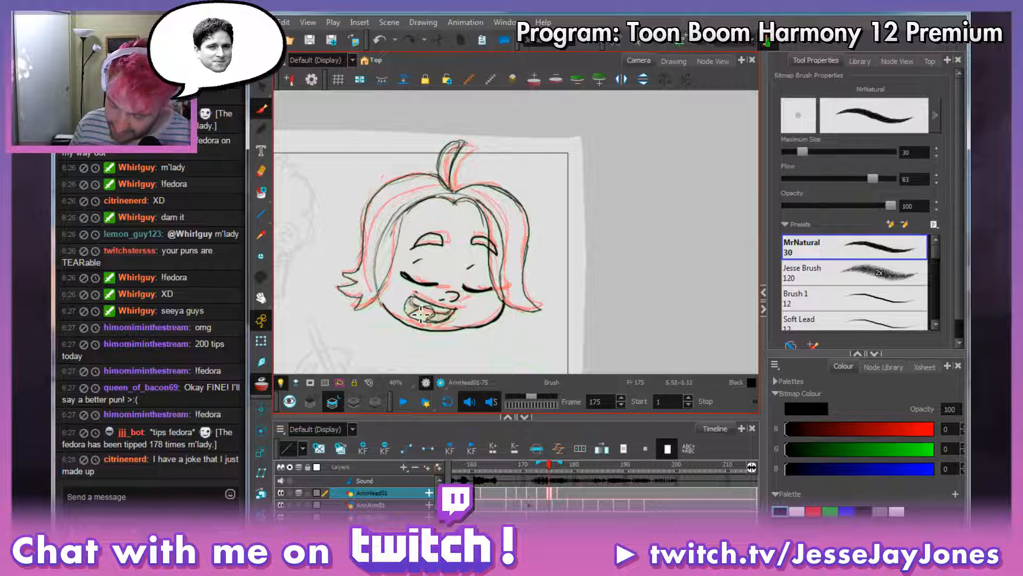
pyautogui.moveTo(413, 303); pyautogui.dragTo(414, 311)
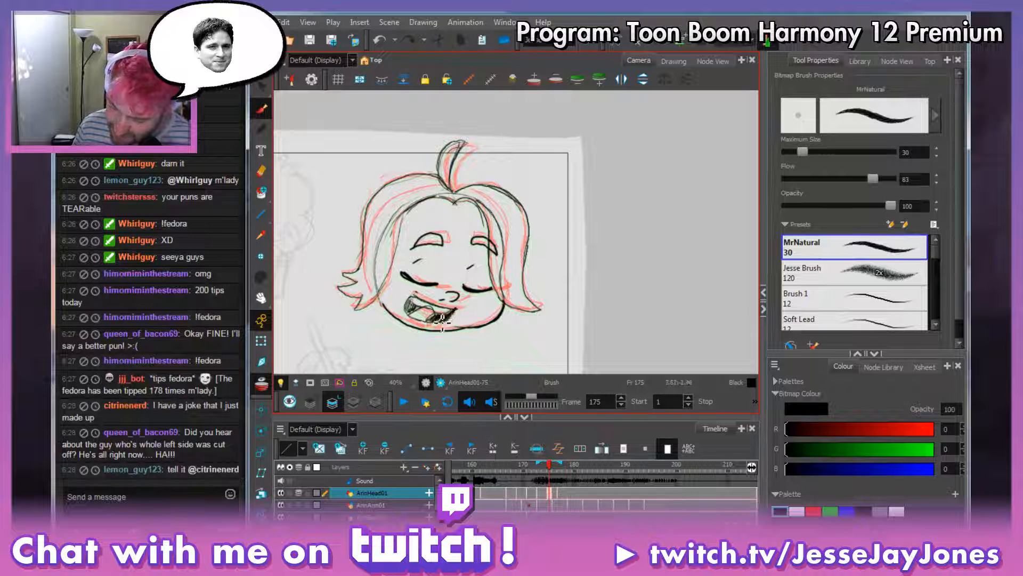
pyautogui.moveTo(318, 189)
pyautogui.mouseDown()
pyautogui.moveTo(457, 216)
pyautogui.moveTo(641, 223)
pyautogui.mouseUp()
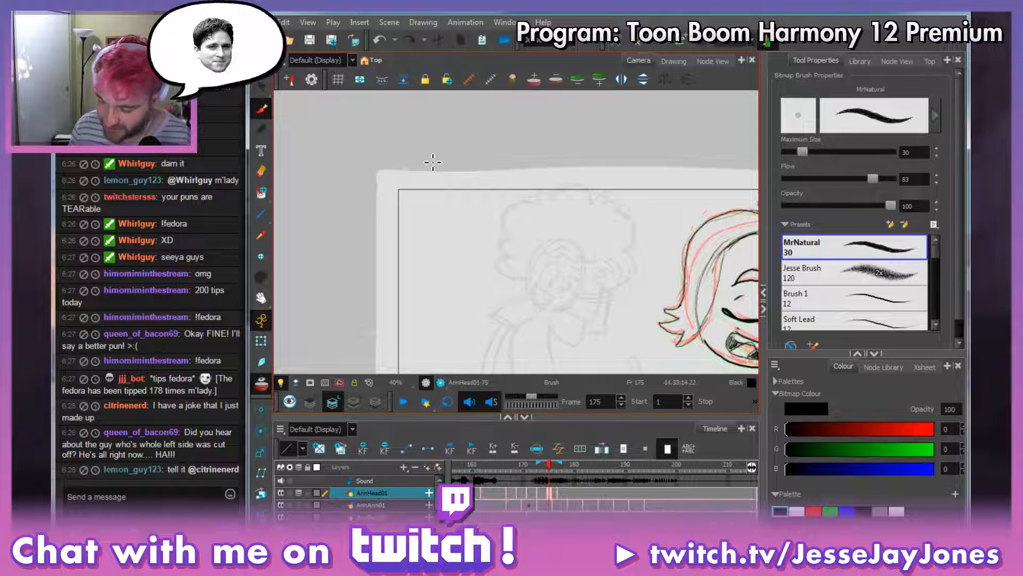
pyautogui.moveTo(694, 305); pyautogui.dragTo(422, 219)
pyautogui.moveTo(467, 263); pyautogui.dragTo(477, 311)
pyautogui.hotkey('alt', 'e')
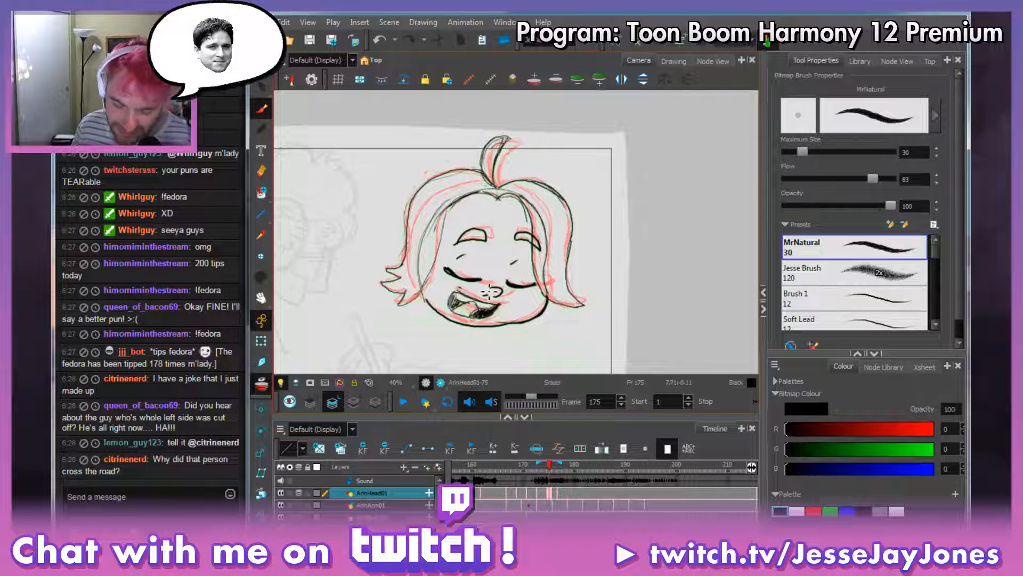
pyautogui.hotkey('alt', 'b')
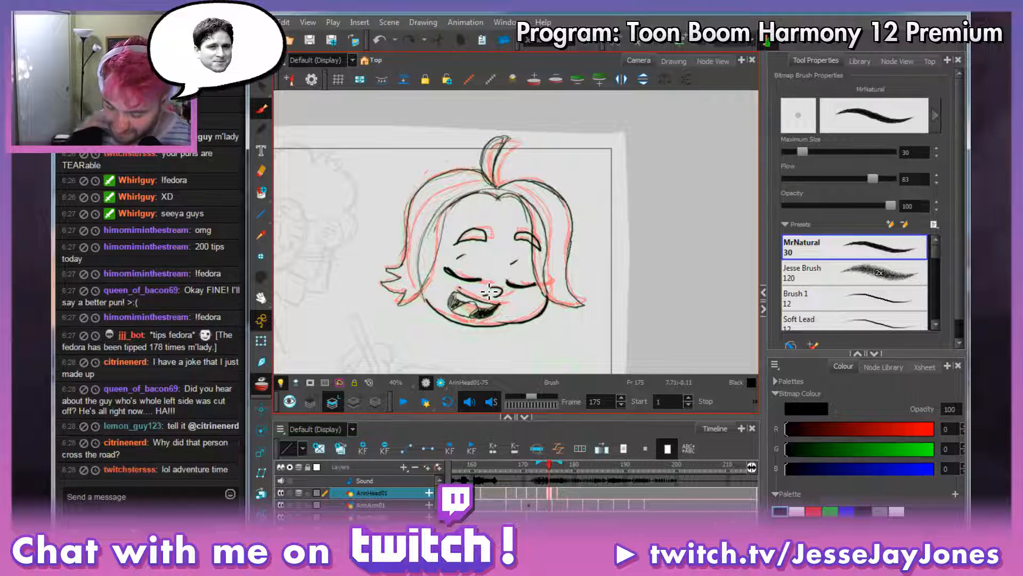
pyautogui.press('space')
pyautogui.moveTo(512, 277)
pyautogui.mouseDown()
pyautogui.moveTo(529, 290)
pyautogui.moveTo(506, 286)
pyautogui.mouseUp()
pyautogui.press('space')
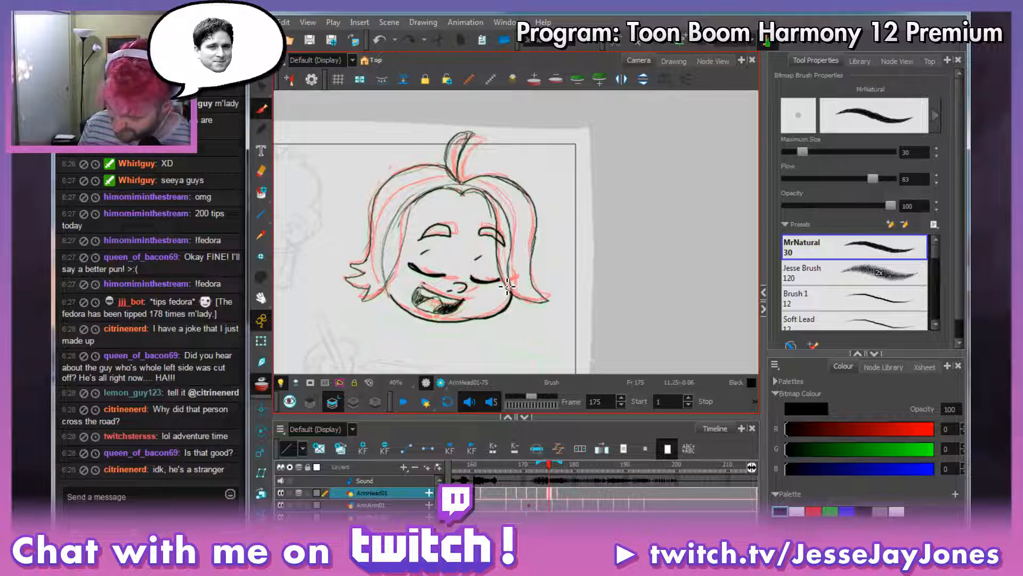
pyautogui.press('space')
pyautogui.moveTo(550, 323); pyautogui.dragTo(553, 315)
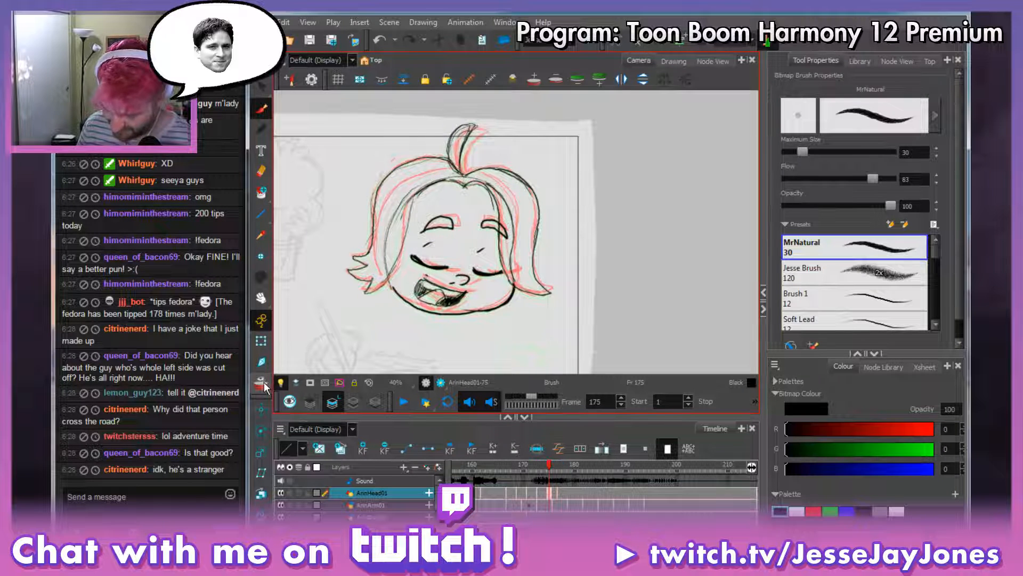
# Cut the stray sleeve and arm lines below the chin out of the head drawing at frame 178 with the Cutter.
pyautogui.hotkey('alt', 'o')
pyautogui.moveTo(552, 469)
pyautogui.mouseDown()
pyautogui.moveTo(566, 474)
pyautogui.moveTo(520, 481)
pyautogui.moveTo(574, 478)
pyautogui.moveTo(496, 483)
pyautogui.moveTo(568, 481)
pyautogui.moveTo(528, 496)
pyautogui.moveTo(565, 493)
pyautogui.mouseUp()
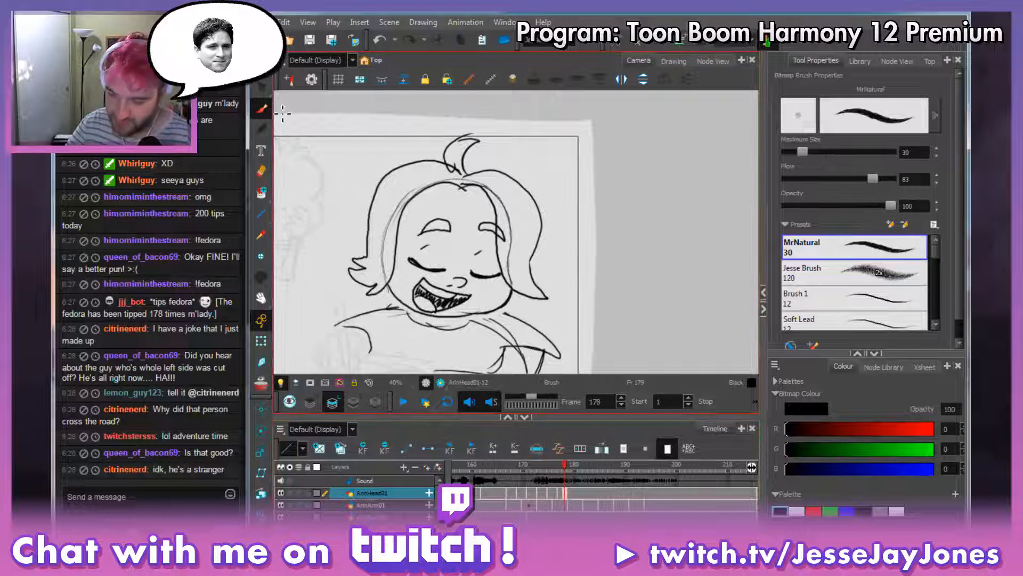
pyautogui.click(261, 86)
pyautogui.click(282, 79)
pyautogui.press('space')
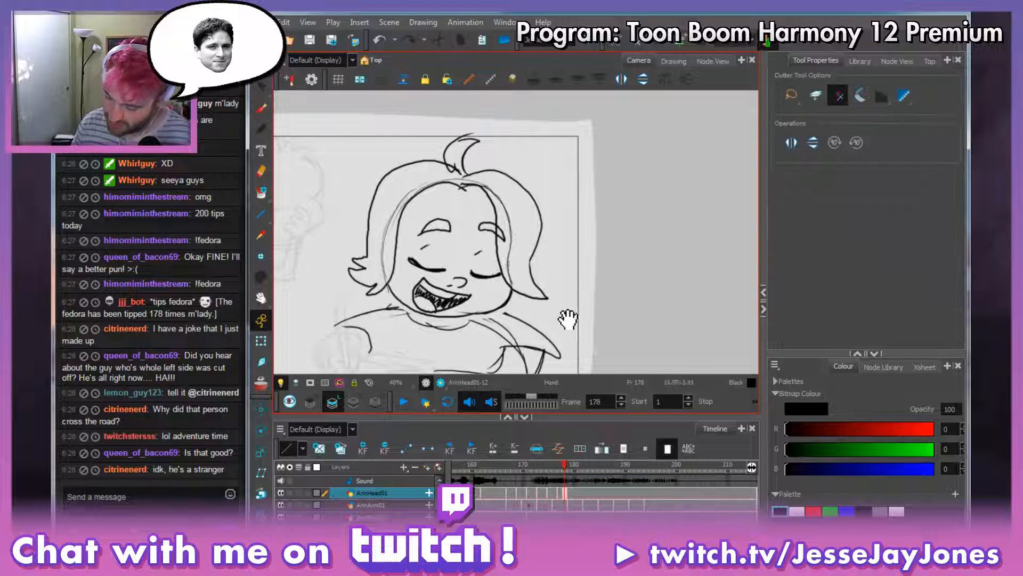
pyautogui.moveTo(535, 352); pyautogui.dragTo(565, 288)
pyautogui.moveTo(426, 351)
pyautogui.mouseDown()
pyautogui.moveTo(597, 261)
pyautogui.moveTo(554, 244)
pyautogui.moveTo(470, 251)
pyautogui.moveTo(440, 242)
pyautogui.moveTo(301, 290)
pyautogui.moveTo(651, 311)
pyautogui.moveTo(637, 288)
pyautogui.mouseUp()
pyautogui.press('Delete')
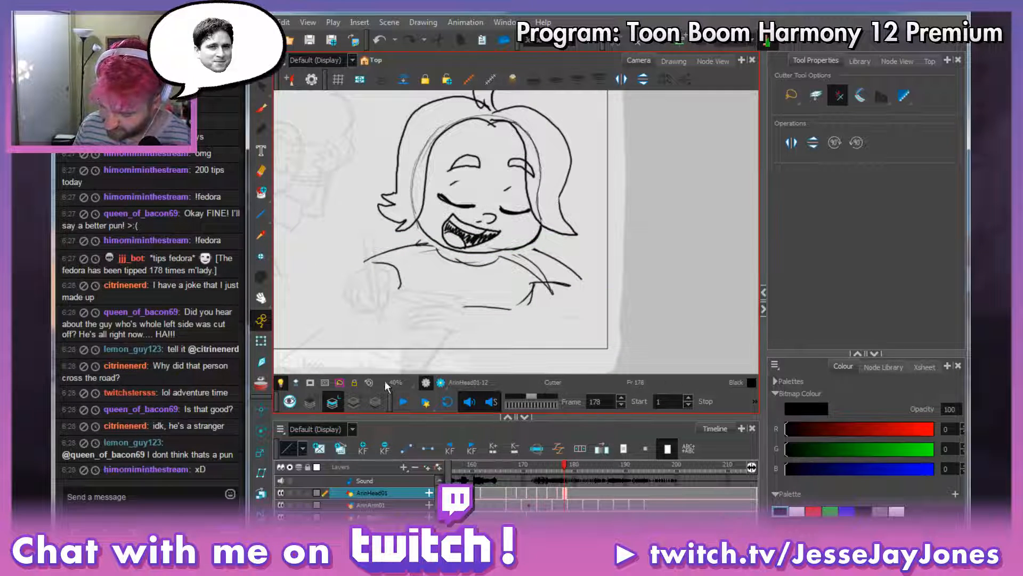
# Inspect the head artwork on its own in the Drawing view and paste the cut lines into the body drawing at frame 171.
pyautogui.click(674, 62)
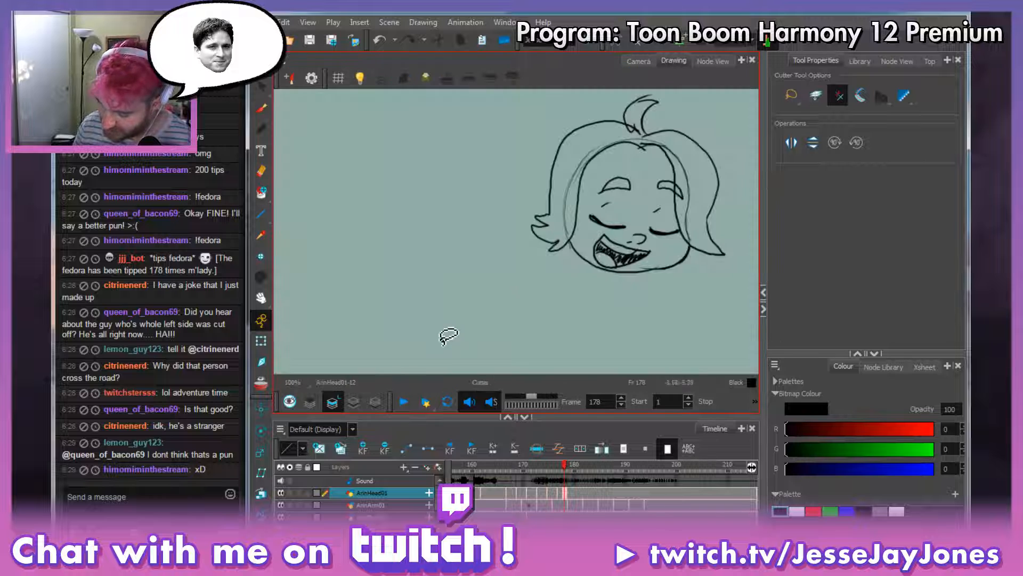
pyautogui.click(355, 402)
pyautogui.click(333, 401)
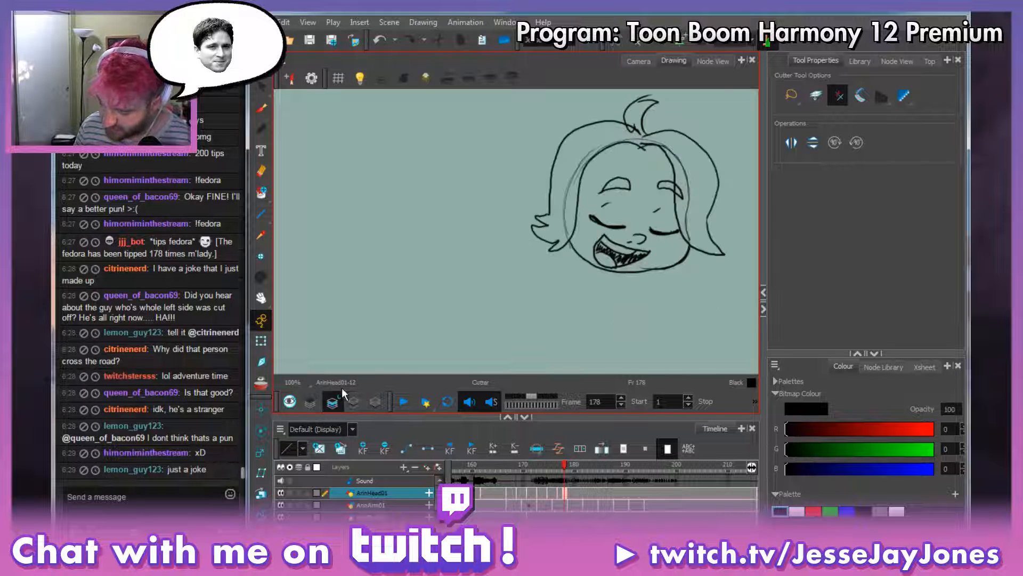
pyautogui.click(641, 60)
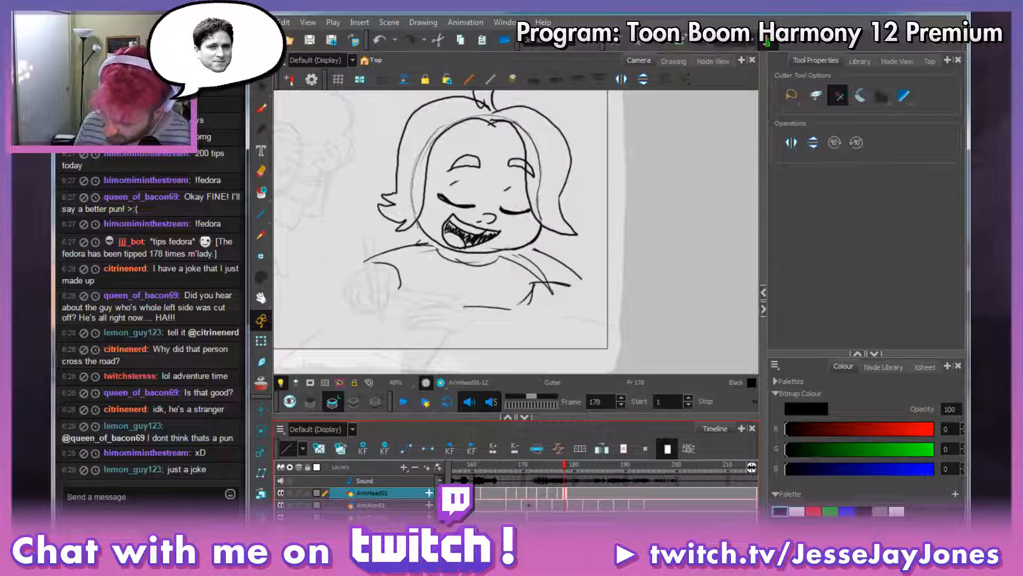
pyautogui.click(528, 516)
pyautogui.hotkey('ctrl', 'v')
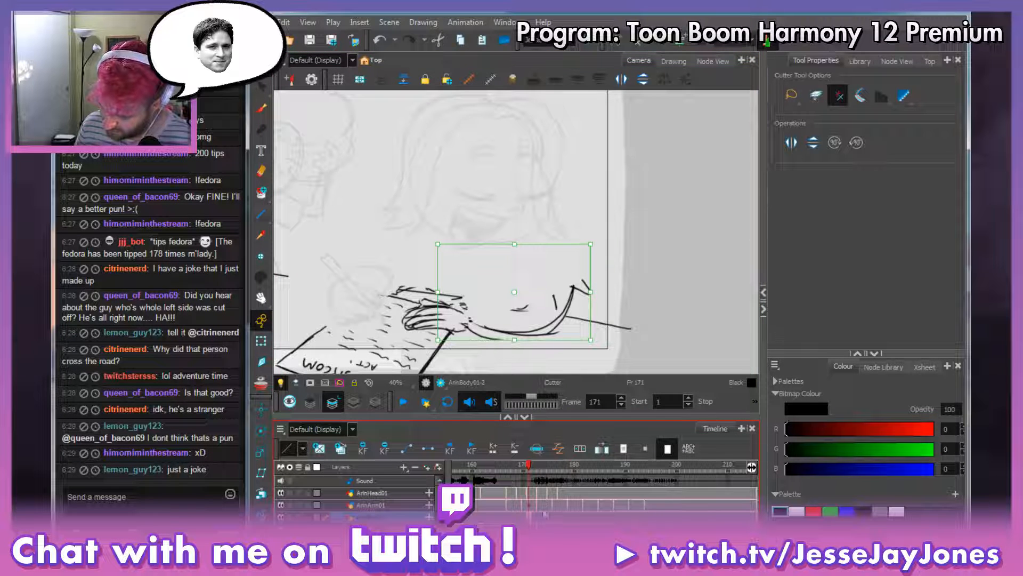
# Move the remaining shoulder and shirt lines from the head drawing at frame 177 into the body drawing at frame 171.
pyautogui.click(559, 493)
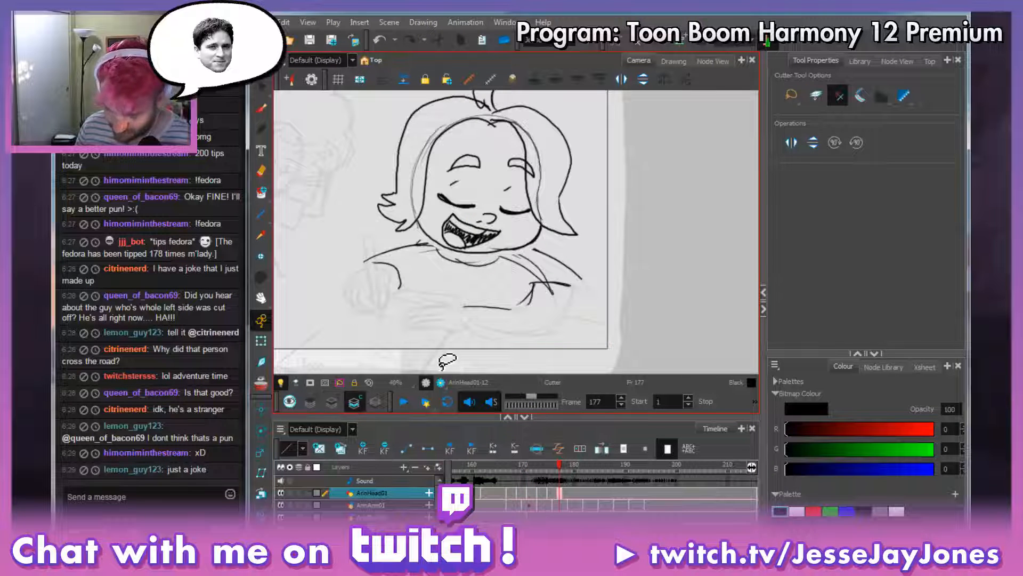
pyautogui.moveTo(415, 326)
pyautogui.mouseDown()
pyautogui.moveTo(448, 348)
pyautogui.moveTo(634, 315)
pyautogui.moveTo(573, 249)
pyautogui.moveTo(367, 244)
pyautogui.moveTo(376, 363)
pyautogui.mouseUp()
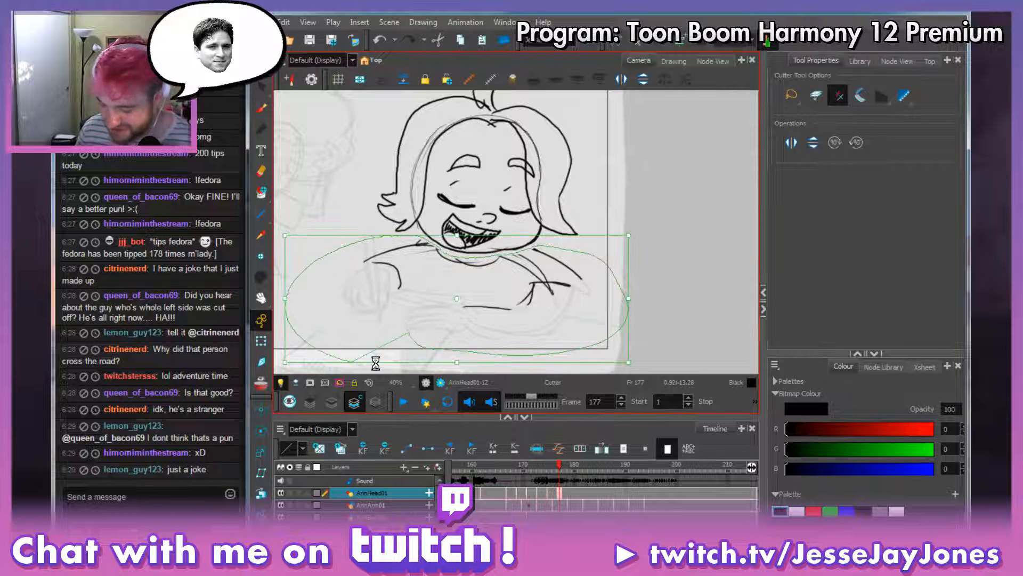
pyautogui.hotkey('ctrl', 'x')
pyautogui.click(529, 516)
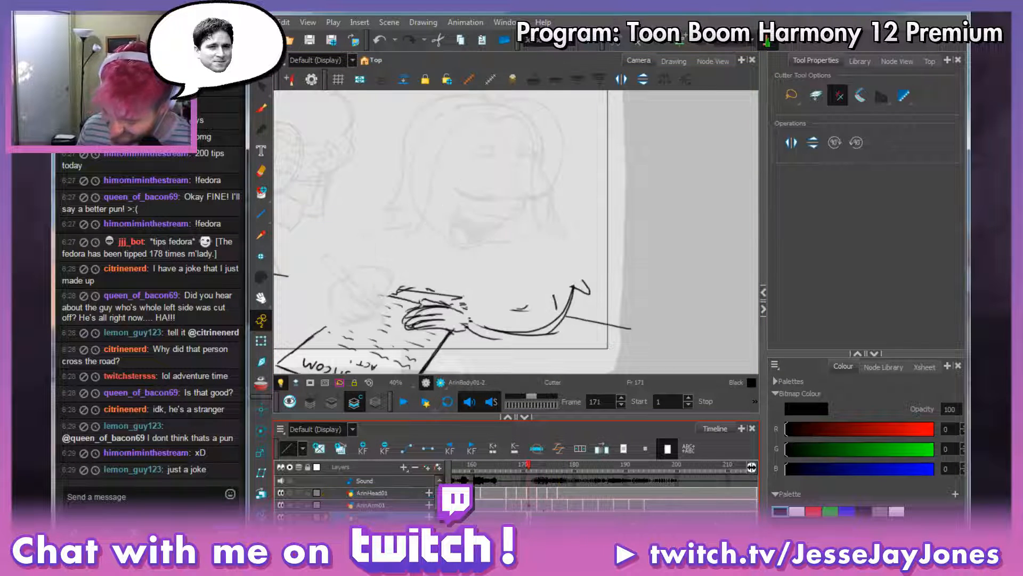
pyautogui.click(332, 402)
pyautogui.hotkey('ctrl', 'v')
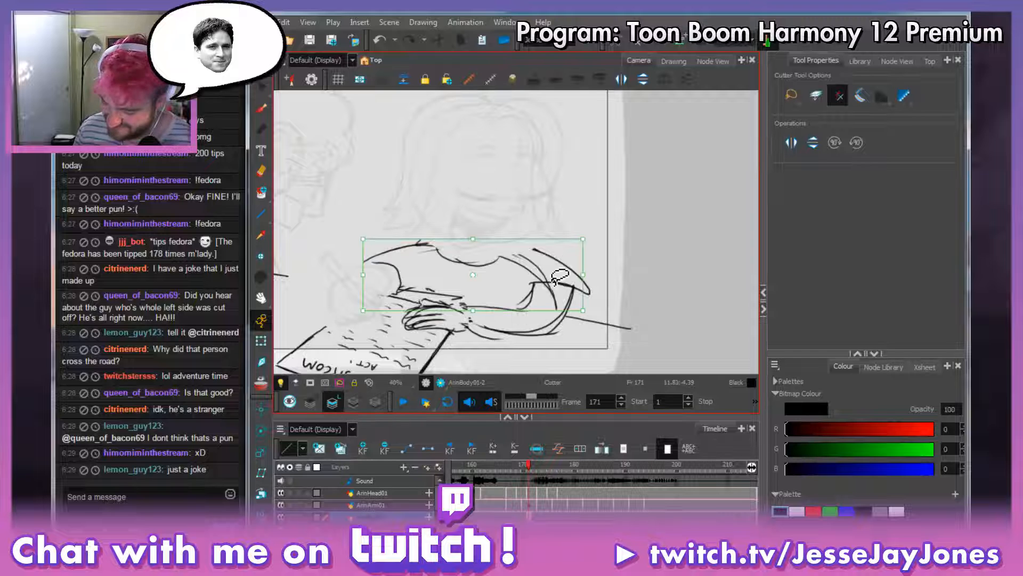
pyautogui.click(651, 271)
# Review the head drawings and the completed body between frames 164 and 172.
pyautogui.moveTo(525, 464)
pyautogui.mouseDown()
pyautogui.moveTo(658, 465)
pyautogui.moveTo(533, 468)
pyautogui.mouseUp()
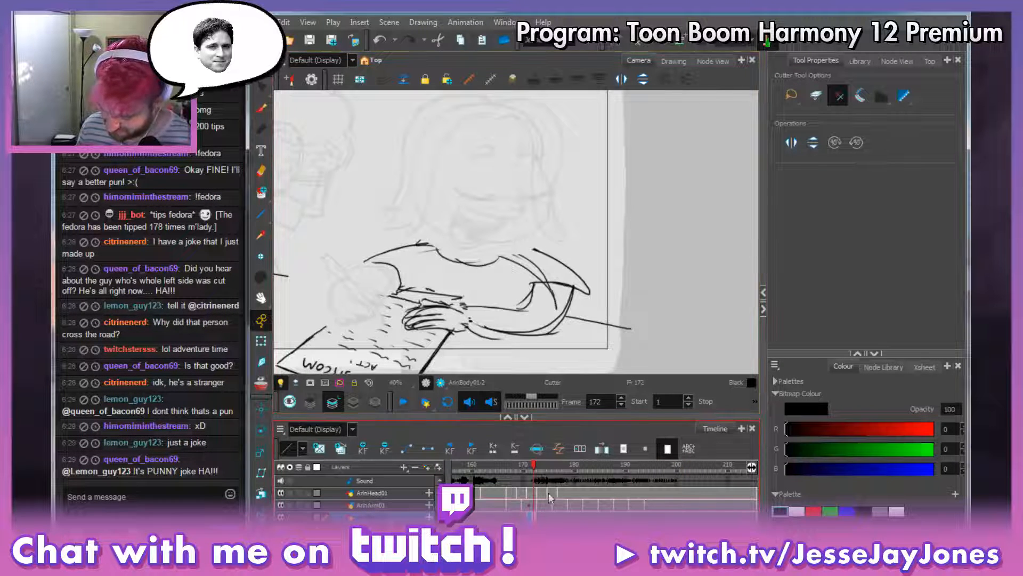
pyautogui.click(529, 492)
pyautogui.moveTo(531, 465)
pyautogui.mouseDown()
pyautogui.moveTo(570, 468)
pyautogui.moveTo(498, 475)
pyautogui.moveTo(566, 478)
pyautogui.moveTo(509, 475)
pyautogui.mouseUp()
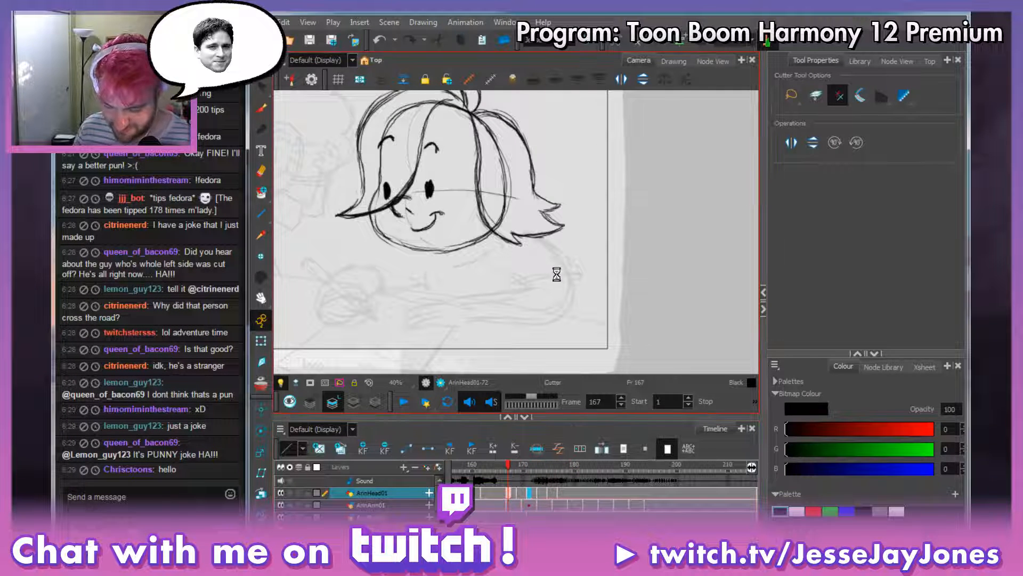
pyautogui.moveTo(568, 156); pyautogui.dragTo(565, 182)
pyautogui.click(261, 108)
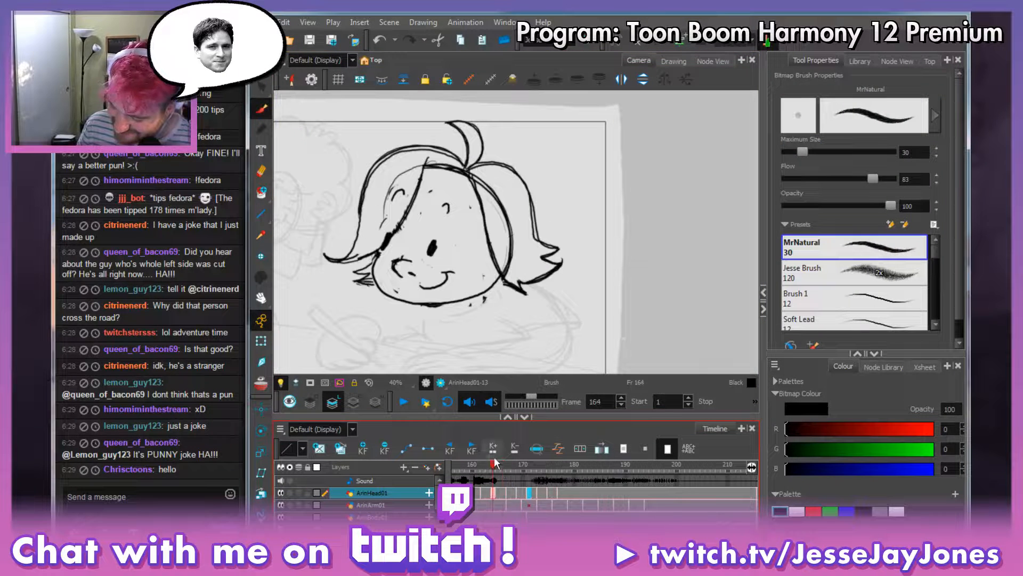
pyautogui.click(514, 469)
pyautogui.moveTo(513, 469)
pyautogui.mouseDown()
pyautogui.moveTo(545, 475)
pyautogui.moveTo(529, 473)
pyautogui.mouseUp()
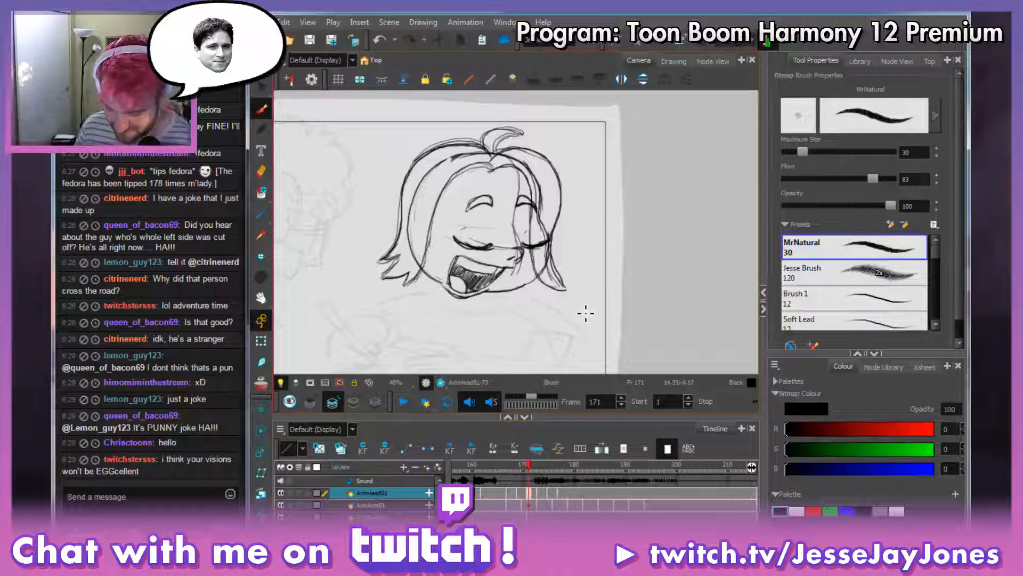
pyautogui.moveTo(594, 297)
pyautogui.mouseDown()
pyautogui.moveTo(610, 313)
pyautogui.moveTo(582, 331)
pyautogui.mouseUp()
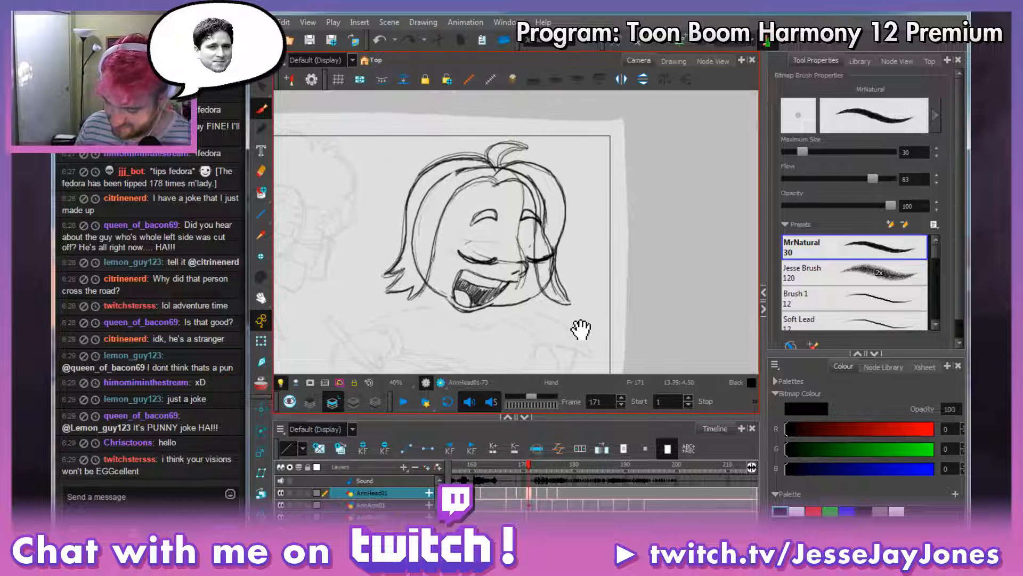
# Erase the mouth and jawline from the head drawing at frame 179 and show the previous drawing through onion skin.
pyautogui.moveTo(529, 465)
pyautogui.mouseDown()
pyautogui.moveTo(505, 468)
pyautogui.moveTo(566, 474)
pyautogui.moveTo(555, 496)
pyautogui.moveTo(564, 492)
pyautogui.moveTo(551, 493)
pyautogui.moveTo(571, 490)
pyautogui.mouseUp()
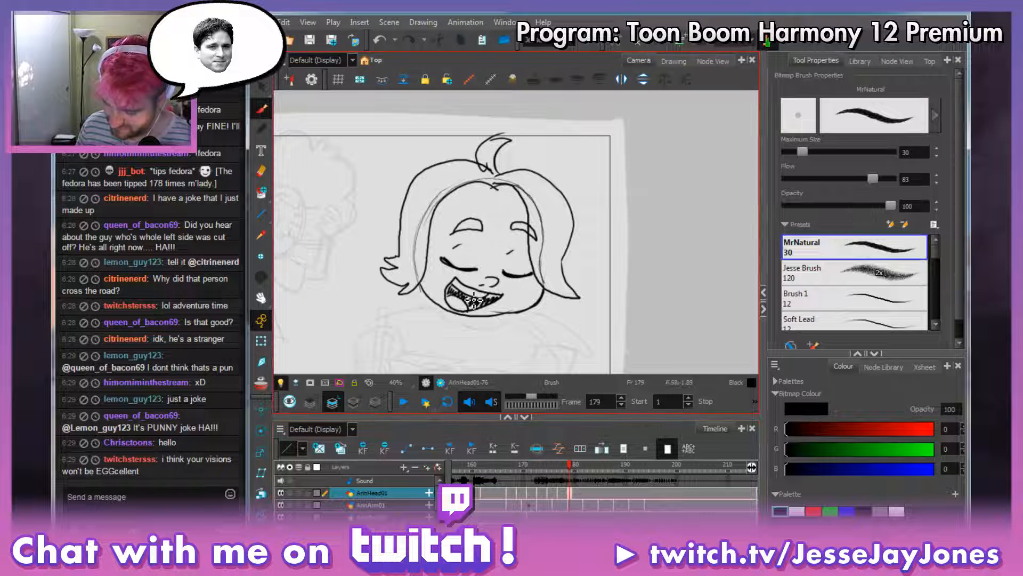
pyautogui.hotkey('alt', 'e')
pyautogui.moveTo(541, 294)
pyautogui.mouseDown()
pyautogui.moveTo(506, 300)
pyautogui.moveTo(459, 282)
pyautogui.moveTo(462, 295)
pyautogui.moveTo(434, 301)
pyautogui.moveTo(423, 292)
pyautogui.moveTo(484, 317)
pyautogui.moveTo(458, 295)
pyautogui.moveTo(484, 310)
pyautogui.moveTo(480, 301)
pyautogui.moveTo(523, 310)
pyautogui.moveTo(478, 320)
pyautogui.moveTo(547, 299)
pyautogui.mouseUp()
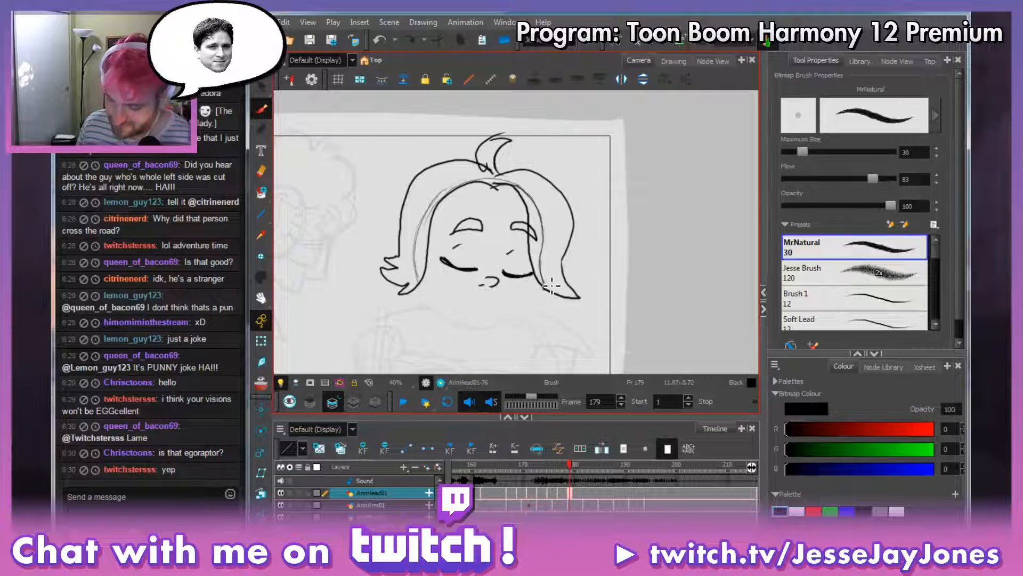
pyautogui.hotkey('ctrl', 'z')
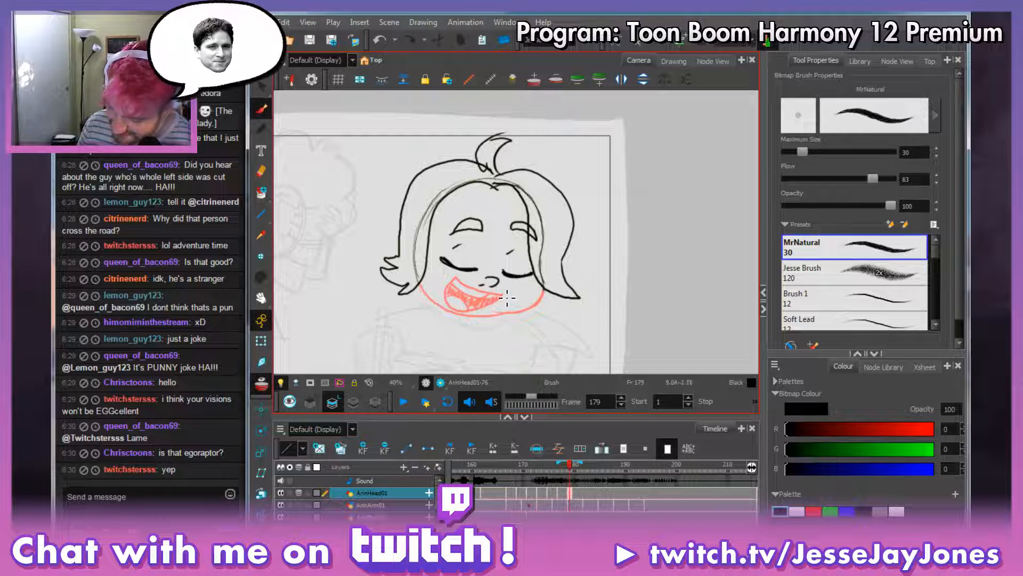
pyautogui.moveTo(525, 290); pyautogui.dragTo(536, 294)
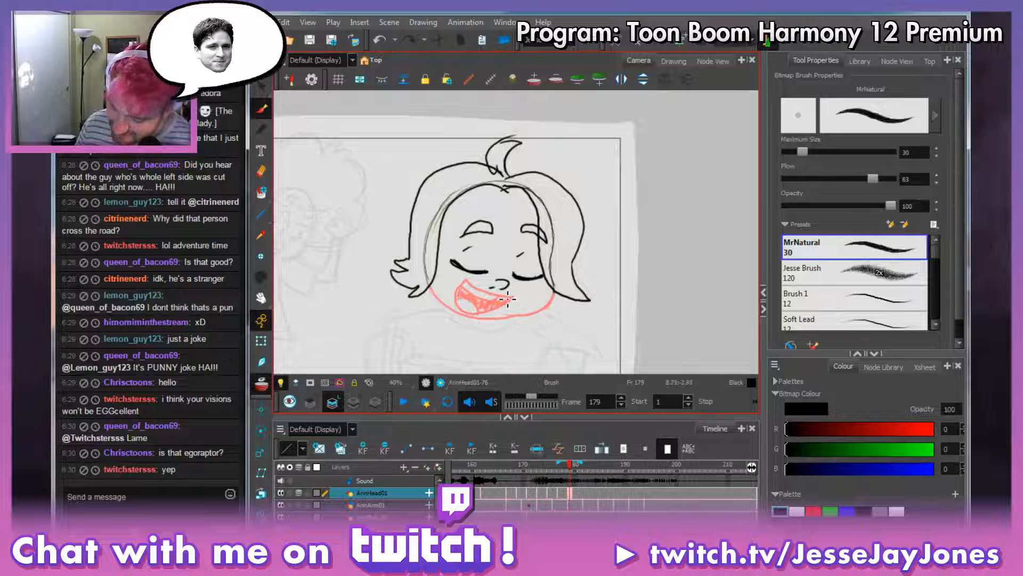
# Compare the head drawing at frame 179 with the head drawings on the neighbouring frames 178 and 180.
pyautogui.press('.')
pyautogui.press('.')
pyautogui.press(',')
pyautogui.press(',')
pyautogui.press(',')
pyautogui.press(',')
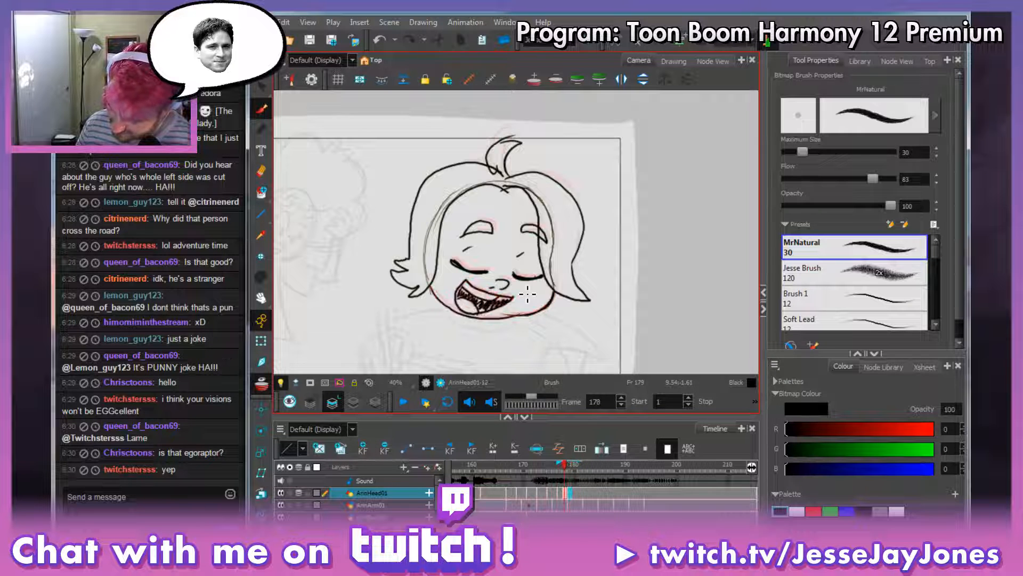
pyautogui.press('.')
pyautogui.press('.')
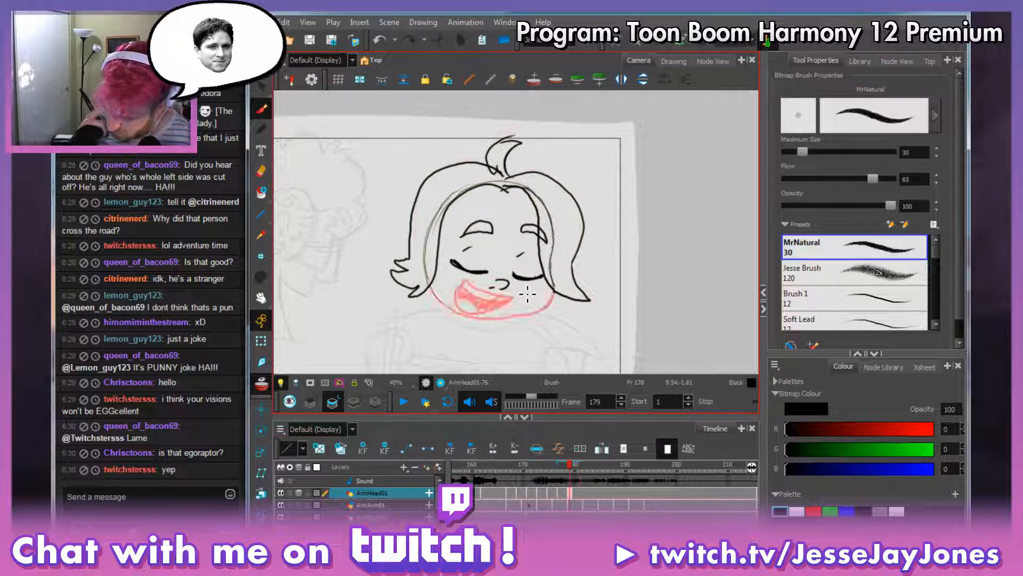
pyautogui.press(',')
pyautogui.press('.')
pyautogui.press('.')
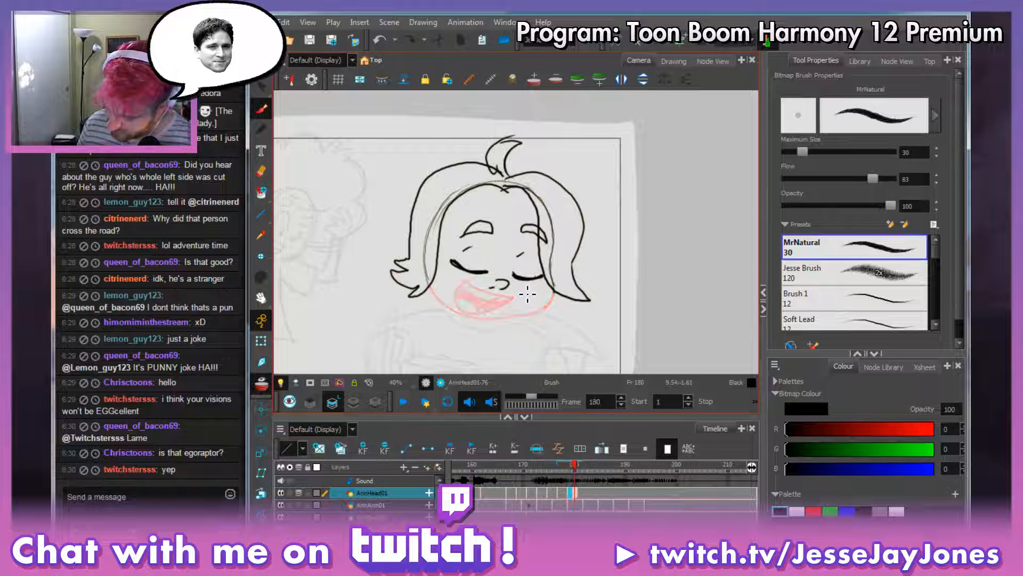
pyautogui.press(',')
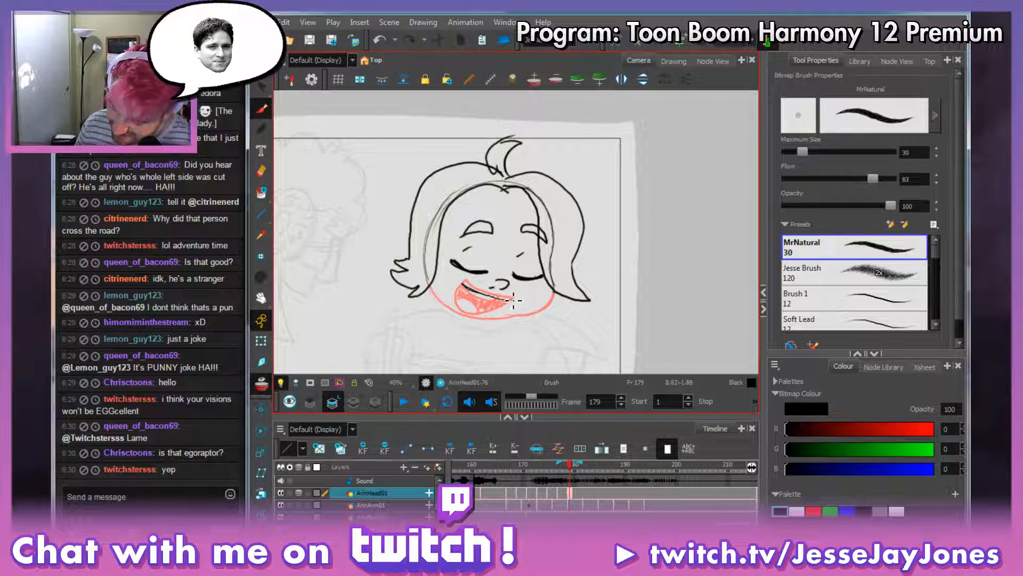
pyautogui.press('space')
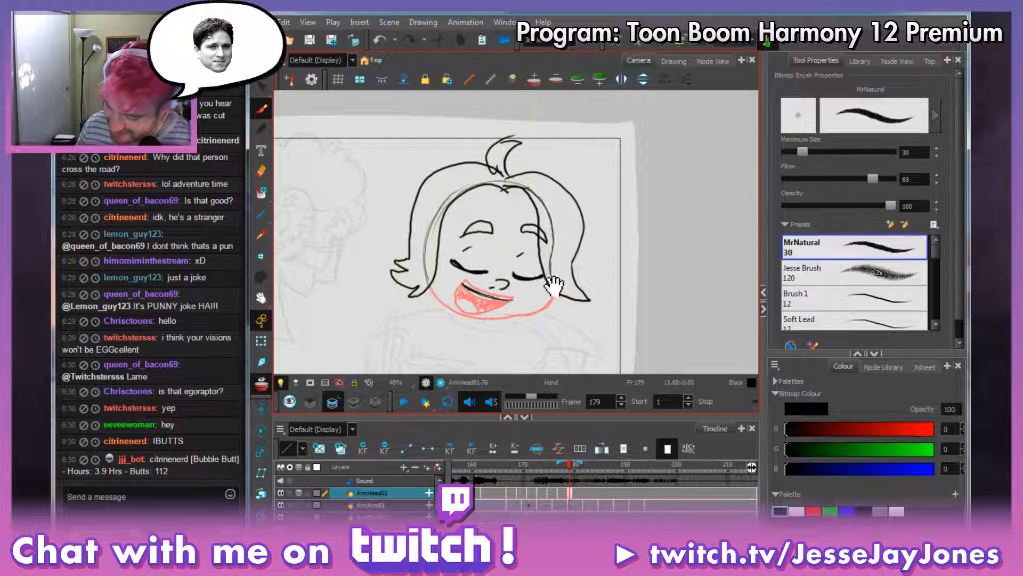
pyautogui.moveTo(553, 285); pyautogui.dragTo(558, 292)
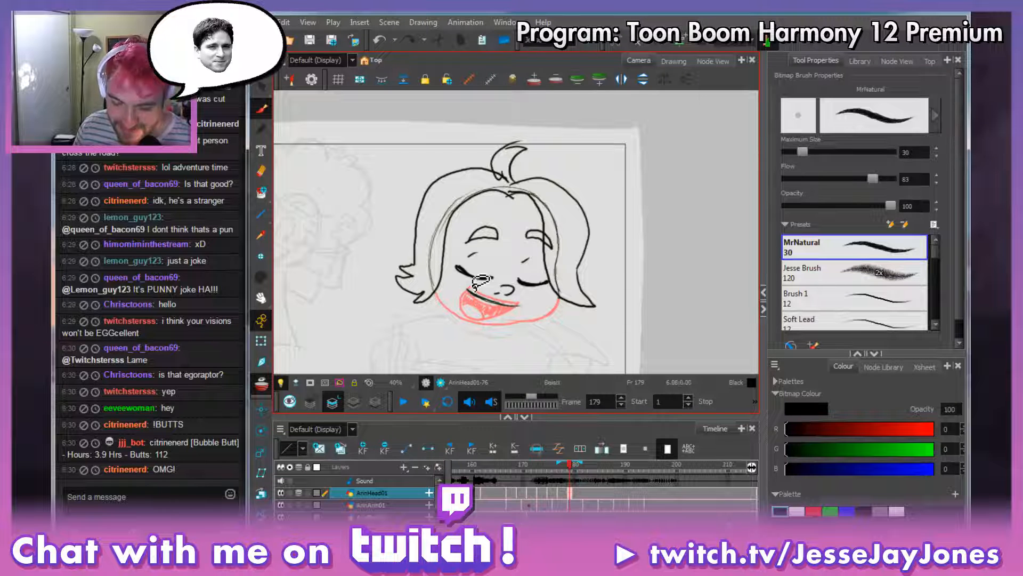
pyautogui.press('space')
pyautogui.moveTo(507, 263); pyautogui.dragTo(502, 262)
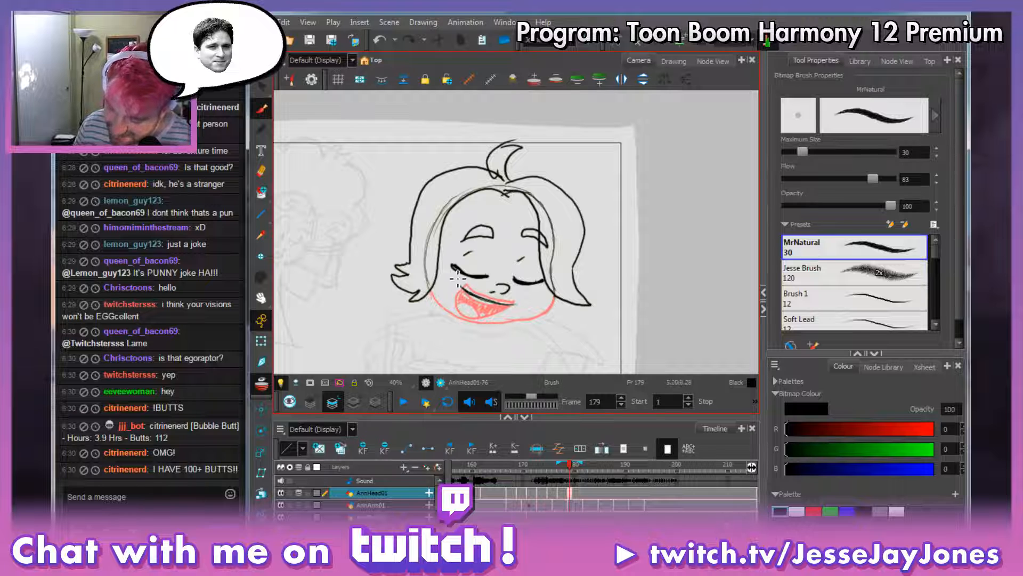
pyautogui.press('space')
pyautogui.moveTo(359, 165); pyautogui.dragTo(369, 185)
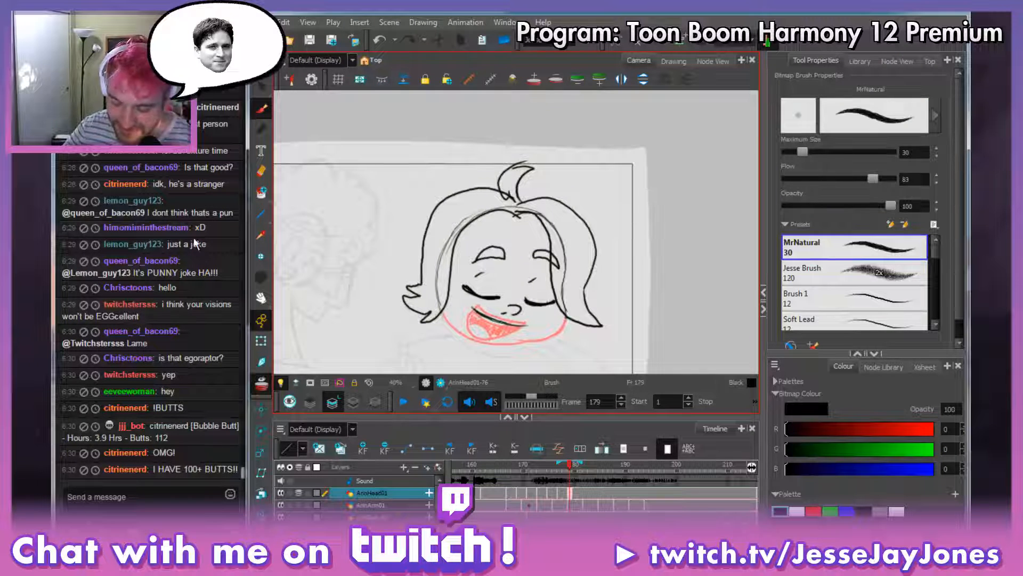
pyautogui.press('space')
pyautogui.moveTo(510, 290)
pyautogui.mouseDown()
pyautogui.moveTo(492, 270)
pyautogui.moveTo(485, 283)
pyautogui.mouseUp()
pyautogui.press('space')
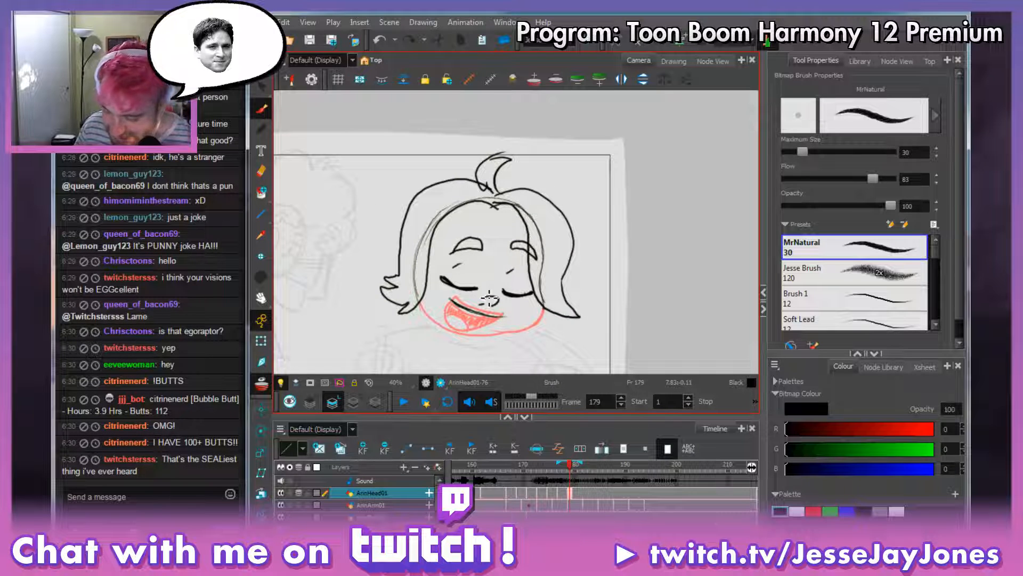
pyautogui.press('space')
pyautogui.moveTo(475, 317); pyautogui.dragTo(486, 320)
pyautogui.moveTo(557, 273); pyautogui.dragTo(561, 278)
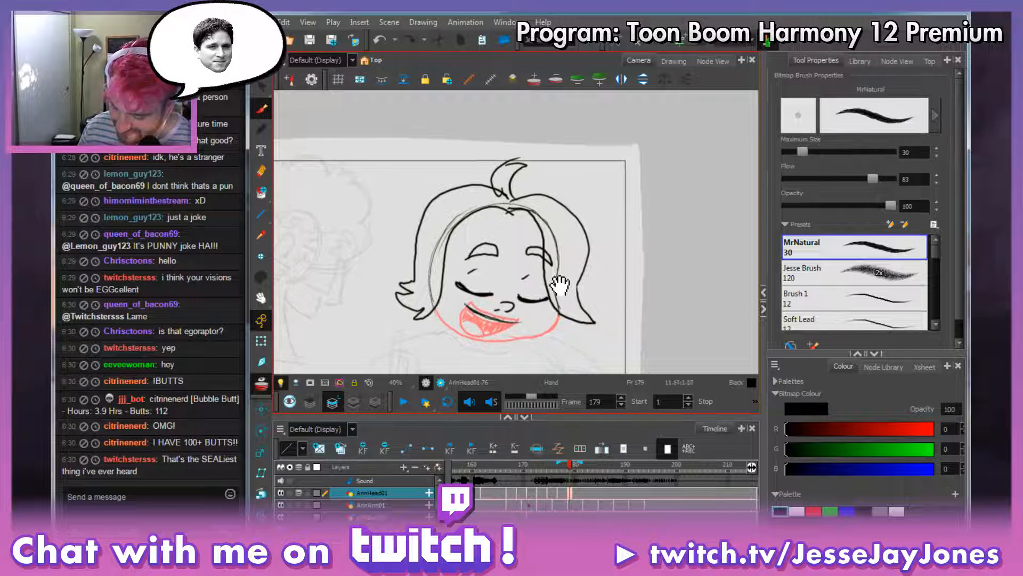
pyautogui.moveTo(550, 320); pyautogui.dragTo(525, 318)
# Draw a new jawline on the head drawing at frame 179, checking it against the drawing at frame 178.
pyautogui.press(',')
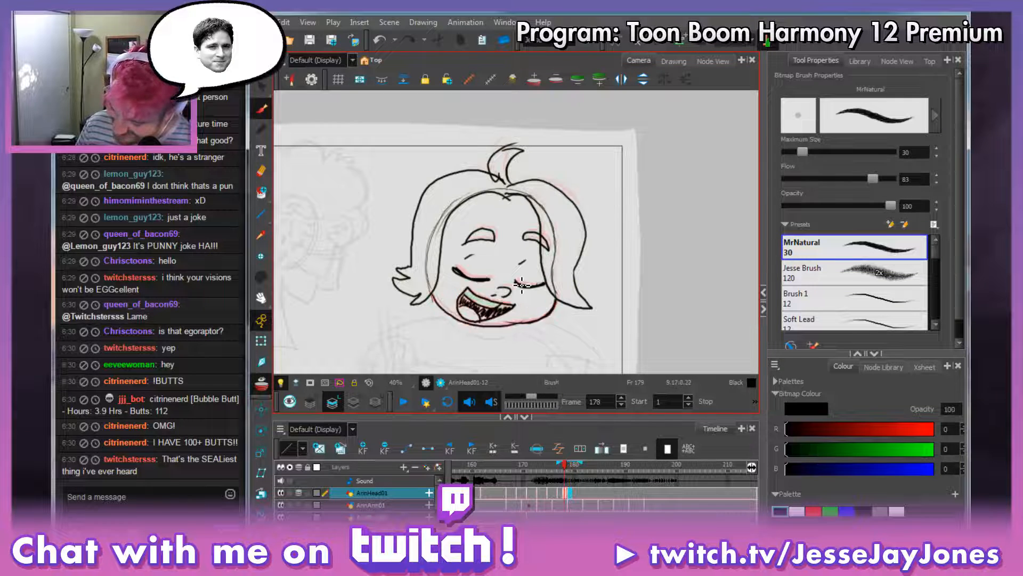
pyautogui.press('.')
pyautogui.press(',')
pyautogui.press('.')
pyautogui.press(',')
pyautogui.press('.')
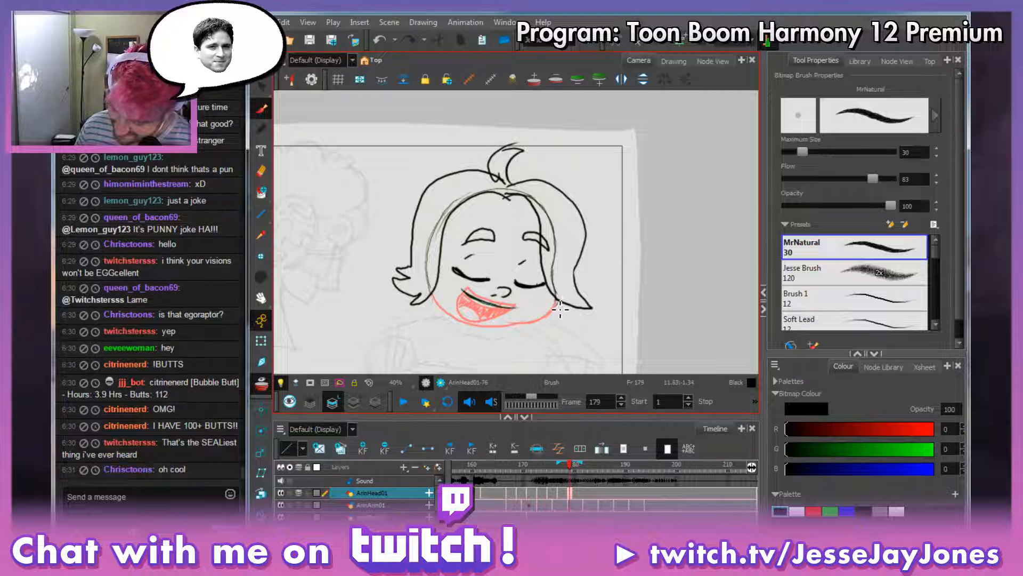
pyautogui.moveTo(557, 301)
pyautogui.mouseDown()
pyautogui.moveTo(536, 320)
pyautogui.moveTo(570, 301)
pyautogui.moveTo(545, 322)
pyautogui.moveTo(489, 326)
pyautogui.moveTo(432, 293)
pyautogui.mouseUp()
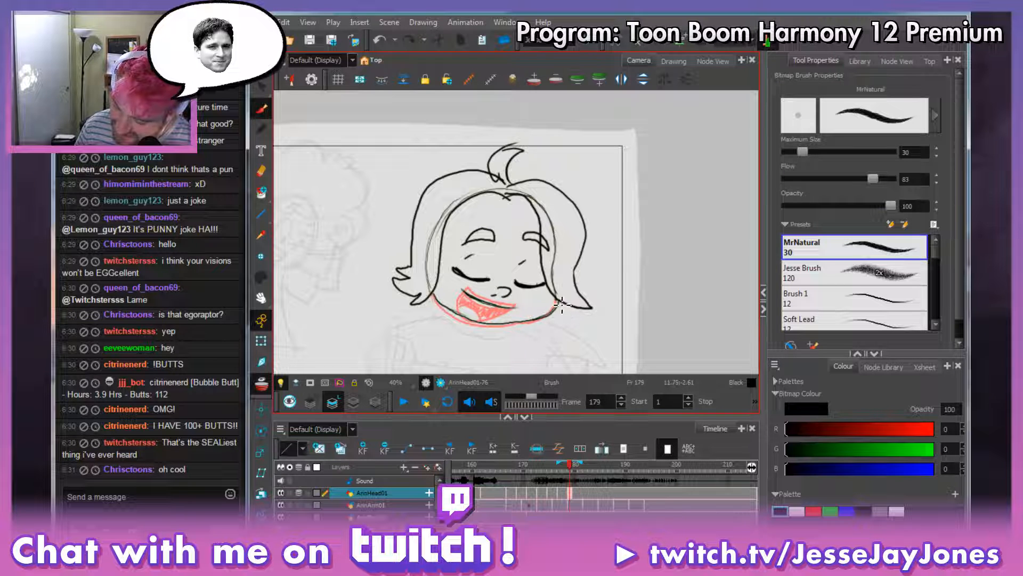
pyautogui.moveTo(561, 305)
pyautogui.mouseDown()
pyautogui.moveTo(492, 326)
pyautogui.moveTo(432, 293)
pyautogui.moveTo(478, 320)
pyautogui.mouseUp()
pyautogui.press(',')
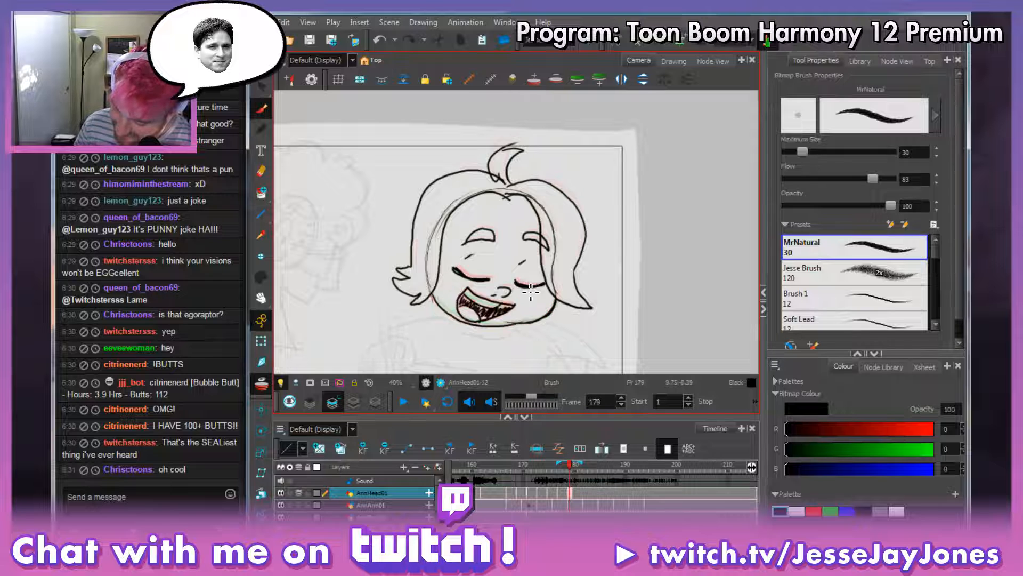
pyautogui.press('.')
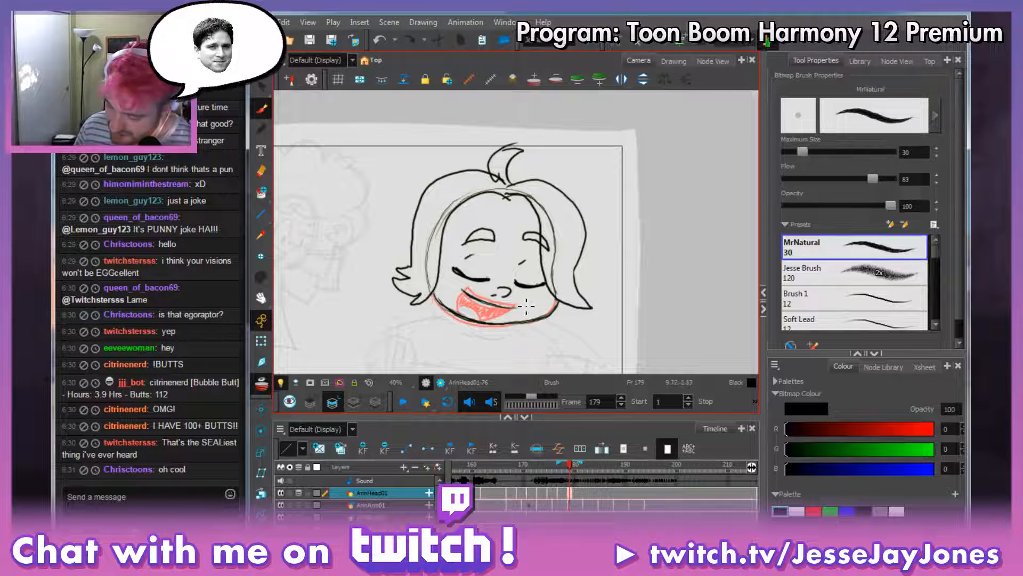
# Draw the open mouth below the upper lip line on the head drawing at frame 179 and shade its inside black.
pyautogui.moveTo(463, 291)
pyautogui.mouseDown()
pyautogui.moveTo(465, 304)
pyautogui.moveTo(473, 295)
pyautogui.moveTo(461, 308)
pyautogui.moveTo(504, 319)
pyautogui.mouseUp()
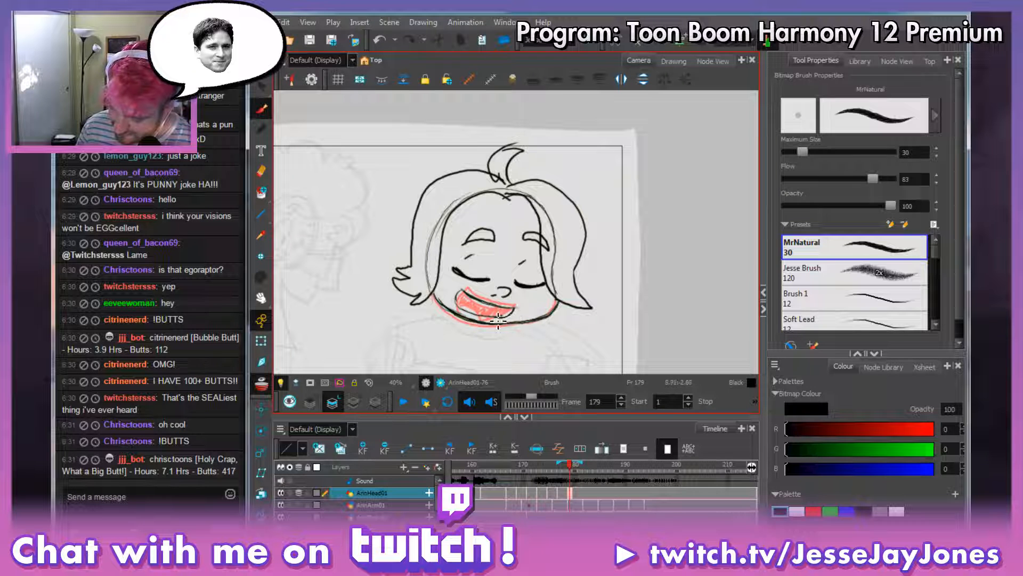
pyautogui.moveTo(600, 299); pyautogui.dragTo(593, 307)
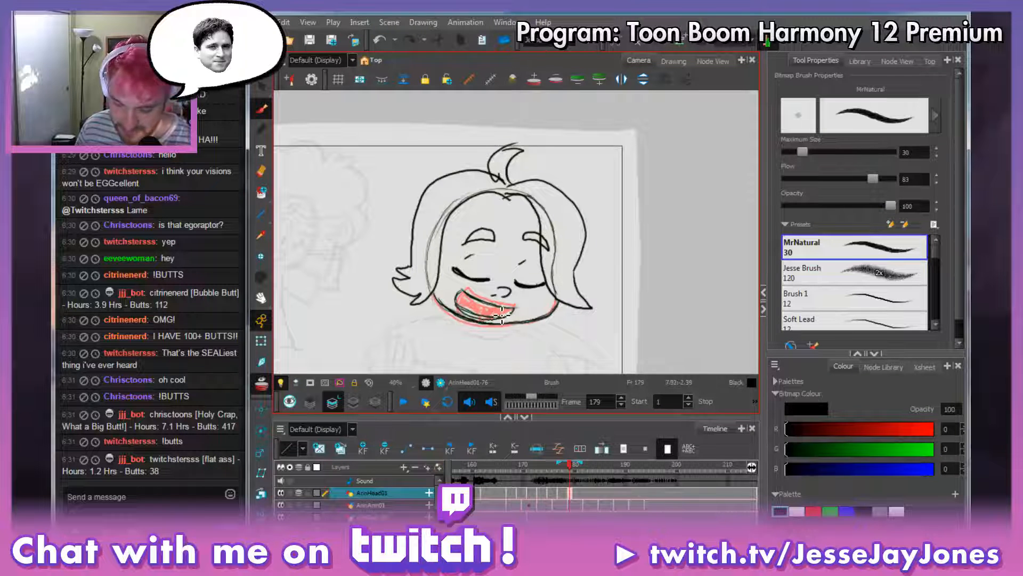
pyautogui.moveTo(504, 318); pyautogui.dragTo(471, 313)
pyautogui.hotkey('alt', 'b')
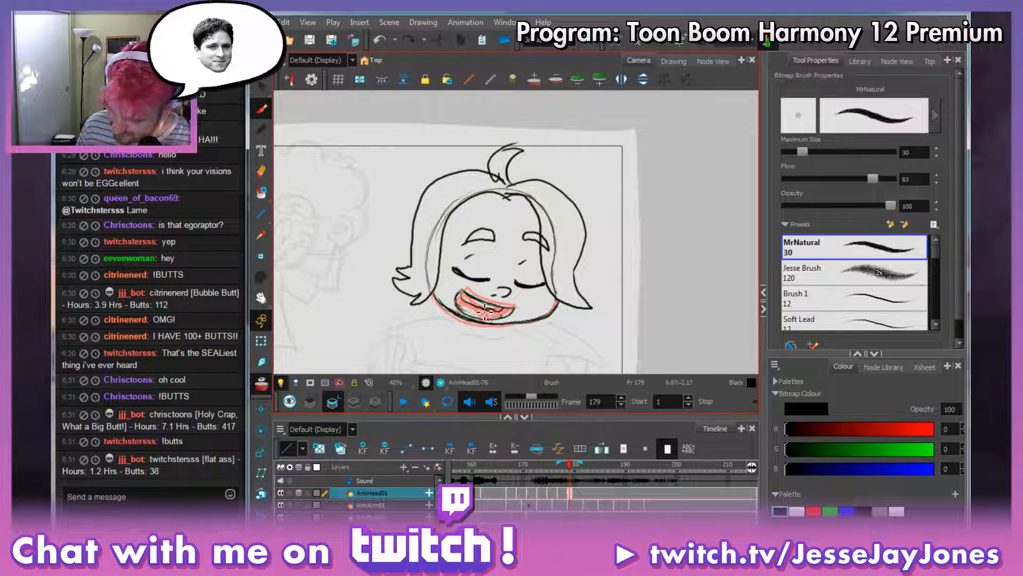
pyautogui.moveTo(486, 311)
pyautogui.mouseDown()
pyautogui.moveTo(469, 296)
pyautogui.moveTo(508, 311)
pyautogui.moveTo(466, 309)
pyautogui.mouseUp()
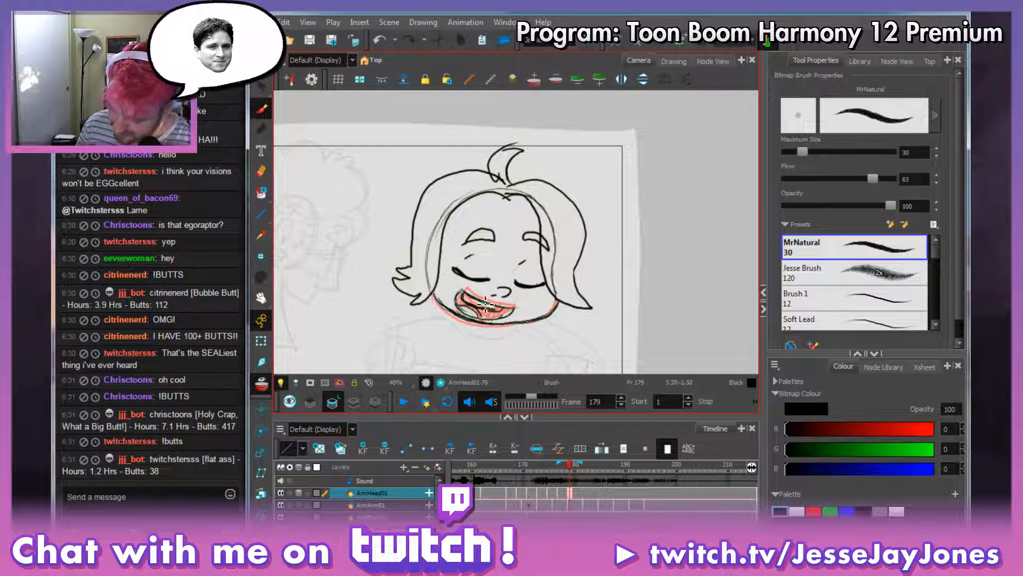
pyautogui.moveTo(457, 299); pyautogui.dragTo(461, 305)
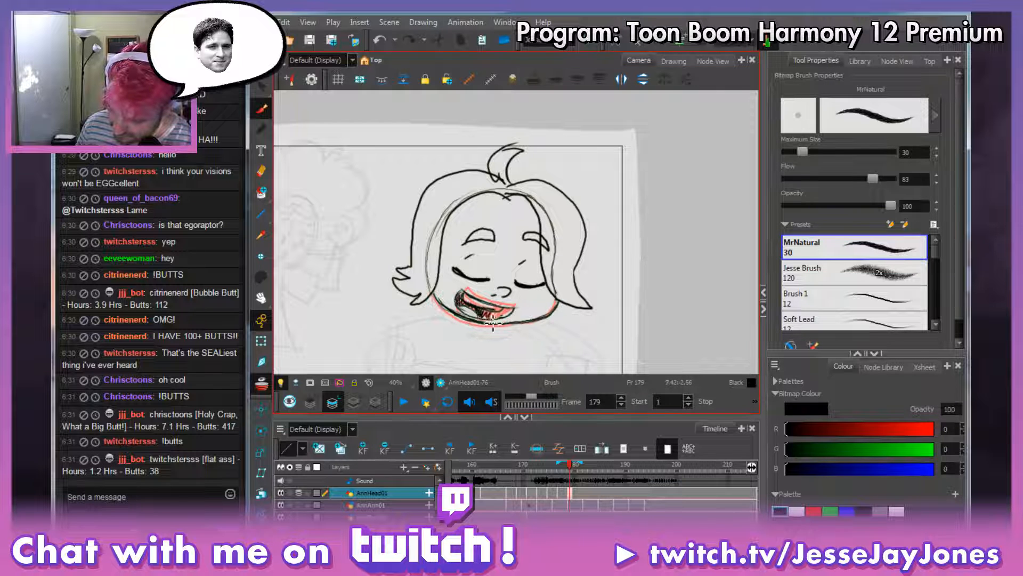
pyautogui.moveTo(493, 323); pyautogui.dragTo(501, 315)
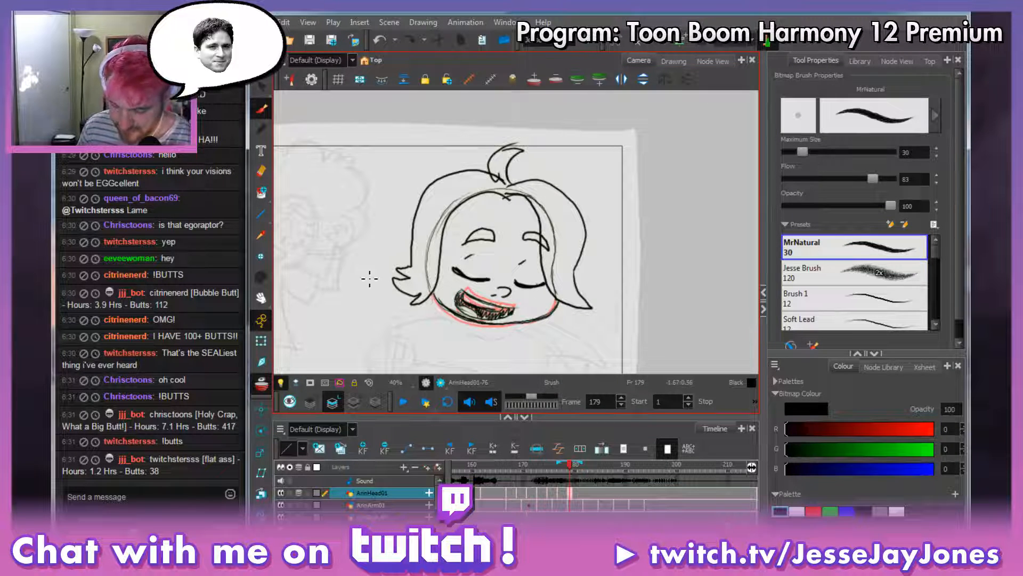
# Duplicate the head drawing at frame 181 and erase the mouth and jawline from the copy.
pyautogui.moveTo(570, 466); pyautogui.dragTo(581, 478)
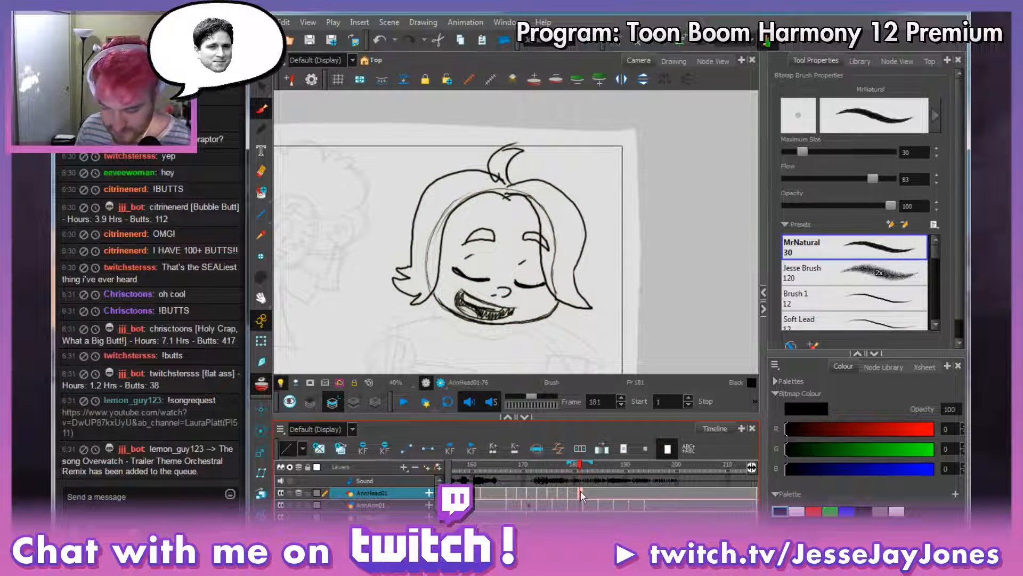
pyautogui.hotkey('alt', 'shift', 'd')
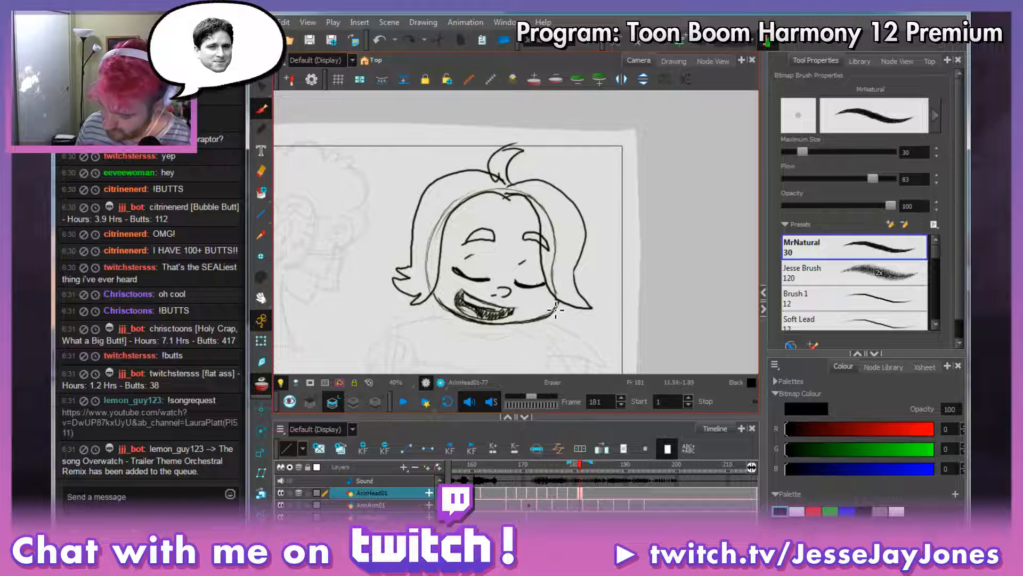
pyautogui.moveTo(559, 305)
pyautogui.mouseDown()
pyautogui.moveTo(507, 325)
pyautogui.moveTo(502, 311)
pyautogui.moveTo(523, 312)
pyautogui.moveTo(443, 300)
pyautogui.moveTo(468, 335)
pyautogui.mouseUp()
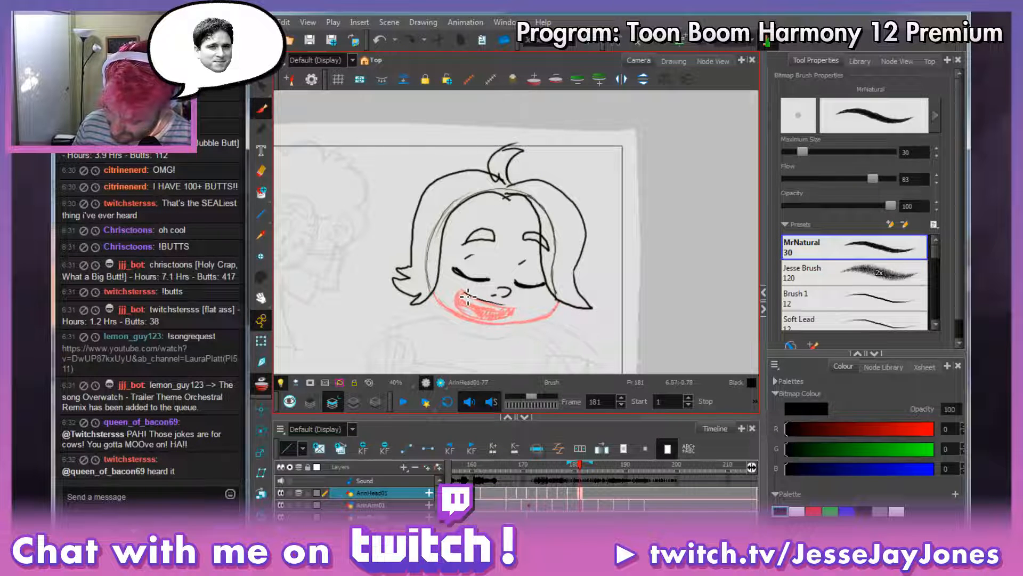
# Draw a narrower open mouth and a slightly higher jawline on the head drawing at frame 181.
pyautogui.moveTo(468, 297)
pyautogui.mouseDown()
pyautogui.moveTo(509, 308)
pyautogui.moveTo(490, 317)
pyautogui.moveTo(467, 308)
pyautogui.moveTo(469, 297)
pyautogui.moveTo(507, 314)
pyautogui.mouseUp()
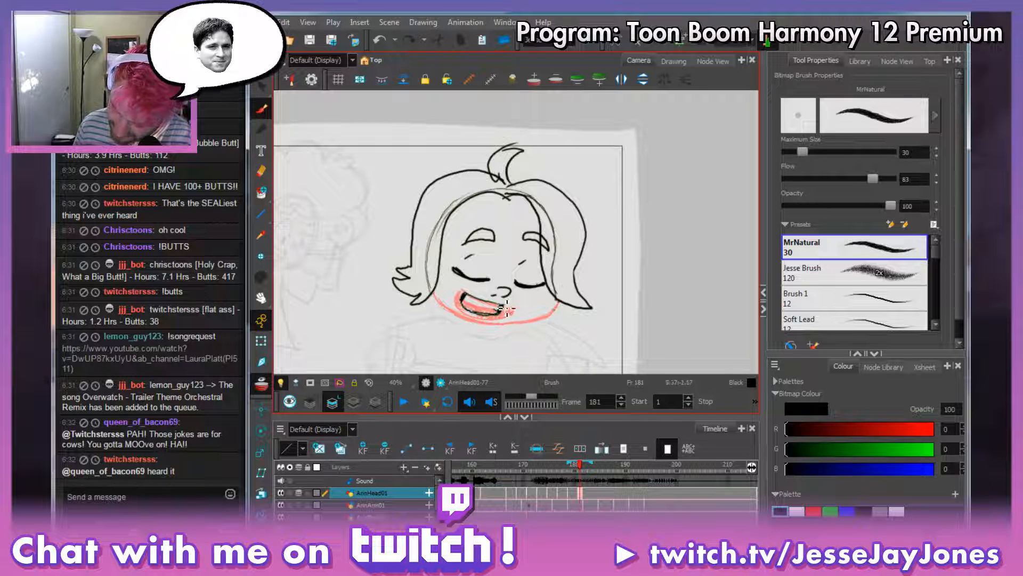
pyautogui.moveTo(473, 297); pyautogui.dragTo(476, 301)
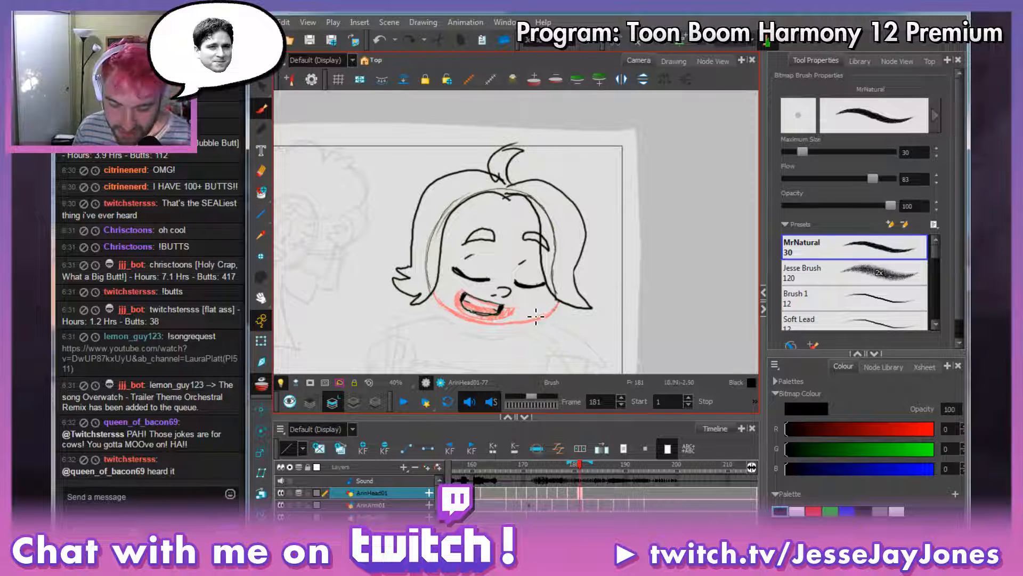
pyautogui.press('space')
pyautogui.moveTo(553, 309); pyautogui.dragTo(545, 307)
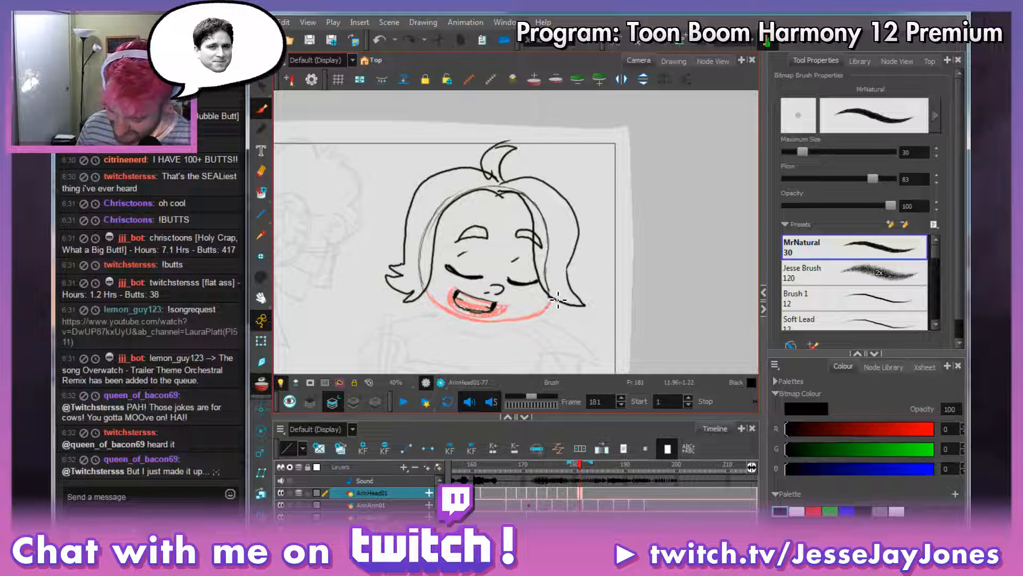
pyautogui.press('space')
pyautogui.moveTo(571, 319); pyautogui.dragTo(578, 322)
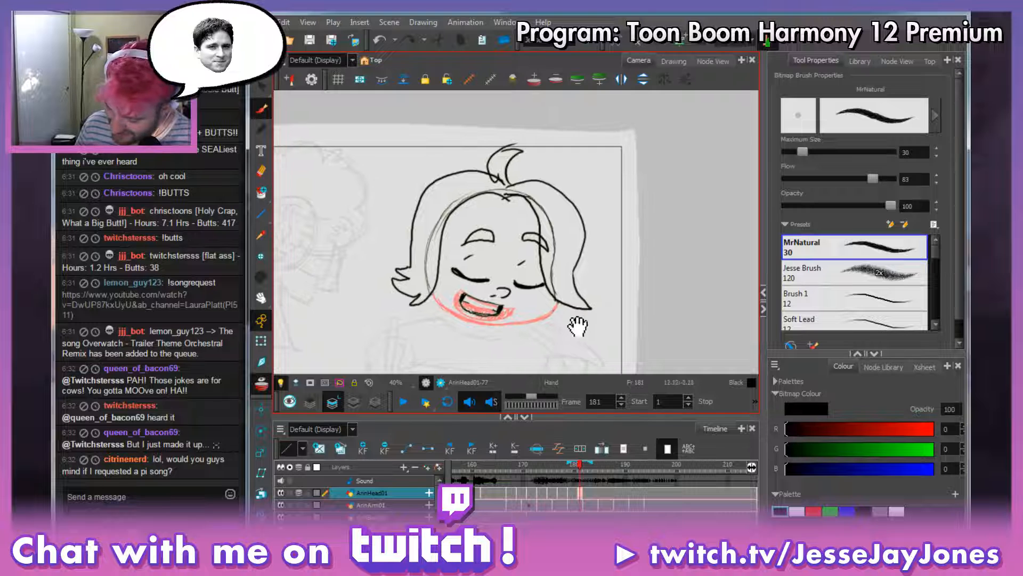
pyautogui.press('space')
pyautogui.moveTo(518, 210)
pyautogui.mouseDown()
pyautogui.moveTo(528, 220)
pyautogui.moveTo(517, 233)
pyautogui.mouseUp()
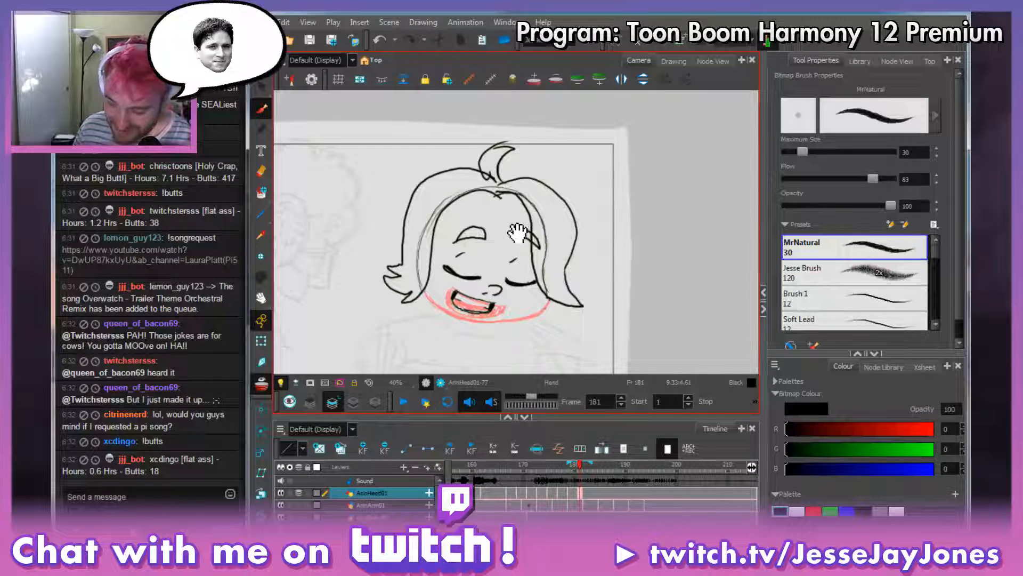
pyautogui.press('space')
pyautogui.moveTo(568, 300); pyautogui.dragTo(569, 292)
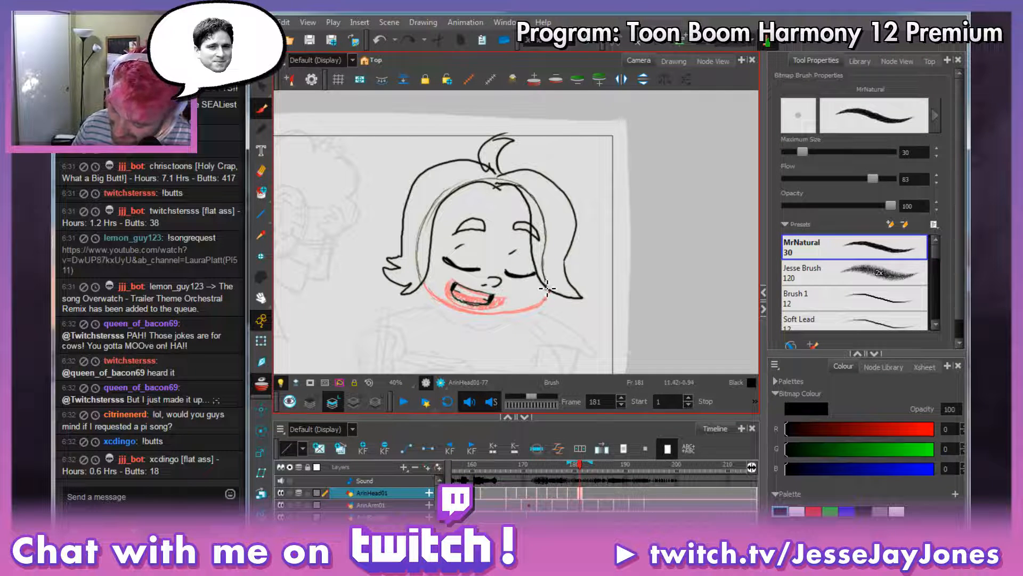
pyautogui.moveTo(535, 304)
pyautogui.mouseDown()
pyautogui.moveTo(547, 292)
pyautogui.moveTo(480, 318)
pyautogui.moveTo(422, 277)
pyautogui.mouseUp()
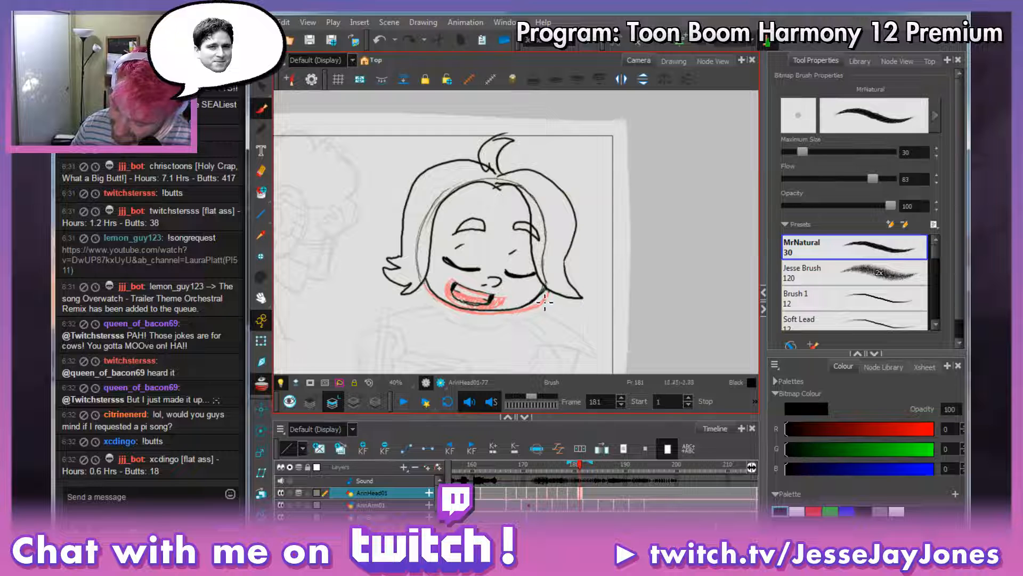
pyautogui.moveTo(539, 303); pyautogui.dragTo(496, 315)
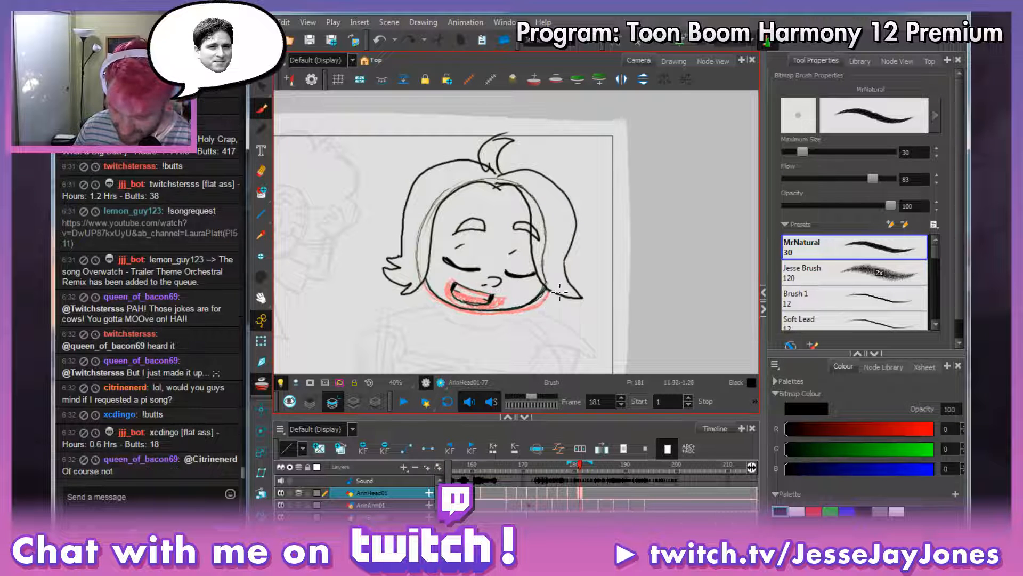
pyautogui.hotkey('alt', 's')
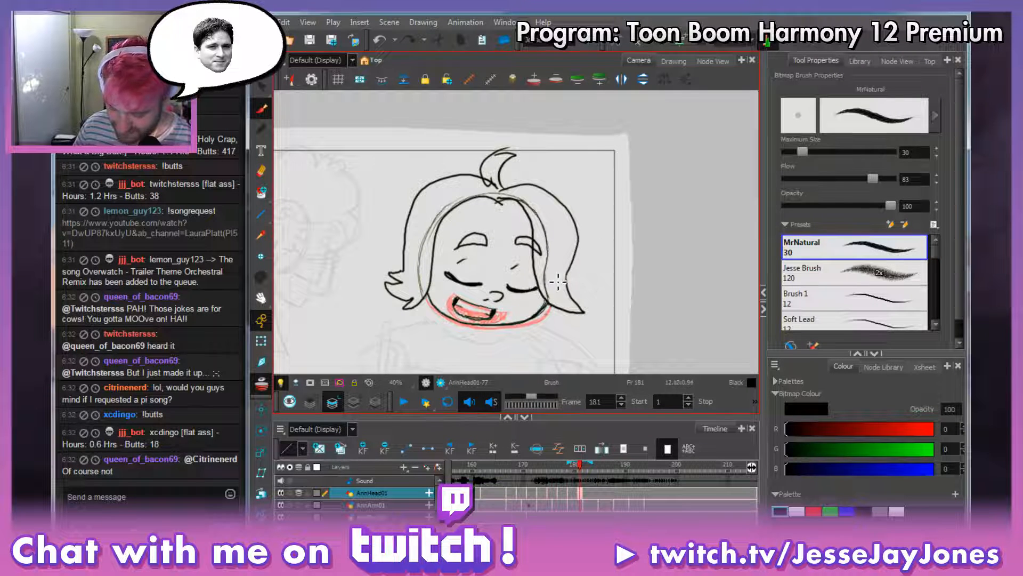
# Compare the new head drawing at frame 181 with the one at frame 179.
pyautogui.press('space')
pyautogui.moveTo(564, 275)
pyautogui.mouseDown()
pyautogui.moveTo(647, 339)
pyautogui.moveTo(624, 325)
pyautogui.mouseUp()
pyautogui.press(',')
pyautogui.press(',')
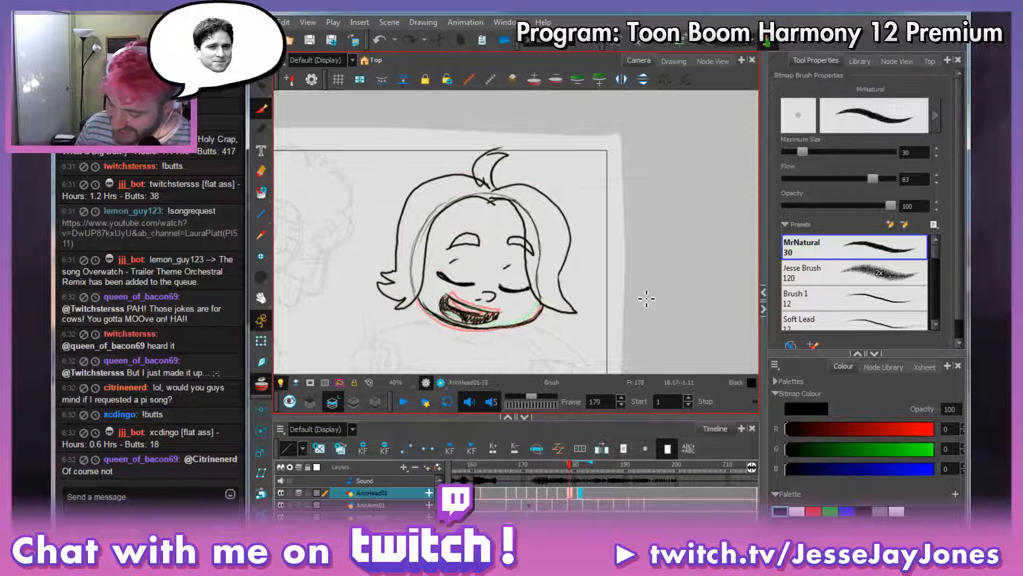
pyautogui.press('.')
pyautogui.press('.')
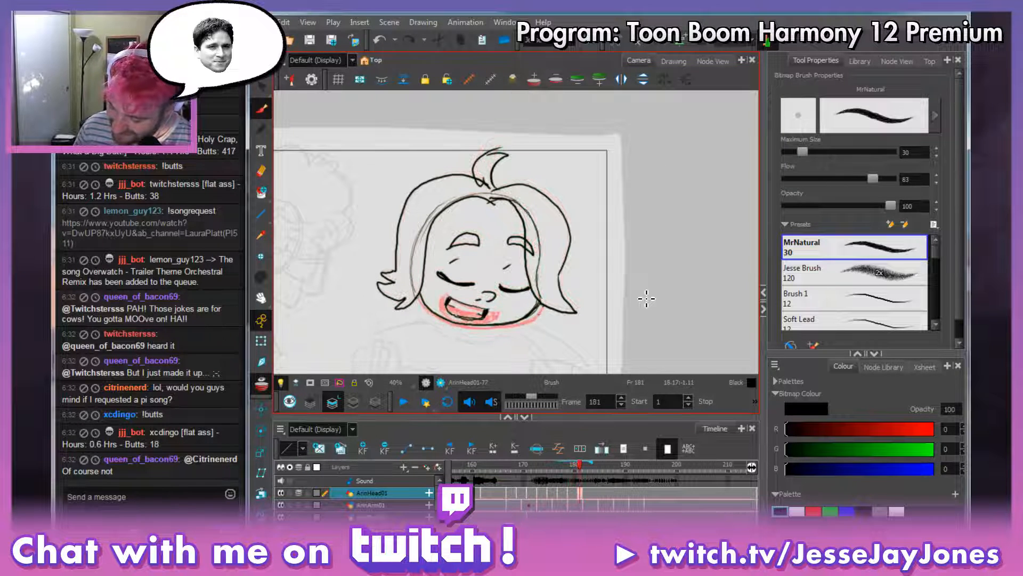
# Flip between the head drawing at frame 181 and the preceding drawings to check the mouth and jaw movement.
pyautogui.press(',')
pyautogui.press(',')
pyautogui.press(',')
pyautogui.press('.')
pyautogui.press('.')
pyautogui.press('.')
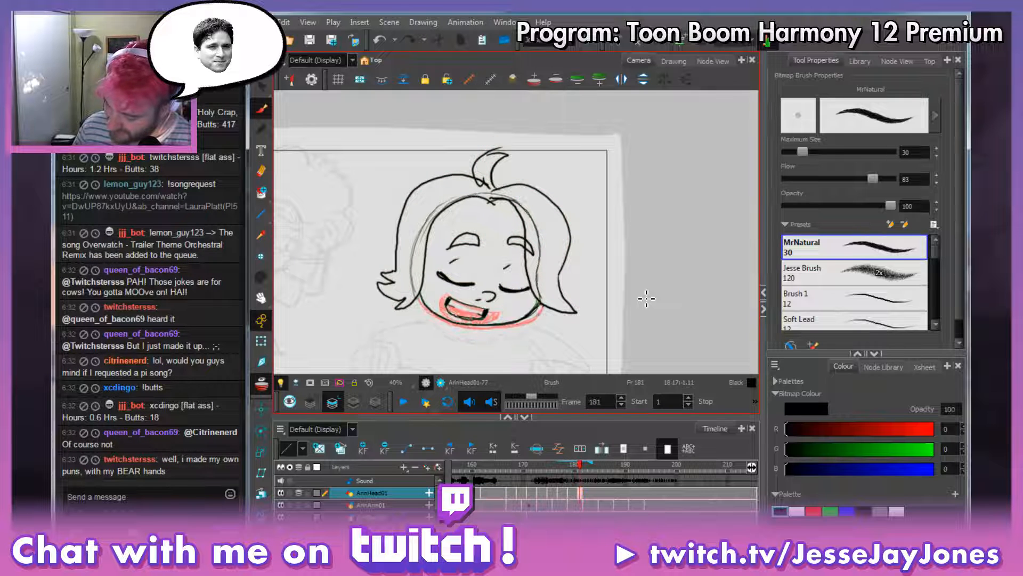
pyautogui.press(',')
pyautogui.press(',')
pyautogui.press(',')
pyautogui.press('.')
pyautogui.press('.')
pyautogui.press('.')
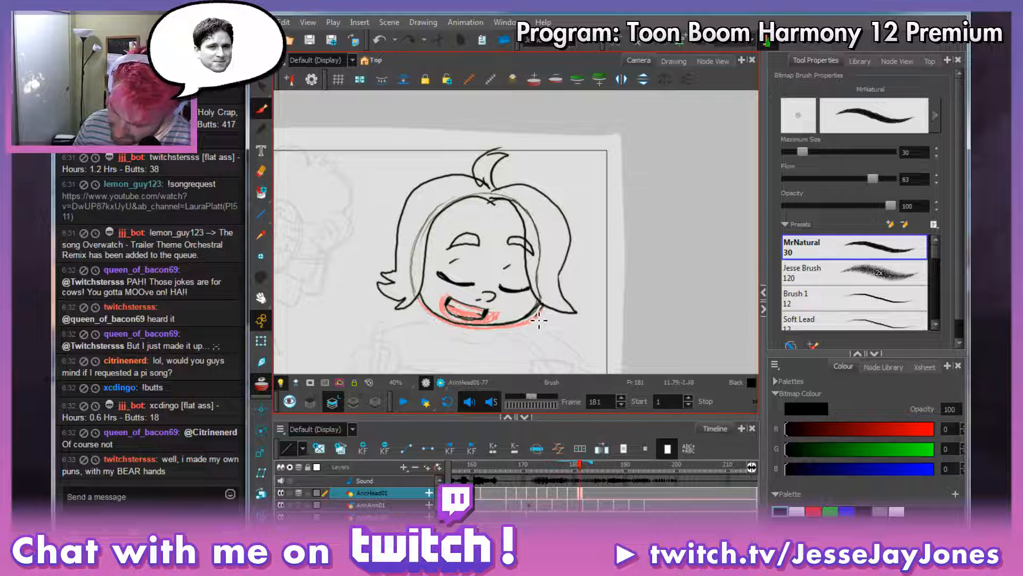
# Touch up the jawline beside the chin on the head drawing at frame 181 and compare it with the previous frame.
pyautogui.moveTo(528, 323)
pyautogui.mouseDown()
pyautogui.moveTo(514, 327)
pyautogui.moveTo(539, 305)
pyautogui.moveTo(531, 320)
pyautogui.moveTo(520, 313)
pyautogui.mouseUp()
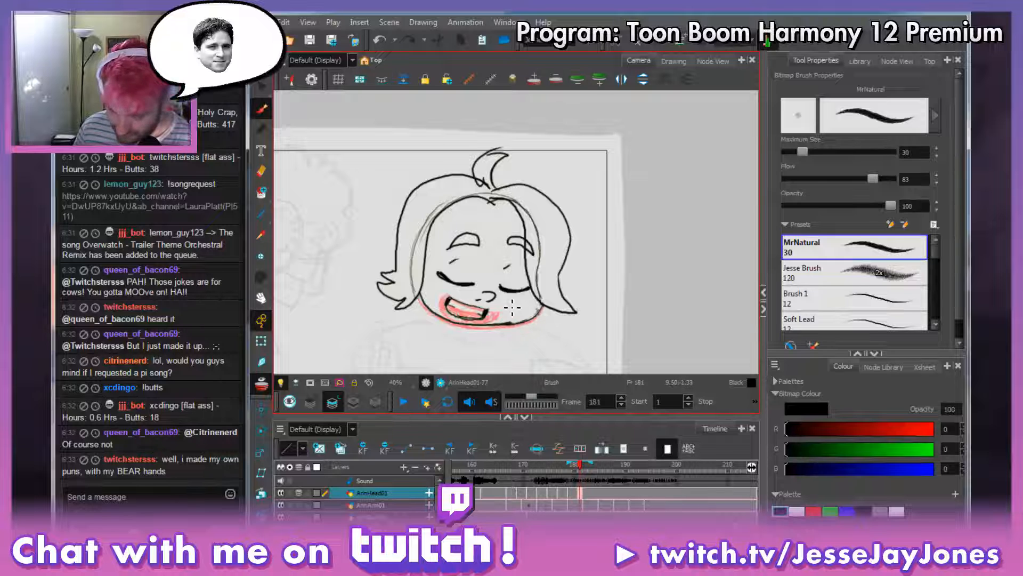
pyautogui.hotkey('alt', 's')
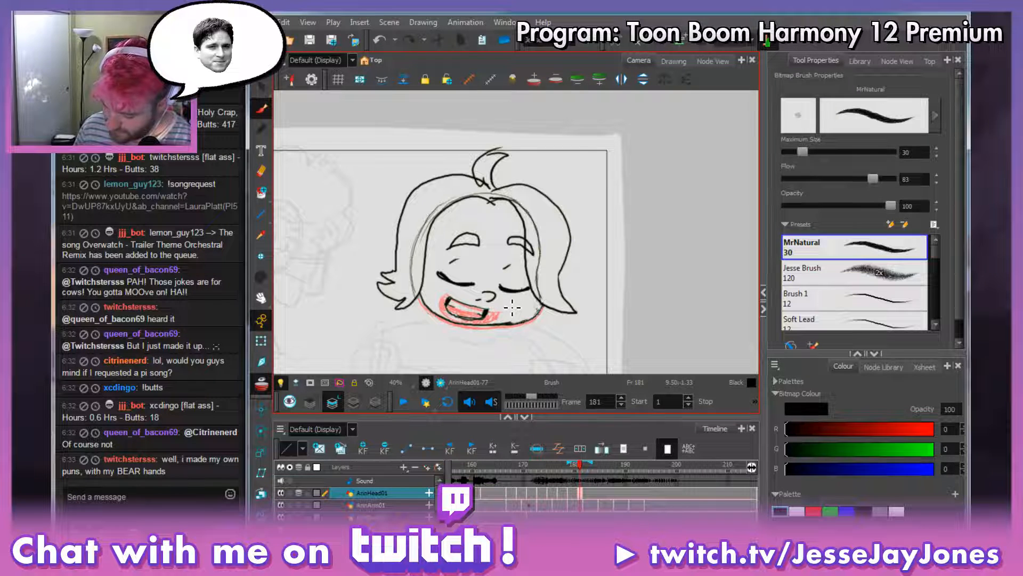
pyautogui.press(',')
pyautogui.press('.')
# Swap the head drawing exposed at frame 184 for drawing 12, the wide open laughing mouth used at frame 177.
pyautogui.press('.')
pyautogui.press('.')
pyautogui.press('.')
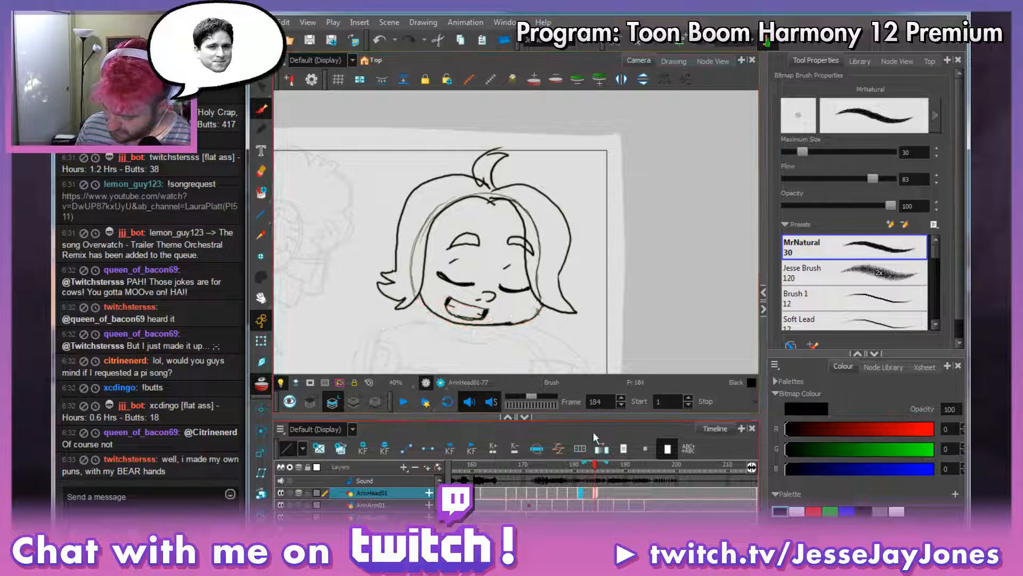
pyautogui.moveTo(590, 465)
pyautogui.mouseDown()
pyautogui.moveTo(556, 465)
pyautogui.moveTo(596, 471)
pyautogui.moveTo(562, 481)
pyautogui.moveTo(593, 483)
pyautogui.mouseUp()
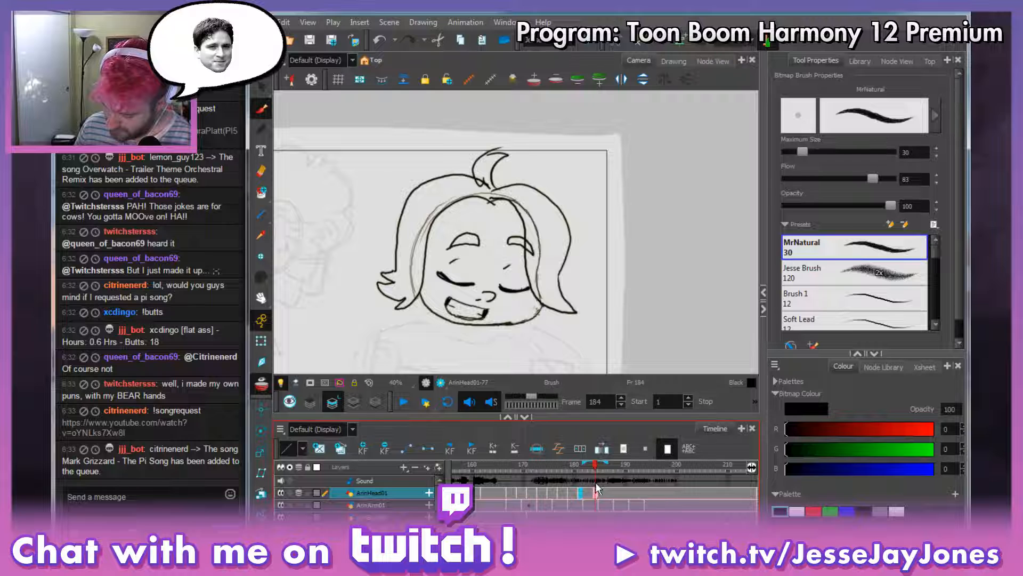
pyautogui.click(594, 494)
pyautogui.click(595, 493)
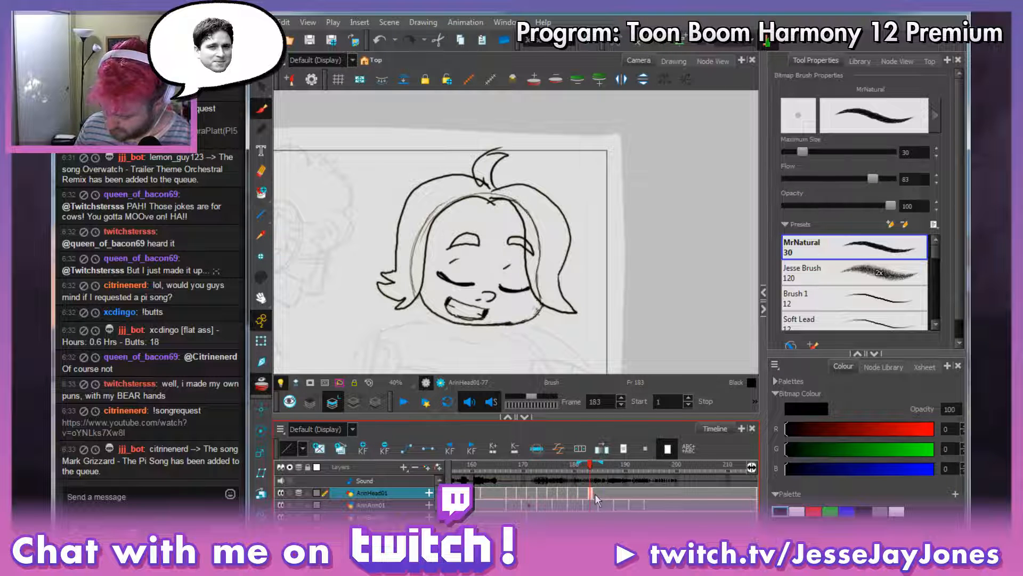
pyautogui.press('[')
pyautogui.press('[')
pyautogui.press('[')
pyautogui.press('[')
pyautogui.press('[')
pyautogui.press('[')
pyautogui.press('[')
pyautogui.press('[')
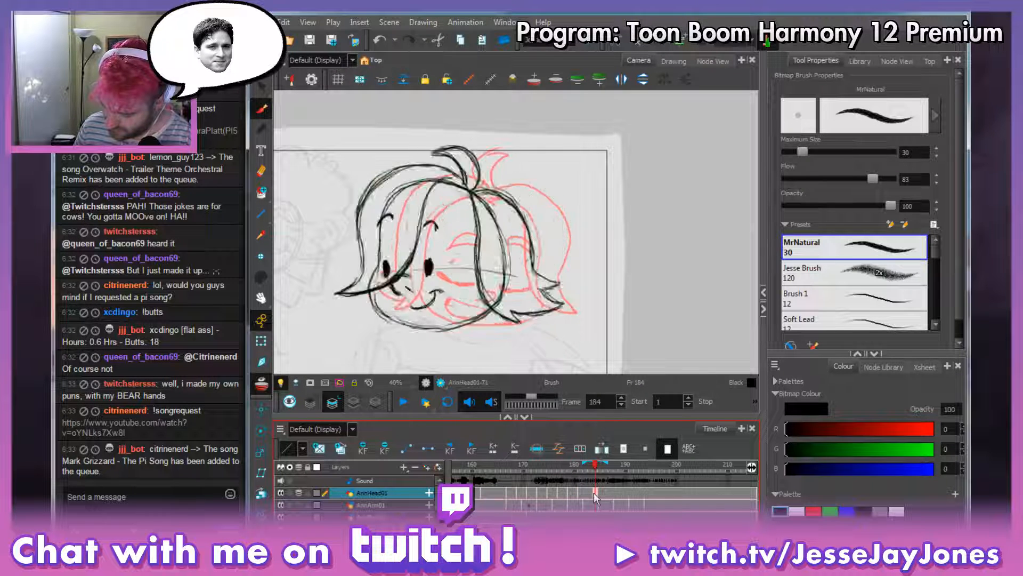
pyautogui.press('[')
pyautogui.press('[')
pyautogui.press('[')
pyautogui.press('[')
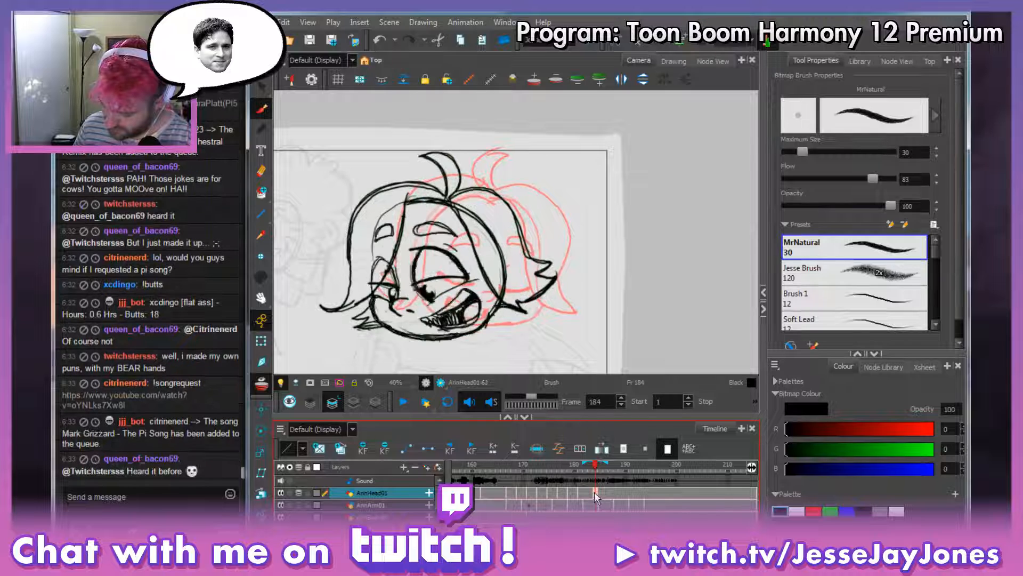
pyautogui.press('[')
pyautogui.press('[')
pyautogui.press('[')
pyautogui.press('[')
pyautogui.press('[')
pyautogui.press('[')
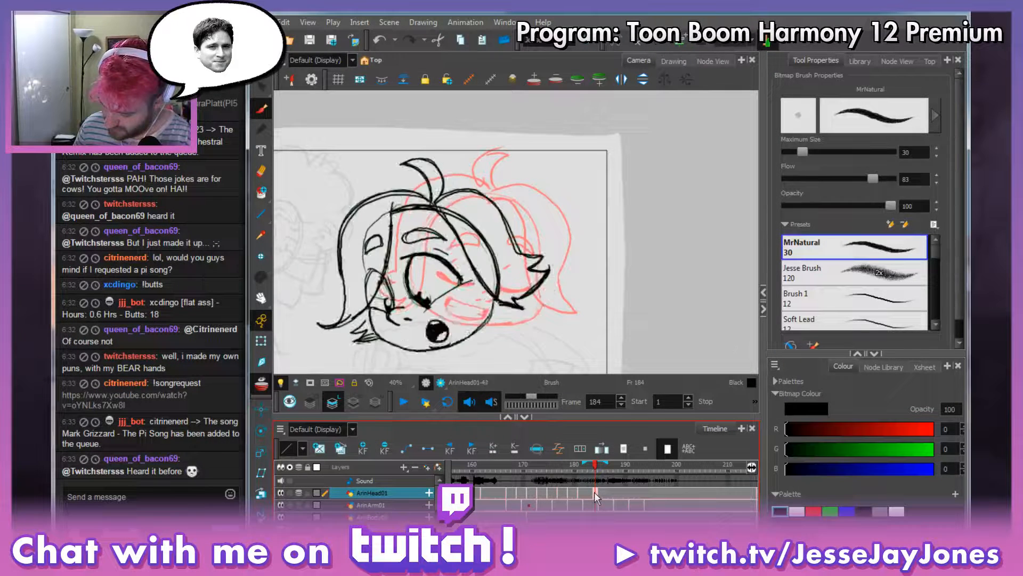
pyautogui.press('[')
pyautogui.press('[')
pyautogui.press('[')
pyautogui.press('[')
pyautogui.press('[')
pyautogui.press('[')
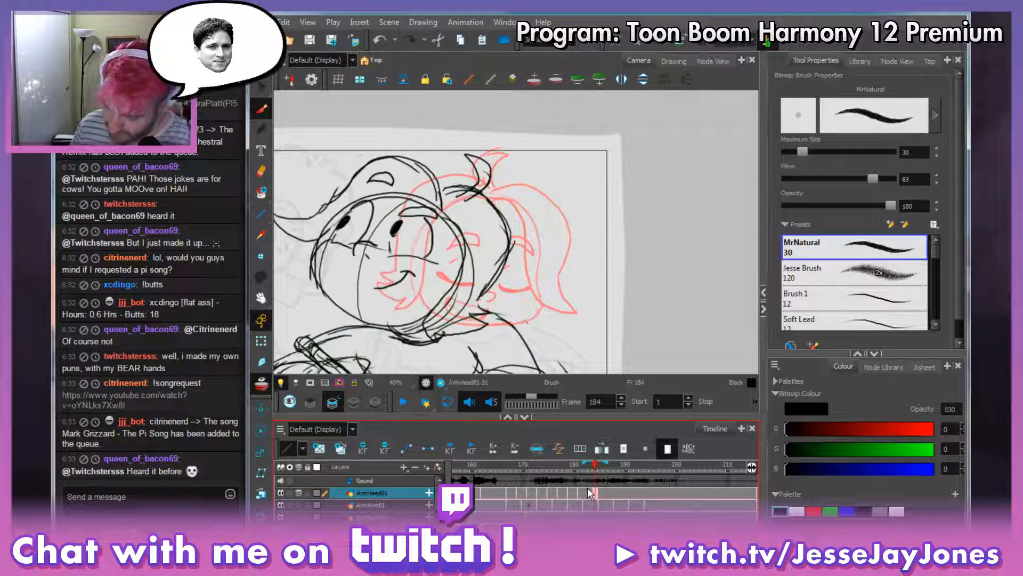
pyautogui.press('[')
pyautogui.press('[')
pyautogui.press('[')
pyautogui.press('[')
pyautogui.press('[')
pyautogui.press('[')
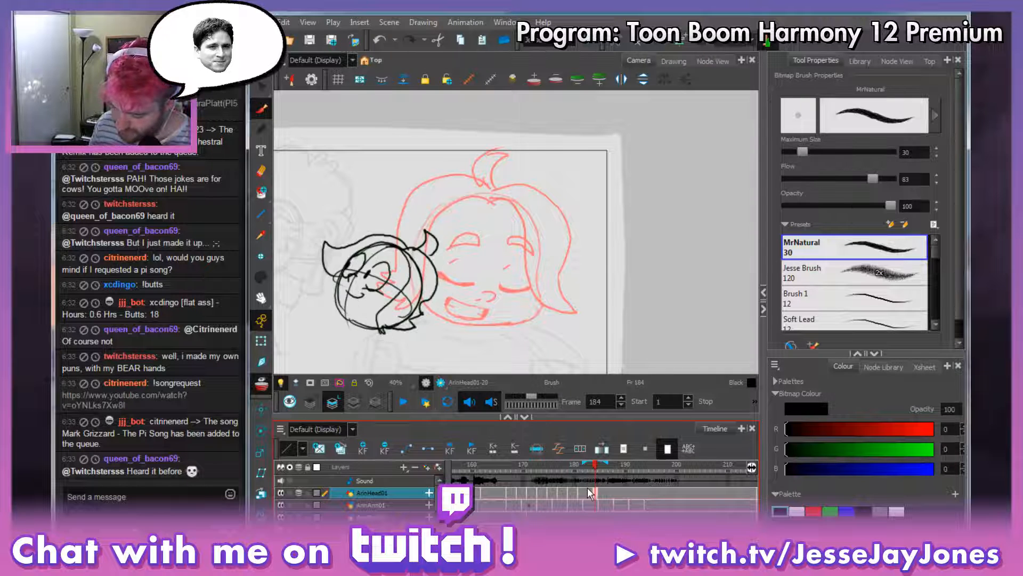
pyautogui.click(588, 488)
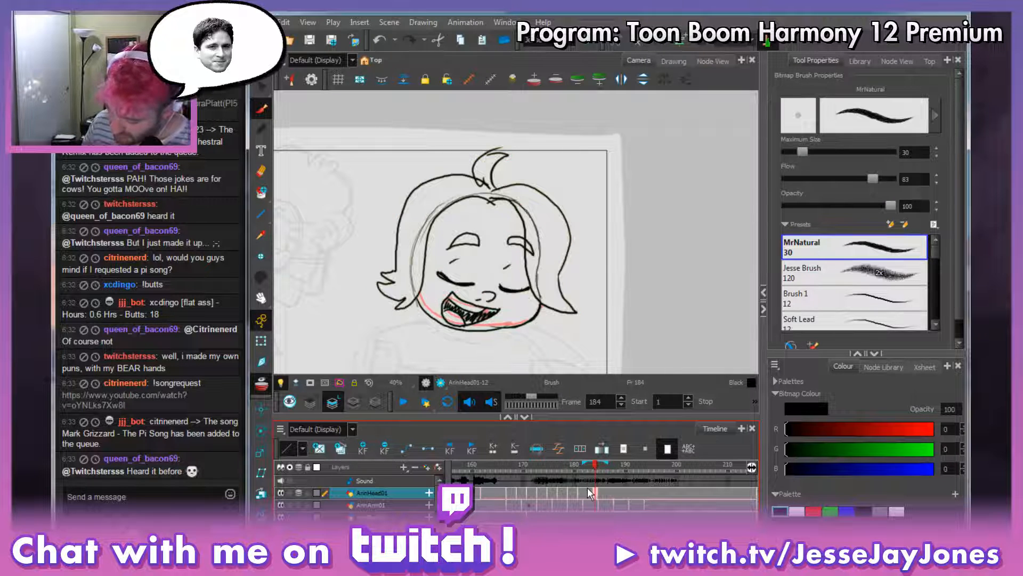
# Repeat the laughing head drawings from frames 177 to 181 along the head layer up to frame 193.
pyautogui.moveTo(590, 465); pyautogui.dragTo(574, 468)
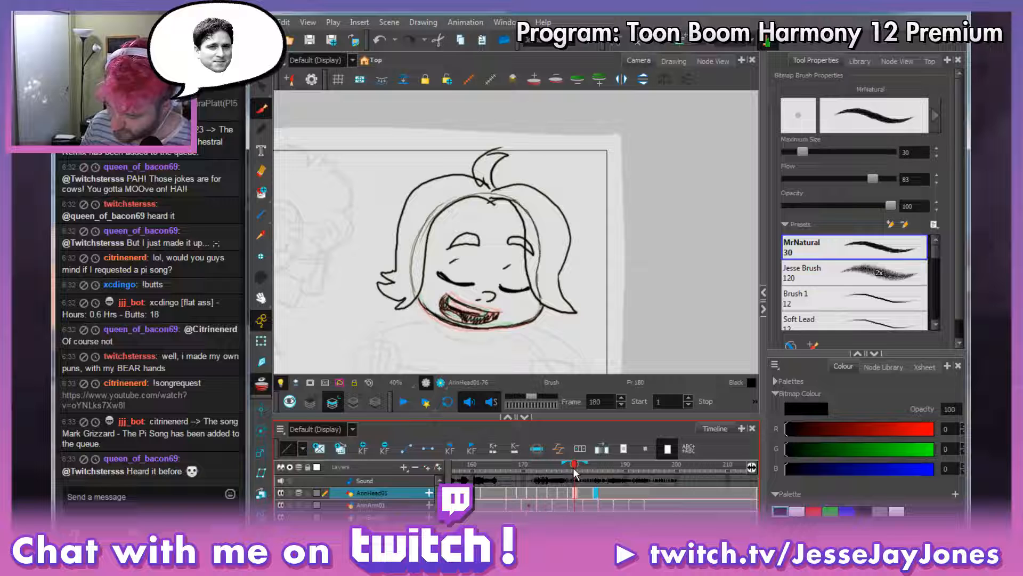
pyautogui.click(605, 495)
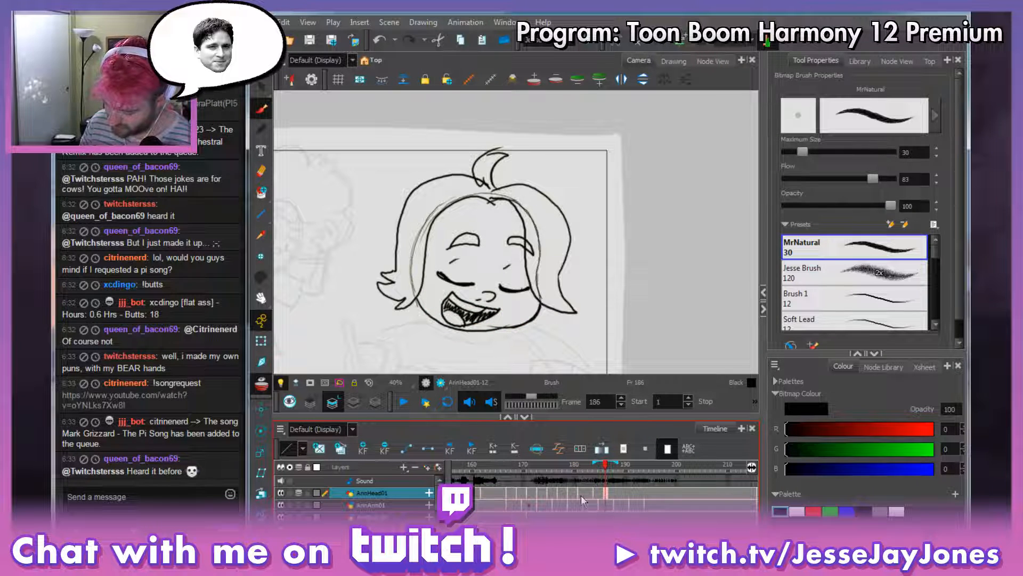
pyautogui.click(560, 493)
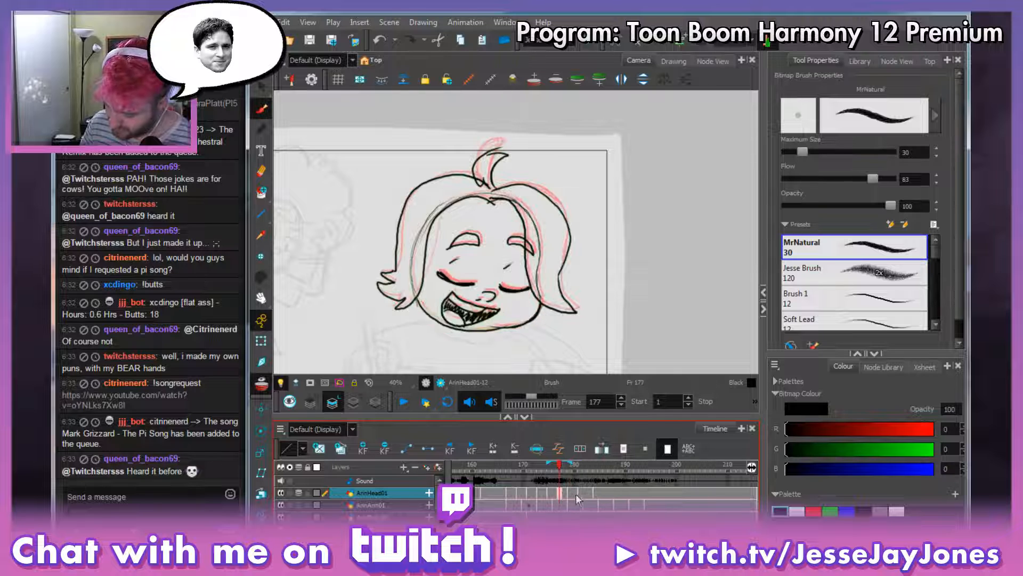
pyautogui.click(581, 494)
pyautogui.click(605, 494)
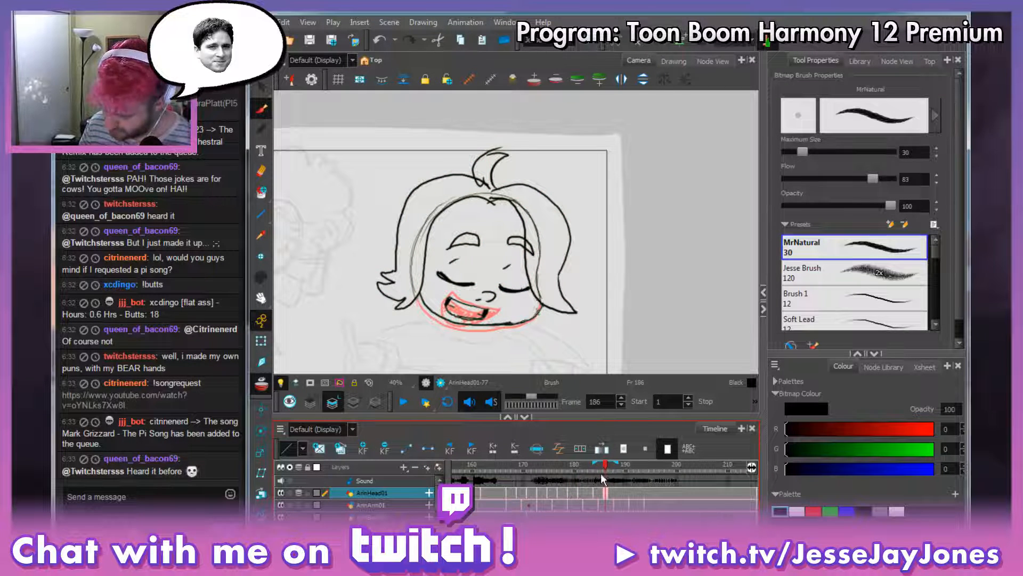
pyautogui.moveTo(602, 478)
pyautogui.mouseDown()
pyautogui.moveTo(568, 468)
pyautogui.moveTo(592, 492)
pyautogui.moveTo(616, 489)
pyautogui.moveTo(604, 472)
pyautogui.moveTo(630, 475)
pyautogui.moveTo(617, 493)
pyautogui.moveTo(630, 497)
pyautogui.moveTo(606, 467)
pyautogui.moveTo(545, 473)
pyautogui.moveTo(651, 477)
pyautogui.moveTo(641, 488)
pyautogui.mouseUp()
pyautogui.click(566, 492)
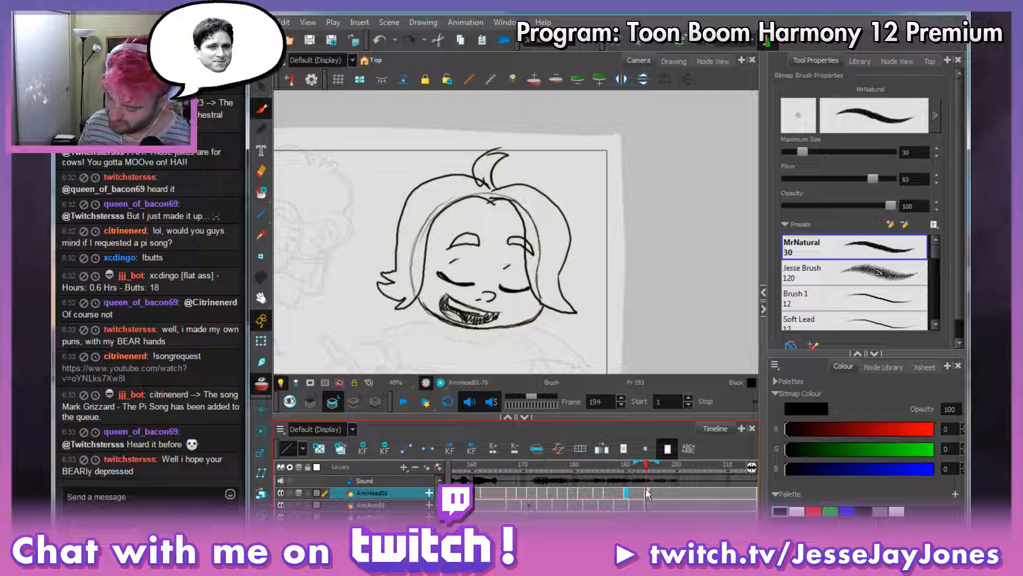
# Duplicate the head drawing at frame 194 and erase the mouth and jawline from the copy.
pyautogui.click(648, 494)
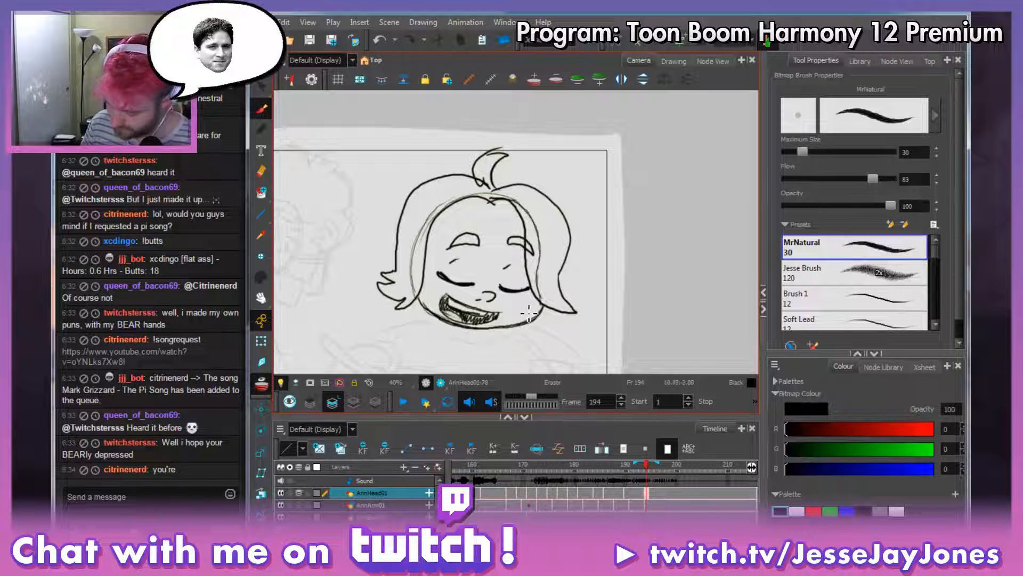
pyautogui.moveTo(529, 313)
pyautogui.mouseDown()
pyautogui.moveTo(547, 326)
pyautogui.moveTo(541, 314)
pyautogui.moveTo(511, 335)
pyautogui.moveTo(532, 314)
pyautogui.moveTo(471, 325)
pyautogui.moveTo(424, 309)
pyautogui.mouseUp()
pyautogui.hotkey('alt', 'b')
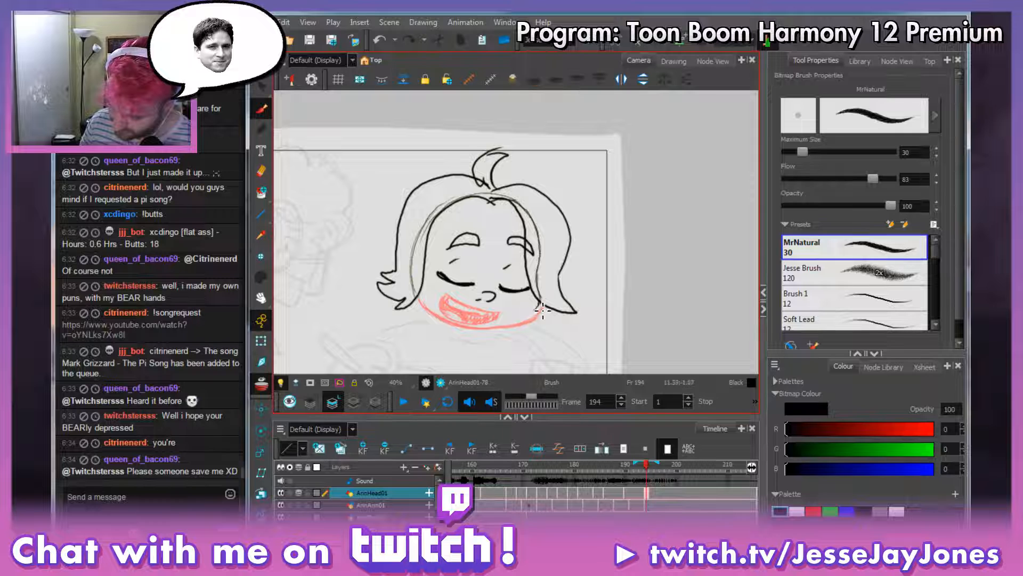
# Draw a slightly higher jawline on the head drawing at frame 194 and compare it with frame 193.
pyautogui.moveTo(543, 309)
pyautogui.mouseDown()
pyautogui.moveTo(525, 323)
pyautogui.moveTo(470, 326)
pyautogui.moveTo(418, 292)
pyautogui.mouseUp()
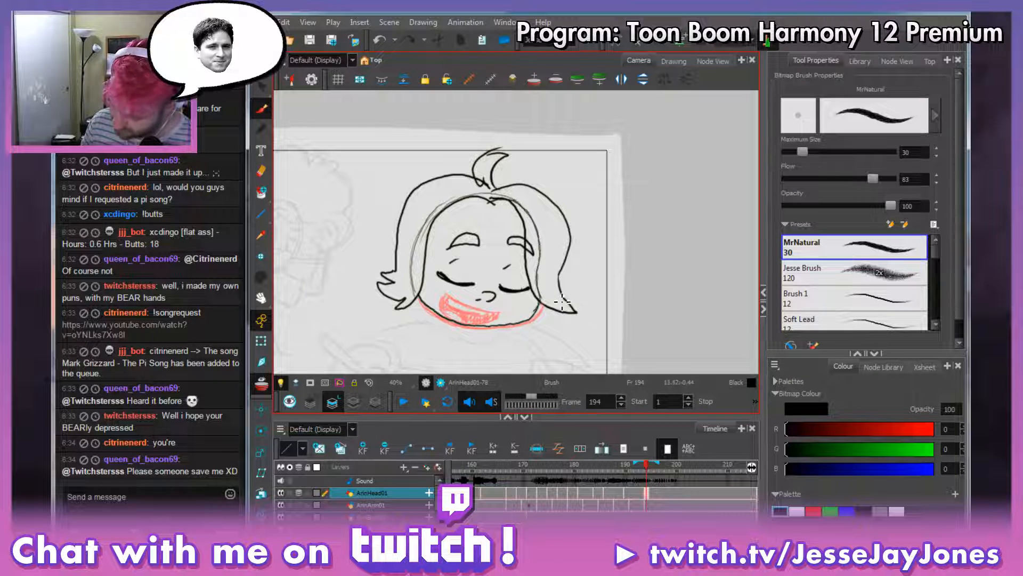
pyautogui.moveTo(543, 306)
pyautogui.mouseDown()
pyautogui.moveTo(536, 324)
pyautogui.moveTo(542, 311)
pyautogui.moveTo(538, 321)
pyautogui.moveTo(472, 327)
pyautogui.moveTo(423, 296)
pyautogui.mouseUp()
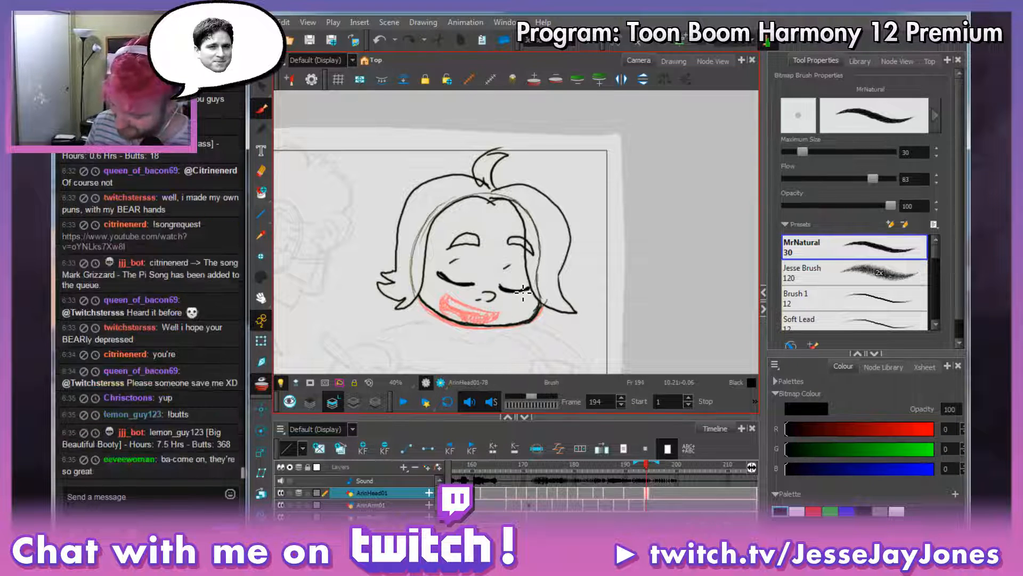
pyautogui.press(',')
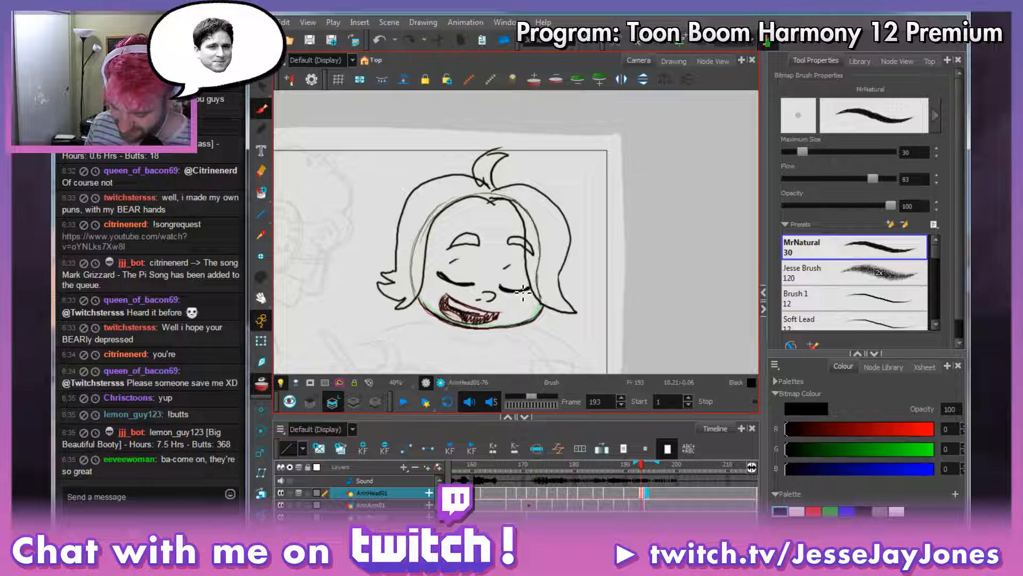
pyautogui.press('.')
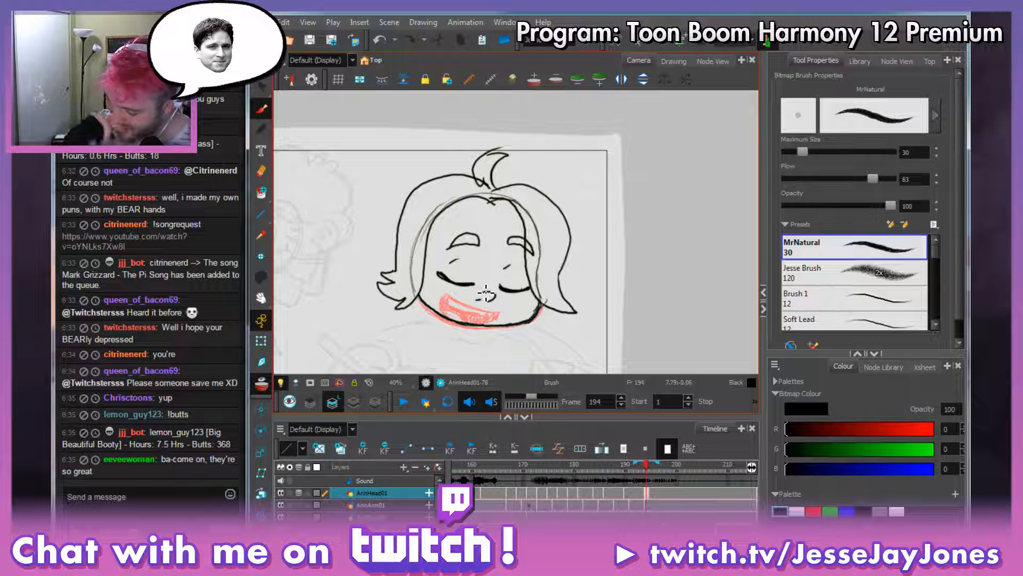
pyautogui.moveTo(483, 294); pyautogui.dragTo(493, 299)
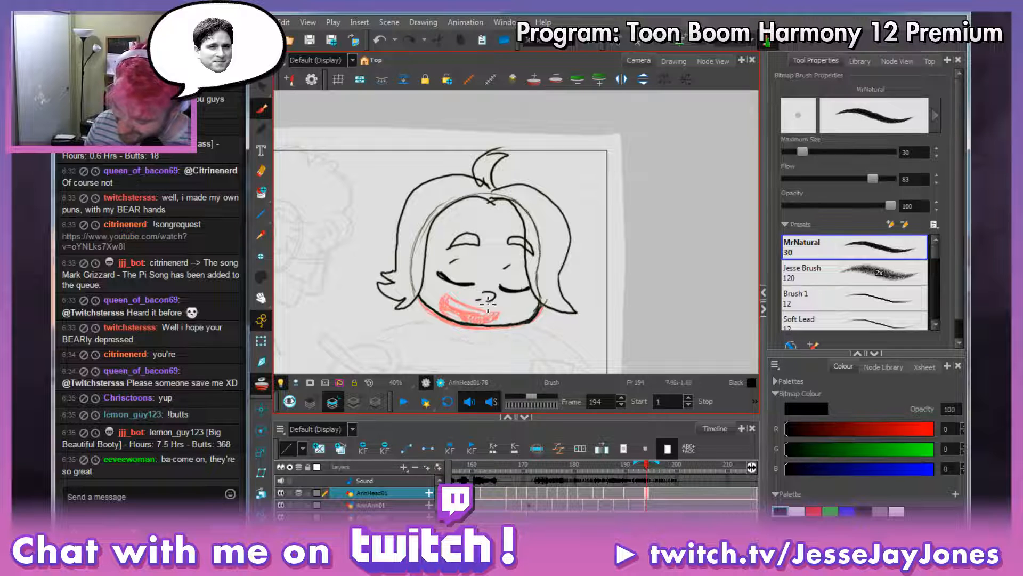
pyautogui.hotkey('alt', 's')
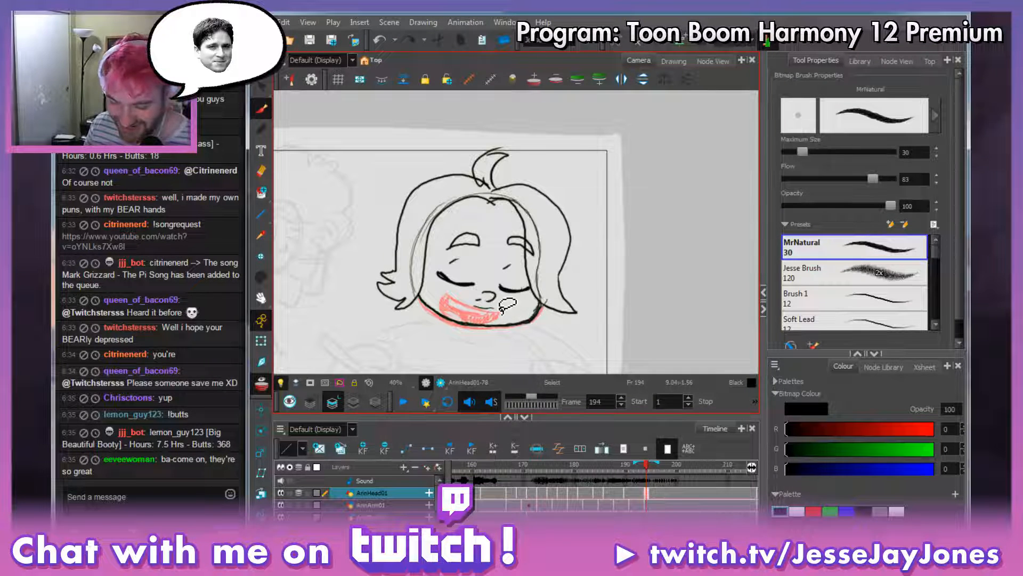
pyautogui.hotkey('ctrl', 'z')
# Draw the upper lip line and the open mouth outline on the head drawing at frame 194, checking against frame 193.
pyautogui.hotkey('alt', 'b')
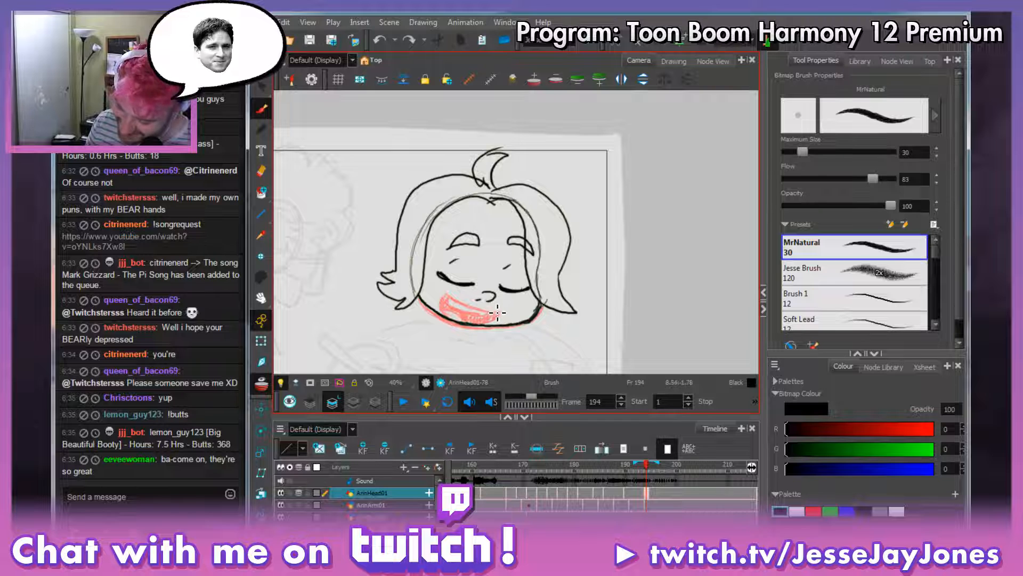
pyautogui.moveTo(498, 313); pyautogui.dragTo(453, 296)
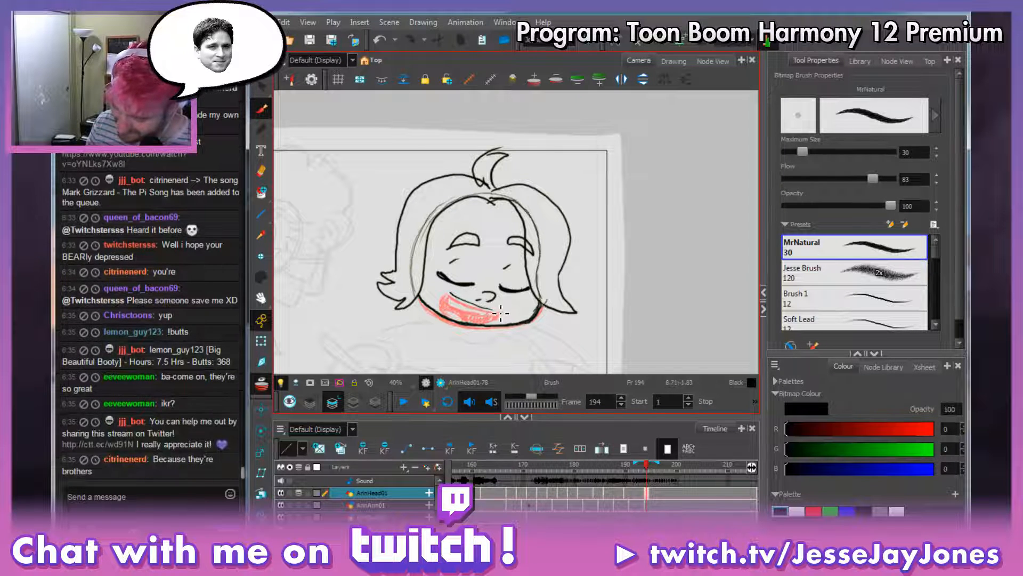
pyautogui.moveTo(458, 297)
pyautogui.mouseDown()
pyautogui.moveTo(466, 318)
pyautogui.moveTo(498, 313)
pyautogui.moveTo(489, 323)
pyautogui.moveTo(461, 320)
pyautogui.moveTo(456, 297)
pyautogui.moveTo(449, 304)
pyautogui.moveTo(488, 323)
pyautogui.moveTo(496, 313)
pyautogui.moveTo(478, 323)
pyautogui.moveTo(453, 304)
pyautogui.mouseUp()
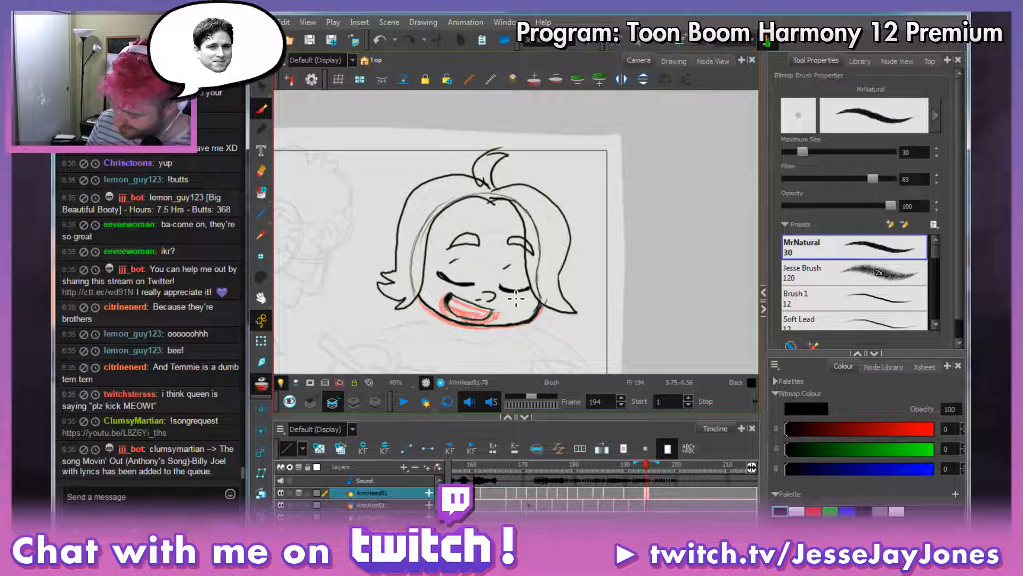
pyautogui.press(',')
pyautogui.moveTo(640, 466)
pyautogui.mouseDown()
pyautogui.moveTo(616, 468)
pyautogui.moveTo(642, 469)
pyautogui.mouseUp()
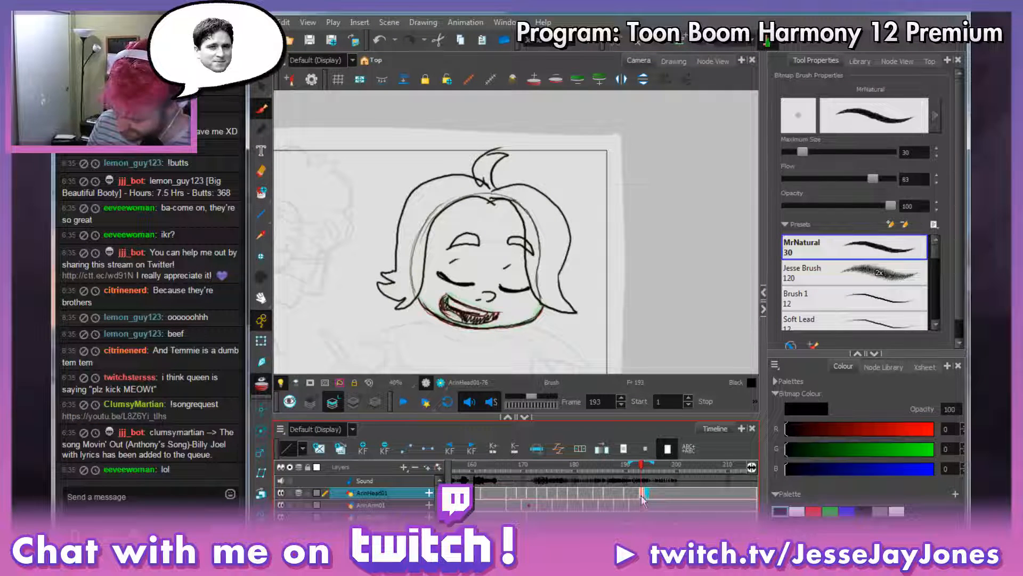
pyautogui.click(648, 492)
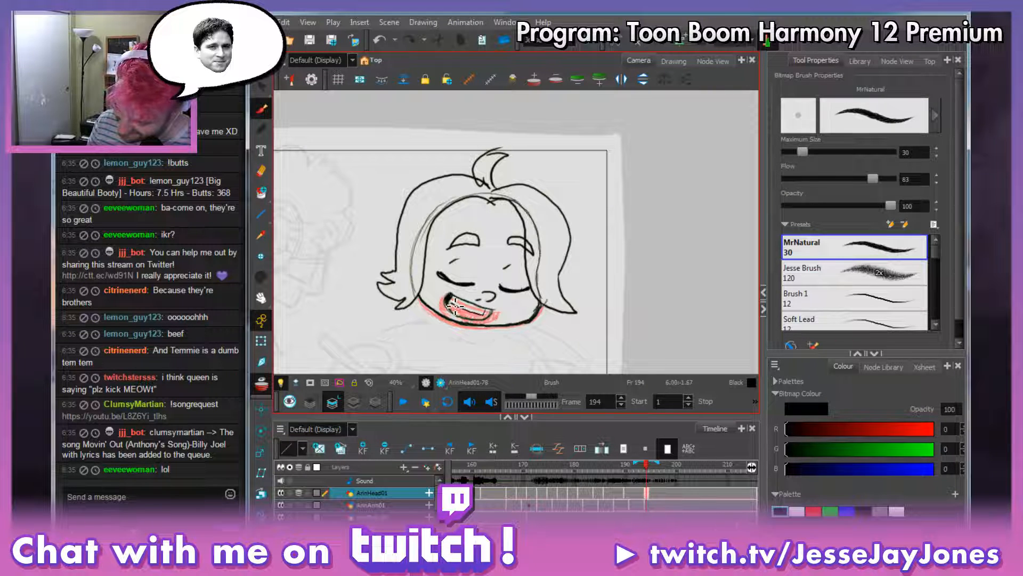
# Draw the teeth line and shade the inside of the mouth black on the head drawing at frame 194.
pyautogui.moveTo(446, 298); pyautogui.dragTo(483, 318)
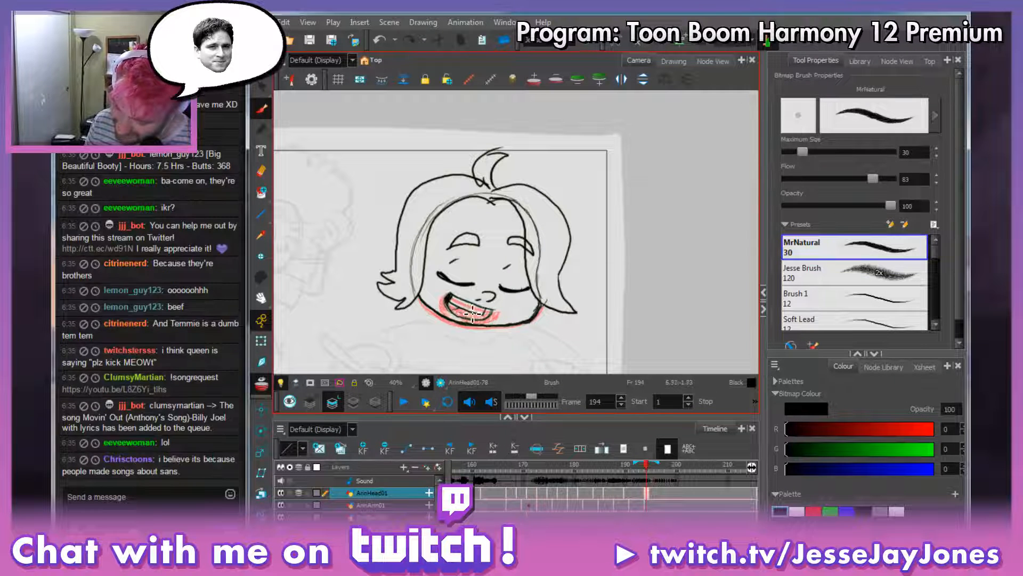
pyautogui.moveTo(454, 309); pyautogui.dragTo(496, 314)
pyautogui.hotkey('alt', 'e')
pyautogui.hotkey('alt', 'b')
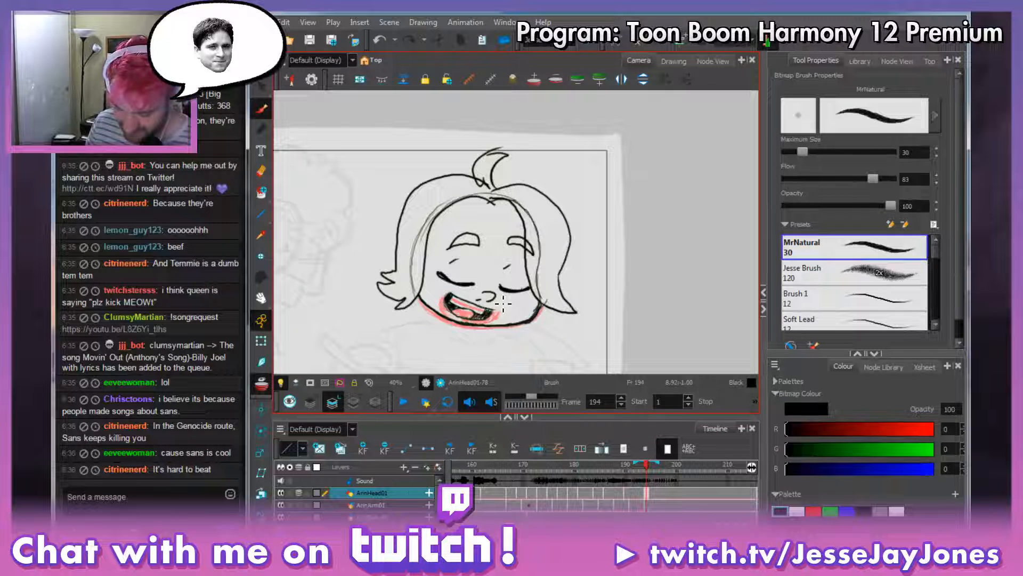
pyautogui.press('space')
pyautogui.moveTo(522, 314)
pyautogui.mouseDown()
pyautogui.moveTo(539, 318)
pyautogui.moveTo(527, 320)
pyautogui.moveTo(538, 328)
pyautogui.mouseUp()
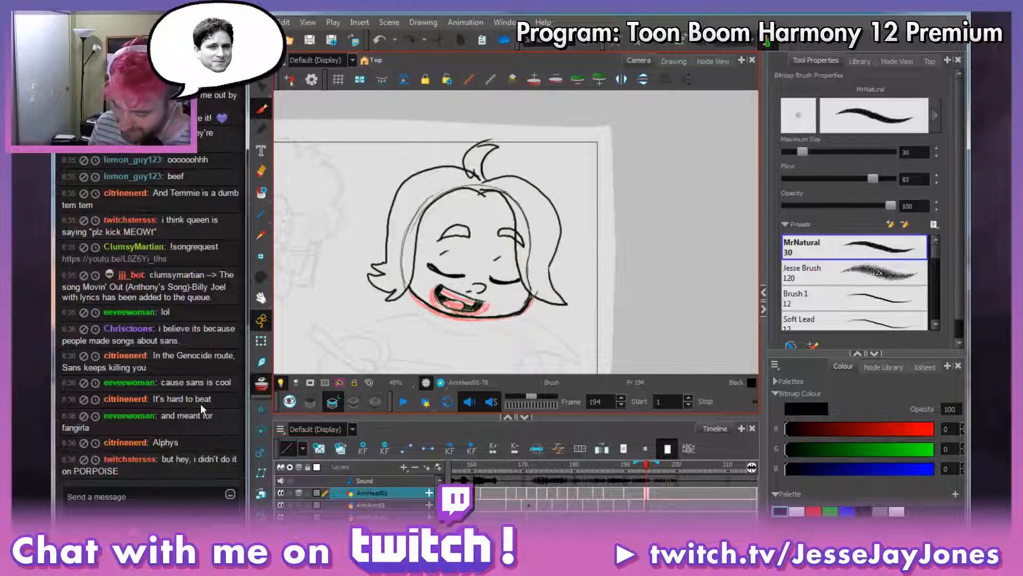
pyautogui.press('space')
pyautogui.moveTo(531, 300)
pyautogui.mouseDown()
pyautogui.moveTo(529, 309)
pyautogui.moveTo(514, 266)
pyautogui.mouseUp()
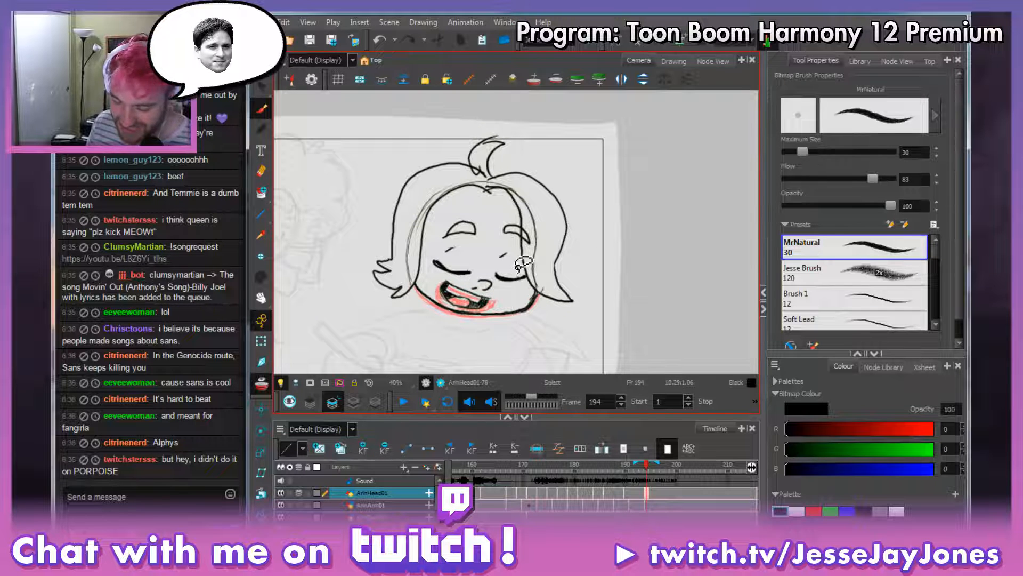
# Compare the redrawn mouth at frame 194 with the head drawing at frame 193 and save the scene.
pyautogui.click(300, 42)
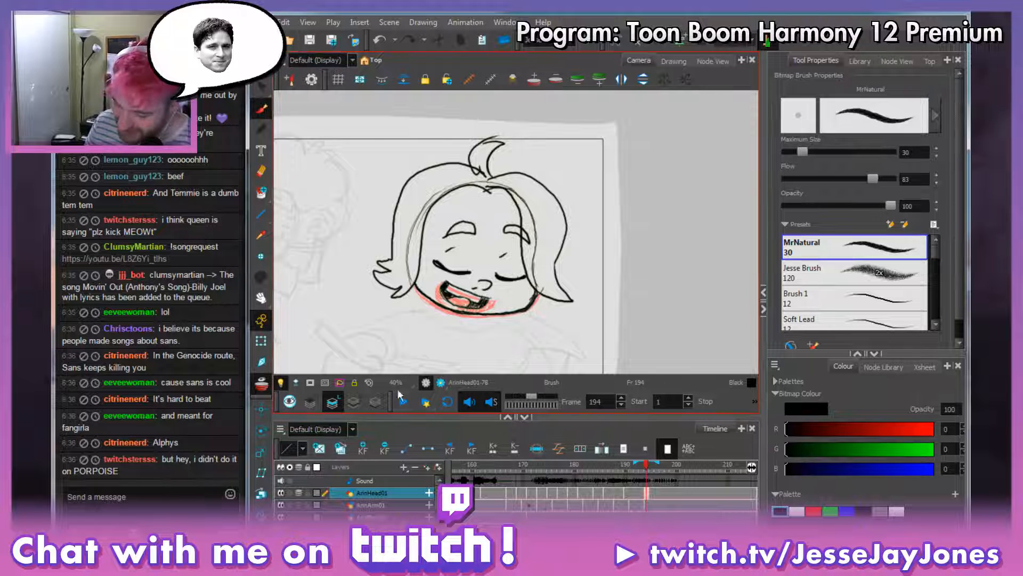
pyautogui.click(651, 463)
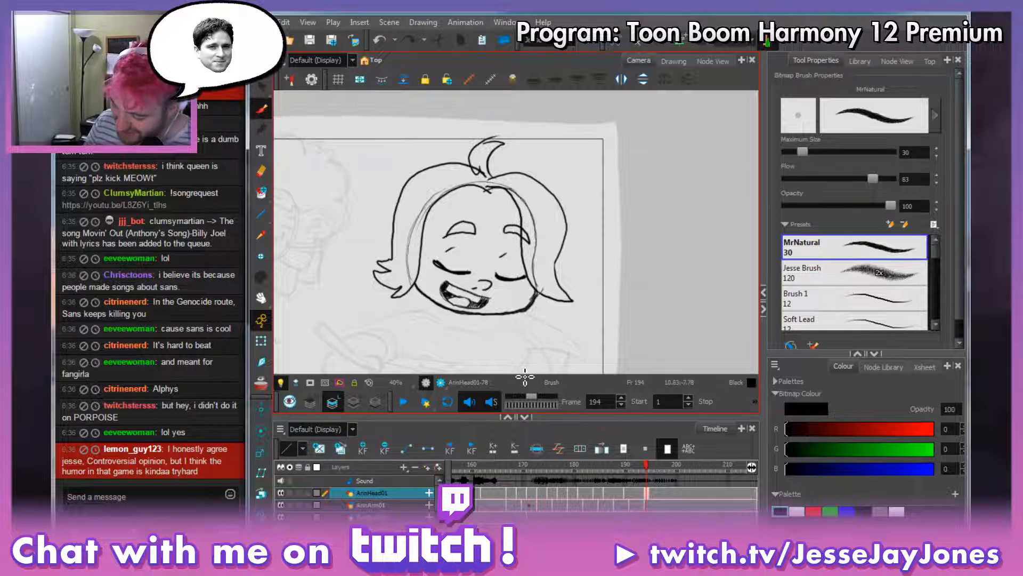
pyautogui.click(642, 467)
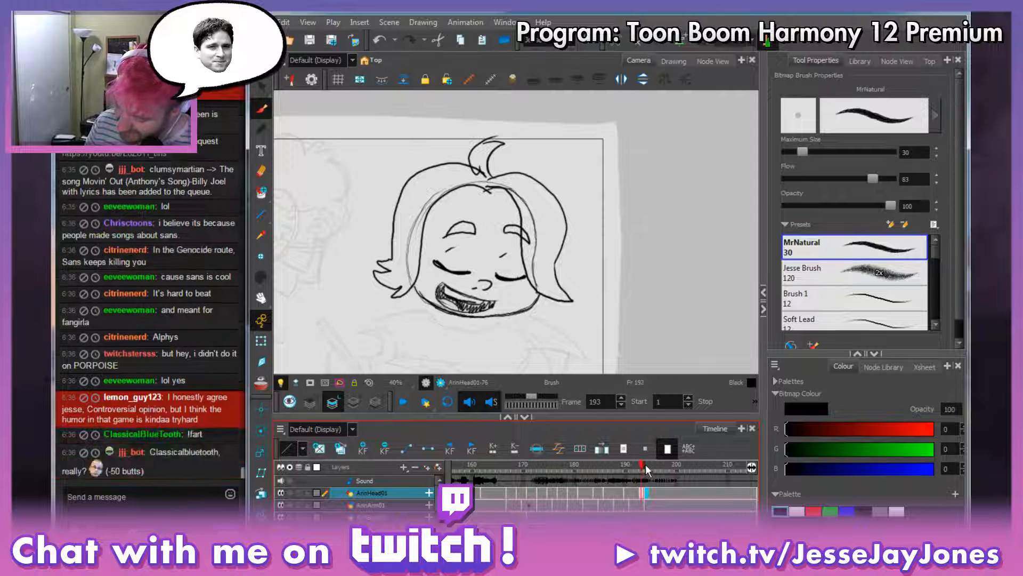
pyautogui.click(646, 464)
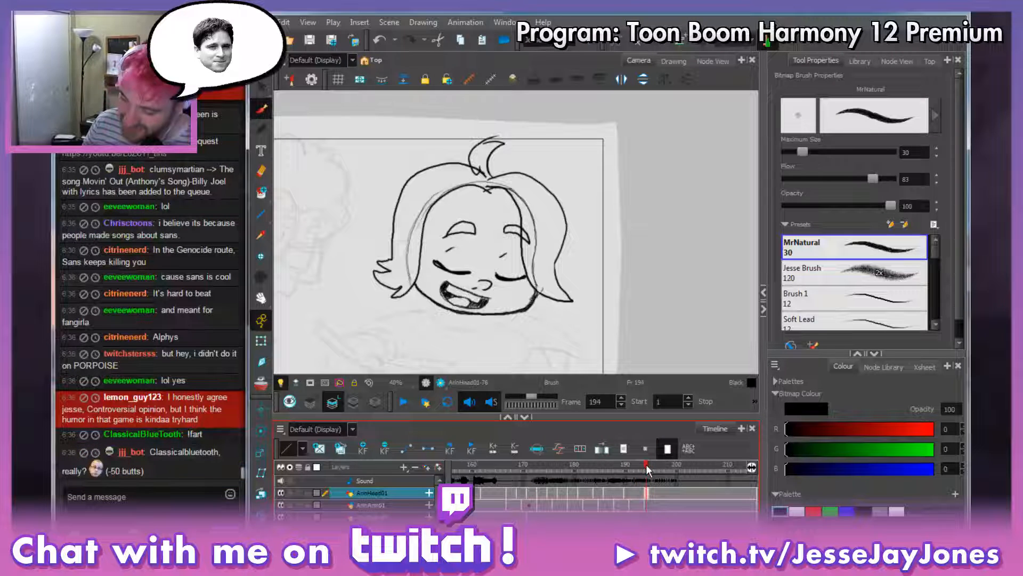
pyautogui.click(311, 42)
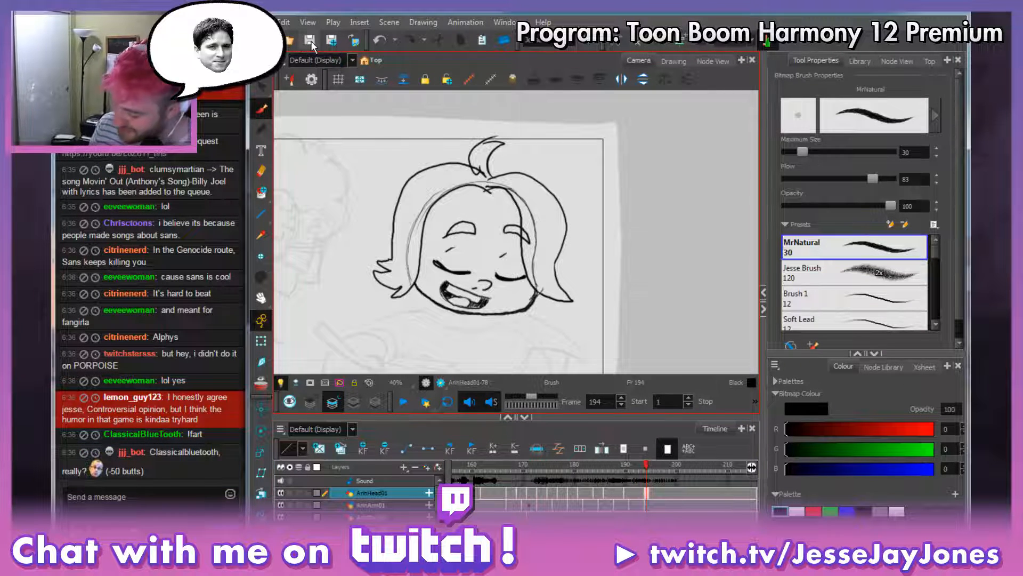
# Flip through the head drawings between frames 190 and 195 to examine how the mouth and jawline move.
pyautogui.click(640, 493)
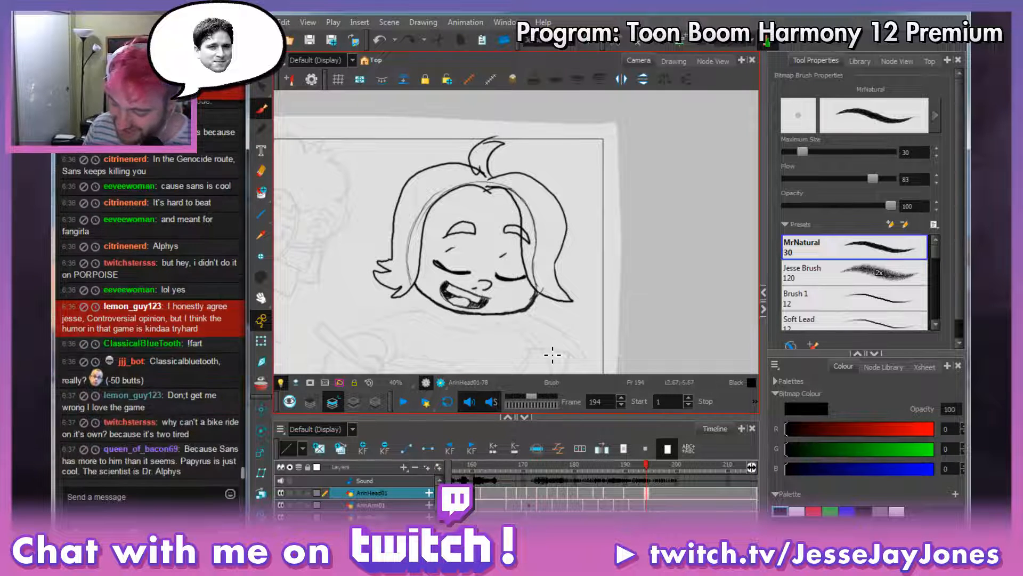
pyautogui.moveTo(462, 204)
pyautogui.mouseDown()
pyautogui.moveTo(425, 193)
pyautogui.moveTo(450, 211)
pyautogui.mouseUp()
pyautogui.click(644, 493)
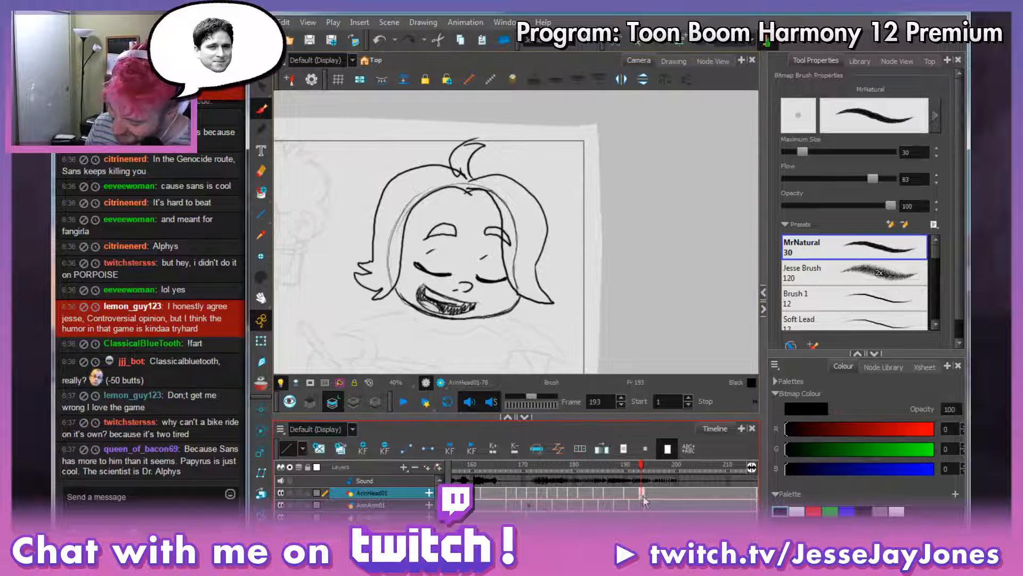
pyautogui.click(648, 493)
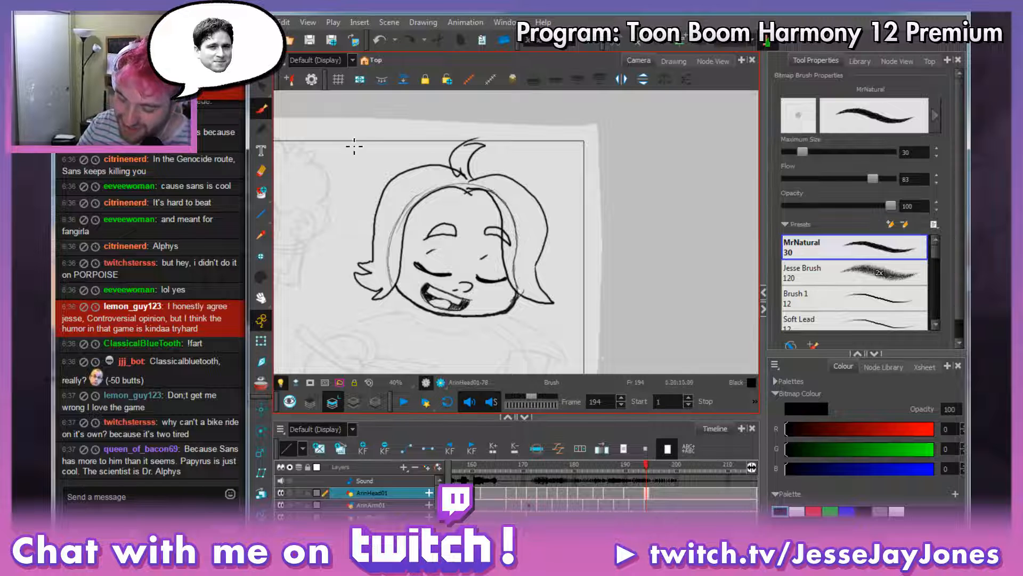
pyautogui.moveTo(519, 296); pyautogui.dragTo(529, 298)
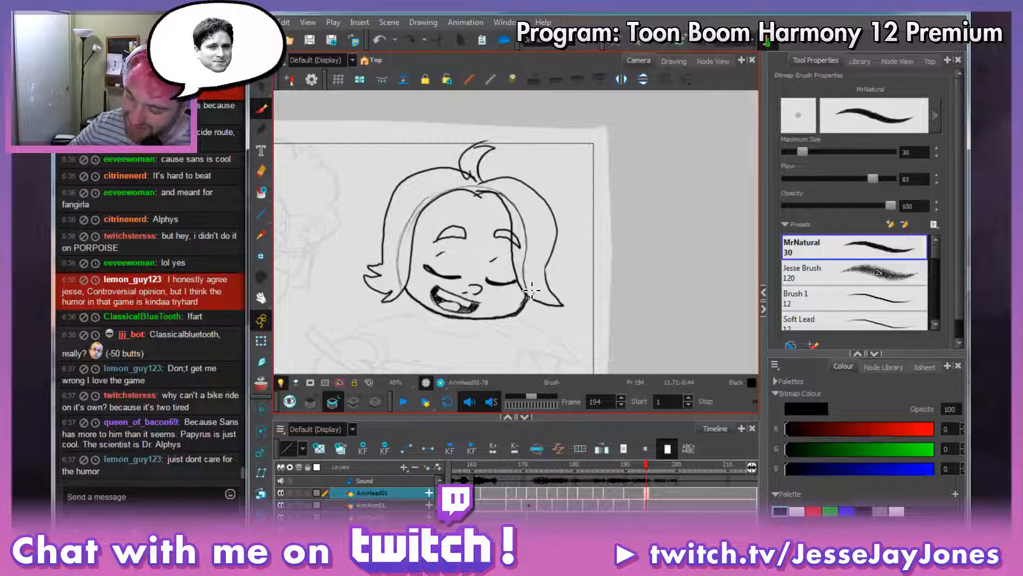
pyautogui.click(646, 490)
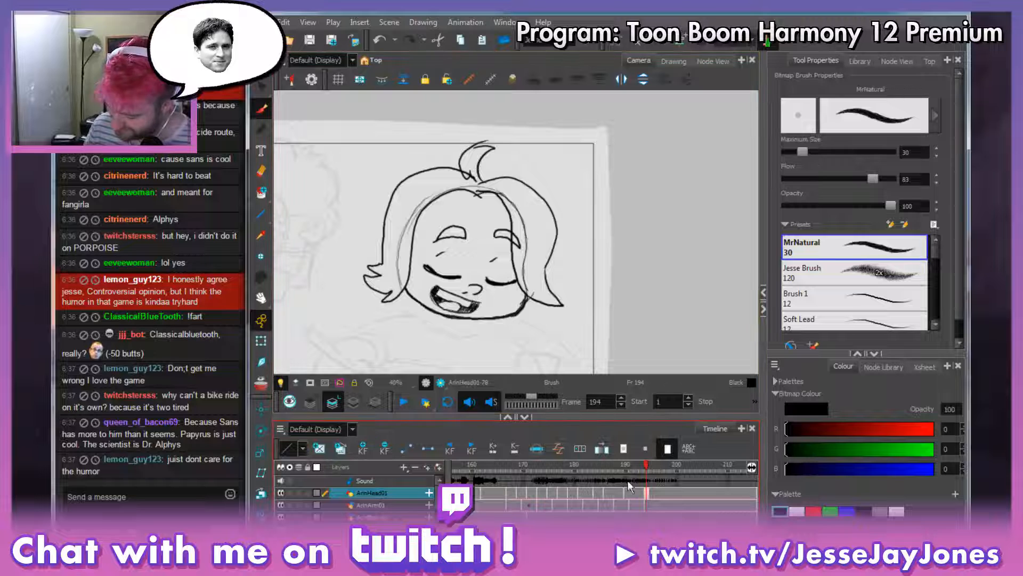
pyautogui.moveTo(625, 465)
pyautogui.mouseDown()
pyautogui.moveTo(651, 467)
pyautogui.moveTo(606, 464)
pyautogui.moveTo(667, 468)
pyautogui.moveTo(644, 471)
pyautogui.mouseUp()
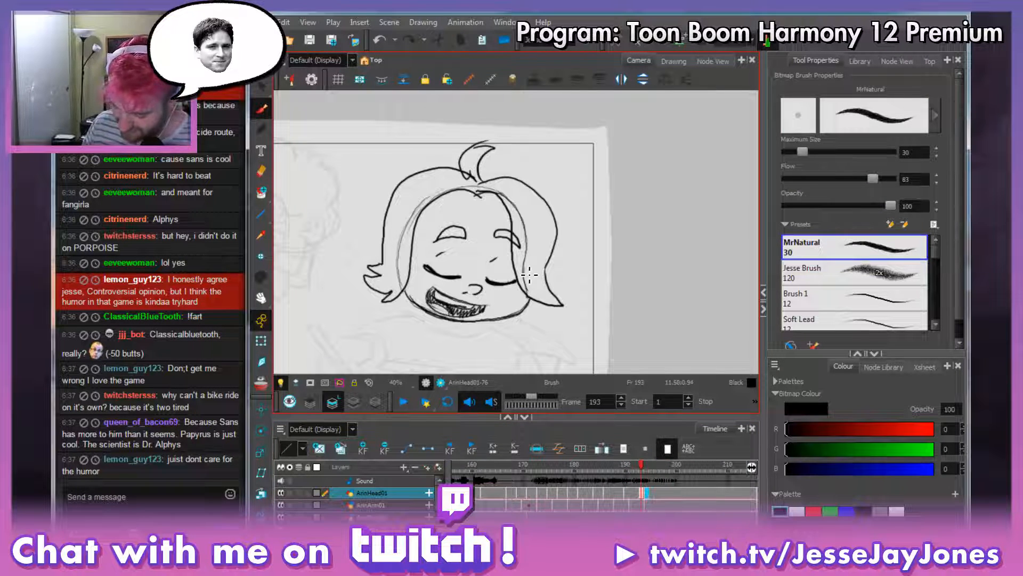
pyautogui.moveTo(643, 469)
pyautogui.mouseDown()
pyautogui.moveTo(610, 468)
pyautogui.moveTo(648, 474)
pyautogui.mouseUp()
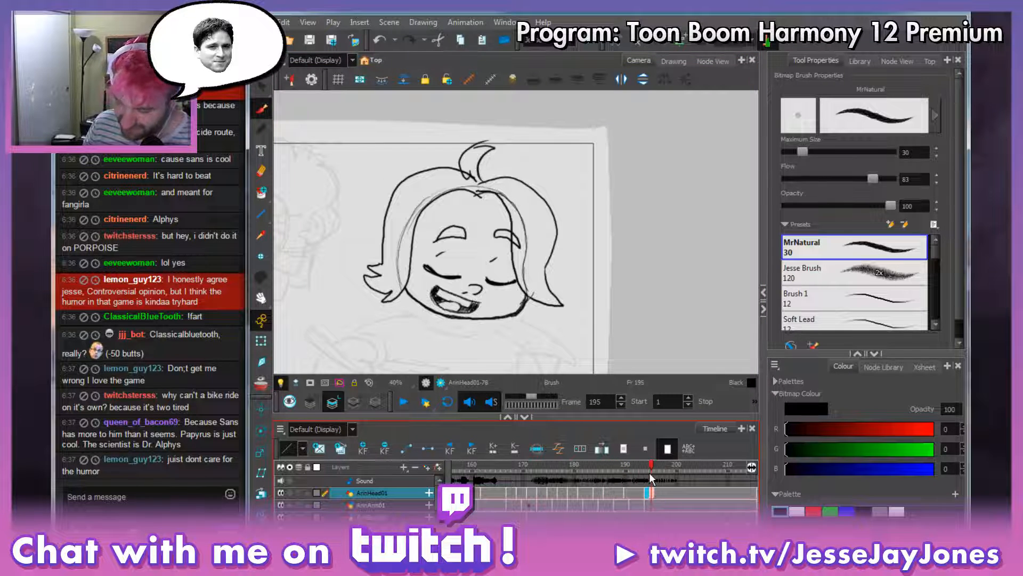
# Shift the mouth slightly down on the head drawing held over frames 194 and 195, check it against frame 190, and save the scene.
pyautogui.hotkey('alt', 't')
pyautogui.moveTo(512, 299)
pyautogui.mouseDown()
pyautogui.moveTo(495, 312)
pyautogui.moveTo(478, 298)
pyautogui.moveTo(490, 310)
pyautogui.moveTo(428, 294)
pyautogui.moveTo(441, 317)
pyautogui.moveTo(475, 311)
pyautogui.mouseUp()
pyautogui.click(594, 264)
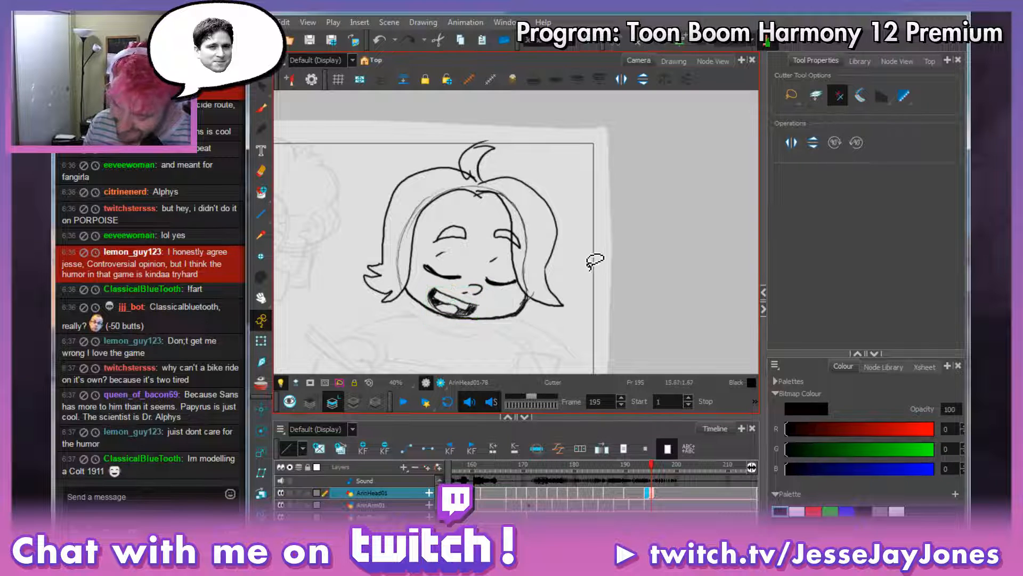
pyautogui.click(263, 111)
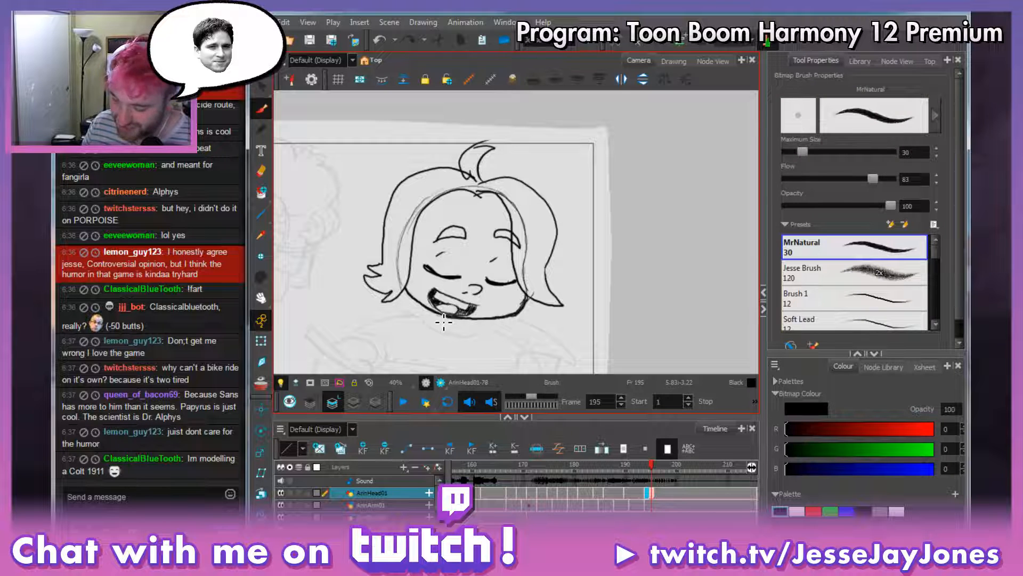
pyautogui.moveTo(651, 465); pyautogui.dragTo(645, 465)
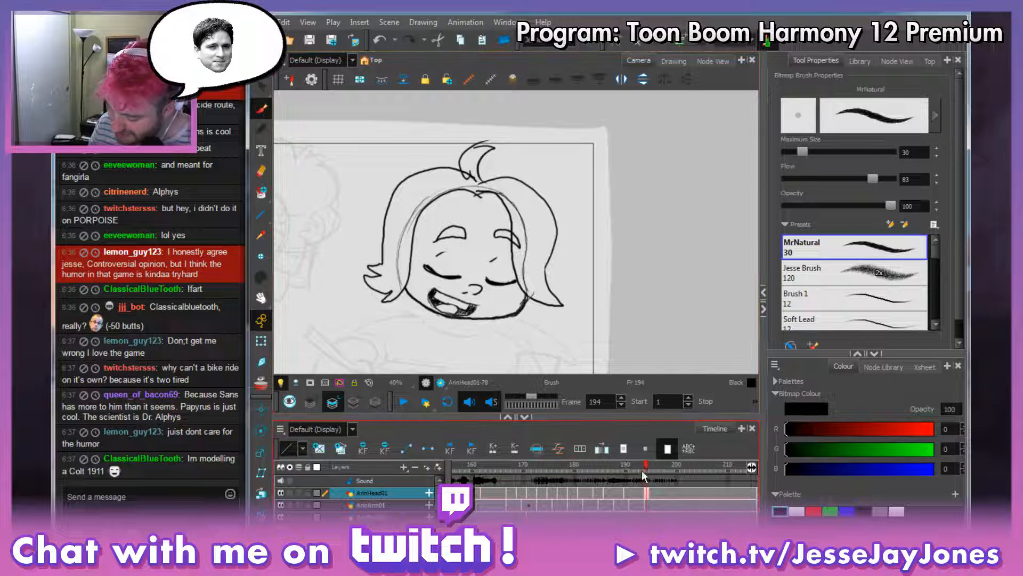
pyautogui.moveTo(646, 465); pyautogui.dragTo(628, 464)
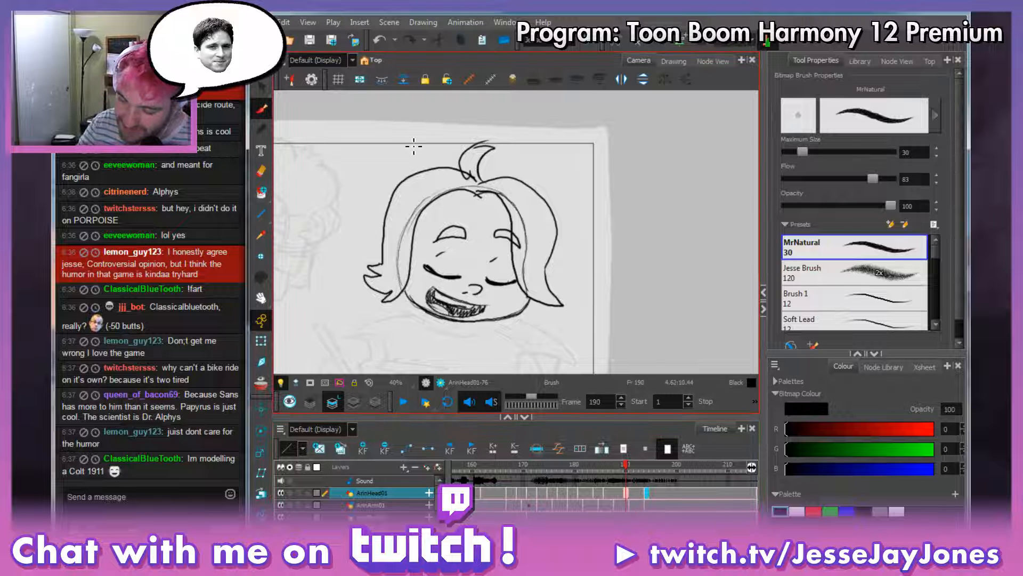
pyautogui.click(308, 42)
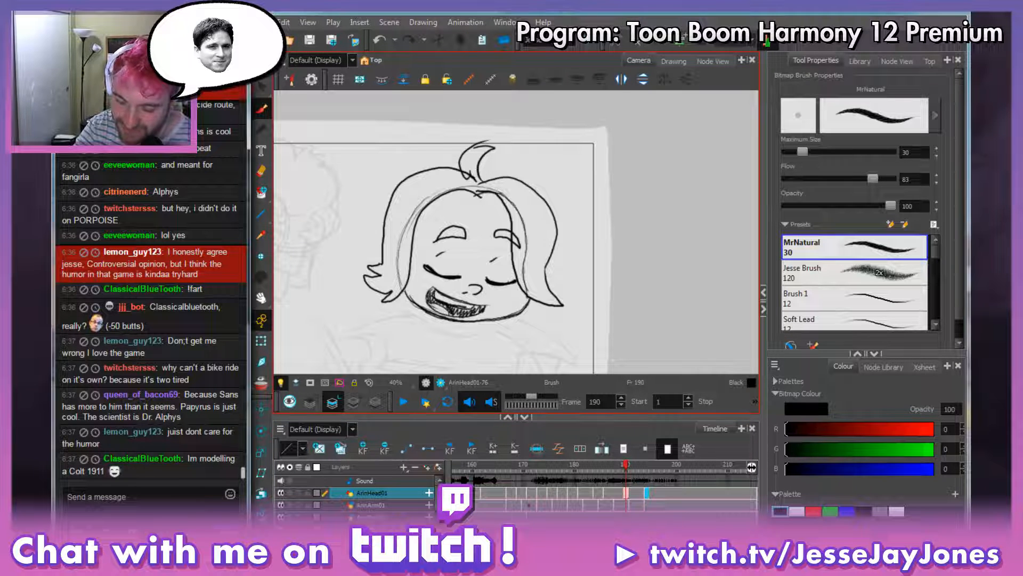
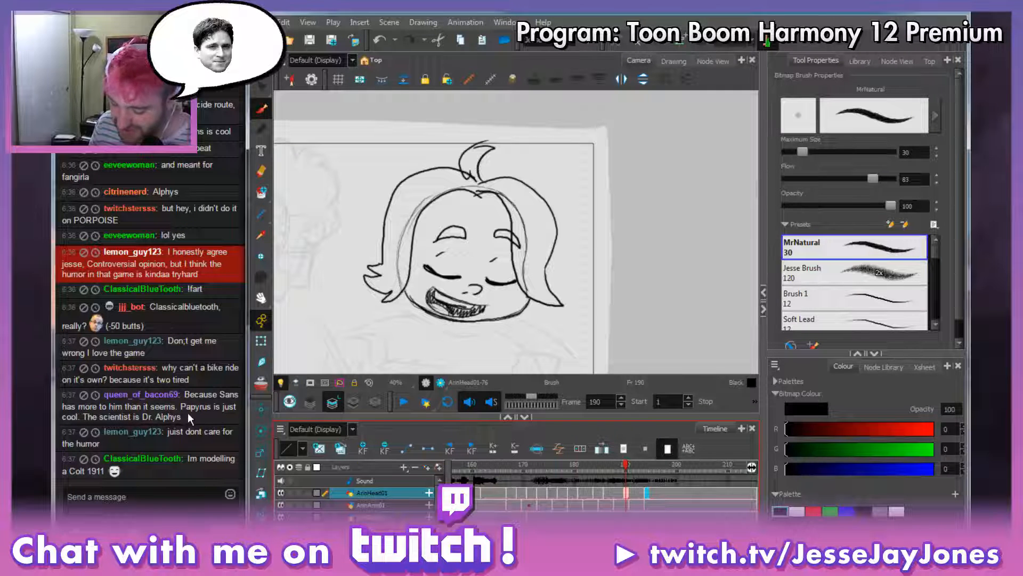
# Touch up the shading inside the mouth and erase stray marks along its lower edge on the head drawing held from frame 194.
pyautogui.click(625, 494)
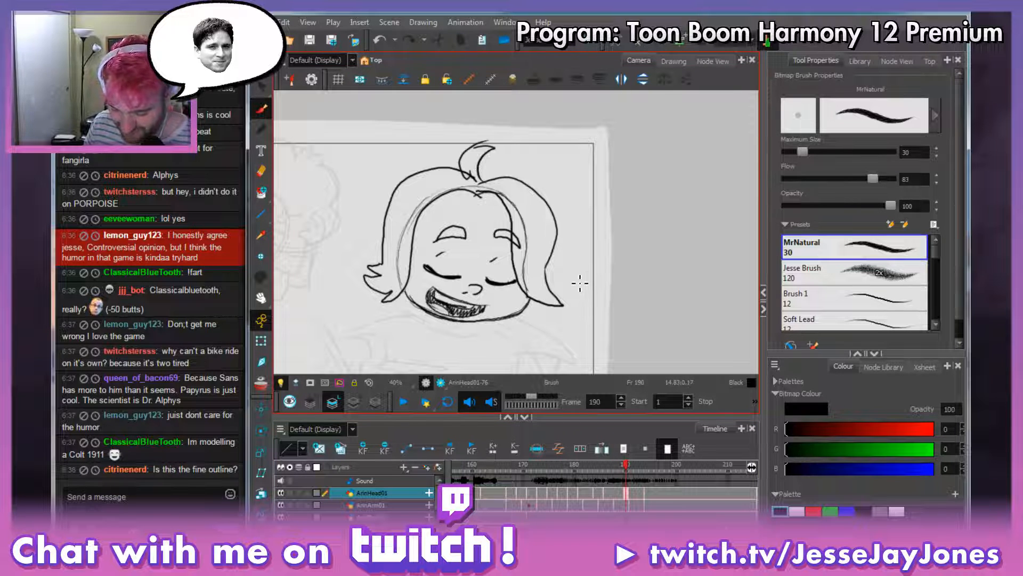
pyautogui.moveTo(625, 465); pyautogui.dragTo(635, 465)
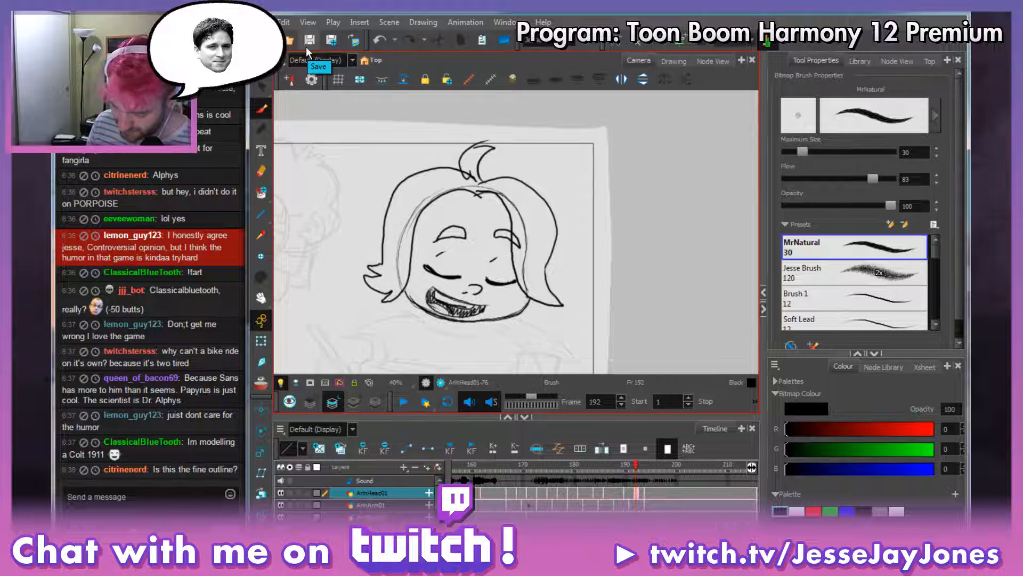
pyautogui.click(634, 511)
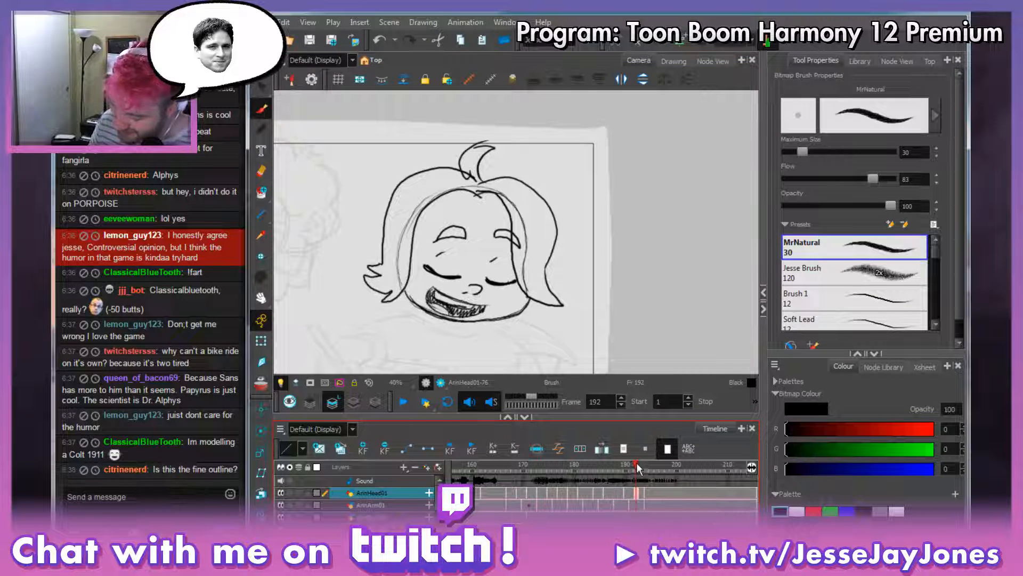
pyautogui.moveTo(637, 466)
pyautogui.mouseDown()
pyautogui.moveTo(591, 466)
pyautogui.moveTo(667, 481)
pyautogui.moveTo(647, 484)
pyautogui.mouseUp()
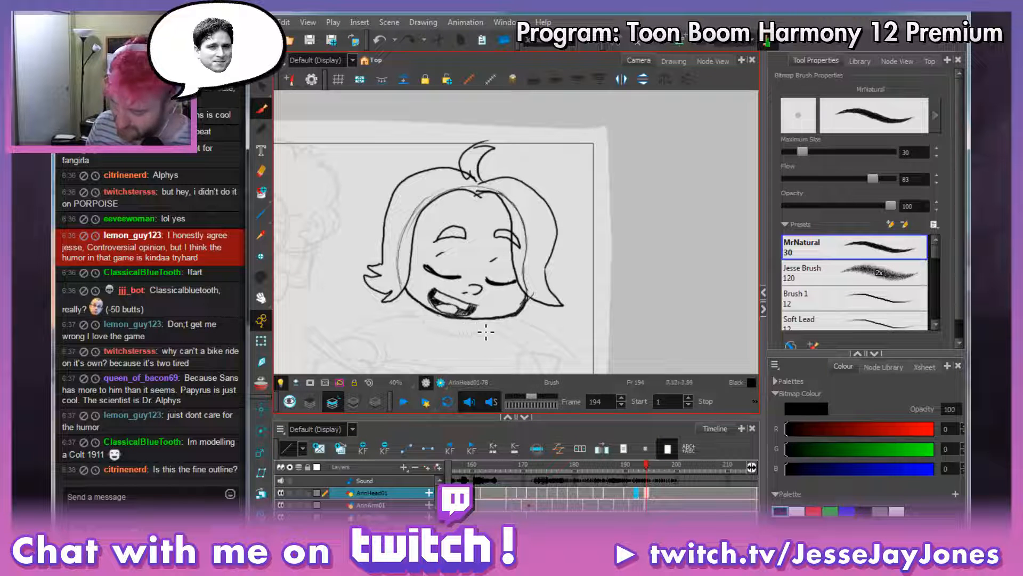
pyautogui.moveTo(441, 308)
pyautogui.mouseDown()
pyautogui.moveTo(465, 319)
pyautogui.moveTo(435, 309)
pyautogui.moveTo(479, 319)
pyautogui.moveTo(457, 310)
pyautogui.mouseUp()
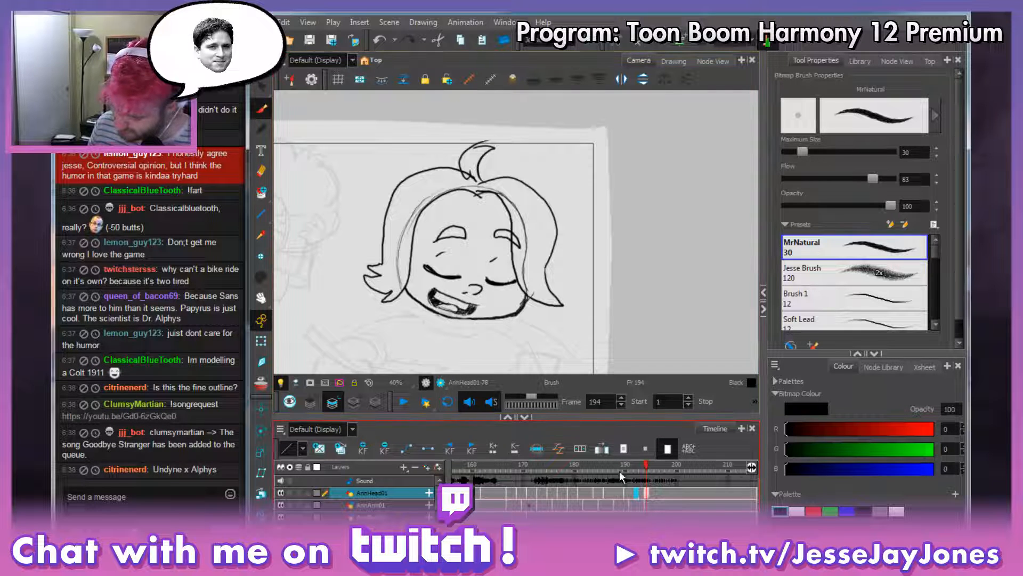
pyautogui.moveTo(648, 465)
pyautogui.mouseDown()
pyautogui.moveTo(634, 468)
pyautogui.moveTo(656, 469)
pyautogui.mouseUp()
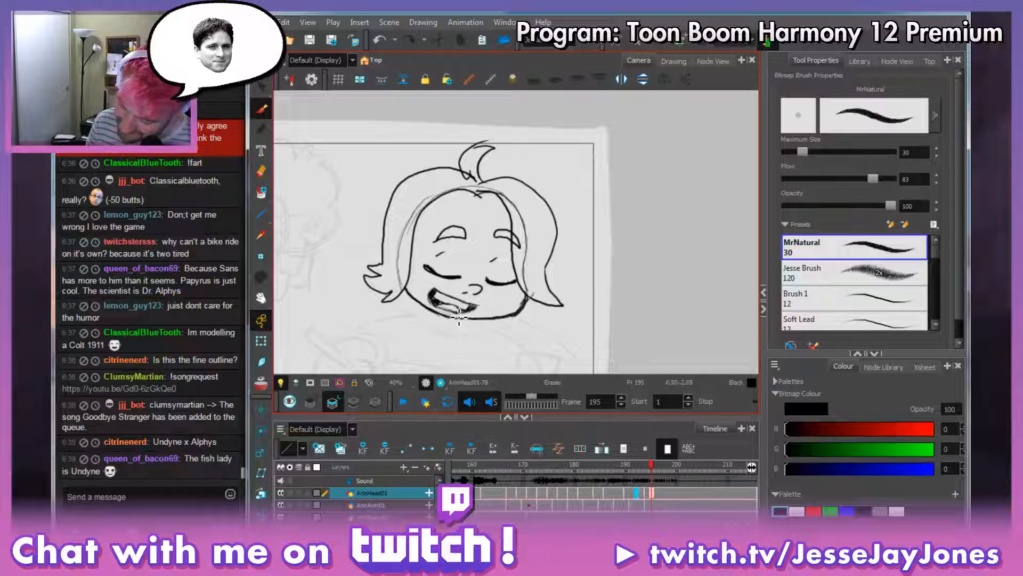
pyautogui.moveTo(464, 318); pyautogui.dragTo(454, 313)
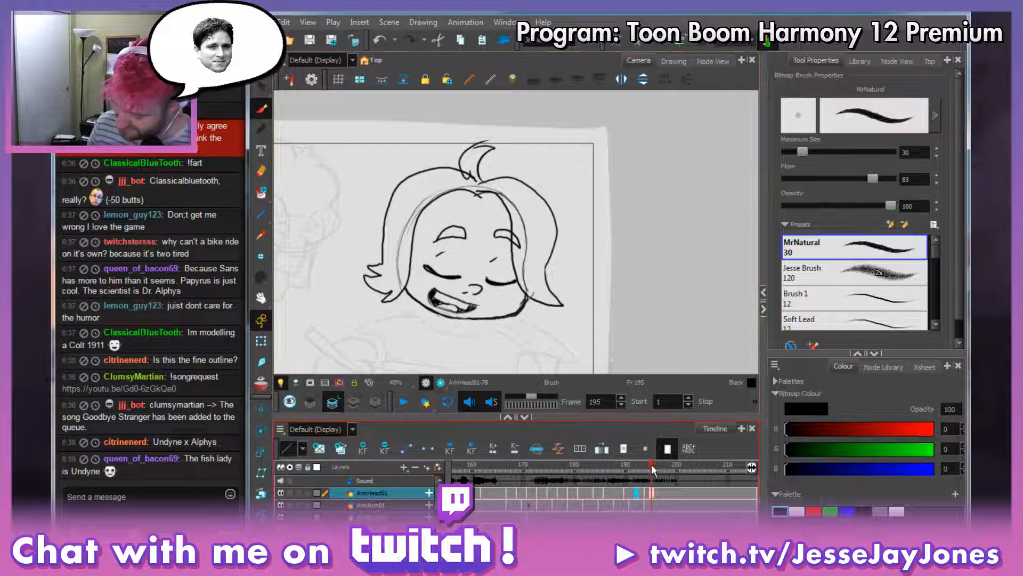
# Compare the head drawings from frame 192 through frame 196 to check the mouth change.
pyautogui.moveTo(651, 464)
pyautogui.mouseDown()
pyautogui.moveTo(595, 469)
pyautogui.moveTo(656, 471)
pyautogui.mouseUp()
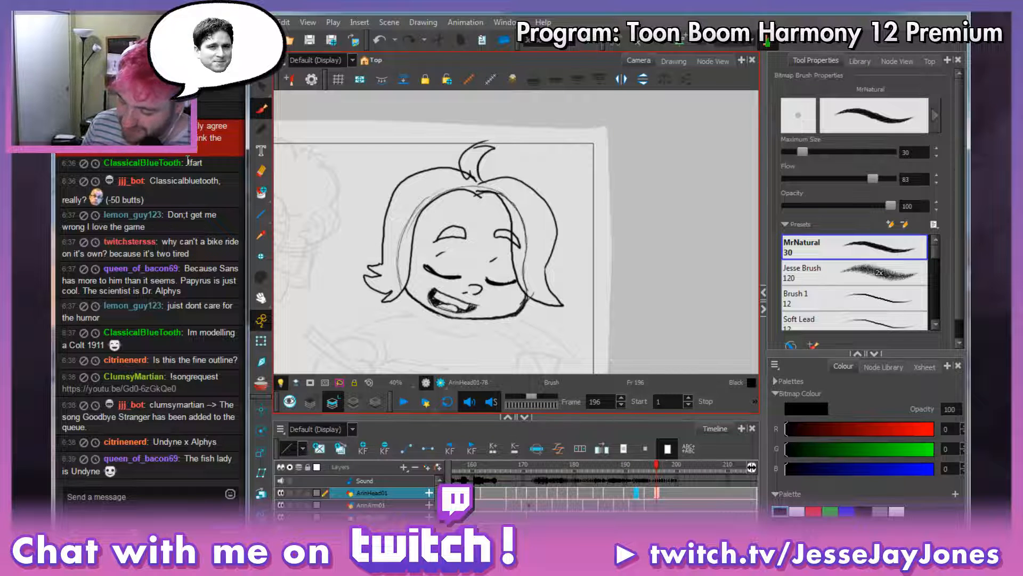
pyautogui.moveTo(495, 220); pyautogui.dragTo(493, 207)
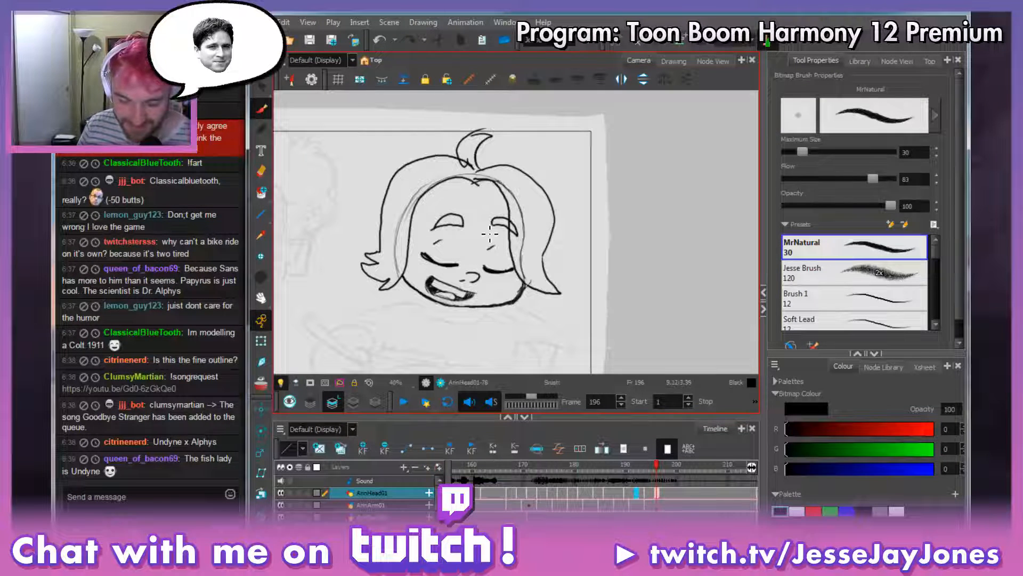
pyautogui.moveTo(427, 217)
pyautogui.mouseDown()
pyautogui.moveTo(474, 234)
pyautogui.moveTo(474, 245)
pyautogui.mouseUp()
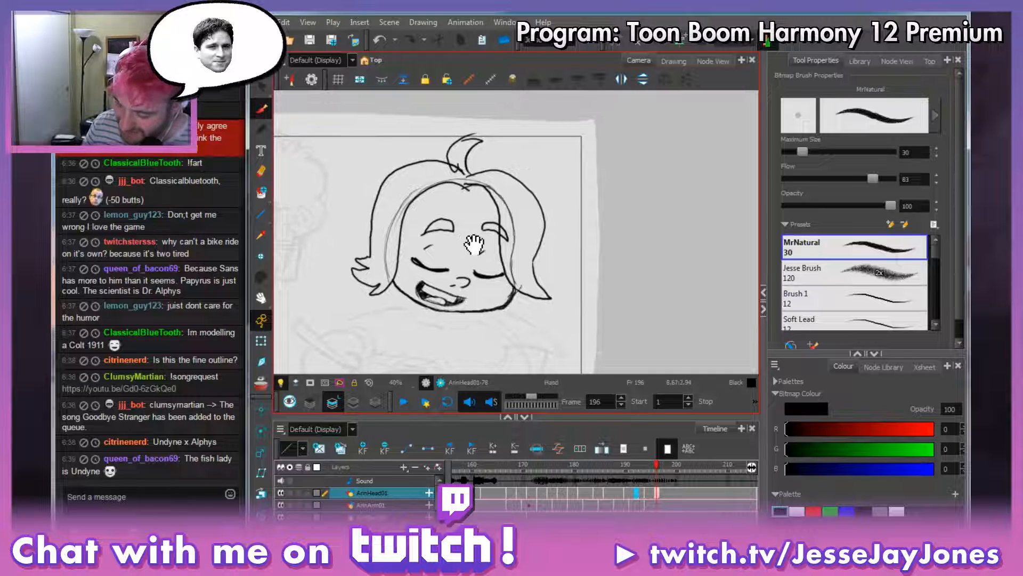
pyautogui.moveTo(580, 321); pyautogui.dragTo(591, 327)
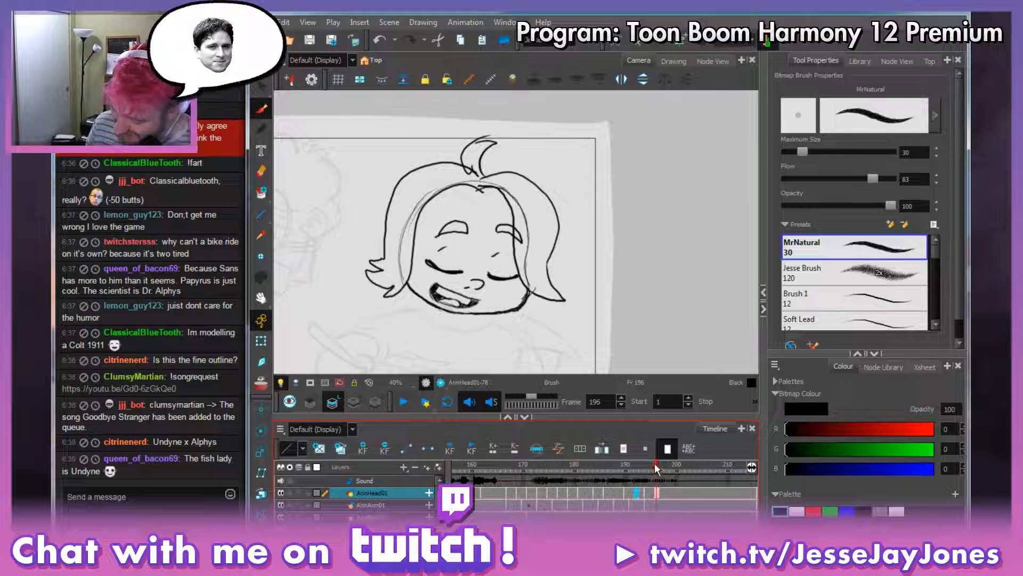
pyautogui.moveTo(654, 463); pyautogui.dragTo(644, 463)
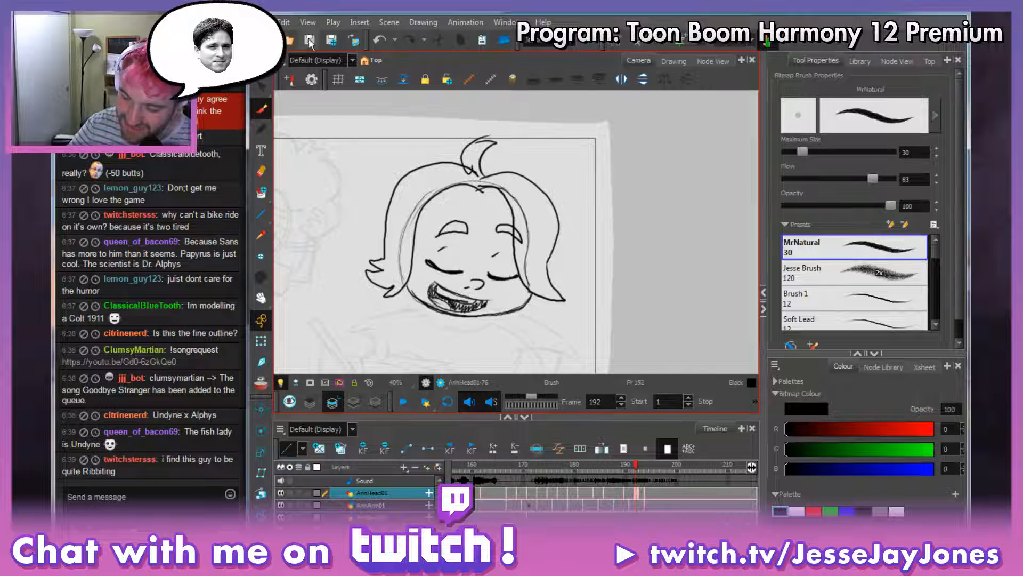
pyautogui.click(641, 468)
pyautogui.click(647, 465)
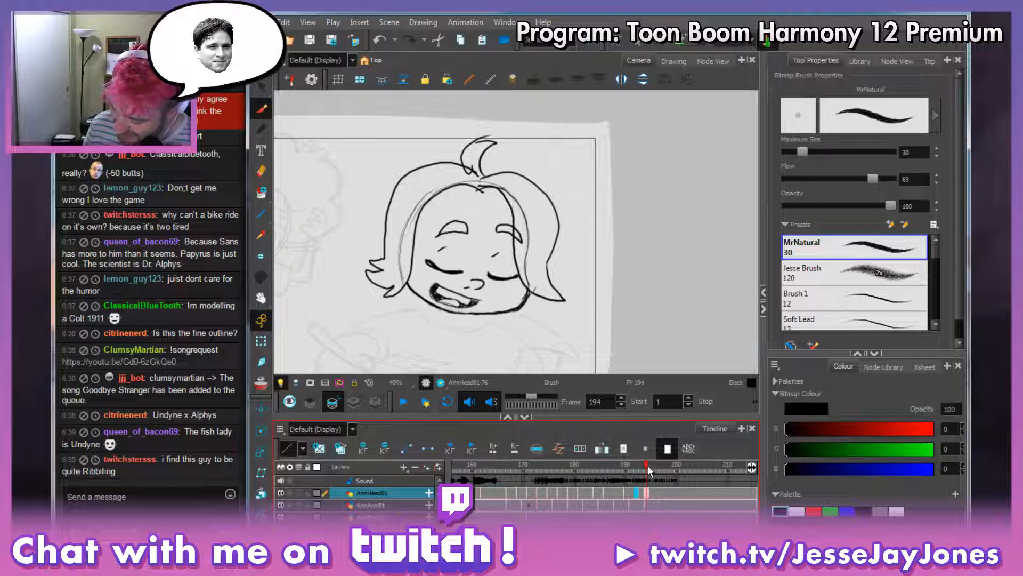
pyautogui.click(656, 467)
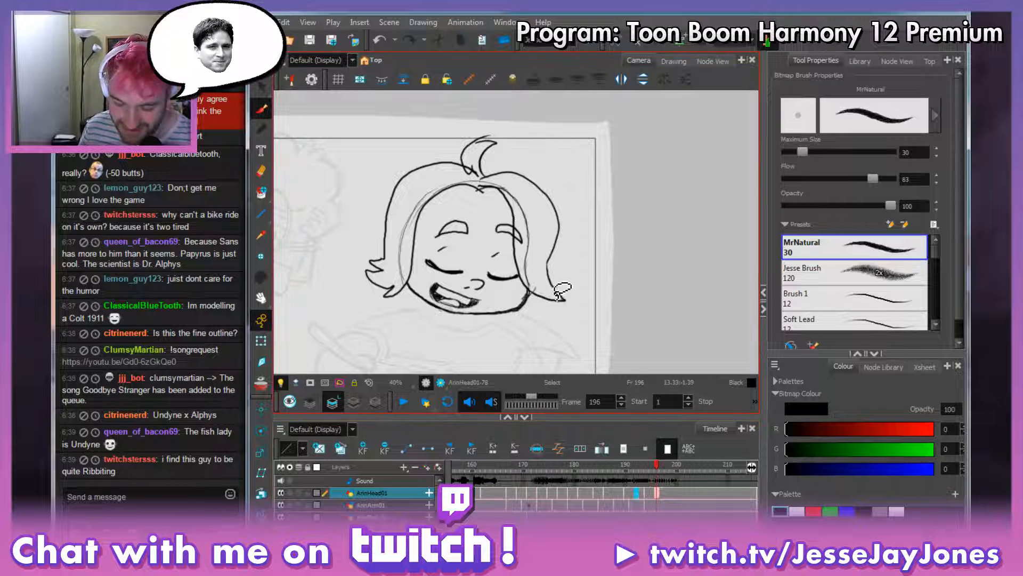
pyautogui.moveTo(552, 297); pyautogui.dragTo(563, 302)
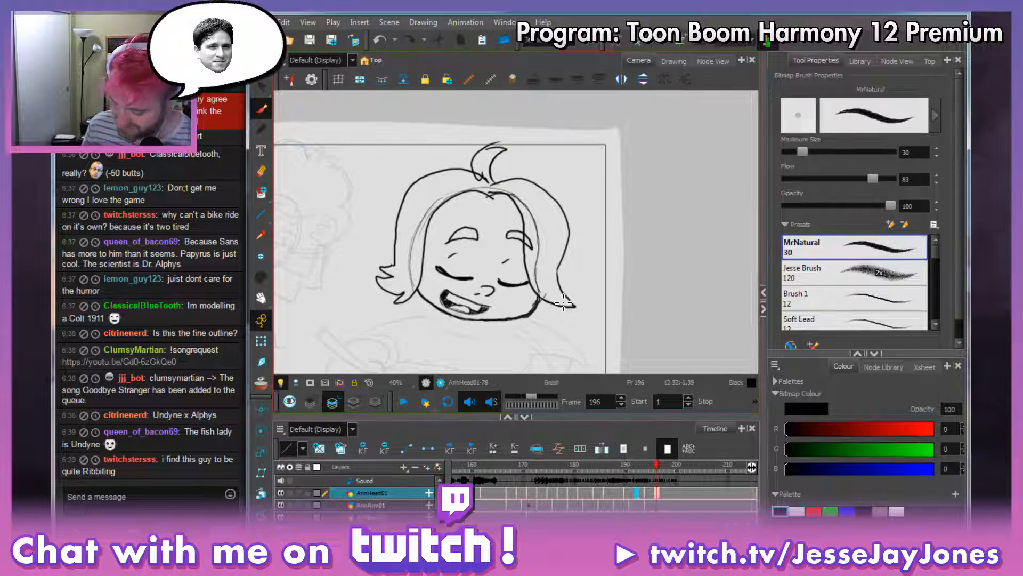
# Copy the open-mouth head drawing from frame 177 and paste it at frame 196.
pyautogui.moveTo(660, 467)
pyautogui.mouseDown()
pyautogui.moveTo(562, 471)
pyautogui.moveTo(613, 478)
pyautogui.moveTo(658, 475)
pyautogui.moveTo(561, 468)
pyautogui.moveTo(558, 478)
pyautogui.mouseUp()
pyautogui.click(555, 491)
pyautogui.click(559, 492)
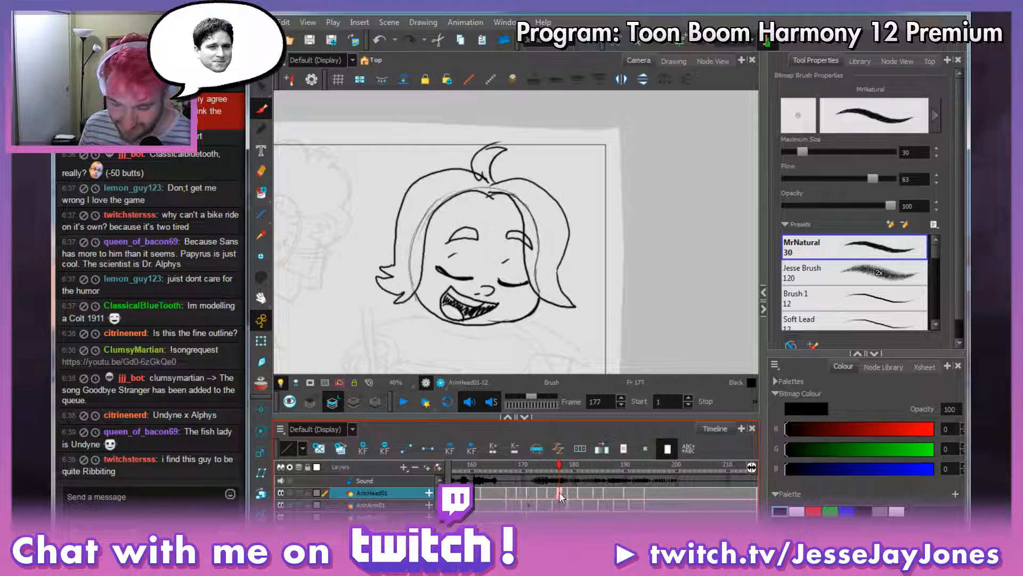
pyautogui.moveTo(558, 464); pyautogui.dragTo(657, 474)
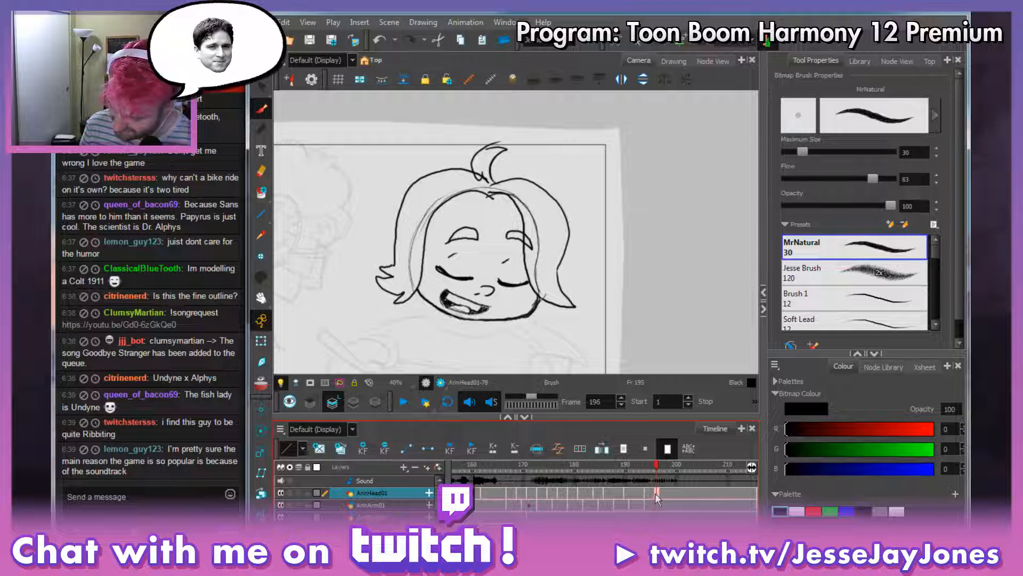
pyautogui.click(657, 494)
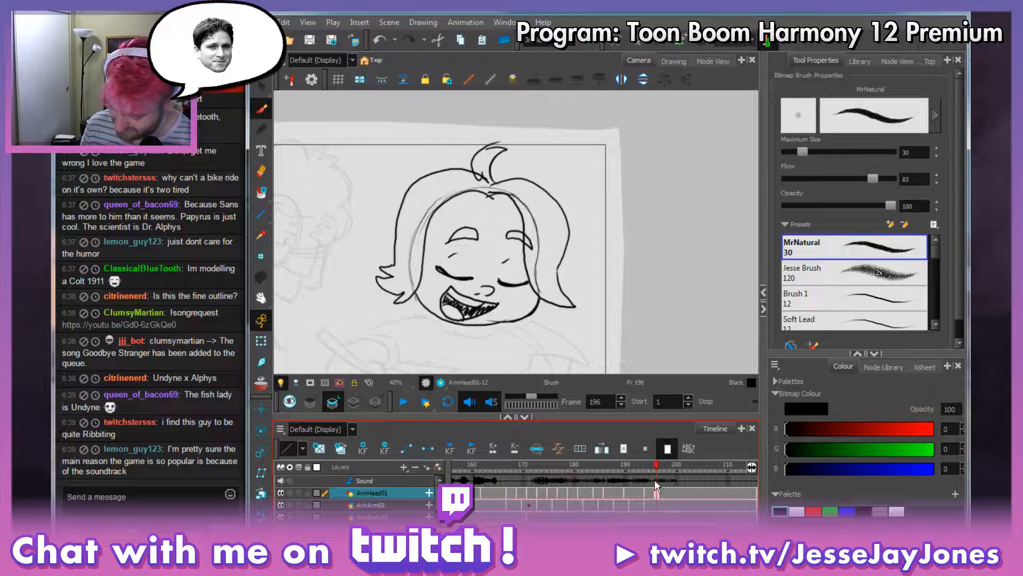
# Copy the head drawing exposed at frame 191 and paste it at frame 198.
pyautogui.click(632, 464)
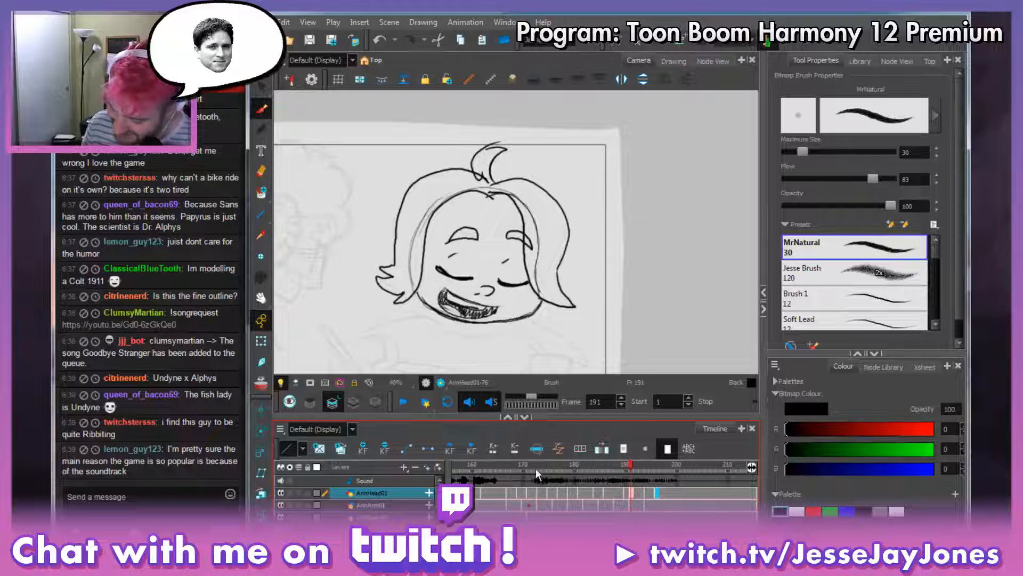
pyautogui.moveTo(536, 468); pyautogui.dragTo(632, 482)
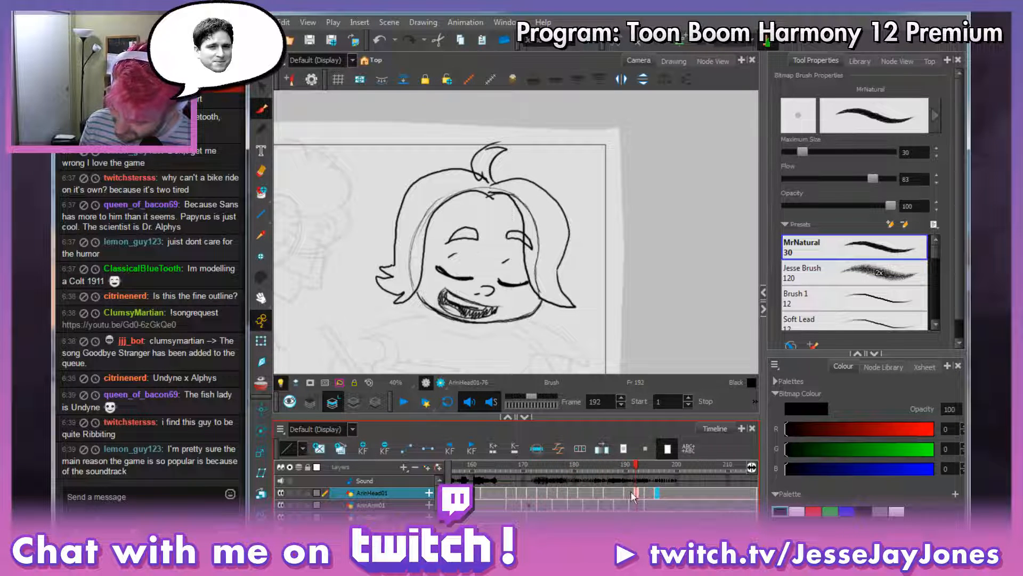
pyautogui.moveTo(635, 467)
pyautogui.mouseDown()
pyautogui.moveTo(657, 468)
pyautogui.moveTo(655, 478)
pyautogui.mouseUp()
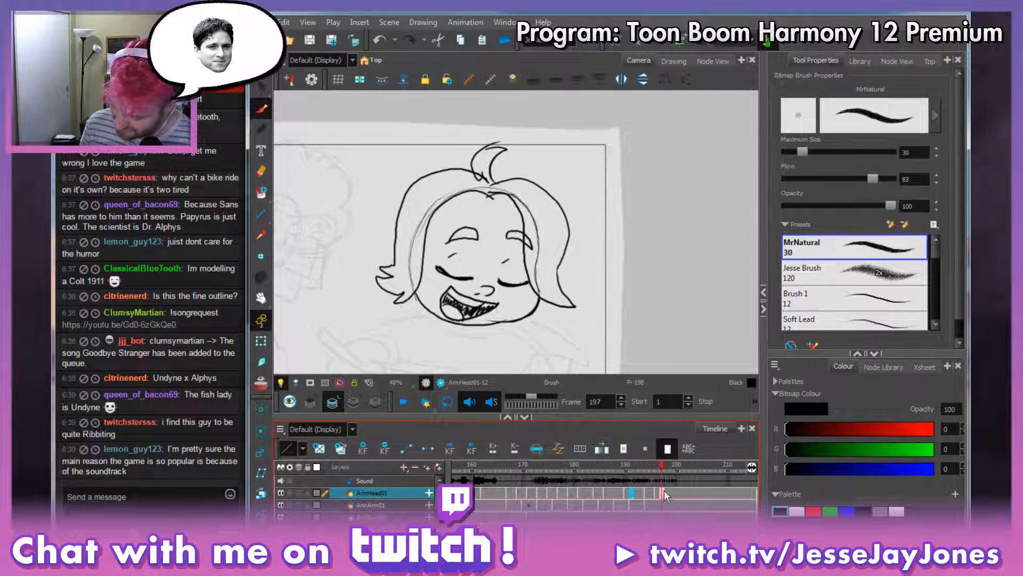
pyautogui.click(664, 493)
# Duplicate the head drawing at frame 202 as an independent drawing and erase its mouth and jawline.
pyautogui.moveTo(667, 465)
pyautogui.mouseDown()
pyautogui.moveTo(648, 465)
pyautogui.moveTo(687, 475)
pyautogui.mouseUp()
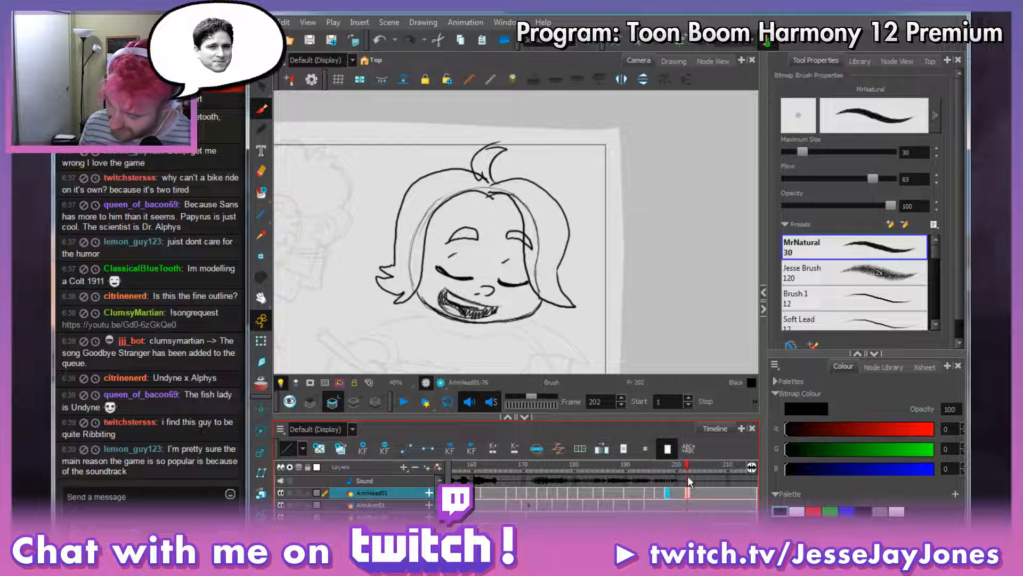
pyautogui.press(',')
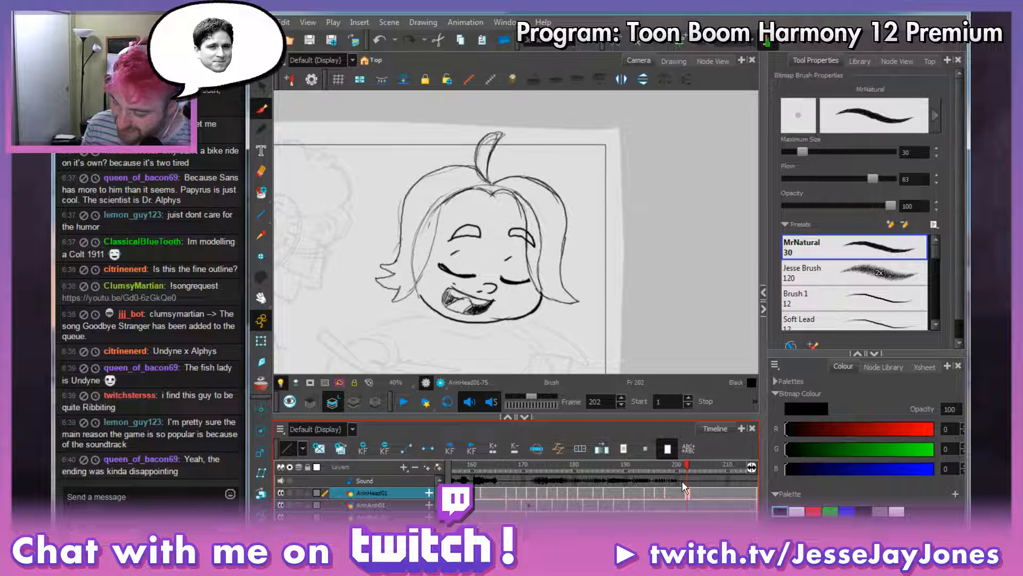
pyautogui.press('.')
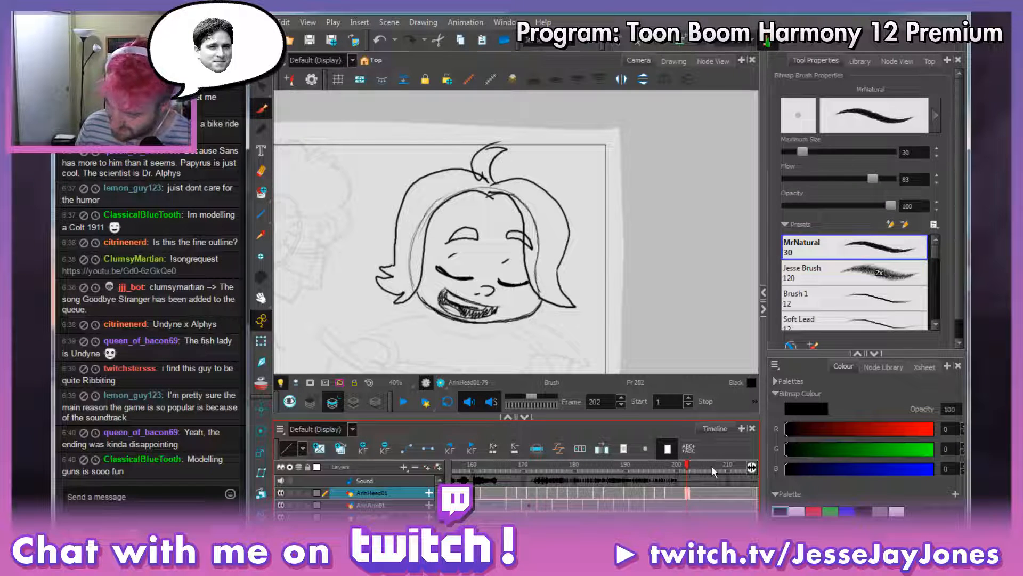
pyautogui.hotkey('alt', 'e')
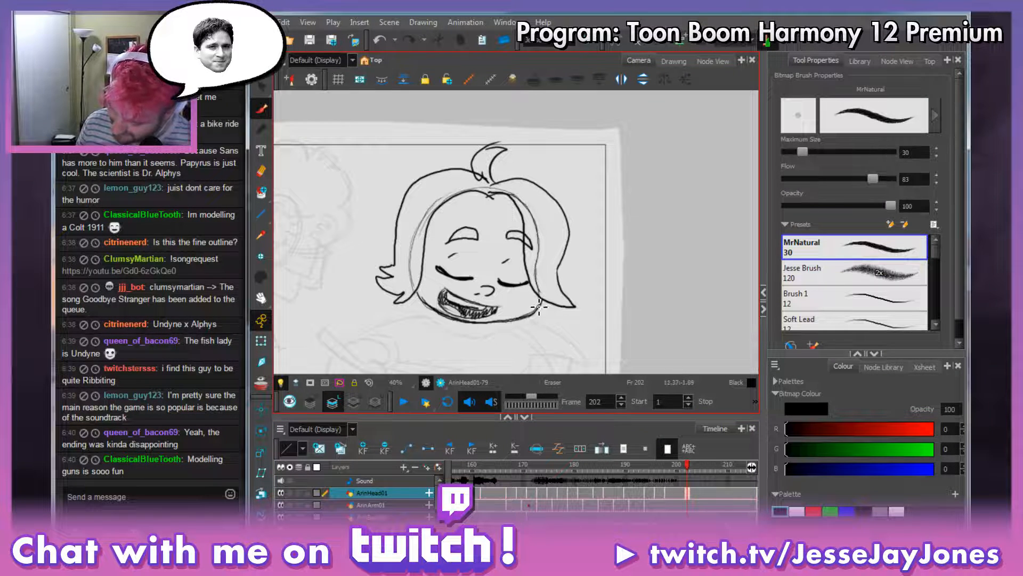
pyautogui.moveTo(544, 308)
pyautogui.mouseDown()
pyautogui.moveTo(529, 330)
pyautogui.moveTo(520, 310)
pyautogui.moveTo(497, 329)
pyautogui.moveTo(516, 321)
pyautogui.moveTo(484, 308)
pyautogui.moveTo(488, 325)
pyautogui.moveTo(477, 307)
pyautogui.moveTo(427, 299)
pyautogui.moveTo(449, 324)
pyautogui.moveTo(448, 309)
pyautogui.moveTo(469, 319)
pyautogui.mouseUp()
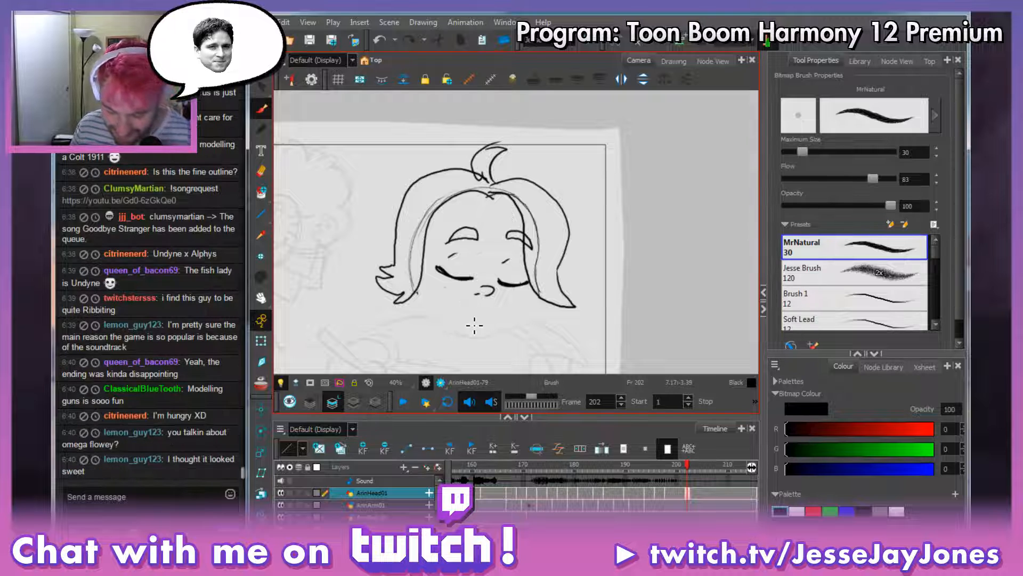
pyautogui.click(405, 471)
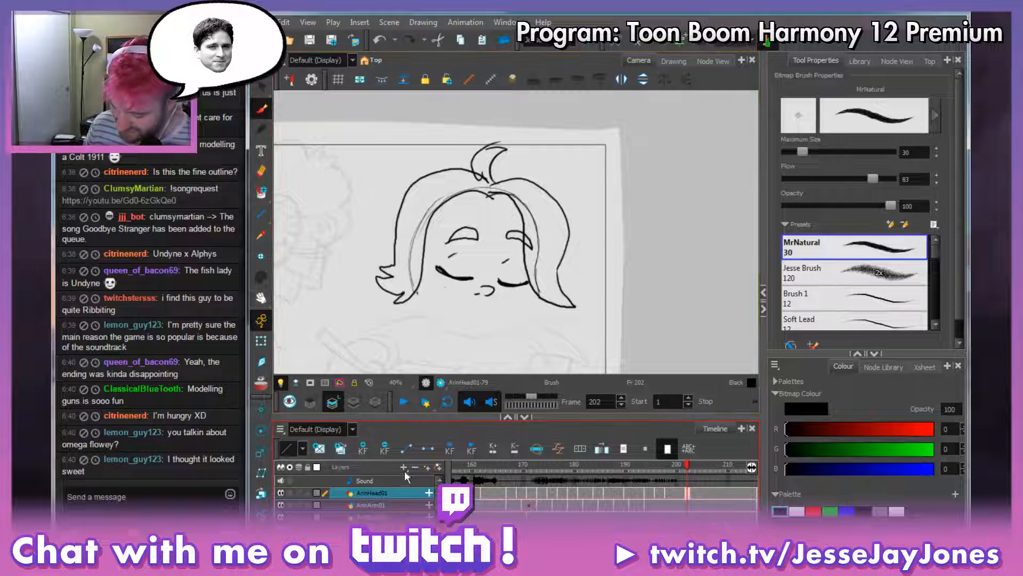
pyautogui.click(353, 411)
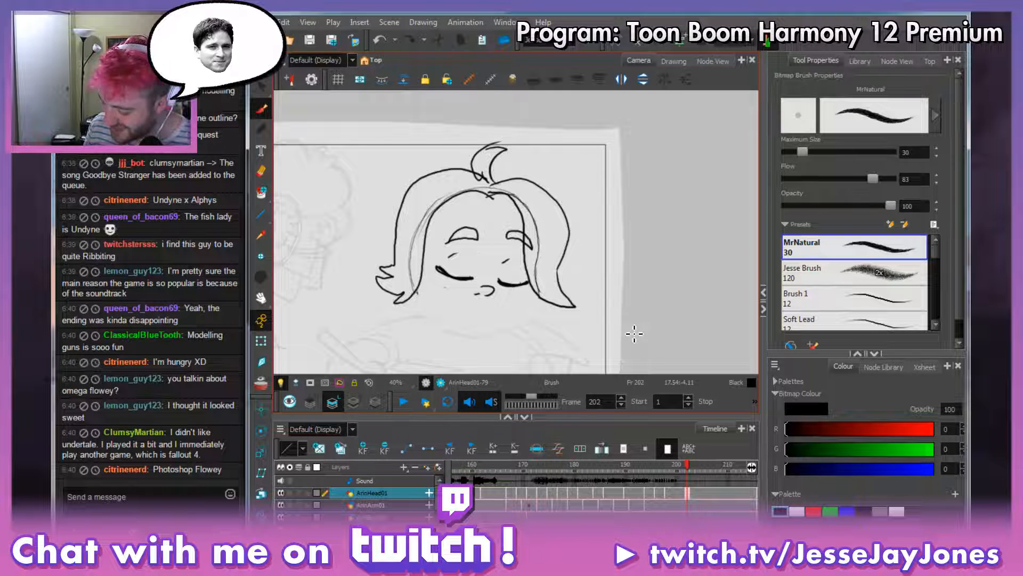
# Using the onion skin as a guide, draw a slightly higher jawline and a small closed smile on the head at frame 202.
pyautogui.click(262, 381)
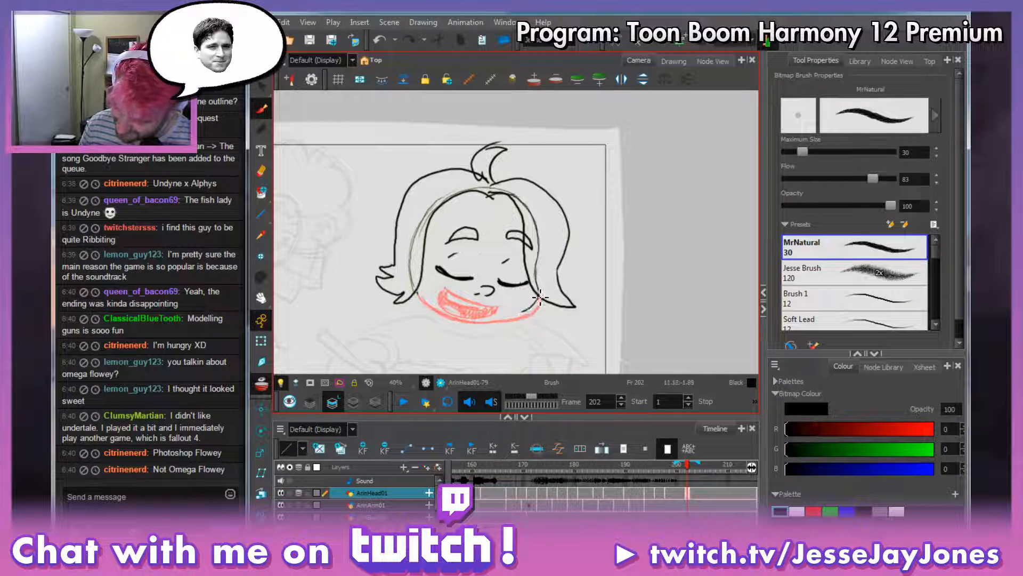
pyautogui.moveTo(539, 297)
pyautogui.mouseDown()
pyautogui.moveTo(527, 320)
pyautogui.moveTo(498, 324)
pyautogui.moveTo(467, 322)
pyautogui.moveTo(461, 308)
pyautogui.mouseUp()
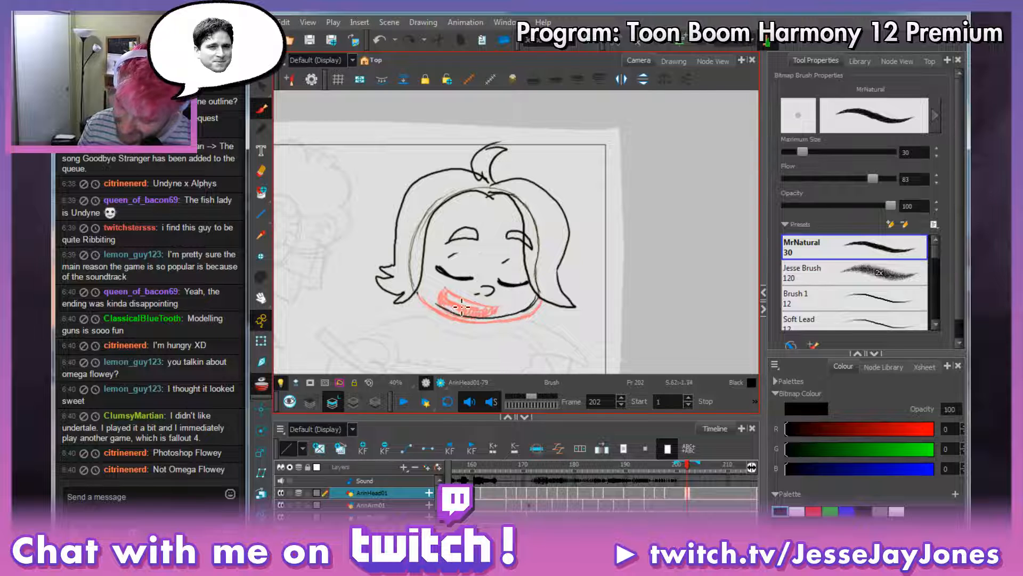
pyautogui.moveTo(529, 311)
pyautogui.mouseDown()
pyautogui.moveTo(454, 316)
pyautogui.moveTo(424, 289)
pyautogui.moveTo(442, 307)
pyautogui.moveTo(426, 289)
pyautogui.moveTo(443, 310)
pyautogui.mouseUp()
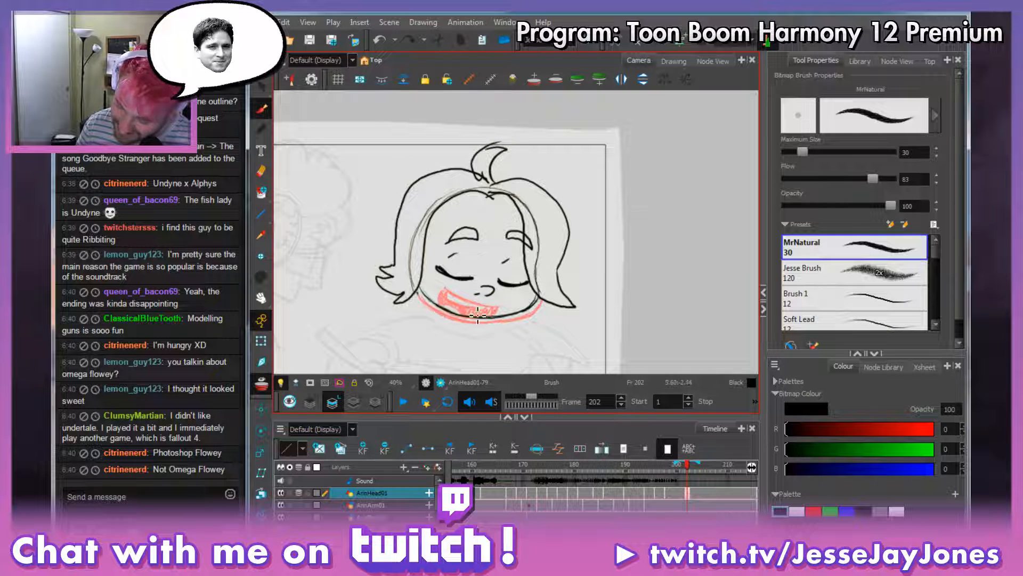
pyautogui.moveTo(540, 304)
pyautogui.mouseDown()
pyautogui.moveTo(517, 320)
pyautogui.moveTo(547, 297)
pyautogui.moveTo(527, 317)
pyautogui.moveTo(496, 321)
pyautogui.moveTo(528, 313)
pyautogui.mouseUp()
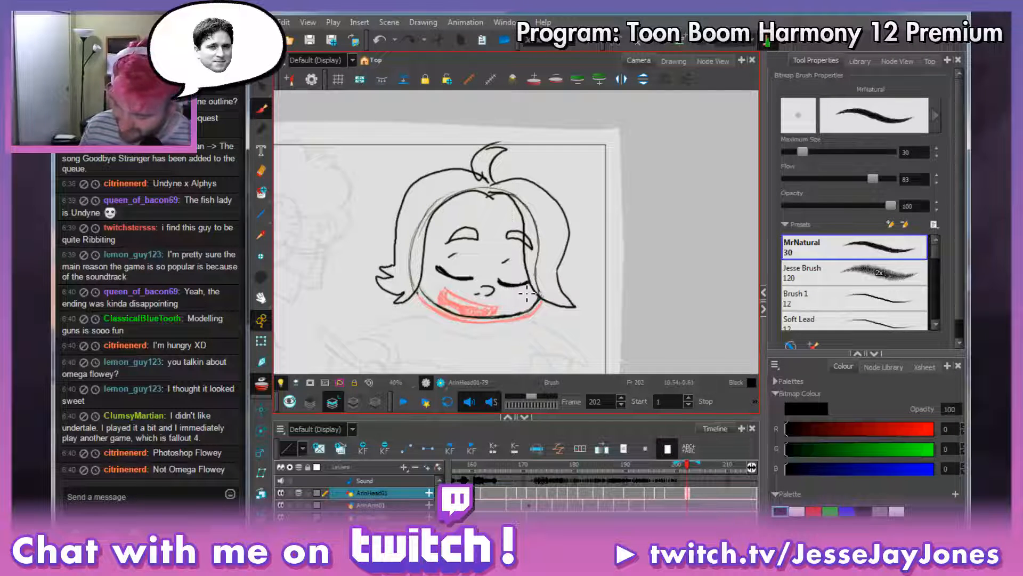
pyautogui.moveTo(455, 302)
pyautogui.mouseDown()
pyautogui.moveTo(487, 307)
pyautogui.moveTo(475, 292)
pyautogui.moveTo(488, 309)
pyautogui.moveTo(450, 293)
pyautogui.moveTo(473, 291)
pyautogui.mouseUp()
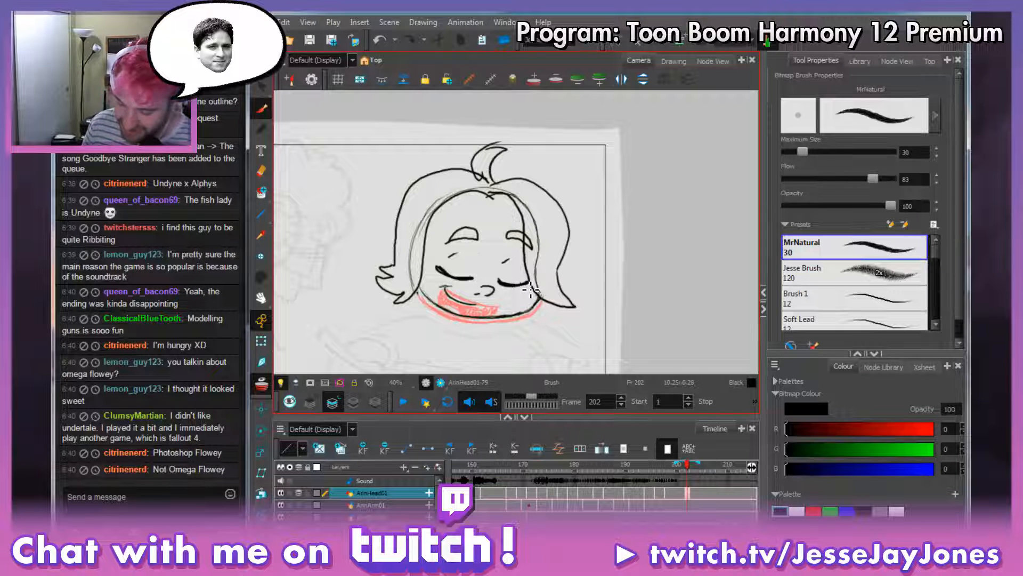
pyautogui.click(260, 385)
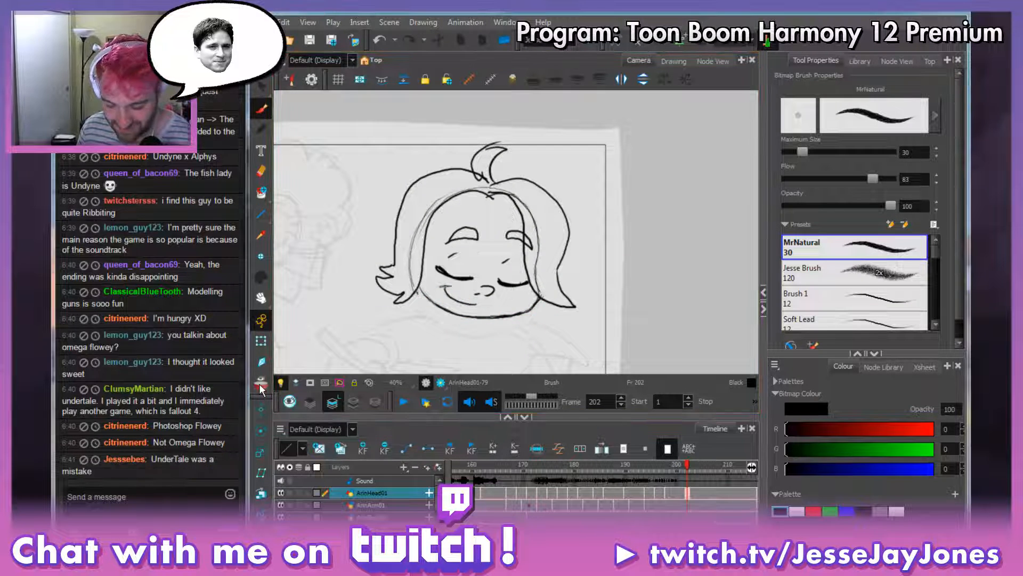
# Pause the background file syncing and check the song request player in AnkhBot before returning to the Harmony scene.
pyautogui.click(738, 322)
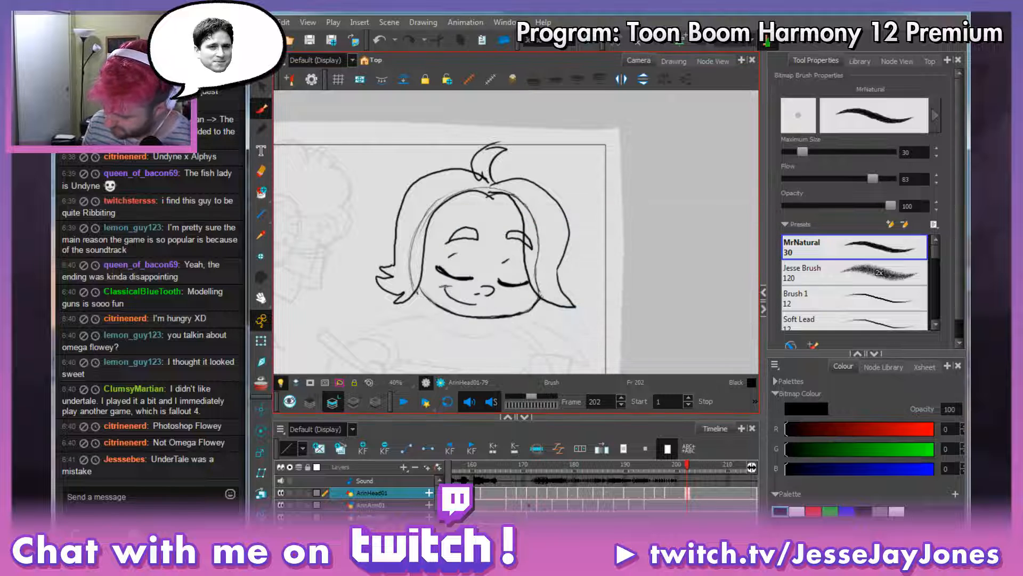
pyautogui.click(809, 561)
pyautogui.click(736, 372)
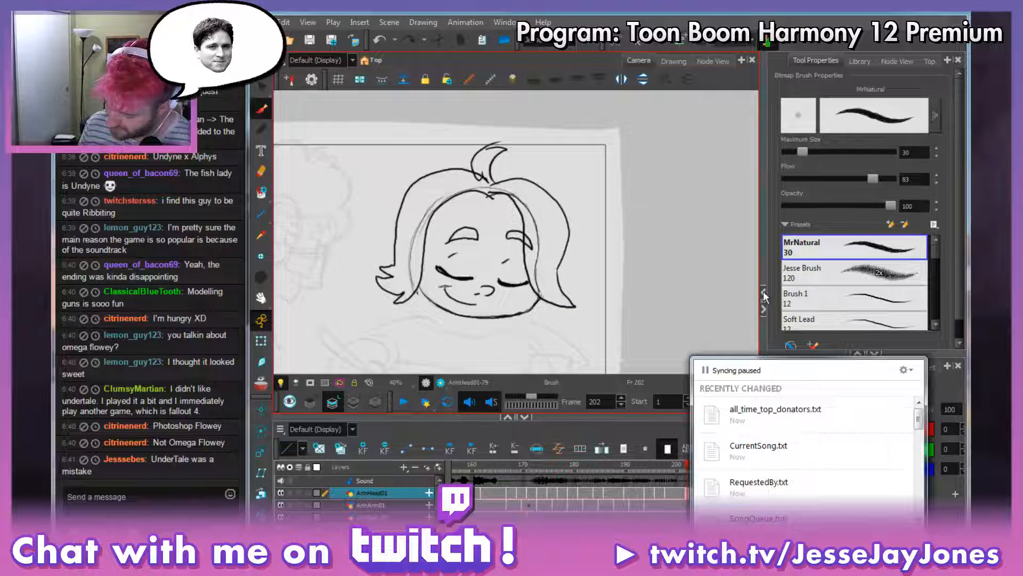
pyautogui.click(715, 205)
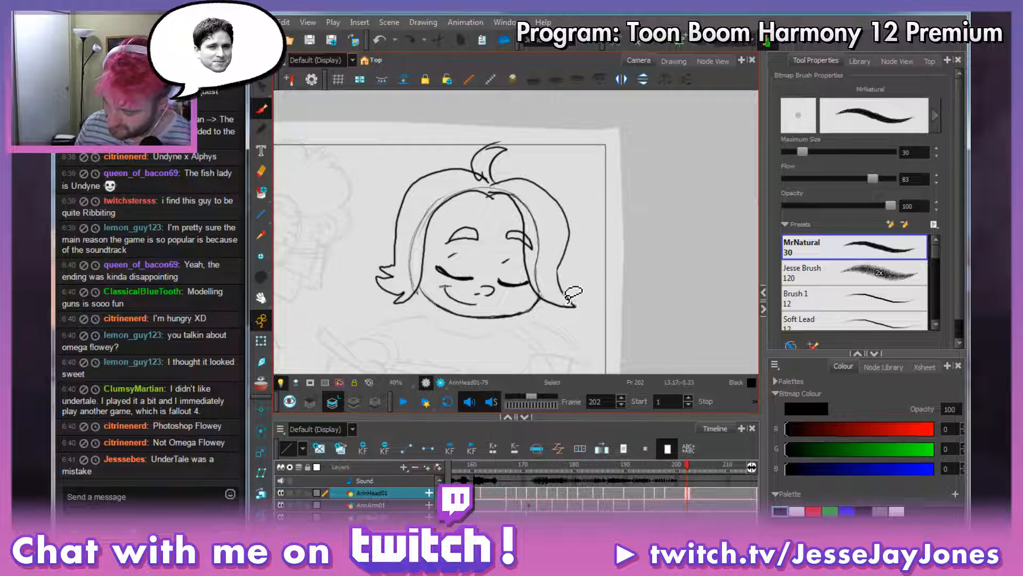
pyautogui.hotkey('alt', 'b')
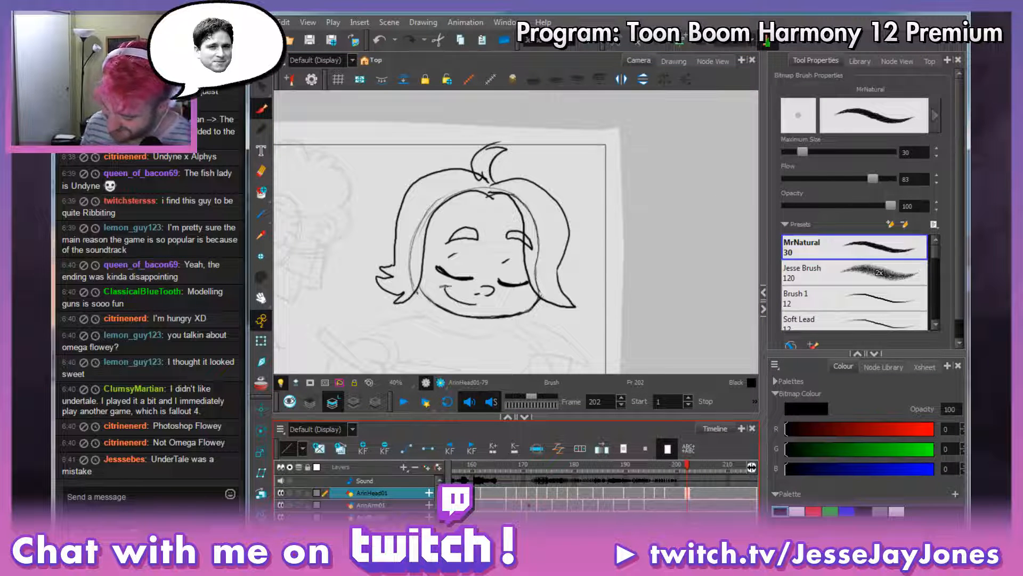
pyautogui.click(635, 524)
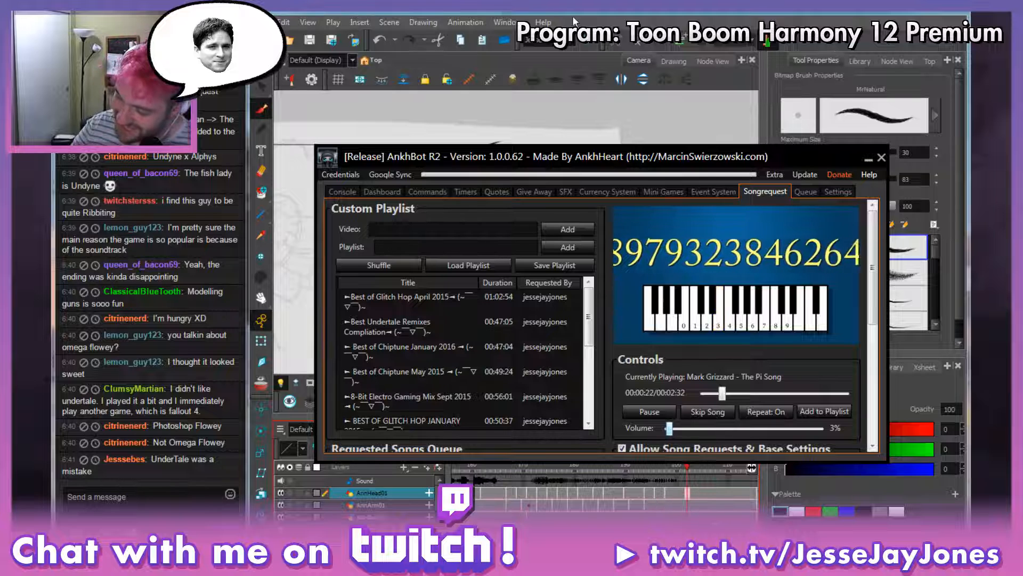
pyautogui.click(557, 15)
# Play back the laugh from frame 160 to check its ending on the closed smile.
pyautogui.press('space')
pyautogui.moveTo(516, 277); pyautogui.dragTo(532, 284)
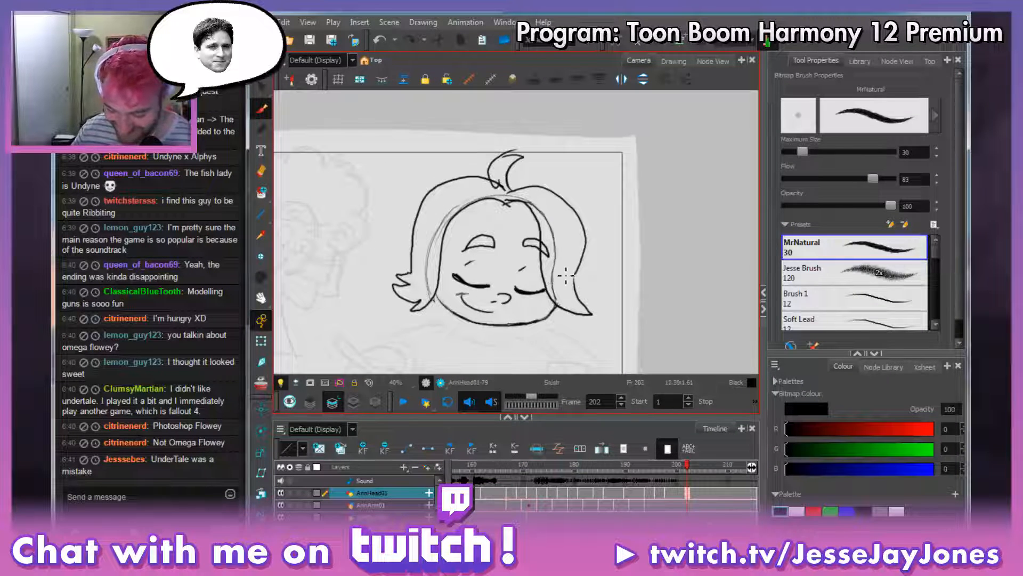
pyautogui.press('space')
pyautogui.moveTo(561, 287); pyautogui.dragTo(572, 293)
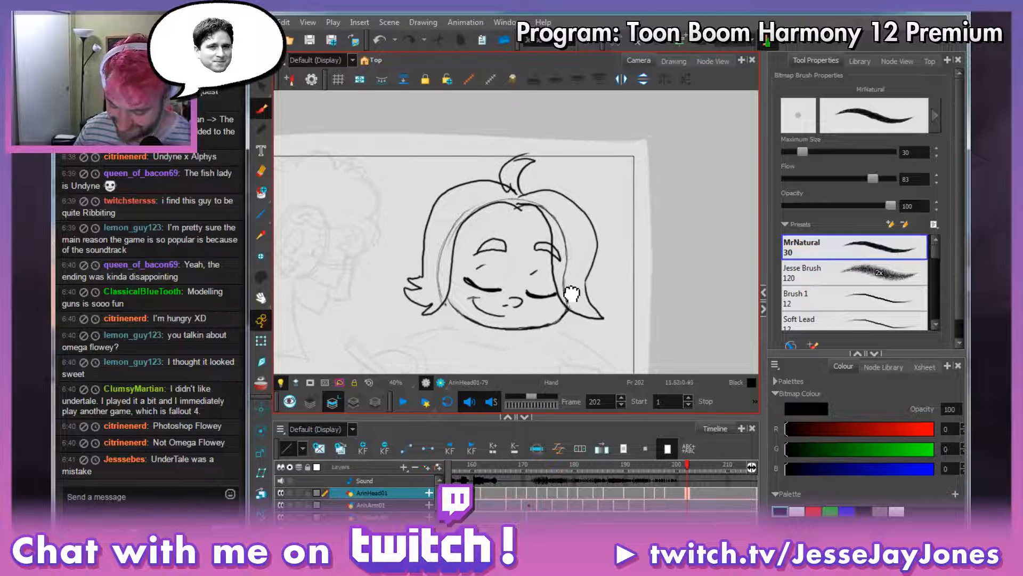
pyautogui.press('2')
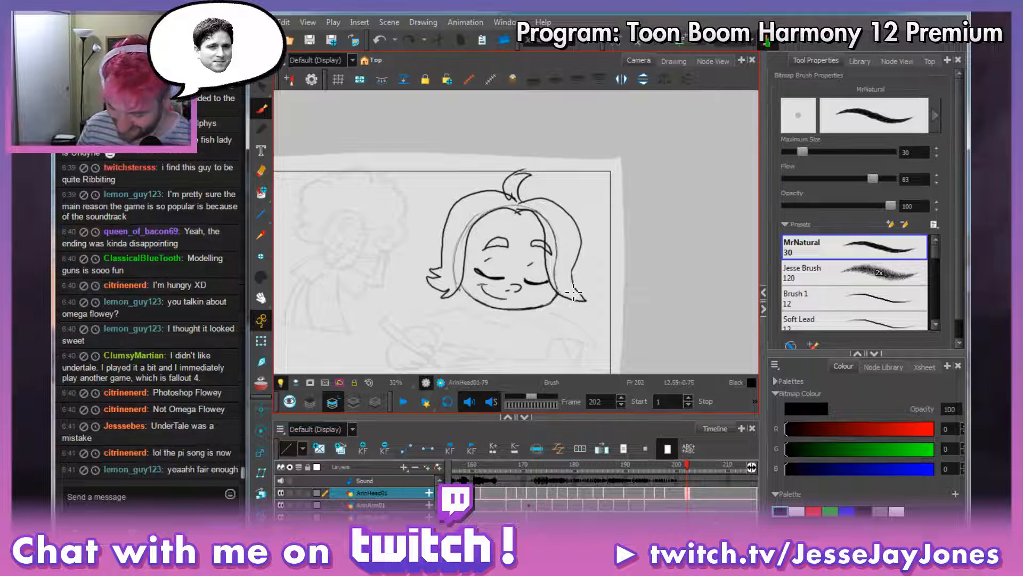
pyautogui.press('space')
pyautogui.moveTo(549, 324); pyautogui.dragTo(556, 323)
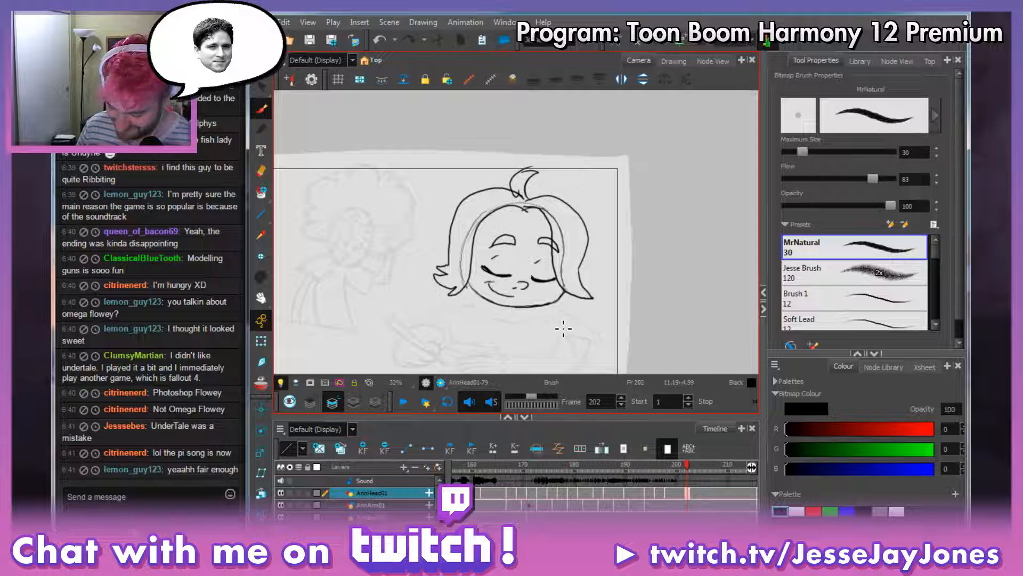
pyautogui.moveTo(687, 463)
pyautogui.mouseDown()
pyautogui.moveTo(623, 463)
pyautogui.moveTo(732, 487)
pyautogui.moveTo(516, 502)
pyautogui.mouseUp()
pyautogui.press('Return')
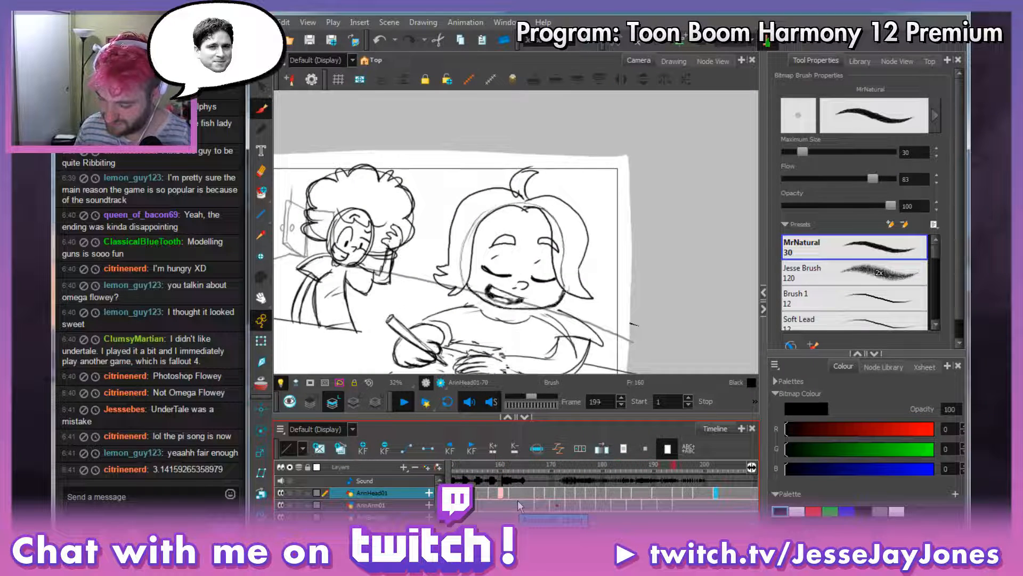
# Replay the laugh from frame 172 and inspect the head drawings around frame 192.
pyautogui.press('Return')
pyautogui.moveTo(573, 469)
pyautogui.mouseDown()
pyautogui.moveTo(477, 488)
pyautogui.moveTo(479, 503)
pyautogui.moveTo(648, 494)
pyautogui.moveTo(608, 467)
pyautogui.moveTo(509, 473)
pyautogui.mouseUp()
pyautogui.click(639, 493)
pyautogui.hotkey('shift', 'Return')
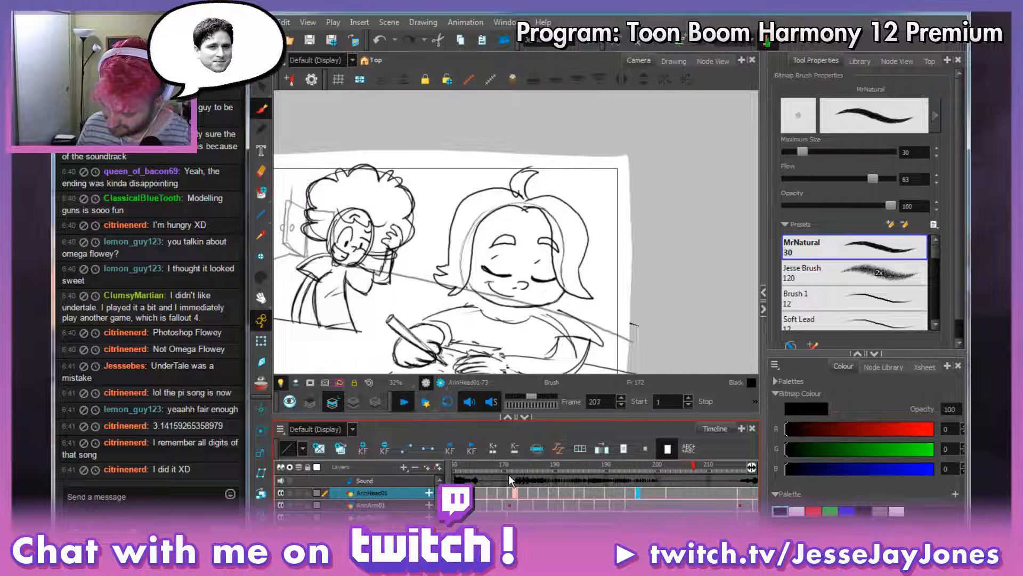
pyautogui.moveTo(575, 467)
pyautogui.mouseDown()
pyautogui.moveTo(546, 465)
pyautogui.moveTo(627, 484)
pyautogui.moveTo(498, 481)
pyautogui.moveTo(543, 468)
pyautogui.moveTo(530, 466)
pyautogui.moveTo(612, 471)
pyautogui.mouseUp()
pyautogui.hotkey('shift', 'Return')
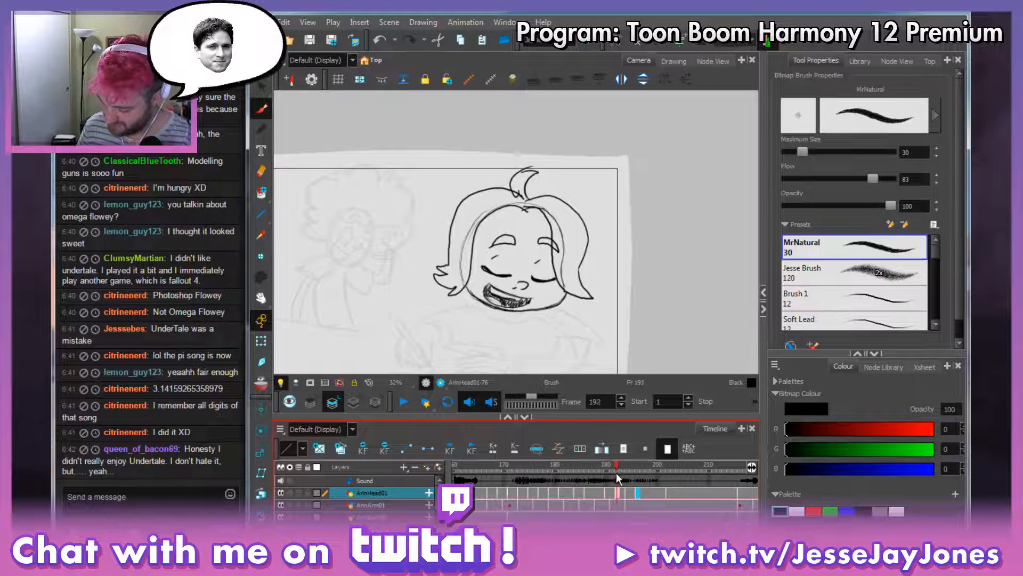
# Compare the head drawings at frames 181, 190 and 202, and play the laugh again from frame 174.
pyautogui.click(609, 493)
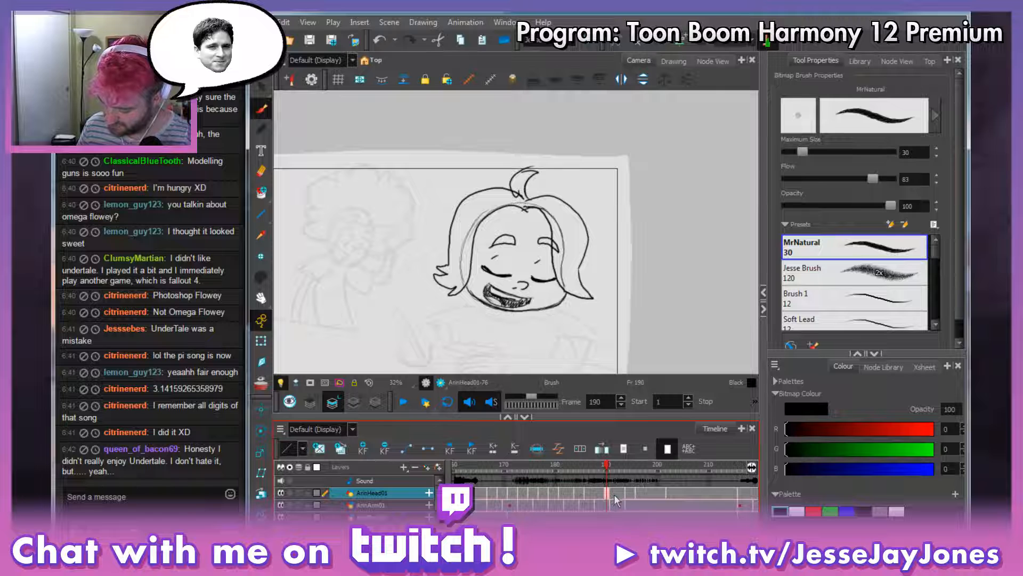
pyautogui.click(561, 493)
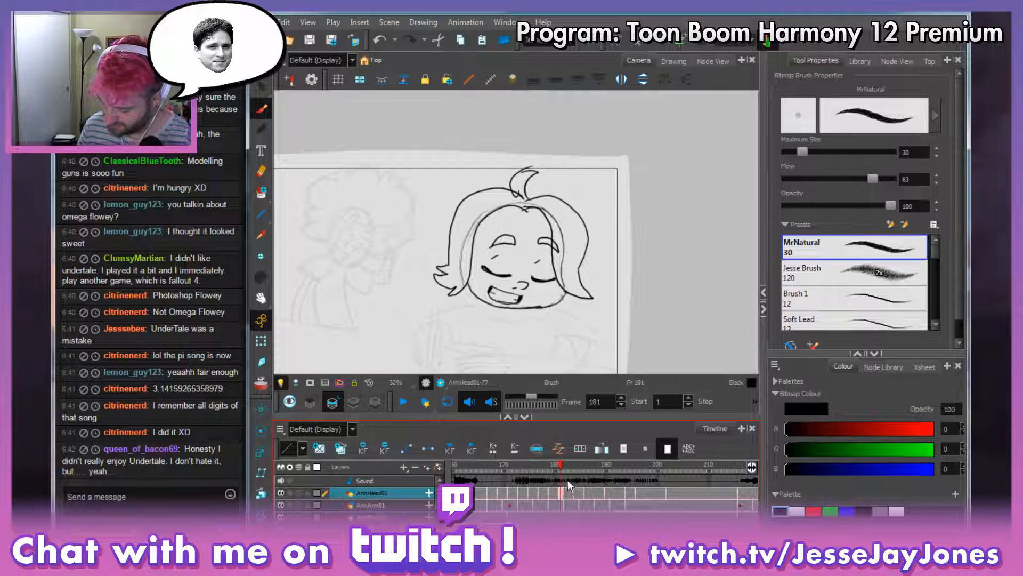
pyautogui.moveTo(561, 466)
pyautogui.mouseDown()
pyautogui.moveTo(538, 479)
pyautogui.moveTo(574, 468)
pyautogui.moveTo(670, 478)
pyautogui.mouseUp()
pyautogui.click(539, 493)
pyautogui.click(610, 492)
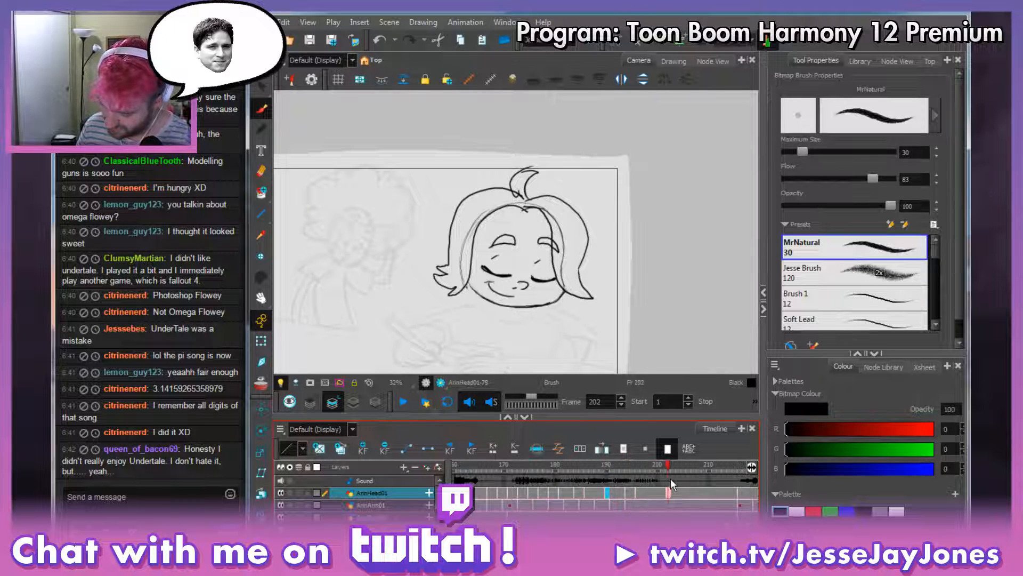
pyautogui.press('space')
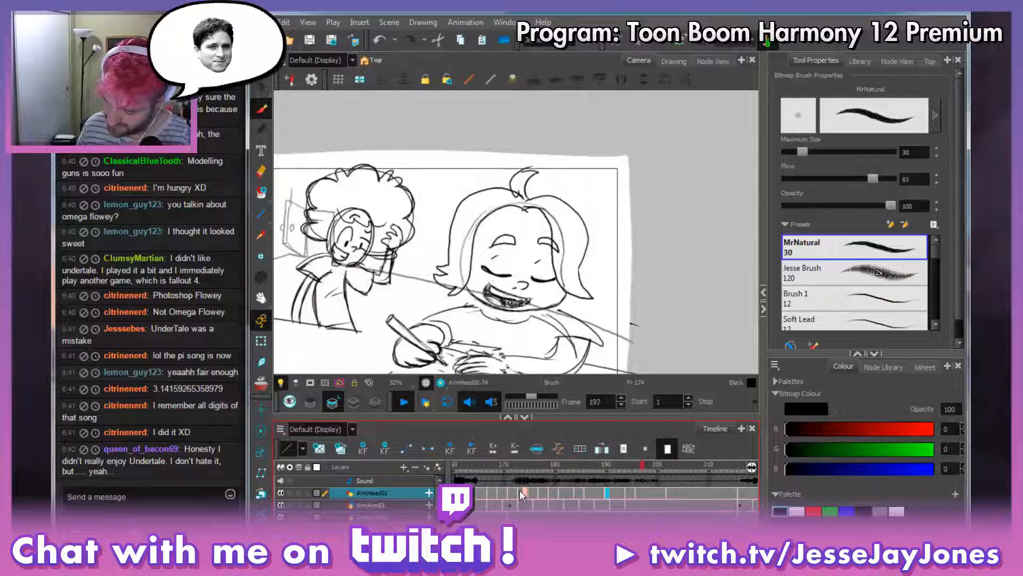
# Give the closed smile its own head drawing at frame 204 and touch up the face around the nose.
pyautogui.click(669, 493)
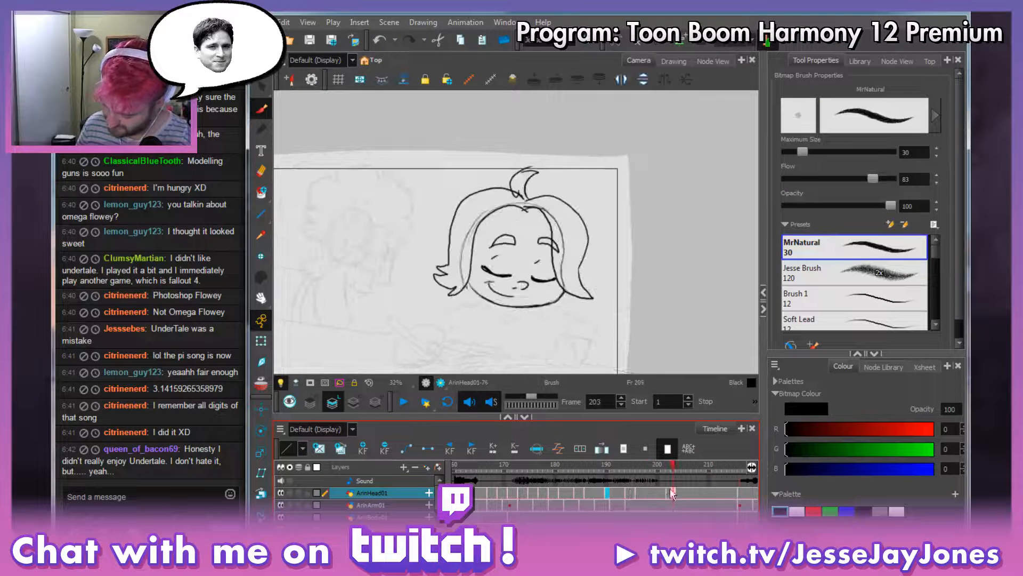
pyautogui.moveTo(678, 497); pyautogui.dragTo(685, 499)
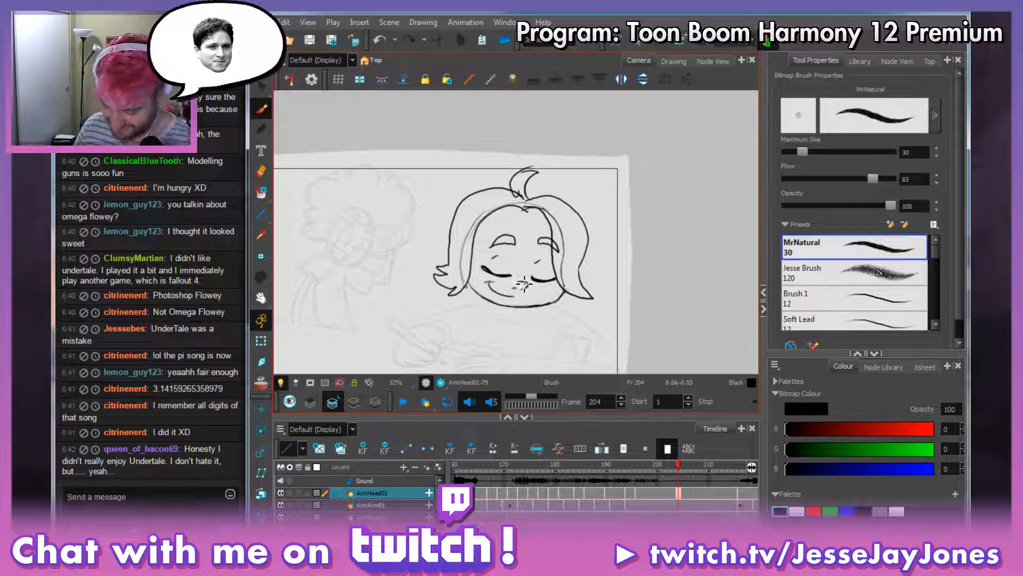
pyautogui.moveTo(528, 283); pyautogui.dragTo(522, 289)
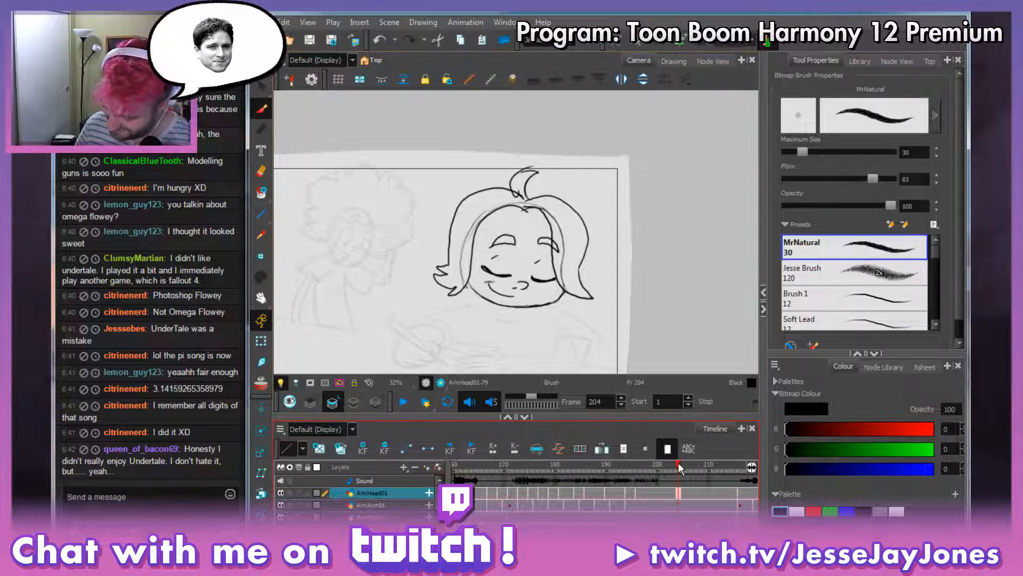
# Play back the laugh from an earlier frame and compare the head drawings at frames 194 and 196.
pyautogui.moveTo(680, 468); pyautogui.dragTo(495, 492)
pyautogui.hotkey('shift', 'Return')
pyautogui.hotkey('shift', 'Return')
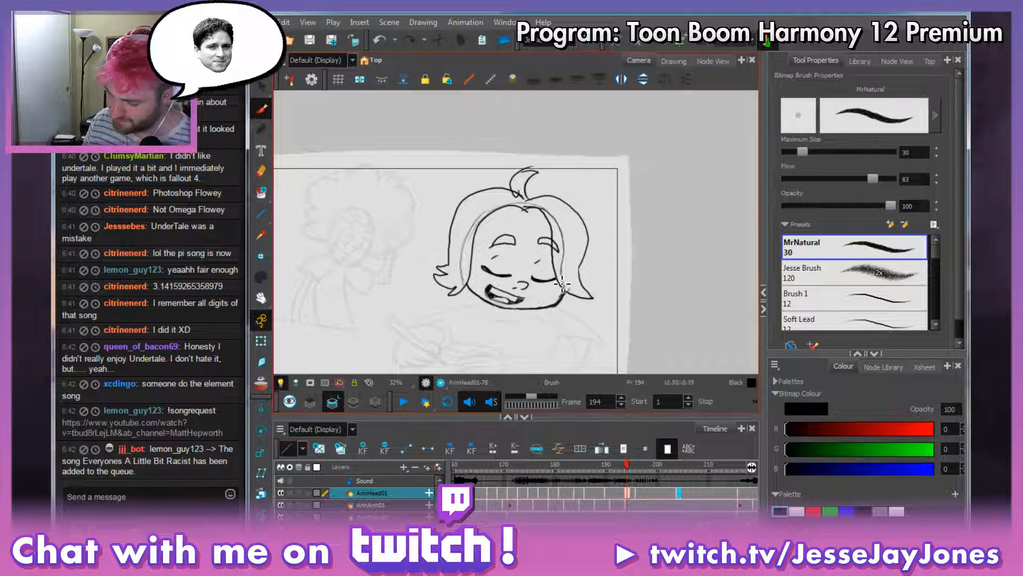
pyautogui.moveTo(561, 284); pyautogui.dragTo(512, 257)
pyautogui.click(637, 493)
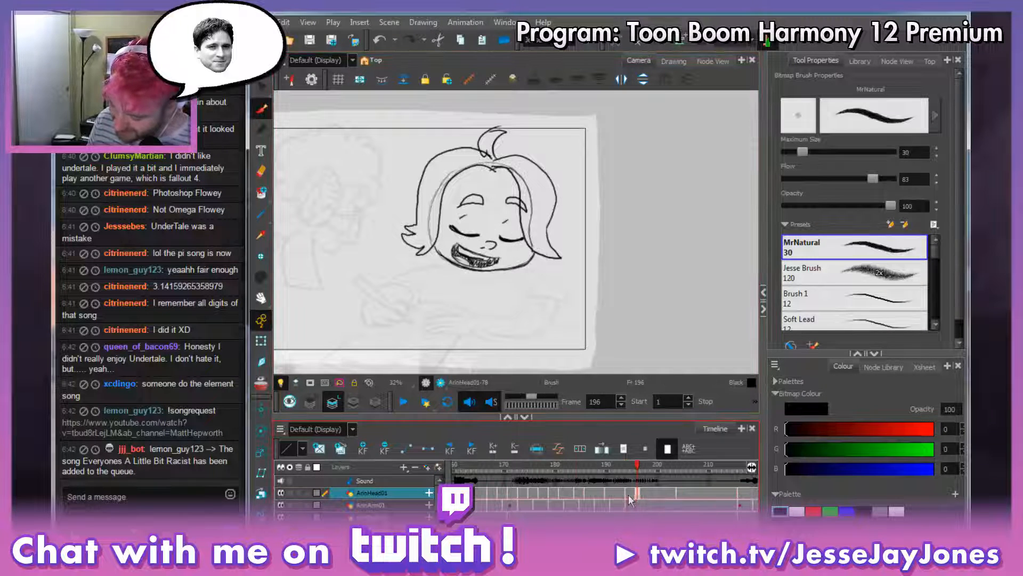
pyautogui.click(629, 496)
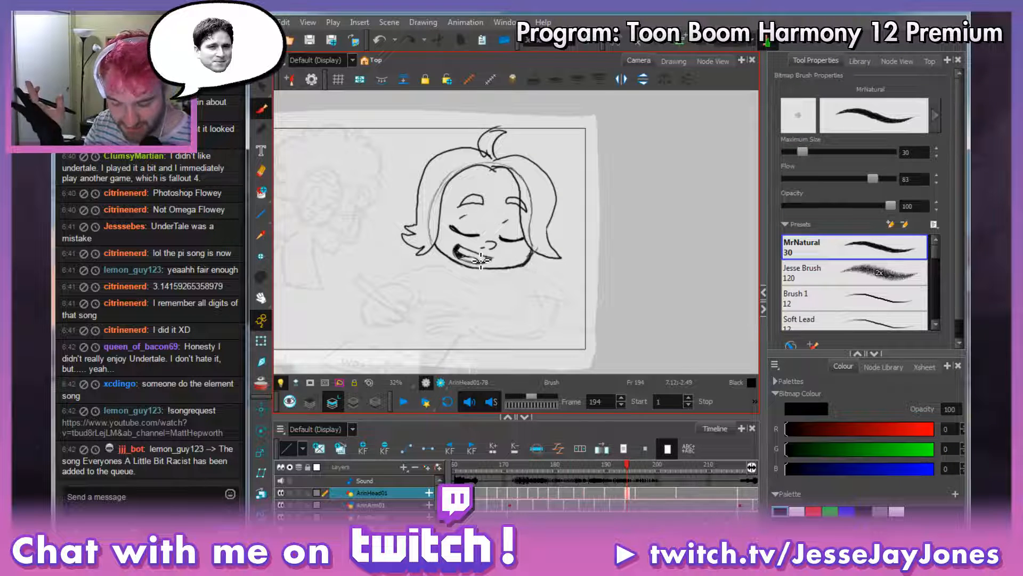
# Inspect the open mouth at frame 194, then play the animation from frame 187 into the following shot action.
pyautogui.moveTo(532, 267)
pyautogui.mouseDown()
pyautogui.moveTo(514, 269)
pyautogui.moveTo(523, 279)
pyautogui.mouseUp()
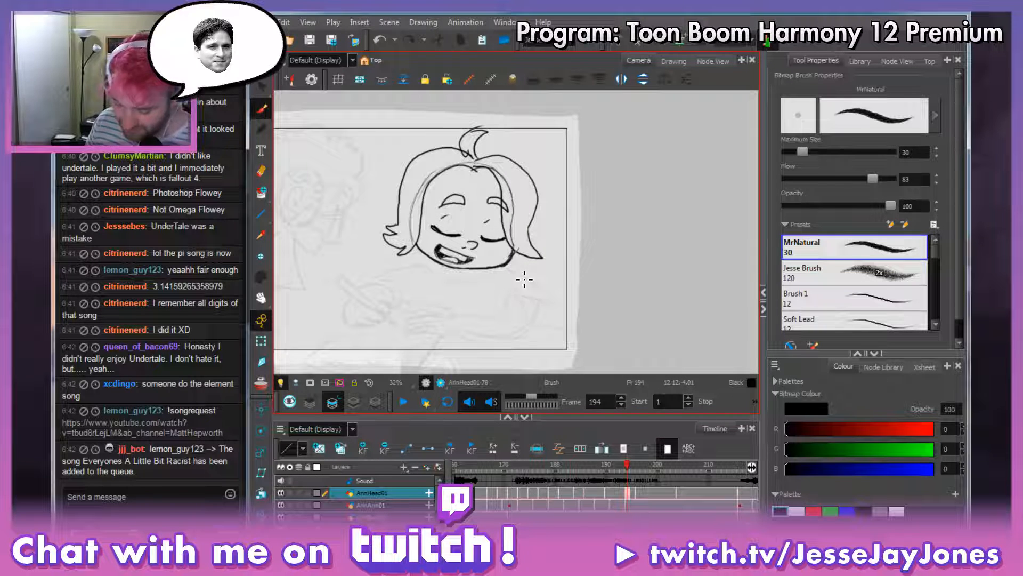
pyautogui.press('space')
pyautogui.moveTo(488, 293)
pyautogui.mouseDown()
pyautogui.moveTo(480, 304)
pyautogui.moveTo(487, 297)
pyautogui.mouseUp()
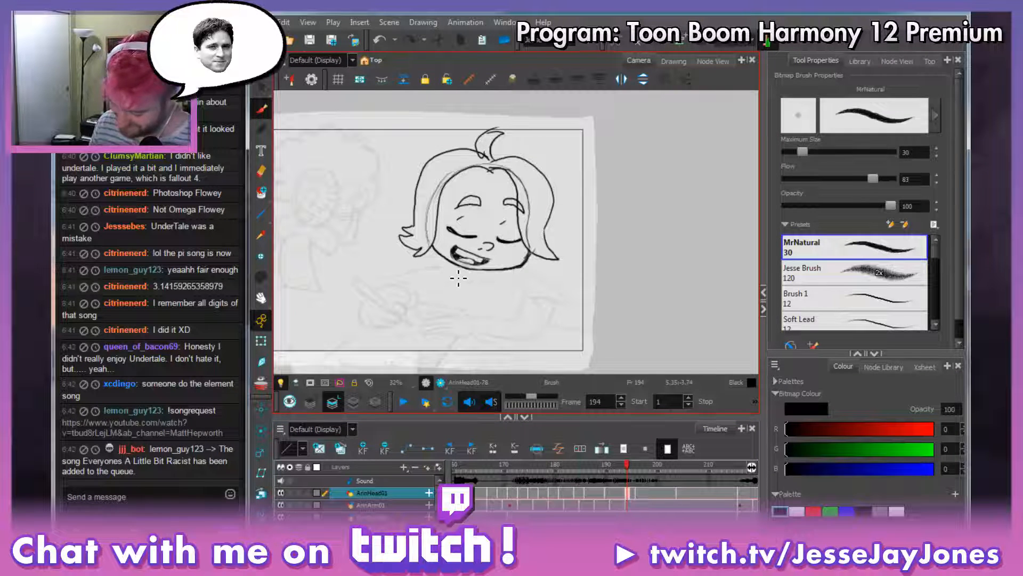
pyautogui.moveTo(629, 465); pyautogui.dragTo(592, 466)
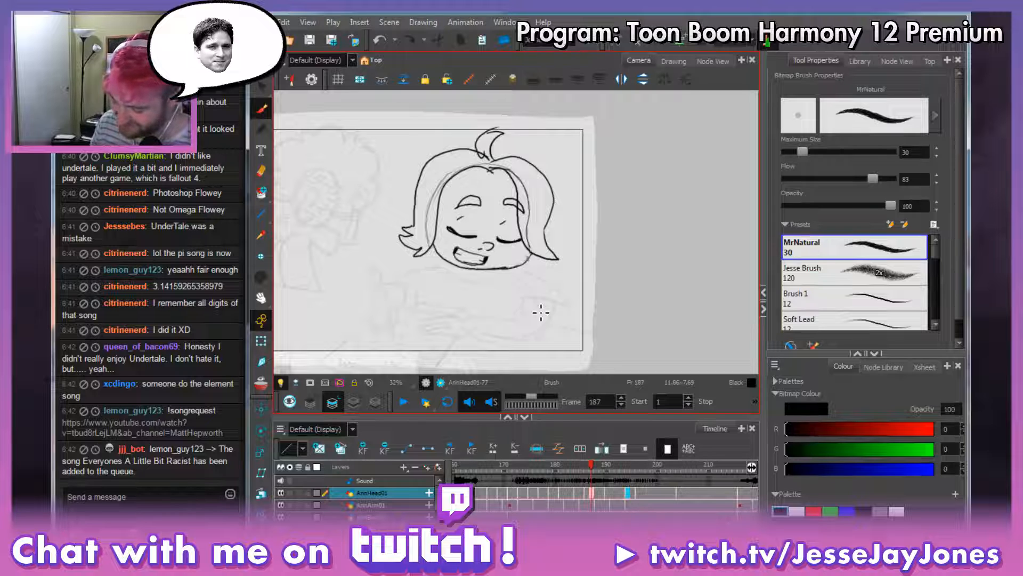
pyautogui.press('Return')
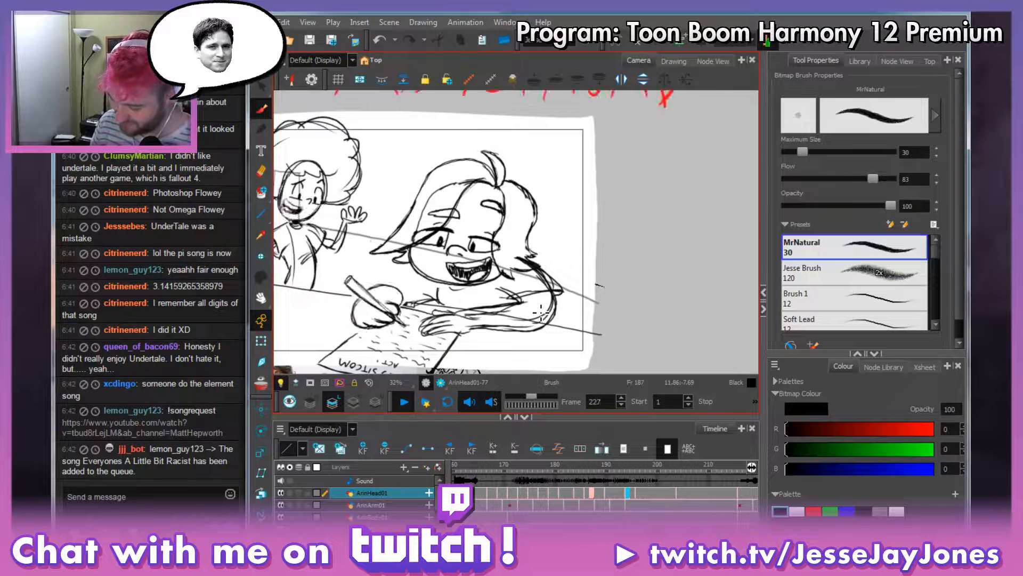
pyautogui.press('Return')
# Erase the pointed hair tip on the left of the head at frame 220 and redraw it as an upturned curl.
pyautogui.click(544, 466)
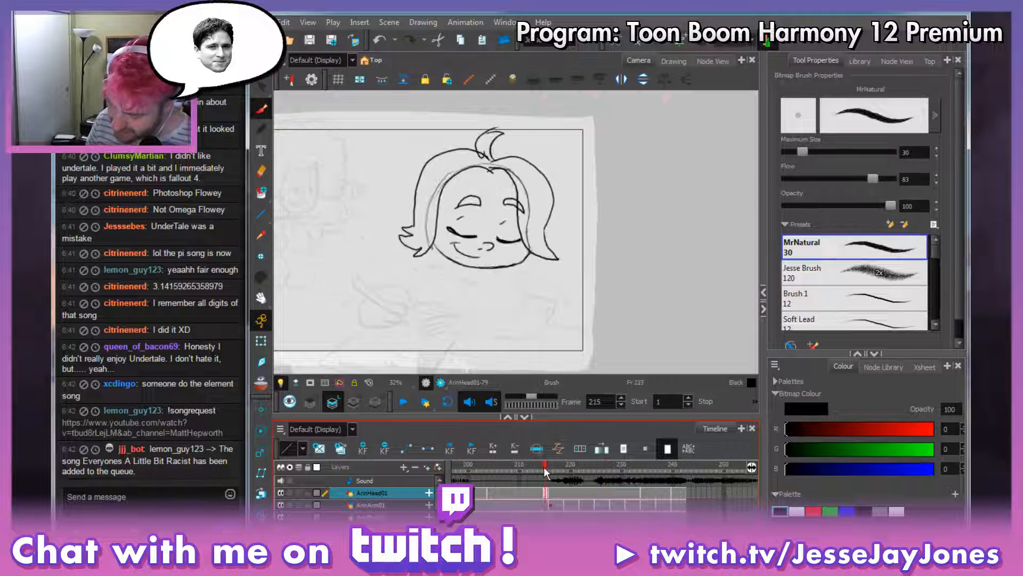
pyautogui.press('space')
pyautogui.moveTo(549, 256); pyautogui.dragTo(562, 260)
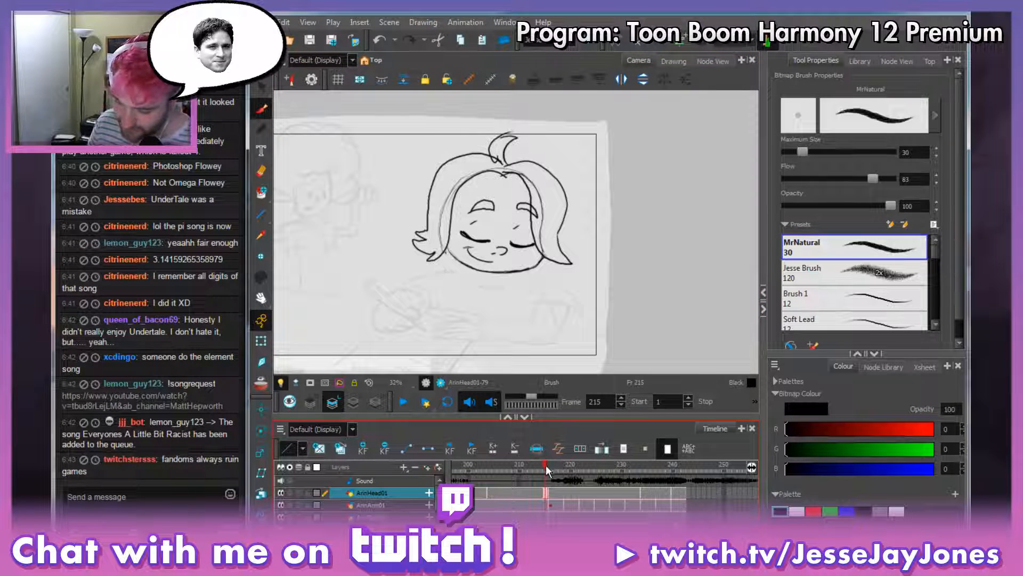
pyautogui.moveTo(546, 465)
pyautogui.mouseDown()
pyautogui.moveTo(529, 466)
pyautogui.moveTo(627, 480)
pyautogui.moveTo(668, 462)
pyautogui.moveTo(646, 471)
pyautogui.moveTo(686, 471)
pyautogui.moveTo(548, 474)
pyautogui.moveTo(570, 474)
pyautogui.mouseUp()
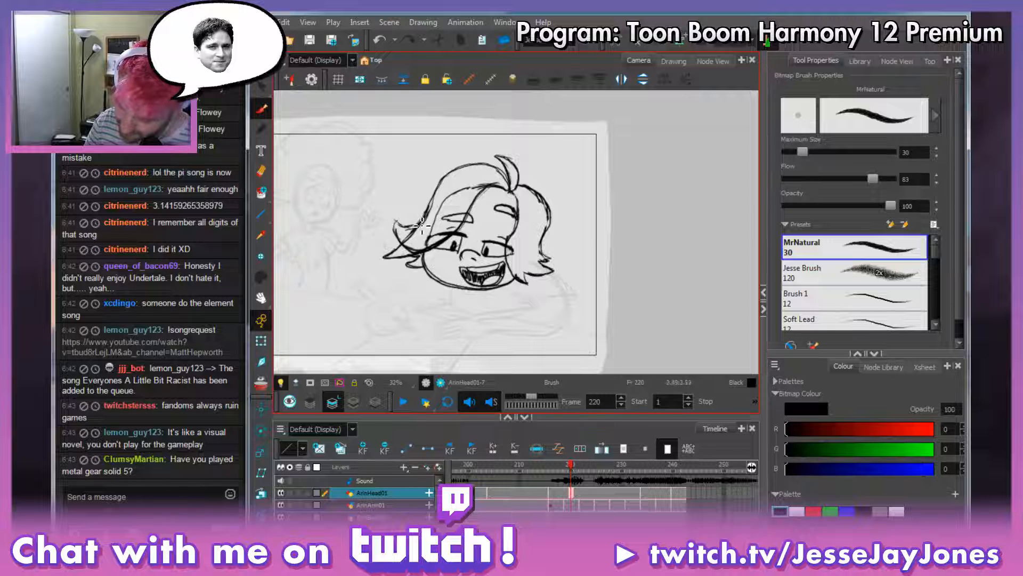
pyautogui.hotkey('alt', 'e')
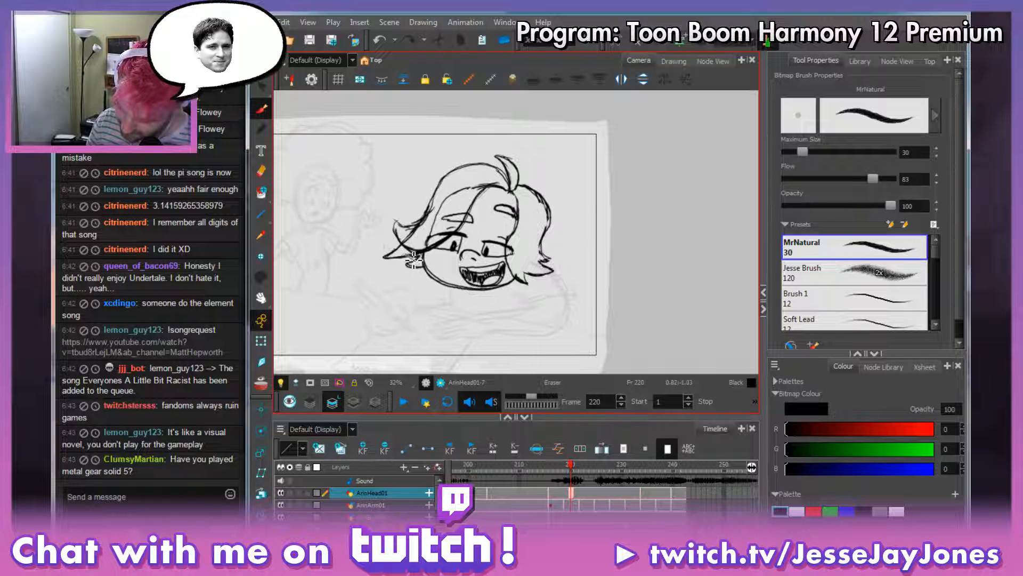
pyautogui.moveTo(414, 260)
pyautogui.mouseDown()
pyautogui.moveTo(389, 257)
pyautogui.moveTo(435, 241)
pyautogui.moveTo(415, 260)
pyautogui.moveTo(407, 237)
pyautogui.moveTo(419, 231)
pyautogui.moveTo(397, 235)
pyautogui.moveTo(396, 223)
pyautogui.moveTo(419, 255)
pyautogui.moveTo(392, 229)
pyautogui.mouseUp()
pyautogui.hotkey('alt', 'b')
pyautogui.hotkey('alt', 'e')
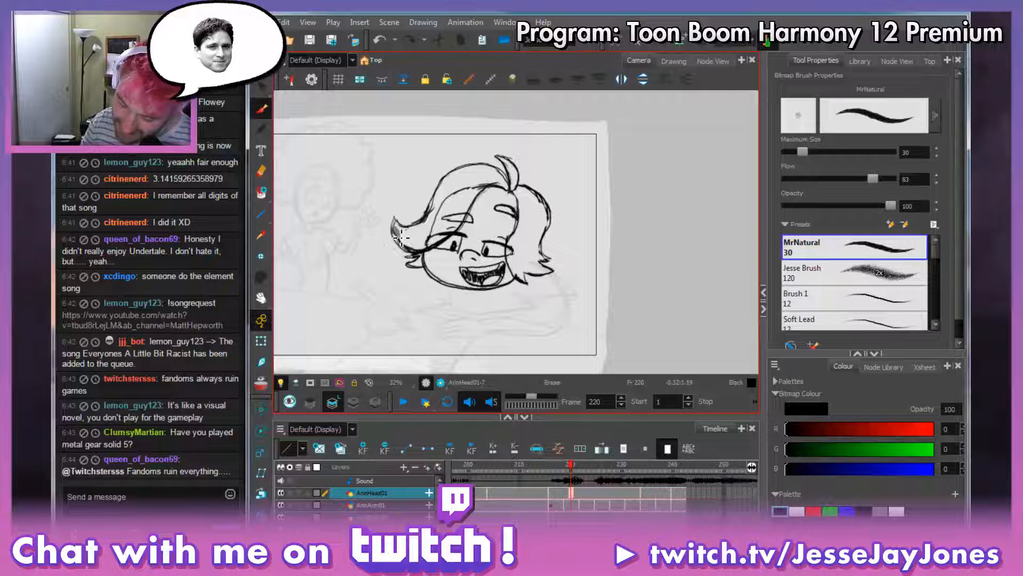
pyautogui.moveTo(405, 243); pyautogui.dragTo(412, 252)
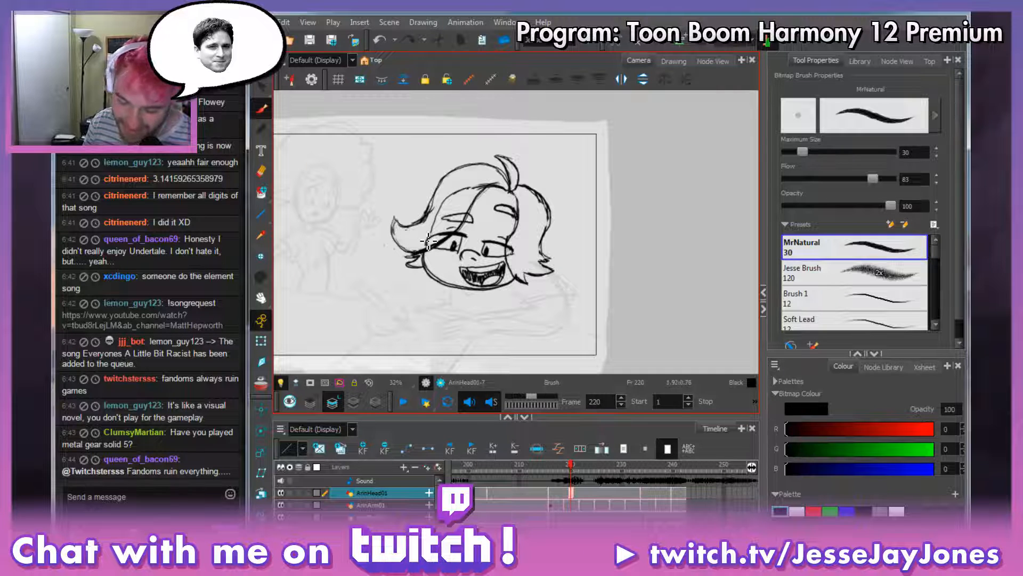
# Refine the outline of the upturned hair curl at frame 220 by erasing and redrawing its tip.
pyautogui.hotkey('alt', 's')
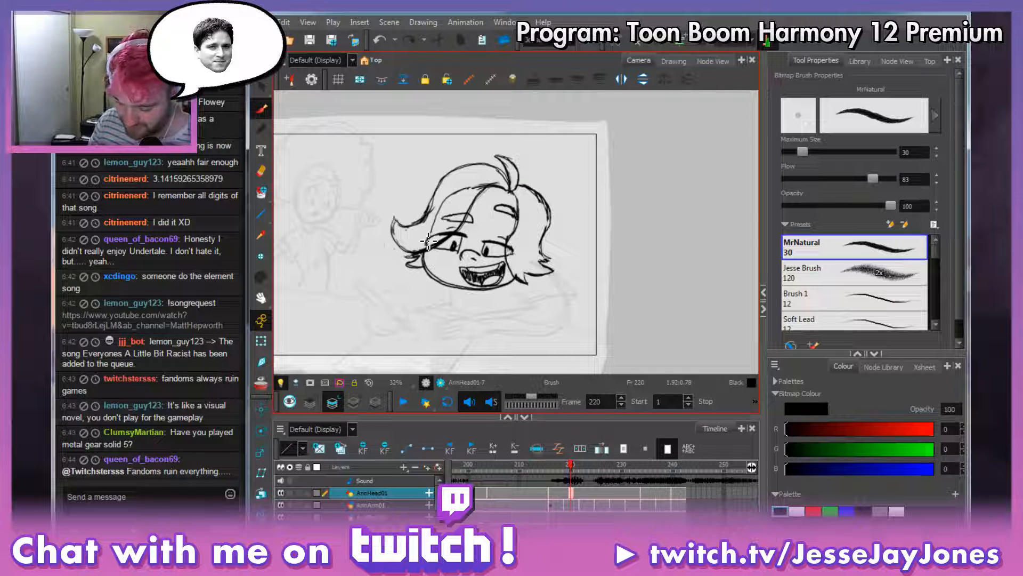
pyautogui.moveTo(492, 299); pyautogui.dragTo(488, 295)
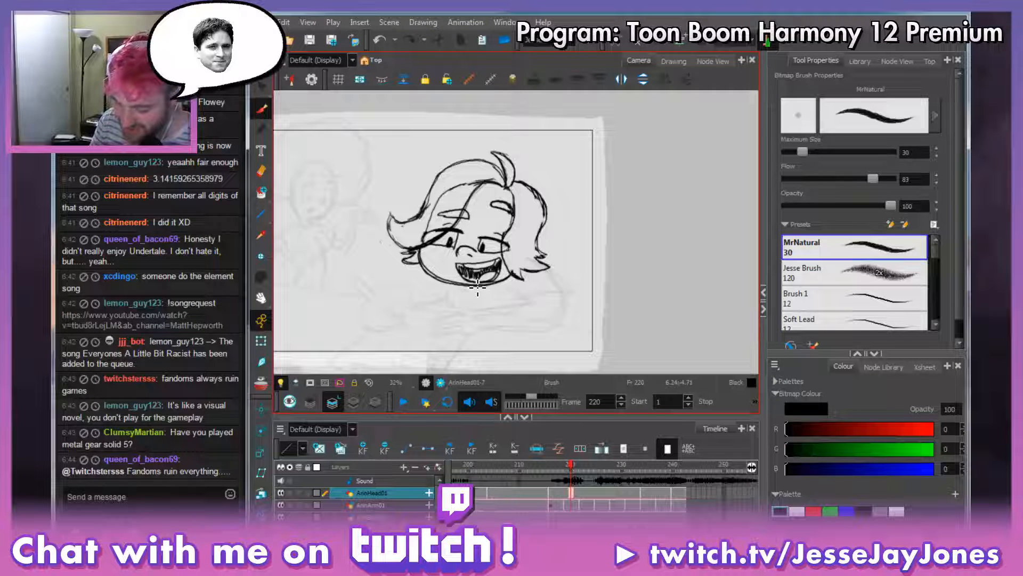
pyautogui.moveTo(495, 276); pyautogui.dragTo(496, 268)
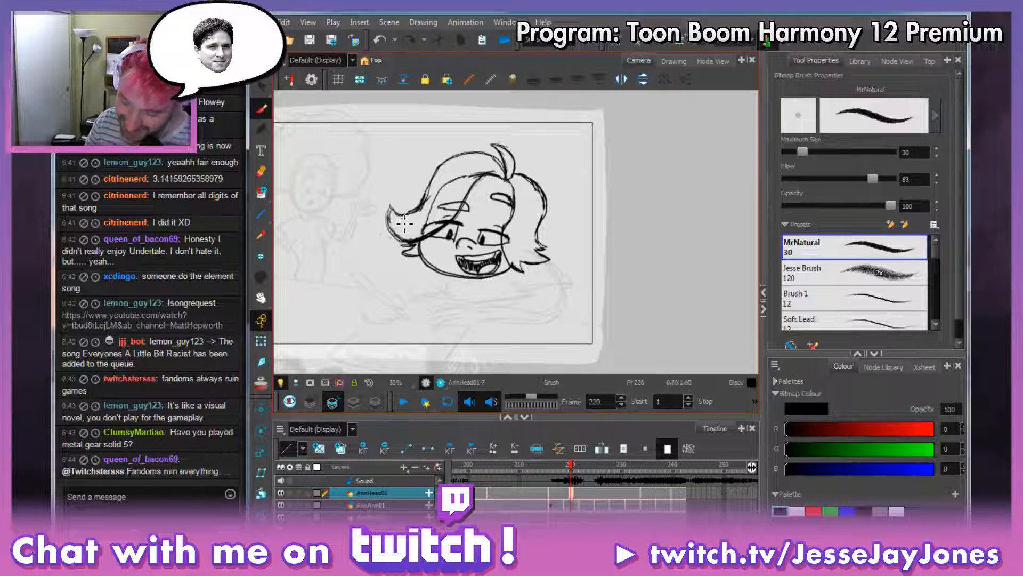
pyautogui.hotkey('alt', 'e')
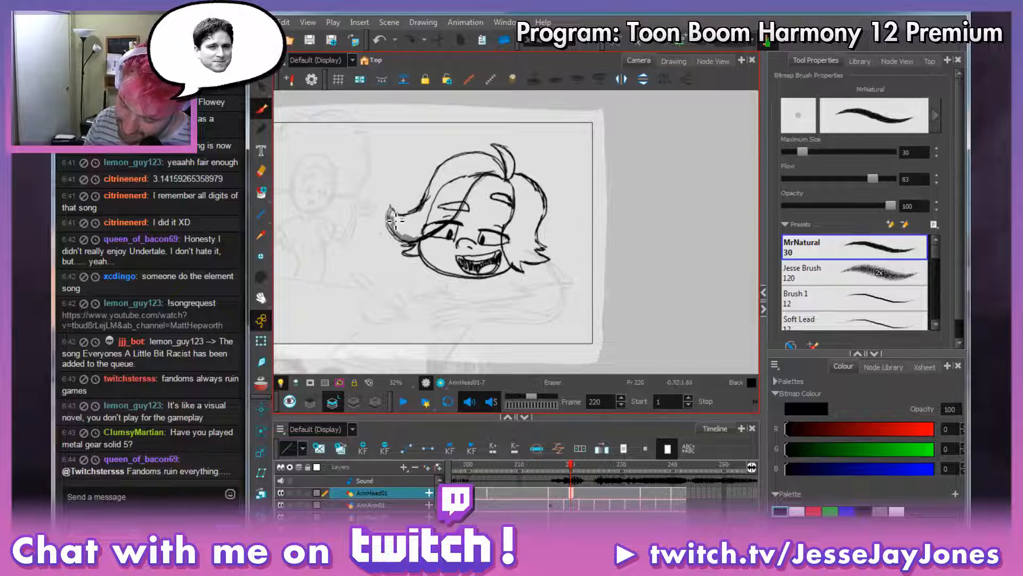
pyautogui.hotkey('alt', 'b')
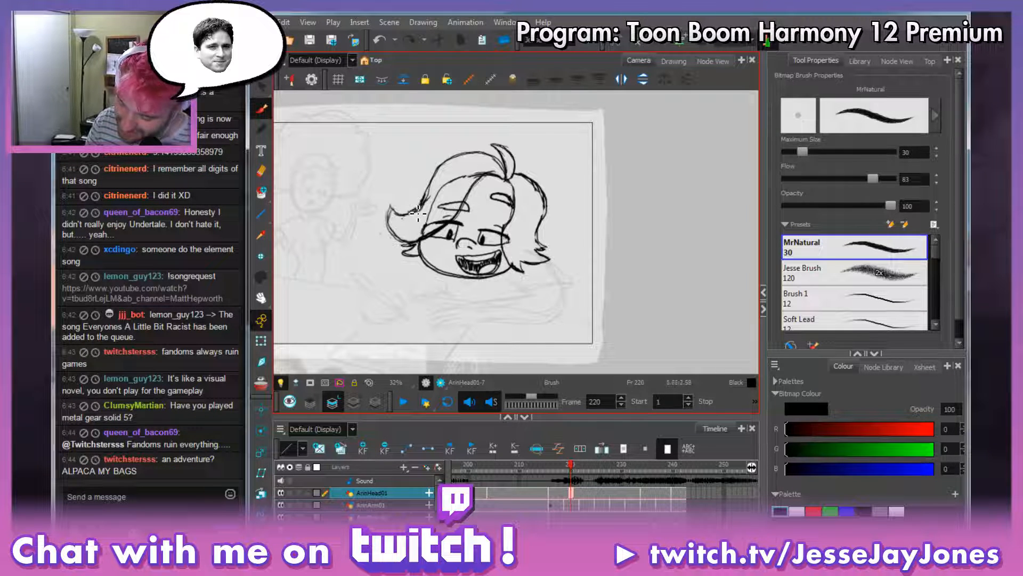
# Refine the tip of the hair flick beside the character's face with brush and eraser strokes on frame 220.
pyautogui.moveTo(391, 208); pyautogui.dragTo(394, 230)
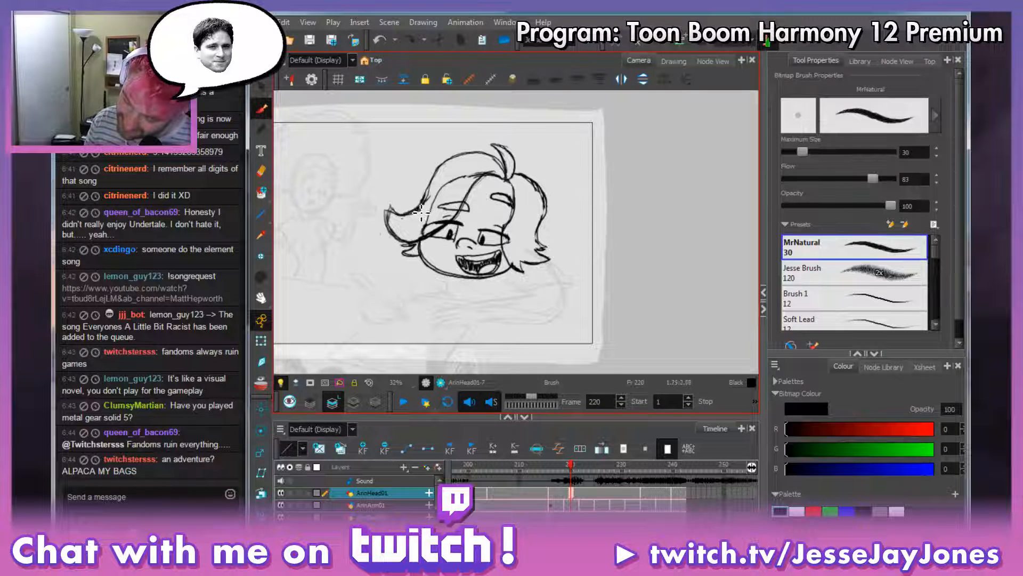
pyautogui.hotkey('alt', 'e')
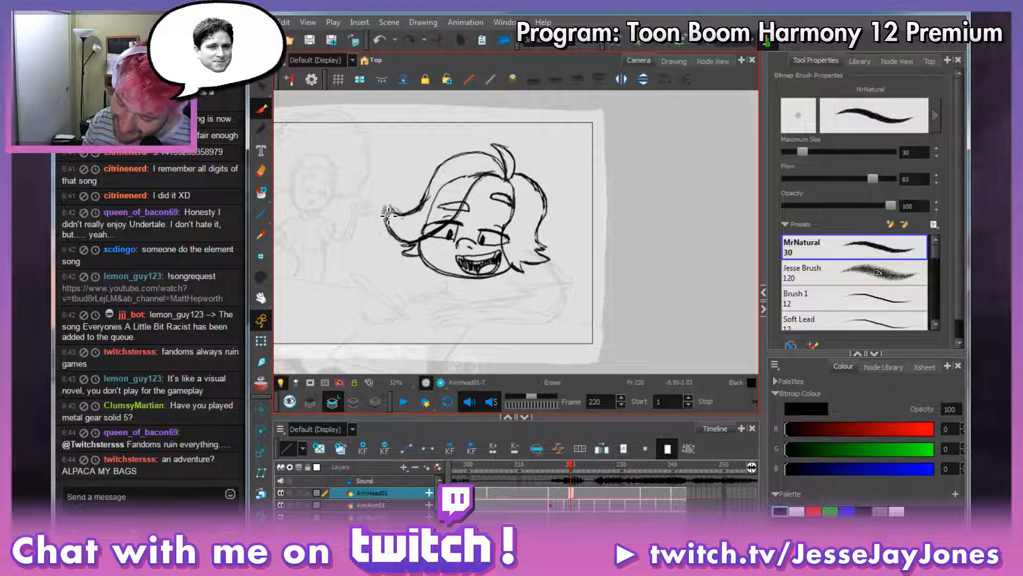
pyautogui.hotkey('alt', 'b')
pyautogui.moveTo(389, 213); pyautogui.dragTo(388, 212)
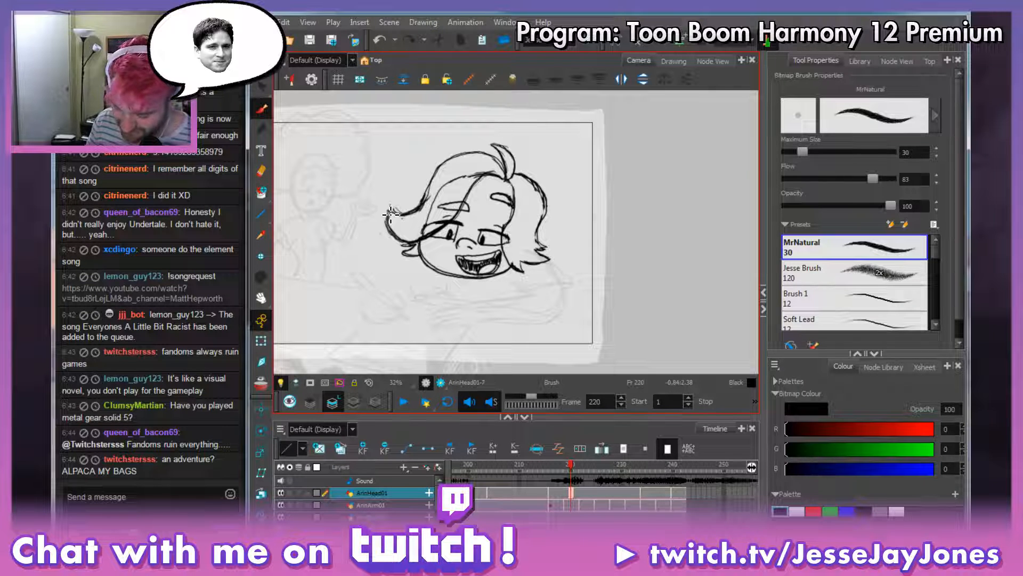
# Go to frame 218 and darken the hair strand sweeping from the parting across the eye to the outer hair flick.
pyautogui.press(',')
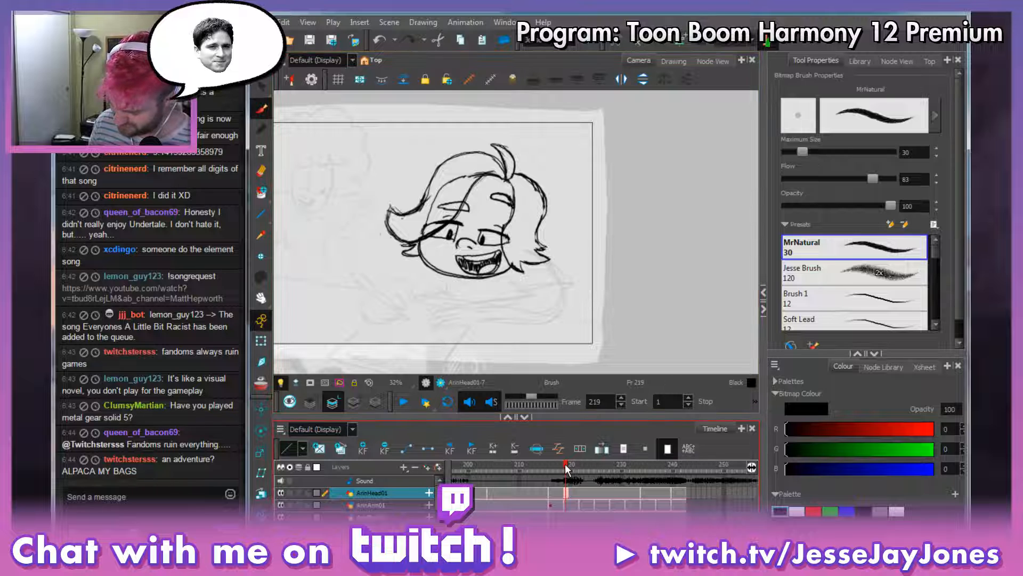
pyautogui.moveTo(565, 464)
pyautogui.mouseDown()
pyautogui.moveTo(540, 470)
pyautogui.moveTo(555, 471)
pyautogui.mouseUp()
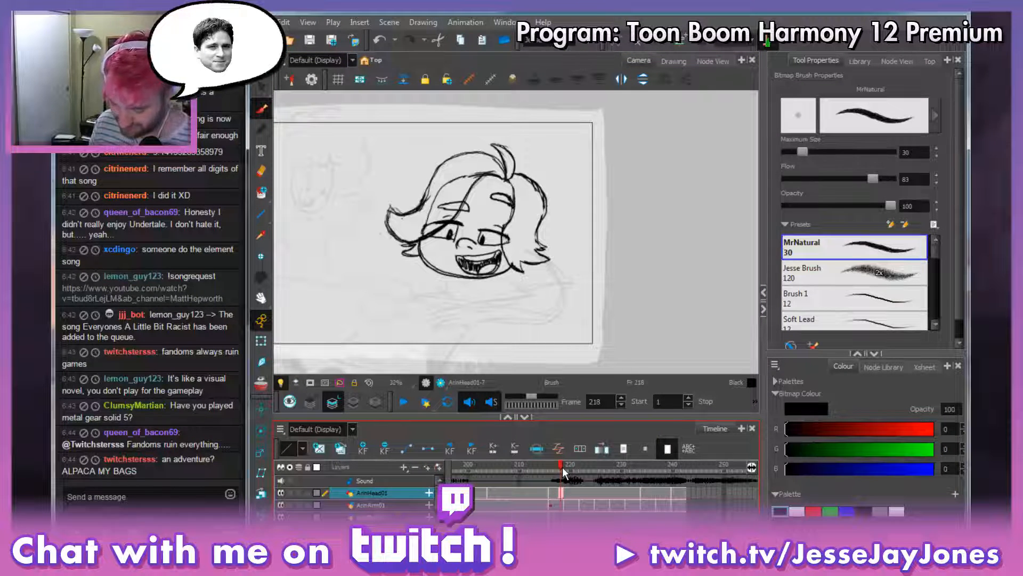
pyautogui.moveTo(526, 238); pyautogui.dragTo(522, 246)
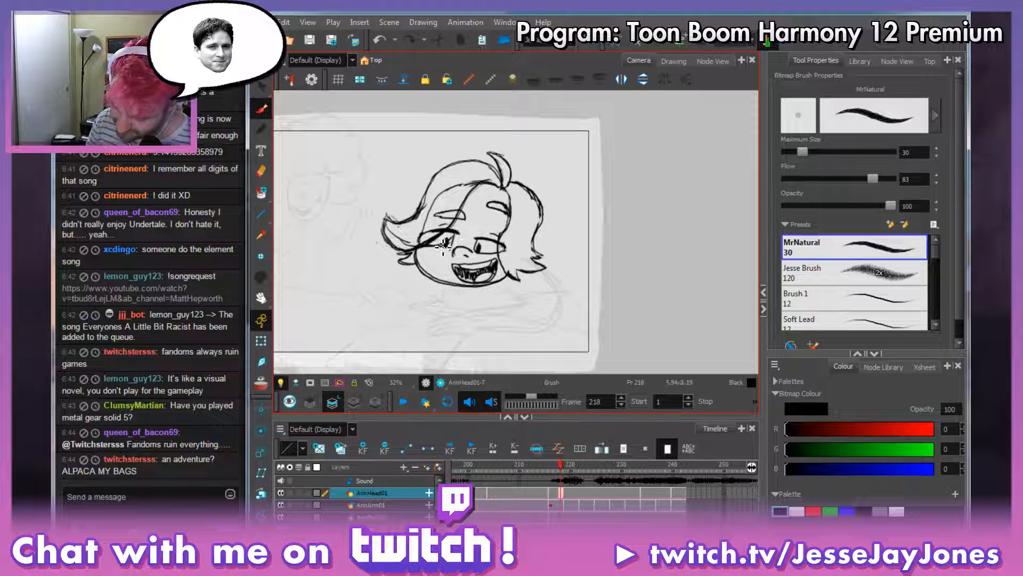
pyautogui.moveTo(445, 244)
pyautogui.mouseDown()
pyautogui.moveTo(472, 200)
pyautogui.moveTo(452, 240)
pyautogui.moveTo(411, 249)
pyautogui.mouseUp()
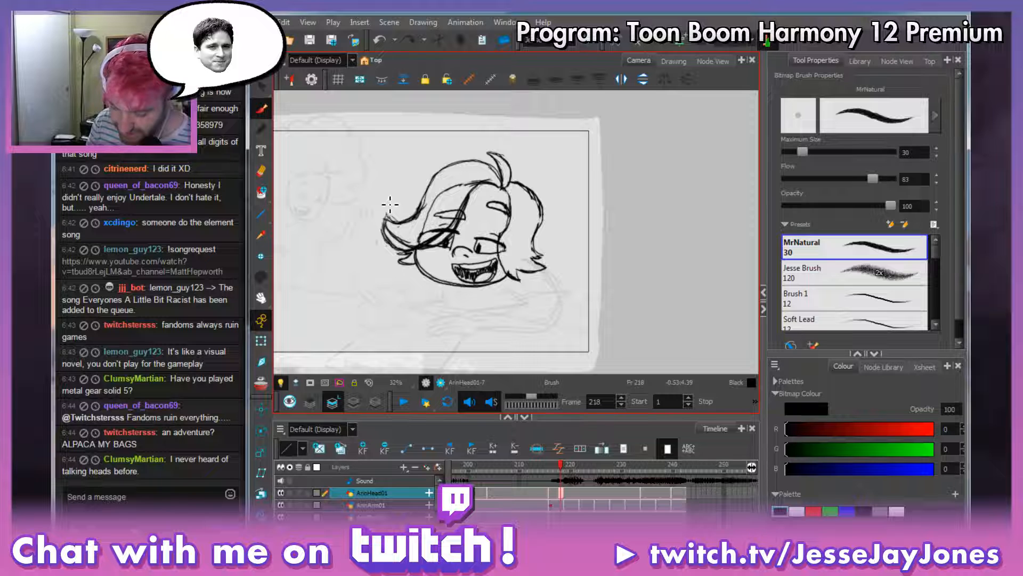
pyautogui.moveTo(553, 220); pyautogui.dragTo(553, 228)
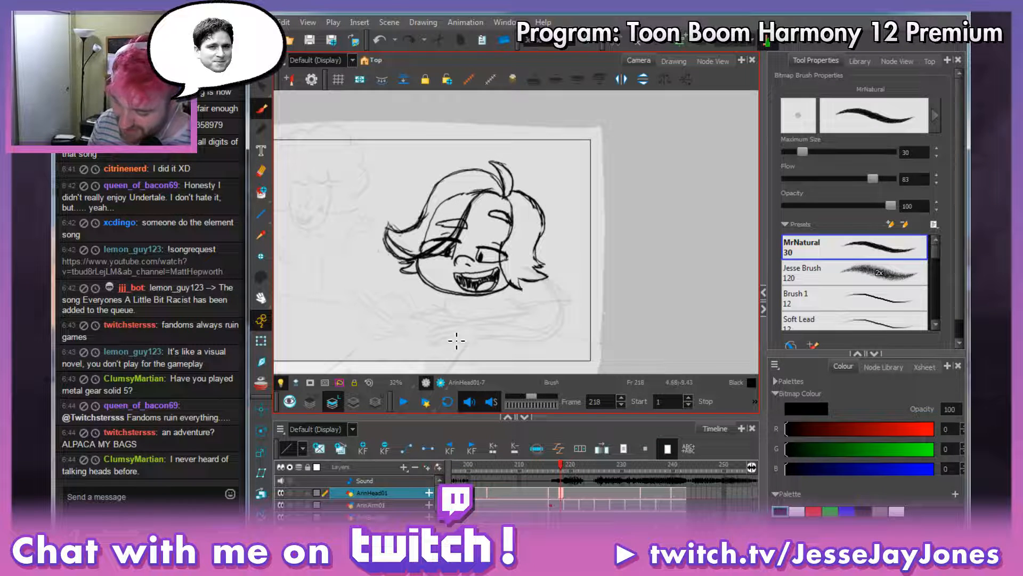
# Erase the stray lines around the outer hair flick and the strand section crossing the eye and eyebrow.
pyautogui.hotkey('alt', 'e')
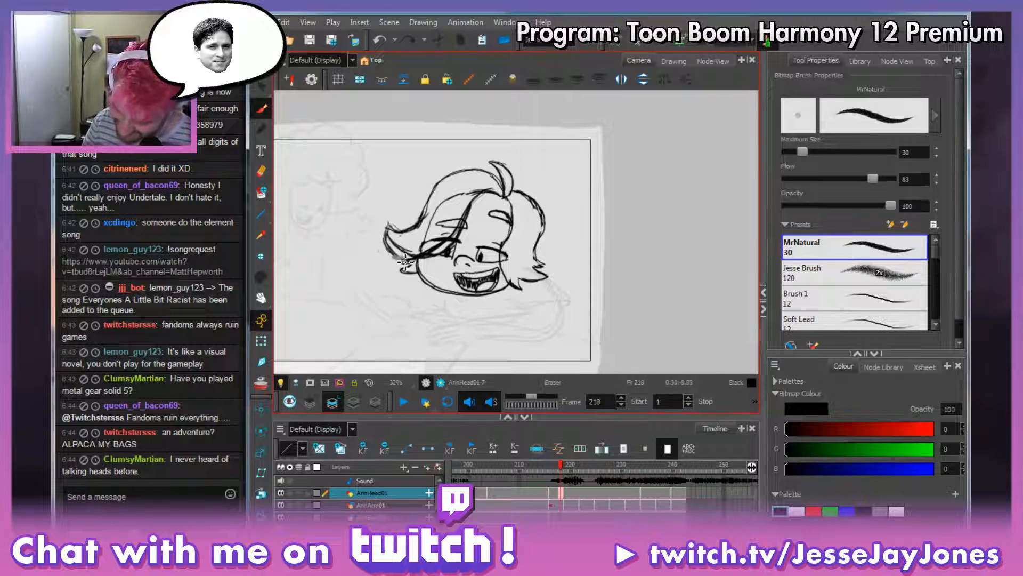
pyautogui.moveTo(405, 262); pyautogui.dragTo(386, 226)
pyautogui.hotkey('alt', 'b')
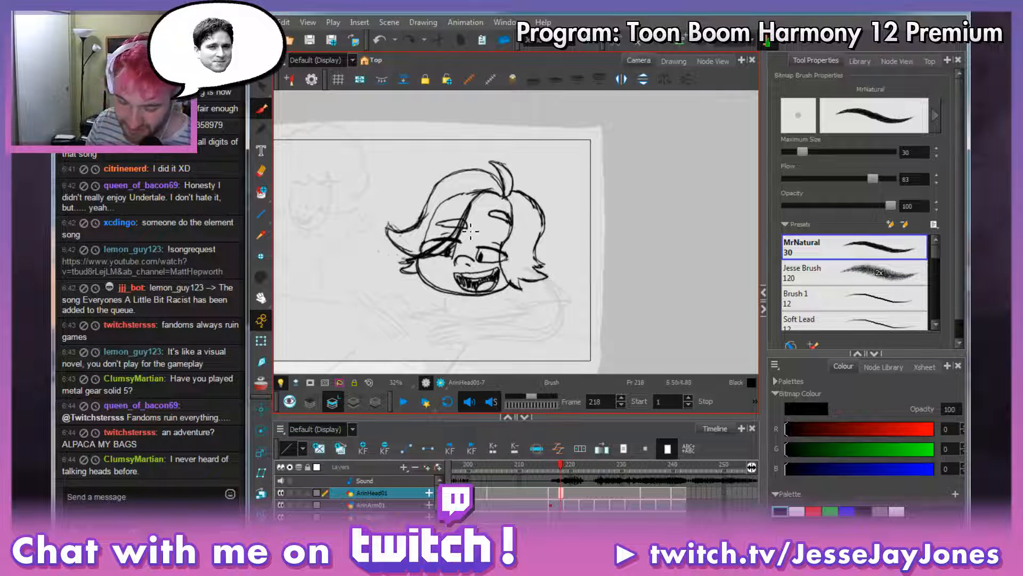
pyautogui.hotkey('alt', 'e')
pyautogui.moveTo(445, 250)
pyautogui.mouseDown()
pyautogui.moveTo(429, 250)
pyautogui.moveTo(466, 226)
pyautogui.mouseUp()
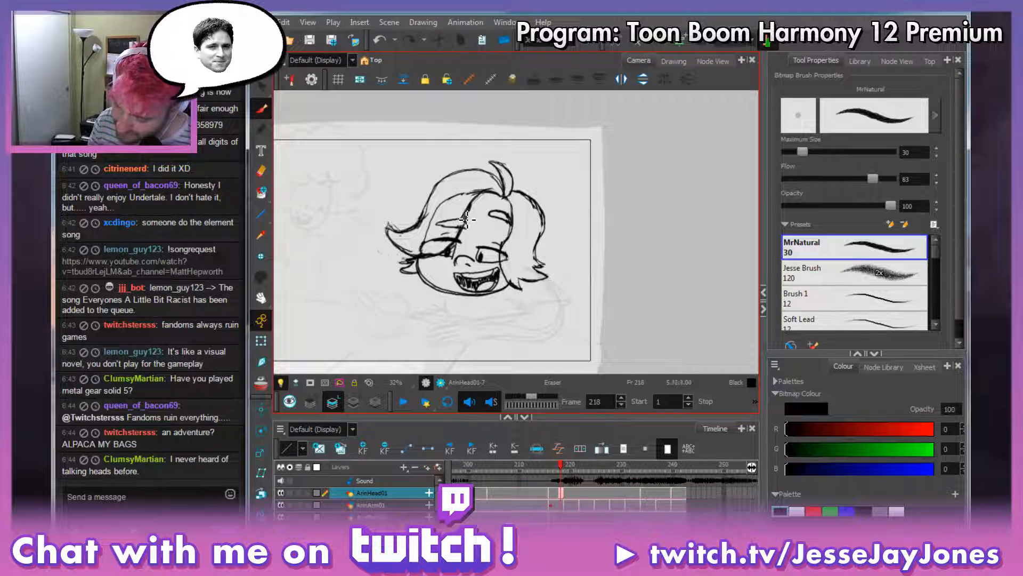
pyautogui.hotkey('alt', 'b')
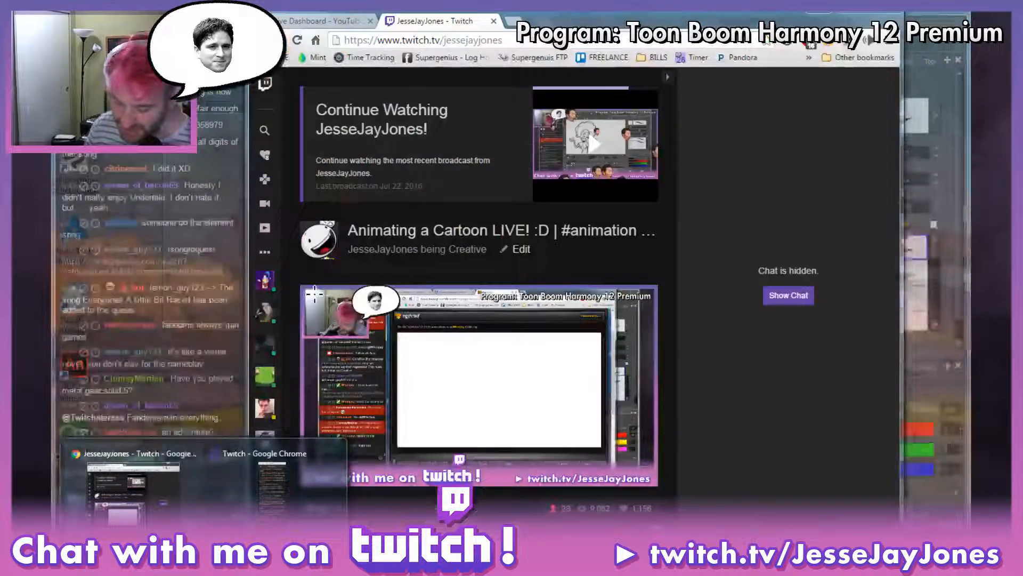
# Switch to Chrome and load YouTube in a new tab, then return to the animation in Harmony.
pyautogui.click(144, 493)
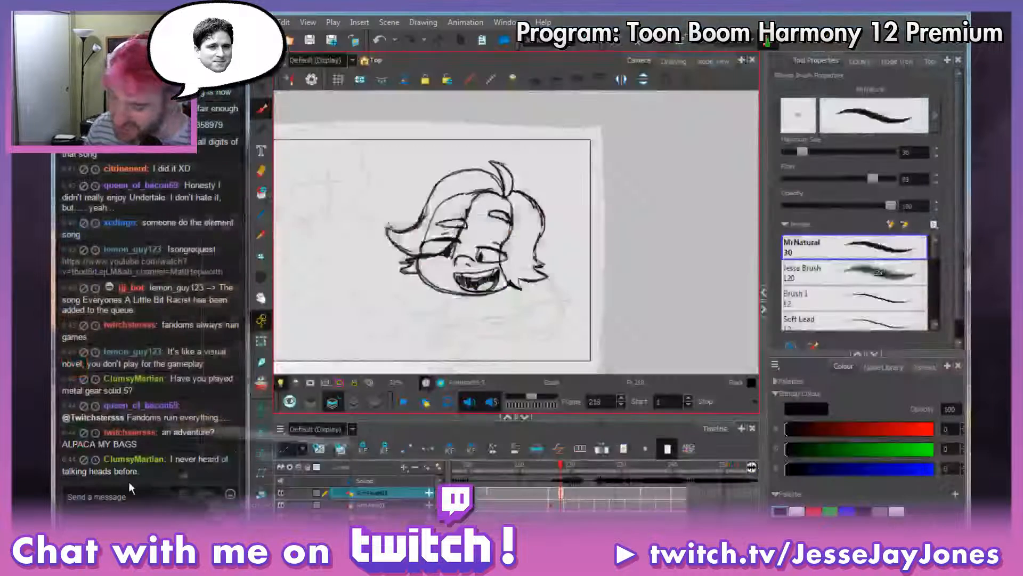
pyautogui.click(509, 22)
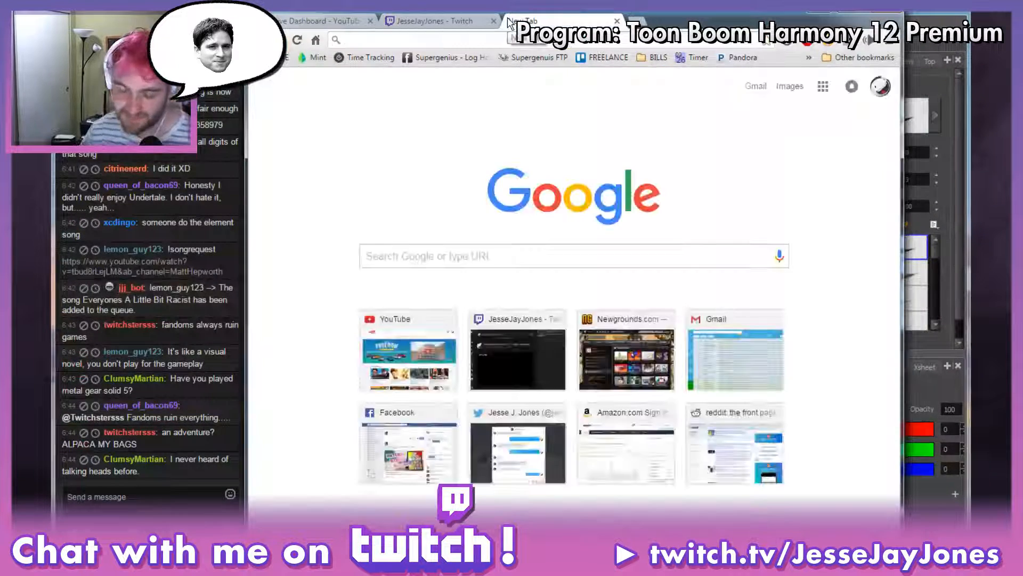
pyautogui.write('you')
pyautogui.press('Return')
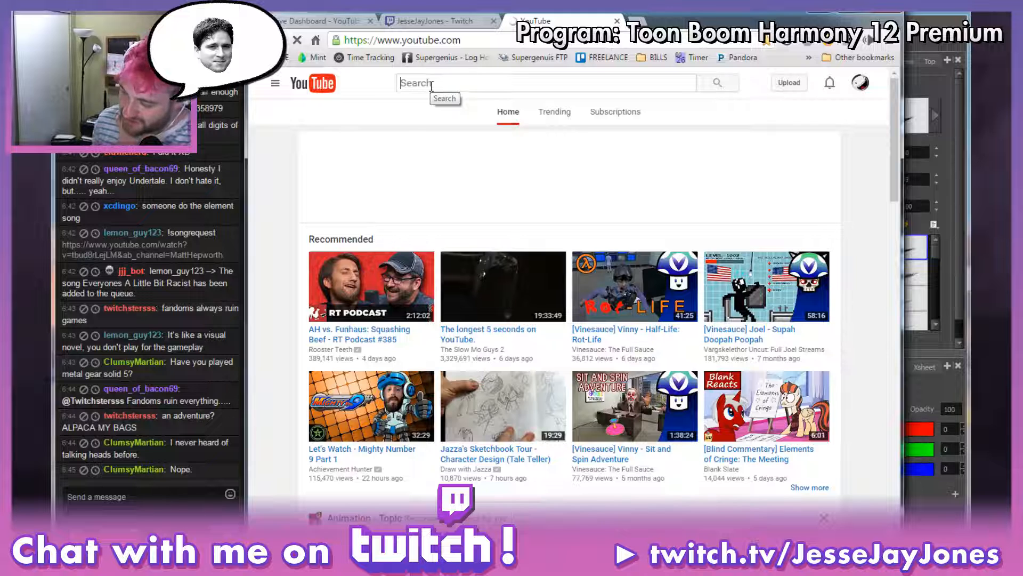
pyautogui.click(922, 49)
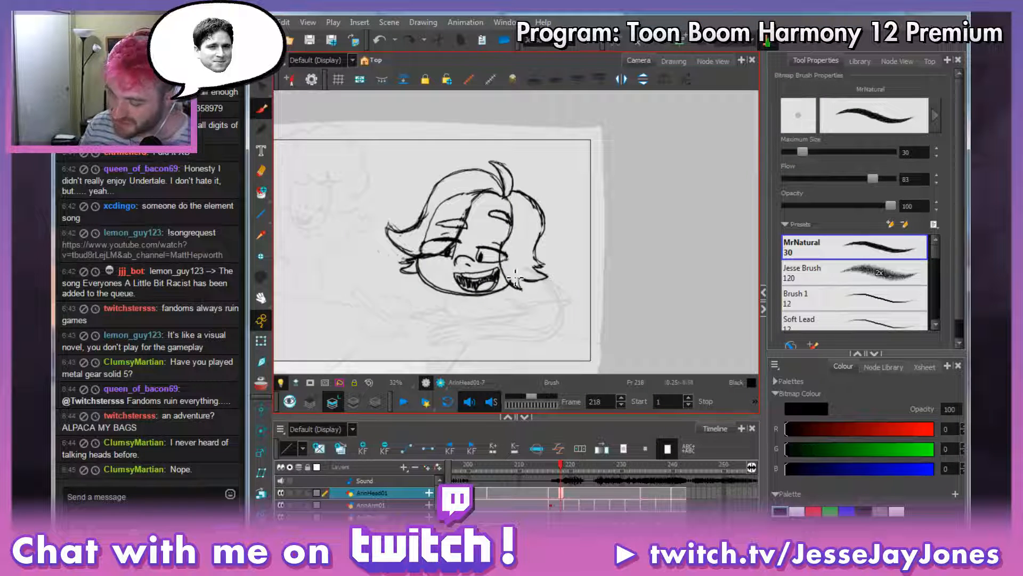
# Scrub the timeline forward to frame 245 to review the scene, then go back to frame 216 on the head layer.
pyautogui.click(559, 469)
pyautogui.moveTo(562, 463)
pyautogui.mouseDown()
pyautogui.moveTo(537, 465)
pyautogui.moveTo(699, 481)
pyautogui.mouseUp()
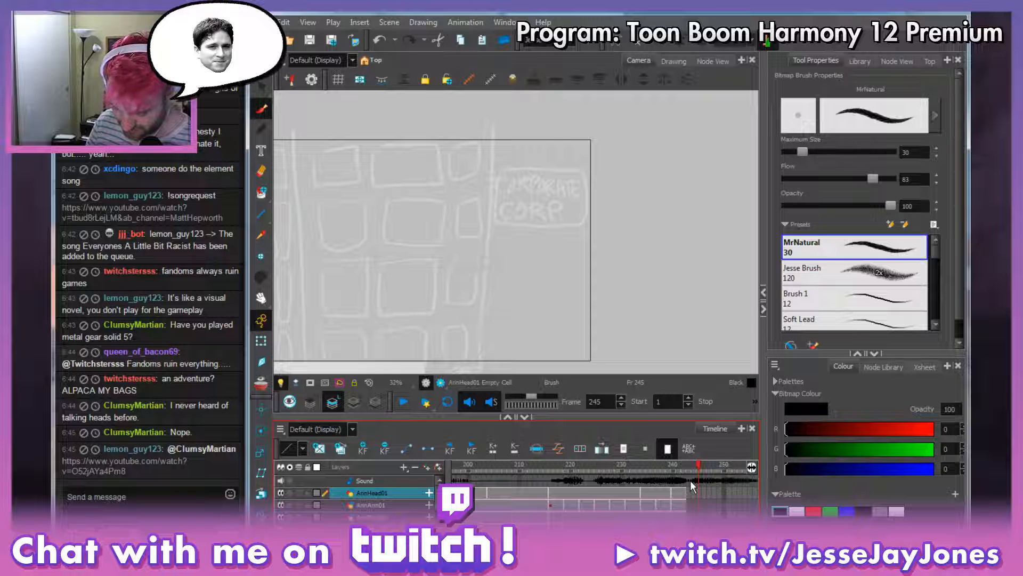
pyautogui.click(551, 491)
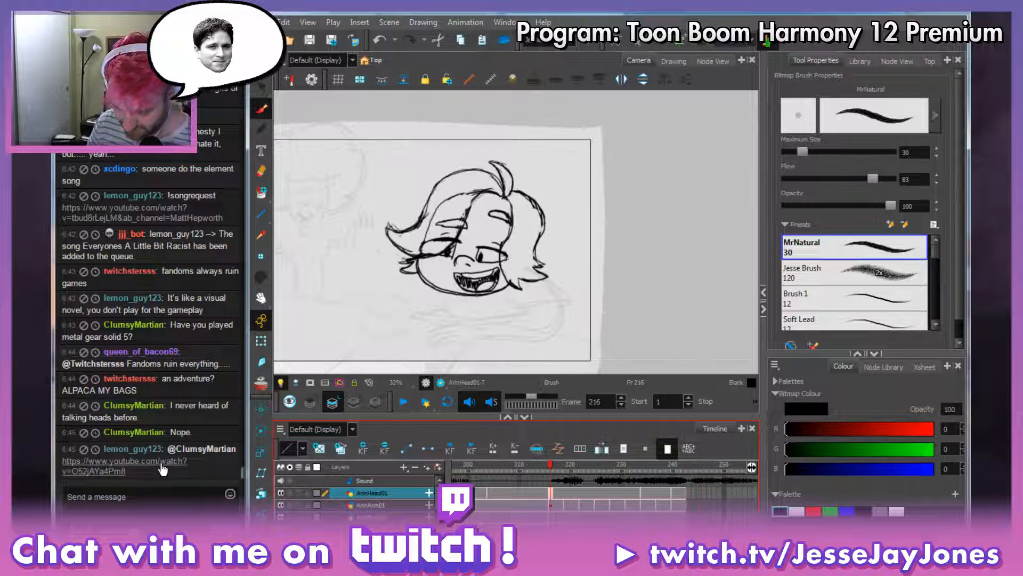
# Switch back to YouTube in Chrome and search for "talking heads once in a lifetime".
pyautogui.moveTo(163, 469)
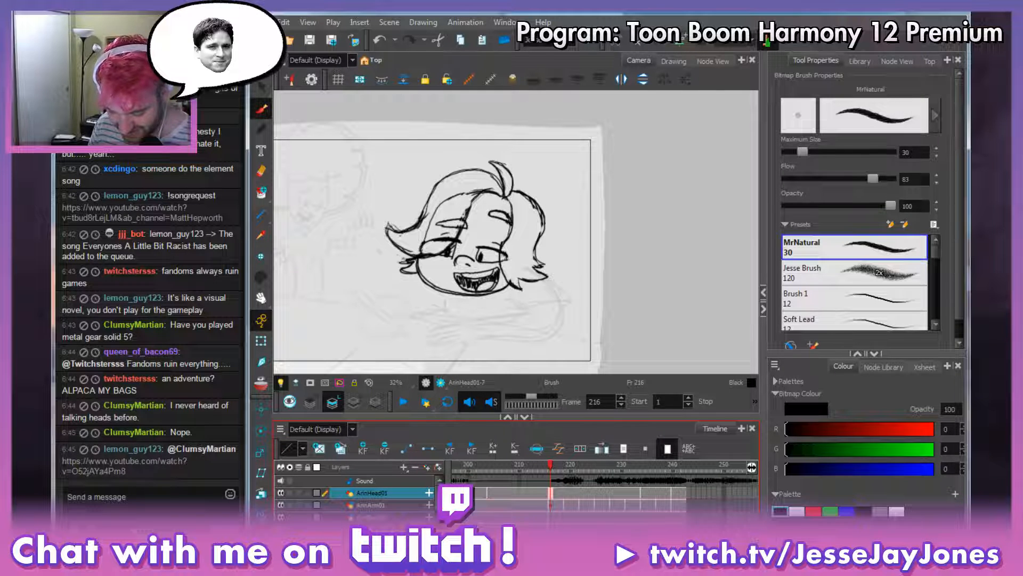
pyautogui.moveTo(176, 546)
pyautogui.click(145, 494)
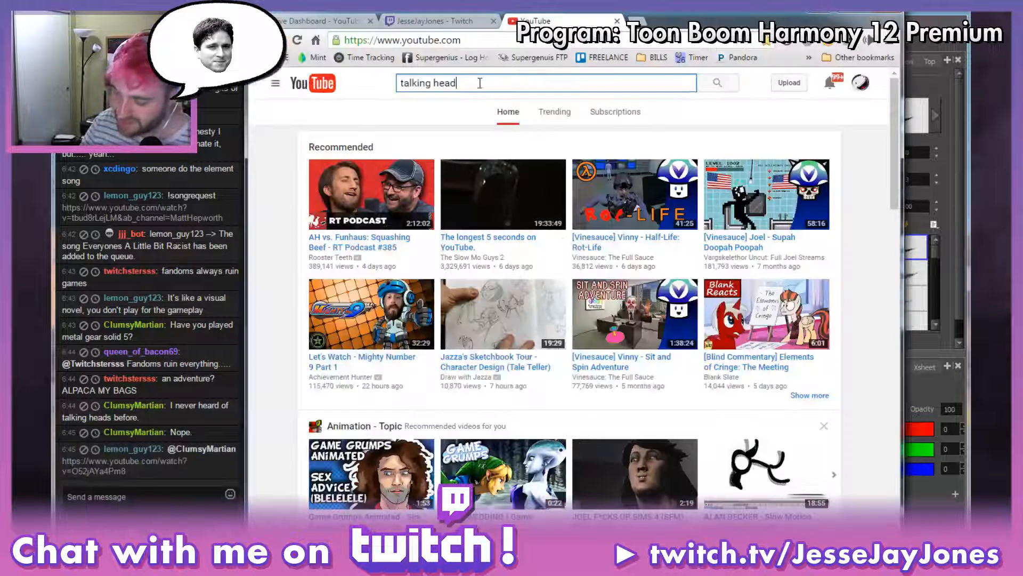
pyautogui.write('s')
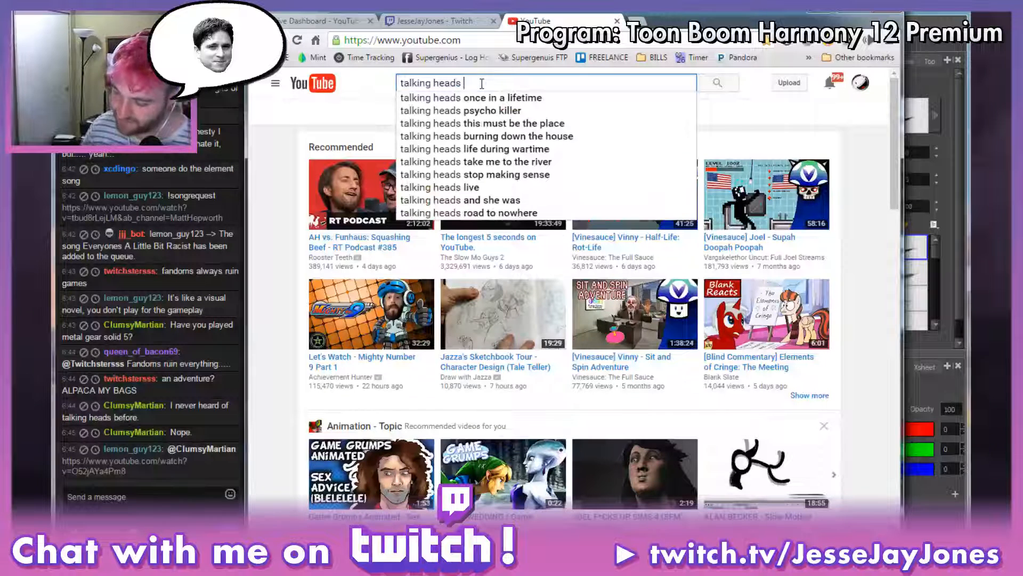
pyautogui.click(521, 98)
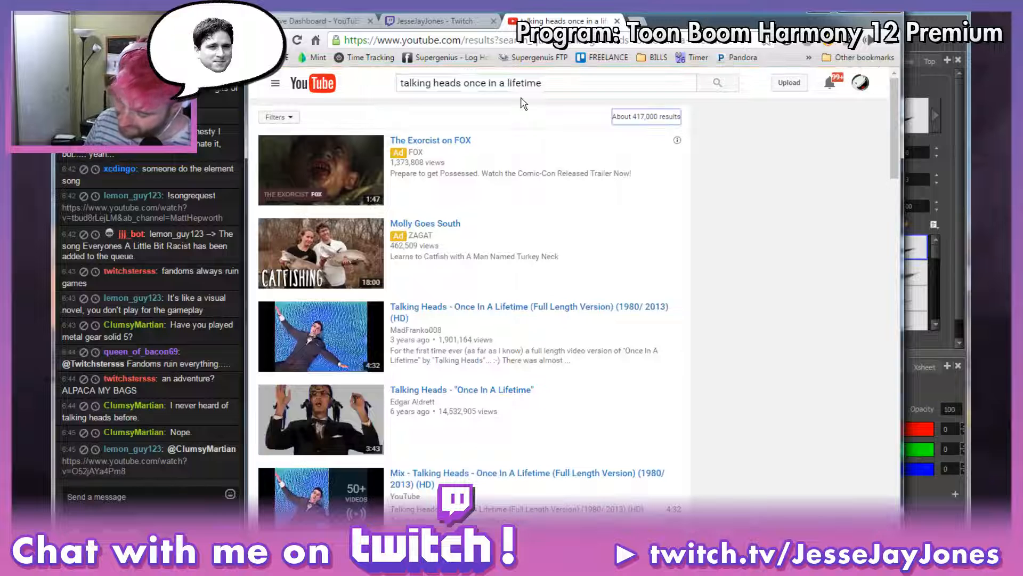
# Copy the link address of "Talking Heads - Once In A Lifetime (Full Length Version) (1980/ 2013) (HD)" and put the browser away.
pyautogui.rightClick(565, 309)
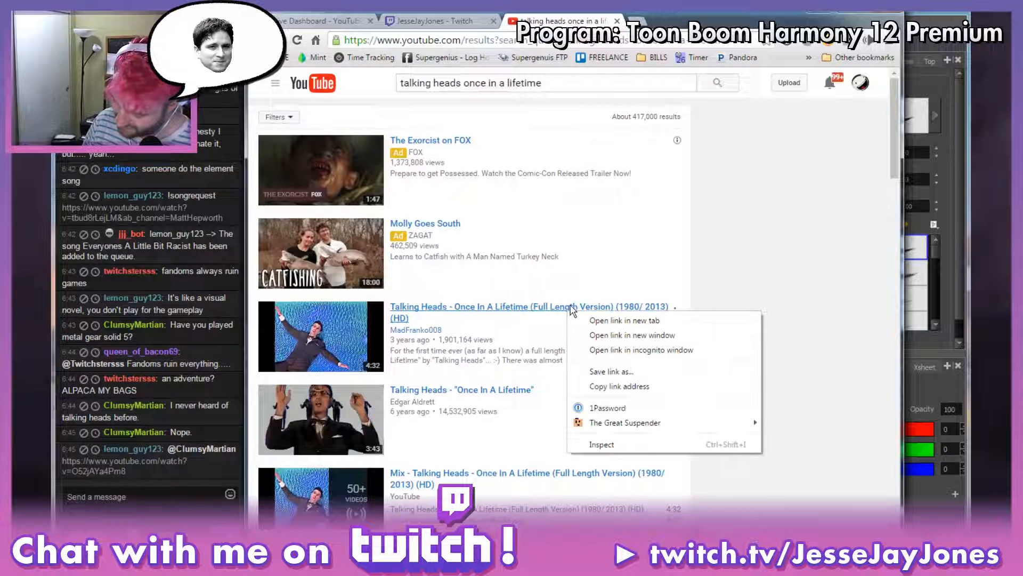
pyautogui.click(639, 386)
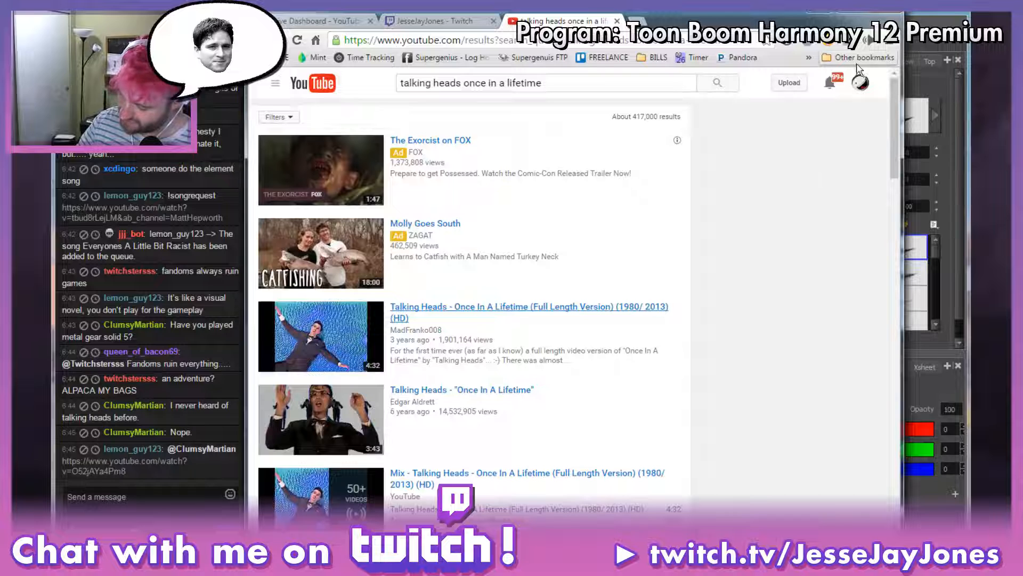
pyautogui.click(848, 15)
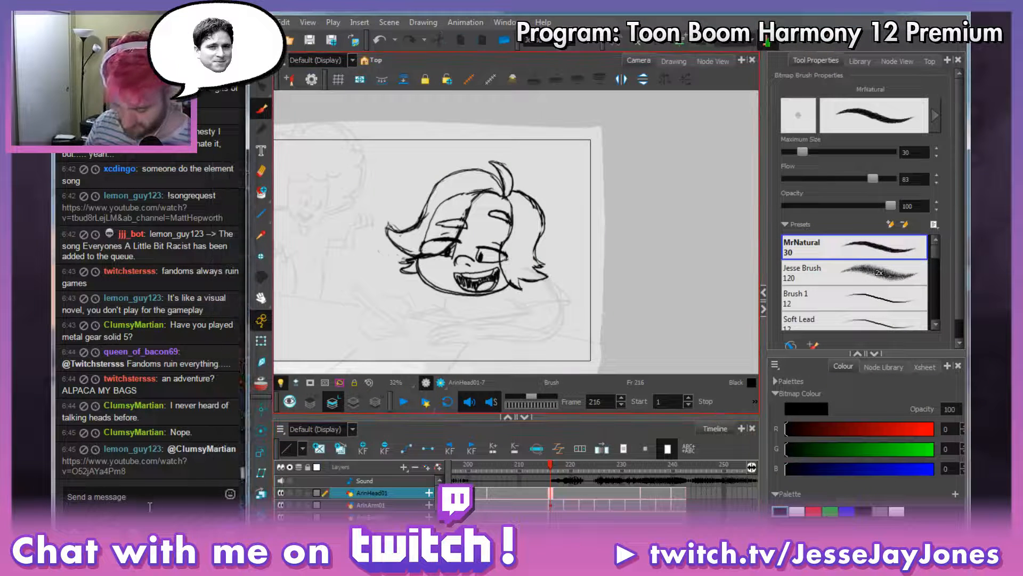
pyautogui.write('!')
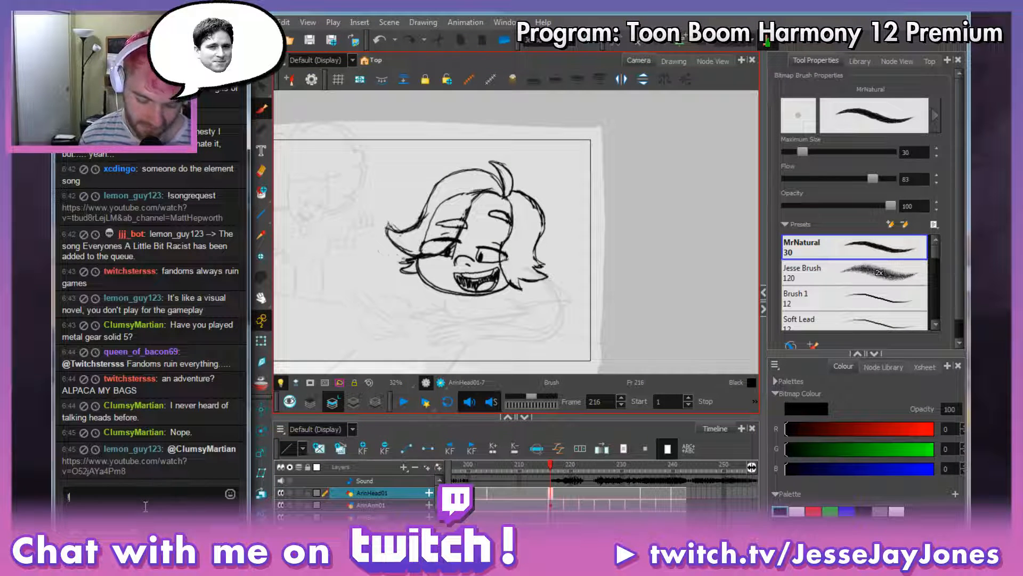
pyautogui.write('songrequest')
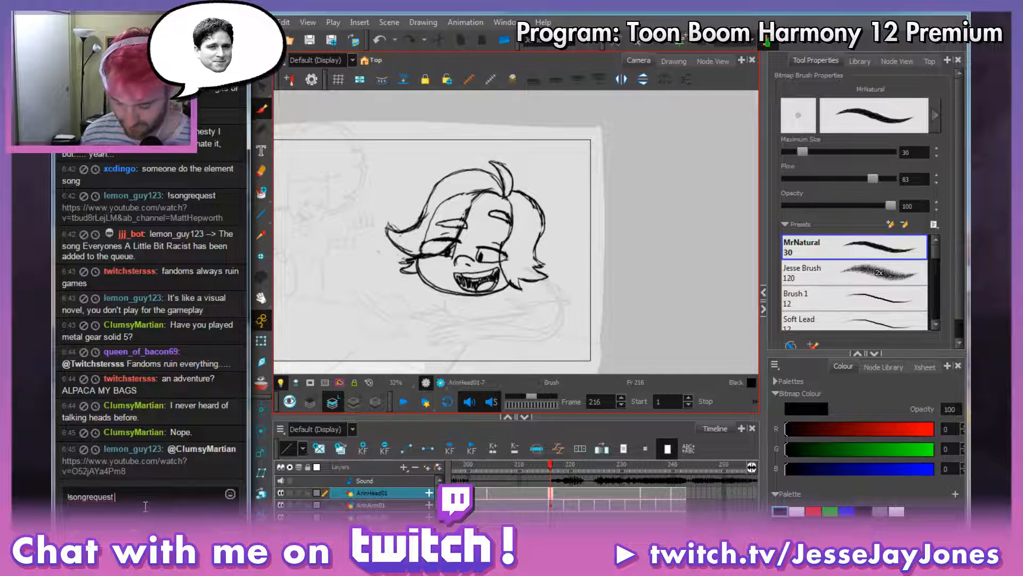
pyautogui.write('https://www.youtube.com/watch?v=98AJUj-qxHI')
pyautogui.press('Return')
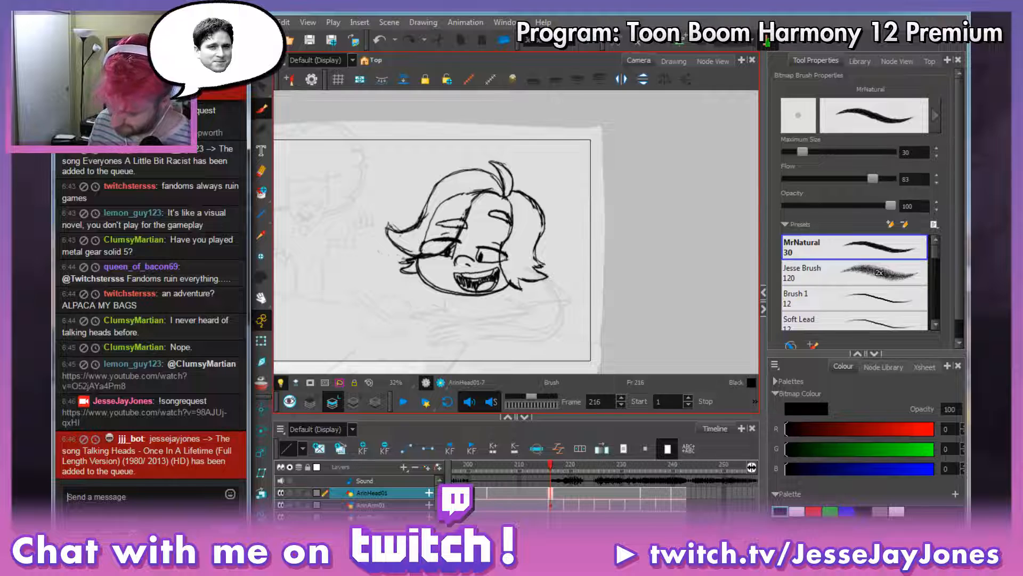
# Switch to AnkhBot, move the Talking Heads song to the top of the Requested Songs Queue, and minimize the bot.
pyautogui.hotkey('alt', 'Tab')
pyautogui.scroll(-3, 883, 300)
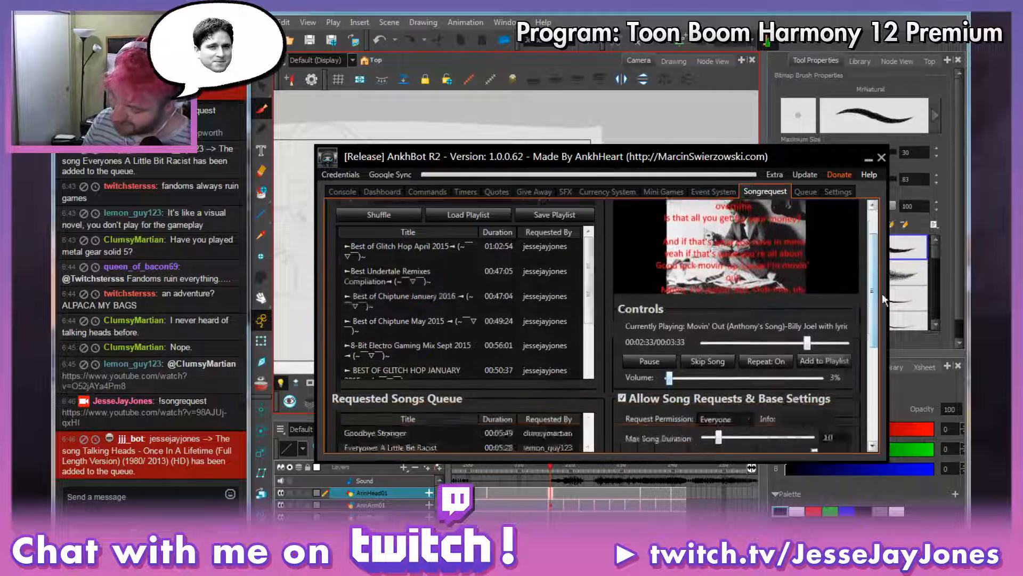
pyautogui.scroll(-5, 883, 300)
pyautogui.rightClick(434, 284)
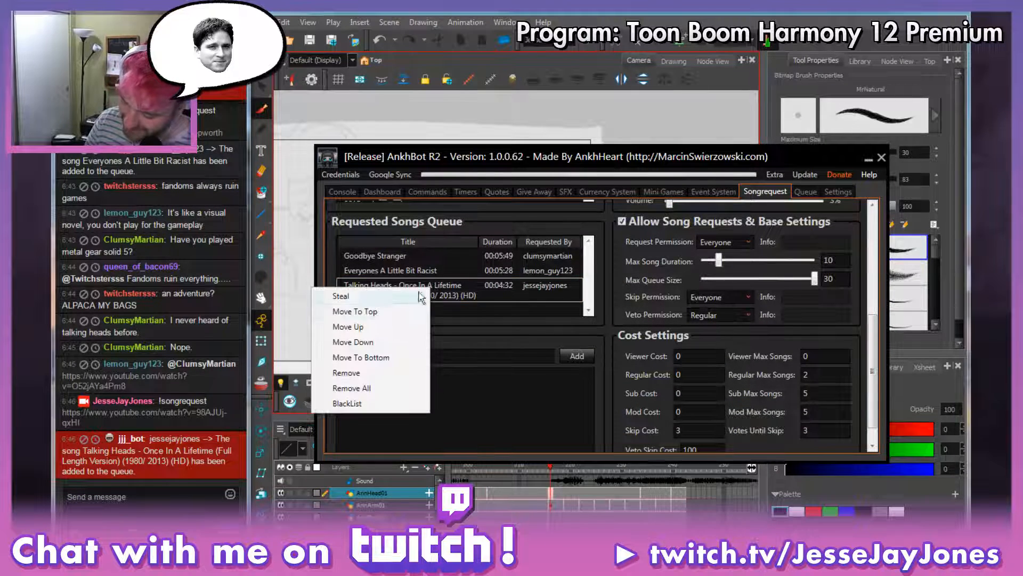
pyautogui.click(368, 311)
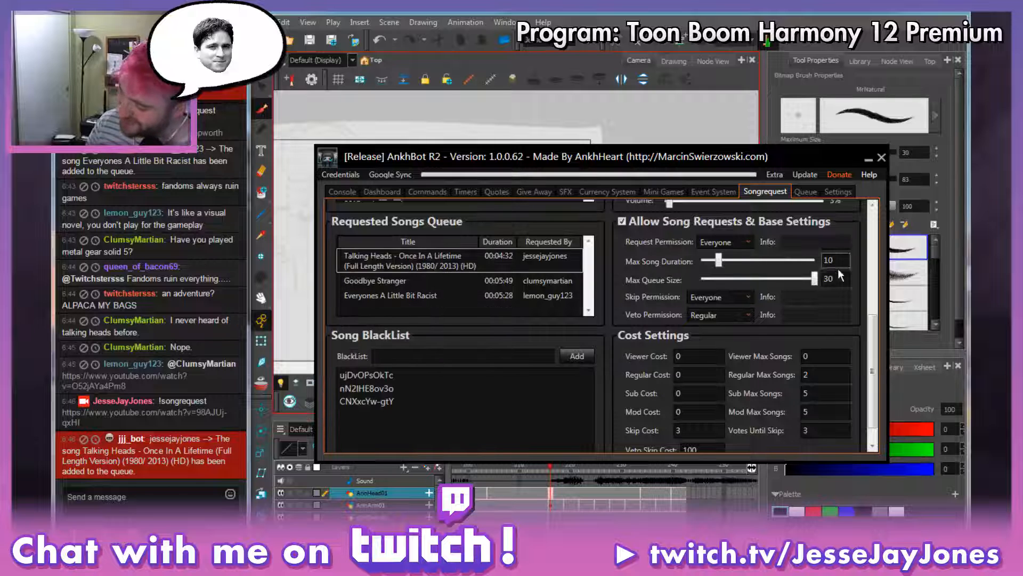
pyautogui.click(867, 158)
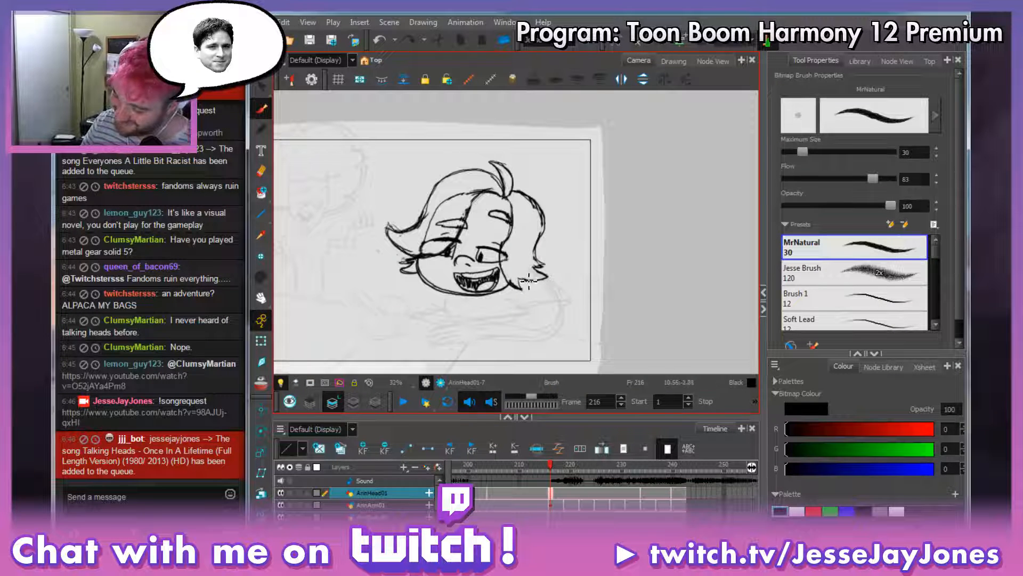
# Examine the earlier head drawings in Harmony's timeline at frames 198 and 214.
pyautogui.press('space')
pyautogui.moveTo(545, 229); pyautogui.dragTo(543, 269)
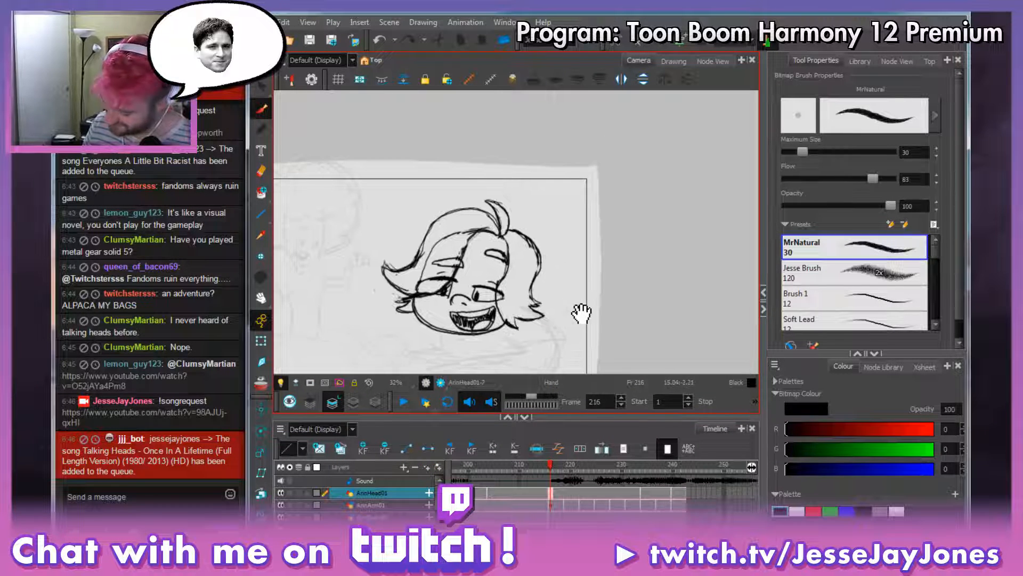
pyautogui.moveTo(552, 465)
pyautogui.mouseDown()
pyautogui.moveTo(450, 472)
pyautogui.moveTo(561, 485)
pyautogui.mouseUp()
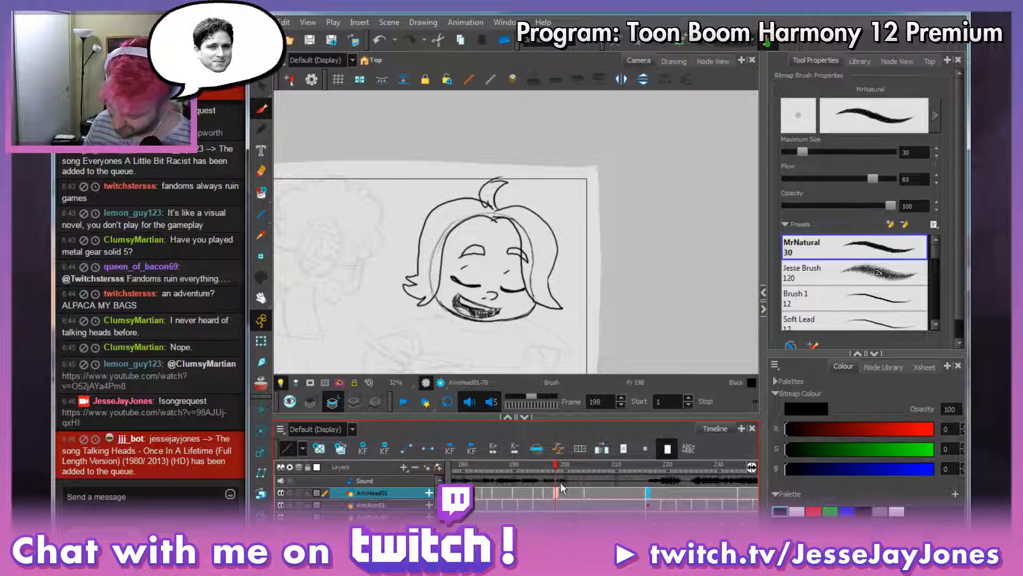
pyautogui.click(640, 492)
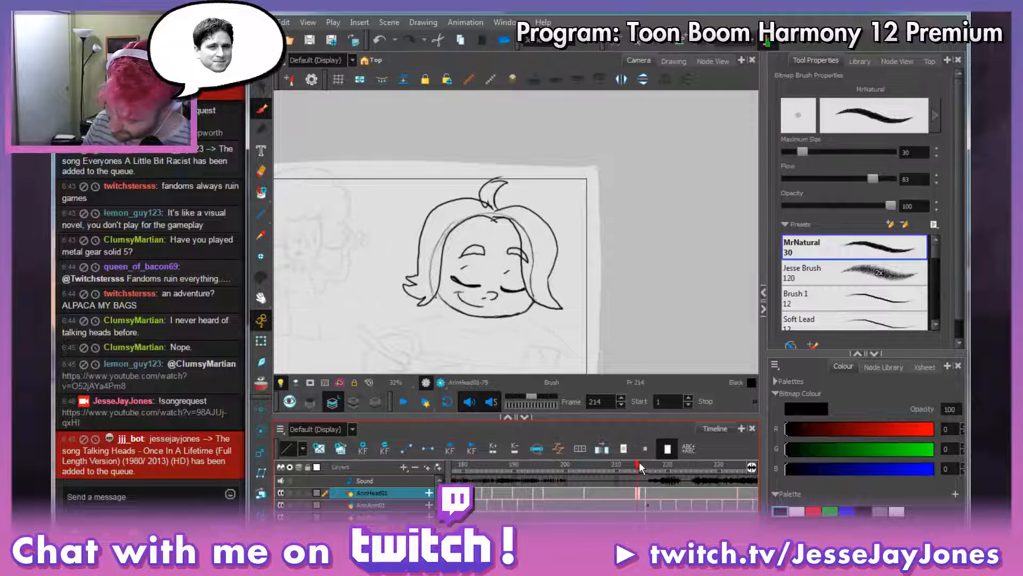
# Go to frame 215 on the head layer and activate the Cutter tool.
pyautogui.moveTo(639, 462); pyautogui.dragTo(709, 472)
pyautogui.moveTo(725, 485)
pyautogui.mouseDown()
pyautogui.moveTo(493, 491)
pyautogui.moveTo(584, 489)
pyautogui.moveTo(562, 492)
pyautogui.mouseUp()
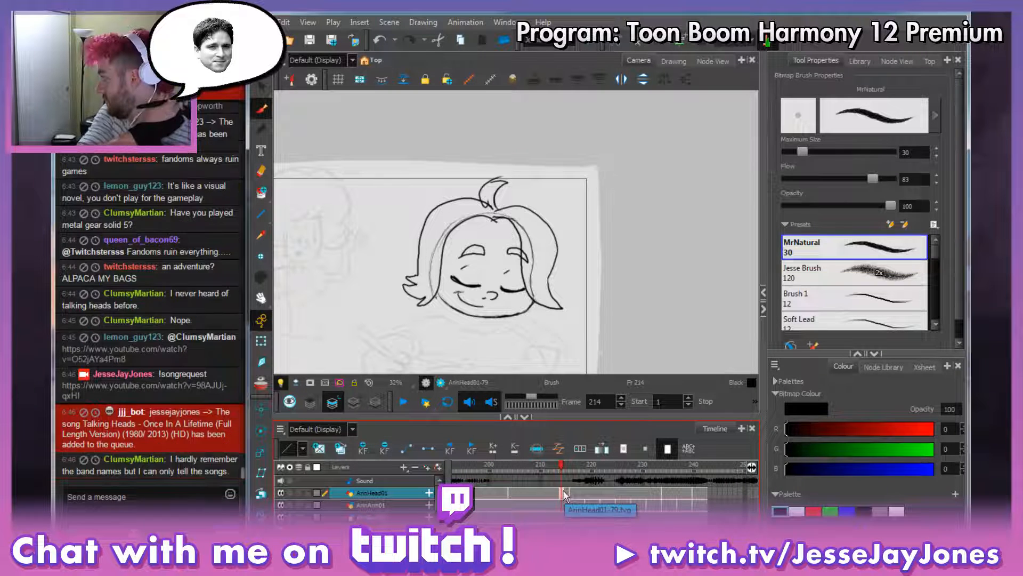
pyautogui.click(567, 493)
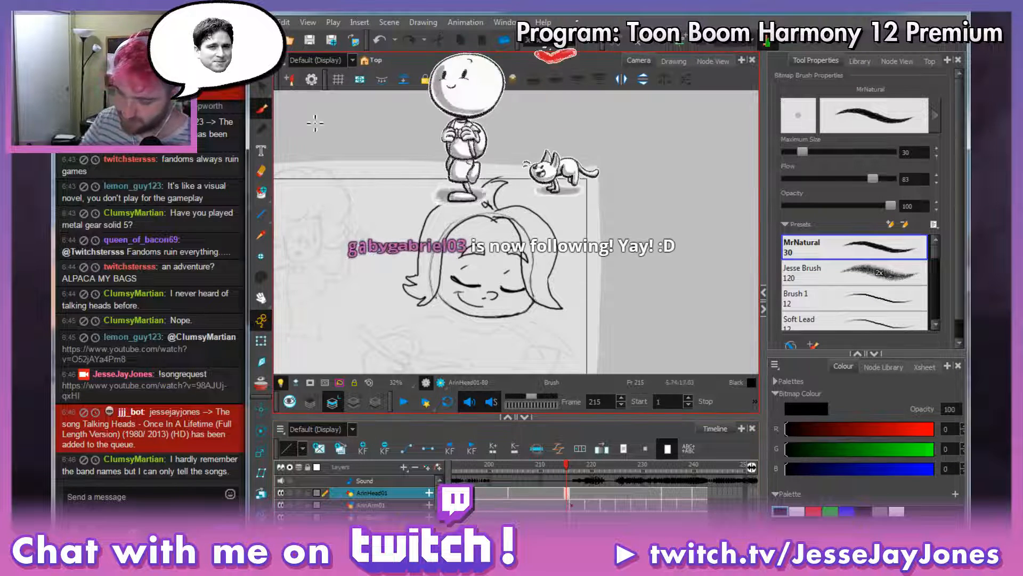
pyautogui.hotkey('alt', 't')
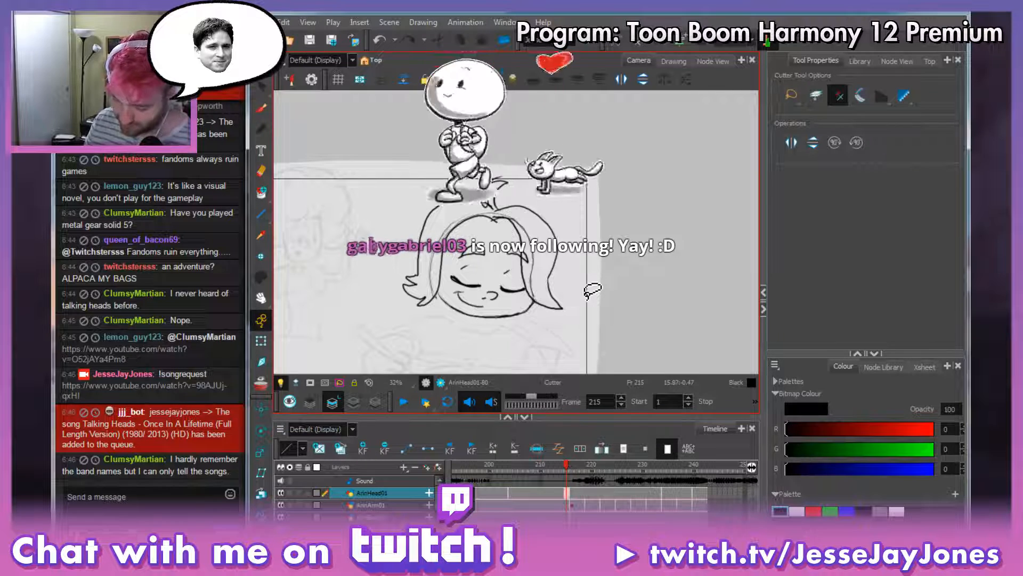
# Check the recent events in StreamLabels and put its window away.
pyautogui.click(543, 554)
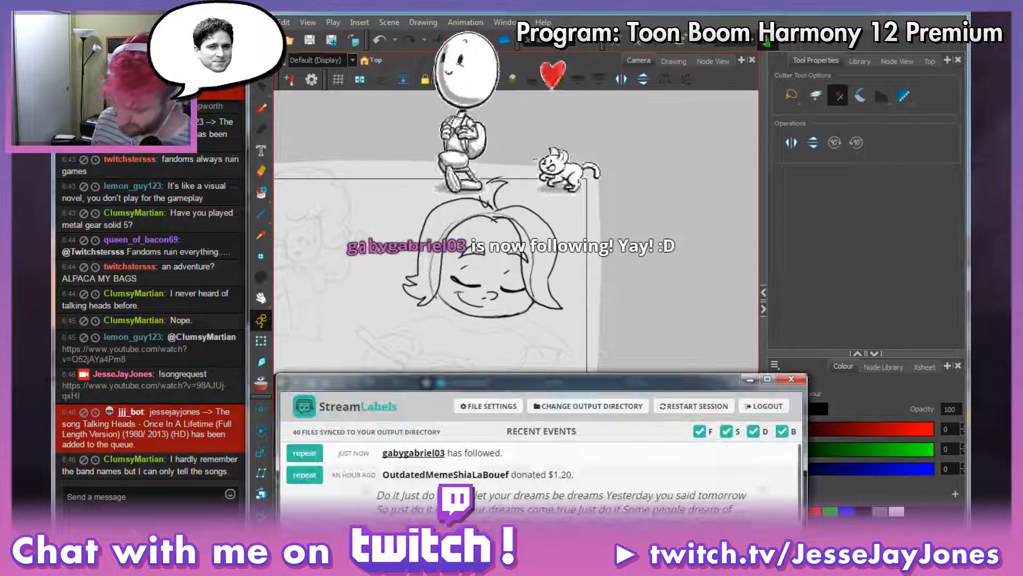
pyautogui.click(749, 380)
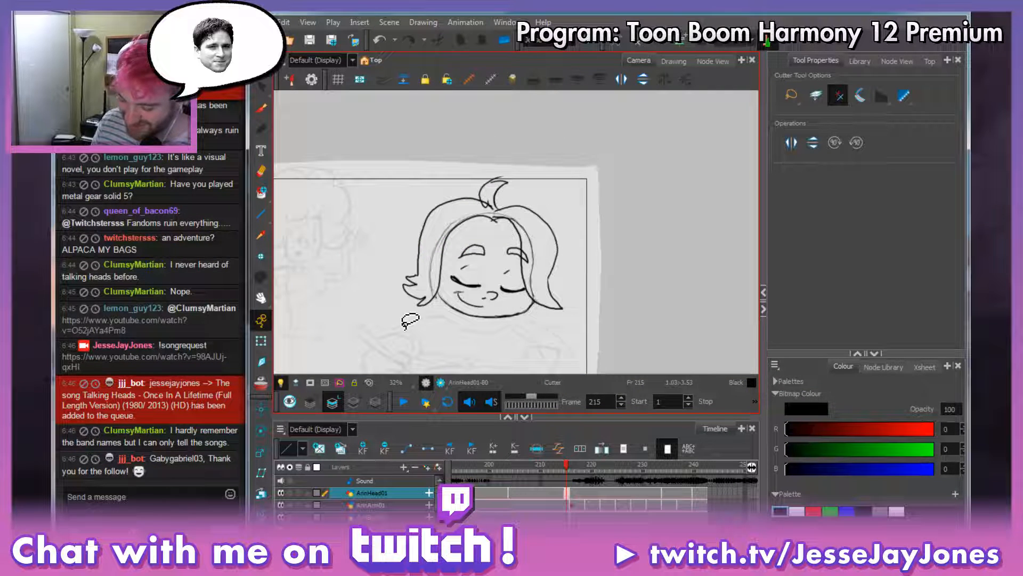
# Lasso the entire head drawing at frame 215, nudge it slightly within the camera frame, and deselect it.
pyautogui.moveTo(577, 307); pyautogui.dragTo(568, 308)
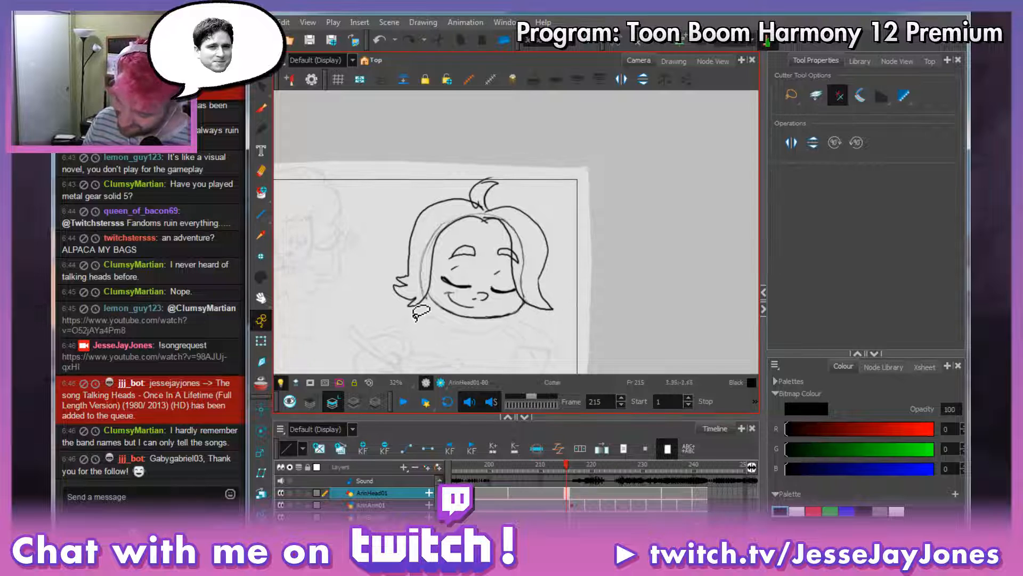
pyautogui.moveTo(416, 315)
pyautogui.mouseDown()
pyautogui.moveTo(445, 341)
pyautogui.moveTo(448, 138)
pyautogui.moveTo(382, 319)
pyautogui.mouseUp()
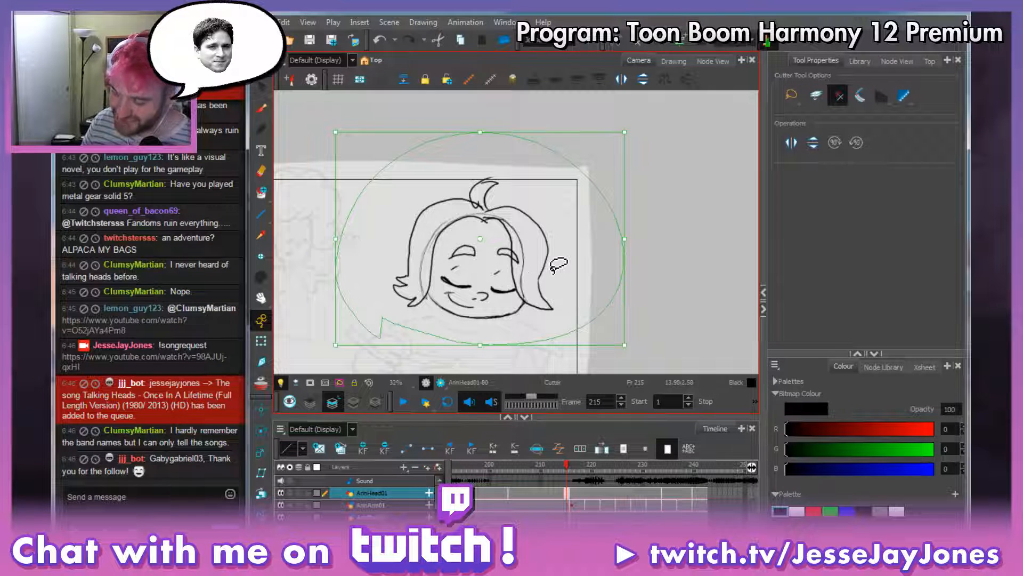
pyautogui.moveTo(524, 214); pyautogui.dragTo(499, 251)
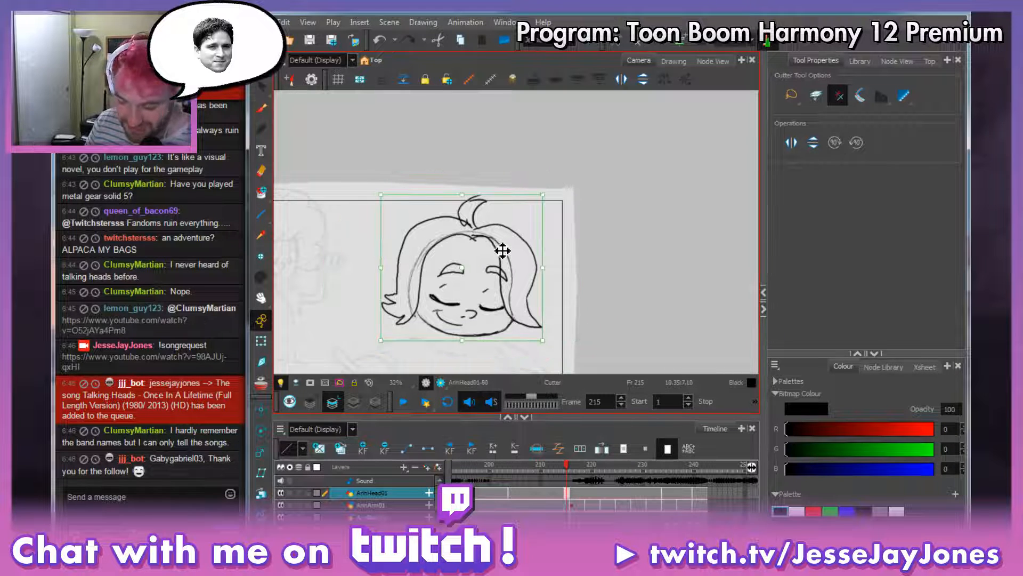
pyautogui.click(601, 243)
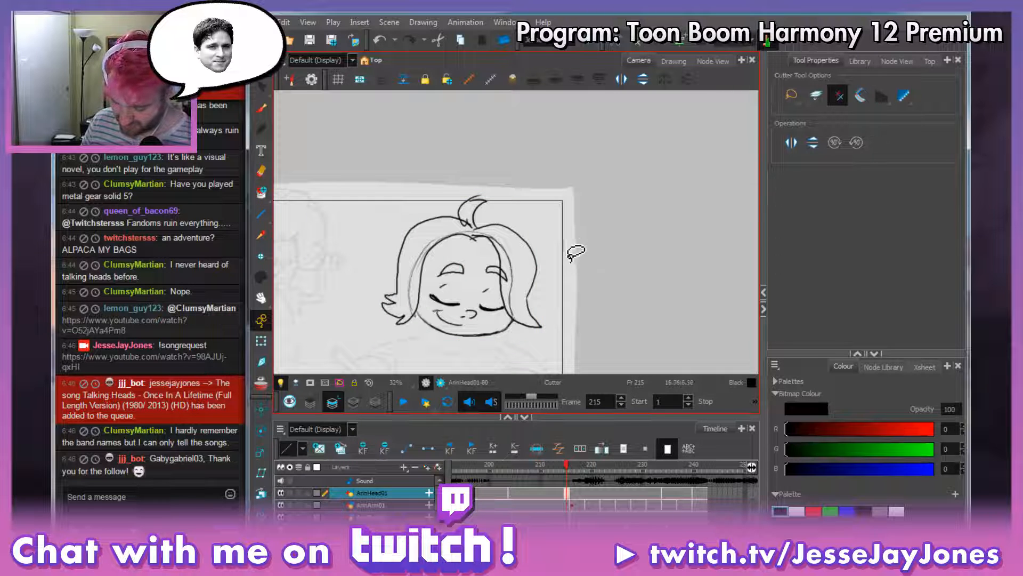
# Lasso the hair on the left side of the head and skew its lower end slightly toward the face.
pyautogui.press('space')
pyautogui.moveTo(572, 257); pyautogui.dragTo(565, 245)
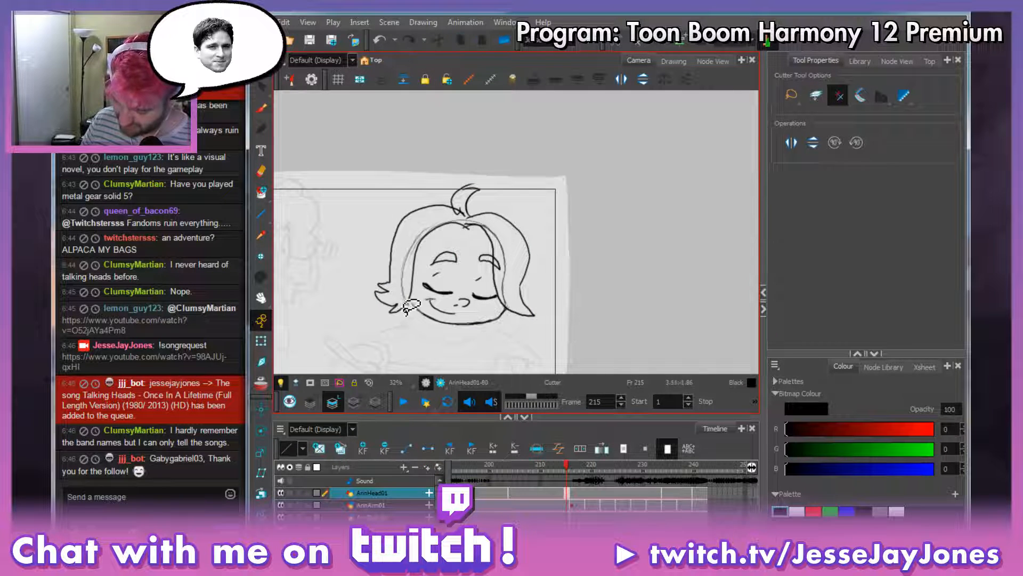
pyautogui.moveTo(399, 323)
pyautogui.mouseDown()
pyautogui.moveTo(429, 256)
pyautogui.moveTo(467, 234)
pyautogui.moveTo(450, 205)
pyautogui.moveTo(379, 206)
pyautogui.moveTo(394, 326)
pyautogui.moveTo(424, 310)
pyautogui.mouseUp()
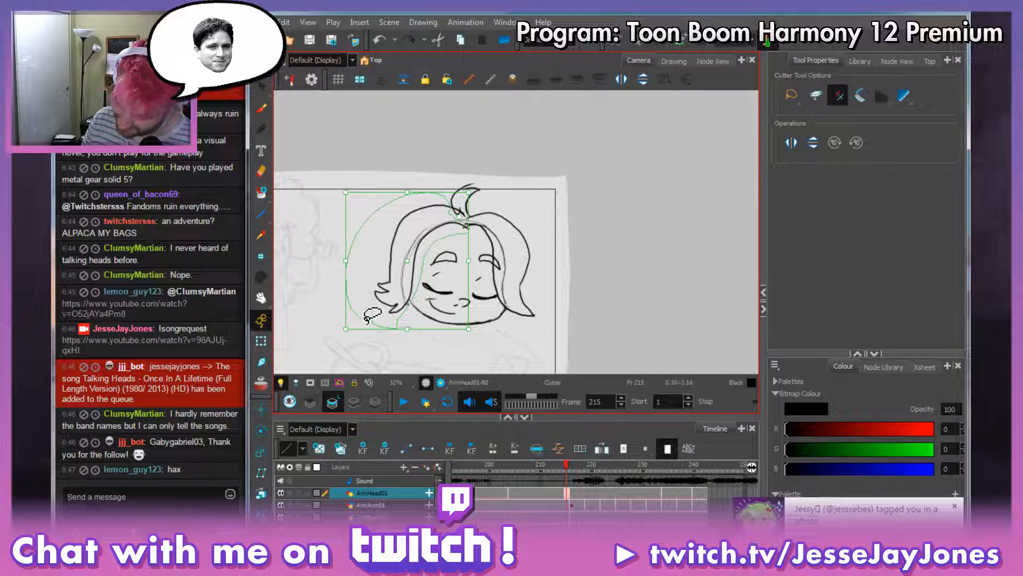
pyautogui.moveTo(346, 275); pyautogui.dragTo(346, 278)
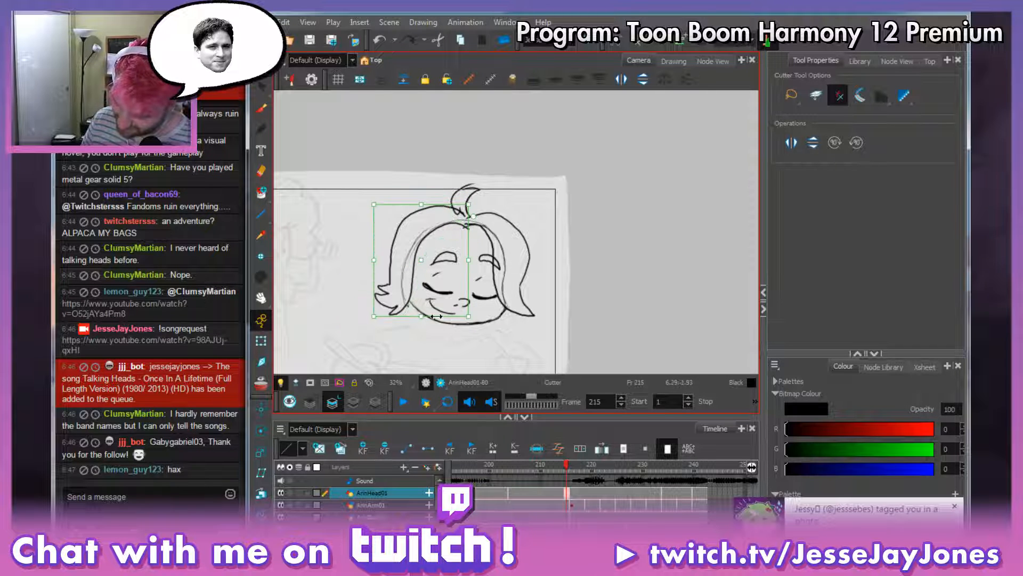
pyautogui.moveTo(436, 316); pyautogui.dragTo(449, 318)
# Open the tagged tweet "Pants colored pants?" from its notification, like and retweet it, and put the browser away.
pyautogui.click(858, 512)
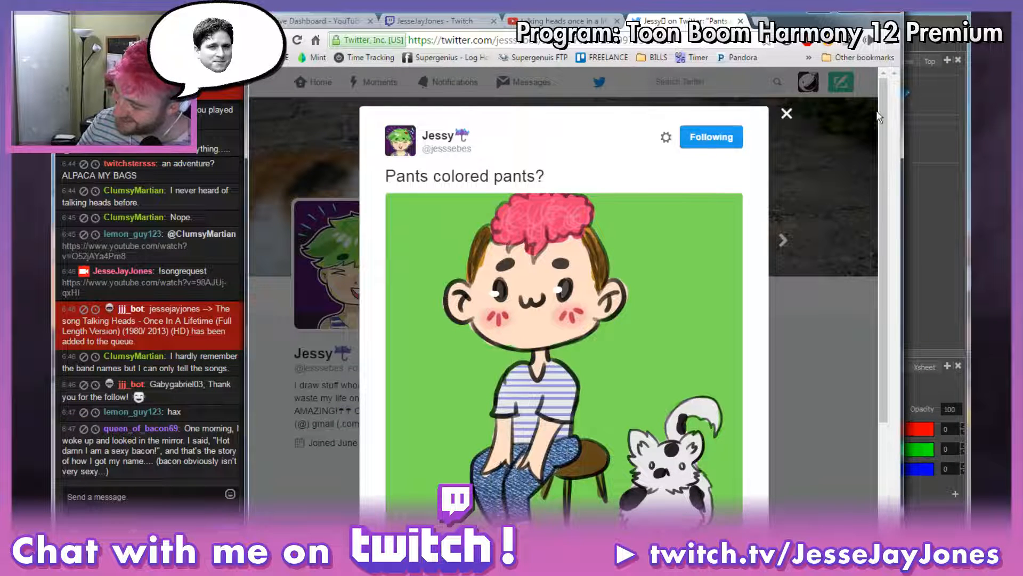
pyautogui.scroll(-2, 895, 171)
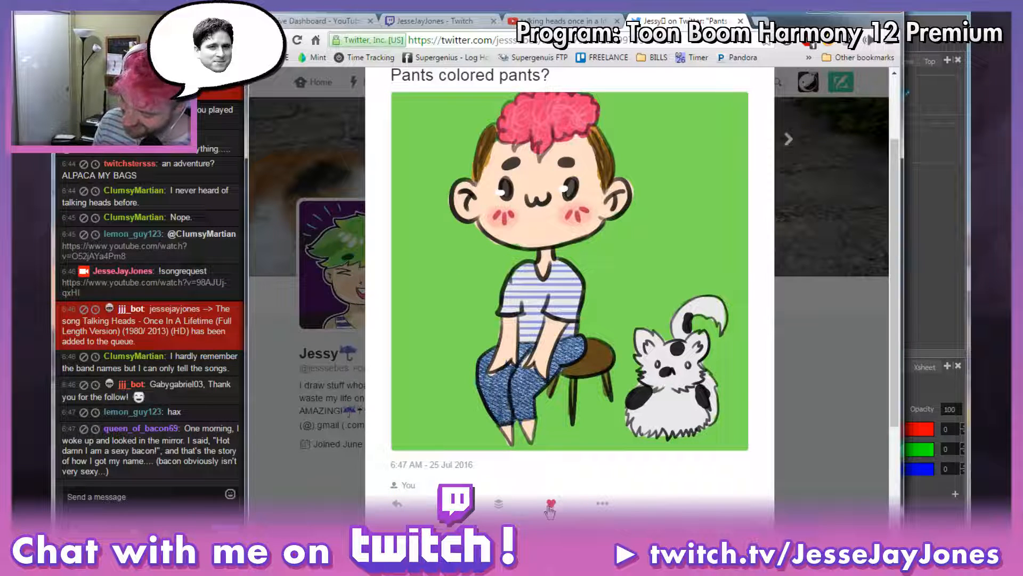
pyautogui.click(498, 504)
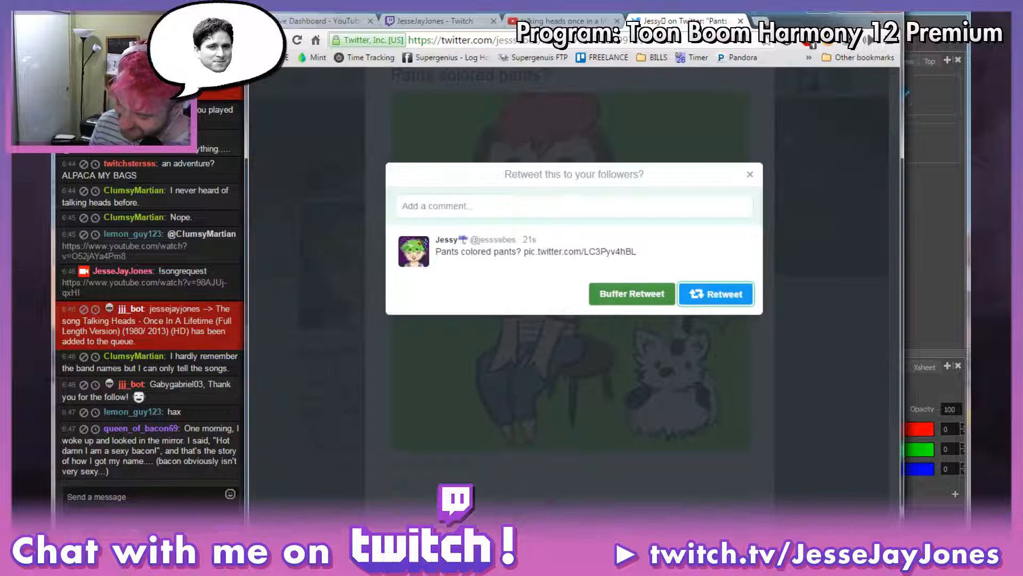
pyautogui.click(728, 297)
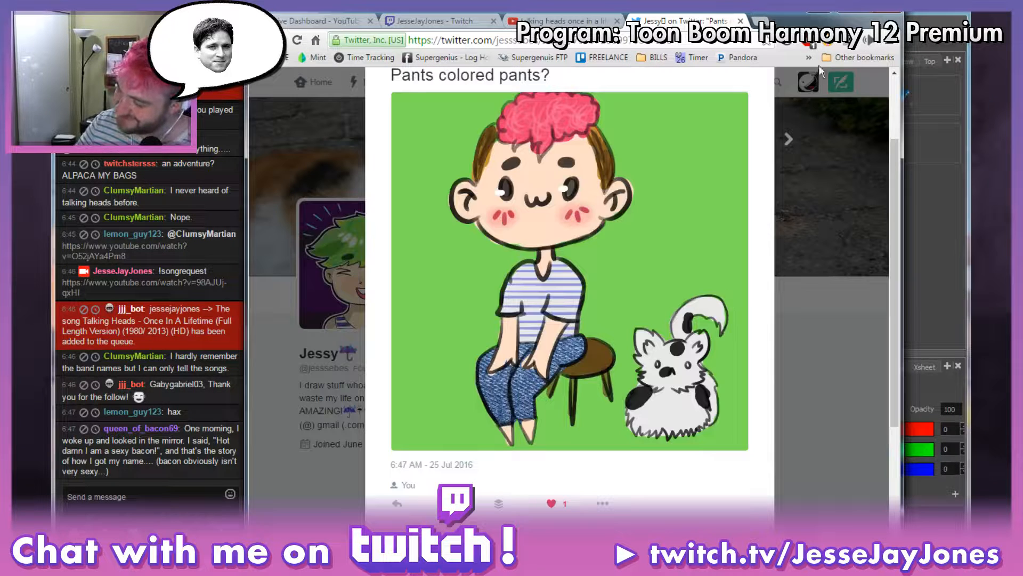
pyautogui.click(847, 15)
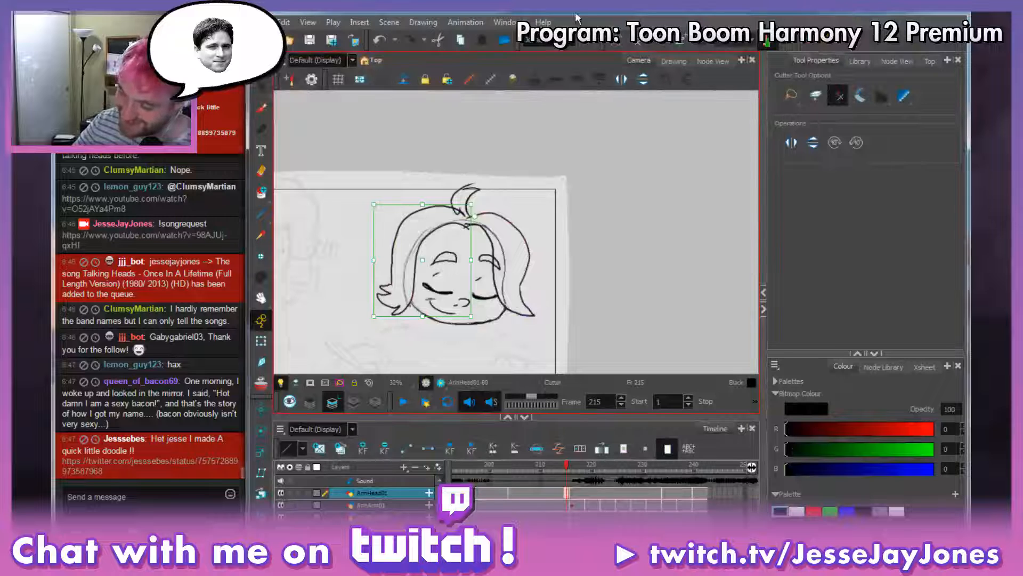
# Release the hair selection and switch to the Brush tool with the MrNatural preset.
pyautogui.press('space')
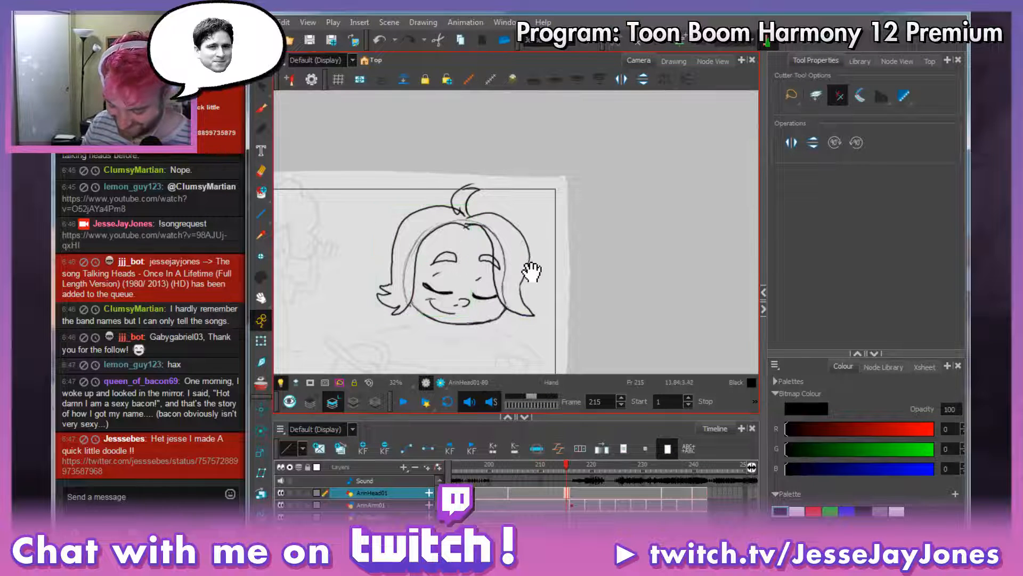
pyautogui.moveTo(529, 272); pyautogui.dragTo(529, 277)
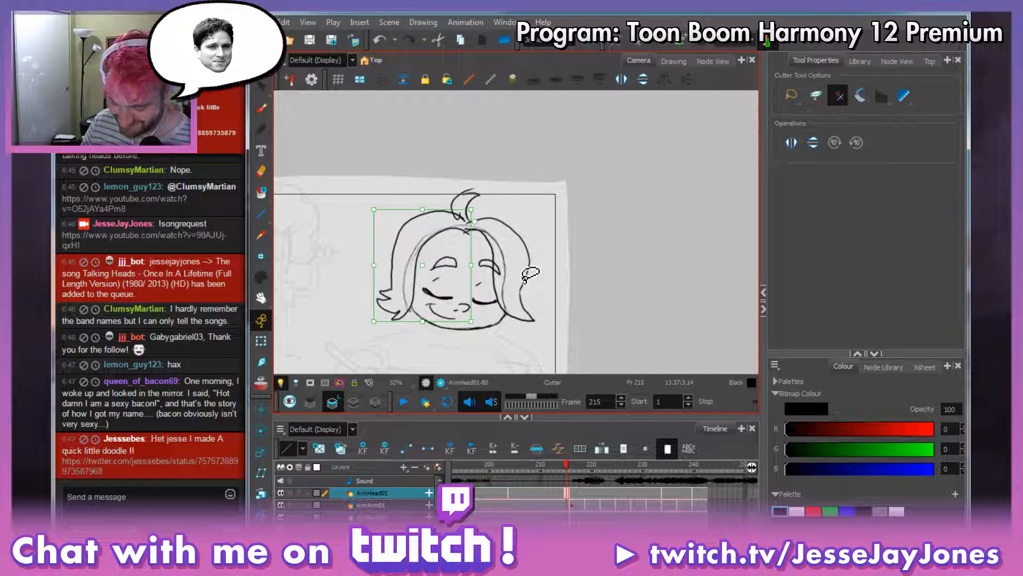
pyautogui.click(262, 110)
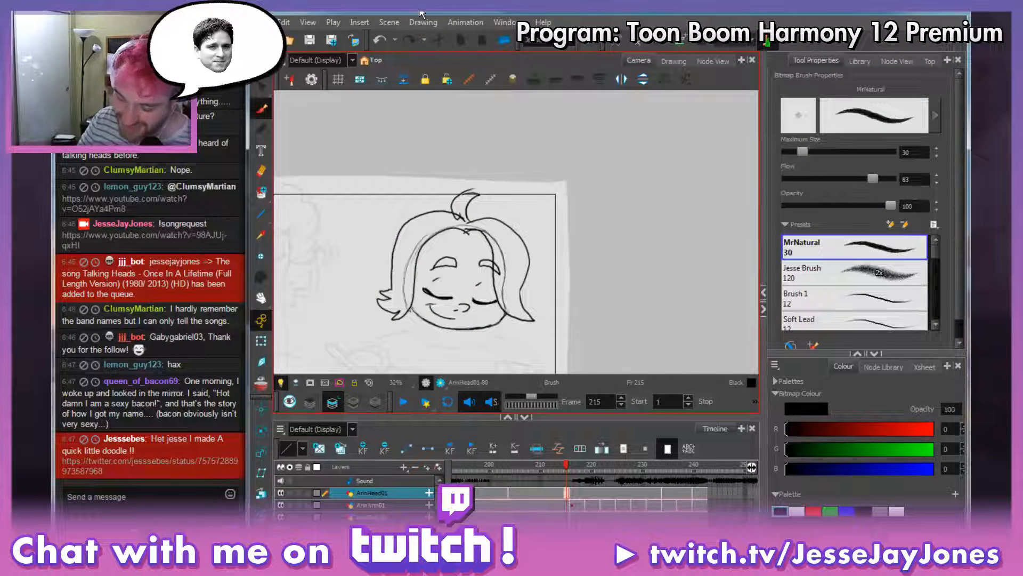
# Switch to AnkhBot, raise the volume of the playing song slightly, and put the bot away.
pyautogui.hotkey('alt', 'Tab')
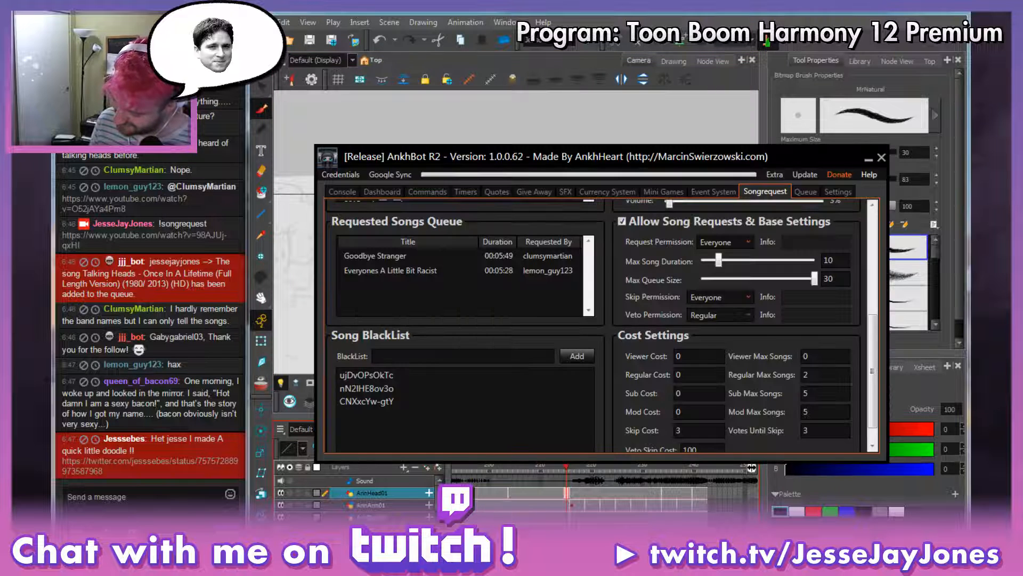
pyautogui.scroll(5, 878, 288)
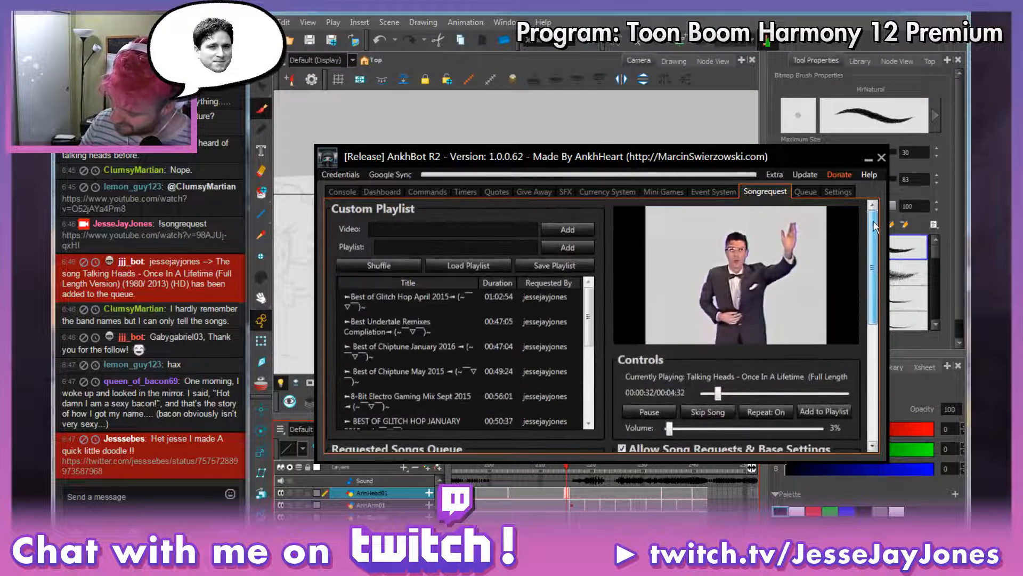
pyautogui.moveTo(670, 428); pyautogui.dragTo(675, 429)
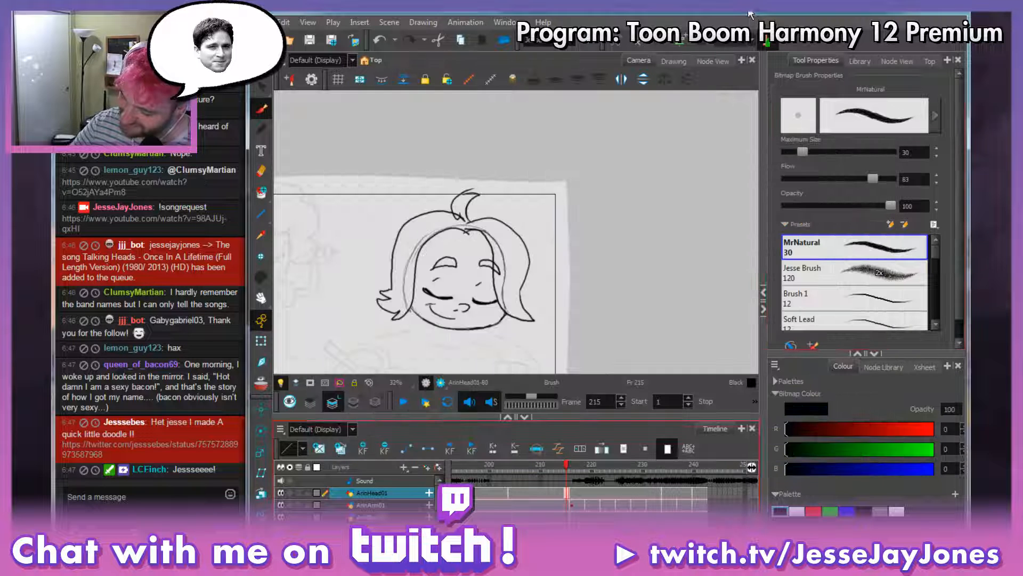
pyautogui.click(760, 14)
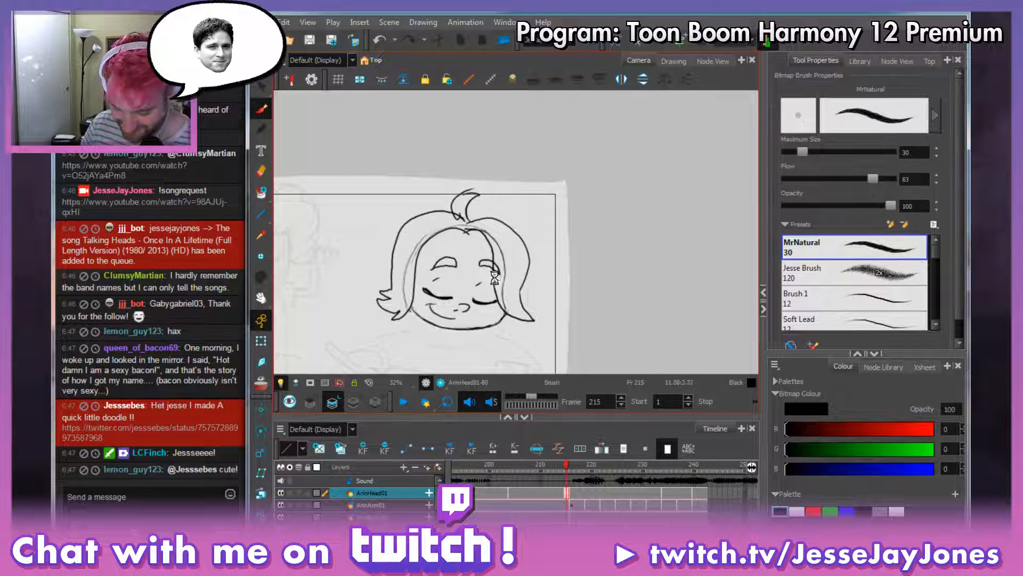
# Send the Twitch chat command "!follow" for the streamer who just greeted in chat.
pyautogui.moveTo(489, 315); pyautogui.dragTo(506, 242)
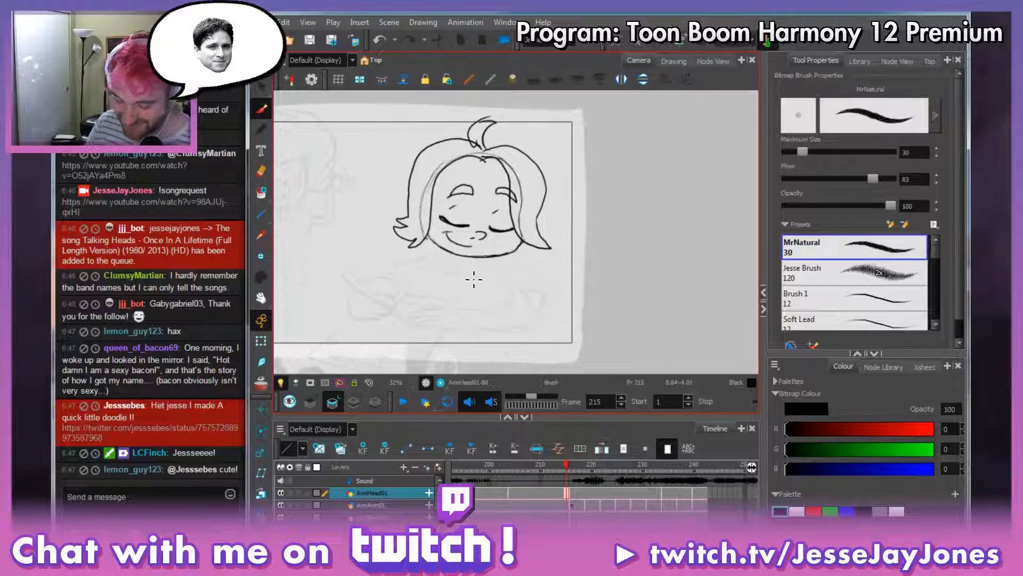
pyautogui.click(179, 496)
pyautogui.write('(')
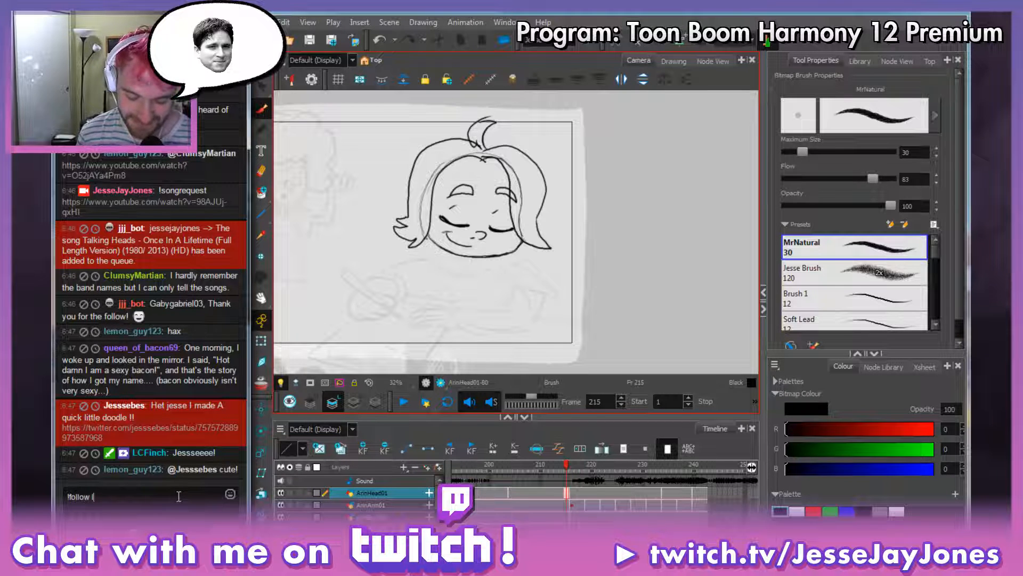
pyautogui.write('follow lc')
pyautogui.press('Tab')
pyautogui.press('Return')
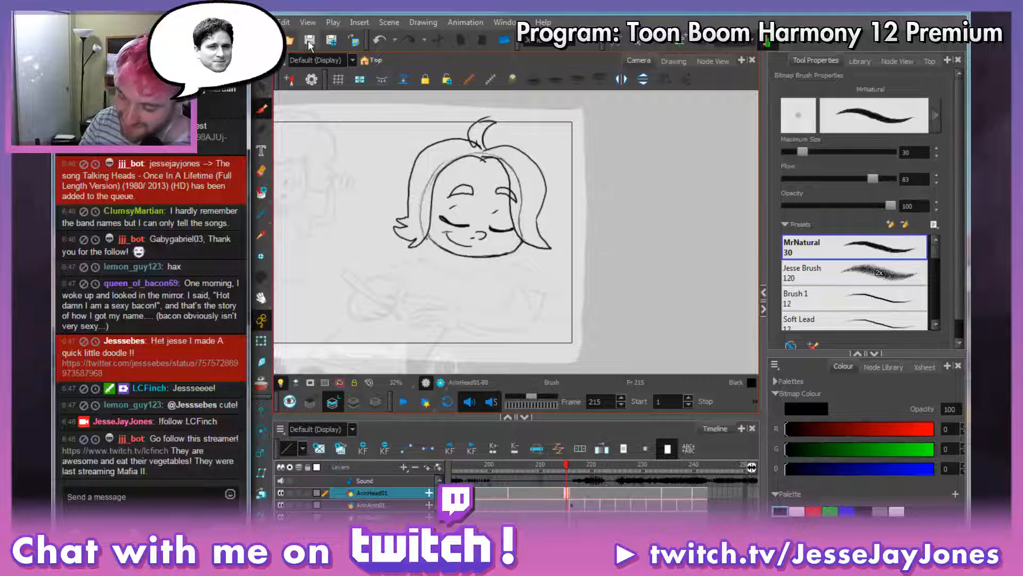
# Save the scene and compare the head drawings at frames 214 and 215.
pyautogui.click(308, 43)
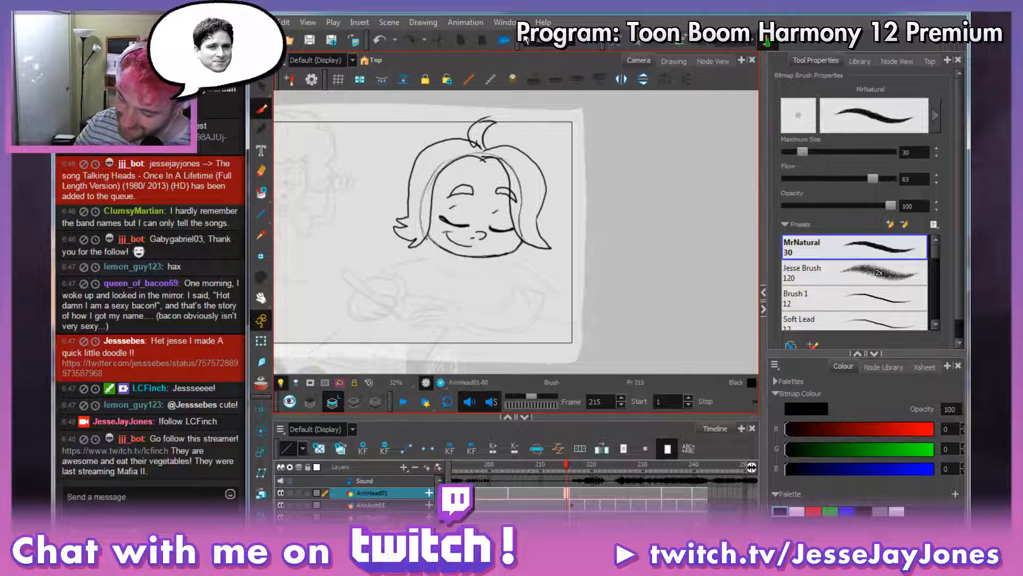
pyautogui.click(565, 489)
pyautogui.click(560, 494)
pyautogui.click(569, 487)
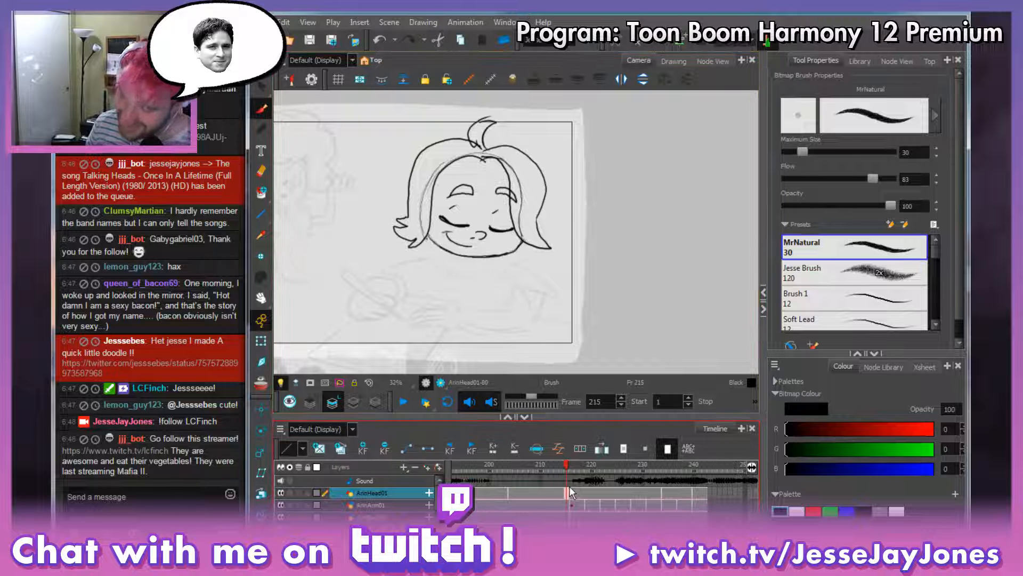
pyautogui.press('space')
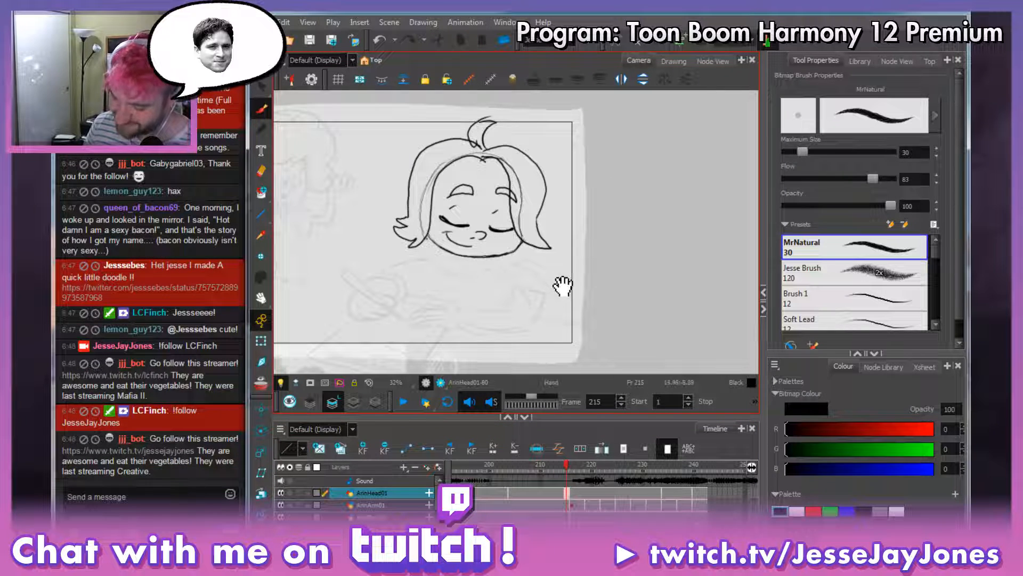
pyautogui.moveTo(528, 308); pyautogui.dragTo(527, 317)
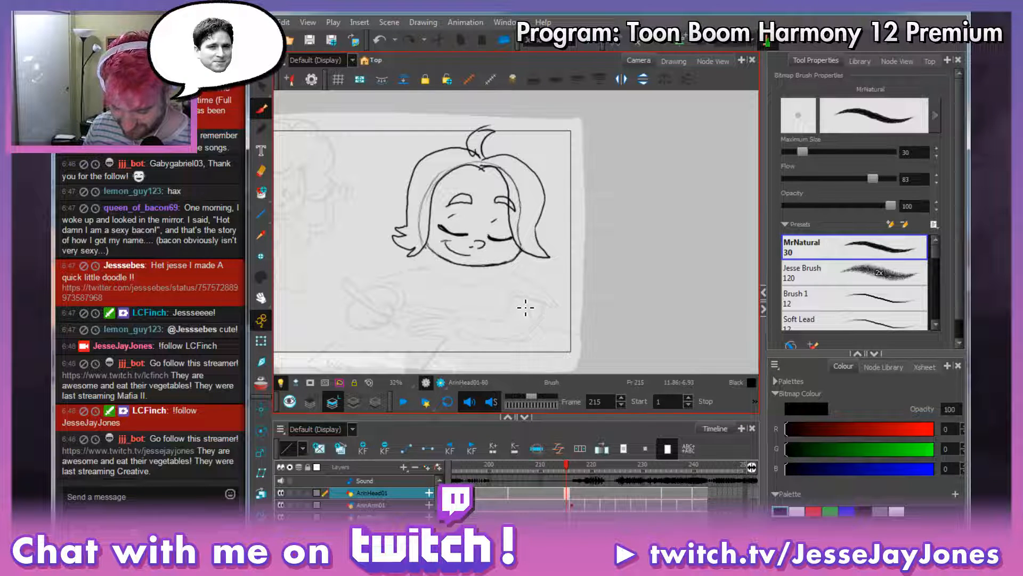
pyautogui.moveTo(539, 302); pyautogui.dragTo(532, 307)
# Send the emote "KappaRoss" in the Twitch chat.
pyautogui.click(174, 510)
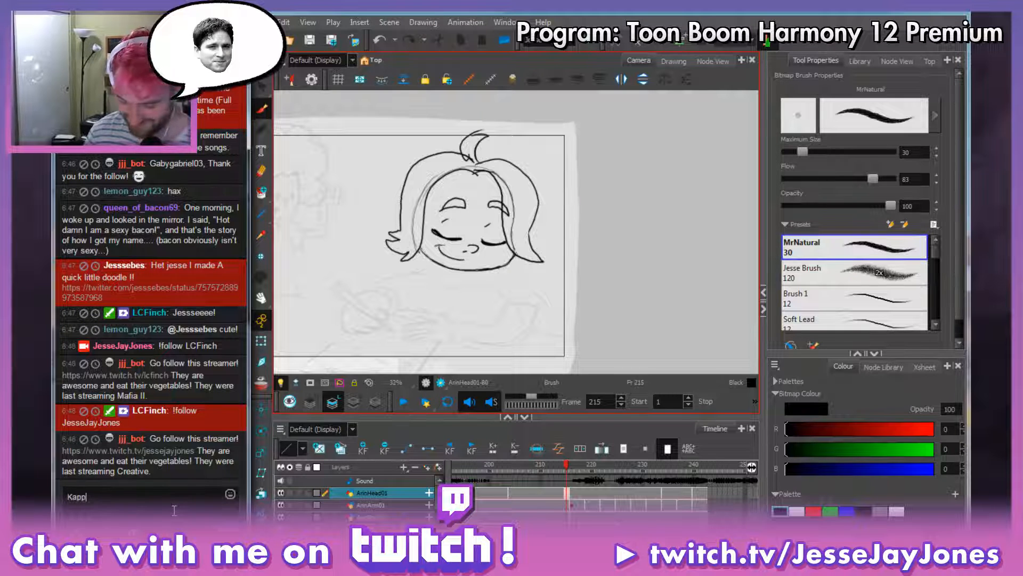
pyautogui.write('KappaRo')
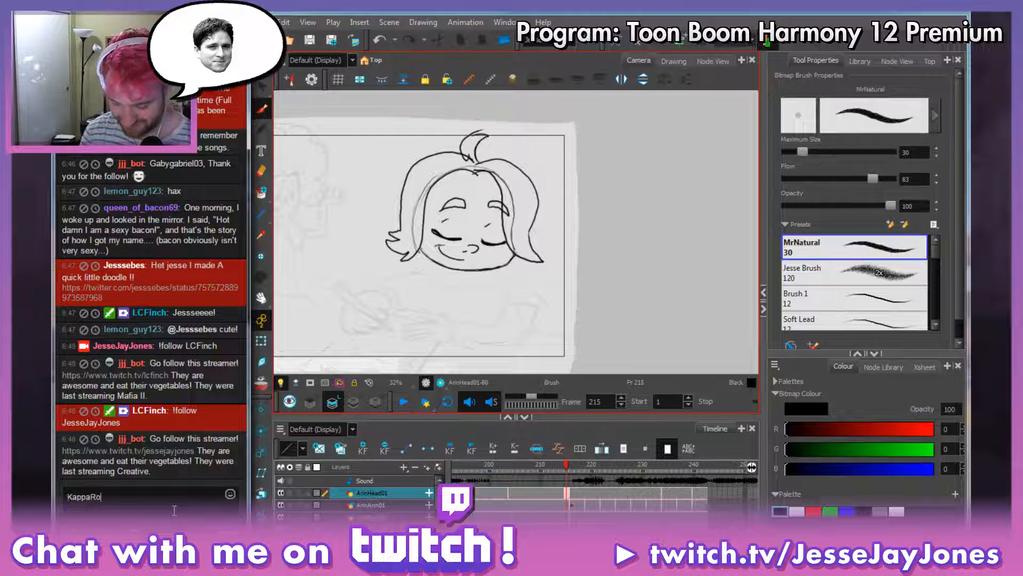
pyautogui.write('ss')
pyautogui.press('Return')
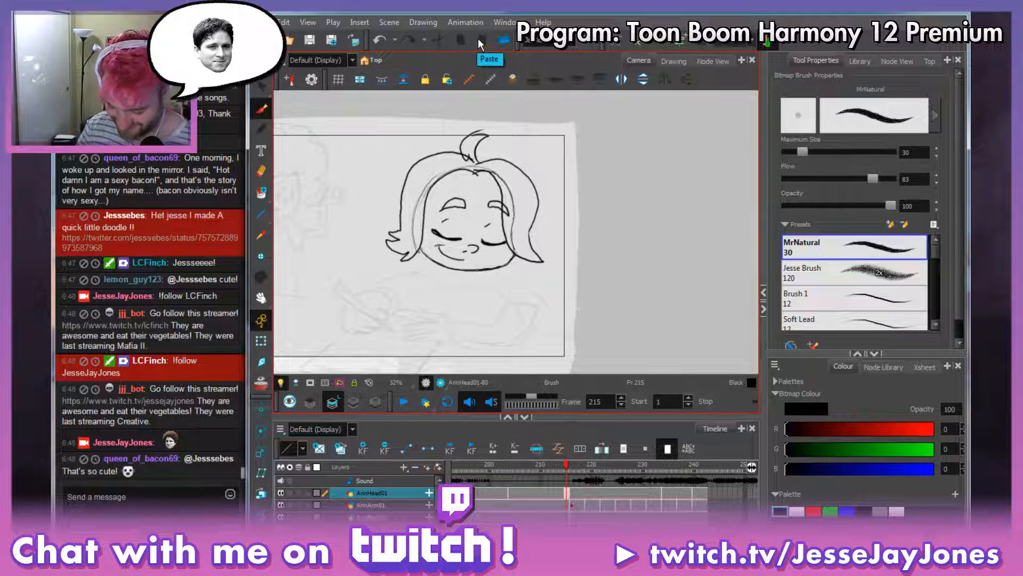
# Flip from the frame 214 head drawing to the one at frame 215 to check the movement.
pyautogui.click(562, 493)
pyautogui.click(568, 492)
pyautogui.press('space')
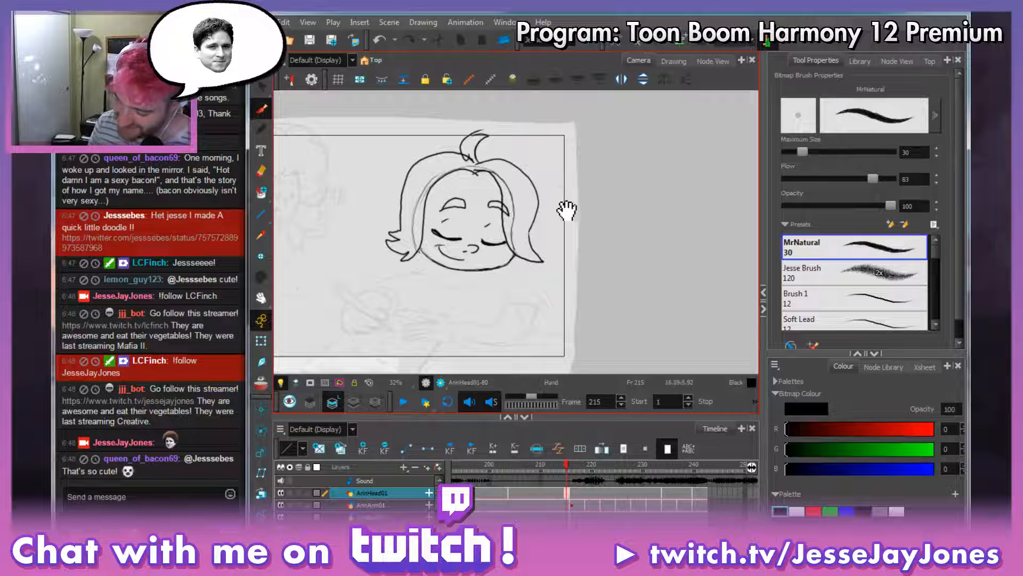
# Switch to the Cutter tool over the head drawing at frame 215.
pyautogui.moveTo(567, 210); pyautogui.dragTo(554, 217)
pyautogui.hotkey('alt', 't')
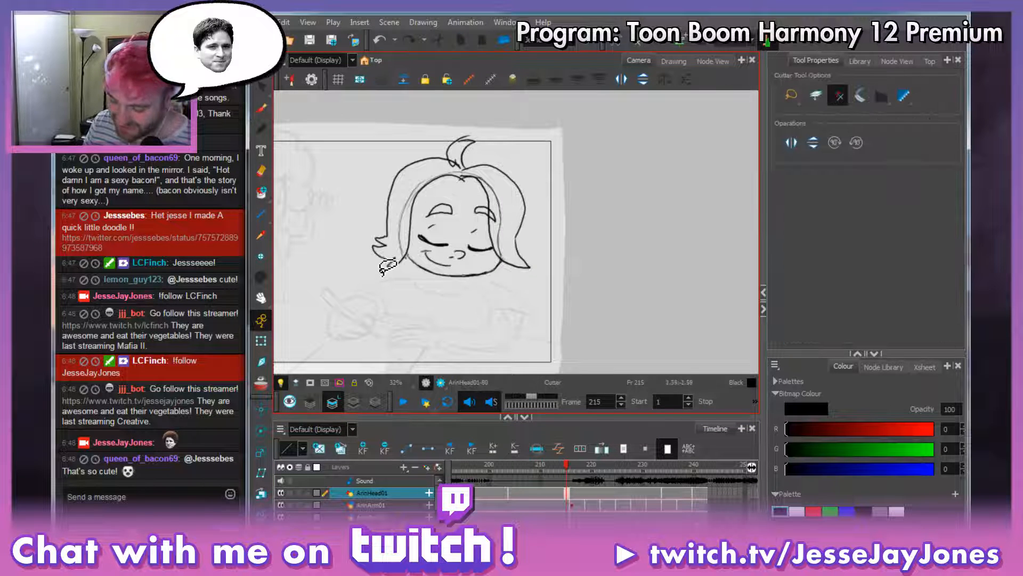
pyautogui.press('space')
pyautogui.moveTo(527, 310); pyautogui.dragTo(516, 306)
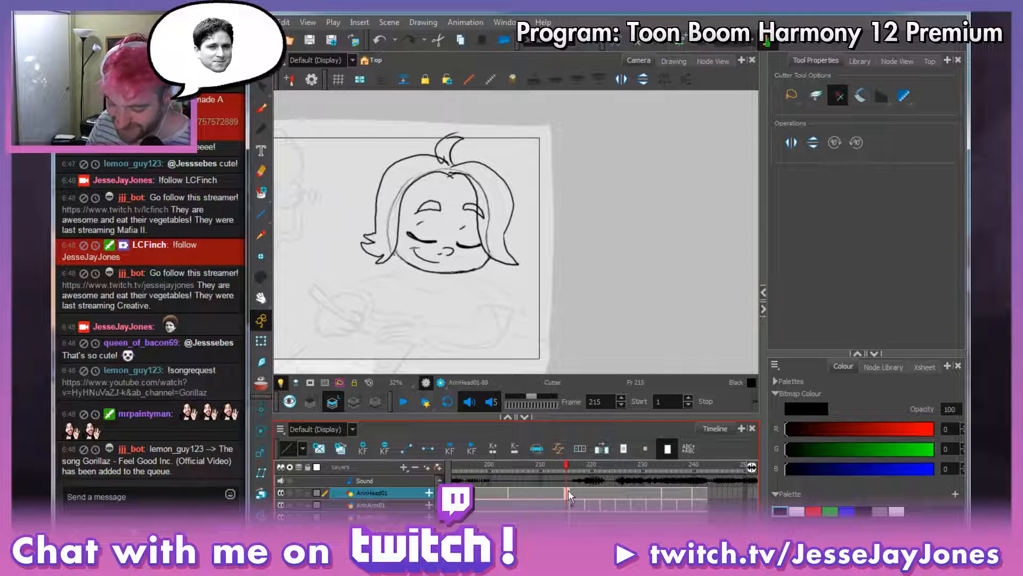
# Send the Twitch chat command "!follow" for the viewer who just posted a row of emotes.
pyautogui.click(172, 501)
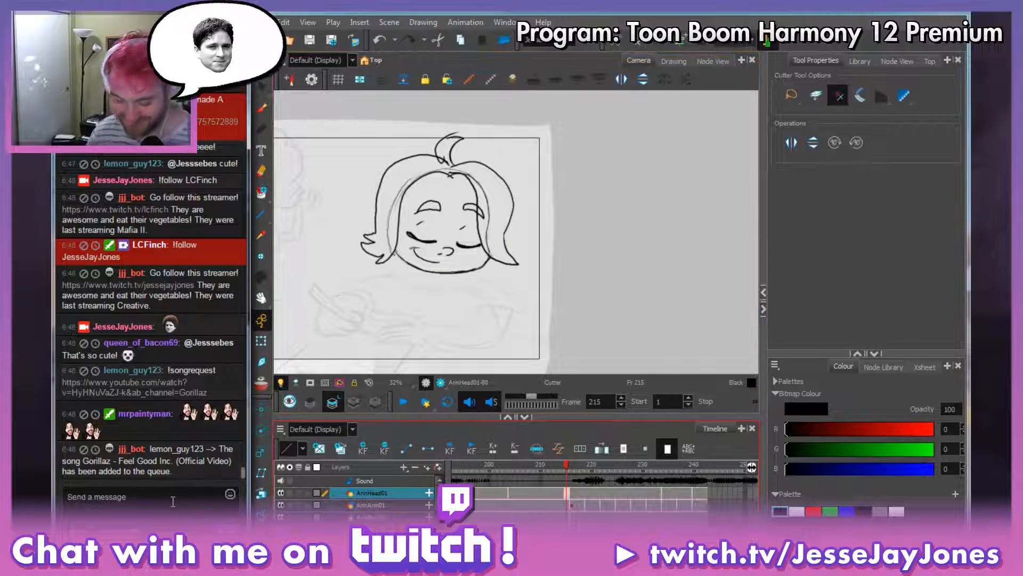
pyautogui.write('!follow mr')
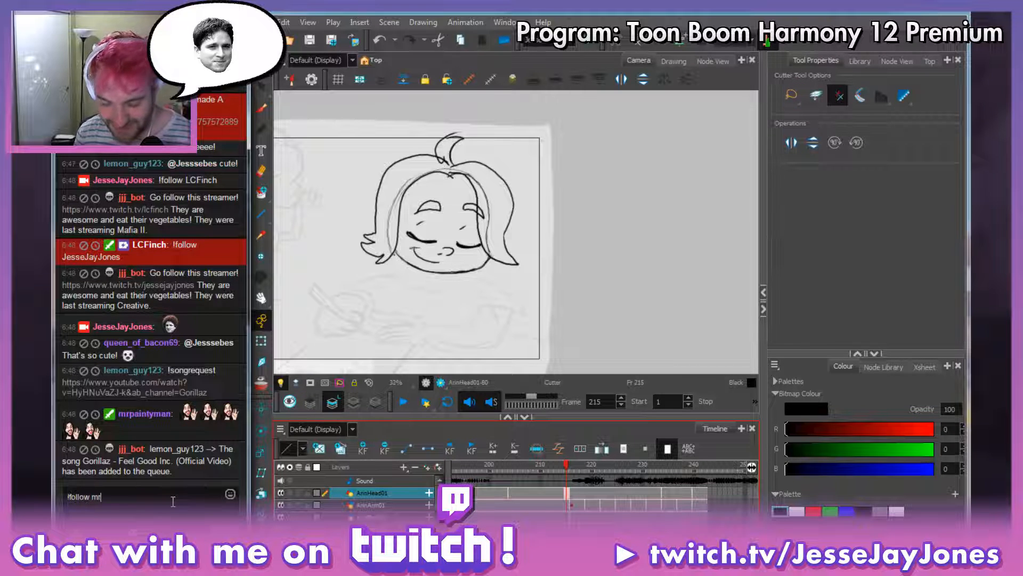
pyautogui.write('paintyman')
pyautogui.press('Return')
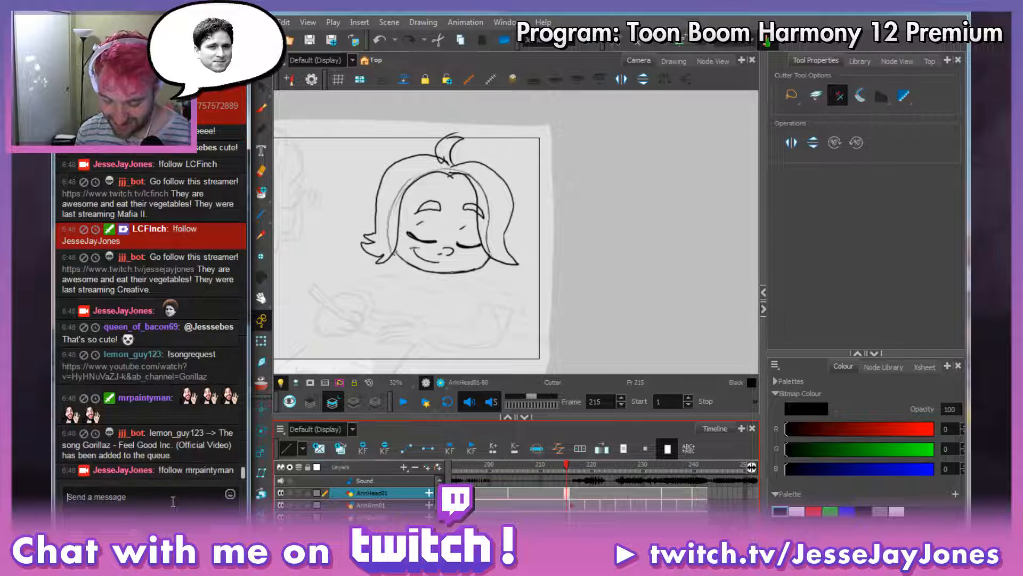
pyautogui.click(432, 27)
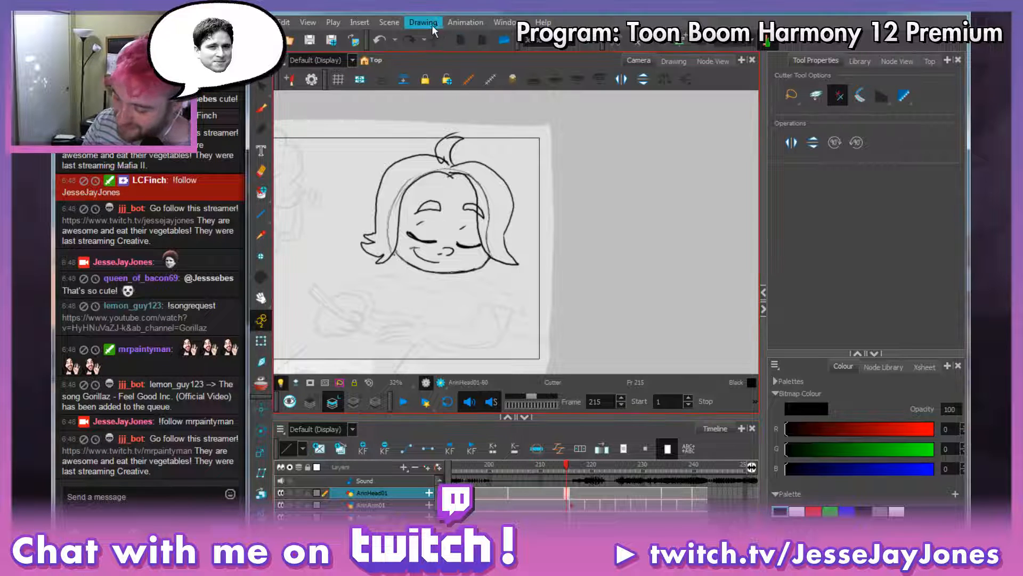
# Extend the exposure of the frame 215 head drawing back one frame so it starts at frame 214.
pyautogui.click(565, 493)
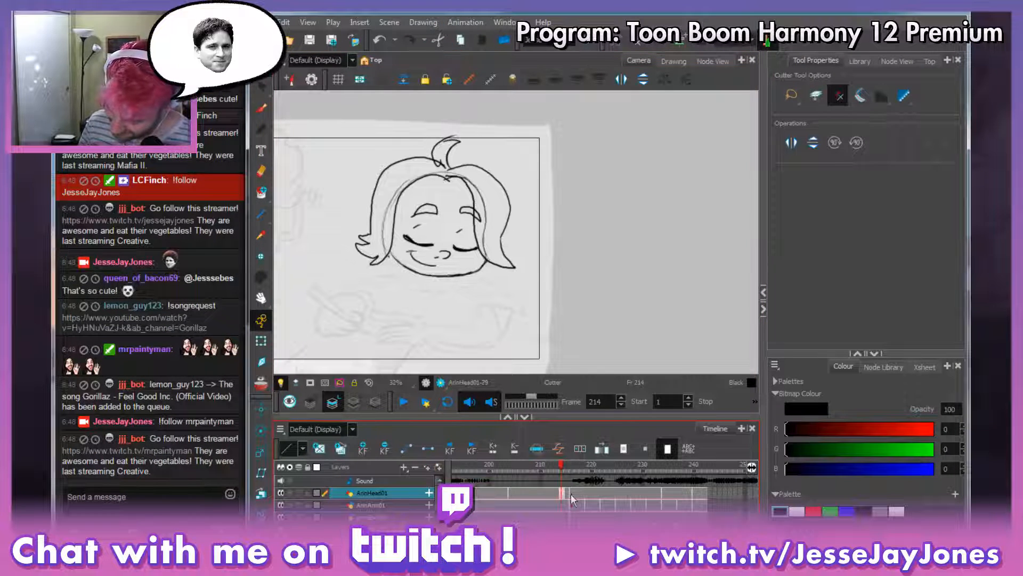
pyautogui.moveTo(568, 496); pyautogui.dragTo(563, 496)
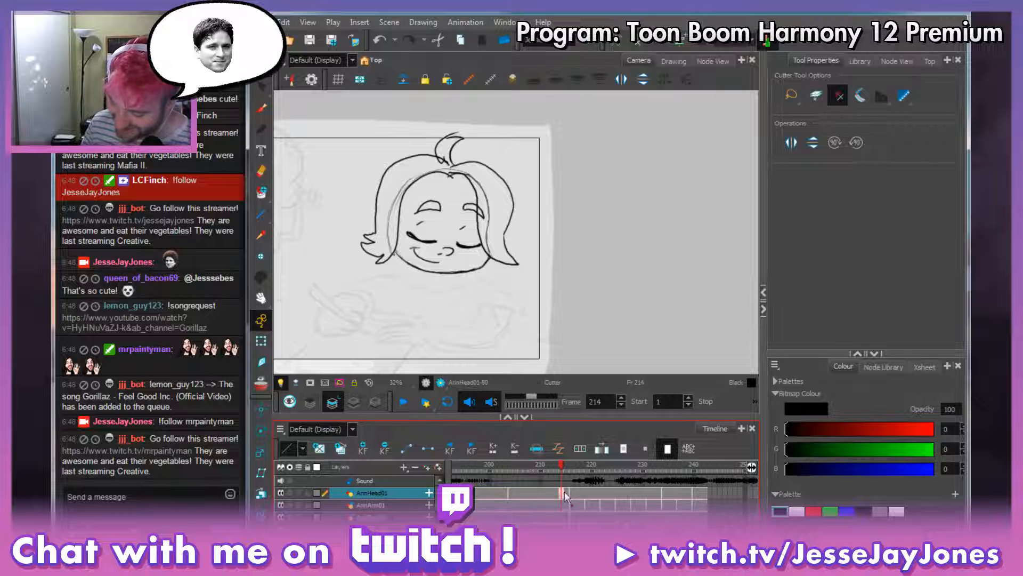
pyautogui.click(575, 260)
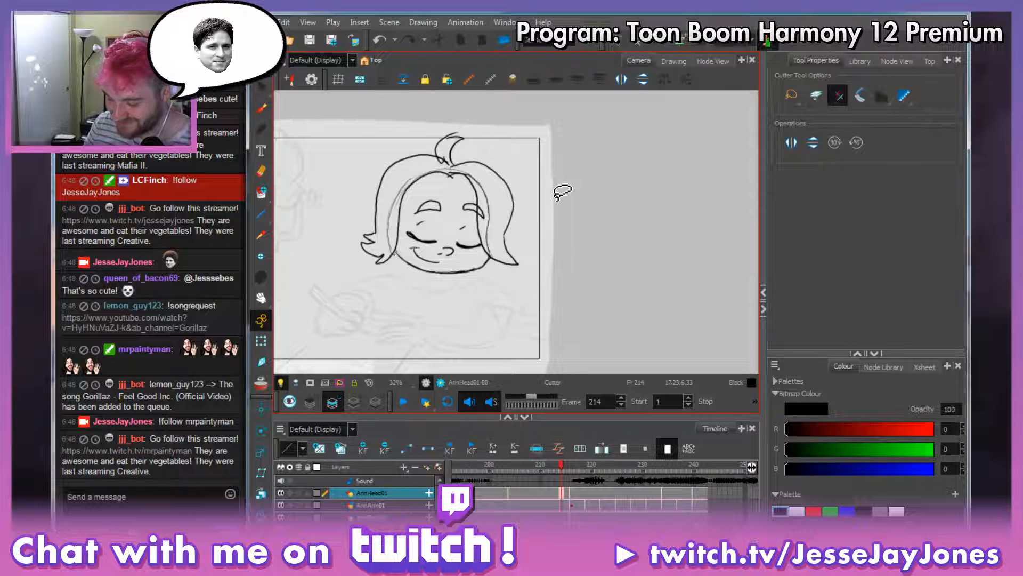
pyautogui.moveTo(563, 465)
pyautogui.mouseDown()
pyautogui.moveTo(516, 465)
pyautogui.moveTo(496, 479)
pyautogui.moveTo(574, 481)
pyautogui.moveTo(561, 482)
pyautogui.mouseUp()
# Lasso the lock of hair on the right side of the head at frame 214 and reshape it slightly inward.
pyautogui.click(453, 213)
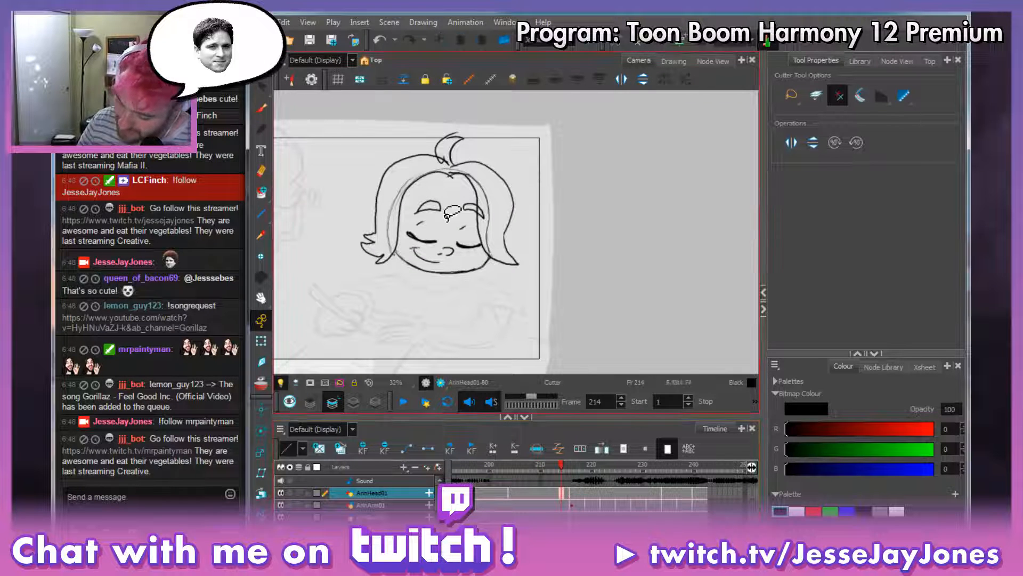
pyautogui.moveTo(476, 154)
pyautogui.mouseDown()
pyautogui.moveTo(450, 182)
pyautogui.moveTo(476, 200)
pyautogui.moveTo(482, 252)
pyautogui.moveTo(496, 270)
pyautogui.moveTo(537, 277)
pyautogui.moveTo(505, 168)
pyautogui.moveTo(465, 179)
pyautogui.mouseUp()
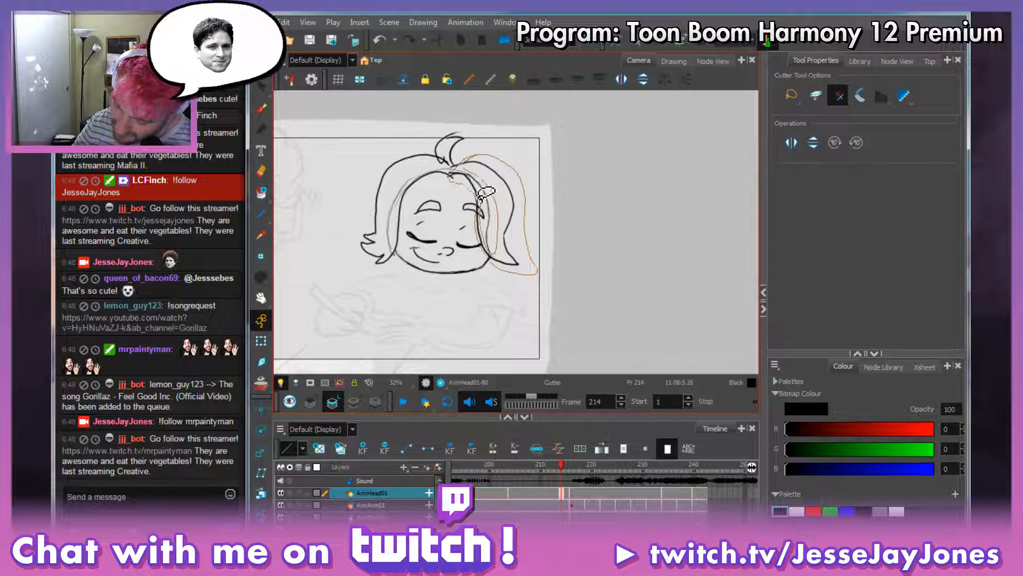
pyautogui.moveTo(465, 177); pyautogui.dragTo(460, 170)
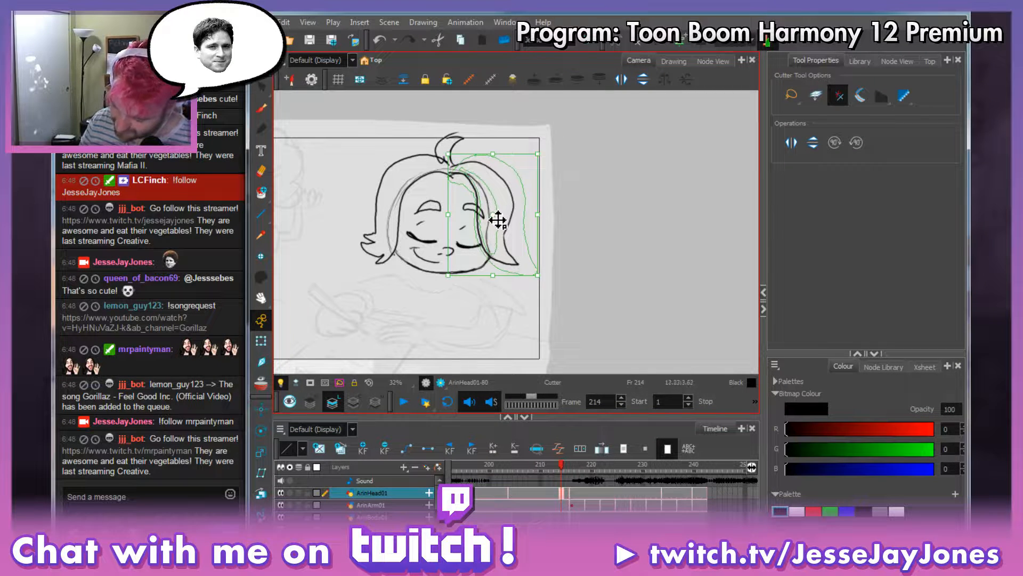
pyautogui.moveTo(493, 215); pyautogui.dragTo(460, 169)
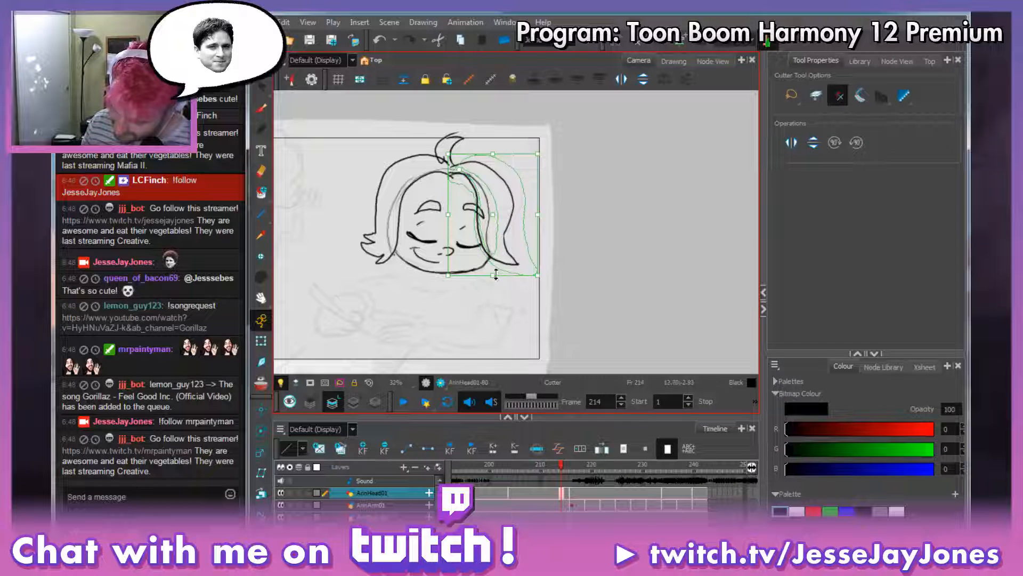
pyautogui.moveTo(495, 275)
pyautogui.mouseDown()
pyautogui.moveTo(504, 279)
pyautogui.moveTo(499, 271)
pyautogui.mouseUp()
pyautogui.click(568, 256)
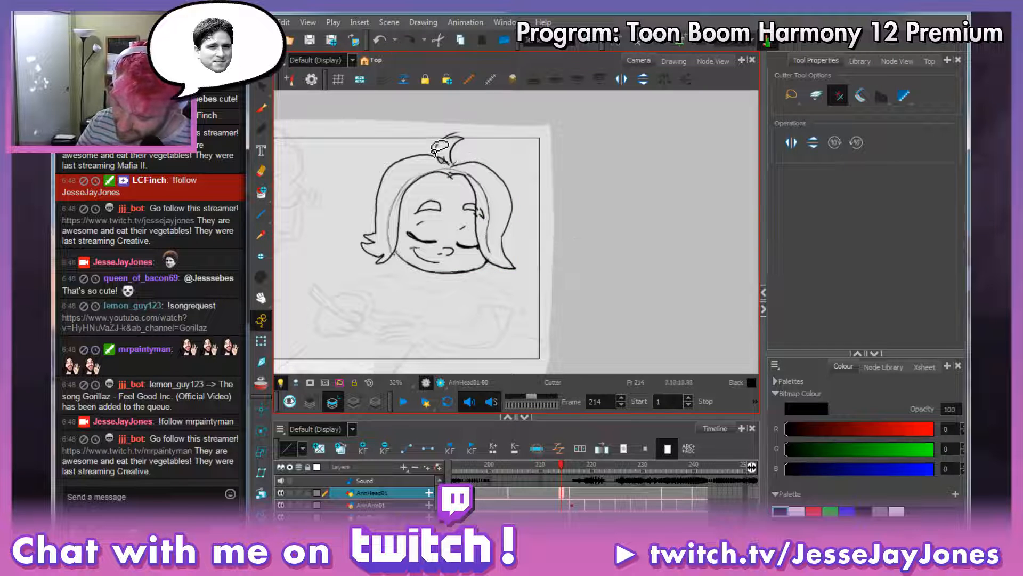
# Lasso the hair tuft on top of the head at frame 214 and skew it to the right.
pyautogui.moveTo(440, 148)
pyautogui.mouseDown()
pyautogui.moveTo(477, 130)
pyautogui.moveTo(443, 160)
pyautogui.mouseUp()
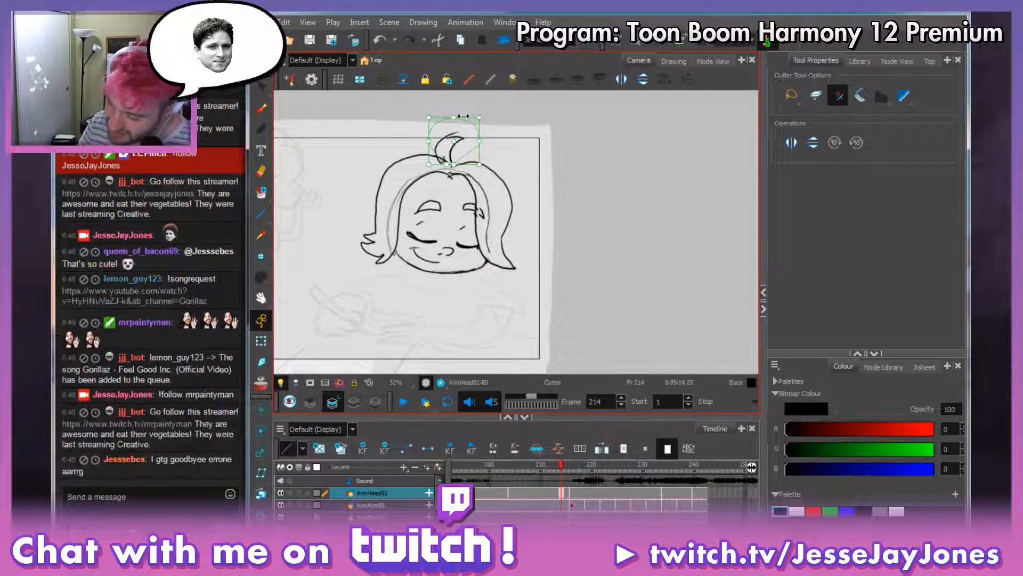
pyautogui.moveTo(463, 116); pyautogui.dragTo(473, 144)
pyautogui.click(506, 121)
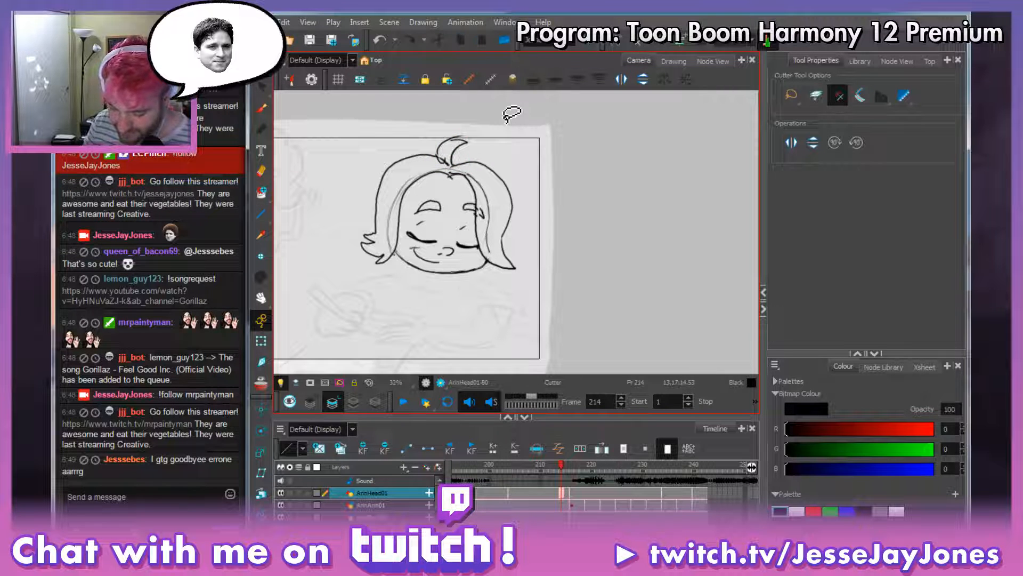
# Flip between frames 213, 214 and 215 to compare the head drawings.
pyautogui.click(555, 495)
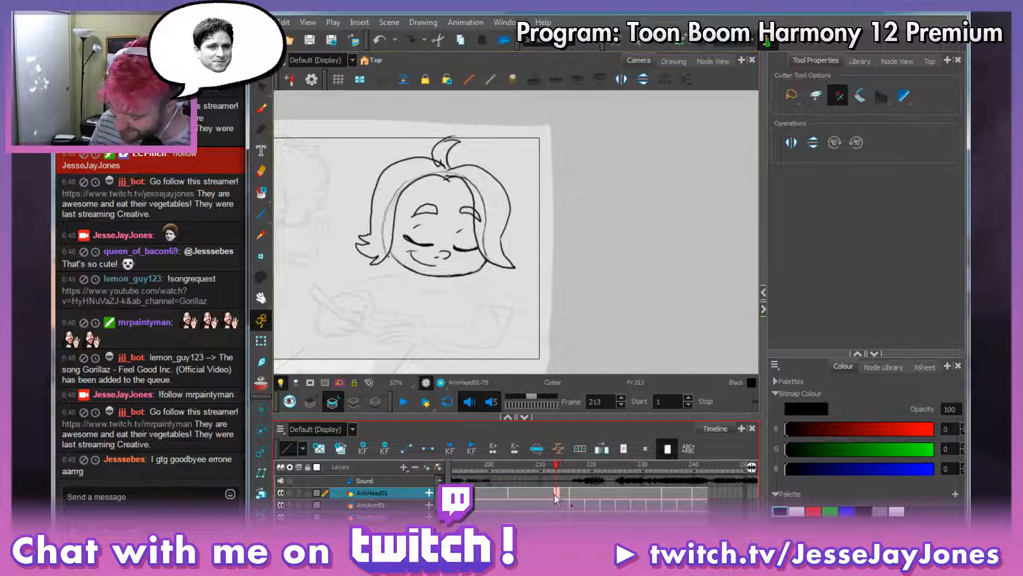
pyautogui.click(564, 494)
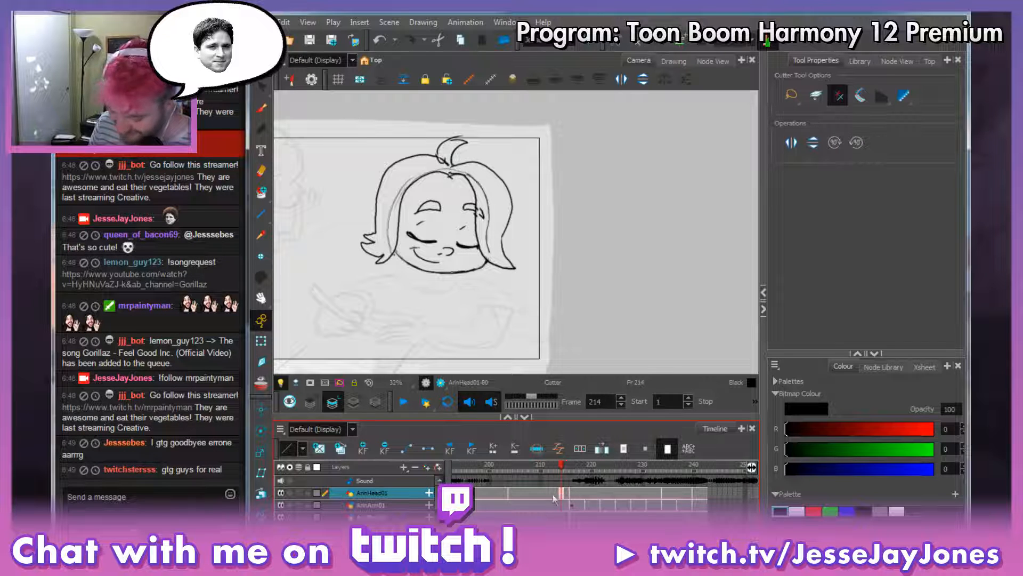
pyautogui.press(',')
pyautogui.press(',')
pyautogui.press('.')
pyautogui.press('.')
pyautogui.press('.')
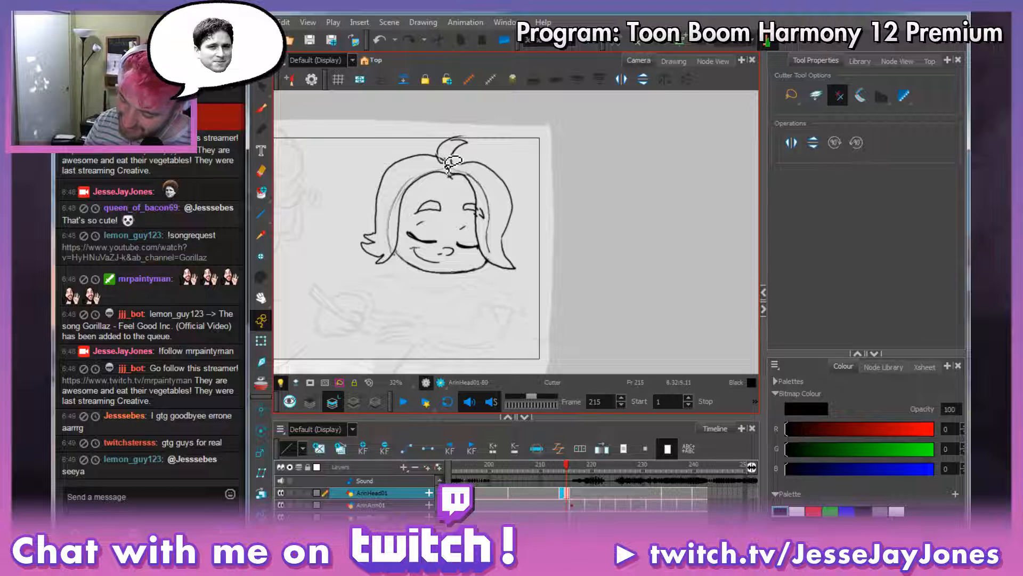
# Lasso the upper hair outline on the left side of the head and lower its top edge slightly.
pyautogui.moveTo(436, 151)
pyautogui.mouseDown()
pyautogui.moveTo(368, 203)
pyautogui.moveTo(377, 242)
pyautogui.moveTo(396, 190)
pyautogui.moveTo(450, 169)
pyautogui.mouseUp()
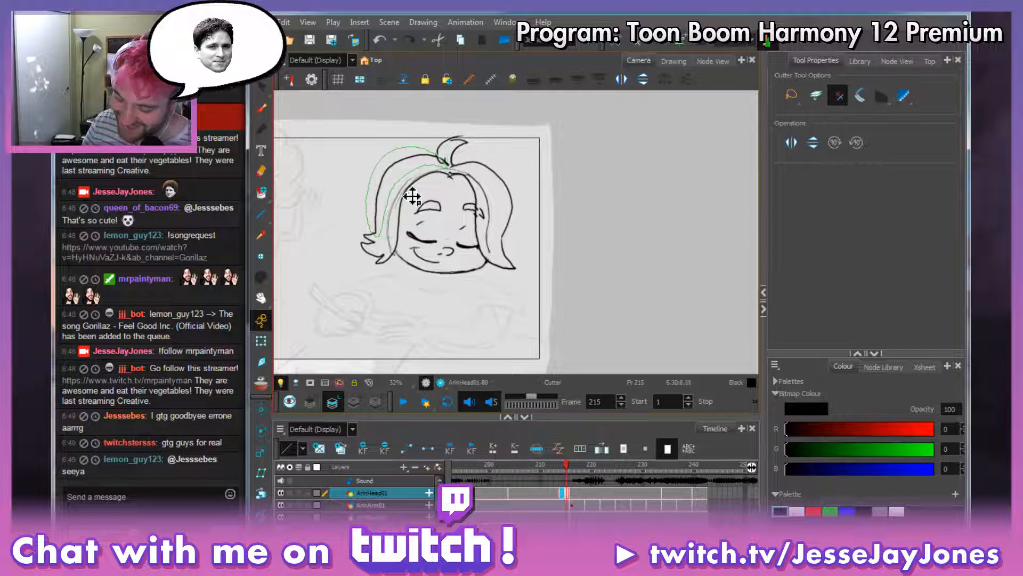
pyautogui.moveTo(414, 146); pyautogui.dragTo(412, 154)
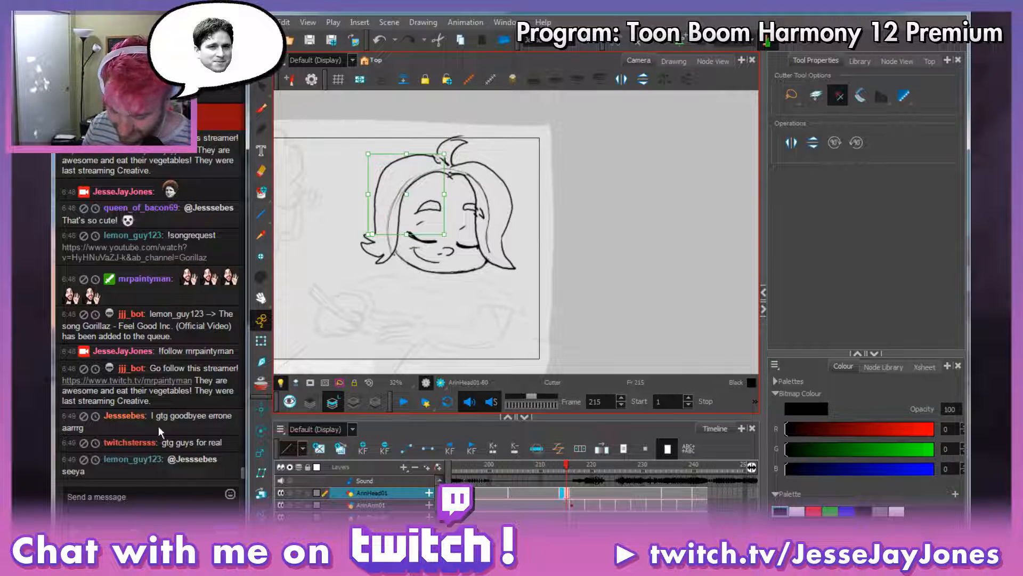
# Open the Twitch profile card of the viewer who is saying goodbye and follow that viewer.
pyautogui.click(127, 415)
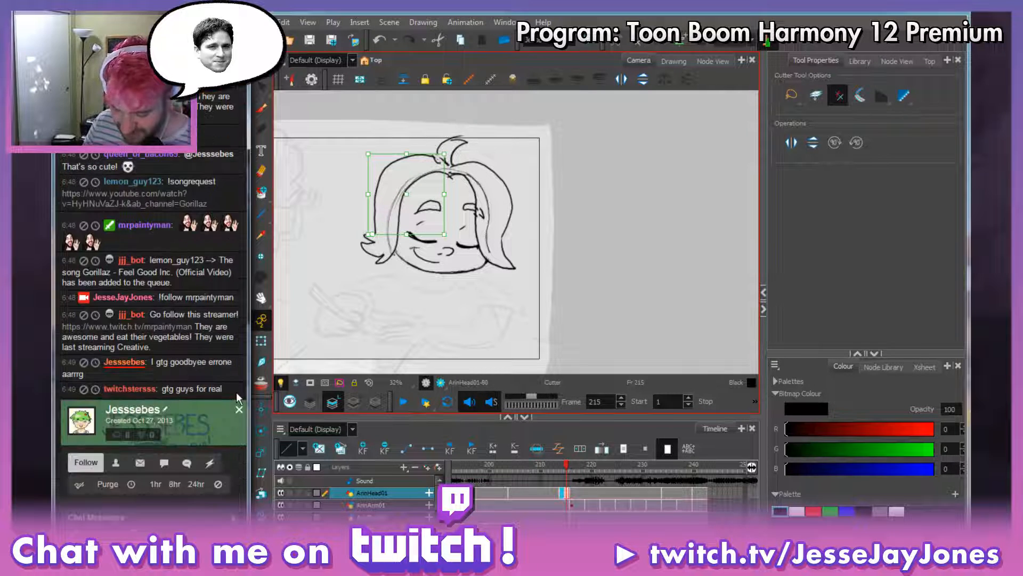
pyautogui.click(81, 464)
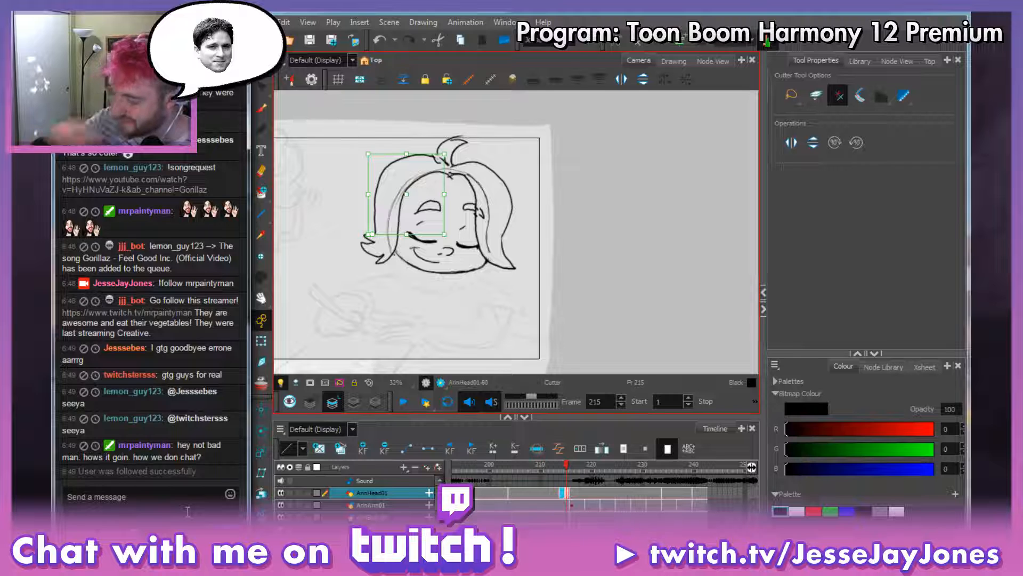
pyautogui.click(468, 14)
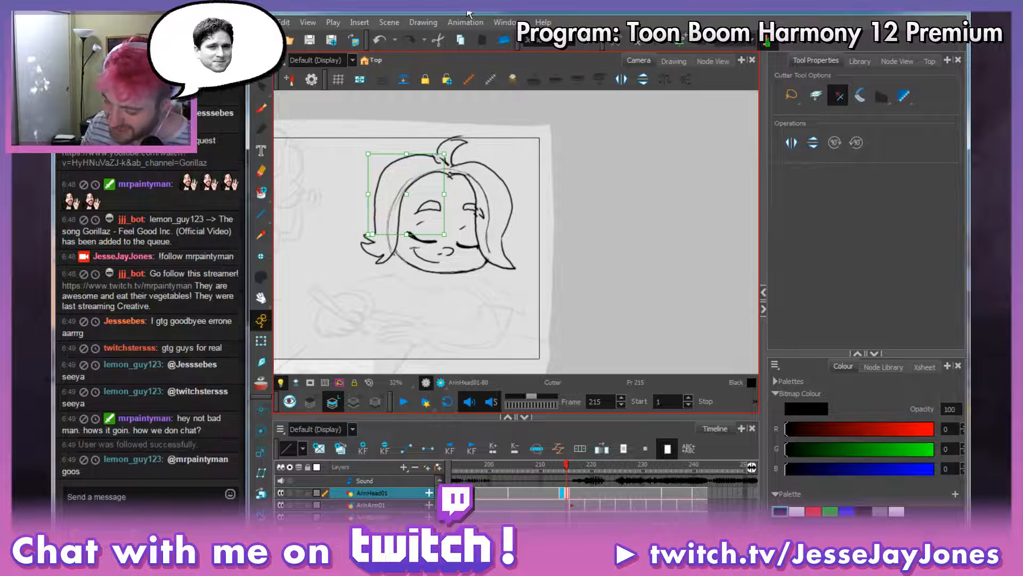
# Clear the hair selection and save the scene.
pyautogui.click(543, 288)
pyautogui.moveTo(543, 288)
pyautogui.mouseDown()
pyautogui.moveTo(546, 299)
pyautogui.moveTo(550, 286)
pyautogui.moveTo(544, 301)
pyautogui.mouseUp()
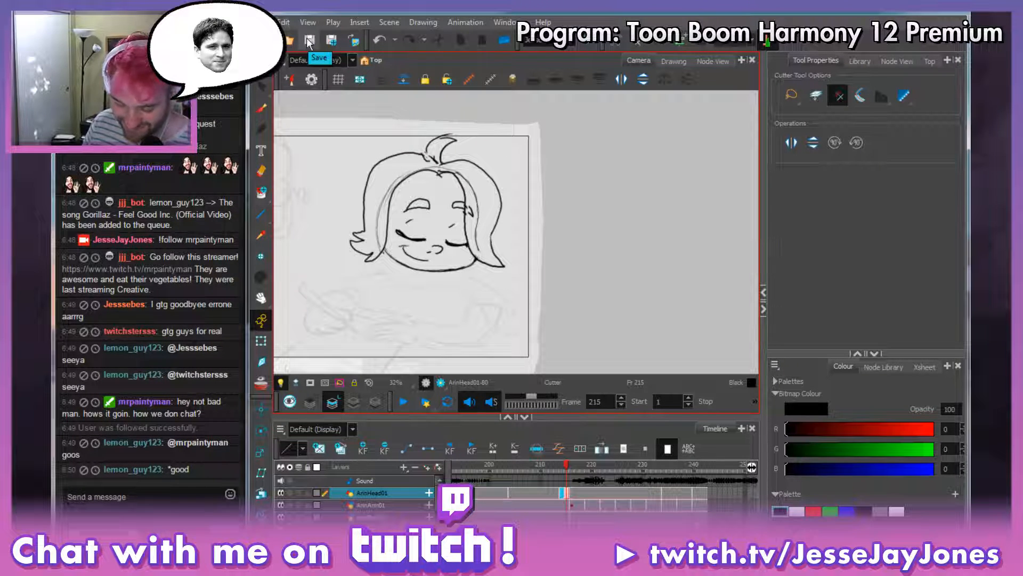
pyautogui.moveTo(532, 324); pyautogui.dragTo(522, 326)
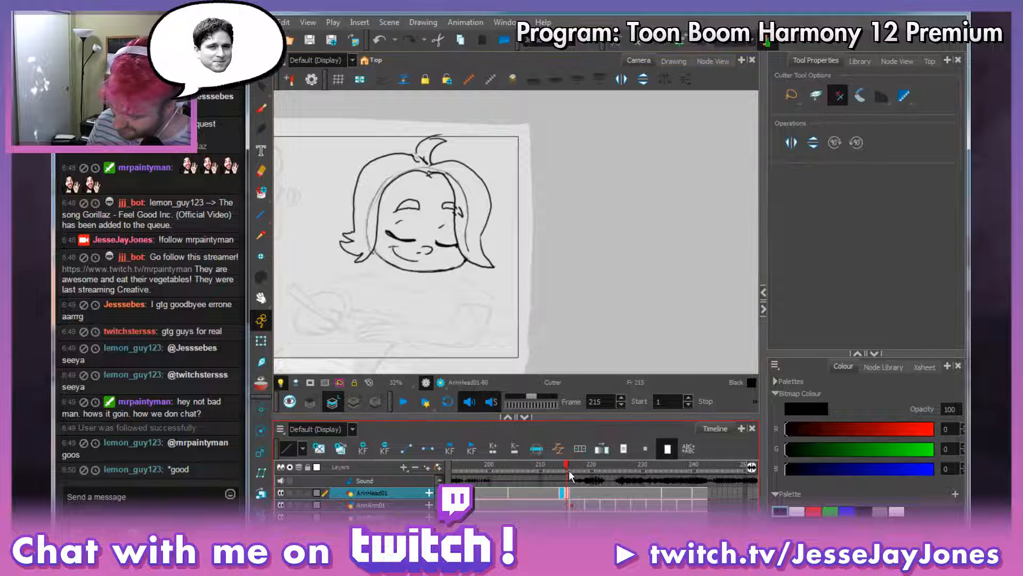
# Check the head drawing at frame 217, then clear the exposure at frame 216 to make an empty cell.
pyautogui.moveTo(567, 469)
pyautogui.mouseDown()
pyautogui.moveTo(554, 468)
pyautogui.moveTo(575, 465)
pyautogui.moveTo(548, 463)
pyautogui.moveTo(575, 462)
pyautogui.mouseUp()
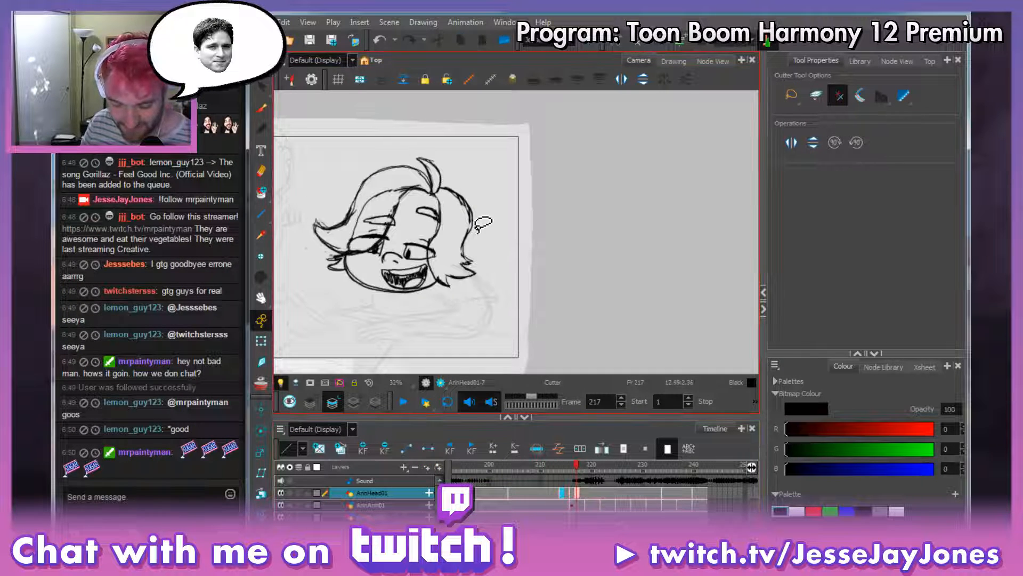
pyautogui.click(577, 493)
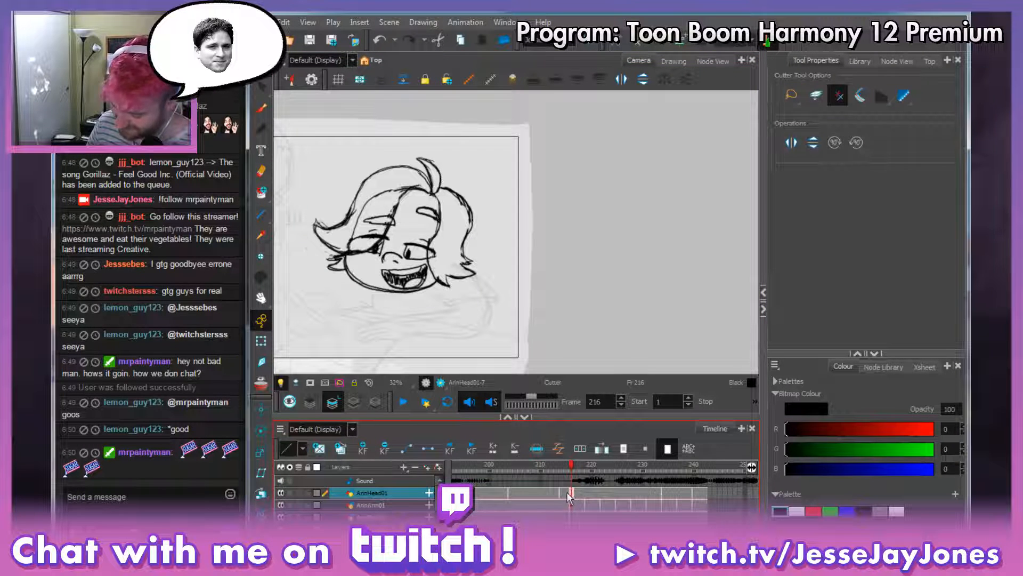
pyautogui.click(566, 492)
pyautogui.click(573, 494)
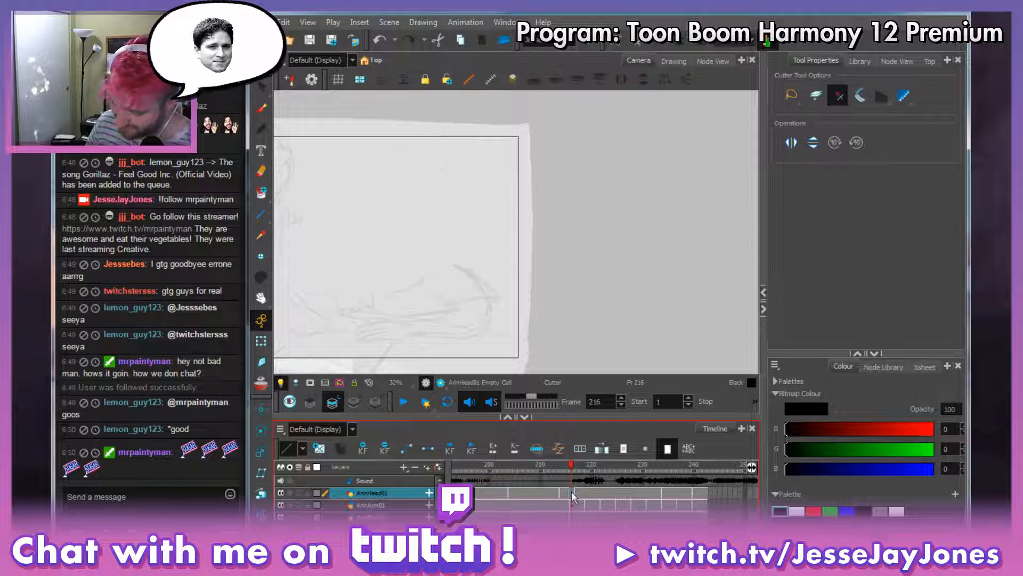
# Turn on onion skin and sketch the rounded head outline at frame 216 with the MrNatural brush at size 30.
pyautogui.hotkey('alt', 'b')
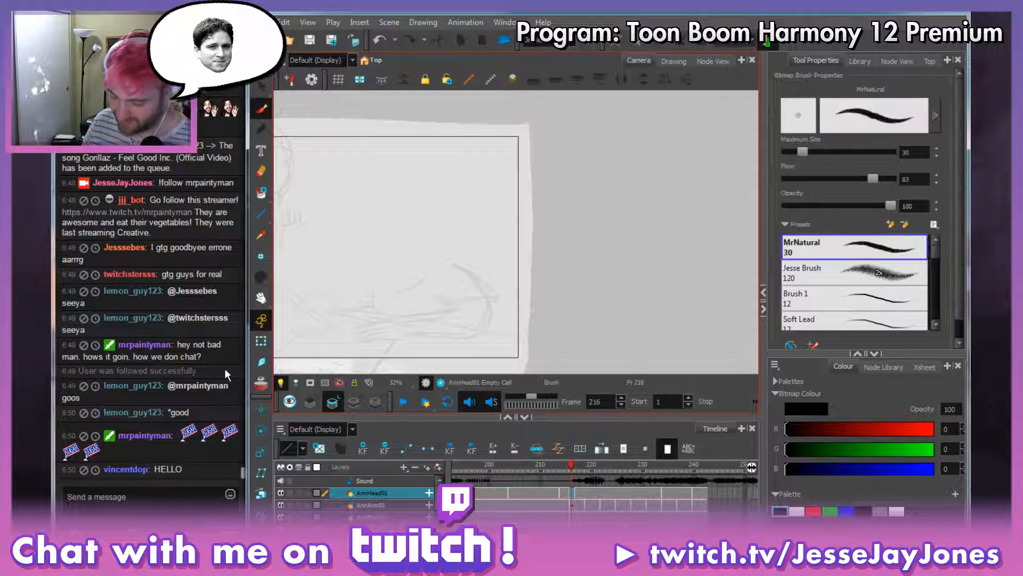
pyautogui.scroll(1, 453, 283)
pyautogui.moveTo(453, 283); pyautogui.dragTo(507, 297)
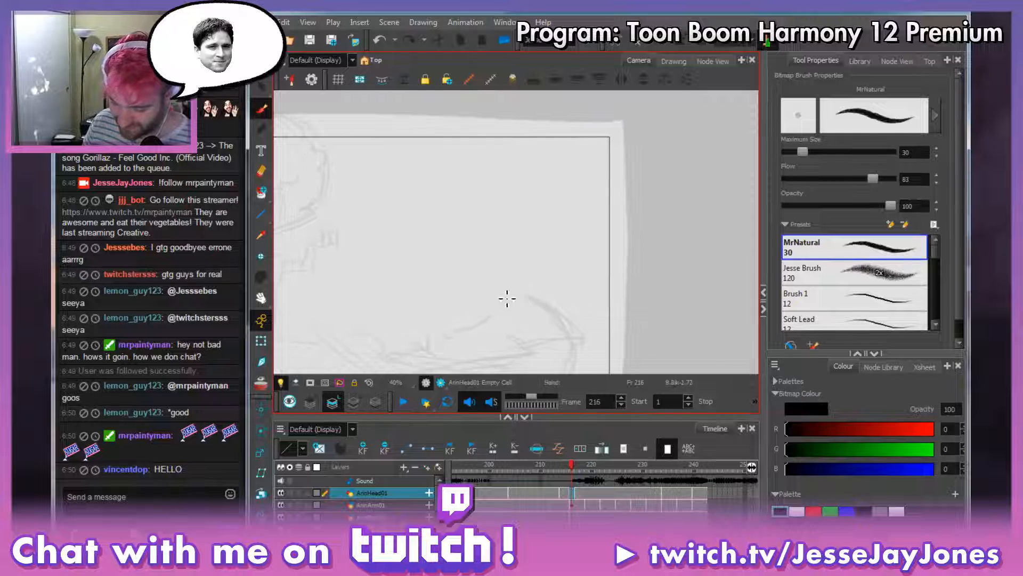
pyautogui.click(261, 382)
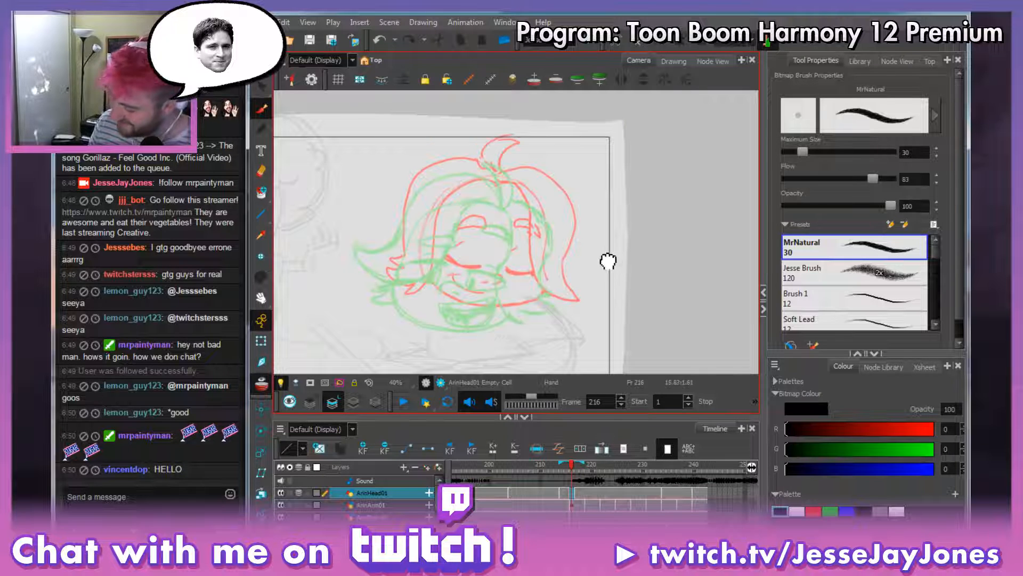
pyautogui.moveTo(607, 260)
pyautogui.mouseDown()
pyautogui.moveTo(592, 242)
pyautogui.moveTo(567, 265)
pyautogui.mouseUp()
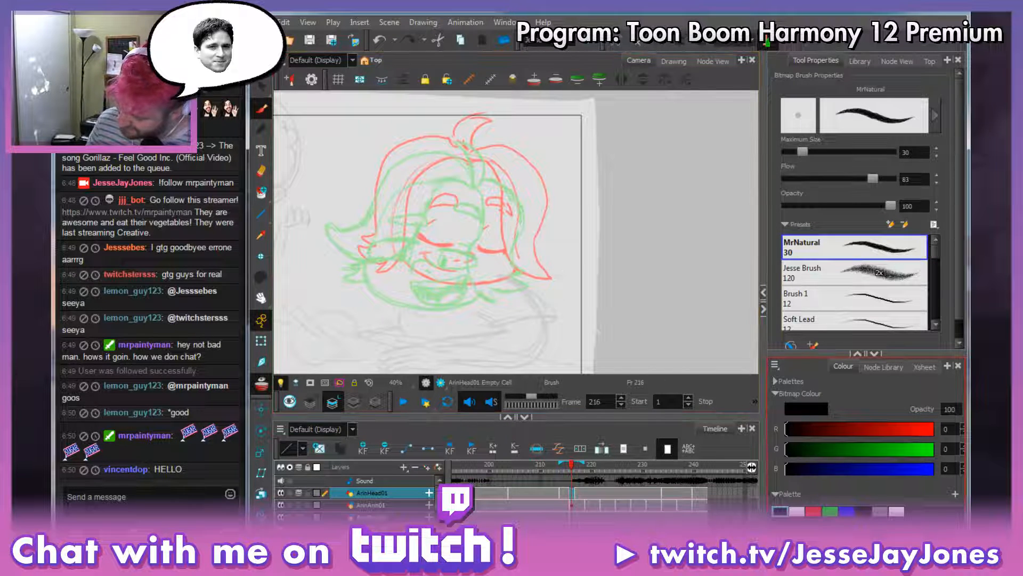
pyautogui.moveTo(534, 223); pyautogui.dragTo(523, 231)
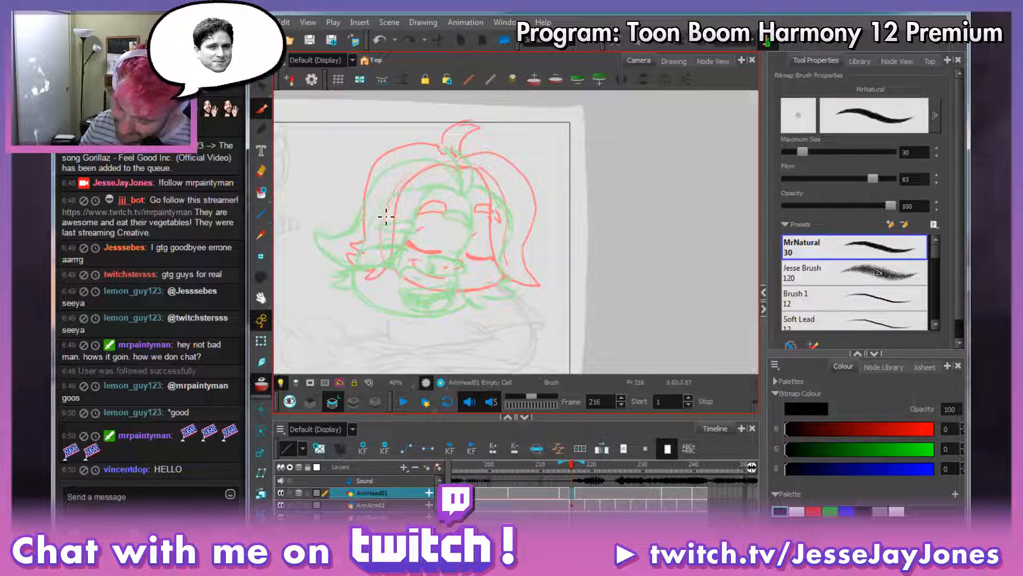
pyautogui.moveTo(376, 261)
pyautogui.mouseDown()
pyautogui.moveTo(420, 292)
pyautogui.moveTo(408, 300)
pyautogui.moveTo(486, 298)
pyautogui.moveTo(504, 268)
pyautogui.moveTo(500, 284)
pyautogui.moveTo(509, 227)
pyautogui.moveTo(499, 183)
pyautogui.moveTo(435, 166)
pyautogui.moveTo(389, 190)
pyautogui.moveTo(382, 268)
pyautogui.mouseUp()
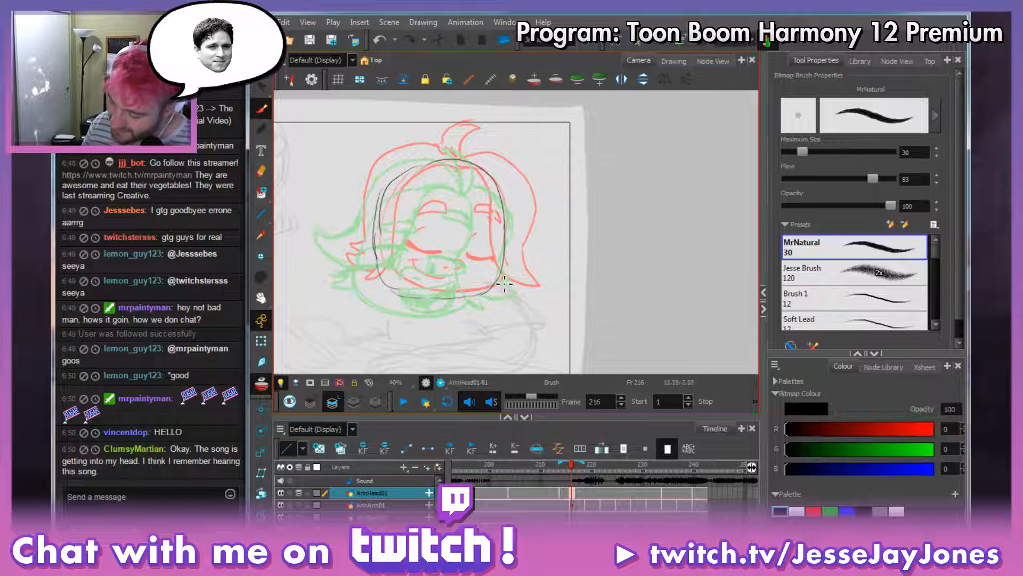
# Reinforce the rounded head outline at frame 216 with more brush strokes, then erase the excess lines along its right side.
pyautogui.moveTo(504, 284)
pyautogui.mouseDown()
pyautogui.moveTo(507, 221)
pyautogui.moveTo(442, 160)
pyautogui.moveTo(386, 203)
pyautogui.mouseUp()
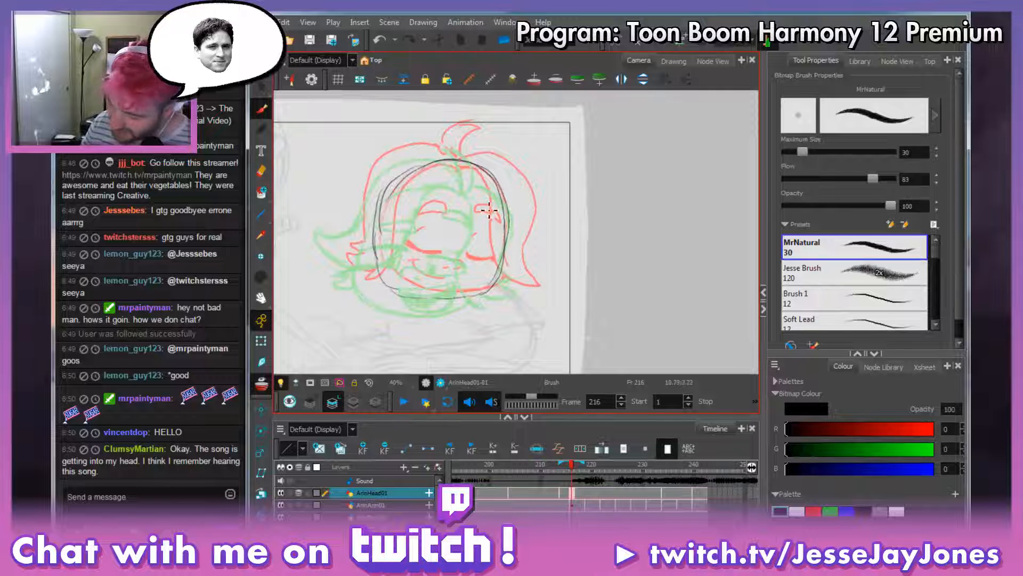
pyautogui.moveTo(504, 202)
pyautogui.mouseDown()
pyautogui.moveTo(498, 283)
pyautogui.moveTo(509, 204)
pyautogui.moveTo(513, 241)
pyautogui.moveTo(494, 291)
pyautogui.moveTo(408, 293)
pyautogui.moveTo(383, 280)
pyautogui.moveTo(377, 247)
pyautogui.moveTo(401, 202)
pyautogui.moveTo(381, 222)
pyautogui.moveTo(480, 171)
pyautogui.moveTo(505, 206)
pyautogui.moveTo(487, 182)
pyautogui.mouseUp()
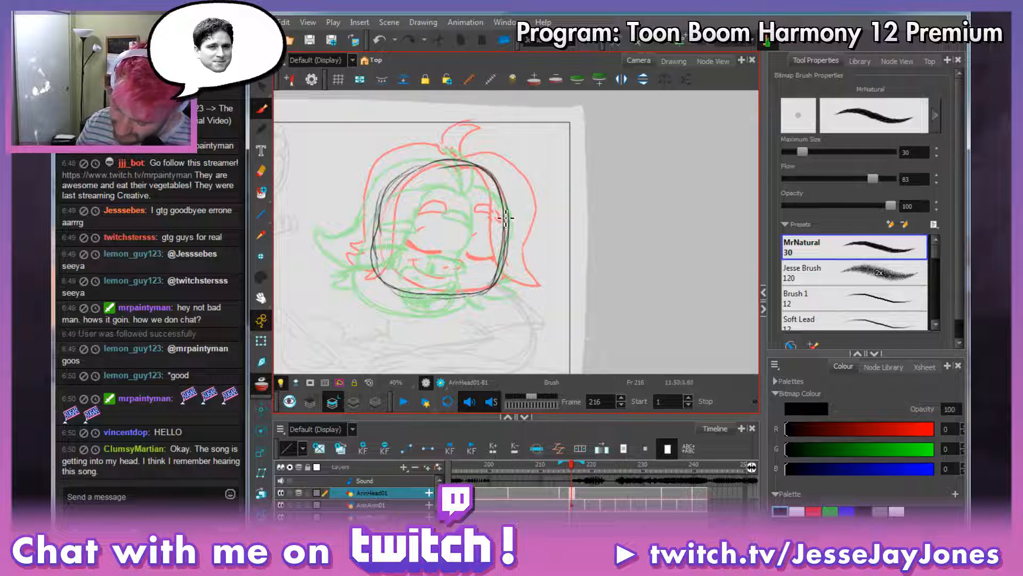
pyautogui.moveTo(505, 217)
pyautogui.mouseDown()
pyautogui.moveTo(512, 249)
pyautogui.moveTo(496, 294)
pyautogui.moveTo(515, 243)
pyautogui.moveTo(508, 235)
pyautogui.moveTo(488, 287)
pyautogui.moveTo(496, 285)
pyautogui.moveTo(466, 282)
pyautogui.moveTo(508, 288)
pyautogui.moveTo(493, 297)
pyautogui.moveTo(509, 229)
pyautogui.moveTo(505, 280)
pyautogui.moveTo(484, 296)
pyautogui.moveTo(395, 294)
pyautogui.moveTo(380, 279)
pyautogui.moveTo(386, 233)
pyautogui.moveTo(401, 295)
pyautogui.moveTo(499, 288)
pyautogui.moveTo(514, 250)
pyautogui.moveTo(506, 195)
pyautogui.moveTo(468, 167)
pyautogui.moveTo(403, 180)
pyautogui.moveTo(380, 239)
pyautogui.moveTo(413, 299)
pyautogui.mouseUp()
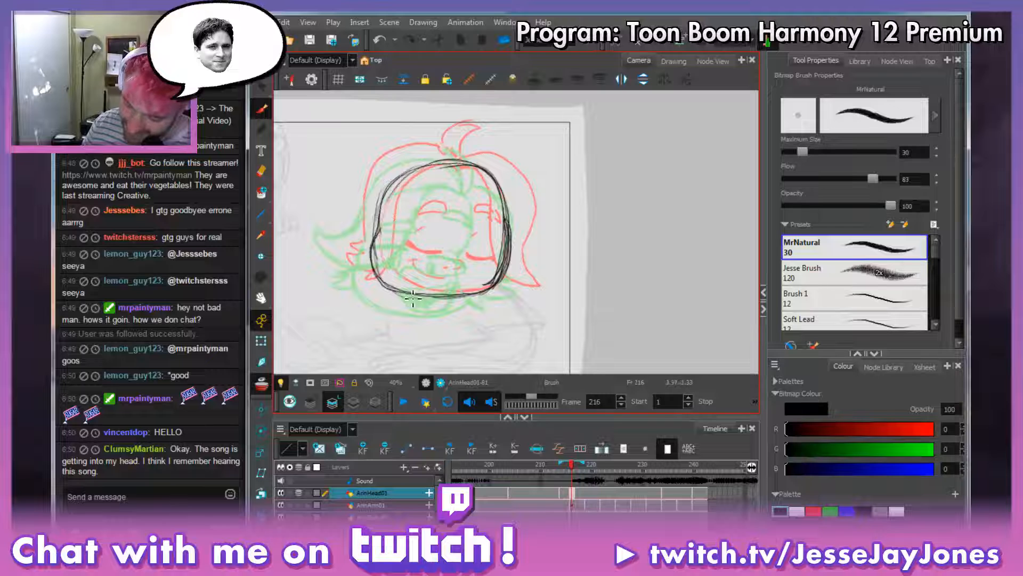
pyautogui.hotkey('alt', 'e')
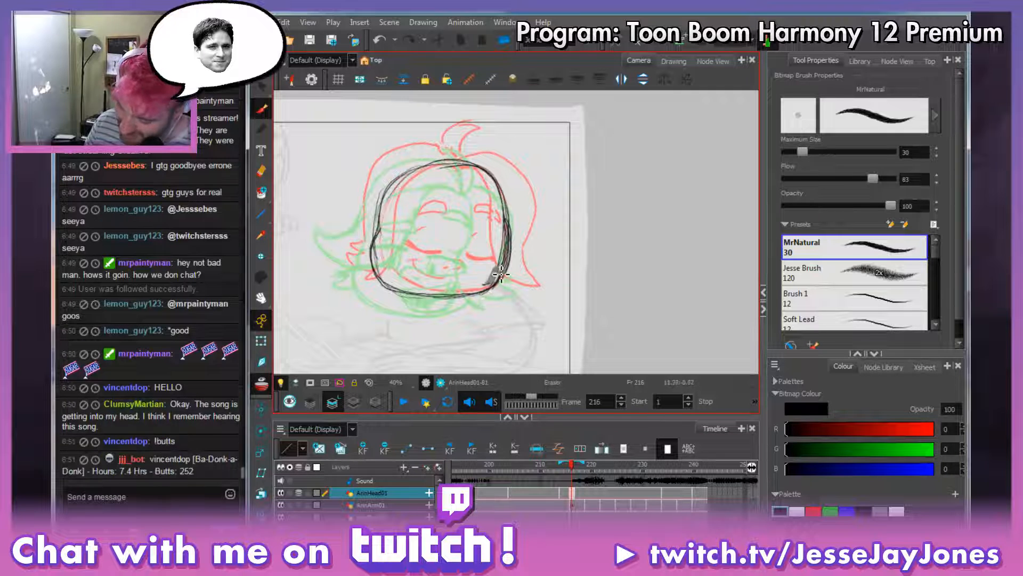
pyautogui.moveTo(495, 282)
pyautogui.mouseDown()
pyautogui.moveTo(507, 242)
pyautogui.moveTo(511, 261)
pyautogui.moveTo(491, 280)
pyautogui.moveTo(507, 223)
pyautogui.moveTo(498, 202)
pyautogui.mouseUp()
pyautogui.hotkey('alt', 'b')
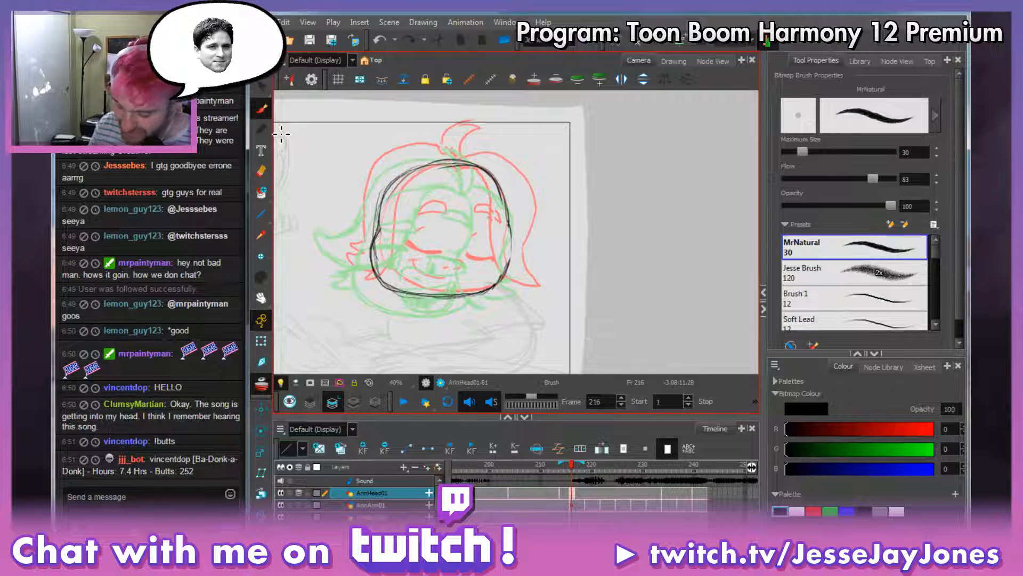
# Compare with the head at frame 215, then sketch the vertical centre line and curved eye guideline inside the frame 216 head.
pyautogui.press(',')
pyautogui.press('.')
pyautogui.press(',')
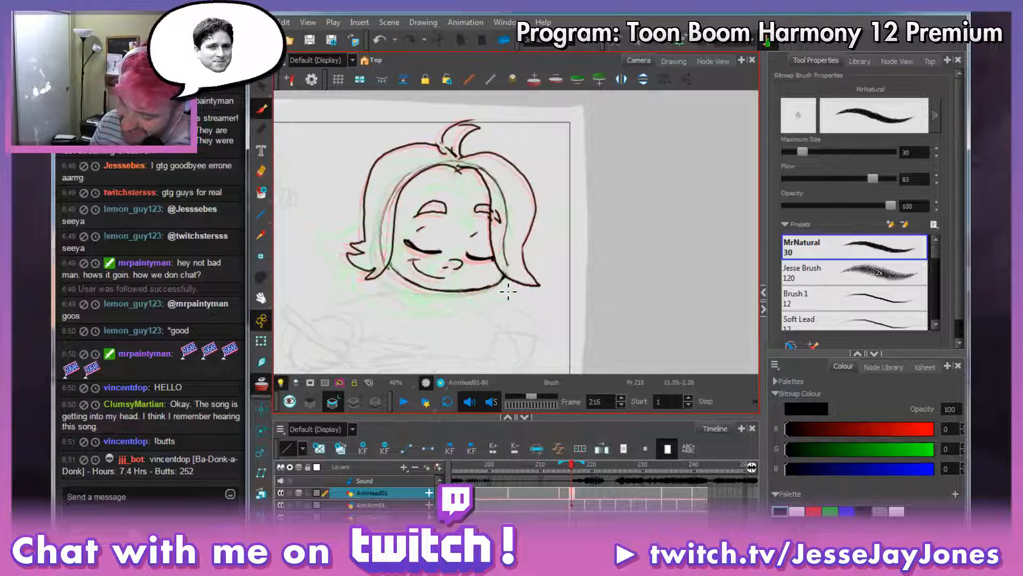
pyautogui.press('.')
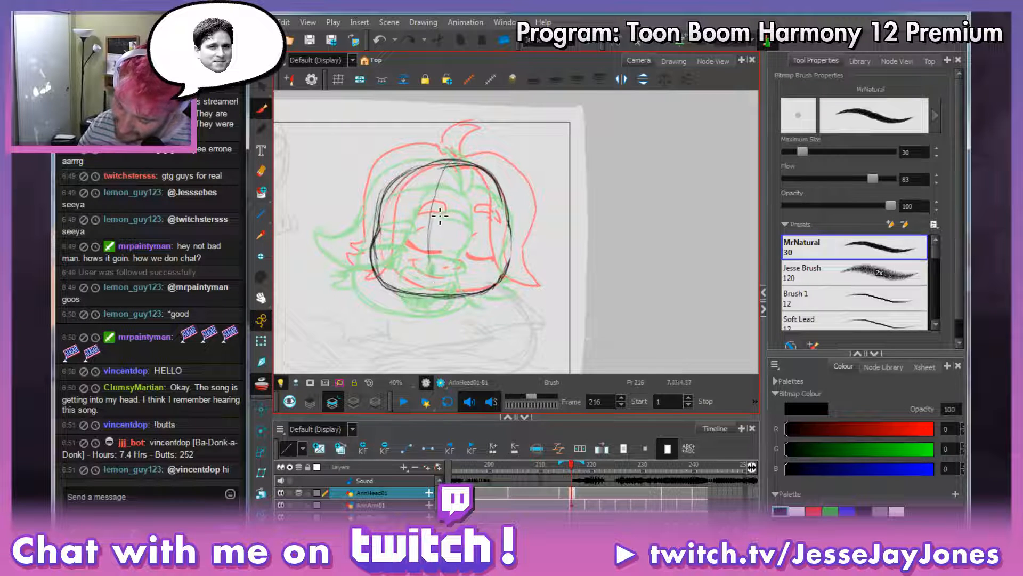
pyautogui.moveTo(435, 212); pyautogui.dragTo(432, 291)
pyautogui.moveTo(382, 250)
pyautogui.mouseDown()
pyautogui.moveTo(477, 251)
pyautogui.moveTo(474, 260)
pyautogui.moveTo(498, 247)
pyautogui.mouseUp()
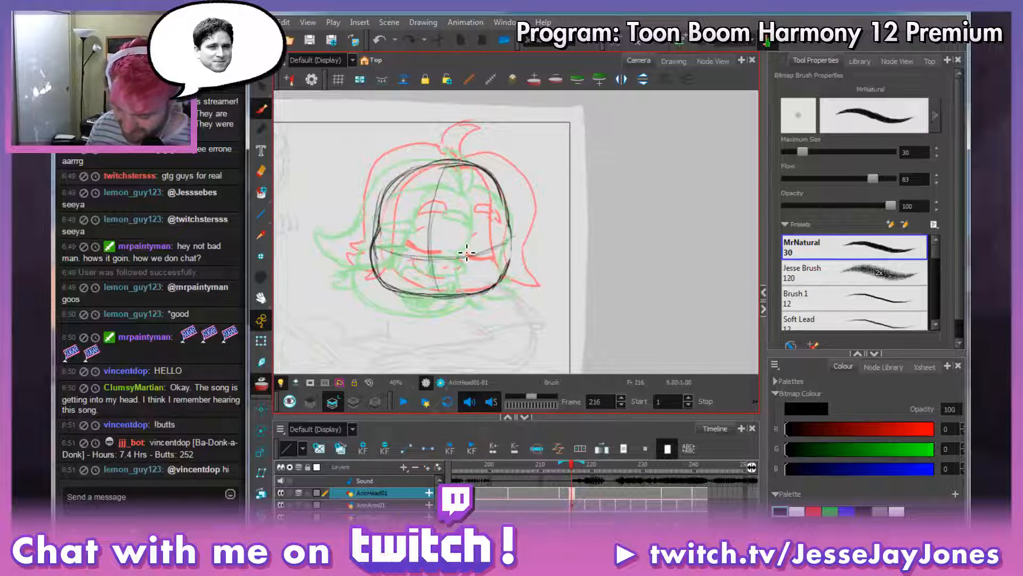
# Sketch the nose curve on the centre line at frame 216, checking its placement against the drawings at frames 215 and 217.
pyautogui.press('.')
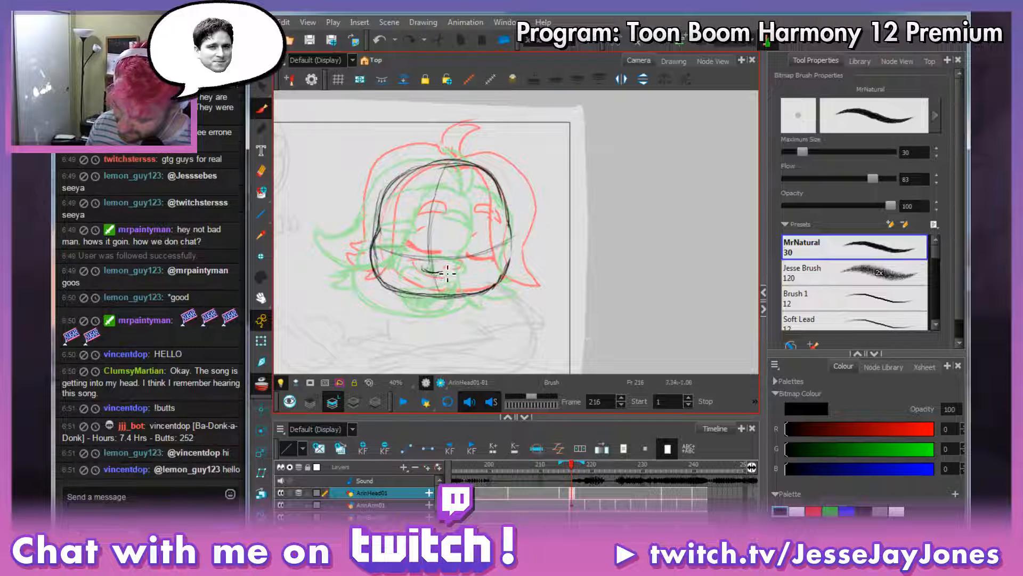
pyautogui.moveTo(424, 270); pyautogui.dragTo(450, 271)
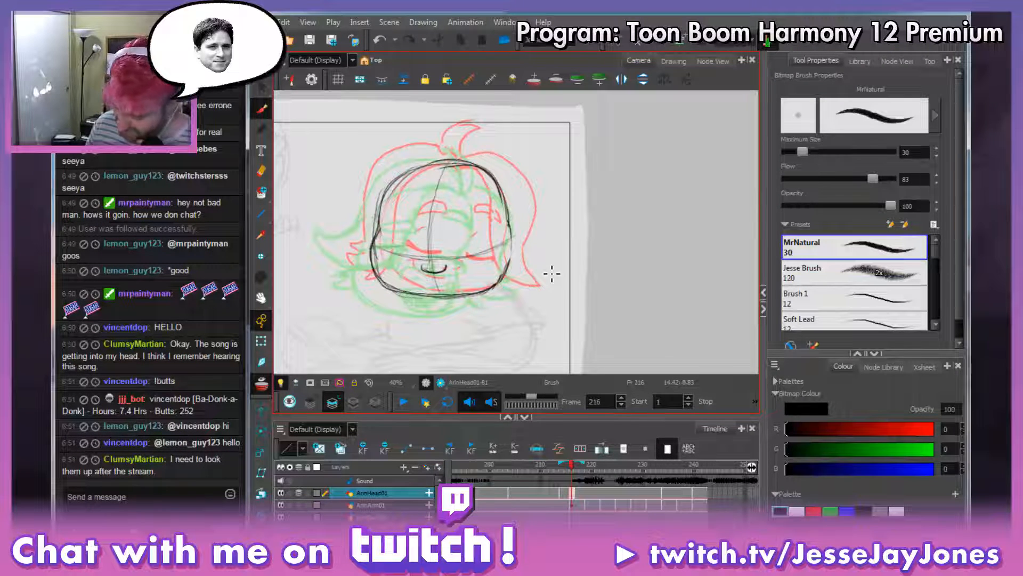
pyautogui.press('.')
pyautogui.press(',')
pyautogui.press('.')
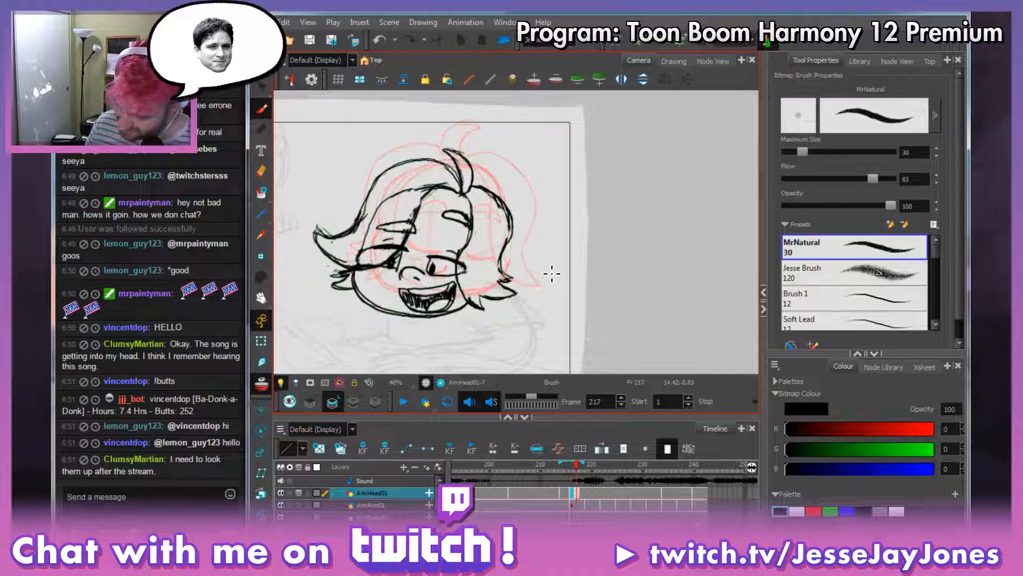
pyautogui.press(',')
pyautogui.press(',')
pyautogui.press('.')
pyautogui.press('.')
pyautogui.press(',')
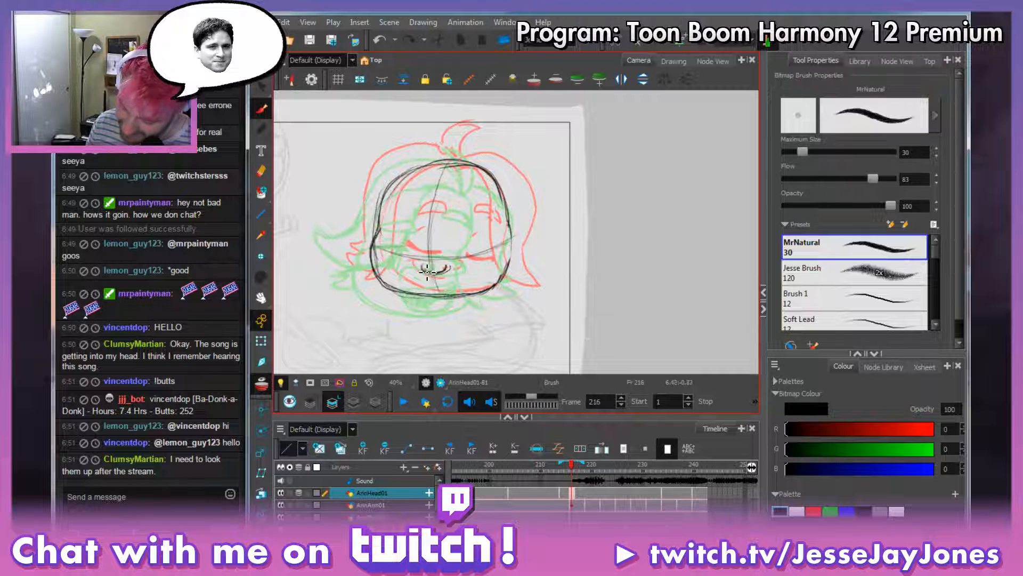
pyautogui.moveTo(428, 272); pyautogui.dragTo(450, 269)
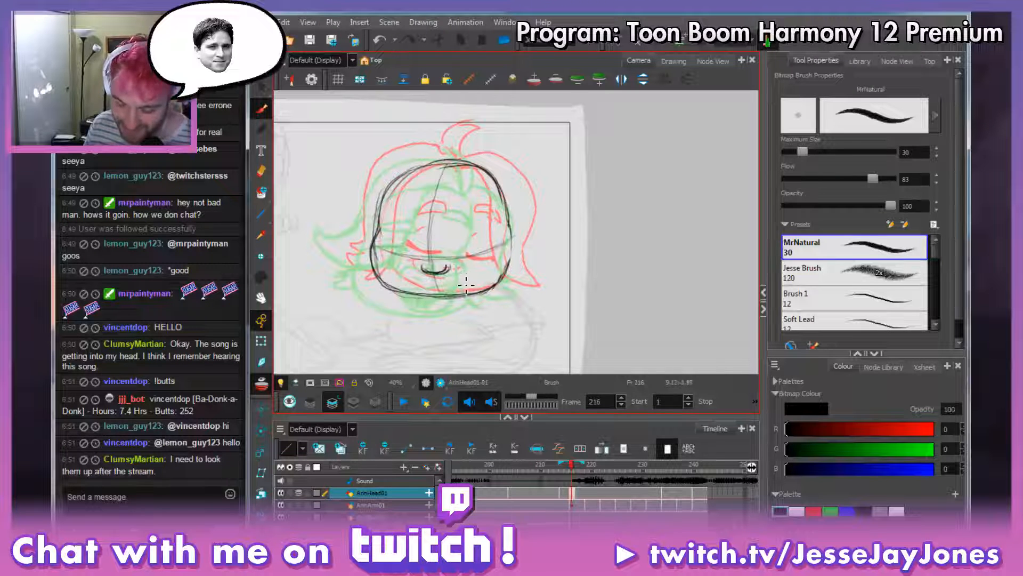
# Clean up the nose curve with the eraser and redraw its underside with the brush.
pyautogui.hotkey('alt', 'e')
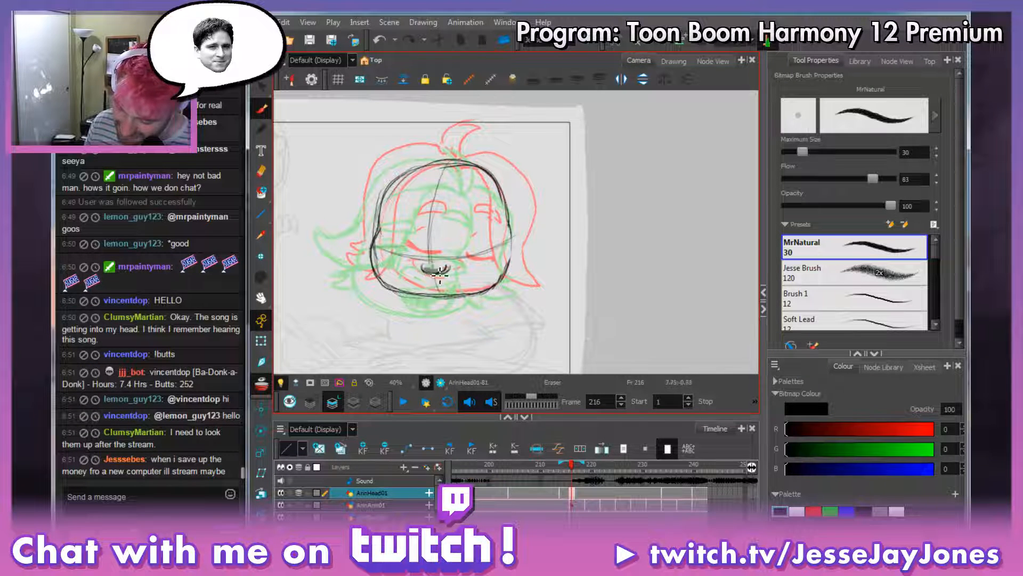
pyautogui.hotkey('alt', 's')
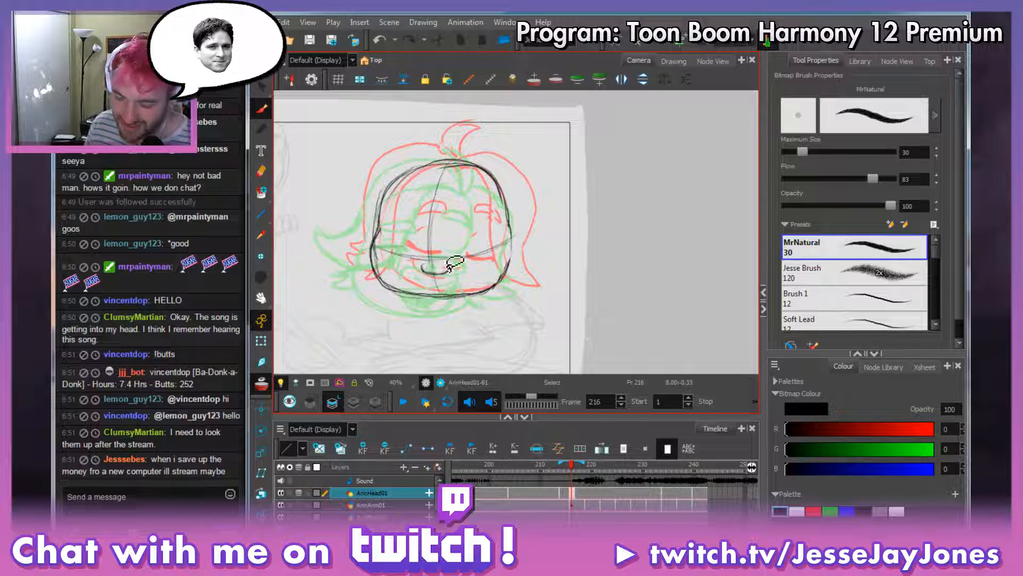
pyautogui.hotkey('alt', 'b')
pyautogui.moveTo(422, 265); pyautogui.dragTo(439, 277)
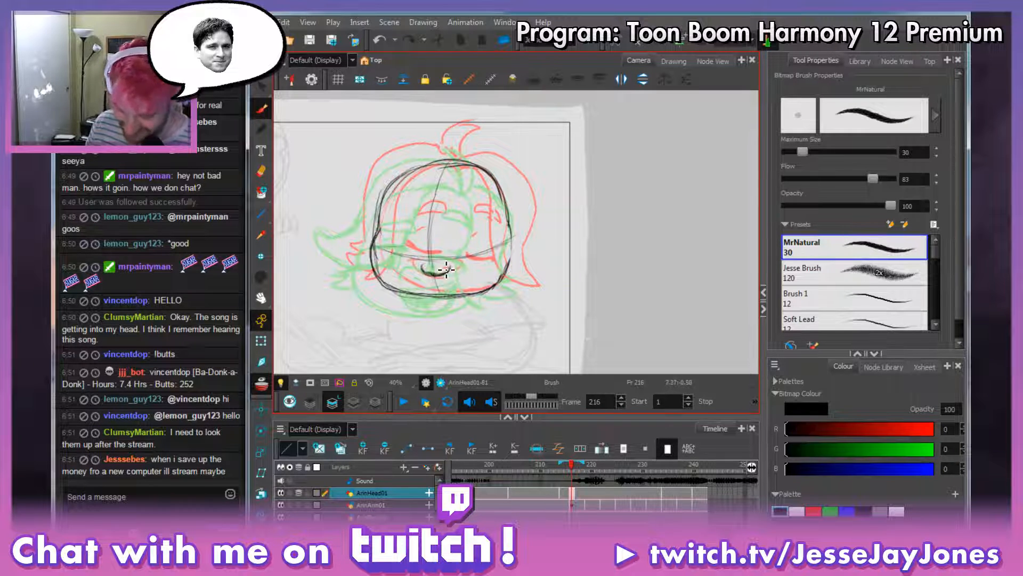
pyautogui.hotkey('alt', 's')
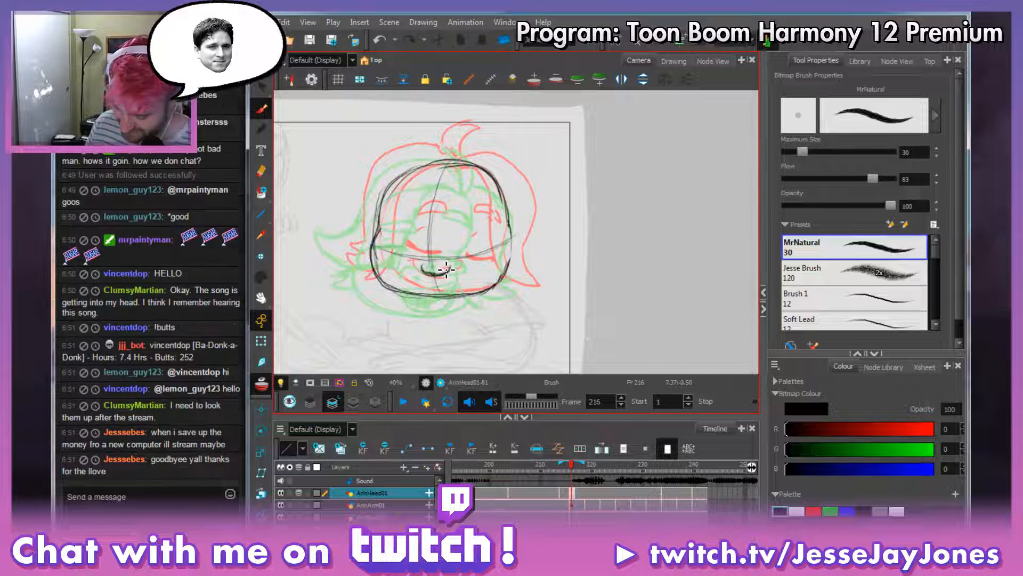
# Flip through frames 215 to 217 to examine how the head turn reads with the new in-between.
pyautogui.press('space')
pyautogui.moveTo(555, 270); pyautogui.dragTo(586, 288)
pyautogui.press('space')
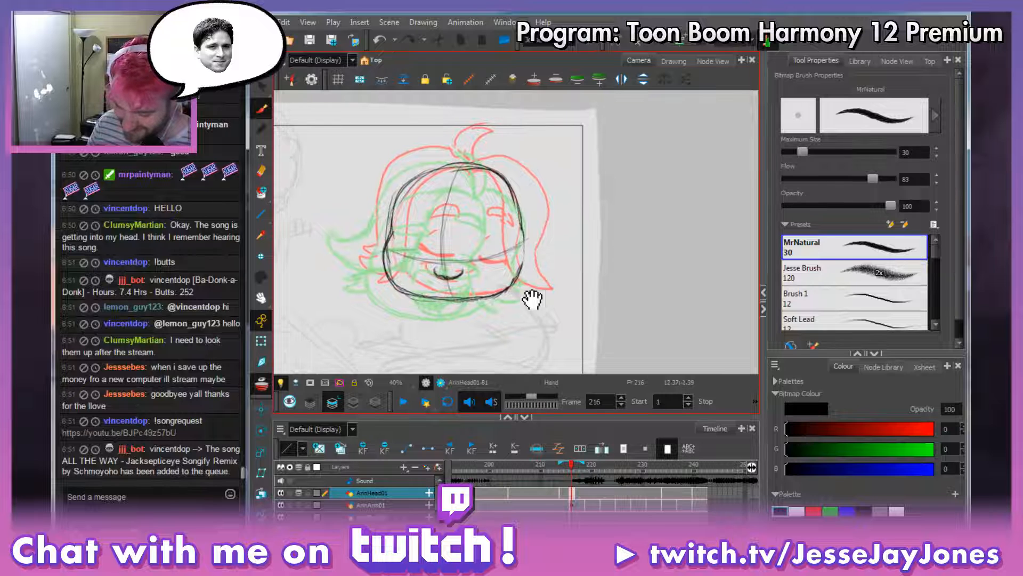
pyautogui.press(',')
pyautogui.press('.')
pyautogui.press(',')
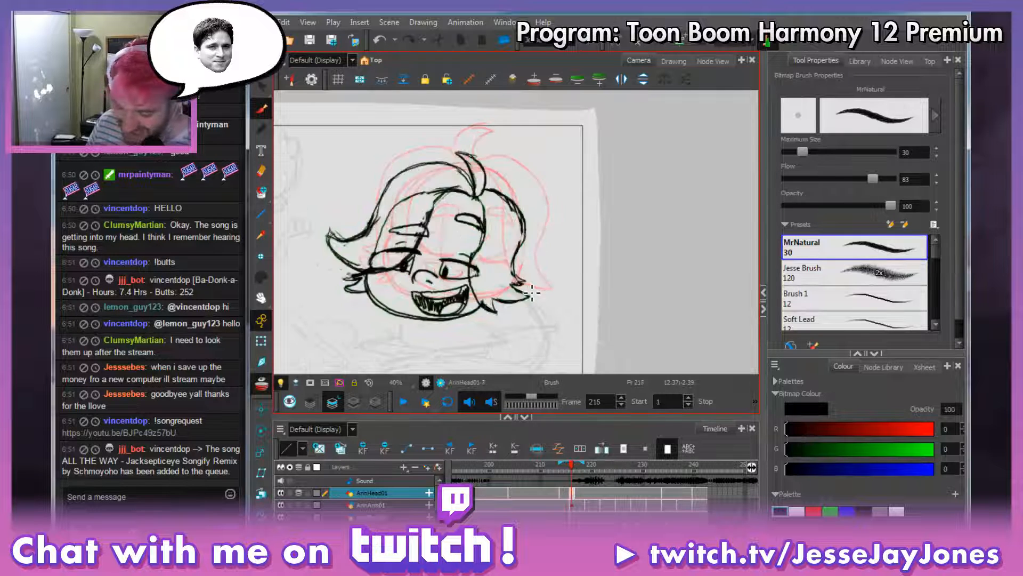
pyautogui.press('.')
pyautogui.press(',')
pyautogui.press('.')
pyautogui.press(',')
pyautogui.press('.')
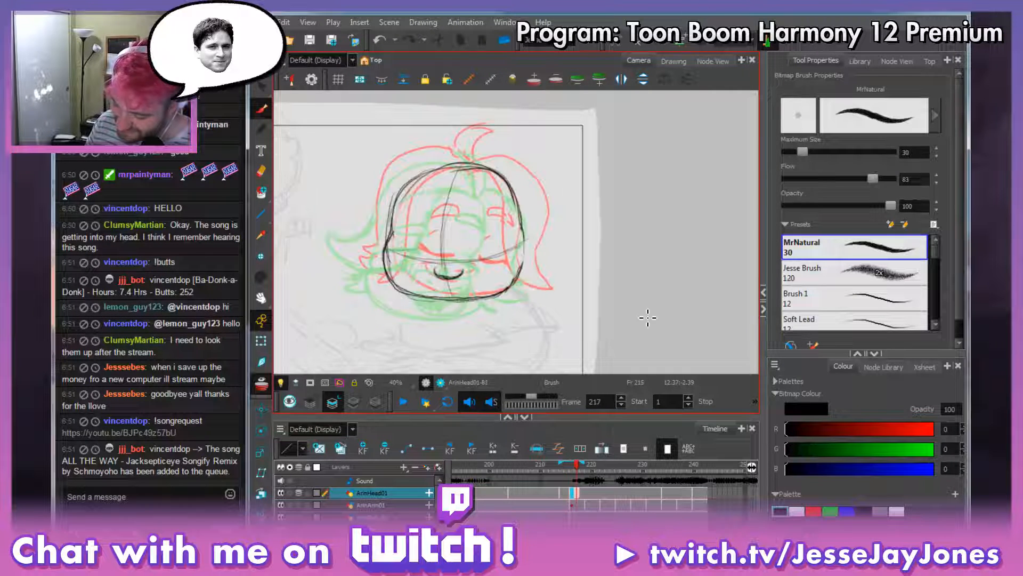
pyautogui.press(',')
pyautogui.press('.')
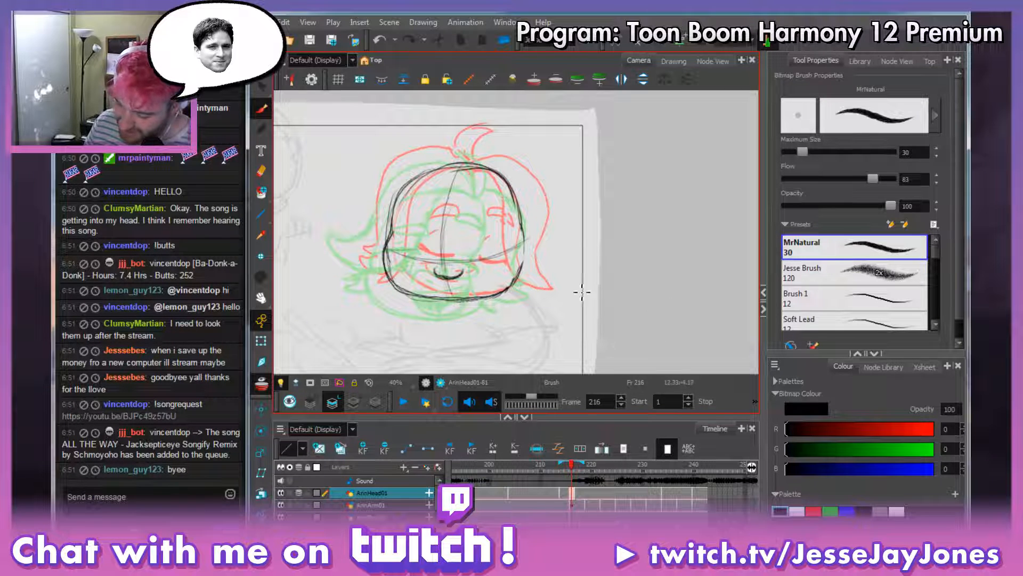
pyautogui.moveTo(538, 223); pyautogui.dragTo(535, 228)
pyautogui.press(',')
pyautogui.press('.')
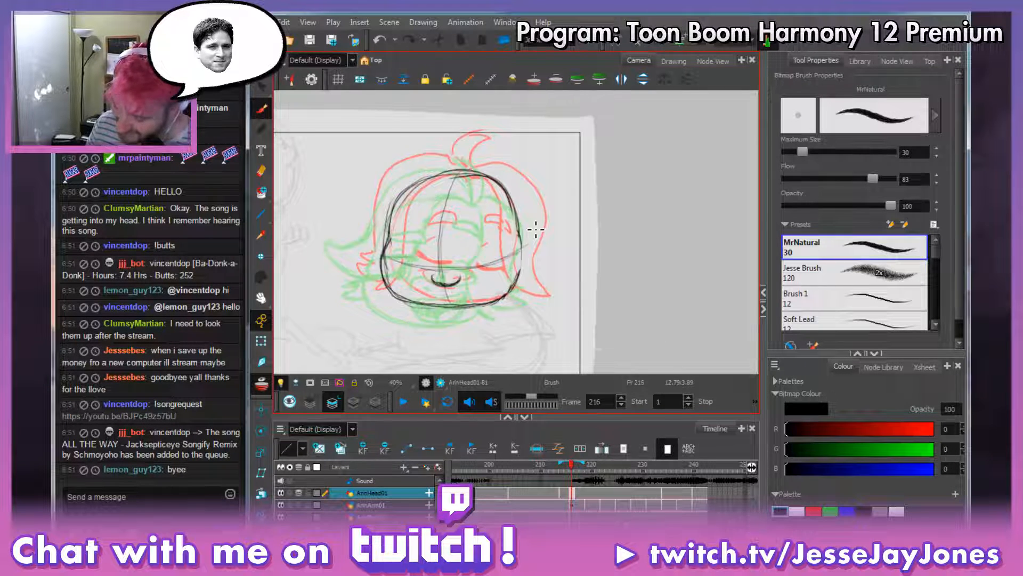
pyautogui.press('.')
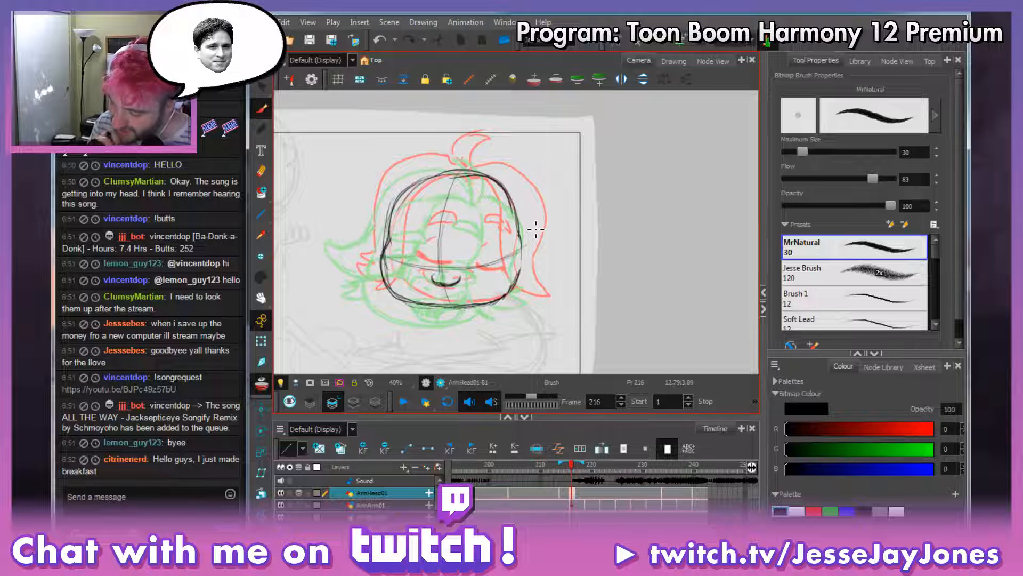
pyautogui.press('.')
pyautogui.press(',')
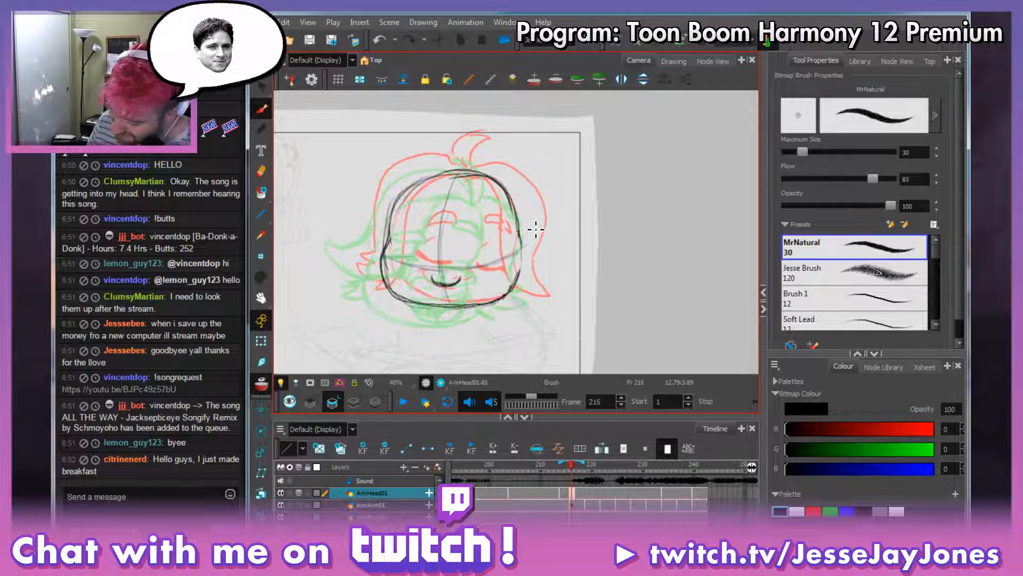
pyautogui.press('.')
pyautogui.press(',')
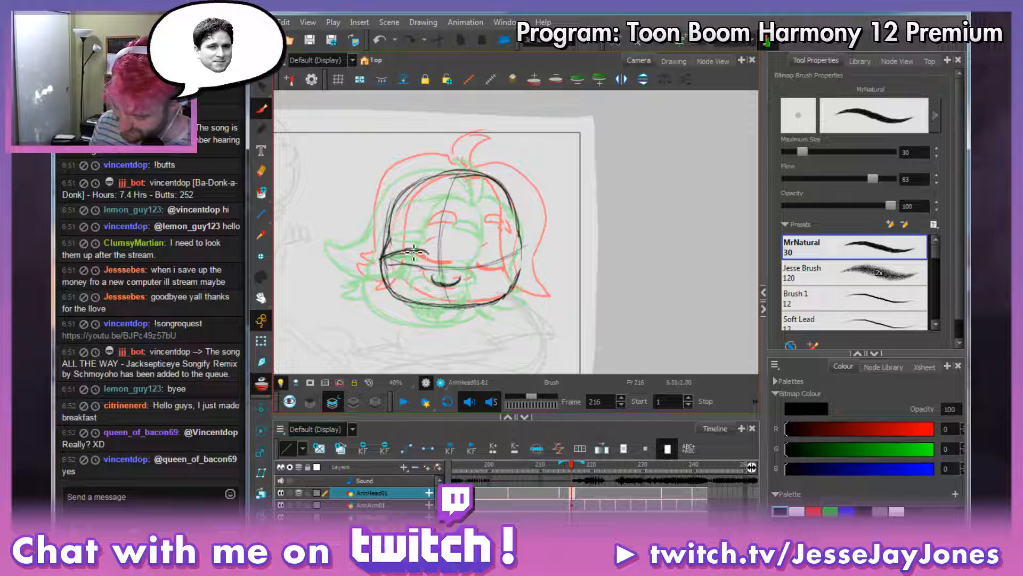
# Draw both upper eyelids and dark pupils along the eye guideline at frame 216, checking their placement against frame 215.
pyautogui.moveTo(388, 255); pyautogui.dragTo(427, 253)
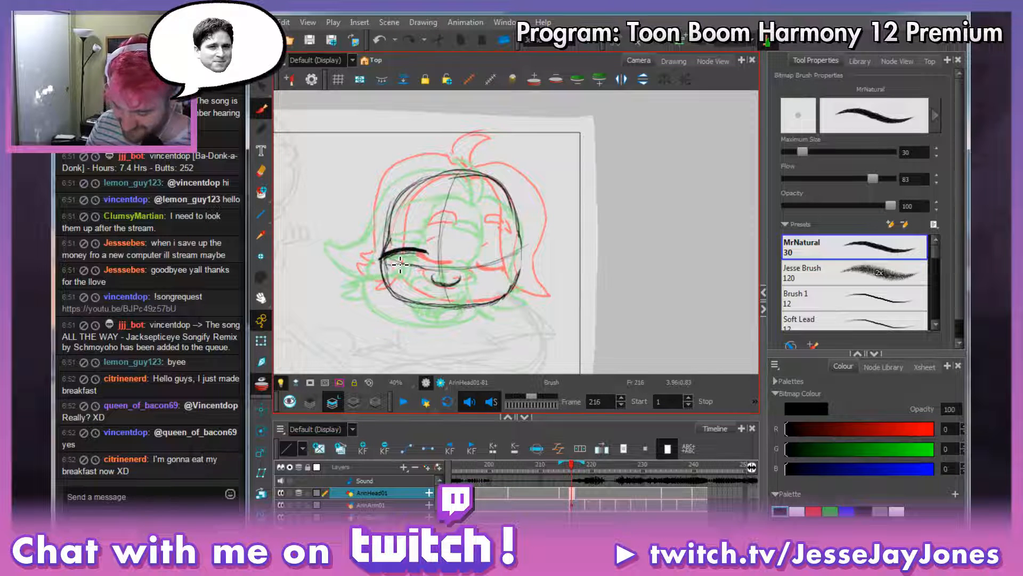
pyautogui.press(',')
pyautogui.press('.')
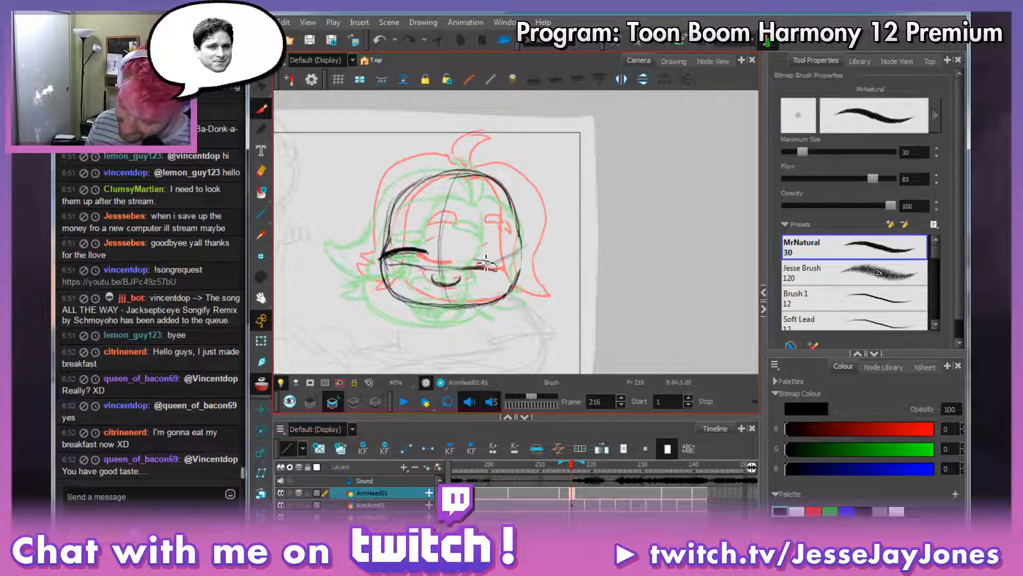
pyautogui.moveTo(455, 259); pyautogui.dragTo(498, 266)
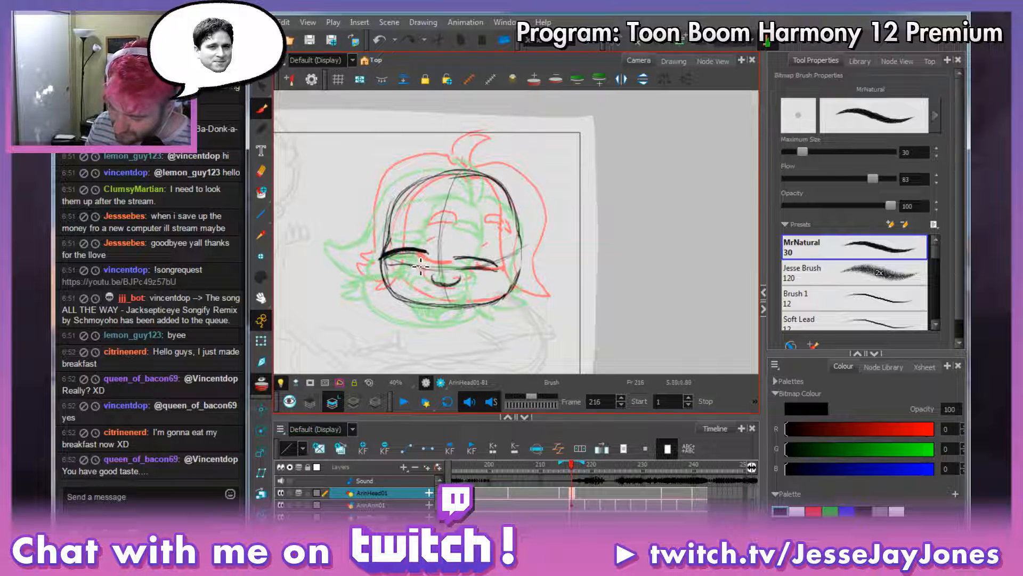
pyautogui.moveTo(415, 258); pyautogui.dragTo(421, 266)
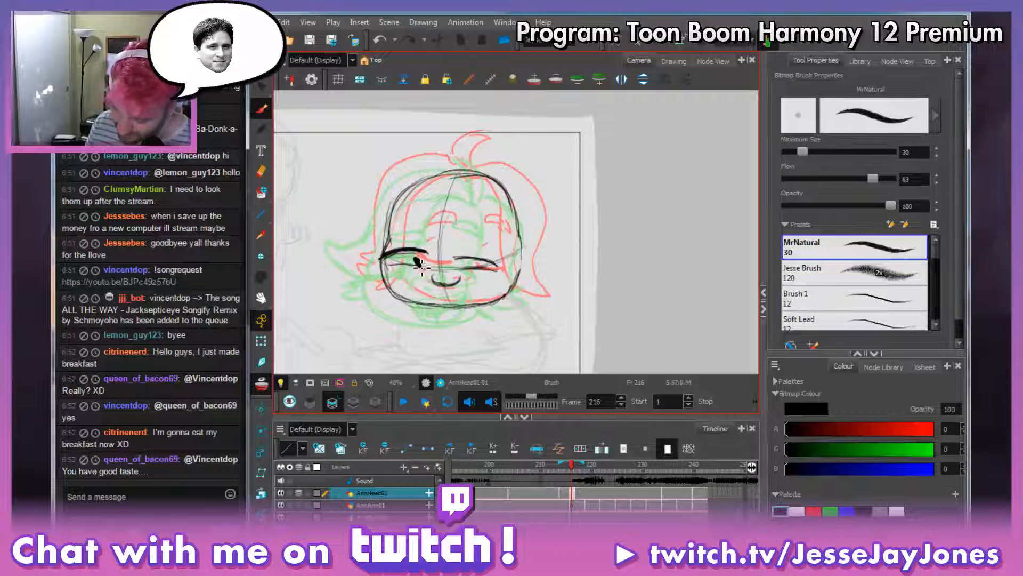
pyautogui.moveTo(482, 263); pyautogui.dragTo(469, 266)
pyautogui.press(',')
pyautogui.press('.')
pyautogui.press(',')
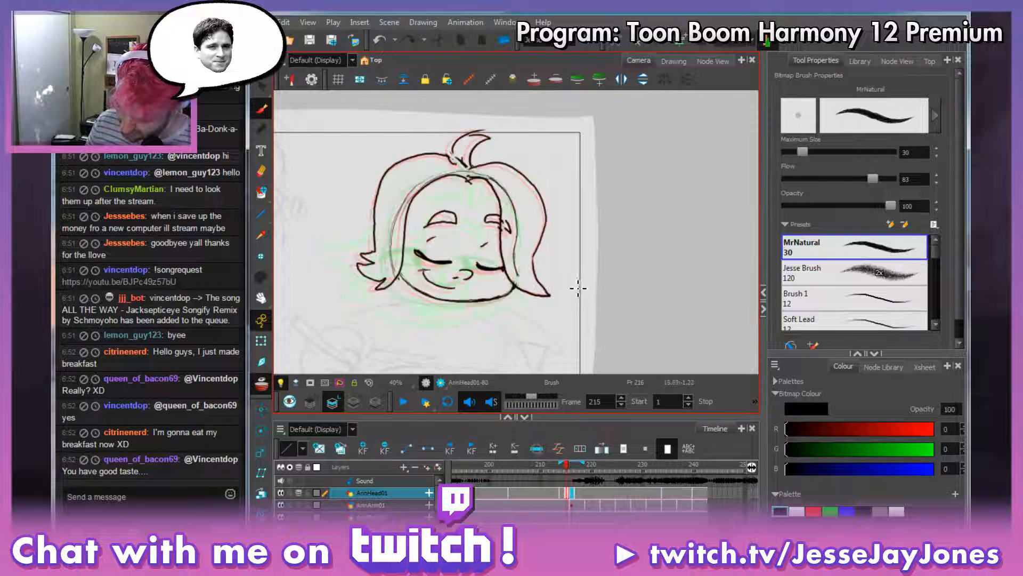
pyautogui.press('.')
# Redraw the left side of the head outline at frame 216 and erase the stray lines around the outer eye corner.
pyautogui.moveTo(435, 185)
pyautogui.mouseDown()
pyautogui.moveTo(392, 253)
pyautogui.moveTo(399, 298)
pyautogui.moveTo(416, 305)
pyautogui.mouseUp()
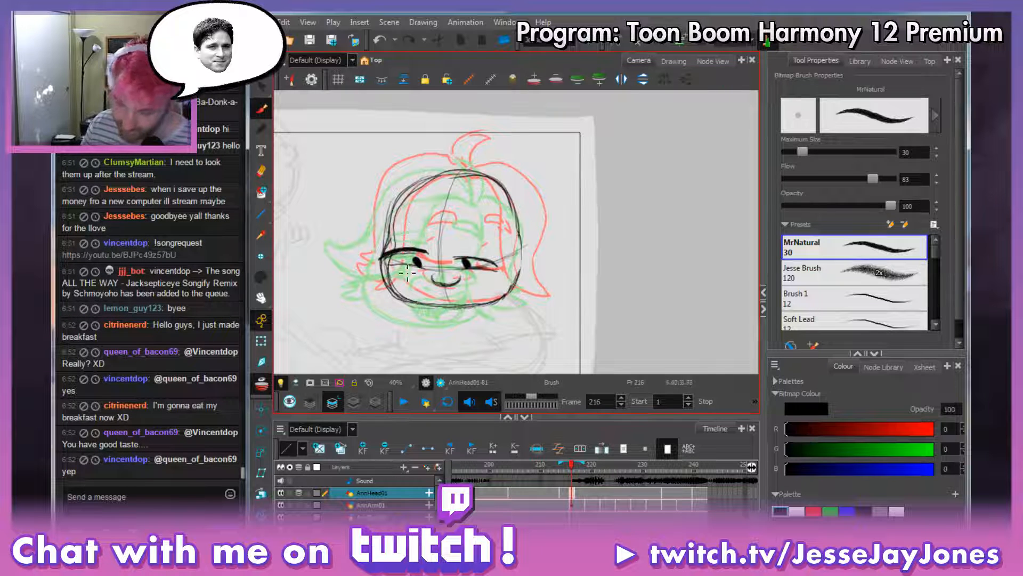
pyautogui.hotkey('alt', 'e')
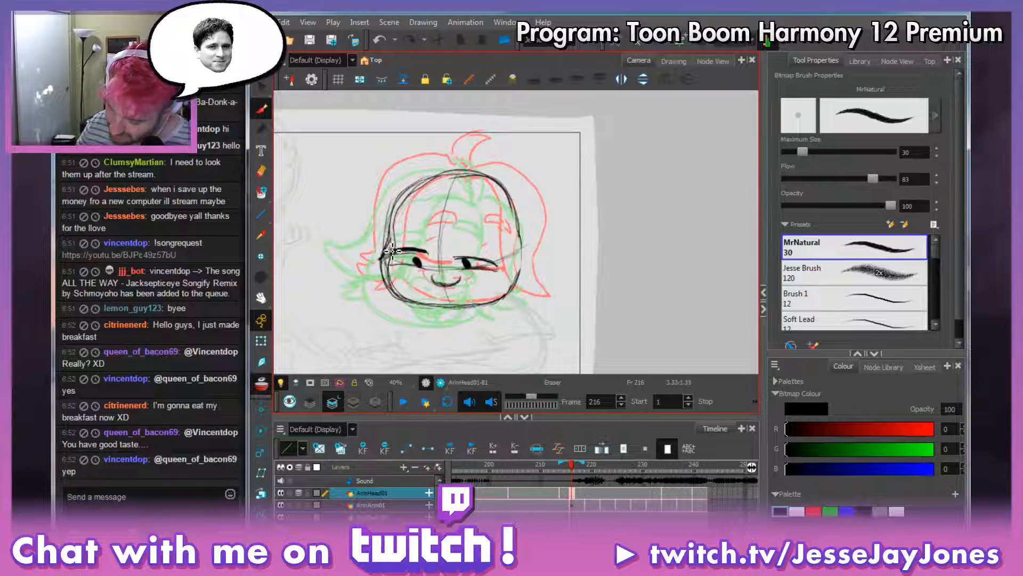
pyautogui.moveTo(386, 255)
pyautogui.mouseDown()
pyautogui.moveTo(402, 308)
pyautogui.moveTo(387, 264)
pyautogui.moveTo(393, 233)
pyautogui.moveTo(385, 255)
pyautogui.mouseUp()
pyautogui.hotkey('alt', 'b')
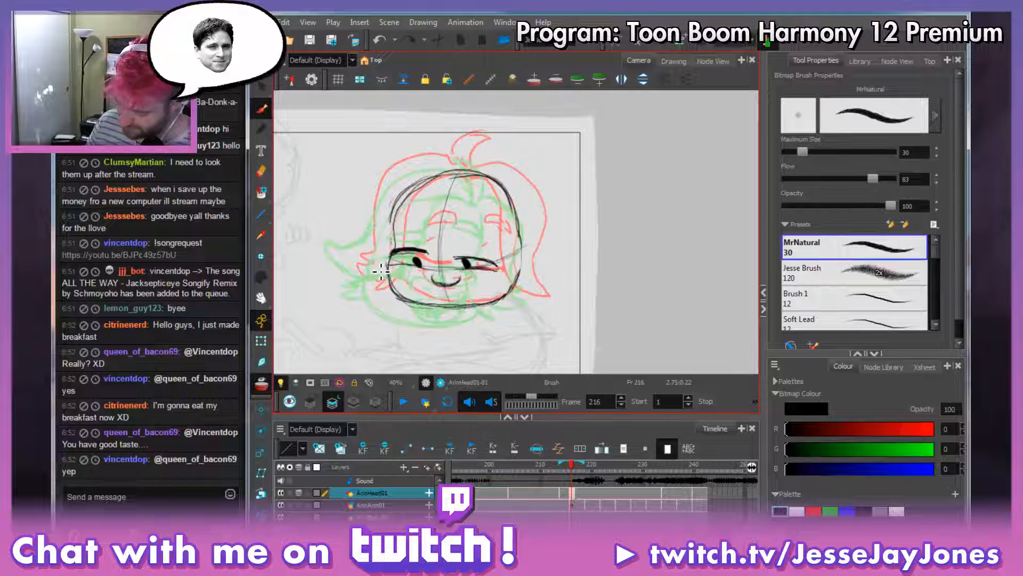
# Compare the rough head at frame 216 with the closed-eye drawing at frame 215.
pyautogui.press(',')
pyautogui.press('.')
pyautogui.press(',')
pyautogui.press('.')
pyautogui.press(',')
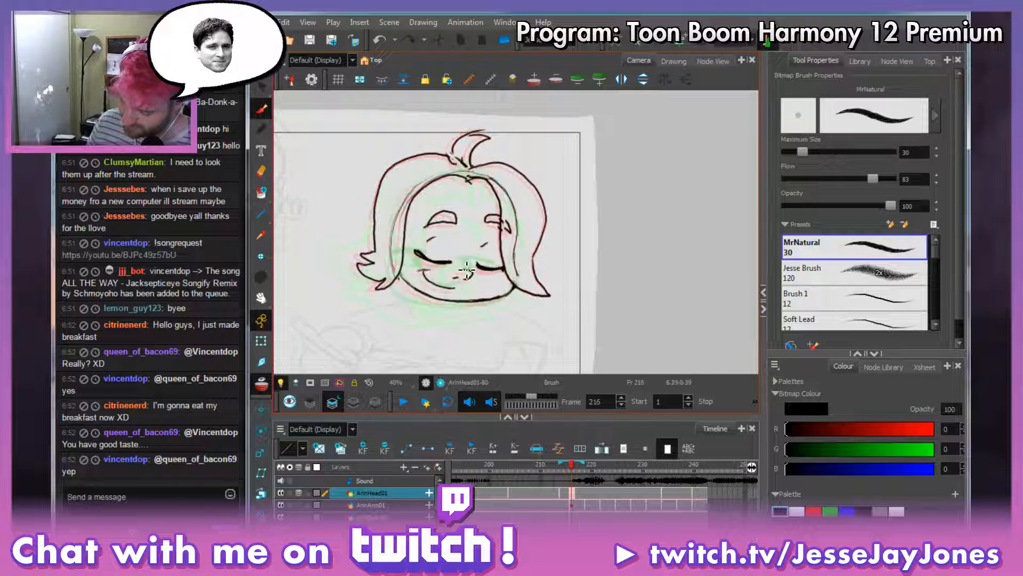
pyautogui.press('.')
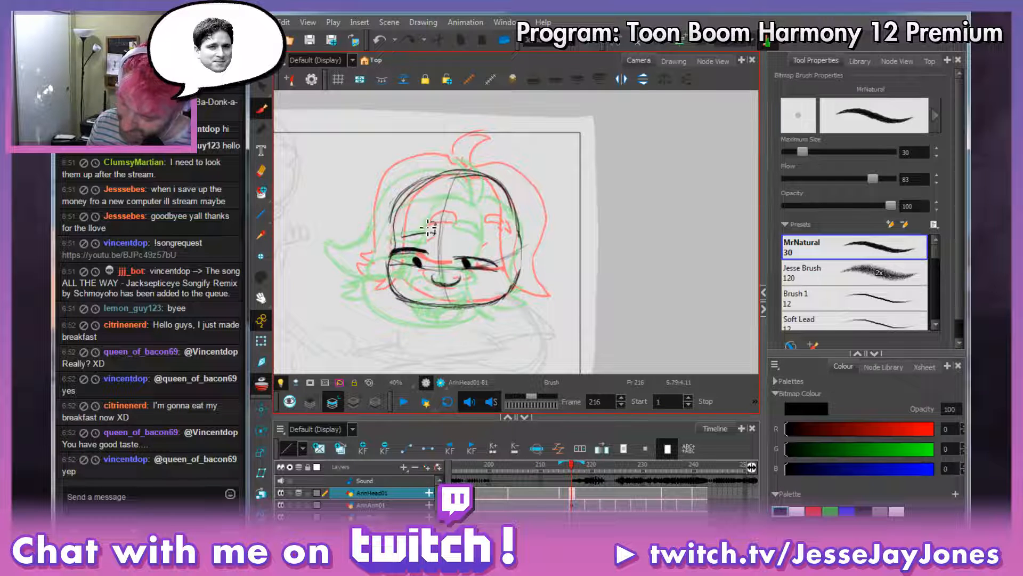
# Draw outlined eyebrows above both eyes and add short crease strokes over the upper eyelids at frame 216.
pyautogui.moveTo(404, 235); pyautogui.dragTo(438, 228)
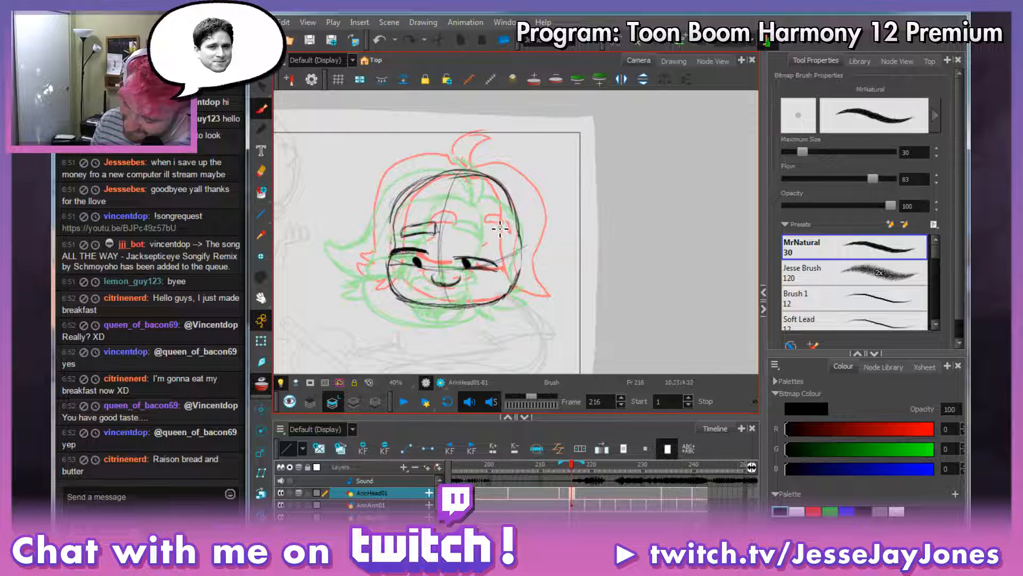
pyautogui.moveTo(478, 220)
pyautogui.mouseDown()
pyautogui.moveTo(472, 226)
pyautogui.moveTo(499, 236)
pyautogui.mouseUp()
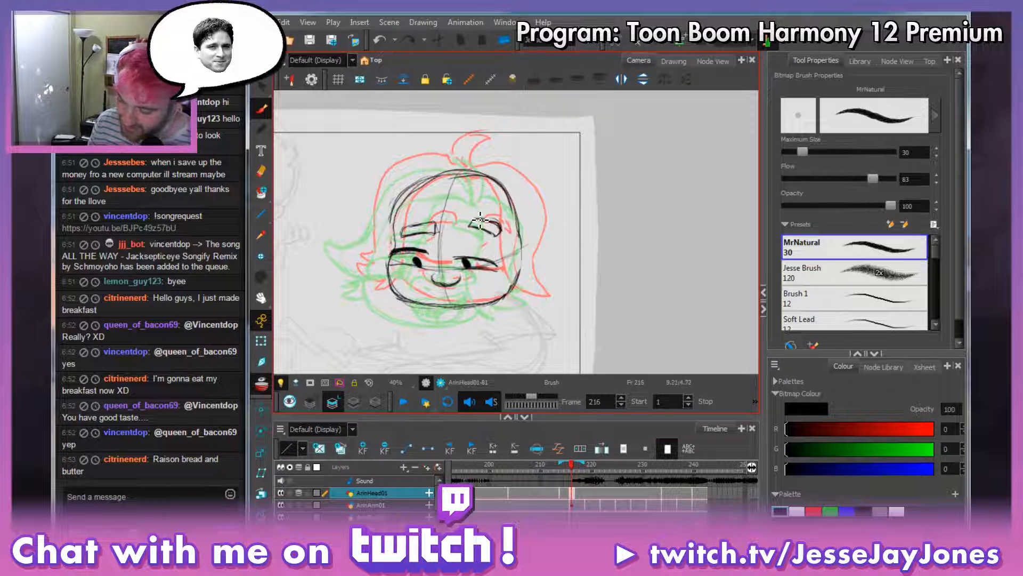
pyautogui.press(',')
pyautogui.press('.')
pyautogui.moveTo(471, 250); pyautogui.dragTo(497, 255)
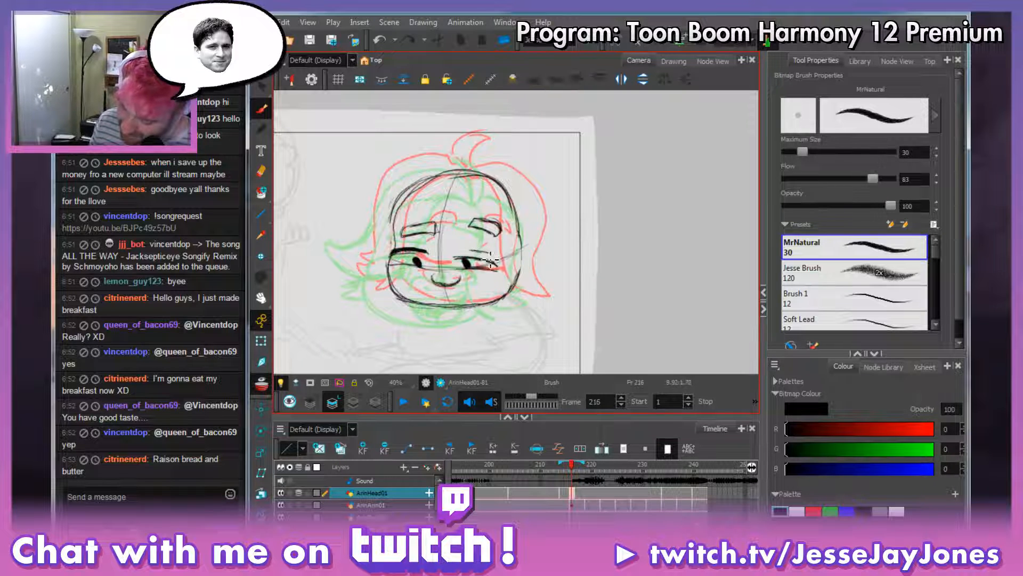
pyautogui.moveTo(405, 250); pyautogui.dragTo(427, 249)
# Flip between frames 215, 216 and 217 to examine how the brows and eyes carry through the head turn.
pyautogui.press('.')
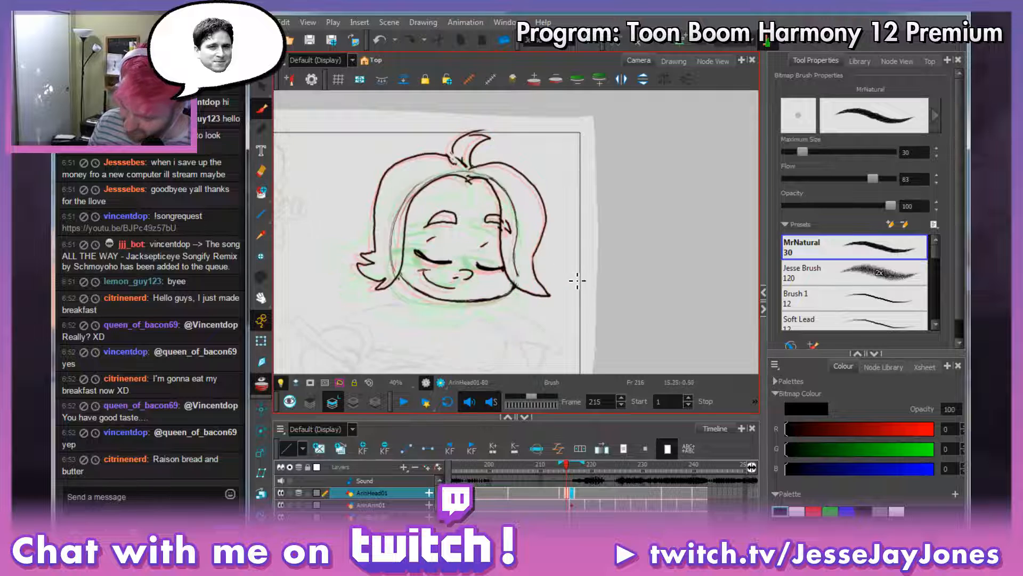
pyautogui.press(',')
pyautogui.press('.')
pyautogui.press(',')
pyautogui.press('.')
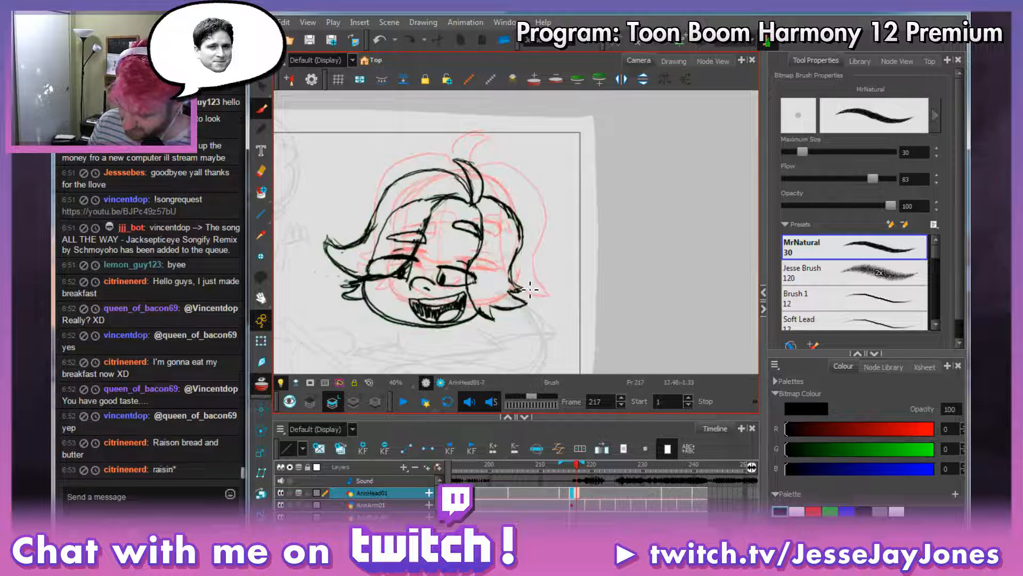
pyautogui.press(',')
pyautogui.press('.')
pyautogui.press(',')
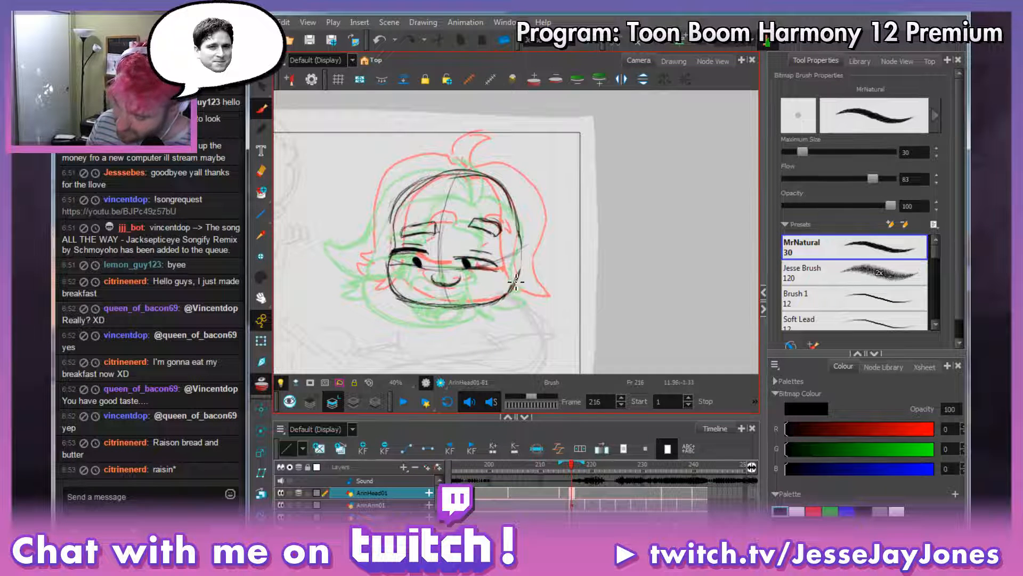
pyautogui.click(571, 463)
pyautogui.press('.')
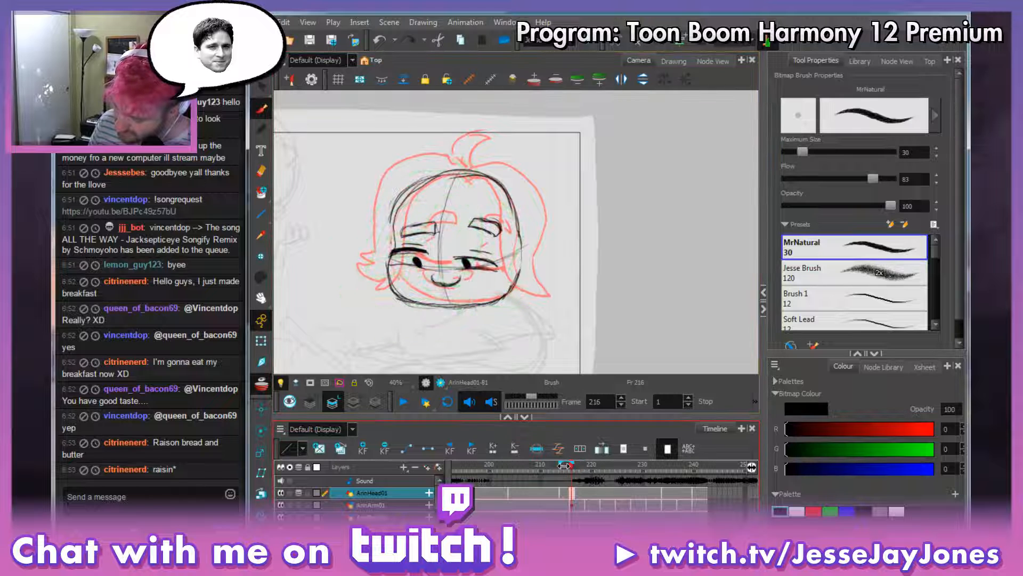
pyautogui.press(',')
pyautogui.moveTo(574, 466)
pyautogui.mouseDown()
pyautogui.moveTo(562, 466)
pyautogui.moveTo(594, 468)
pyautogui.moveTo(572, 473)
pyautogui.mouseUp()
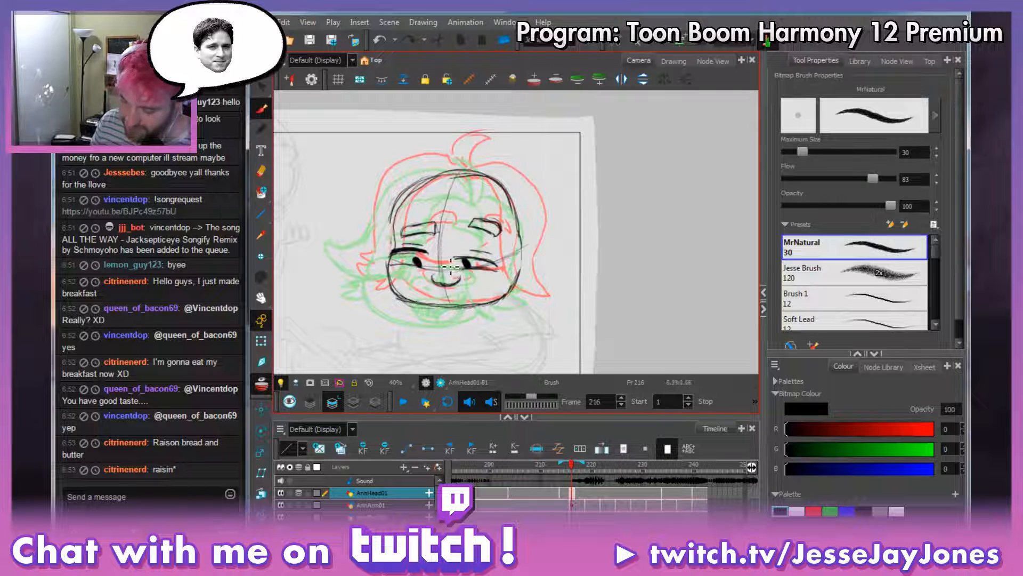
# Cut out the nose in the frame 216 drawing and shift it slightly left of the face's centre line.
pyautogui.hotkey('alt', 't')
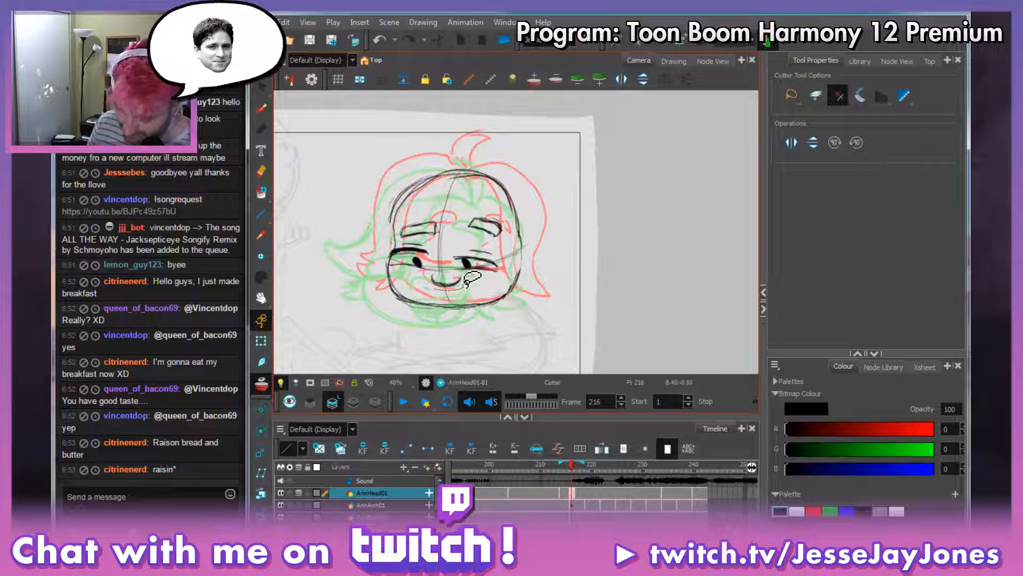
pyautogui.moveTo(462, 280)
pyautogui.mouseDown()
pyautogui.moveTo(430, 283)
pyautogui.moveTo(436, 299)
pyautogui.moveTo(459, 285)
pyautogui.mouseUp()
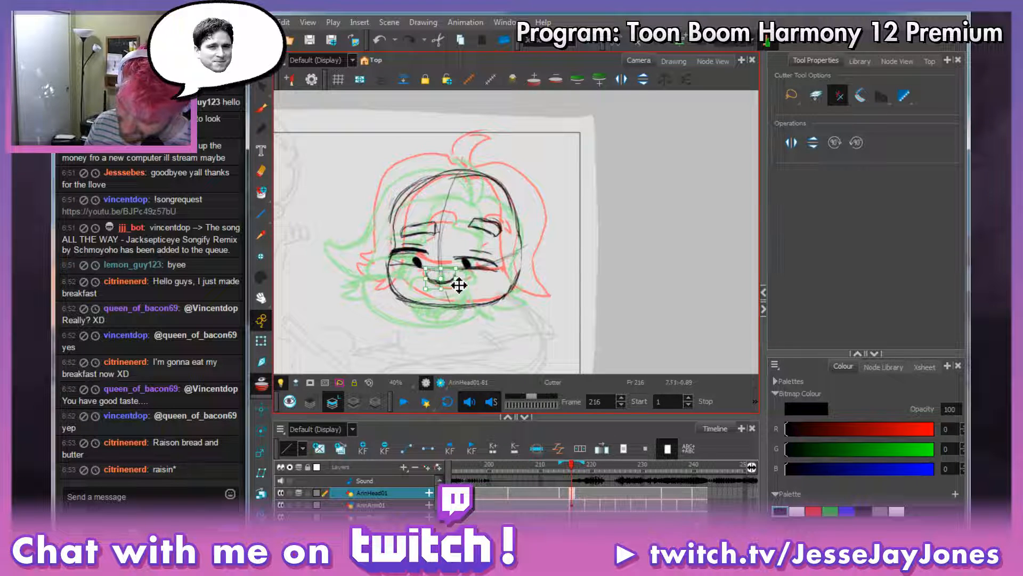
pyautogui.click(496, 288)
pyautogui.click(261, 108)
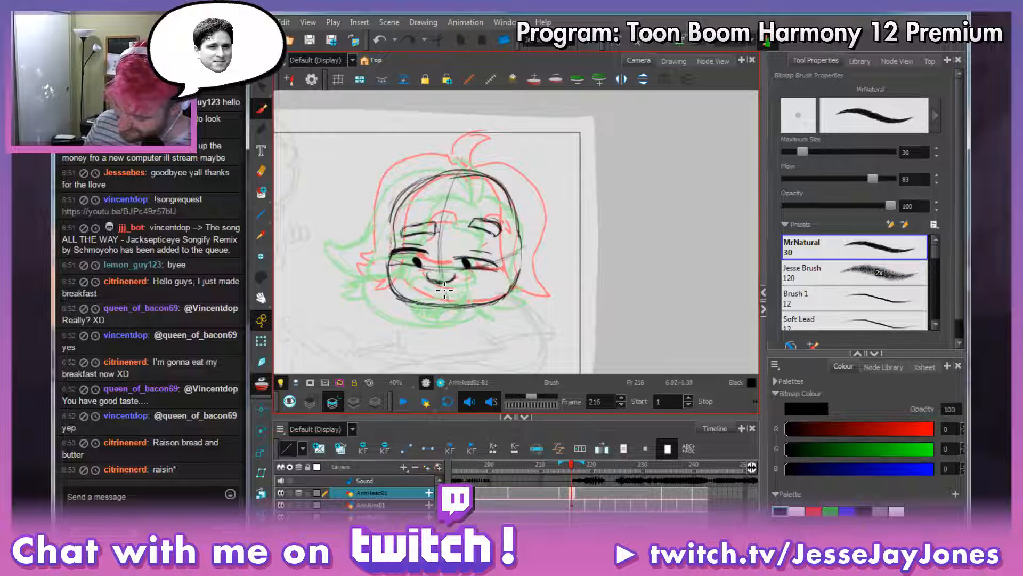
# Draw a wide, lopsided open smile beneath the nose at frame 216 and darken it with strokes.
pyautogui.moveTo(442, 287); pyautogui.dragTo(486, 277)
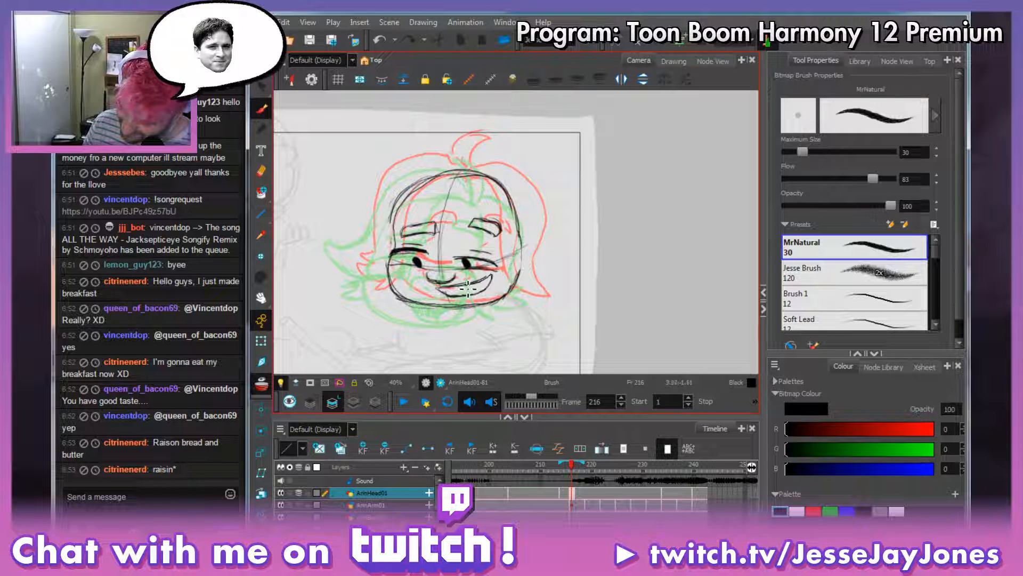
pyautogui.moveTo(480, 287)
pyautogui.mouseDown()
pyautogui.moveTo(449, 298)
pyautogui.moveTo(496, 283)
pyautogui.mouseUp()
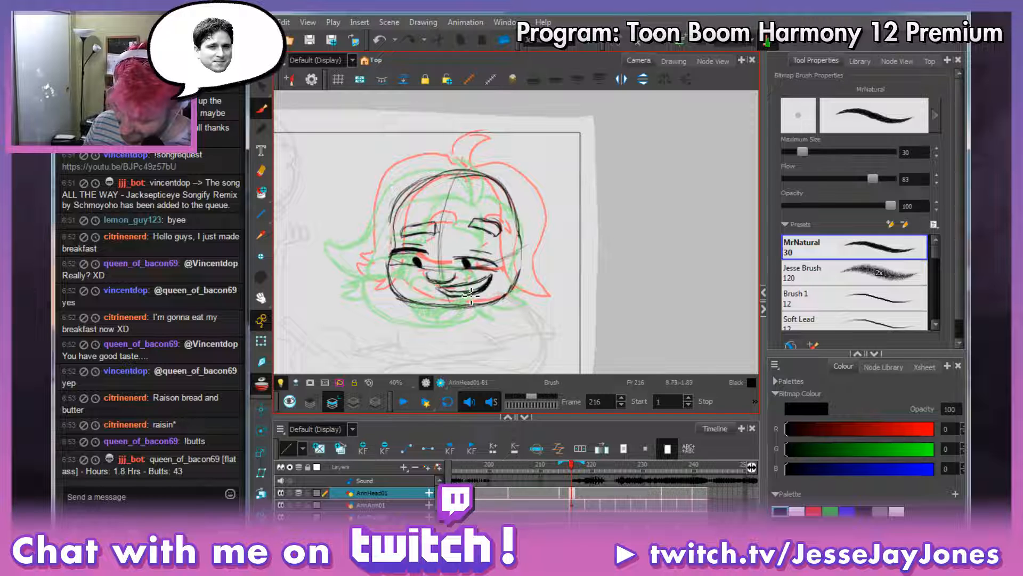
pyautogui.moveTo(466, 295)
pyautogui.mouseDown()
pyautogui.moveTo(452, 297)
pyautogui.moveTo(481, 298)
pyautogui.mouseUp()
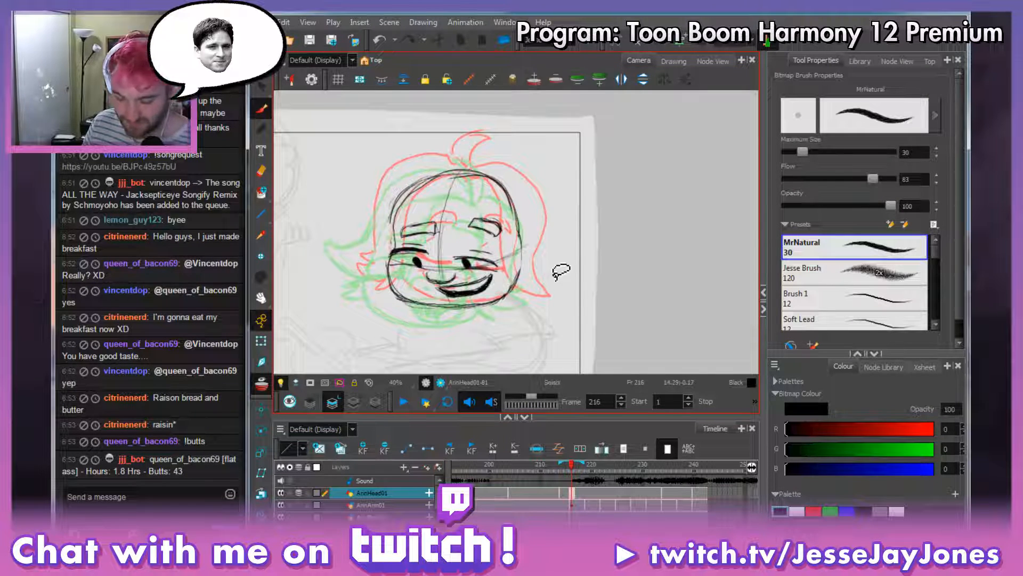
# Extend the exposure of the rough smiling head drawing through frame 217.
pyautogui.moveTo(572, 465); pyautogui.dragTo(596, 468)
pyautogui.click(576, 495)
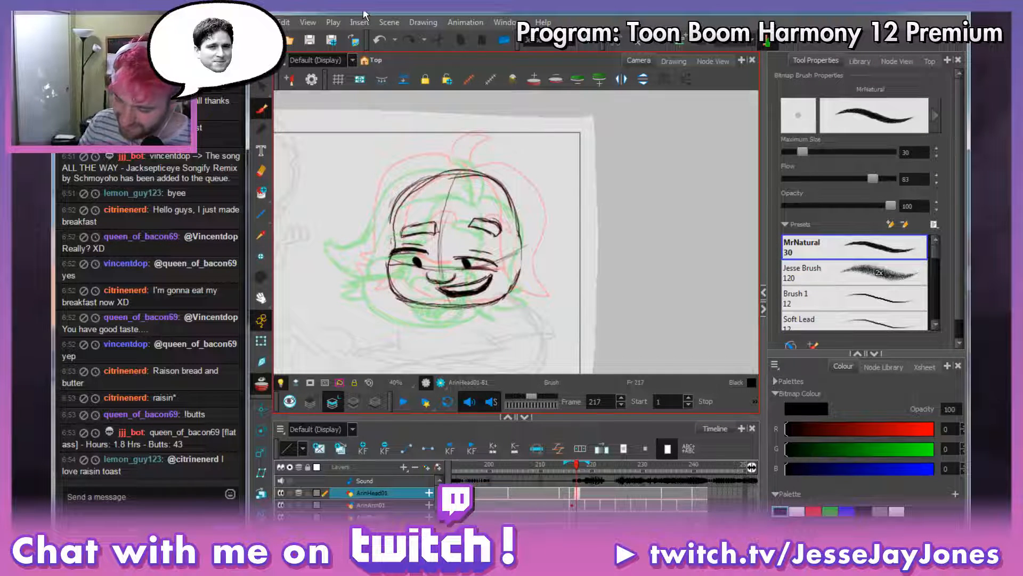
pyautogui.moveTo(480, 298); pyautogui.dragTo(469, 292)
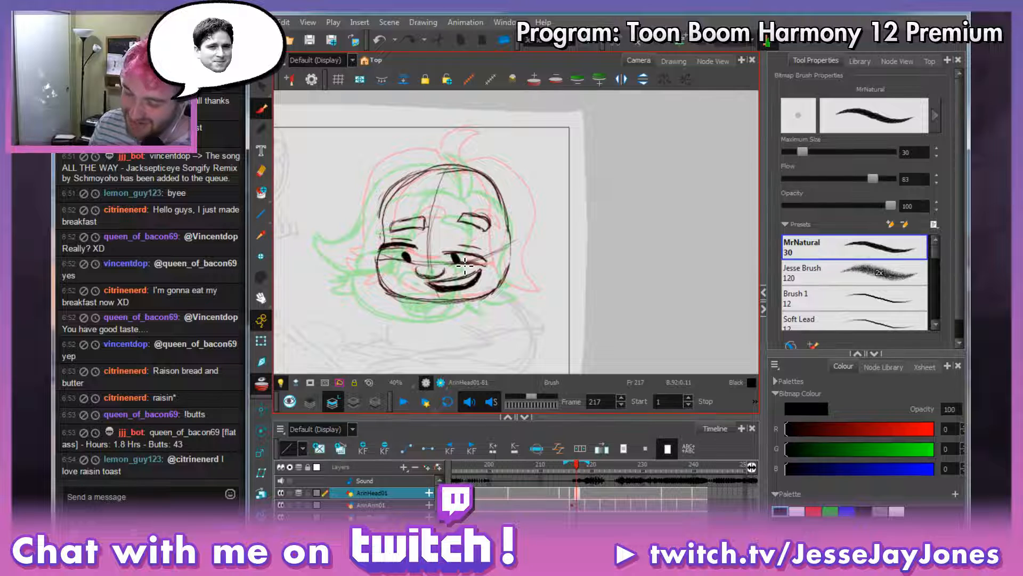
# Flip through frames 215 to 219 to examine how the held in-between leads into the open-mouth pose.
pyautogui.press(',')
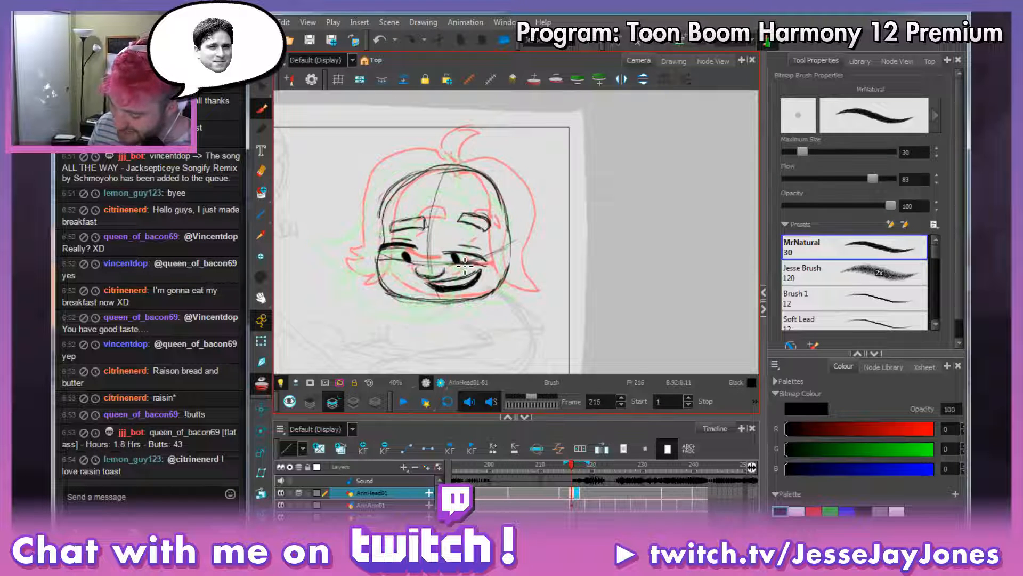
pyautogui.press('.')
pyautogui.press('.')
pyautogui.press('.')
pyautogui.press(',')
pyautogui.press(',')
pyautogui.press(',')
pyautogui.press(',')
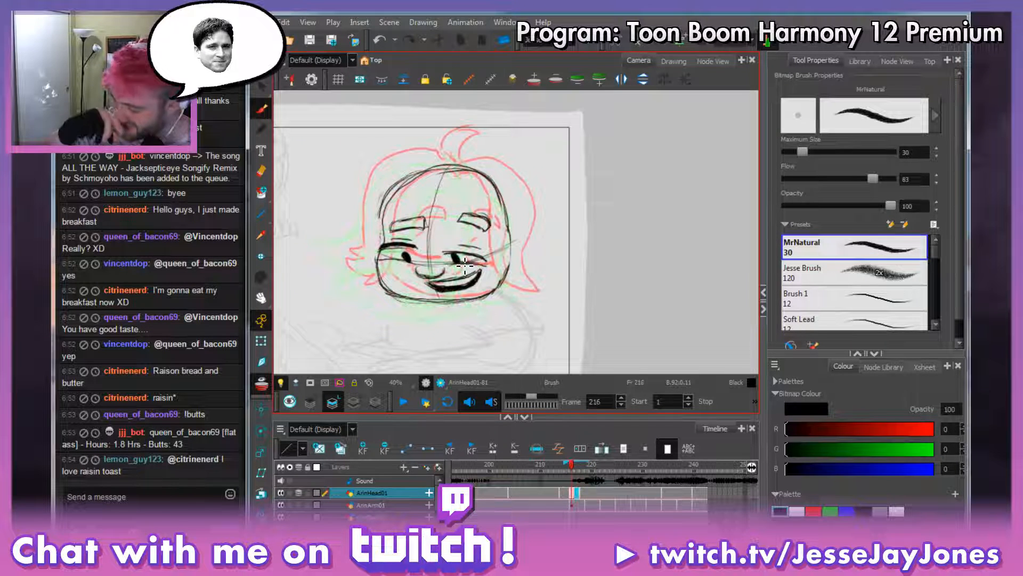
pyautogui.press('.')
pyautogui.press('.')
pyautogui.press(',')
pyautogui.press(',')
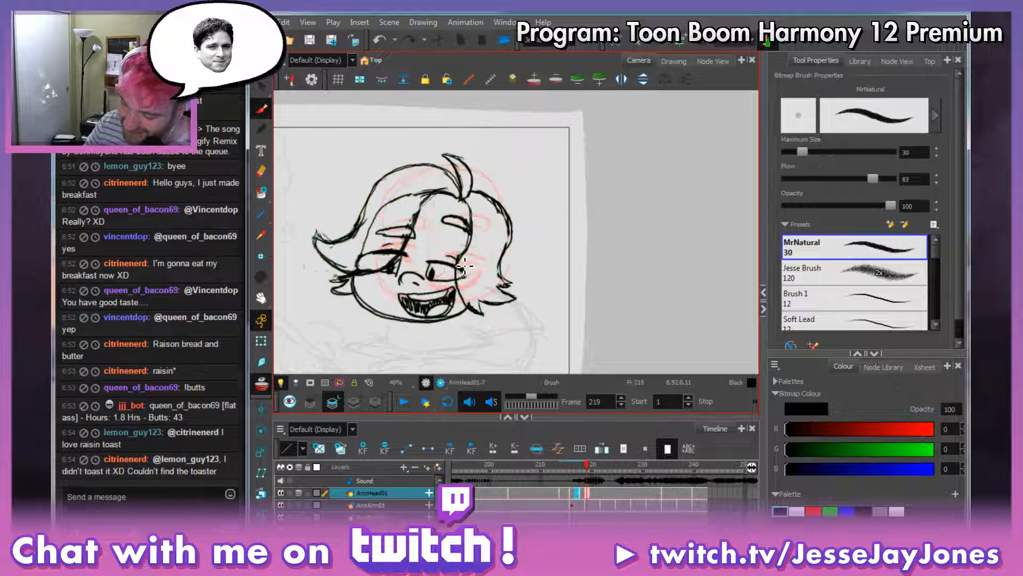
pyautogui.press('.')
pyautogui.press('.')
pyautogui.press(',')
pyautogui.press(',')
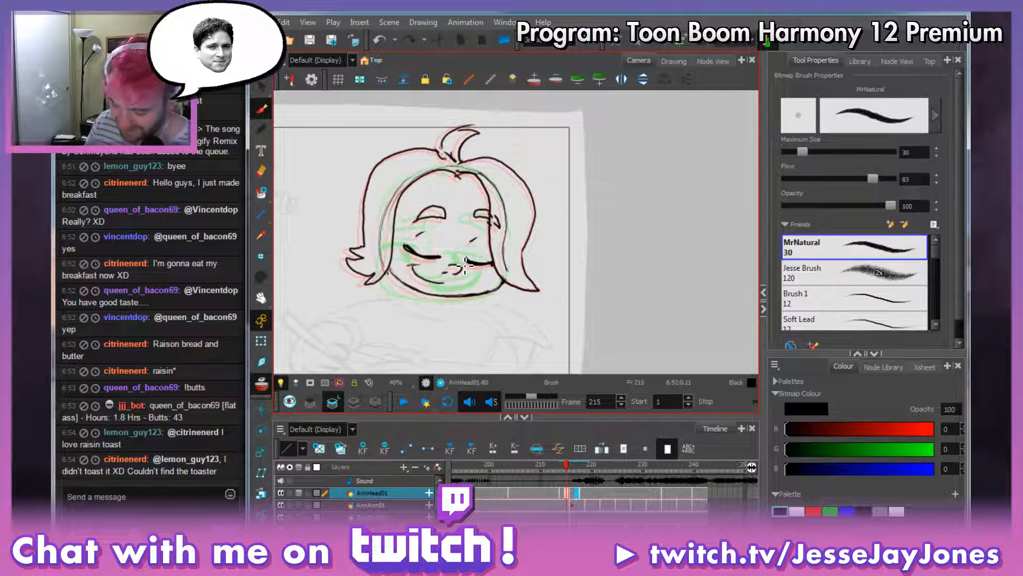
# Step back and forth through frames 211 to 217 to examine the motion from the closed-eye drawings into the smiling in-between.
pyautogui.press(',')
pyautogui.press(',')
pyautogui.press(',')
pyautogui.press(',')
pyautogui.press('.')
pyautogui.press('.')
pyautogui.press('.')
pyautogui.press('.')
pyautogui.press('.')
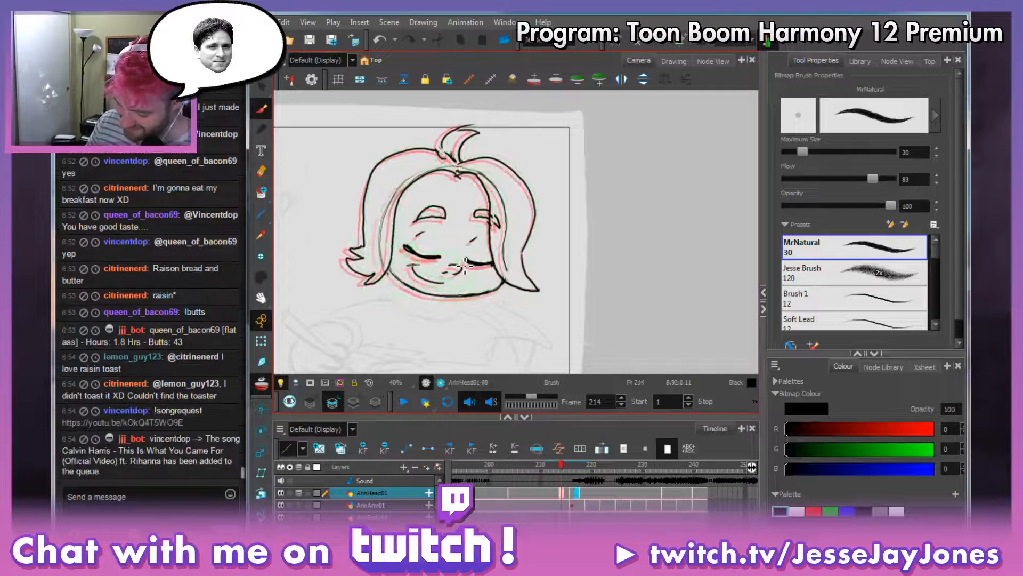
pyautogui.press('.')
pyautogui.press('.')
pyautogui.press(',')
pyautogui.press(',')
pyautogui.press(',')
pyautogui.press(',')
pyautogui.press(',')
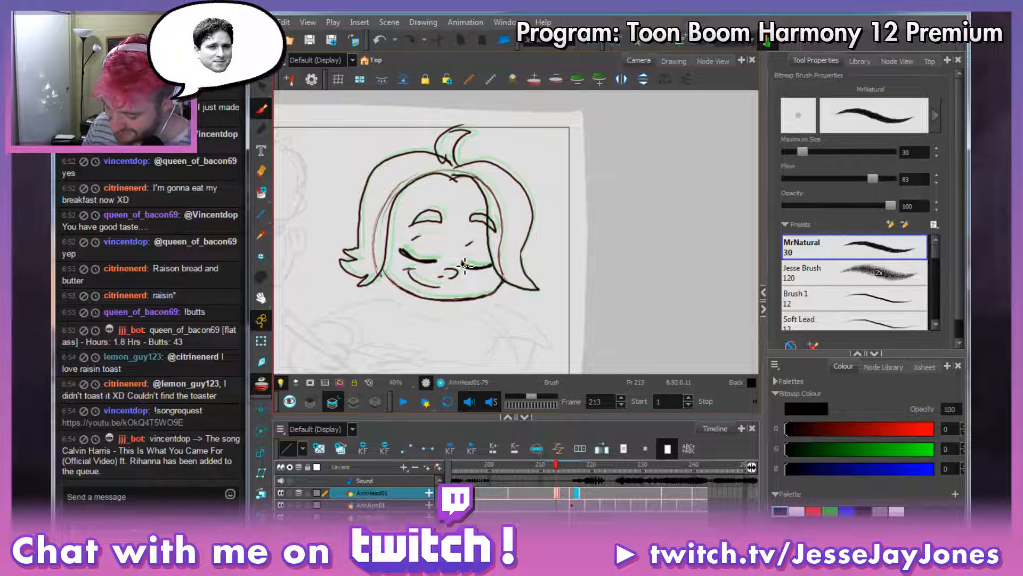
pyautogui.press(',')
pyautogui.press(',')
pyautogui.press(',')
pyautogui.press(',')
pyautogui.press(',')
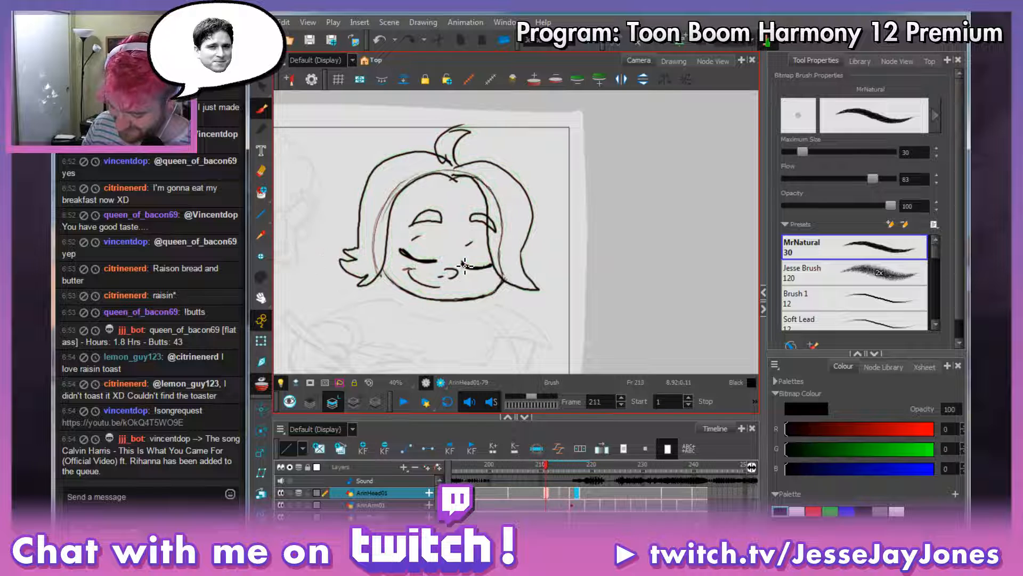
pyautogui.press('.')
pyautogui.press('.')
pyautogui.press('.')
pyautogui.press('.')
pyautogui.press('.')
pyautogui.press('.')
pyautogui.press('.')
pyautogui.press('.')
pyautogui.press('.')
pyautogui.press('.')
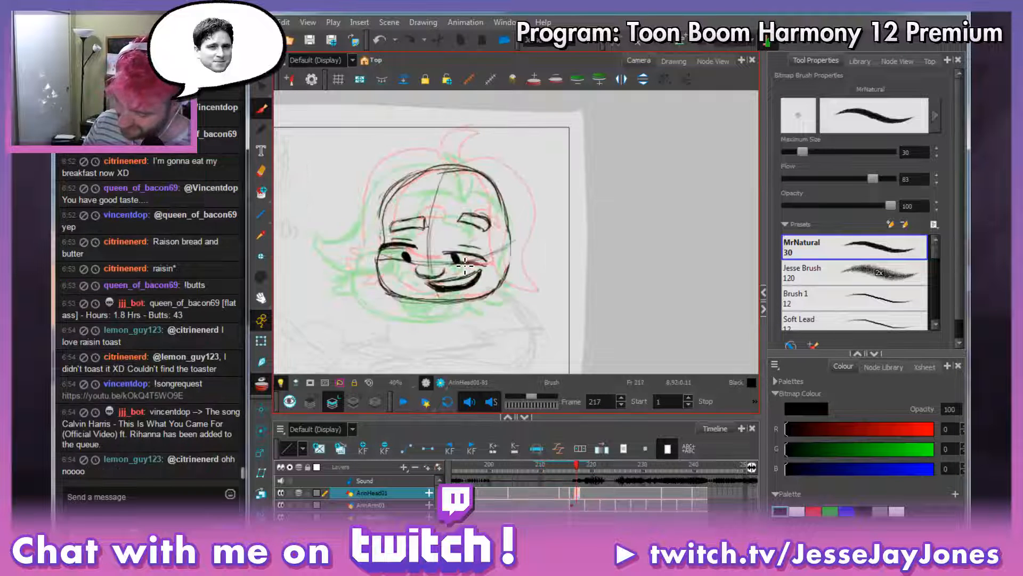
pyautogui.press(',')
pyautogui.press(',')
pyautogui.press(',')
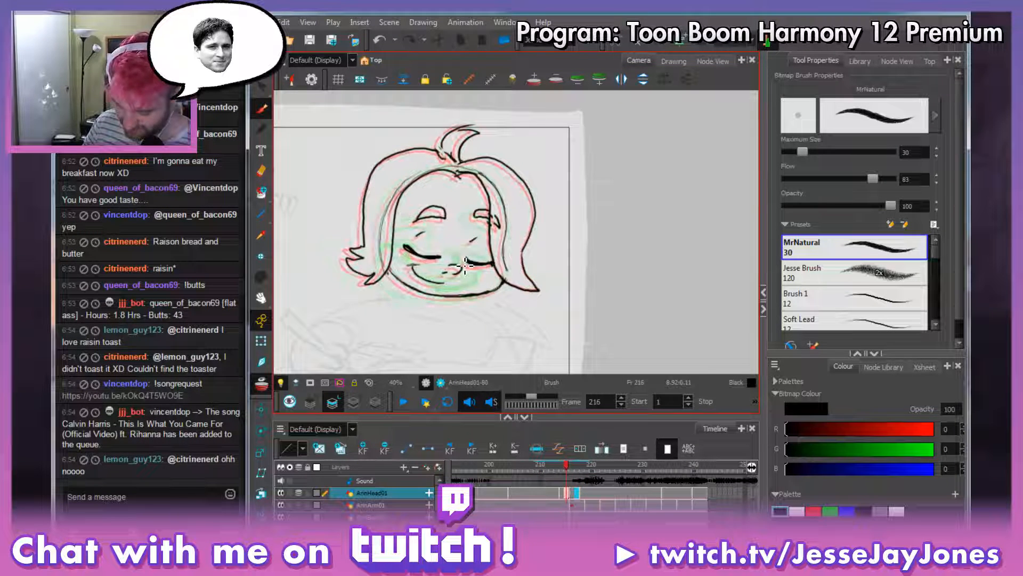
pyautogui.press('.')
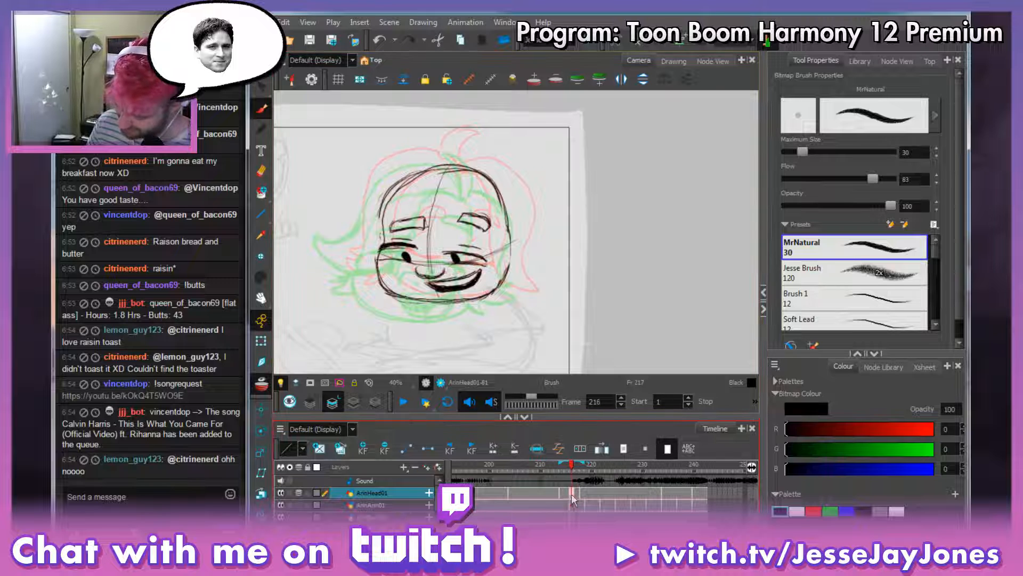
pyautogui.press(',')
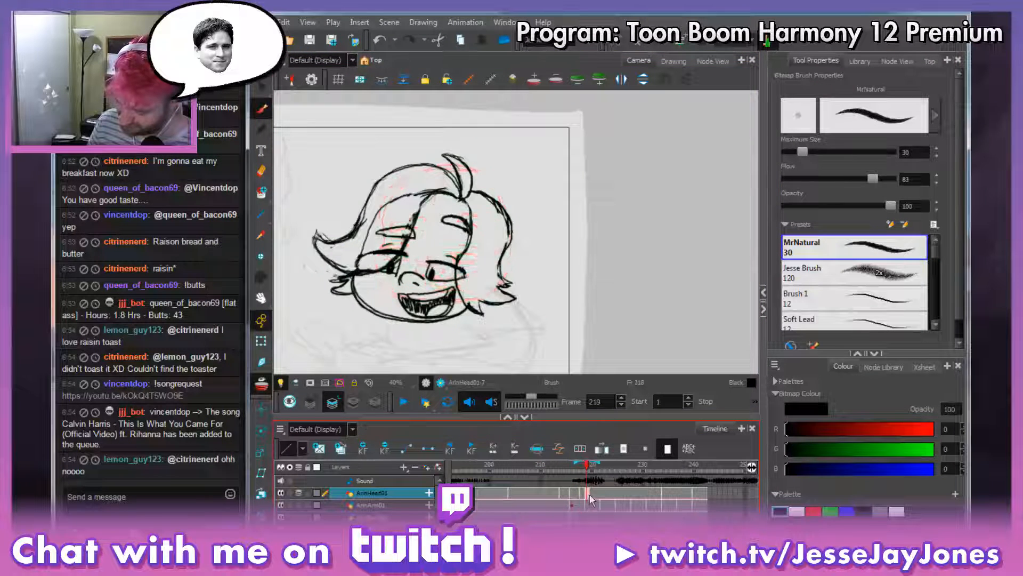
# Copy the whole open-mouth head drawing, clear the exposure at frame 218 and paste the head there as a separate drawing.
pyautogui.moveTo(588, 468)
pyautogui.mouseDown()
pyautogui.moveTo(549, 474)
pyautogui.moveTo(715, 481)
pyautogui.moveTo(558, 489)
pyautogui.moveTo(614, 493)
pyautogui.moveTo(593, 483)
pyautogui.moveTo(597, 464)
pyautogui.moveTo(586, 466)
pyautogui.mouseUp()
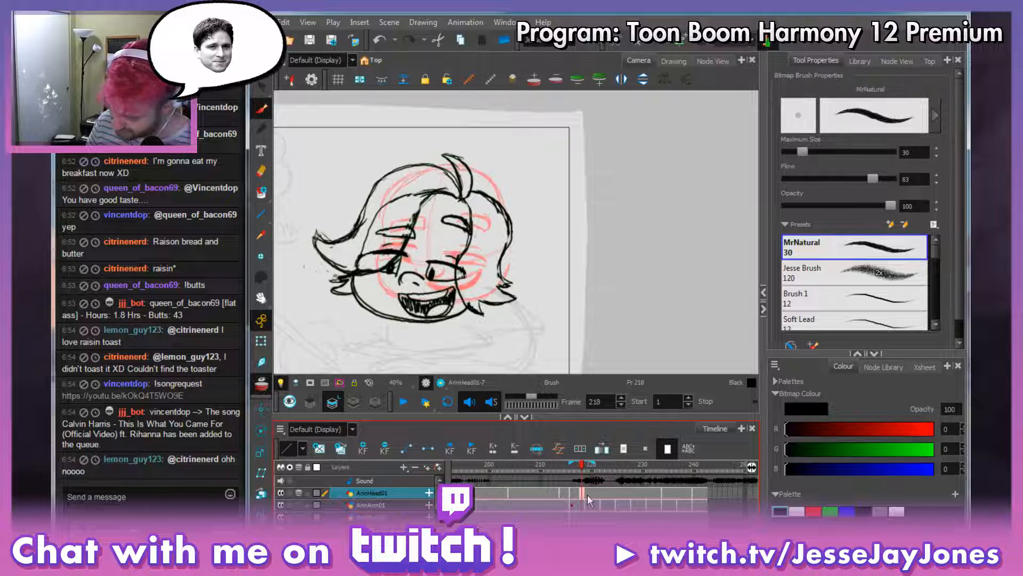
pyautogui.hotkey('alt', 't')
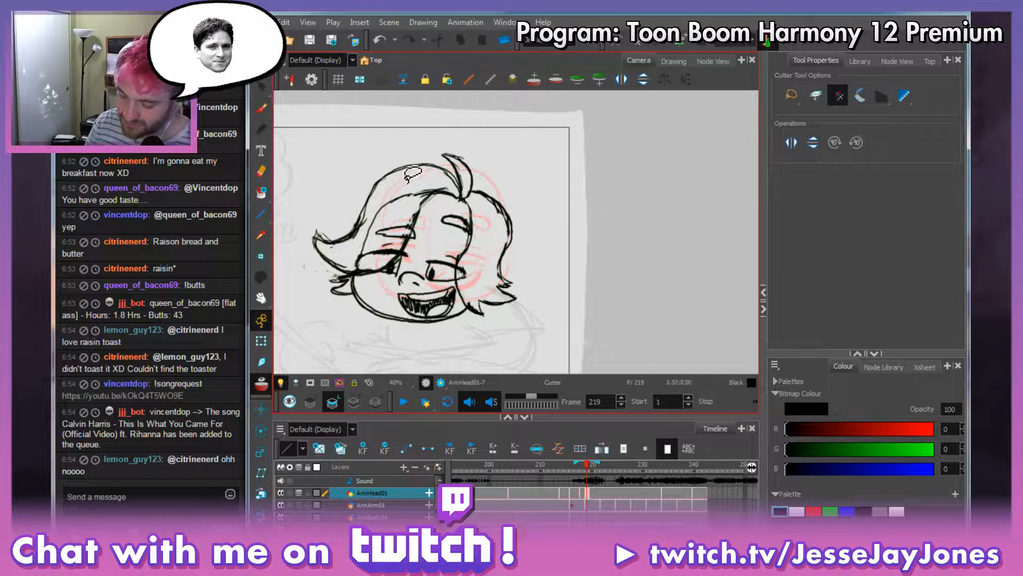
pyautogui.moveTo(351, 140)
pyautogui.mouseDown()
pyautogui.moveTo(277, 237)
pyautogui.moveTo(585, 217)
pyautogui.moveTo(371, 142)
pyautogui.mouseUp()
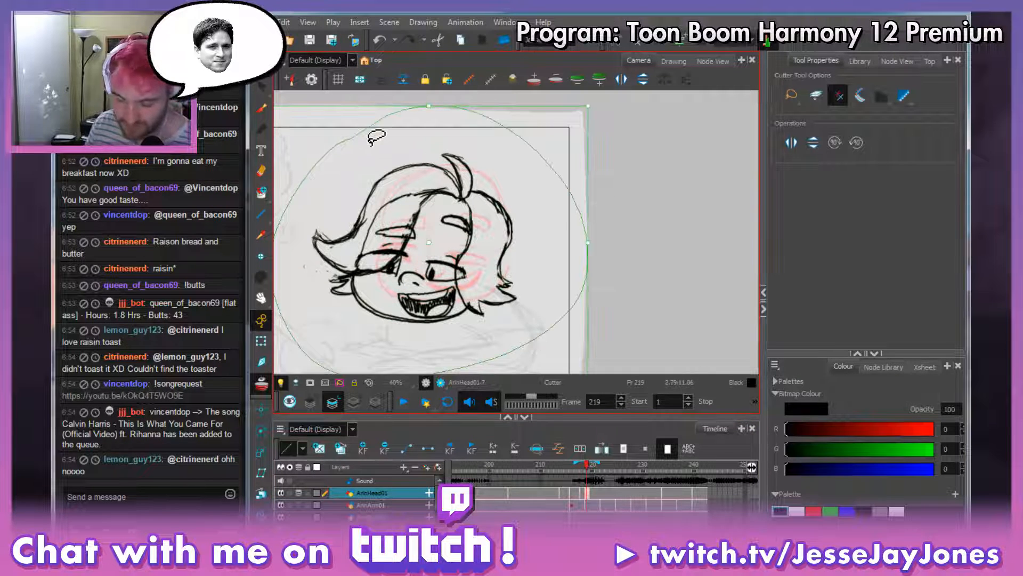
pyautogui.click(584, 501)
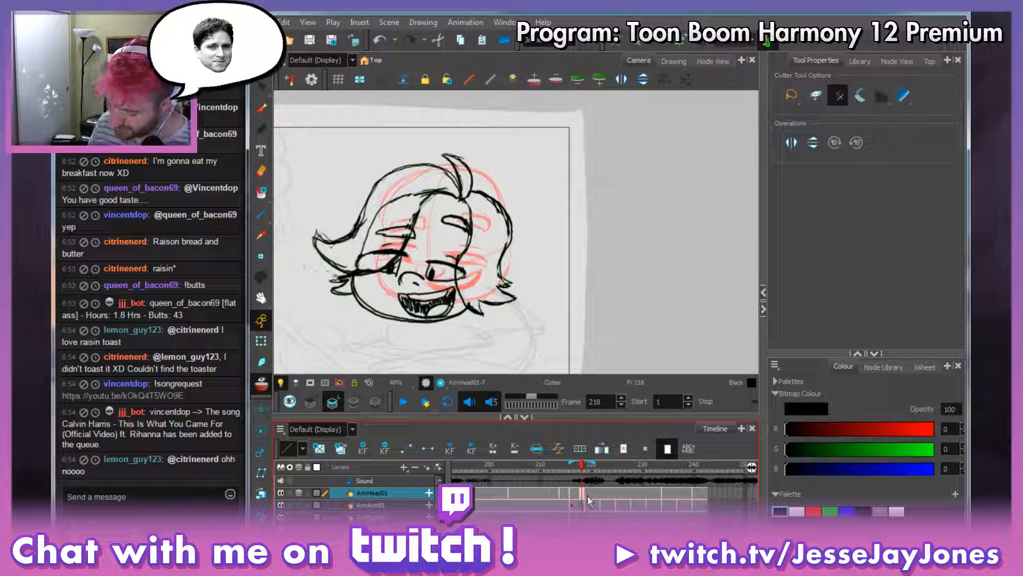
pyautogui.press('Delete')
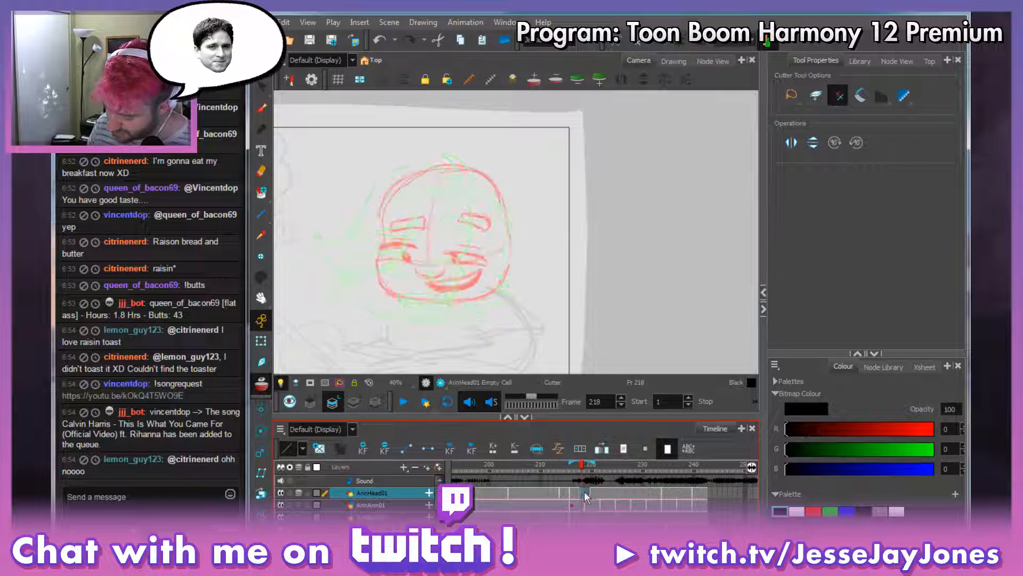
pyautogui.hotkey('ctrl', 'v')
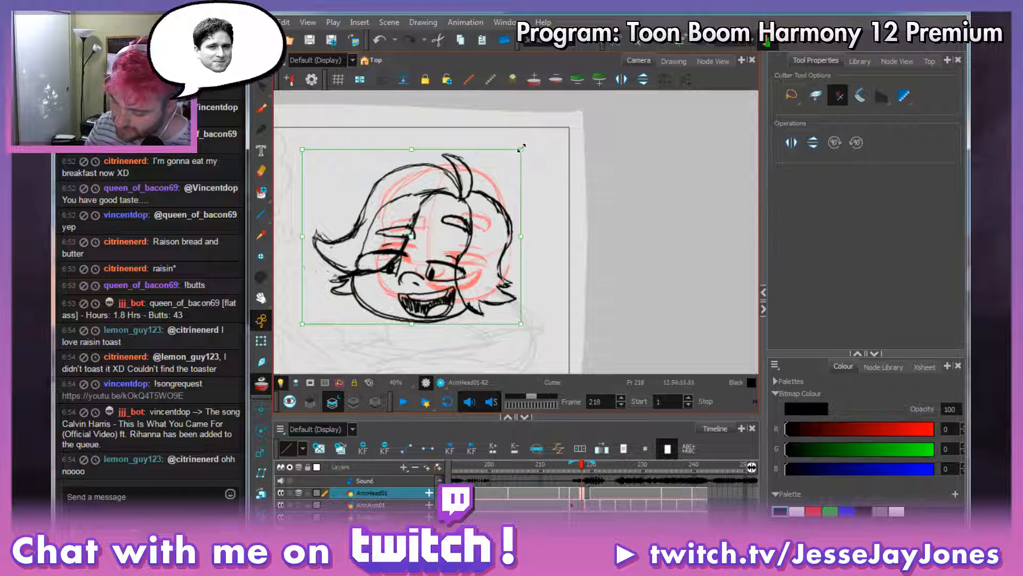
# Enlarge the pasted open-mouth head slightly at frame 218 and shift it a little to the left.
pyautogui.moveTo(525, 142); pyautogui.dragTo(520, 132)
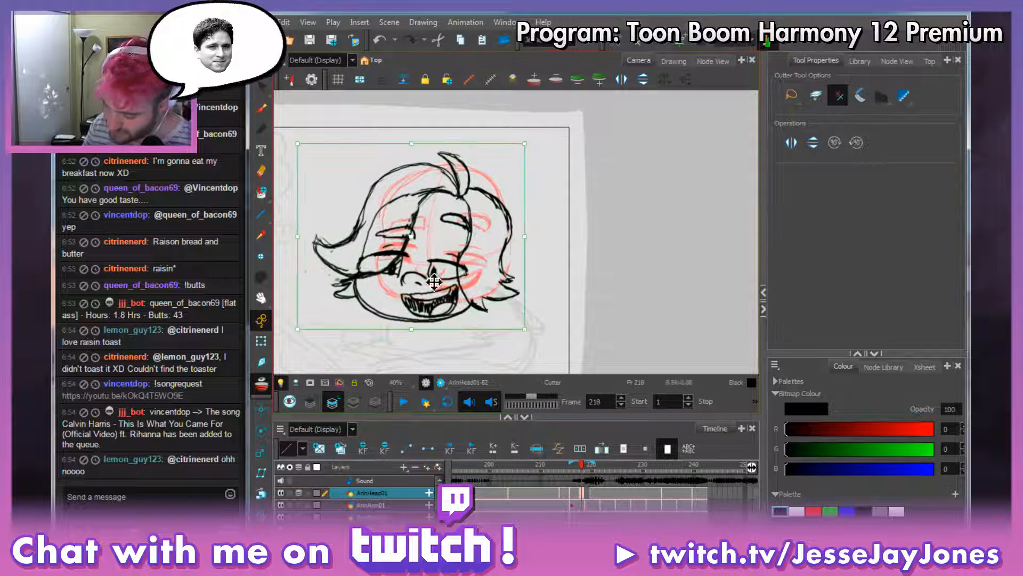
pyautogui.moveTo(438, 306); pyautogui.dragTo(435, 309)
pyautogui.click(568, 249)
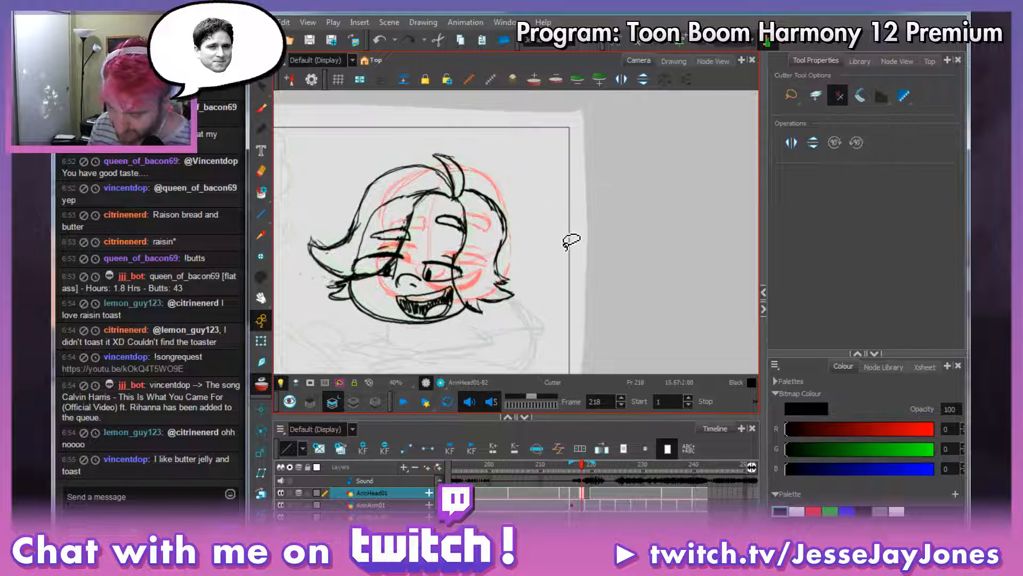
# Clean up the lines around the left eye of the open-mouth head at frame 218 and compare it with frame 219.
pyautogui.click(262, 108)
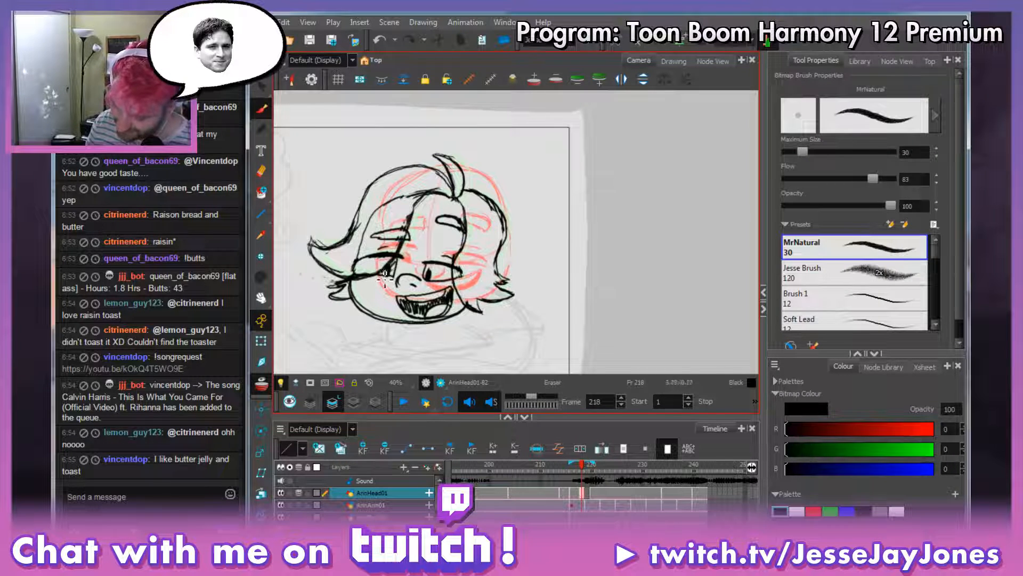
pyautogui.moveTo(396, 270); pyautogui.dragTo(406, 260)
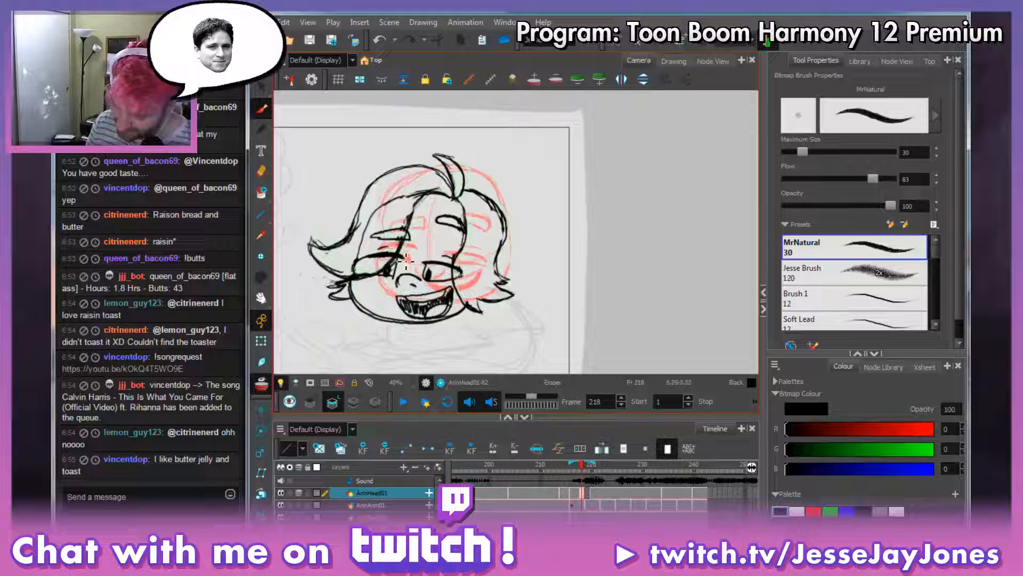
pyautogui.click(591, 492)
pyautogui.moveTo(588, 466)
pyautogui.mouseDown()
pyautogui.moveTo(577, 469)
pyautogui.moveTo(584, 478)
pyautogui.mouseUp()
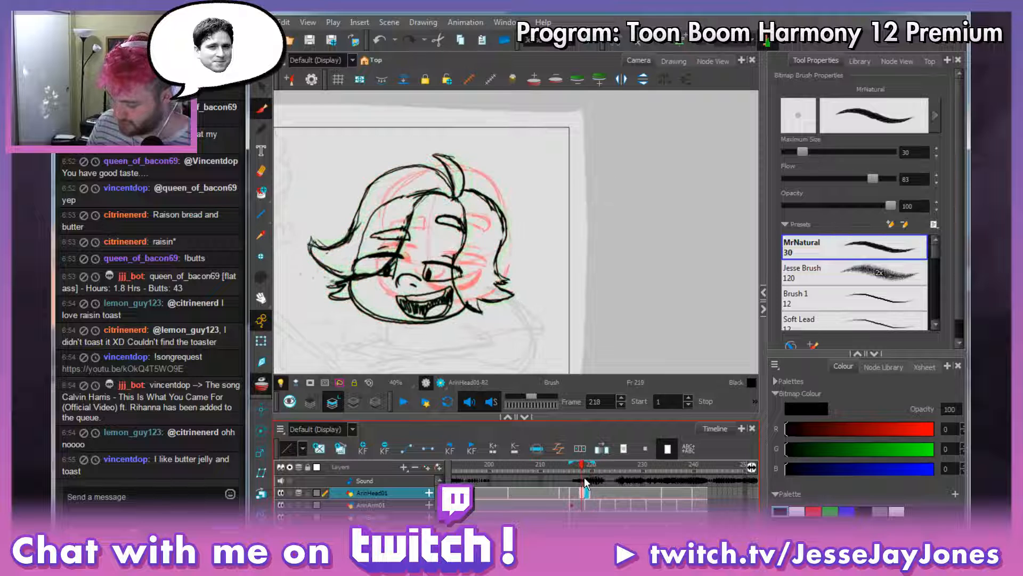
# Cut out the left section of hair at frame 218, squash it slightly upward and nudge it a little to the right.
pyautogui.hotkey('alt', 't')
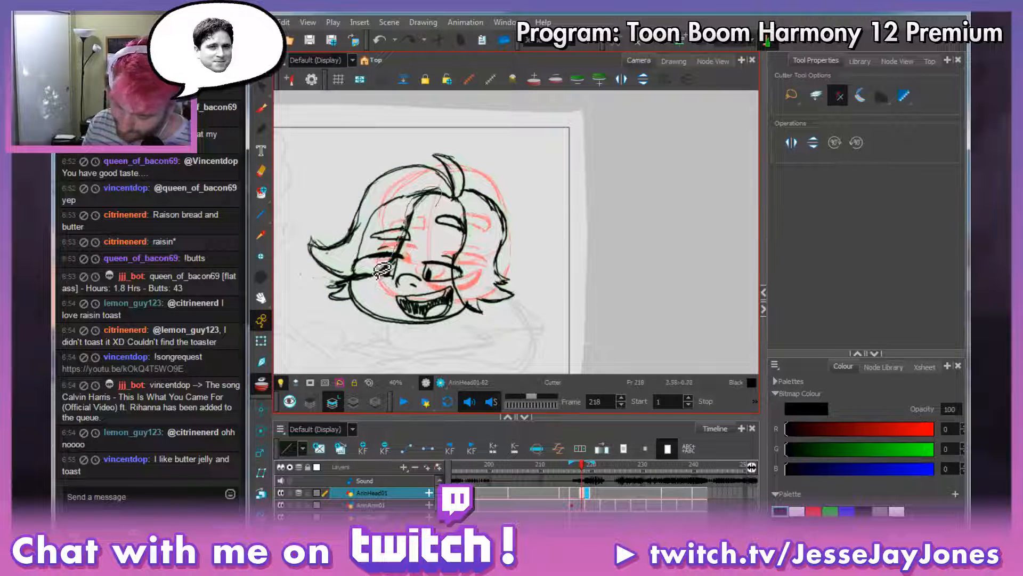
pyautogui.moveTo(322, 252)
pyautogui.mouseDown()
pyautogui.moveTo(379, 194)
pyautogui.moveTo(413, 179)
pyautogui.moveTo(455, 201)
pyautogui.moveTo(442, 178)
pyautogui.moveTo(377, 157)
pyautogui.moveTo(338, 223)
pyautogui.moveTo(295, 230)
pyautogui.moveTo(291, 278)
pyautogui.moveTo(338, 287)
pyautogui.moveTo(316, 295)
pyautogui.moveTo(322, 312)
pyautogui.moveTo(344, 313)
pyautogui.moveTo(348, 294)
pyautogui.moveTo(375, 287)
pyautogui.moveTo(450, 193)
pyautogui.mouseUp()
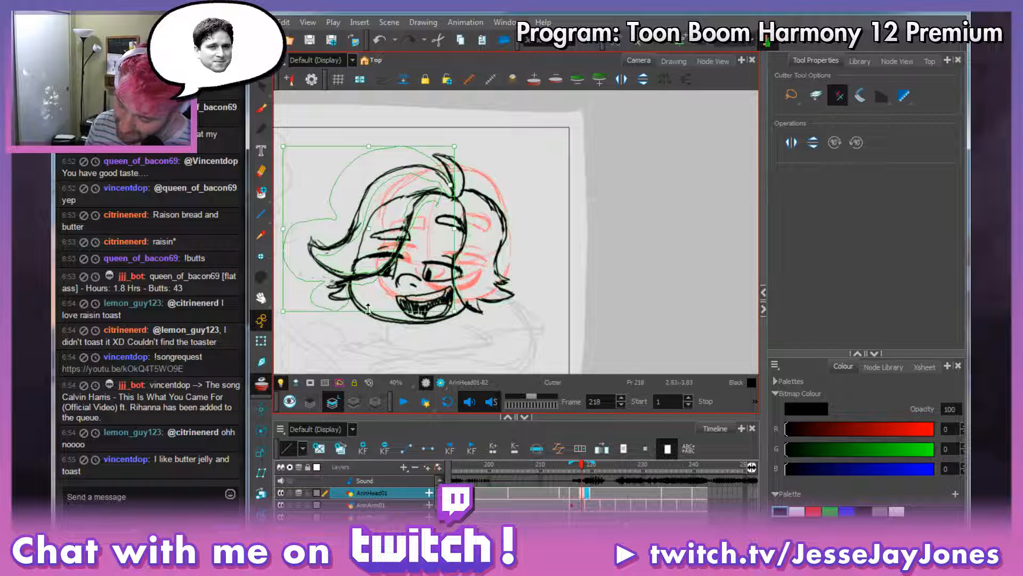
pyautogui.moveTo(369, 310); pyautogui.dragTo(374, 302)
pyautogui.moveTo(396, 250); pyautogui.dragTo(399, 250)
pyautogui.click(569, 225)
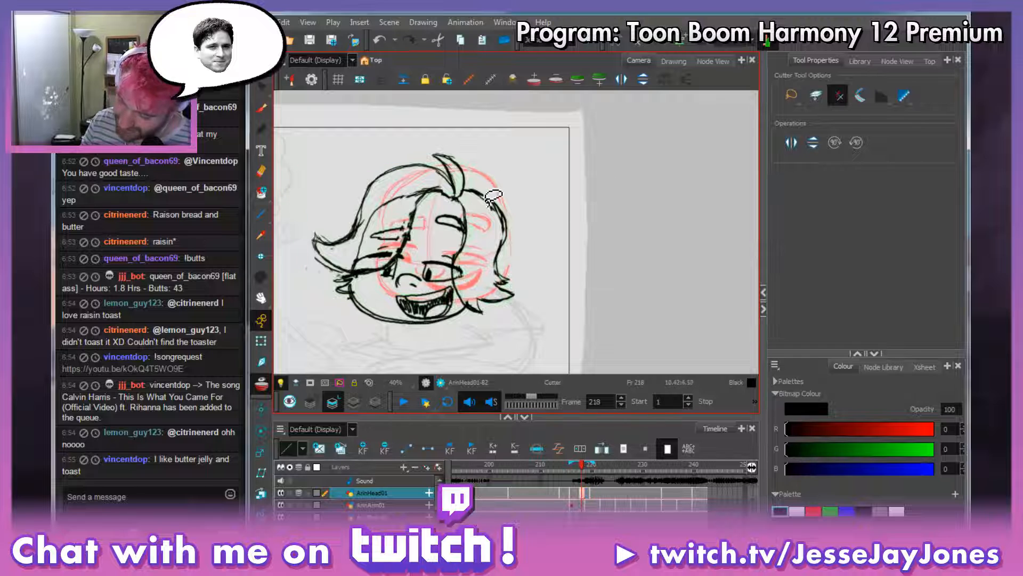
# Cut out the right section of hair at frame 218, squash it slightly upward and check it against the neighbouring frame.
pyautogui.moveTo(469, 187)
pyautogui.mouseDown()
pyautogui.moveTo(453, 294)
pyautogui.moveTo(475, 322)
pyautogui.moveTo(501, 326)
pyautogui.moveTo(553, 288)
pyautogui.moveTo(524, 192)
pyautogui.moveTo(489, 186)
pyautogui.moveTo(465, 196)
pyautogui.moveTo(481, 213)
pyautogui.moveTo(486, 283)
pyautogui.moveTo(478, 297)
pyautogui.moveTo(458, 288)
pyautogui.moveTo(469, 193)
pyautogui.mouseUp()
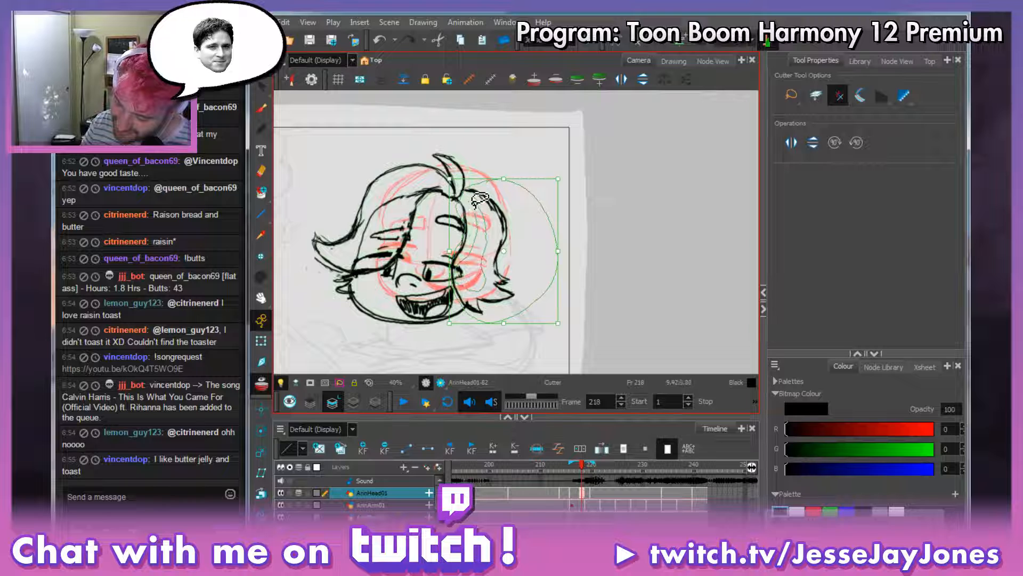
pyautogui.moveTo(504, 322); pyautogui.dragTo(510, 308)
pyautogui.click(569, 284)
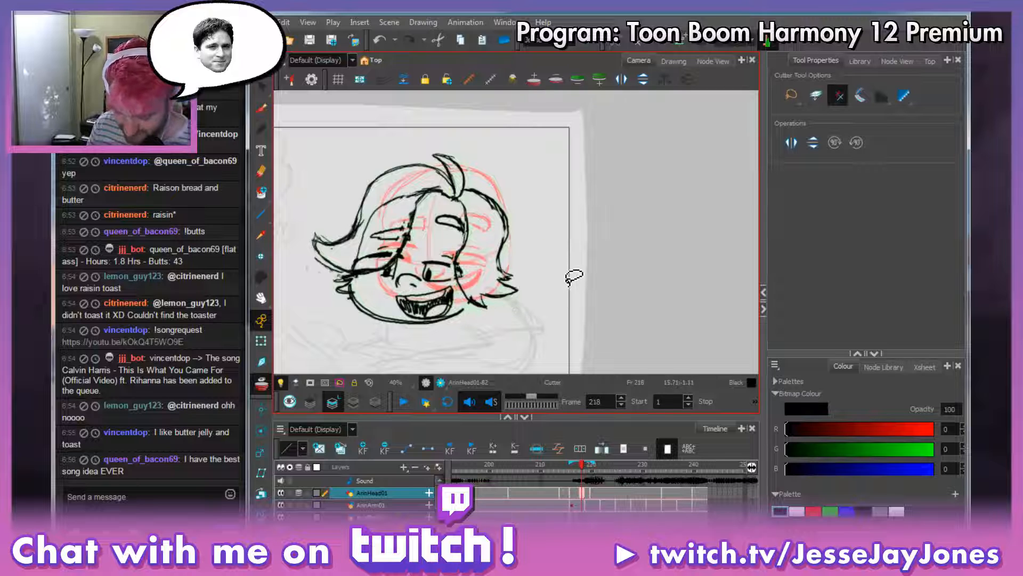
pyautogui.moveTo(585, 469)
pyautogui.mouseDown()
pyautogui.moveTo(568, 468)
pyautogui.moveTo(602, 476)
pyautogui.moveTo(563, 478)
pyautogui.moveTo(606, 477)
pyautogui.moveTo(581, 477)
pyautogui.mouseUp()
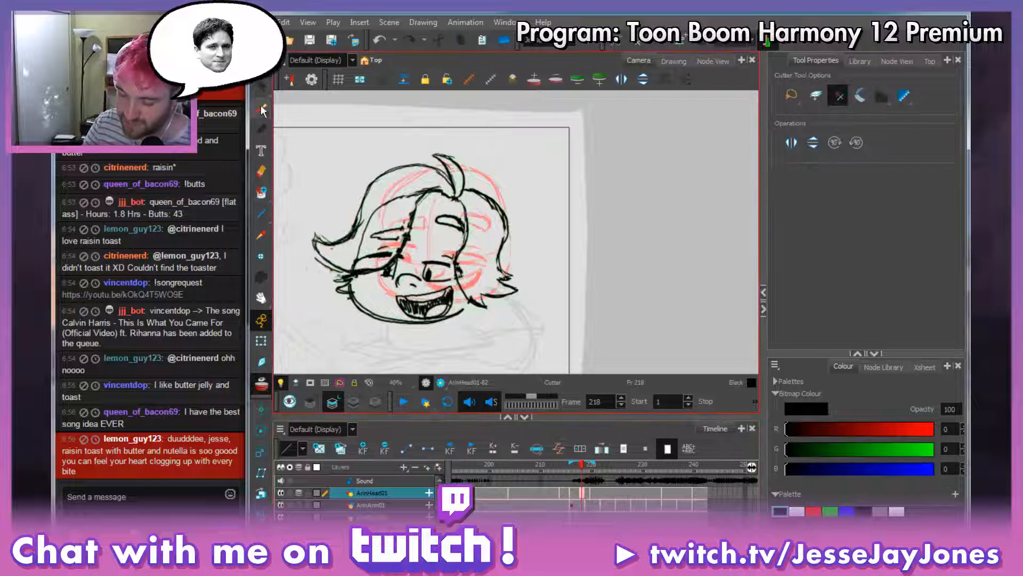
# Try redrawing the left hair flick at frame 218 as a smoother pointed lock, compare it with frame 217 and revert it.
pyautogui.hotkey('alt', 'b')
pyautogui.moveTo(367, 207); pyautogui.dragTo(357, 228)
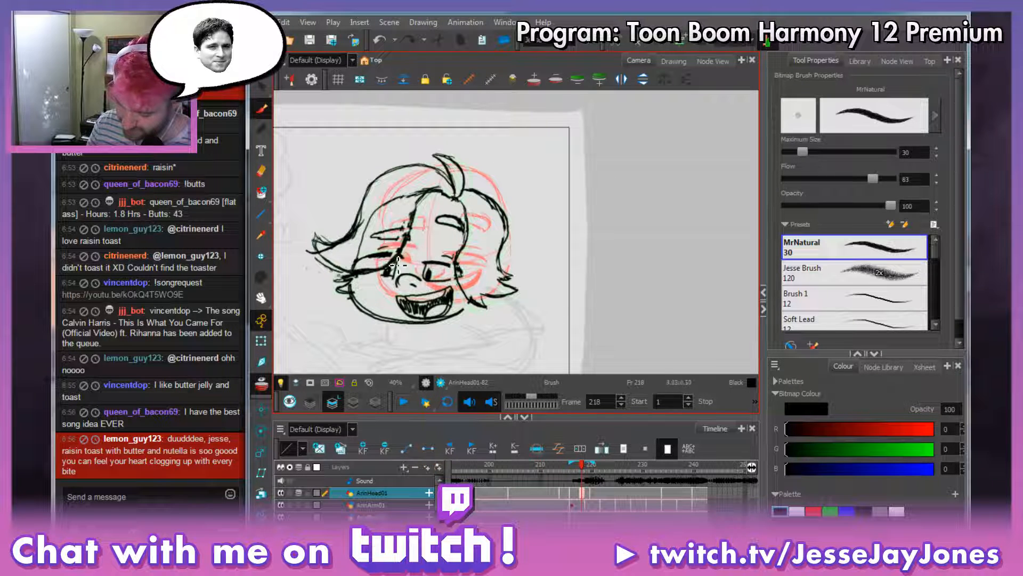
pyautogui.moveTo(357, 276); pyautogui.dragTo(314, 256)
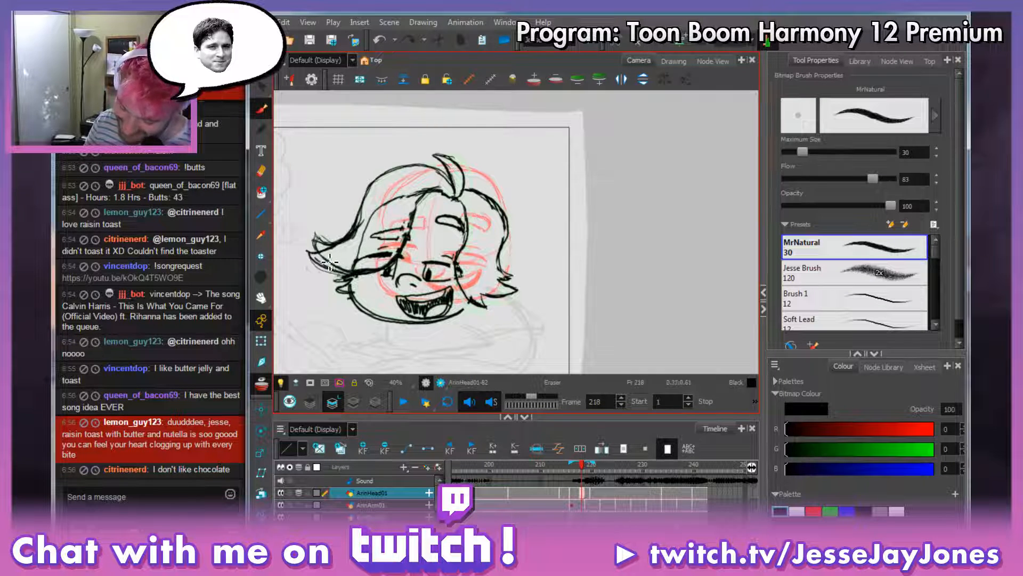
pyautogui.moveTo(330, 262)
pyautogui.mouseDown()
pyautogui.moveTo(348, 271)
pyautogui.moveTo(320, 243)
pyautogui.moveTo(363, 228)
pyautogui.mouseUp()
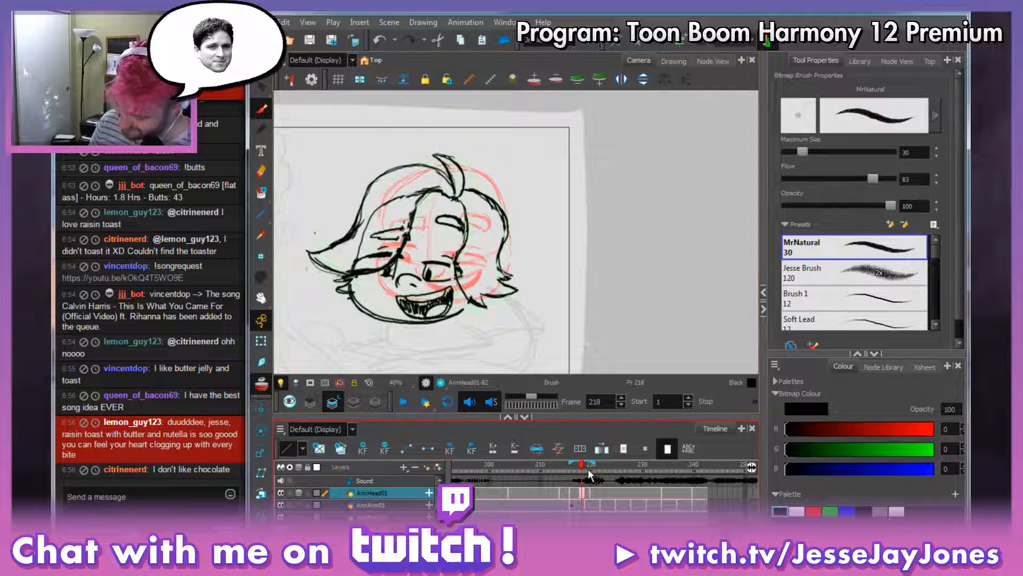
pyautogui.moveTo(581, 465)
pyautogui.mouseDown()
pyautogui.moveTo(599, 465)
pyautogui.moveTo(561, 471)
pyautogui.moveTo(610, 473)
pyautogui.moveTo(576, 471)
pyautogui.mouseUp()
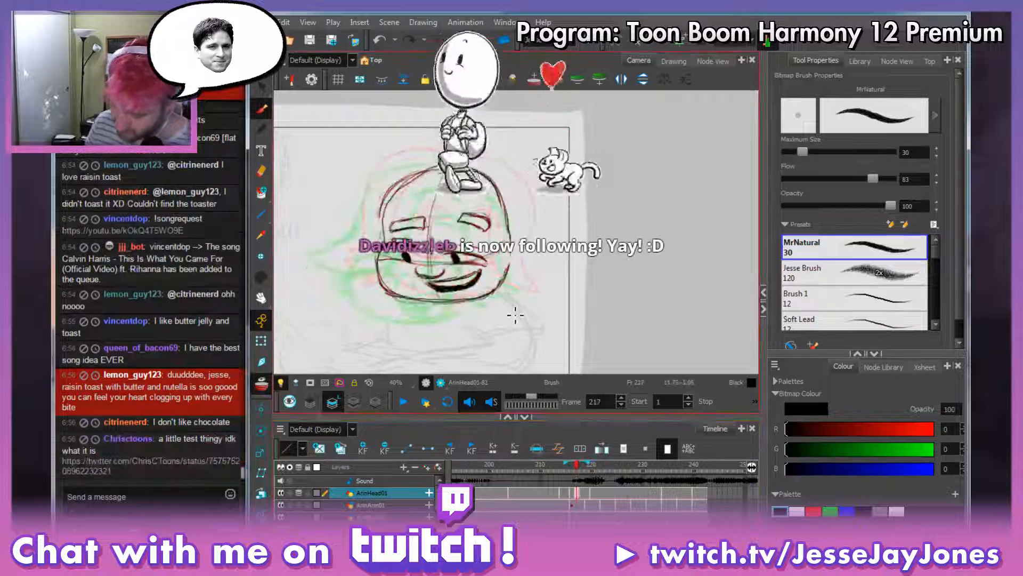
pyautogui.press('.')
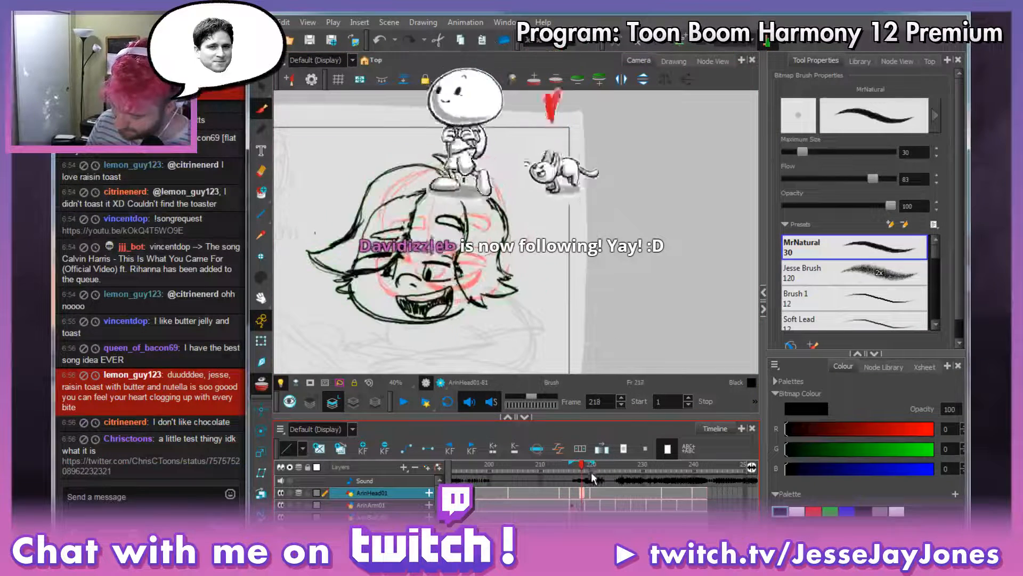
pyautogui.hotkey('alt', 's')
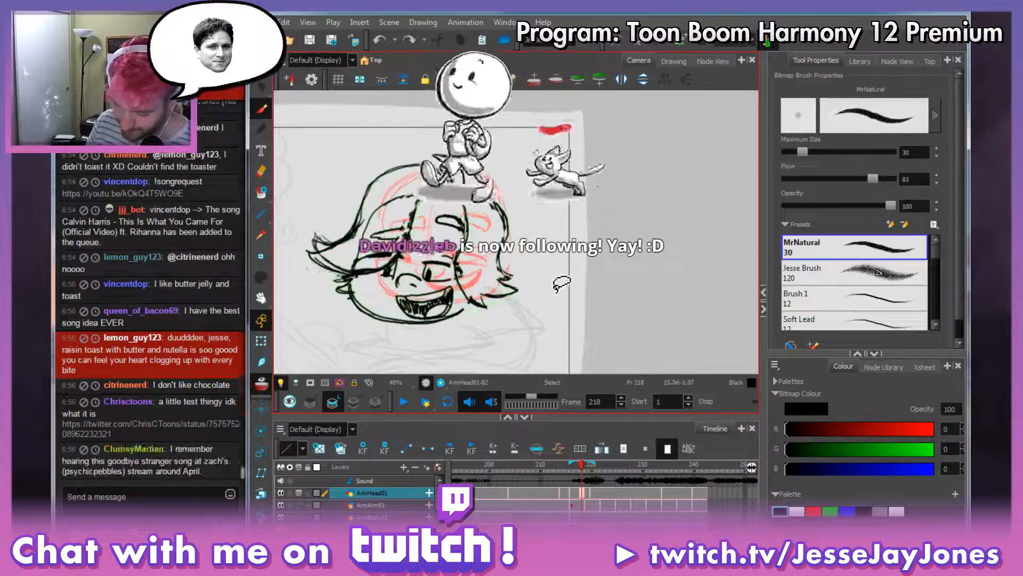
pyautogui.hotkey('alt', 'b')
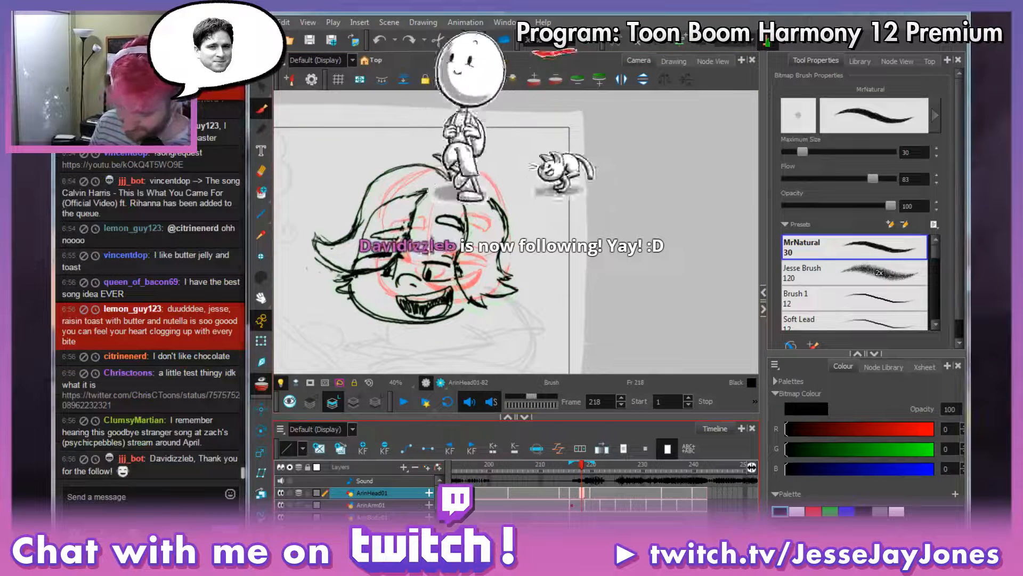
# Check the recent events in StreamLabels and hide its window again.
pyautogui.click(669, 557)
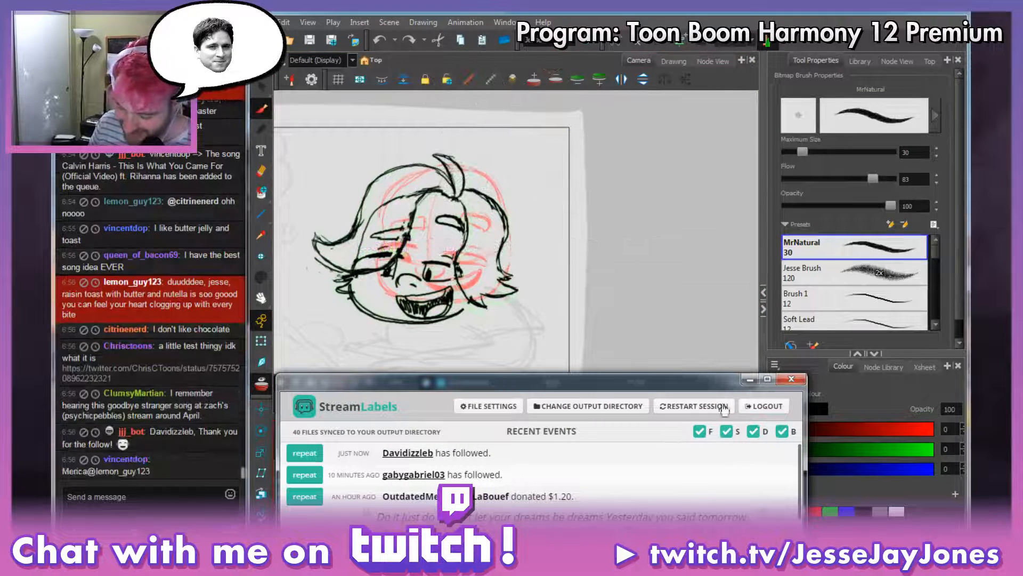
pyautogui.click(750, 380)
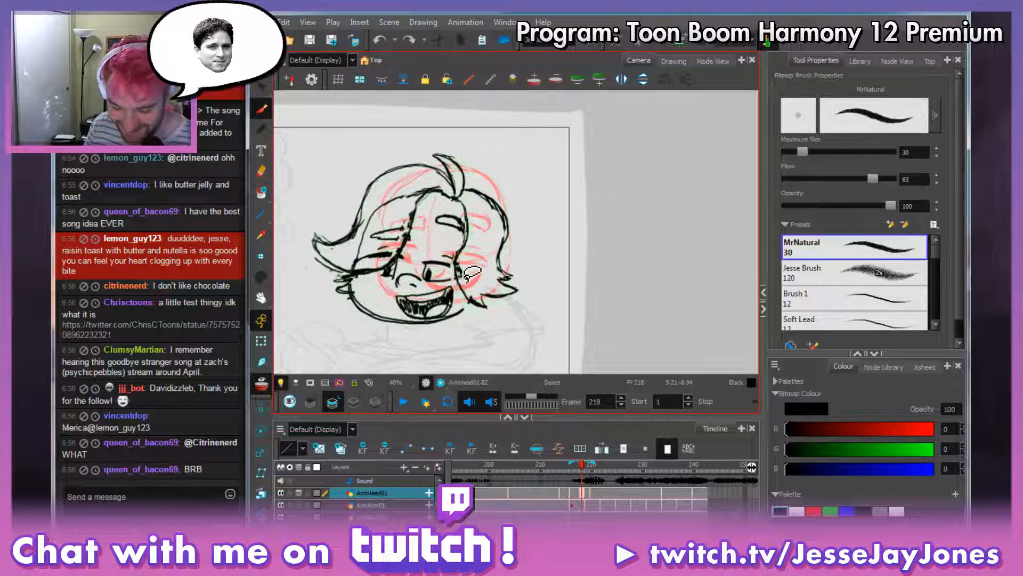
# Flip between frames 218, 219 and 220 to compare the adjusted head with the open-mouth pose.
pyautogui.click(587, 494)
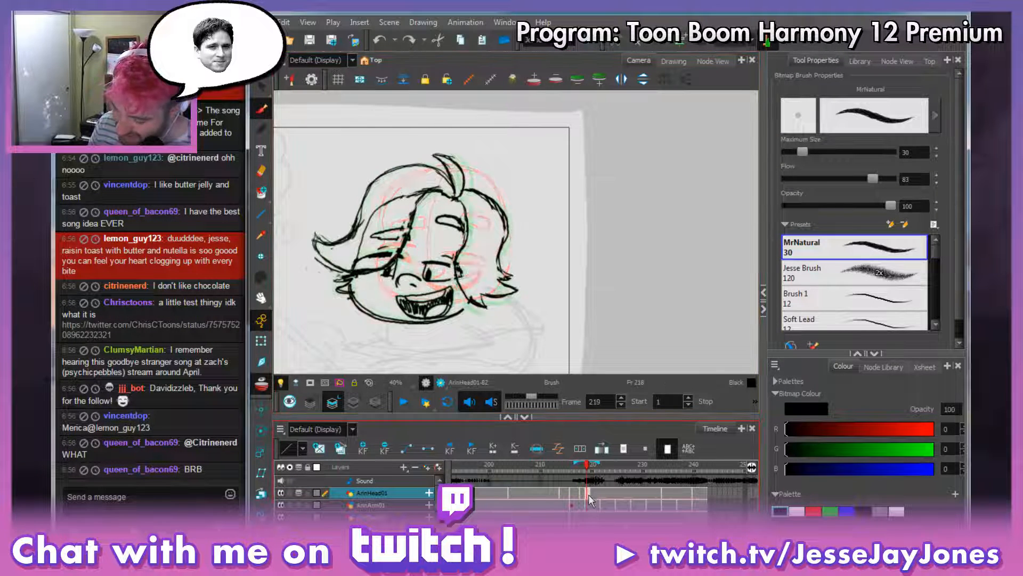
pyautogui.click(592, 494)
pyautogui.click(582, 493)
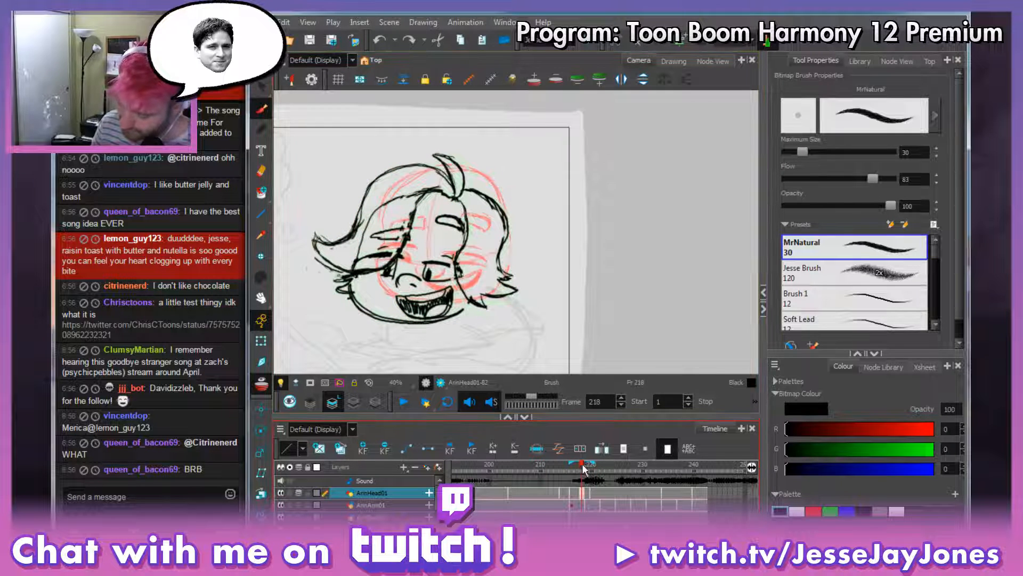
pyautogui.moveTo(582, 465)
pyautogui.mouseDown()
pyautogui.moveTo(596, 466)
pyautogui.moveTo(581, 471)
pyautogui.mouseUp()
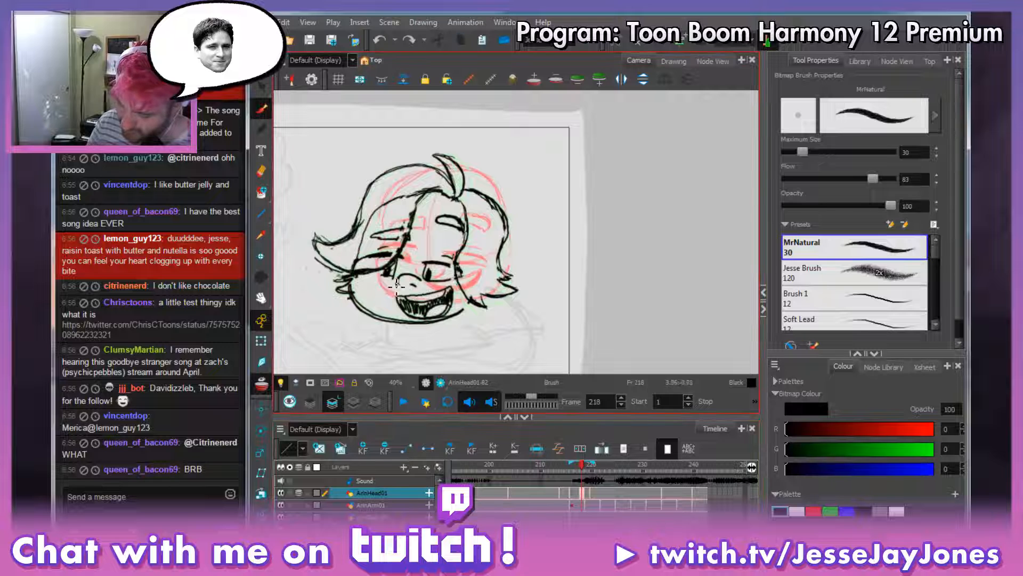
# Try cutting out the left hair flick at frame 218 to reshape it, then undo the attempt.
pyautogui.hotkey('alt', 't')
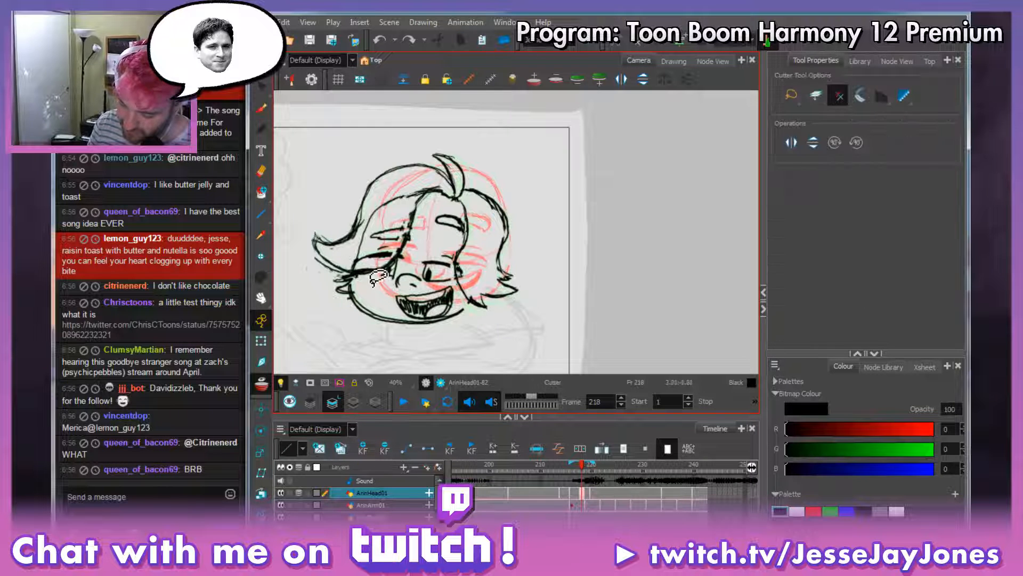
pyautogui.moveTo(353, 266)
pyautogui.mouseDown()
pyautogui.moveTo(356, 243)
pyautogui.moveTo(321, 212)
pyautogui.moveTo(295, 253)
pyautogui.moveTo(316, 275)
pyautogui.moveTo(353, 269)
pyautogui.mouseUp()
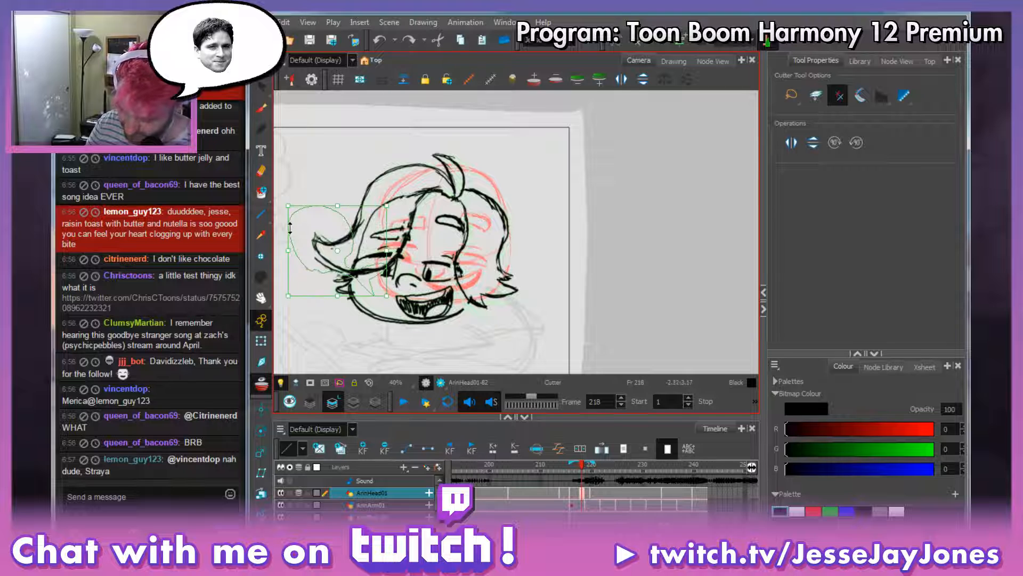
pyautogui.hotkey('ctrl', 'z')
pyautogui.hotkey('ctrl', 'z')
pyautogui.hotkey('ctrl', 'z')
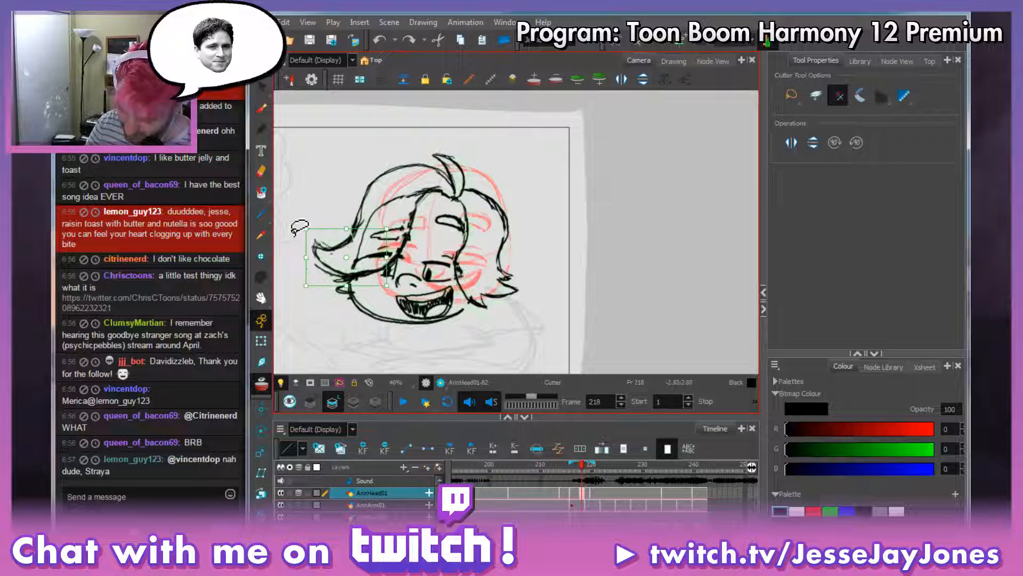
pyautogui.click(516, 314)
# Examine how the head and hair shift between frames 218 and 219.
pyautogui.moveTo(582, 467)
pyautogui.mouseDown()
pyautogui.moveTo(571, 468)
pyautogui.moveTo(606, 475)
pyautogui.moveTo(547, 487)
pyautogui.moveTo(585, 471)
pyautogui.mouseUp()
pyautogui.press('space')
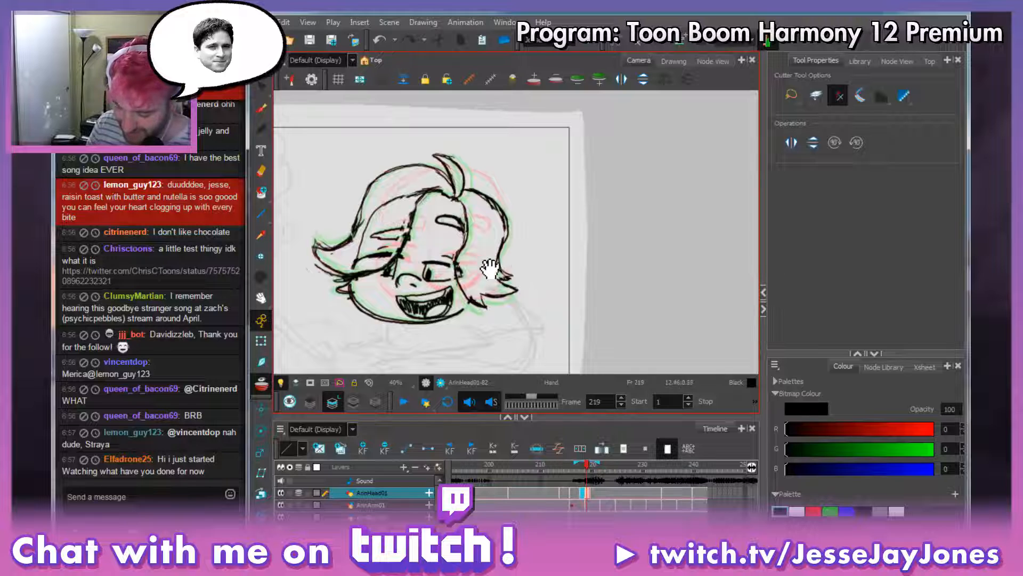
pyautogui.moveTo(492, 267); pyautogui.dragTo(535, 278)
pyautogui.moveTo(592, 492); pyautogui.dragTo(581, 495)
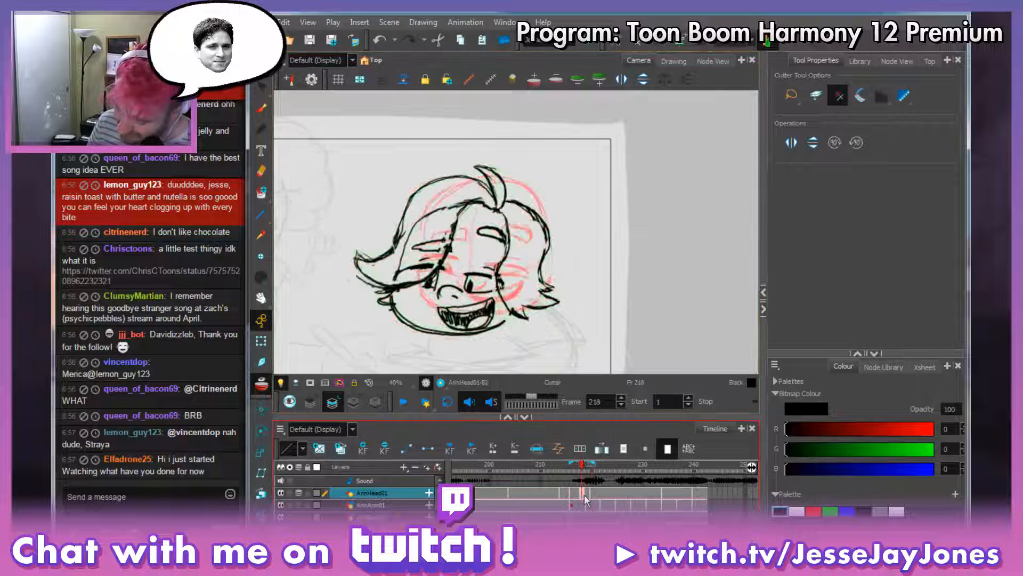
pyautogui.press('space')
pyautogui.moveTo(524, 283); pyautogui.dragTo(517, 289)
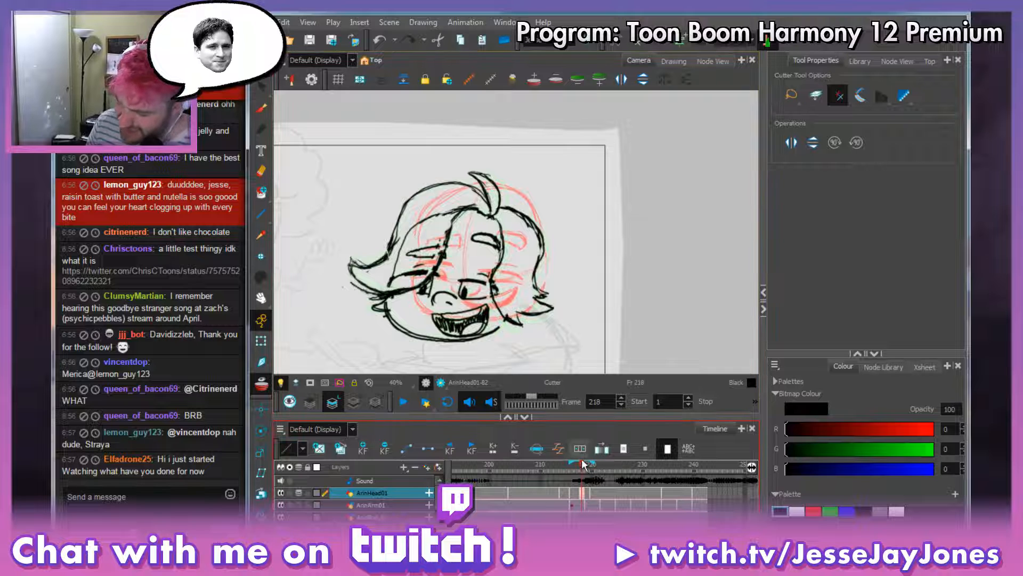
pyautogui.press('space')
pyautogui.moveTo(359, 158)
pyautogui.mouseDown()
pyautogui.moveTo(479, 212)
pyautogui.moveTo(659, 352)
pyautogui.moveTo(580, 288)
pyautogui.moveTo(545, 293)
pyautogui.moveTo(597, 293)
pyautogui.moveTo(575, 304)
pyautogui.mouseUp()
pyautogui.moveTo(581, 465); pyautogui.dragTo(586, 465)
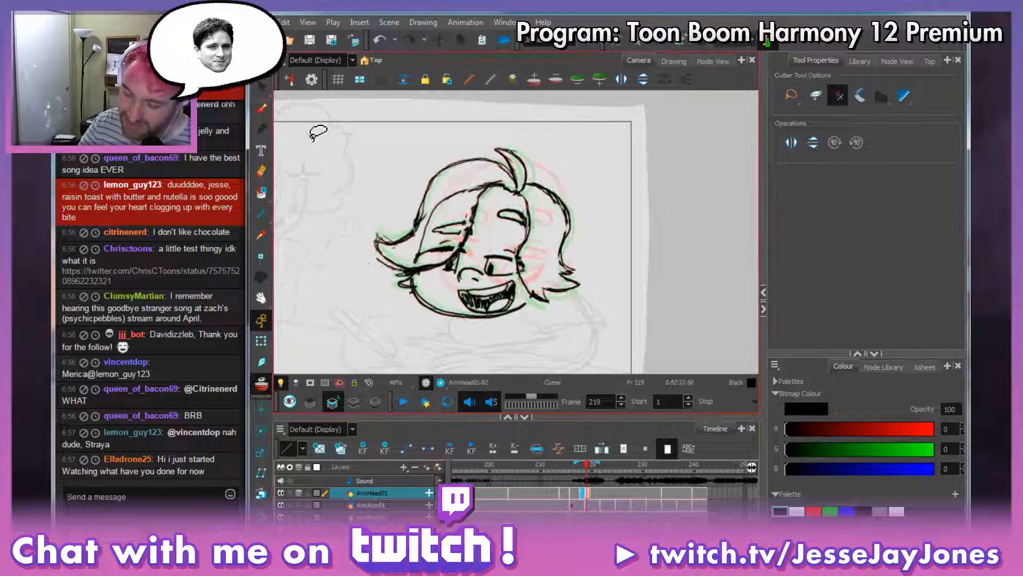
# Step back and forth through frames 217 to 220 to examine the transition from the smiling in-between into the open-mouth pose.
pyautogui.click(263, 109)
pyautogui.click(590, 494)
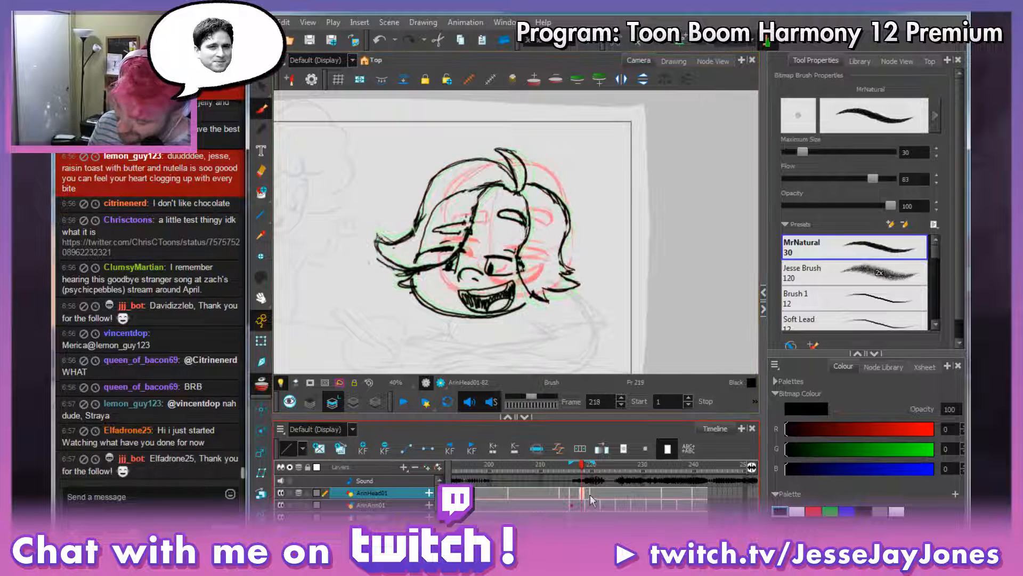
pyautogui.click(584, 492)
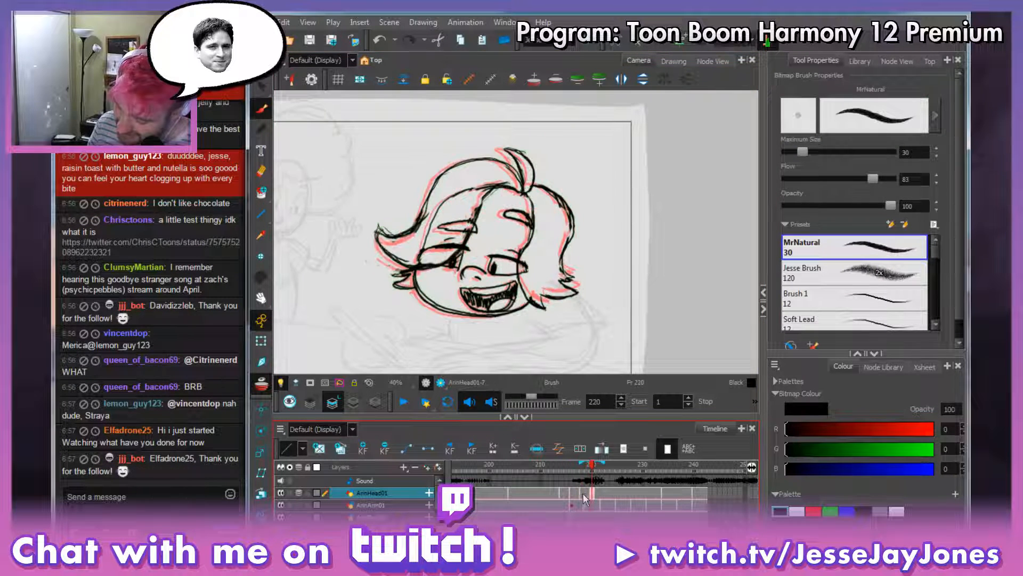
pyautogui.click(581, 466)
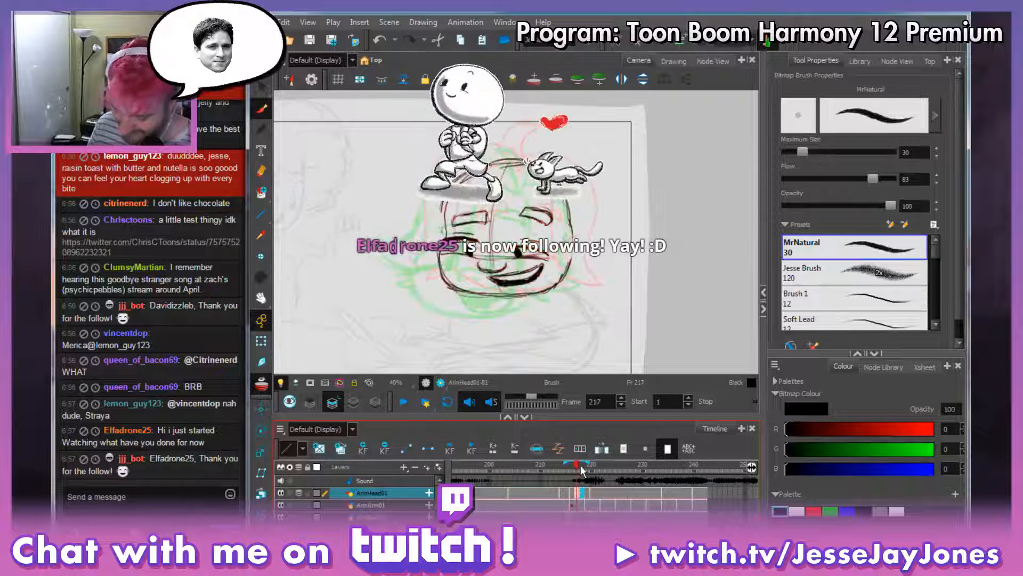
pyautogui.click(582, 494)
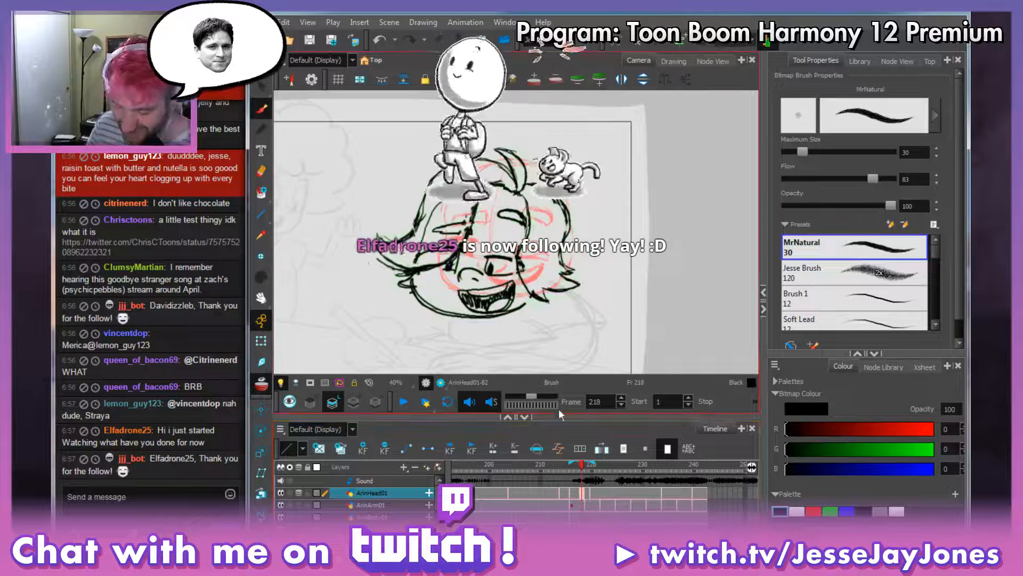
pyautogui.click(576, 469)
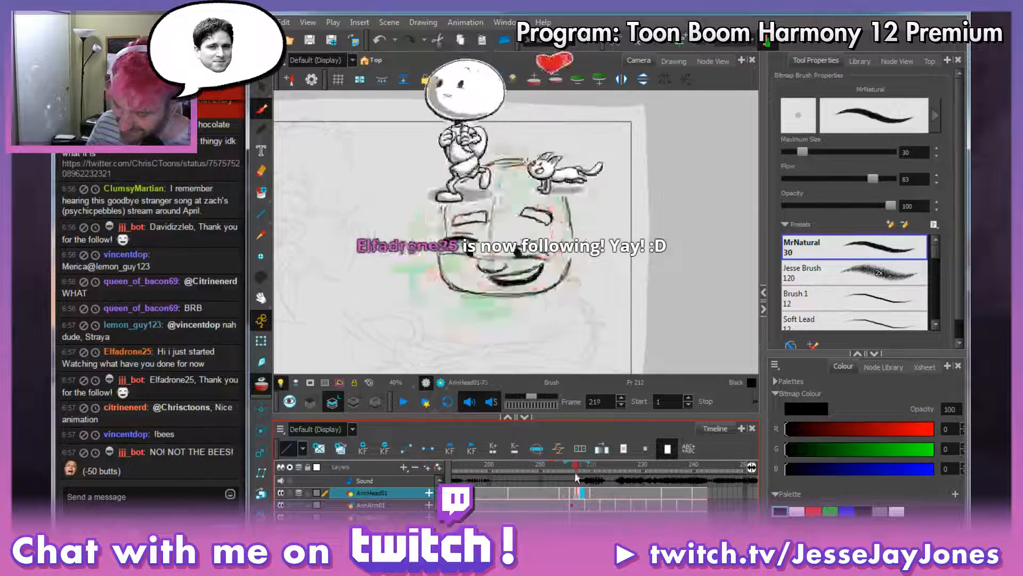
pyautogui.click(604, 482)
pyautogui.click(587, 493)
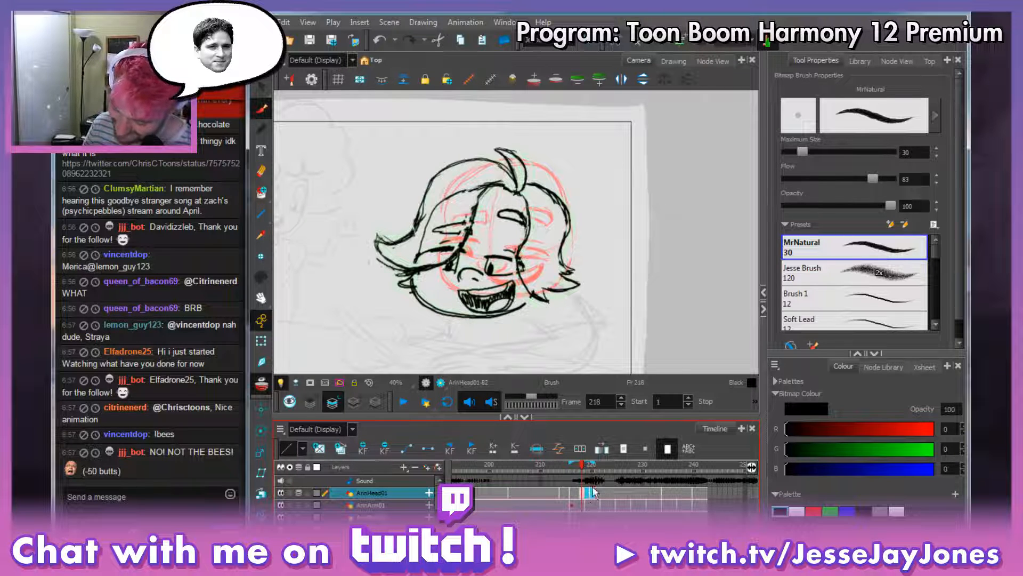
pyautogui.click(576, 468)
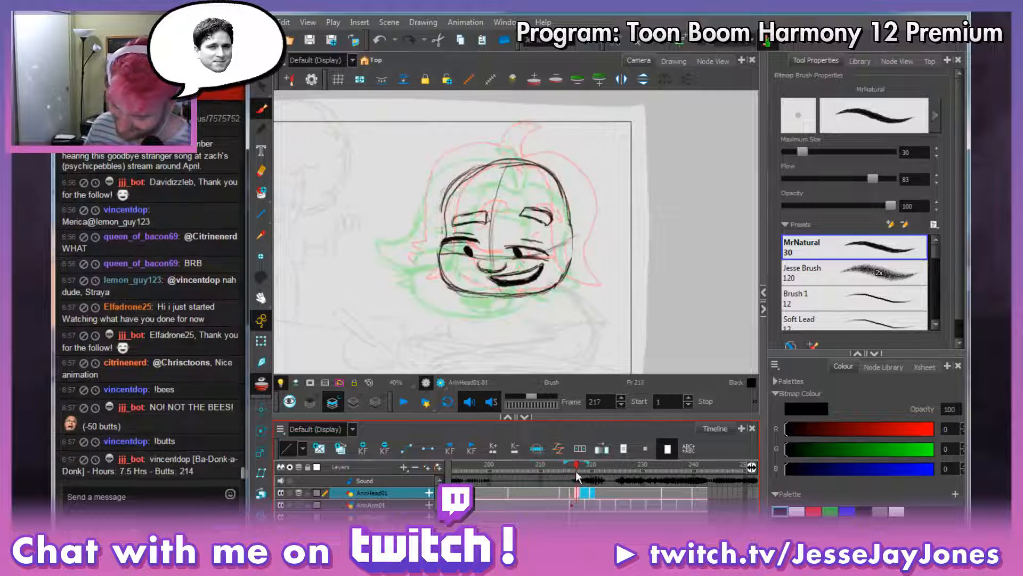
# Compare the open-mouth head at frame 218 with the head pose at frame 220.
pyautogui.moveTo(581, 471)
pyautogui.mouseDown()
pyautogui.moveTo(597, 469)
pyautogui.moveTo(535, 478)
pyautogui.moveTo(587, 483)
pyautogui.moveTo(573, 465)
pyautogui.moveTo(558, 471)
pyautogui.moveTo(575, 489)
pyautogui.moveTo(584, 487)
pyautogui.moveTo(556, 489)
pyautogui.moveTo(568, 464)
pyautogui.moveTo(592, 469)
pyautogui.mouseUp()
pyautogui.hotkey('shift', 'Return')
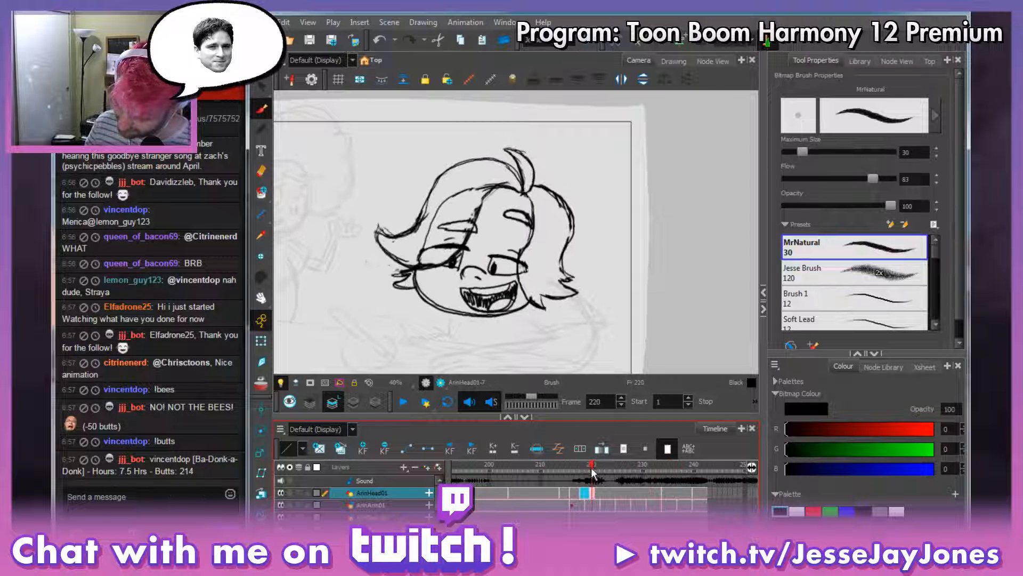
pyautogui.click(592, 498)
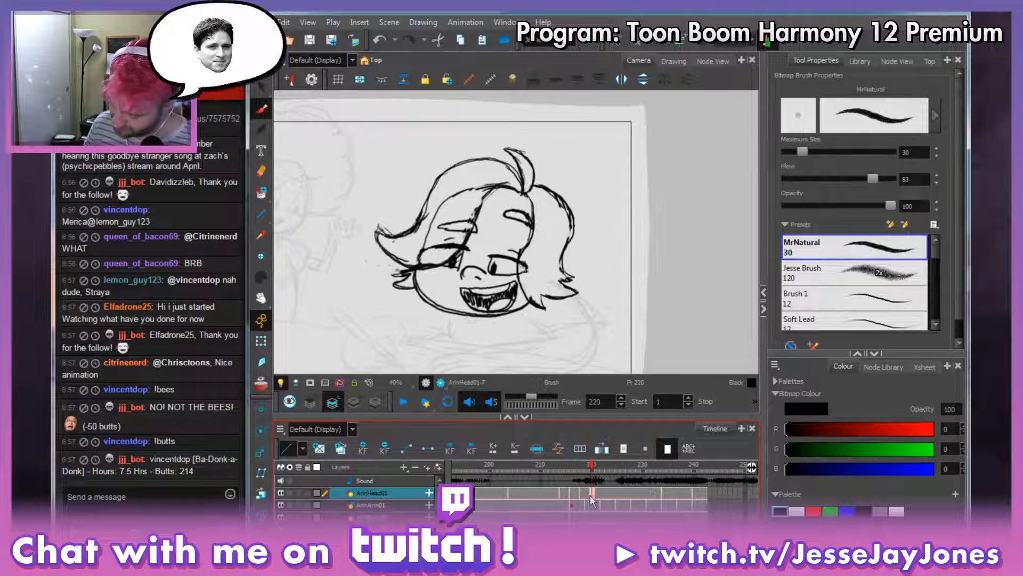
pyautogui.press(',')
pyautogui.press(',')
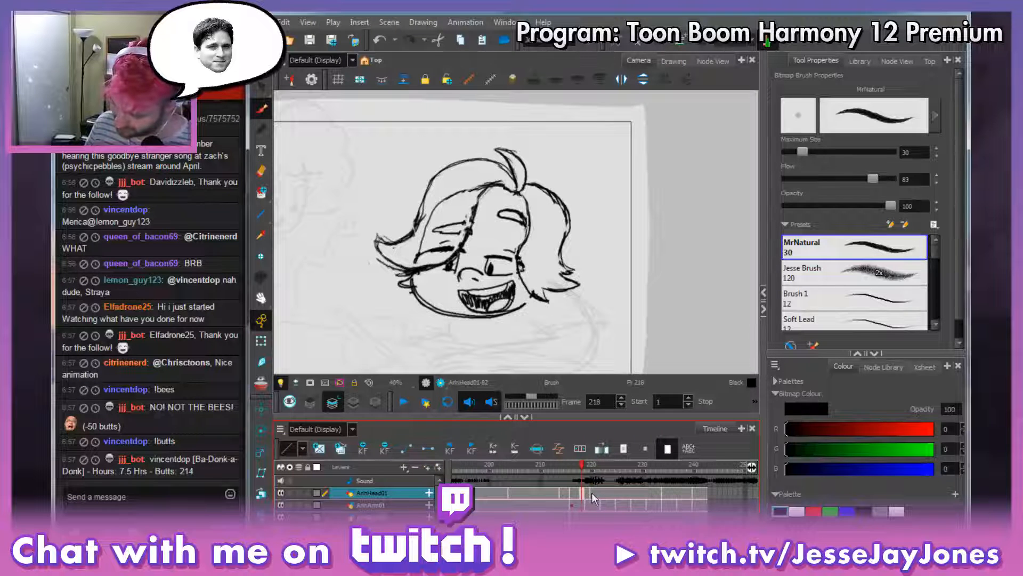
pyautogui.press('g')
pyautogui.press('f')
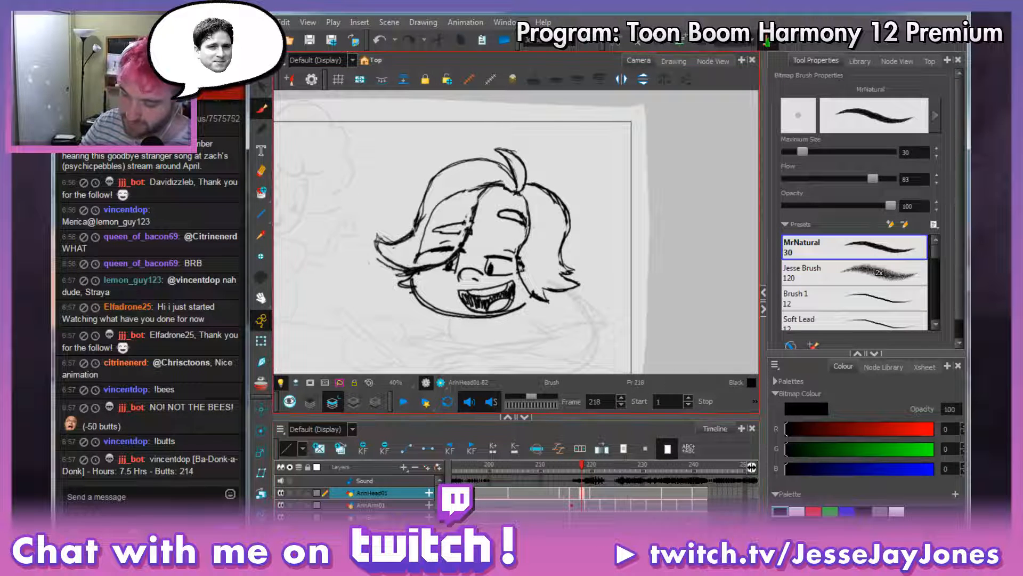
# Nudge the whole head at frame 218 slightly down and left, then cut out and delete its right-side hair and top tuft.
pyautogui.hotkey('alt', 't')
pyautogui.moveTo(426, 137)
pyautogui.mouseDown()
pyautogui.moveTo(354, 338)
pyautogui.moveTo(487, 107)
pyautogui.moveTo(424, 136)
pyautogui.mouseUp()
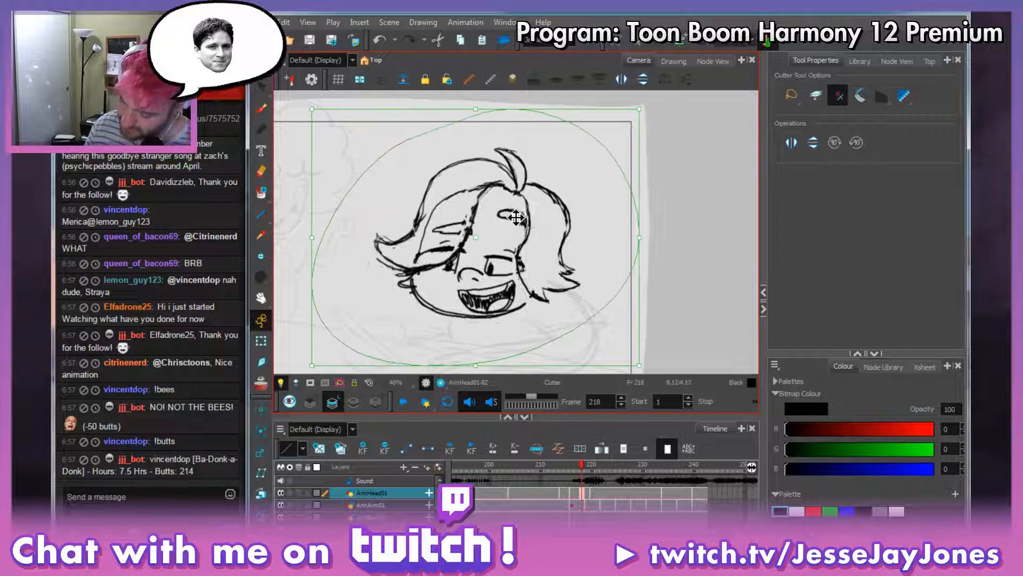
pyautogui.moveTo(514, 217); pyautogui.dragTo(511, 220)
pyautogui.click(664, 218)
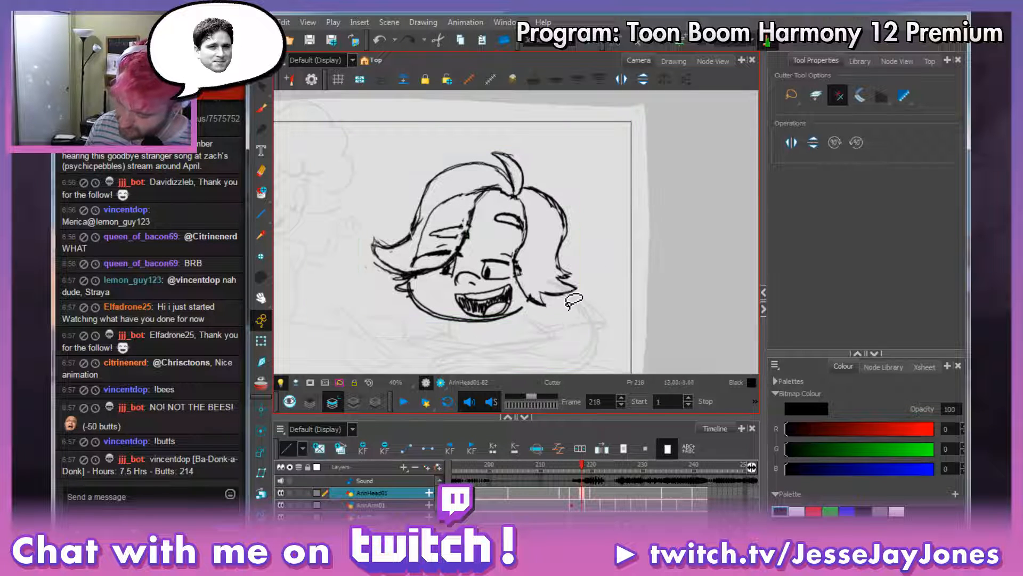
pyautogui.moveTo(558, 310)
pyautogui.mouseDown()
pyautogui.moveTo(514, 288)
pyautogui.moveTo(526, 229)
pyautogui.moveTo(519, 208)
pyautogui.moveTo(488, 209)
pyautogui.moveTo(489, 156)
pyautogui.moveTo(549, 141)
pyautogui.moveTo(624, 217)
pyautogui.moveTo(608, 305)
pyautogui.moveTo(570, 310)
pyautogui.mouseUp()
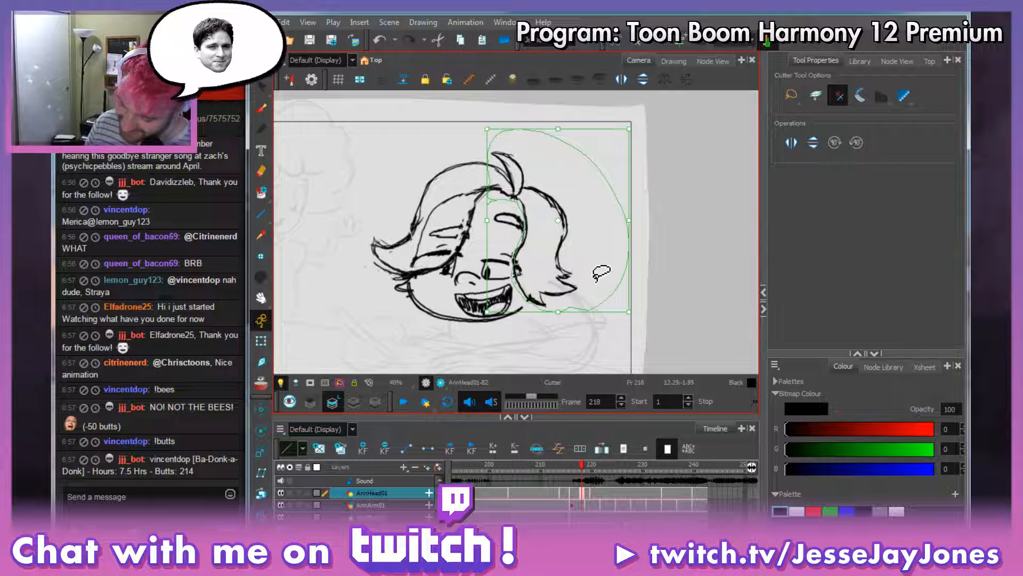
pyautogui.press('Delete')
# Brush in new right-side hair on the open-mouth head at frame 219, using the onion-skinned neighbouring frames as a guide.
pyautogui.click(262, 111)
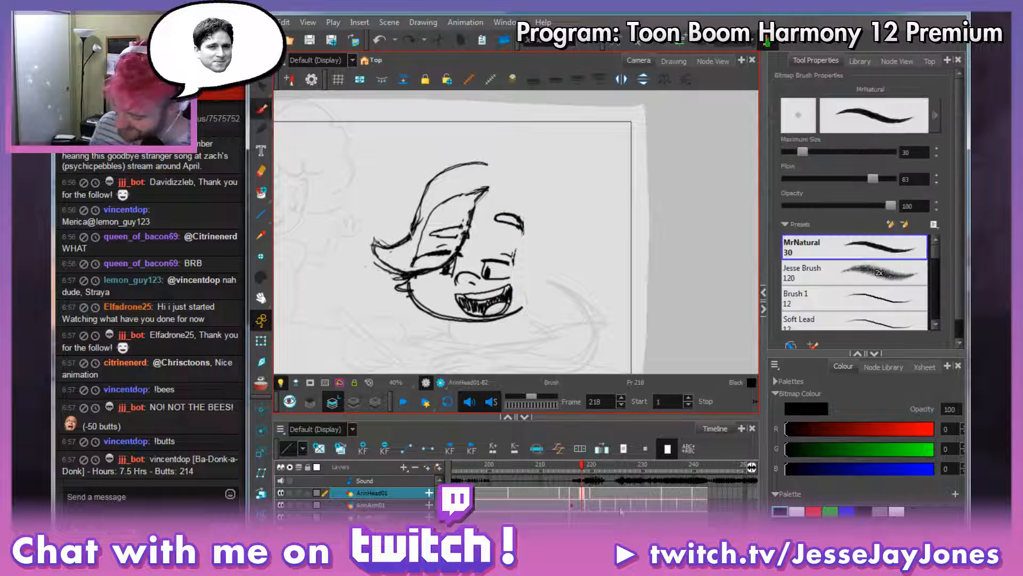
pyautogui.click(262, 383)
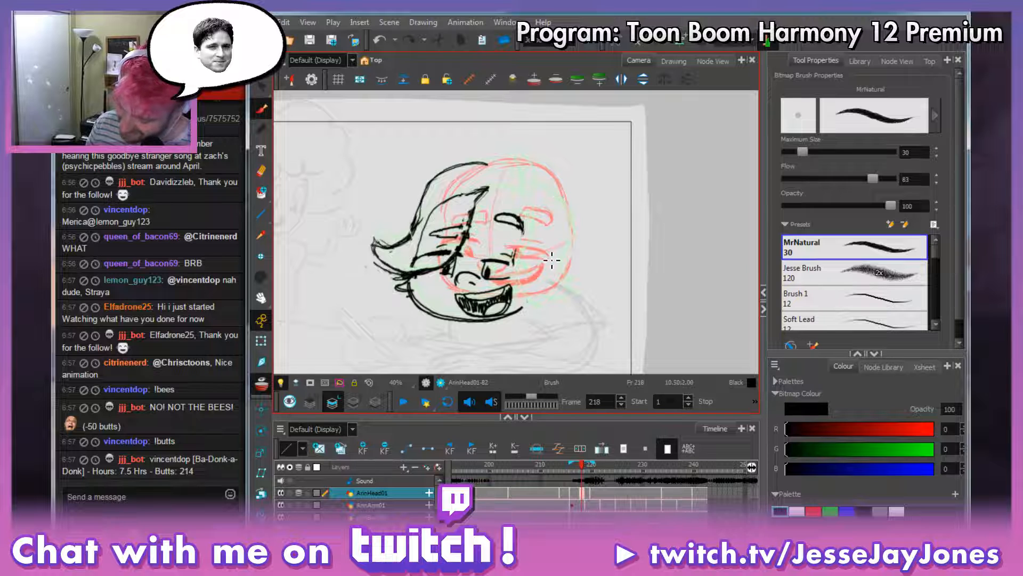
pyautogui.hotkey('alt', 's')
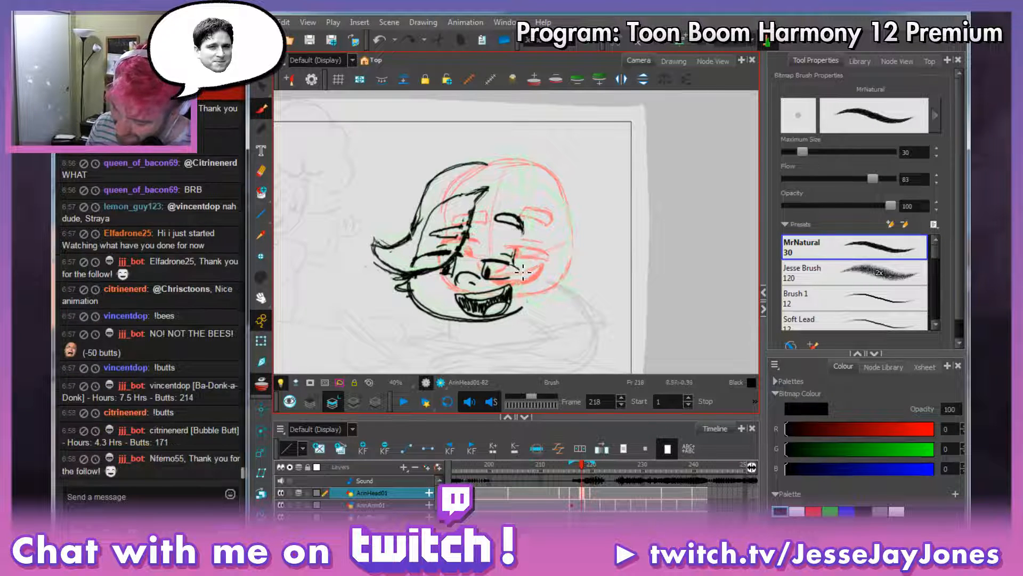
pyautogui.moveTo(514, 280); pyautogui.dragTo(521, 278)
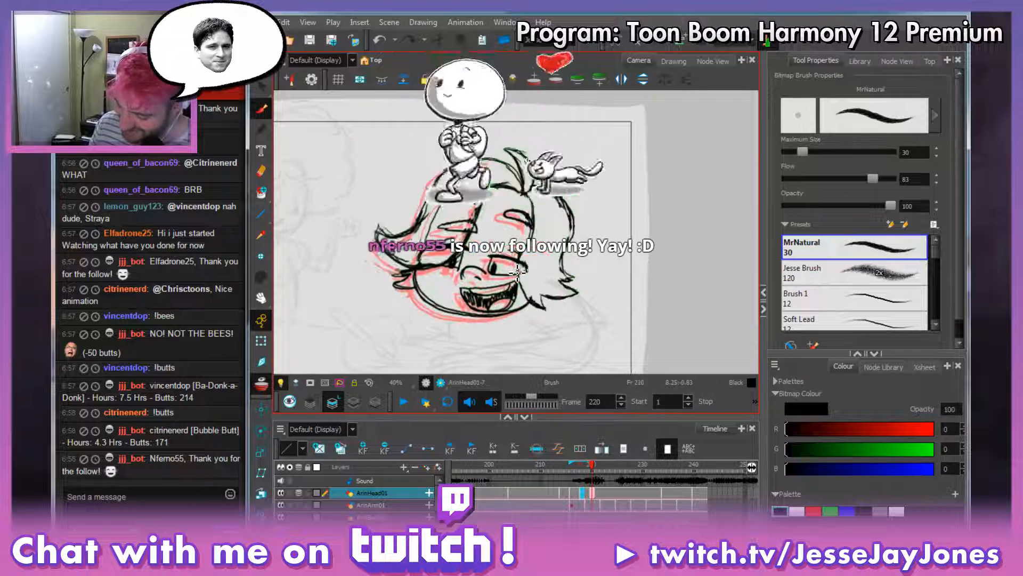
pyautogui.press(',')
pyautogui.press('.')
pyautogui.press('.')
pyautogui.press('.')
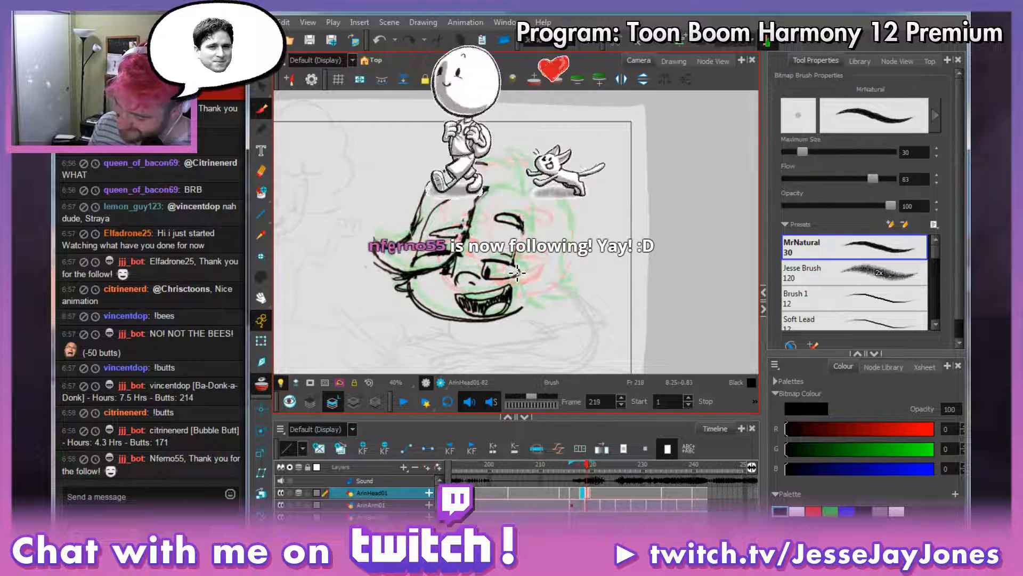
pyautogui.press(',')
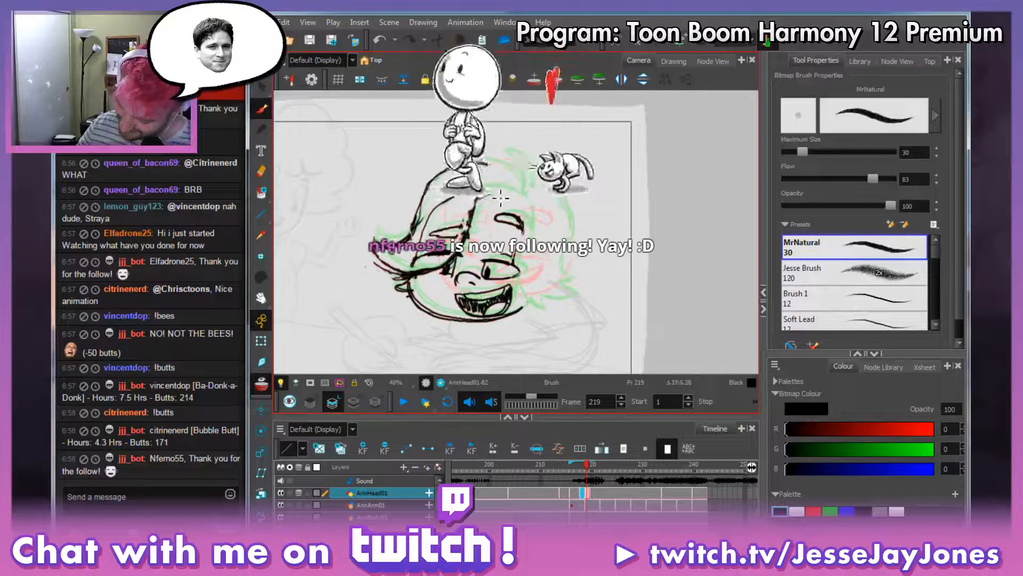
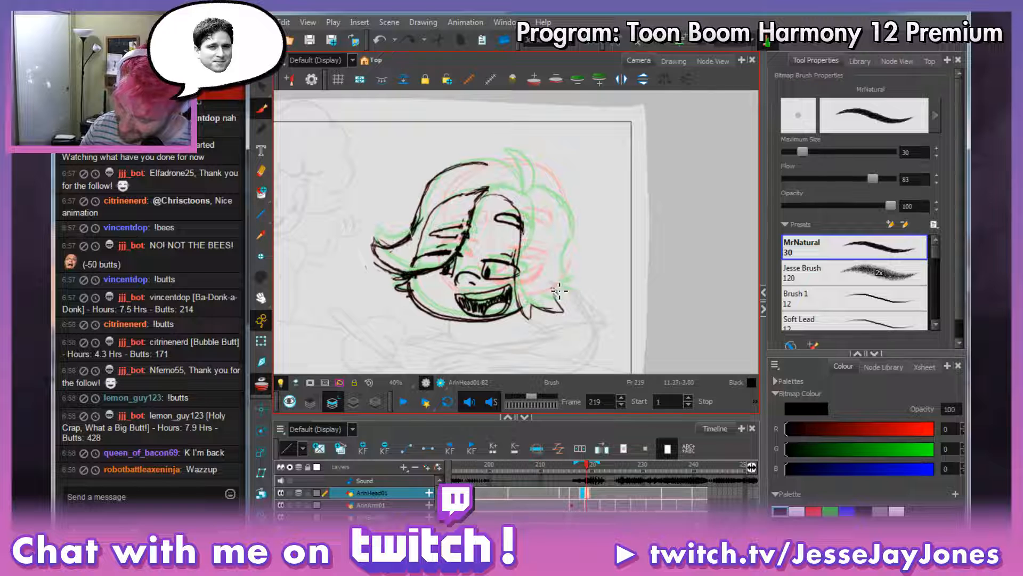
pyautogui.moveTo(565, 292)
pyautogui.mouseDown()
pyautogui.moveTo(577, 300)
pyautogui.moveTo(555, 277)
pyautogui.moveTo(561, 227)
pyautogui.mouseUp()
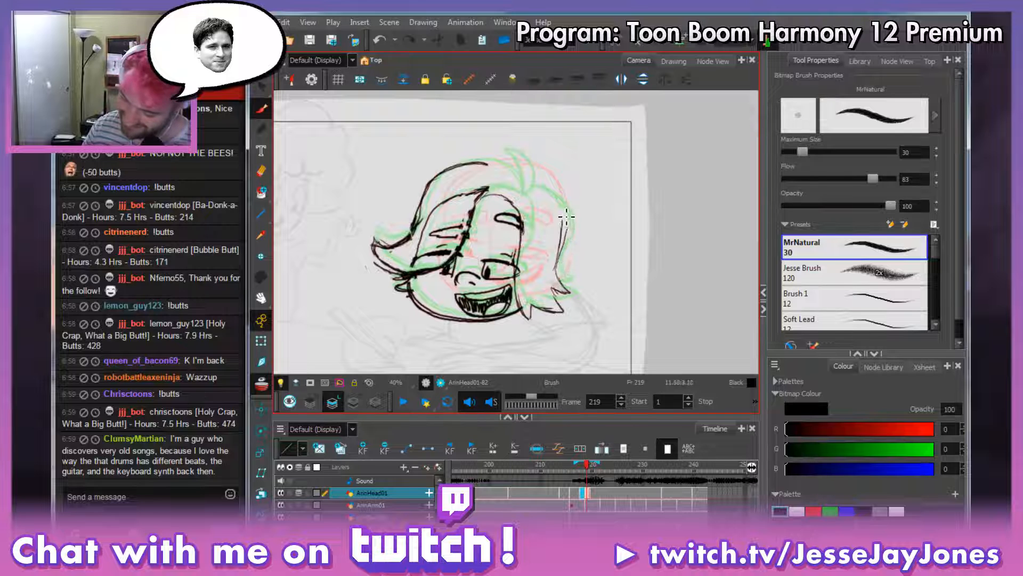
pyautogui.moveTo(565, 235)
pyautogui.mouseDown()
pyautogui.moveTo(543, 192)
pyautogui.moveTo(553, 196)
pyautogui.moveTo(506, 188)
pyautogui.moveTo(552, 196)
pyautogui.mouseUp()
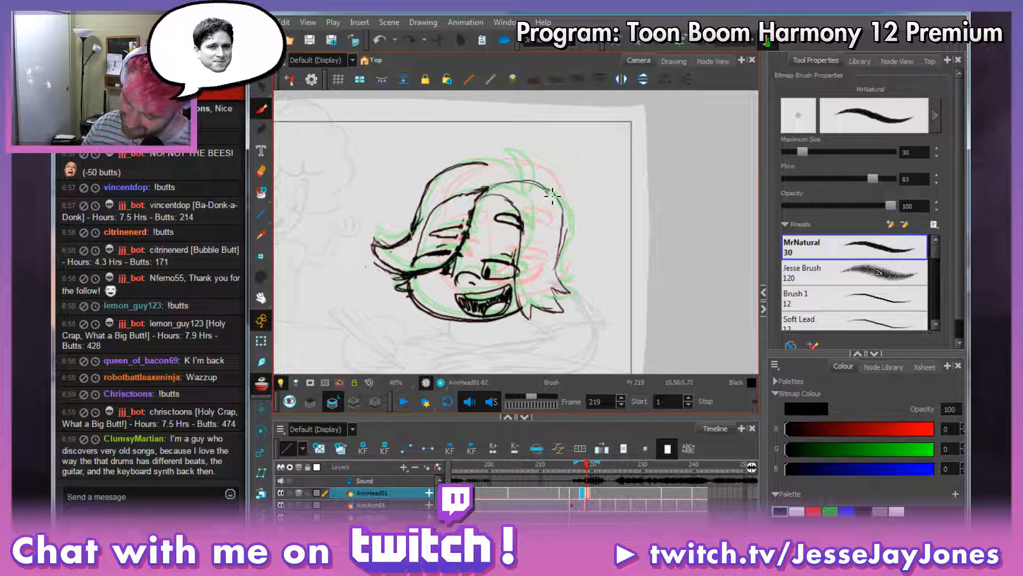
pyautogui.moveTo(565, 234); pyautogui.dragTo(560, 271)
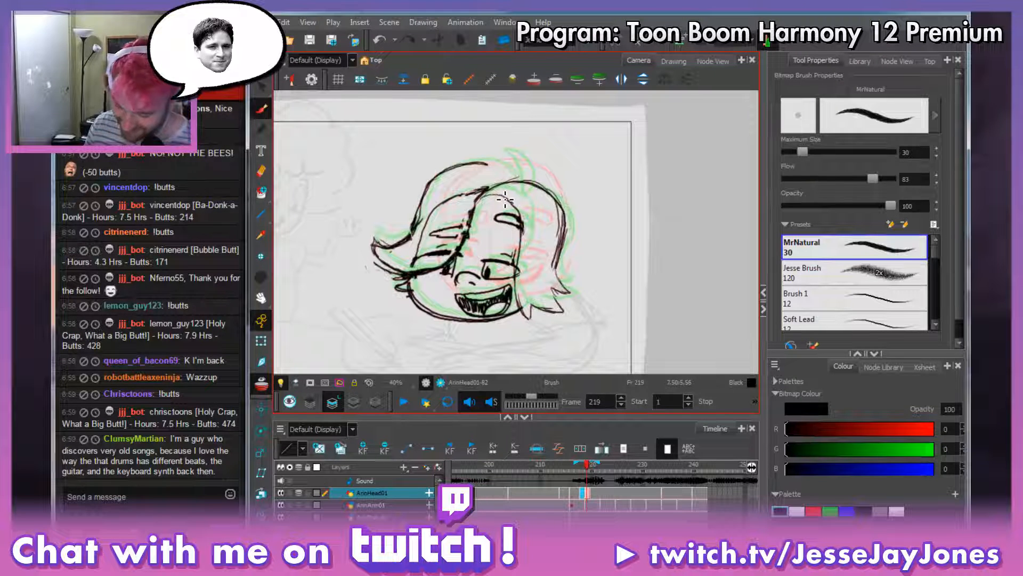
pyautogui.press('space')
pyautogui.moveTo(558, 227); pyautogui.dragTo(553, 232)
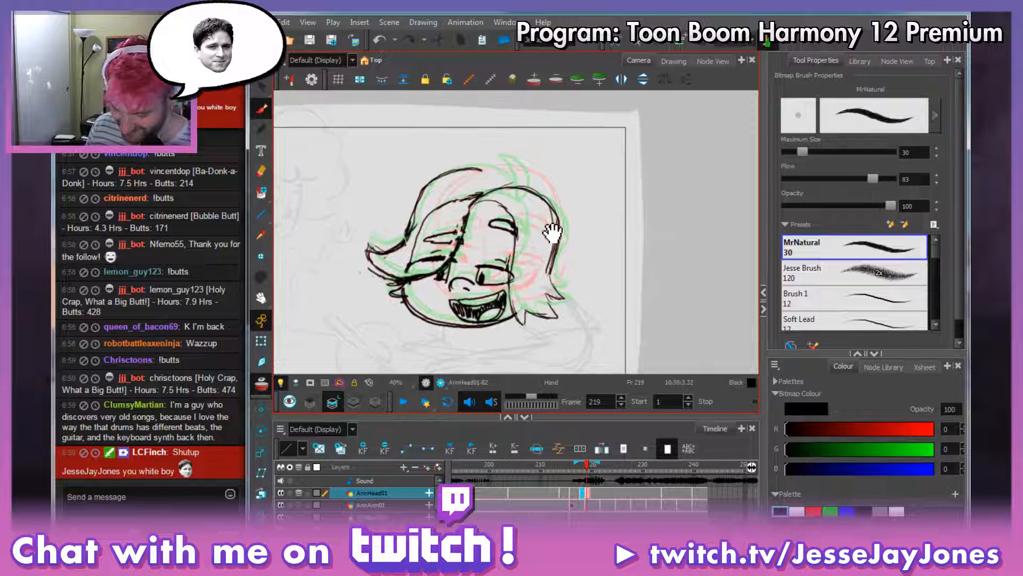
pyautogui.press('space')
pyautogui.moveTo(543, 298)
pyautogui.mouseDown()
pyautogui.moveTo(536, 288)
pyautogui.moveTo(519, 303)
pyautogui.mouseUp()
pyautogui.click(582, 494)
pyautogui.click(587, 498)
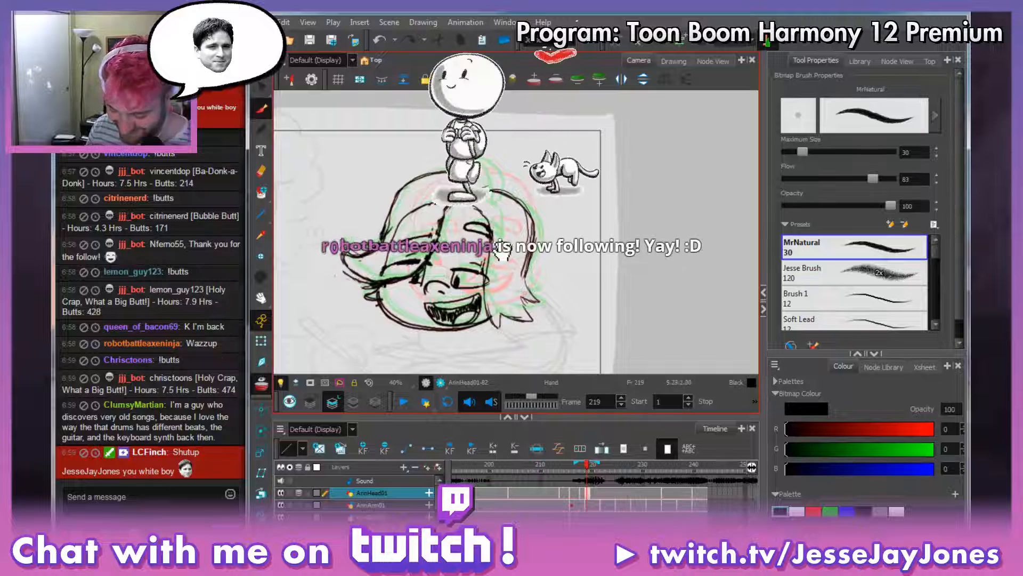
pyautogui.press('space')
pyautogui.moveTo(513, 248); pyautogui.dragTo(471, 248)
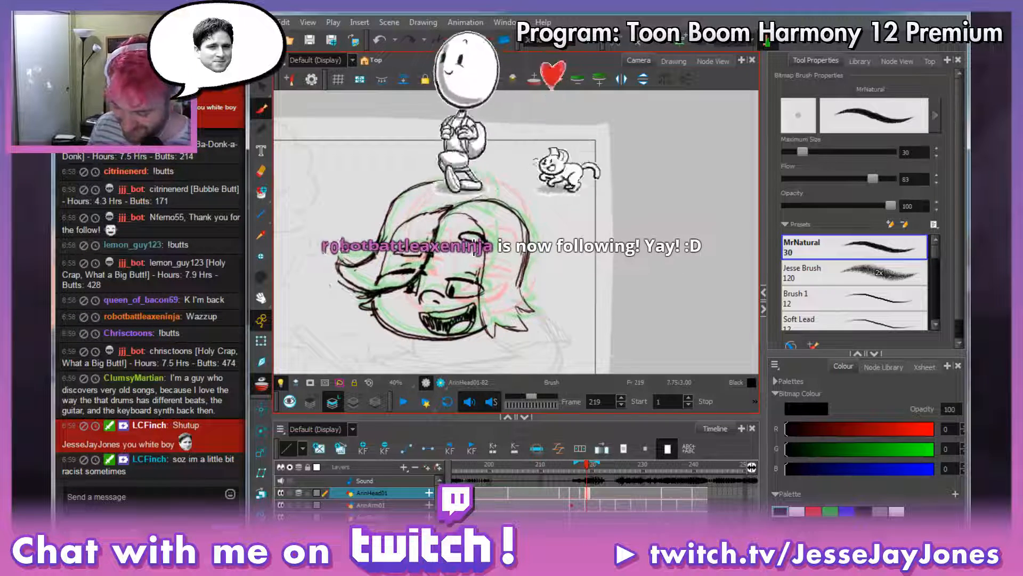
pyautogui.moveTo(533, 251); pyautogui.dragTo(528, 251)
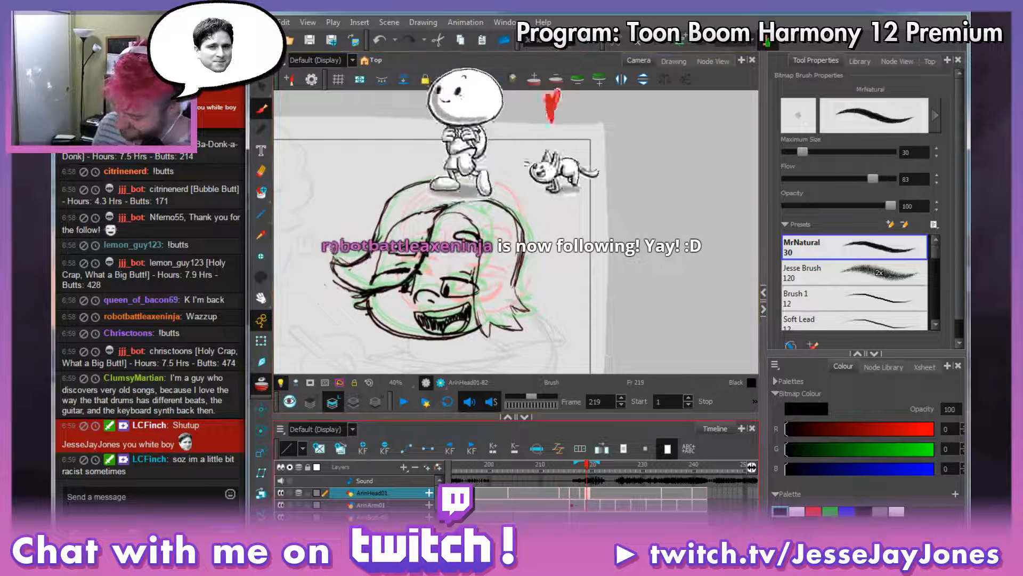
pyautogui.hotkey('alt', 'Tab')
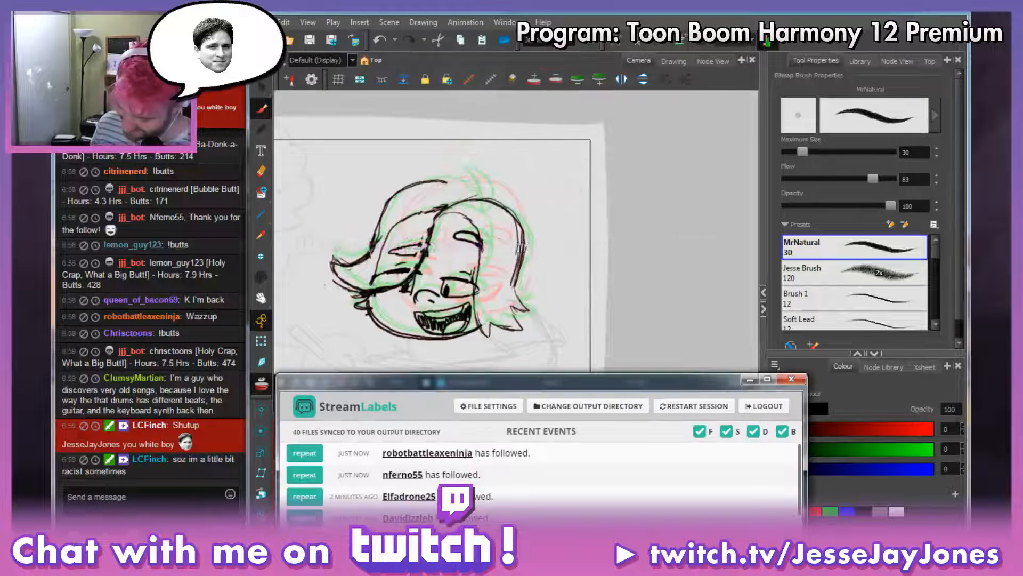
pyautogui.hotkey('alt', 'Tab')
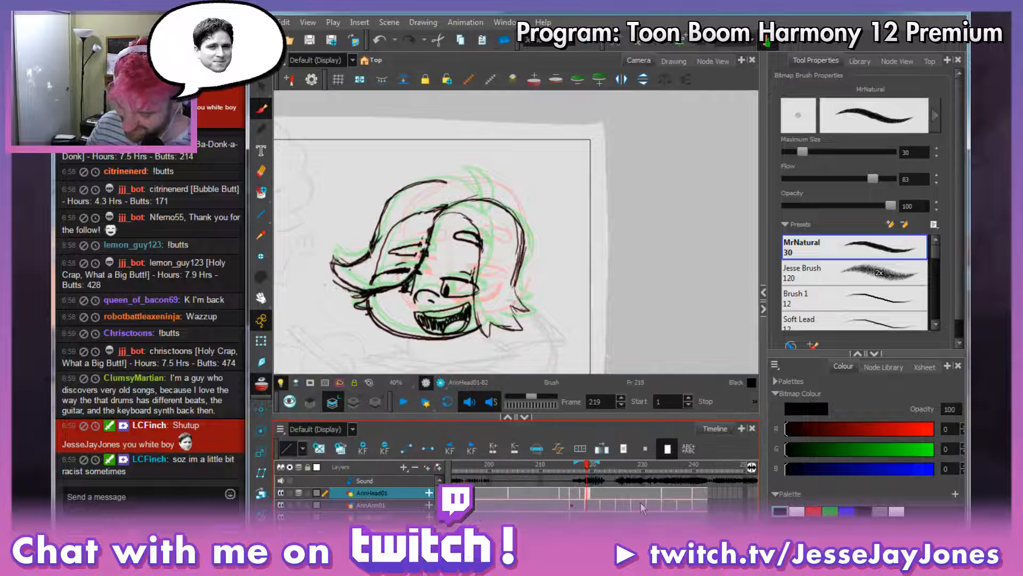
pyautogui.scroll(1, 451, 269)
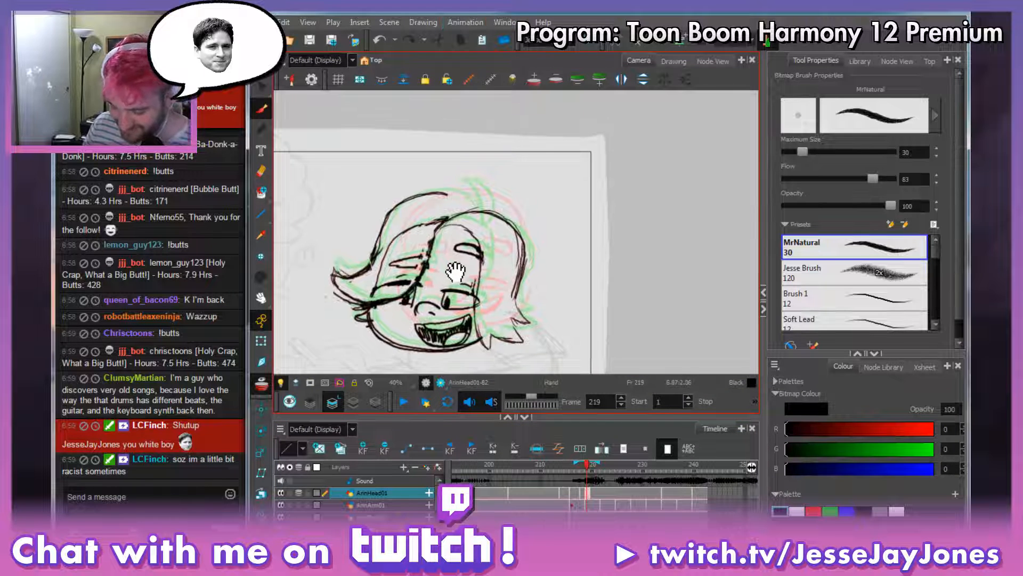
pyautogui.moveTo(457, 270); pyautogui.dragTo(523, 276)
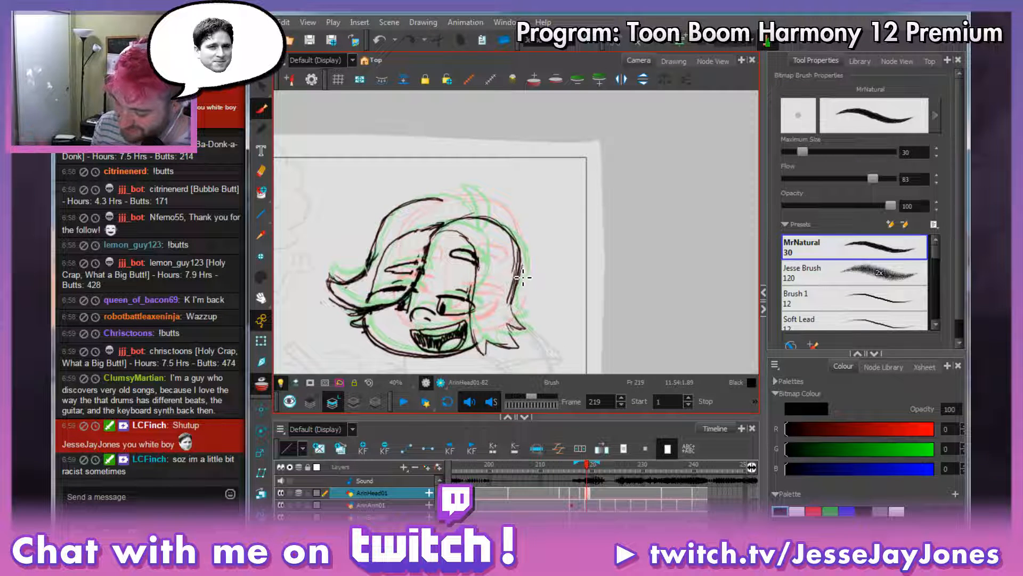
# Flip between frames 219 and 220 to check how the redrawn hair moves into the next head pose.
pyautogui.press(',')
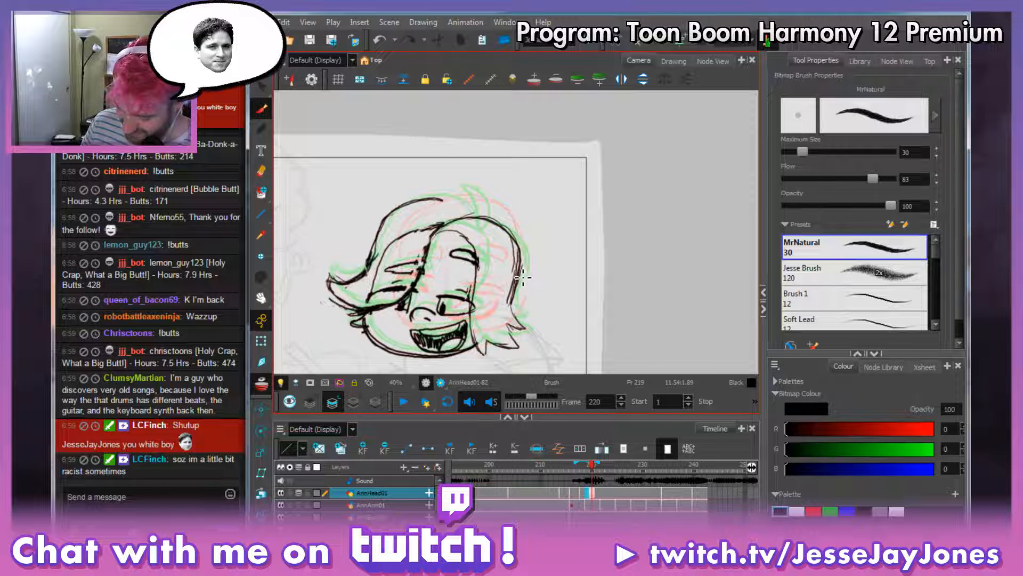
pyautogui.press('.')
pyautogui.press(',')
pyautogui.press('.')
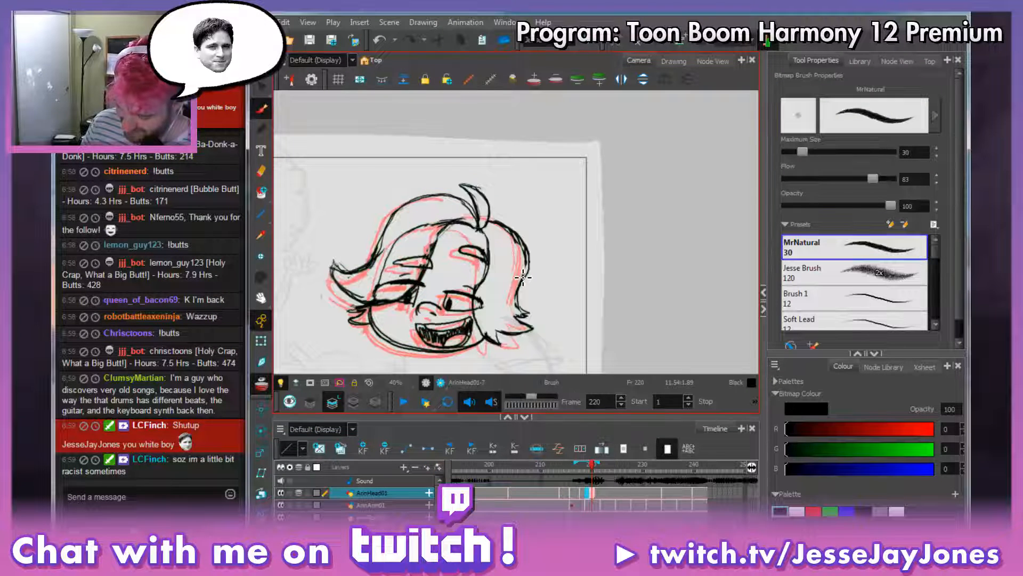
pyautogui.press(',')
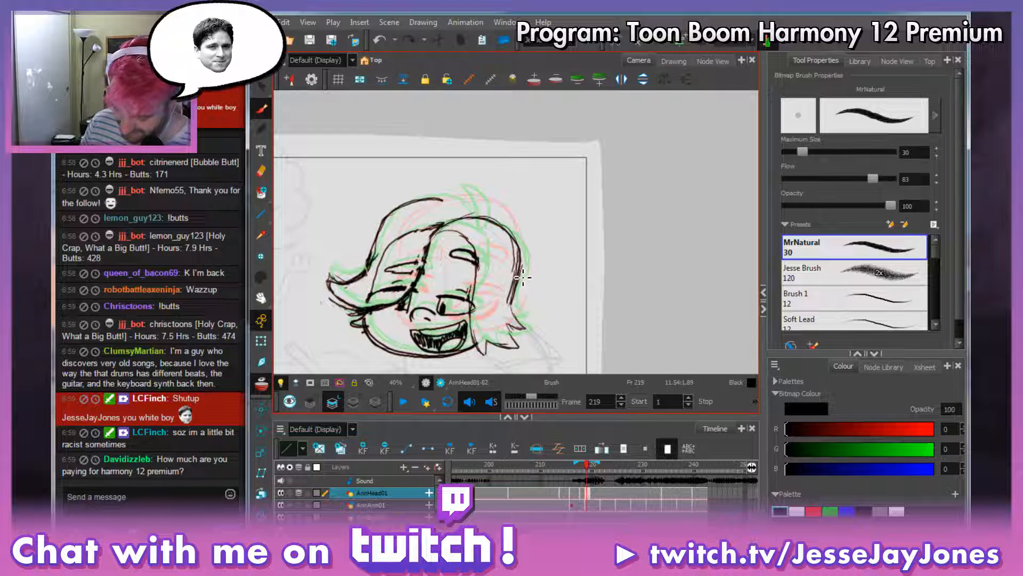
pyautogui.hotkey('alt', 's')
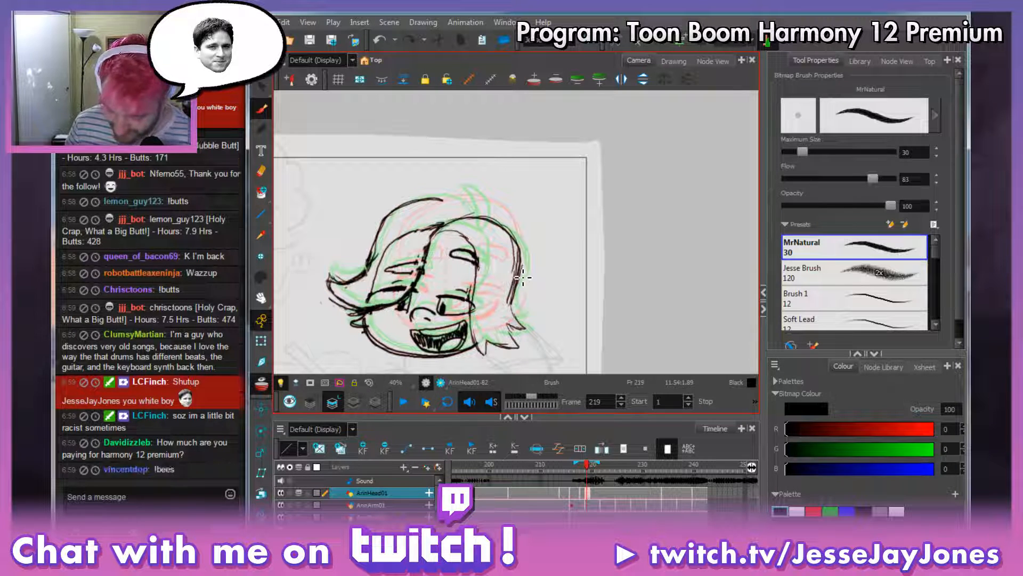
pyautogui.moveTo(522, 277); pyautogui.dragTo(576, 264)
# Cut out and delete the left hair flick and upper-left hair outline of the head at frame 218.
pyautogui.moveTo(586, 465)
pyautogui.mouseDown()
pyautogui.moveTo(558, 470)
pyautogui.moveTo(587, 475)
pyautogui.moveTo(575, 478)
pyautogui.moveTo(585, 479)
pyautogui.moveTo(580, 496)
pyautogui.mouseUp()
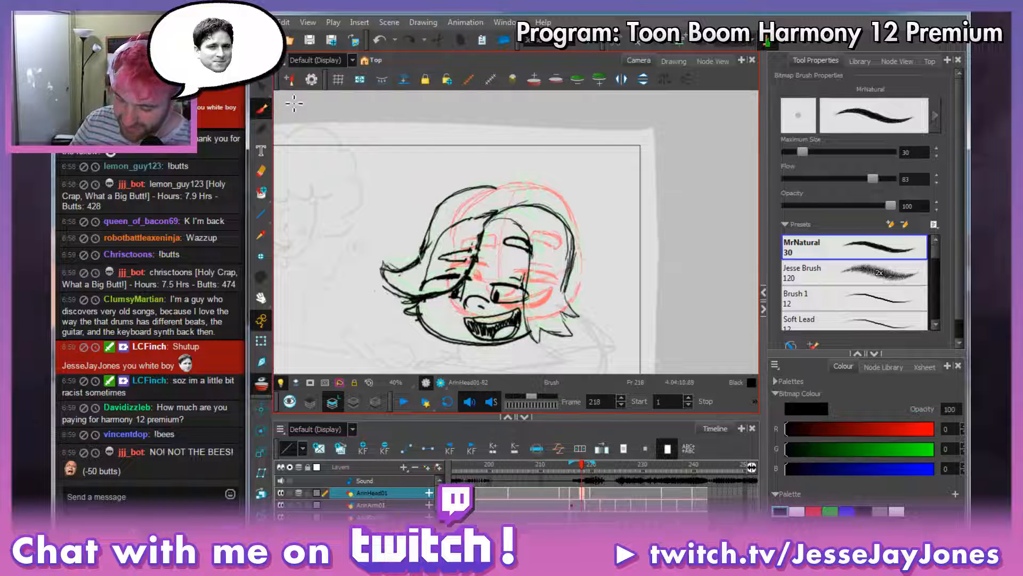
pyautogui.hotkey('alt', 't')
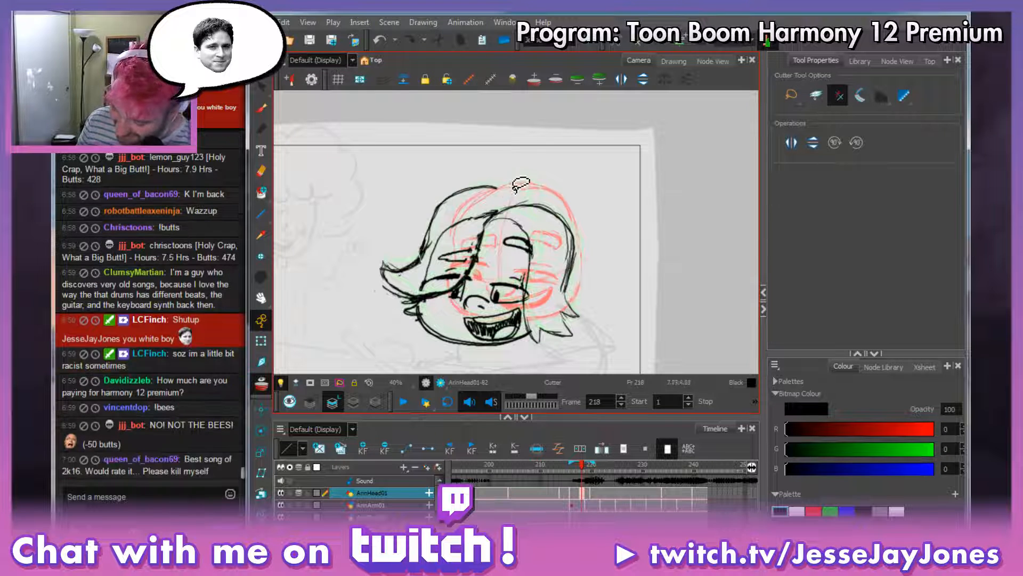
pyautogui.moveTo(508, 194)
pyautogui.mouseDown()
pyautogui.moveTo(443, 228)
pyautogui.moveTo(418, 277)
pyautogui.moveTo(420, 301)
pyautogui.moveTo(454, 294)
pyautogui.moveTo(483, 224)
pyautogui.moveTo(498, 219)
pyautogui.moveTo(480, 269)
pyautogui.moveTo(453, 299)
pyautogui.moveTo(375, 299)
pyautogui.moveTo(366, 260)
pyautogui.moveTo(426, 177)
pyautogui.moveTo(477, 155)
pyautogui.moveTo(525, 187)
pyautogui.moveTo(484, 177)
pyautogui.moveTo(349, 362)
pyautogui.moveTo(620, 316)
pyautogui.moveTo(504, 157)
pyautogui.mouseUp()
pyautogui.press('Delete')
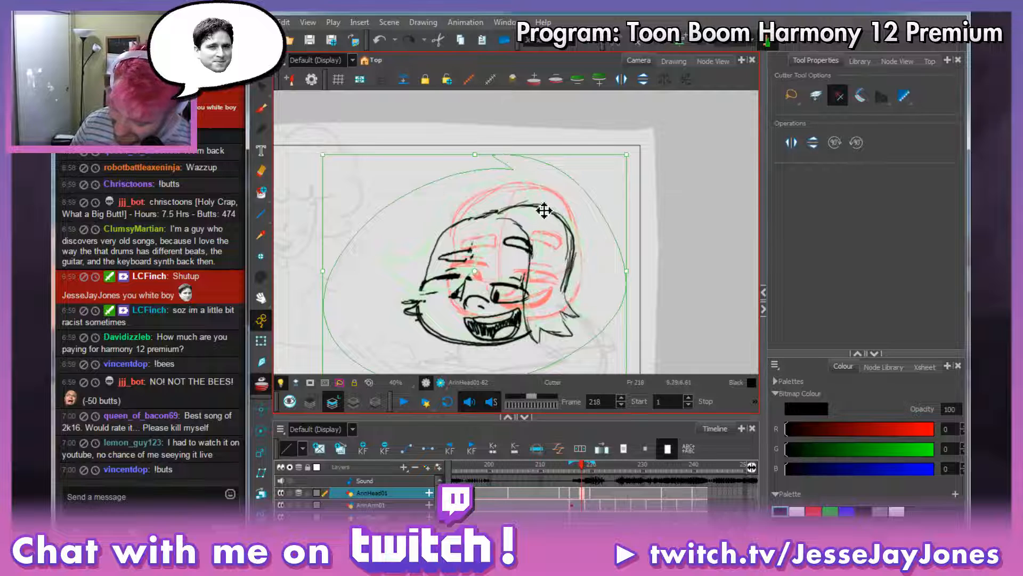
# Nudge the remaining face and right-side hair slightly to the right at frame 218 and return to the Brush tool.
pyautogui.moveTo(544, 210); pyautogui.dragTo(555, 208)
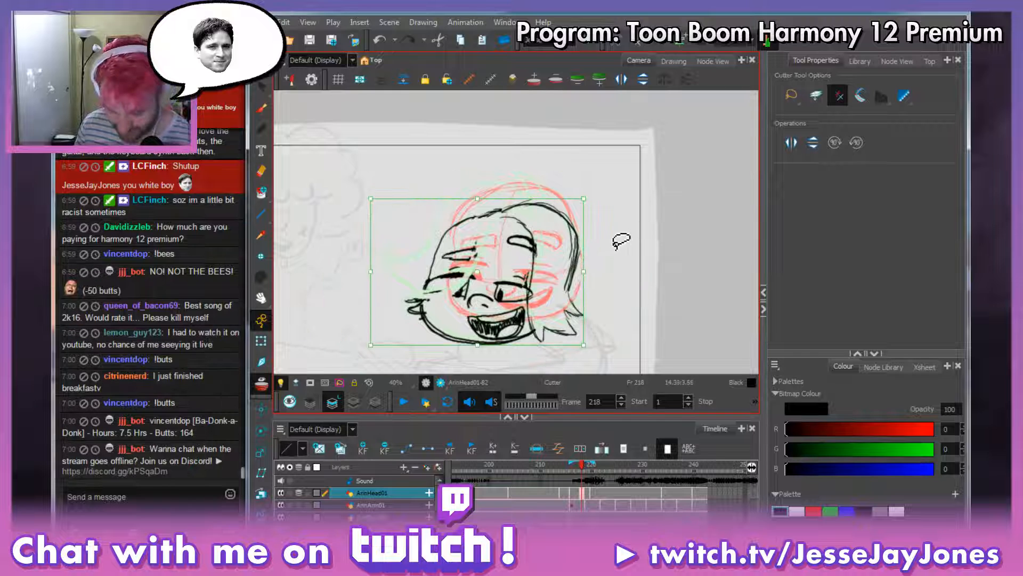
pyautogui.click(618, 241)
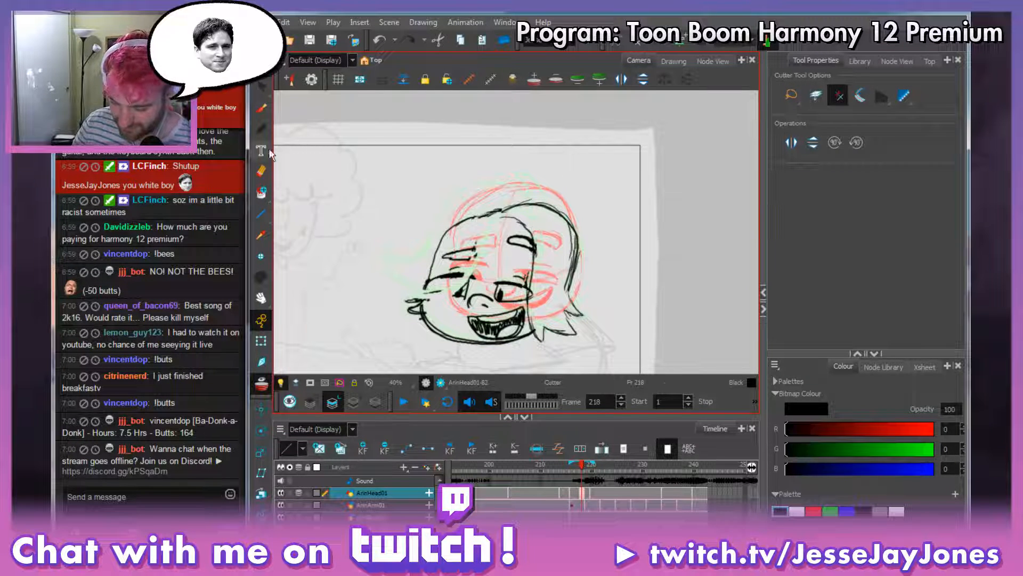
pyautogui.click(261, 110)
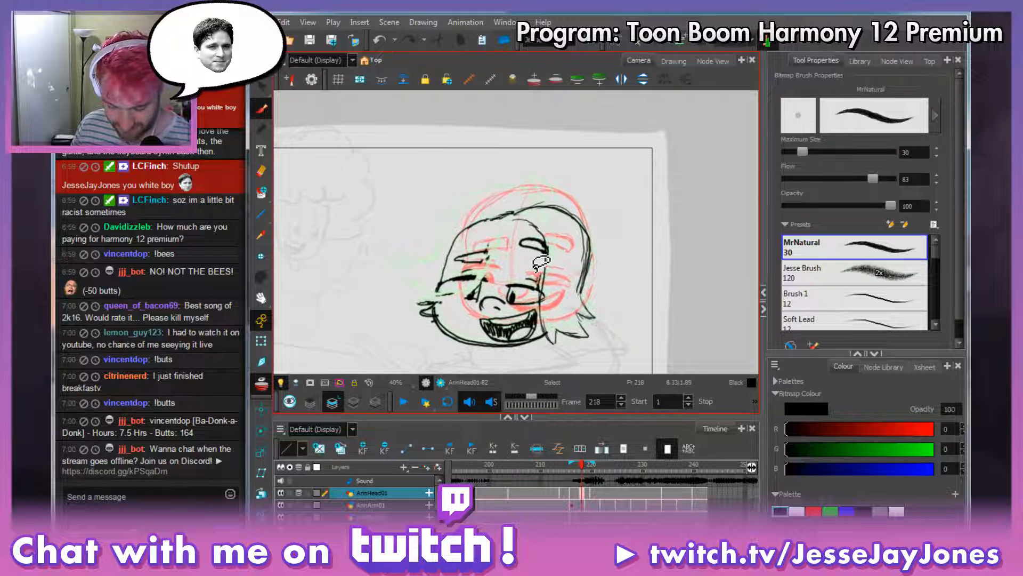
# Brush in the left fringe line and its pointed outward flick on the open-mouth head at frame 219, following the onion-skinned hair.
pyautogui.press('space')
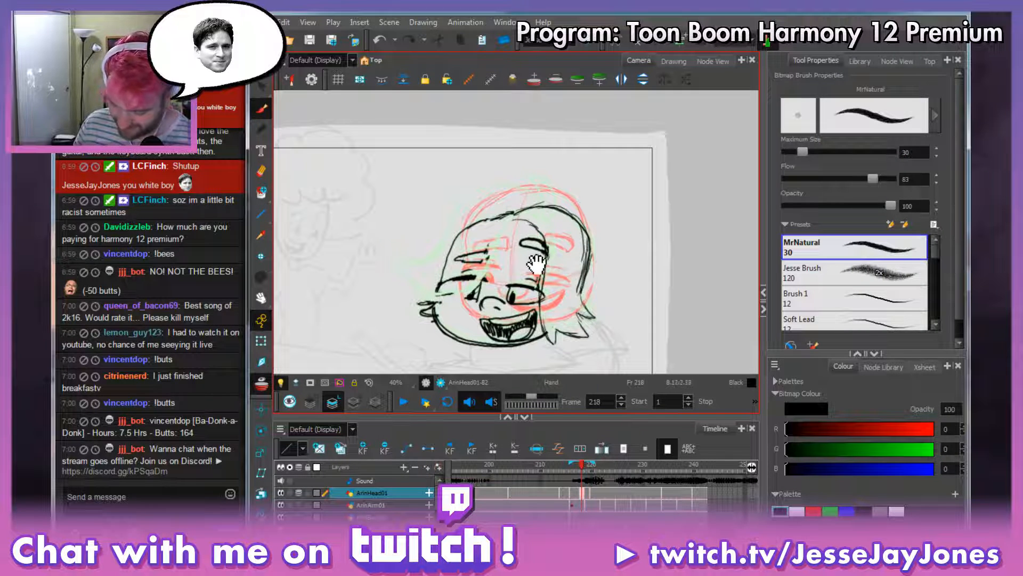
pyautogui.moveTo(538, 263); pyautogui.dragTo(539, 268)
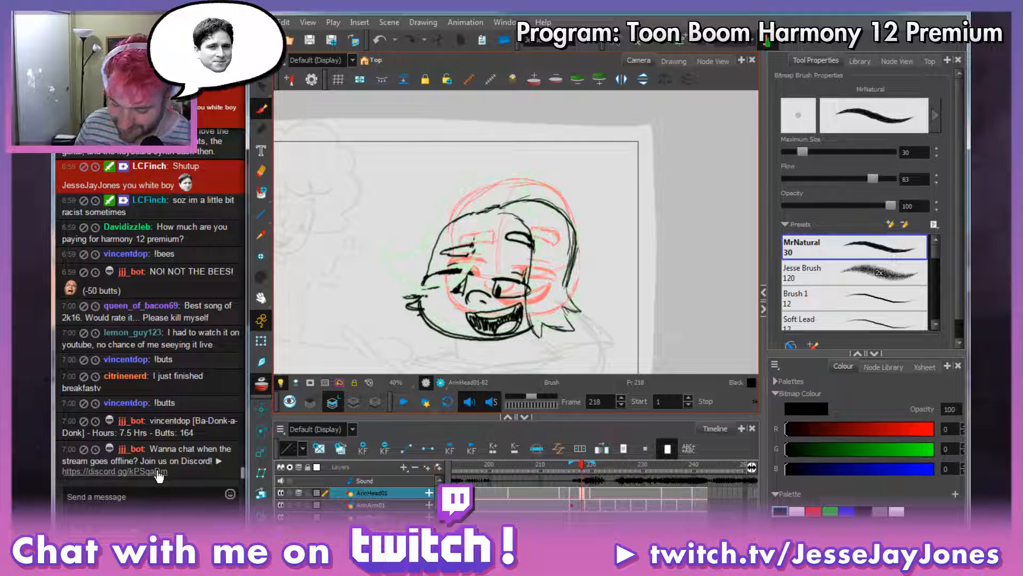
pyautogui.moveTo(159, 475)
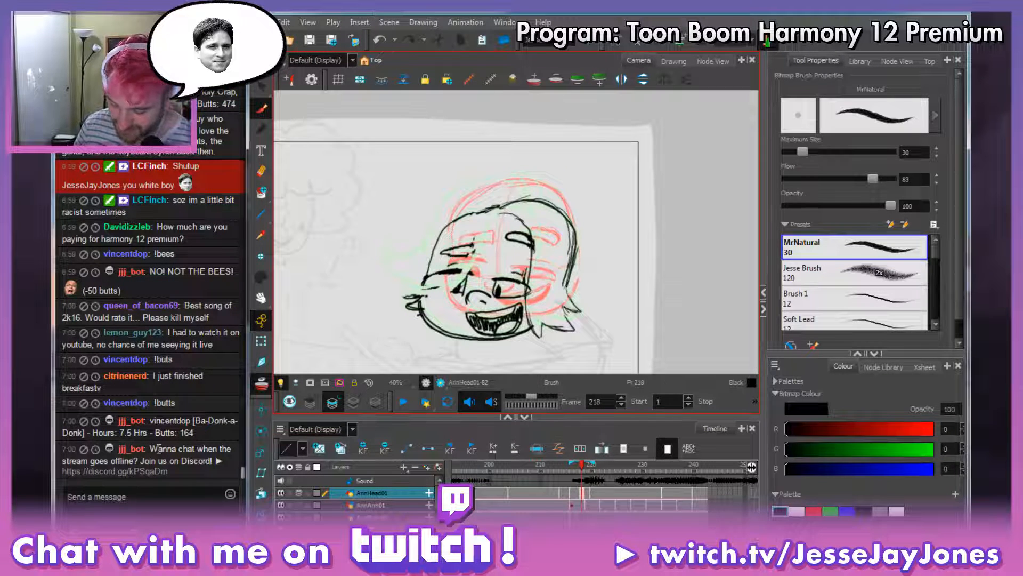
pyautogui.press('space')
pyautogui.moveTo(571, 292)
pyautogui.mouseDown()
pyautogui.moveTo(553, 277)
pyautogui.moveTo(531, 293)
pyautogui.mouseUp()
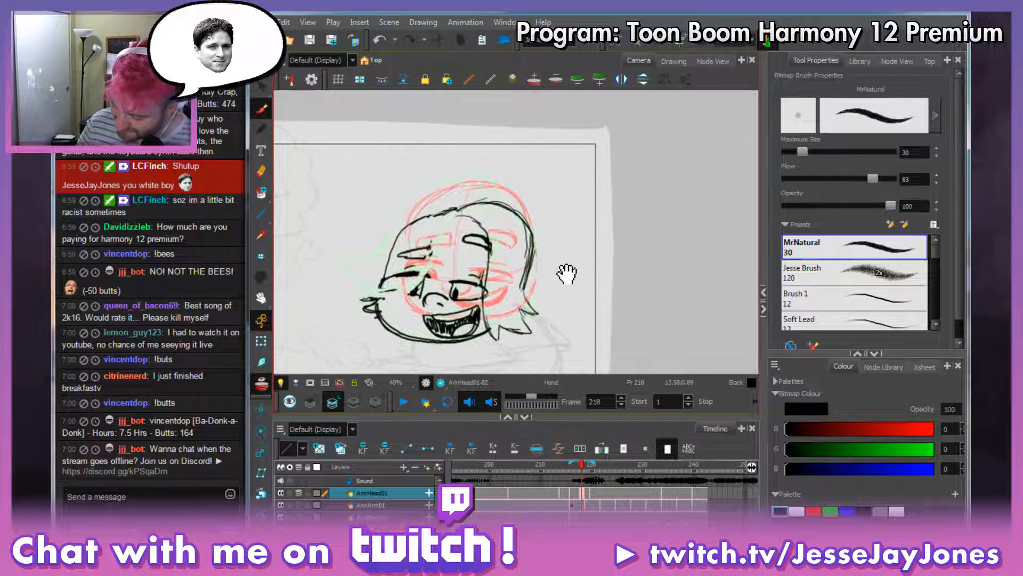
pyautogui.press(',')
pyautogui.press('.')
pyautogui.press('.')
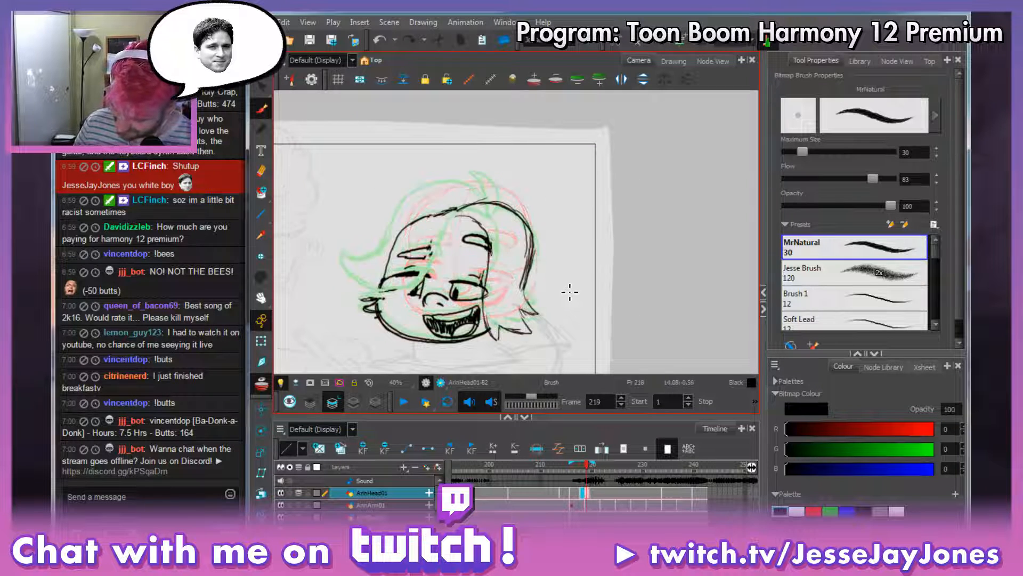
pyautogui.press('.')
pyautogui.press(',')
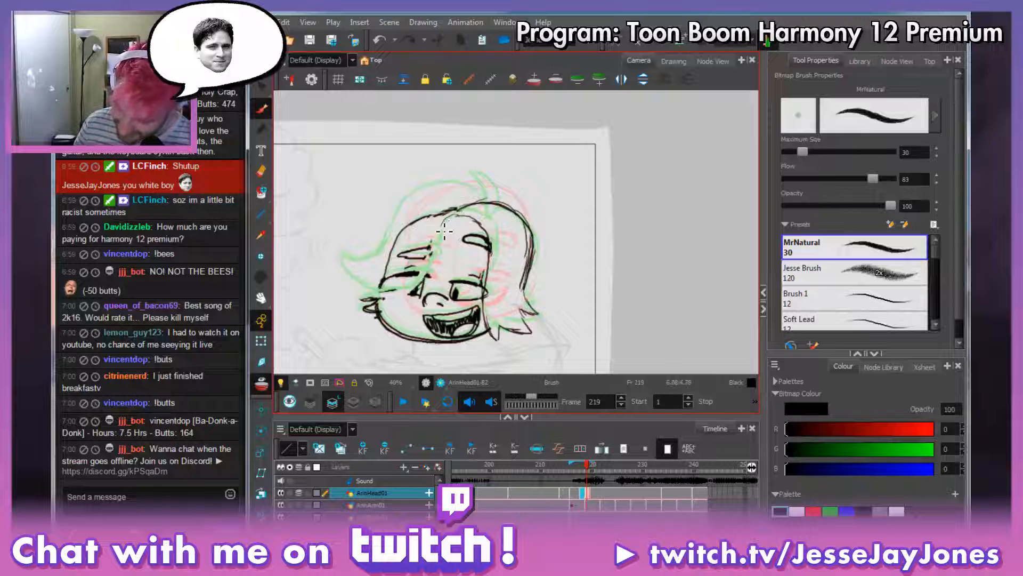
pyautogui.moveTo(444, 231)
pyautogui.mouseDown()
pyautogui.moveTo(424, 281)
pyautogui.moveTo(363, 300)
pyautogui.moveTo(338, 283)
pyautogui.mouseUp()
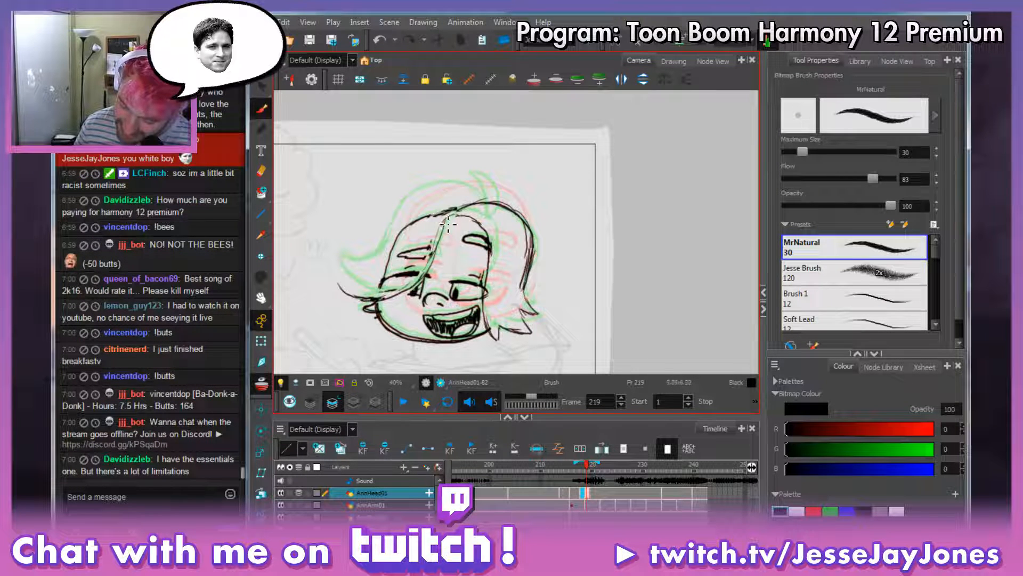
pyautogui.moveTo(456, 216)
pyautogui.mouseDown()
pyautogui.moveTo(421, 279)
pyautogui.moveTo(360, 296)
pyautogui.moveTo(337, 283)
pyautogui.mouseUp()
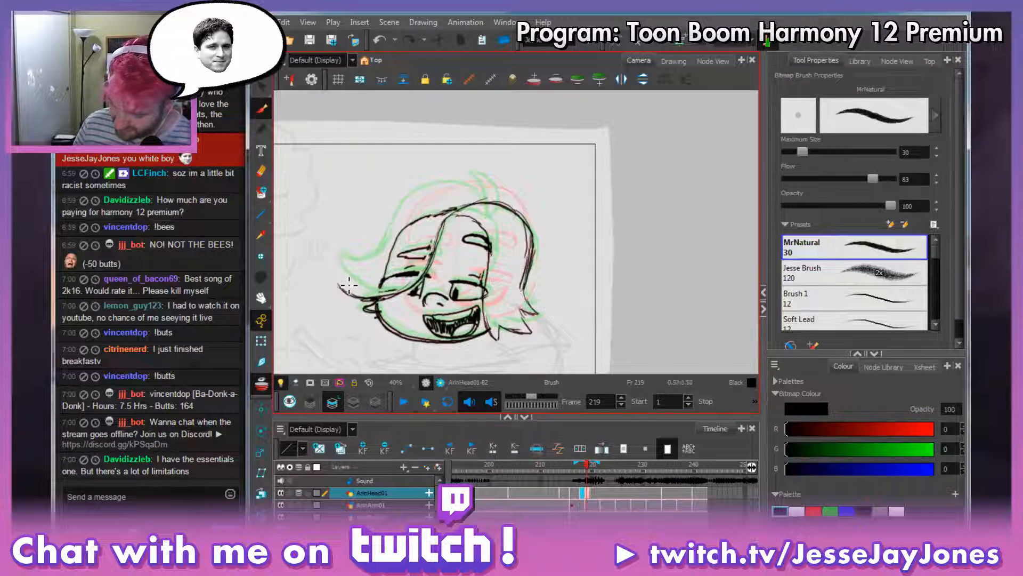
pyautogui.moveTo(337, 284); pyautogui.dragTo(398, 242)
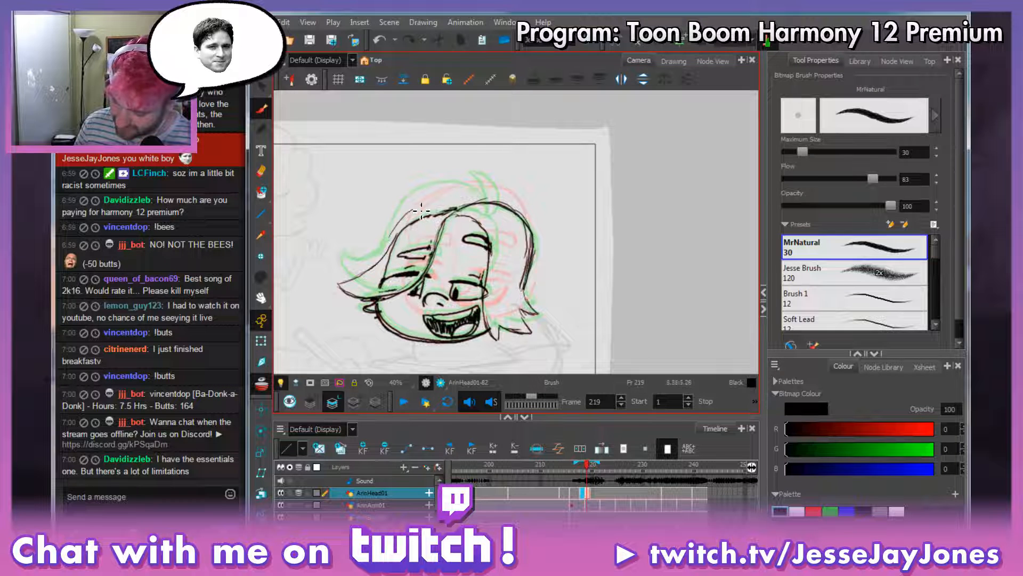
# Brush the upper-left hair outline up to the parting and add the curved tuft on top of the head at frame 219.
pyautogui.moveTo(478, 199)
pyautogui.mouseDown()
pyautogui.moveTo(417, 203)
pyautogui.moveTo(385, 261)
pyautogui.moveTo(341, 287)
pyautogui.moveTo(378, 264)
pyautogui.moveTo(401, 218)
pyautogui.moveTo(443, 195)
pyautogui.moveTo(478, 198)
pyautogui.mouseUp()
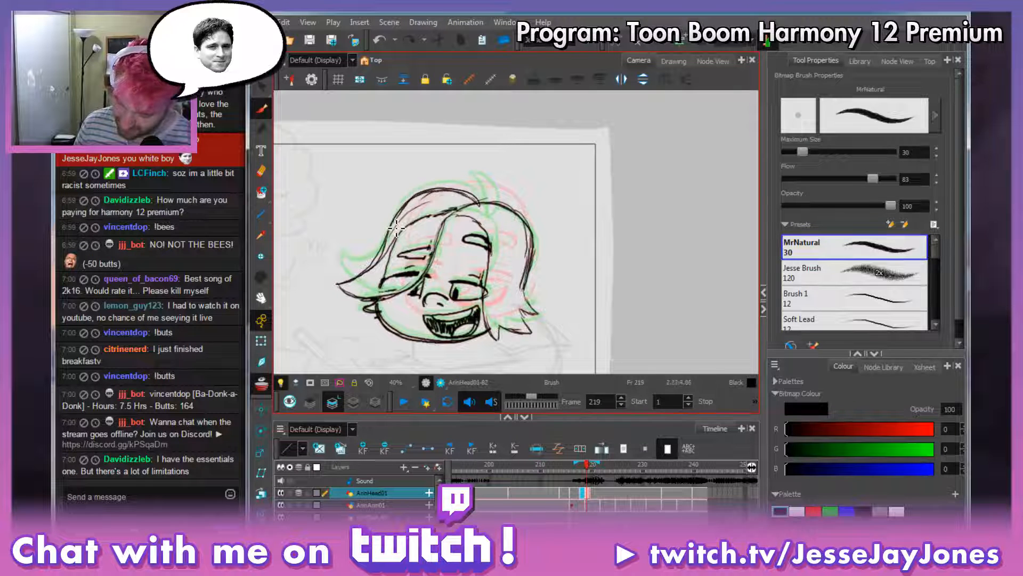
pyautogui.moveTo(396, 229); pyautogui.dragTo(349, 271)
pyautogui.moveTo(534, 214); pyautogui.dragTo(521, 229)
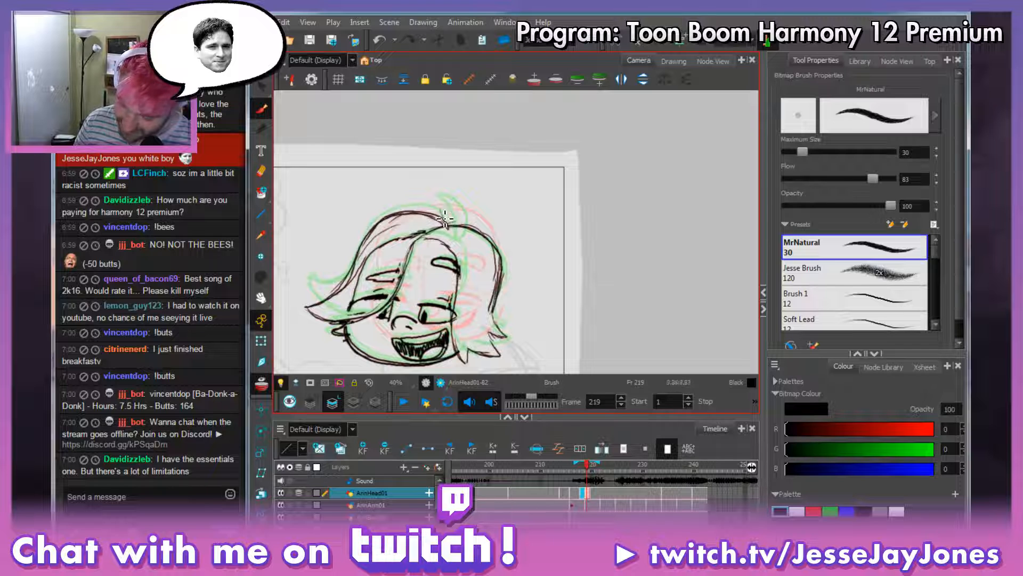
pyautogui.moveTo(447, 221)
pyautogui.mouseDown()
pyautogui.moveTo(466, 209)
pyautogui.moveTo(450, 198)
pyautogui.moveTo(461, 225)
pyautogui.moveTo(423, 197)
pyautogui.mouseUp()
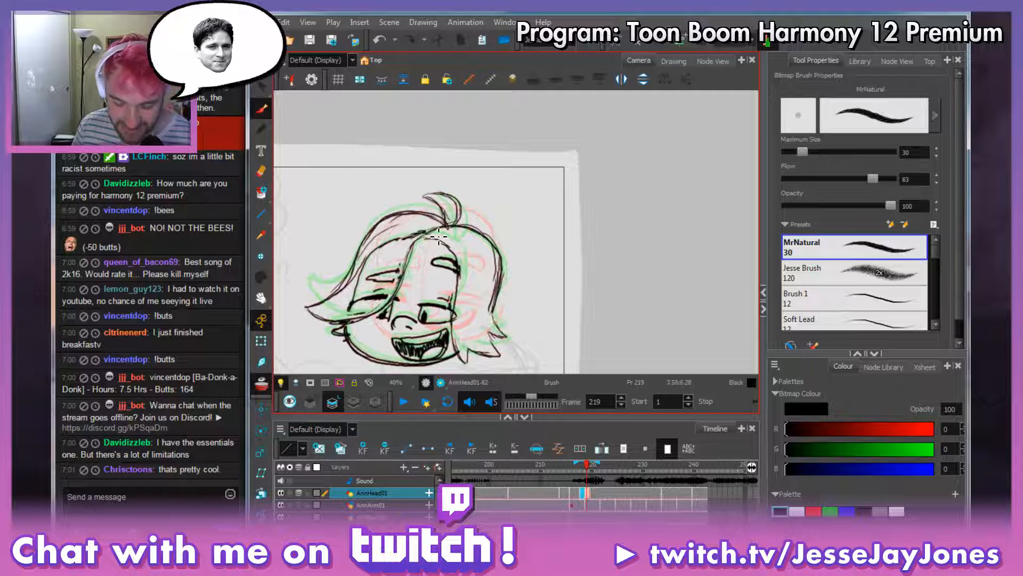
pyautogui.moveTo(564, 253); pyautogui.dragTo(569, 226)
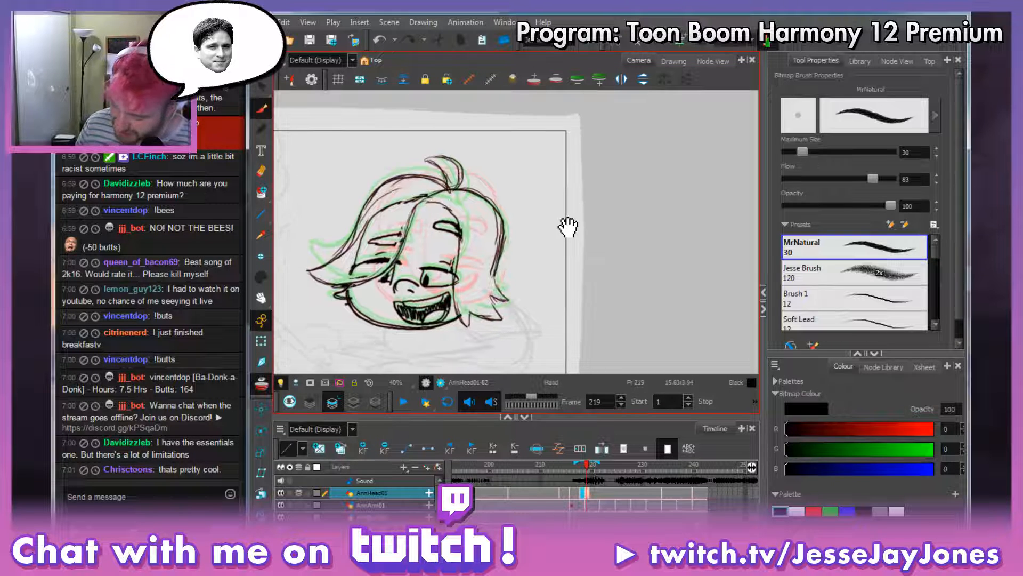
# Flip back and forth through frames 218 to 221 to check how the redrawn hair moves between head poses.
pyautogui.press(',')
pyautogui.press('.')
pyautogui.press('.')
pyautogui.press(',')
pyautogui.press(',')
pyautogui.press(',')
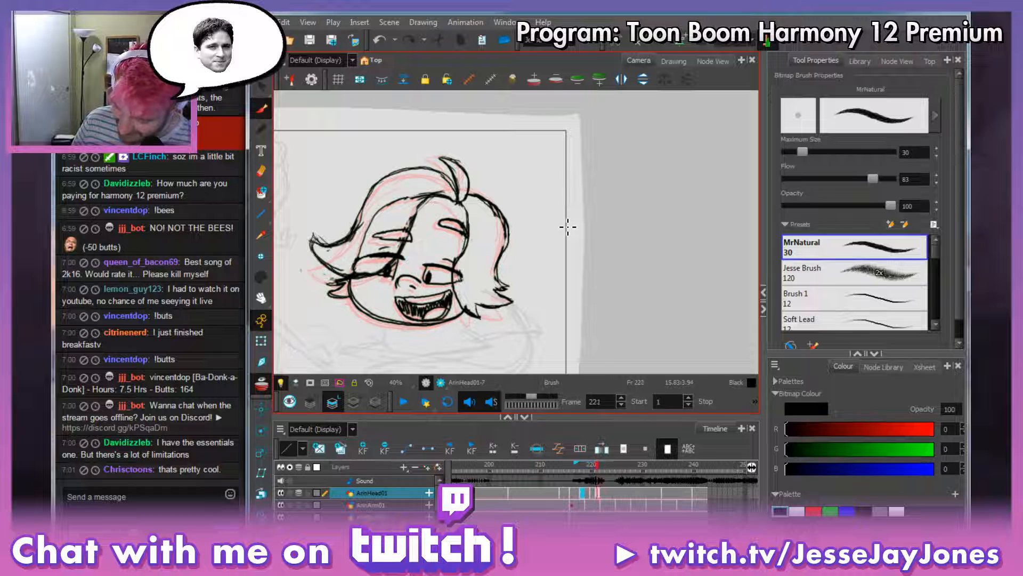
pyautogui.press('.')
pyautogui.press('.')
pyautogui.press('.')
pyautogui.press('.')
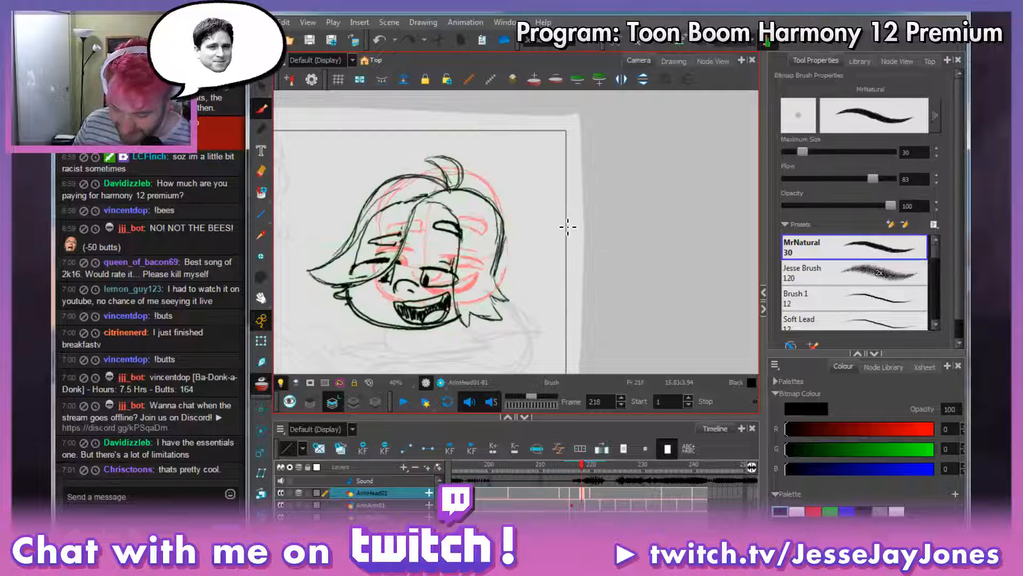
pyautogui.hotkey('alt', 's')
pyautogui.hotkey('alt', 'b')
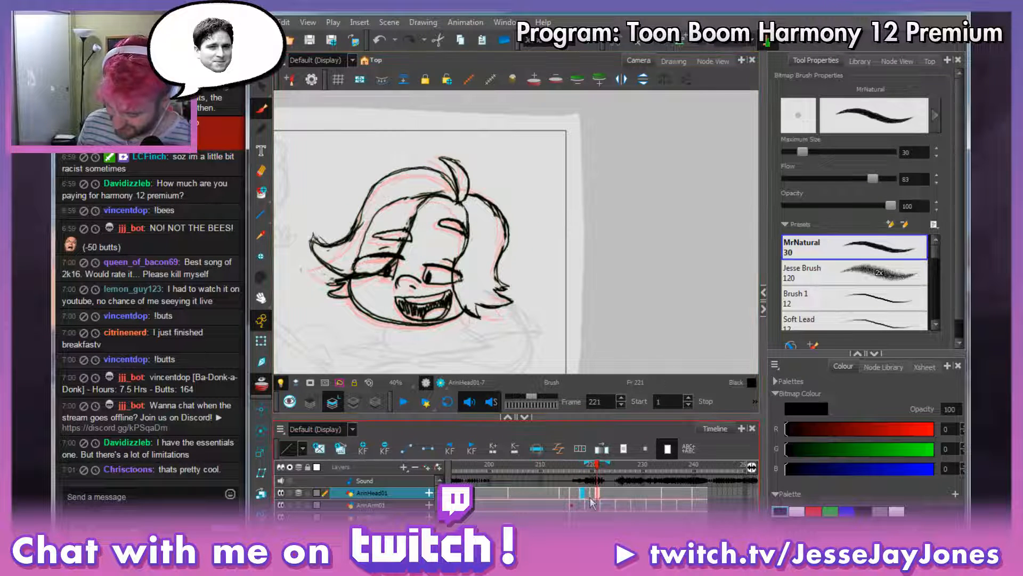
pyautogui.press(',')
pyautogui.press(',')
pyautogui.press(',')
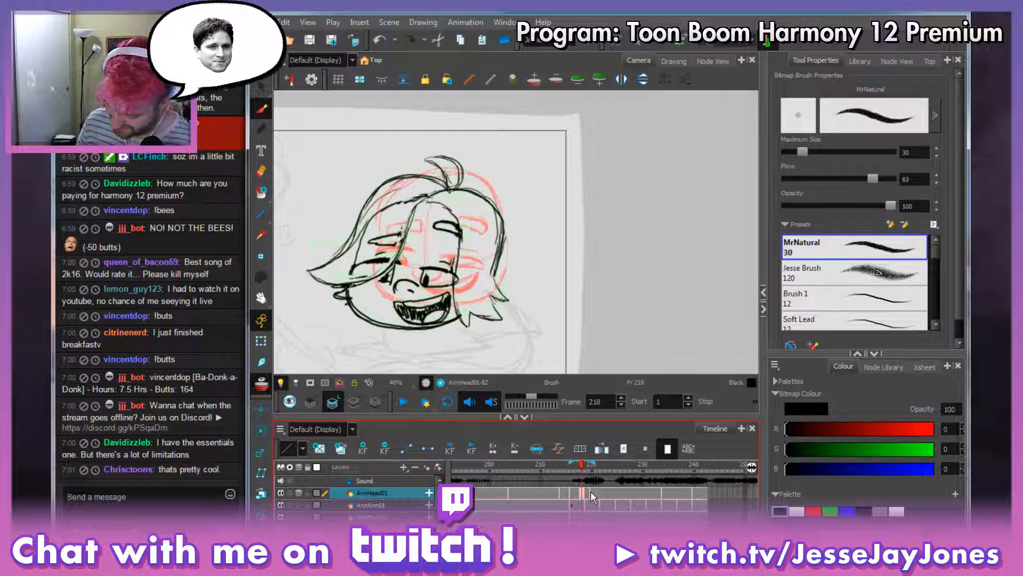
# Go to frame 216 and brush in the smiling head's left fringe, outward flick and upper-left hair outline.
pyautogui.click(591, 493)
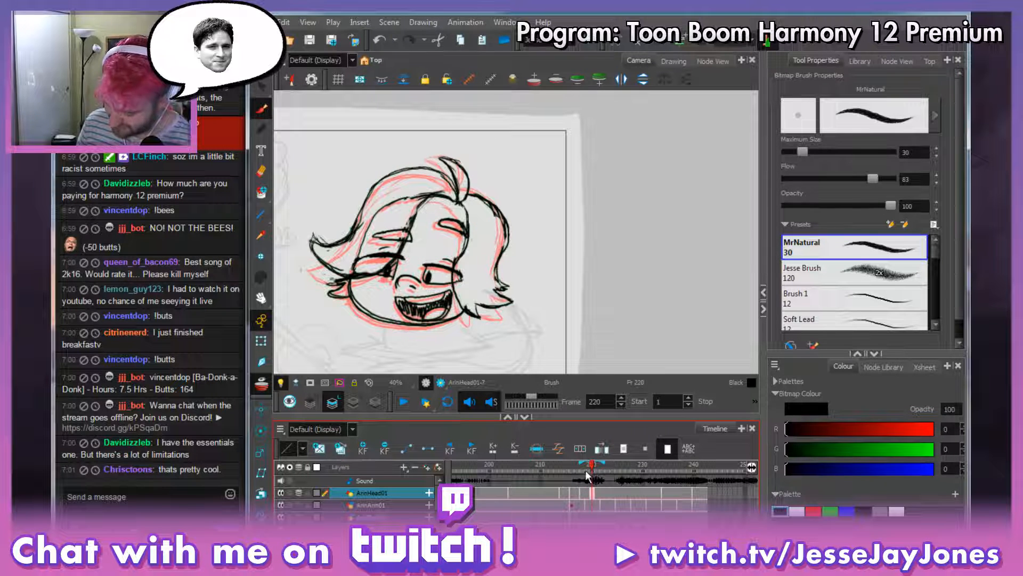
pyautogui.moveTo(592, 469)
pyautogui.mouseDown()
pyautogui.moveTo(548, 474)
pyautogui.moveTo(591, 465)
pyautogui.mouseUp()
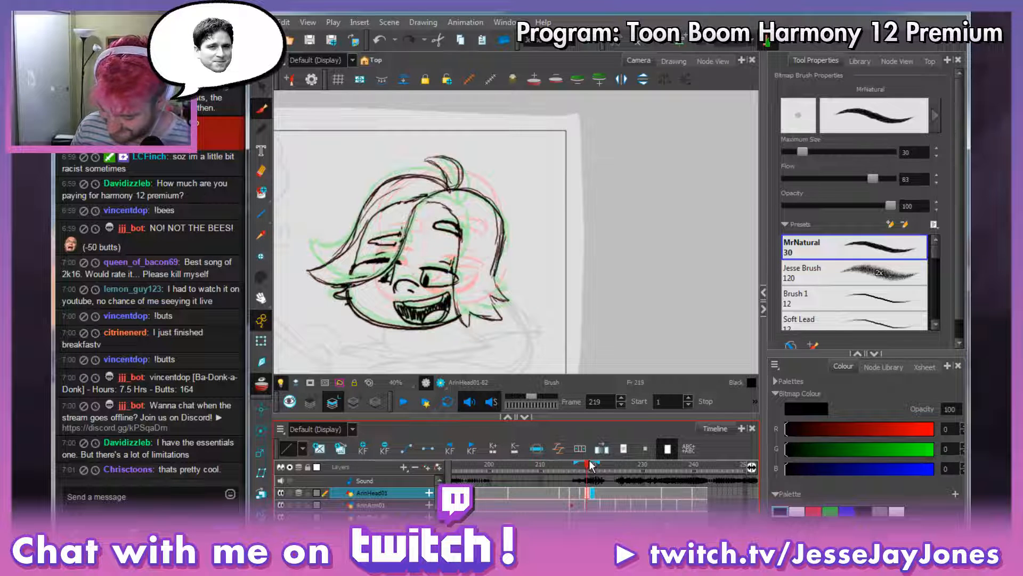
pyautogui.press(',')
pyautogui.press(',')
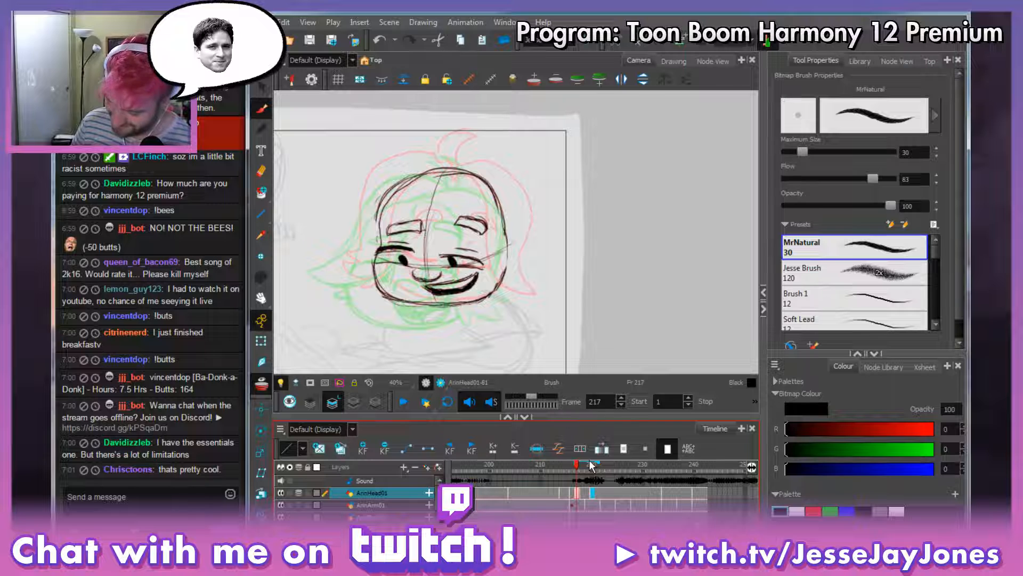
pyautogui.moveTo(575, 465)
pyautogui.mouseDown()
pyautogui.moveTo(562, 466)
pyautogui.moveTo(571, 466)
pyautogui.mouseUp()
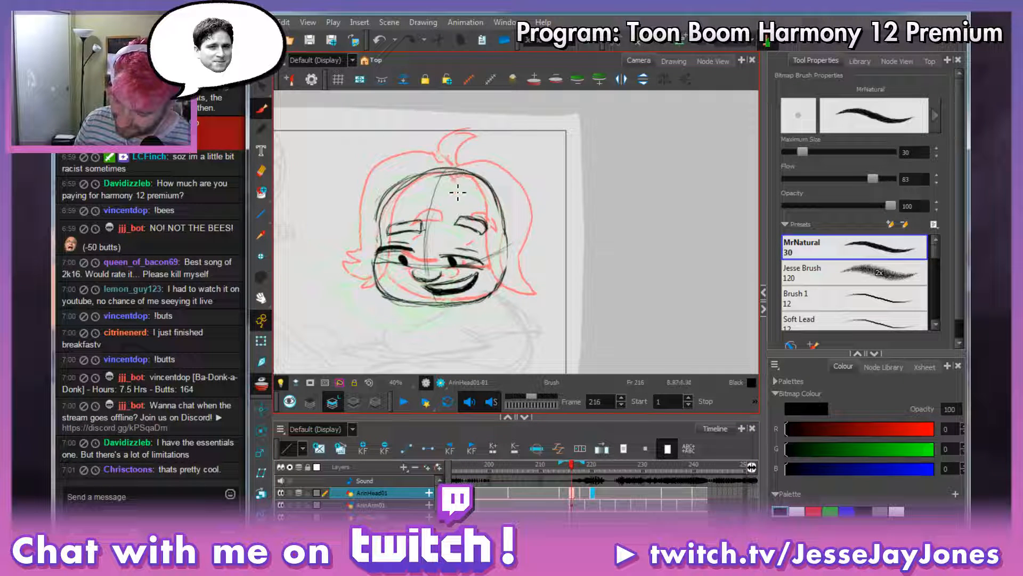
pyautogui.moveTo(412, 203); pyautogui.dragTo(385, 271)
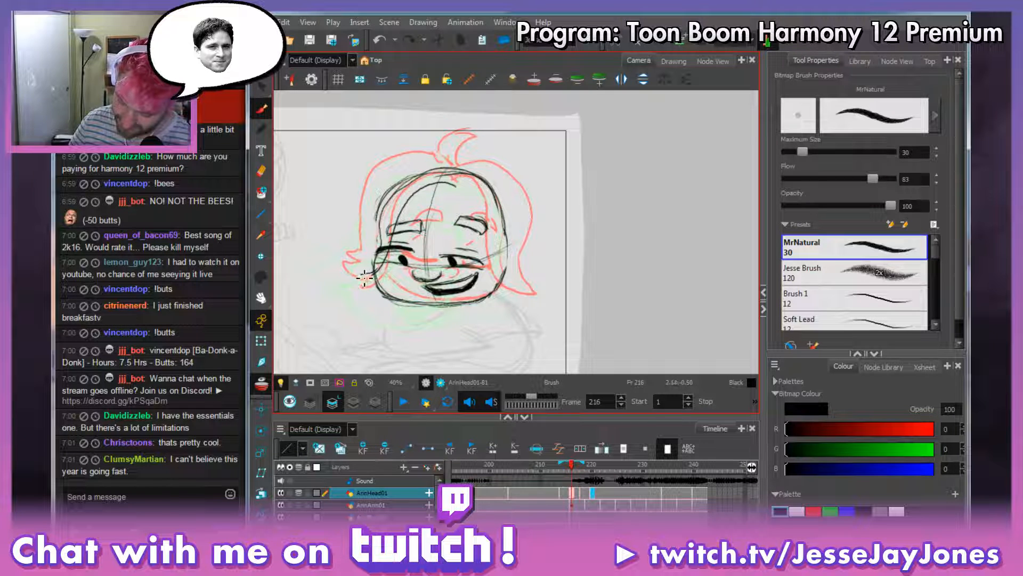
pyautogui.hotkey('ctrl', 'z')
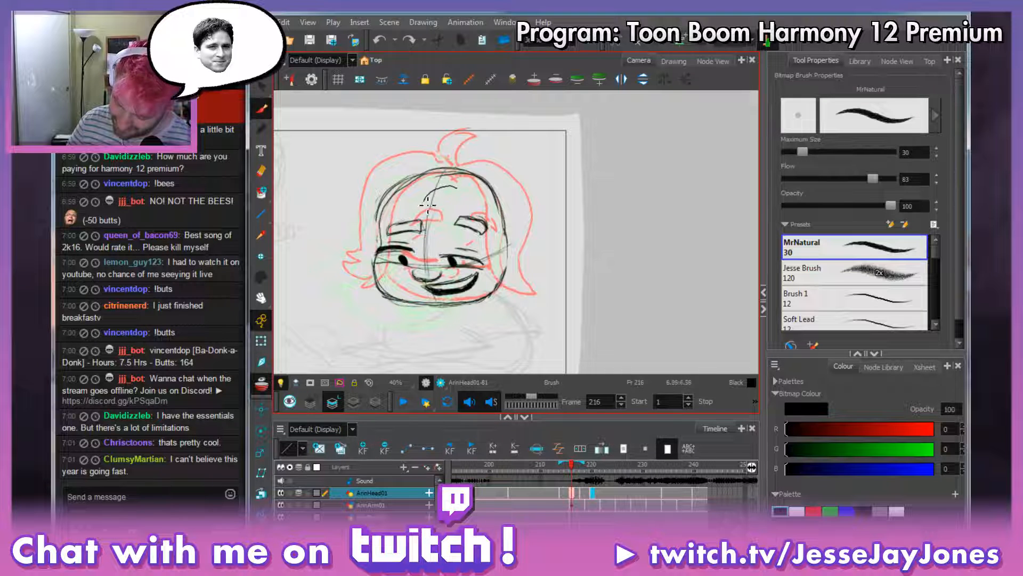
pyautogui.moveTo(418, 236)
pyautogui.mouseDown()
pyautogui.moveTo(392, 277)
pyautogui.moveTo(348, 272)
pyautogui.mouseUp()
pyautogui.moveTo(348, 273); pyautogui.dragTo(402, 265)
pyautogui.moveTo(459, 186)
pyautogui.mouseDown()
pyautogui.moveTo(418, 168)
pyautogui.moveTo(385, 187)
pyautogui.moveTo(373, 228)
pyautogui.mouseUp()
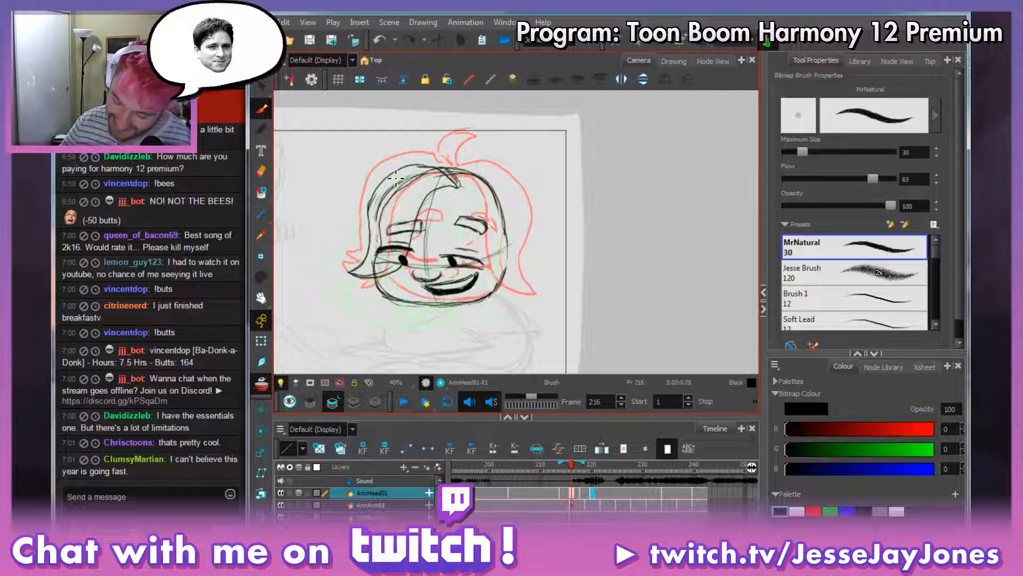
# Build up the left hair outline and fringe with extra strokes and shape the flick's pointed tips at frame 216.
pyautogui.moveTo(469, 192)
pyautogui.mouseDown()
pyautogui.moveTo(447, 168)
pyautogui.moveTo(399, 174)
pyautogui.moveTo(379, 210)
pyautogui.mouseUp()
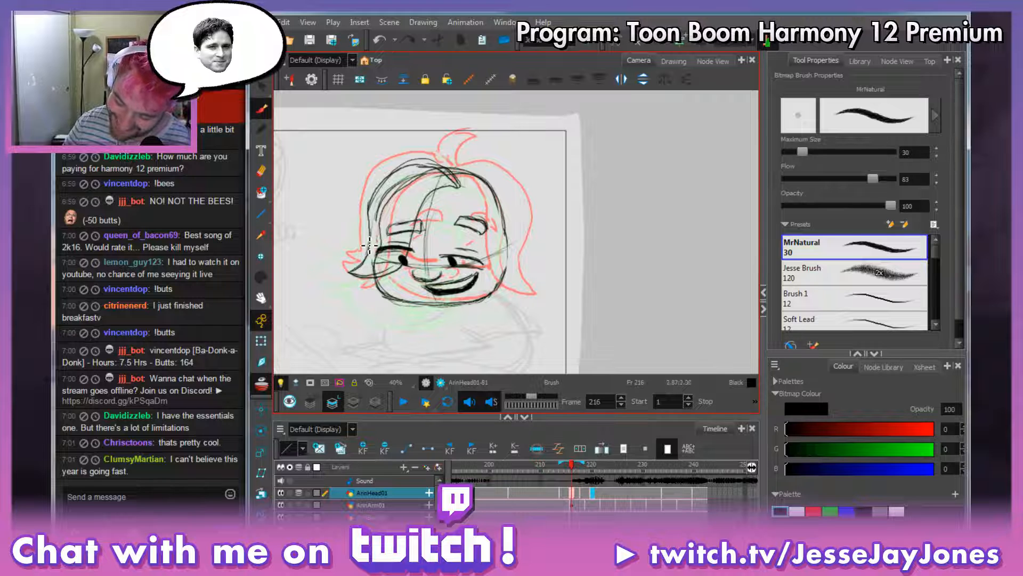
pyautogui.moveTo(370, 245)
pyautogui.mouseDown()
pyautogui.moveTo(346, 280)
pyautogui.moveTo(383, 288)
pyautogui.mouseUp()
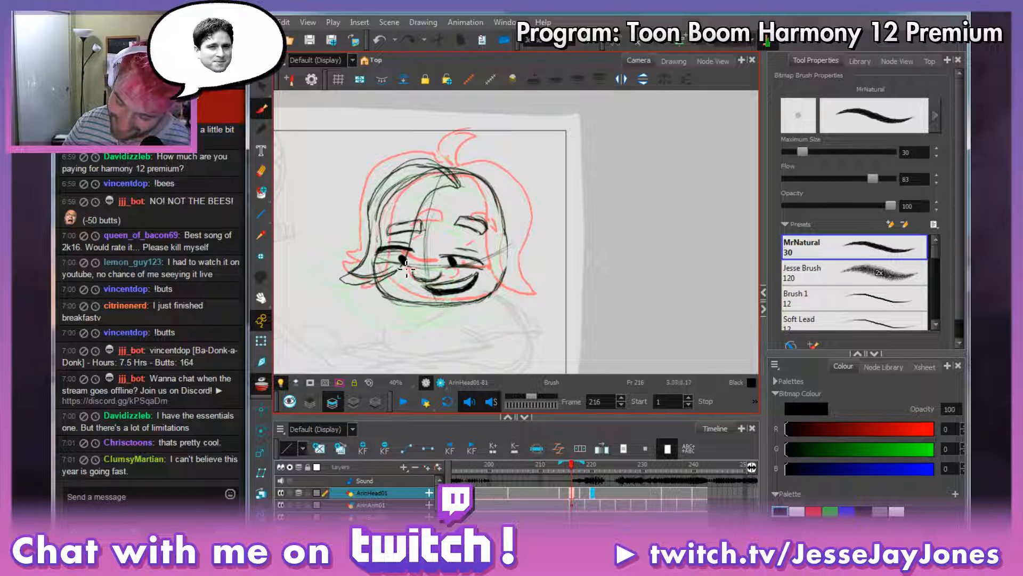
pyautogui.moveTo(422, 228); pyautogui.dragTo(415, 237)
pyautogui.moveTo(464, 184)
pyautogui.mouseDown()
pyautogui.moveTo(444, 191)
pyautogui.moveTo(390, 279)
pyautogui.moveTo(347, 284)
pyautogui.moveTo(391, 175)
pyautogui.mouseUp()
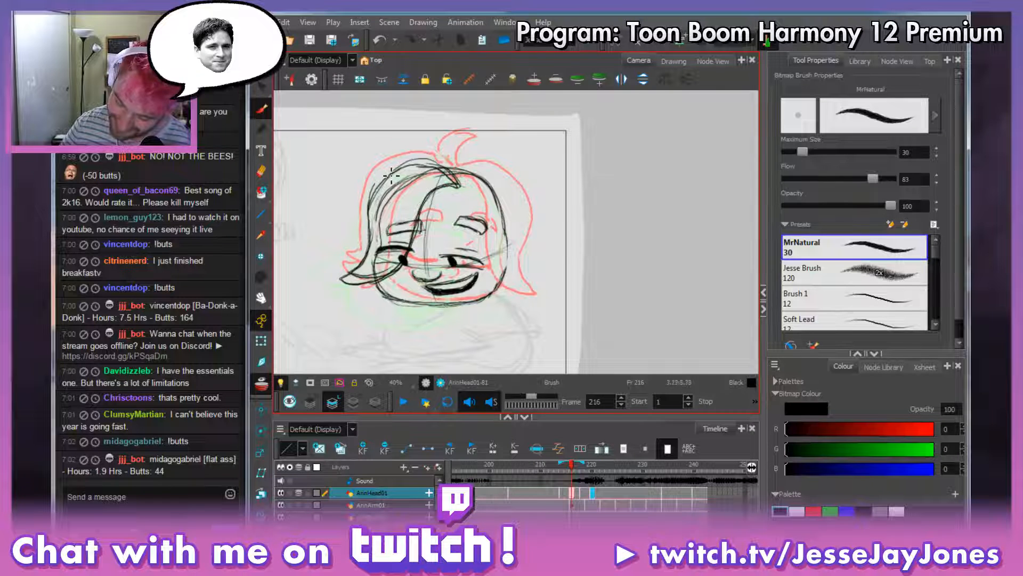
pyautogui.moveTo(457, 185)
pyautogui.mouseDown()
pyautogui.moveTo(377, 192)
pyautogui.moveTo(369, 230)
pyautogui.mouseUp()
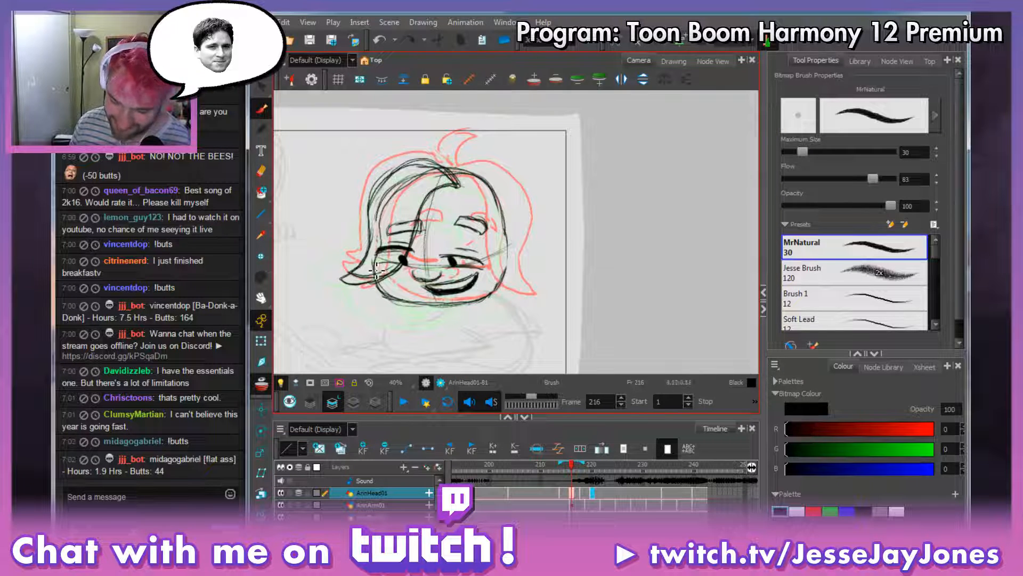
pyautogui.press('e')
pyautogui.moveTo(391, 271)
pyautogui.mouseDown()
pyautogui.moveTo(358, 277)
pyautogui.moveTo(390, 271)
pyautogui.mouseUp()
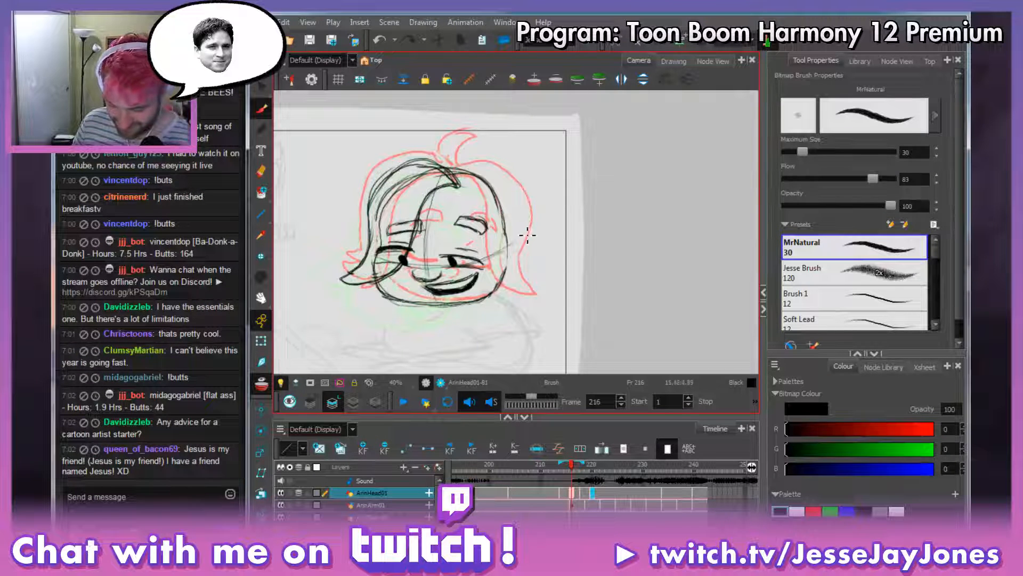
# Reposition the view and flip between frames 215 and 216 to compare the hair shapes of the two head poses.
pyautogui.press('space')
pyautogui.moveTo(525, 240); pyautogui.dragTo(545, 255)
pyautogui.moveTo(563, 314); pyautogui.dragTo(573, 312)
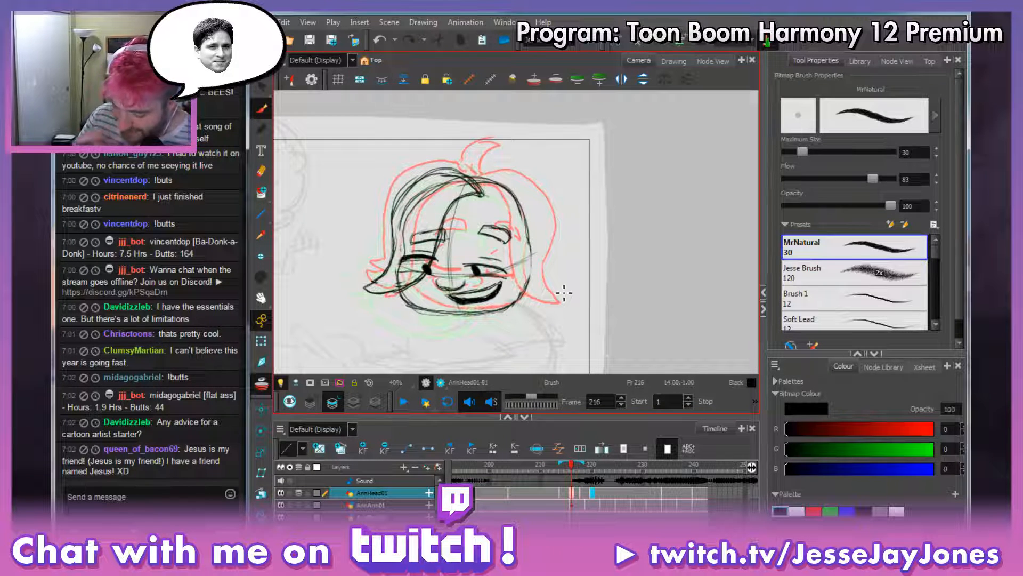
pyautogui.press('space')
pyautogui.moveTo(561, 281)
pyautogui.mouseDown()
pyautogui.moveTo(498, 235)
pyautogui.moveTo(498, 279)
pyautogui.moveTo(509, 276)
pyautogui.mouseUp()
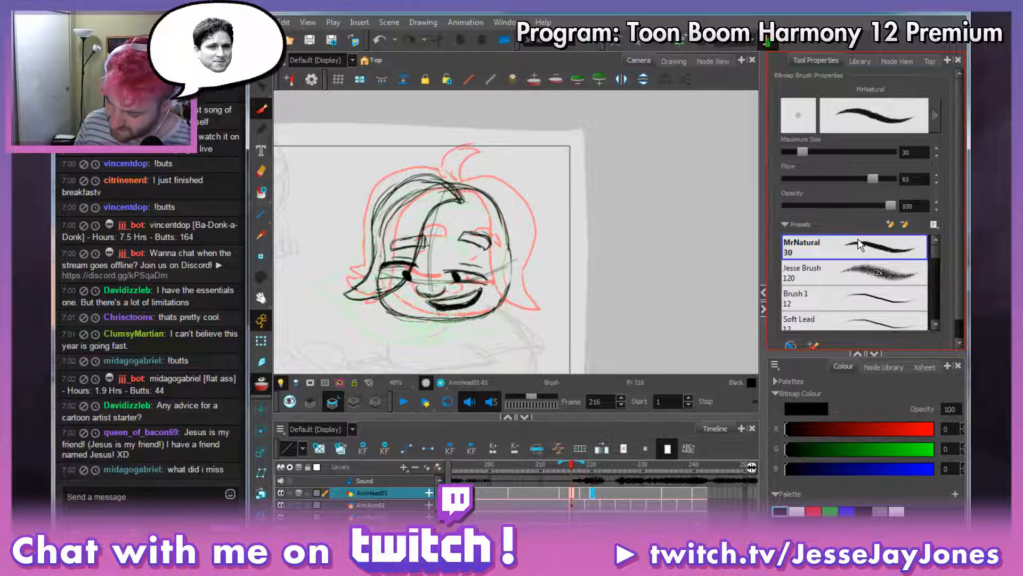
pyautogui.press(',')
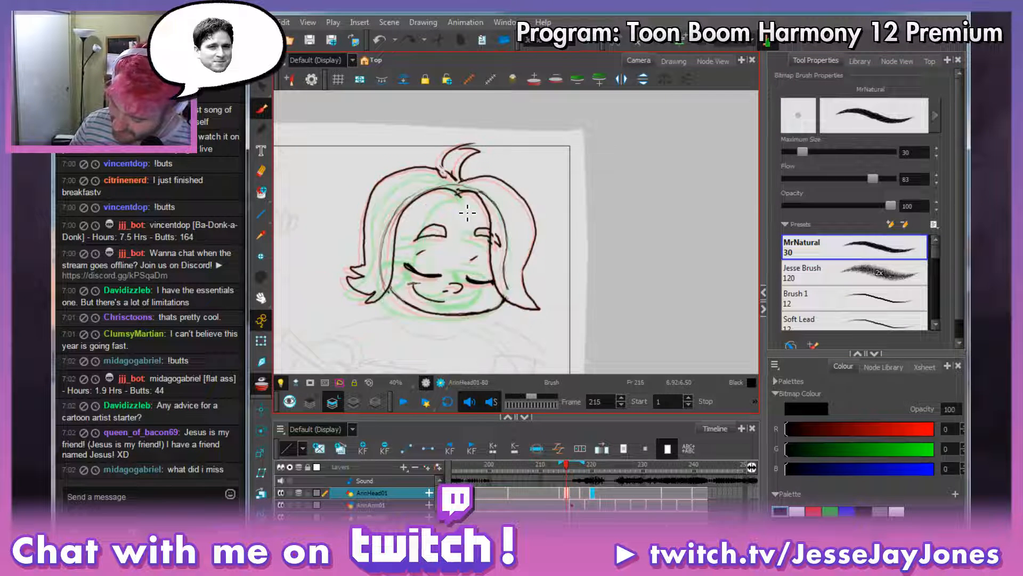
pyautogui.press('.')
pyautogui.press(',')
pyautogui.press('.')
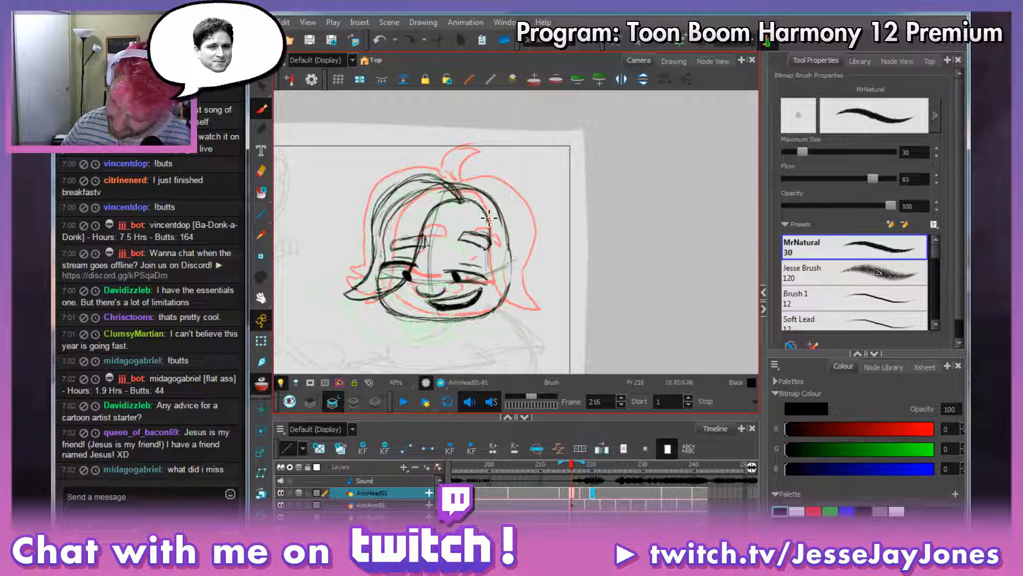
# Brush the right inner hair line down past the cheek and shape the jagged tips of the right flick at frame 216.
pyautogui.moveTo(489, 218)
pyautogui.mouseDown()
pyautogui.moveTo(485, 299)
pyautogui.moveTo(502, 314)
pyautogui.mouseUp()
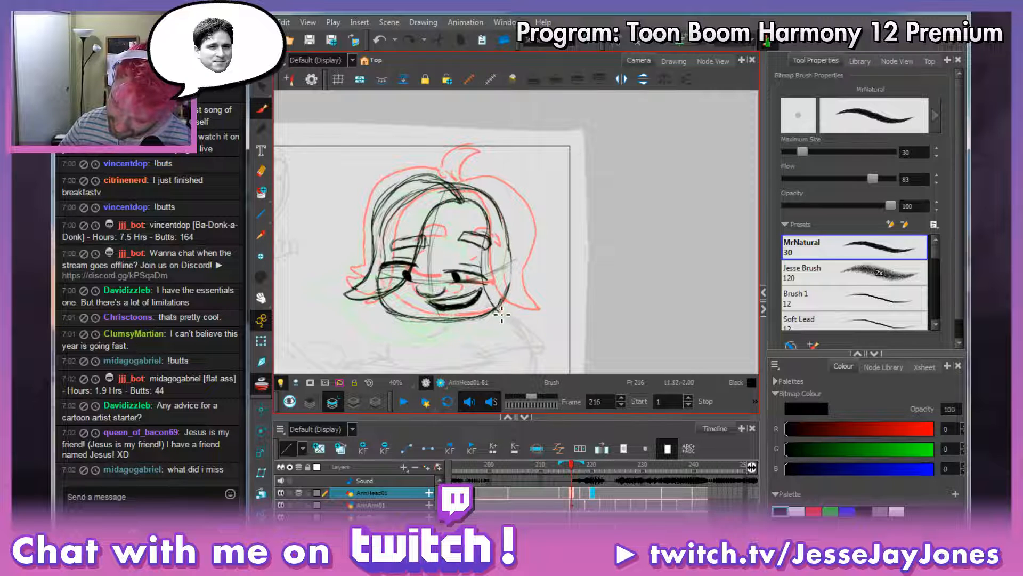
pyautogui.moveTo(489, 242)
pyautogui.mouseDown()
pyautogui.moveTo(483, 217)
pyautogui.moveTo(484, 275)
pyautogui.moveTo(504, 317)
pyautogui.moveTo(520, 319)
pyautogui.moveTo(497, 299)
pyautogui.moveTo(510, 317)
pyautogui.moveTo(520, 298)
pyautogui.moveTo(528, 310)
pyautogui.moveTo(526, 300)
pyautogui.moveTo(541, 307)
pyautogui.moveTo(521, 297)
pyautogui.mouseUp()
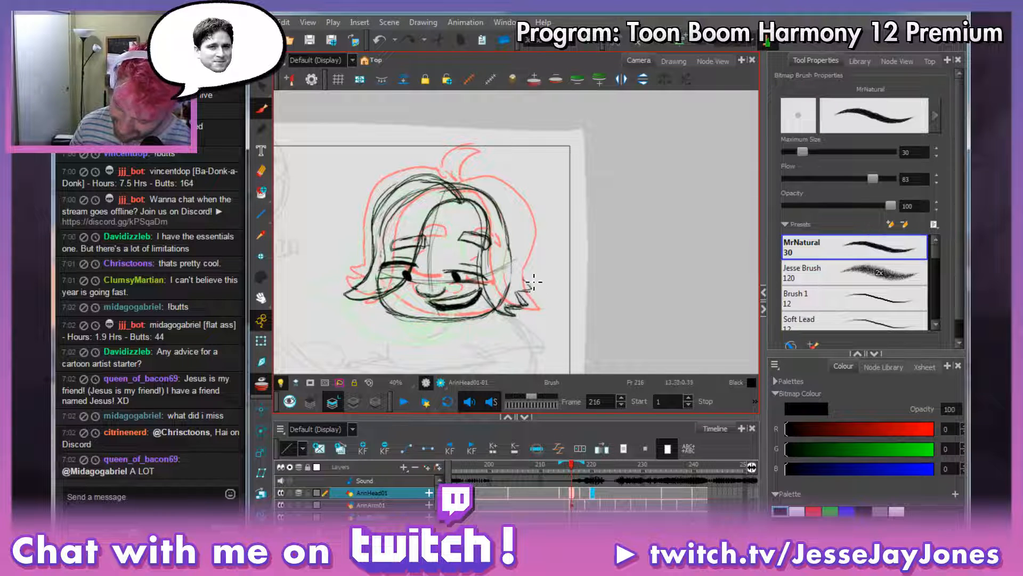
pyautogui.moveTo(532, 288); pyautogui.dragTo(522, 275)
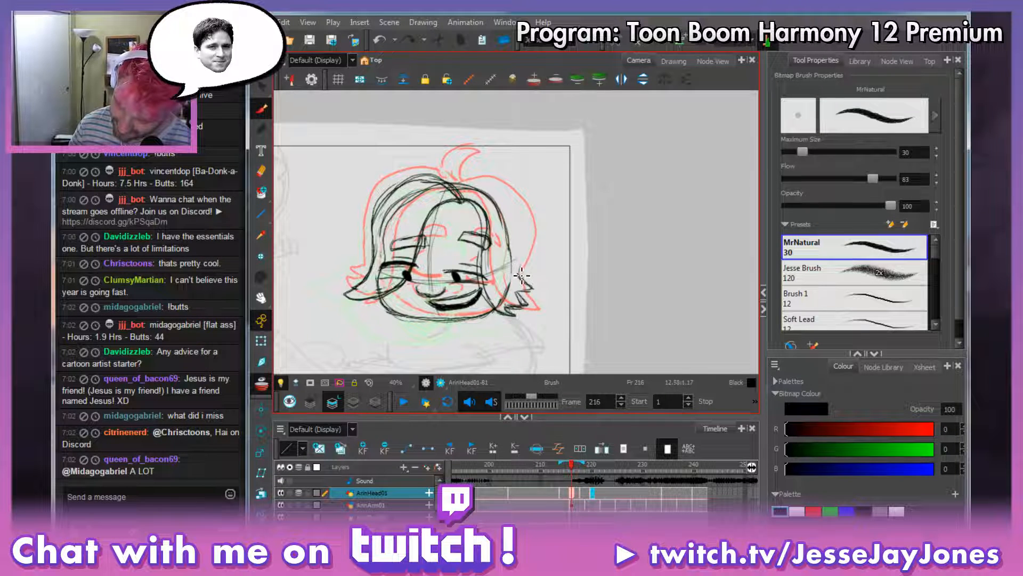
# Brush the right outer hair outline up to the parting, add the curved tuft on top and reinforce the jawline at frame 216.
pyautogui.moveTo(526, 226); pyautogui.dragTo(523, 269)
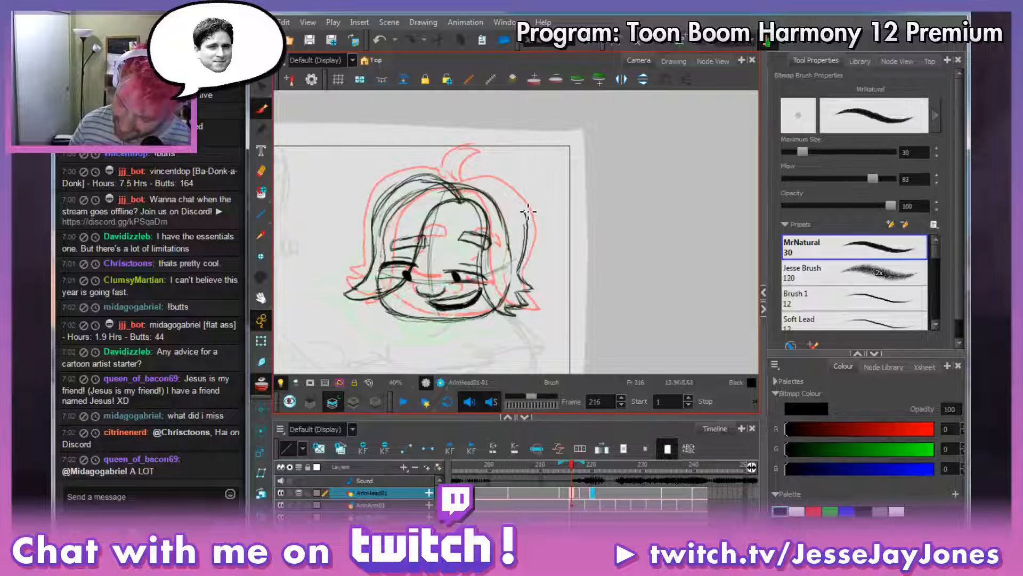
pyautogui.moveTo(527, 211)
pyautogui.mouseDown()
pyautogui.moveTo(472, 182)
pyautogui.moveTo(483, 184)
pyautogui.mouseUp()
pyautogui.moveTo(523, 225); pyautogui.dragTo(520, 272)
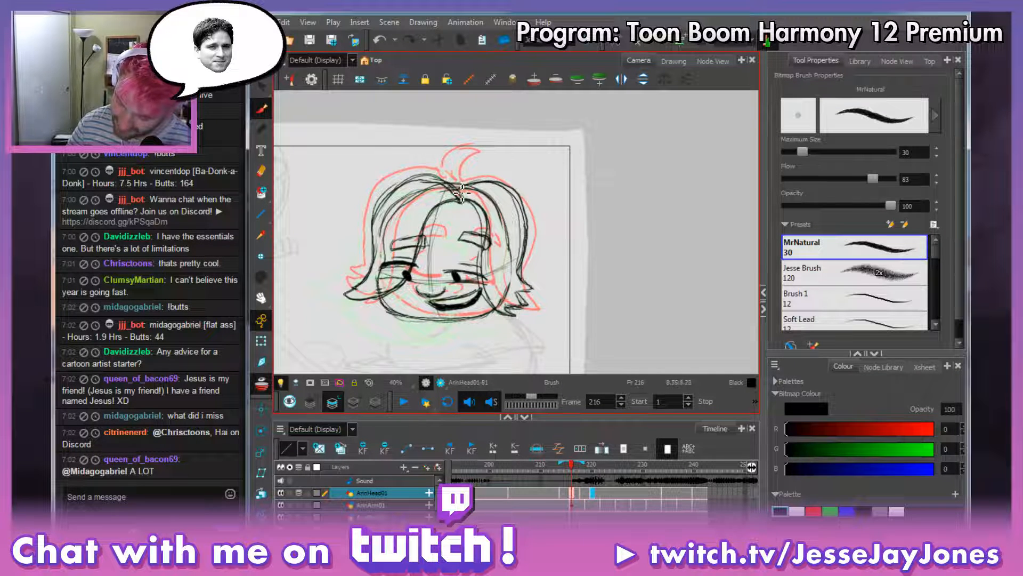
pyautogui.moveTo(460, 193)
pyautogui.mouseDown()
pyautogui.moveTo(464, 167)
pyautogui.moveTo(481, 162)
pyautogui.moveTo(469, 189)
pyautogui.moveTo(485, 162)
pyautogui.moveTo(462, 200)
pyautogui.mouseUp()
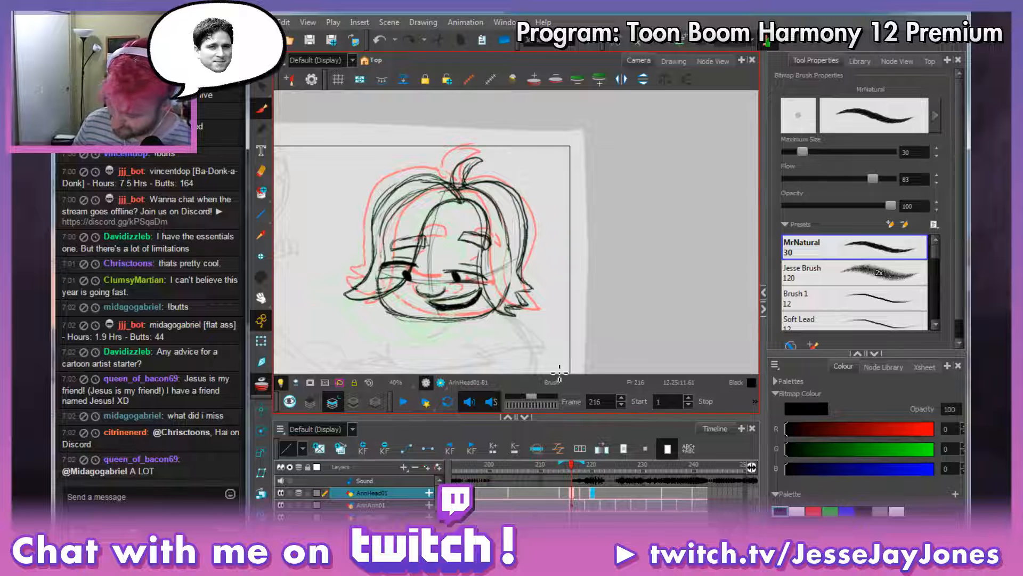
pyautogui.moveTo(496, 303)
pyautogui.mouseDown()
pyautogui.moveTo(438, 322)
pyautogui.moveTo(390, 294)
pyautogui.mouseUp()
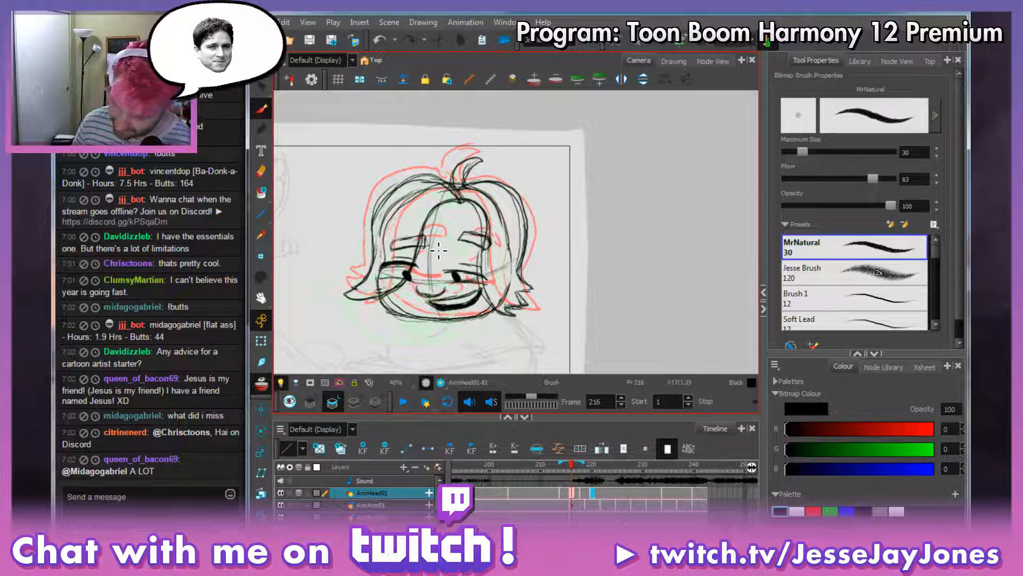
pyautogui.moveTo(495, 308)
pyautogui.mouseDown()
pyautogui.moveTo(419, 316)
pyautogui.moveTo(405, 274)
pyautogui.mouseUp()
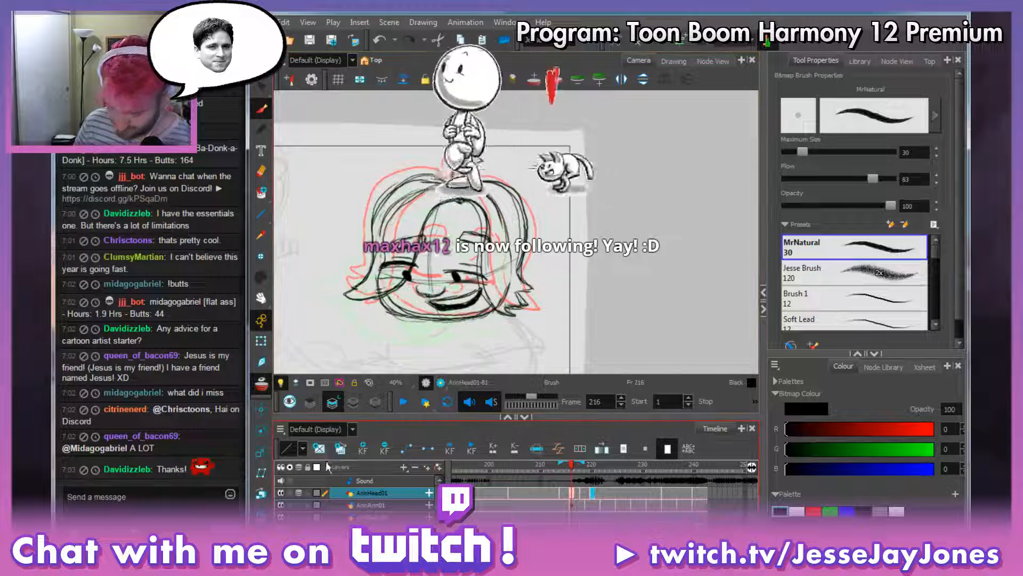
# Turn off onion skin and briefly check the recent events in the StreamLabels window before returning to the drawing.
pyautogui.click(261, 385)
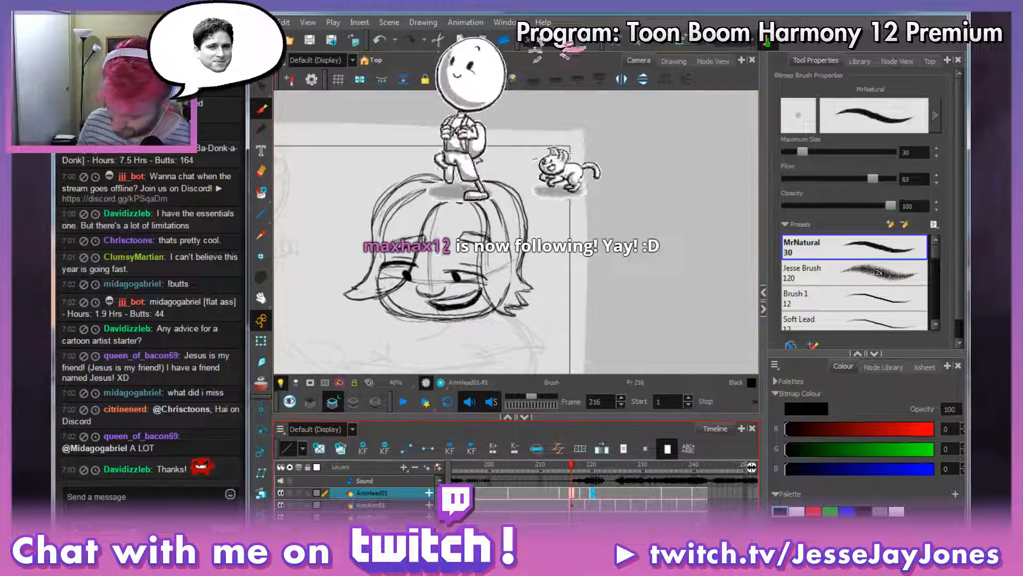
pyautogui.click(560, 533)
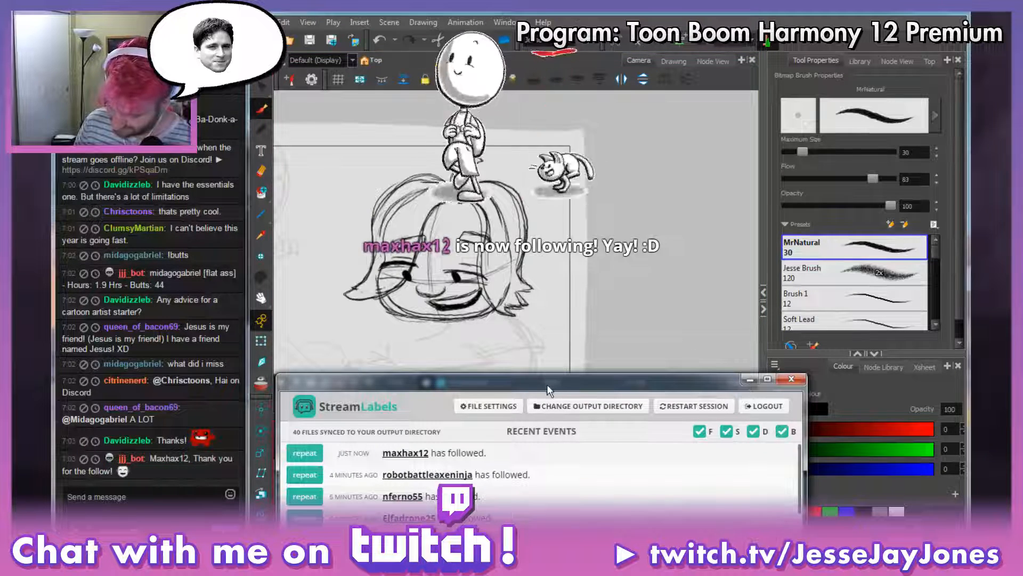
pyautogui.click(645, 315)
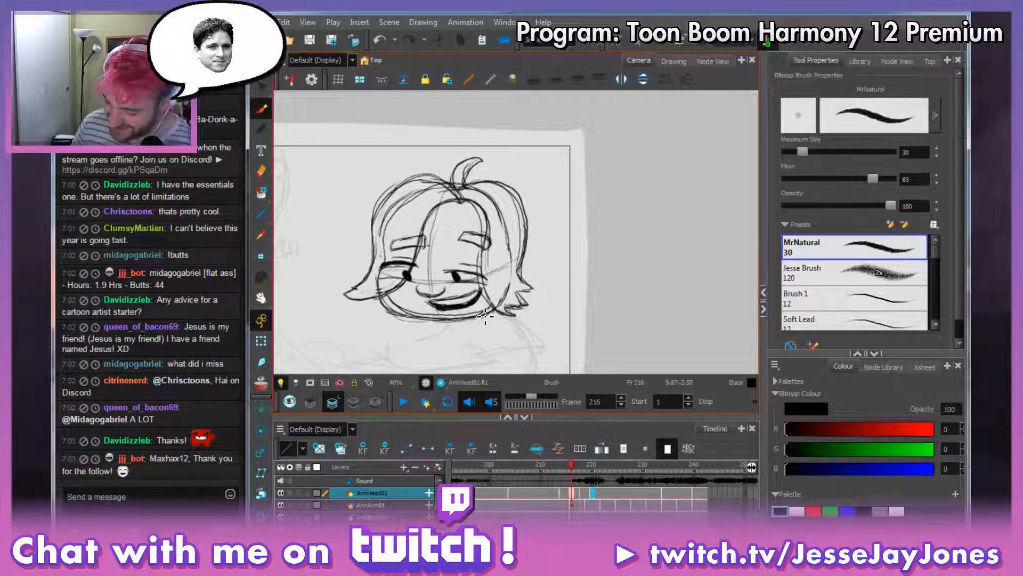
# Flip back and forth through frames 215 to 219 without onion skin to check the hair movement.
pyautogui.press(',')
pyautogui.press('.')
pyautogui.press('.')
pyautogui.press('.')
pyautogui.press('.')
pyautogui.press(',')
pyautogui.press(',')
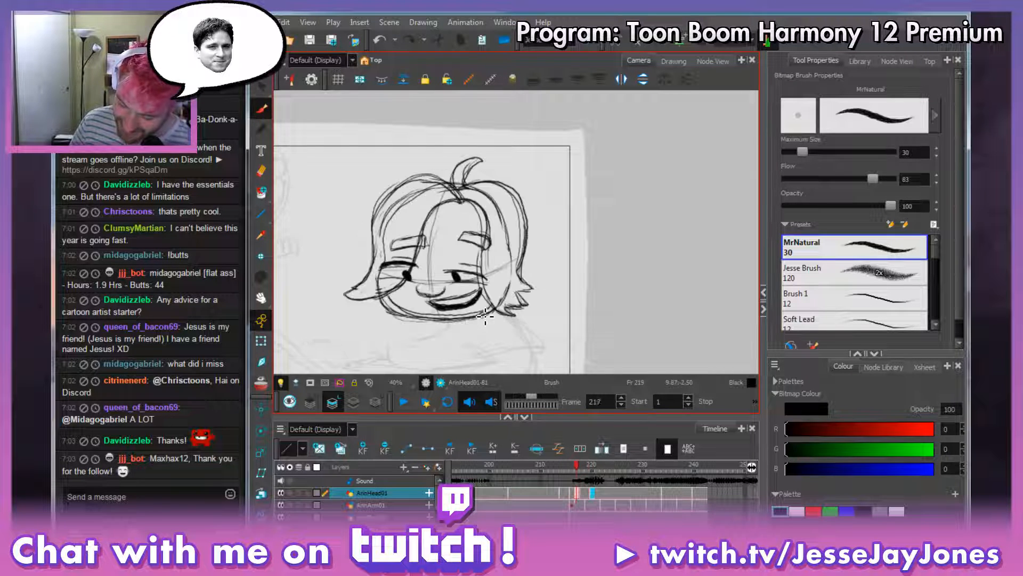
pyautogui.hotkey('alt', 's')
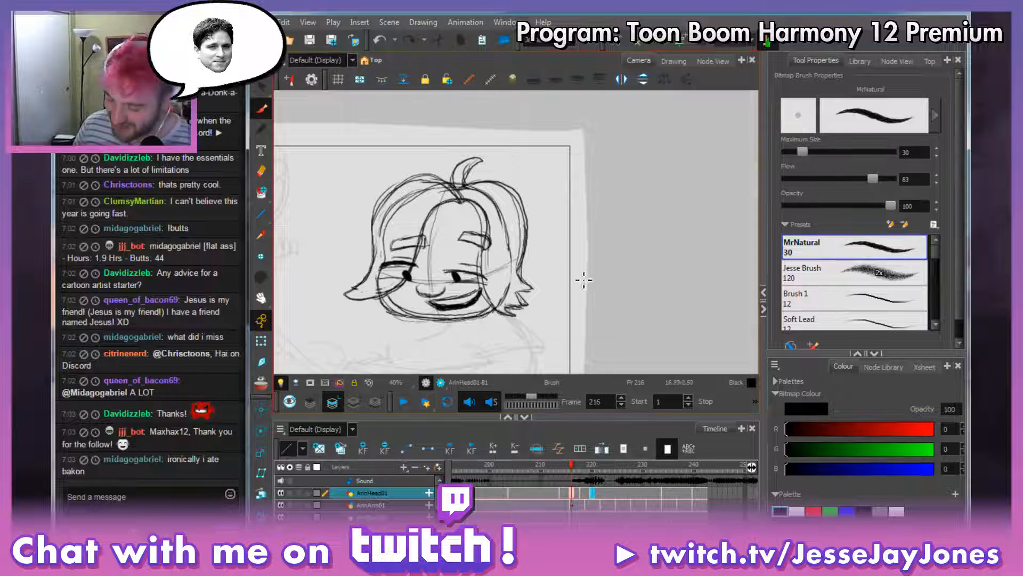
pyautogui.moveTo(564, 259); pyautogui.dragTo(578, 265)
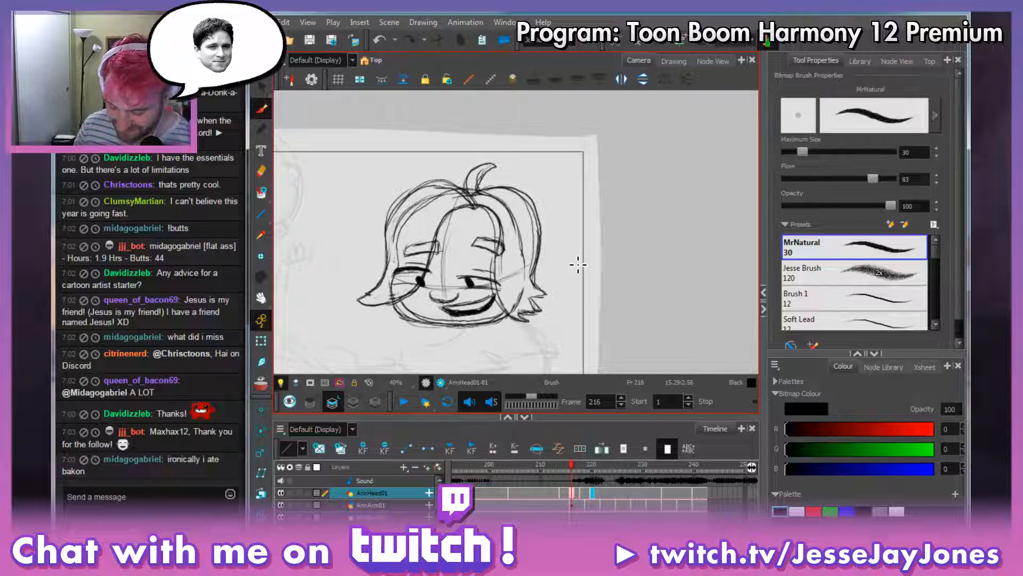
# Play back the head animation from frame 210 to check the head turn in motion.
pyautogui.click(547, 464)
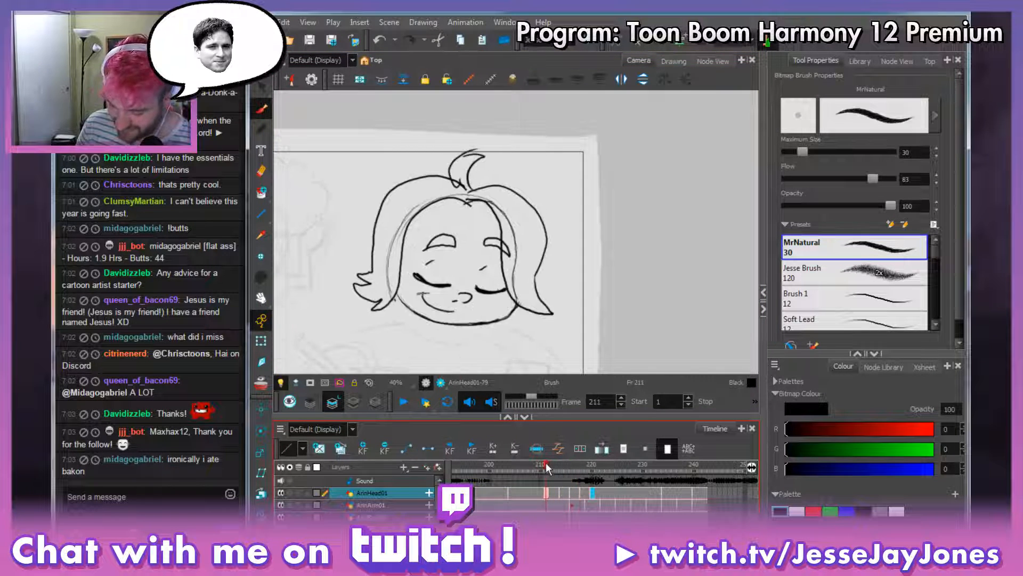
pyautogui.moveTo(546, 465)
pyautogui.mouseDown()
pyautogui.moveTo(607, 470)
pyautogui.moveTo(534, 475)
pyautogui.moveTo(587, 481)
pyautogui.moveTo(537, 485)
pyautogui.moveTo(567, 493)
pyautogui.mouseUp()
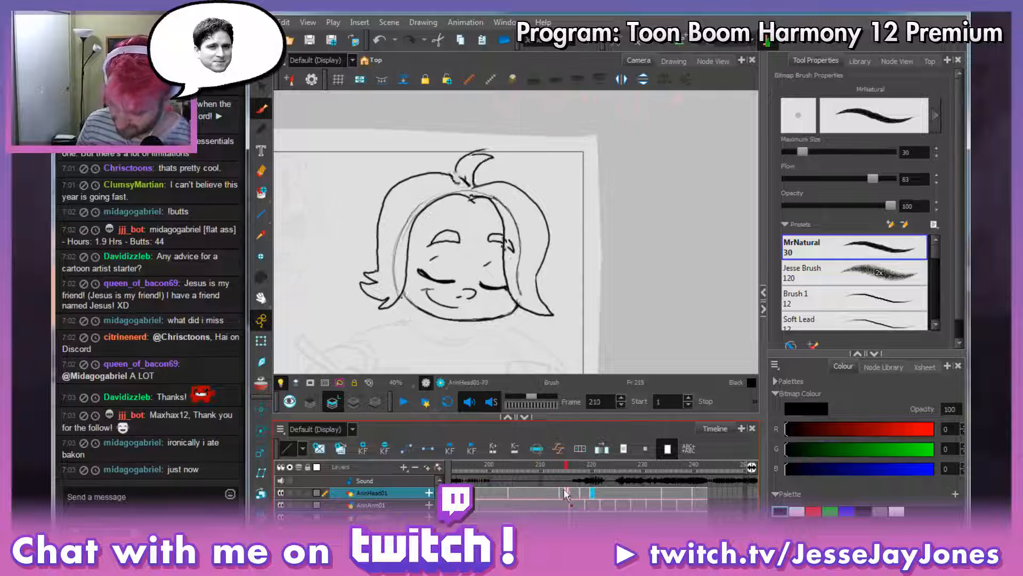
pyautogui.press('Return')
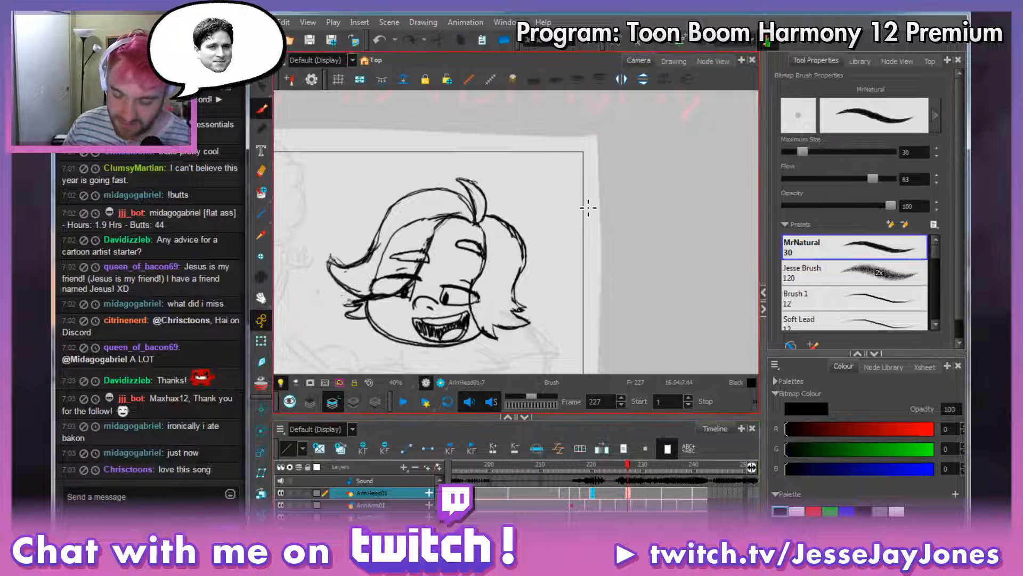
# Go to frame 1, mask everything outside the camera frame and zoom in on the opening shot.
pyautogui.scroll(-3, 588, 208)
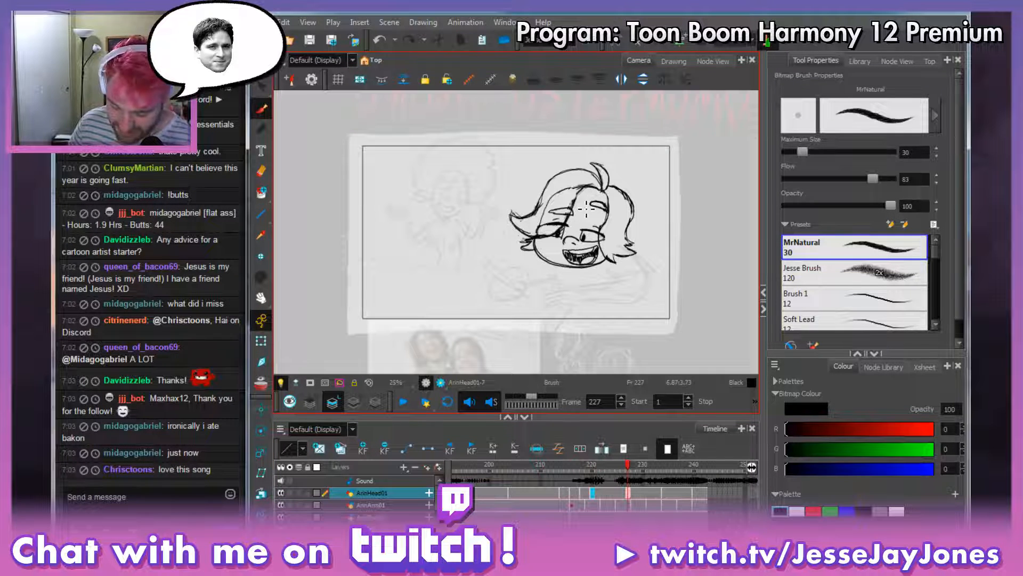
pyautogui.moveTo(597, 533); pyautogui.dragTo(483, 533)
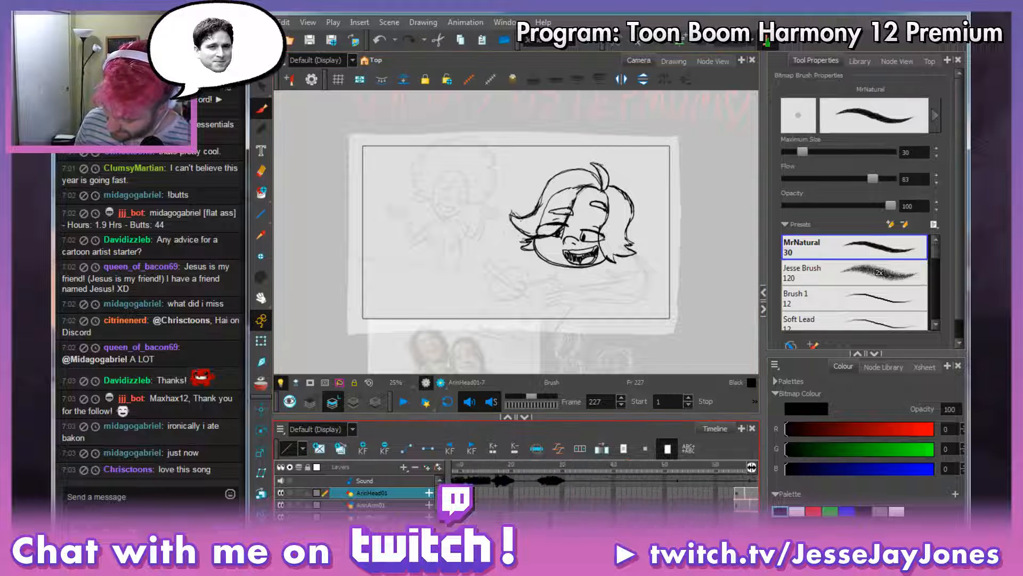
pyautogui.click(456, 469)
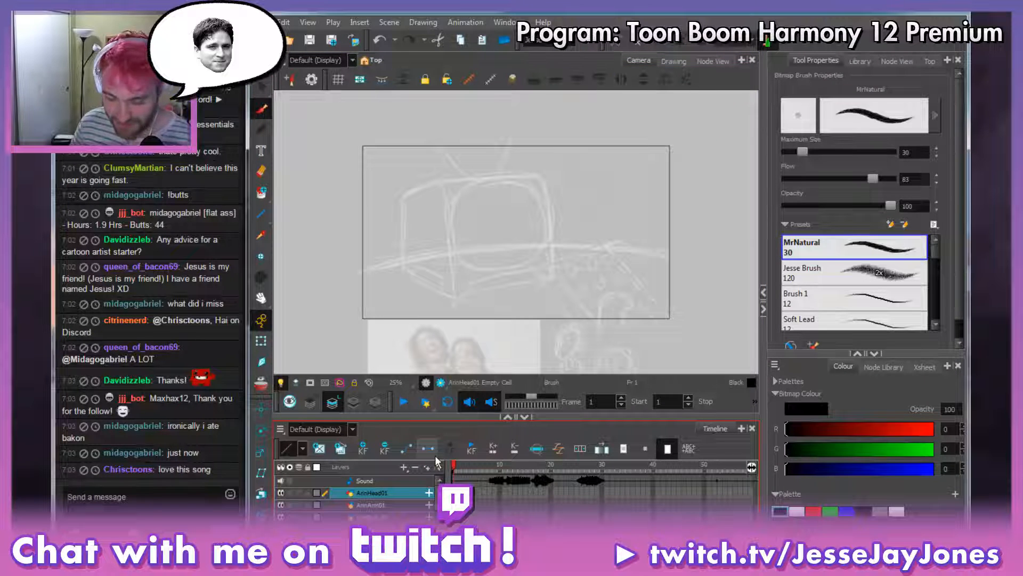
pyautogui.click(310, 383)
pyautogui.press('2')
pyautogui.press('2')
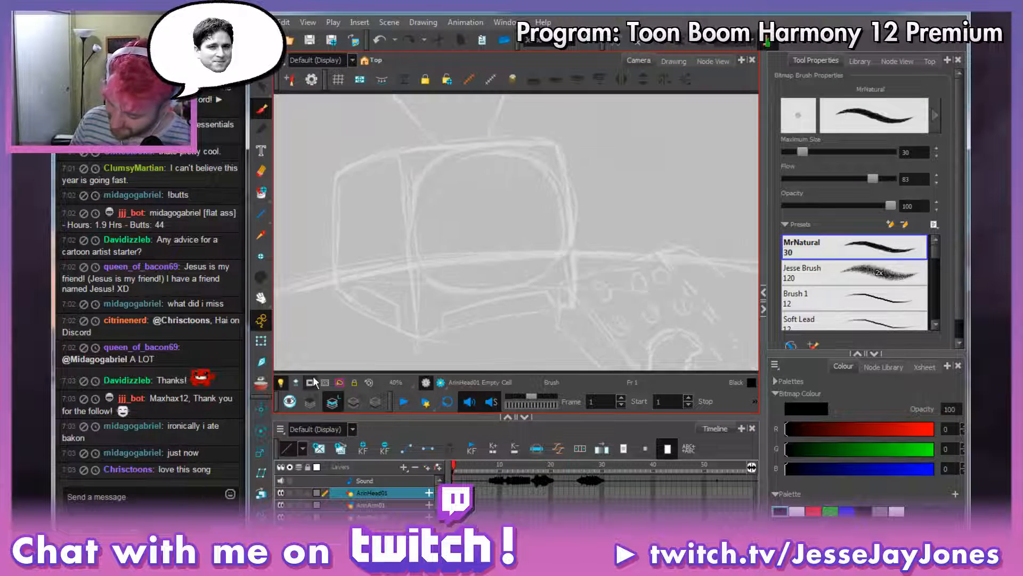
# Collapse the timeline and side panels to enlarge the camera view, and play the whole animatic from the start.
pyautogui.click(527, 417)
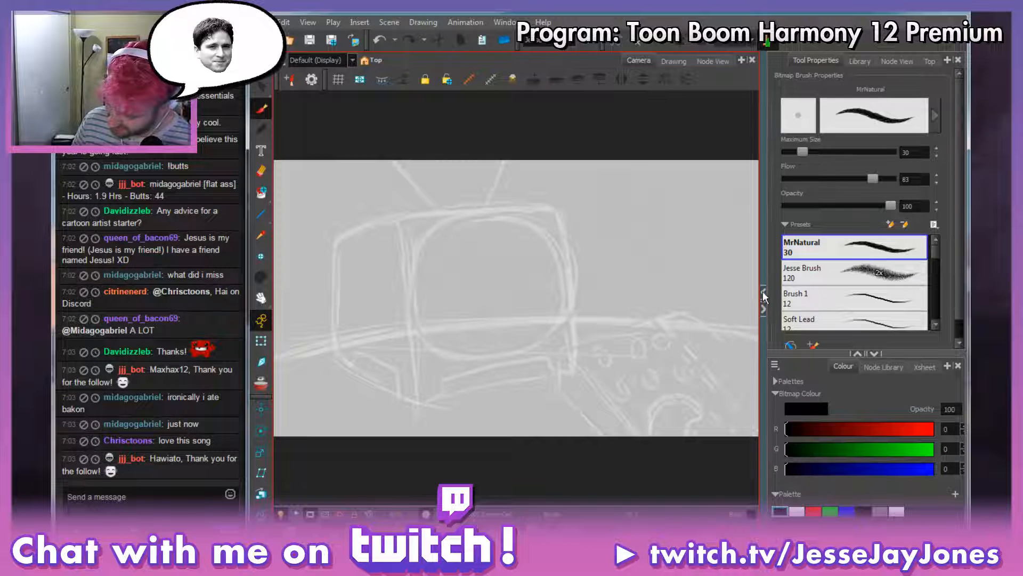
pyautogui.click(763, 293)
pyautogui.click(274, 298)
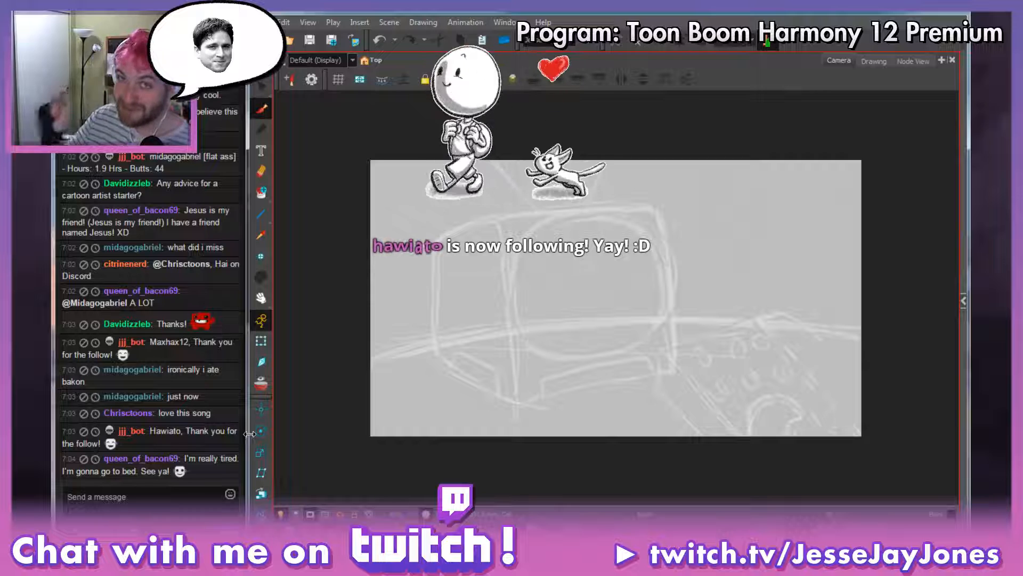
pyautogui.scroll(1, 594, 392)
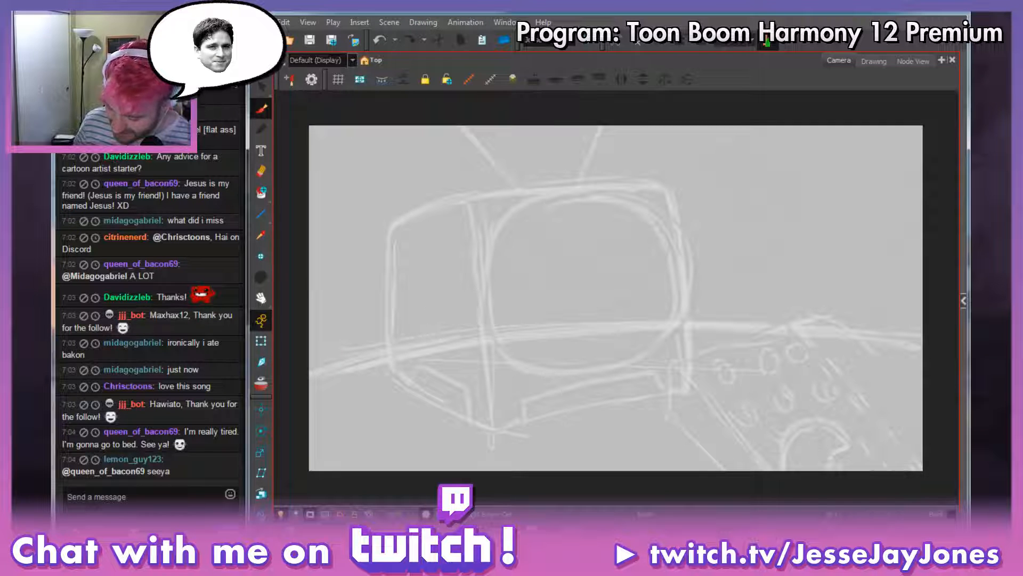
pyautogui.press(',')
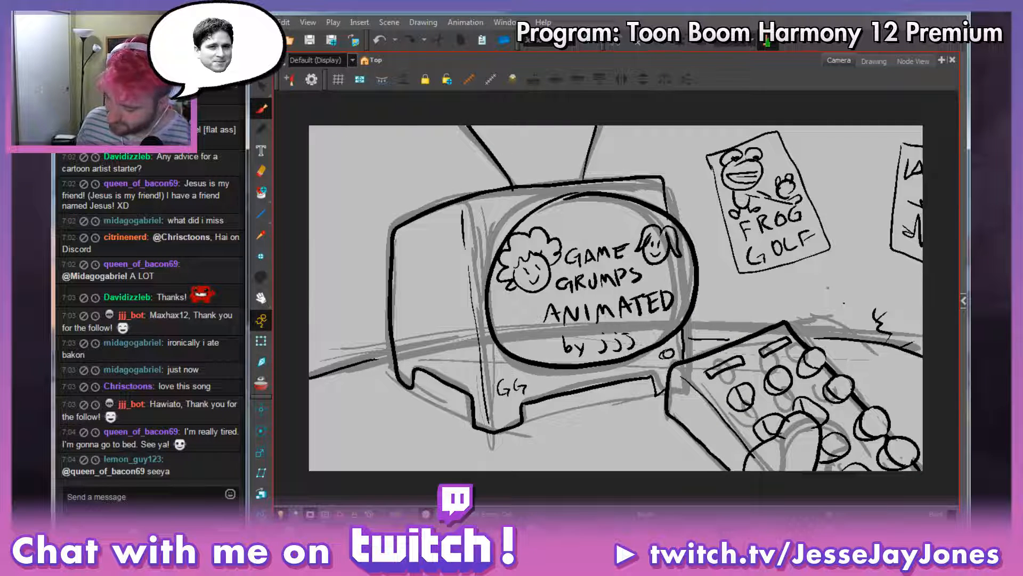
pyautogui.press('Return')
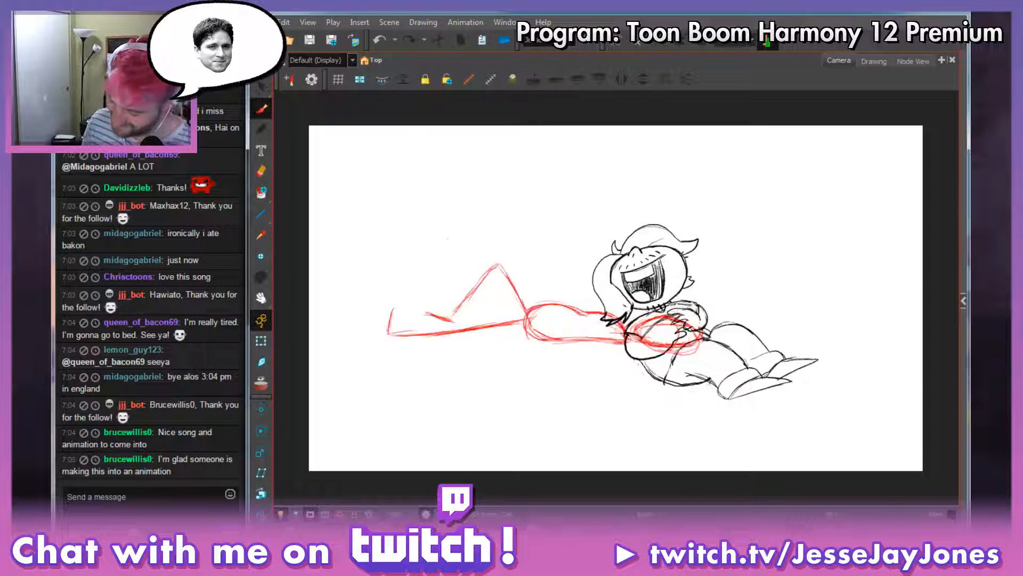
# Restore the timeline and side panels and return to the head drawing at frame 142.
pyautogui.click(608, 548)
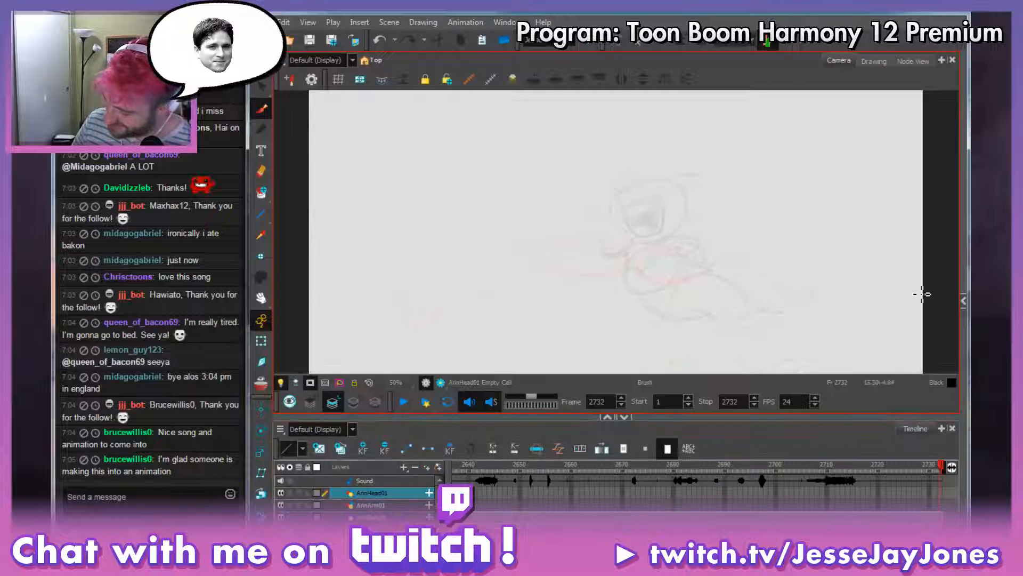
pyautogui.click(963, 302)
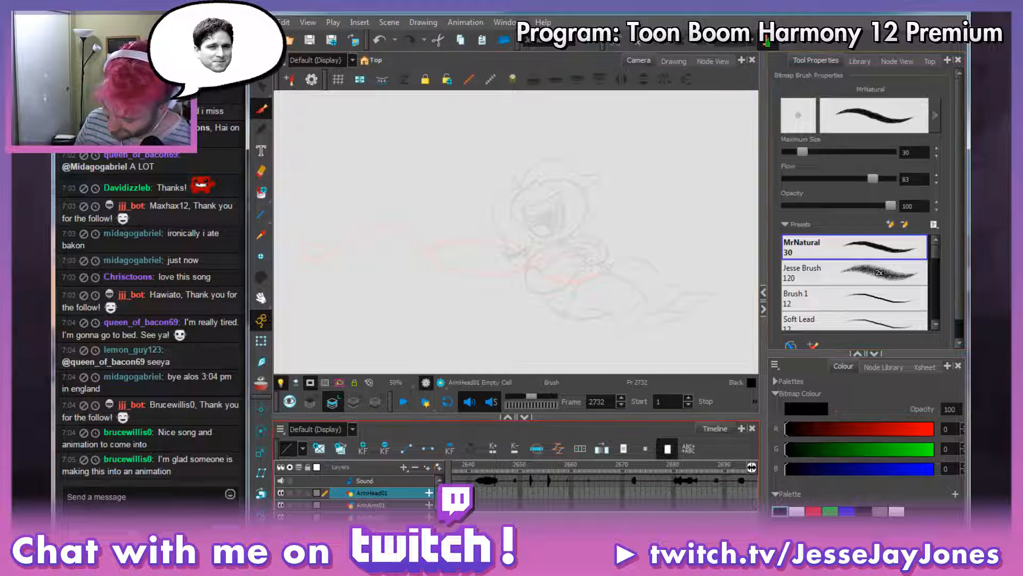
pyautogui.moveTo(738, 540); pyautogui.dragTo(472, 540)
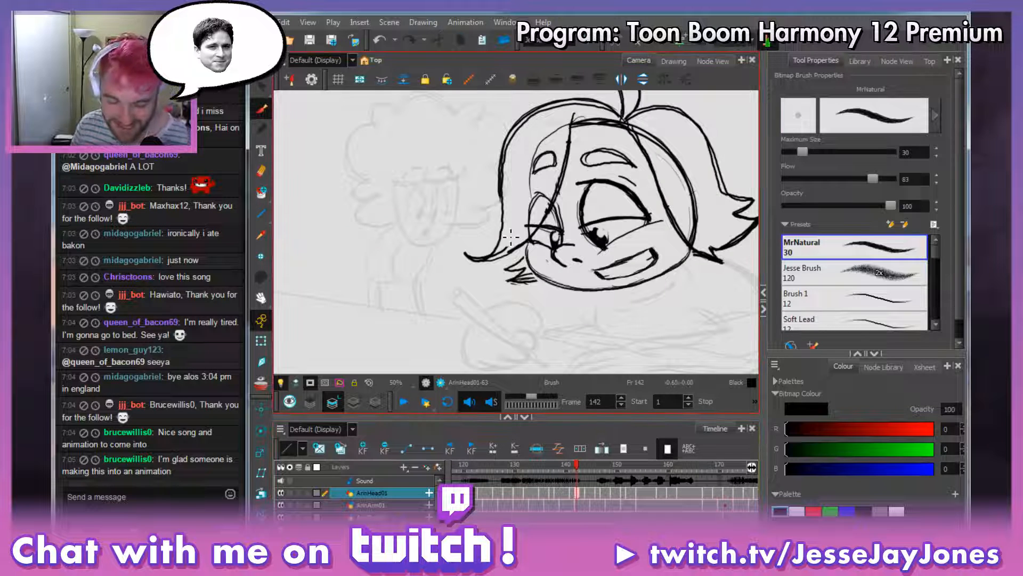
# Zoom out to show the full shot at frame 142 and turn off the camera mask.
pyautogui.press('1')
pyautogui.press('1')
pyautogui.press('1')
pyautogui.hotkey('alt', 's')
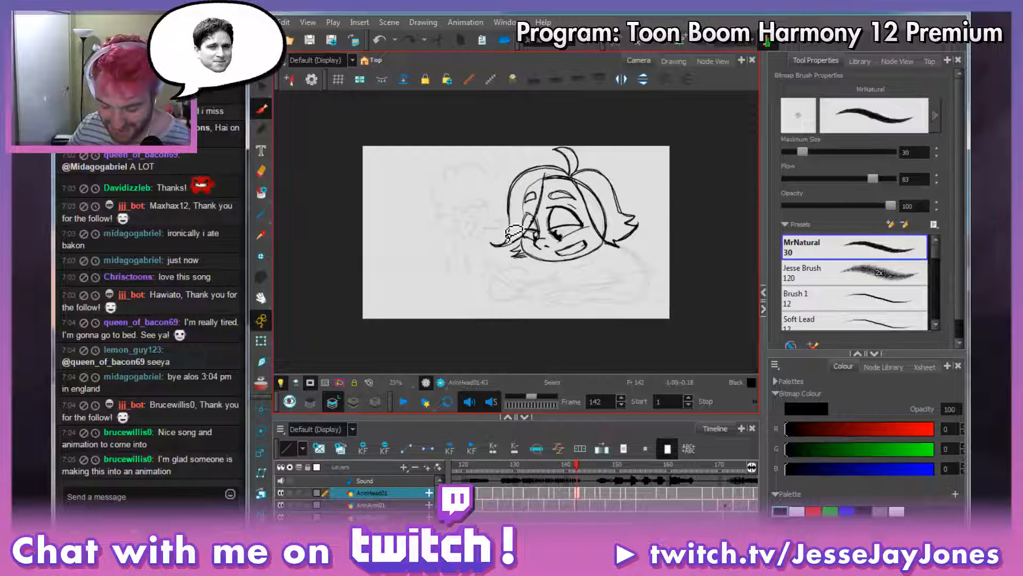
pyautogui.click(309, 382)
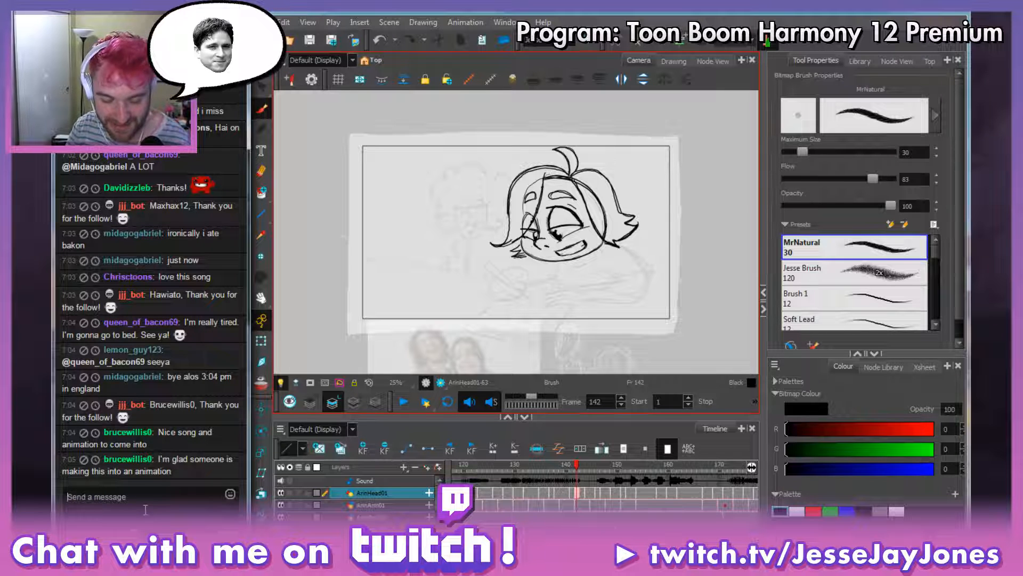
# Post the command "!raidcall" in the stream chat and select the bot's raid message text.
pyautogui.write('!raid')
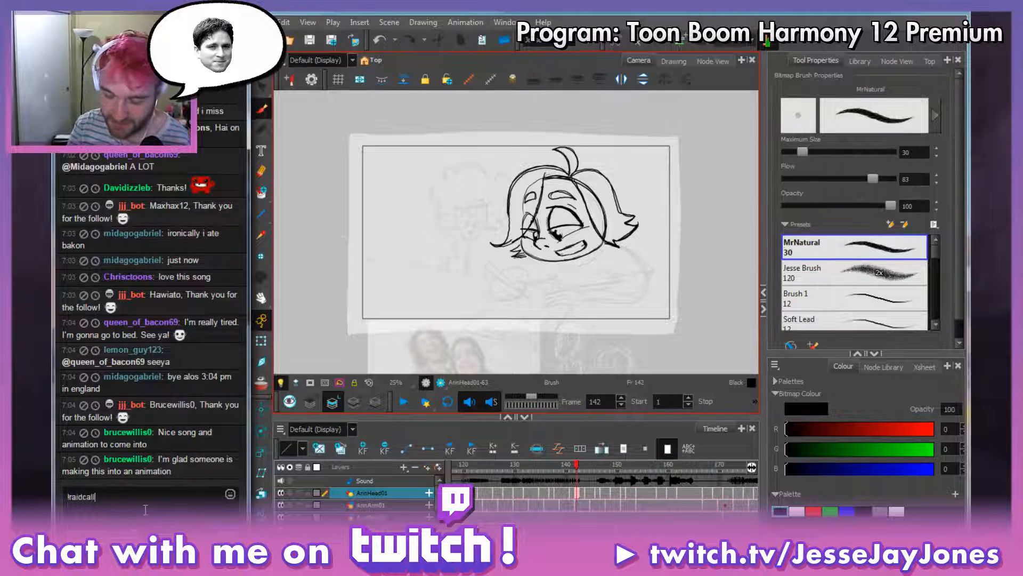
pyautogui.write('call')
pyautogui.press('Return')
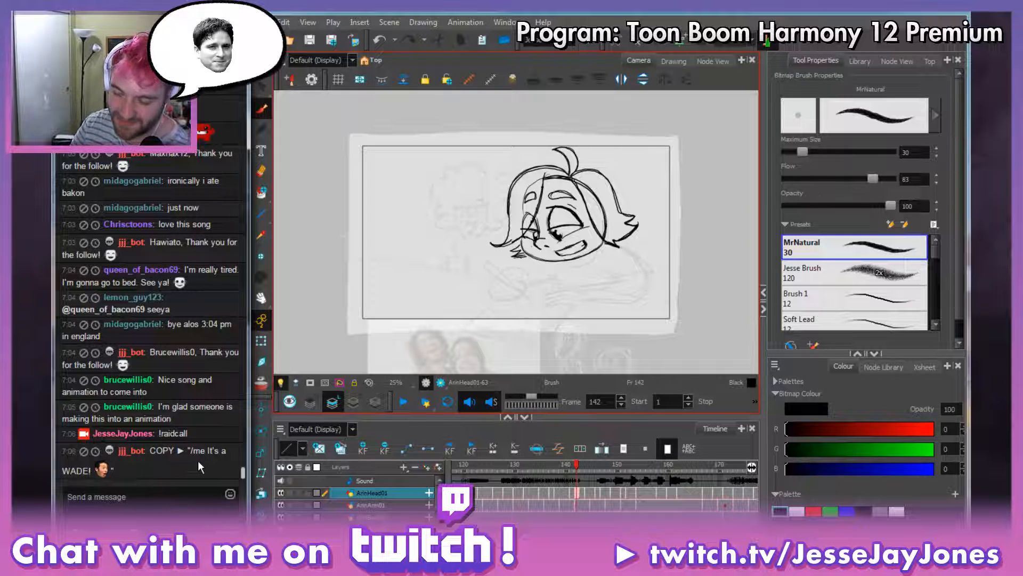
pyautogui.moveTo(189, 451); pyautogui.dragTo(105, 473)
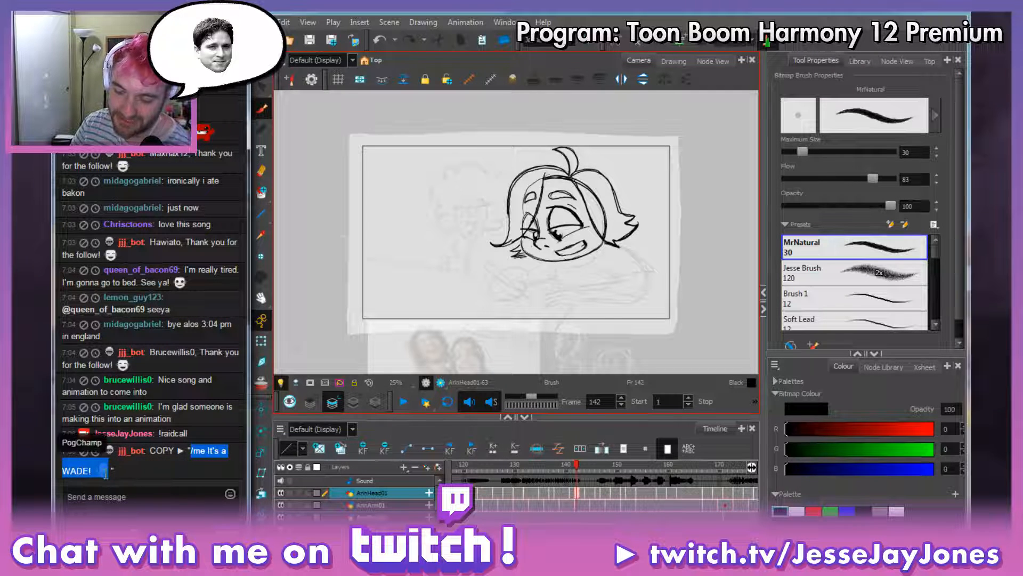
pyautogui.click(185, 447)
# Switch to the Google Chrome window with the "Pants colored pants?" tweet and look over its drawing.
pyautogui.click(206, 551)
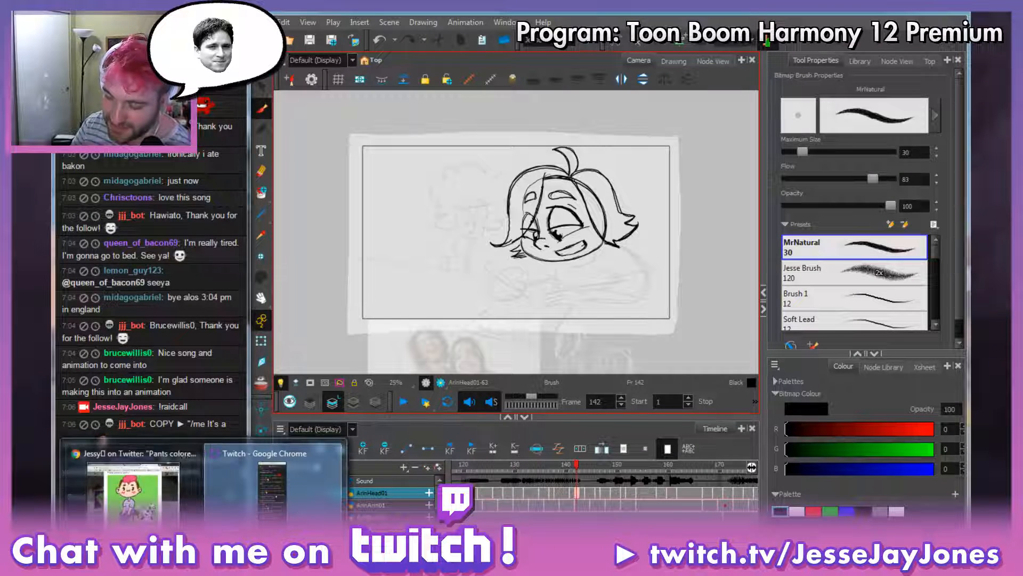
pyautogui.click(152, 502)
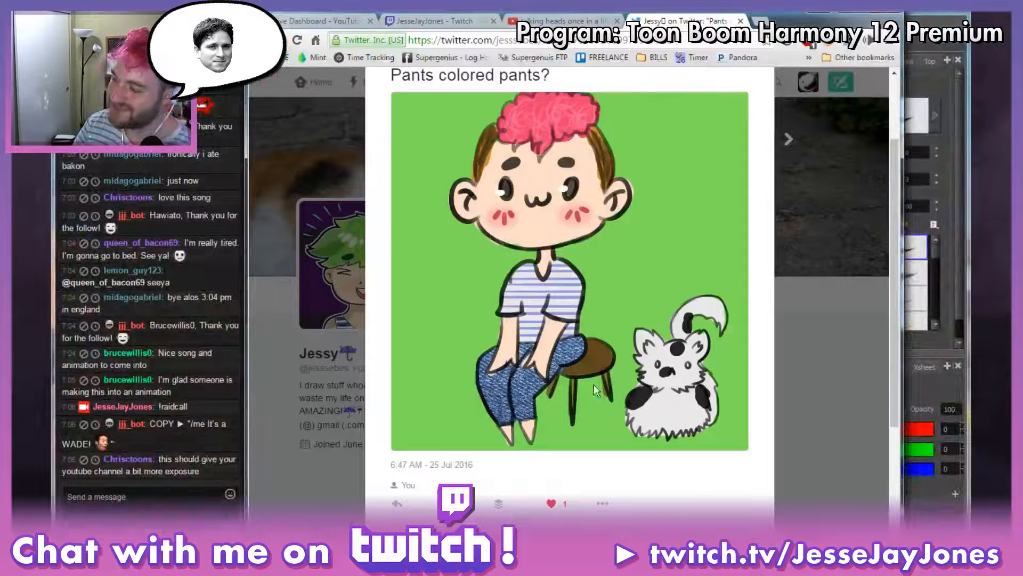
pyautogui.scroll(3, 527, 163)
pyautogui.scroll(-1, 496, 156)
pyautogui.scroll(2, 496, 155)
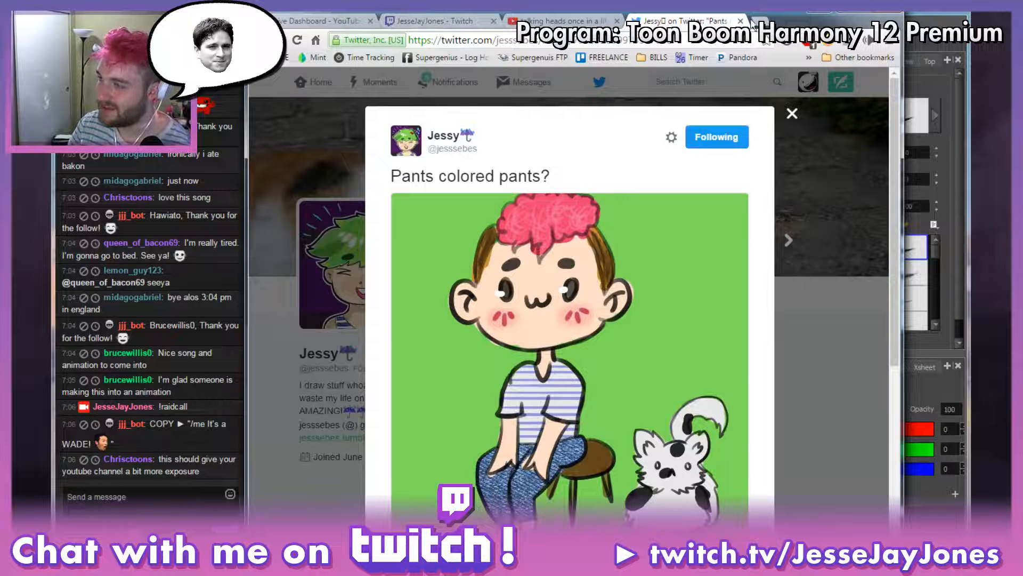
# Open the Following page on Twitch, widen the browser window and look through the live channels and hosts.
pyautogui.click(428, 23)
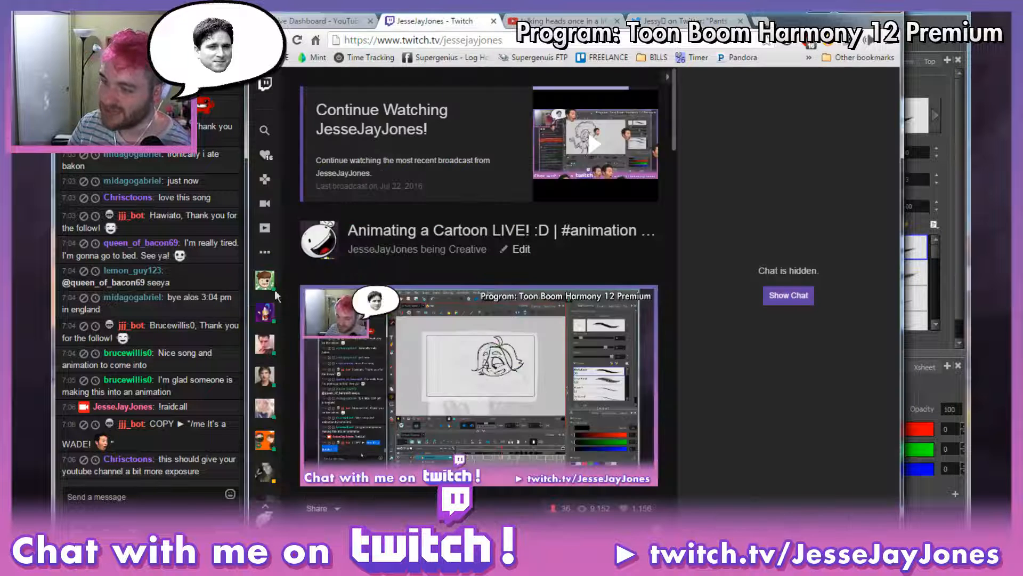
pyautogui.click(265, 156)
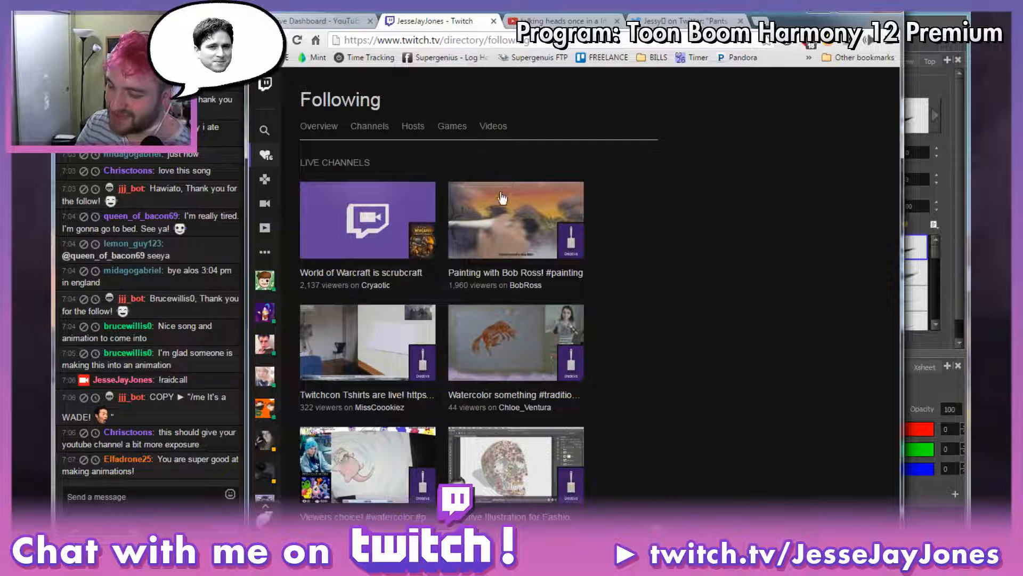
pyautogui.scroll(-6, 650, 244)
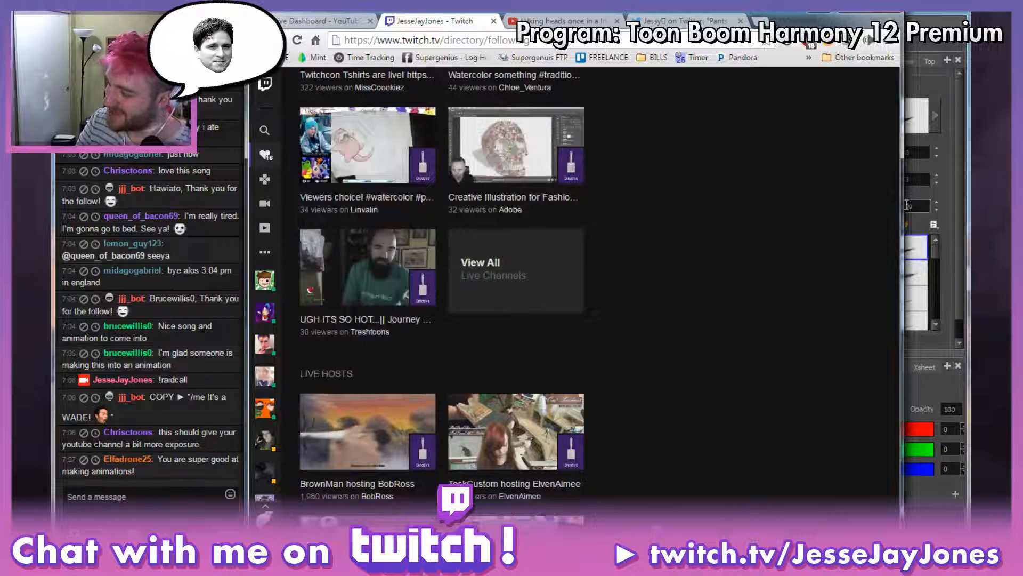
pyautogui.moveTo(903, 206); pyautogui.dragTo(970, 206)
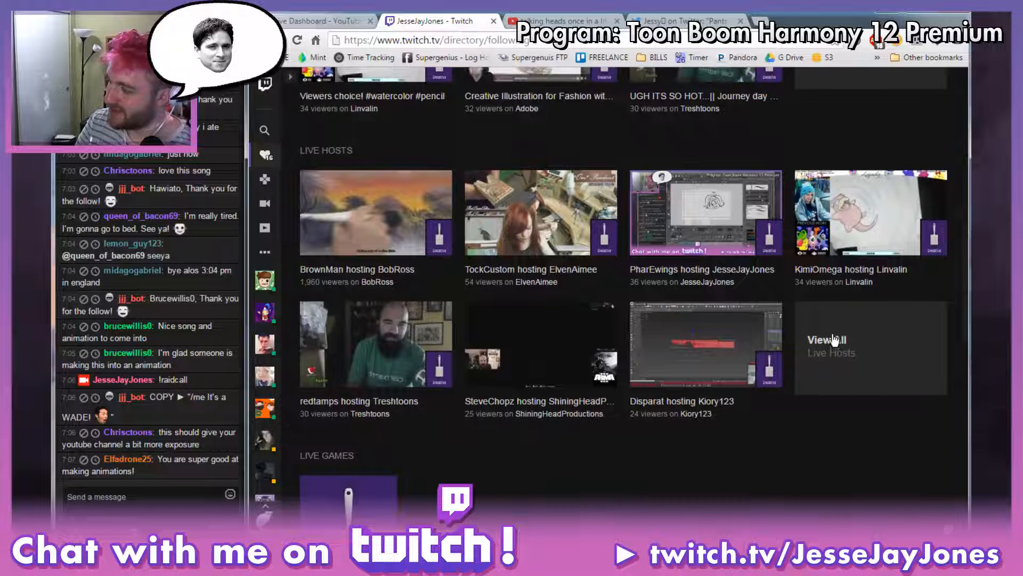
pyautogui.scroll(5, 833, 340)
pyautogui.scroll(2, 833, 343)
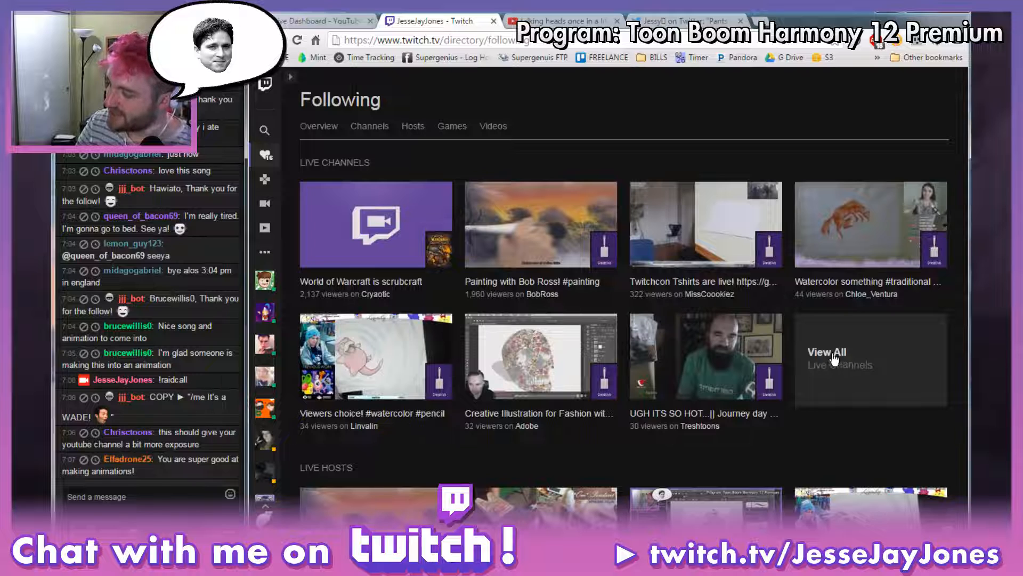
# List all followed live channels and open the channel streaming "Arty art artington".
pyautogui.click(835, 364)
pyautogui.scroll(-1, 833, 358)
pyautogui.scroll(-2, 834, 358)
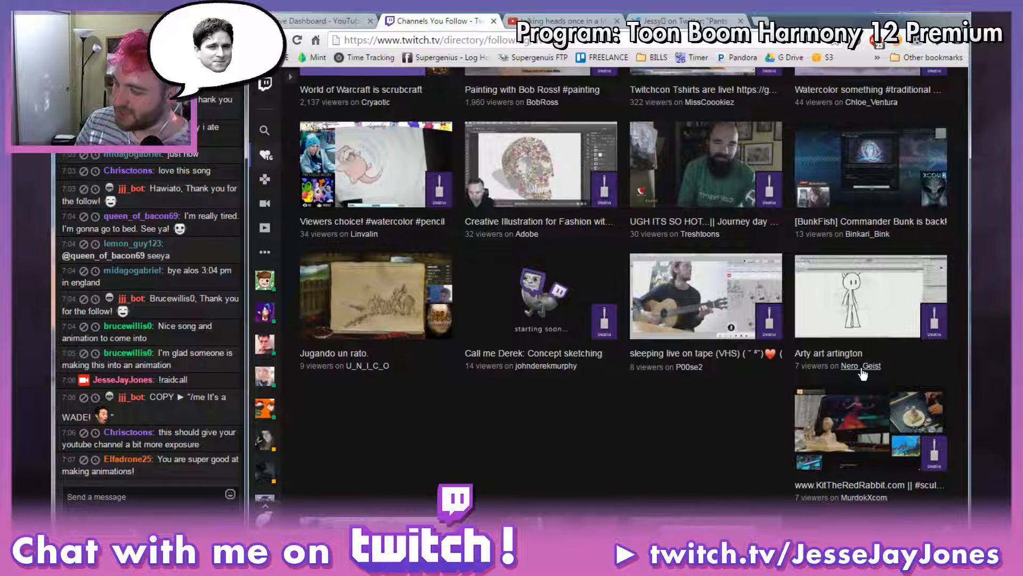
pyautogui.scroll(-2, 862, 374)
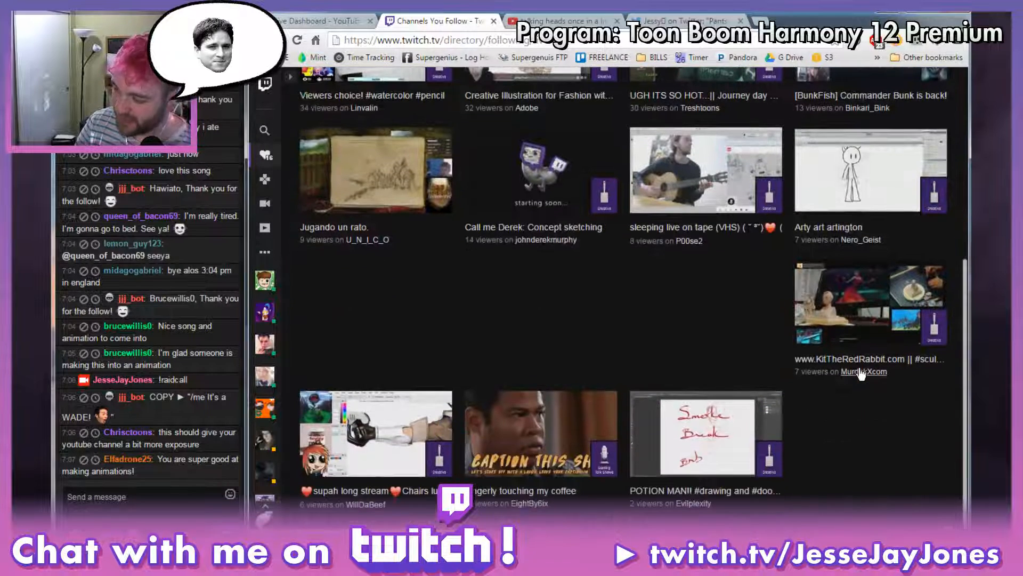
pyautogui.scroll(2, 860, 373)
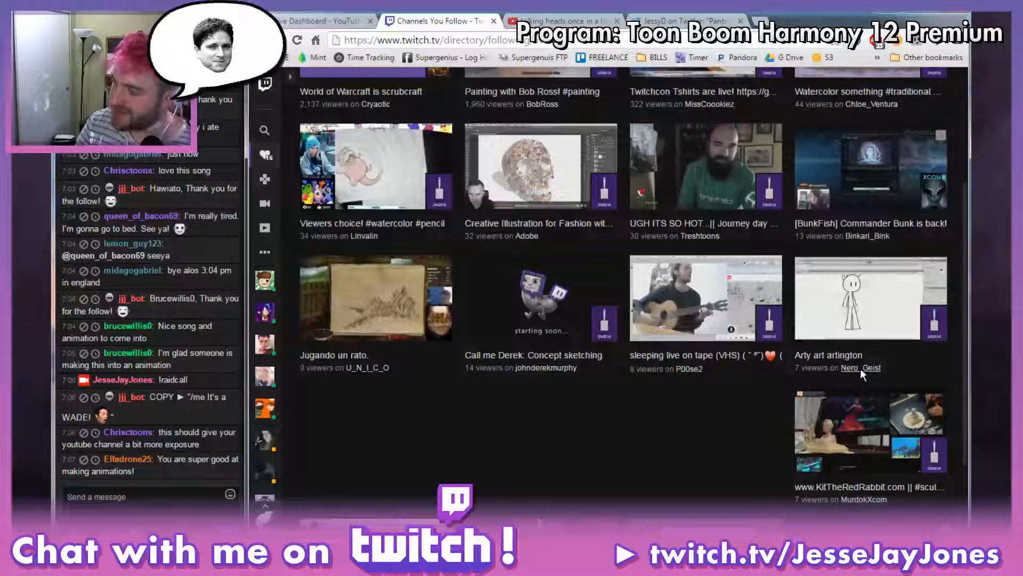
pyautogui.click(860, 368)
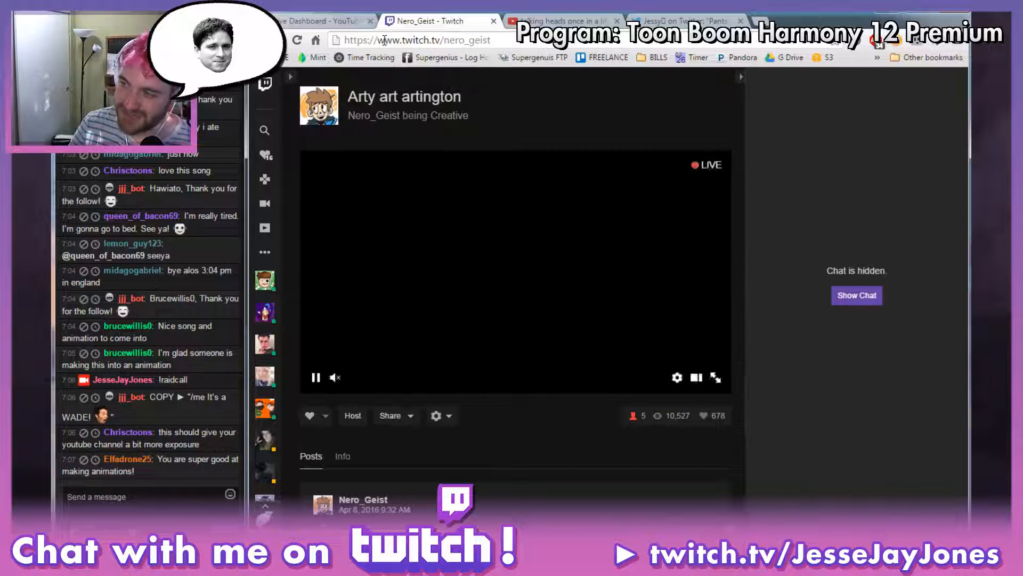
# Send "!raidcall" again in the own stream chat and show the hidden chat of the opened channel.
pyautogui.click(148, 497)
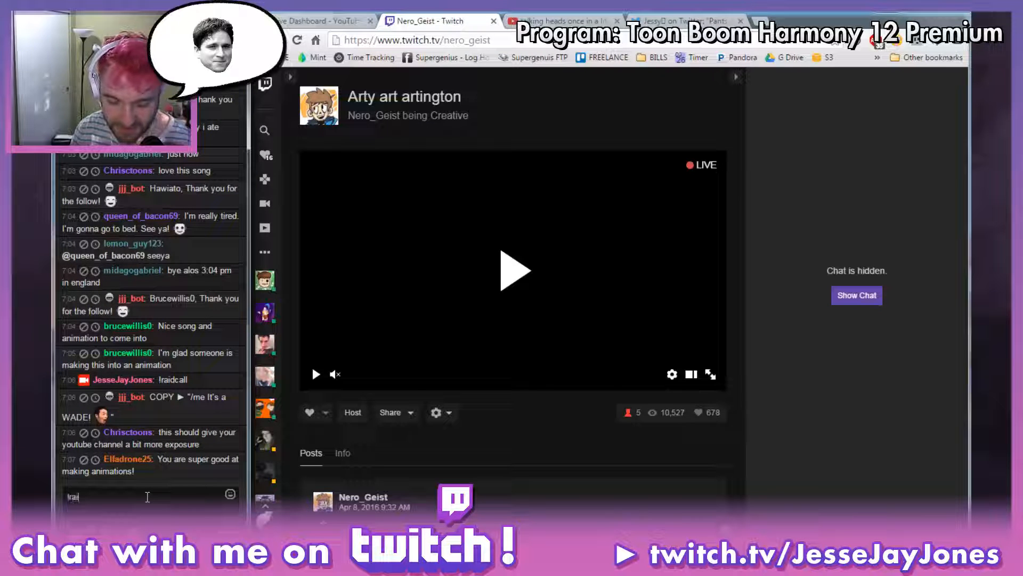
pyautogui.write('!raidcall')
pyautogui.press('Return')
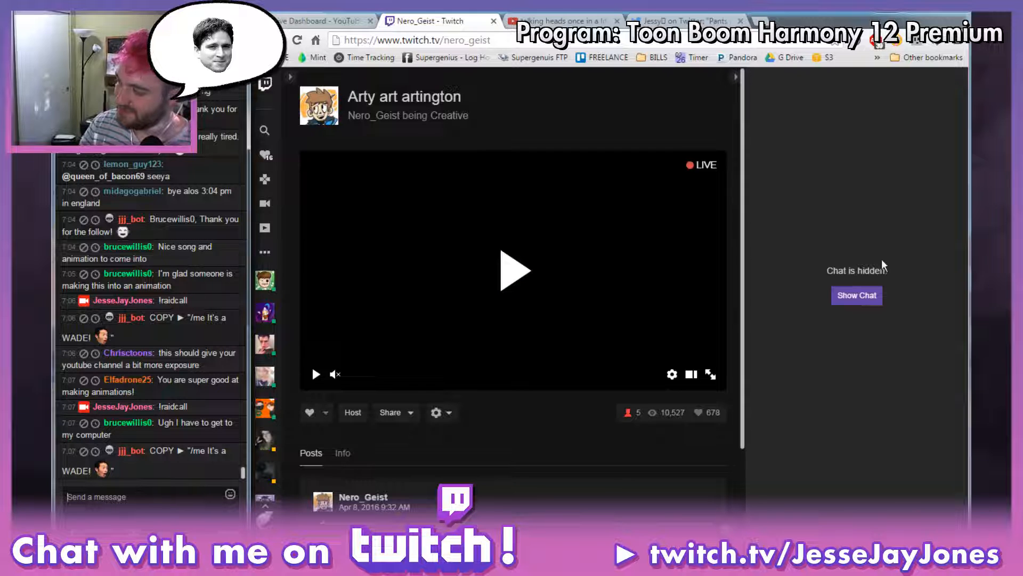
pyautogui.click(864, 297)
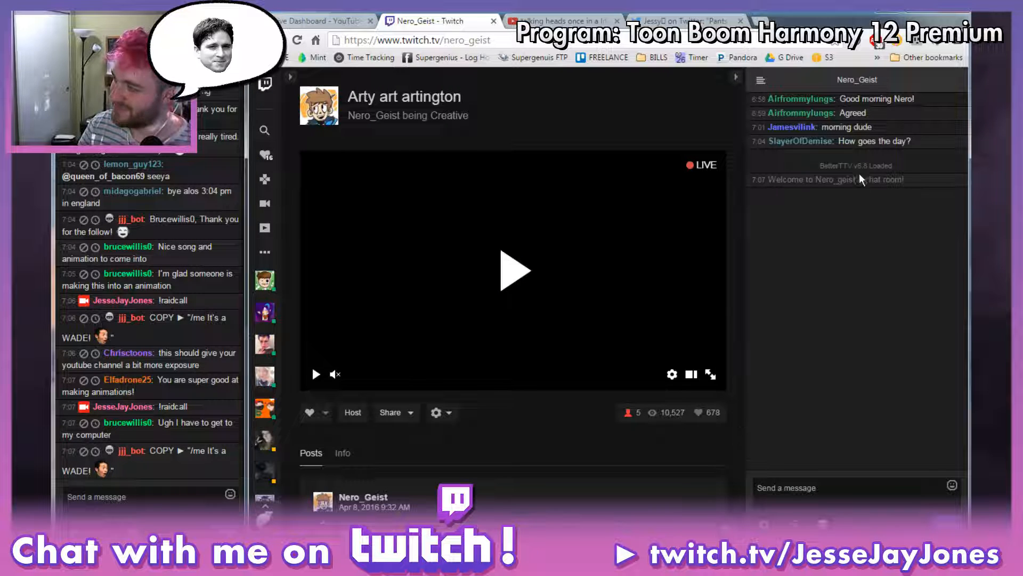
# Copy the opened channel's web address and post it three times in the own stream chat.
pyautogui.click(178, 500)
pyautogui.click(407, 41)
pyautogui.hotkey('ctrl', 'c')
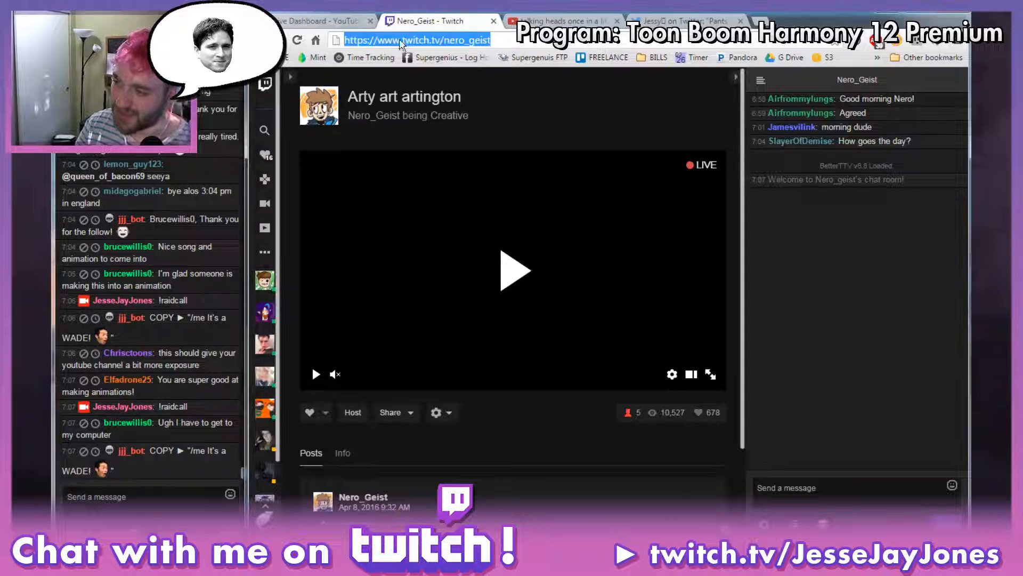
pyautogui.click(143, 509)
pyautogui.hotkey('ctrl', 'v')
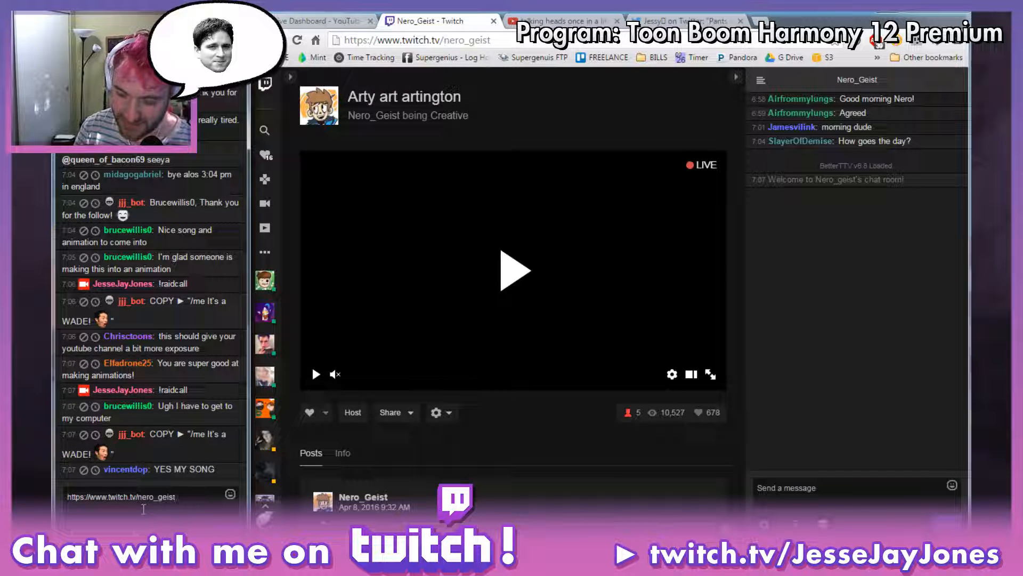
pyautogui.press('Return')
pyautogui.hotkey('ctrl', 'v')
pyautogui.press('Return')
pyautogui.hotkey('ctrl', 'v')
pyautogui.press('Return')
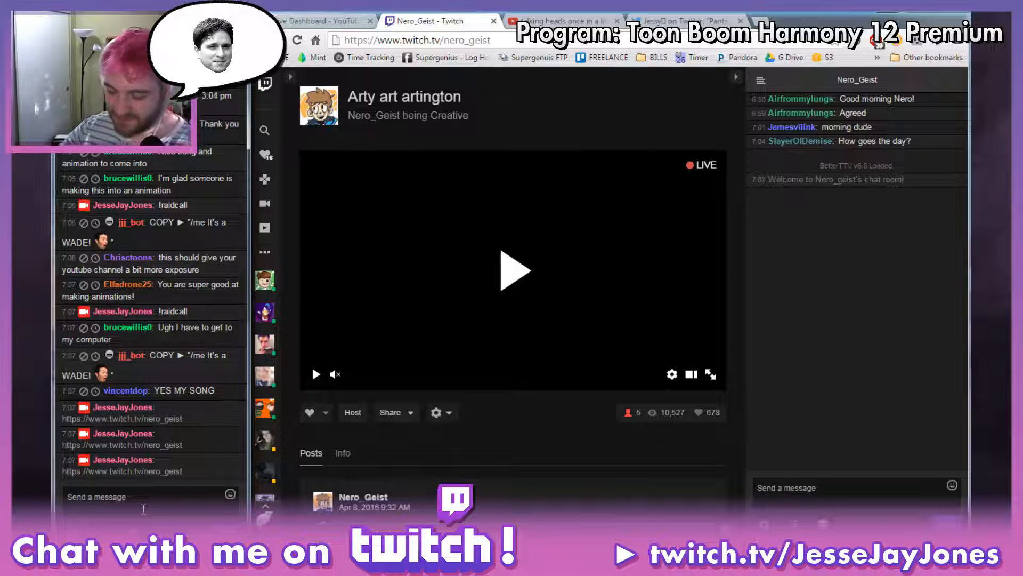
# Repeat the "!raidcall" command in the stream chat below the posted channel links.
pyautogui.write('!r')
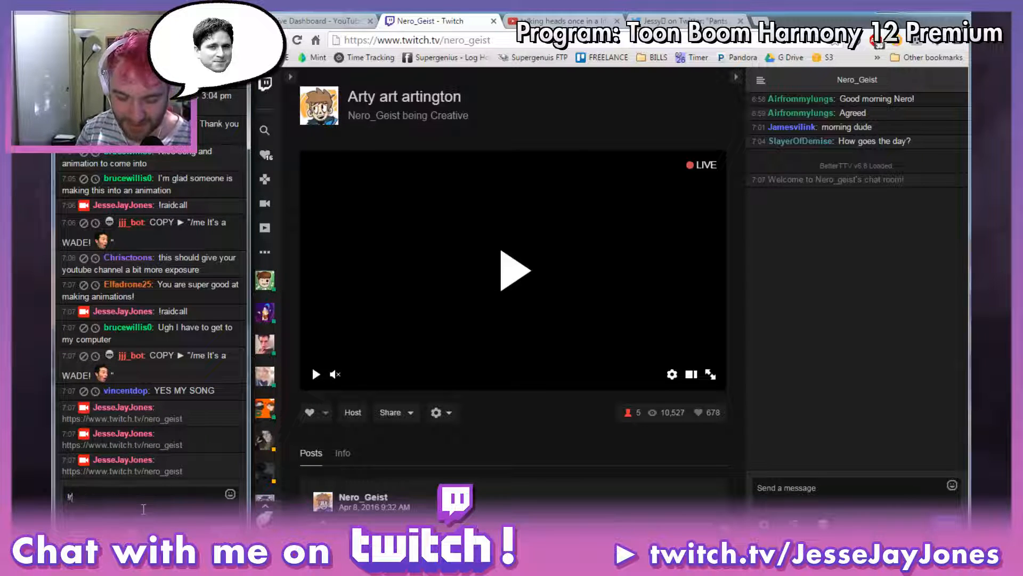
pyautogui.write('aidcall')
pyautogui.press('Return')
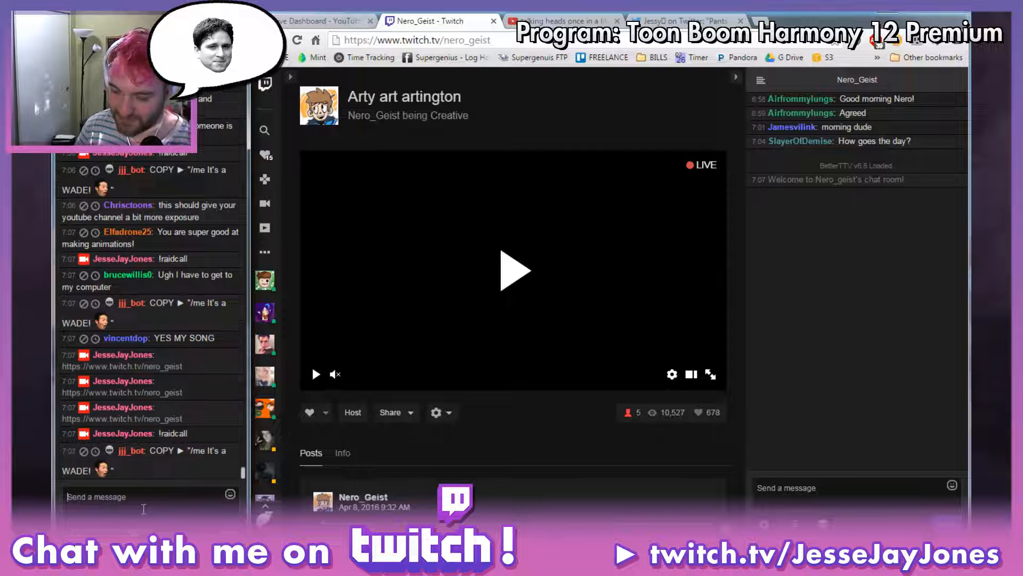